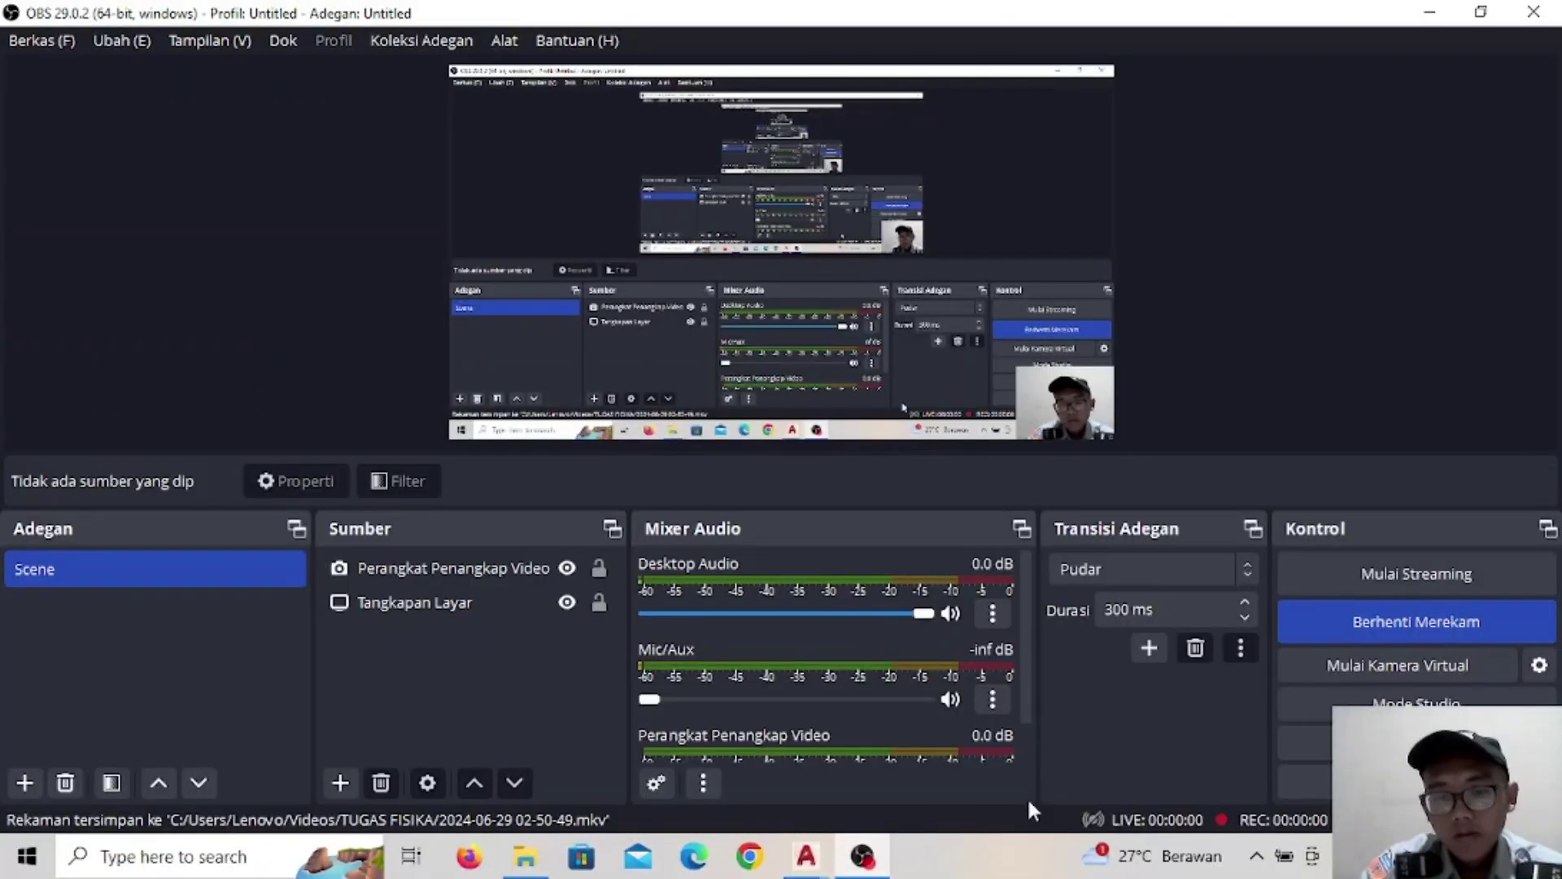
Bring the blank AutoCAD Drawing2 window to the front from the taskbar
{"action": "mouse_move", "coordinate": [805, 856]}
{"action": "left_click", "coordinate": [846, 775]}
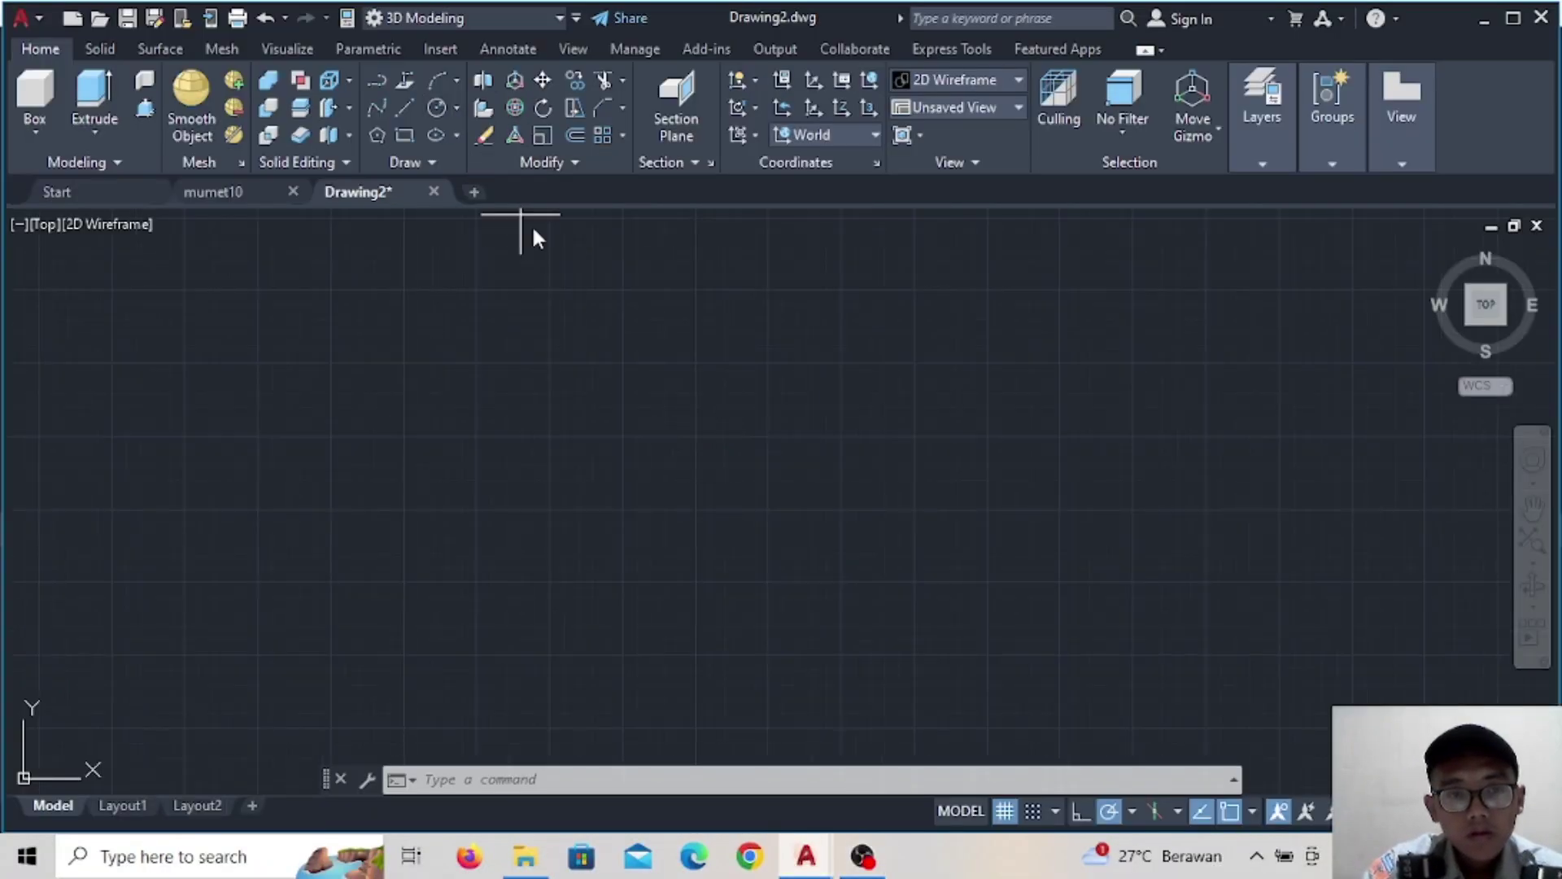
Draw the first circle with radius 6
{"action": "type", "text": "c"}
{"action": "key", "text": "Return"}
{"action": "left_click", "coordinate": [628, 350]}
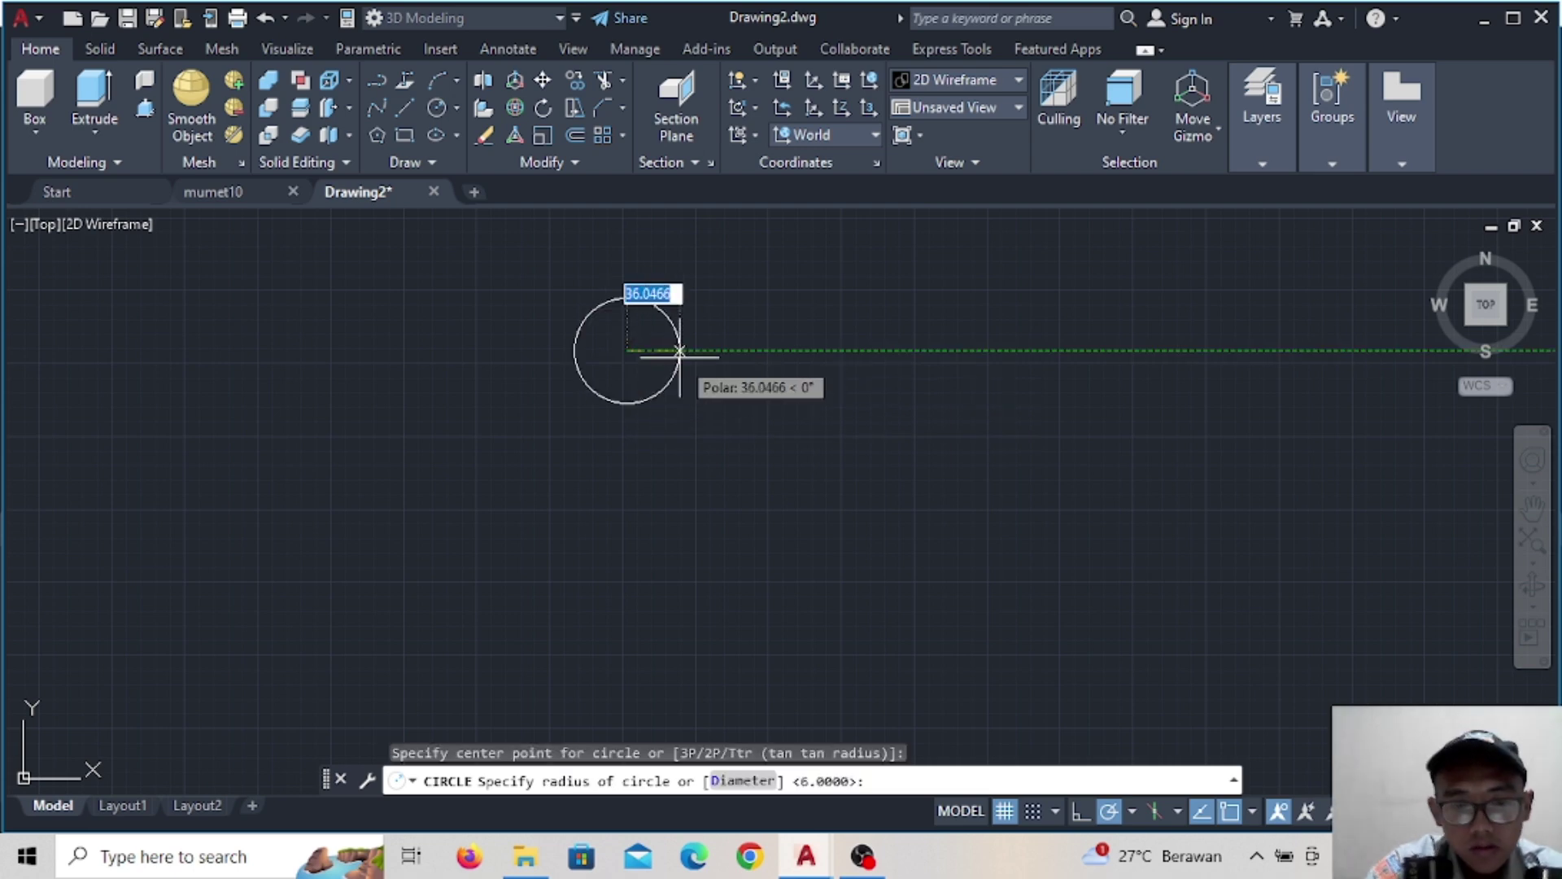
{"action": "type", "text": "6"}
{"action": "key", "text": "Return"}
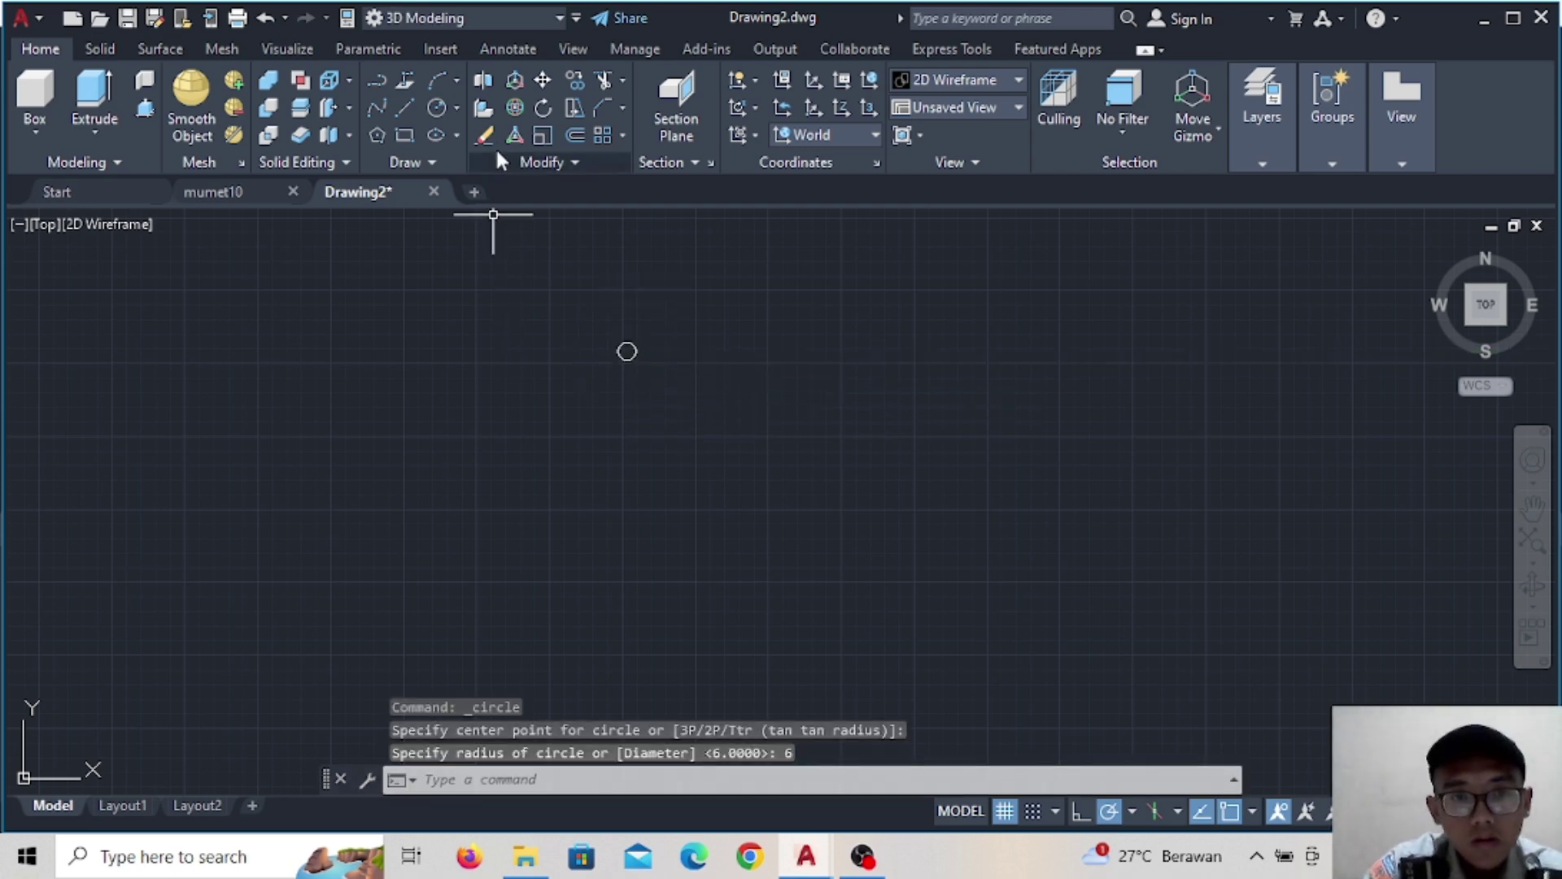
Draw a second radius-6 circle directly below the first
{"action": "scroll", "coordinate": [663, 426], "scroll_direction": "up", "scroll_amount": 3}
{"action": "key", "text": "Return"}
{"action": "scroll", "coordinate": [646, 407], "scroll_direction": "up", "scroll_amount": 1}
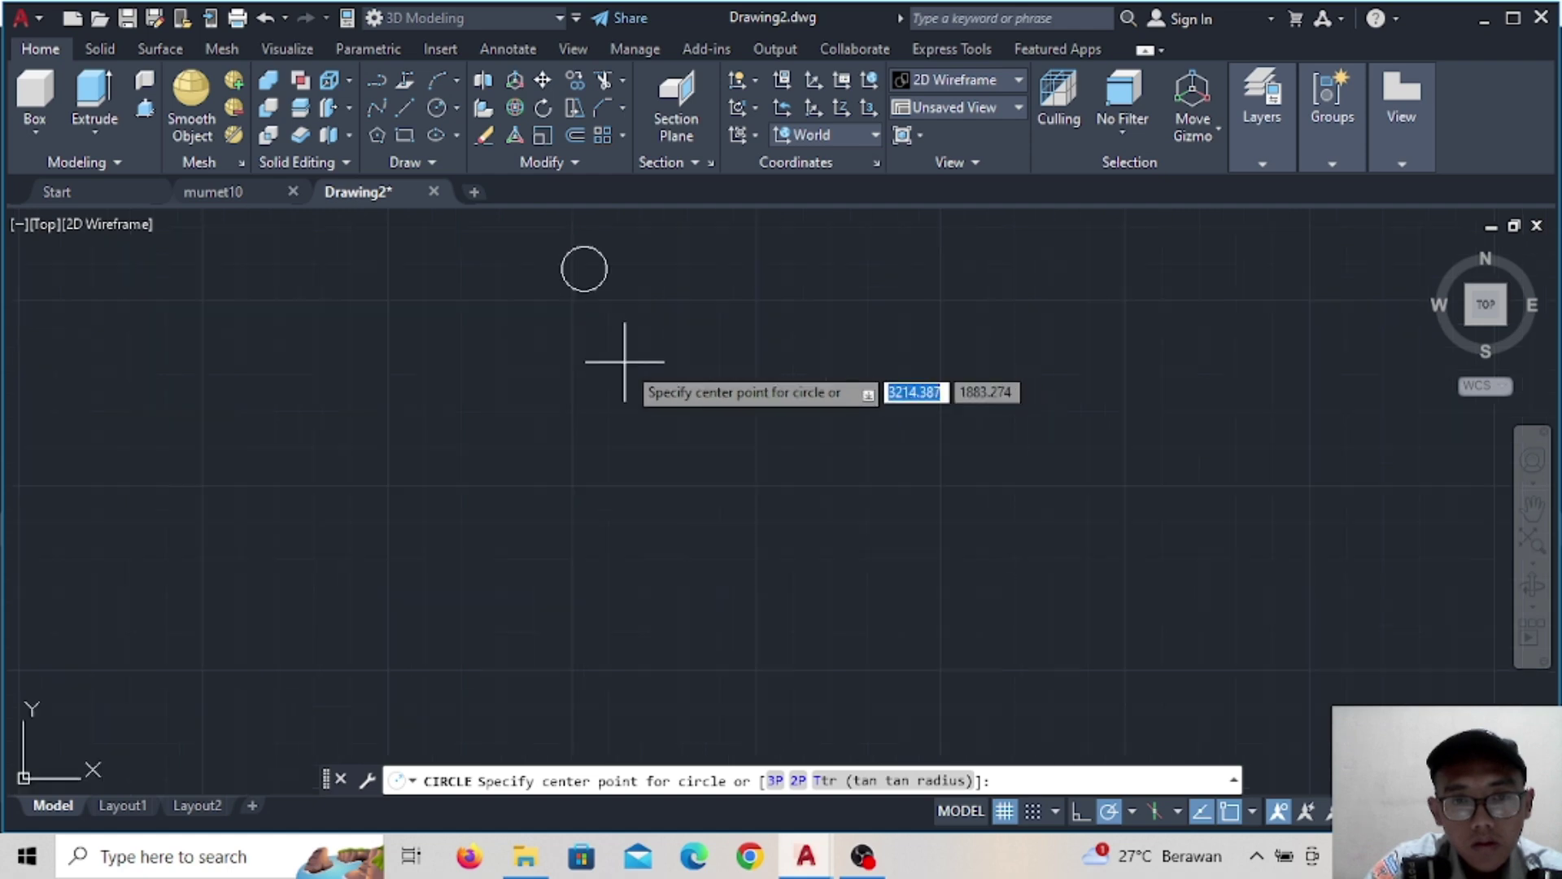
{"action": "middle_click_drag", "start_coordinate": [590, 359], "coordinate": [599, 471]}
{"action": "scroll", "coordinate": [606, 466], "scroll_direction": "up", "scroll_amount": 2}
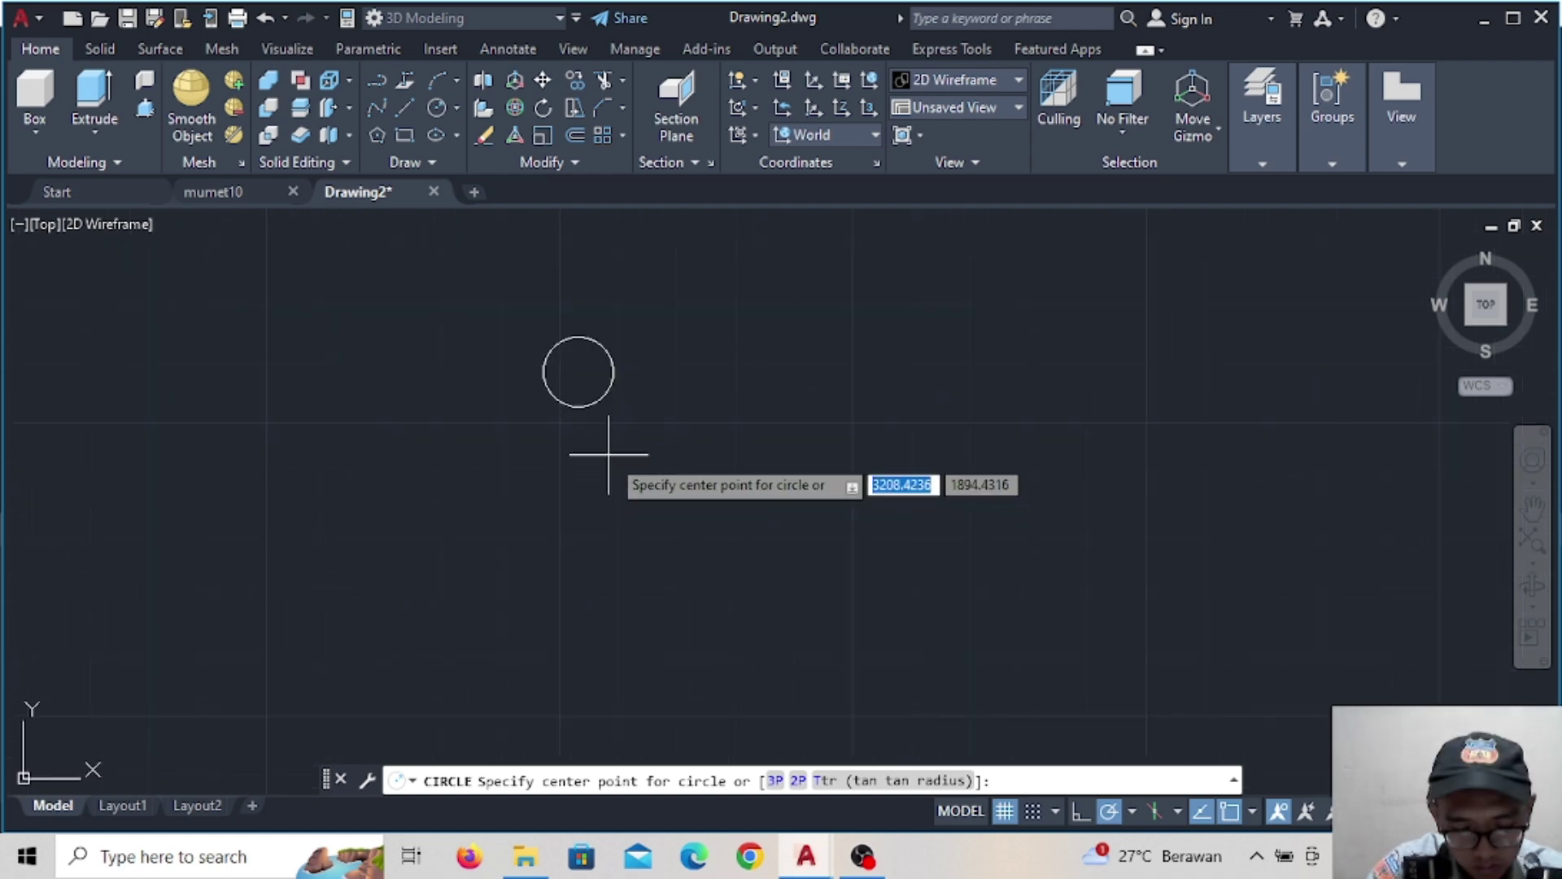
{"action": "left_click", "coordinate": [579, 656]}
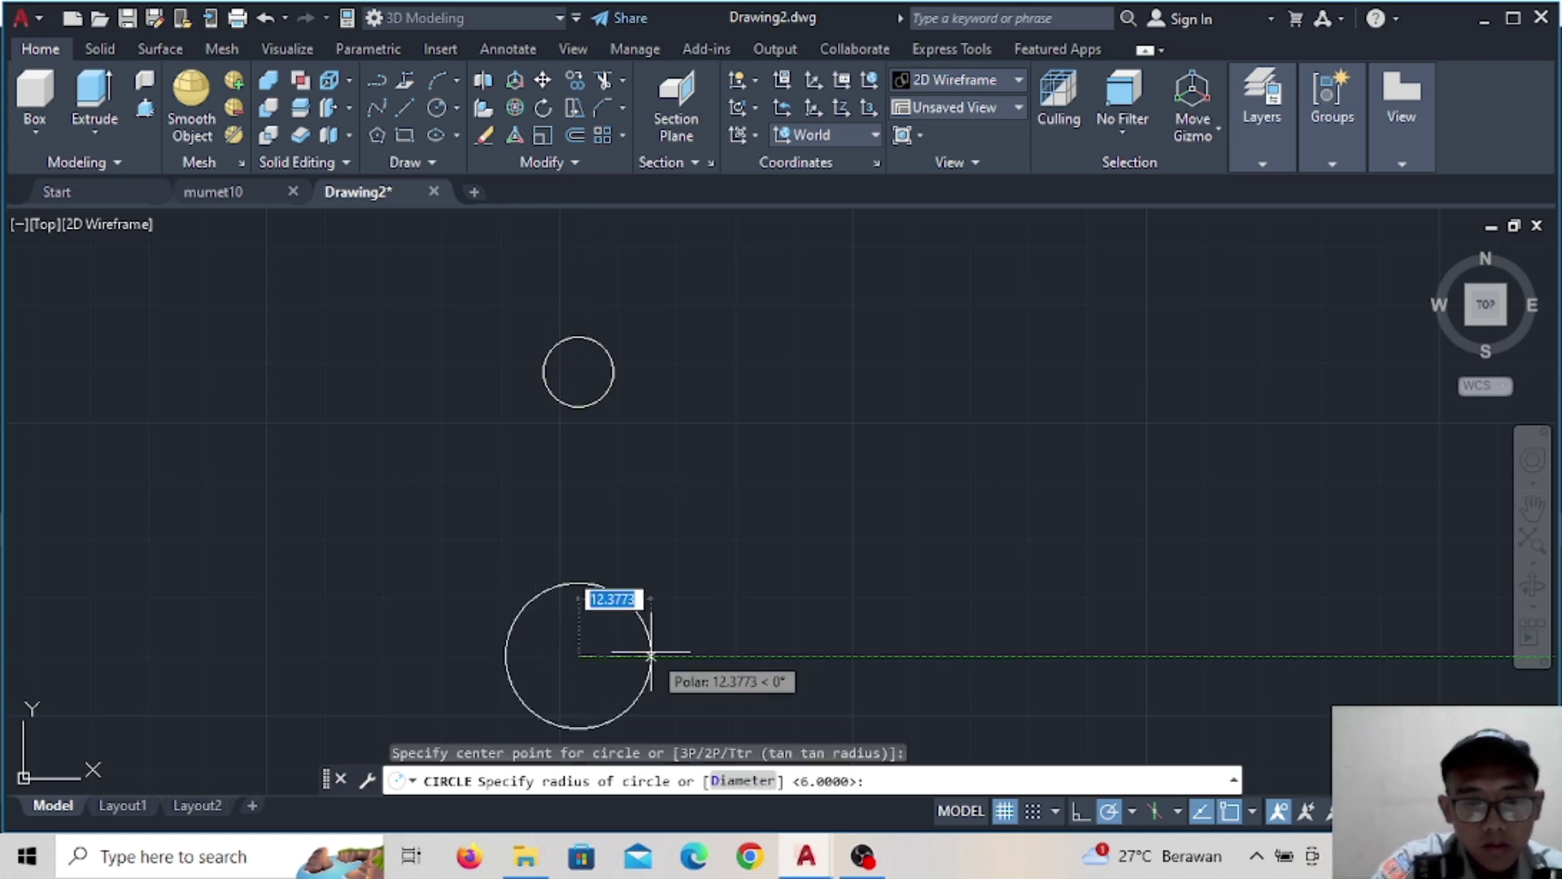
{"action": "key", "text": "Return"}
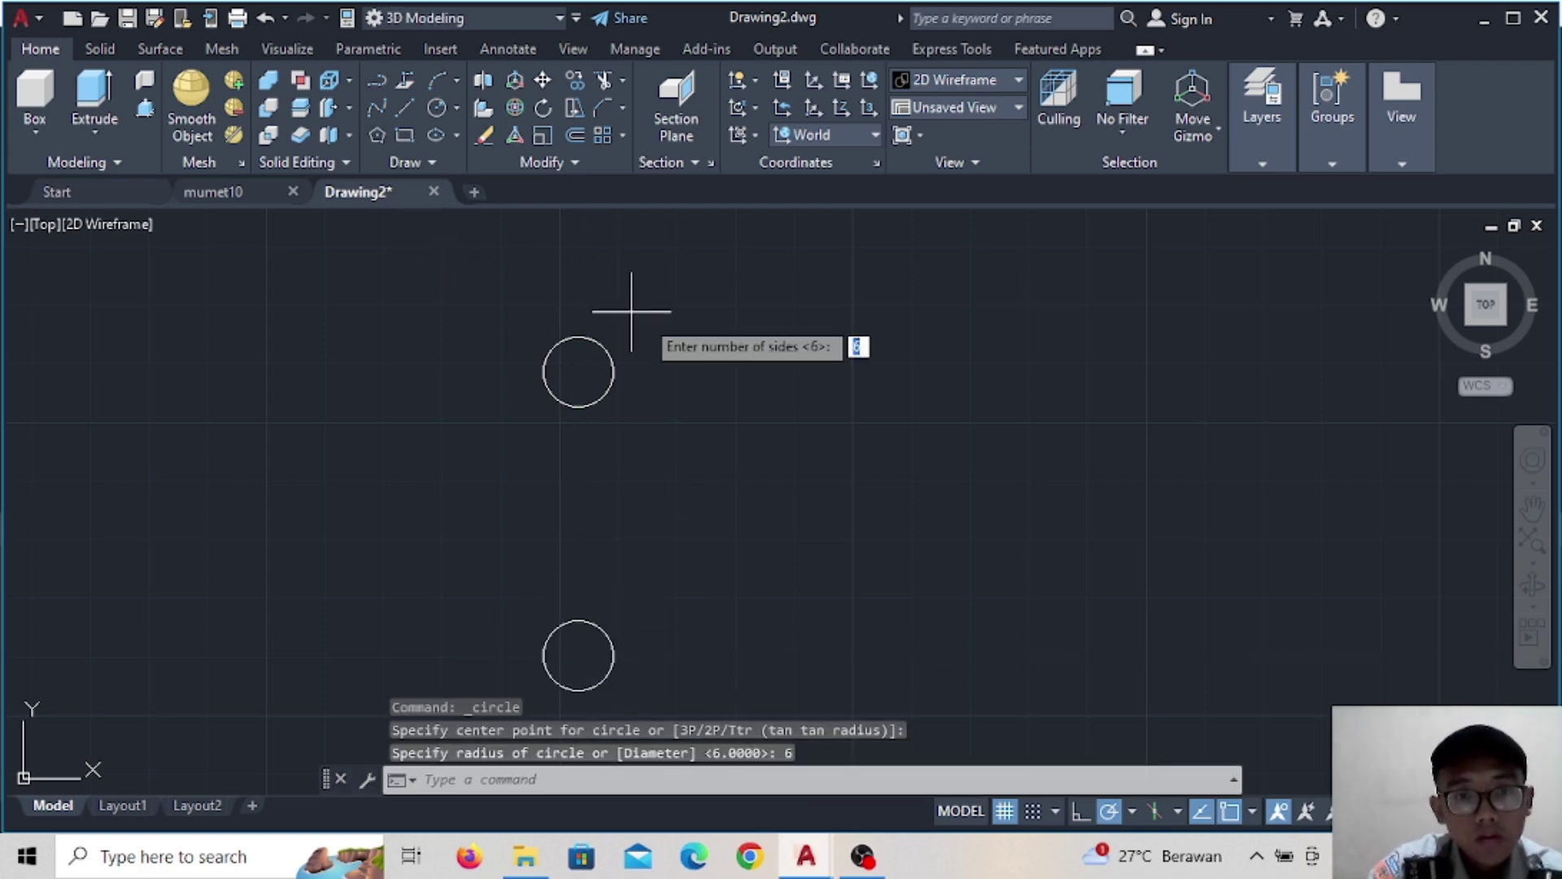
Draw a six-sided circumscribed hexagon of radius 13 centred on the upper circle
{"action": "key", "text": "Return"}
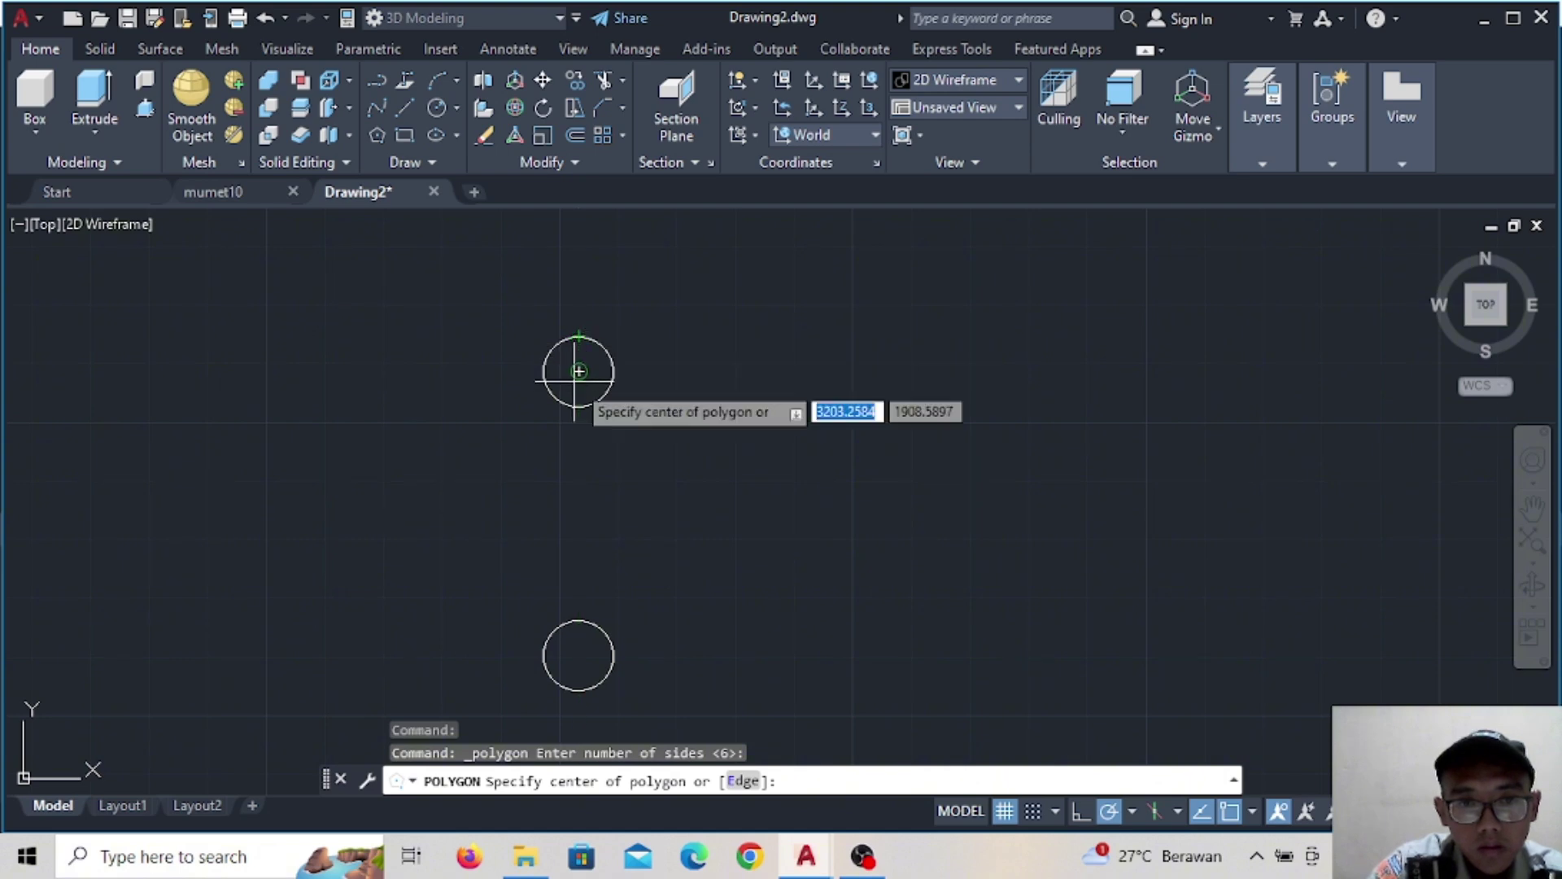
{"action": "left_click", "coordinate": [579, 371]}
{"action": "type", "text": "c"}
{"action": "key", "text": "Return"}
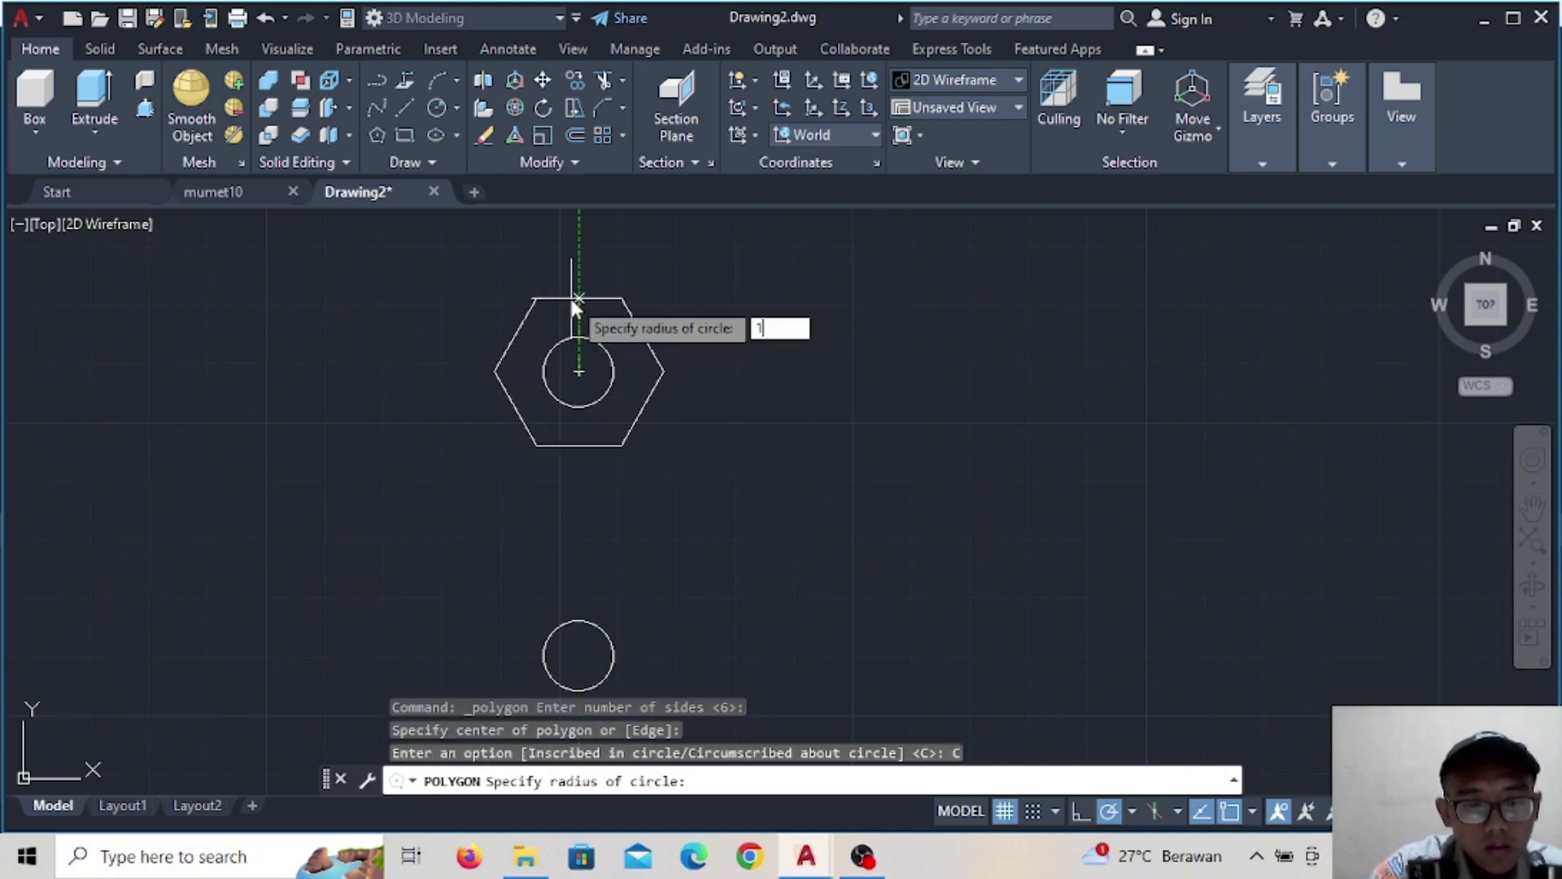
{"action": "type", "text": "3"}
{"action": "key", "text": "Return"}
Draw a second circumscribed radius-13 hexagon centred on the lower circle
{"action": "left_click", "coordinate": [377, 135]}
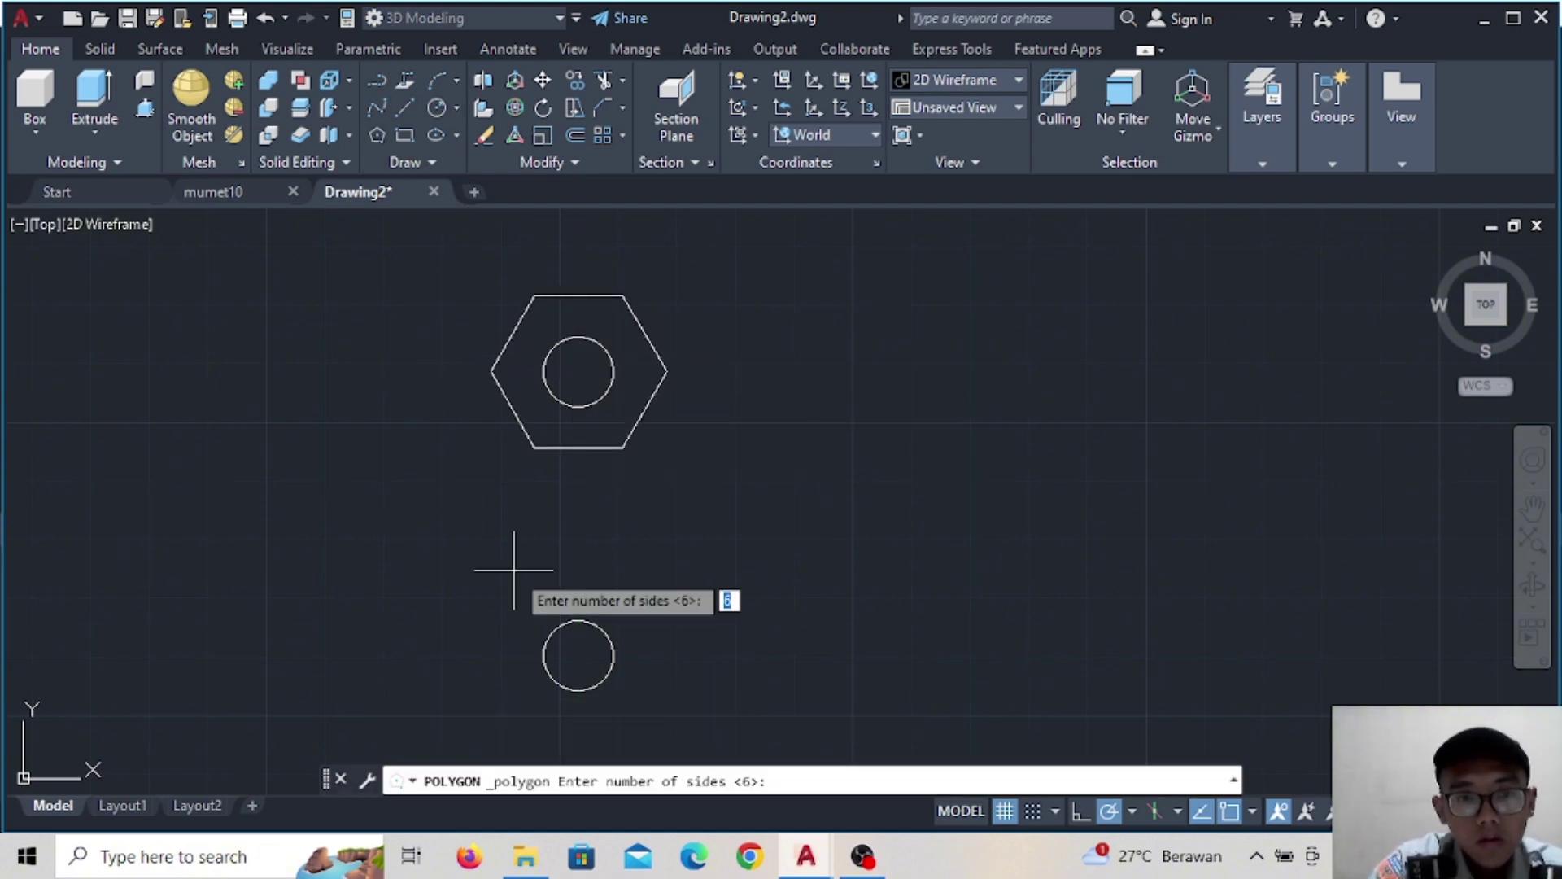
{"action": "middle_click_drag", "start_coordinate": [578, 647], "coordinate": [500, 472]}
{"action": "key", "text": "Return"}
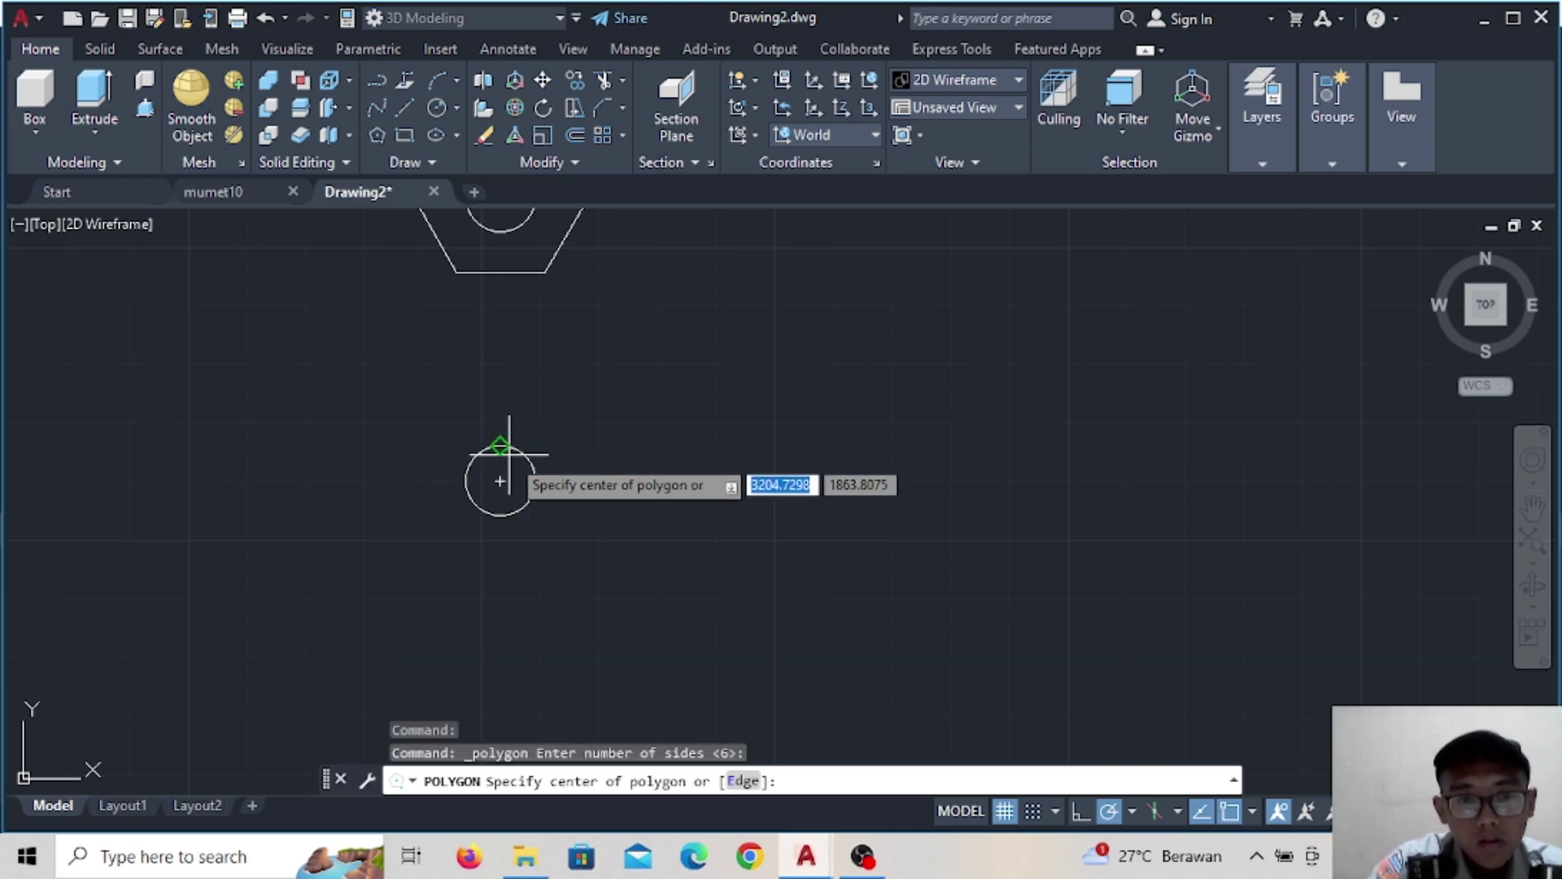
{"action": "left_click", "coordinate": [500, 481]}
{"action": "left_click", "coordinate": [554, 561]}
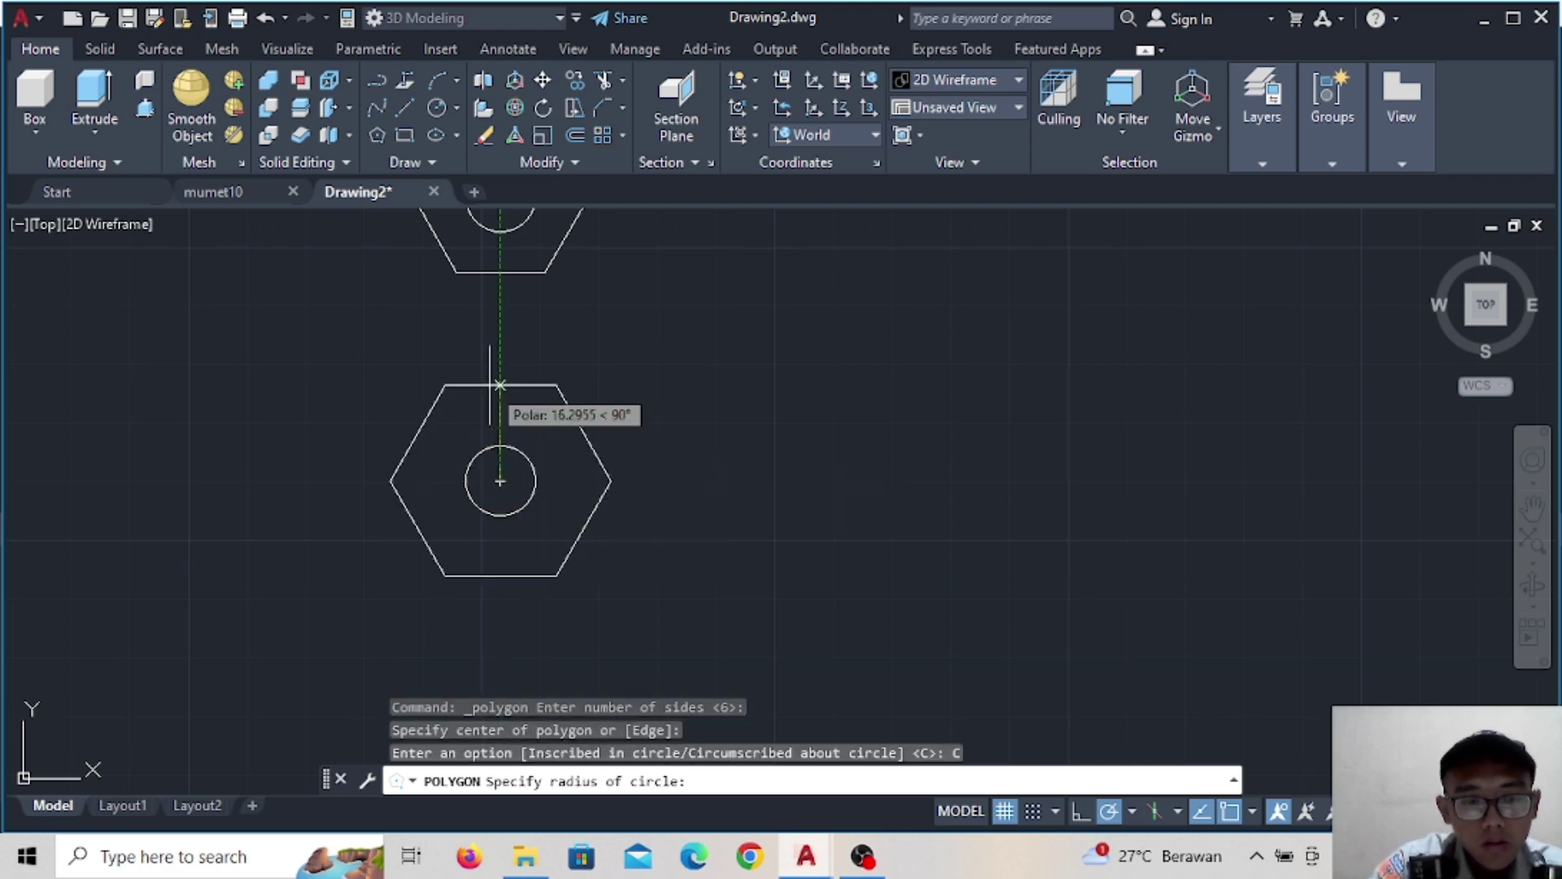
{"action": "type", "text": "13"}
{"action": "key", "text": "Return"}
Draw an outer circle from the hexagon centre through its corners
{"action": "scroll", "coordinate": [439, 339], "scroll_direction": "down", "scroll_amount": 2}
{"action": "middle_click_drag", "start_coordinate": [439, 338], "coordinate": [471, 534]}
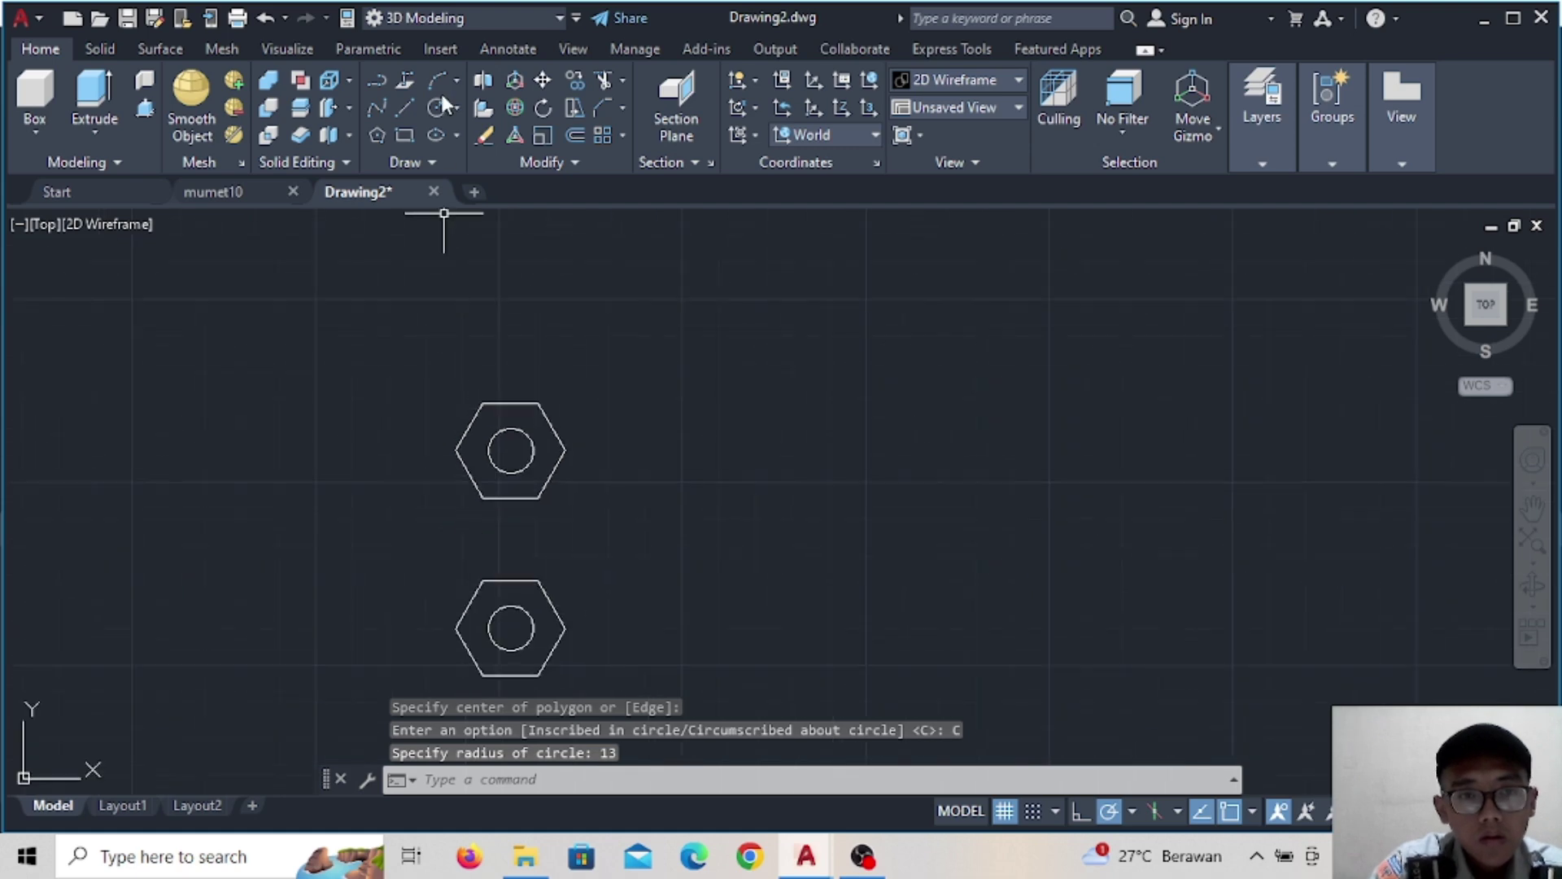
{"action": "left_click", "coordinate": [437, 106]}
{"action": "scroll", "coordinate": [486, 463], "scroll_direction": "up", "scroll_amount": 4}
{"action": "left_click", "coordinate": [486, 463]}
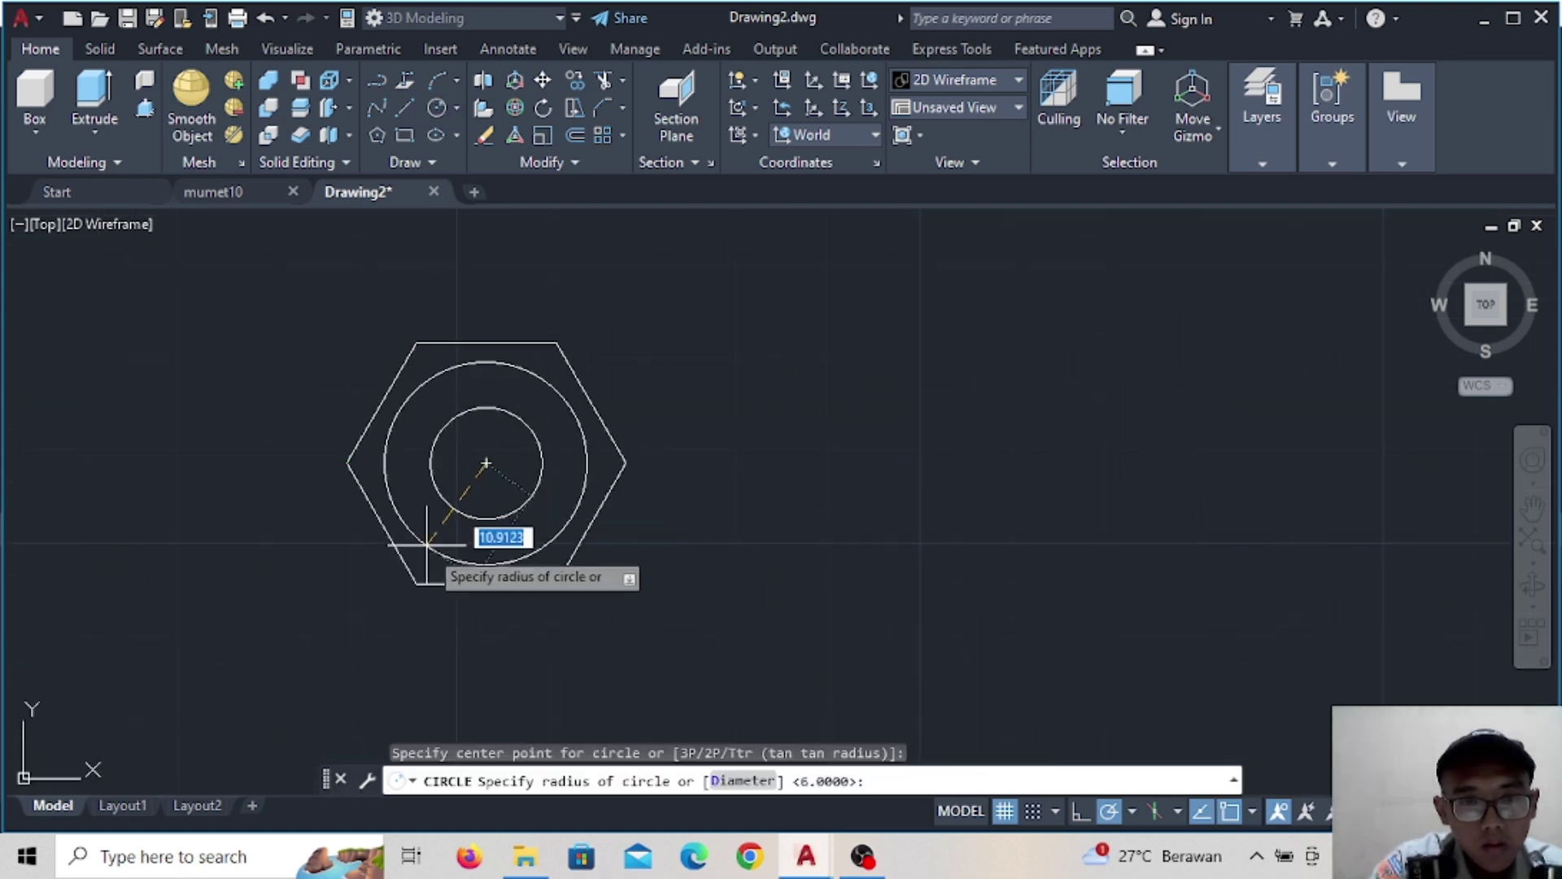
{"action": "key", "text": "Return"}
{"action": "left_click", "coordinate": [439, 107]}
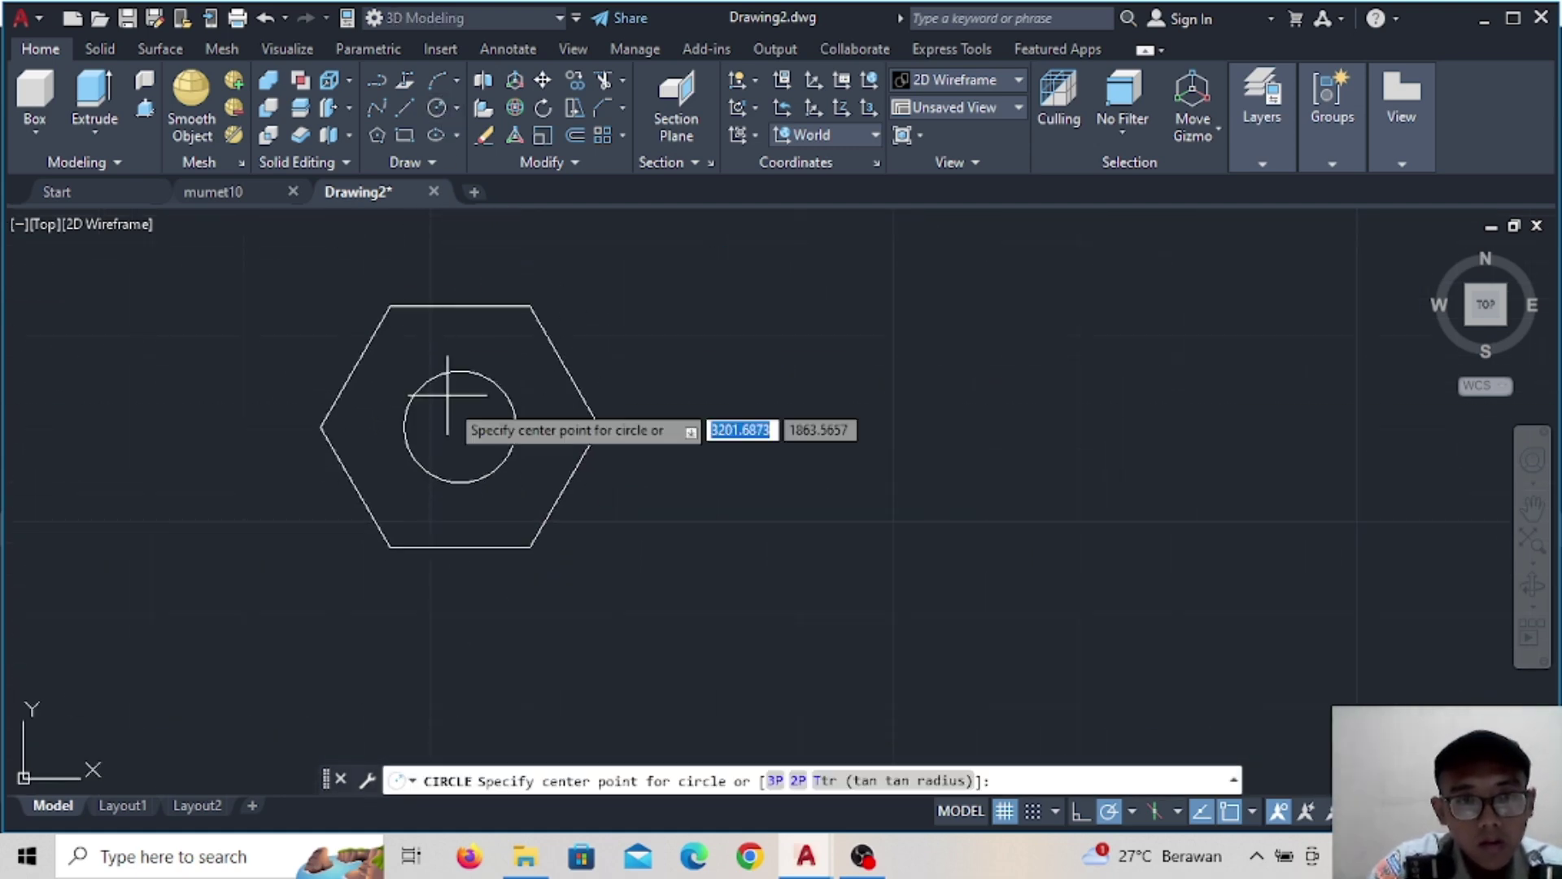
{"action": "left_click", "coordinate": [459, 427]}
{"action": "left_click", "coordinate": [391, 545]}
{"action": "scroll", "coordinate": [674, 462], "scroll_direction": "down", "scroll_amount": 2}
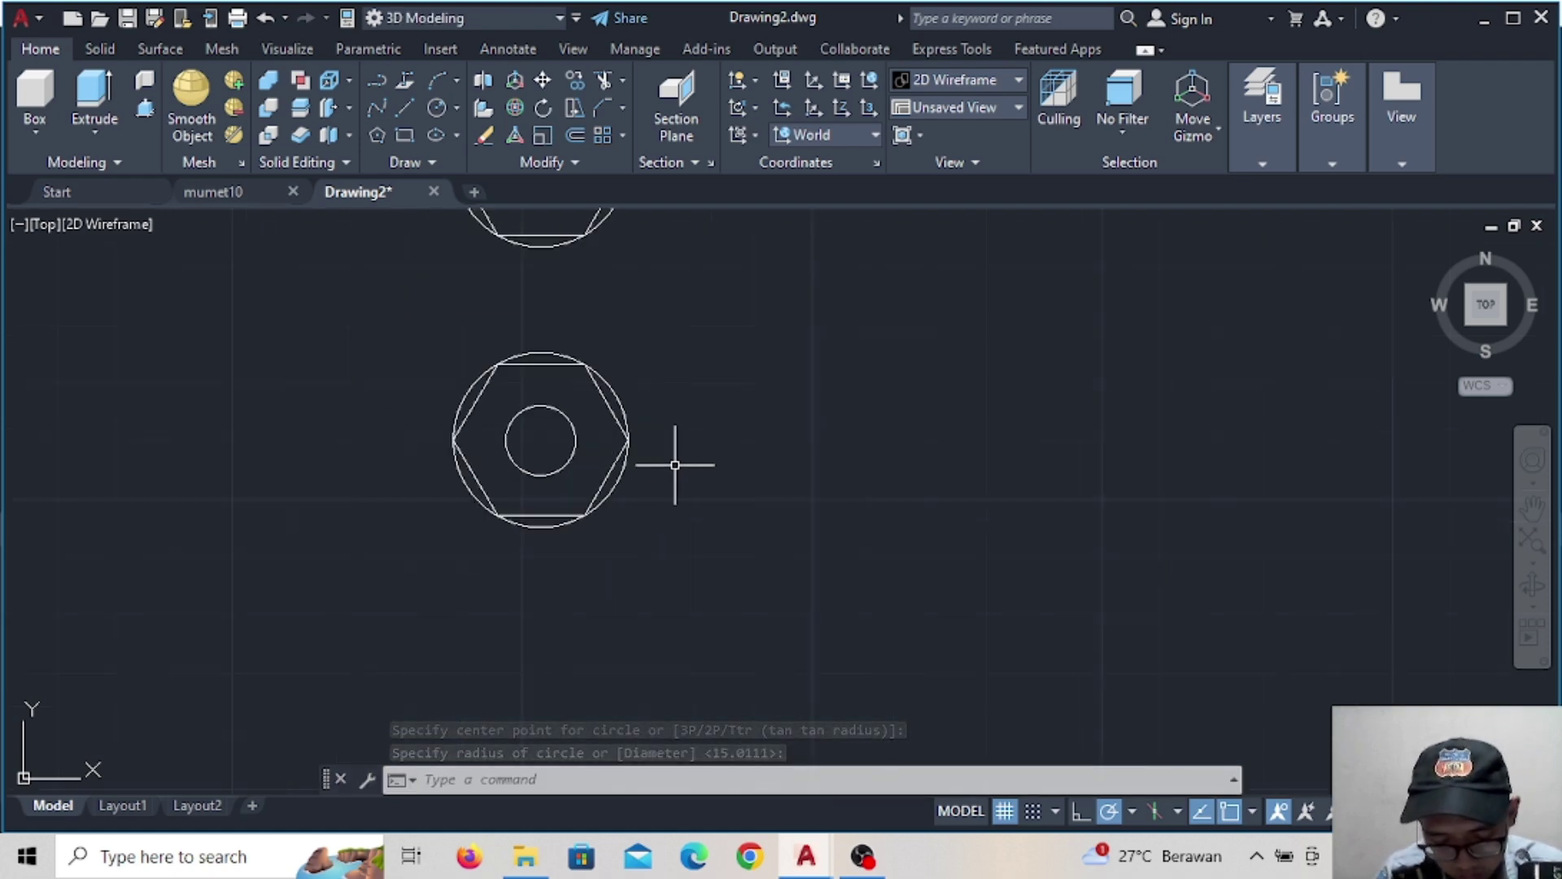
In SW Isometric, press-pull the upper hexagon and its outer ring to 12 high
{"action": "left_click", "coordinate": [1466, 324]}
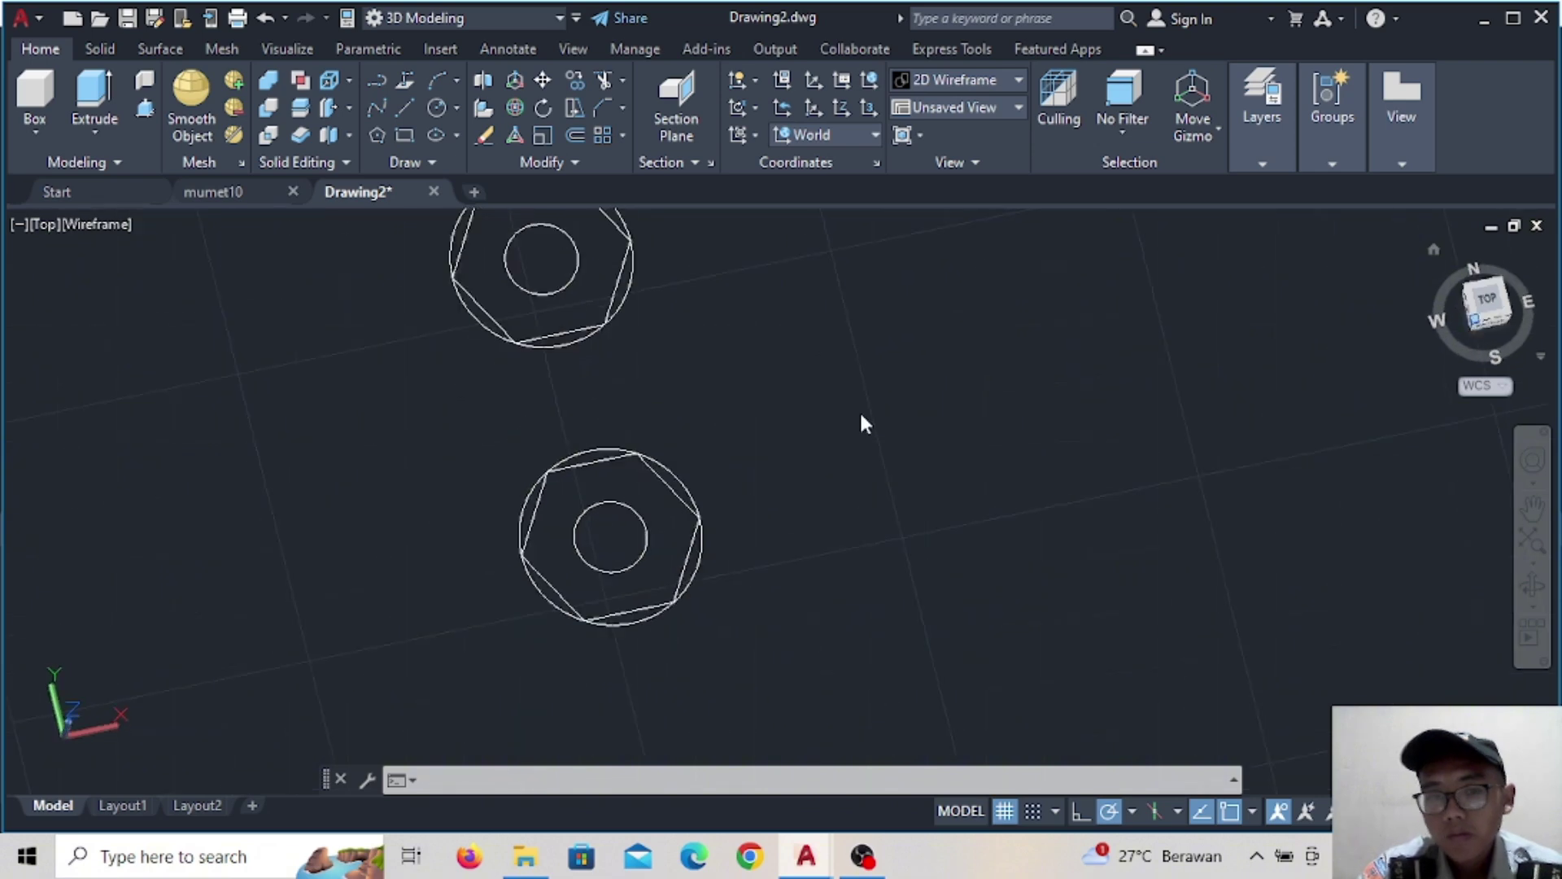
{"action": "key", "text": "ctrl+shift+e"}
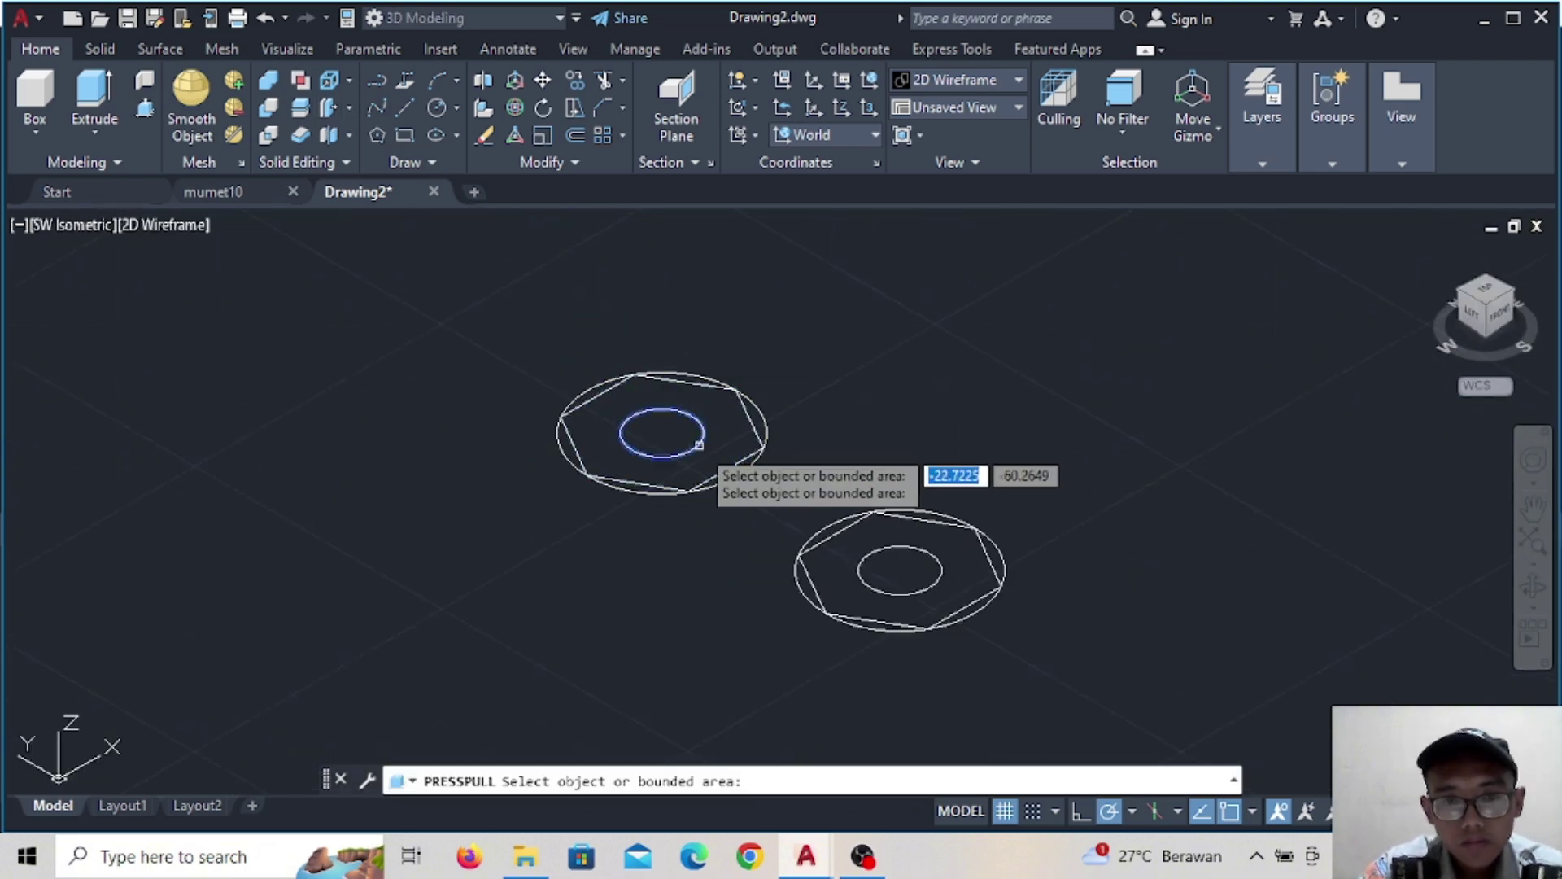
{"action": "left_click", "coordinate": [708, 456]}
{"action": "type", "text": "12"}
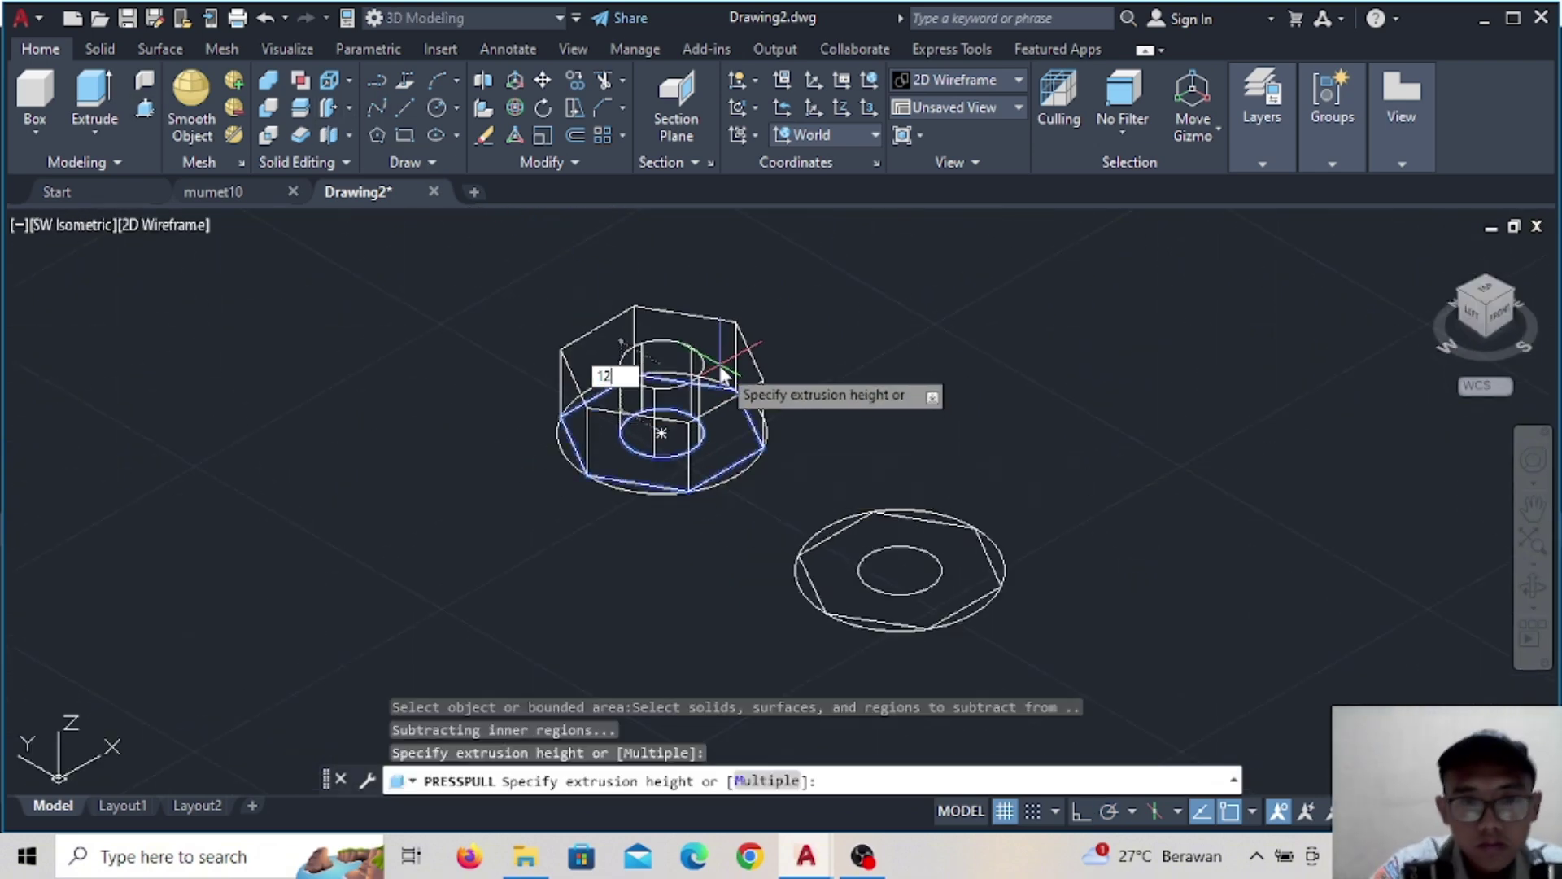
{"action": "key", "text": "Return"}
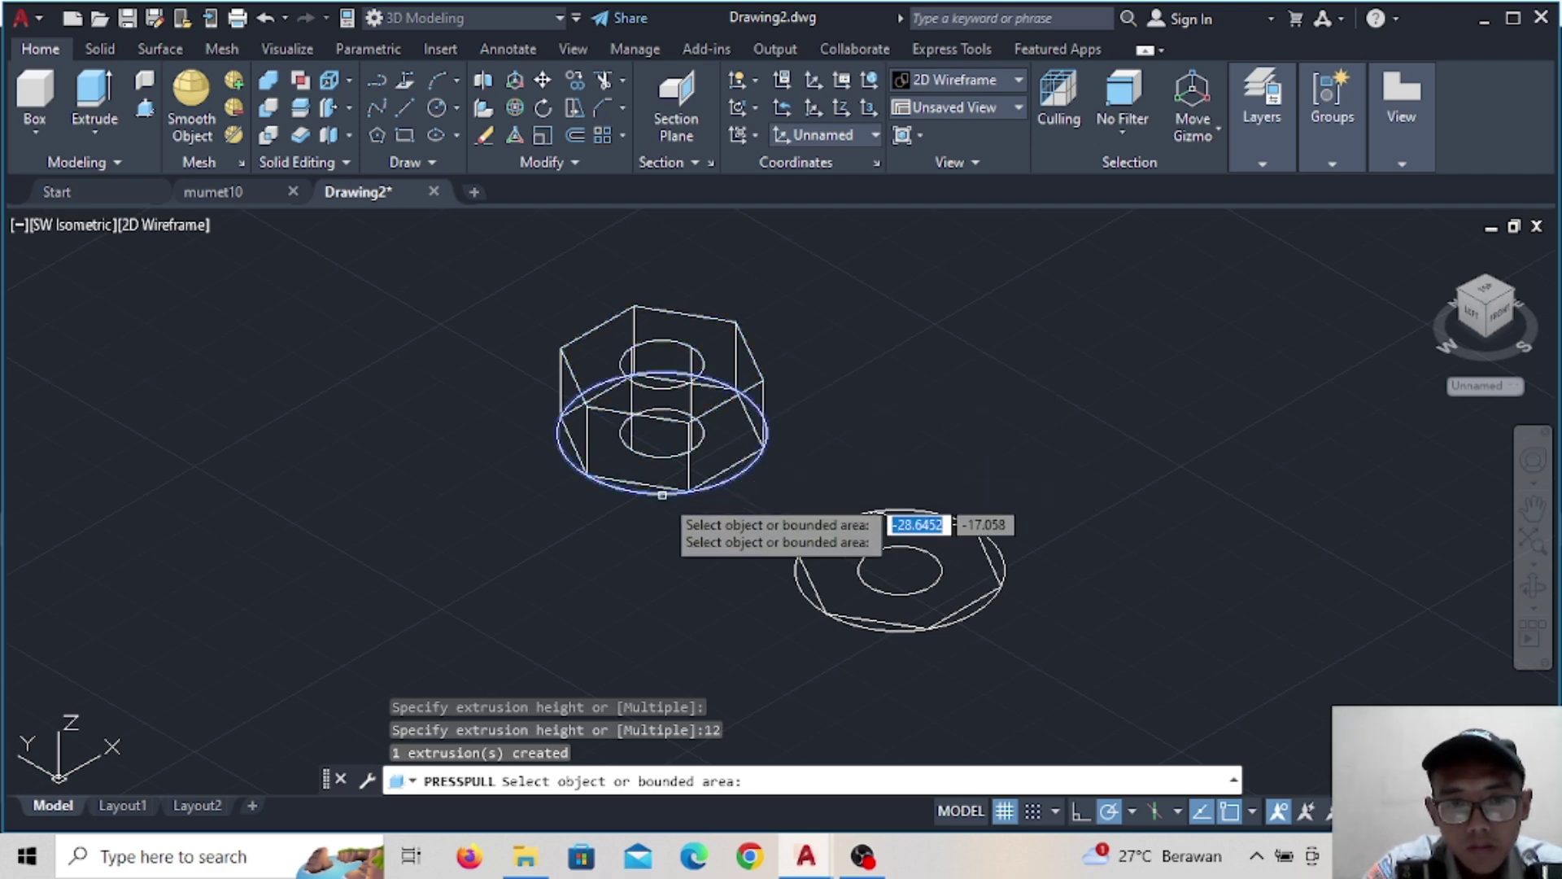
{"action": "left_click", "coordinate": [680, 483]}
{"action": "key", "text": "Return"}
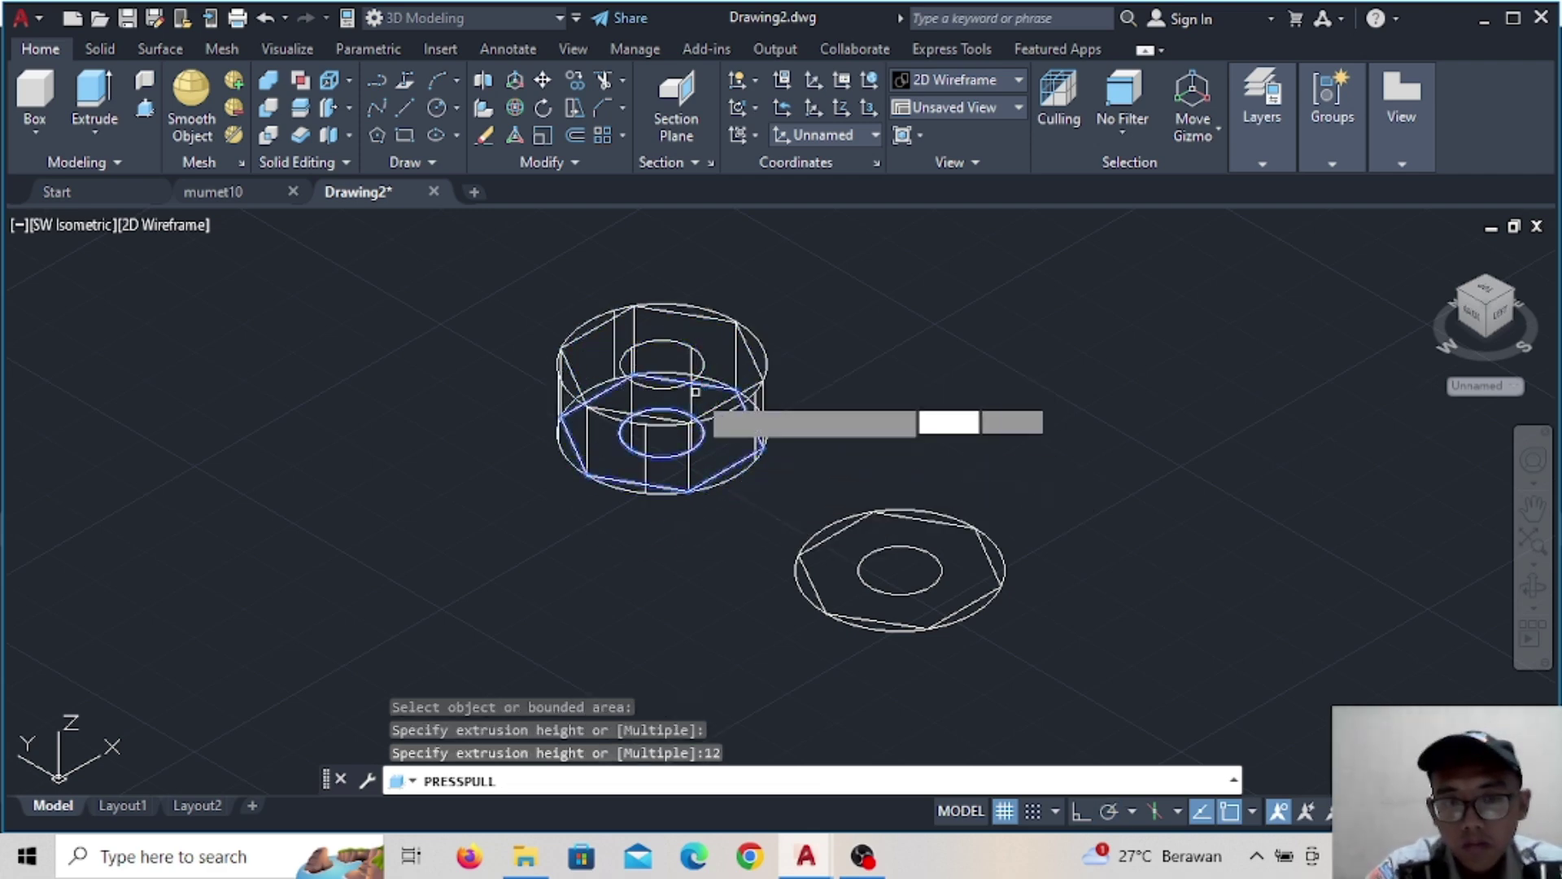
Press-pull the lower hexagon and its outer ring to 8 high
{"action": "left_click", "coordinate": [884, 528]}
{"action": "type", "text": "8"}
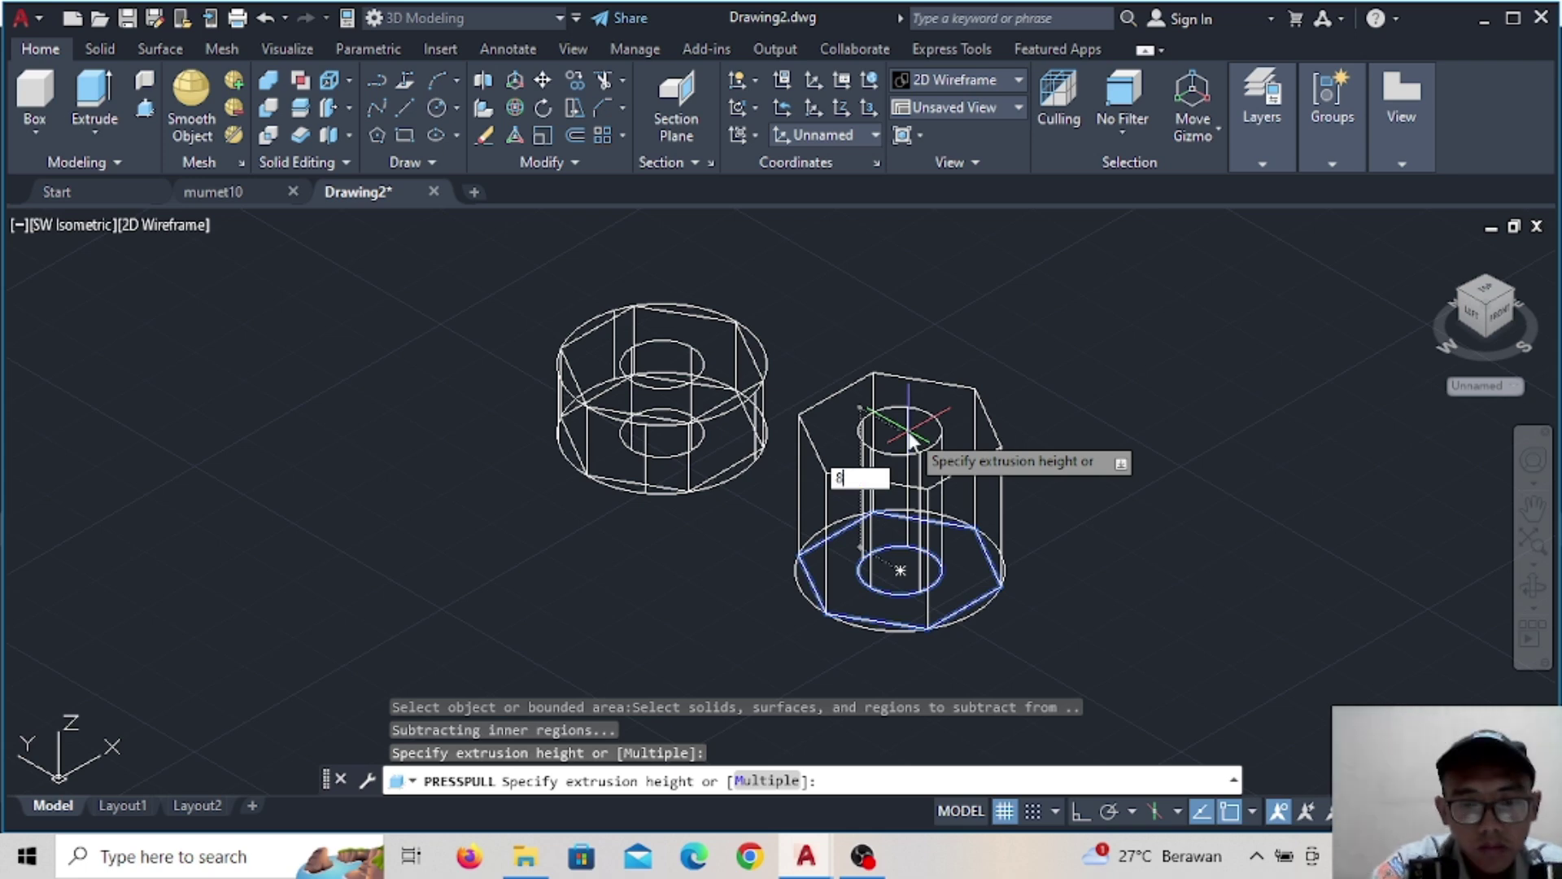
{"action": "key", "text": "Return"}
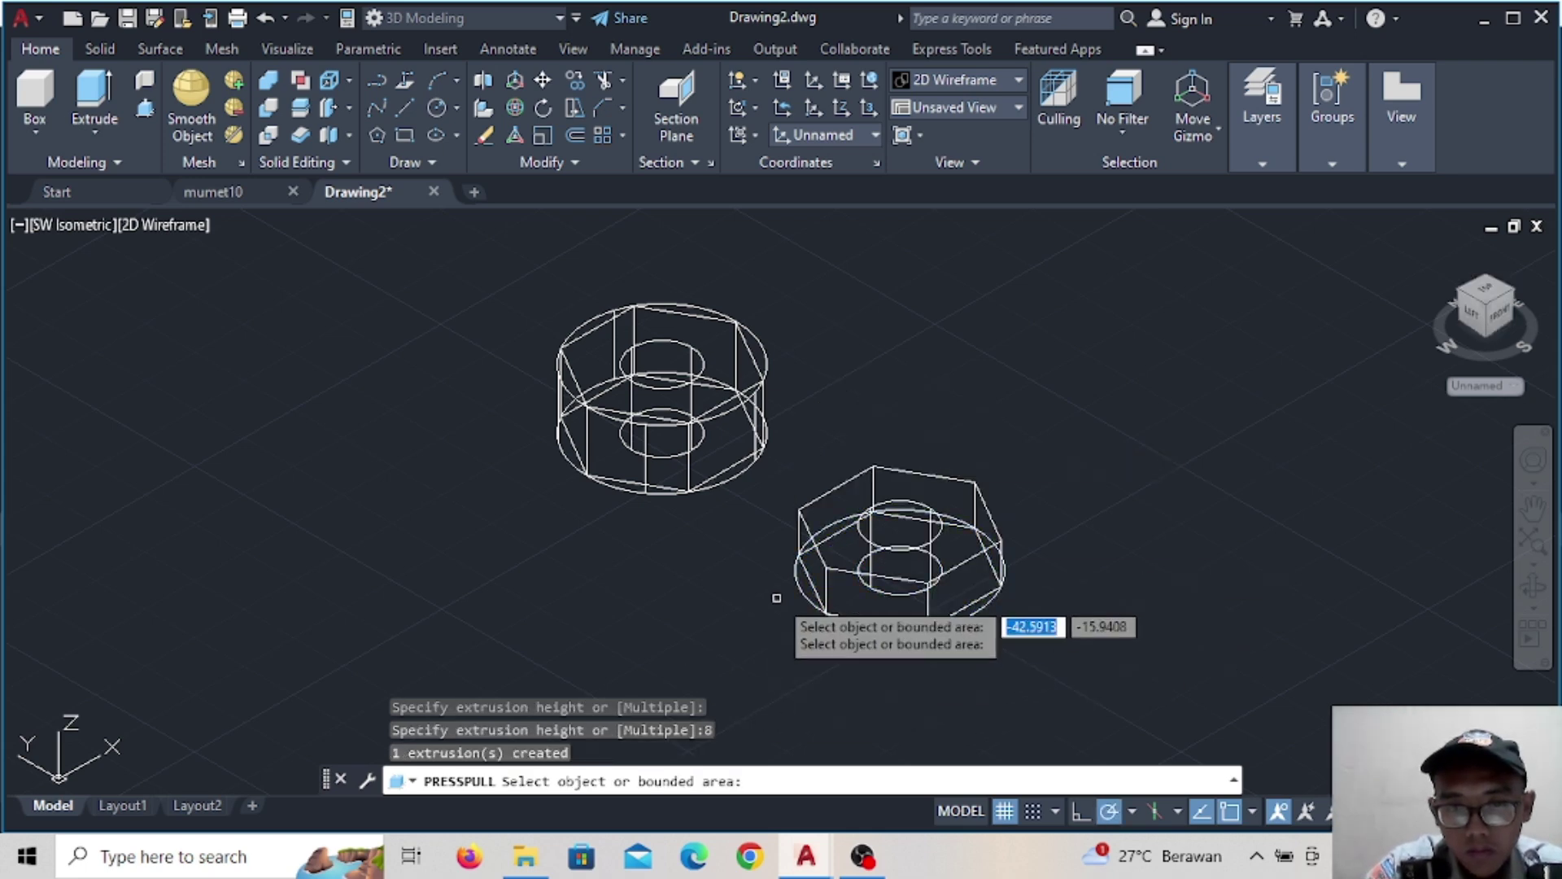
{"action": "left_click", "coordinate": [801, 584]}
{"action": "left_click", "coordinate": [851, 502]}
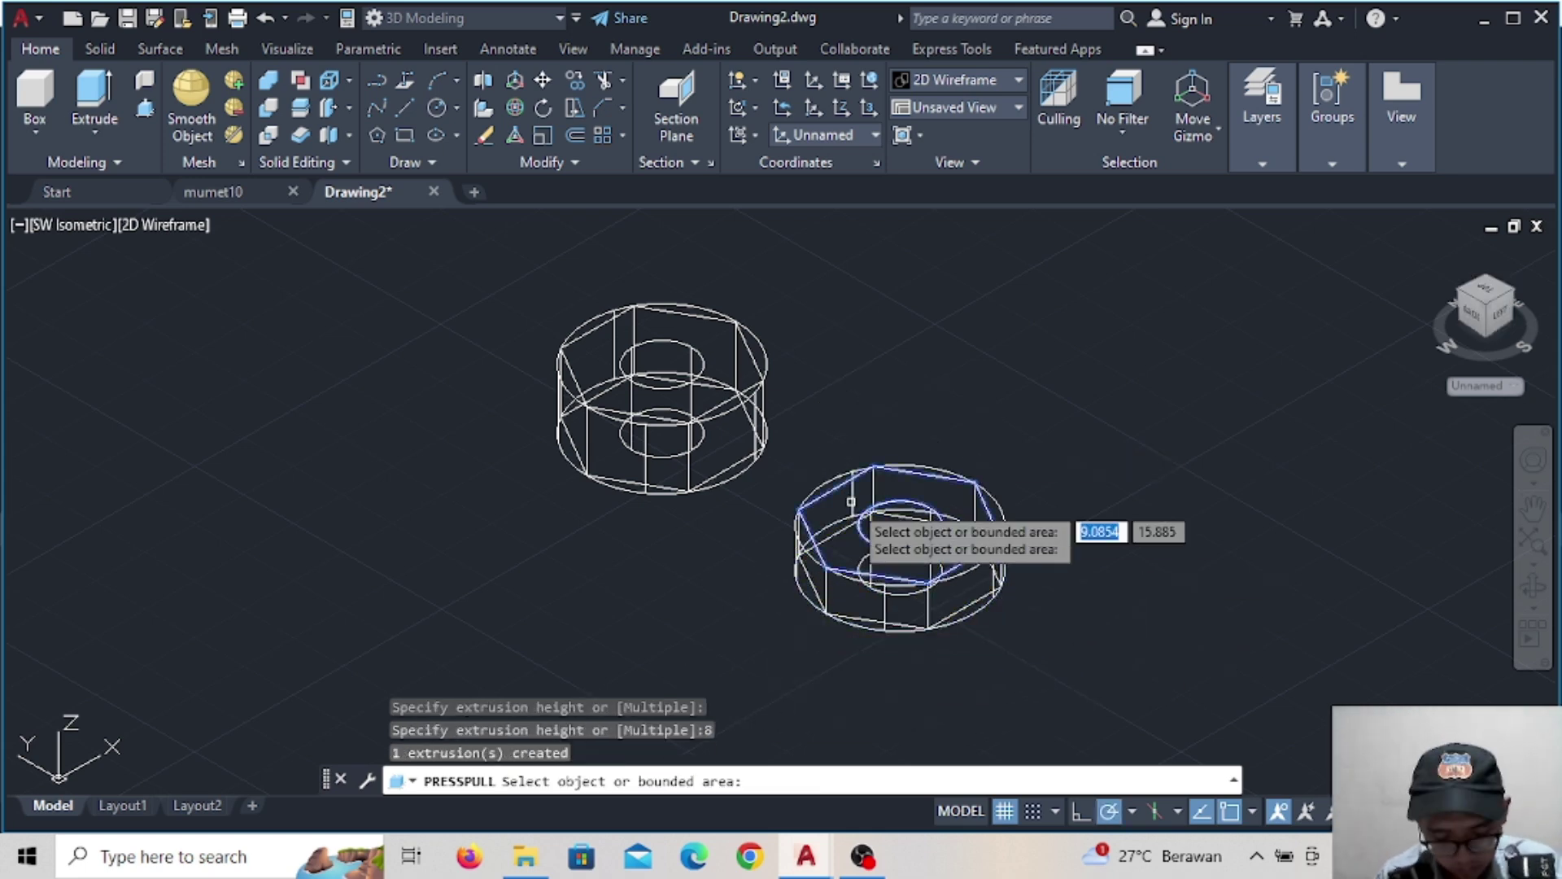
{"action": "key", "text": "Return"}
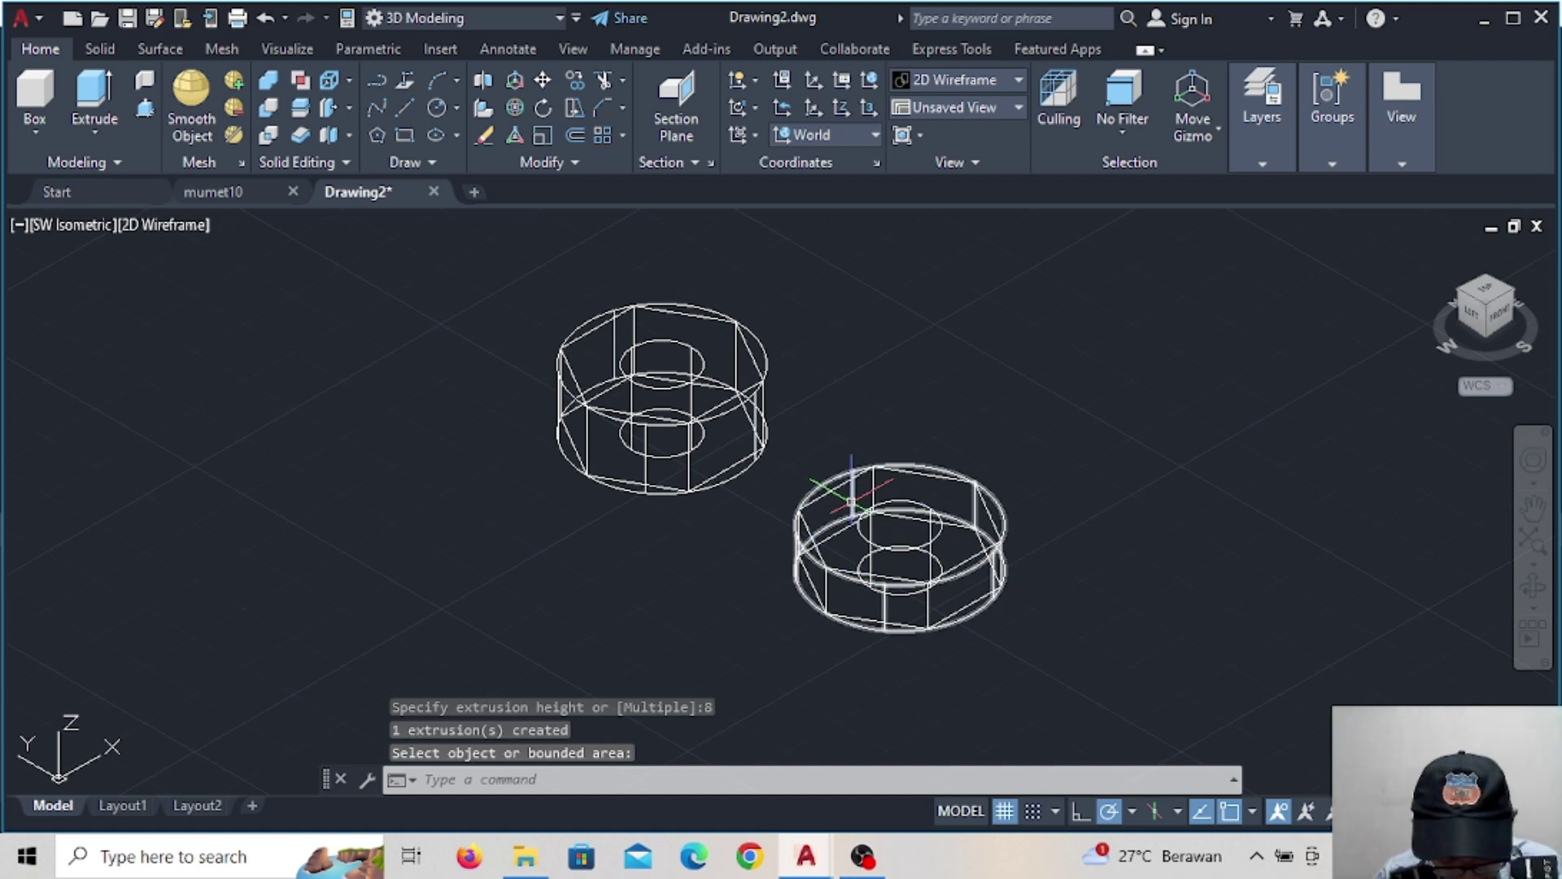
Fillet the first nut cylinder's rim edge with radius 5 using Fillet Edge
{"action": "left_click", "coordinate": [441, 49]}
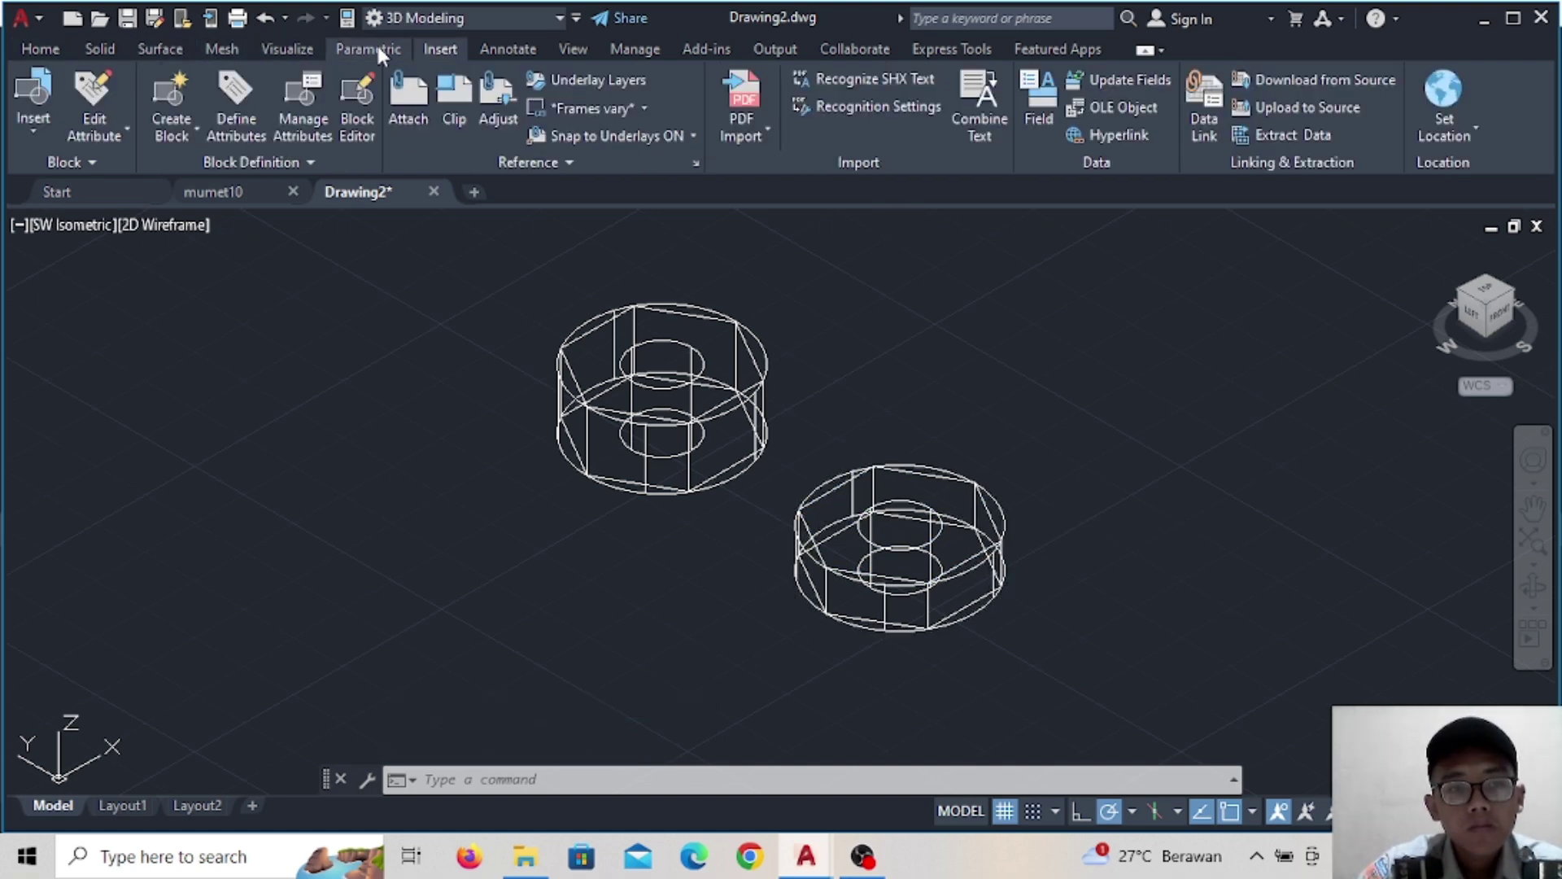
{"action": "left_click", "coordinate": [369, 48]}
{"action": "left_click", "coordinate": [281, 49]}
{"action": "left_click", "coordinate": [162, 49]}
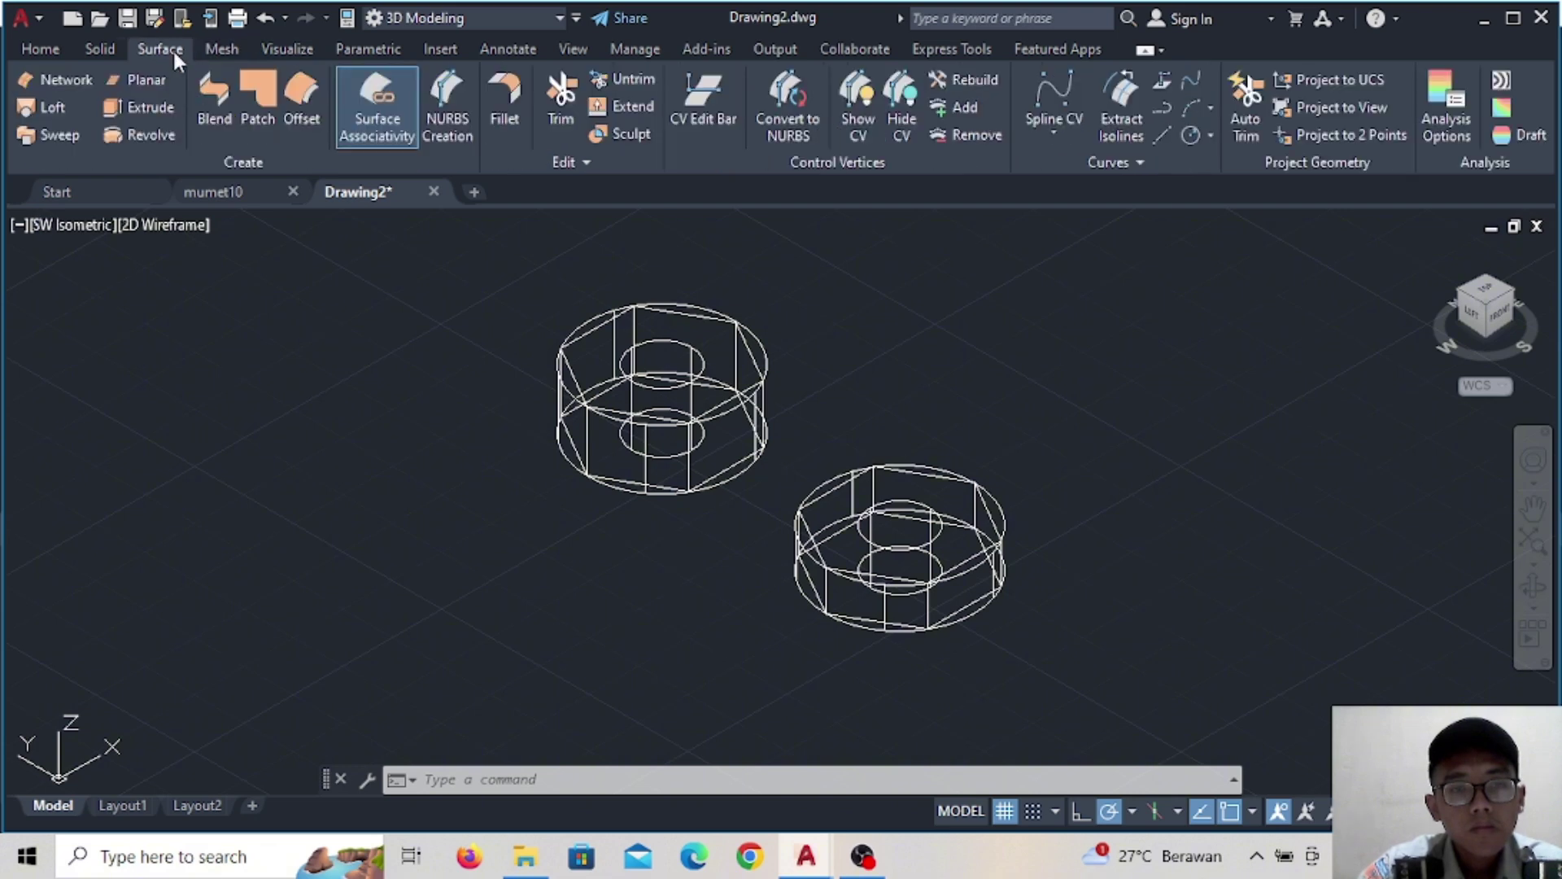
{"action": "left_click", "coordinate": [99, 49]}
{"action": "left_click", "coordinate": [835, 119]}
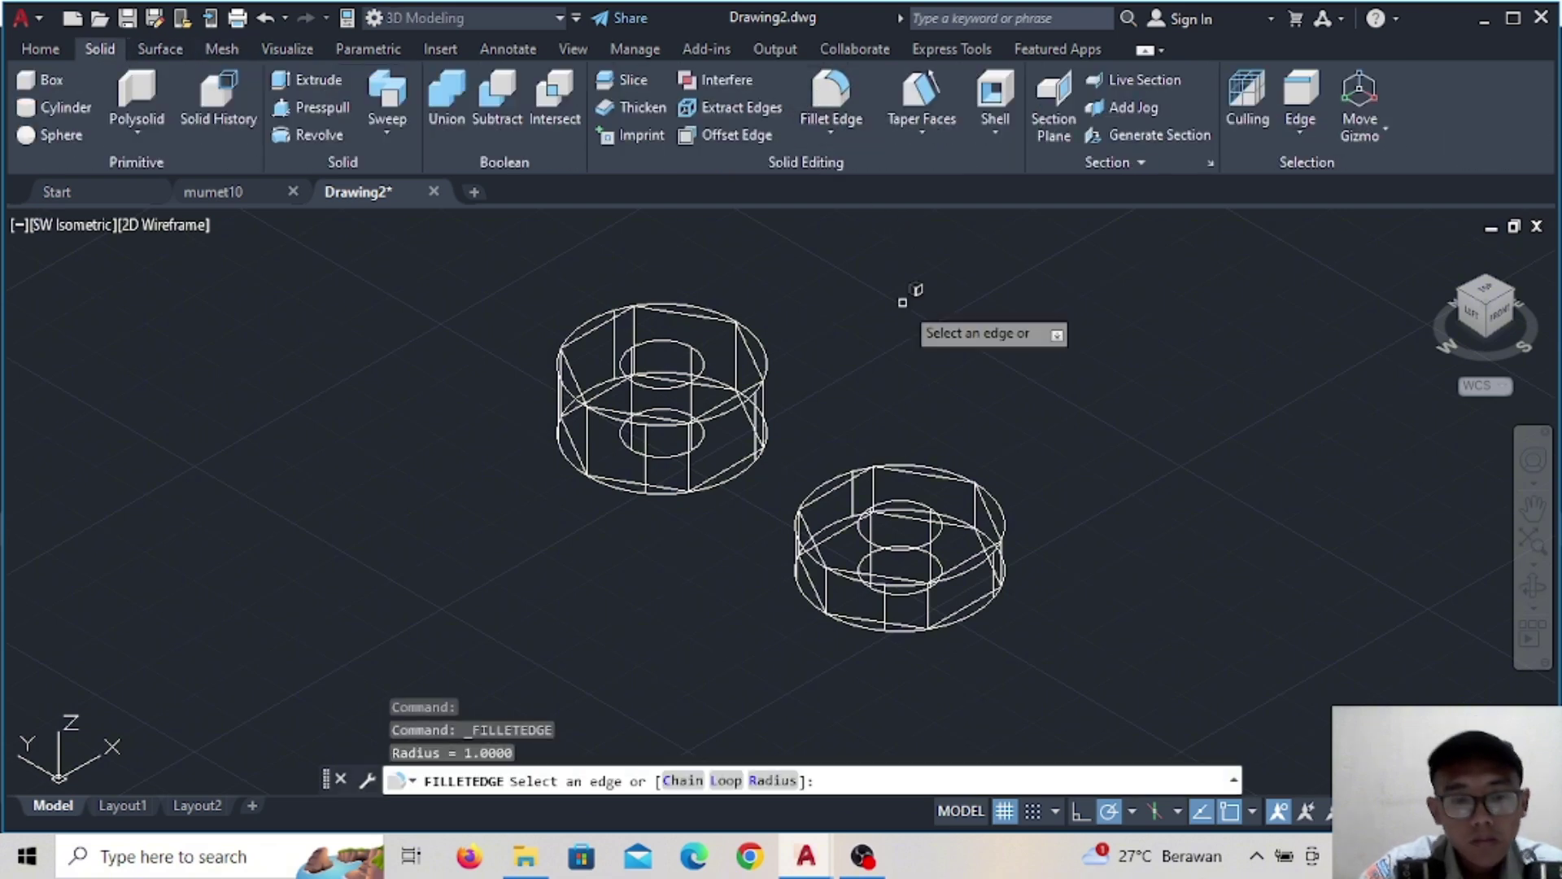
{"action": "type", "text": "r"}
{"action": "key", "text": "Return"}
{"action": "type", "text": "5"}
{"action": "key", "text": "Return"}
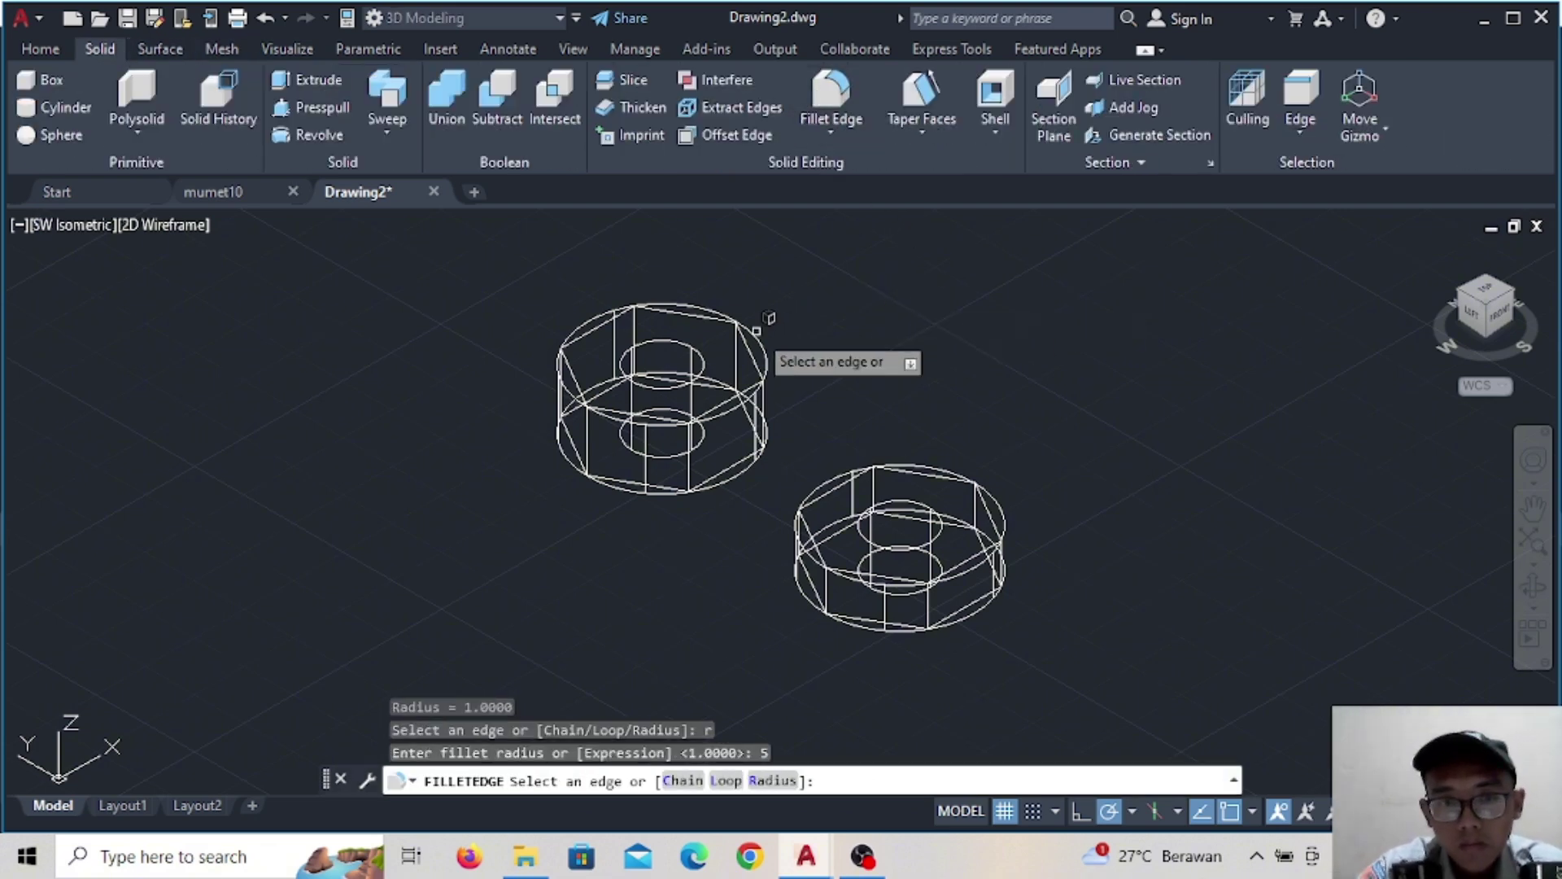
{"action": "left_click", "coordinate": [759, 341]}
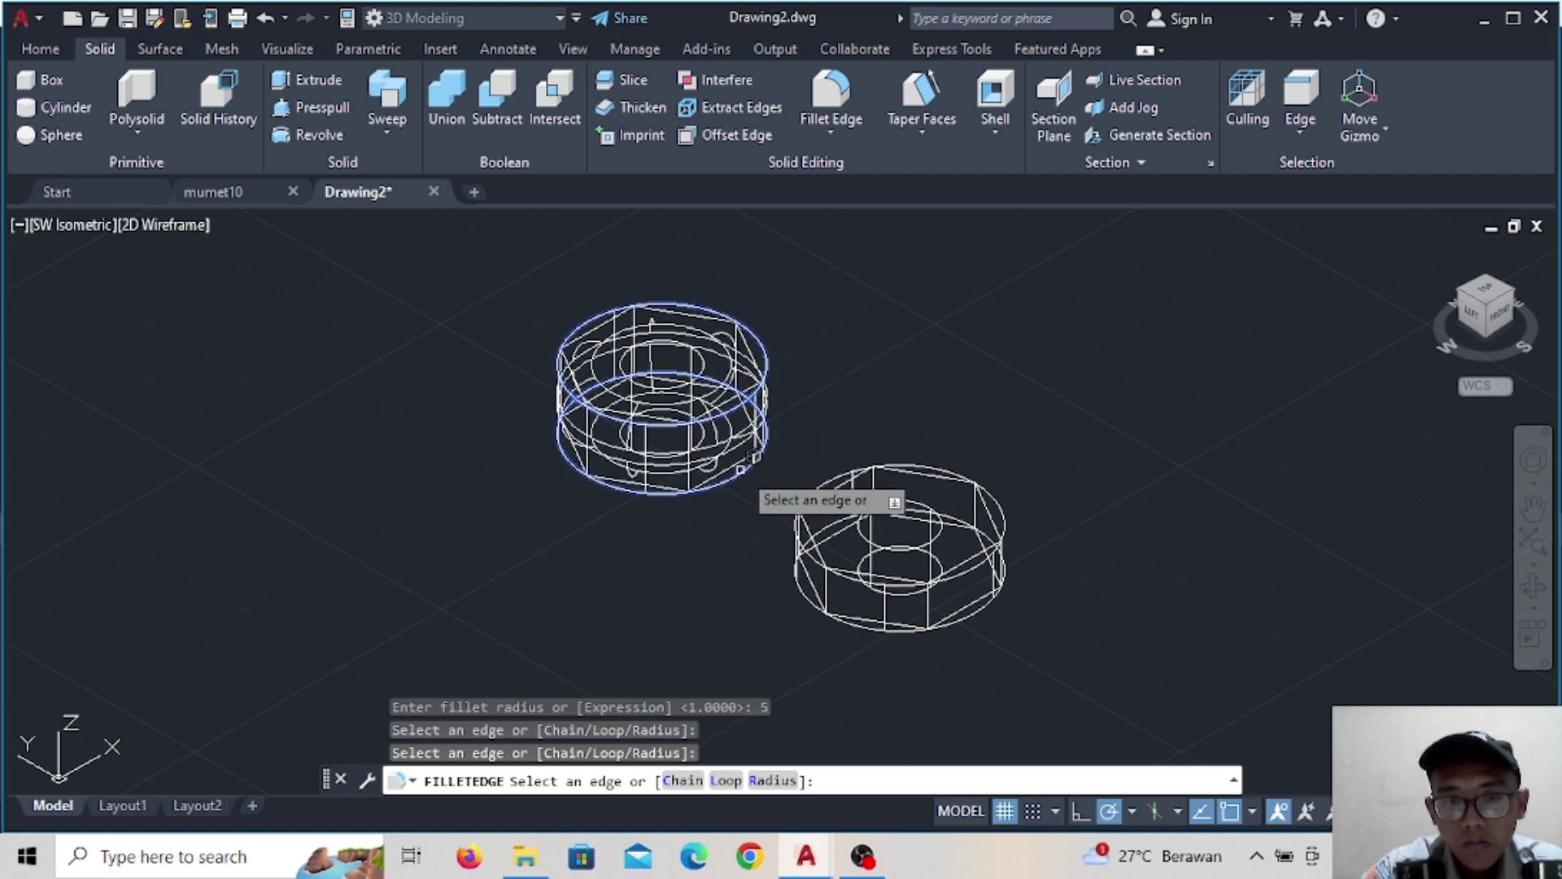
{"action": "key", "text": "Return"}
{"action": "key", "text": "Return"}
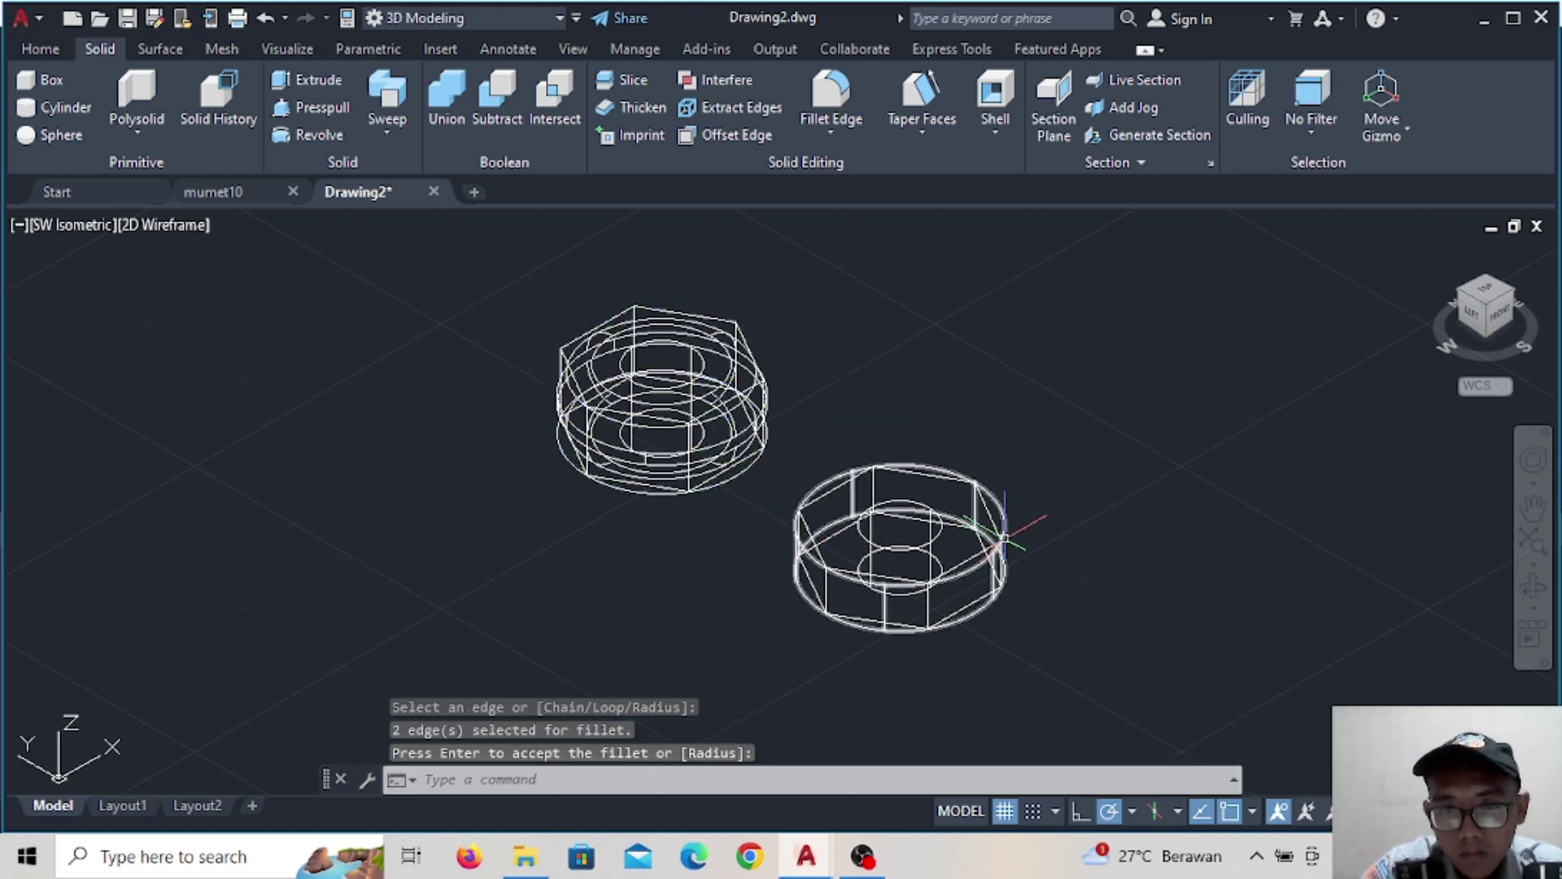
{"action": "key", "text": "Return"}
Fillet the second cylinder's top and bottom rims at radius 5
{"action": "left_click", "coordinate": [830, 98]}
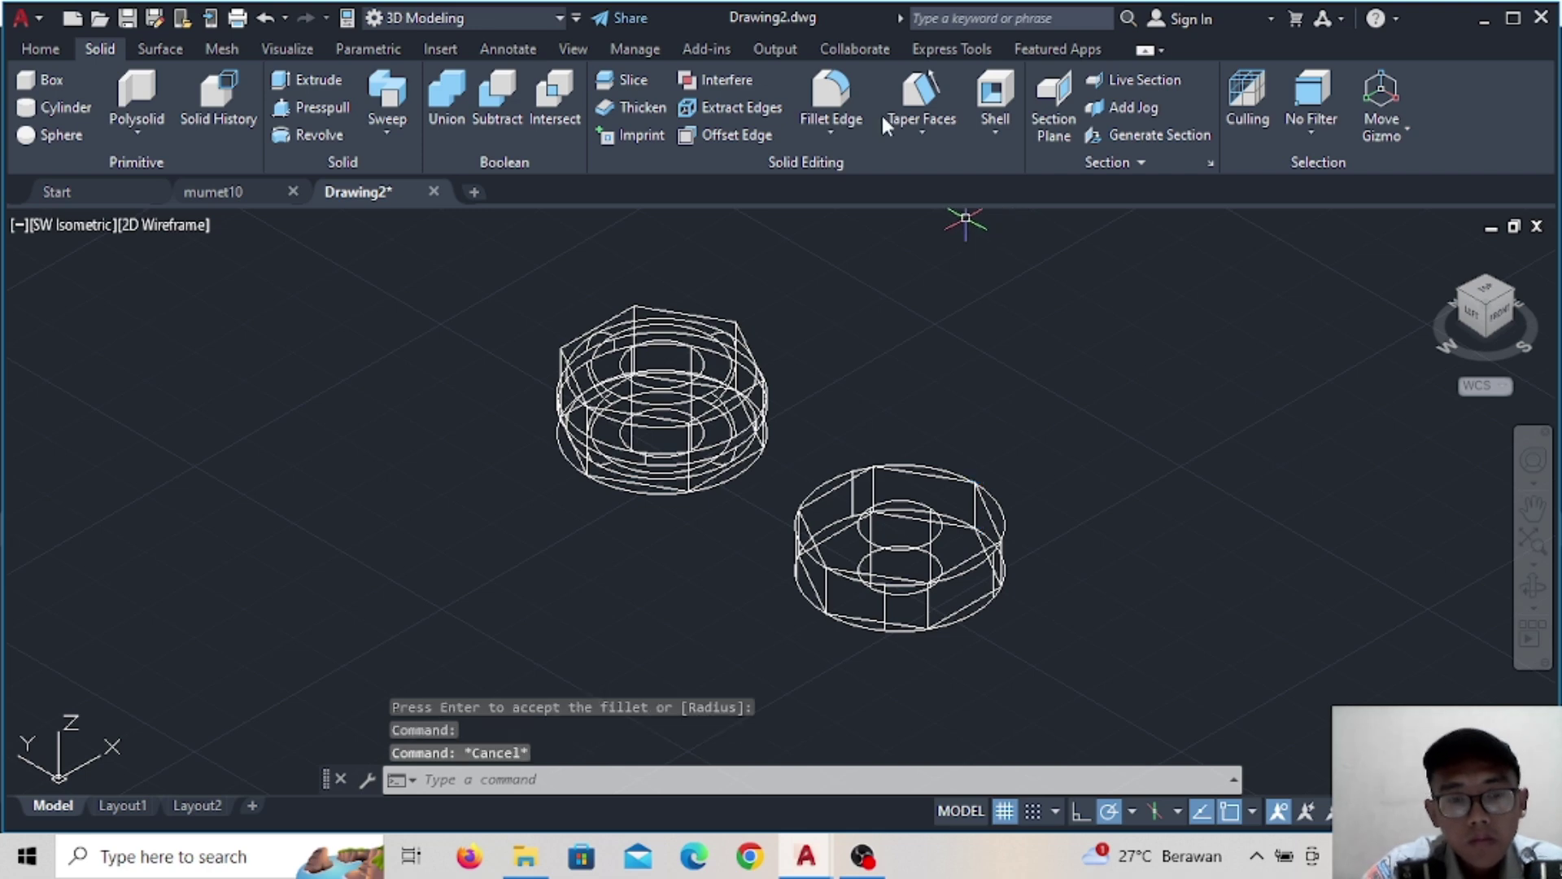
{"action": "left_click", "coordinate": [999, 505]}
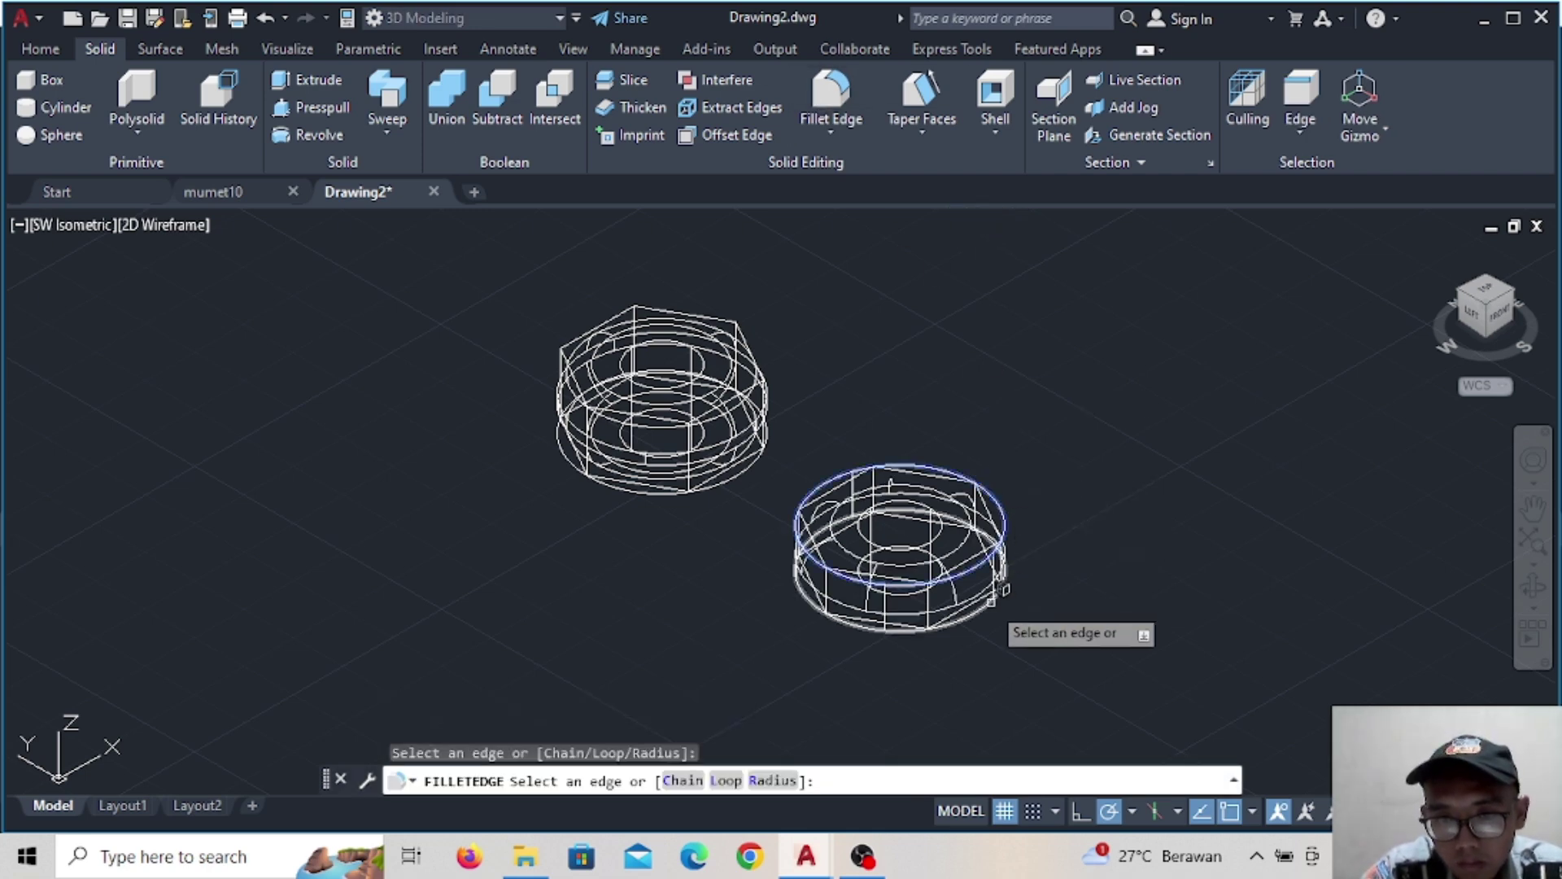
{"action": "left_click", "coordinate": [991, 596]}
{"action": "key", "text": "Return"}
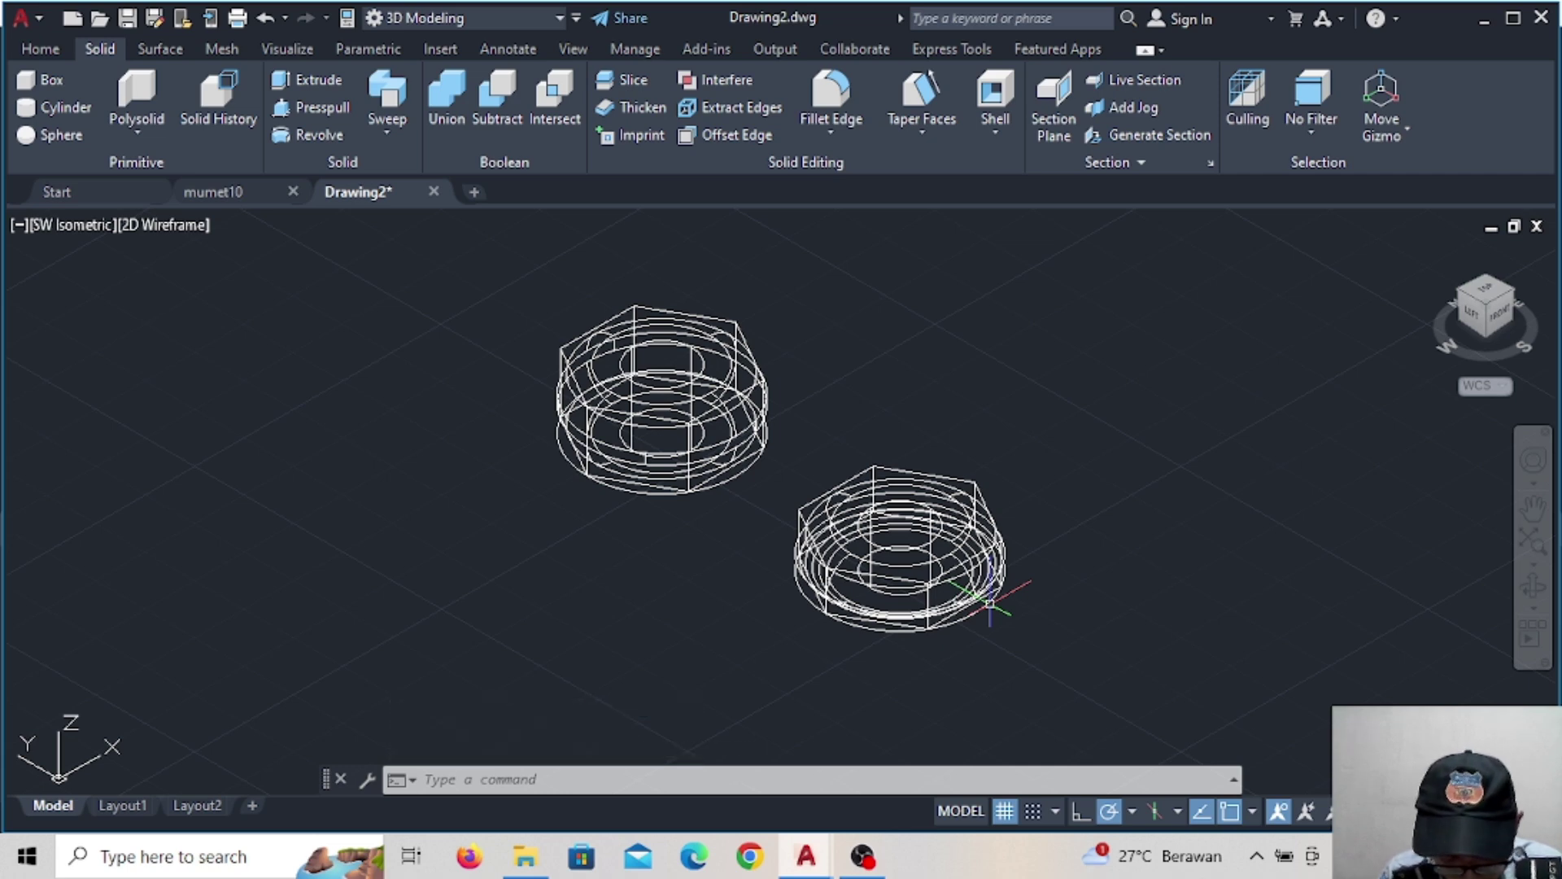
Set the visual style to Shades of Gray
{"action": "scroll", "coordinate": [1132, 123], "scroll_direction": "up", "scroll_amount": 1}
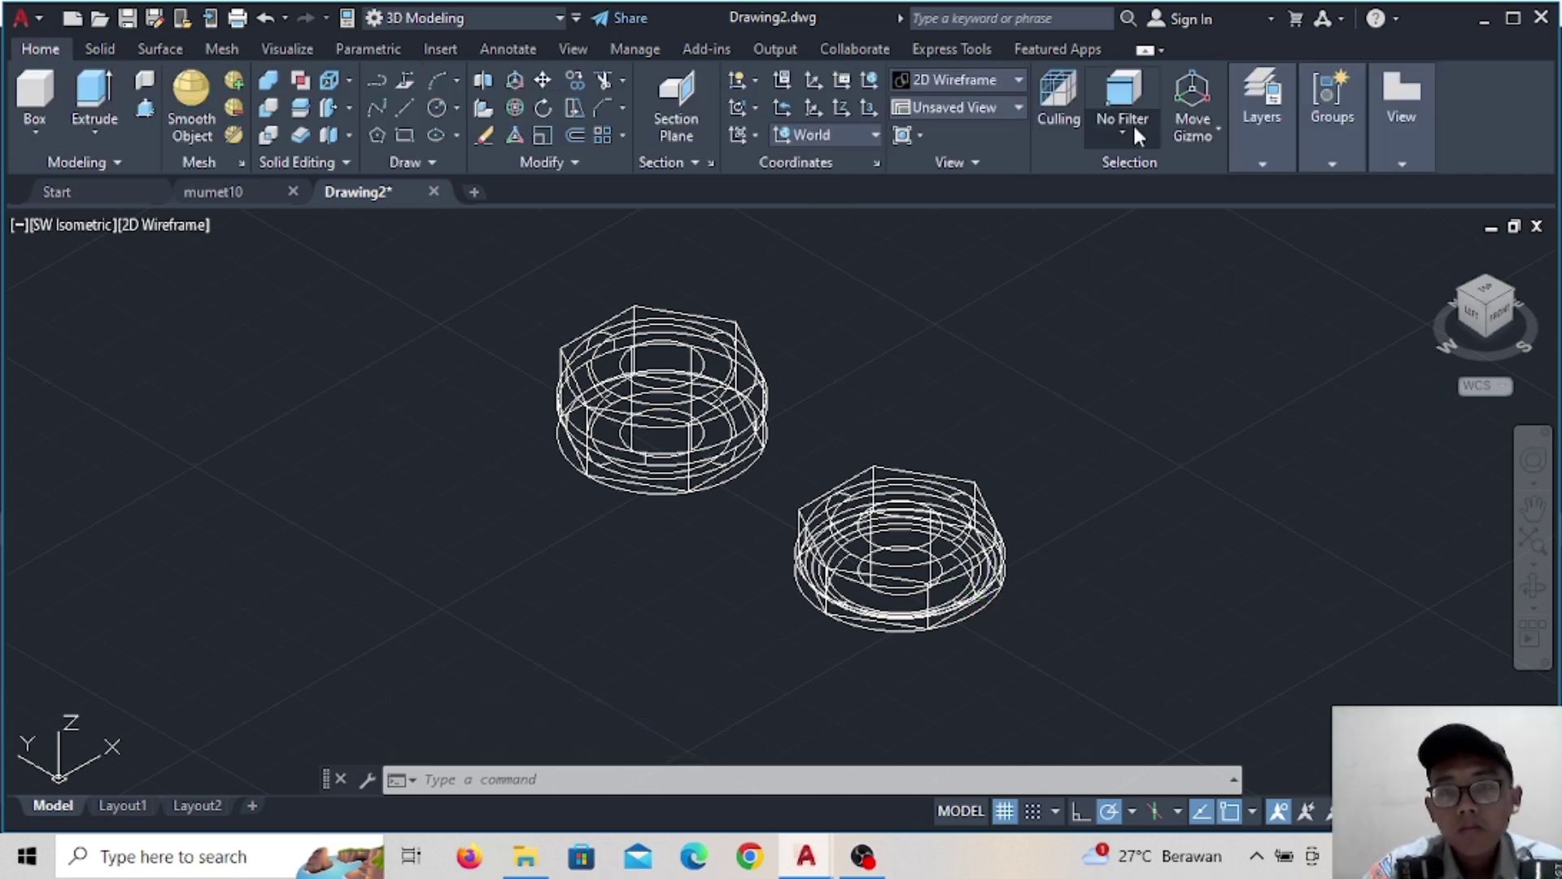
{"action": "left_click", "coordinate": [1011, 80]}
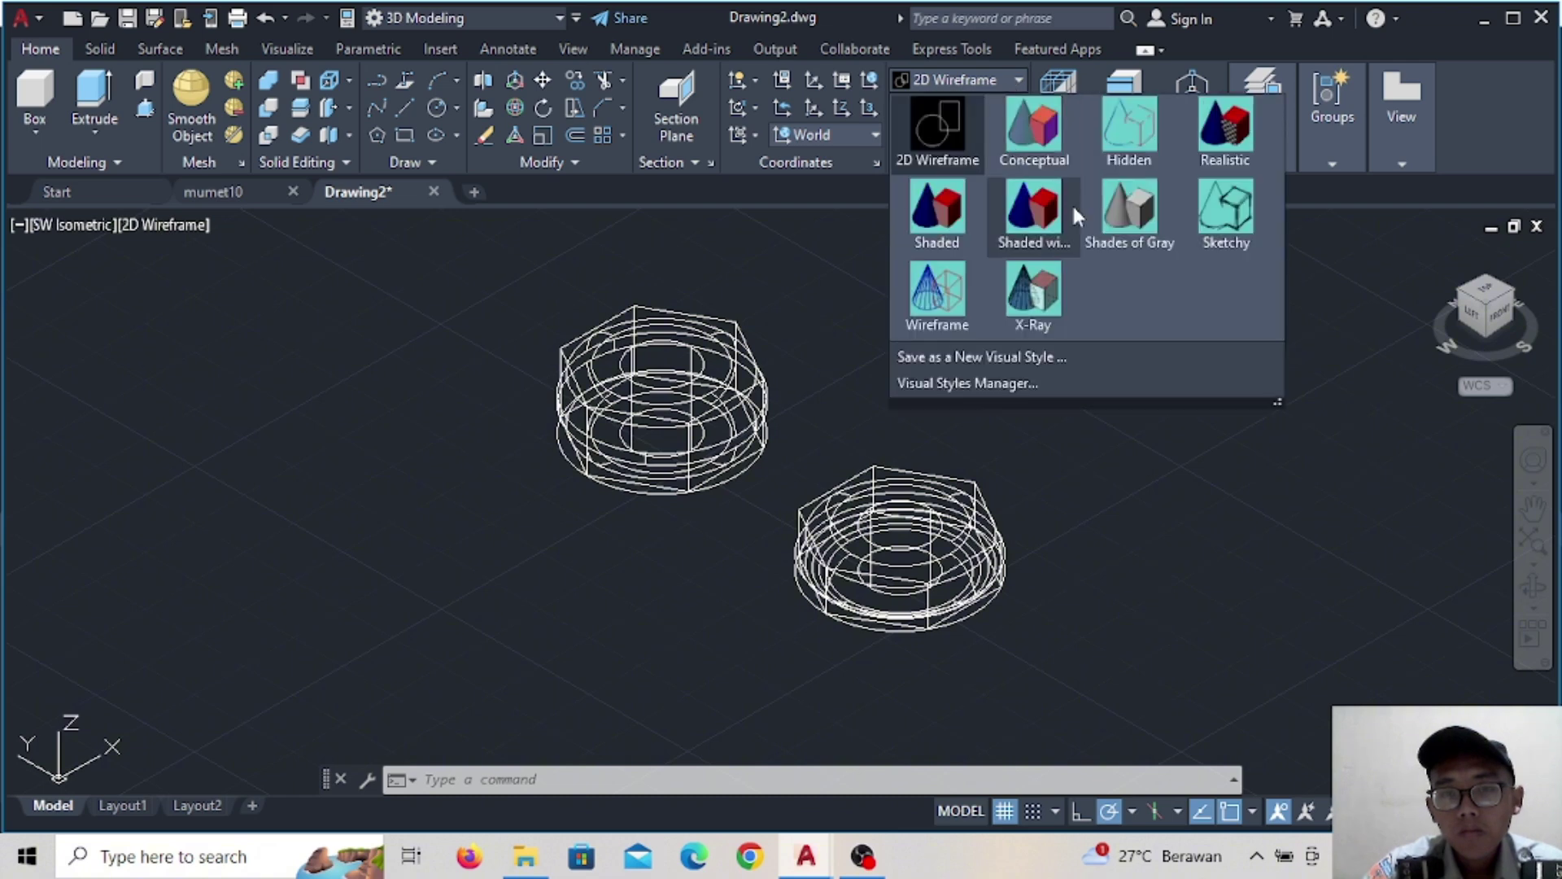
{"action": "left_click", "coordinate": [1123, 202]}
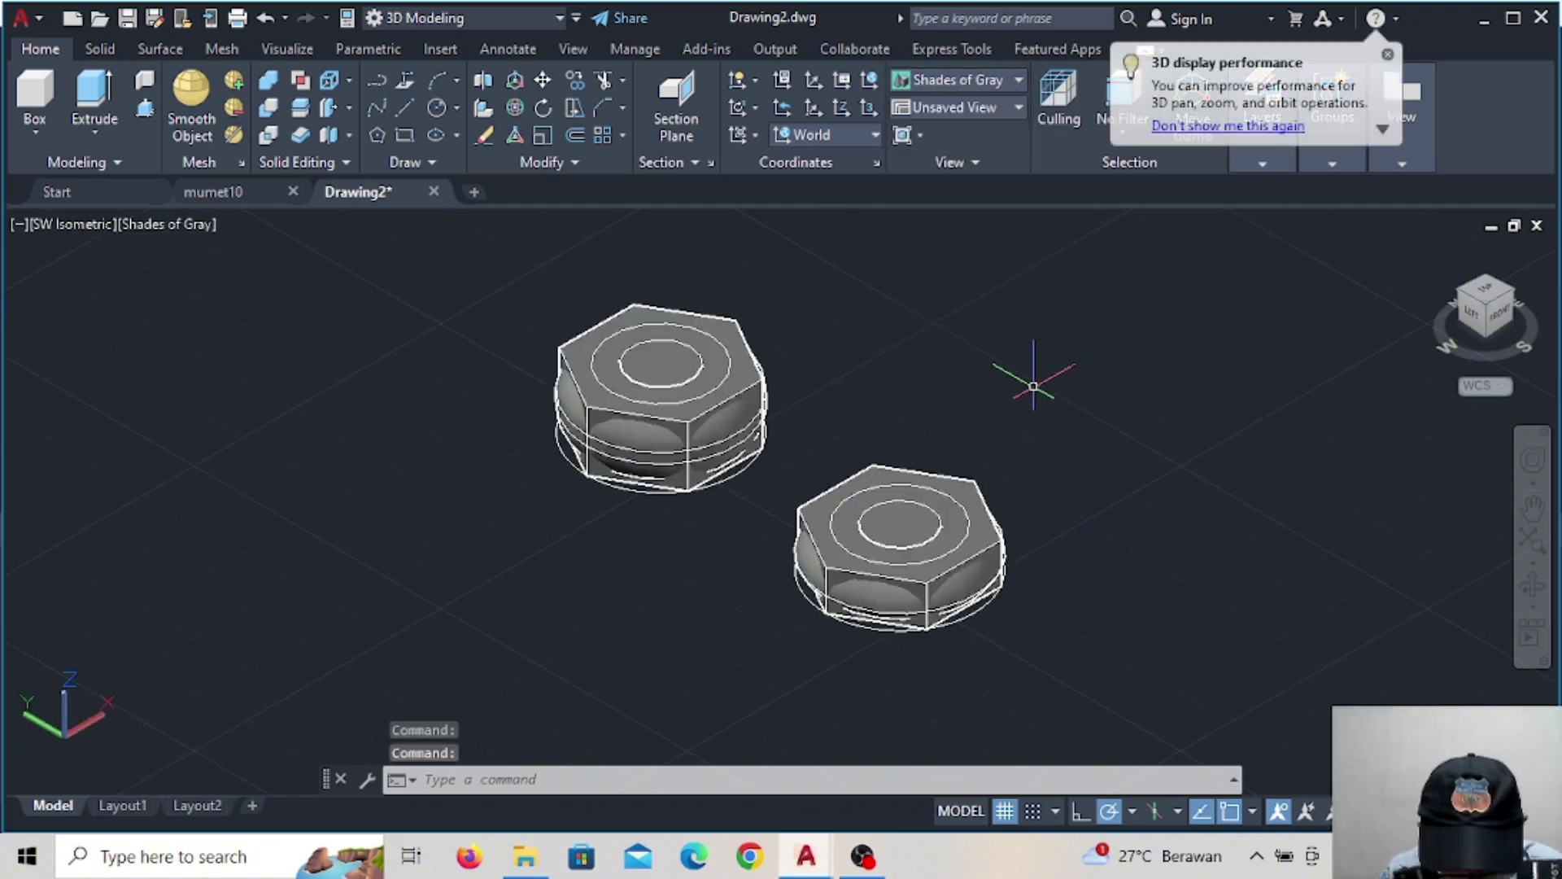
Intersect the left hex prism with its filleted disk into a chamfered nut
{"action": "left_click", "coordinate": [269, 134]}
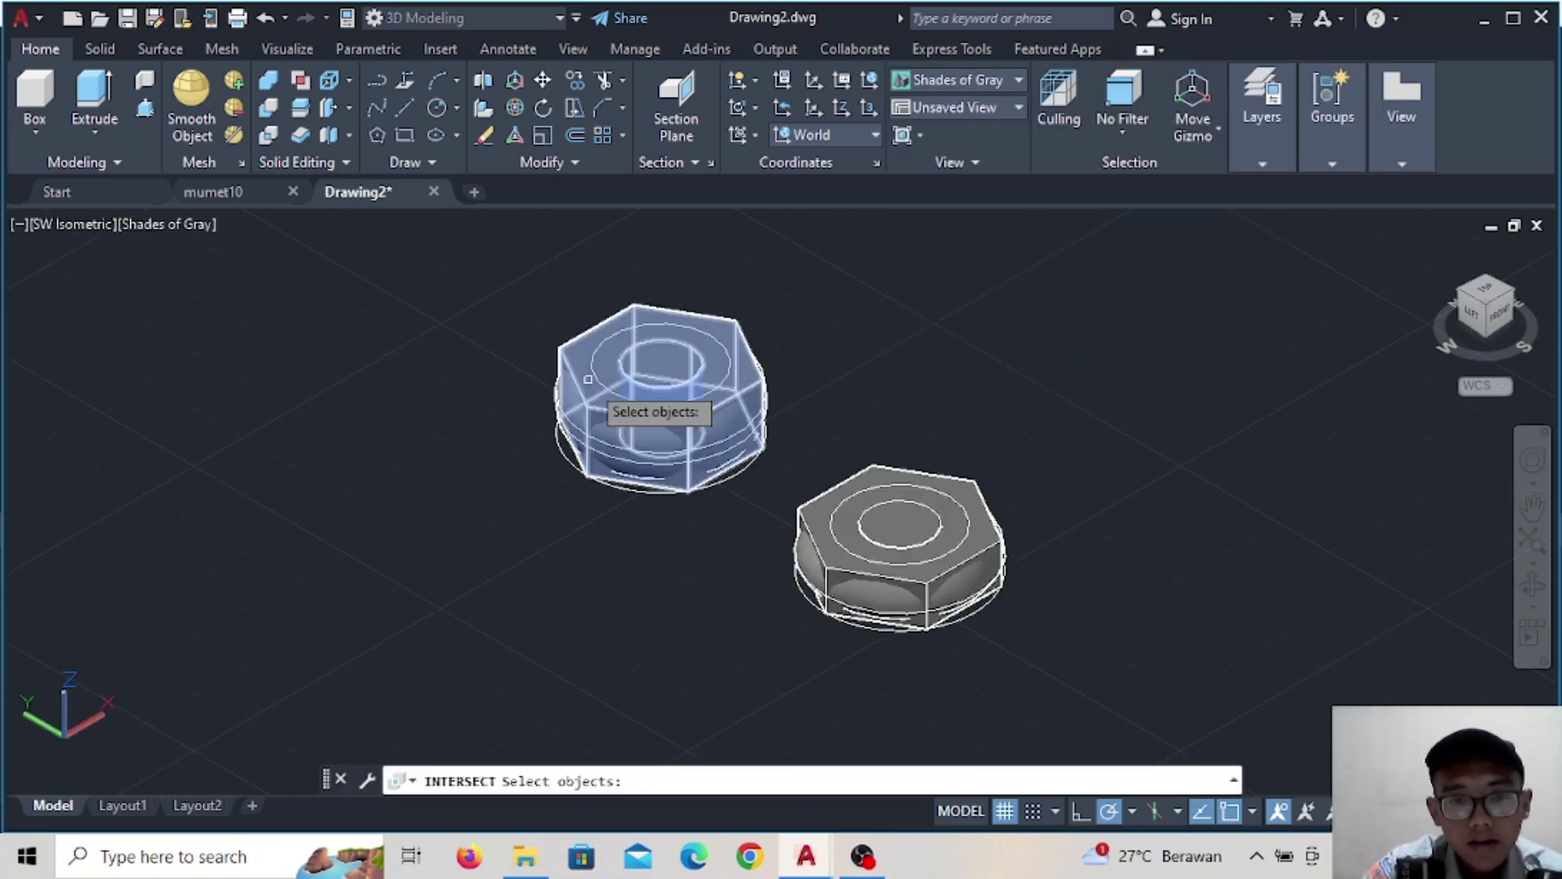
{"action": "left_click", "coordinate": [622, 445]}
{"action": "key", "text": "Escape"}
{"action": "left_click", "coordinate": [269, 134]}
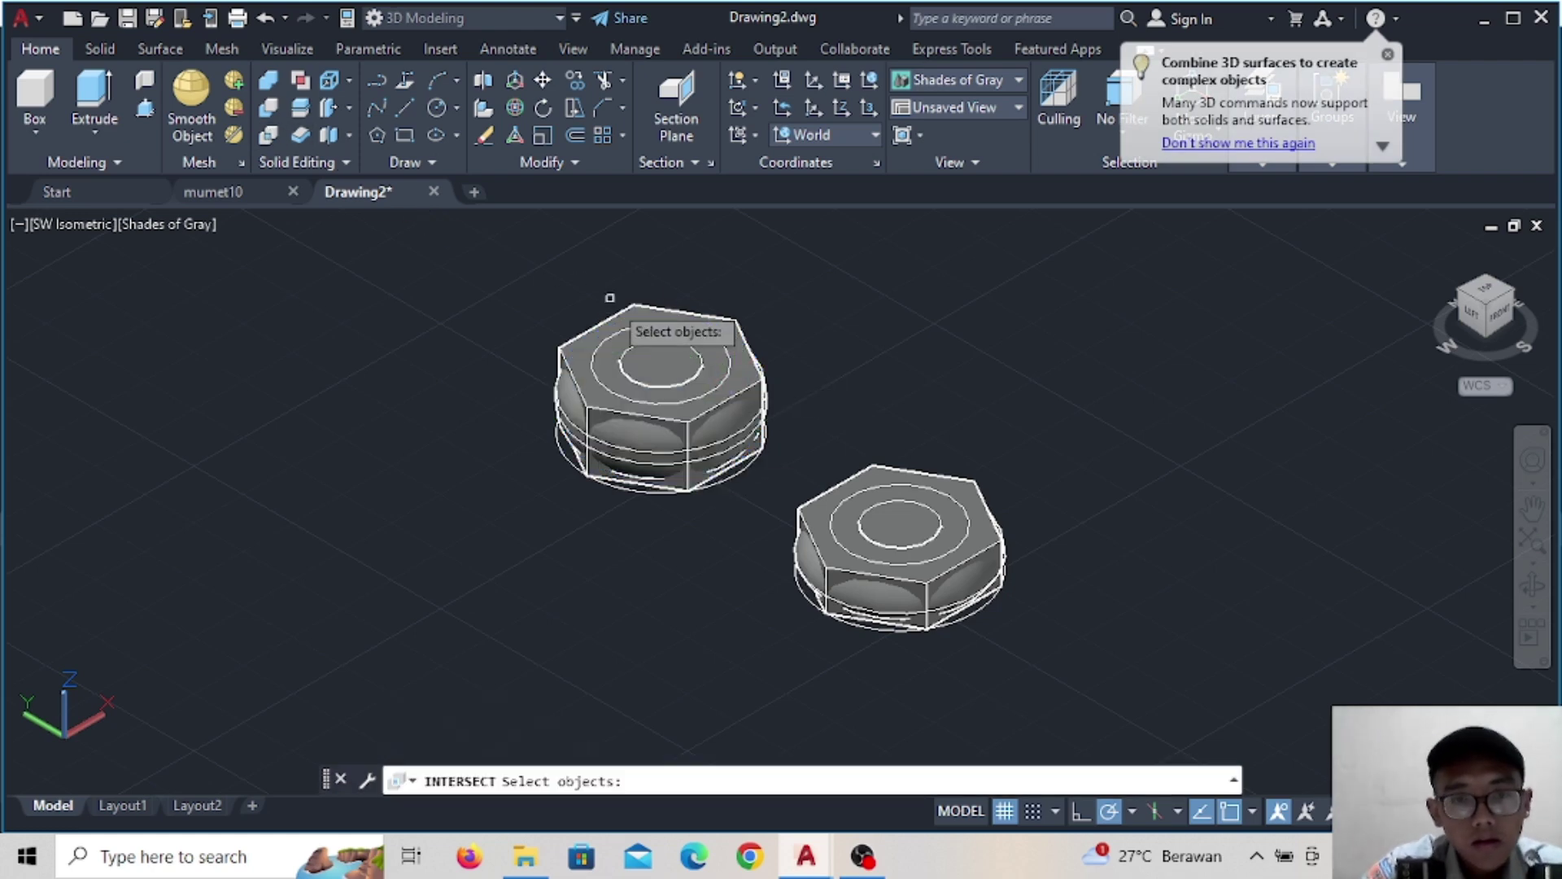
{"action": "left_click", "coordinate": [608, 322]}
{"action": "left_click", "coordinate": [626, 440]}
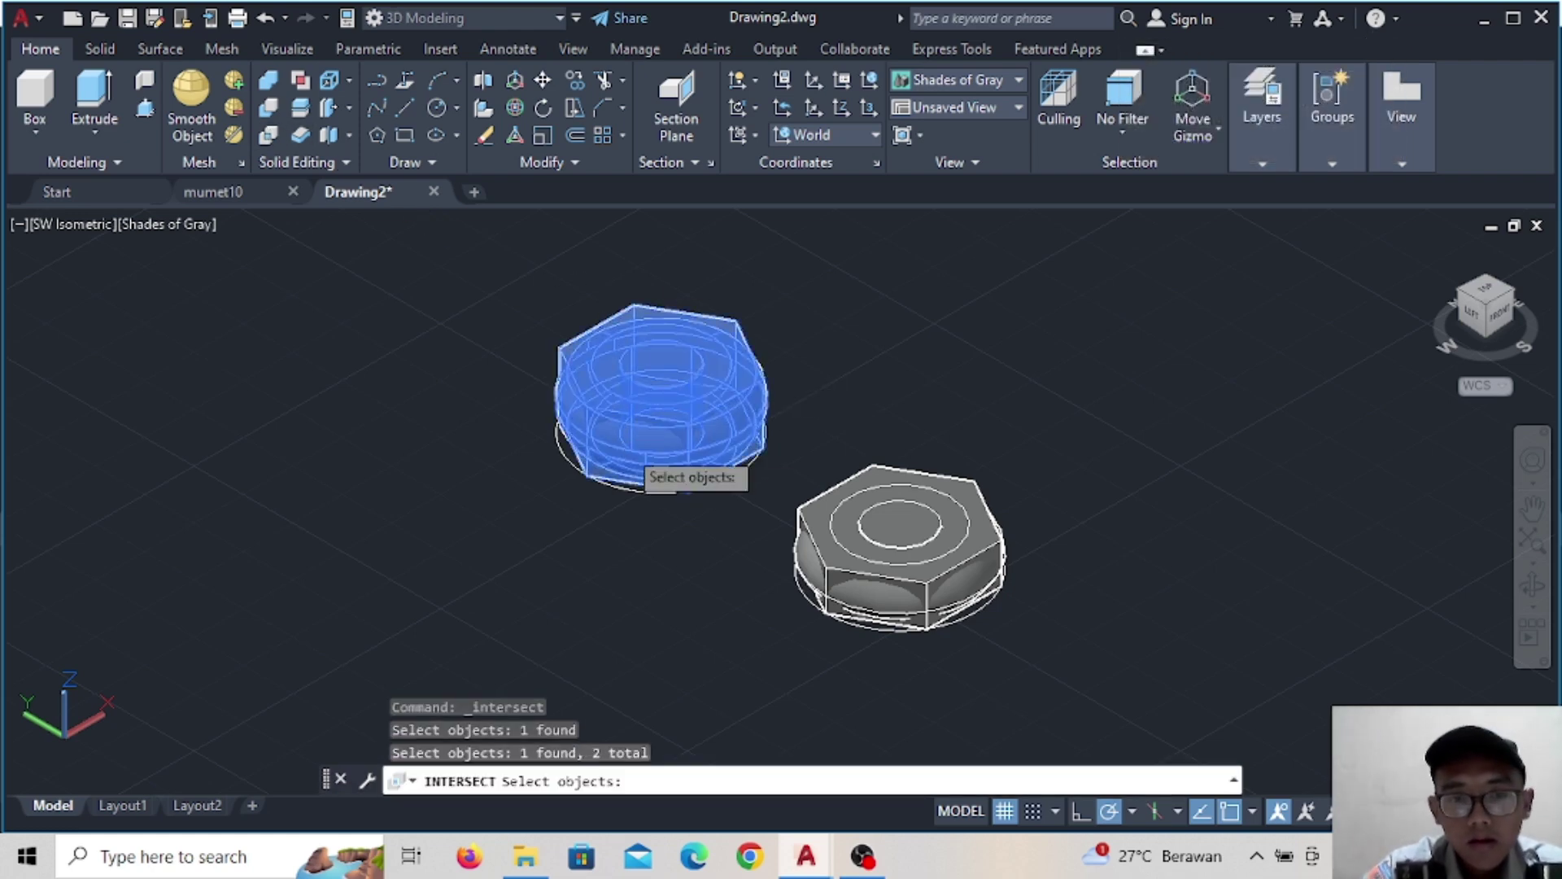
{"action": "key", "text": "Return"}
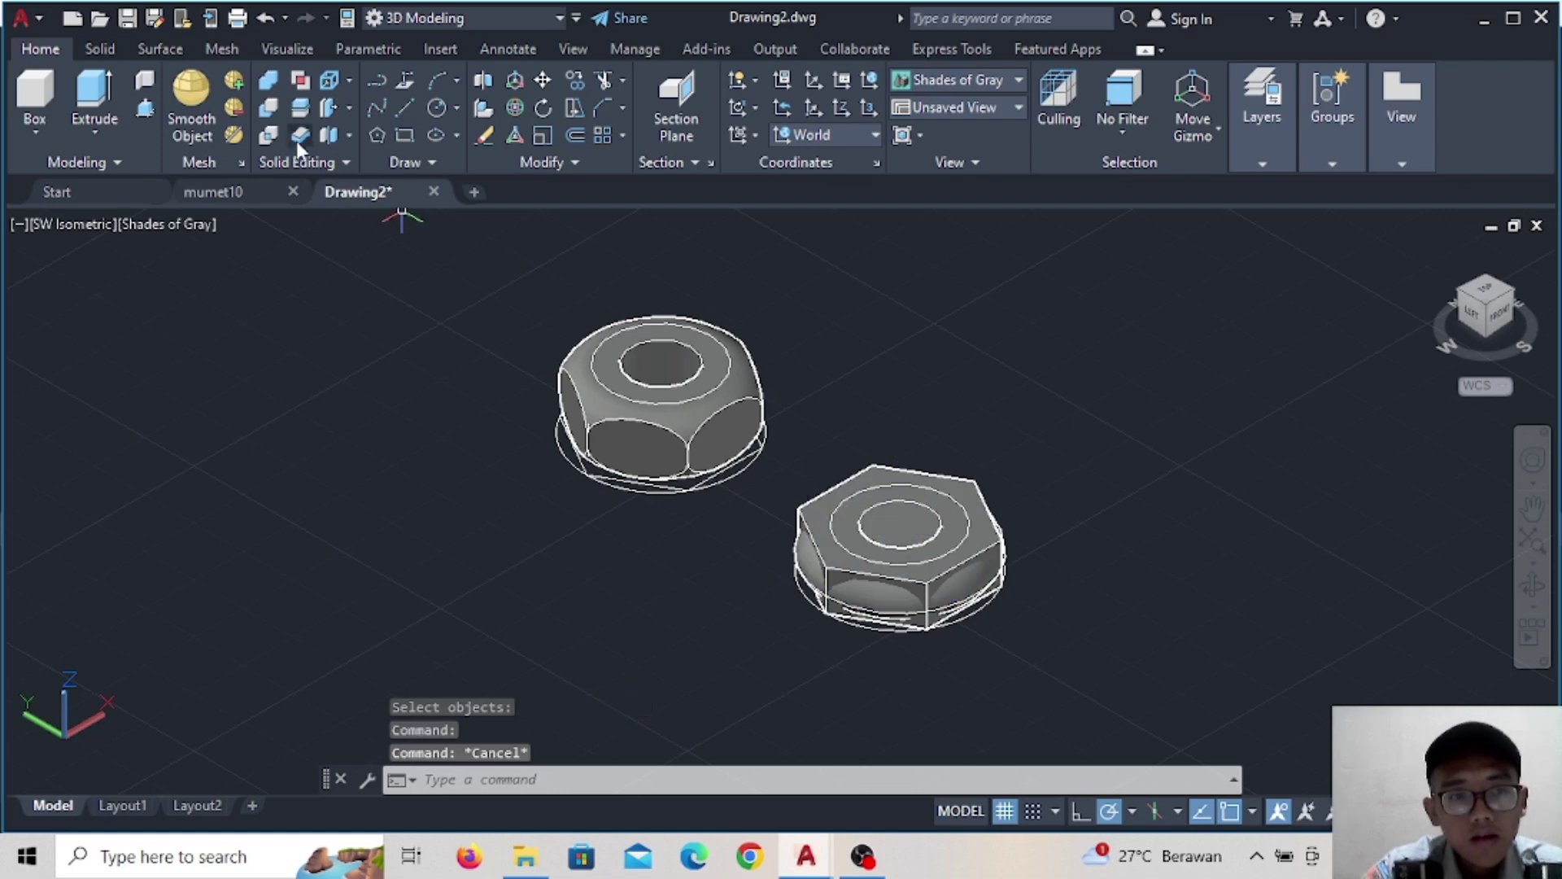
Intersect the right hex prism with its filleted disk
{"action": "left_click", "coordinate": [268, 135]}
{"action": "left_click", "coordinate": [823, 541]}
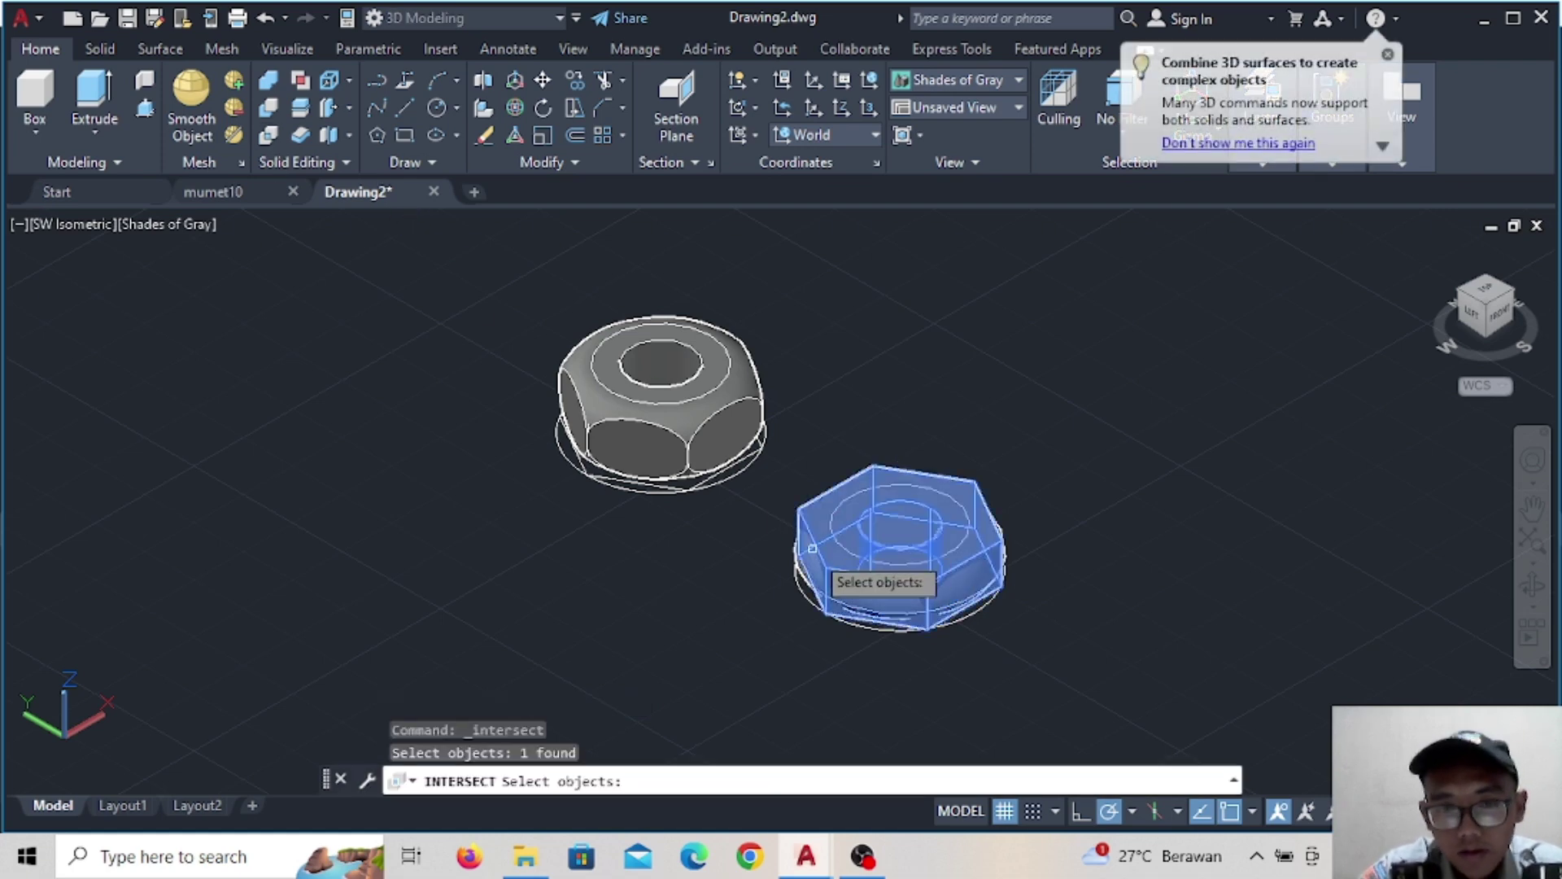
{"action": "left_click", "coordinate": [812, 548]}
{"action": "key", "text": "Return"}
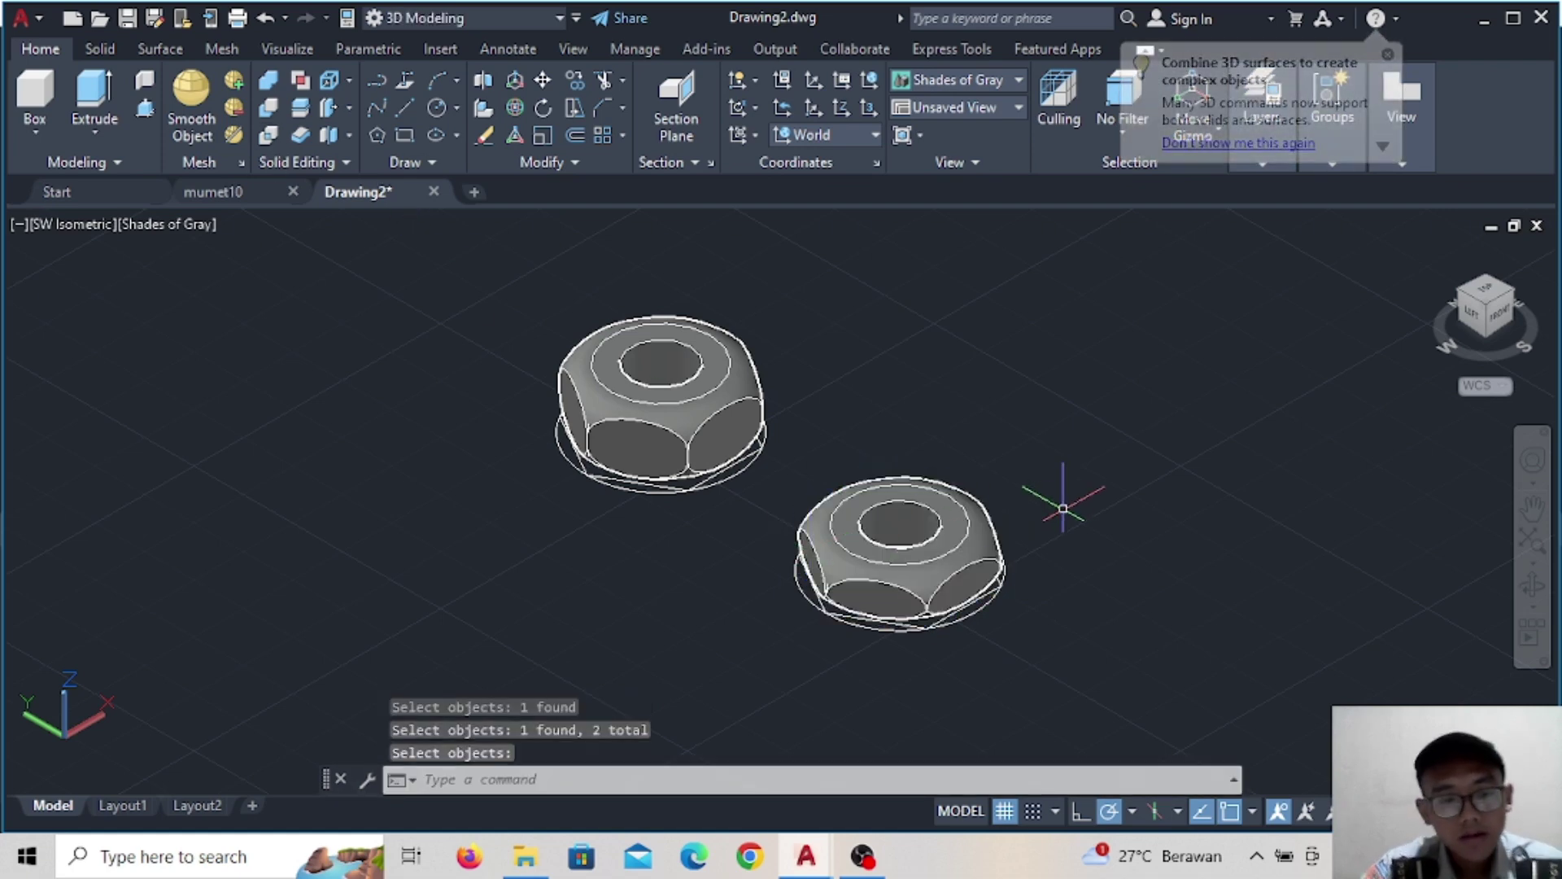
{"action": "scroll", "coordinate": [1062, 508], "scroll_direction": "down", "scroll_amount": 3}
Move the first chamfered nut clear of its leftover outlines
{"action": "middle_click_drag", "start_coordinate": [1082, 499], "coordinate": [1089, 502], "text": "shift"}
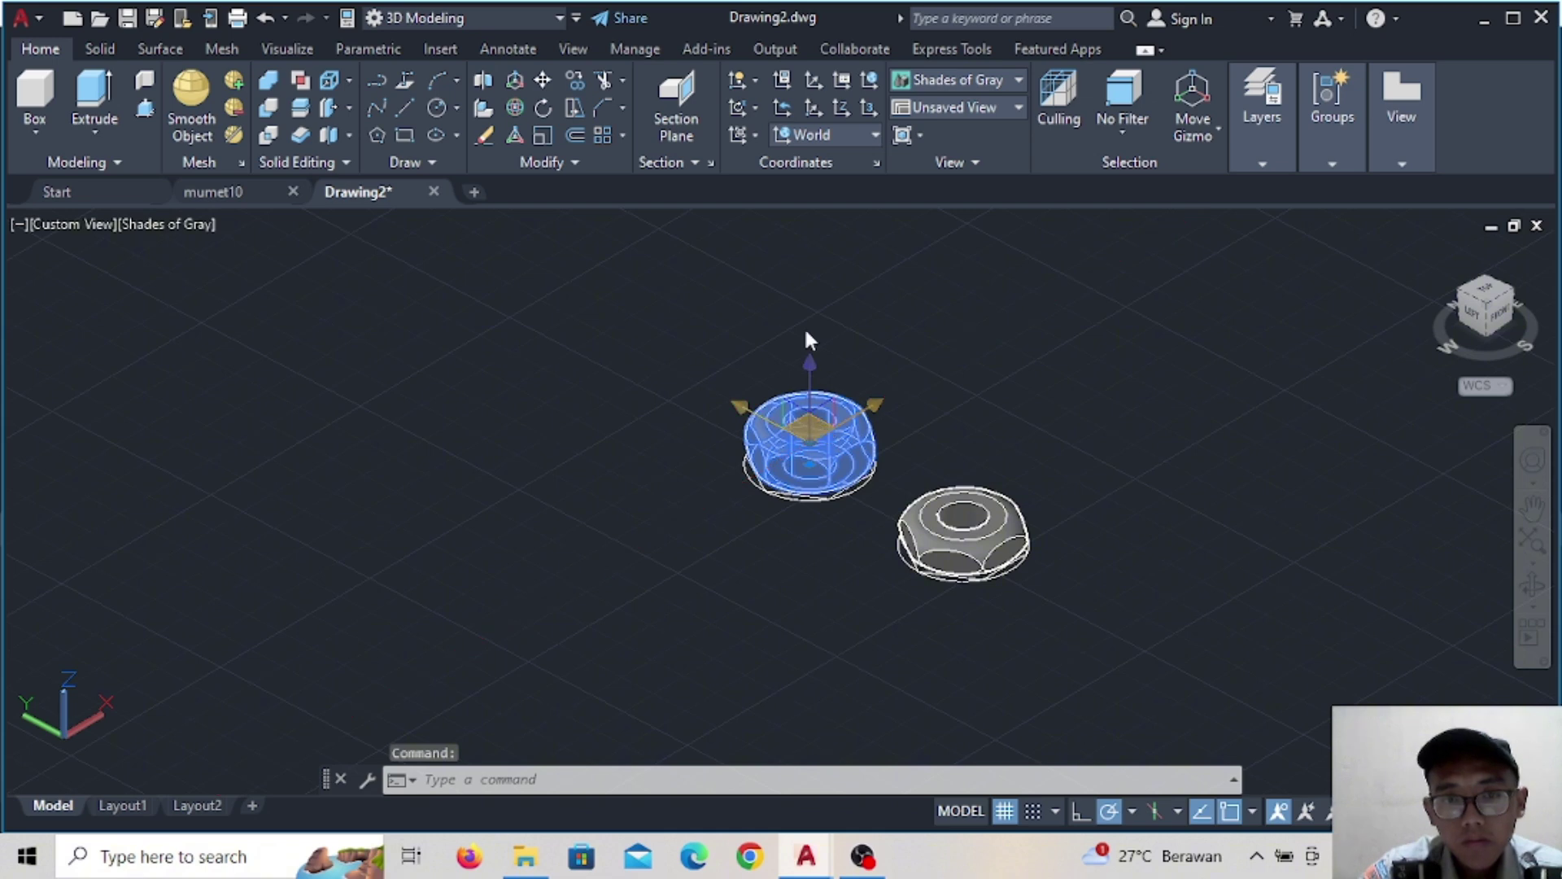
{"action": "left_click", "coordinate": [542, 81]}
{"action": "left_click", "coordinate": [1485, 313]}
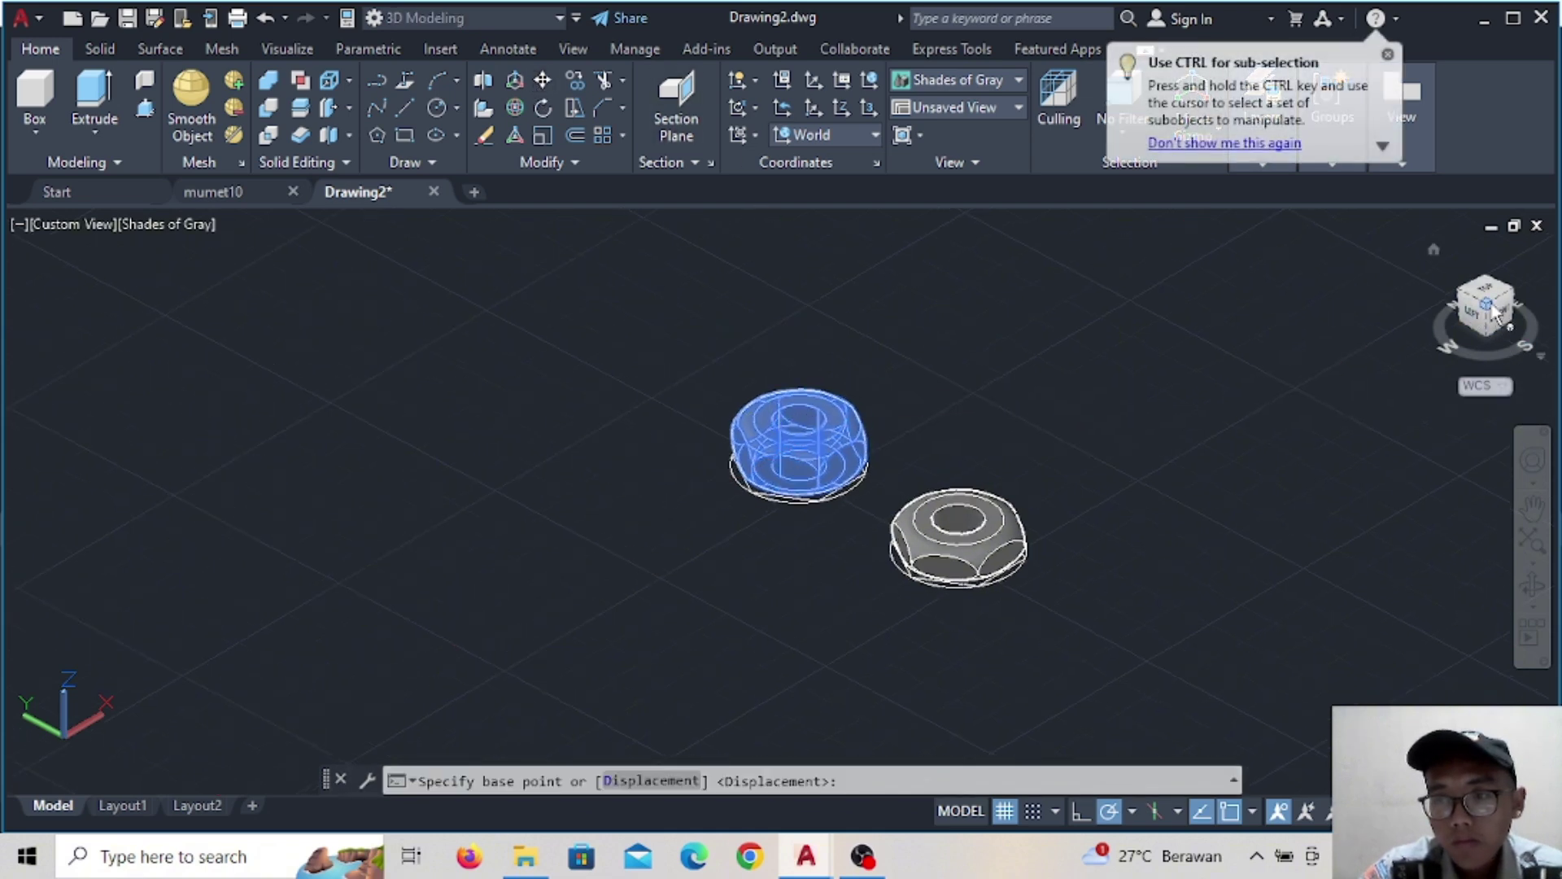
{"action": "scroll", "coordinate": [732, 419], "scroll_direction": "down", "scroll_amount": 3}
{"action": "left_click", "coordinate": [698, 423]}
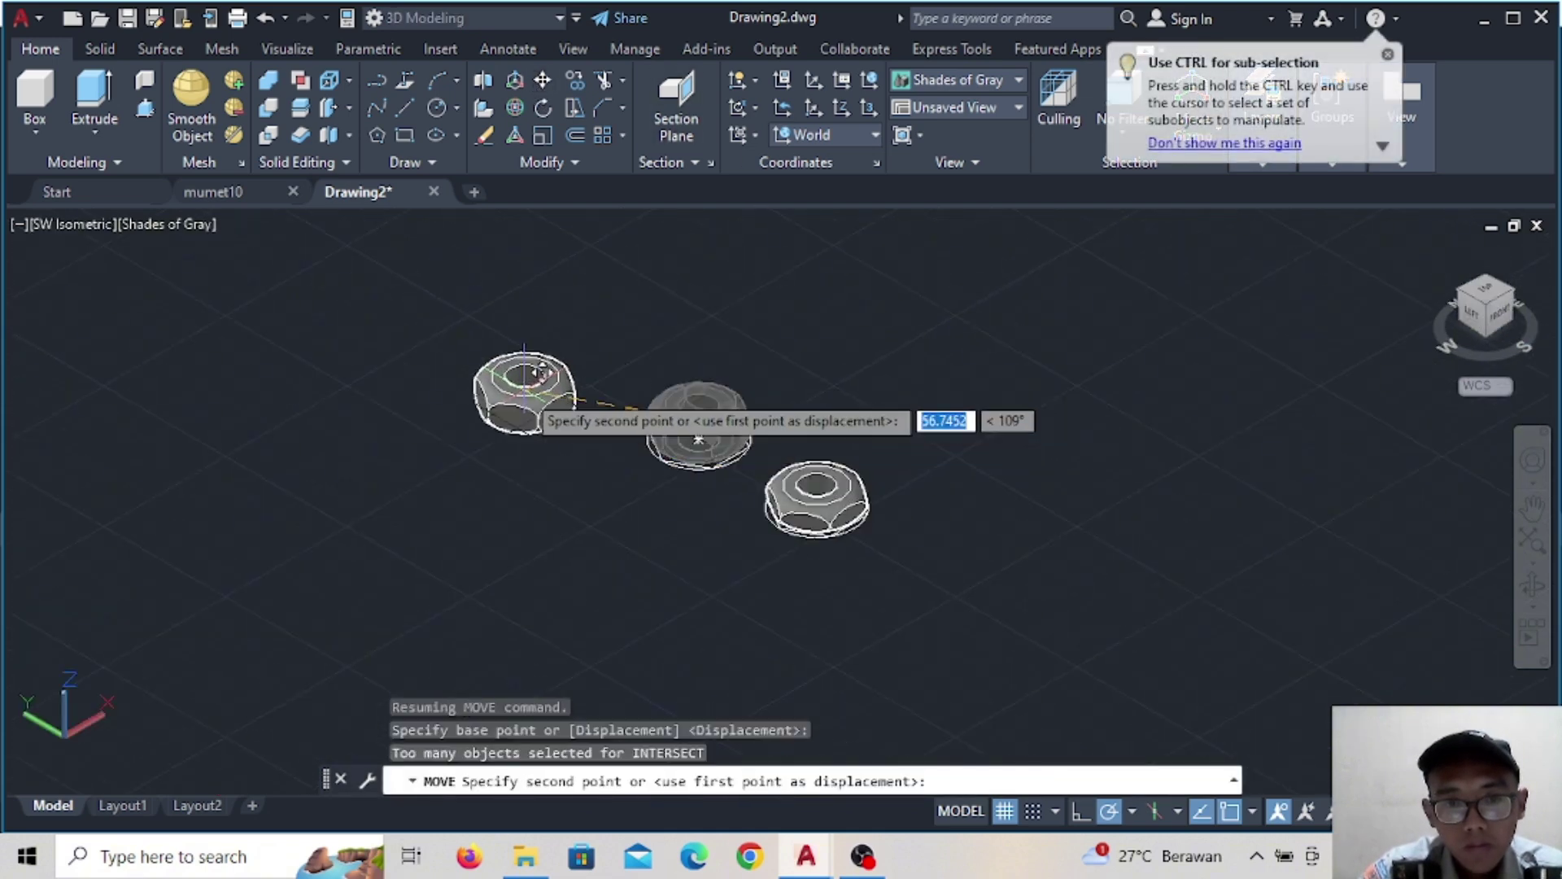
{"action": "left_click", "coordinate": [820, 492]}
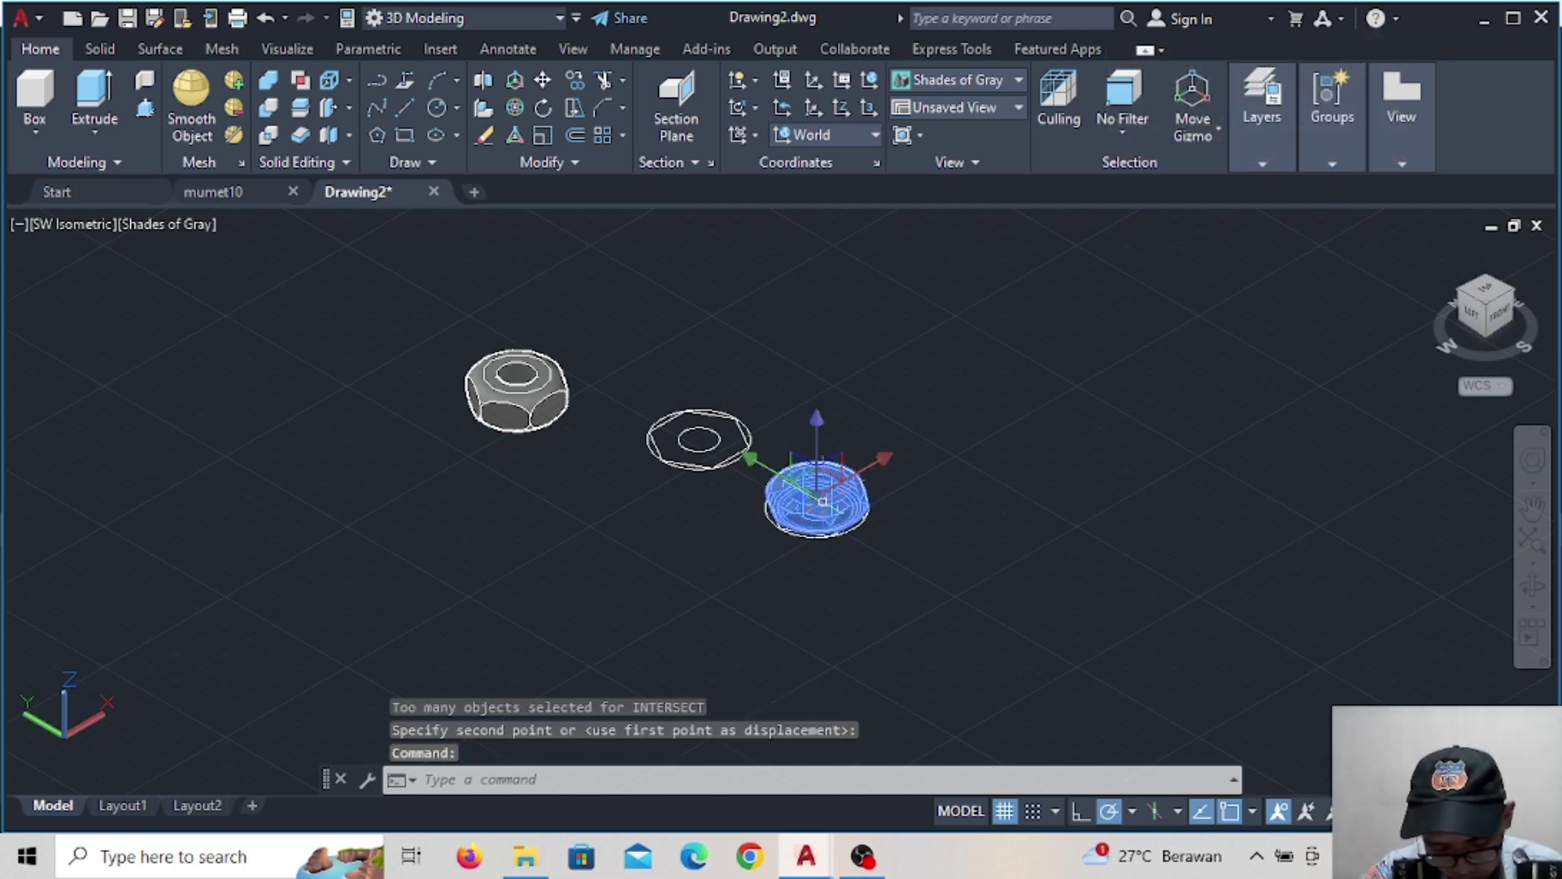
Move the second nut further to the lower right and view the layout from the top
{"action": "left_click", "coordinate": [542, 82]}
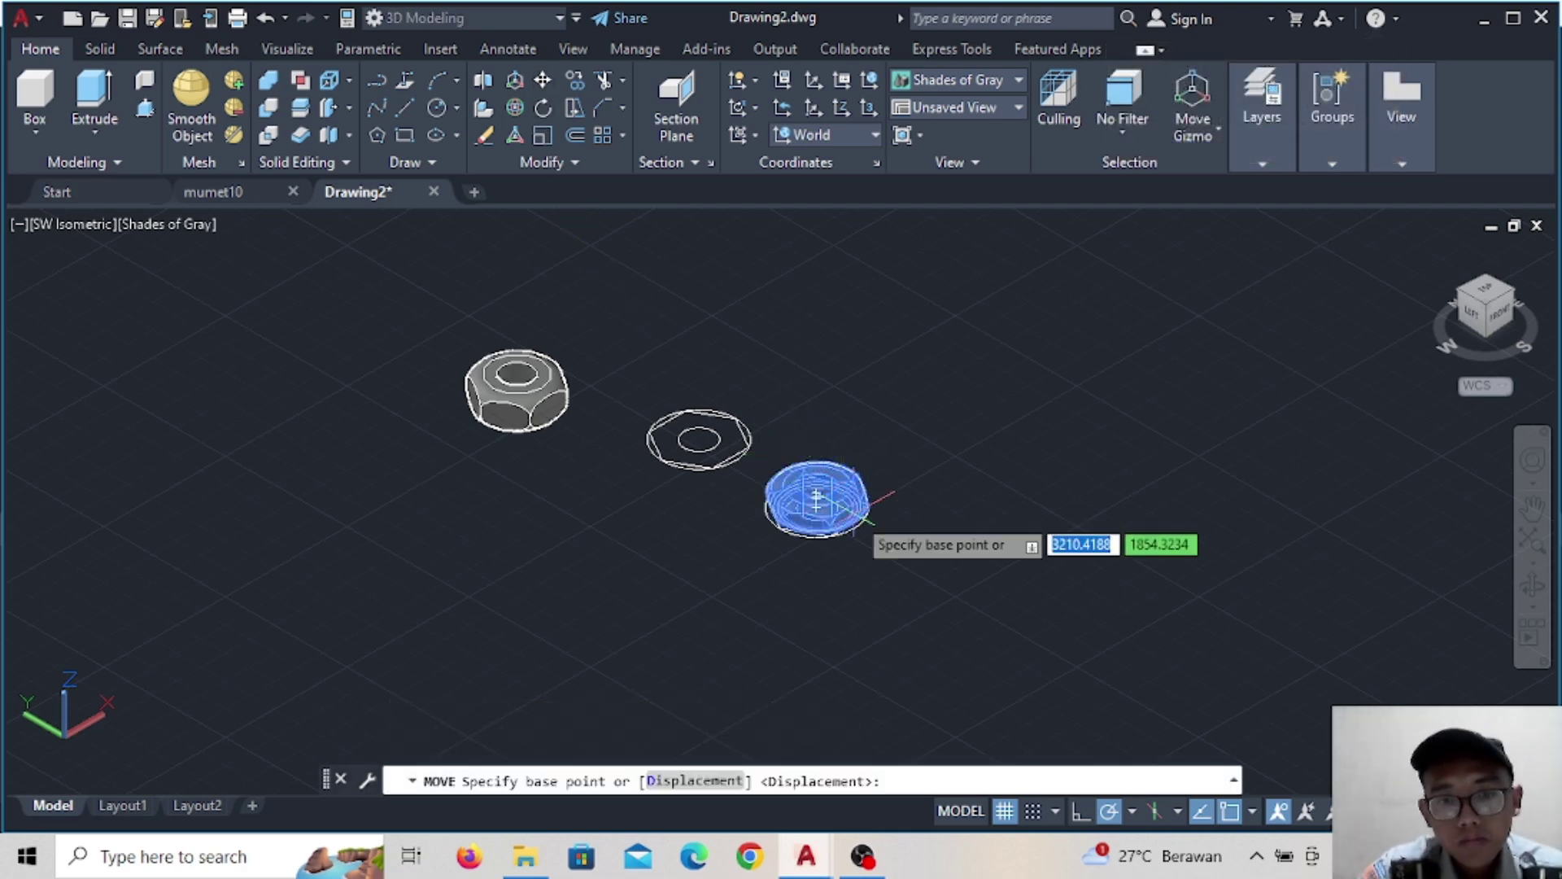
{"action": "left_click", "coordinate": [816, 498]}
{"action": "left_click", "coordinate": [1047, 586]}
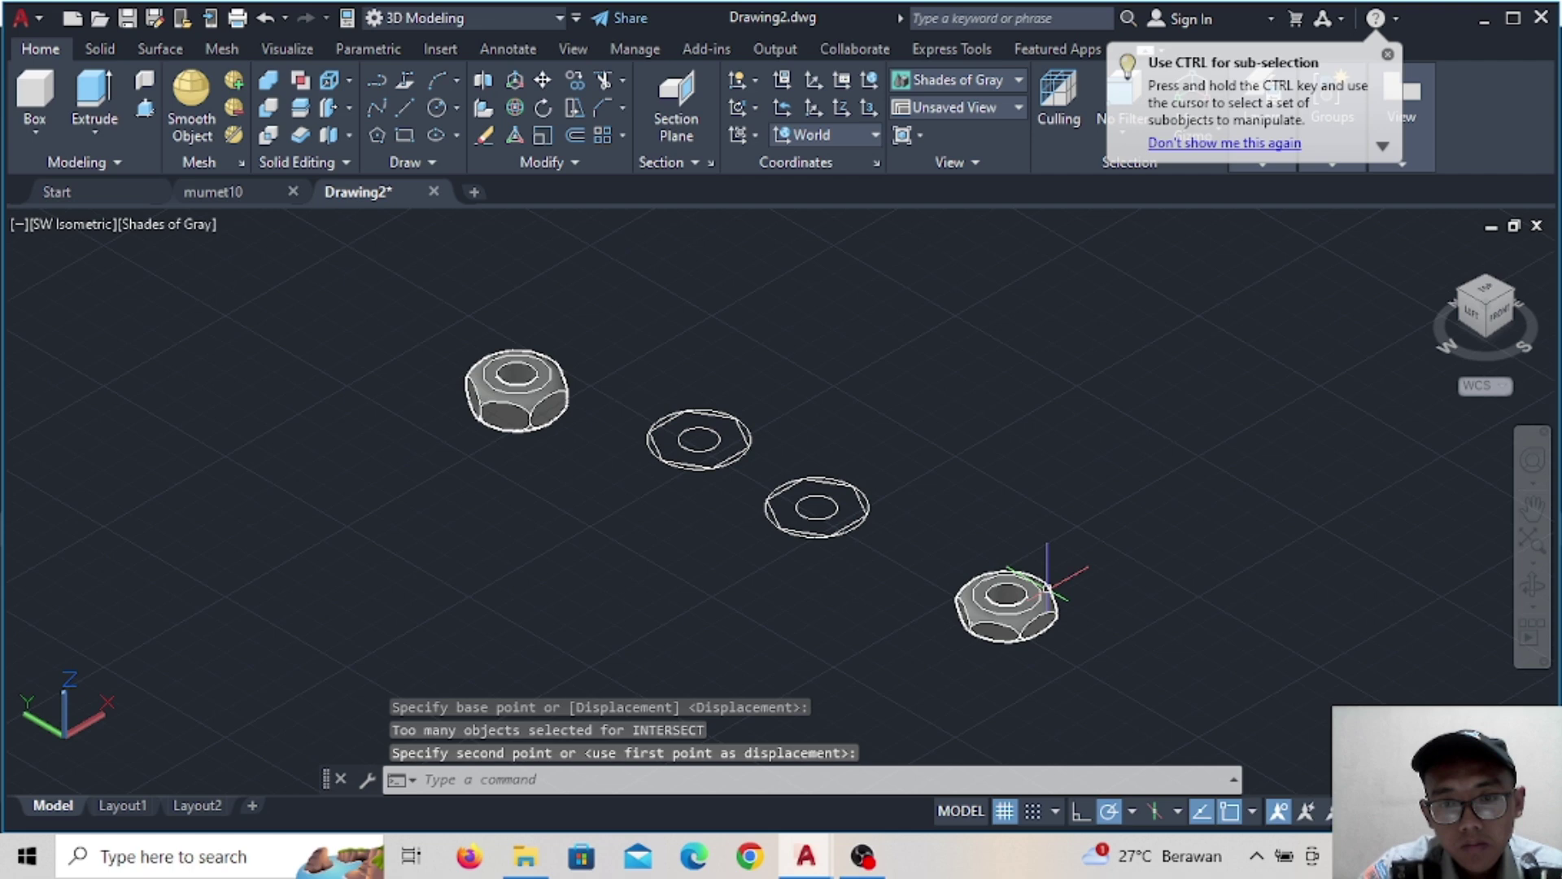
{"action": "left_click", "coordinate": [1482, 299]}
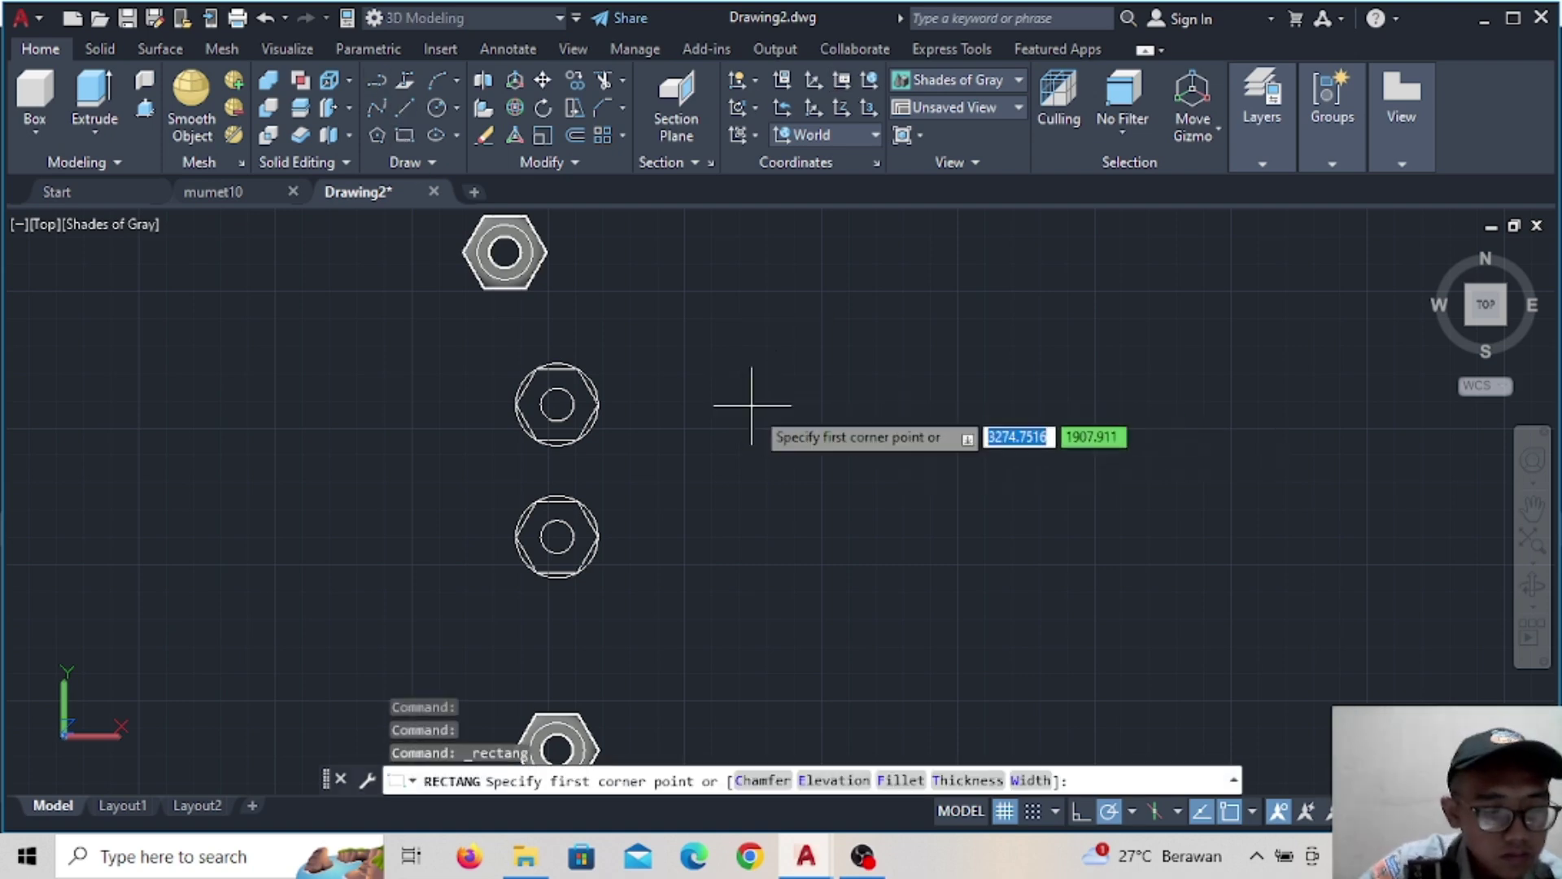
Draw a 24 by 24 square
{"action": "left_click", "coordinate": [761, 369]}
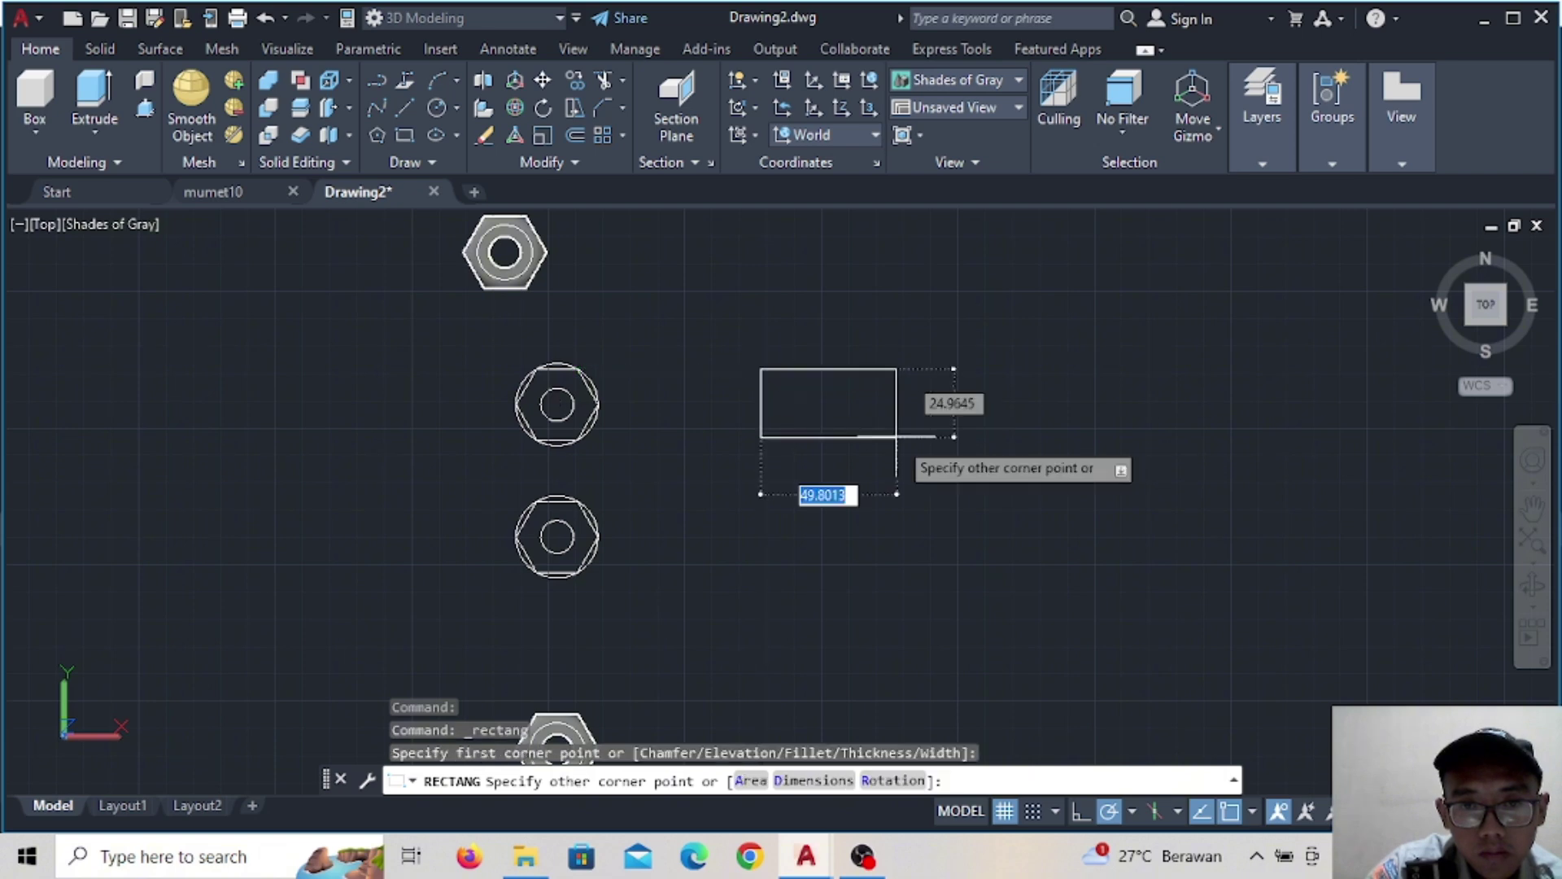
{"action": "type", "text": "24"}
{"action": "key", "text": "Tab"}
{"action": "type", "text": "2"}
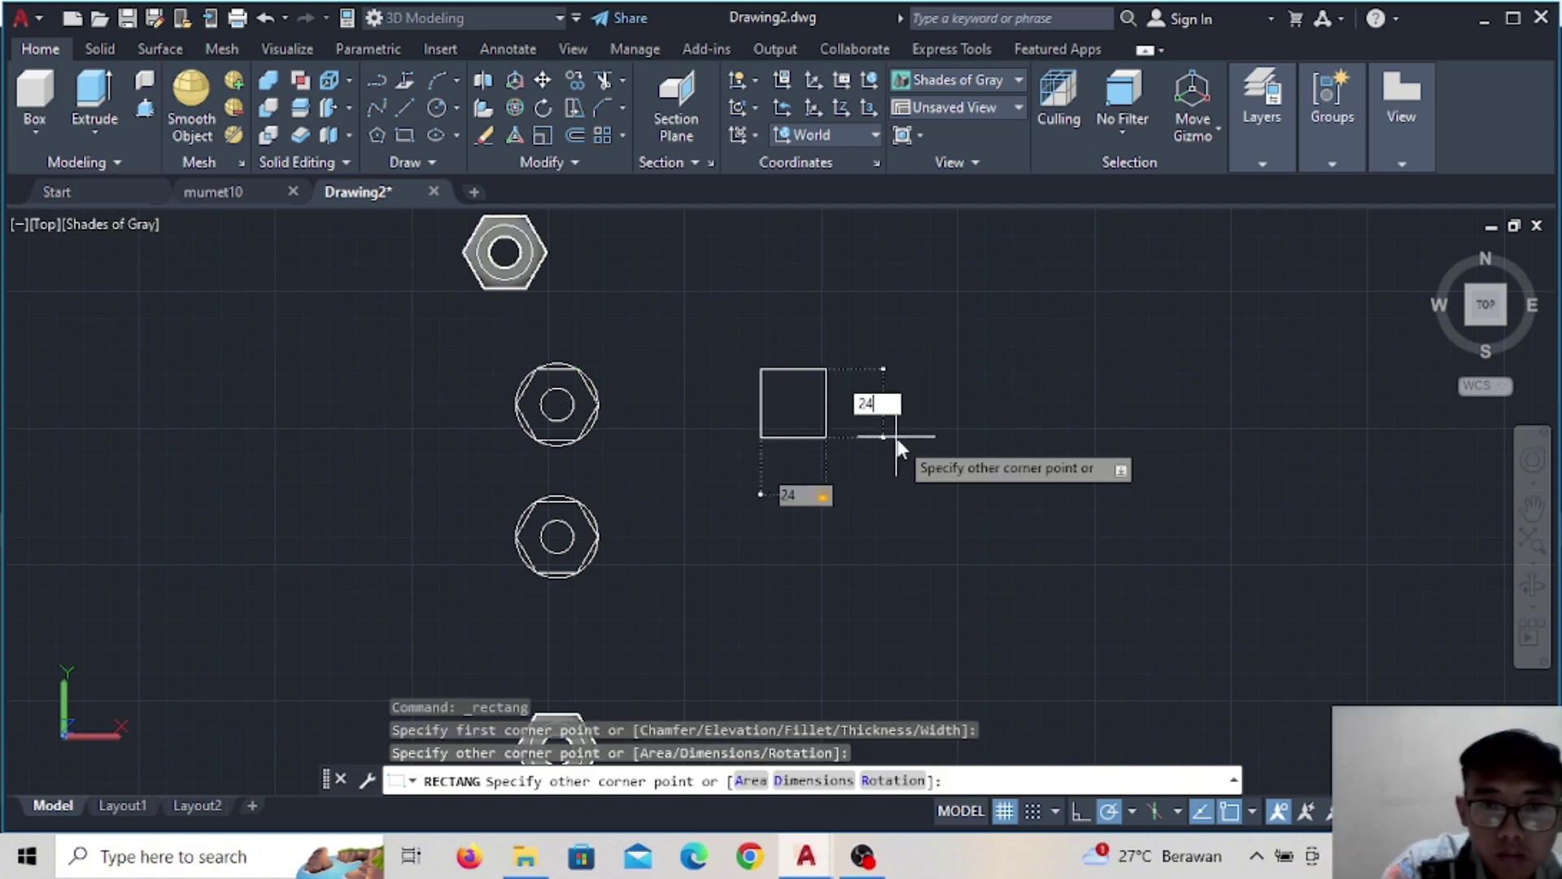
{"action": "key", "text": "Return"}
{"action": "scroll", "coordinate": [847, 416], "scroll_direction": "up", "scroll_amount": 1}
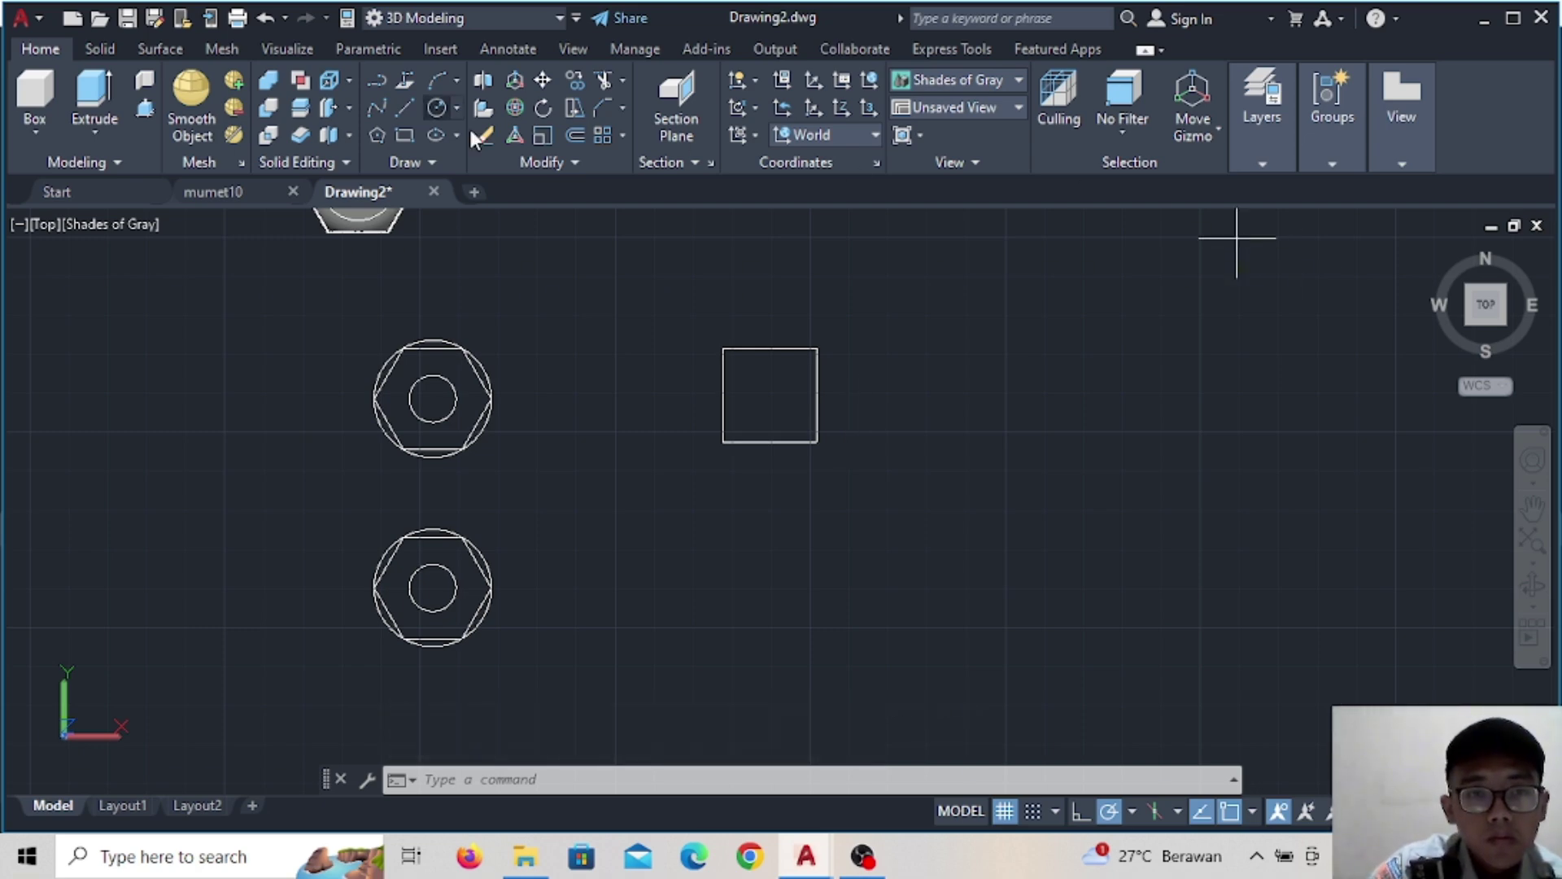
Add a radius-6 circle at the square's centre and a concentric circle through its corners, then view SW Isometric
{"action": "left_click", "coordinate": [769, 395]}
{"action": "type", "text": "6"}
{"action": "key", "text": "Return"}
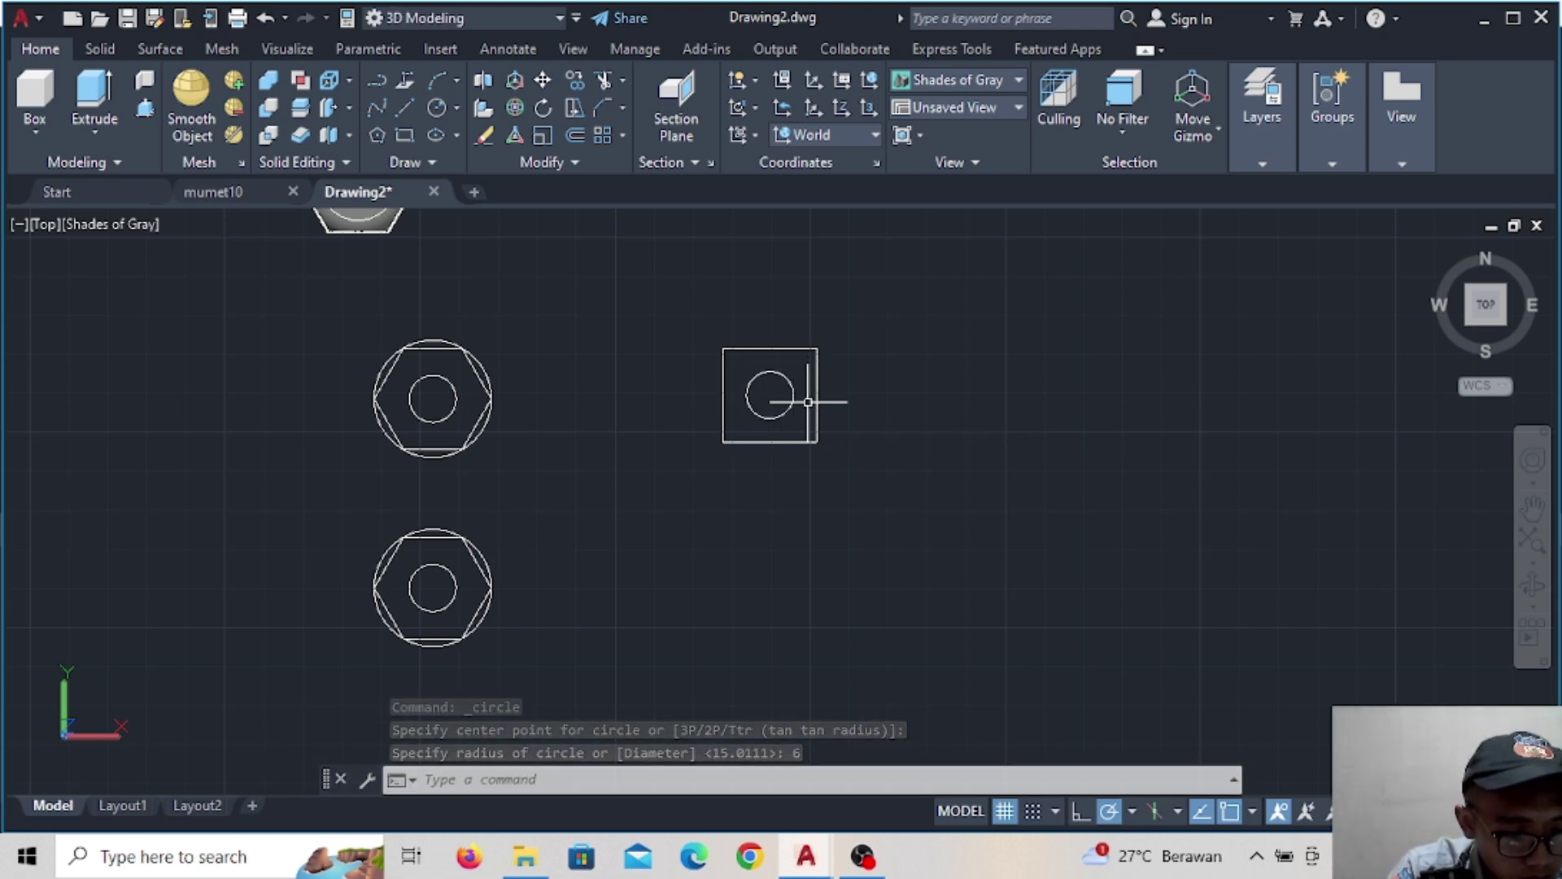
{"action": "key", "text": "Return"}
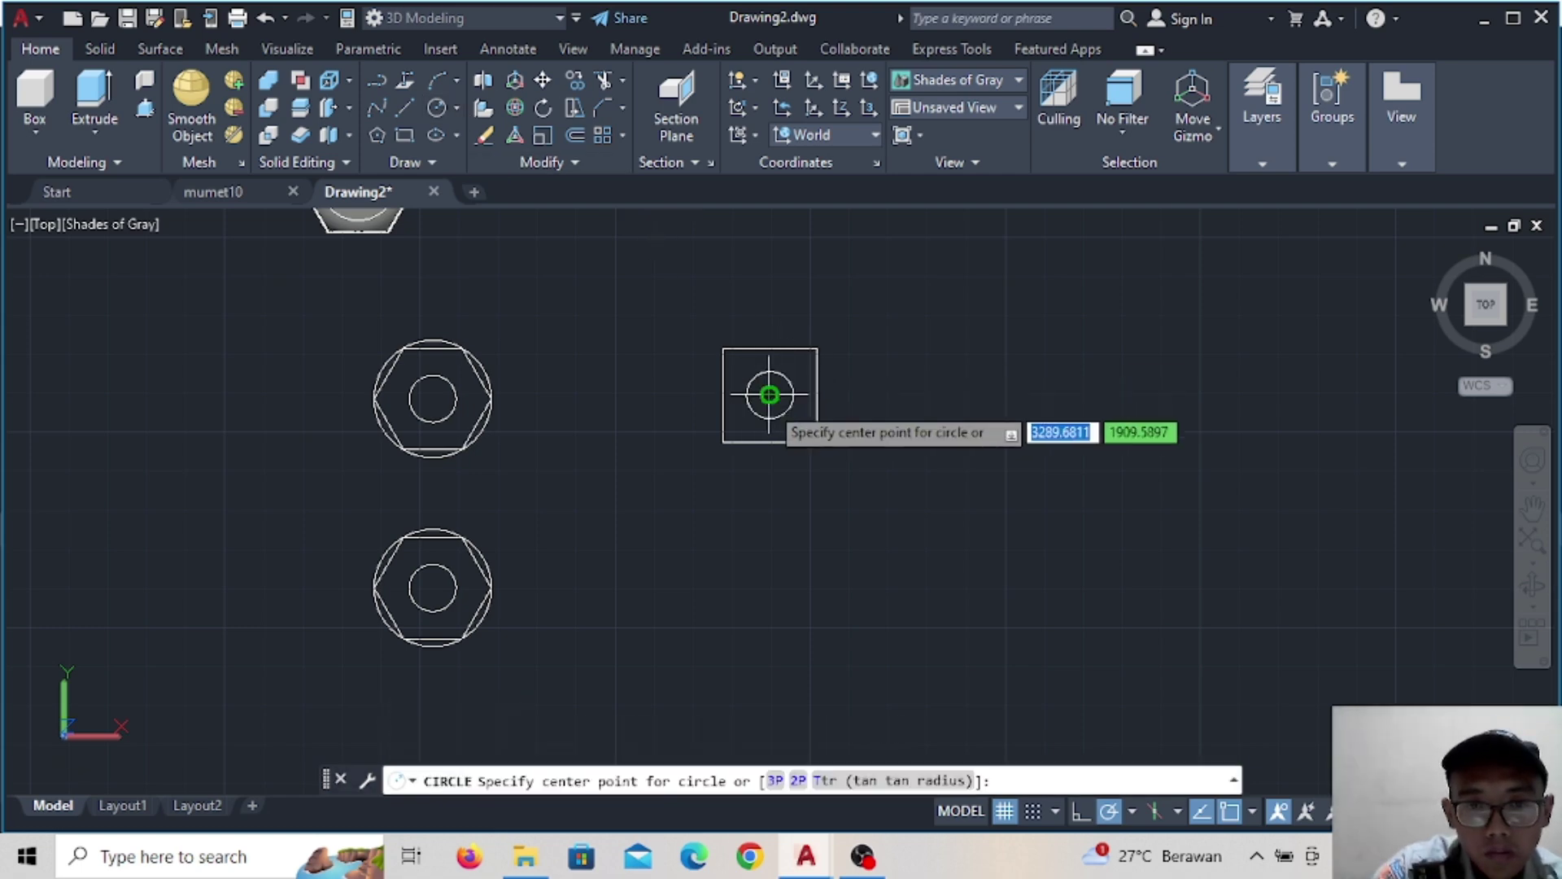
{"action": "left_click", "coordinate": [769, 395]}
{"action": "key", "text": "Return"}
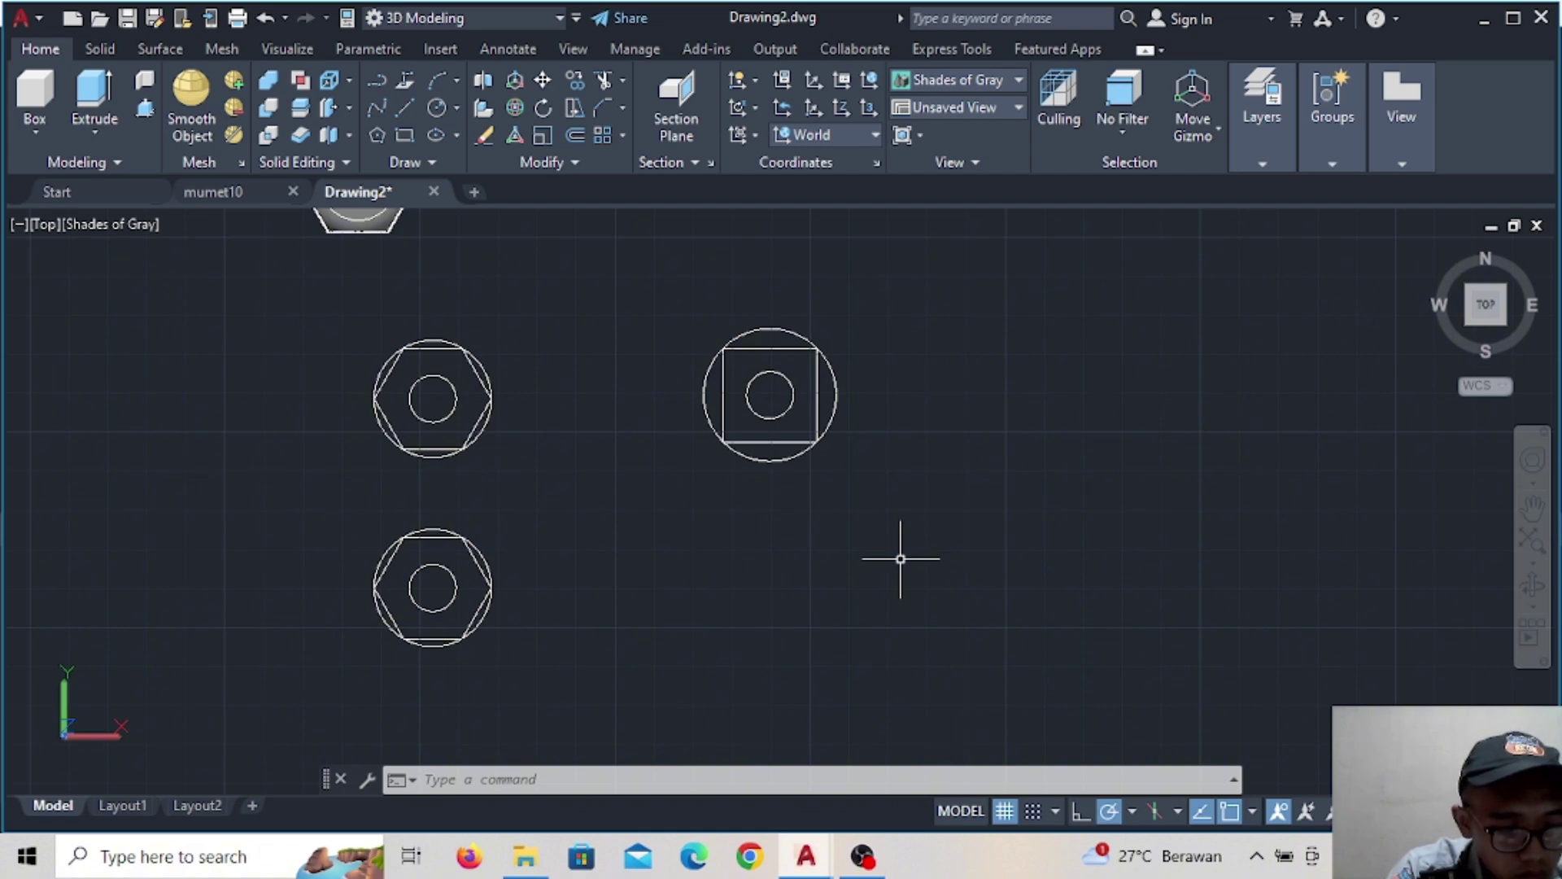
{"action": "left_click", "coordinate": [1474, 319]}
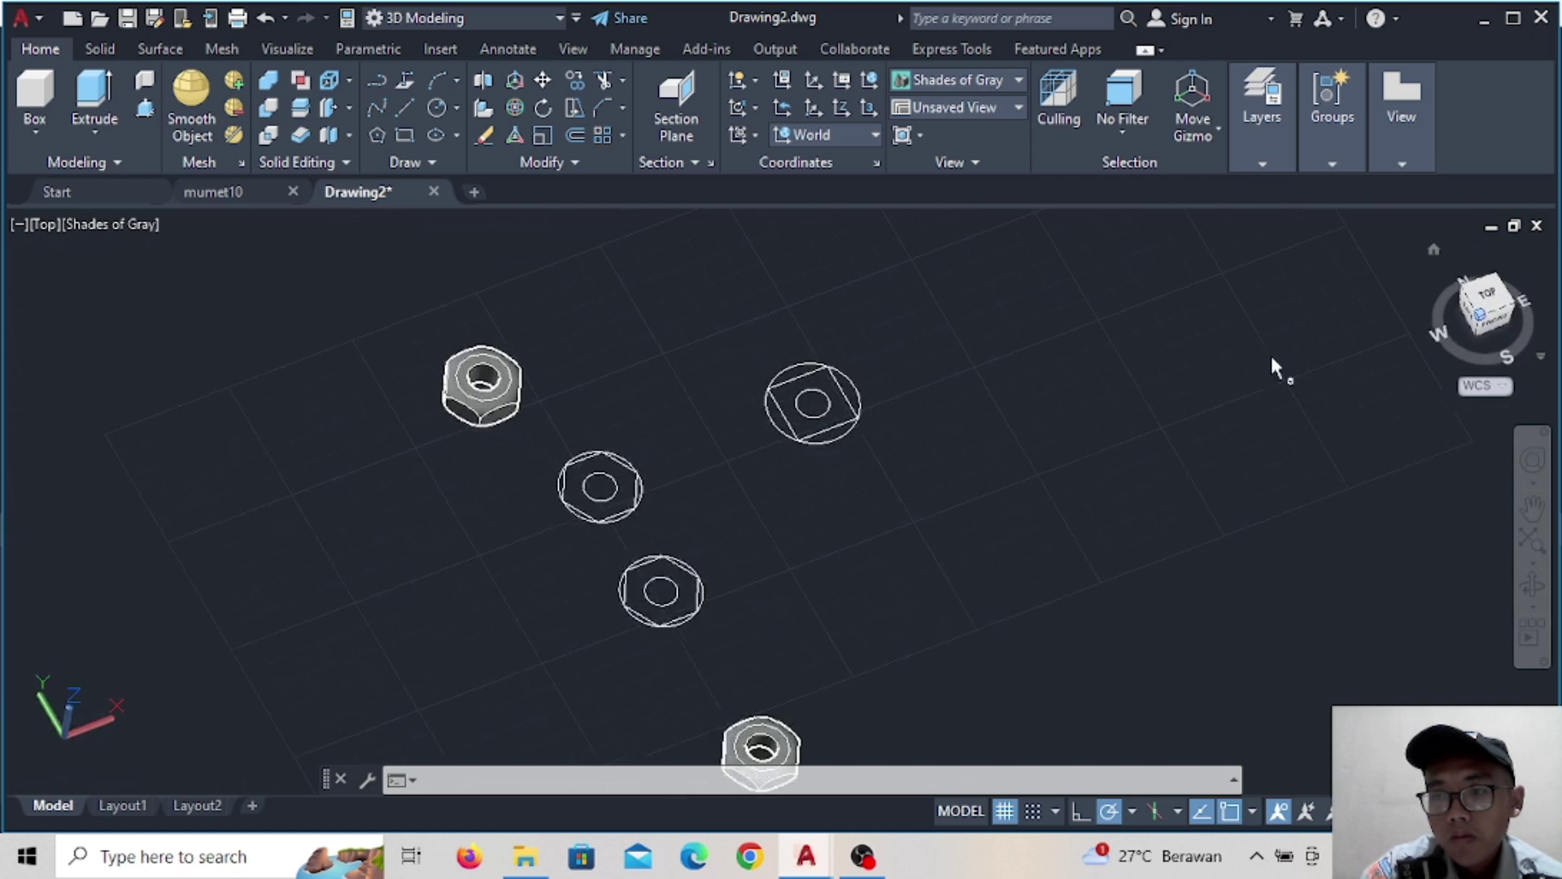
Press-pull the square region and outer circle to height 8, then undo an extra pull
{"action": "left_click", "coordinate": [260, 111]}
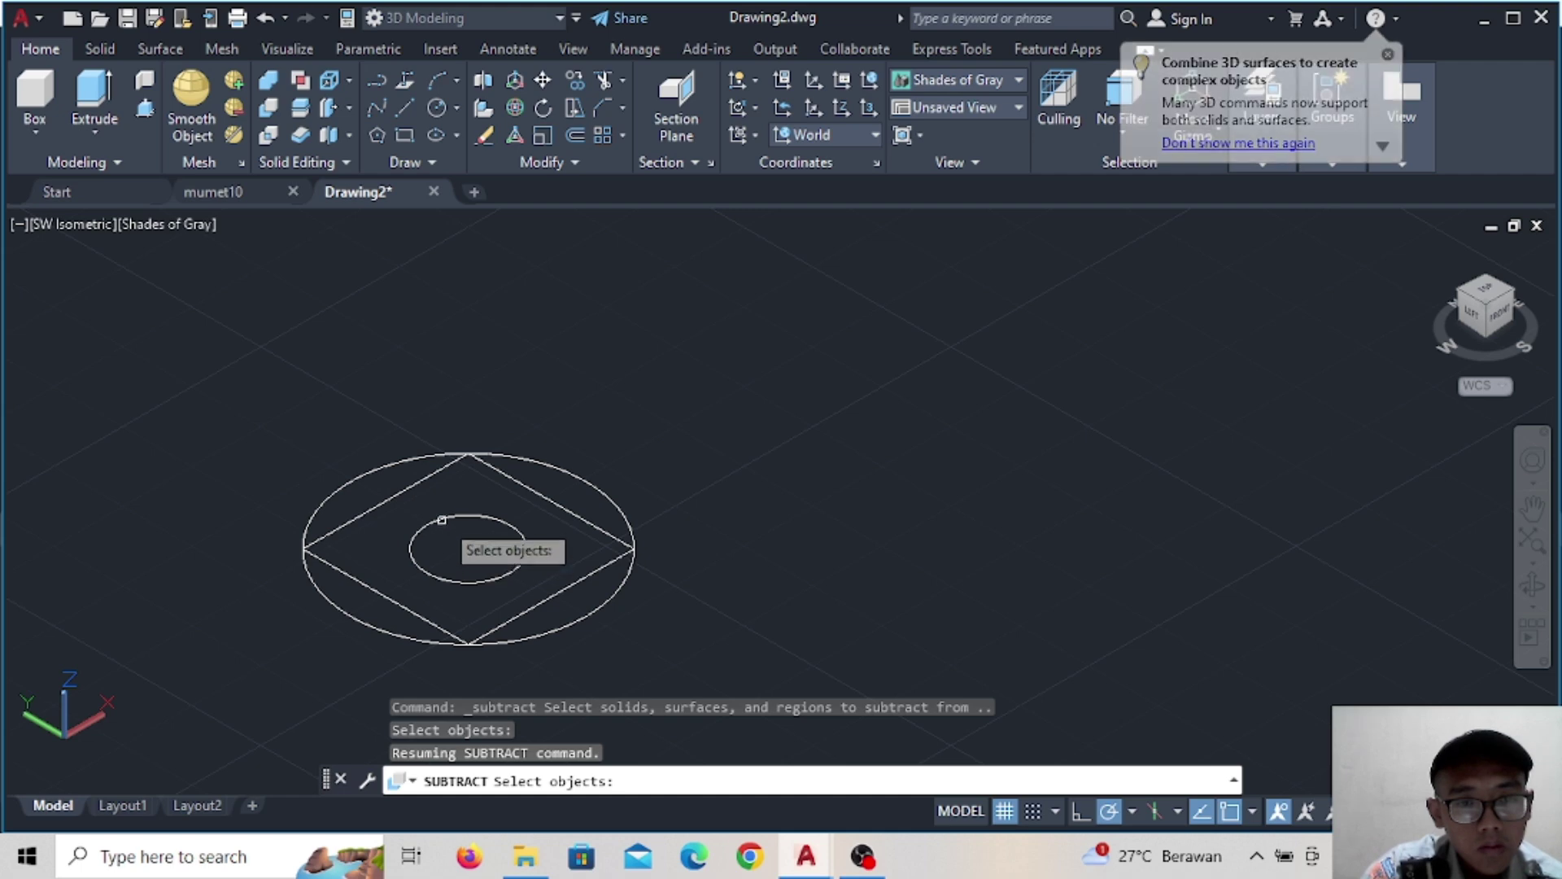
{"action": "left_click", "coordinate": [146, 112]}
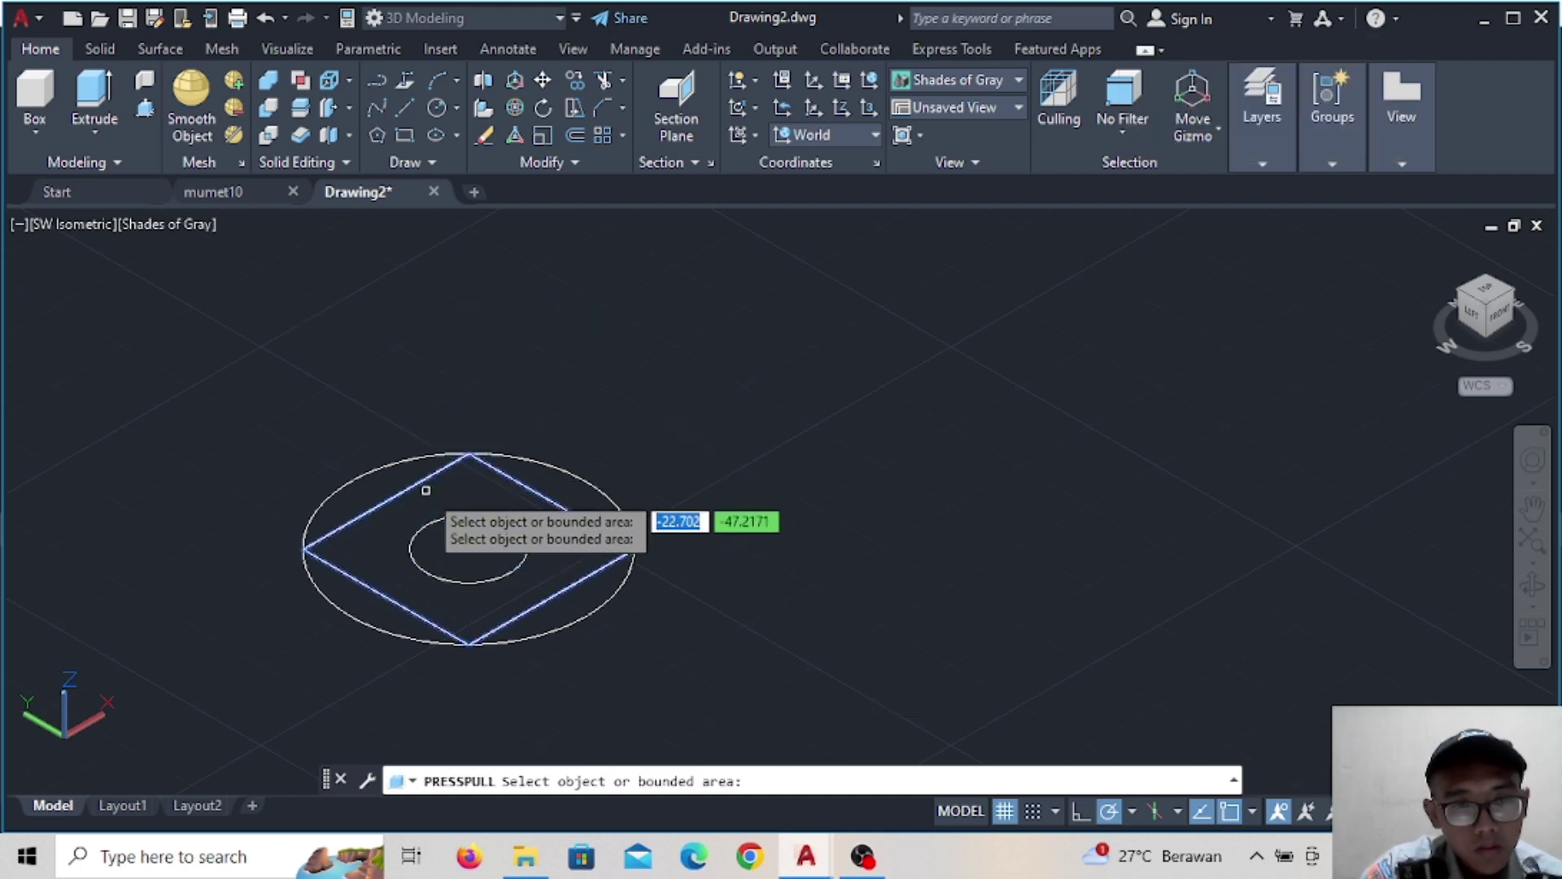
{"action": "left_click", "coordinate": [424, 490]}
{"action": "key", "text": "Return"}
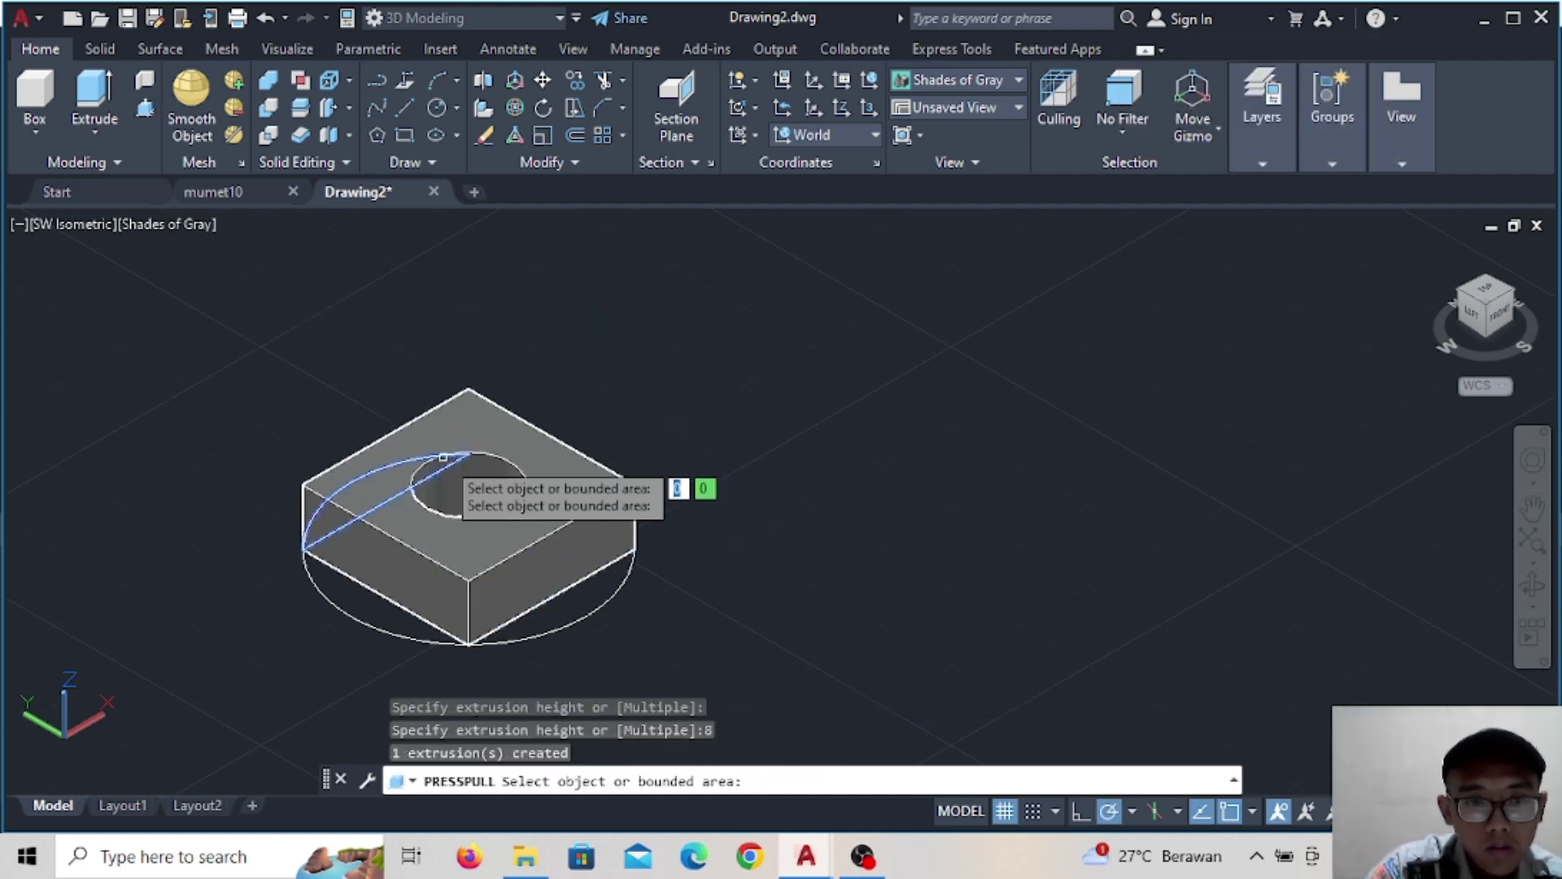
{"action": "left_click", "coordinate": [397, 628]}
{"action": "type", "text": "8"}
{"action": "key", "text": "Return"}
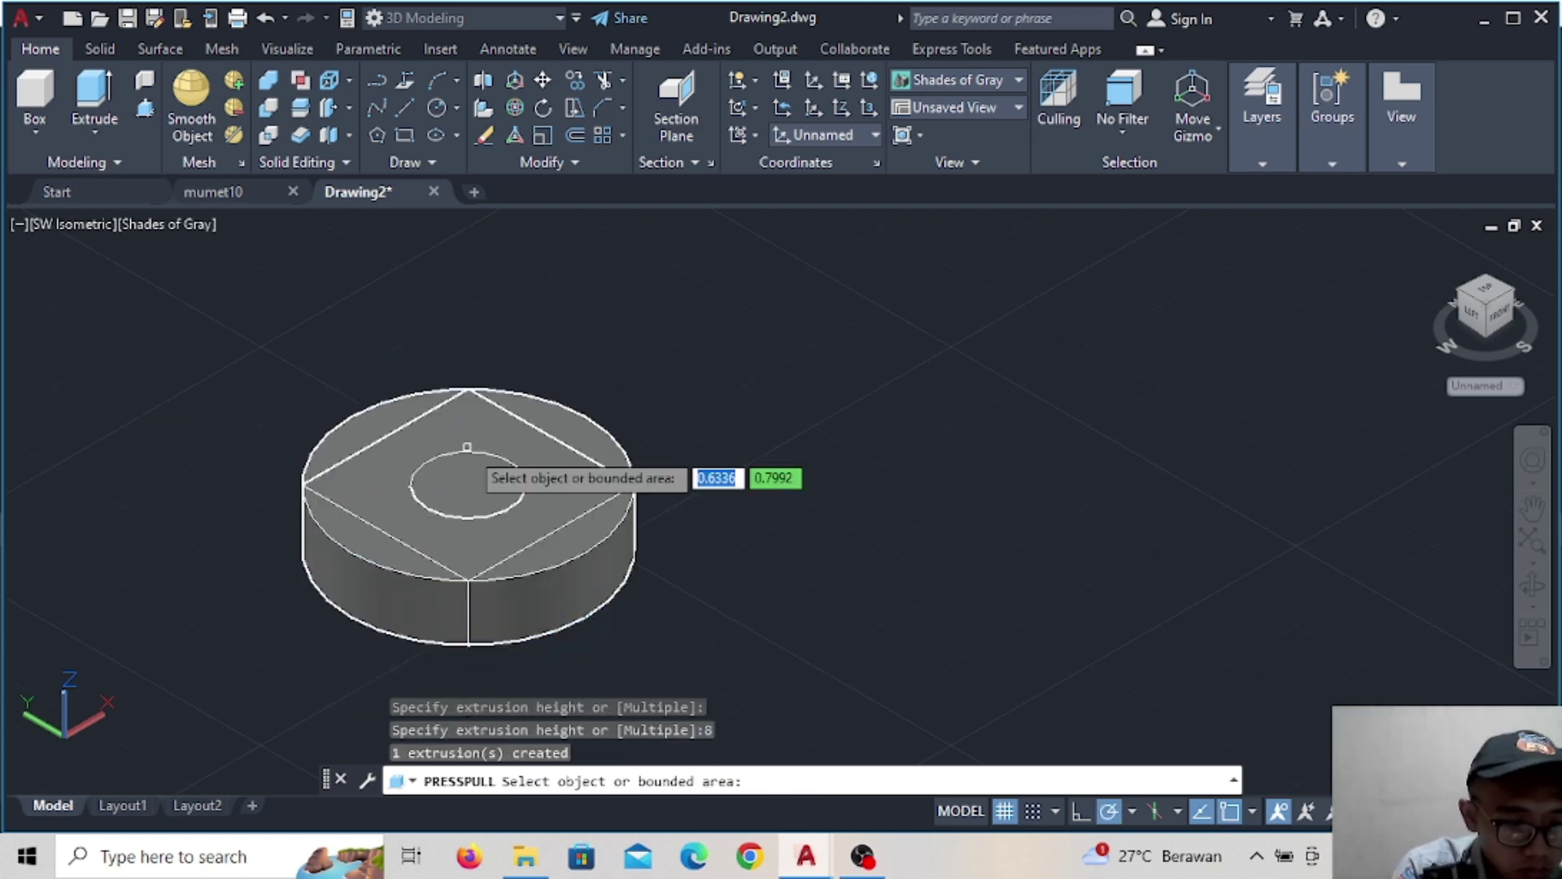
{"action": "left_click", "coordinate": [462, 447]}
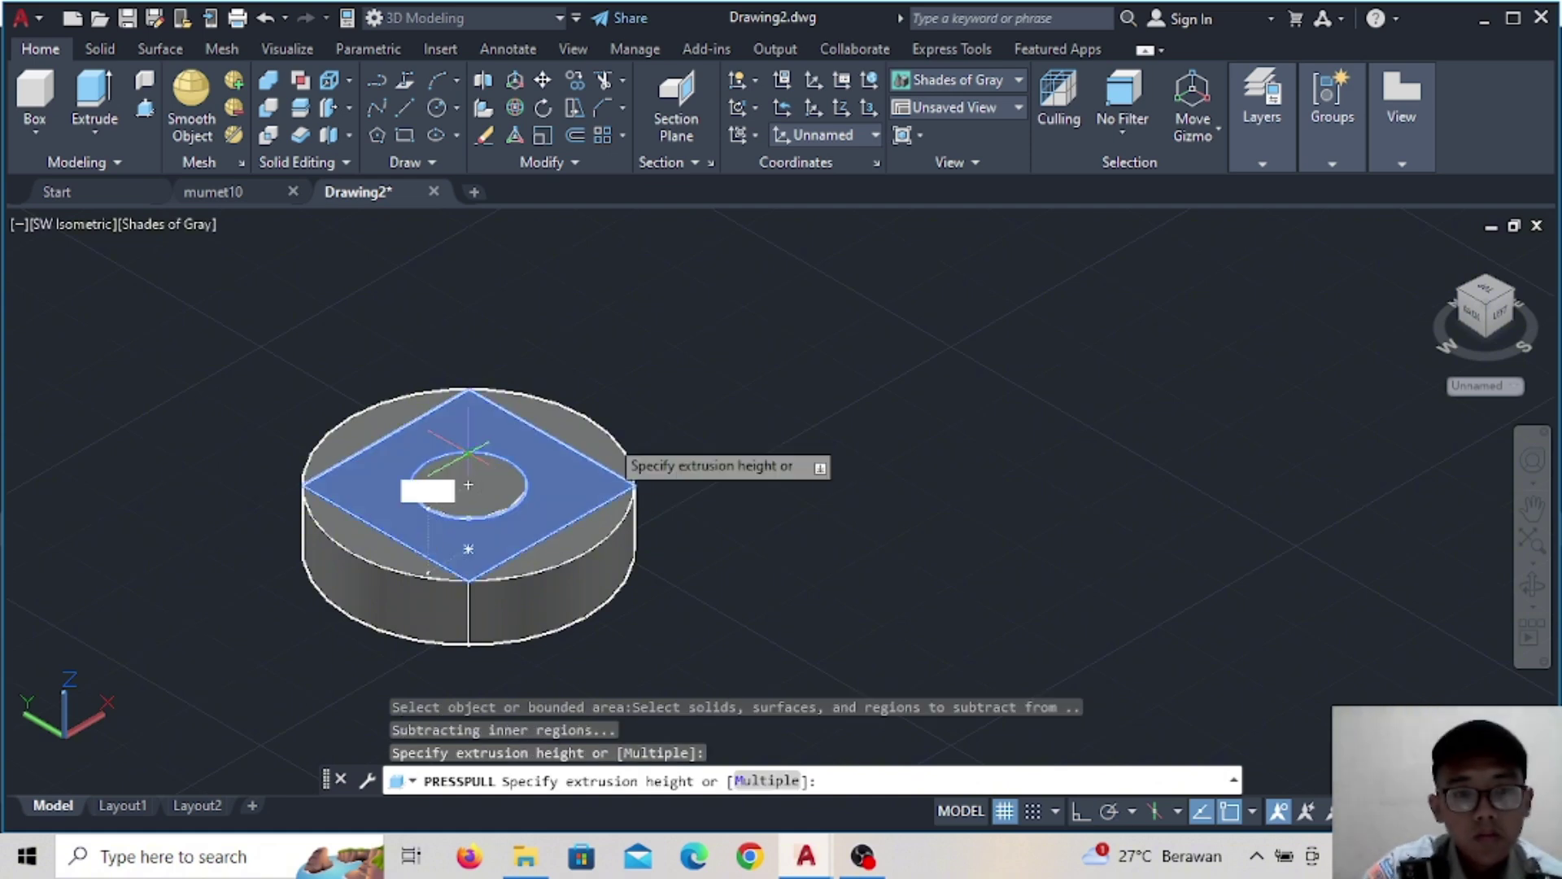
{"action": "left_click", "coordinate": [757, 379]}
{"action": "left_click", "coordinate": [264, 17]}
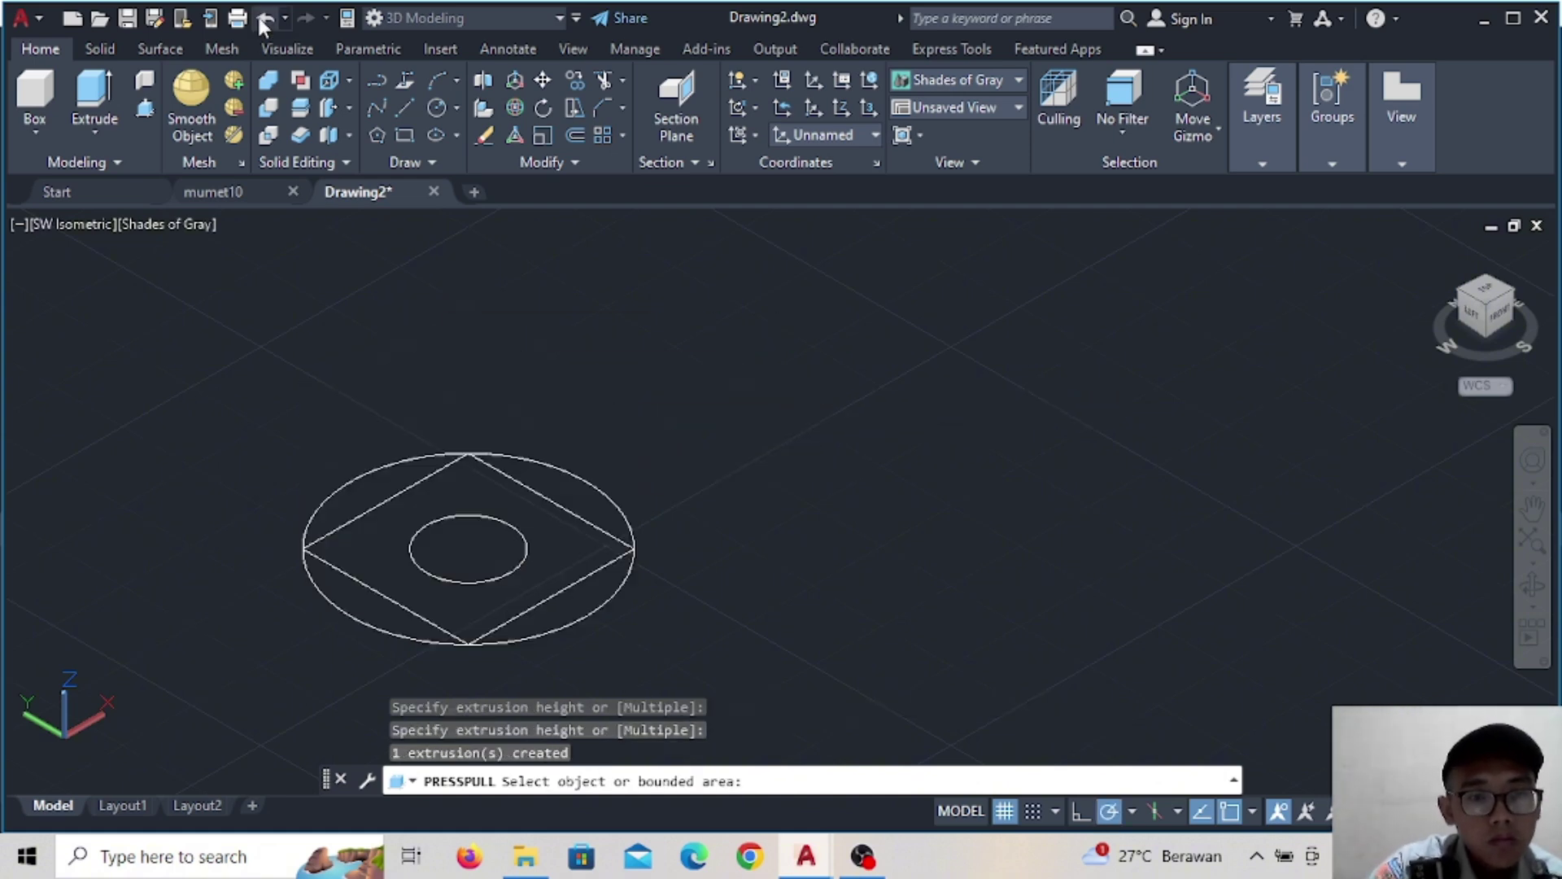
Redo the press-pull of the square region around the hole and the outer circle, both 8 high
{"action": "left_click", "coordinate": [142, 111]}
{"action": "left_click", "coordinate": [397, 517]}
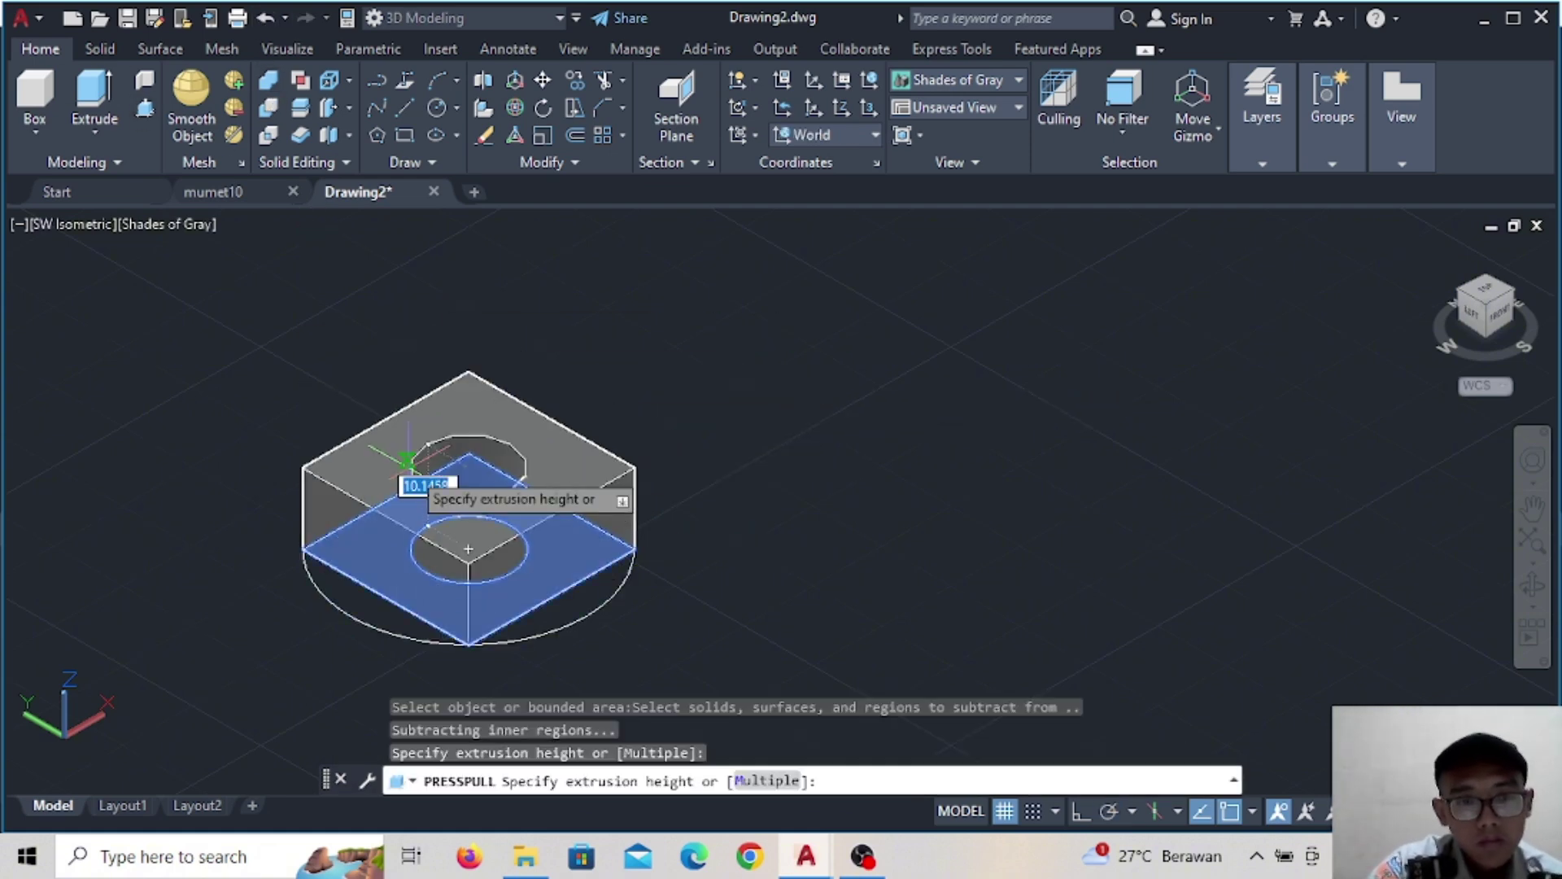
{"action": "type", "text": "8"}
{"action": "key", "text": "Return"}
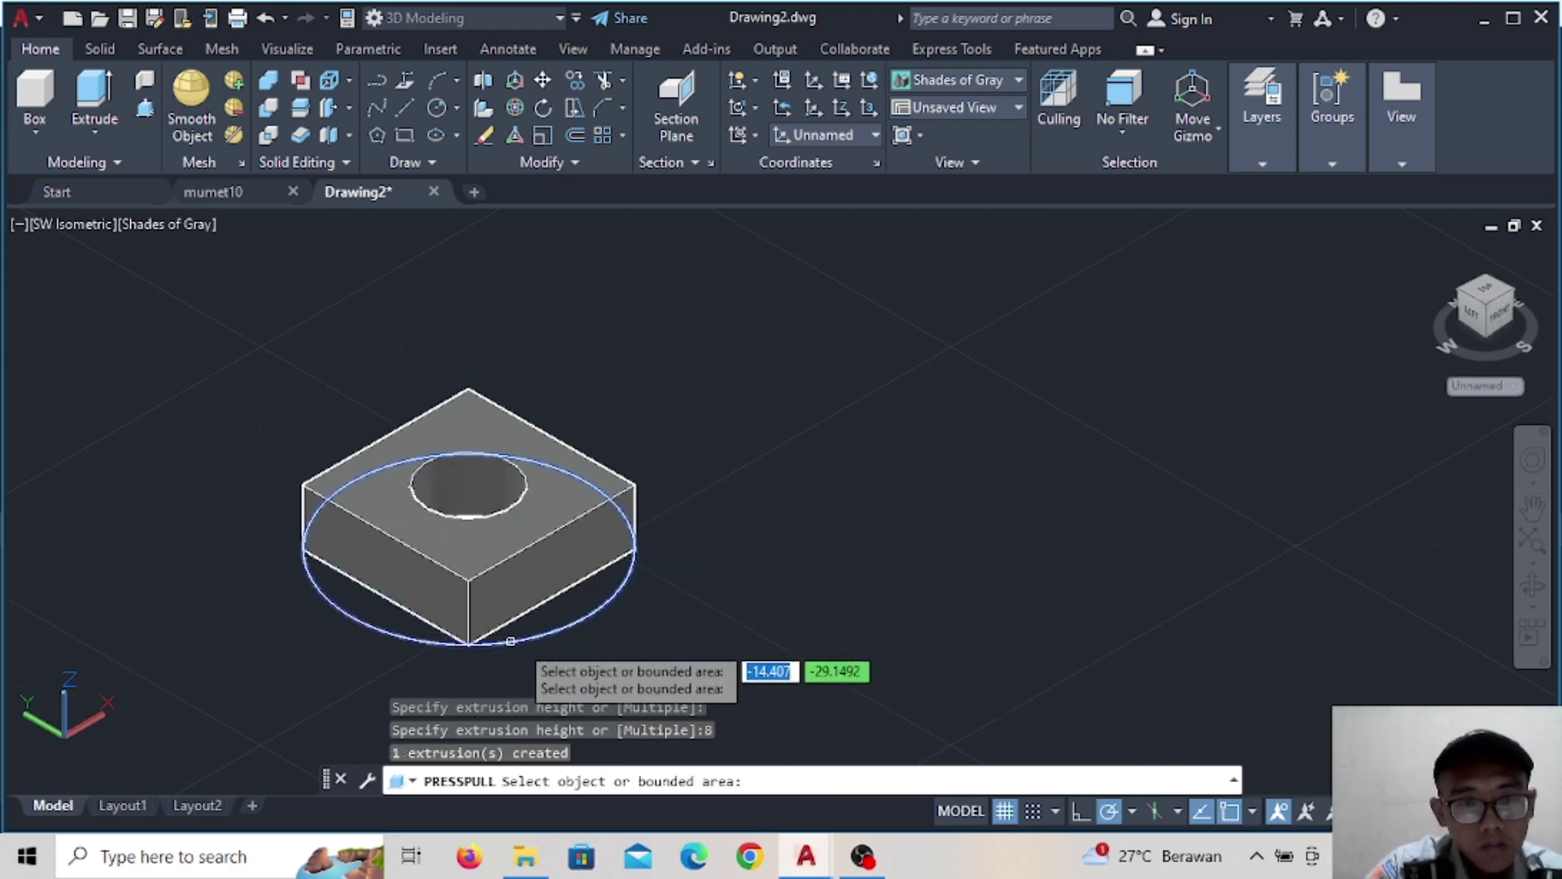
{"action": "left_click", "coordinate": [537, 618]}
{"action": "type", "text": "8"}
{"action": "key", "text": "Return"}
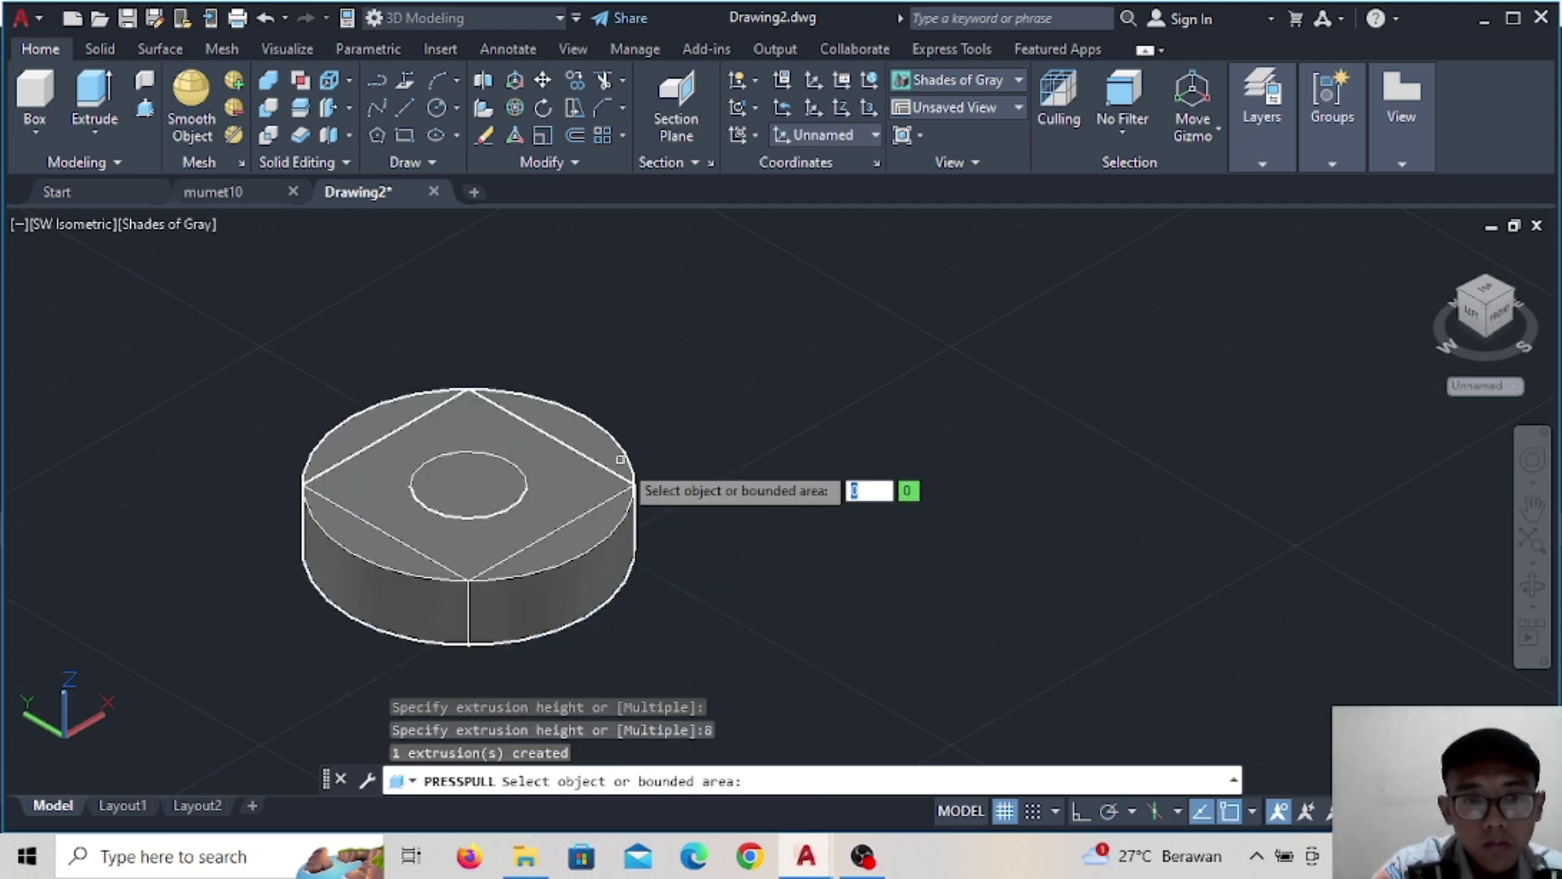
{"action": "key", "text": "Return"}
Fillet the disc's top and lower edges at radius 5, then undo it
{"action": "left_click", "coordinate": [160, 49]}
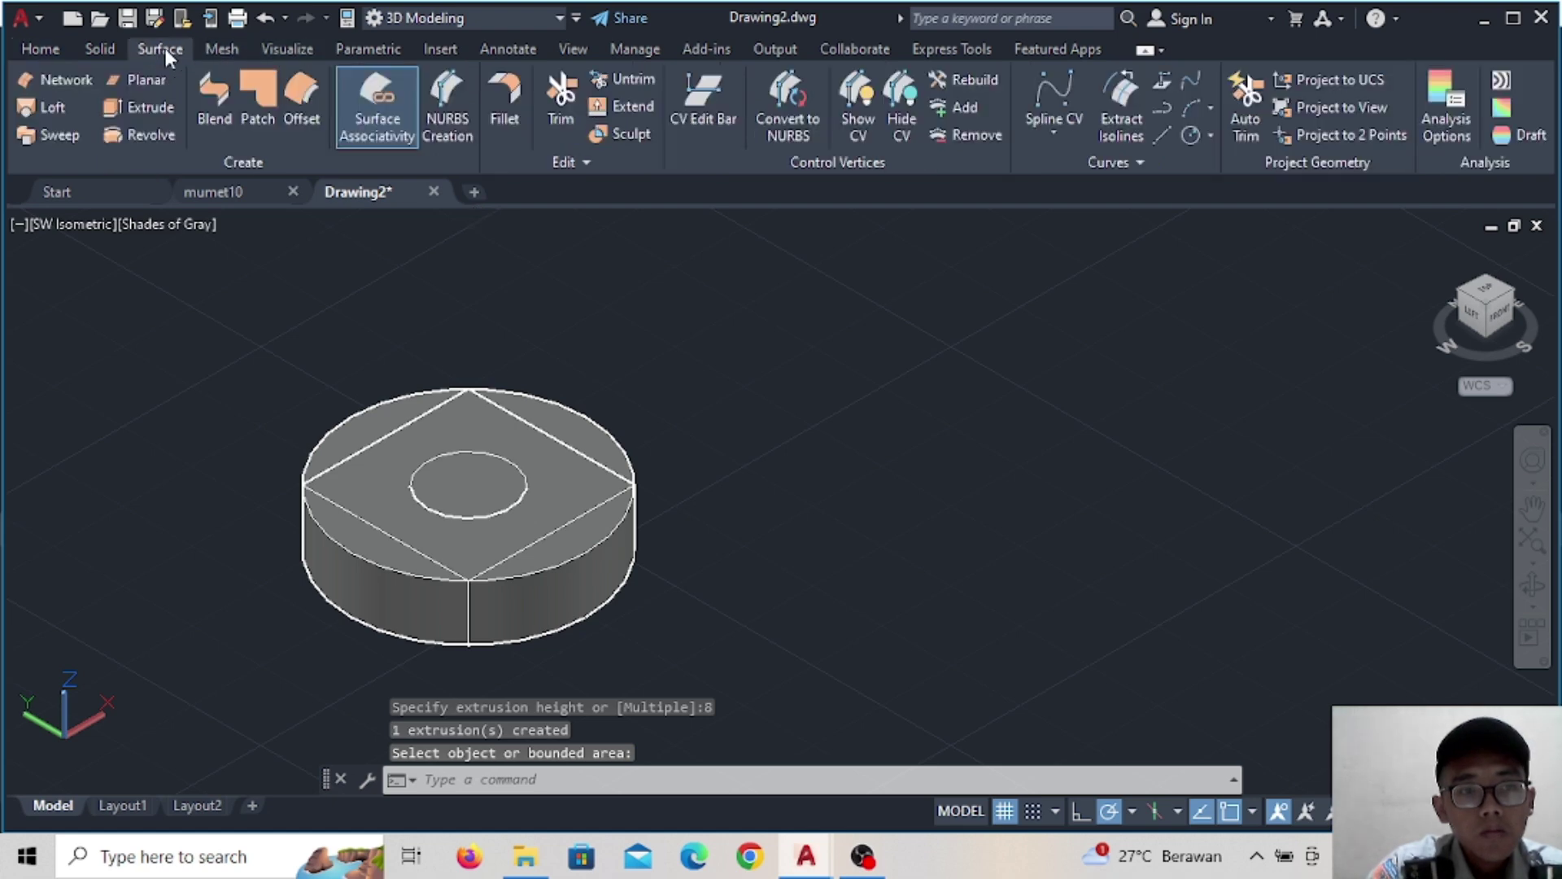
{"action": "left_click", "coordinate": [100, 49]}
{"action": "left_click", "coordinate": [830, 94]}
{"action": "type", "text": "r"}
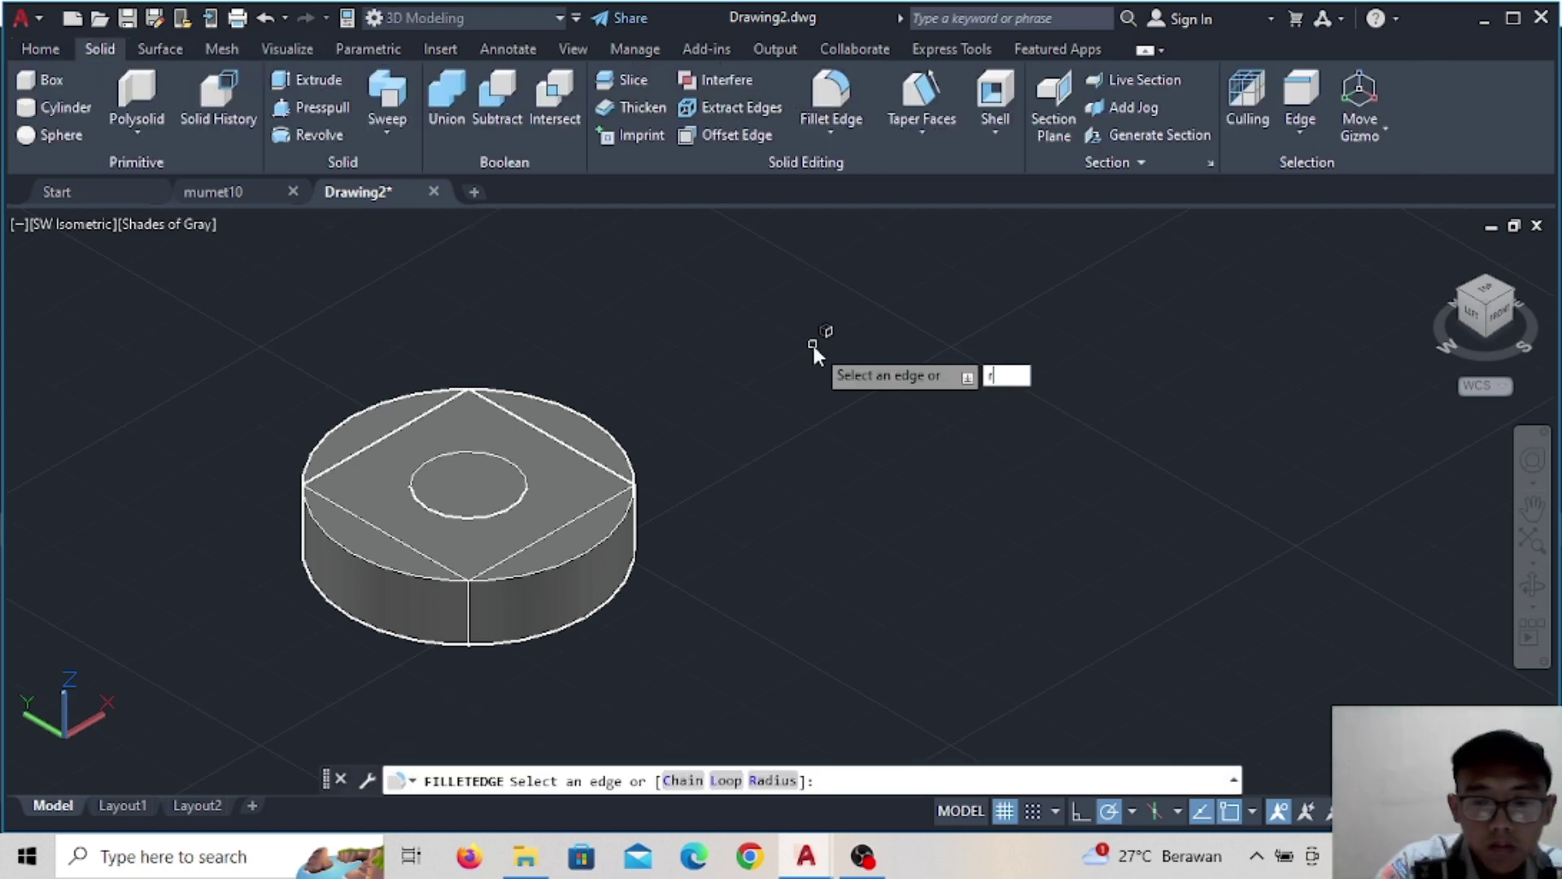
{"action": "key", "text": "Return"}
{"action": "type", "text": "5"}
{"action": "key", "text": "Return"}
{"action": "left_click", "coordinate": [631, 509]}
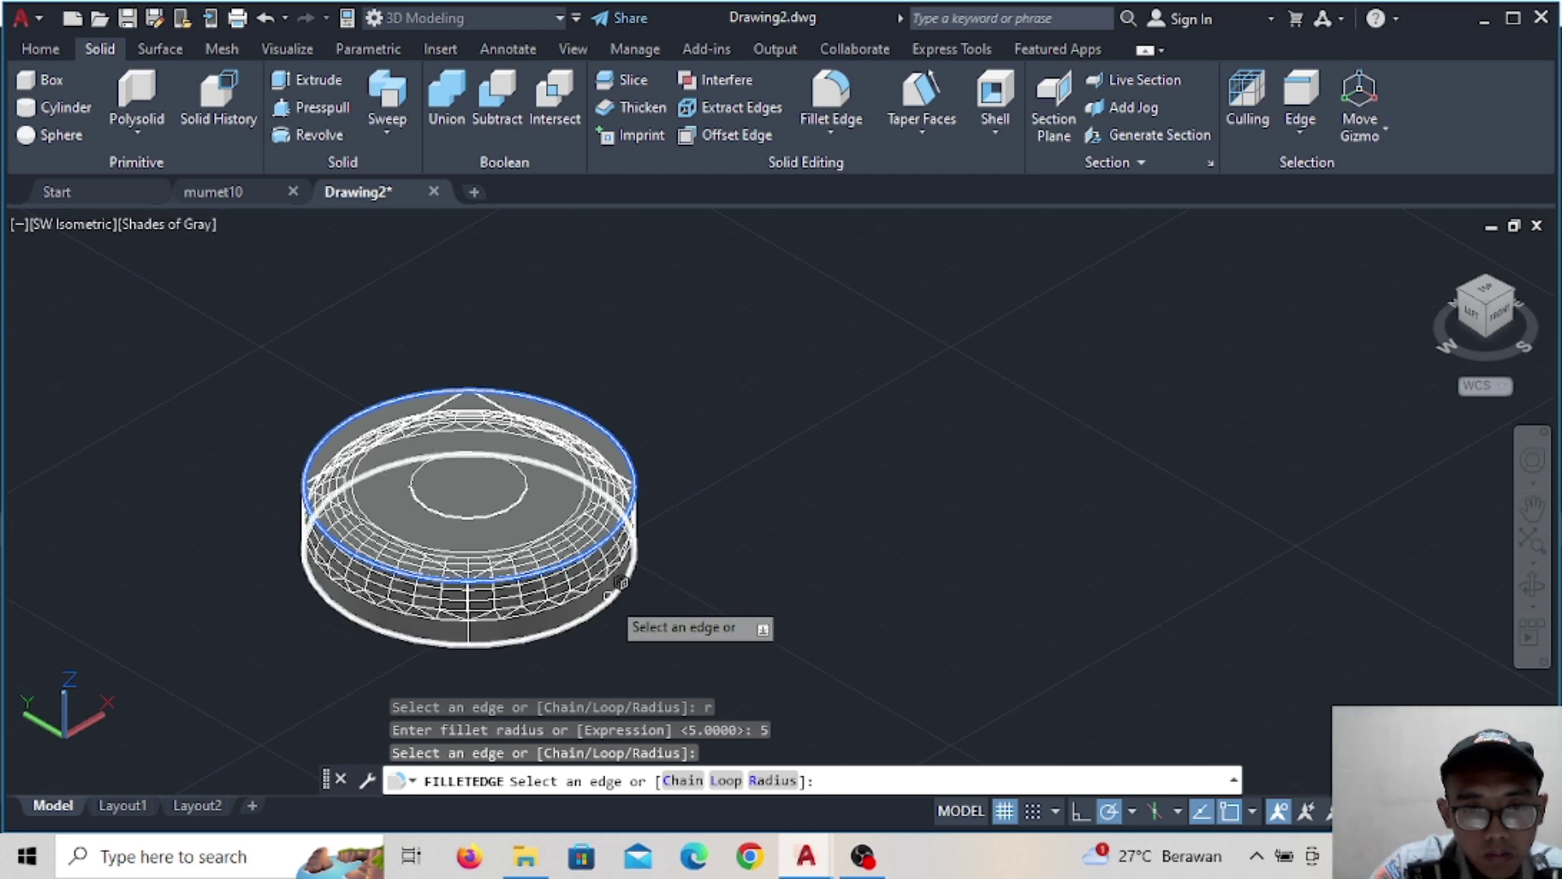
{"action": "left_click", "coordinate": [625, 586]}
{"action": "key", "text": "Return"}
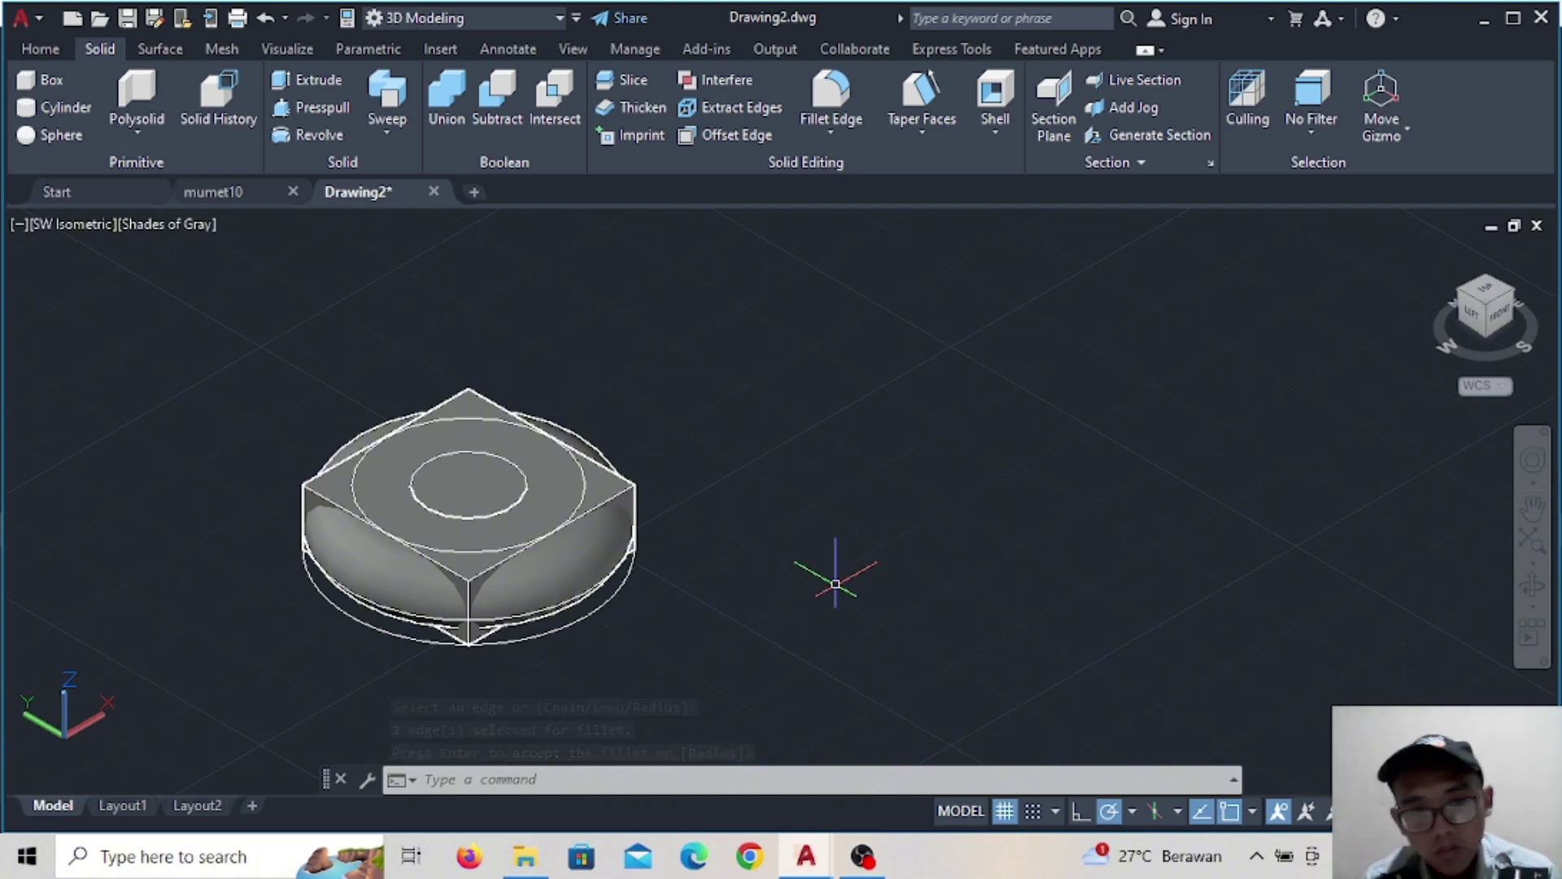
{"action": "key", "text": "ctrl+z"}
Fillet only the disc's bottom circular edge at radius 5
{"action": "left_click", "coordinate": [100, 49]}
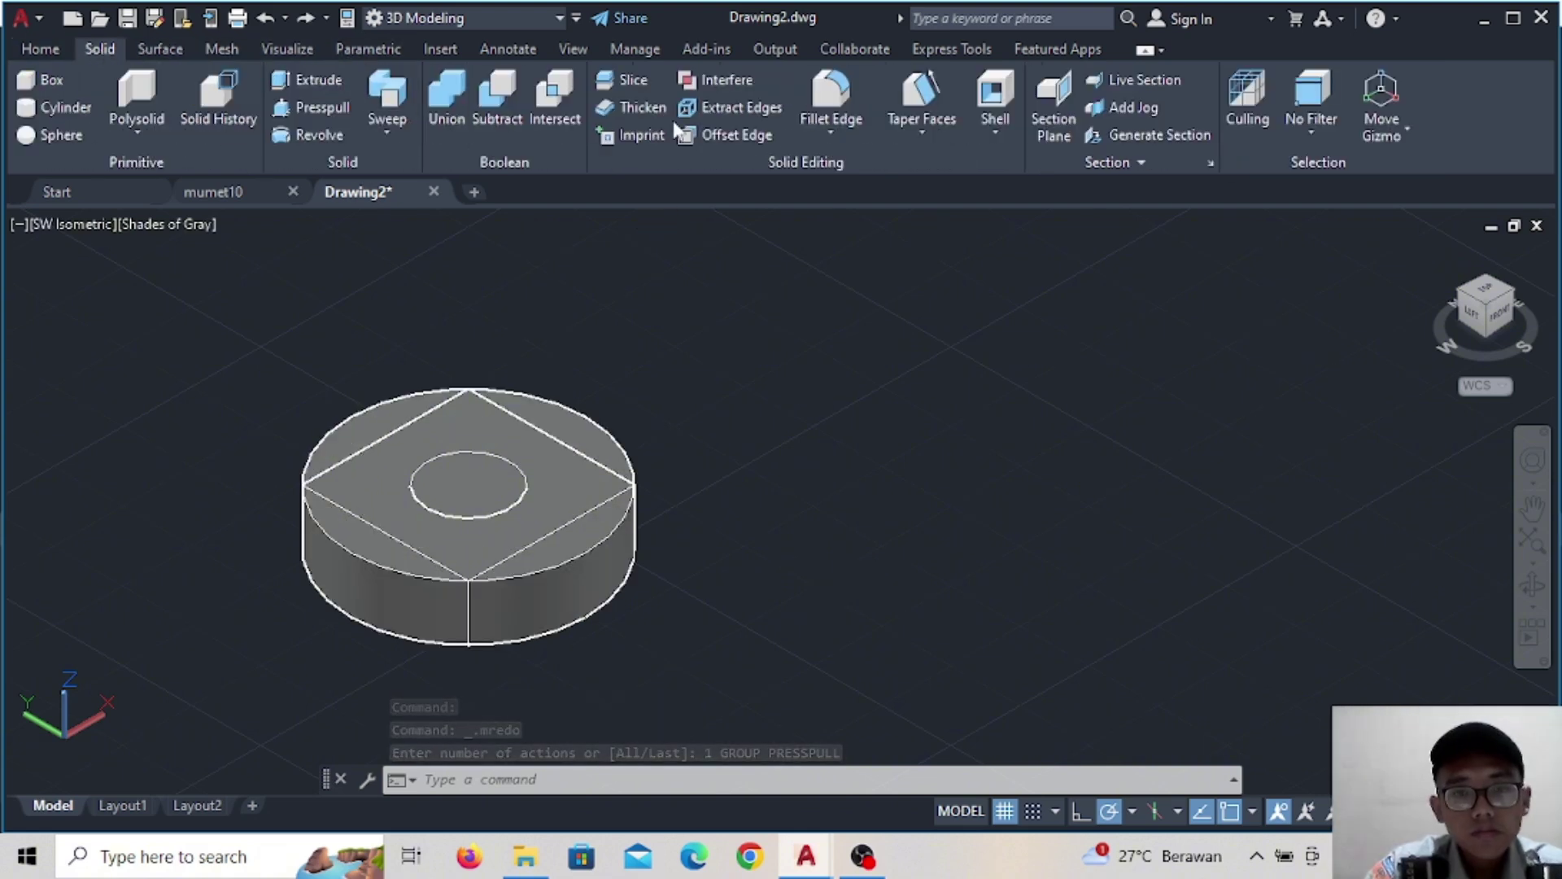
{"action": "left_click", "coordinate": [817, 126]}
{"action": "key", "text": "Return"}
{"action": "key", "text": "Return"}
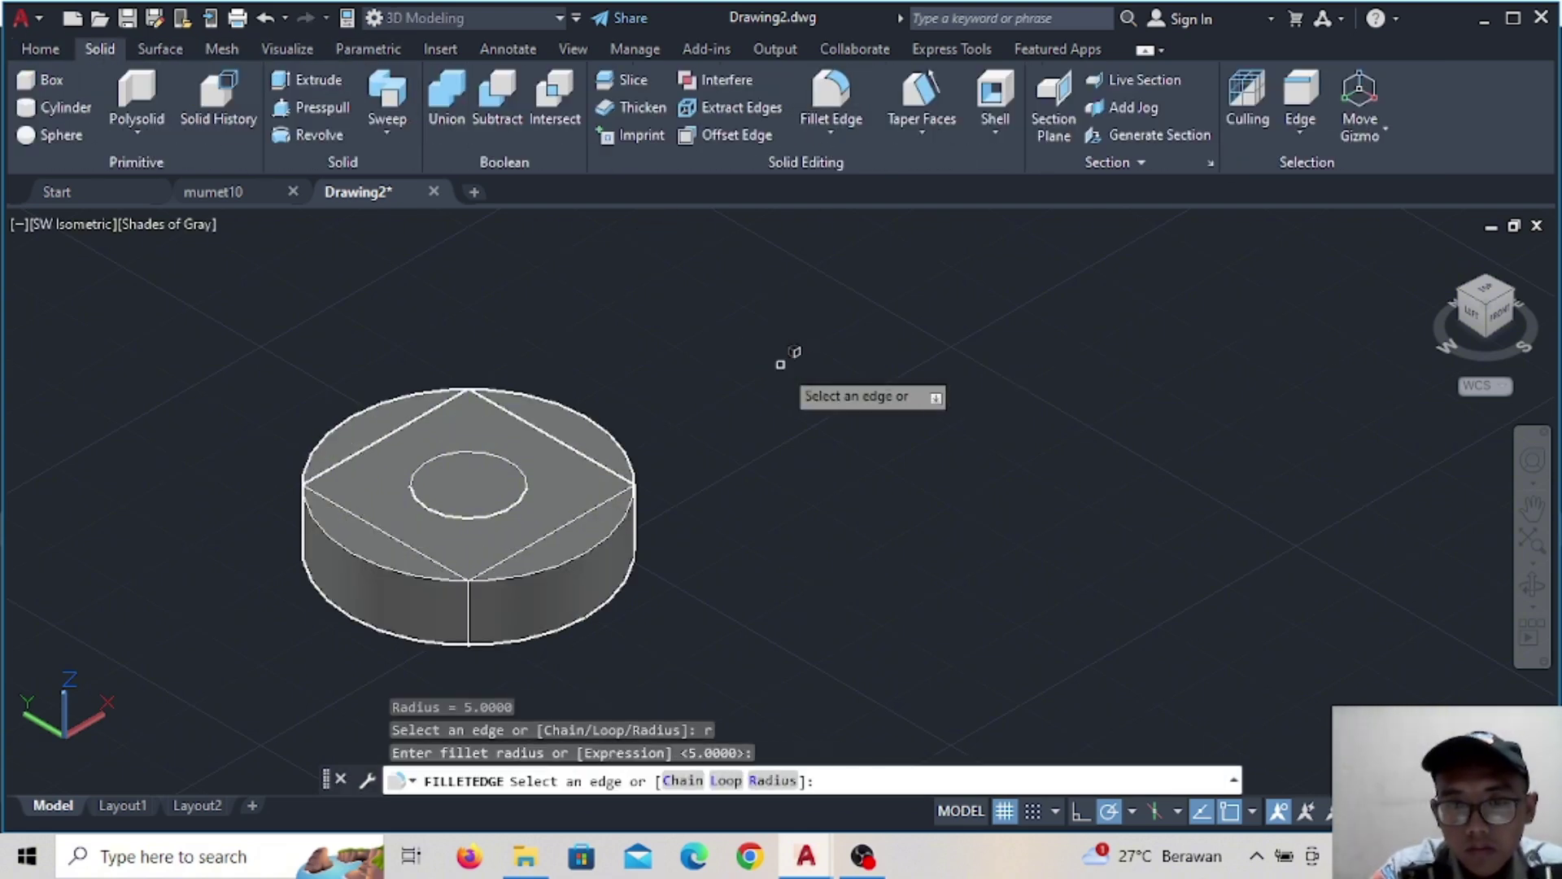
{"action": "left_click", "coordinate": [561, 622]}
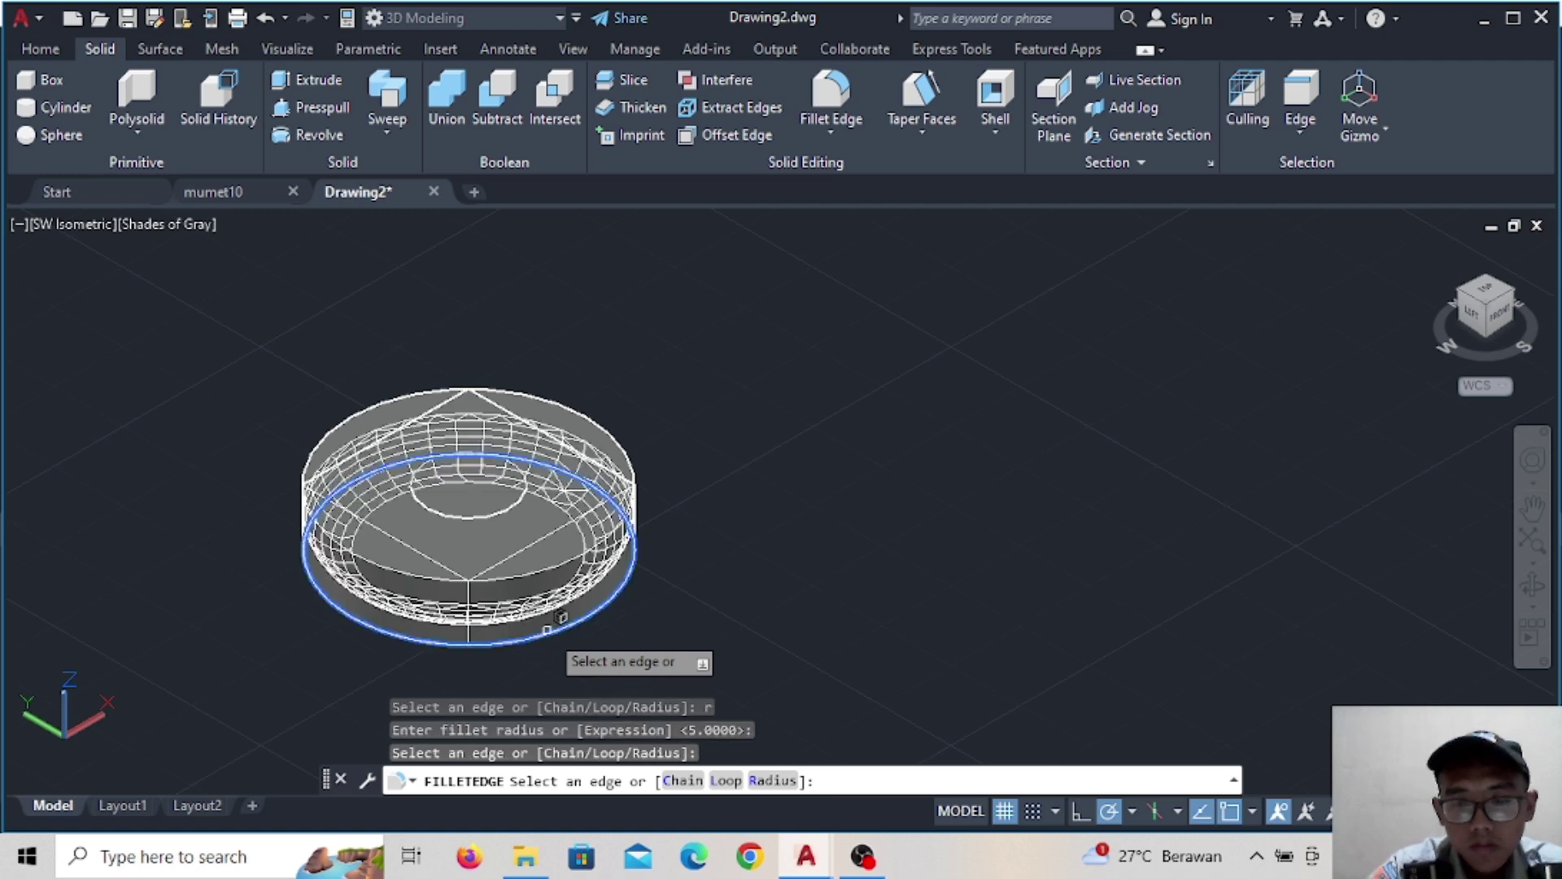
{"action": "key", "text": "Return"}
{"action": "key", "text": "Return"}
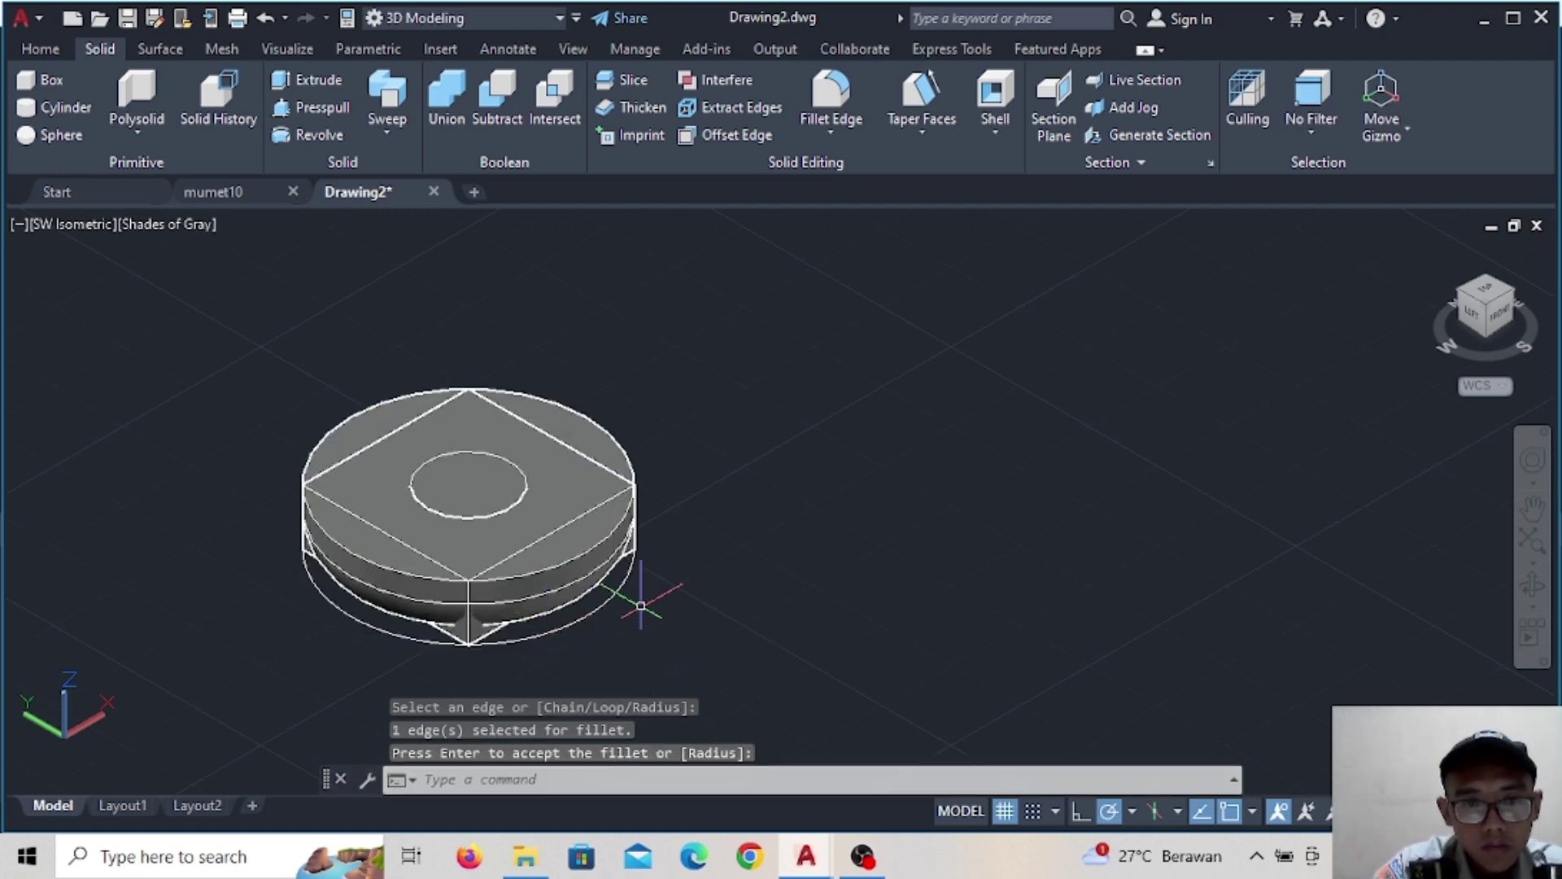
{"action": "scroll", "coordinate": [147, 115], "scroll_direction": "up", "scroll_amount": 1}
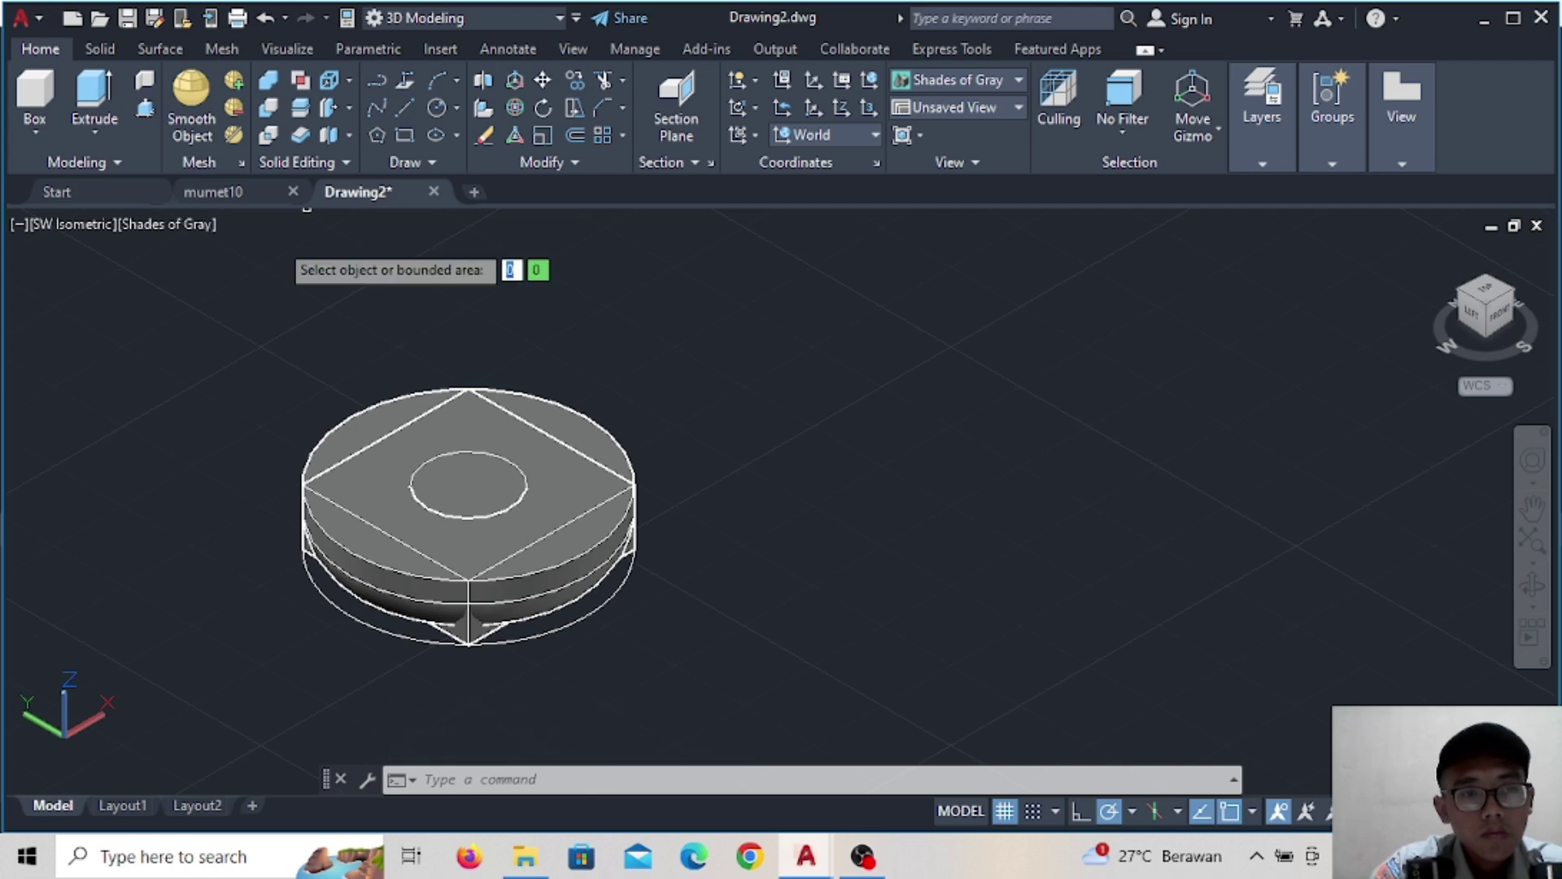
Press-pull the inner circle up 150 units and orbit to view the head at an angle
{"action": "left_click", "coordinate": [468, 488]}
{"action": "type", "text": "15"}
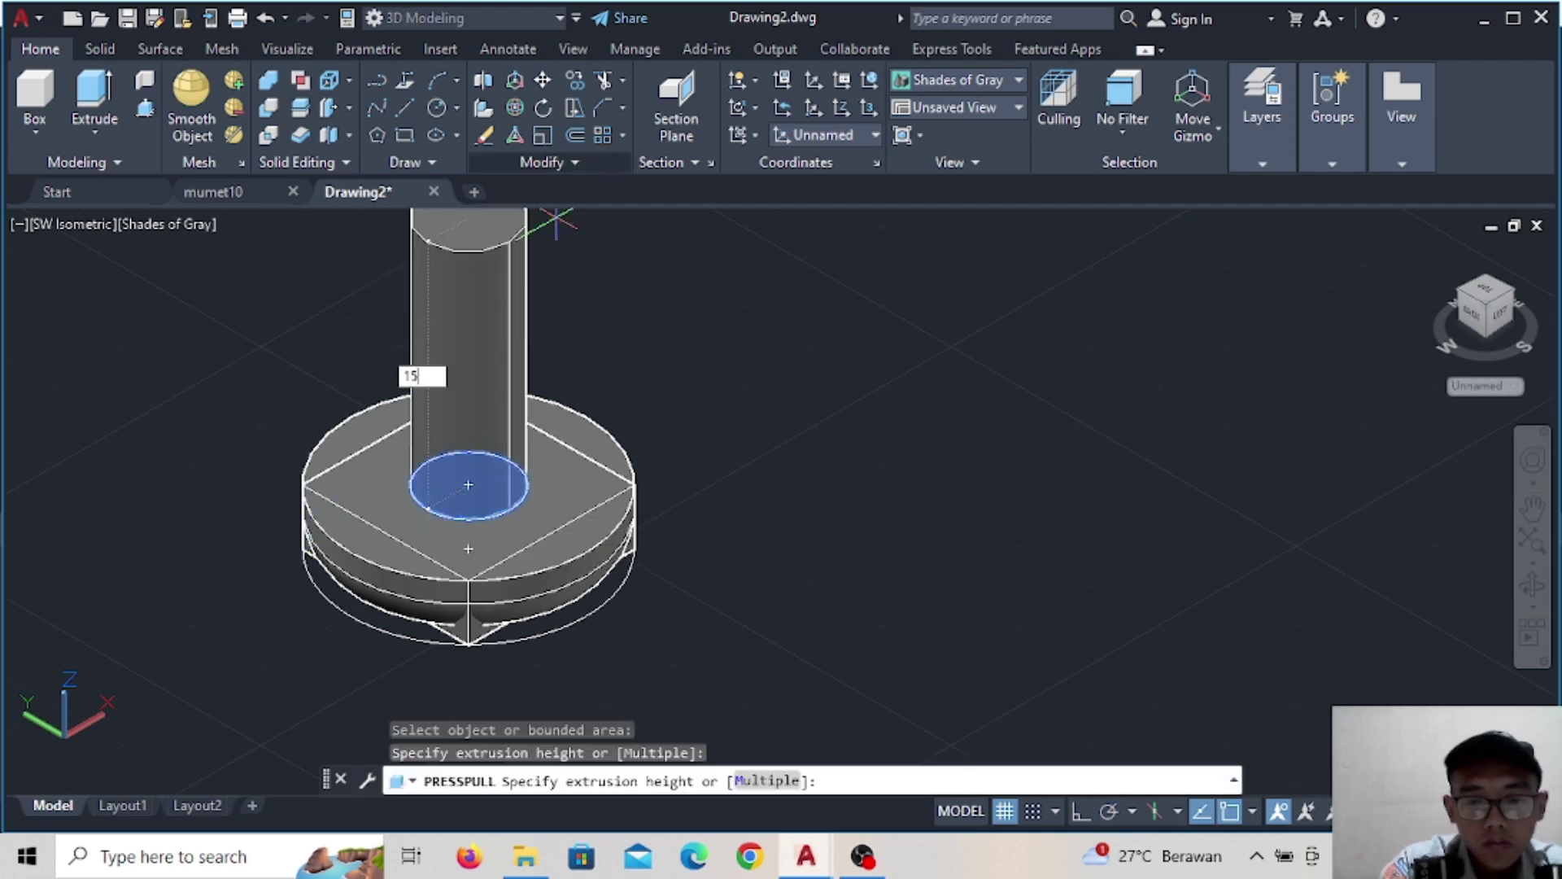
{"action": "type", "text": "0"}
{"action": "key", "text": "Return"}
{"action": "scroll", "coordinate": [649, 331], "scroll_direction": "down", "scroll_amount": 4}
{"action": "scroll", "coordinate": [646, 374], "scroll_direction": "up", "scroll_amount": 4}
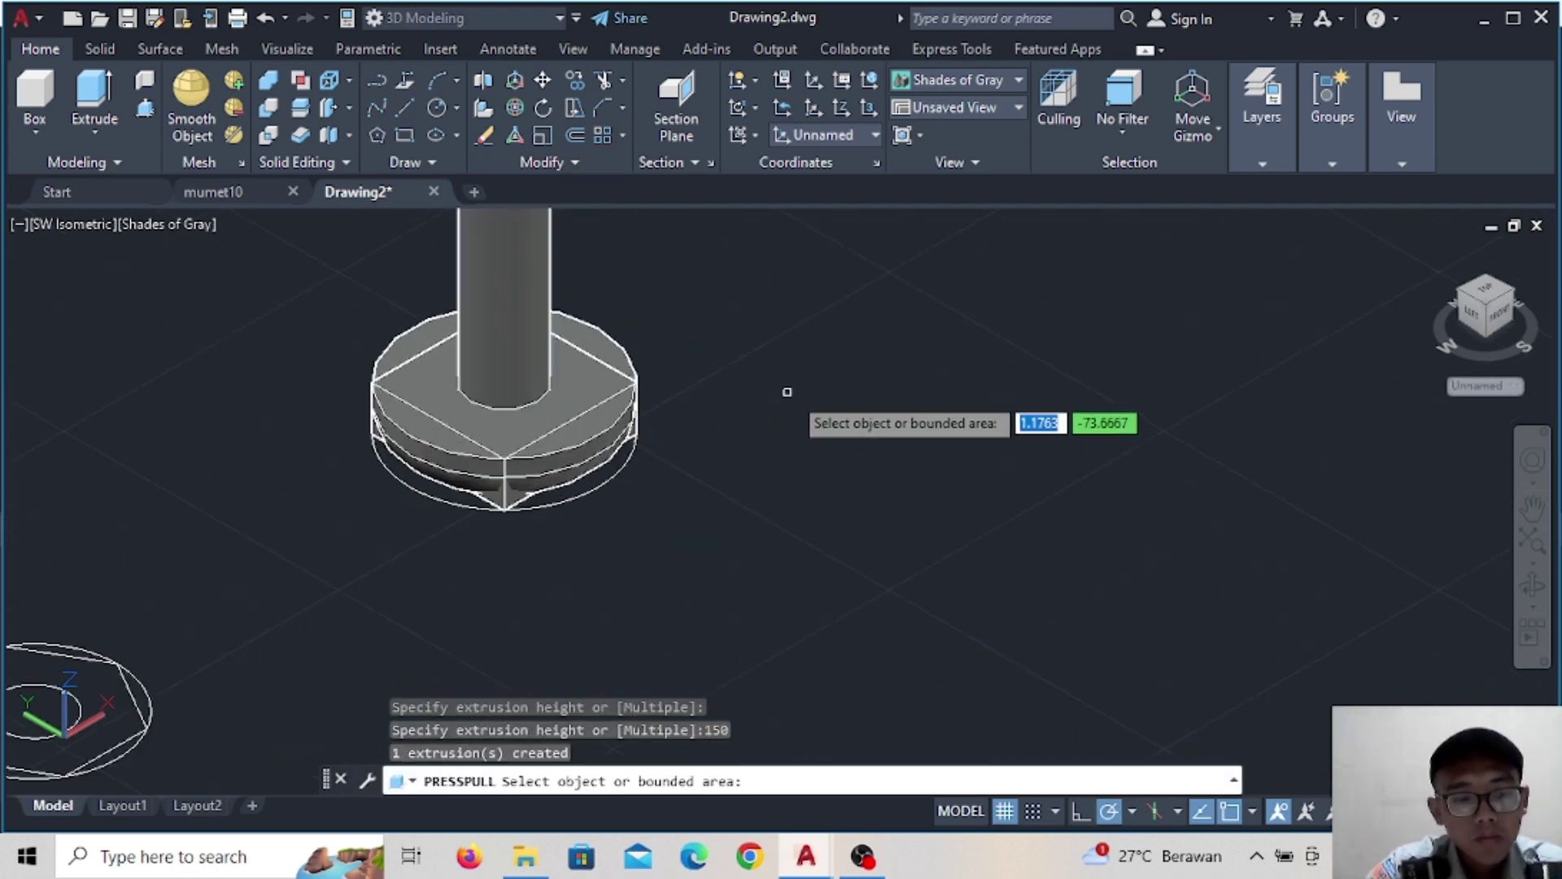
{"action": "middle_click_drag", "start_coordinate": [787, 391], "coordinate": [650, 443], "text": "shift"}
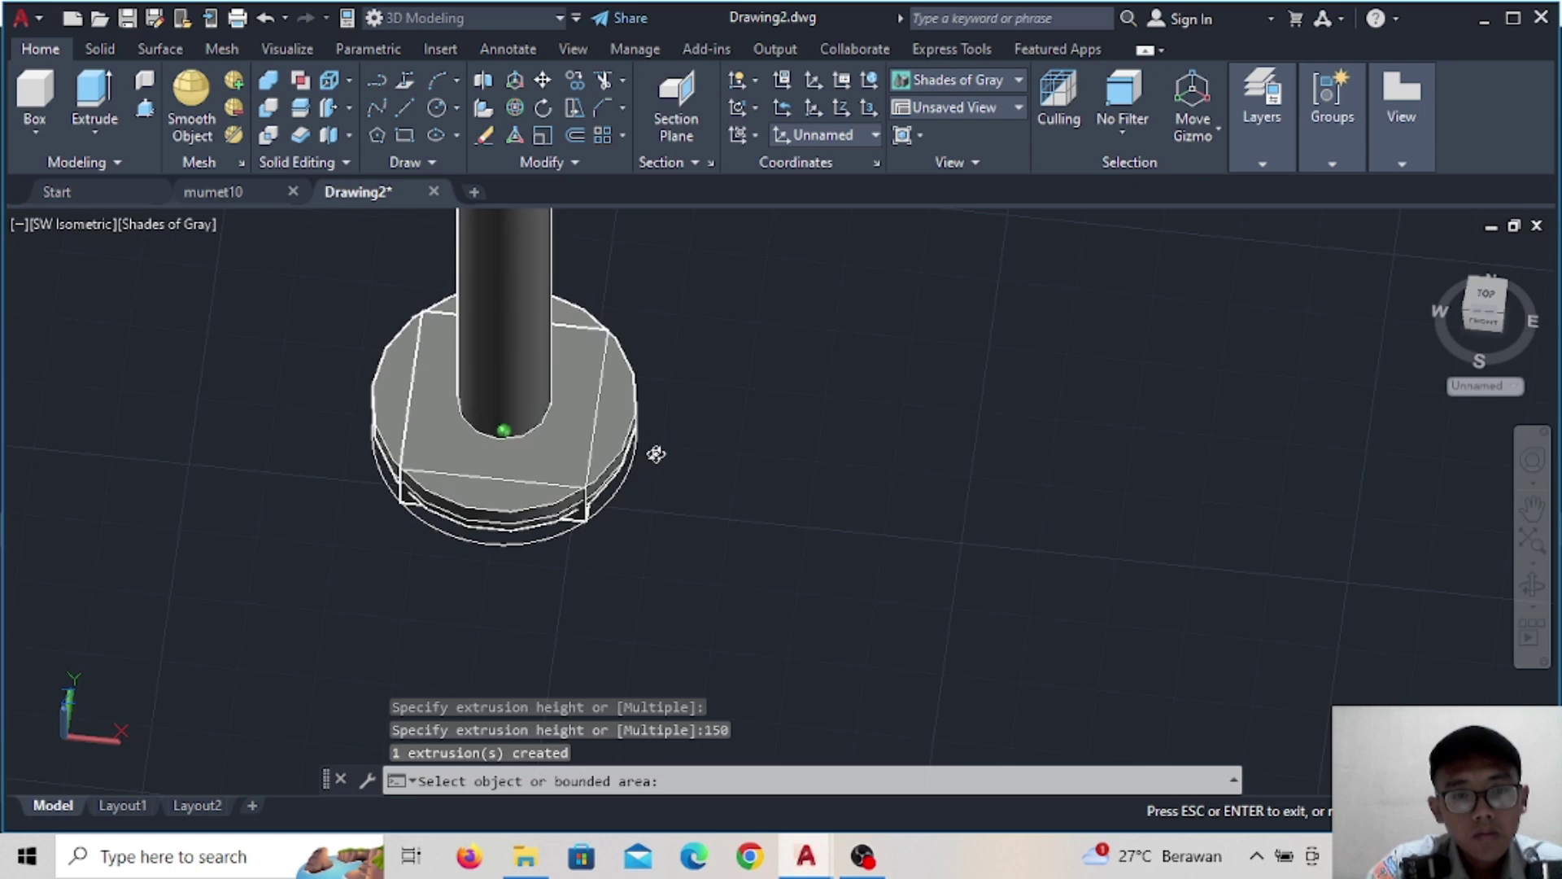
Intersect the square block with the round disc to leave a square head
{"action": "left_click", "coordinate": [271, 142]}
{"action": "left_click", "coordinate": [470, 424]}
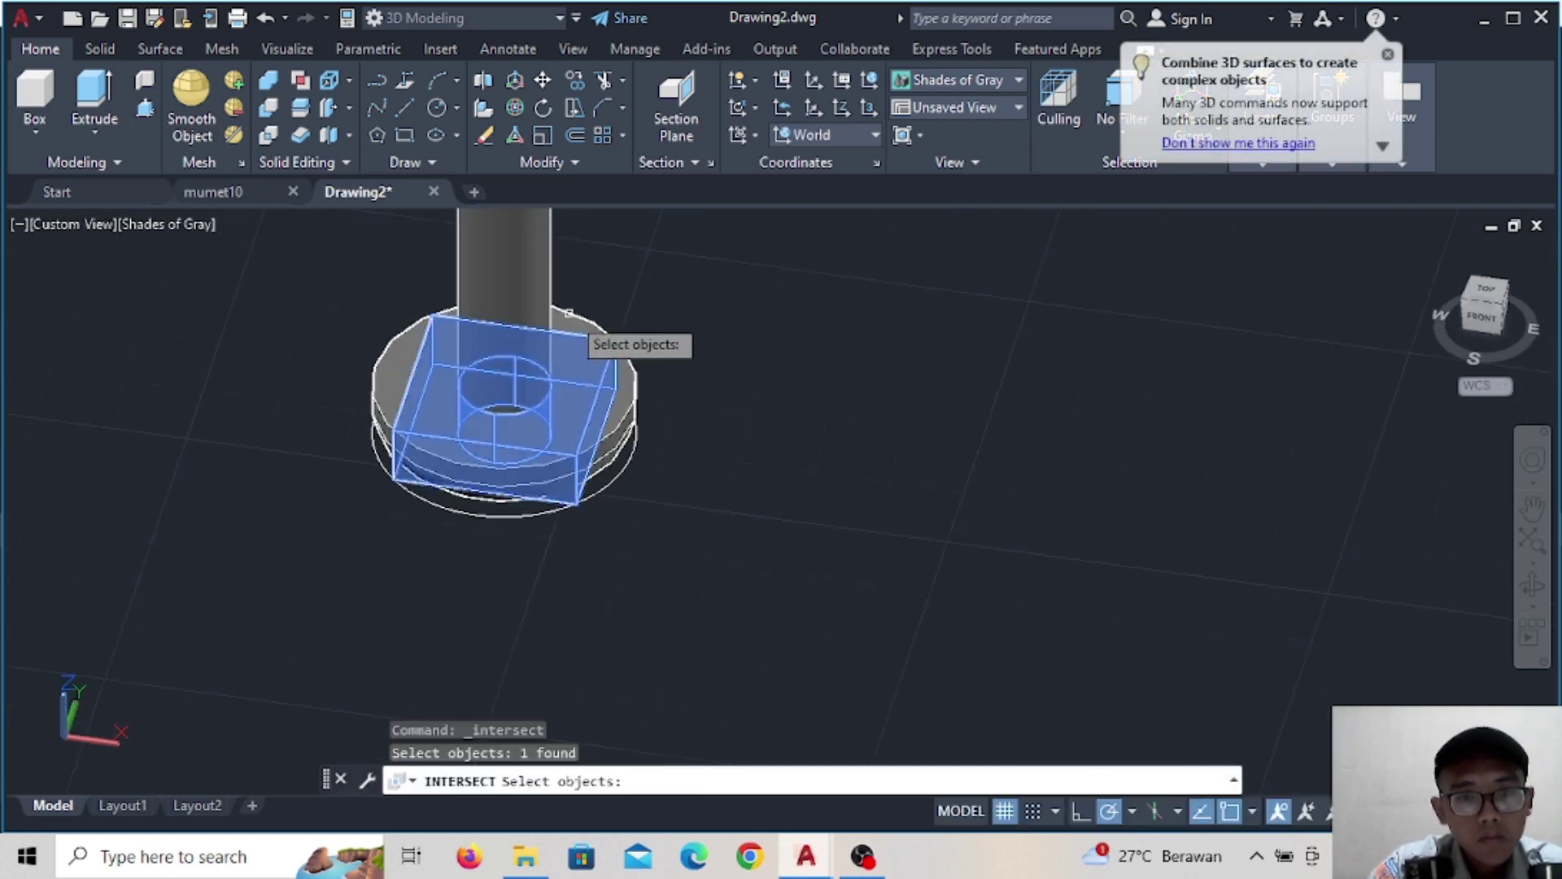
{"action": "left_click", "coordinate": [268, 134]}
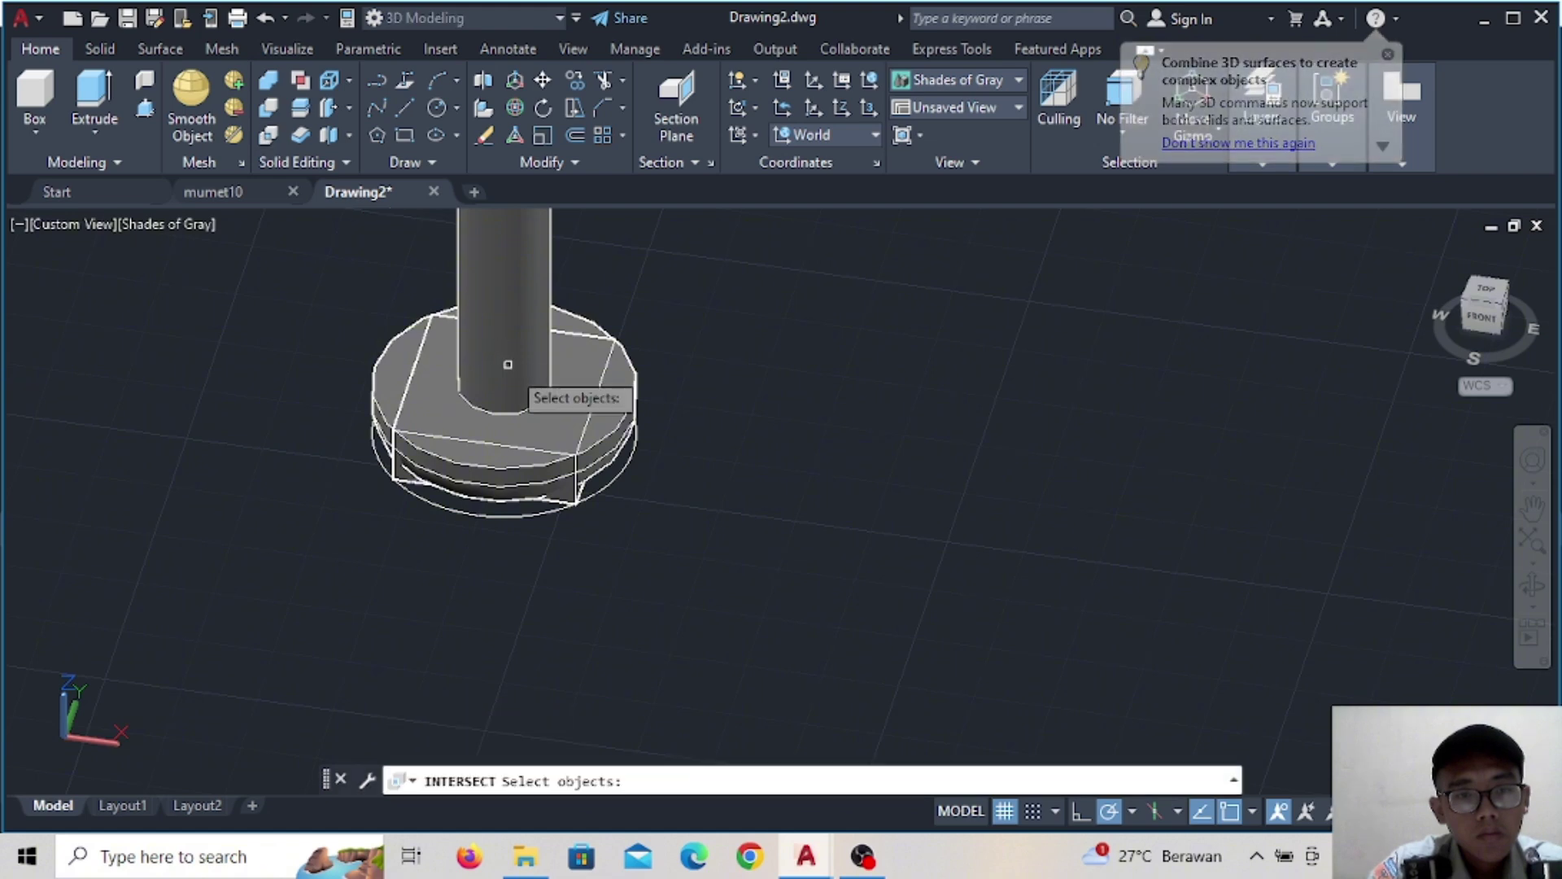
{"action": "left_click", "coordinate": [558, 446]}
{"action": "key", "text": "Escape"}
{"action": "left_click", "coordinate": [290, 138]}
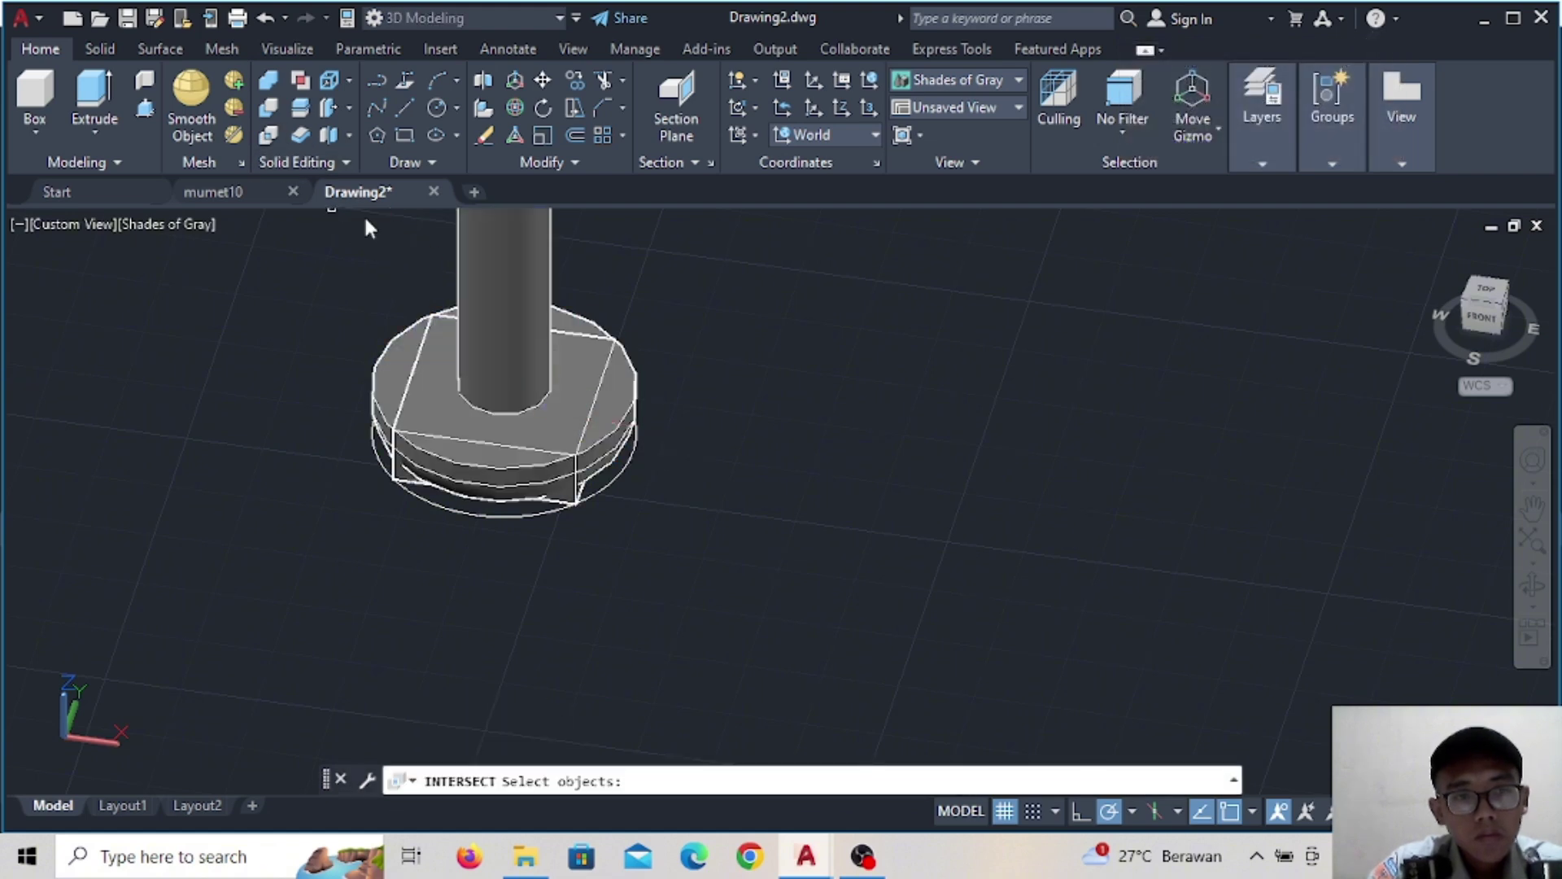
{"action": "left_click", "coordinate": [488, 439]}
{"action": "left_click", "coordinate": [495, 284]}
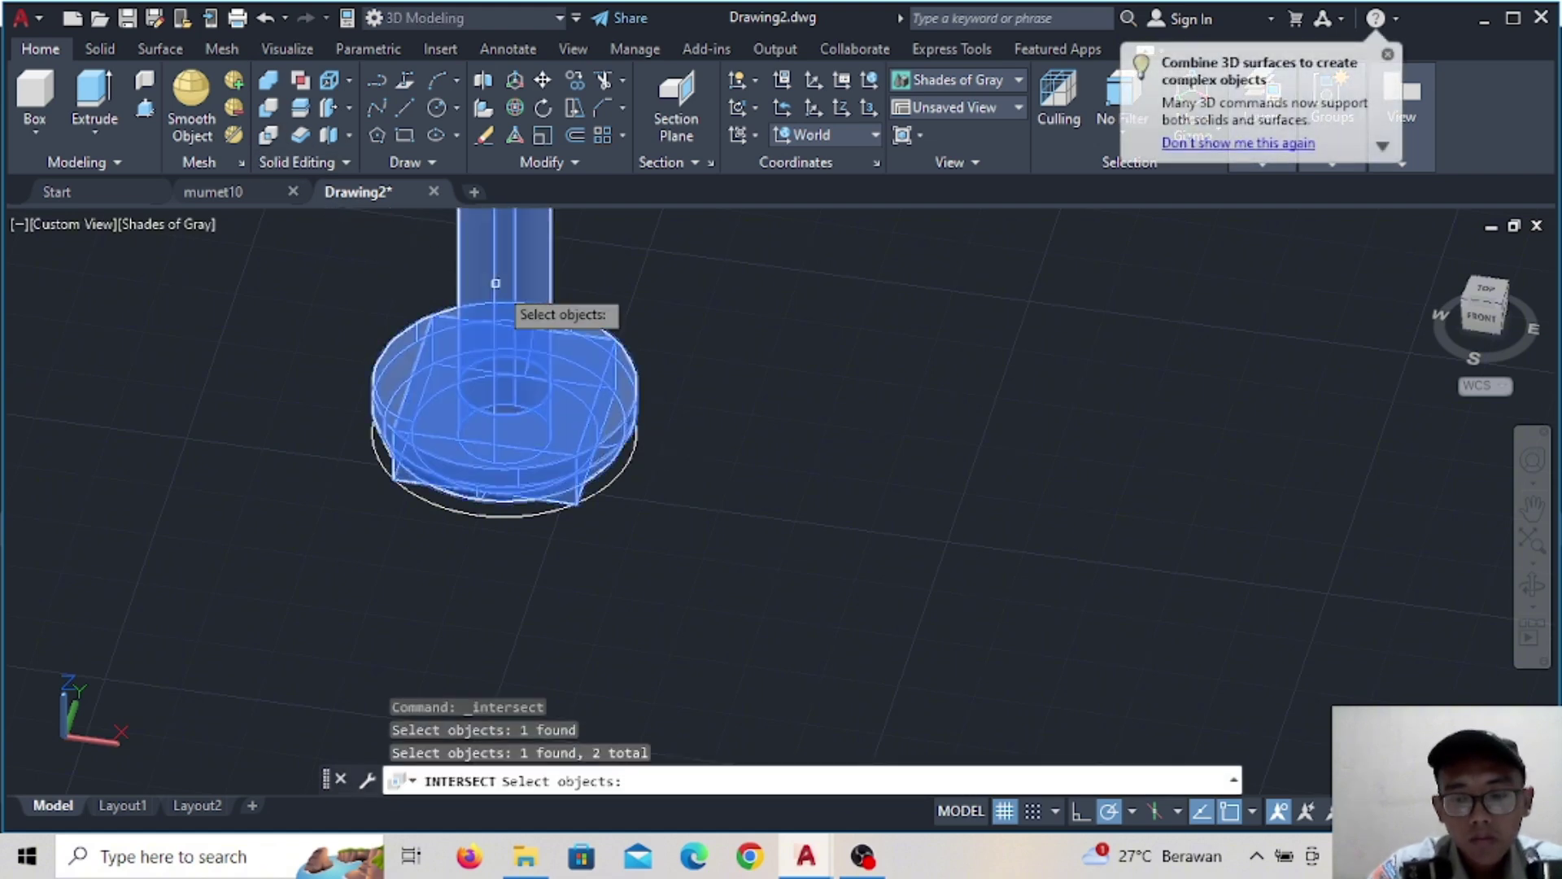
{"action": "key", "text": "Return"}
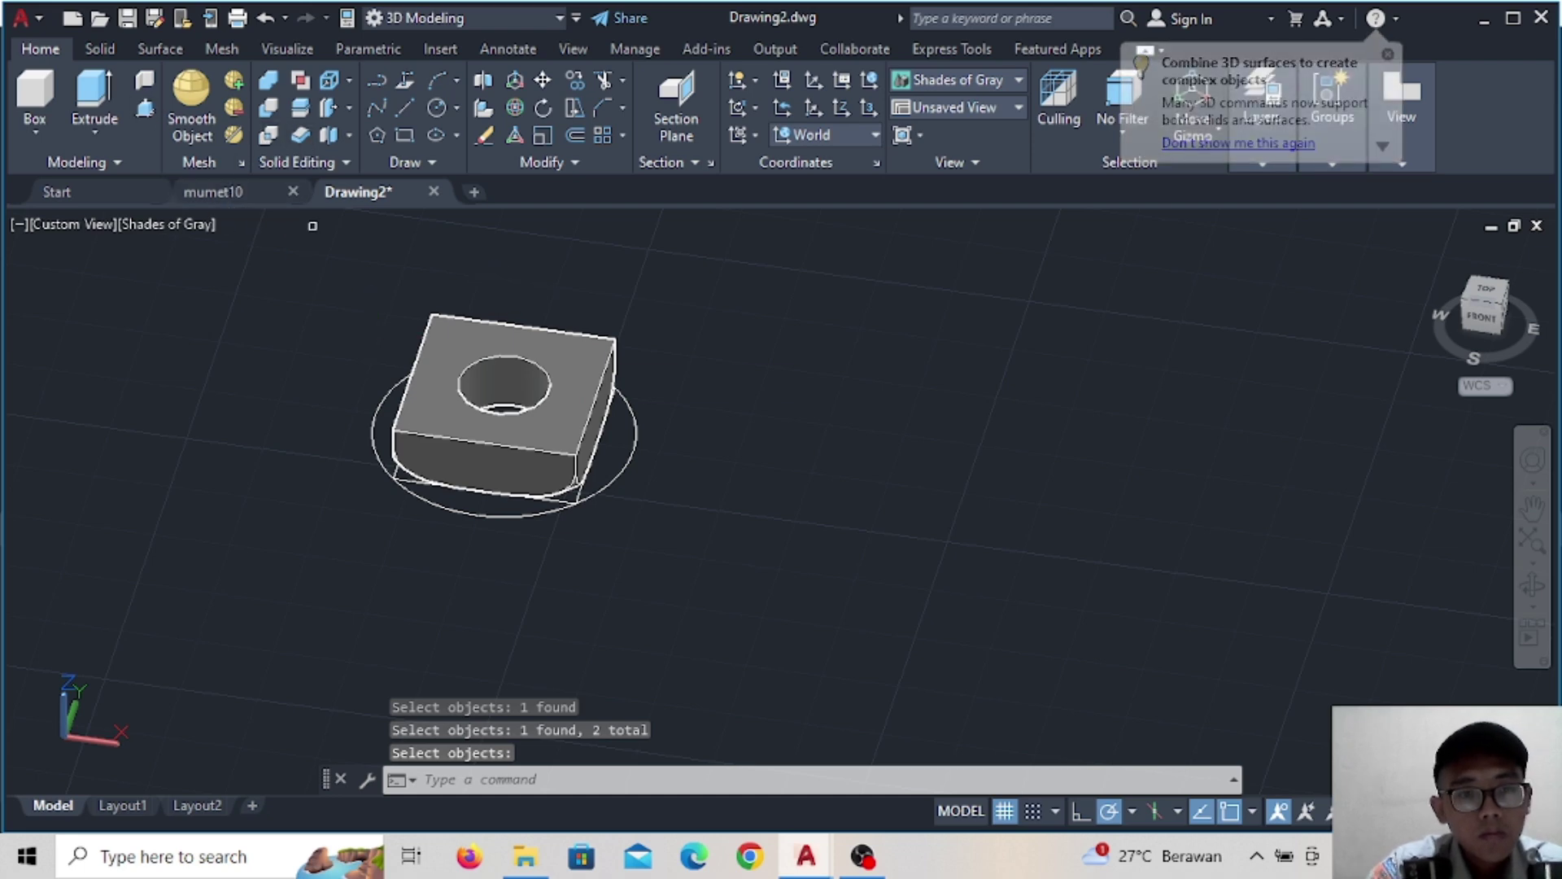
Pull a 112-unit shank from the block's hole and select the finished bolt
{"action": "left_click", "coordinate": [145, 107]}
{"action": "left_click", "coordinate": [500, 431]}
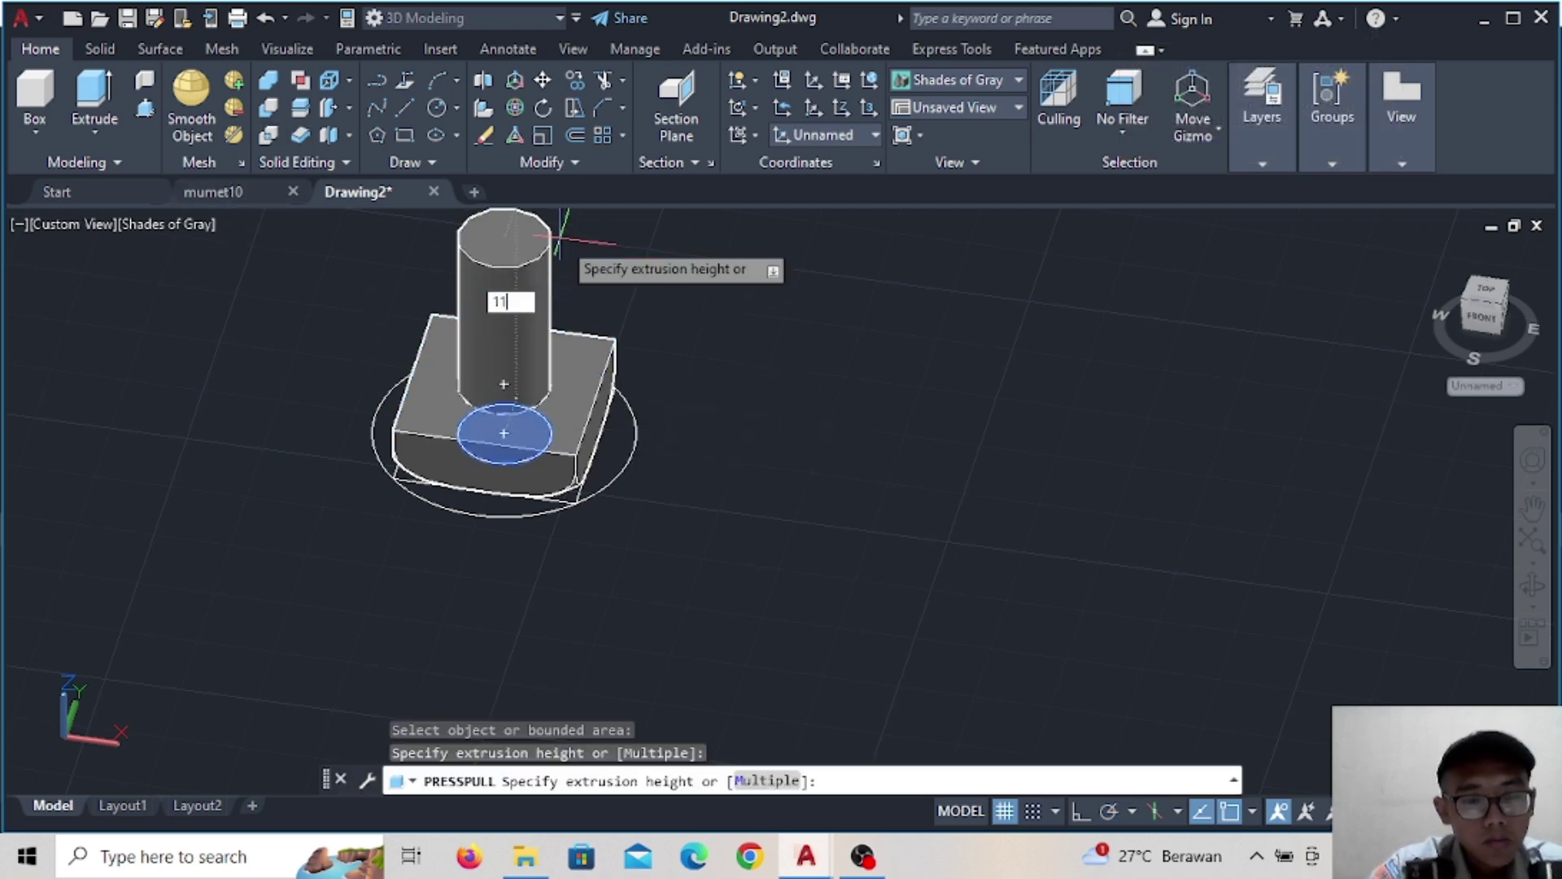
{"action": "type", "text": "2"}
{"action": "key", "text": "Return"}
{"action": "scroll", "coordinate": [570, 390], "scroll_direction": "down", "scroll_amount": 2}
{"action": "scroll", "coordinate": [743, 401], "scroll_direction": "down", "scroll_amount": 2}
{"action": "middle_click_drag", "start_coordinate": [743, 401], "coordinate": [719, 543]}
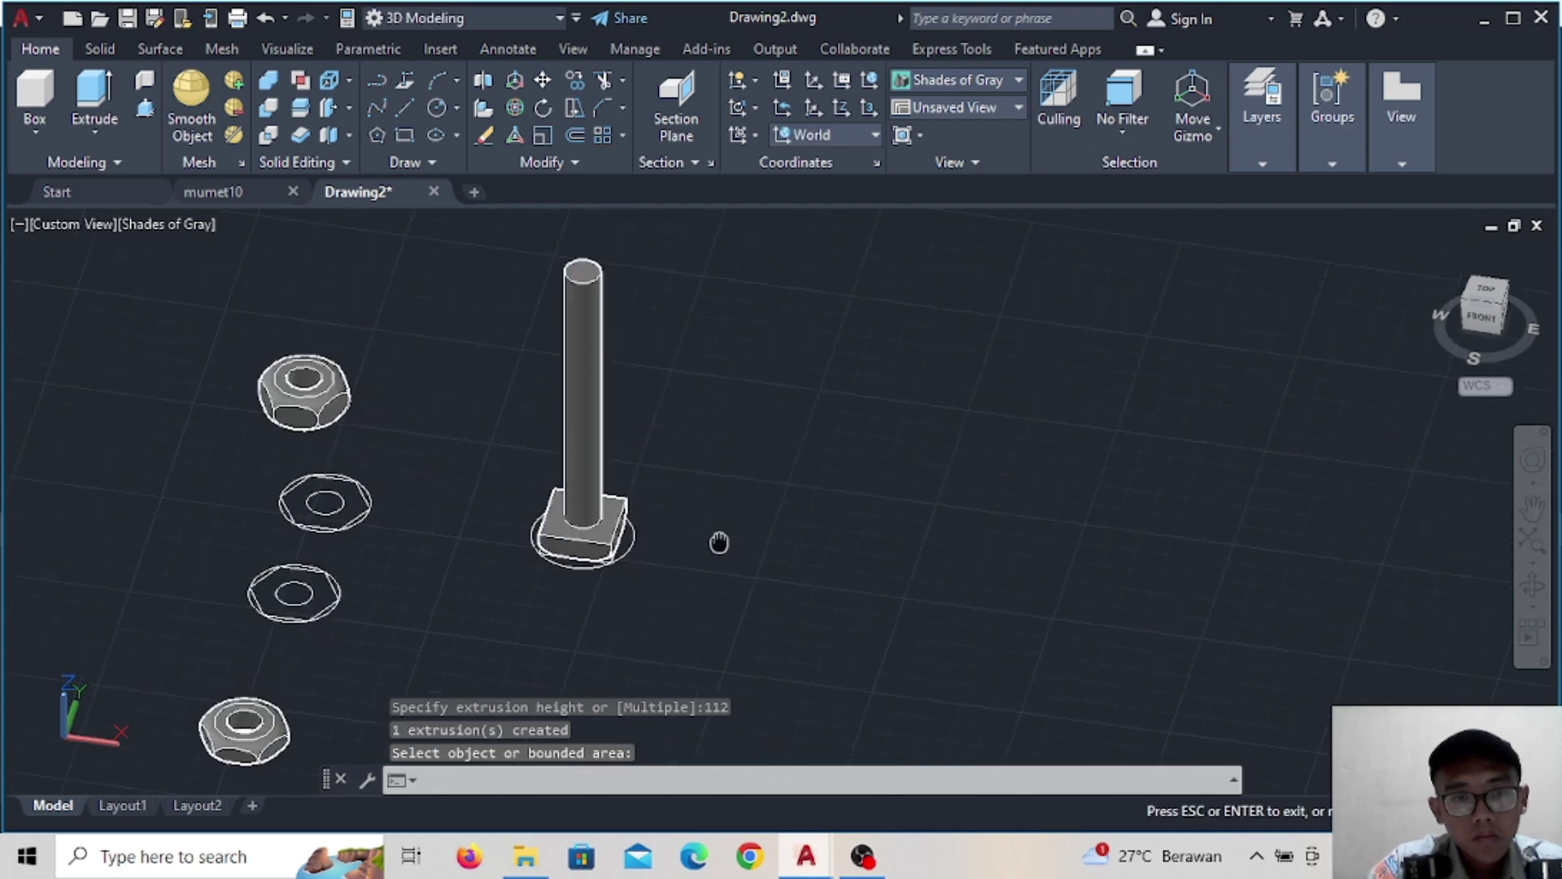
{"action": "key", "text": "Escape"}
{"action": "left_click_drag", "start_coordinate": [622, 293], "coordinate": [577, 364]}
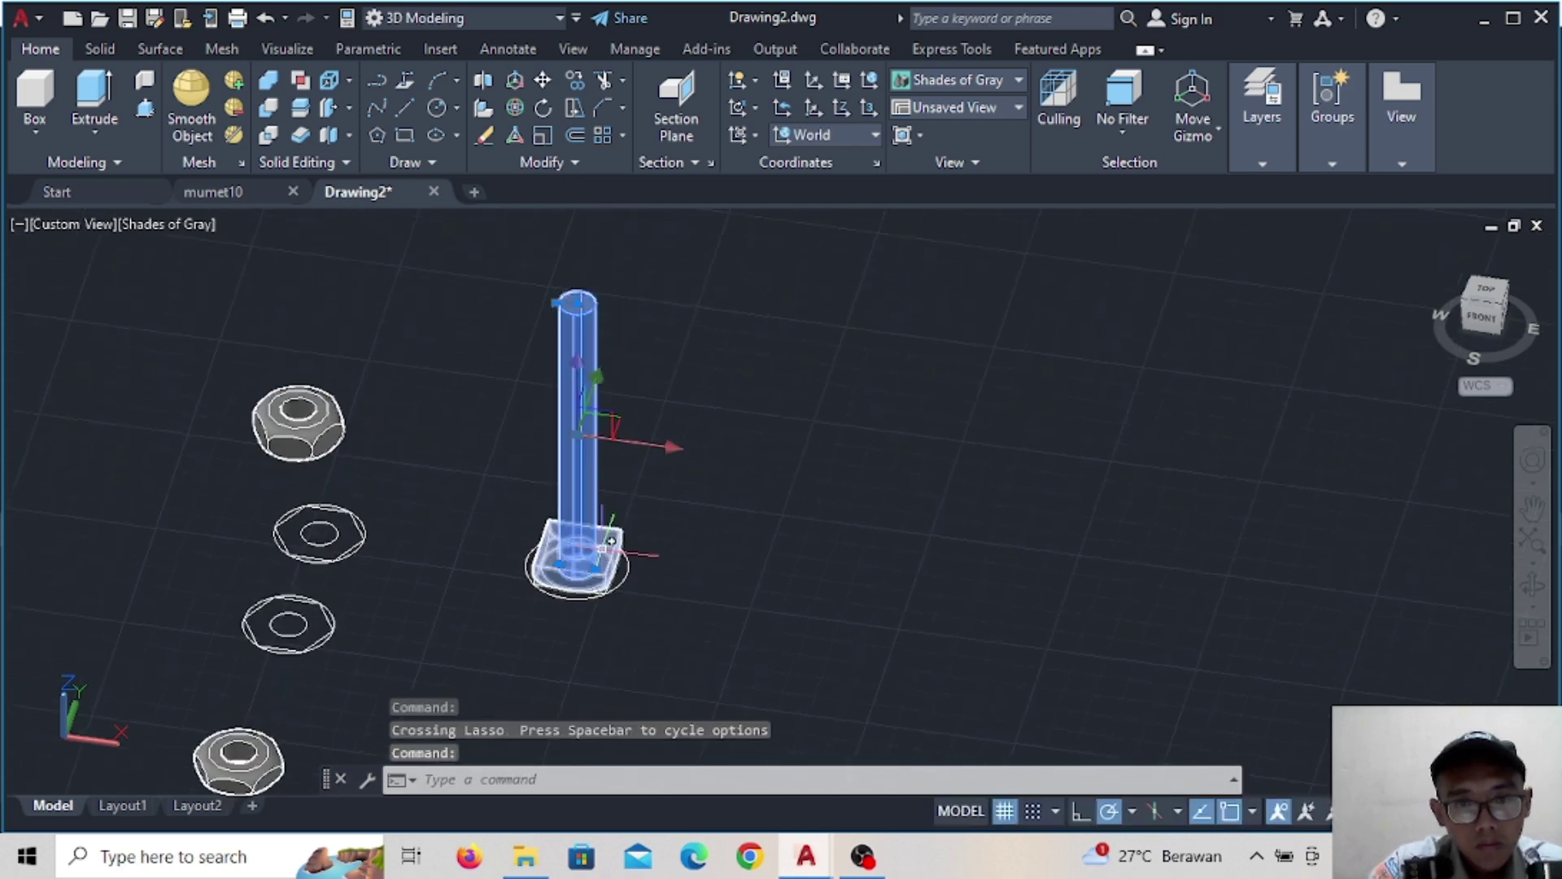
Move the bolt beside the empty ring
{"action": "left_click", "coordinate": [541, 80]}
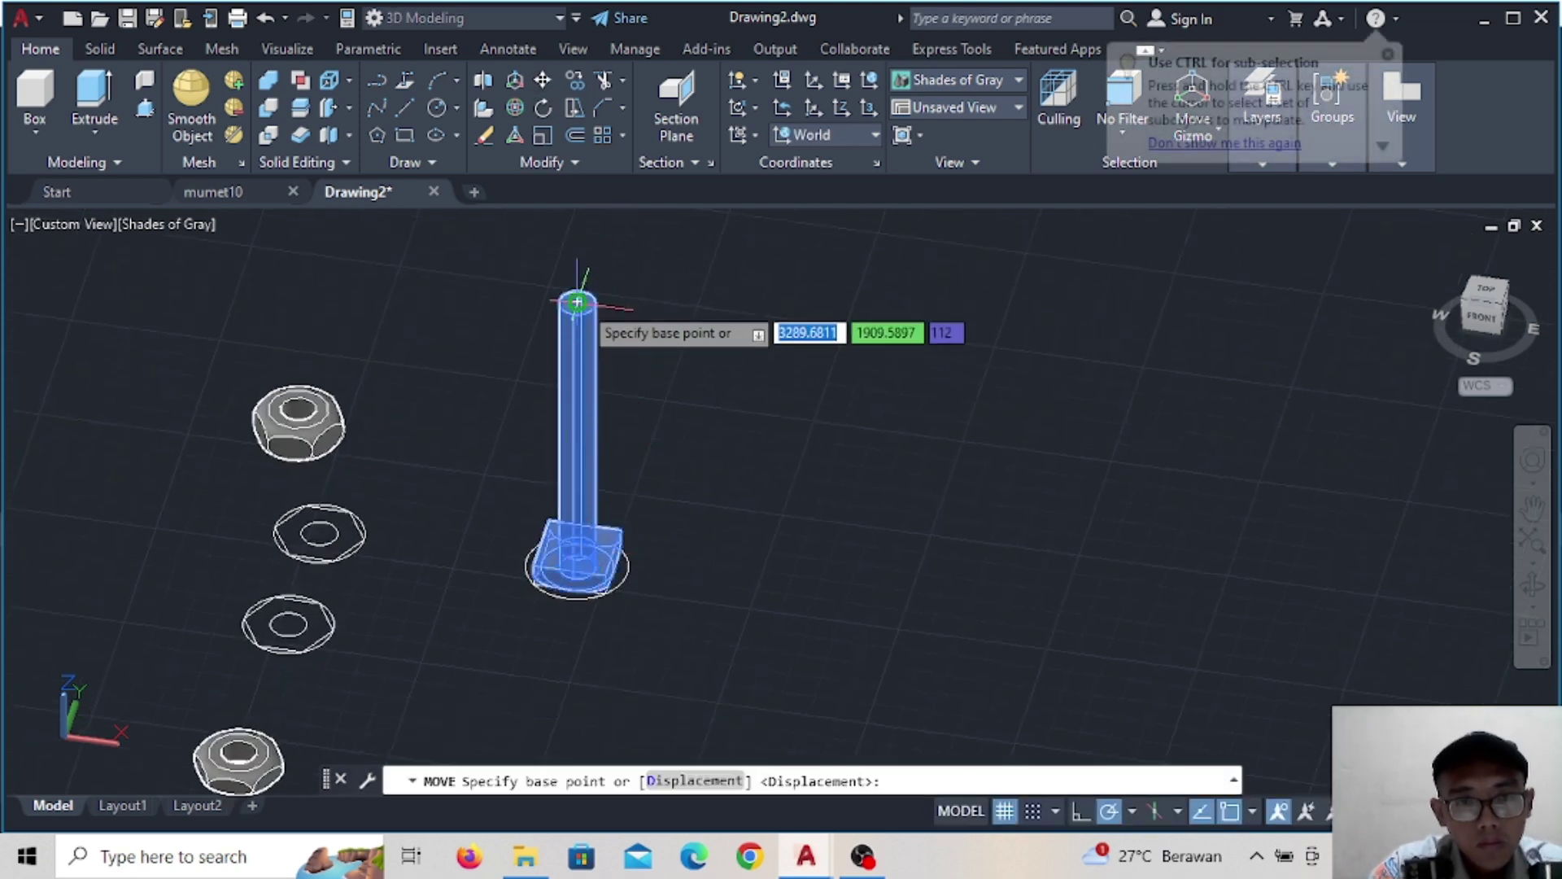
{"action": "left_click", "coordinate": [577, 303]}
{"action": "left_click", "coordinate": [479, 287]}
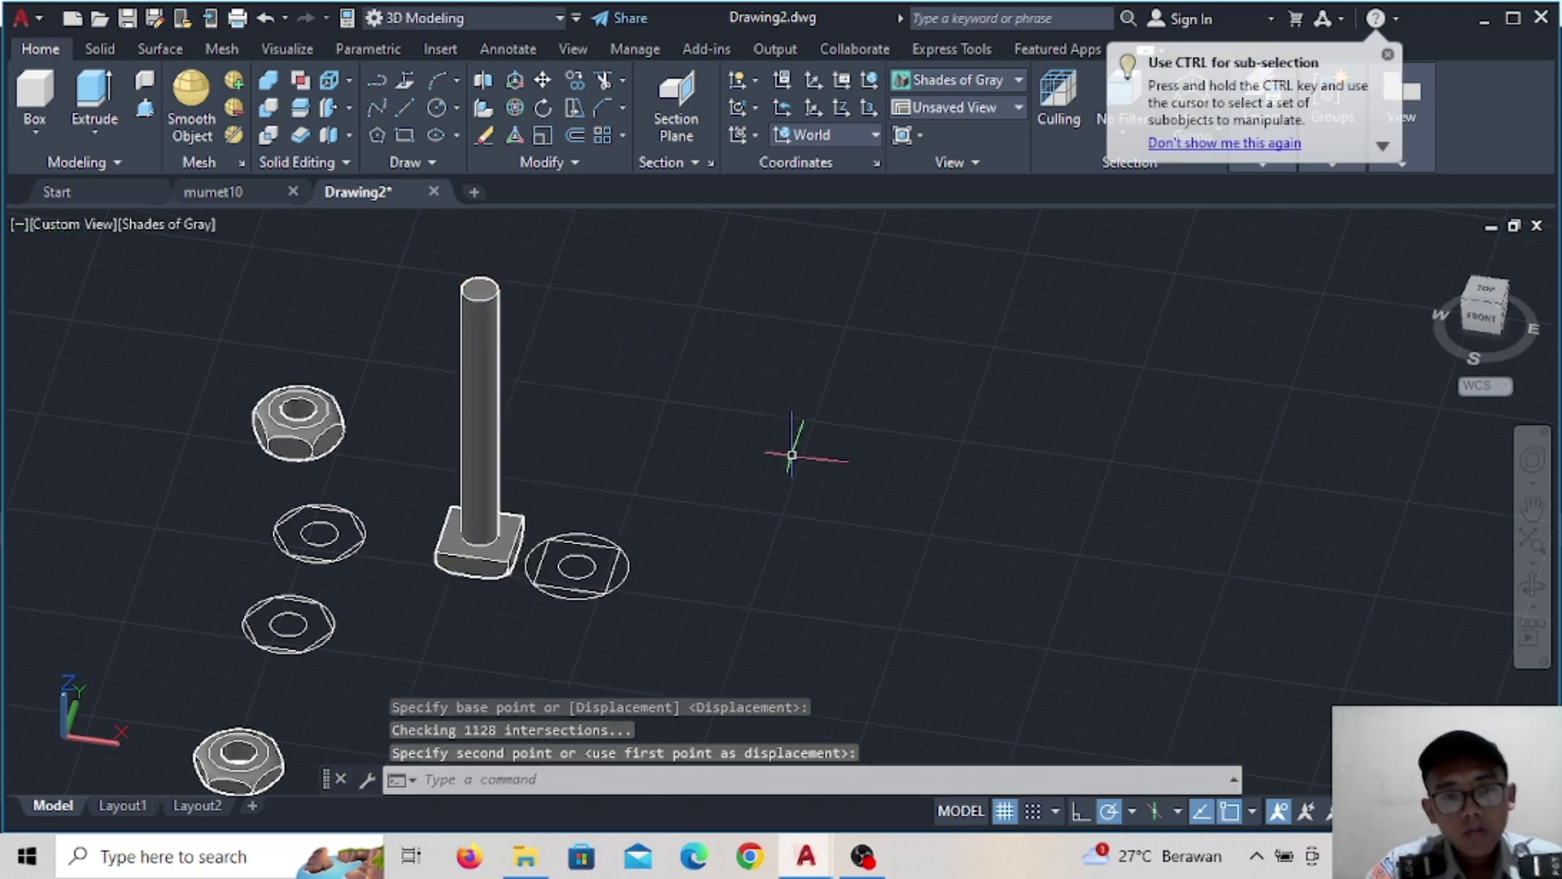
Cancel the bolt rotation and switch to a straight-down top view of all parts
{"action": "left_click", "coordinate": [486, 284]}
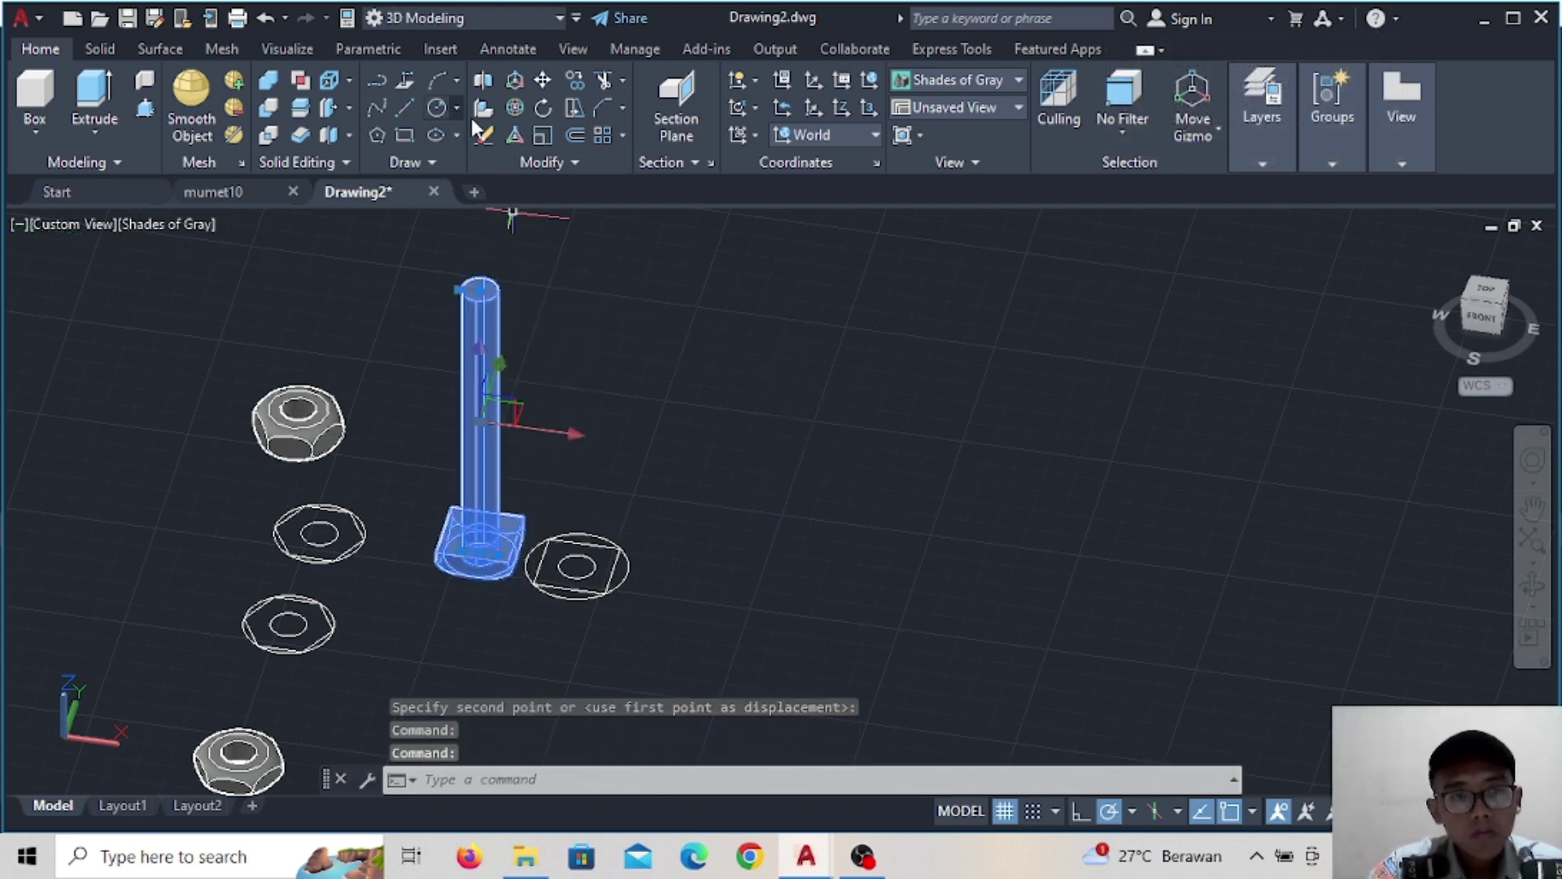
{"action": "left_click", "coordinate": [515, 108]}
{"action": "left_click", "coordinate": [480, 419]}
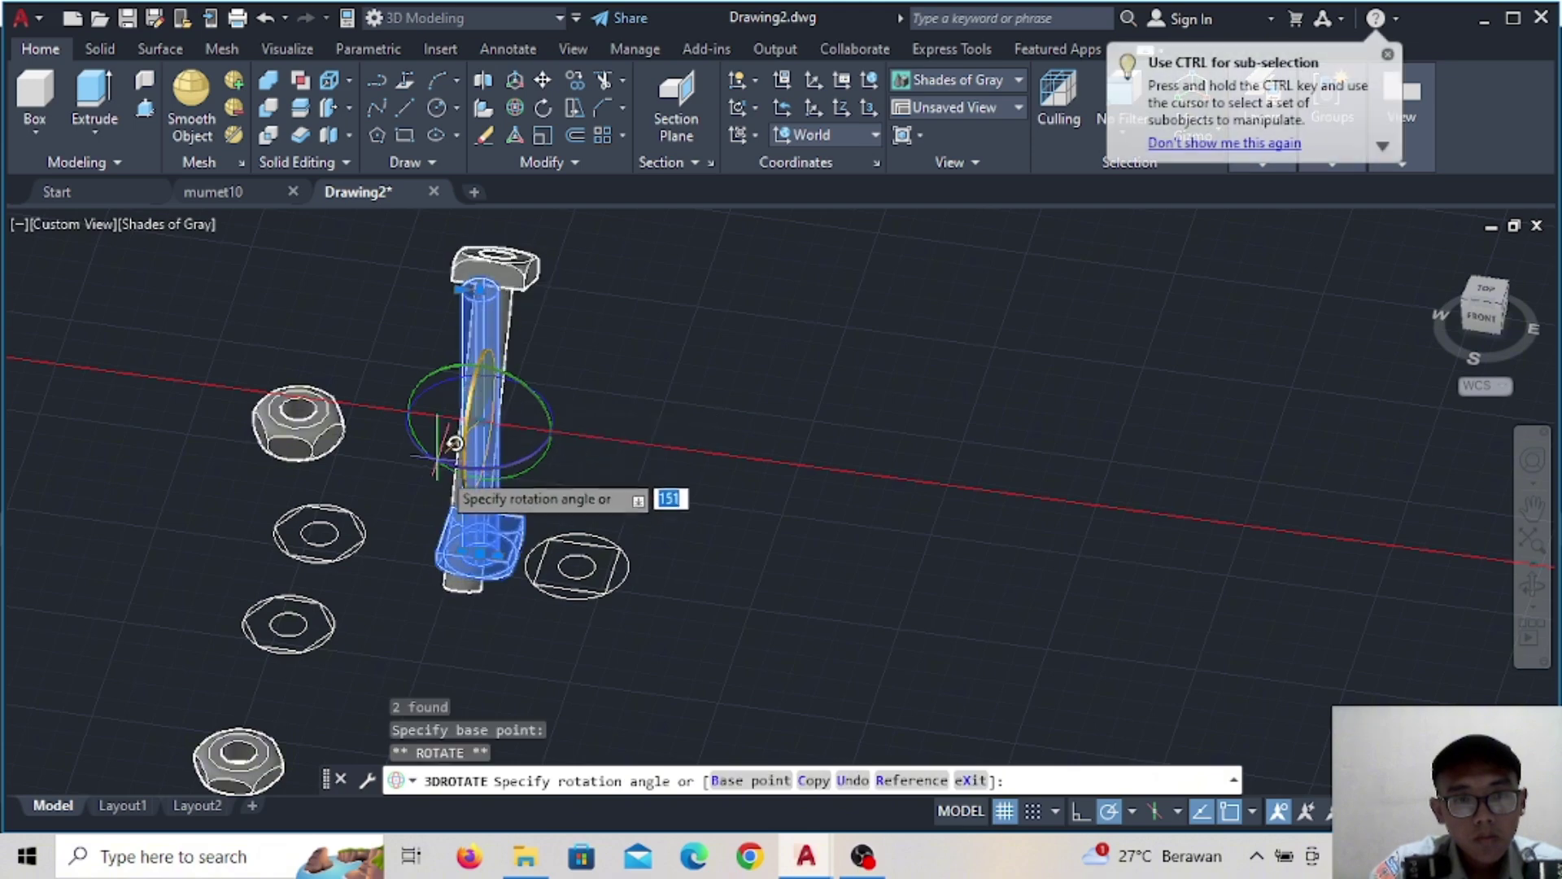
{"action": "key", "text": "Escape"}
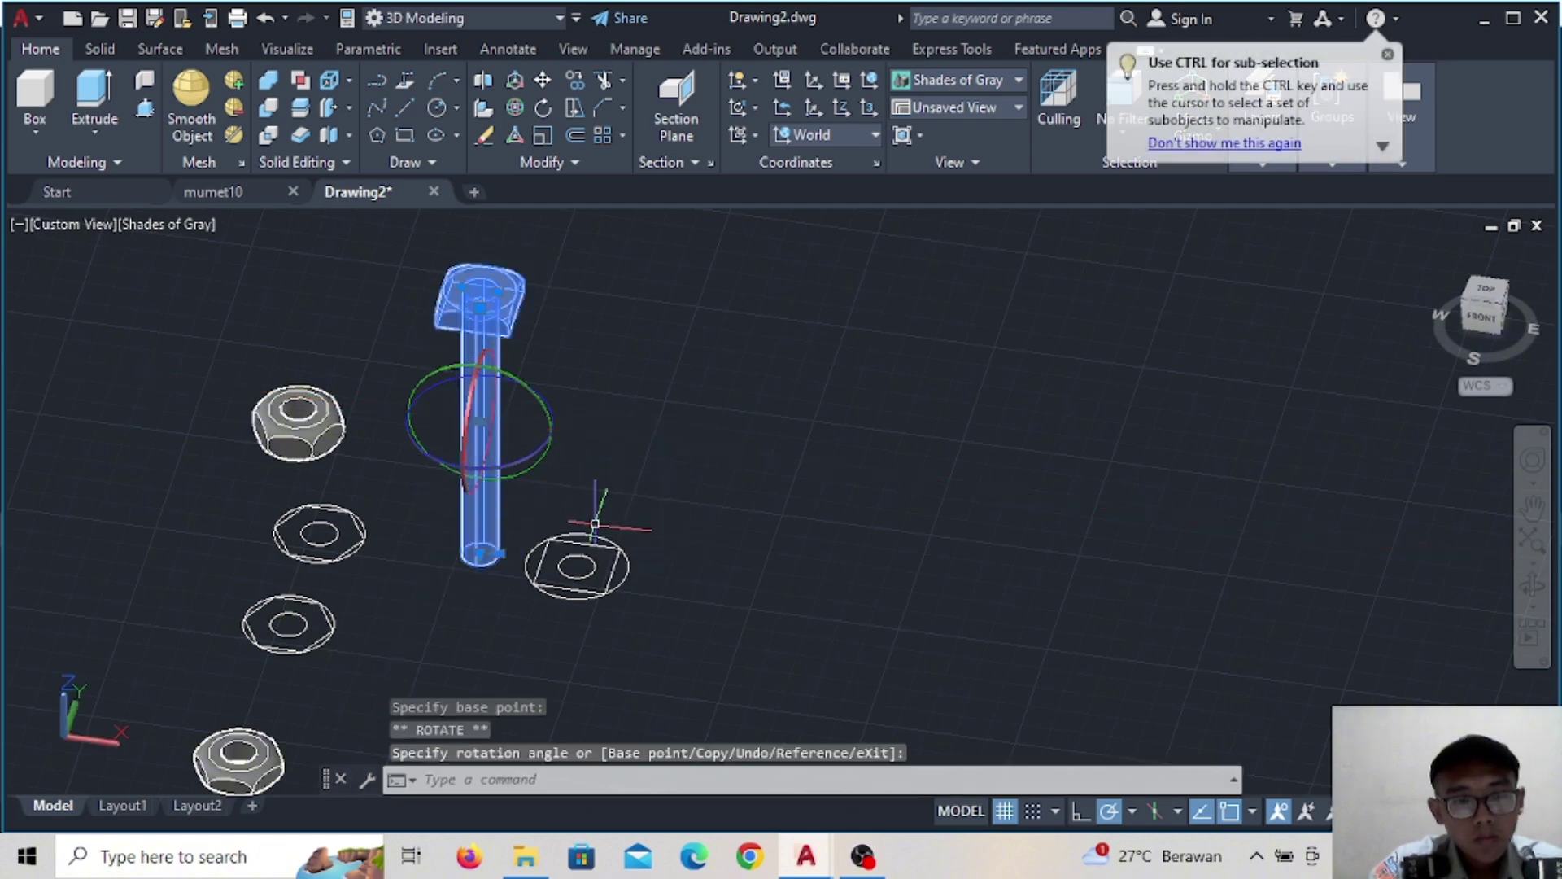
{"action": "key", "text": "Escape"}
{"action": "left_click", "coordinate": [1467, 330]}
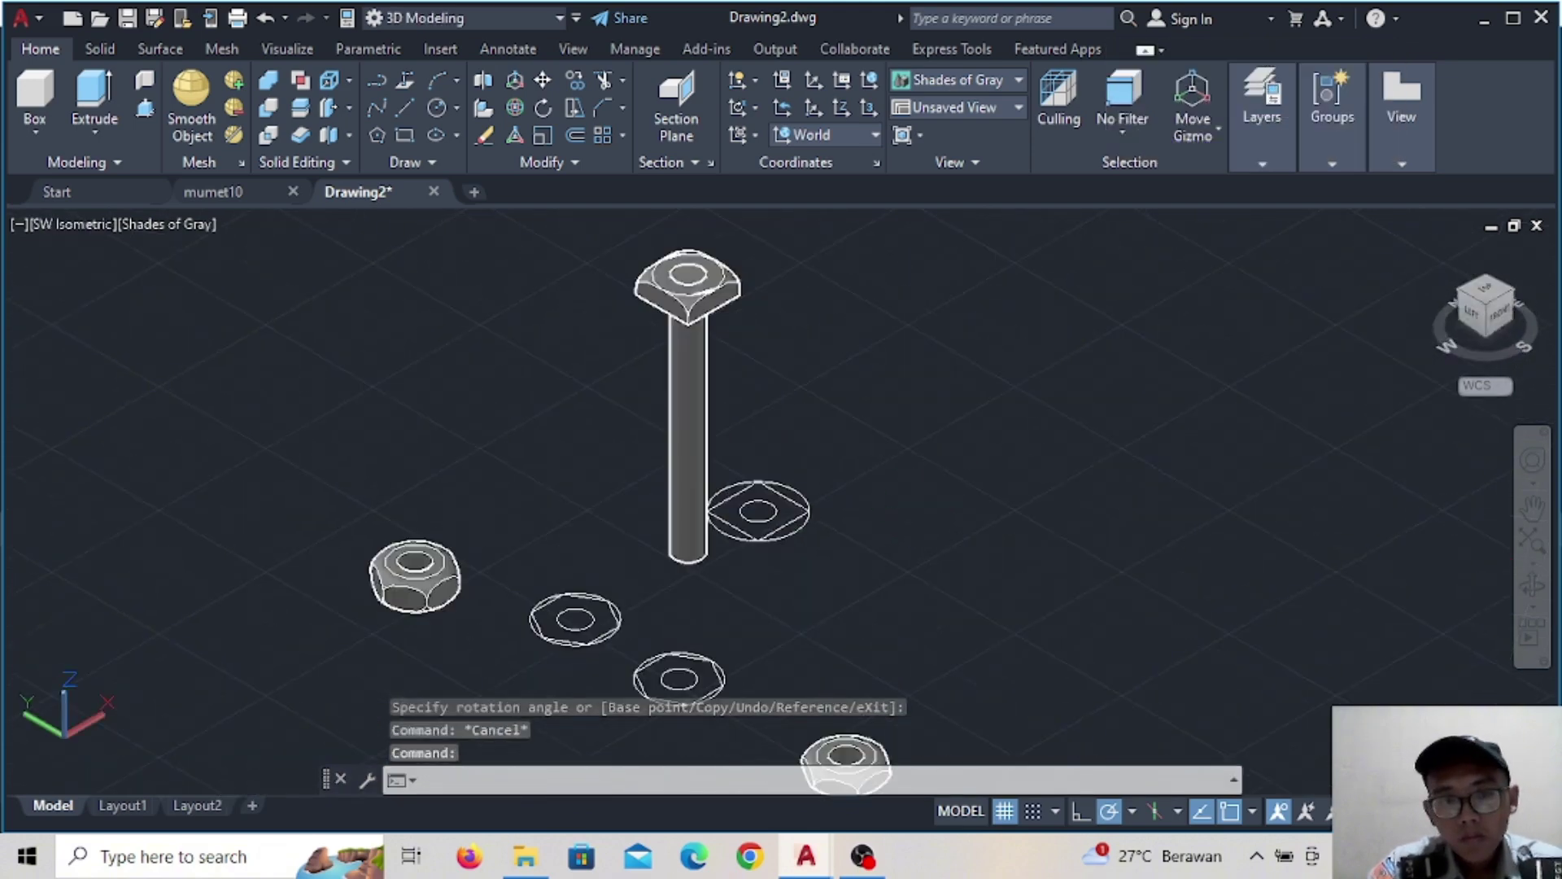
{"action": "left_click", "coordinate": [1476, 285]}
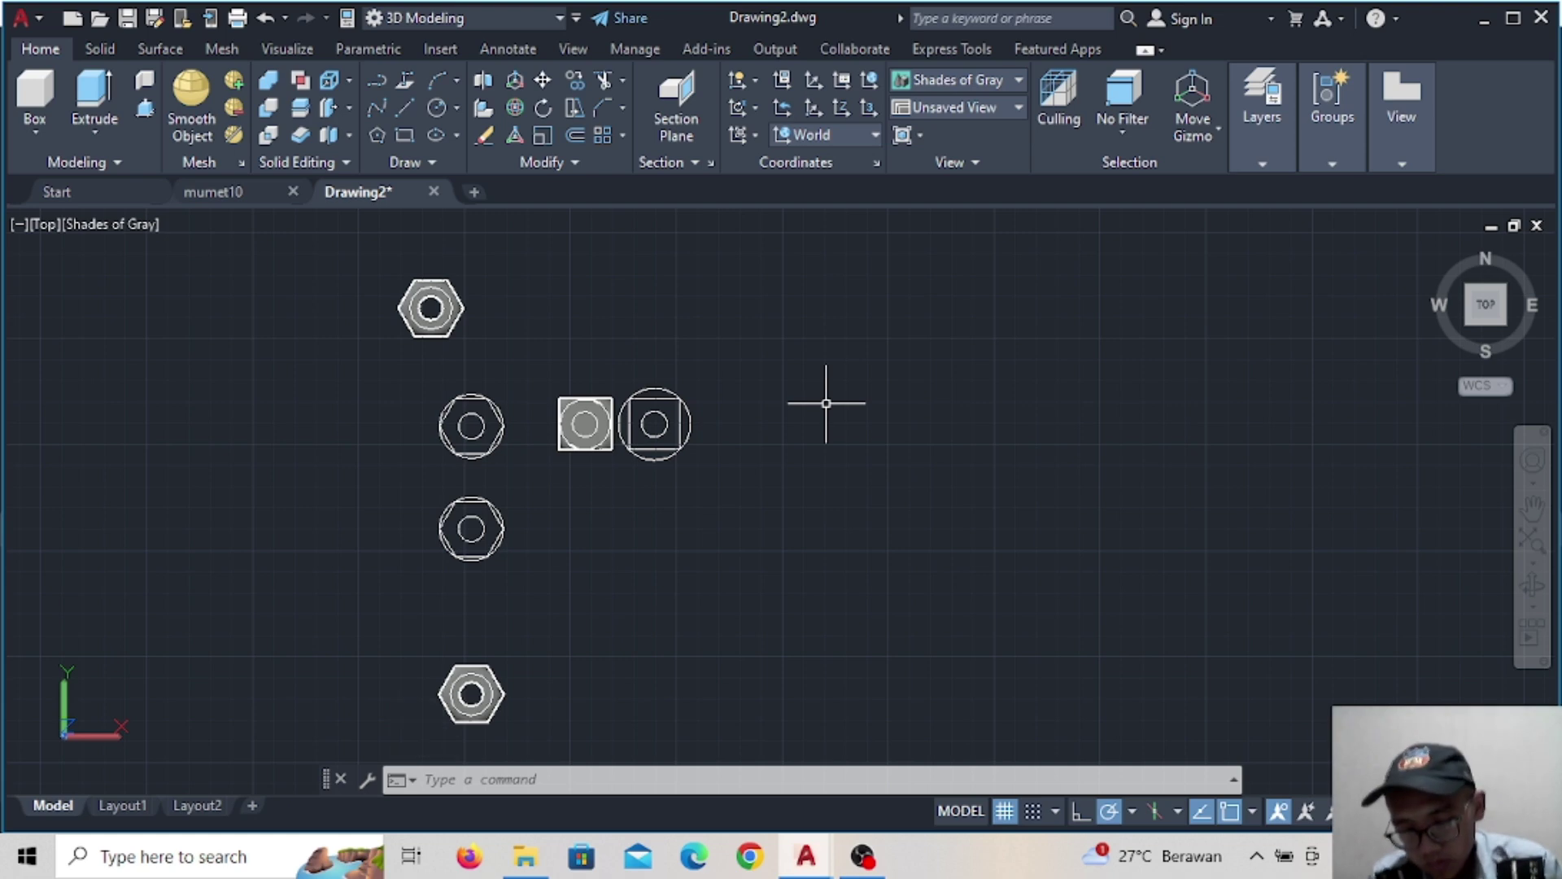
Start a line profile right of the parts with segments of 12, 26 and 16 units
{"action": "scroll", "coordinate": [707, 411], "scroll_direction": "up", "scroll_amount": 5}
{"action": "type", "text": "l"}
{"action": "key", "text": "Return"}
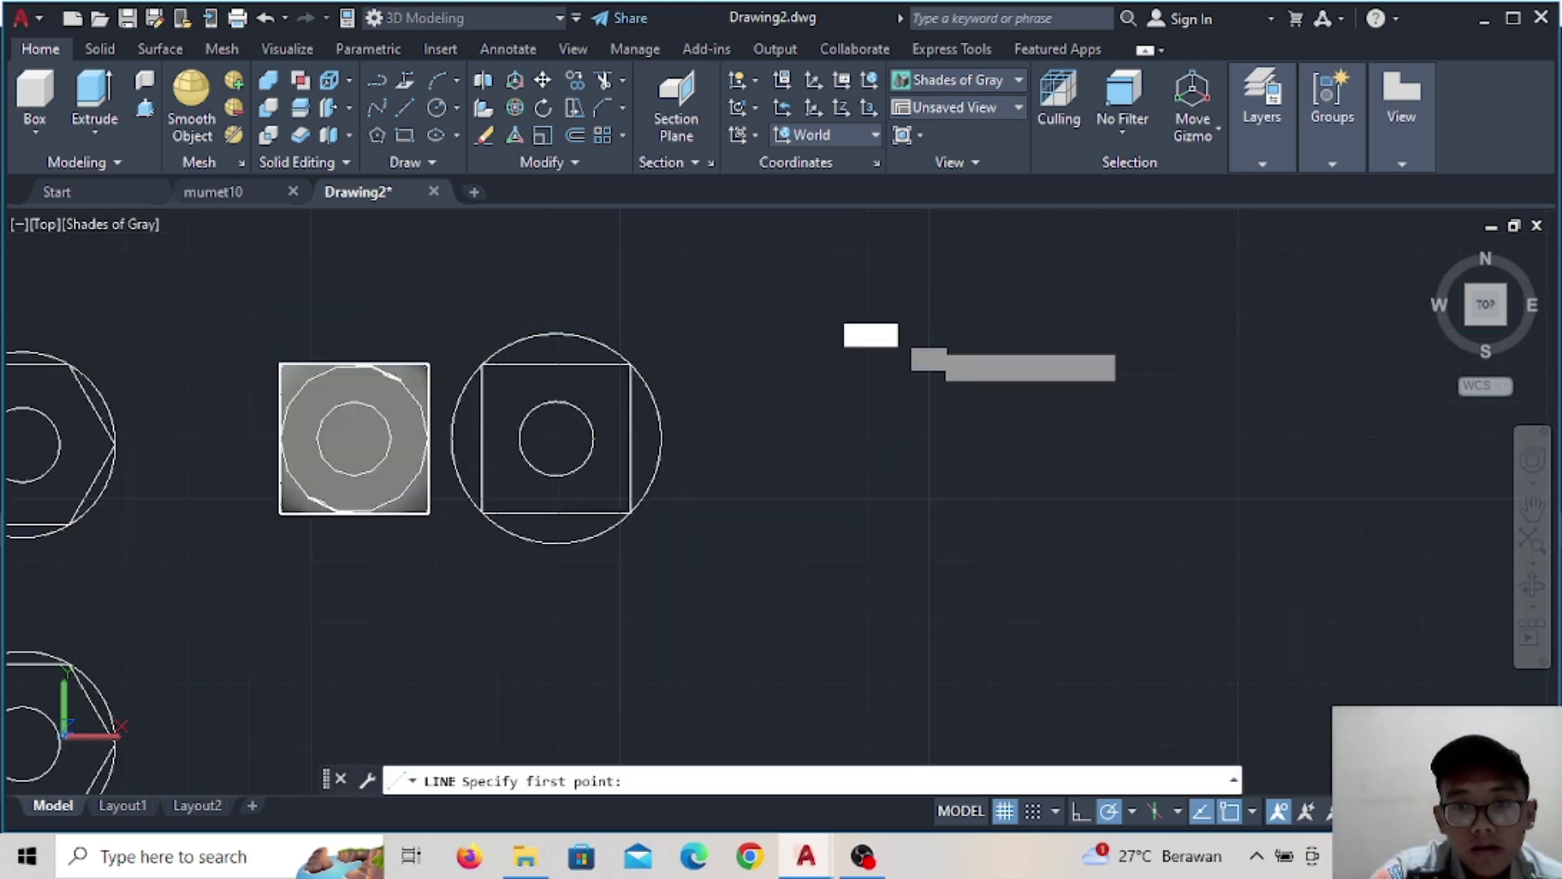
{"action": "left_click", "coordinate": [927, 334]}
{"action": "type", "text": "12"}
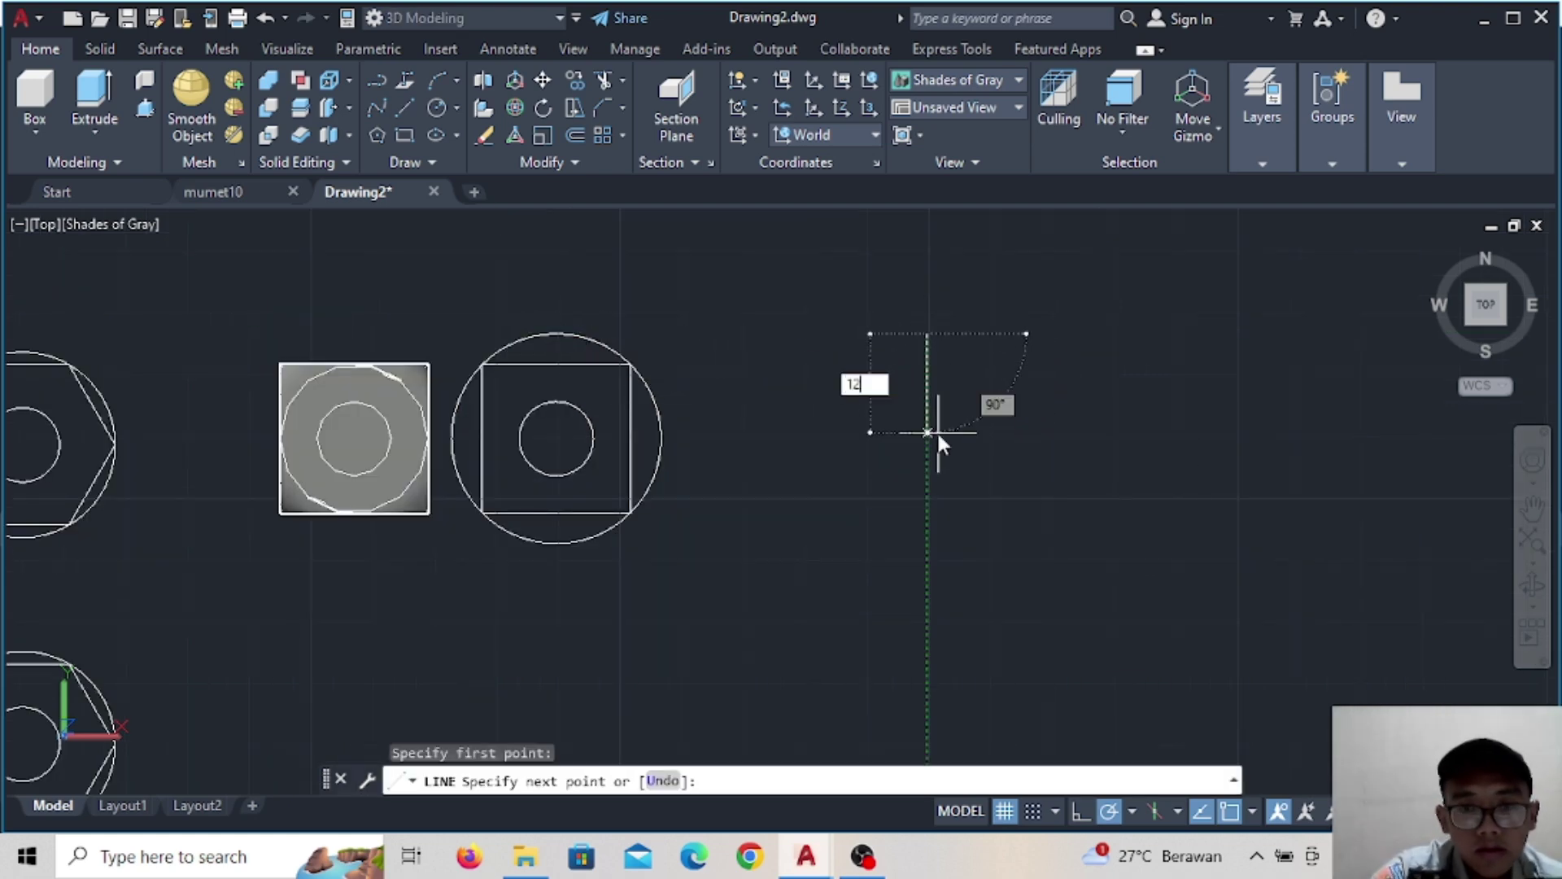
{"action": "key", "text": "Return"}
{"action": "type", "text": "26"}
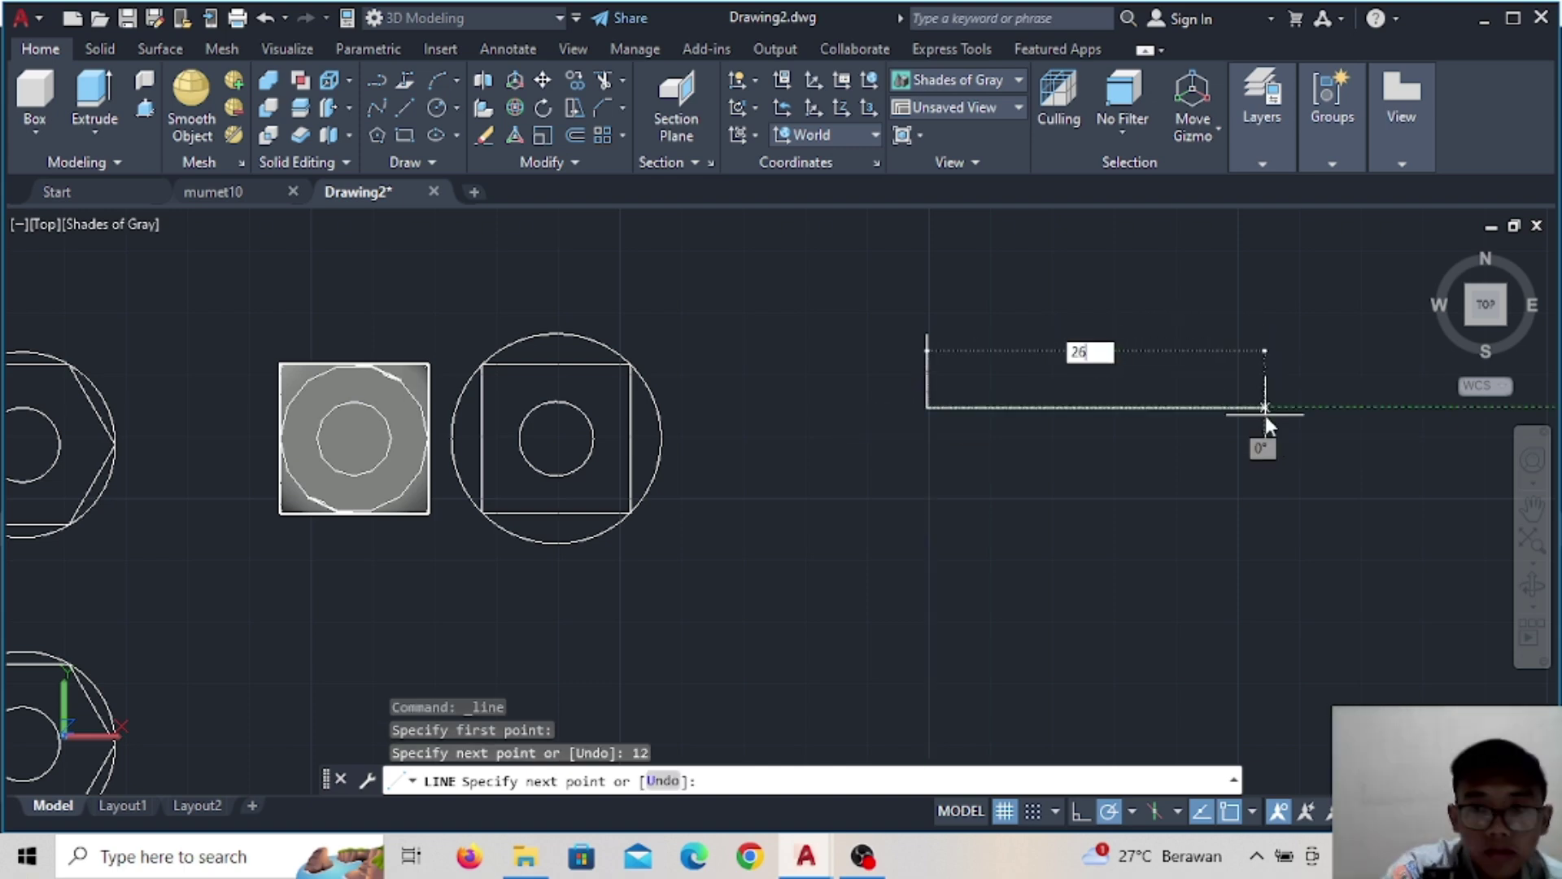
{"action": "key", "text": "Return"}
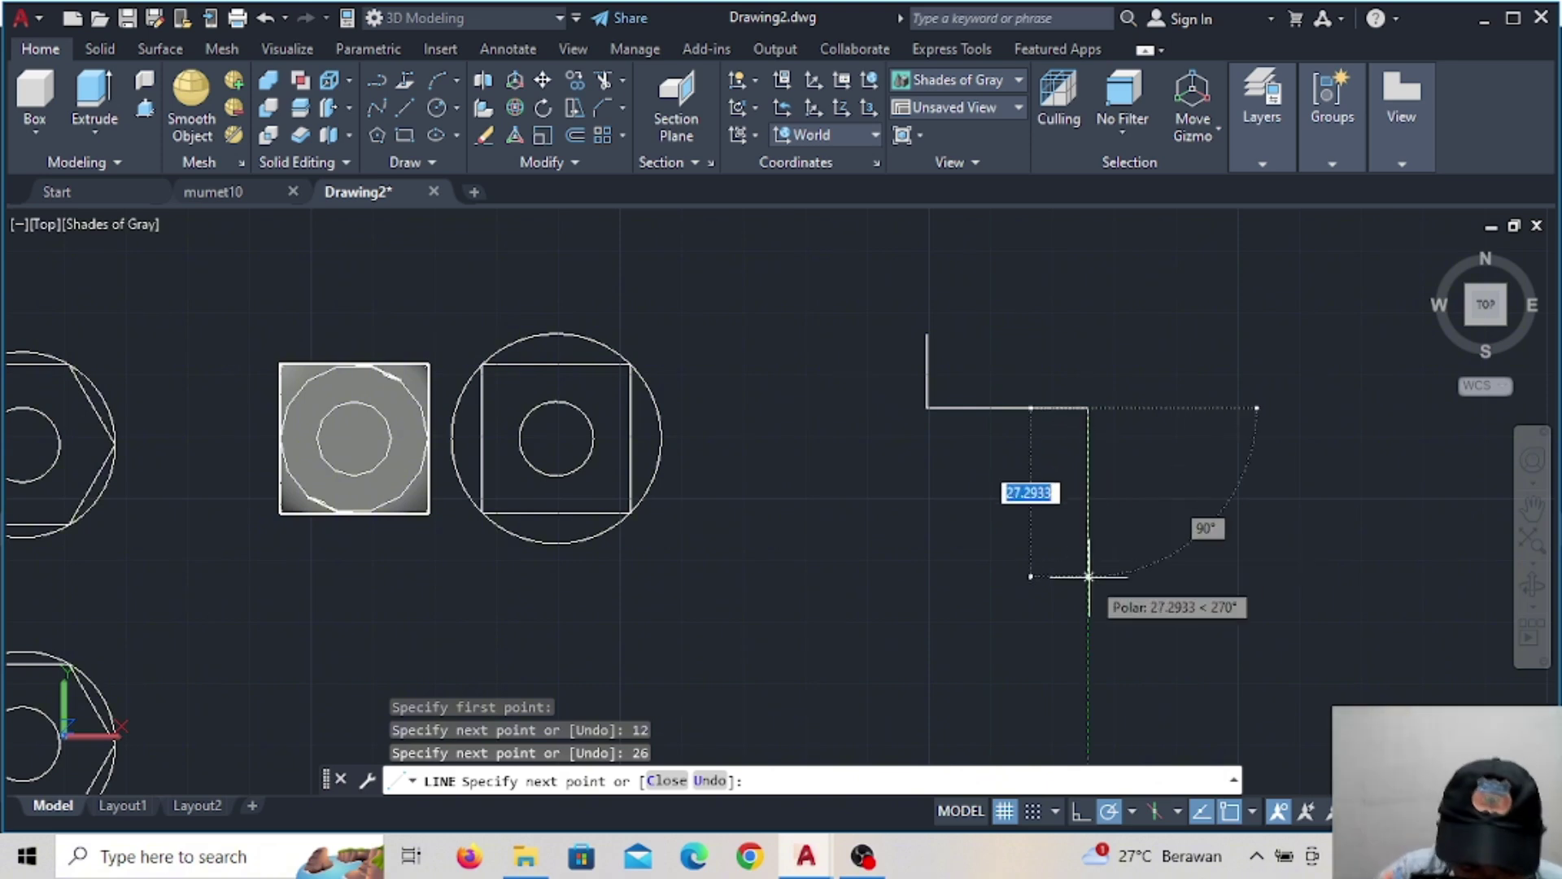
{"action": "key", "text": "Return"}
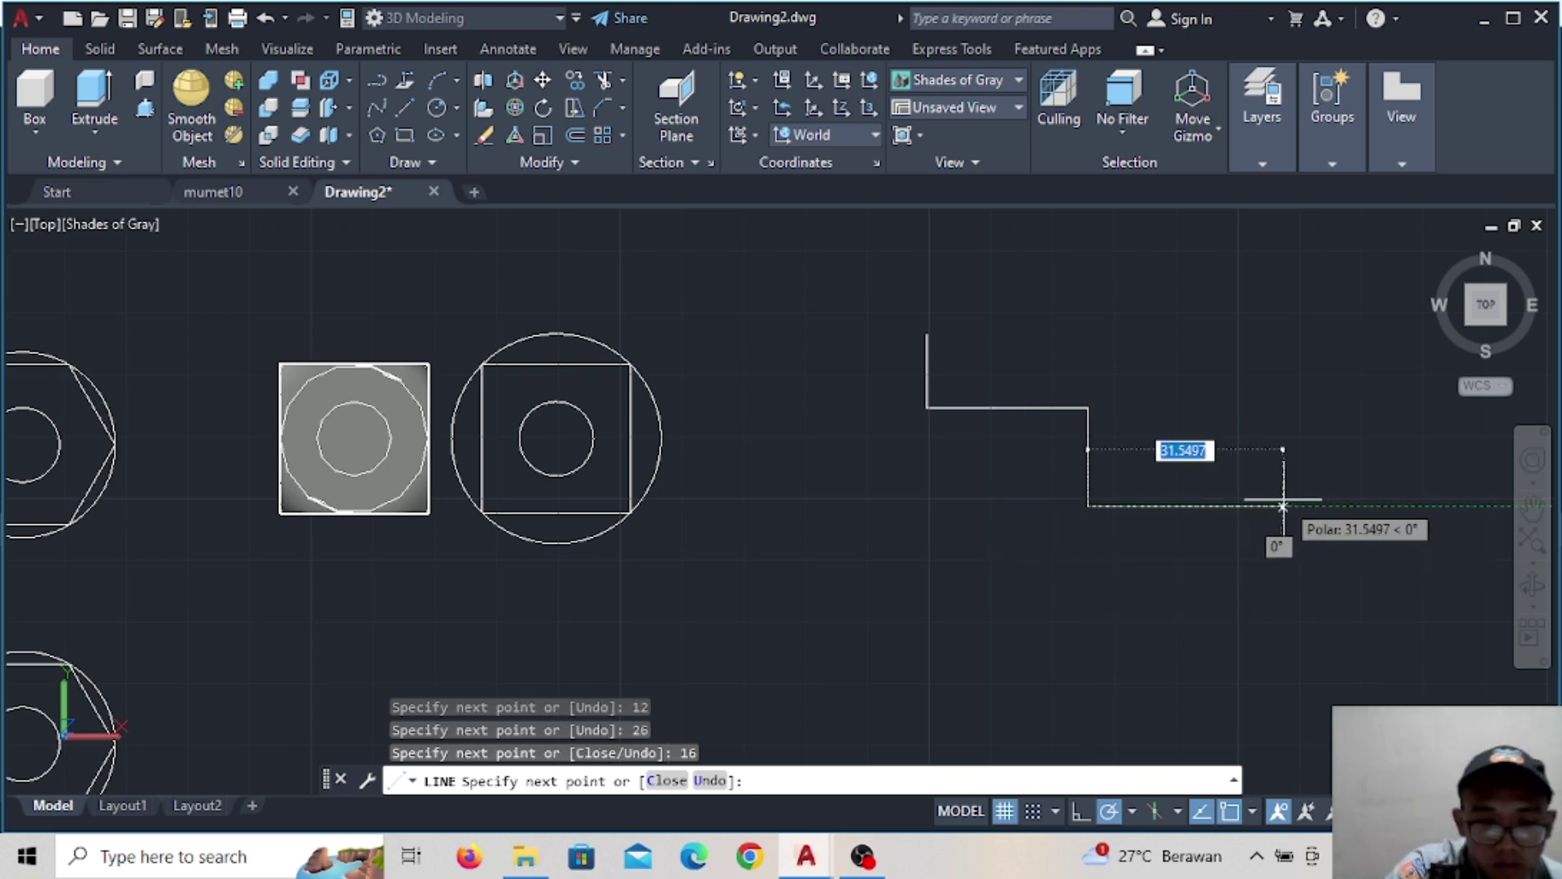
{"action": "key", "text": "Escape"}
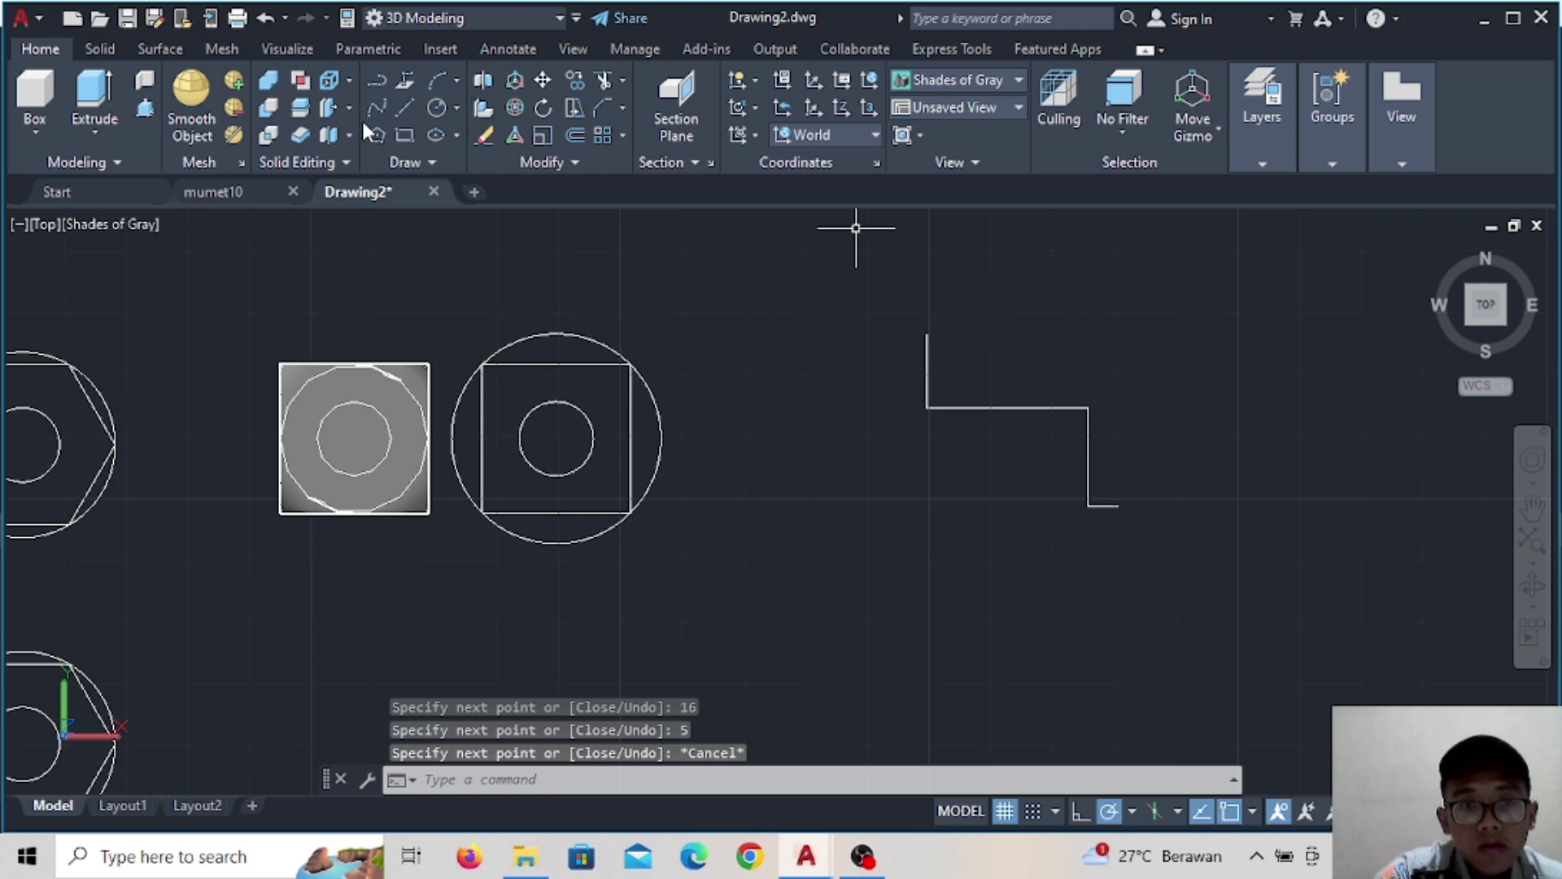
Continue the profile with an 8-unit drop, a 28-unit horizontal and a tall vertical line
{"action": "left_click", "coordinate": [404, 107]}
{"action": "left_click", "coordinate": [1088, 505]}
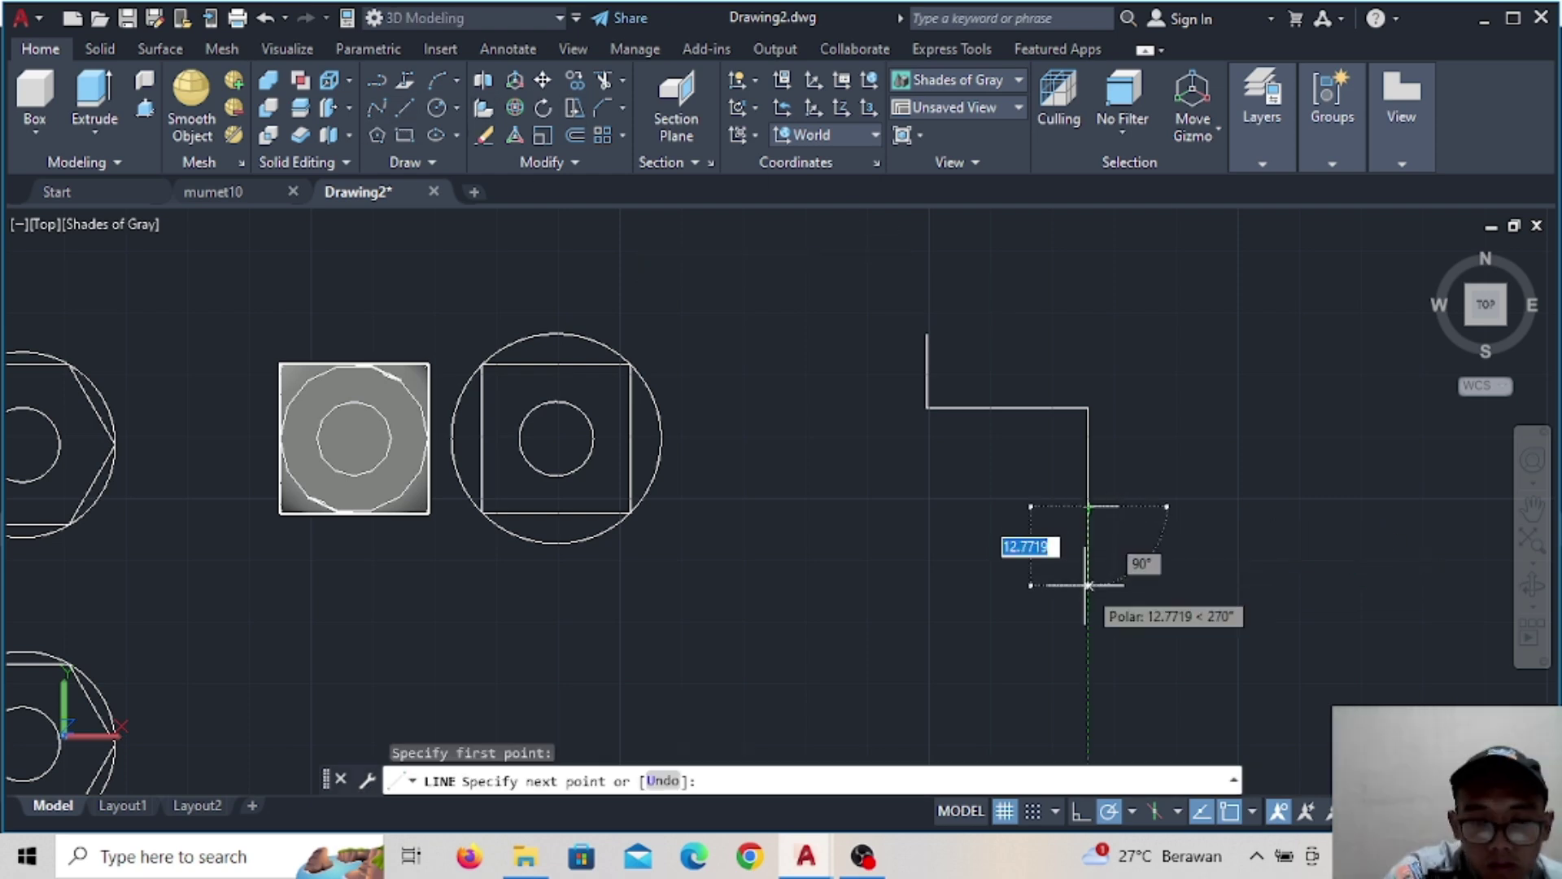
{"action": "key", "text": "Return"}
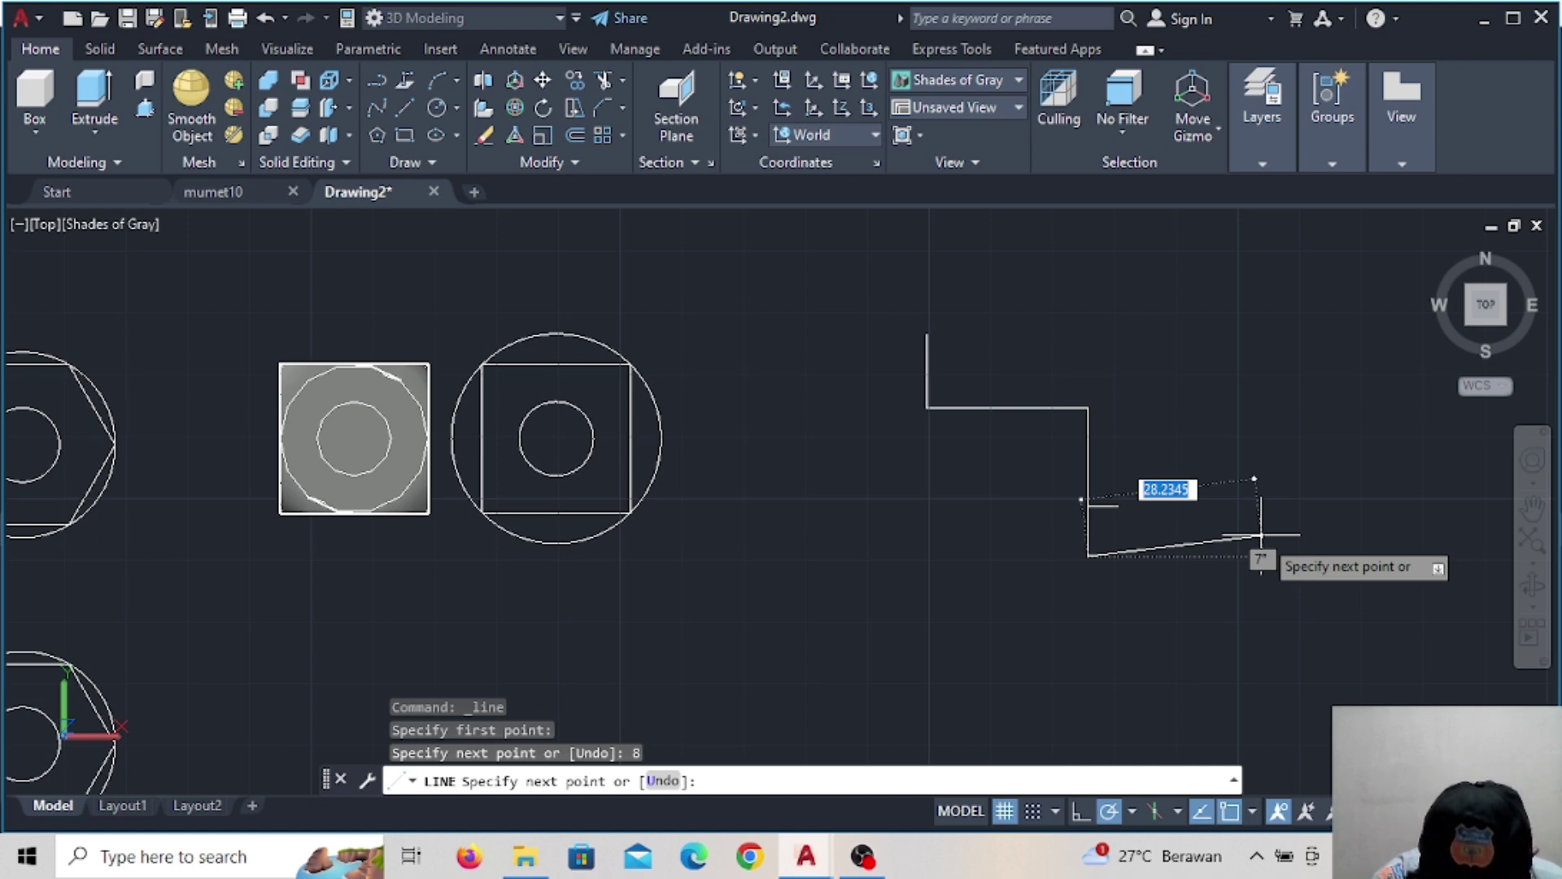
{"action": "key", "text": "Escape"}
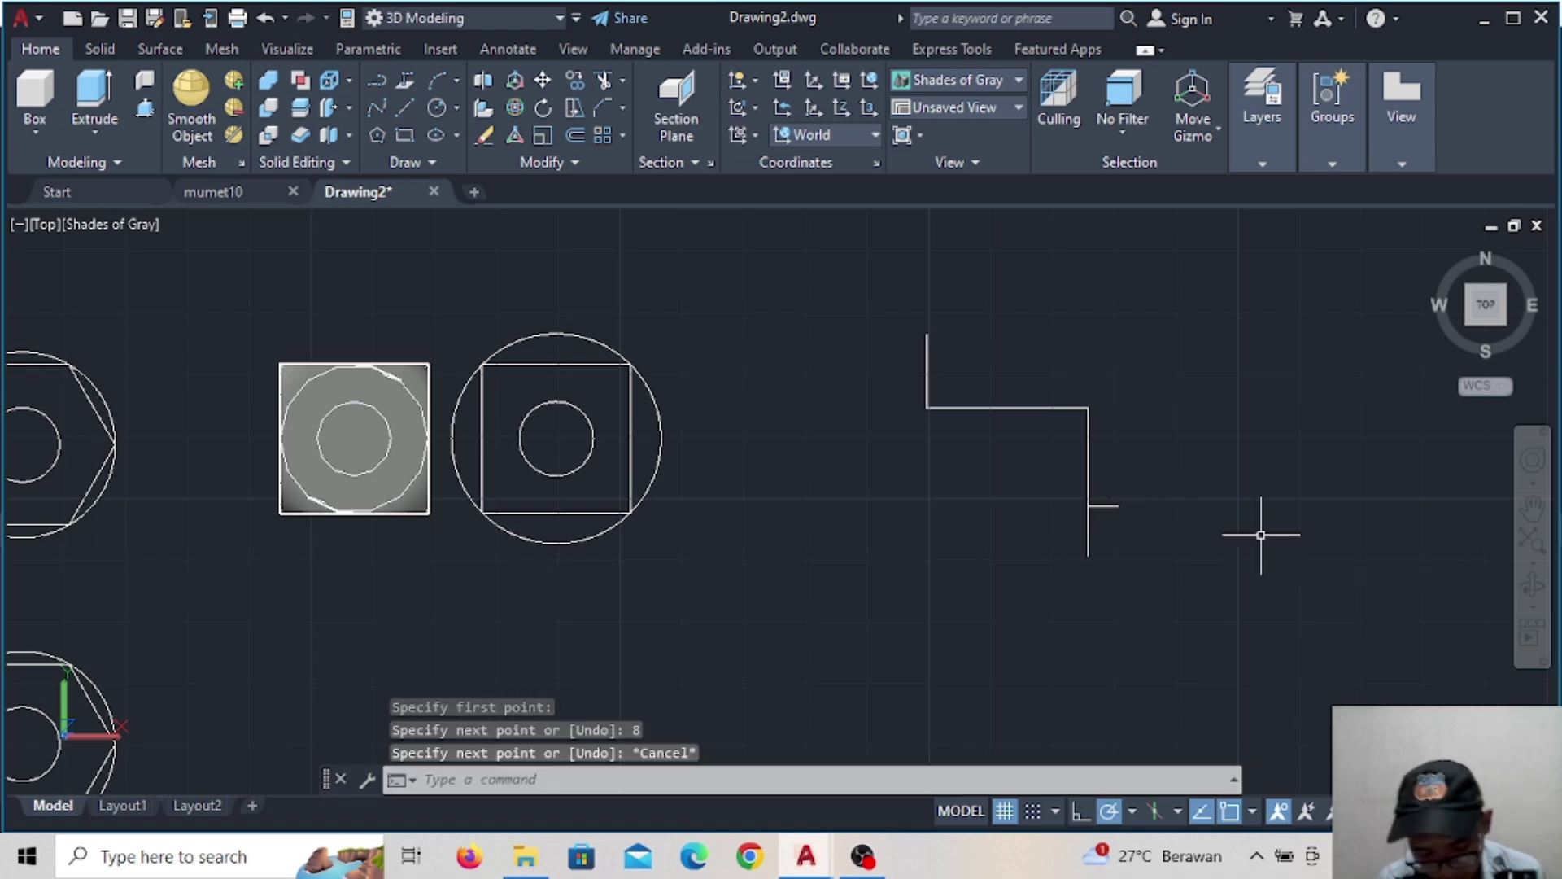
{"action": "key", "text": "Return"}
{"action": "left_click", "coordinate": [1089, 556]}
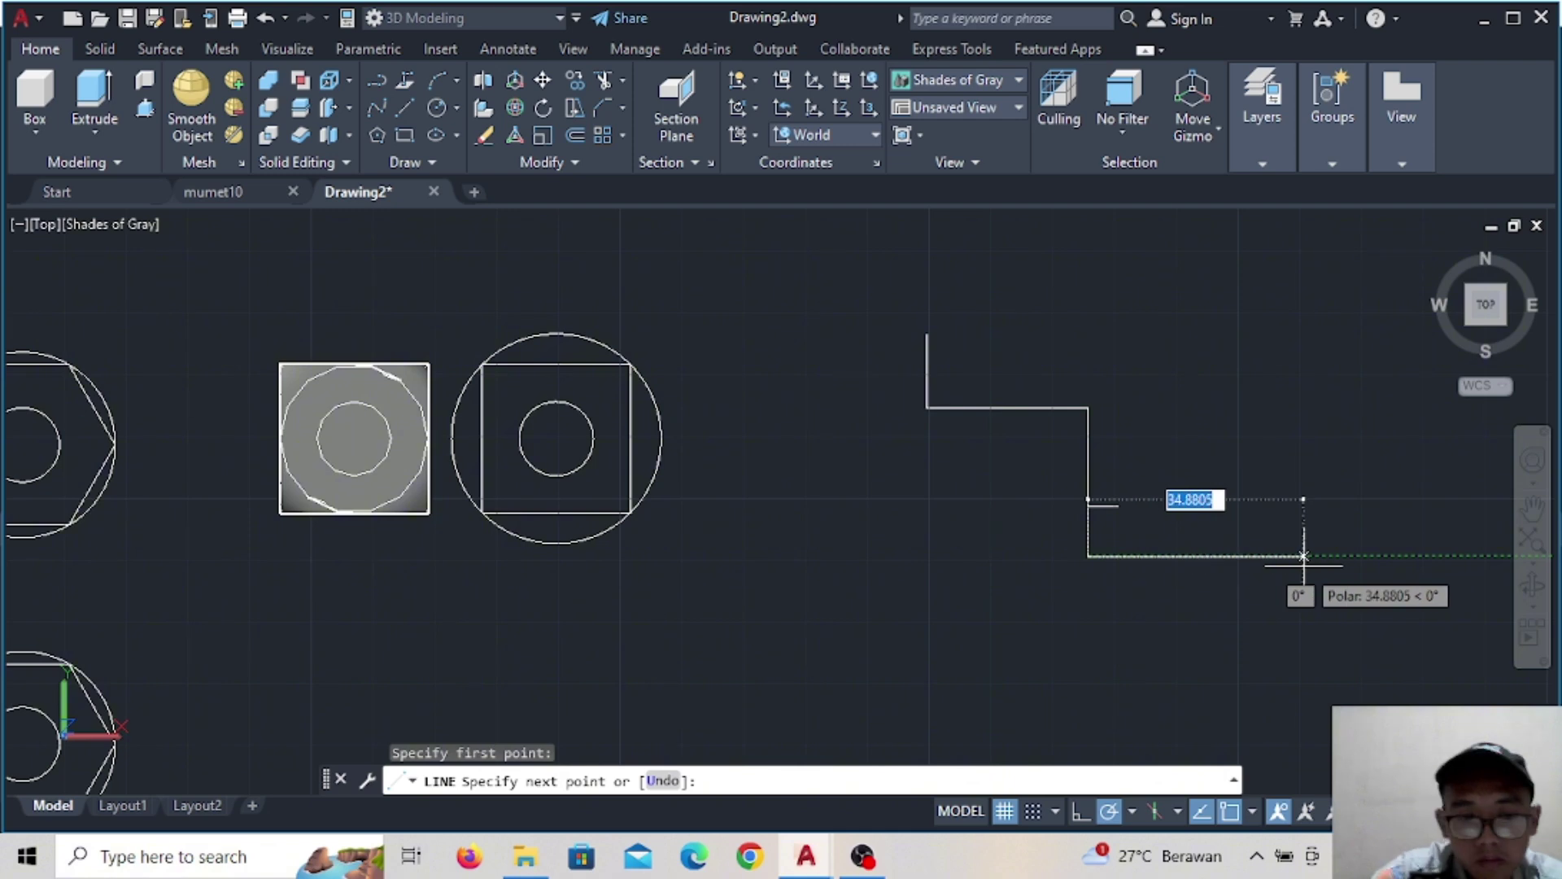
{"action": "type", "text": "28"}
{"action": "key", "text": "Return"}
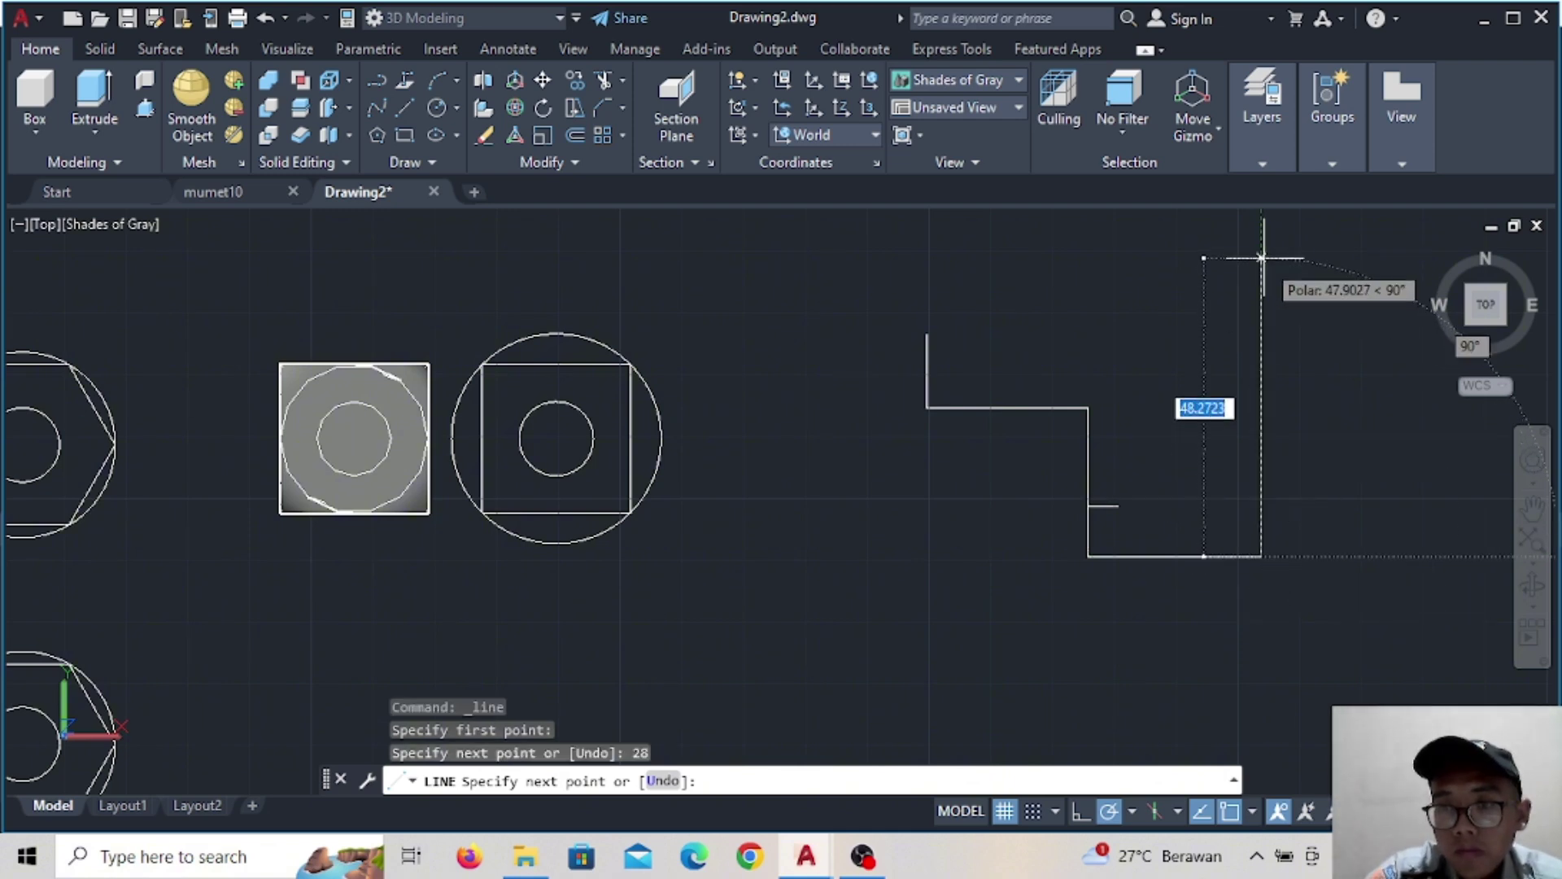
{"action": "left_click", "coordinate": [1261, 246]}
{"action": "key", "text": "Escape"}
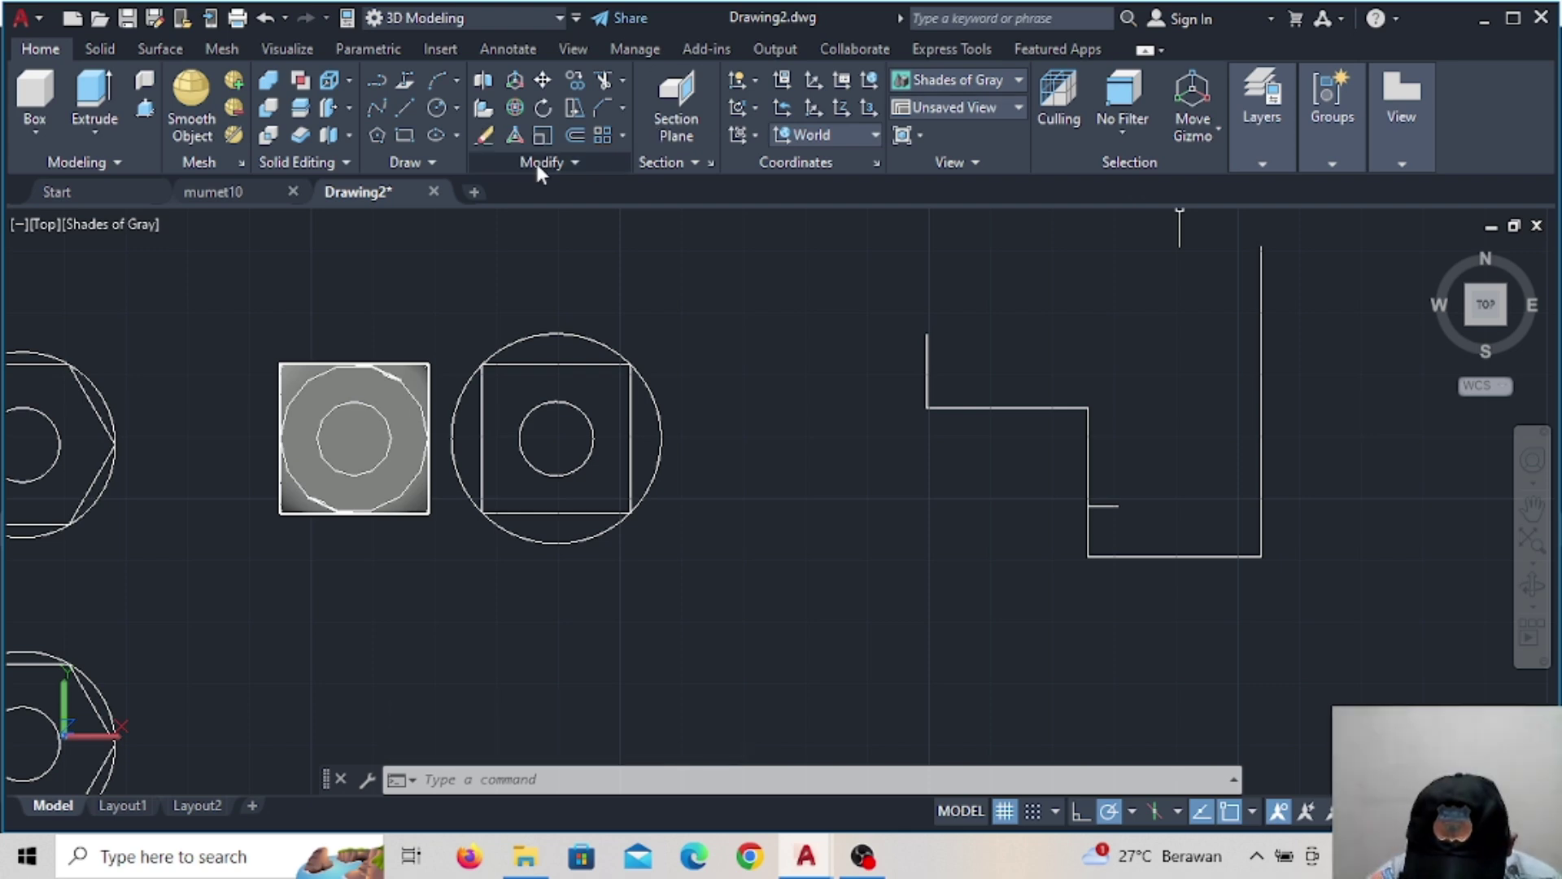
Draw a radius-24 circle centred on the profile's bottom-right corner
{"action": "left_click", "coordinate": [437, 107]}
{"action": "middle_click_drag", "start_coordinate": [1099, 556], "coordinate": [611, 568]}
{"action": "left_click", "coordinate": [773, 568]}
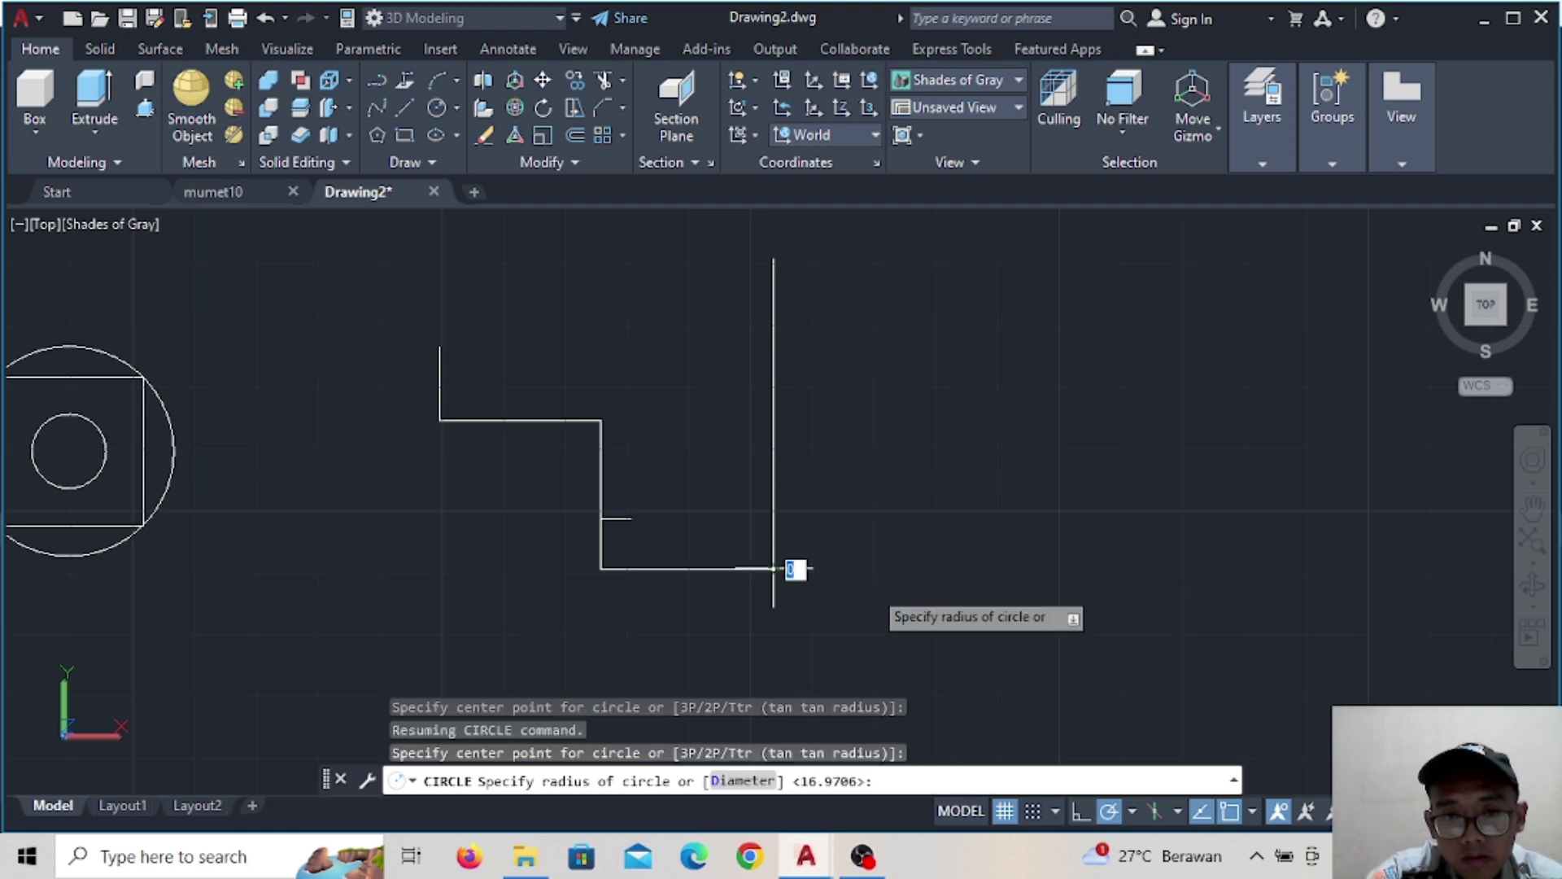
{"action": "type", "text": "24"}
{"action": "key", "text": "Return"}
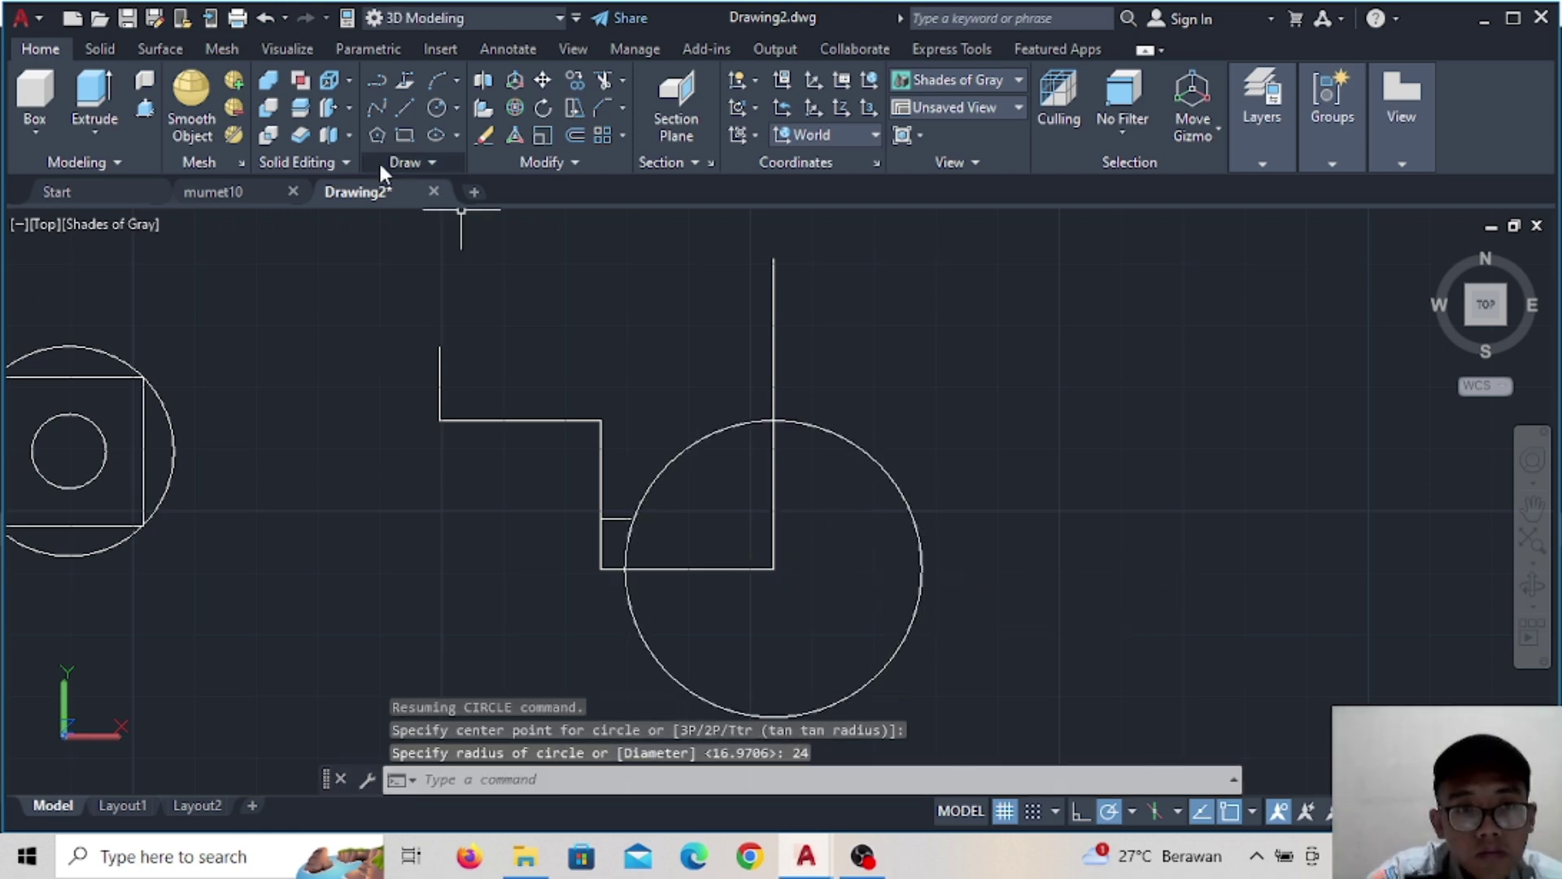
Add a concentric radius-48 circle, discarding a trial radius-28 one
{"action": "left_click", "coordinate": [437, 107]}
{"action": "left_click", "coordinate": [773, 567]}
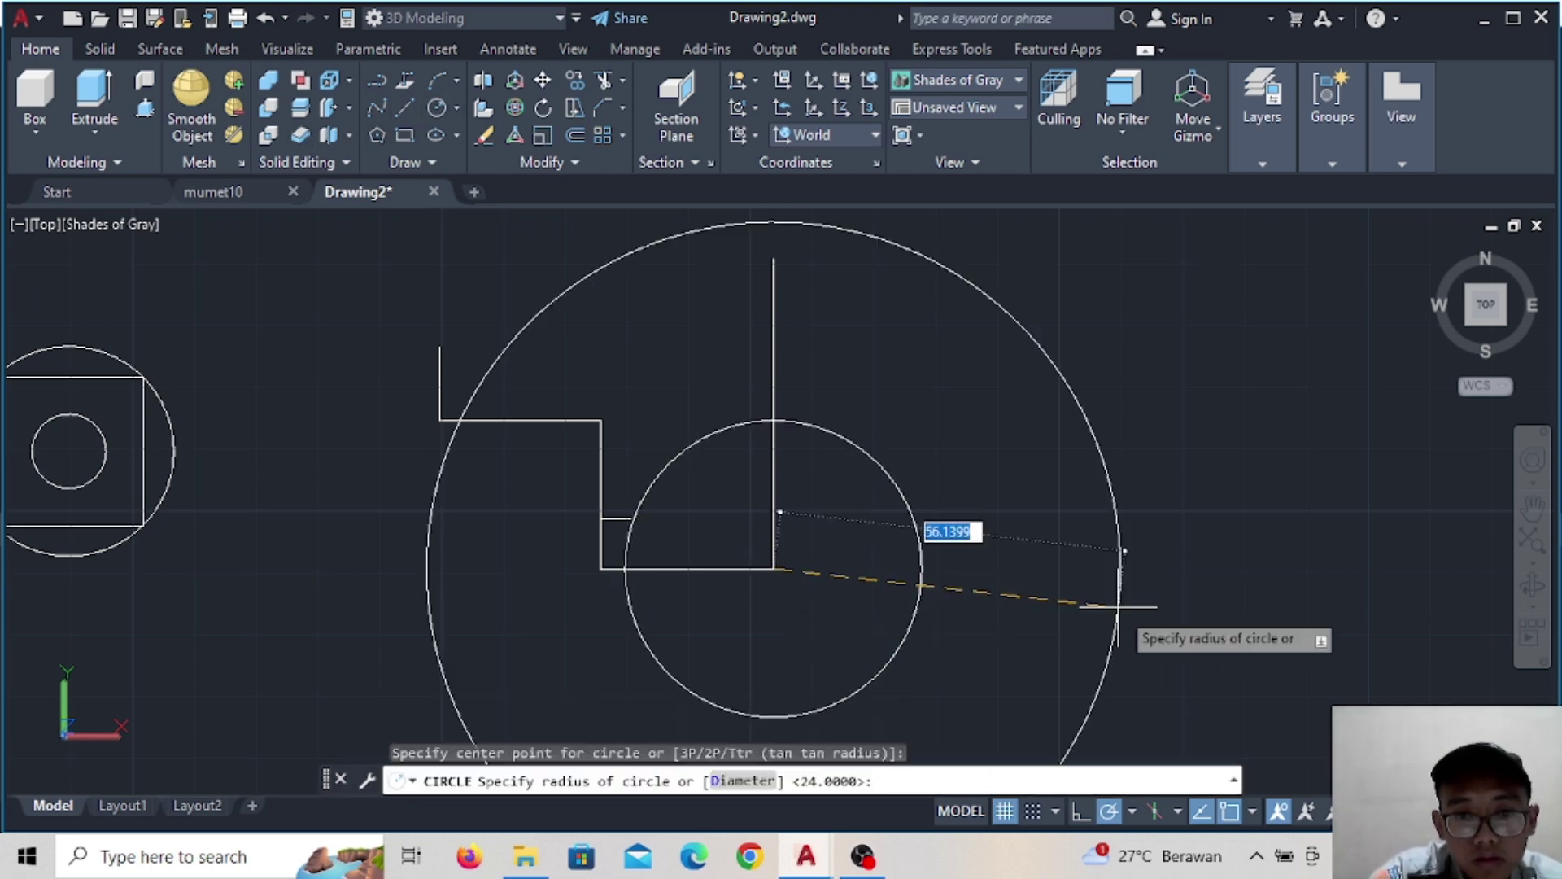
{"action": "type", "text": "28"}
{"action": "key", "text": "Return"}
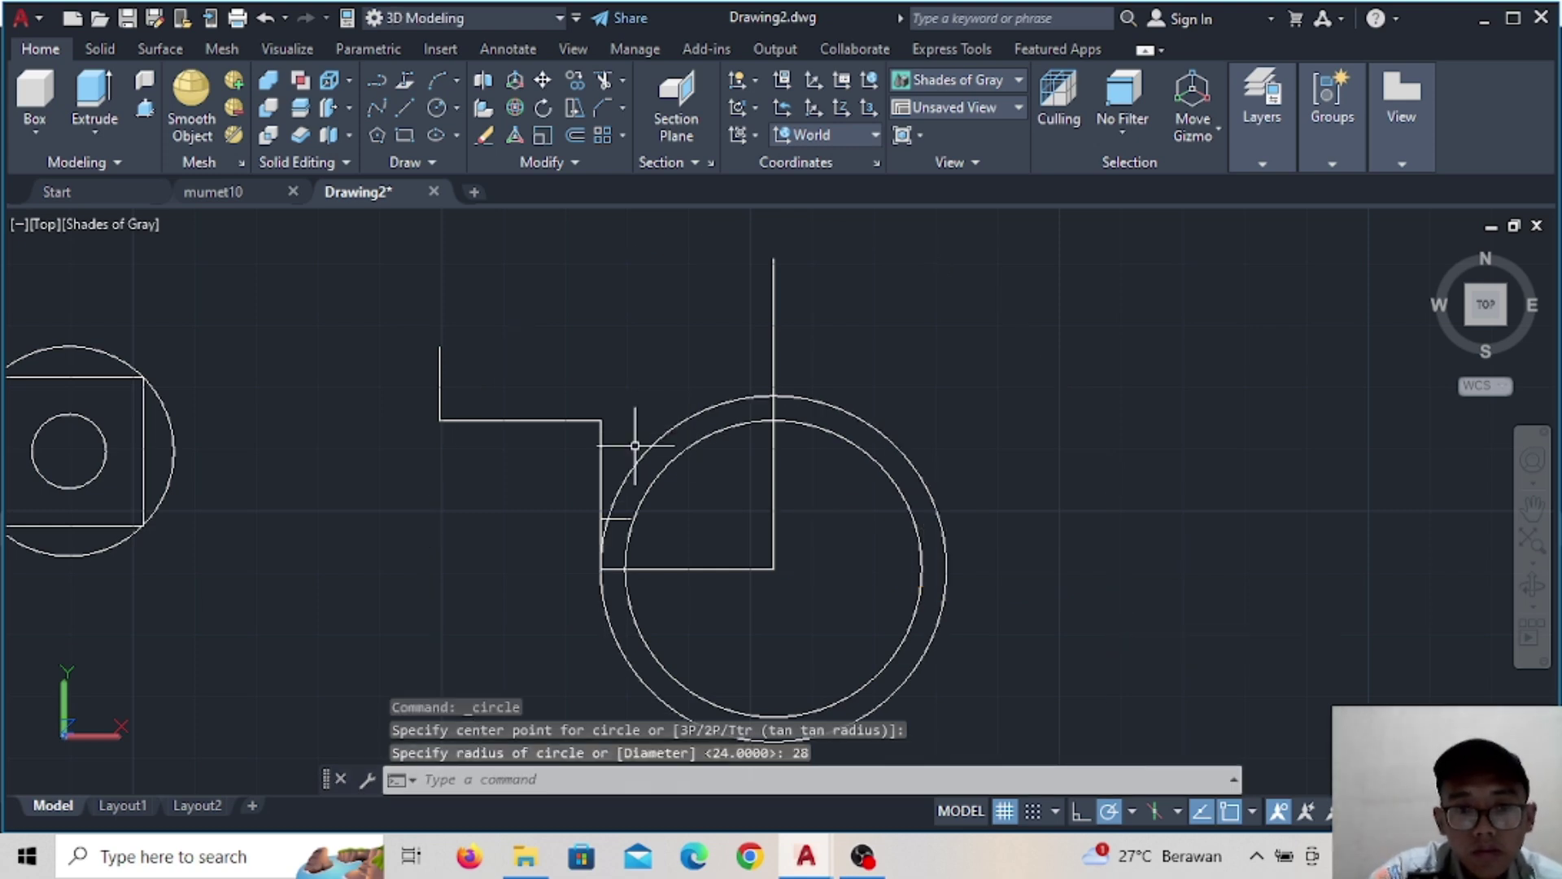
{"action": "left_click", "coordinate": [634, 445]}
{"action": "key", "text": "Delete"}
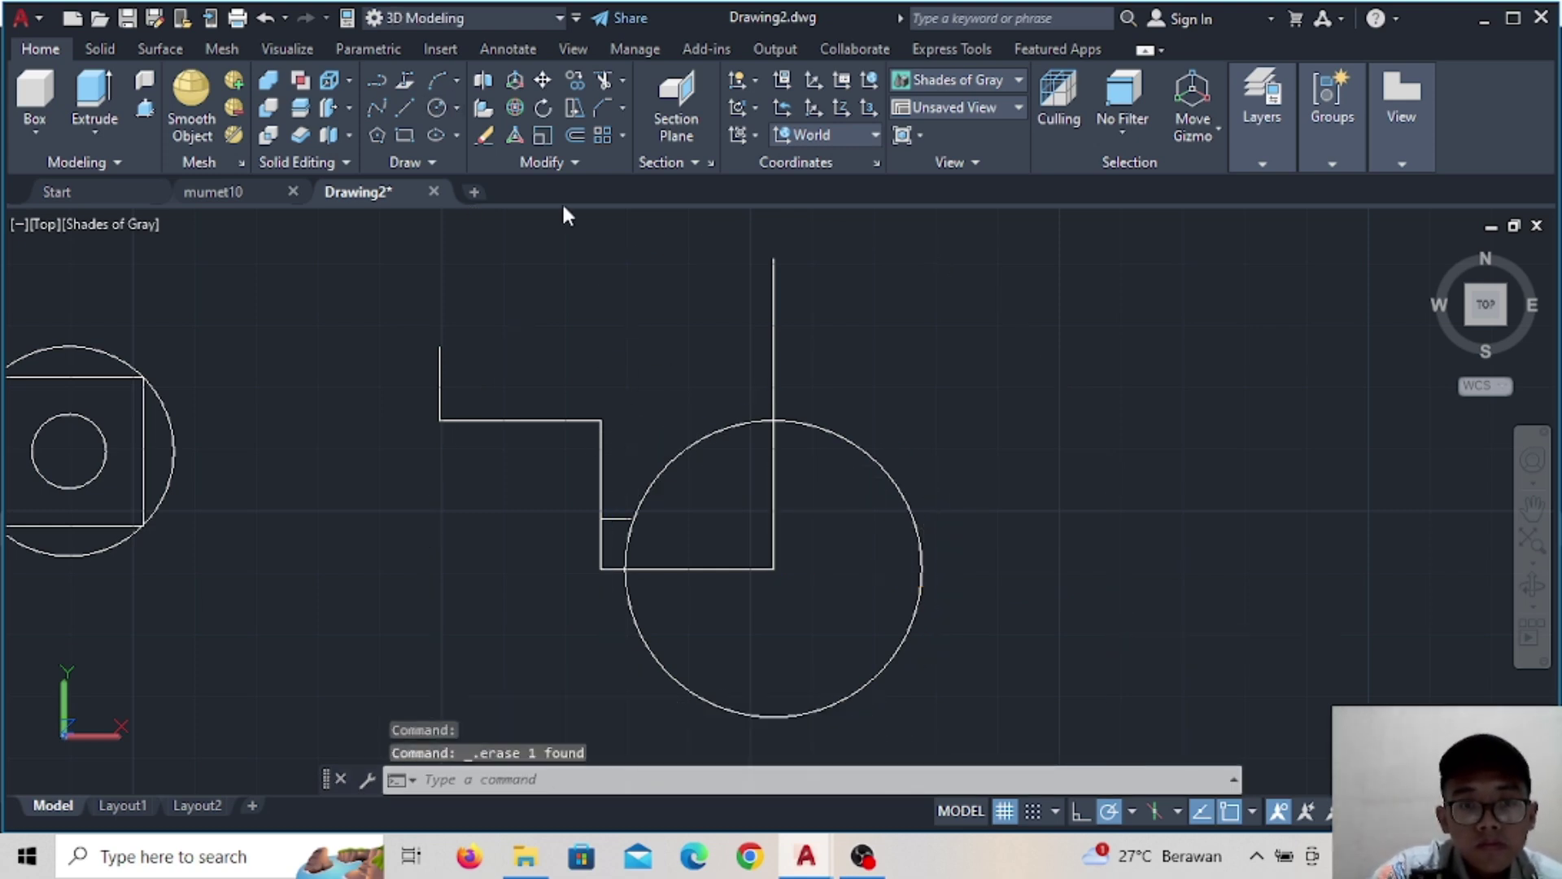
{"action": "left_click", "coordinate": [436, 107]}
{"action": "left_click", "coordinate": [773, 568]}
{"action": "type", "text": "48"}
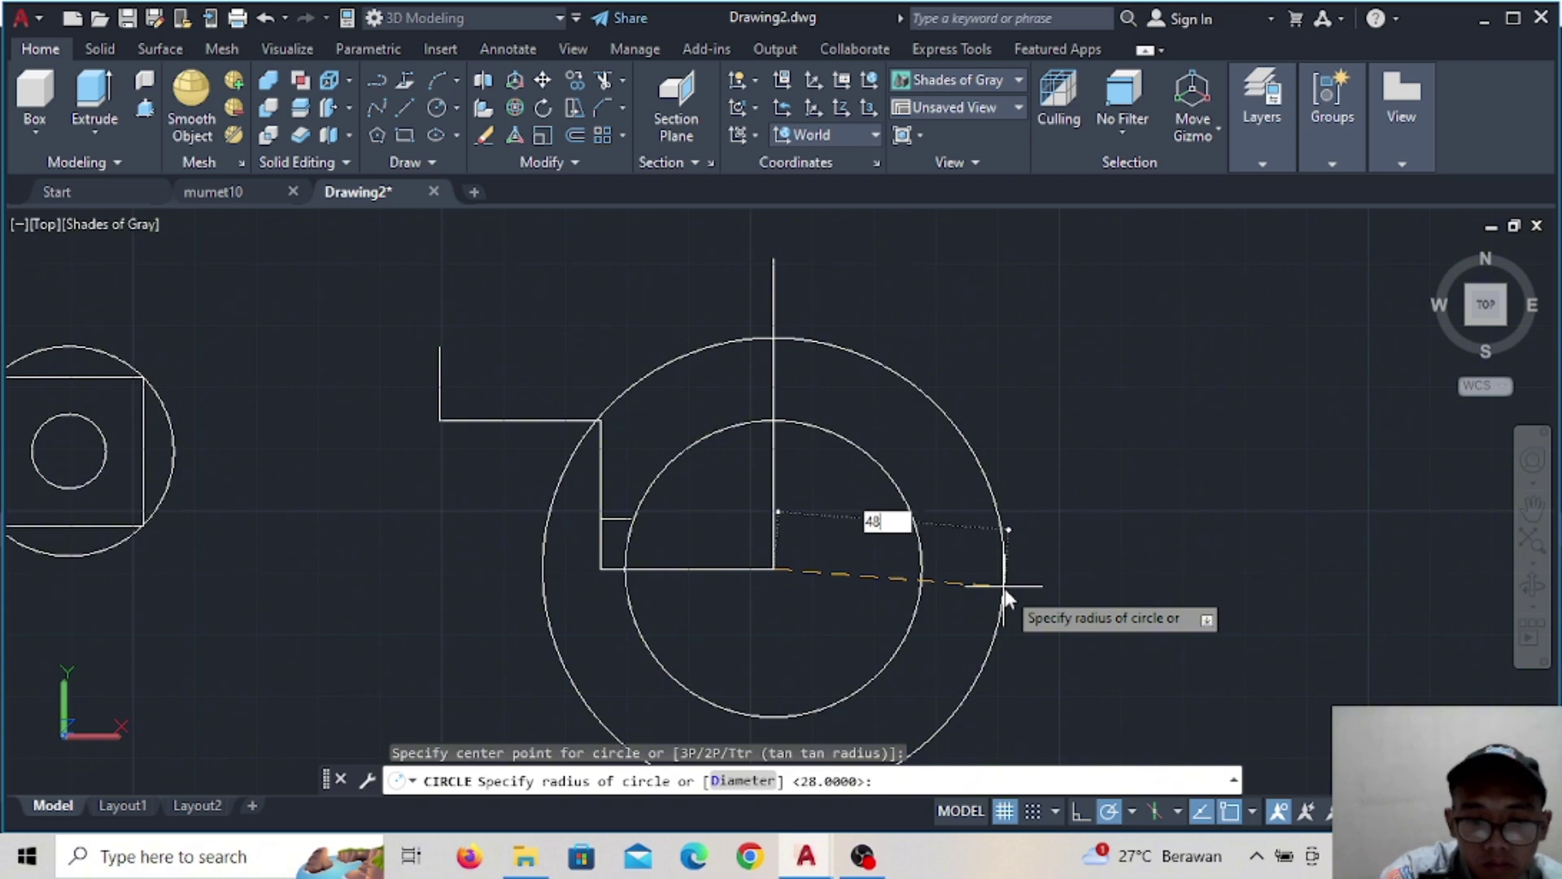
{"action": "key", "text": "Return"}
Draw a horizontal line from the top of the profile's left edge
{"action": "left_click", "coordinate": [406, 105]}
{"action": "left_click", "coordinate": [439, 346]}
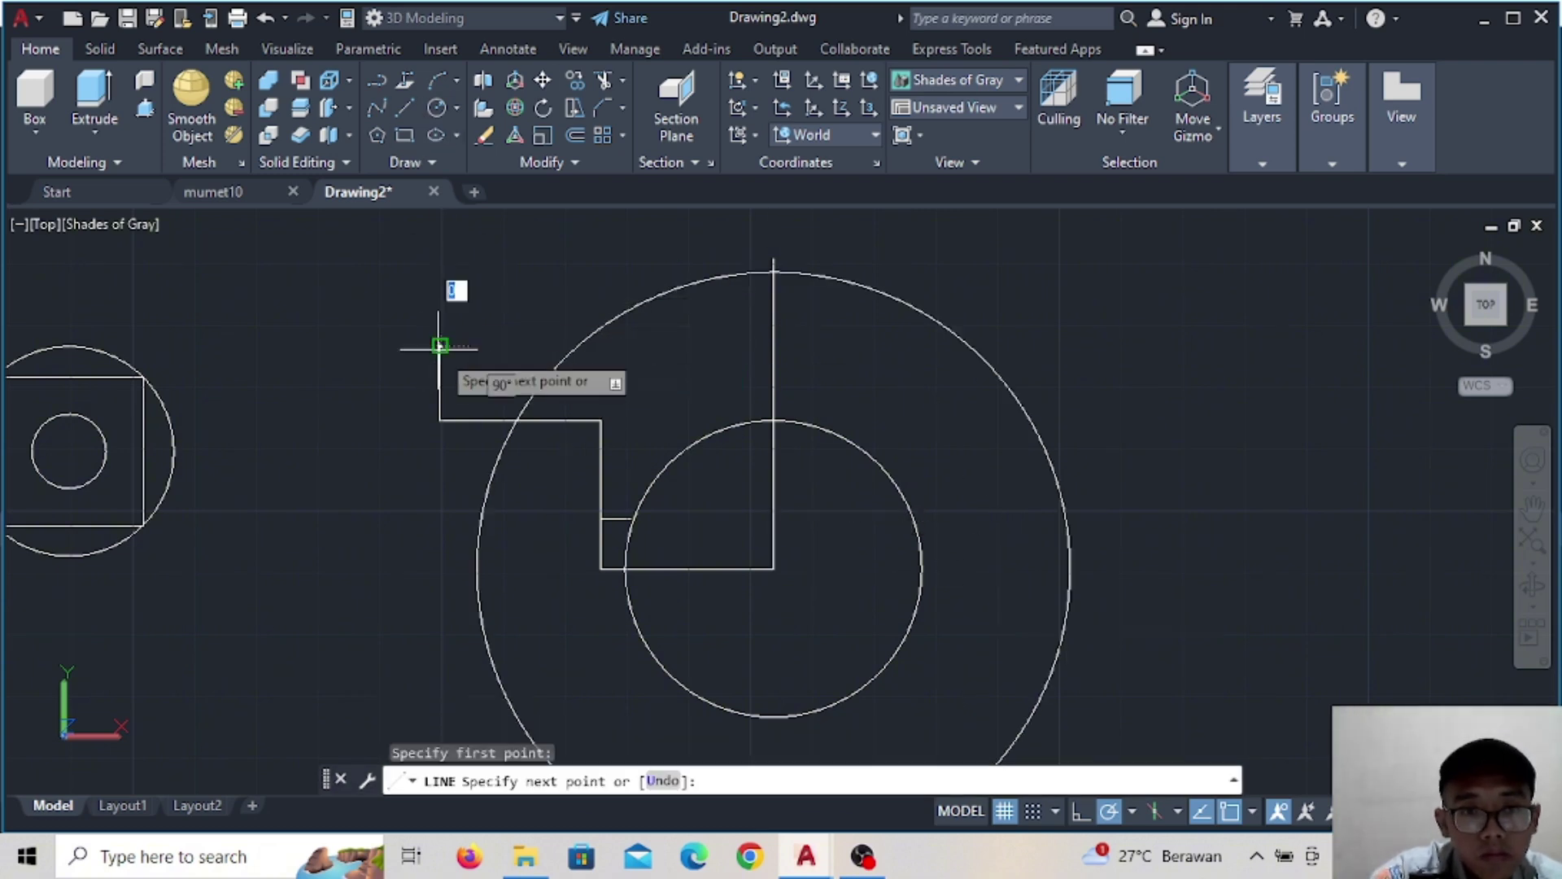
{"action": "left_click", "coordinate": [707, 346]}
{"action": "key", "text": "Escape"}
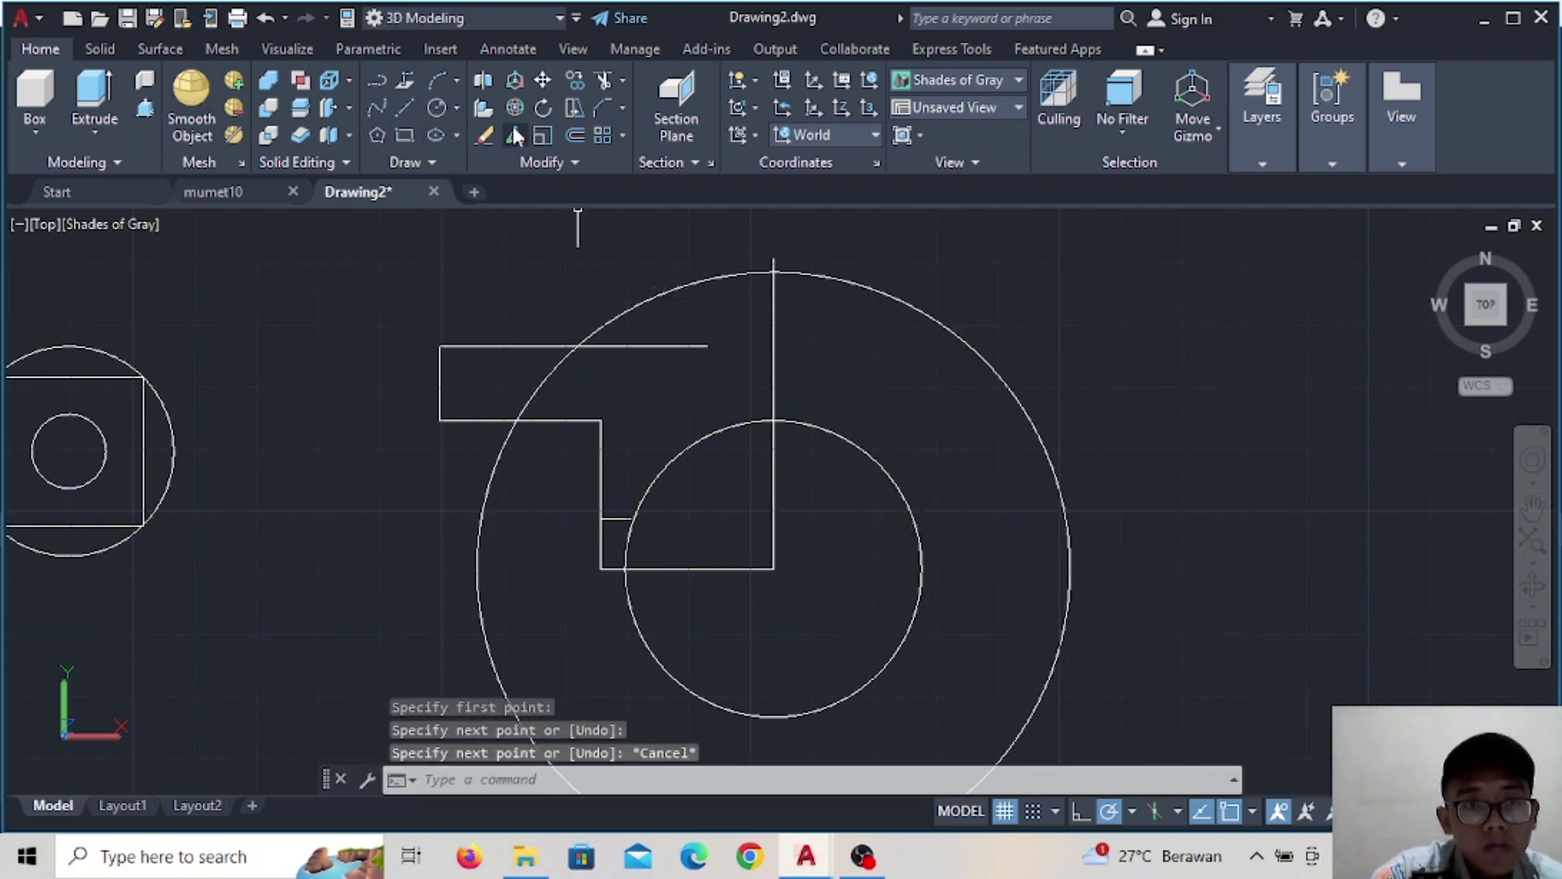
{"action": "key", "text": "ctrl+z"}
{"action": "scroll", "coordinate": [610, 540], "scroll_direction": "up", "scroll_amount": 2}
{"action": "scroll", "coordinate": [575, 471], "scroll_direction": "up", "scroll_amount": 2}
Lengthen the new horizontal line past the large arc
{"action": "scroll", "coordinate": [600, 447], "scroll_direction": "up", "scroll_amount": 2}
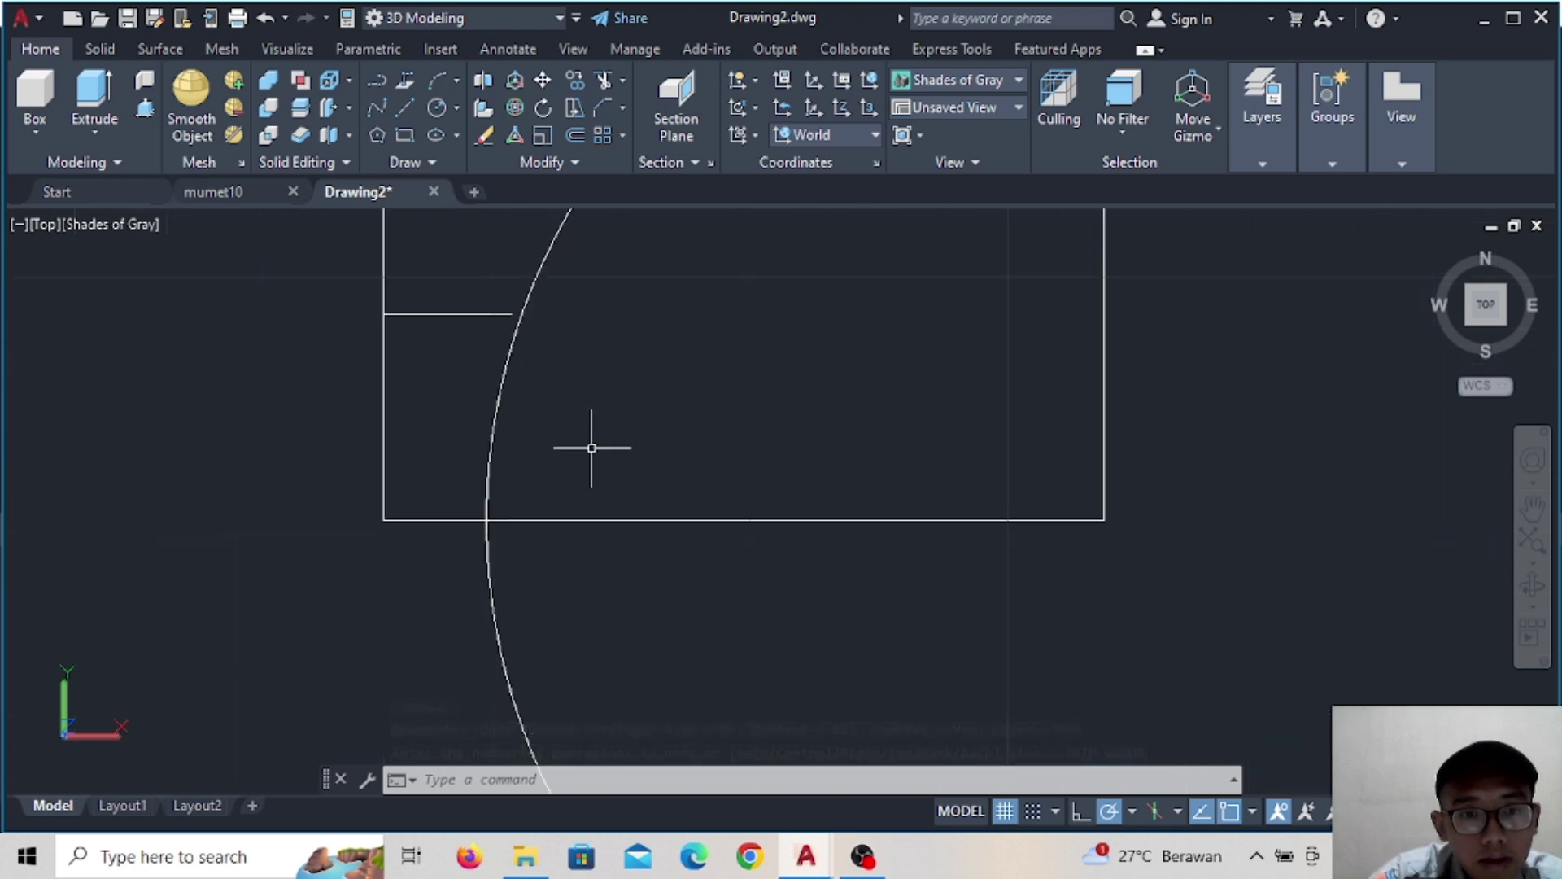
{"action": "scroll", "coordinate": [618, 521], "scroll_direction": "up", "scroll_amount": 2}
{"action": "left_click", "coordinate": [465, 462]}
{"action": "left_click", "coordinate": [543, 464]}
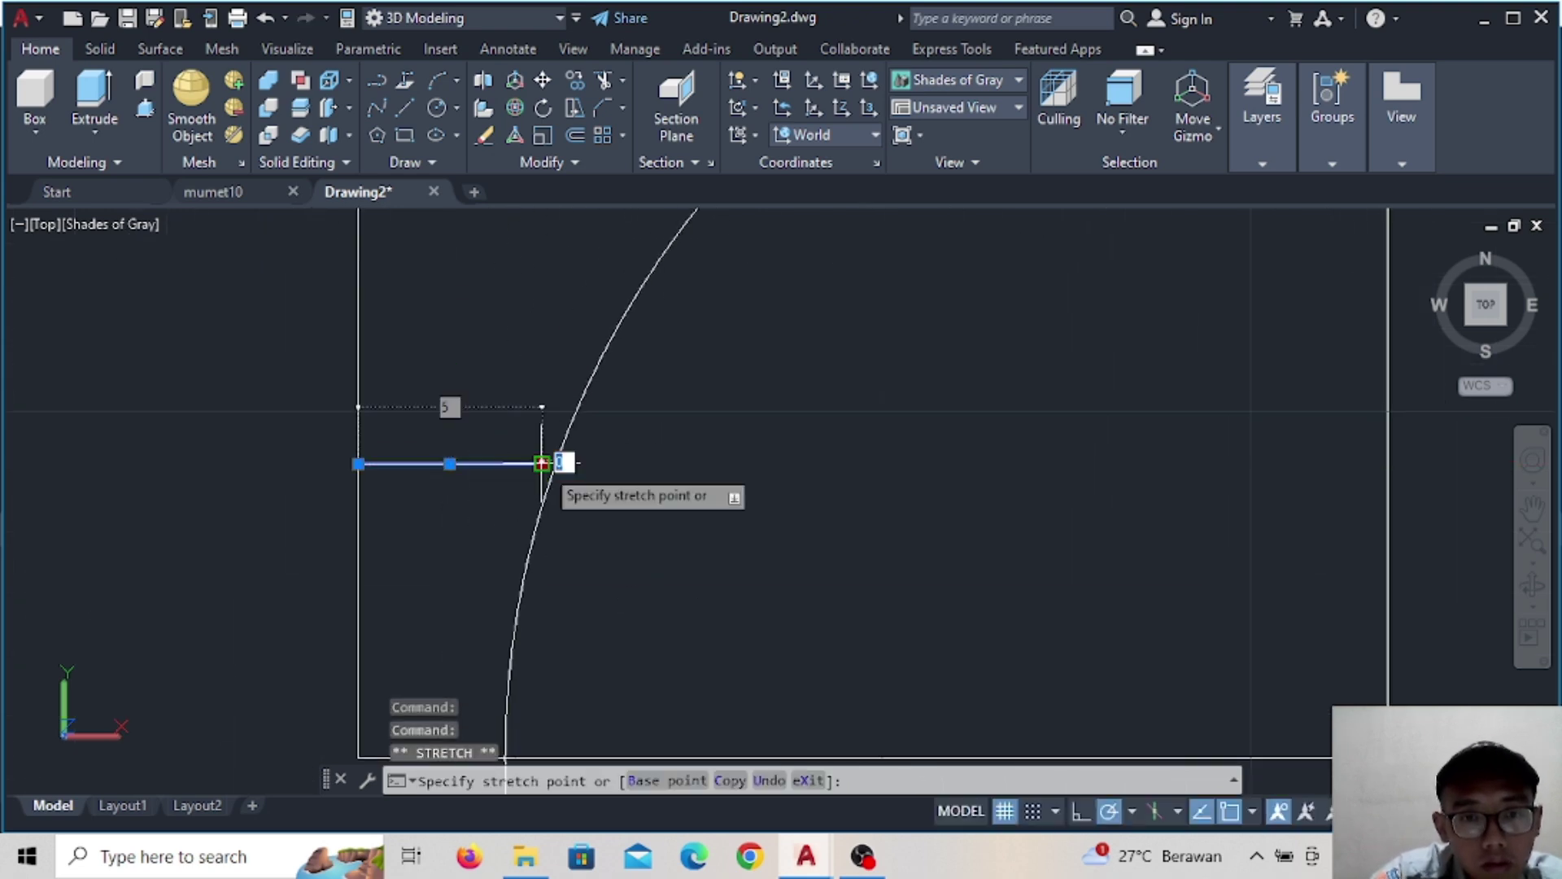
{"action": "left_click", "coordinate": [647, 464]}
Trim the circles and line overhangs down to arcs forming the half profile
{"action": "left_click", "coordinate": [603, 79]}
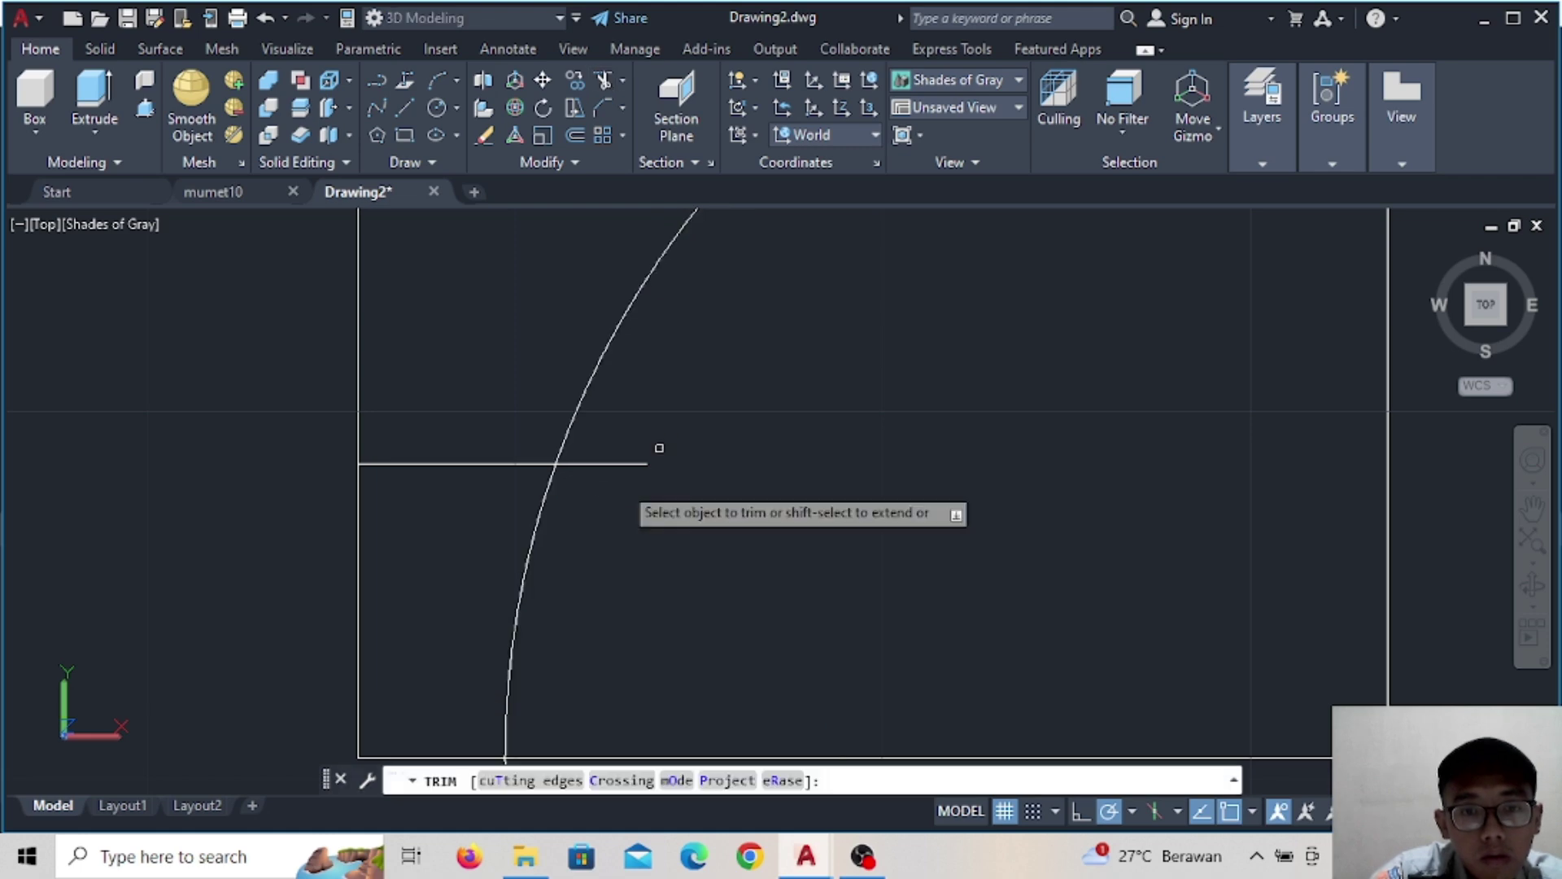
{"action": "left_click", "coordinate": [602, 463]}
{"action": "scroll", "coordinate": [780, 580], "scroll_direction": "down", "scroll_amount": 4}
{"action": "scroll", "coordinate": [779, 581], "scroll_direction": "down", "scroll_amount": 4}
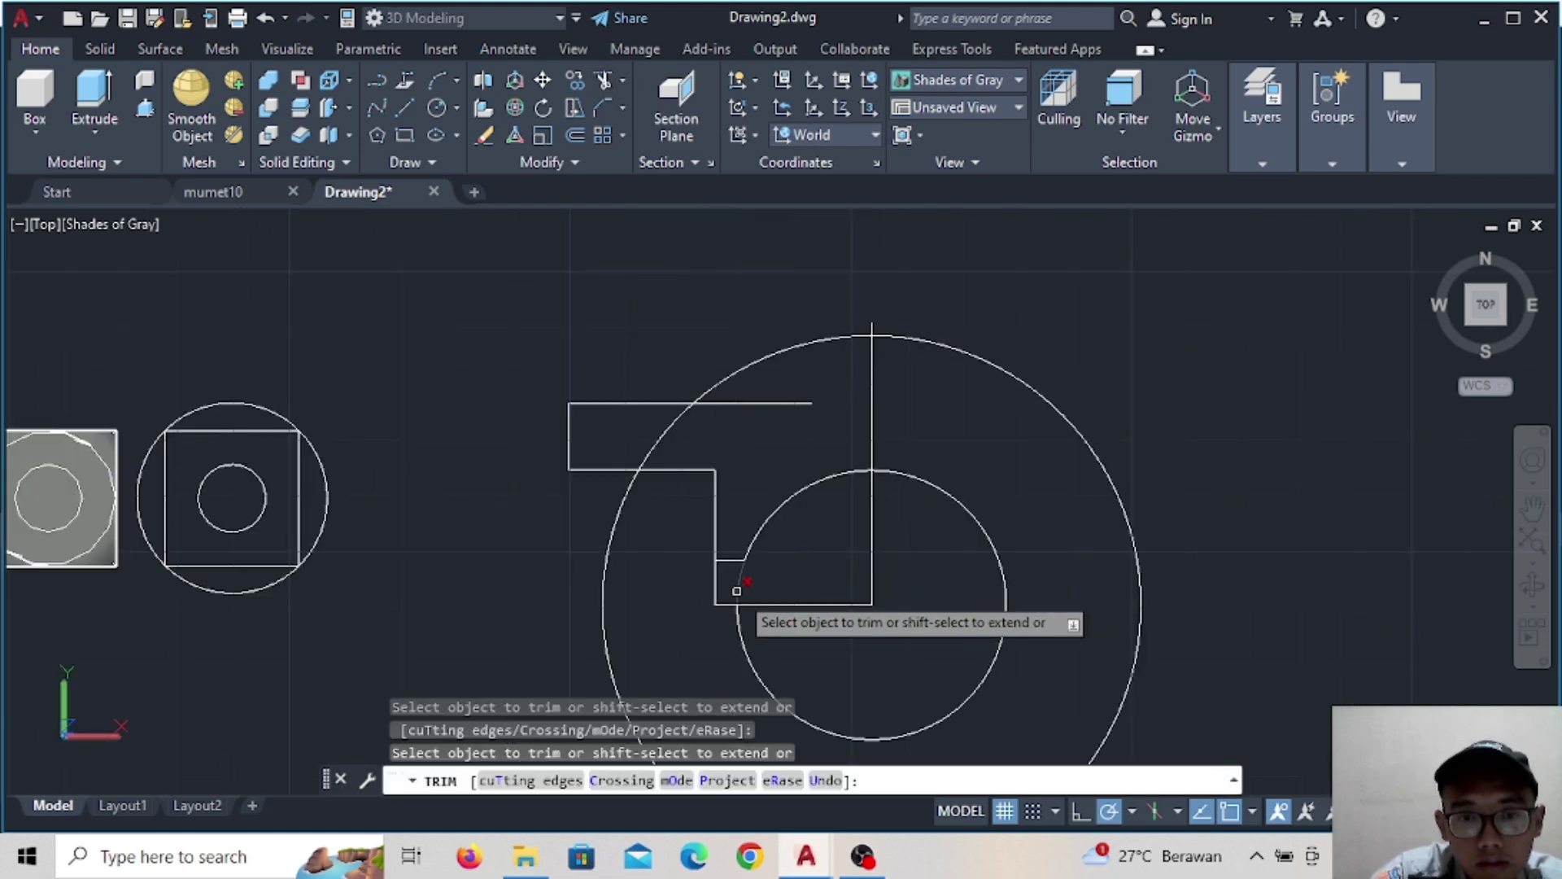
{"action": "mouse_move", "coordinate": [704, 637]}
{"action": "left_mouse_down"}
{"action": "mouse_move", "coordinate": [889, 575]}
{"action": "mouse_move", "coordinate": [960, 418]}
{"action": "left_mouse_up"}
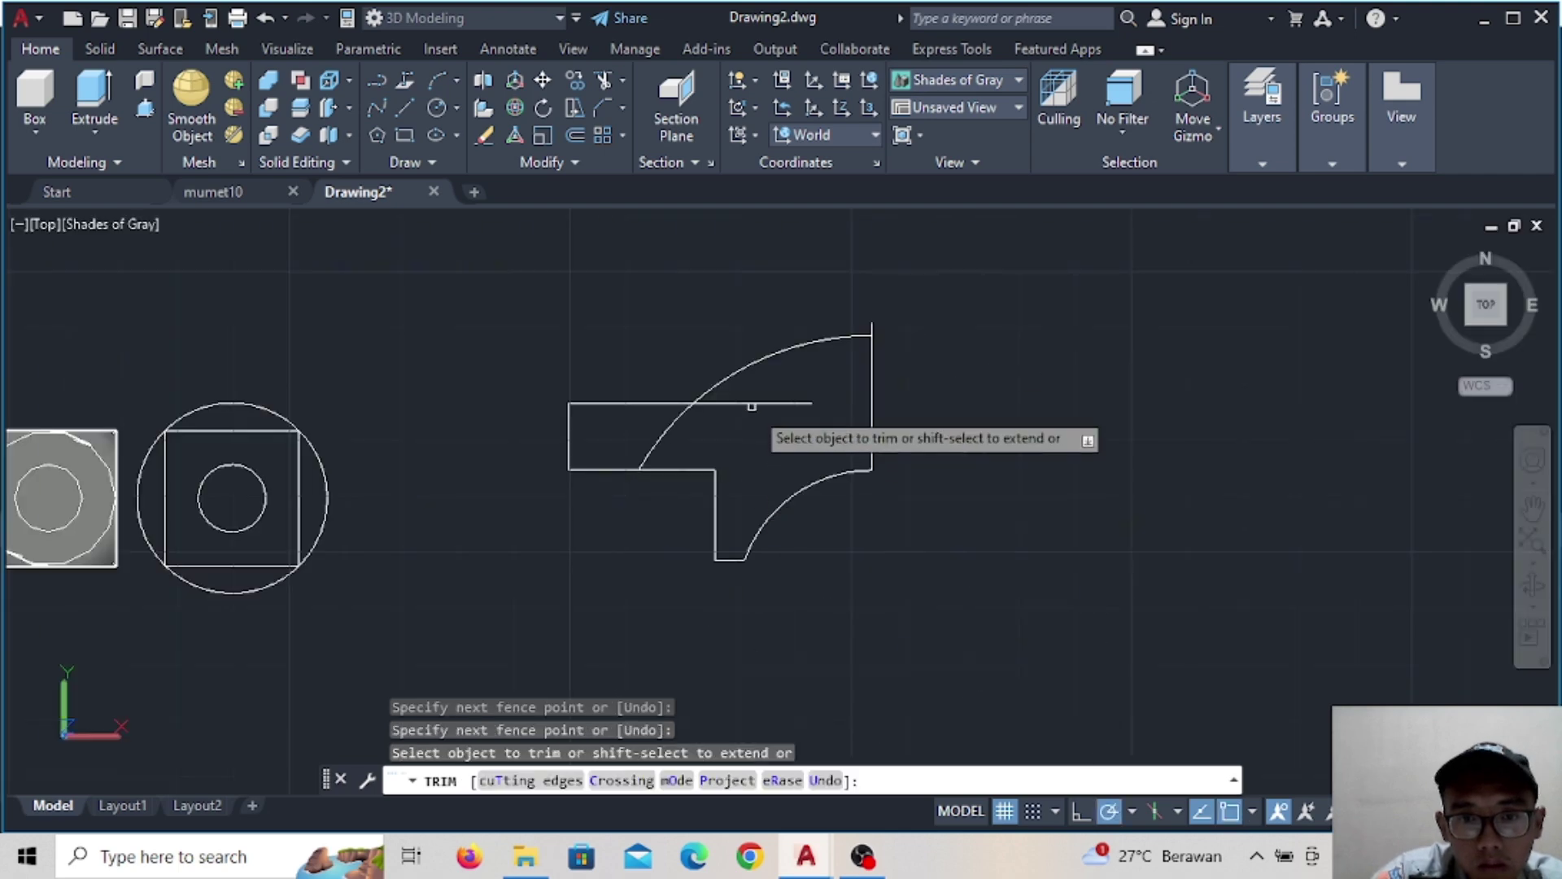
{"action": "left_click", "coordinate": [752, 403]}
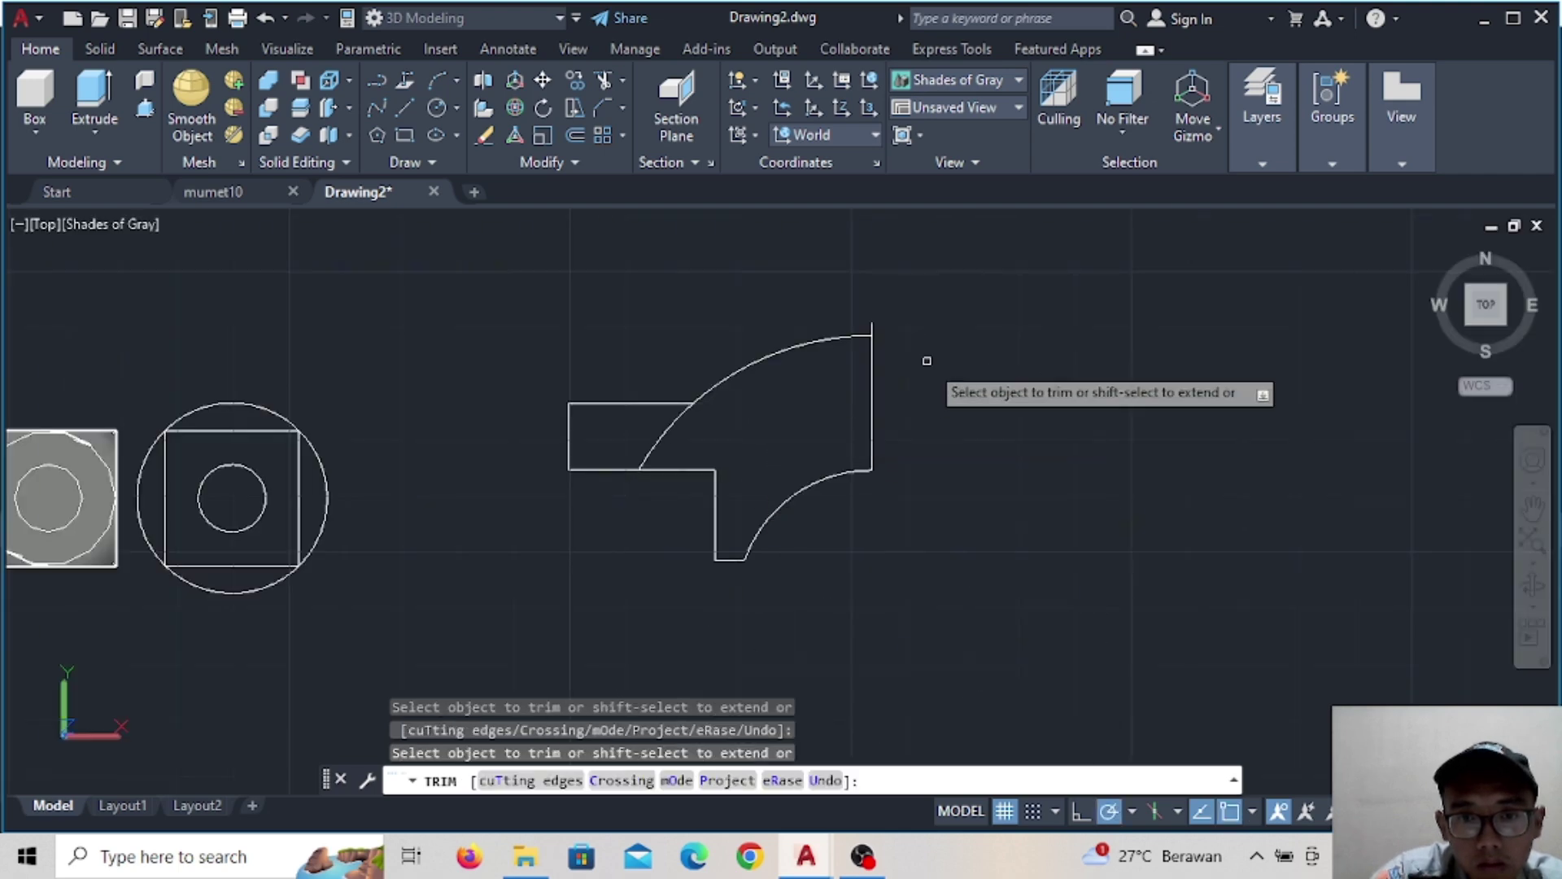
{"action": "left_click", "coordinate": [679, 425]}
{"action": "key", "text": "Escape"}
Mirror the half profile about its right vertical edge, keeping the original
{"action": "left_click_drag", "start_coordinate": [790, 328], "coordinate": [942, 548]}
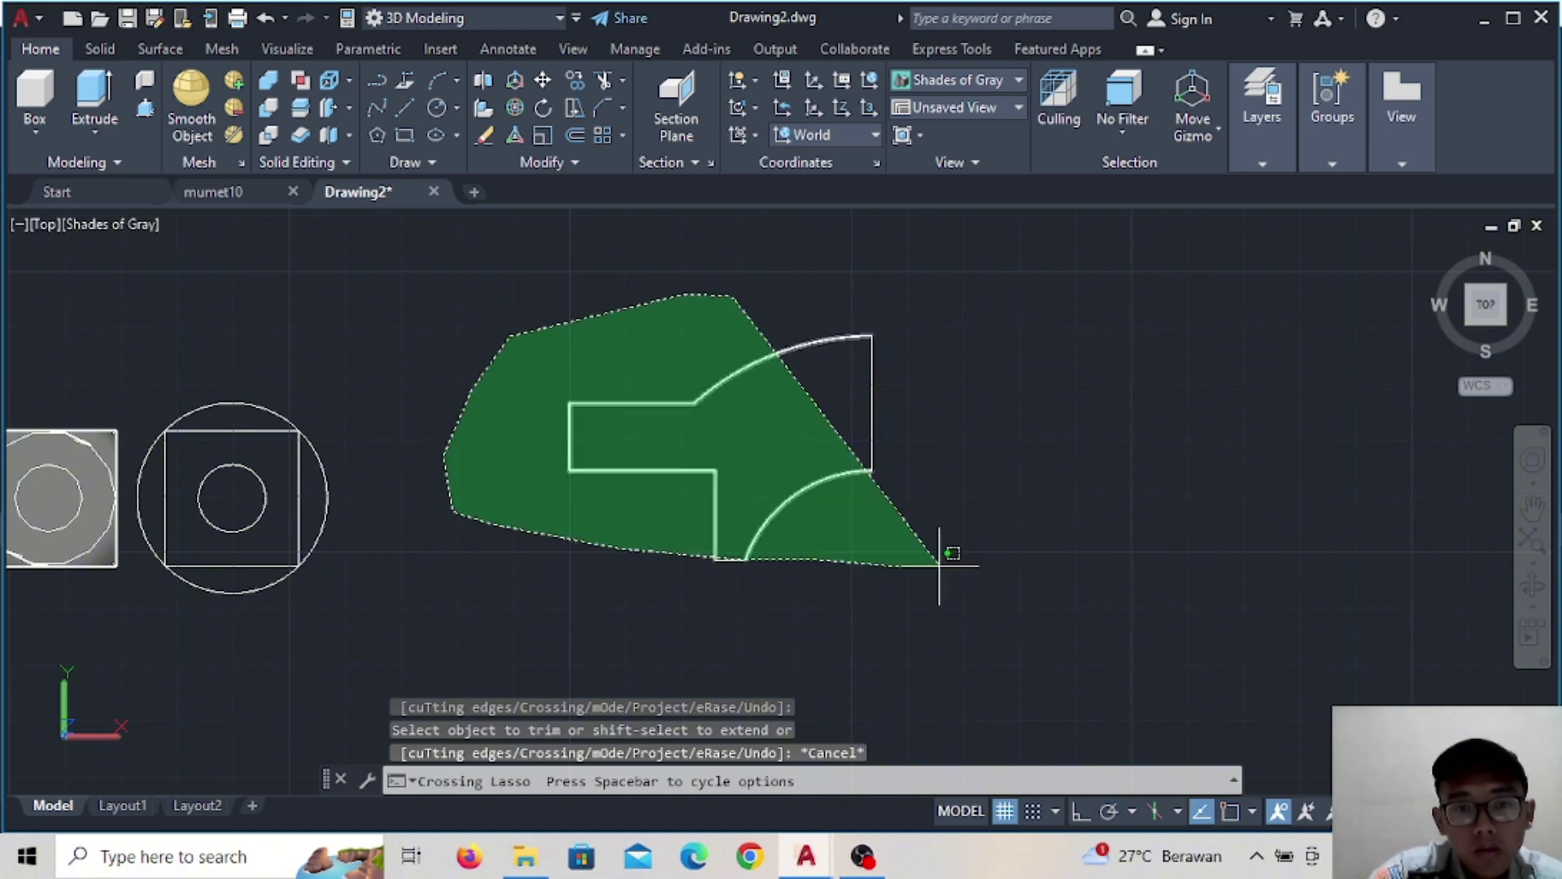
{"action": "left_click", "coordinate": [576, 161]}
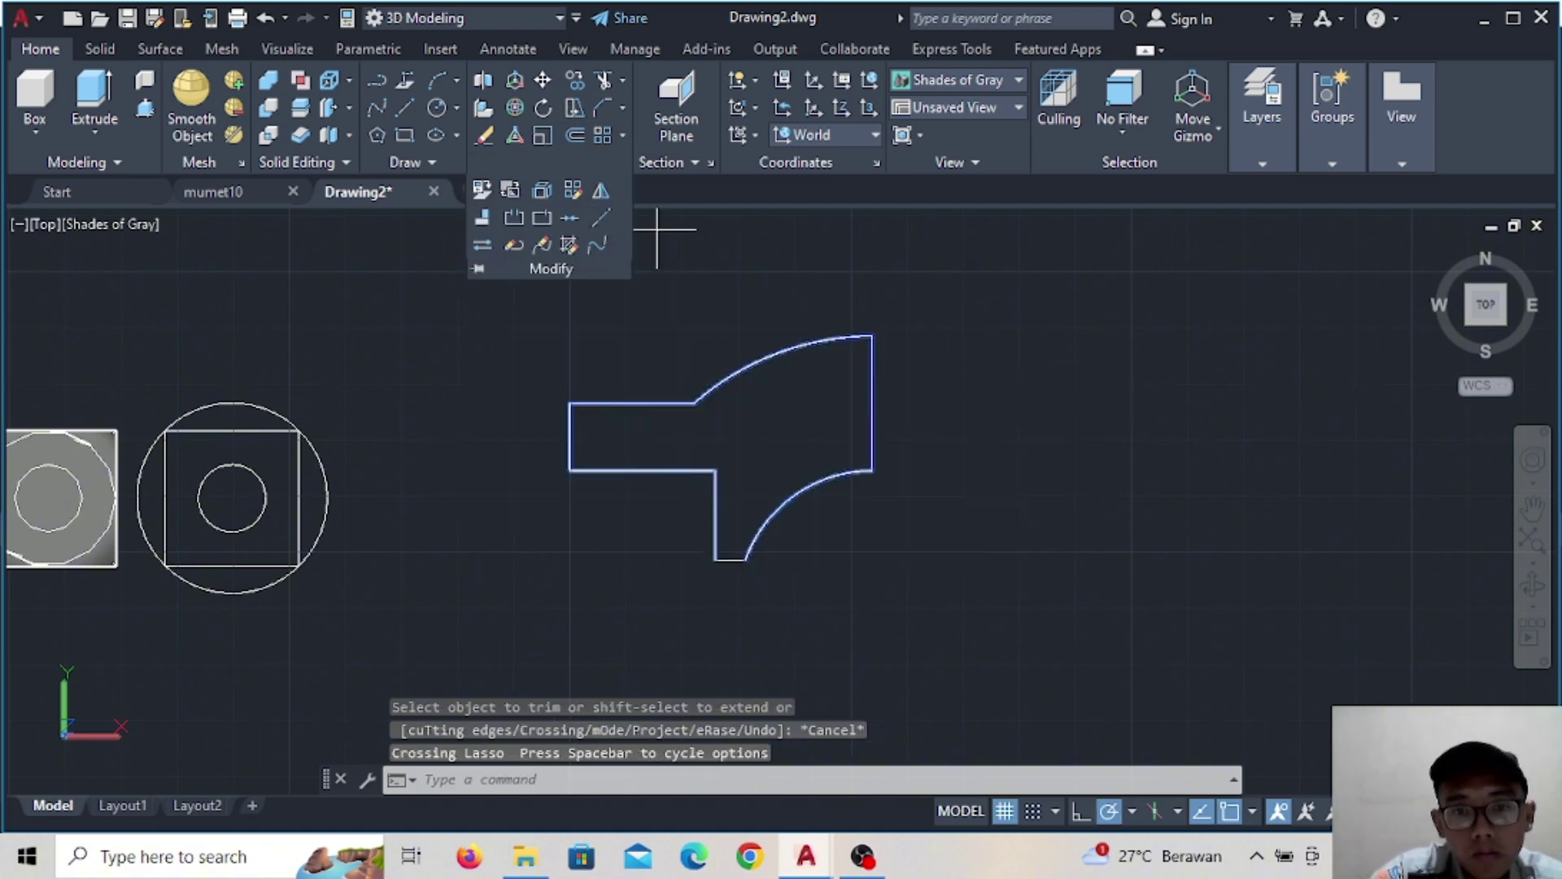
{"action": "left_click", "coordinate": [600, 190]}
{"action": "key", "text": "Escape"}
{"action": "left_click_drag", "start_coordinate": [748, 307], "coordinate": [809, 301]}
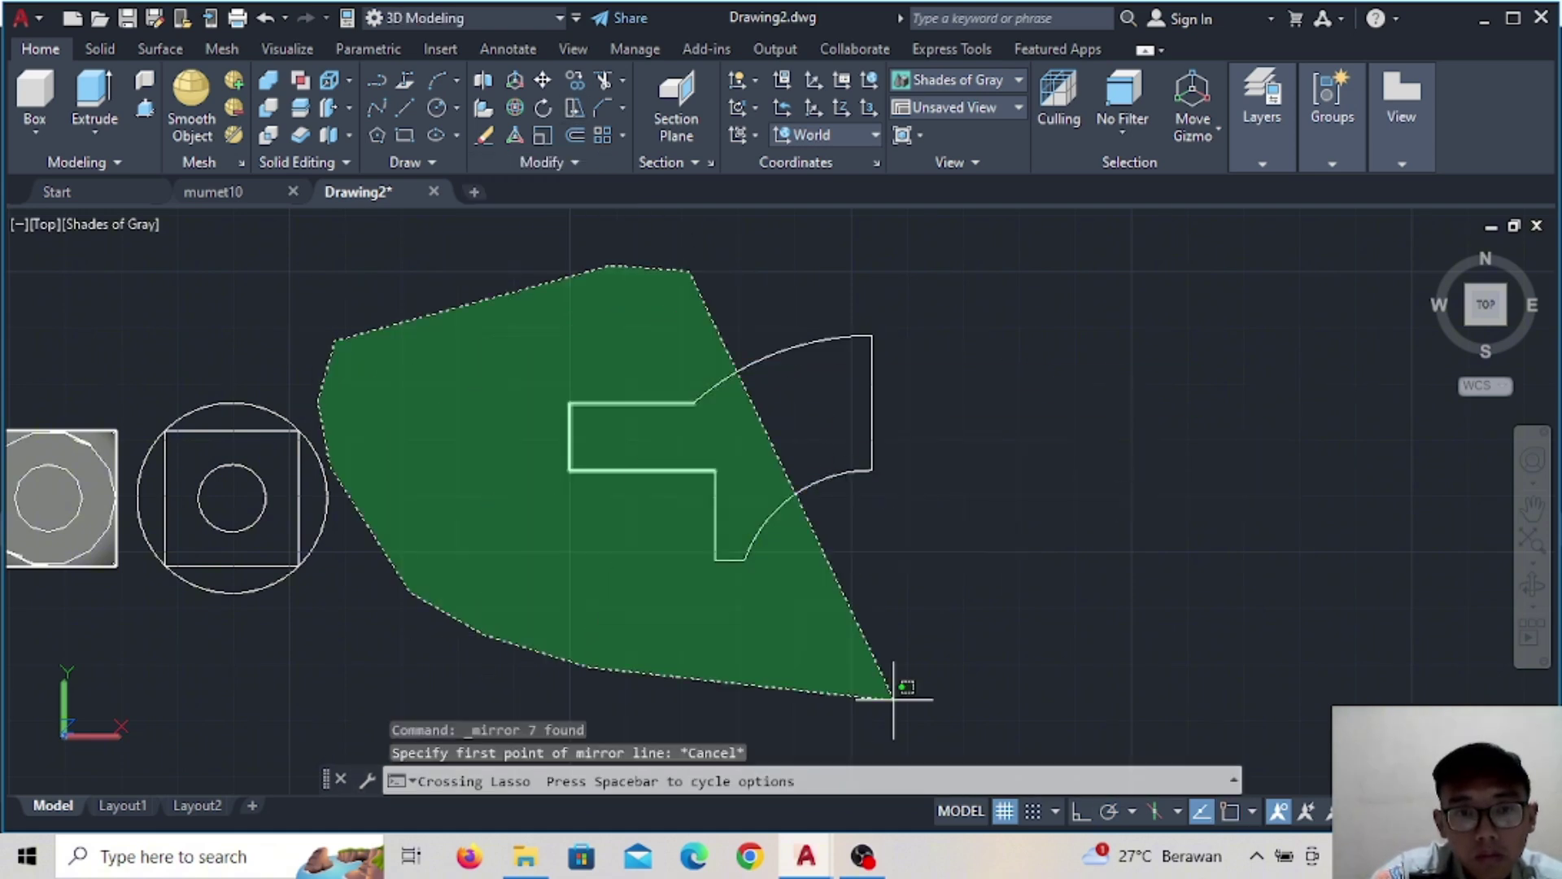
{"action": "left_click", "coordinate": [569, 162]}
{"action": "left_click", "coordinate": [602, 188]}
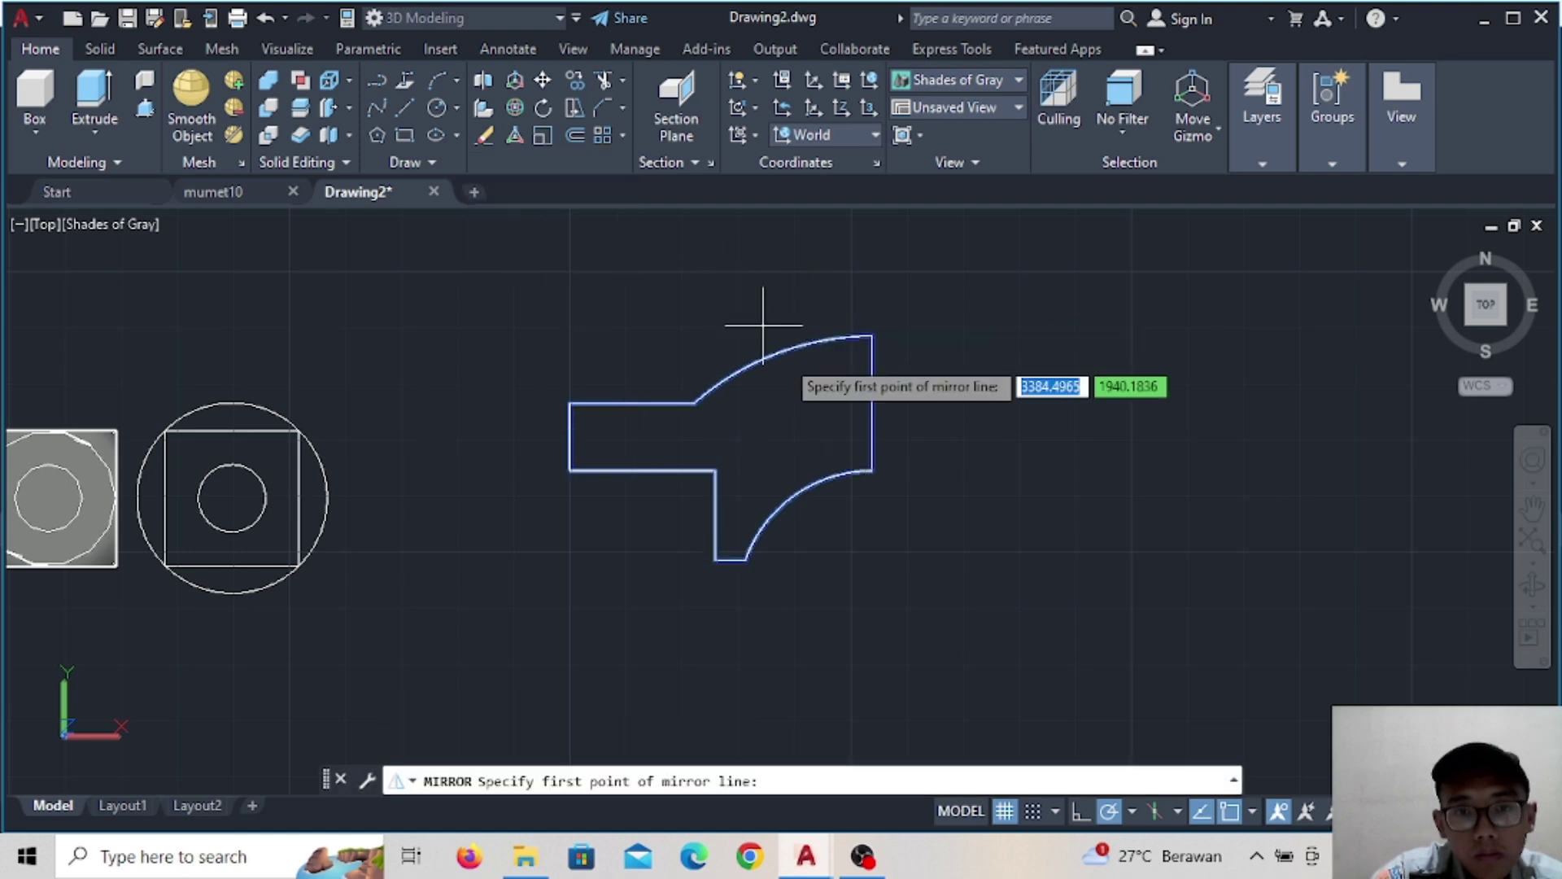
{"action": "left_click", "coordinate": [872, 470]}
{"action": "left_click", "coordinate": [879, 574]}
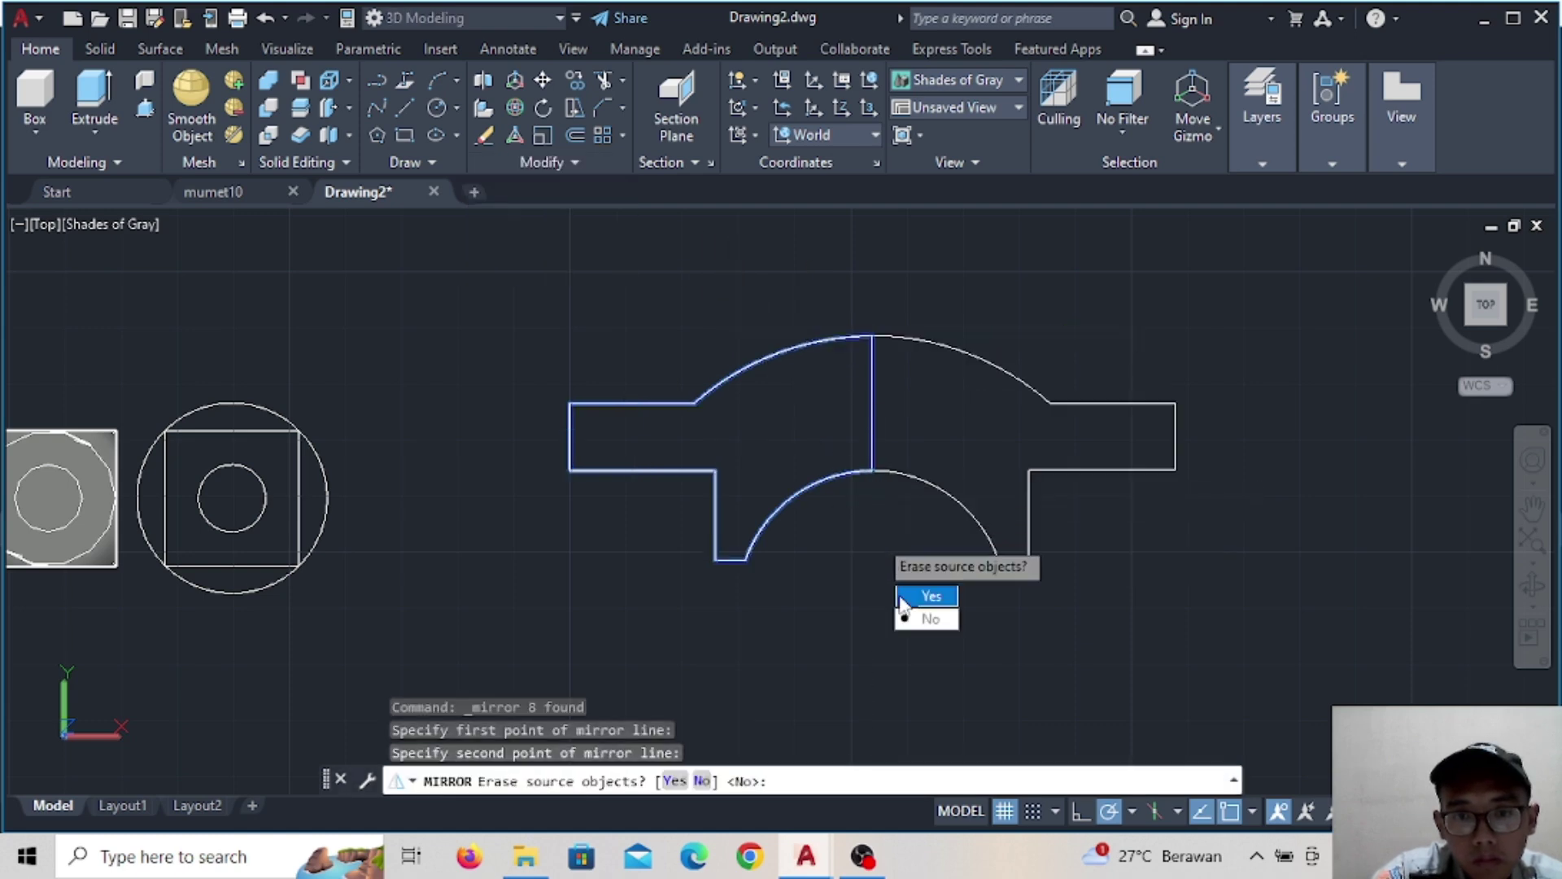
{"action": "left_click", "coordinate": [909, 598]}
Erase the vertical seam lines down the profile's centre
{"action": "scroll", "coordinate": [844, 465], "scroll_direction": "down", "scroll_amount": 2}
{"action": "left_click", "coordinate": [859, 421]}
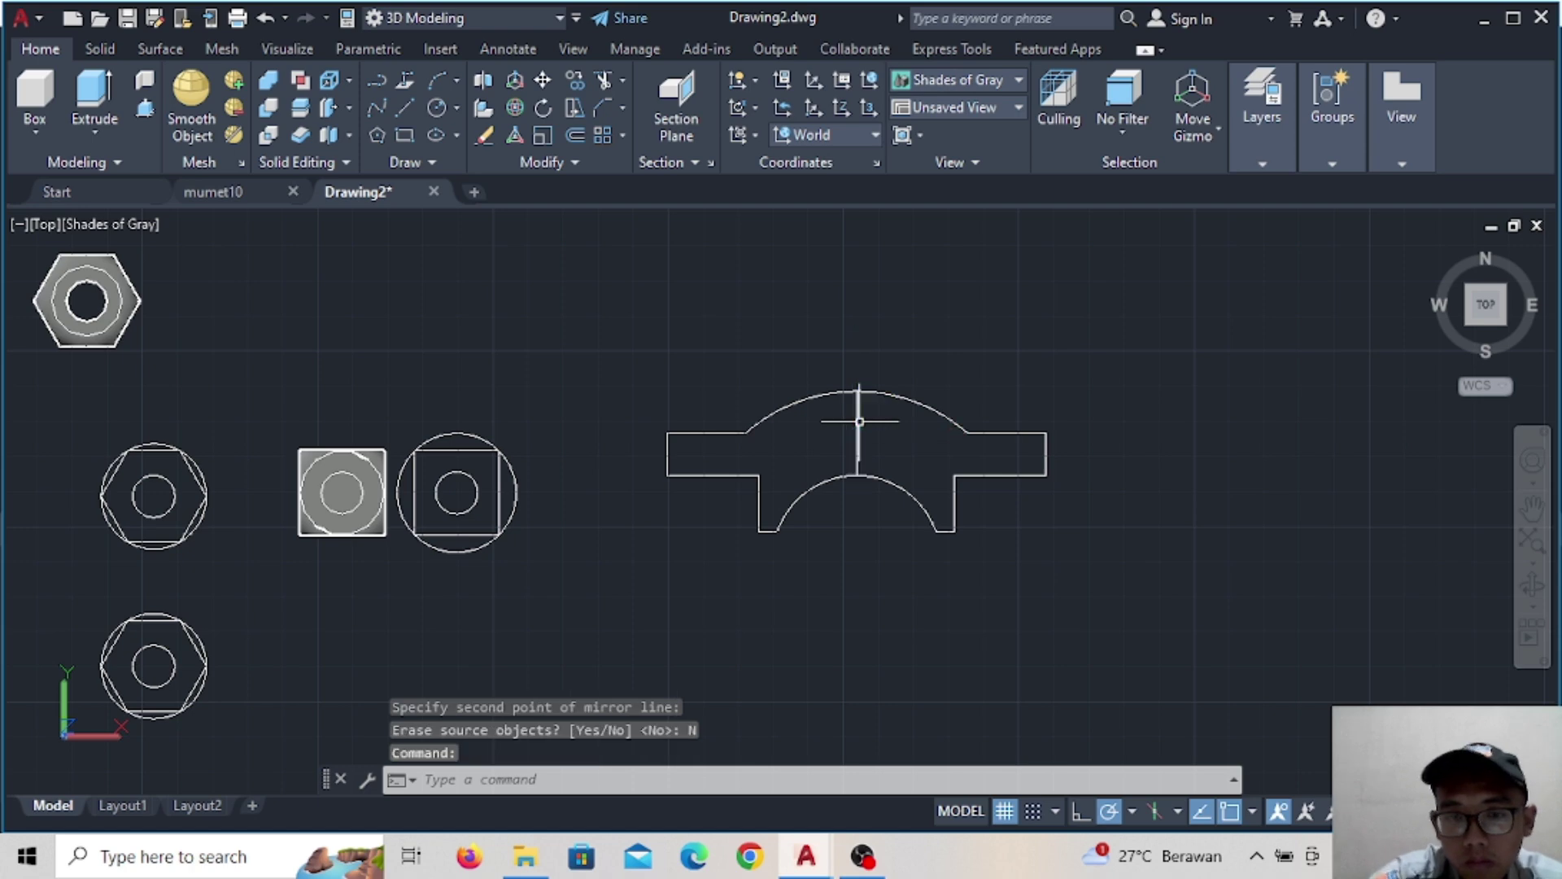
{"action": "key", "text": "Delete"}
{"action": "scroll", "coordinate": [785, 399], "scroll_direction": "up", "scroll_amount": 2}
{"action": "left_click", "coordinate": [929, 440]}
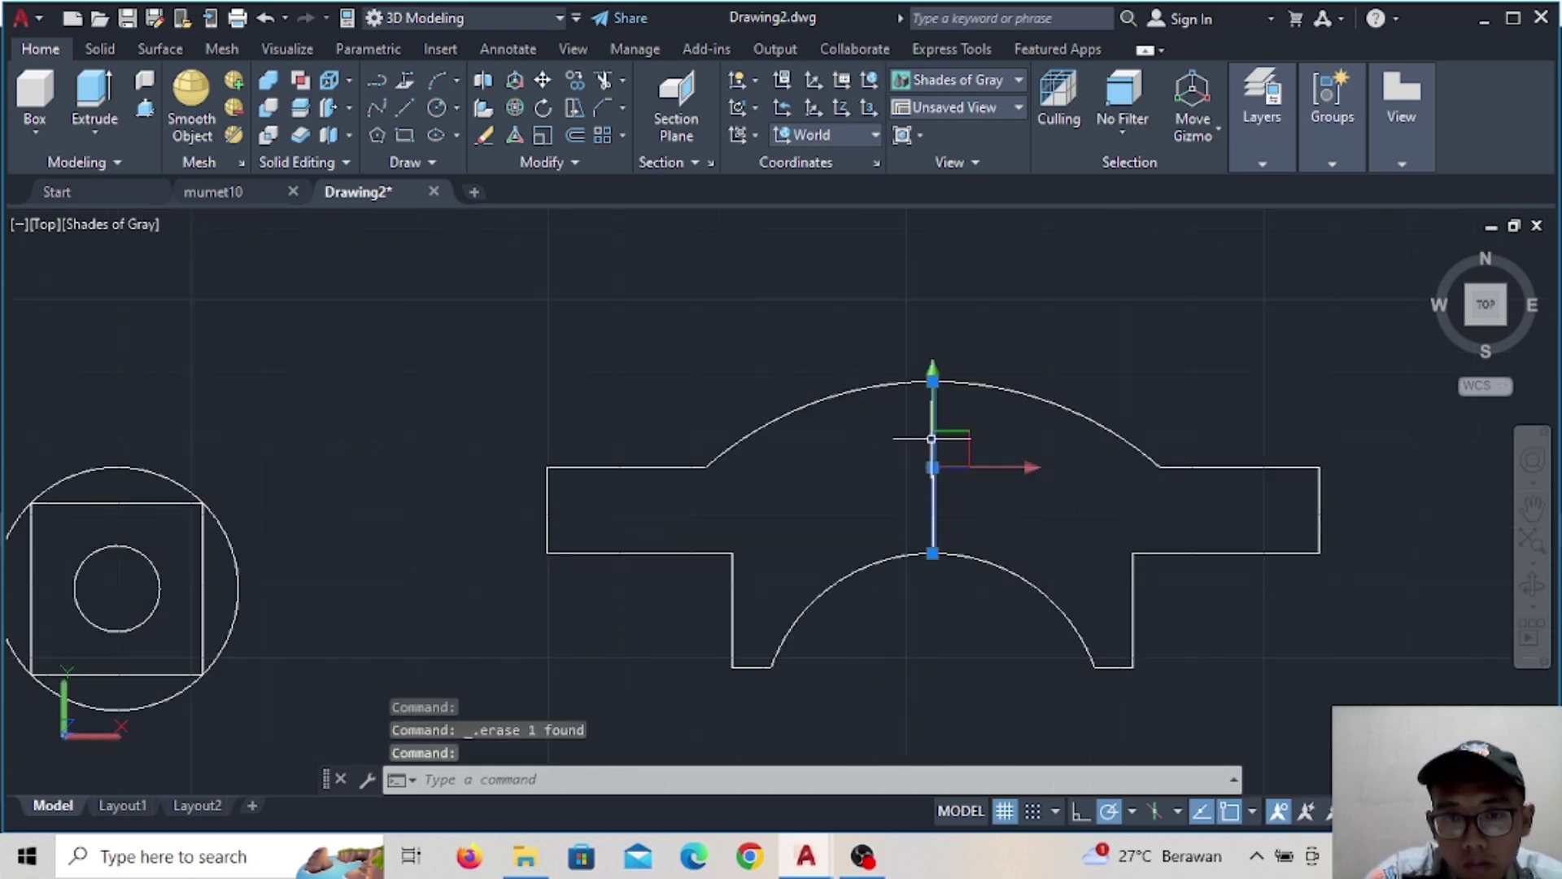
{"action": "key", "text": "Delete"}
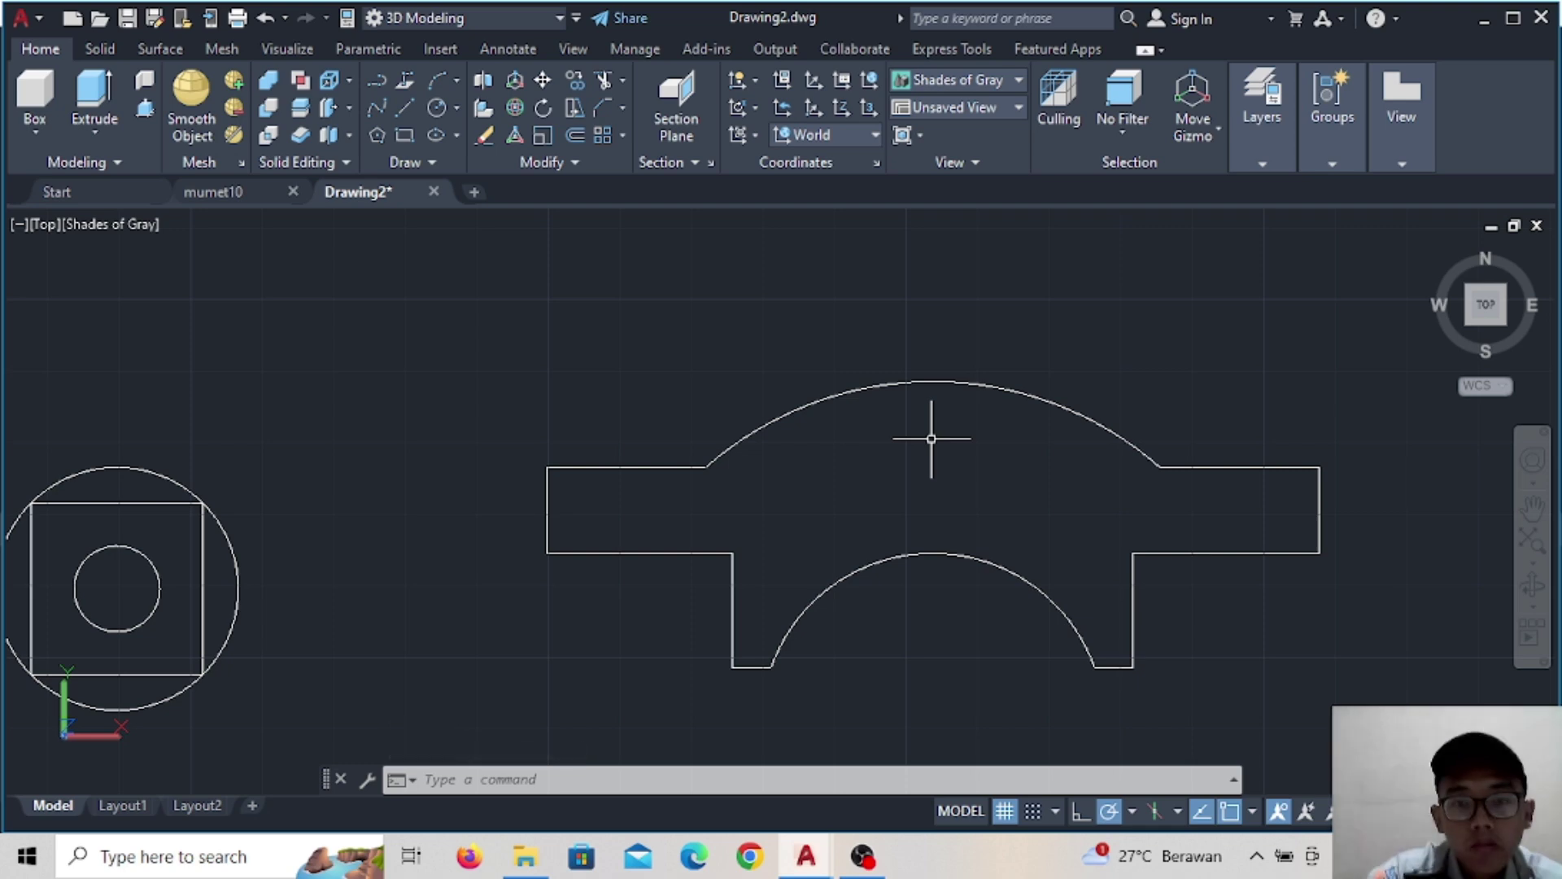
{"action": "scroll", "coordinate": [930, 438], "scroll_direction": "down", "scroll_amount": 2}
{"action": "left_click", "coordinate": [404, 110]}
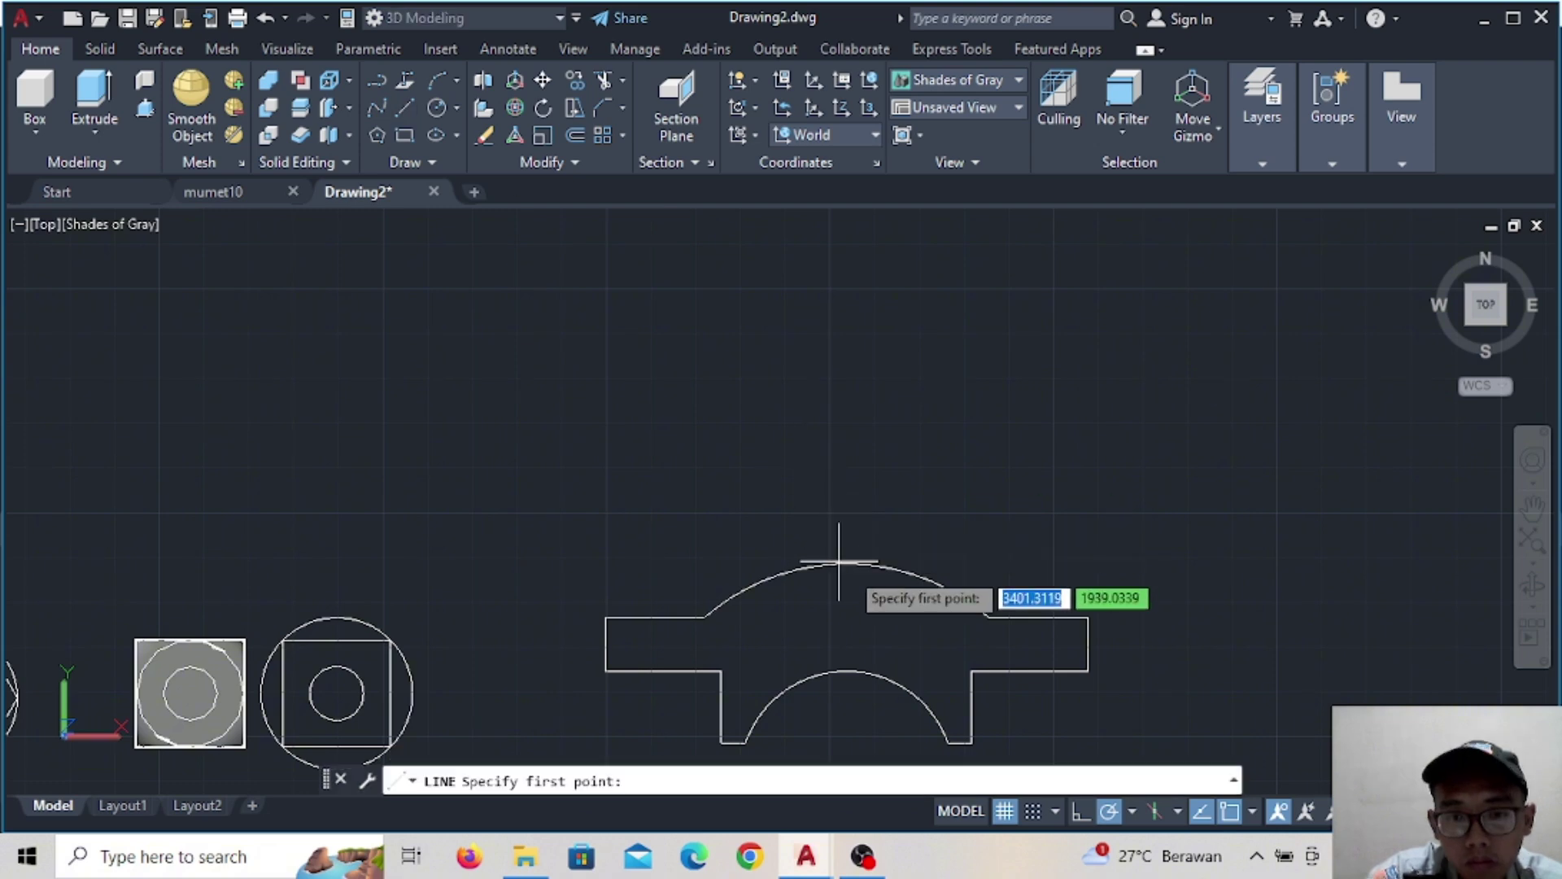
Draw a 46-unit vertical line up from above the arc top
{"action": "left_click", "coordinate": [846, 489]}
{"action": "type", "text": "46"}
{"action": "key", "text": "Return"}
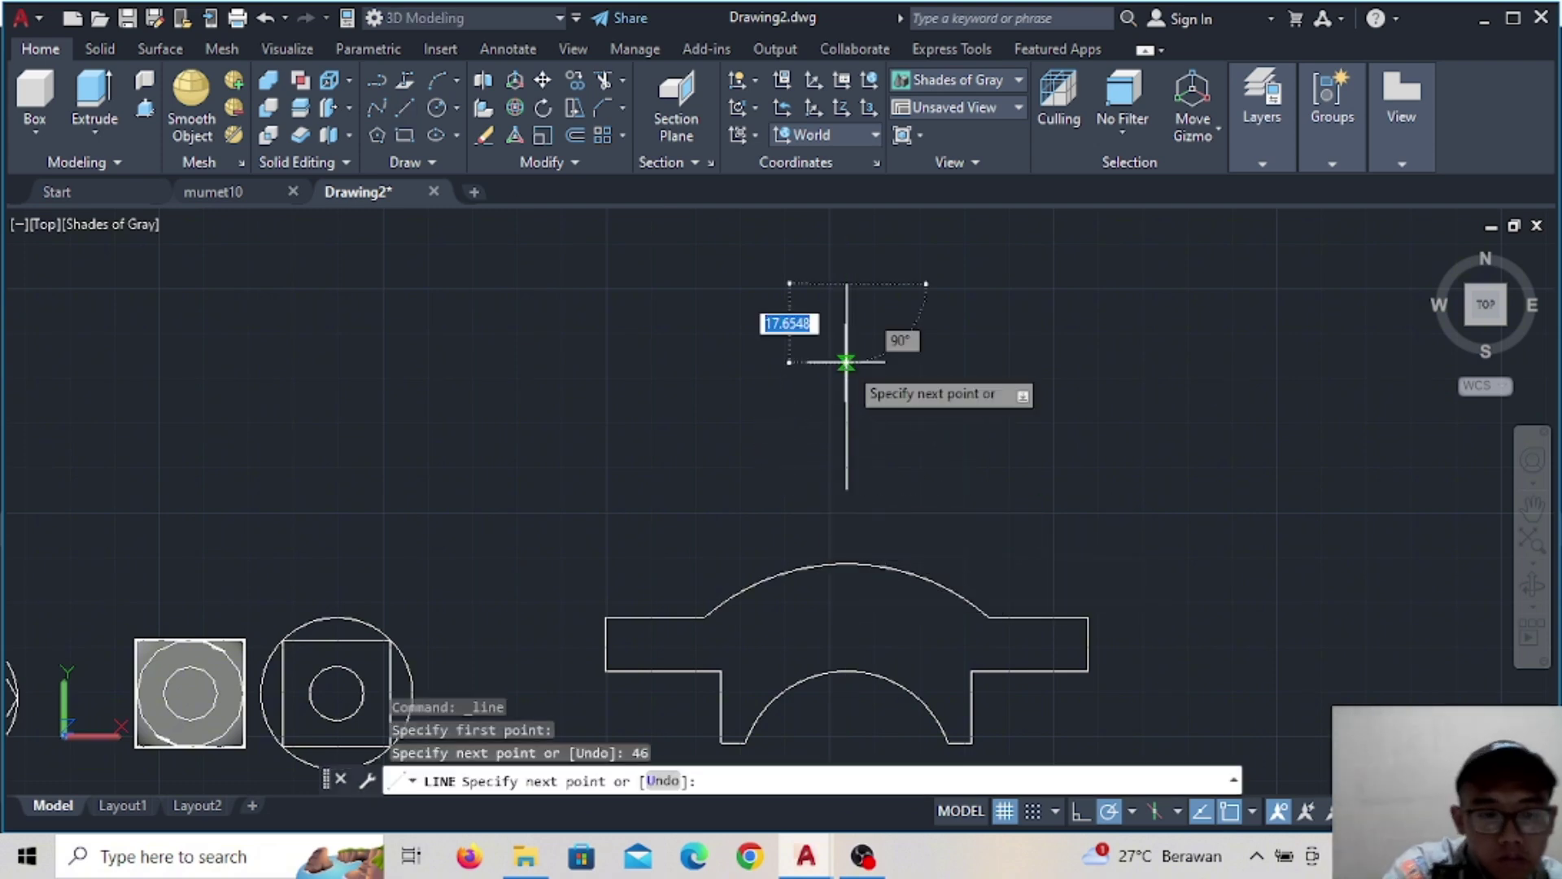
{"action": "key", "text": "Escape"}
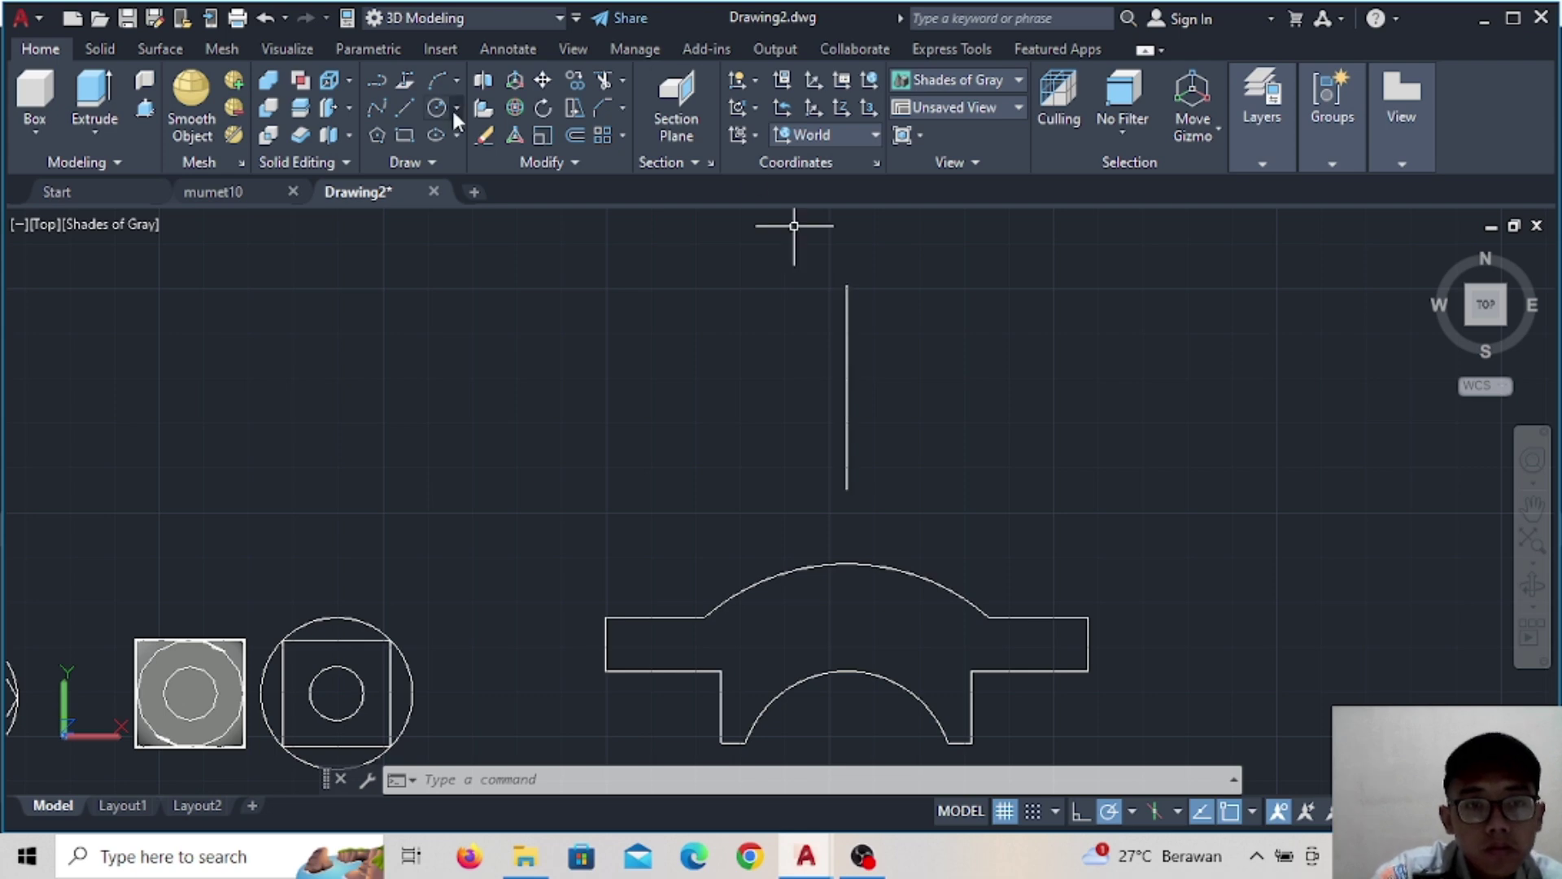
{"action": "scroll", "coordinate": [903, 400], "scroll_direction": "up", "scroll_amount": 2}
Centre concentric circles of radius 4 and 3 on the vertical line
{"action": "left_click", "coordinate": [428, 113]}
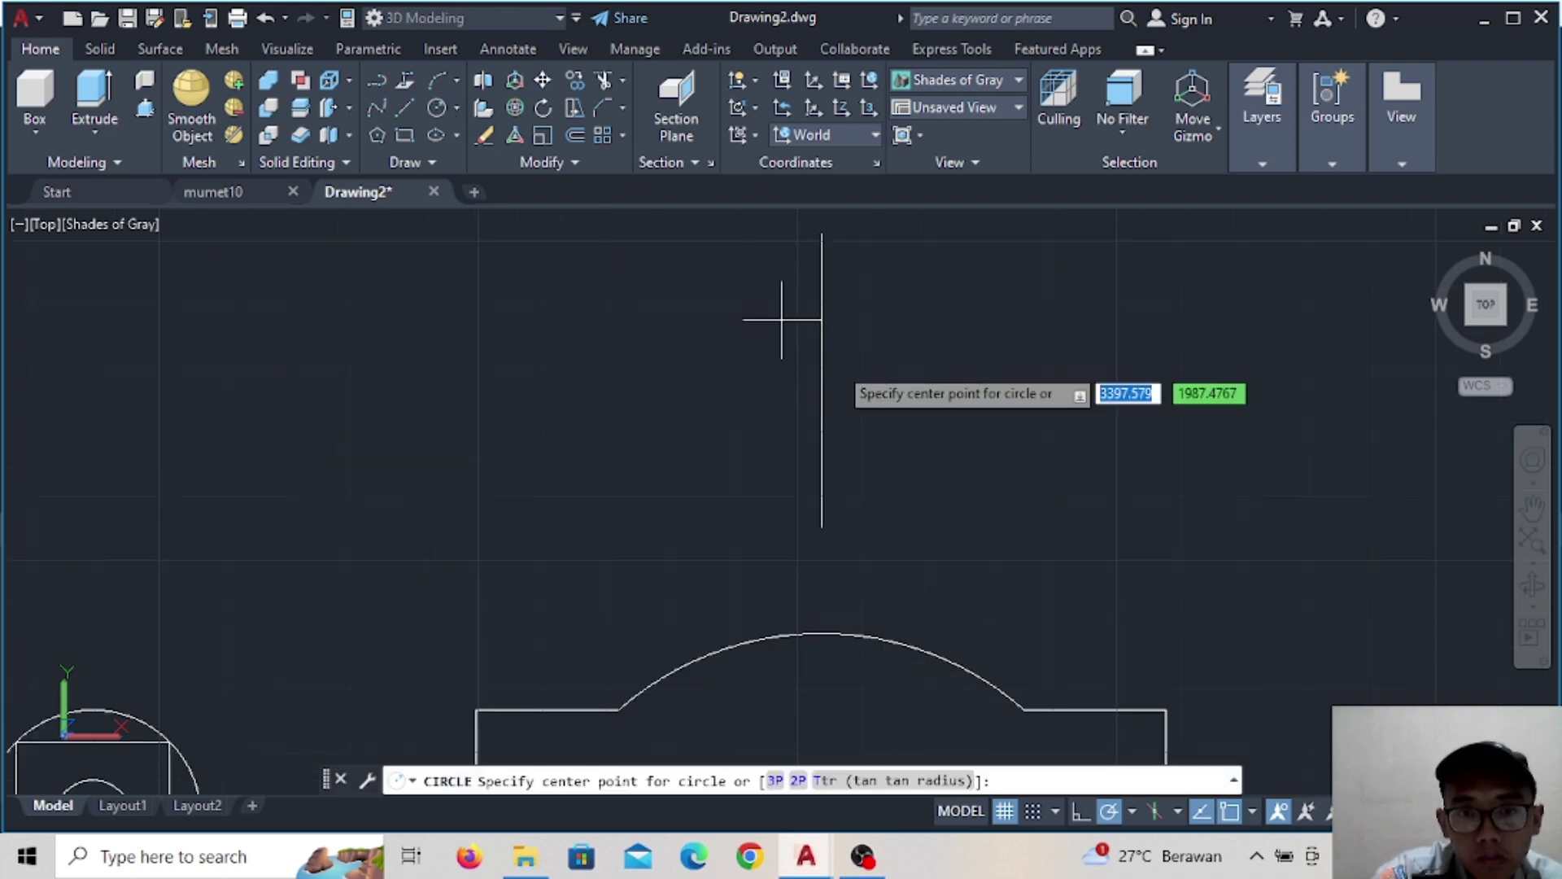
{"action": "left_click", "coordinate": [821, 380]}
{"action": "type", "text": "4"}
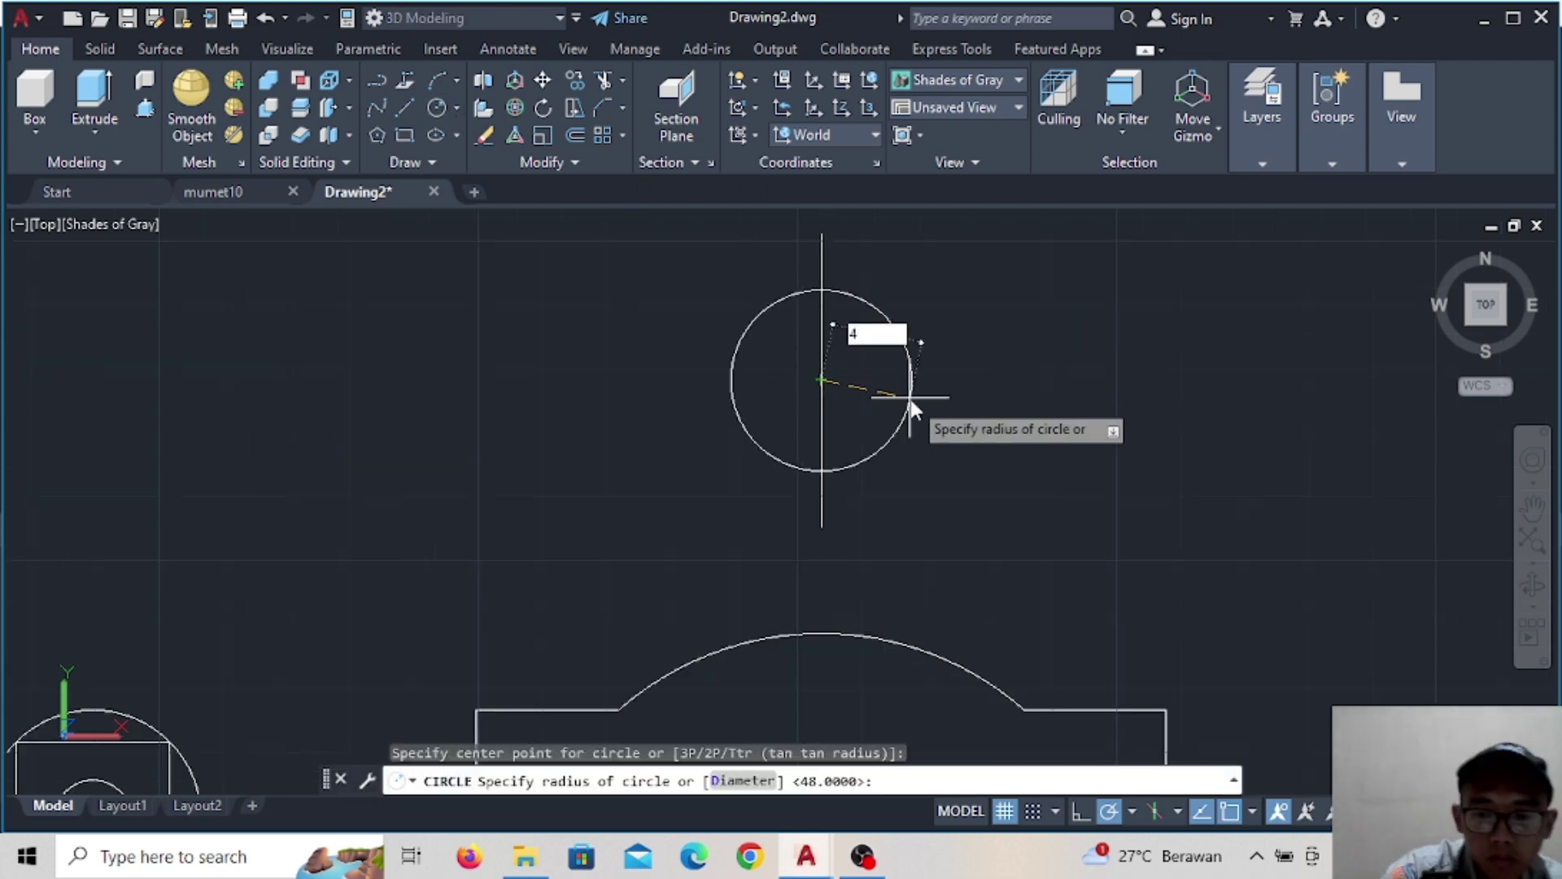
{"action": "key", "text": "Return"}
{"action": "left_click", "coordinate": [435, 110]}
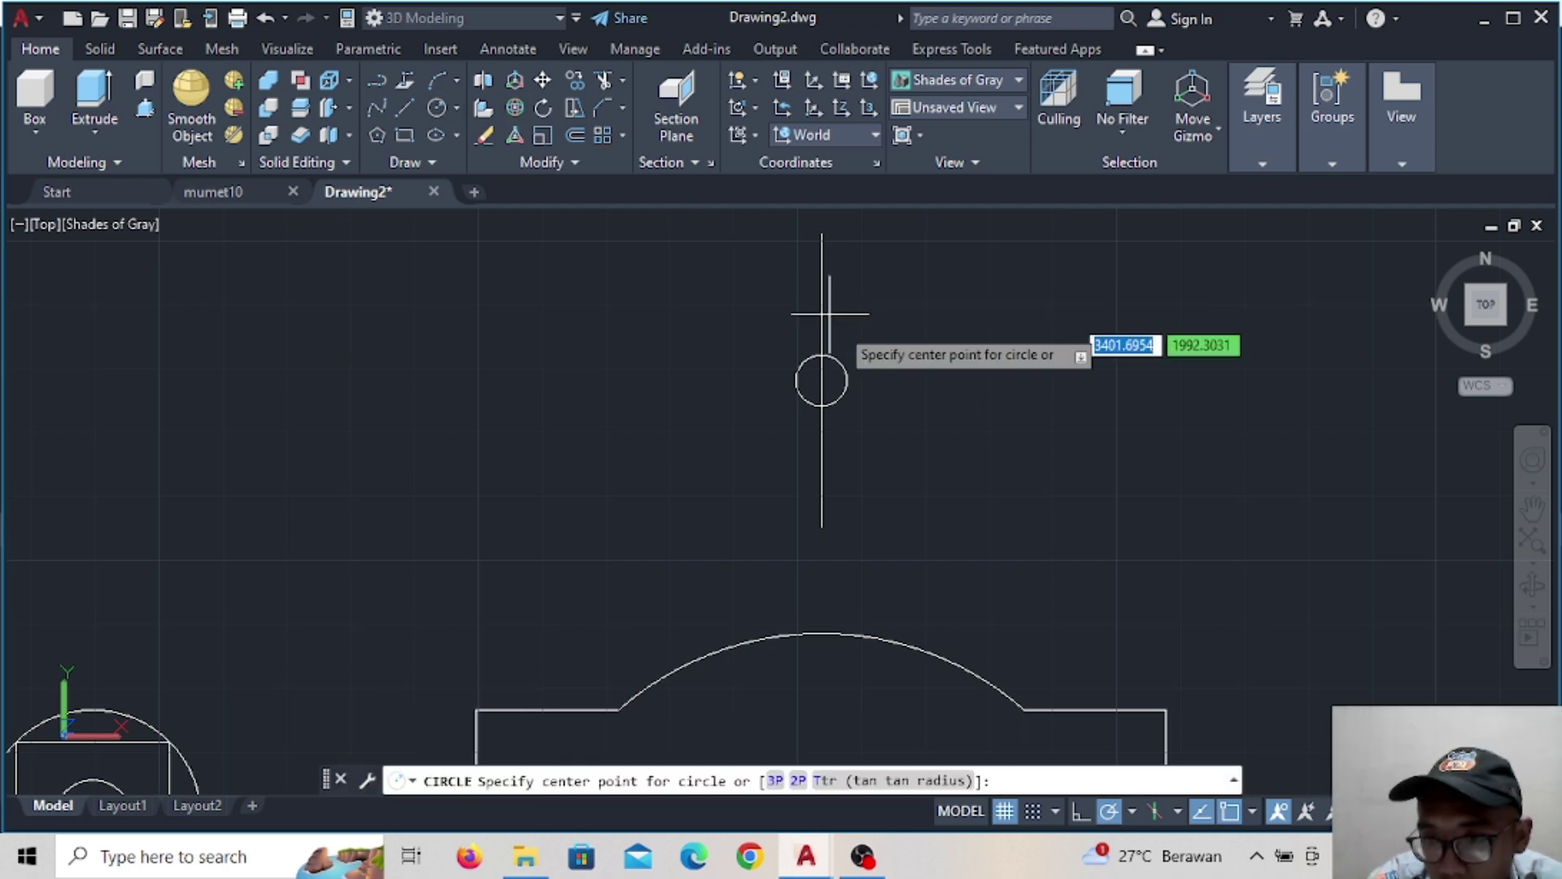
{"action": "left_click", "coordinate": [821, 380]}
{"action": "type", "text": "5"}
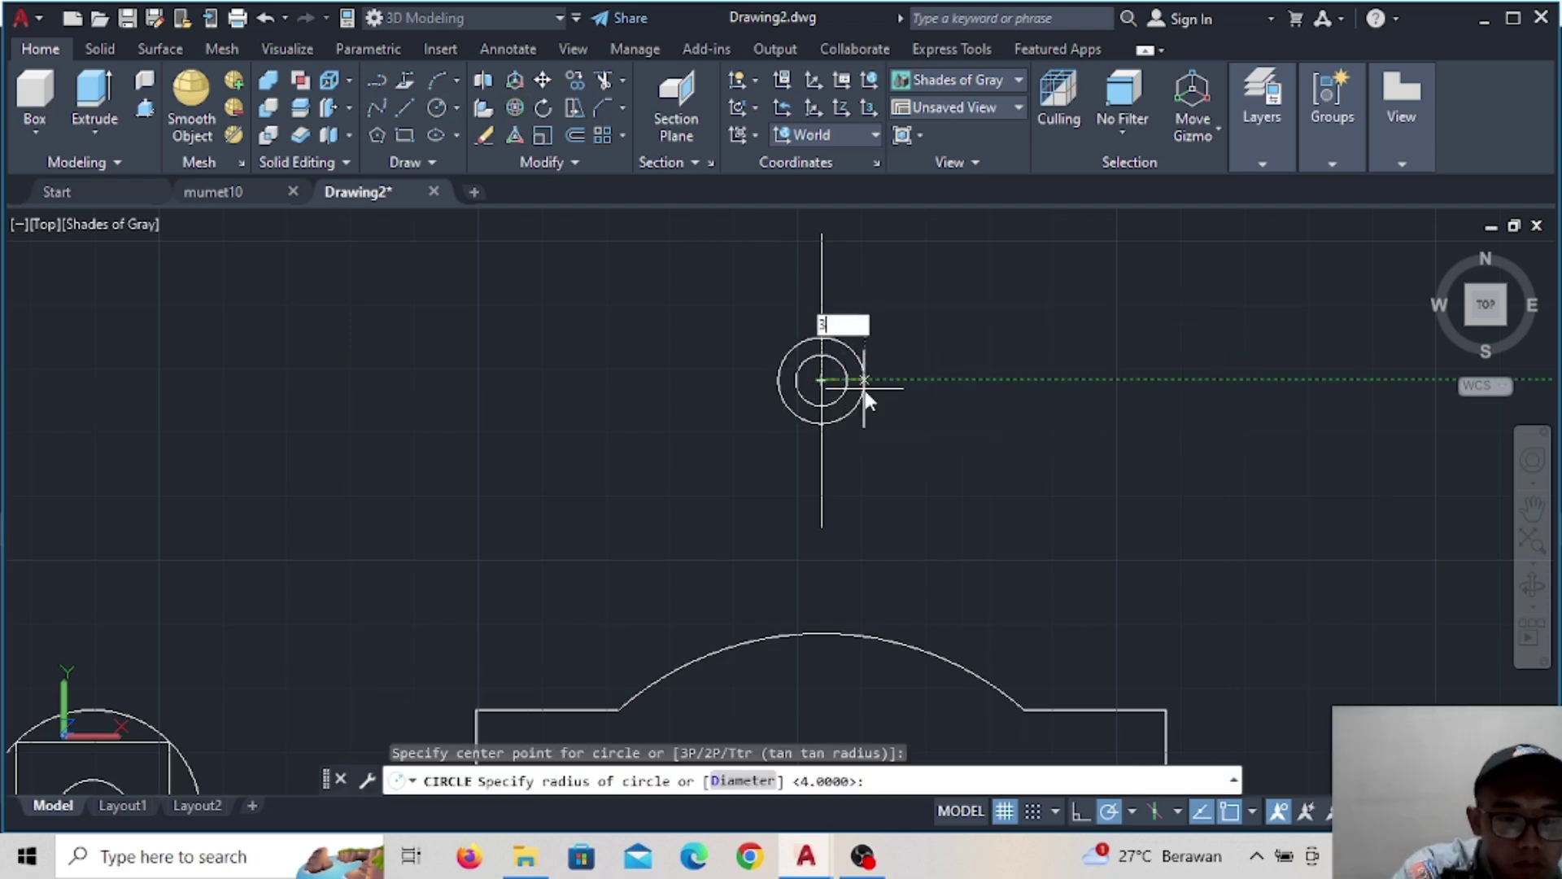
{"action": "key", "text": "Return"}
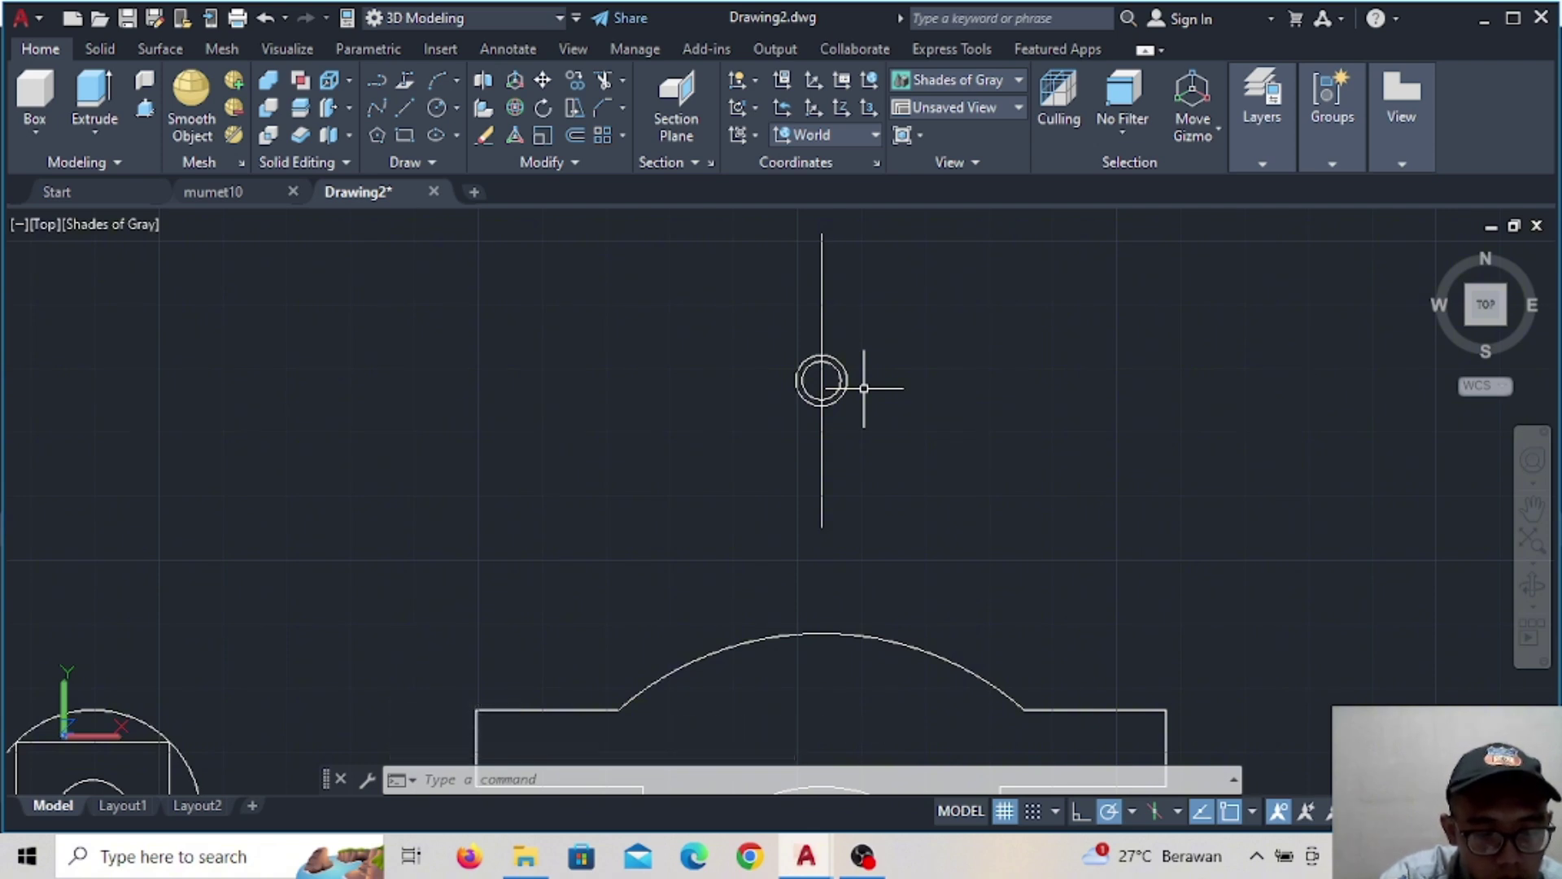
{"action": "left_click", "coordinate": [406, 108]}
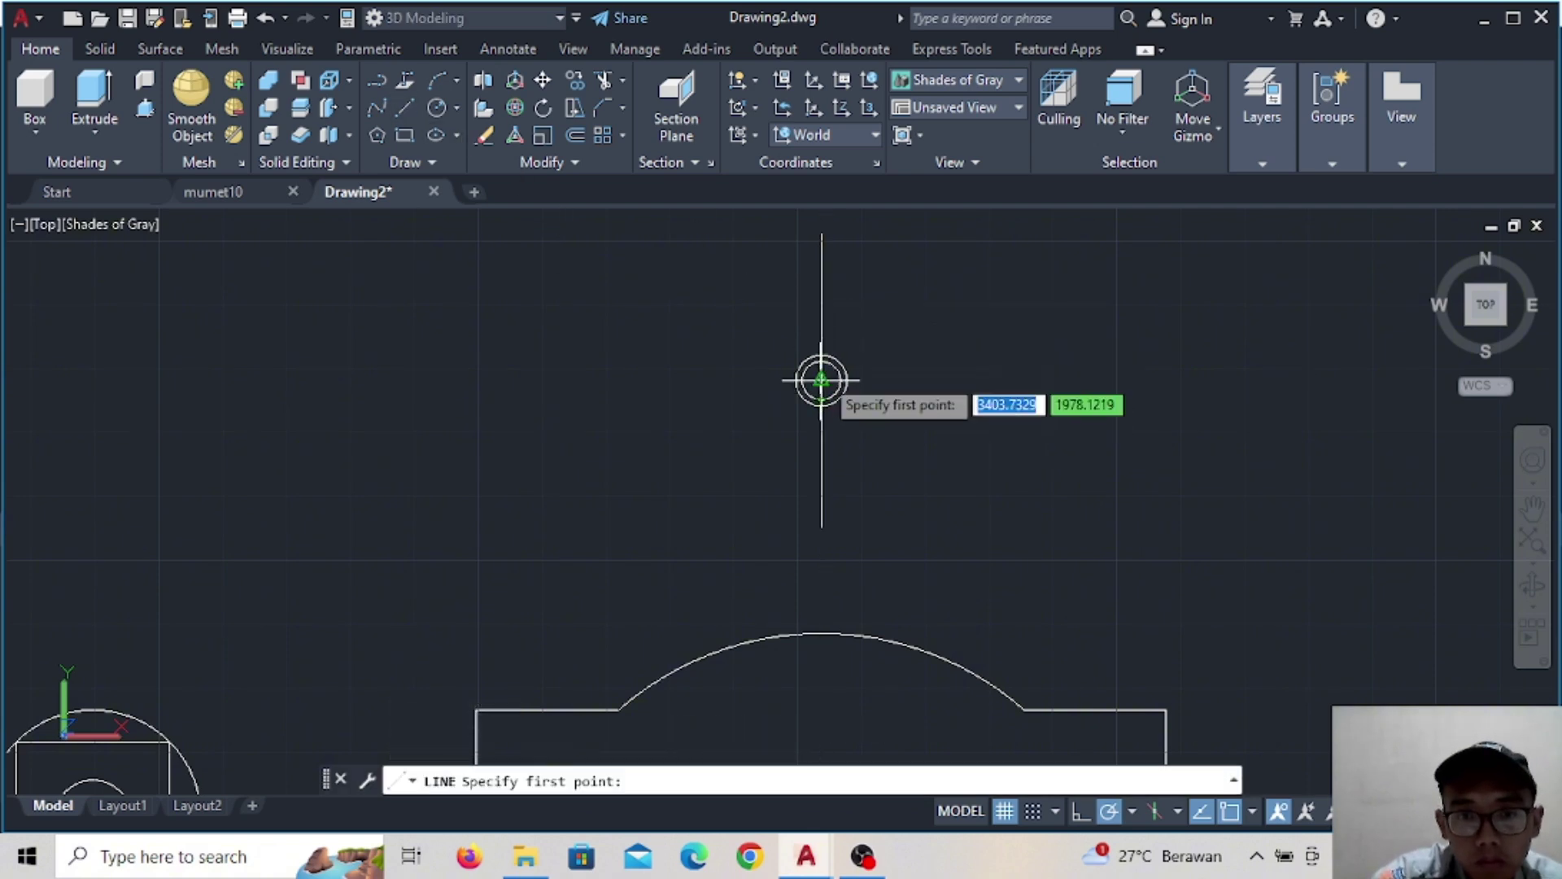
Draw a 39-unit line from the circles' centre, then delete the unwanted slanted line
{"action": "left_click", "coordinate": [821, 380]}
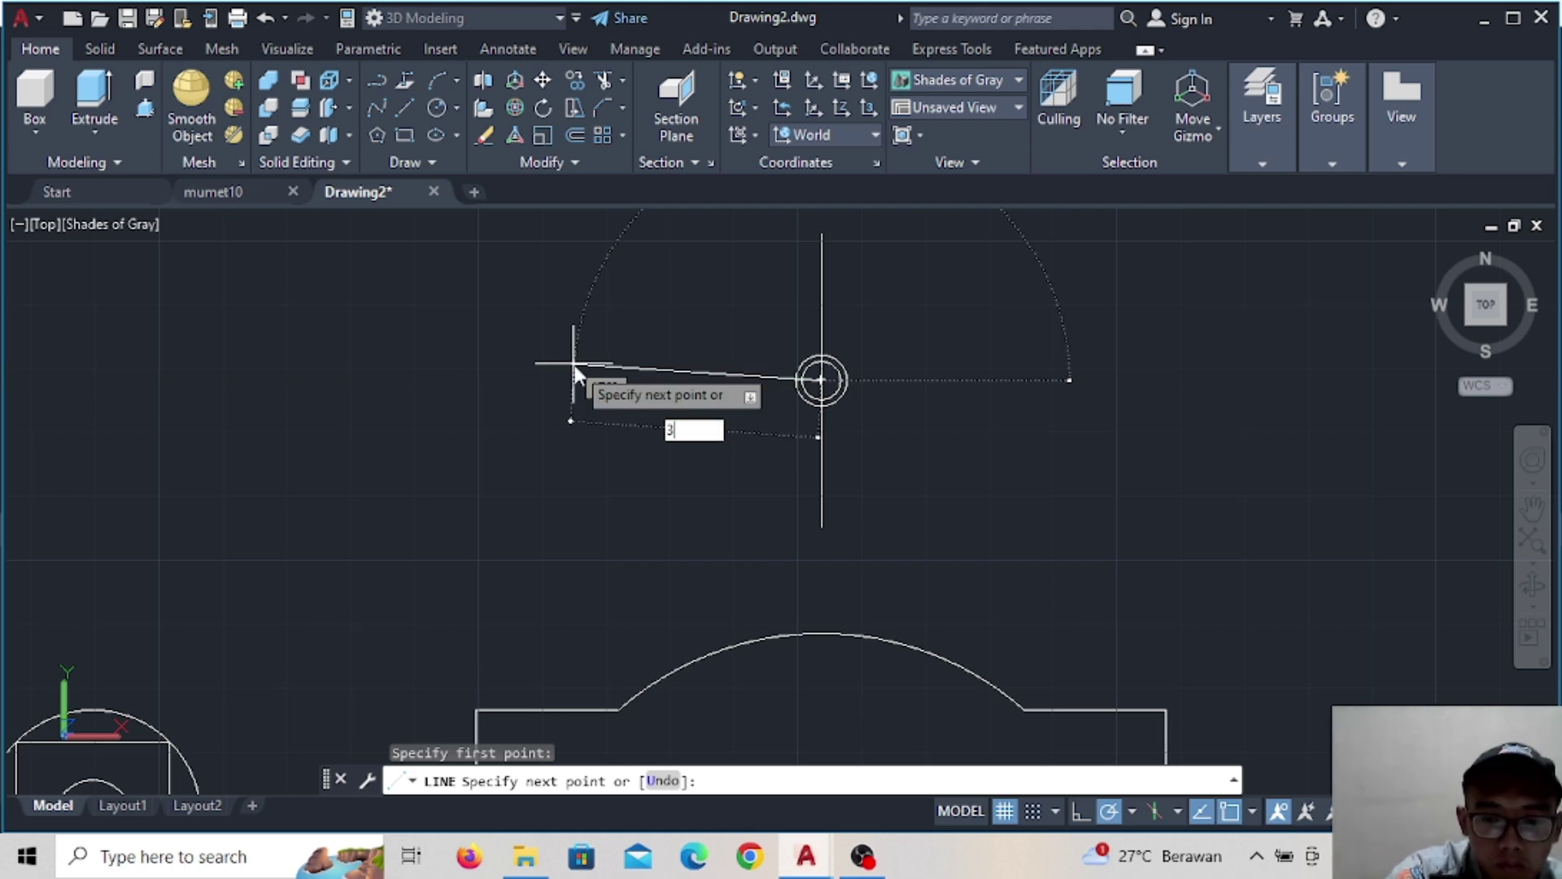
{"action": "type", "text": "39"}
{"action": "key", "text": "Return"}
{"action": "key", "text": "Escape"}
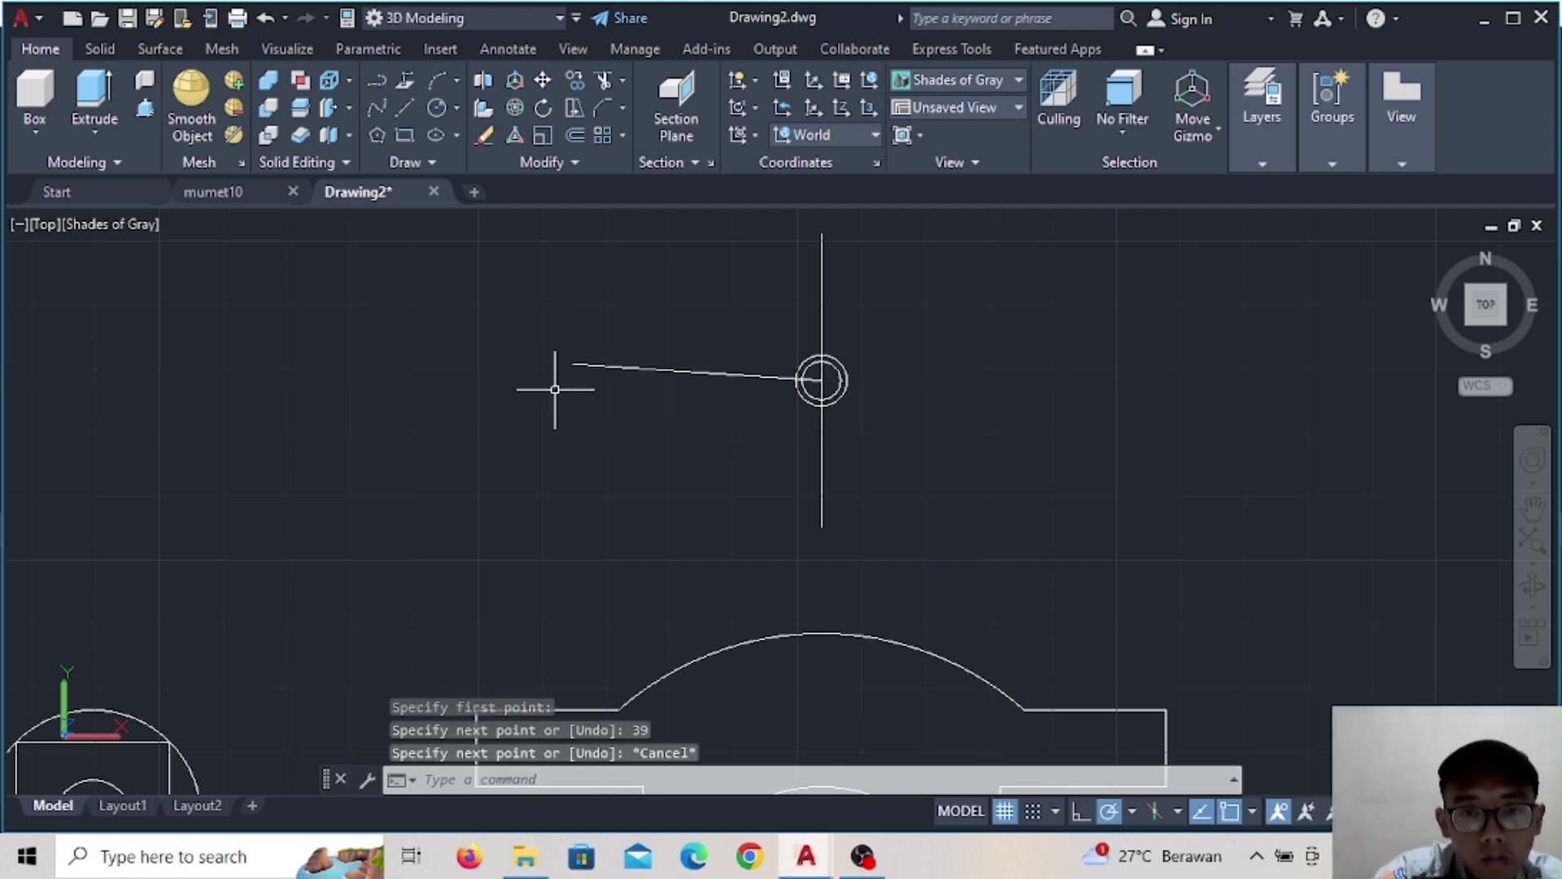
{"action": "left_click", "coordinate": [604, 363]}
{"action": "key", "text": "Delete"}
Redraw a horizontal line starting at the circles' centre
{"action": "left_click", "coordinate": [400, 114]}
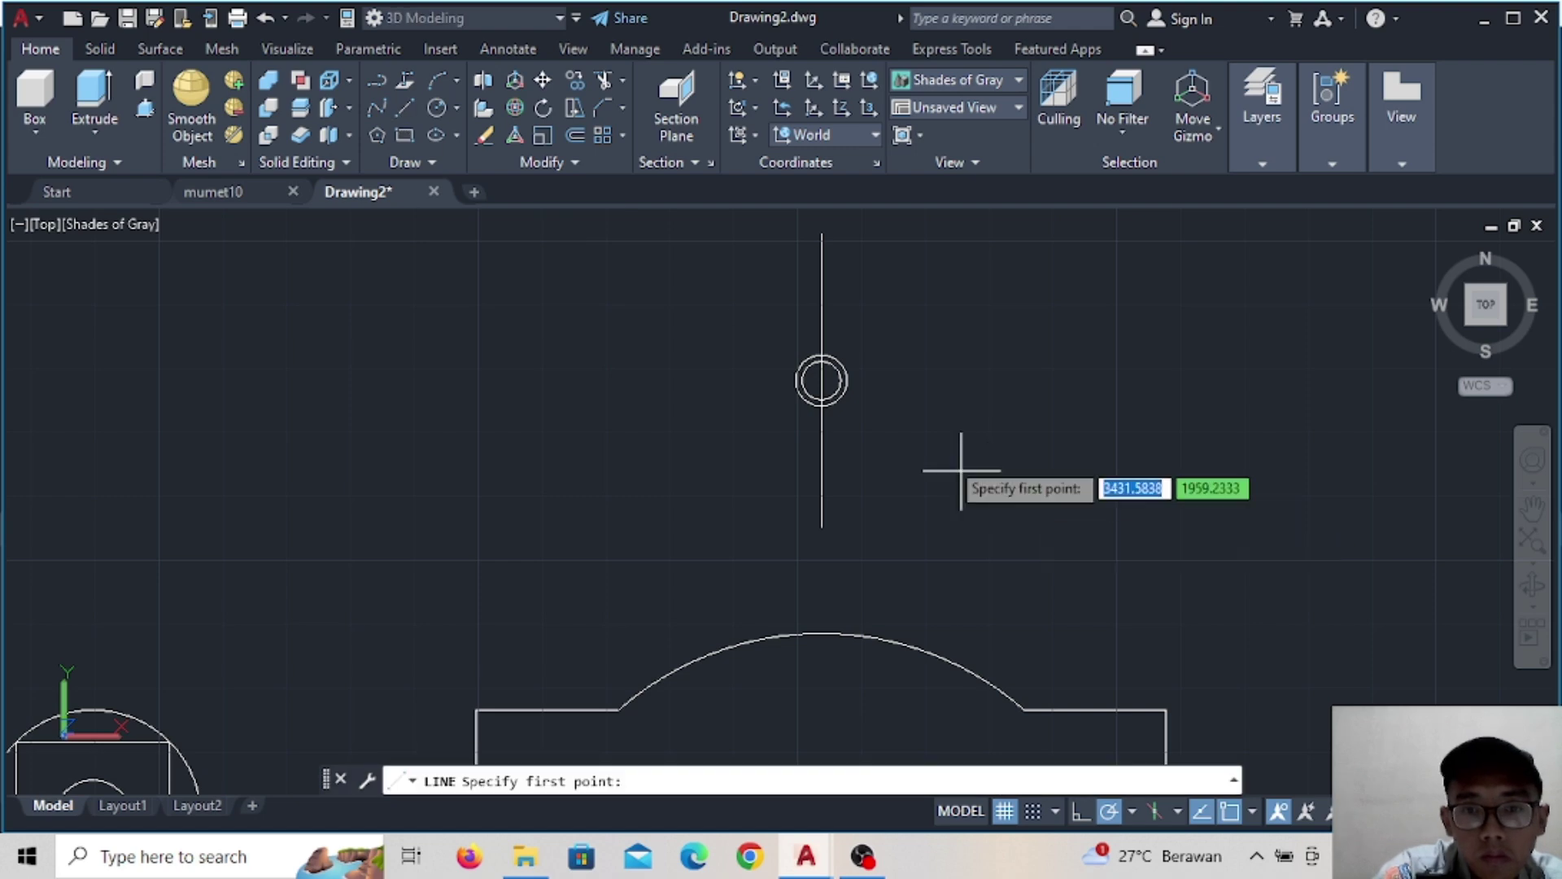
{"action": "scroll", "coordinate": [888, 412], "scroll_direction": "up", "scroll_amount": 3}
{"action": "left_click", "coordinate": [755, 348]}
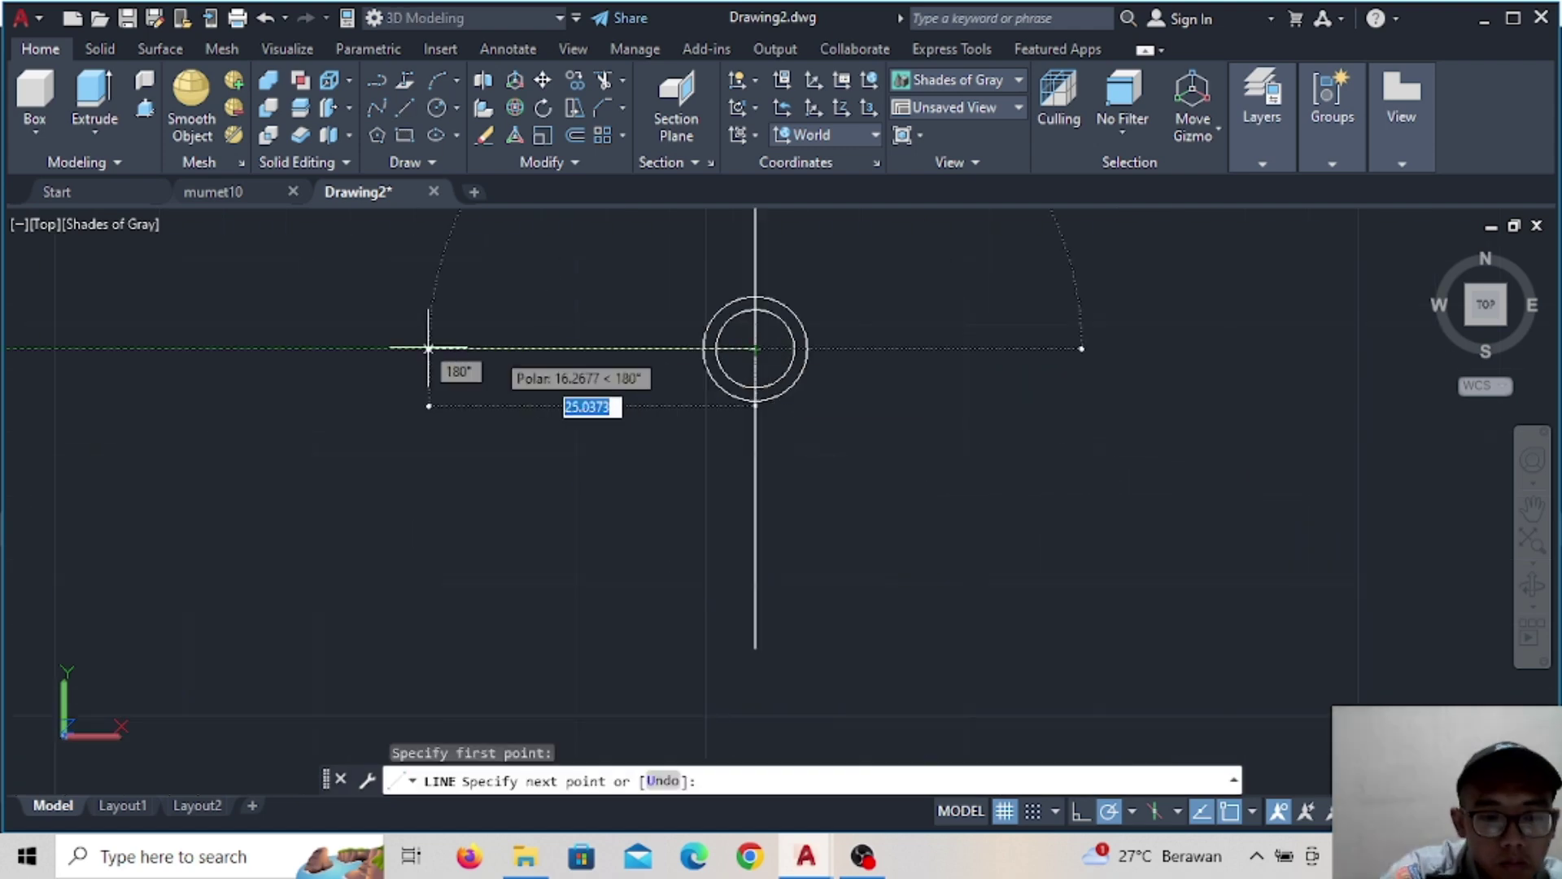
{"action": "type", "text": "30"}
{"action": "key", "text": "Return"}
{"action": "key", "text": "Escape"}
Add a radius-6 circle centred on the line's left end
{"action": "scroll", "coordinate": [548, 401], "scroll_direction": "down", "scroll_amount": 2}
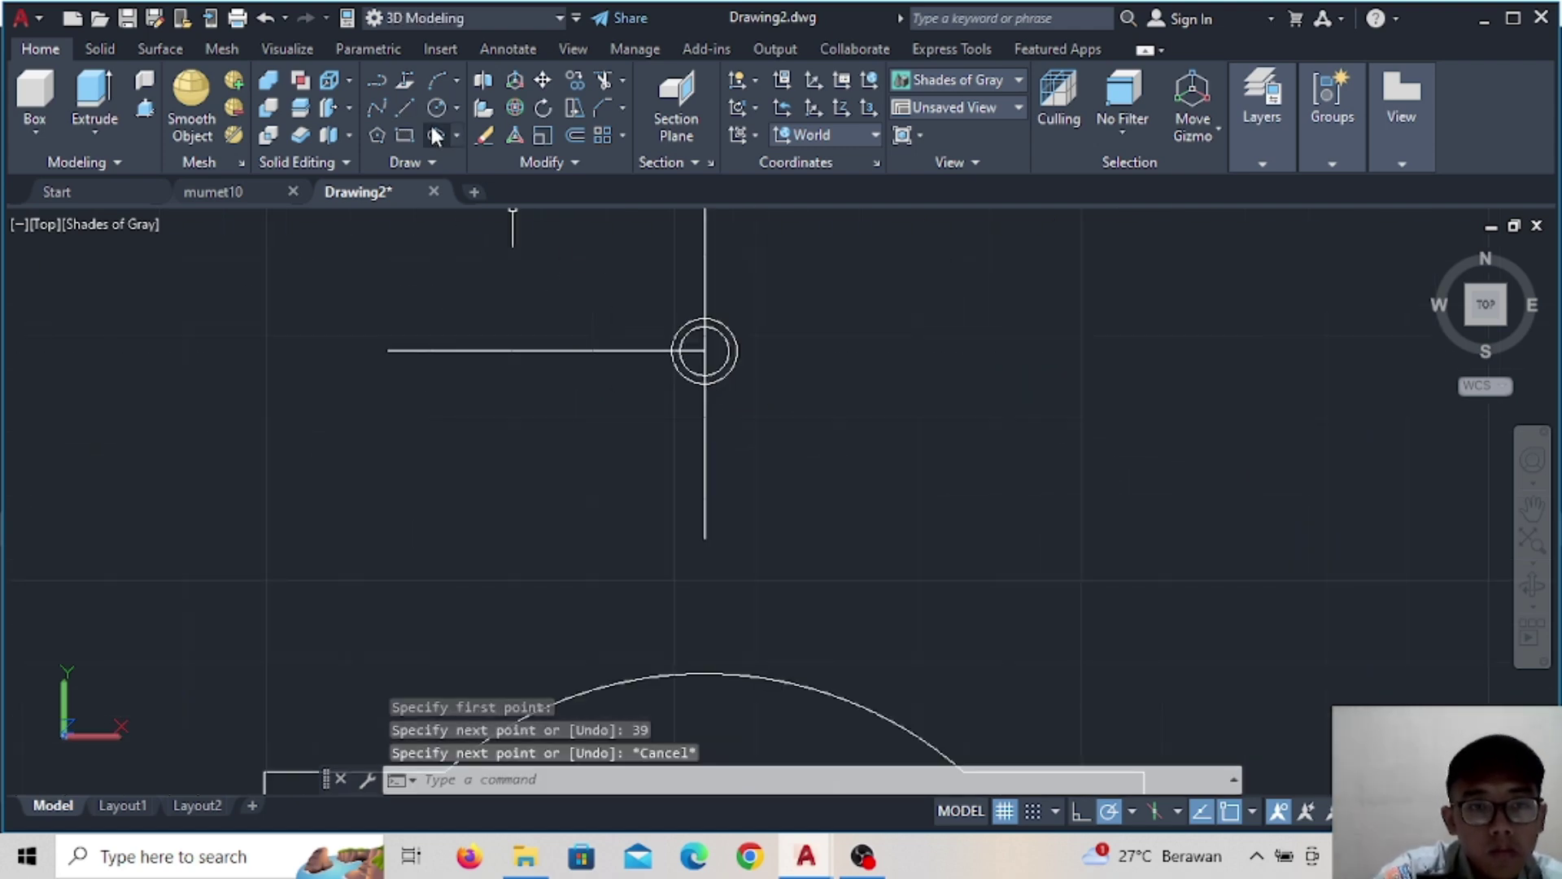
{"action": "key", "text": "c"}
{"action": "key", "text": "Return"}
{"action": "left_click", "coordinate": [388, 350]}
{"action": "type", "text": "6"}
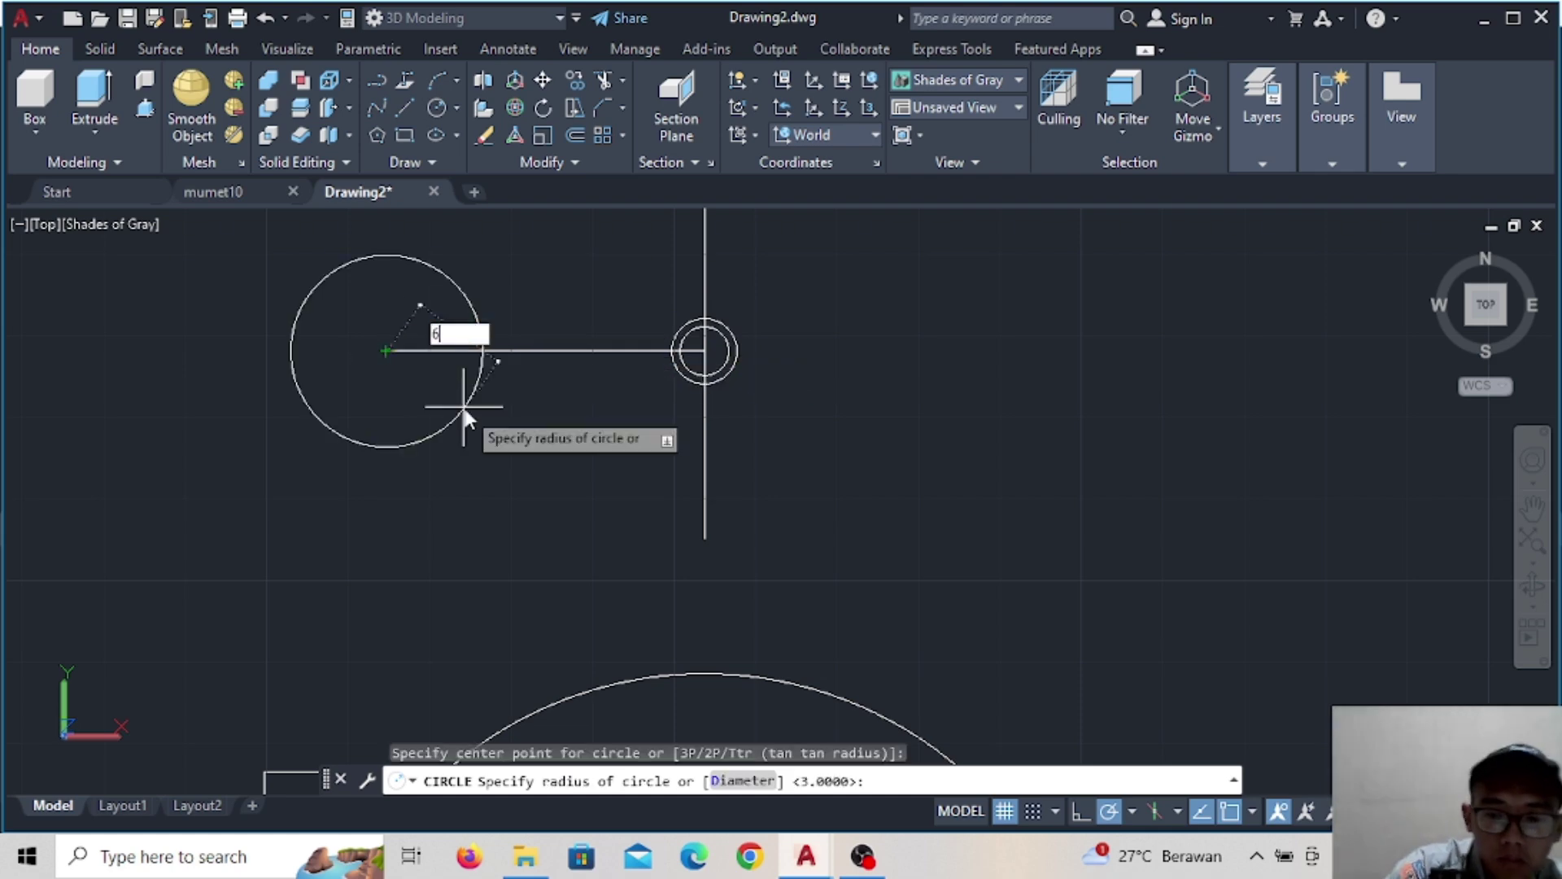
{"action": "key", "text": "Return"}
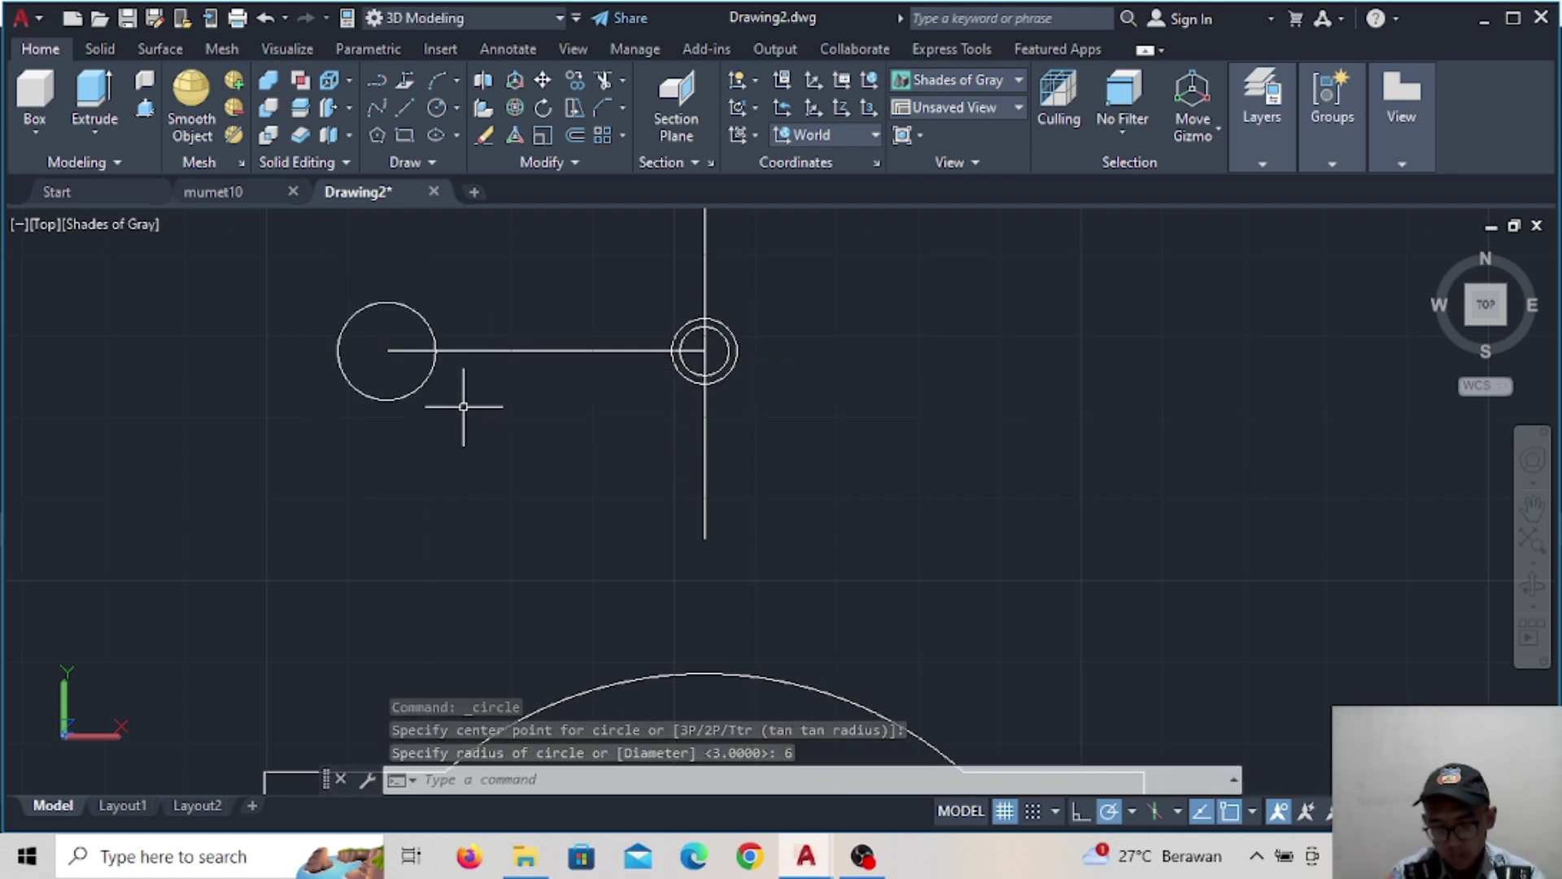
Add a concentric radius-17 circle around the radius-6 circle
{"action": "left_click", "coordinate": [437, 107]}
{"action": "left_click", "coordinate": [386, 350]}
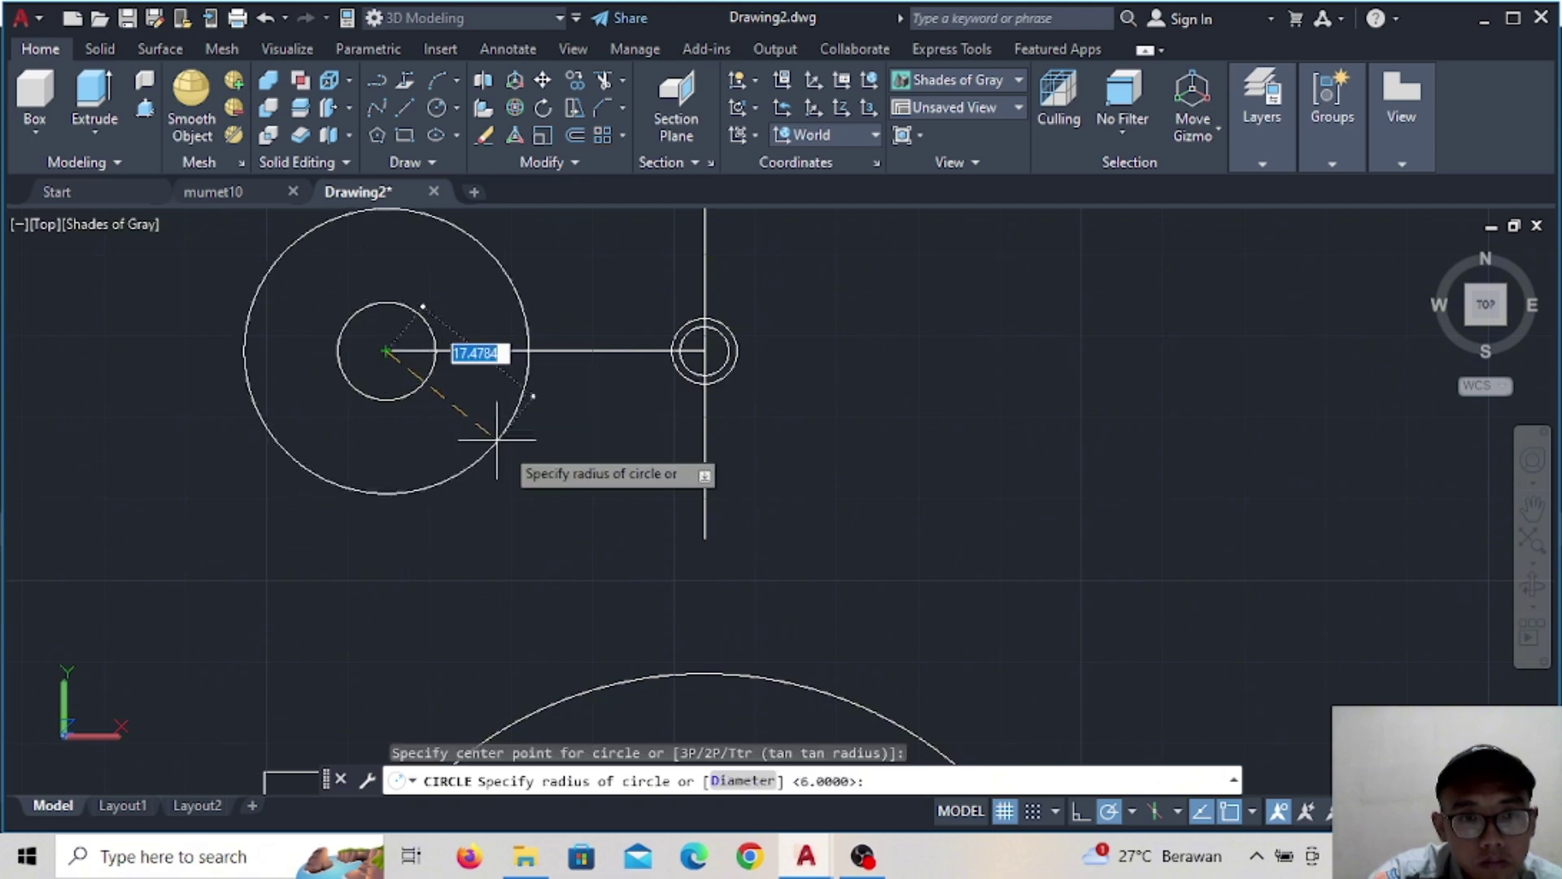
{"action": "key", "text": "Escape"}
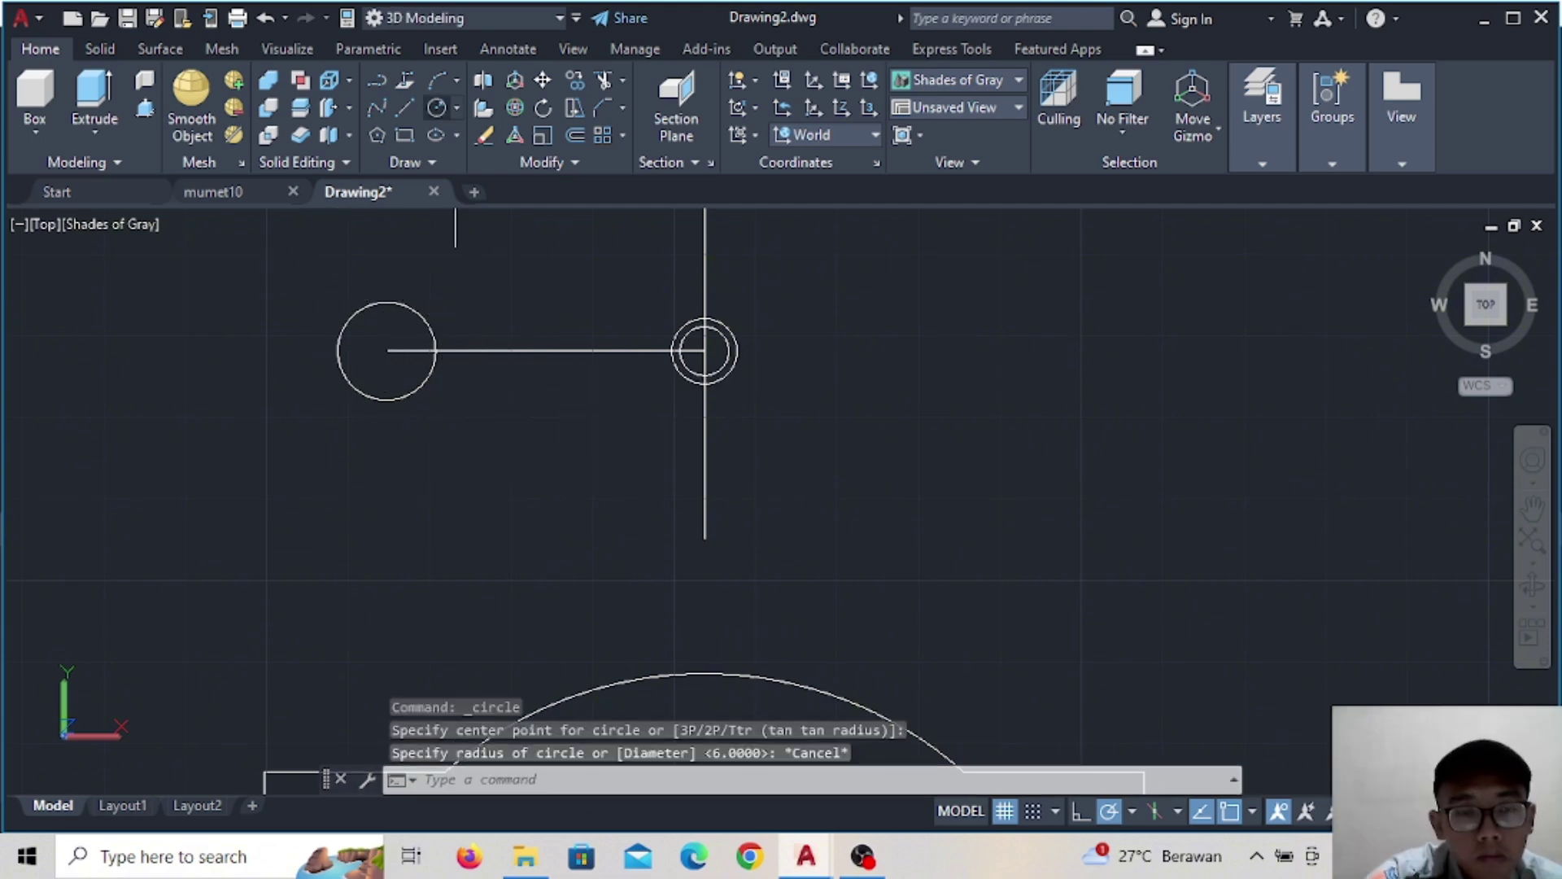
{"action": "left_click", "coordinate": [437, 106]}
{"action": "scroll", "coordinate": [362, 392], "scroll_direction": "up", "scroll_amount": 3}
{"action": "left_click", "coordinate": [406, 305]}
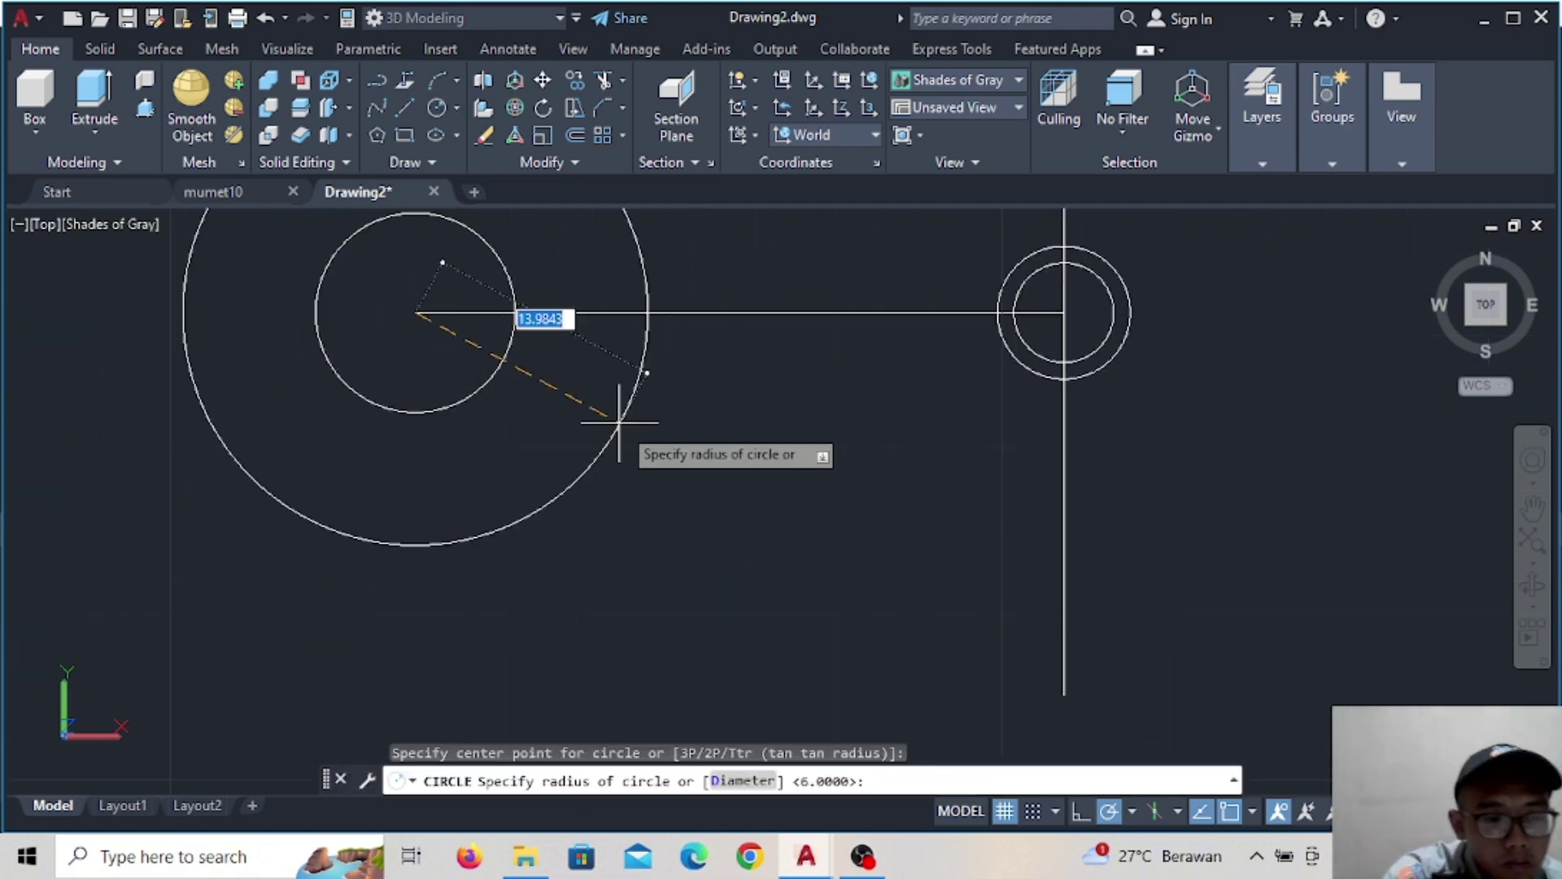
{"action": "type", "text": "17"}
{"action": "key", "text": "Return"}
{"action": "scroll", "coordinate": [572, 355], "scroll_direction": "down", "scroll_amount": 6}
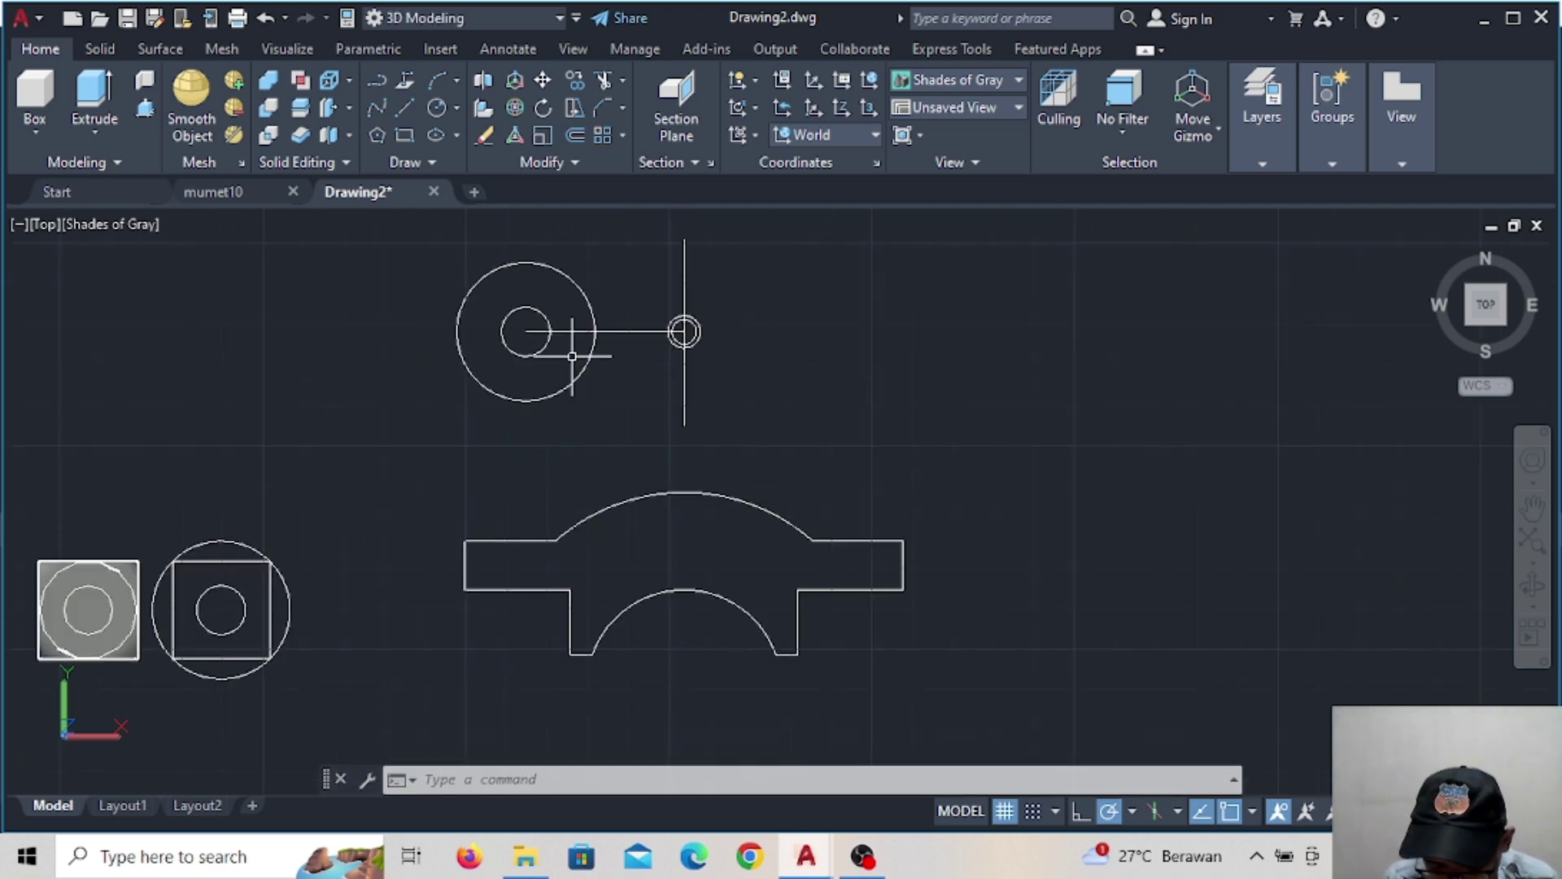
Draw a radius-54 circle on the small concentric circles and begin a line at the vertical line's top
{"action": "key", "text": "space"}
{"action": "scroll", "coordinate": [683, 331], "scroll_direction": "up", "scroll_amount": 5}
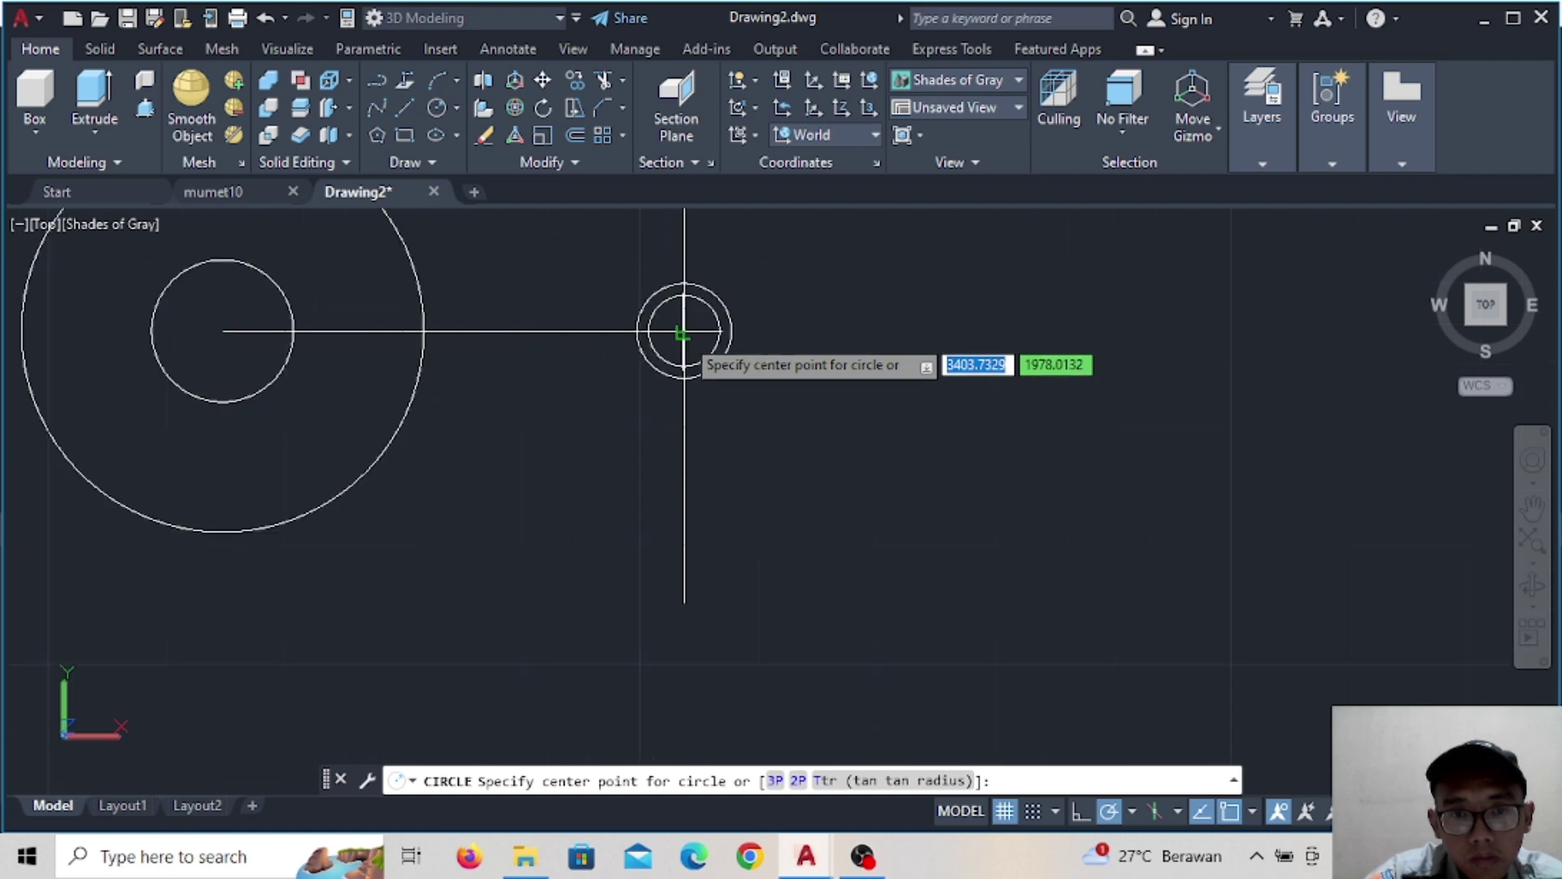
{"action": "left_click", "coordinate": [683, 331]}
{"action": "middle_click_drag", "start_coordinate": [248, 340], "coordinate": [461, 446]}
{"action": "type", "text": "54"}
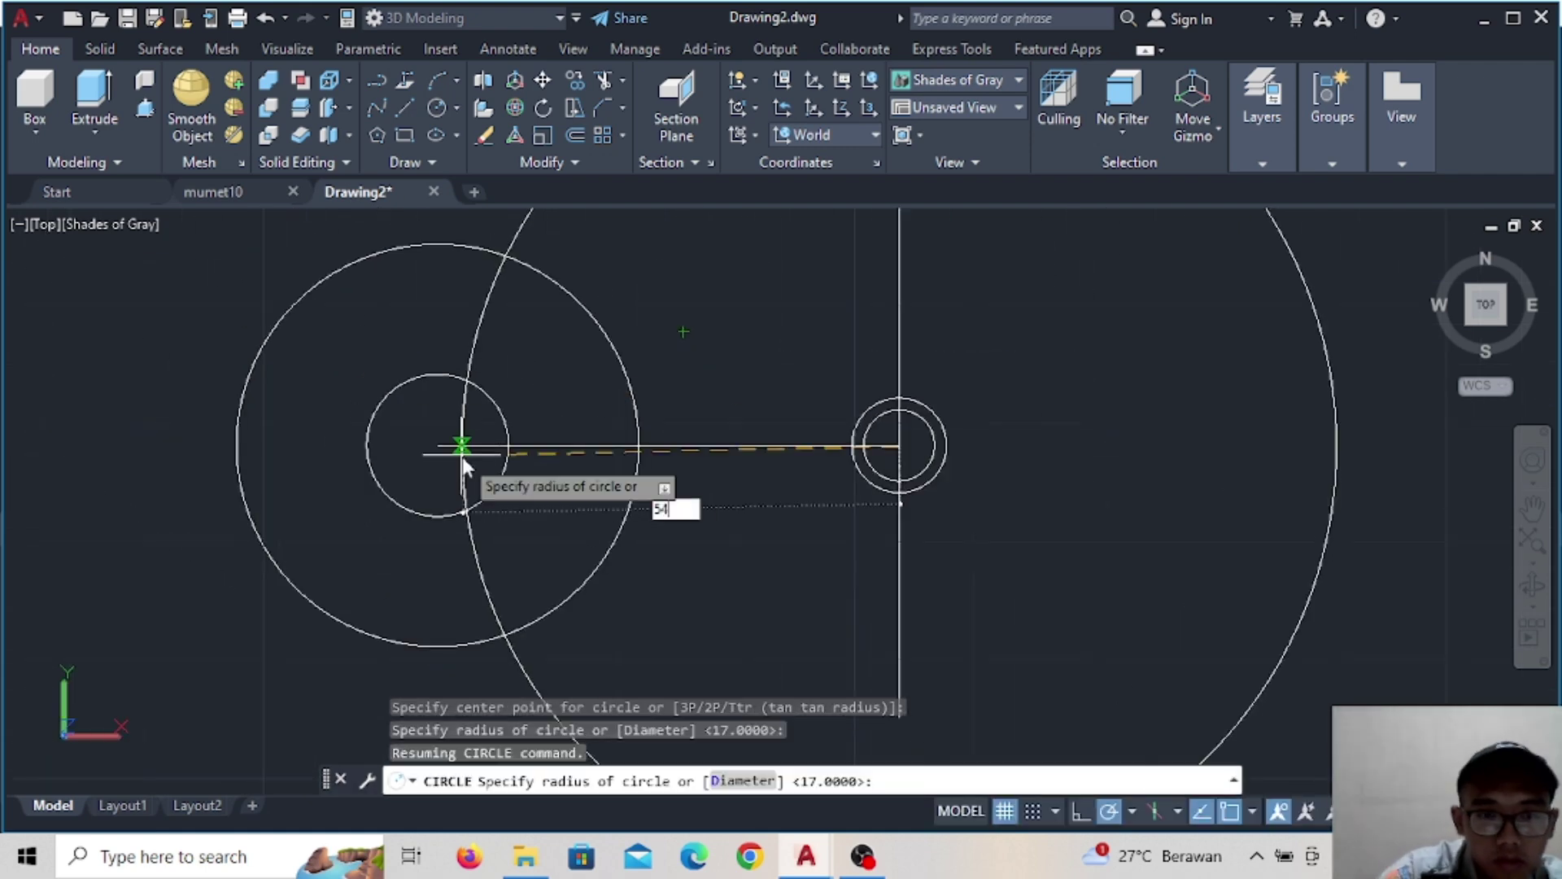
{"action": "key", "text": "Return"}
{"action": "scroll", "coordinate": [594, 409], "scroll_direction": "down", "scroll_amount": 4}
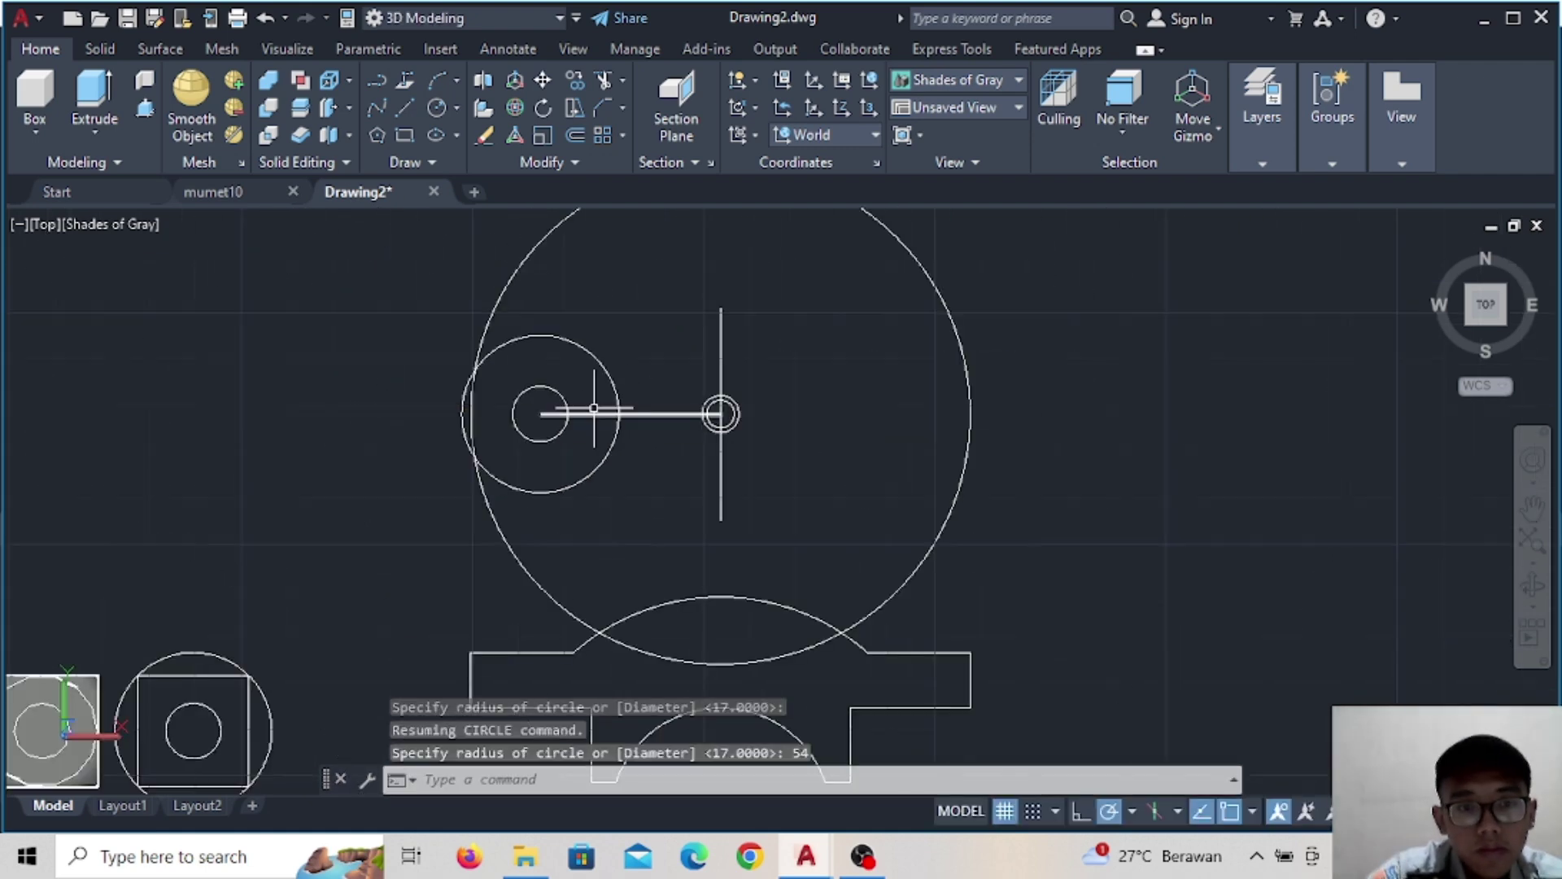
{"action": "left_click", "coordinate": [403, 106]}
{"action": "left_click", "coordinate": [721, 308]}
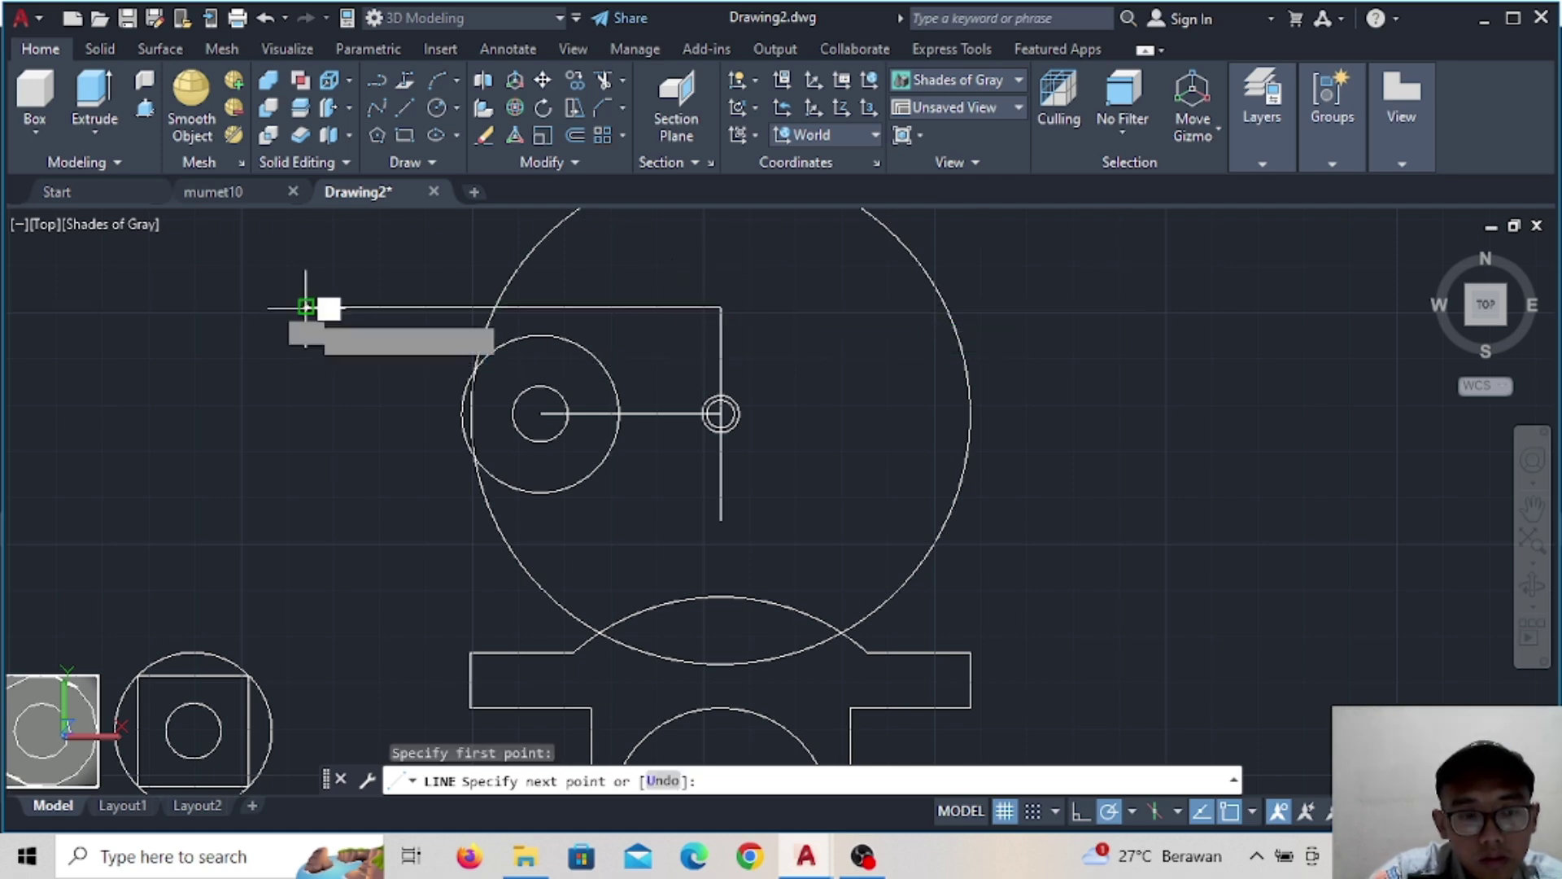
Finish the top line, then draw the bottom line and a crossing vertical edge line
{"action": "left_click", "coordinate": [306, 307]}
{"action": "key", "text": "Escape"}
{"action": "left_click", "coordinate": [403, 106]}
{"action": "left_click", "coordinate": [720, 520]}
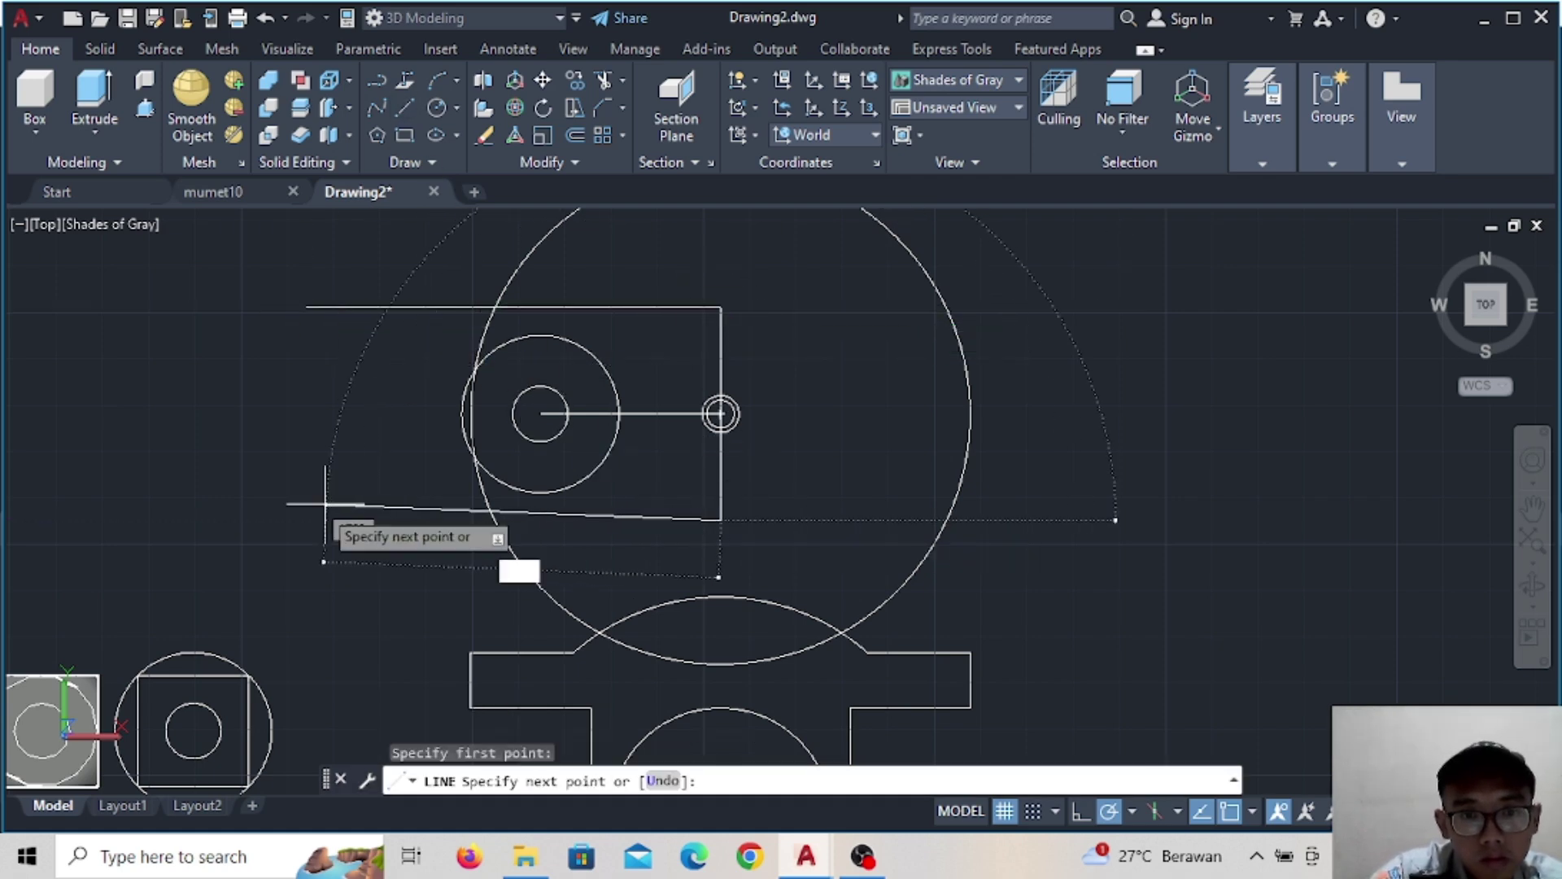
{"action": "left_click", "coordinate": [322, 520]}
{"action": "key", "text": "Escape"}
{"action": "left_click", "coordinate": [402, 106]}
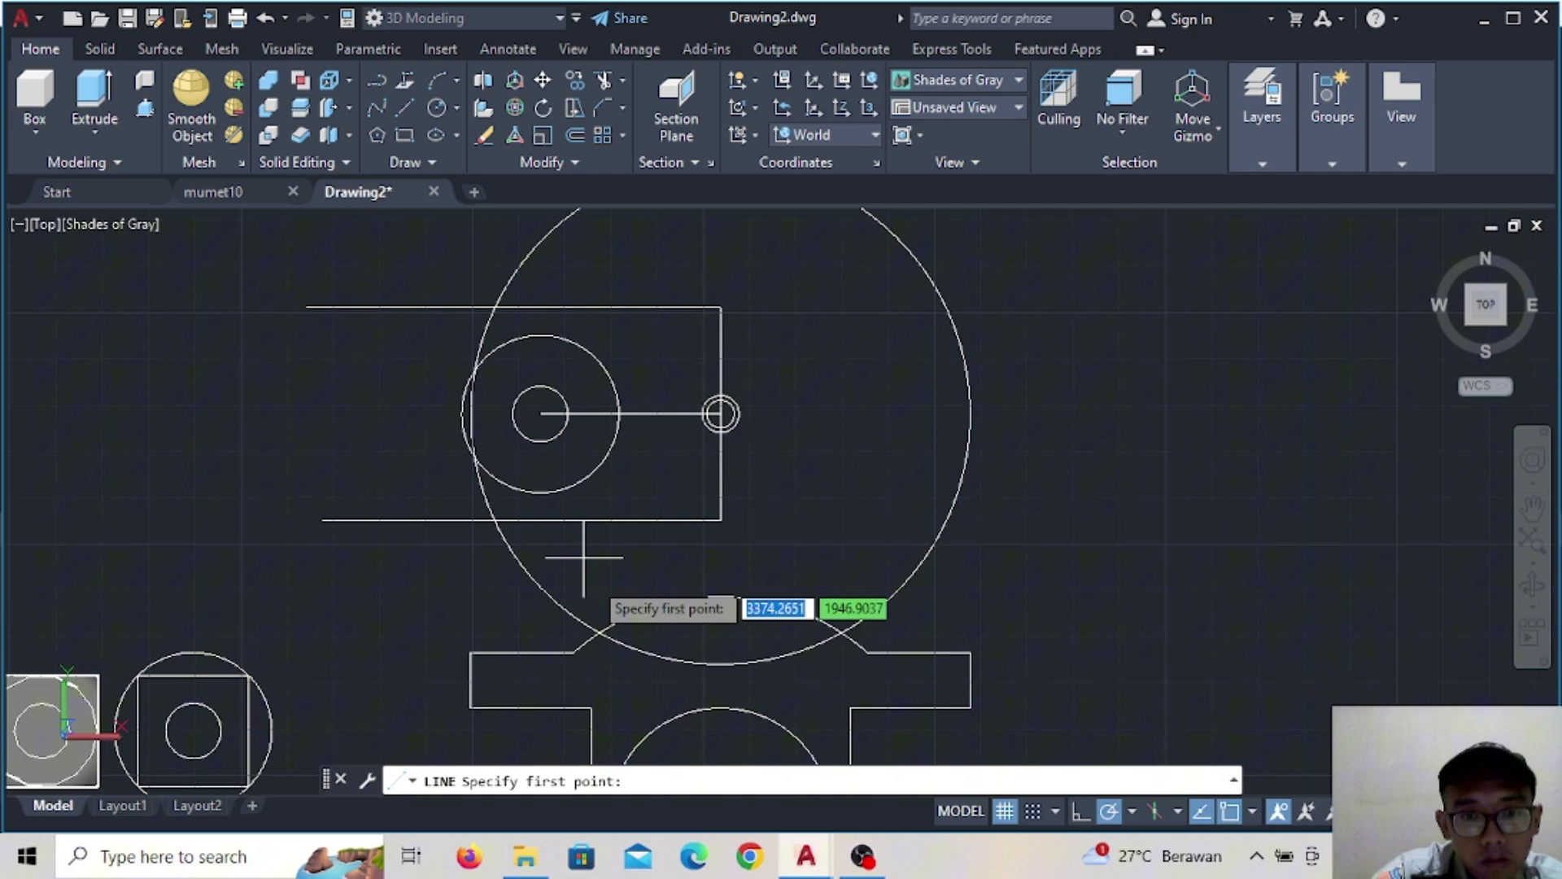
{"action": "left_click", "coordinate": [574, 652]}
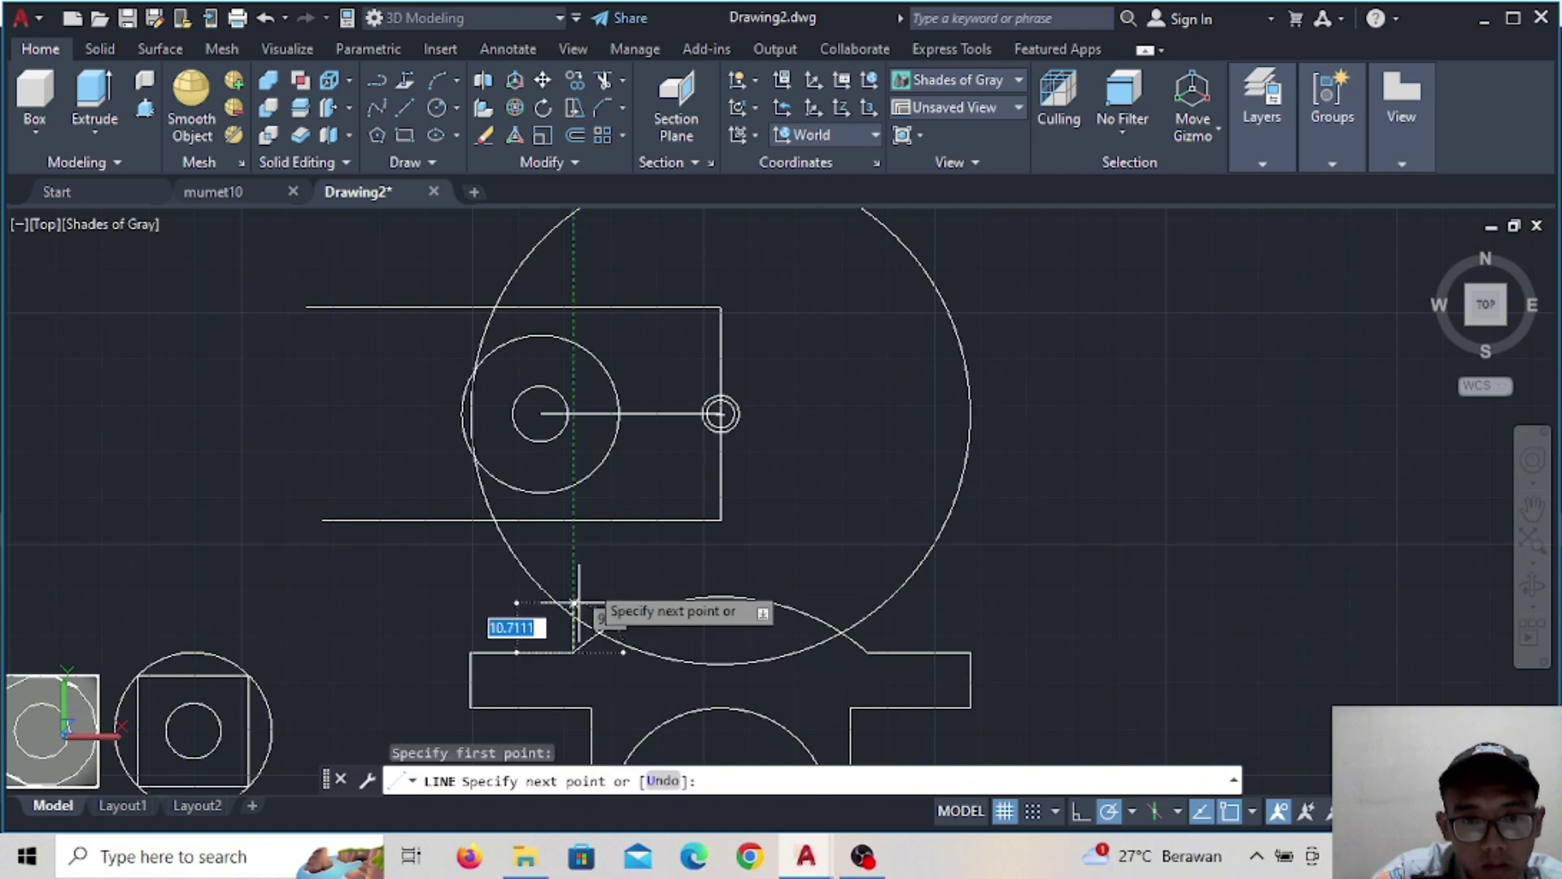
{"action": "left_click", "coordinate": [574, 287]}
{"action": "key", "text": "Escape"}
Trim the excess line ends on the left and the vertical line's stubs
{"action": "left_click", "coordinate": [606, 81]}
{"action": "left_click_drag", "start_coordinate": [407, 276], "coordinate": [407, 553]}
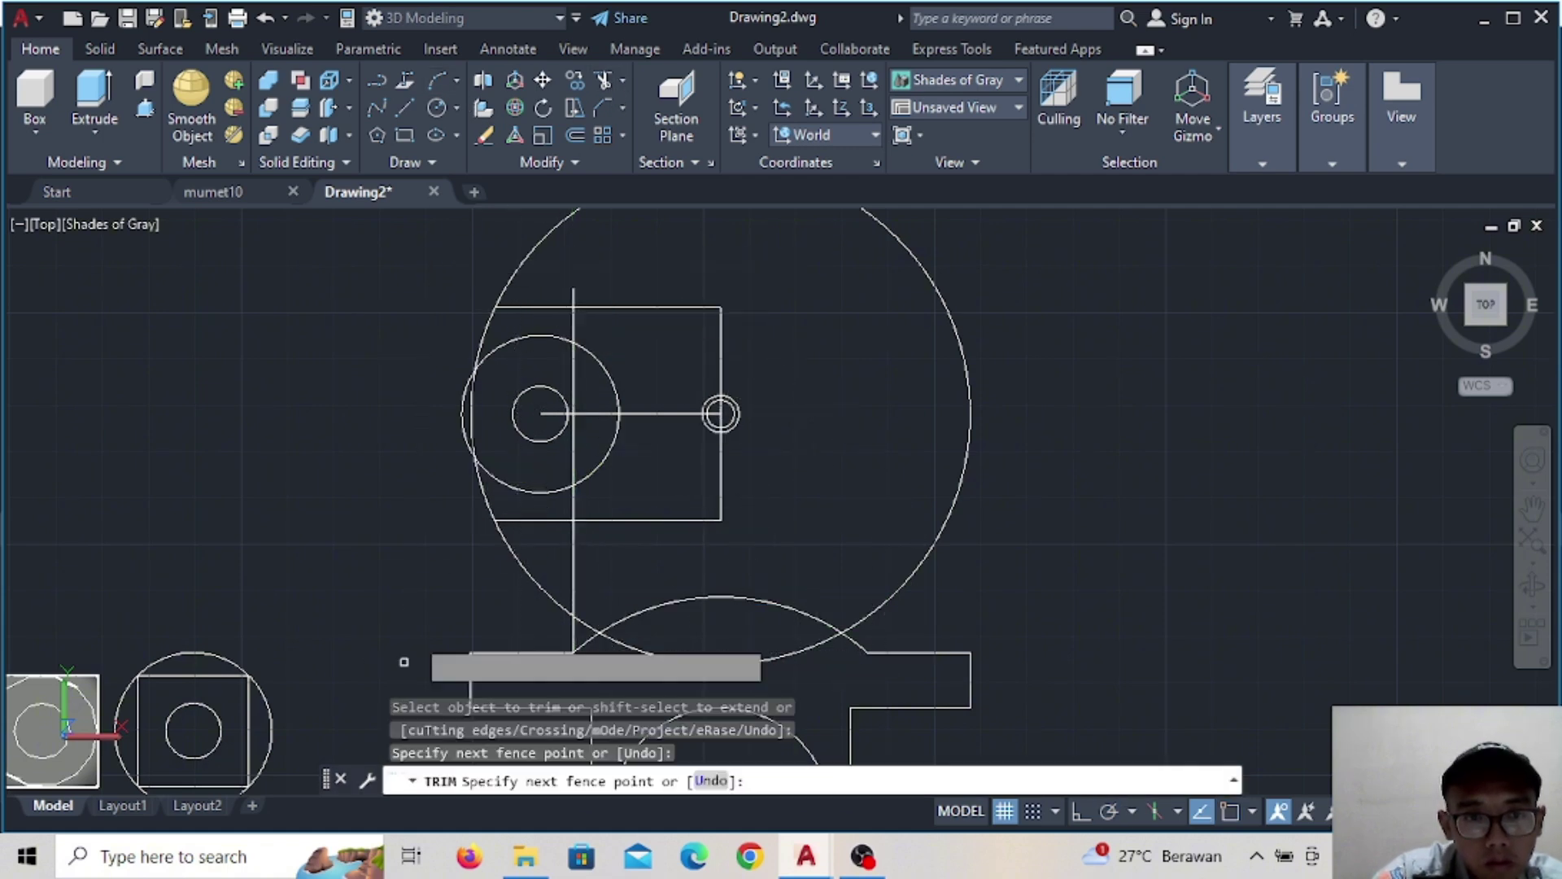
{"action": "left_click", "coordinate": [572, 293]}
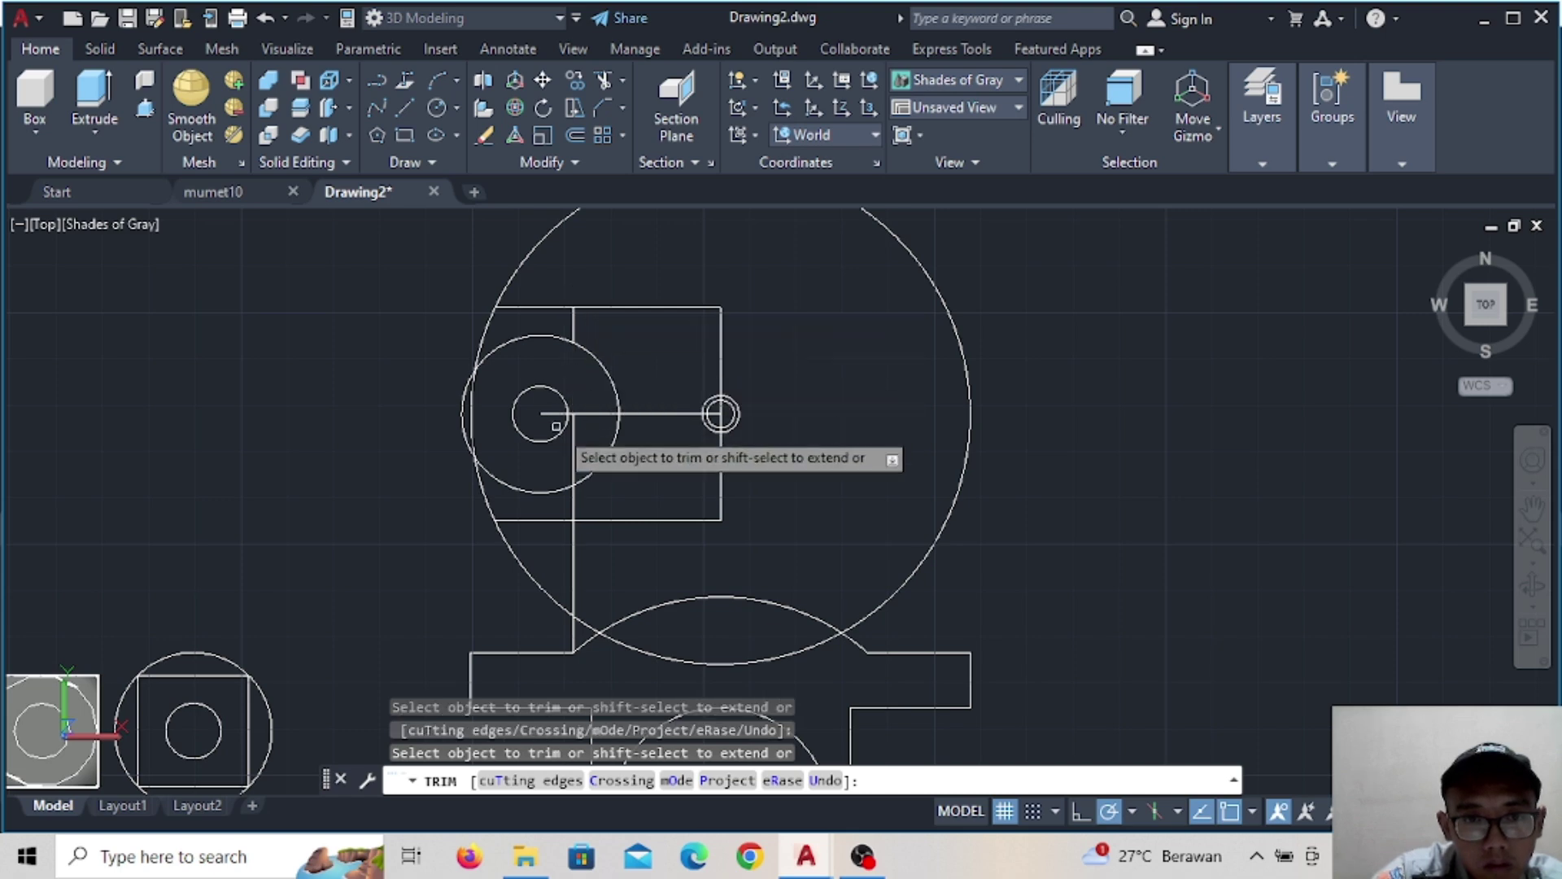
{"action": "left_click", "coordinate": [572, 565]}
{"action": "left_click", "coordinate": [572, 634]}
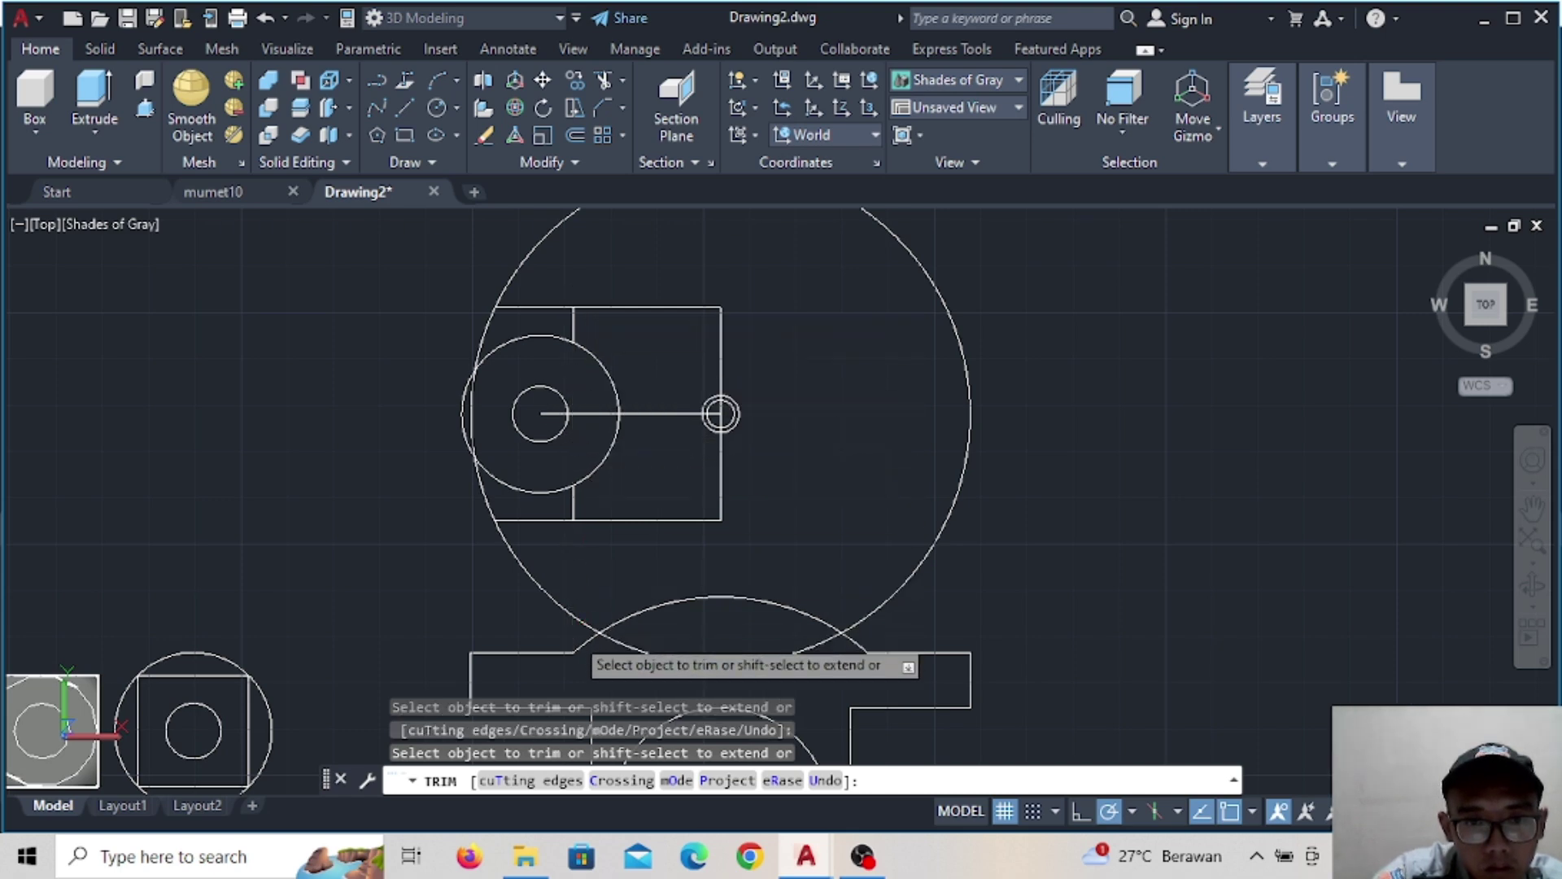
{"action": "key", "text": "Escape"}
Delete the horizontal centre line and trim away the large circle and lower arc
{"action": "left_click", "coordinate": [585, 412]}
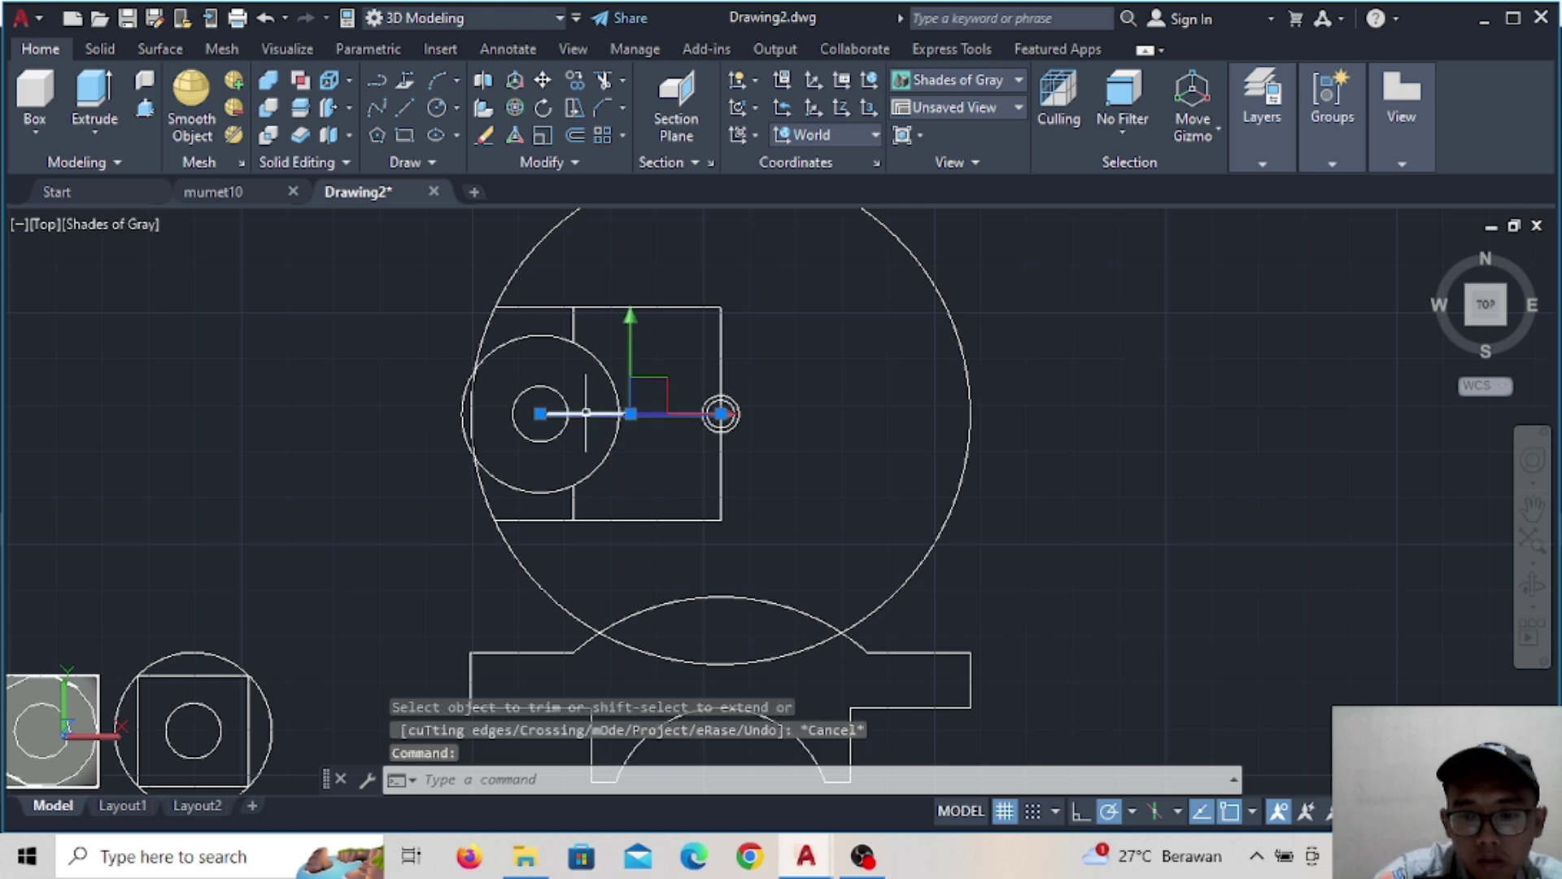
{"action": "key", "text": "Delete"}
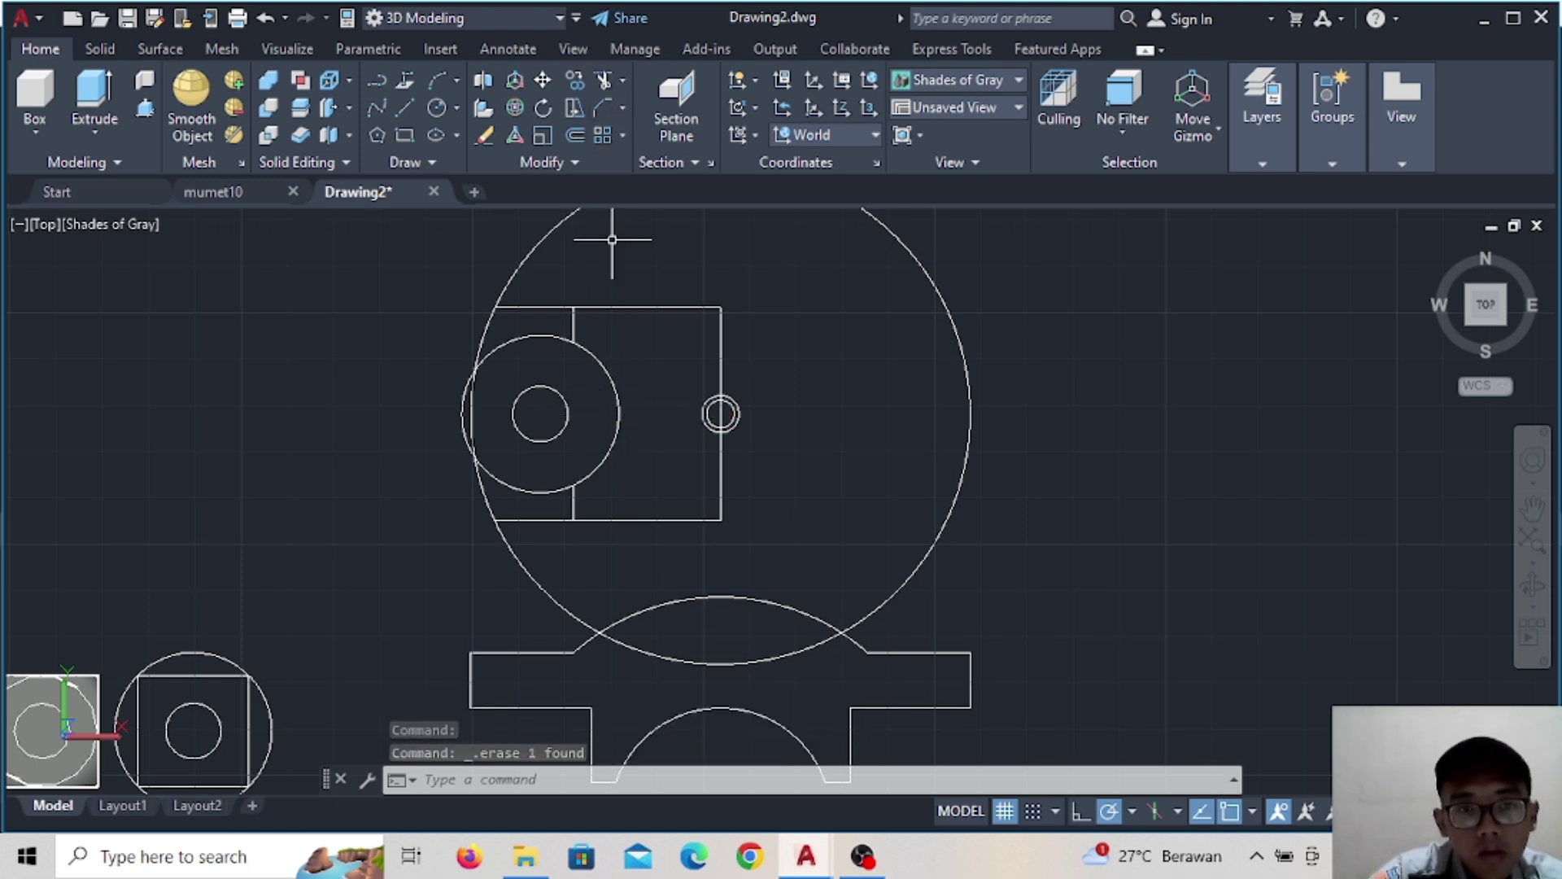
{"action": "mouse_move", "coordinate": [749, 251]}
{"action": "left_mouse_down"}
{"action": "mouse_move", "coordinate": [436, 217]}
{"action": "mouse_move", "coordinate": [714, 561]}
{"action": "left_mouse_up"}
{"action": "left_click", "coordinate": [603, 80]}
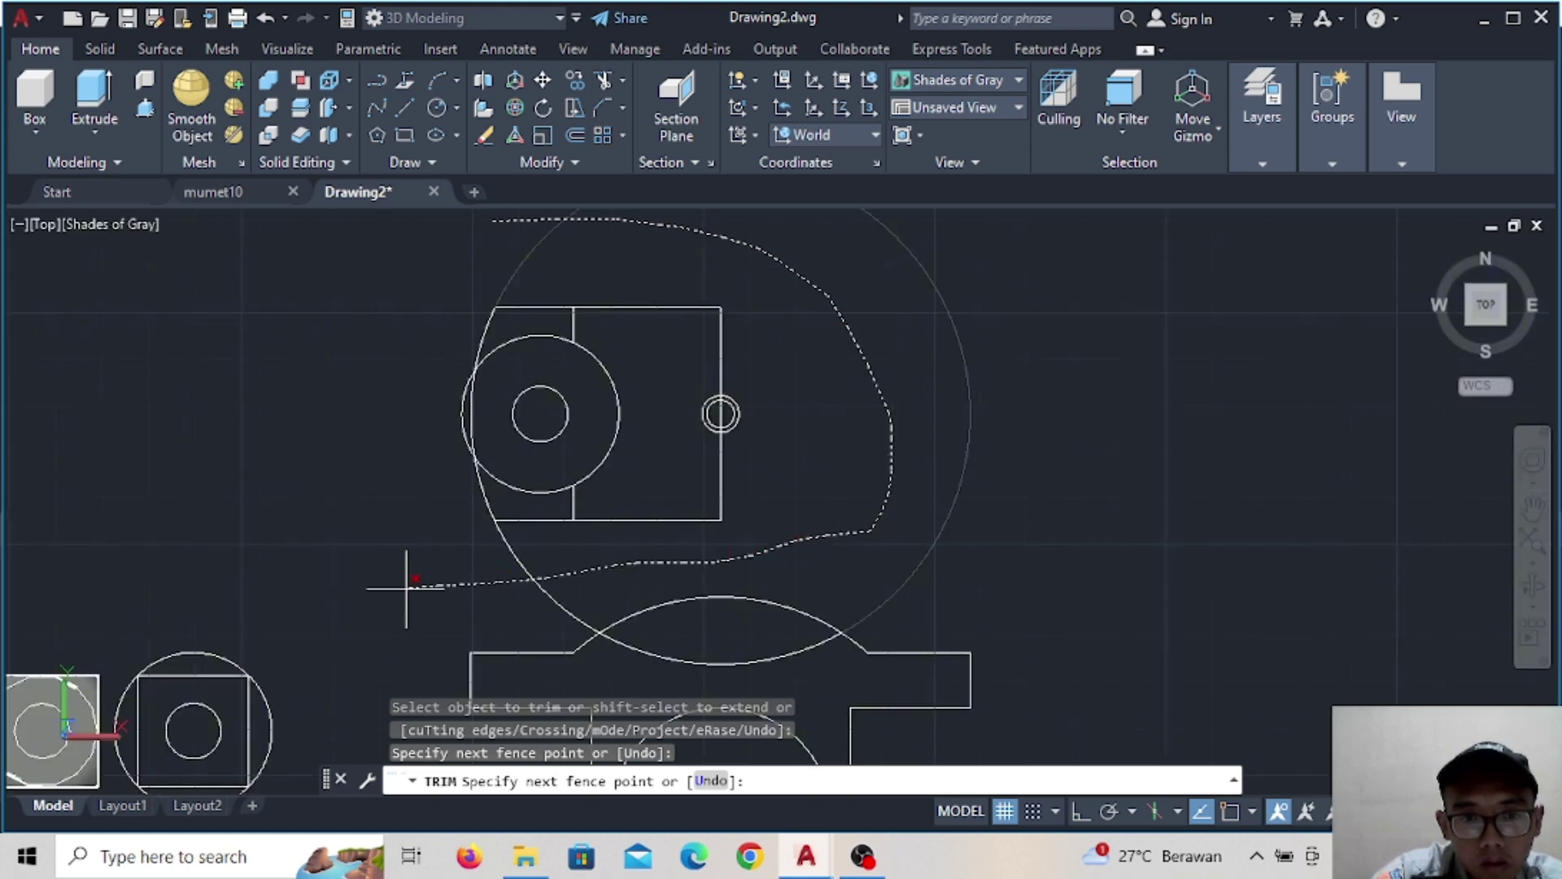
{"action": "left_click_drag", "start_coordinate": [407, 584], "coordinate": [407, 584]}
{"action": "left_click", "coordinate": [720, 662]}
{"action": "key", "text": "Escape"}
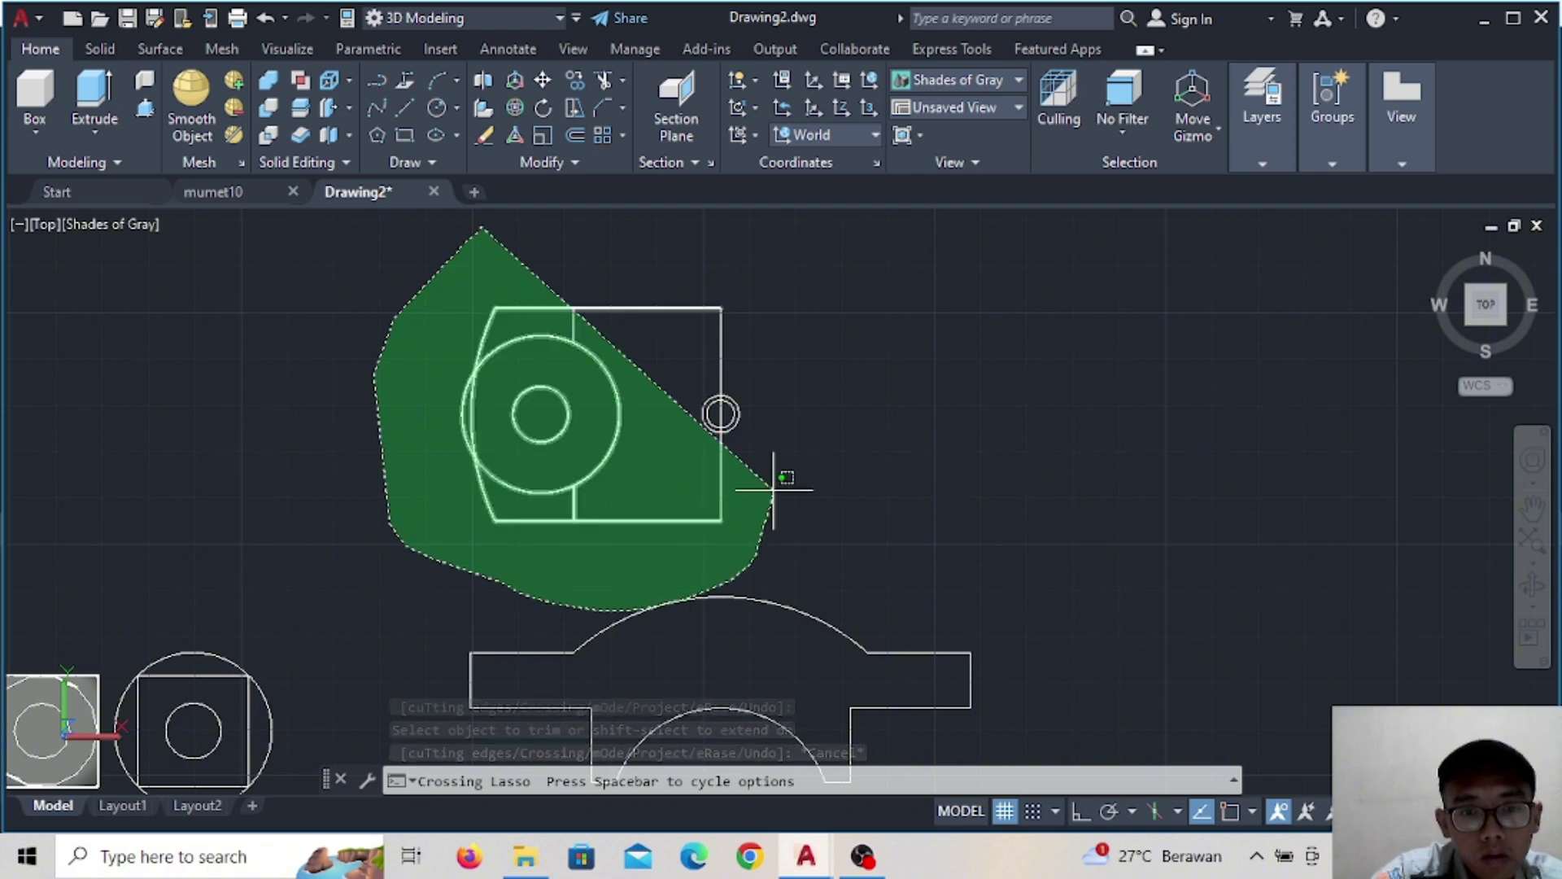
Mirror the plate outline and its circles about a vertical line through the right edge midpoint
{"action": "left_click_drag", "start_coordinate": [431, 557], "coordinate": [781, 476]}
{"action": "left_click", "coordinate": [553, 162]}
{"action": "left_click", "coordinate": [600, 192]}
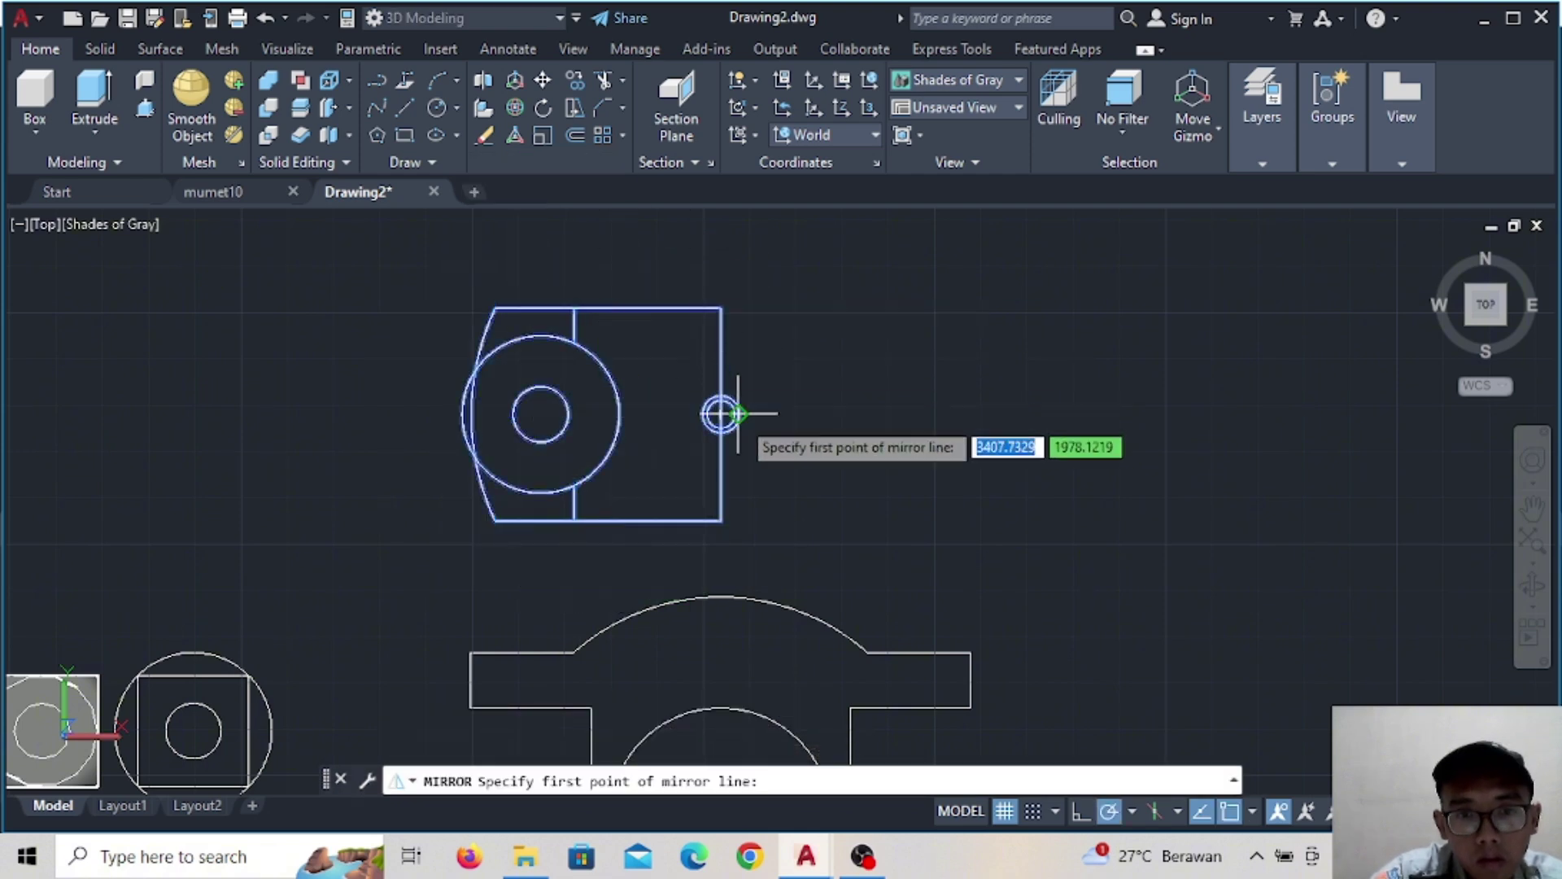
{"action": "left_click", "coordinate": [721, 414]}
{"action": "left_click", "coordinate": [720, 239]}
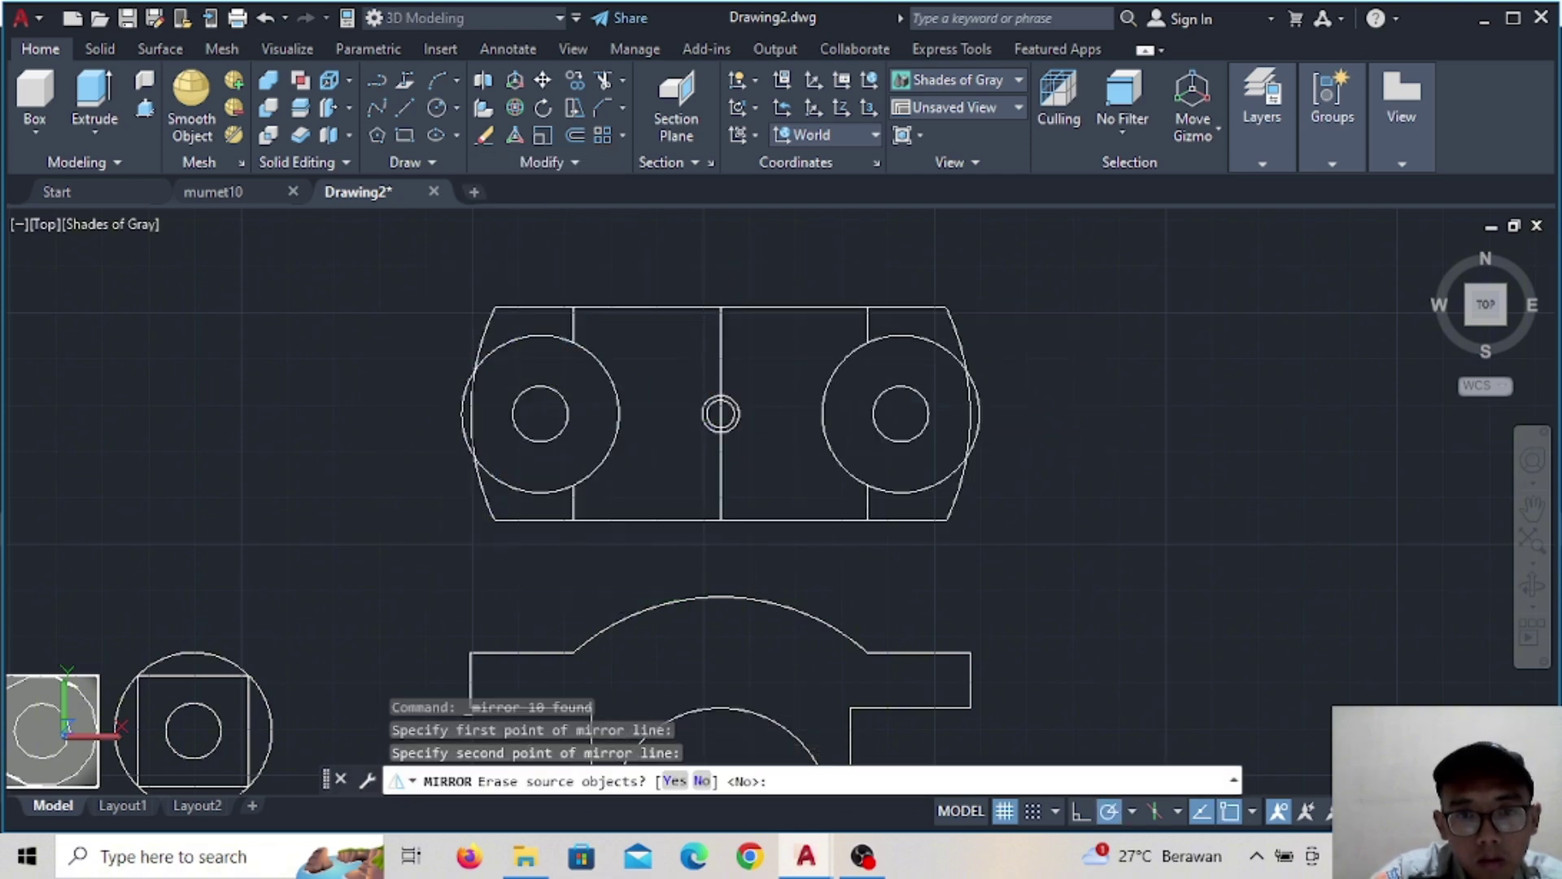
{"action": "key", "text": "Return"}
{"action": "scroll", "coordinate": [904, 450], "scroll_direction": "down", "scroll_amount": 2}
{"action": "scroll", "coordinate": [905, 450], "scroll_direction": "up", "scroll_amount": 2}
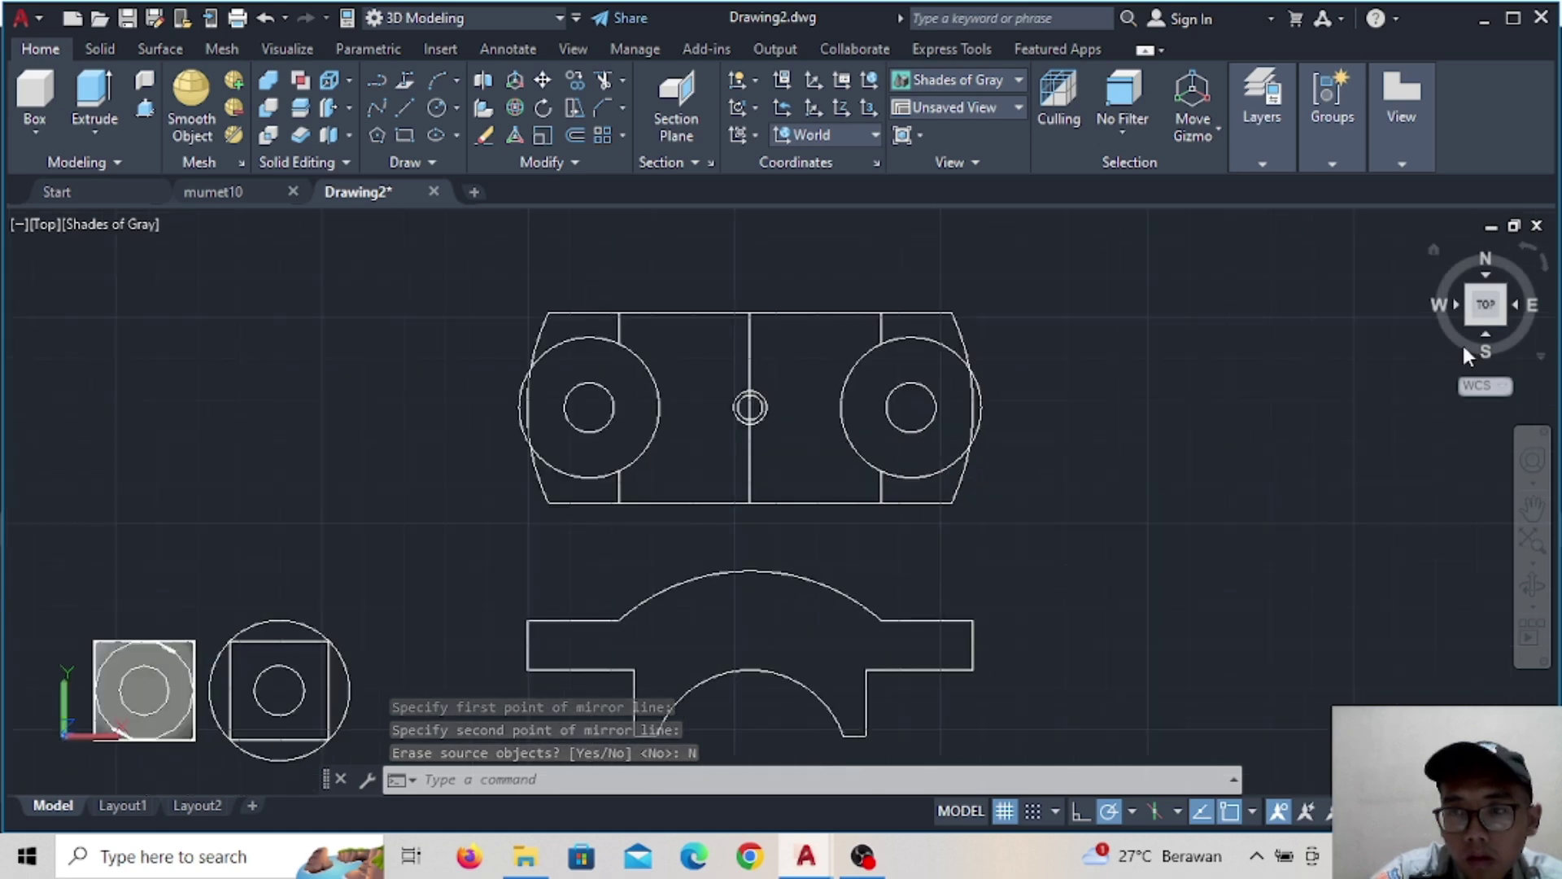
In SE Isometric view, press-pull the curved saddle profile to a height of 4
{"action": "left_click", "coordinate": [1465, 325]}
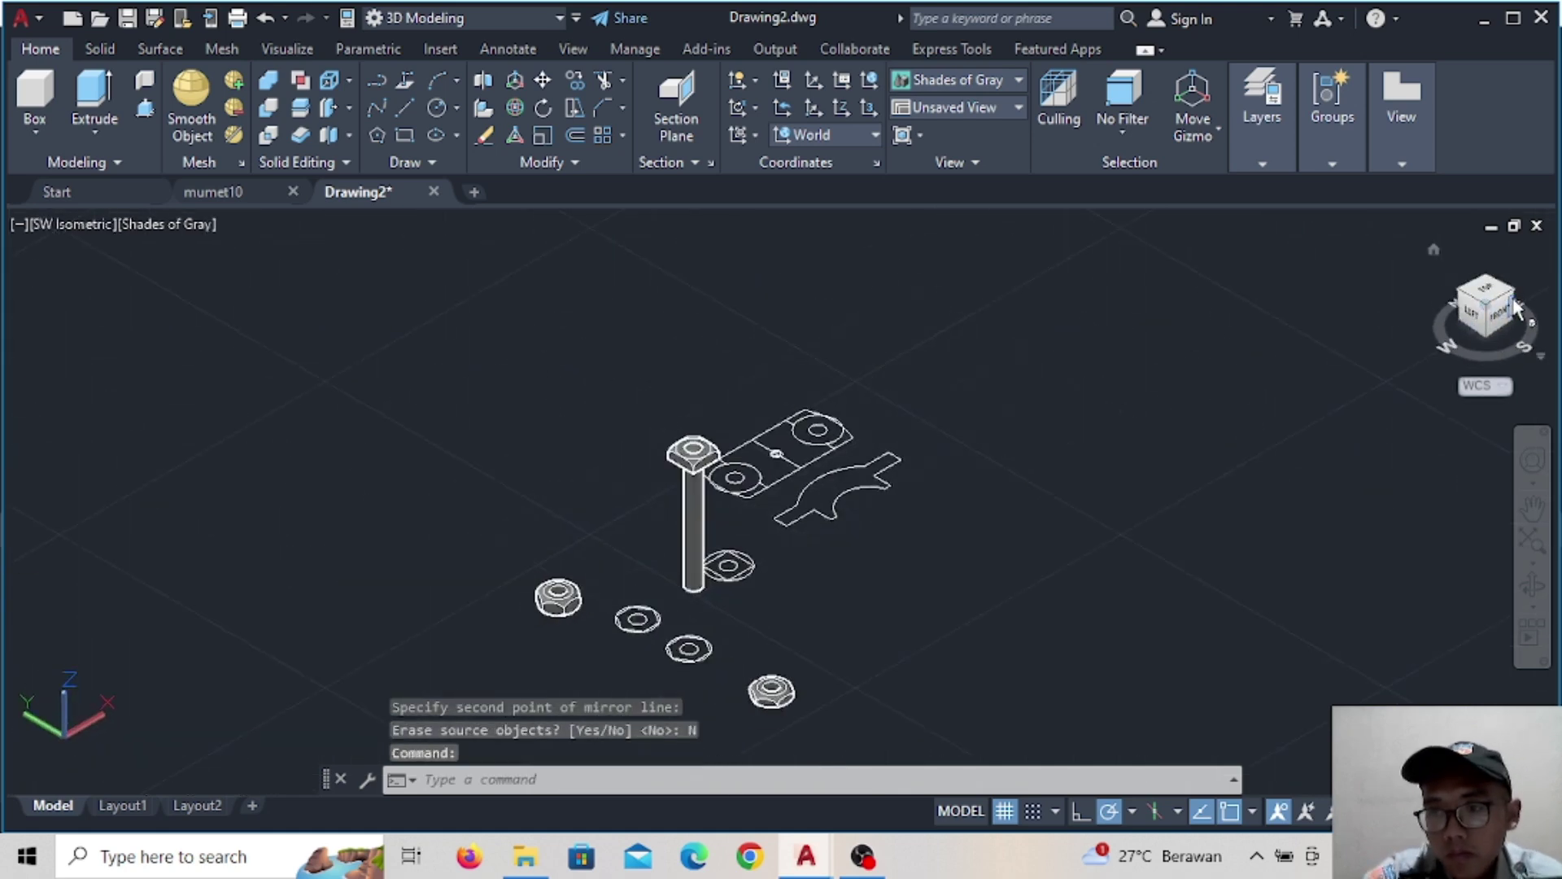
{"action": "left_click", "coordinate": [1513, 309]}
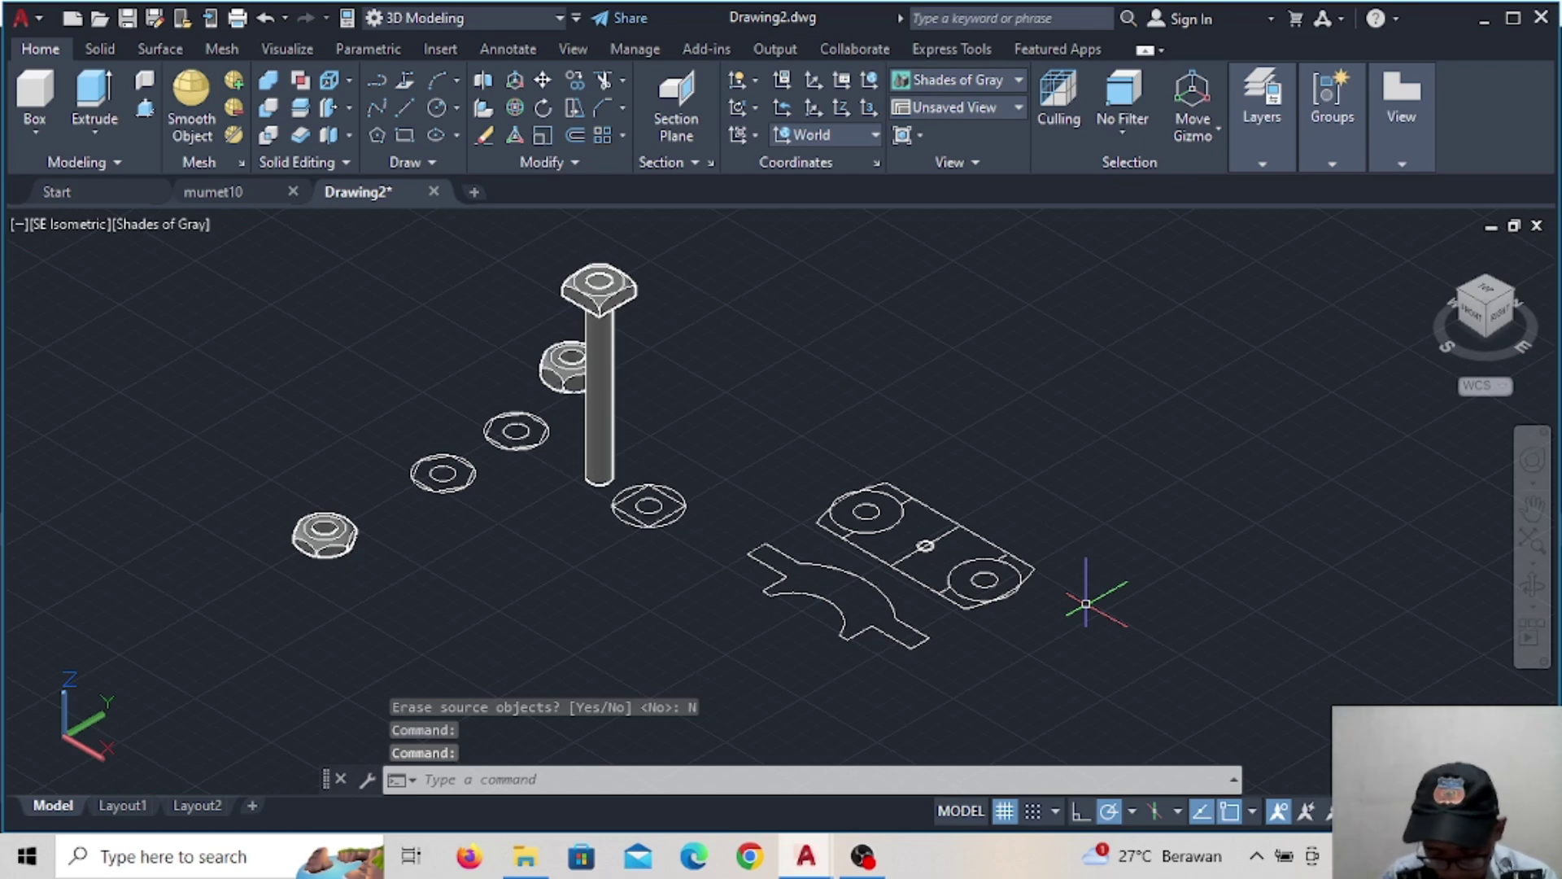
{"action": "left_click", "coordinate": [146, 109]}
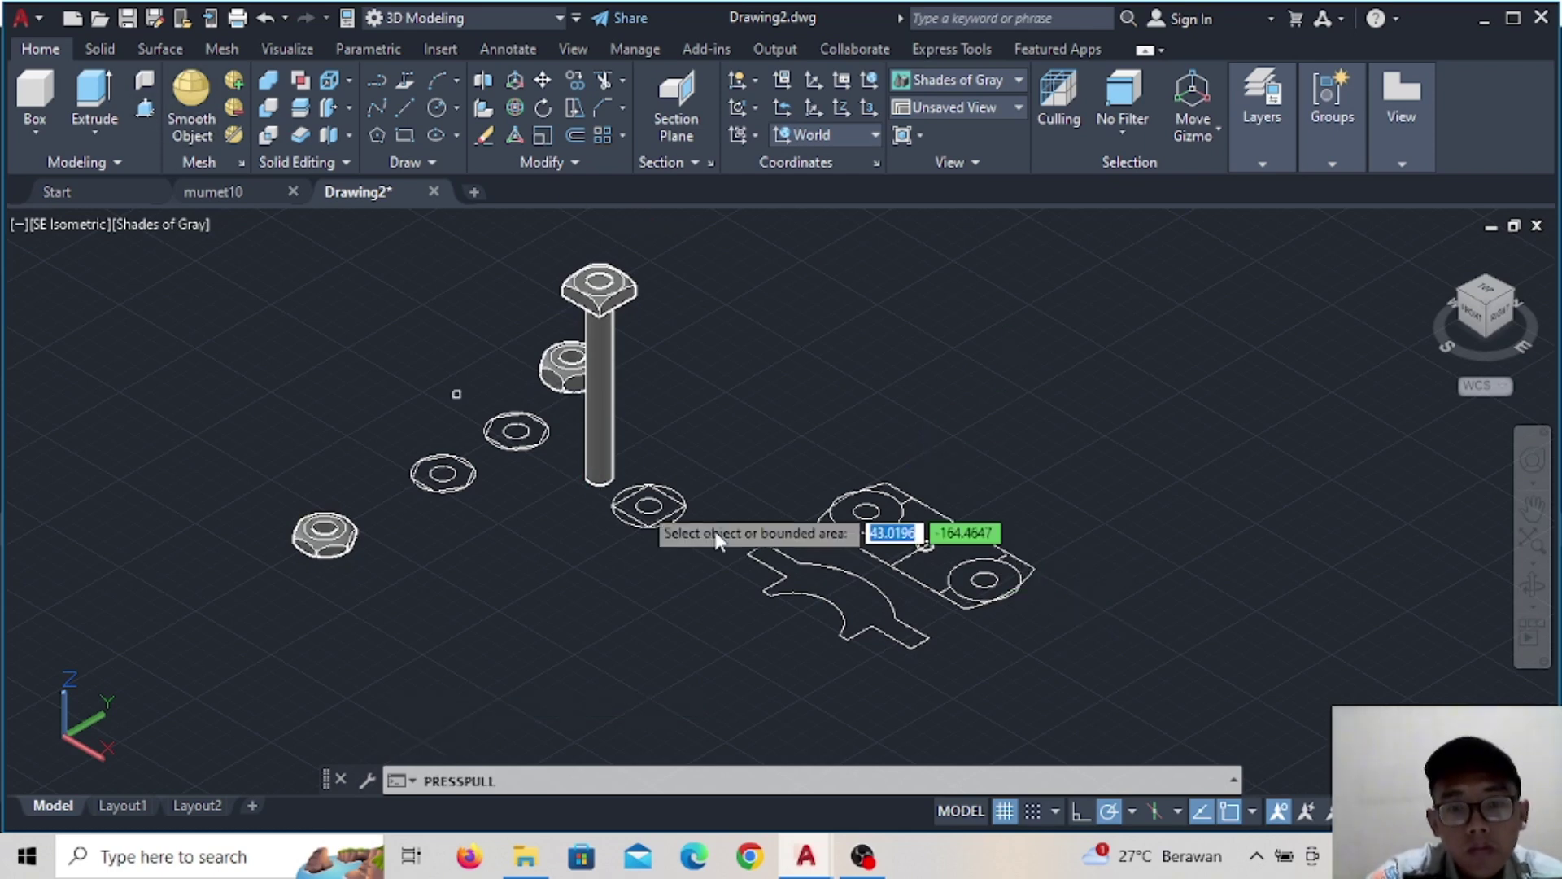
{"action": "left_click", "coordinate": [793, 618]}
{"action": "type", "text": "4"}
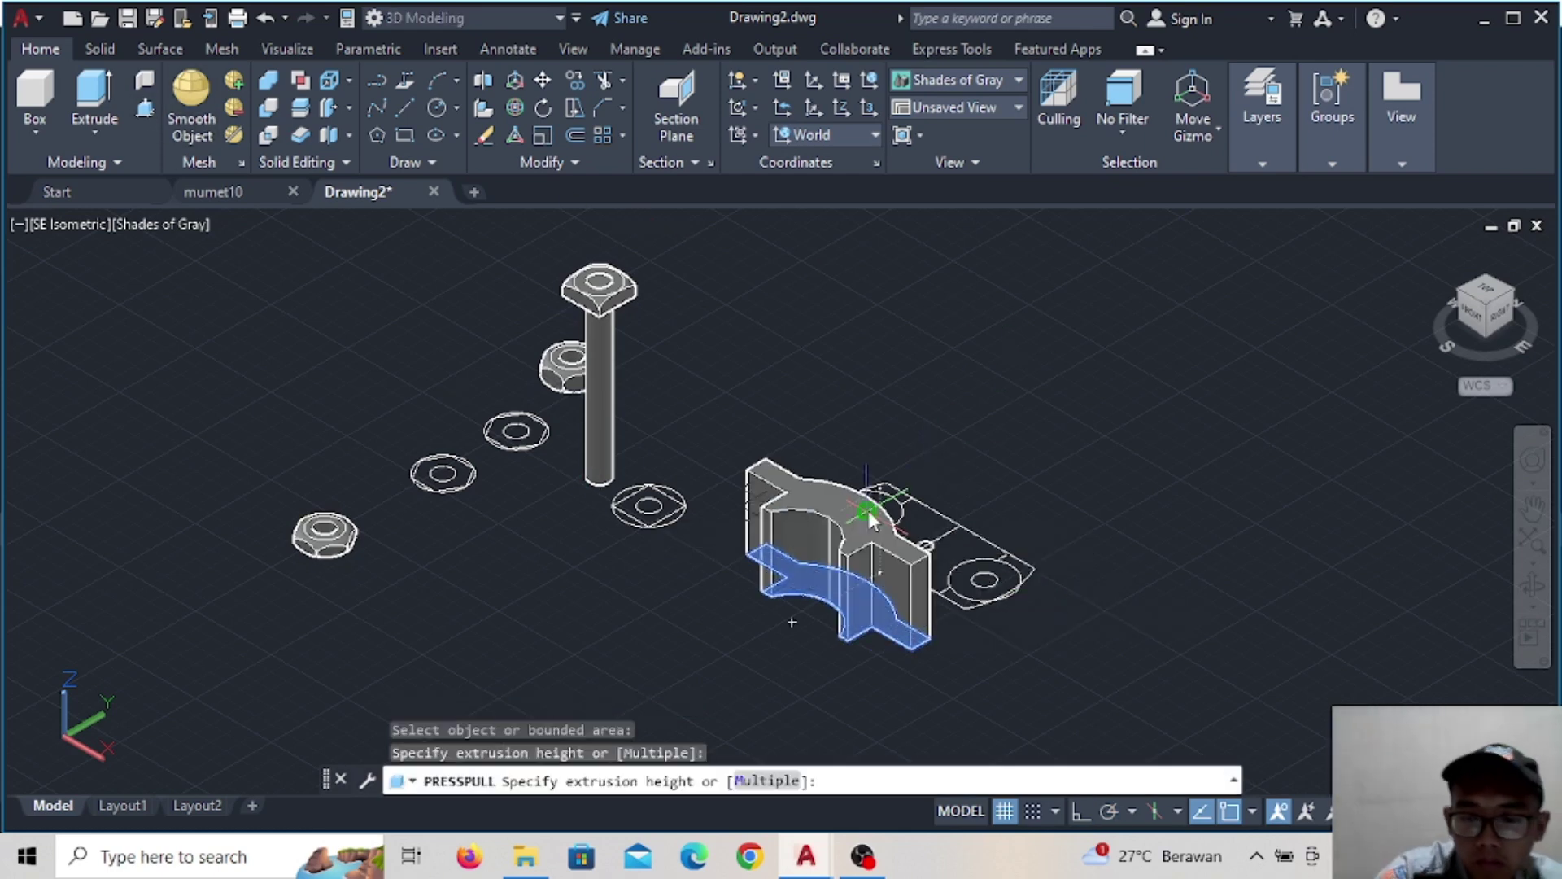
{"action": "key", "text": "Return"}
{"action": "key", "text": "Return"}
{"action": "left_click", "coordinate": [869, 525]}
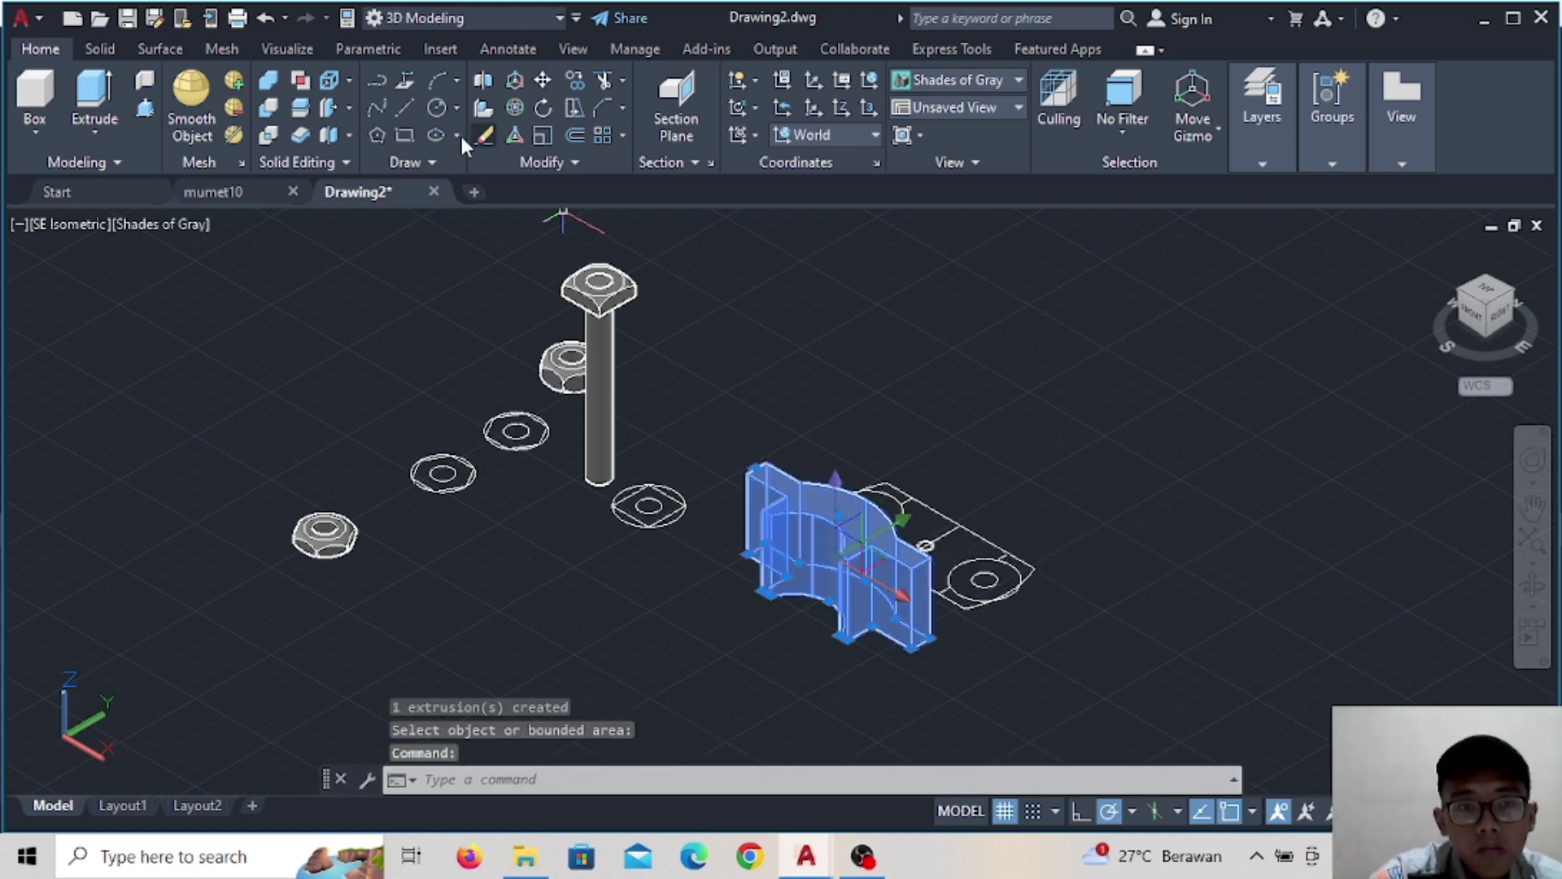
Rotate the extruded saddle solid 90° with 3DROTATE
{"action": "left_click", "coordinate": [520, 108]}
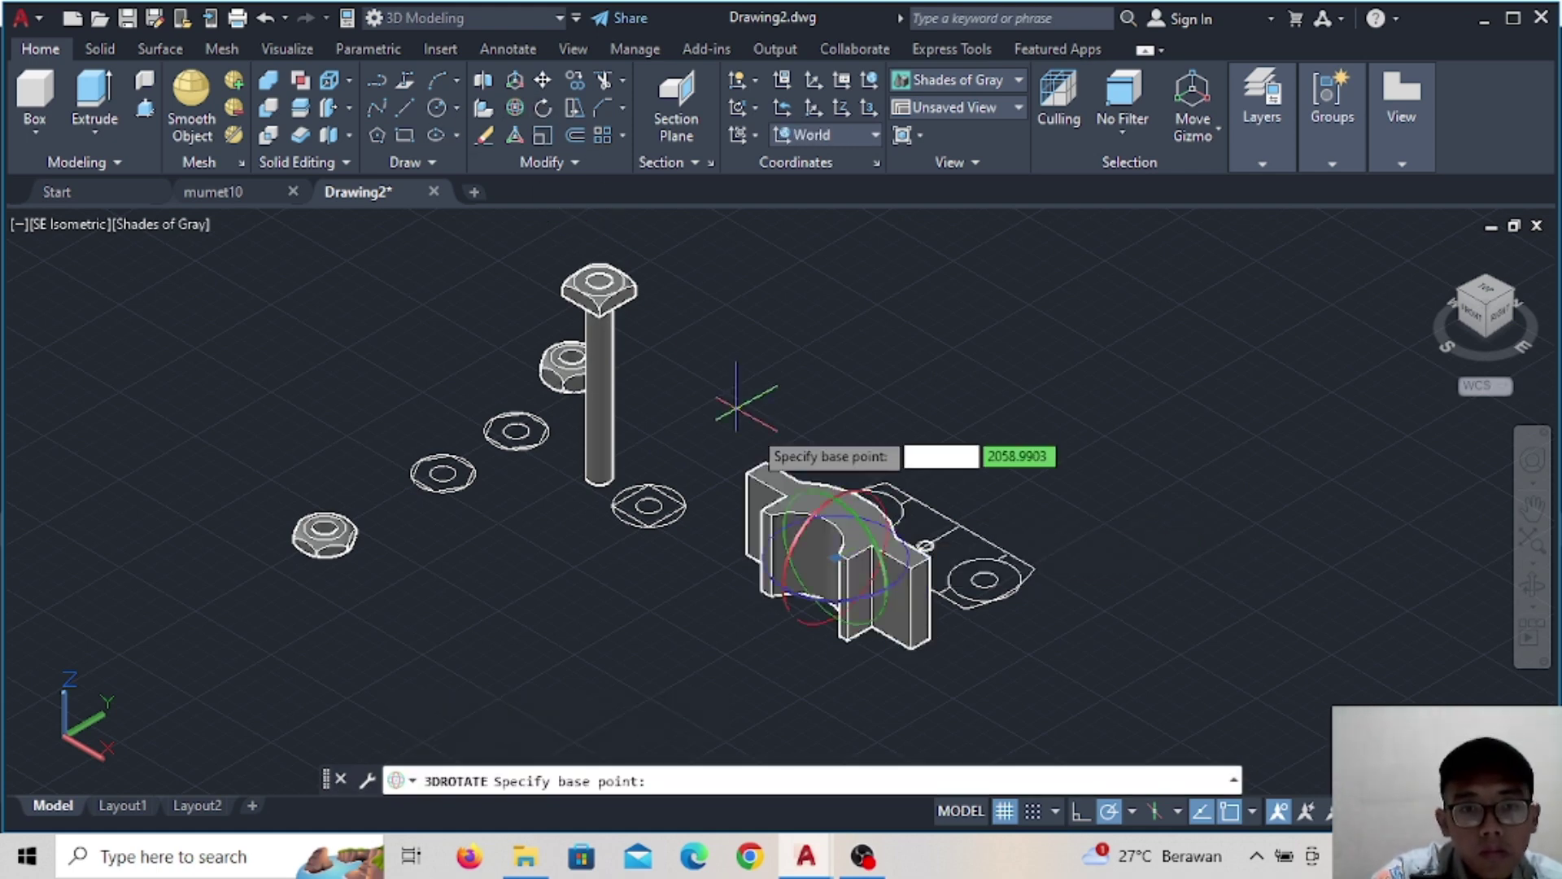
{"action": "left_click", "coordinate": [793, 537]}
{"action": "type", "text": "90"}
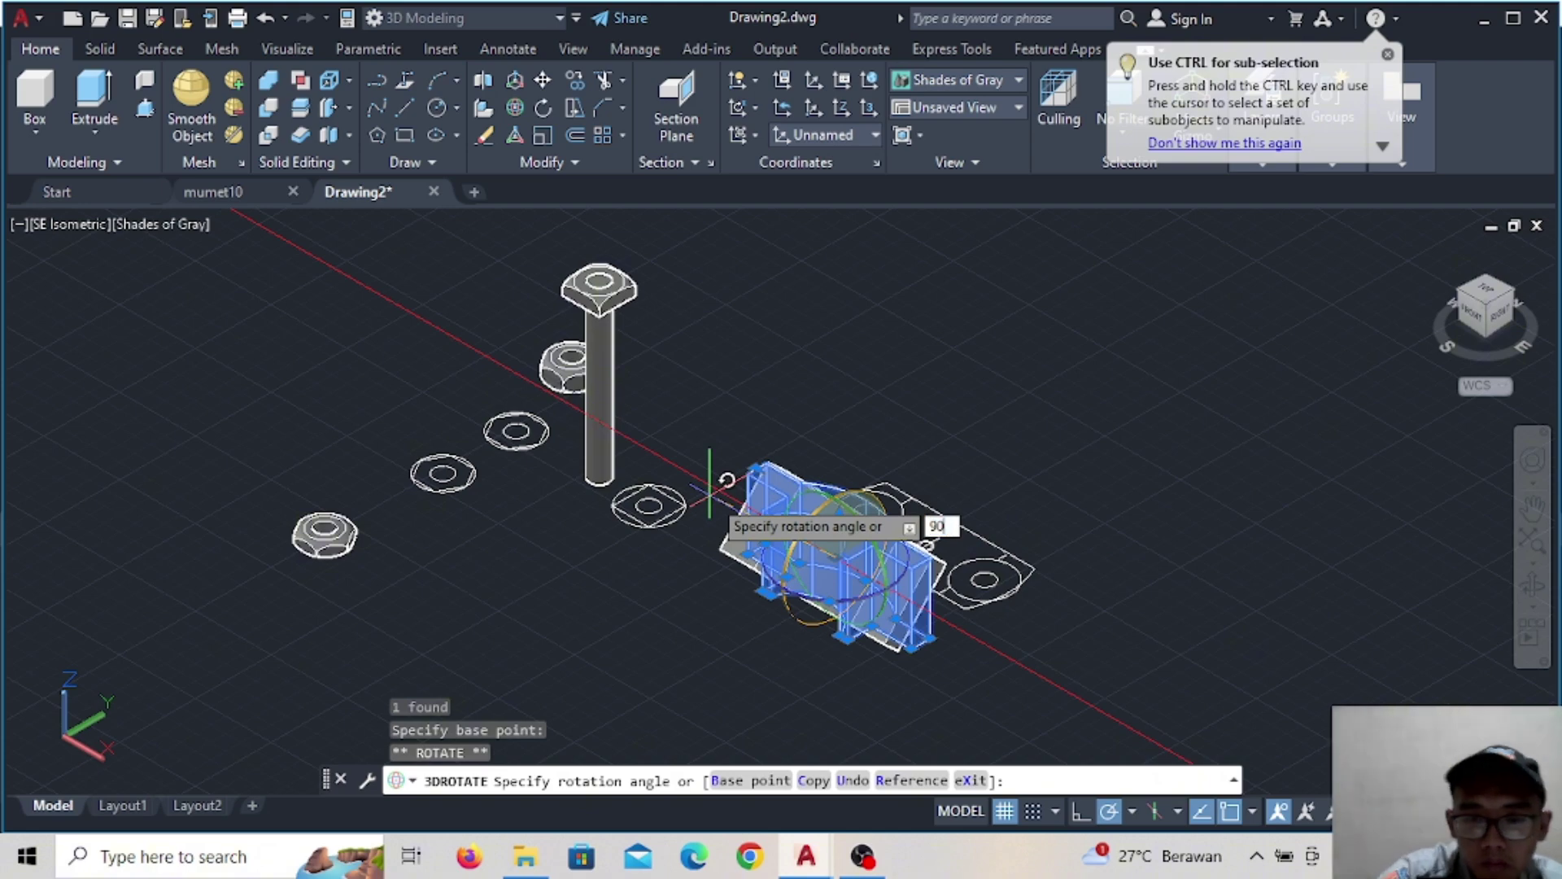
{"action": "key", "text": "Return"}
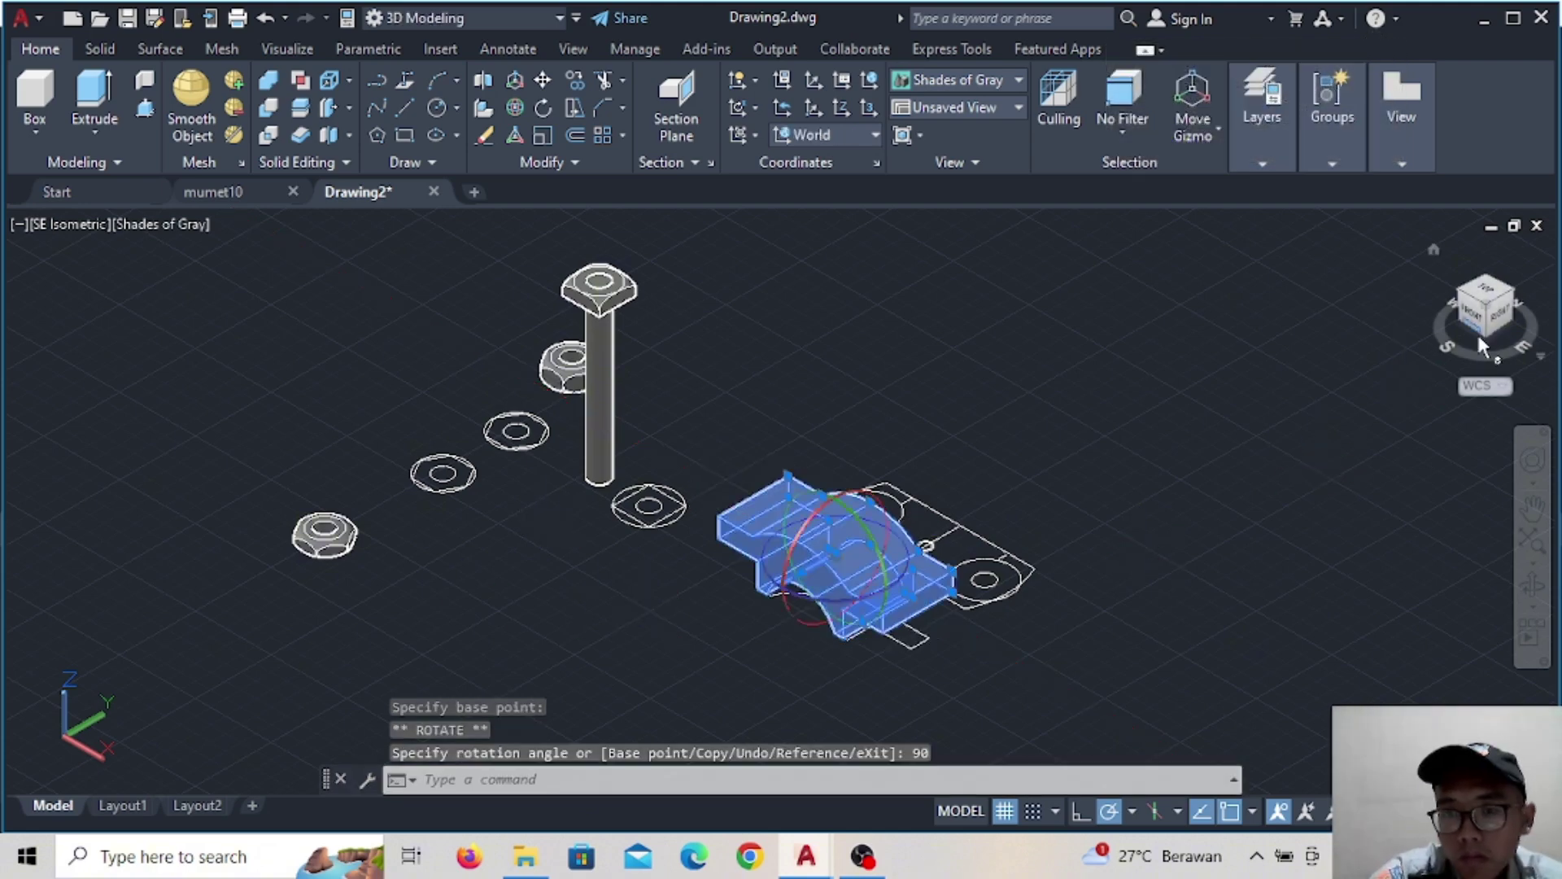
Move the rotated solid to the left, clear of the flat sketches
{"action": "left_click", "coordinate": [1469, 302]}
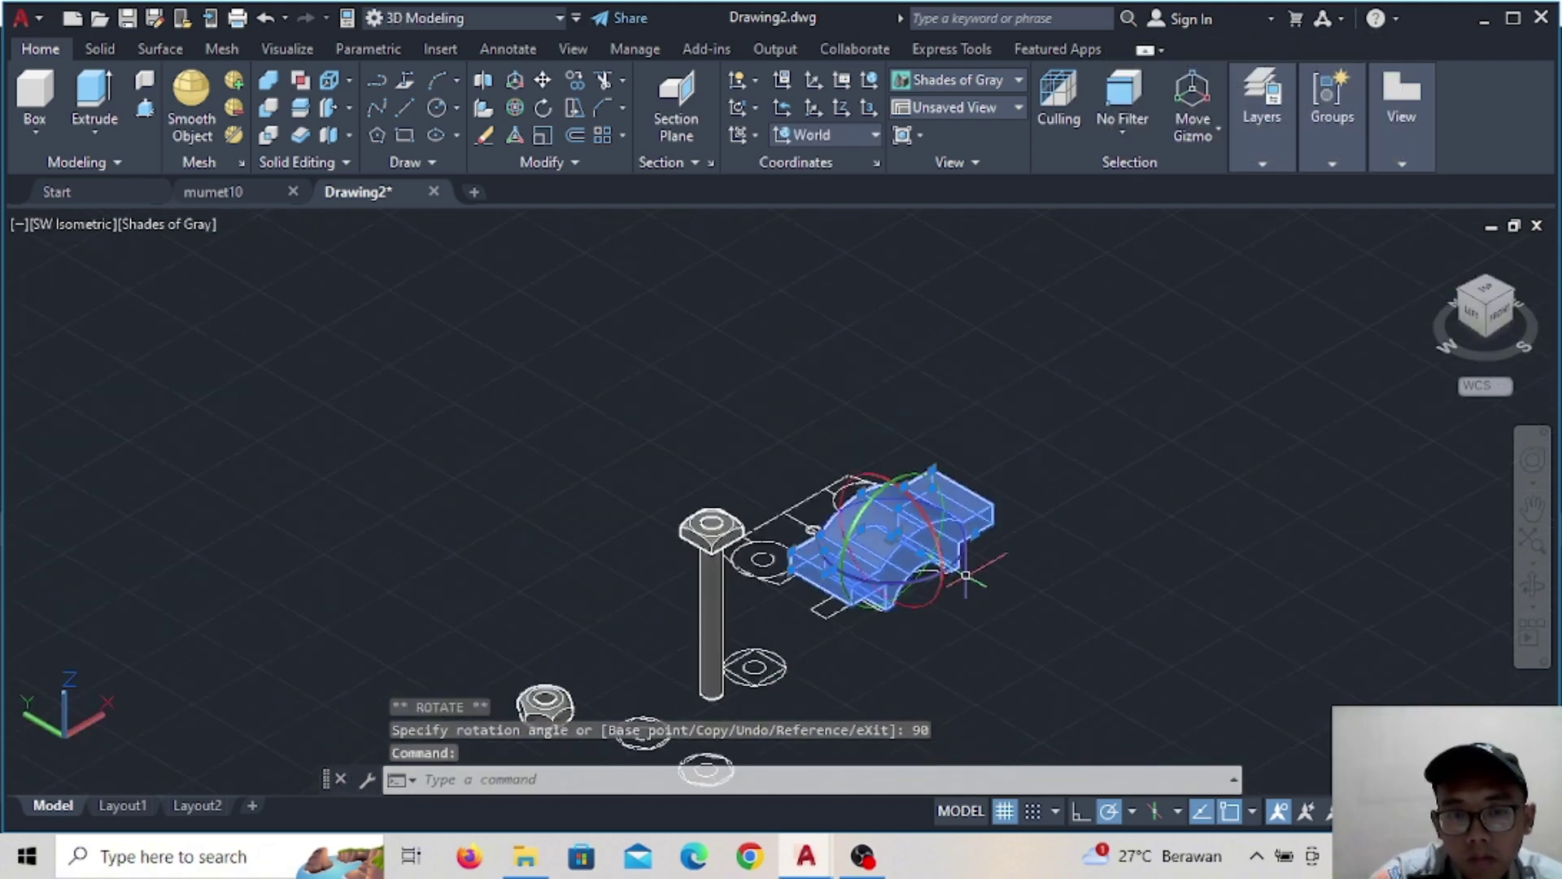
{"action": "left_click", "coordinate": [1509, 300]}
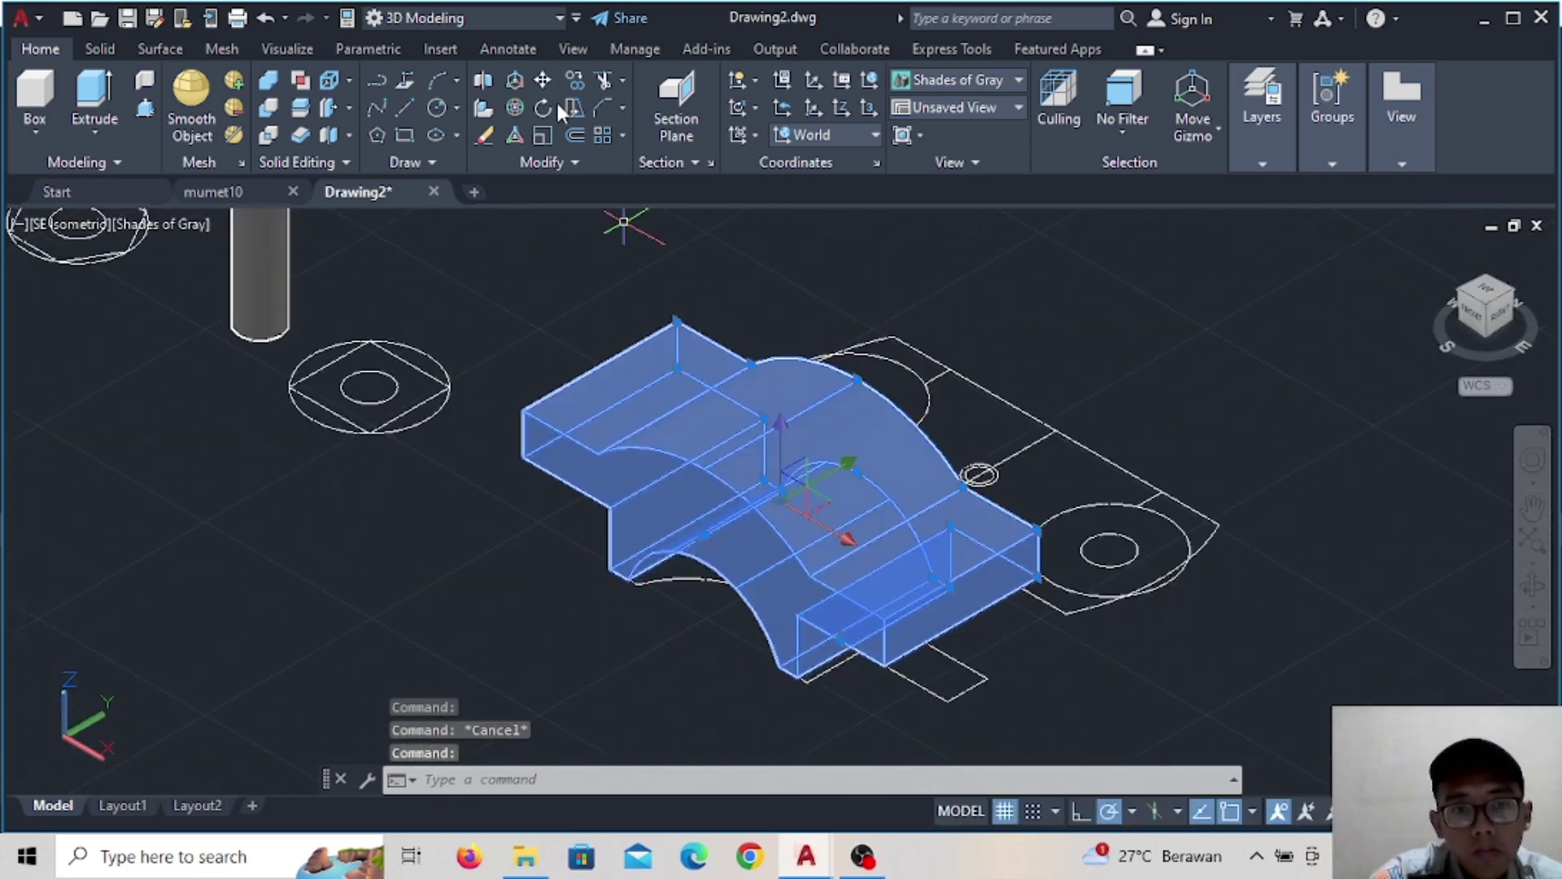
{"action": "scroll", "coordinate": [843, 351], "scroll_direction": "down", "scroll_amount": 2}
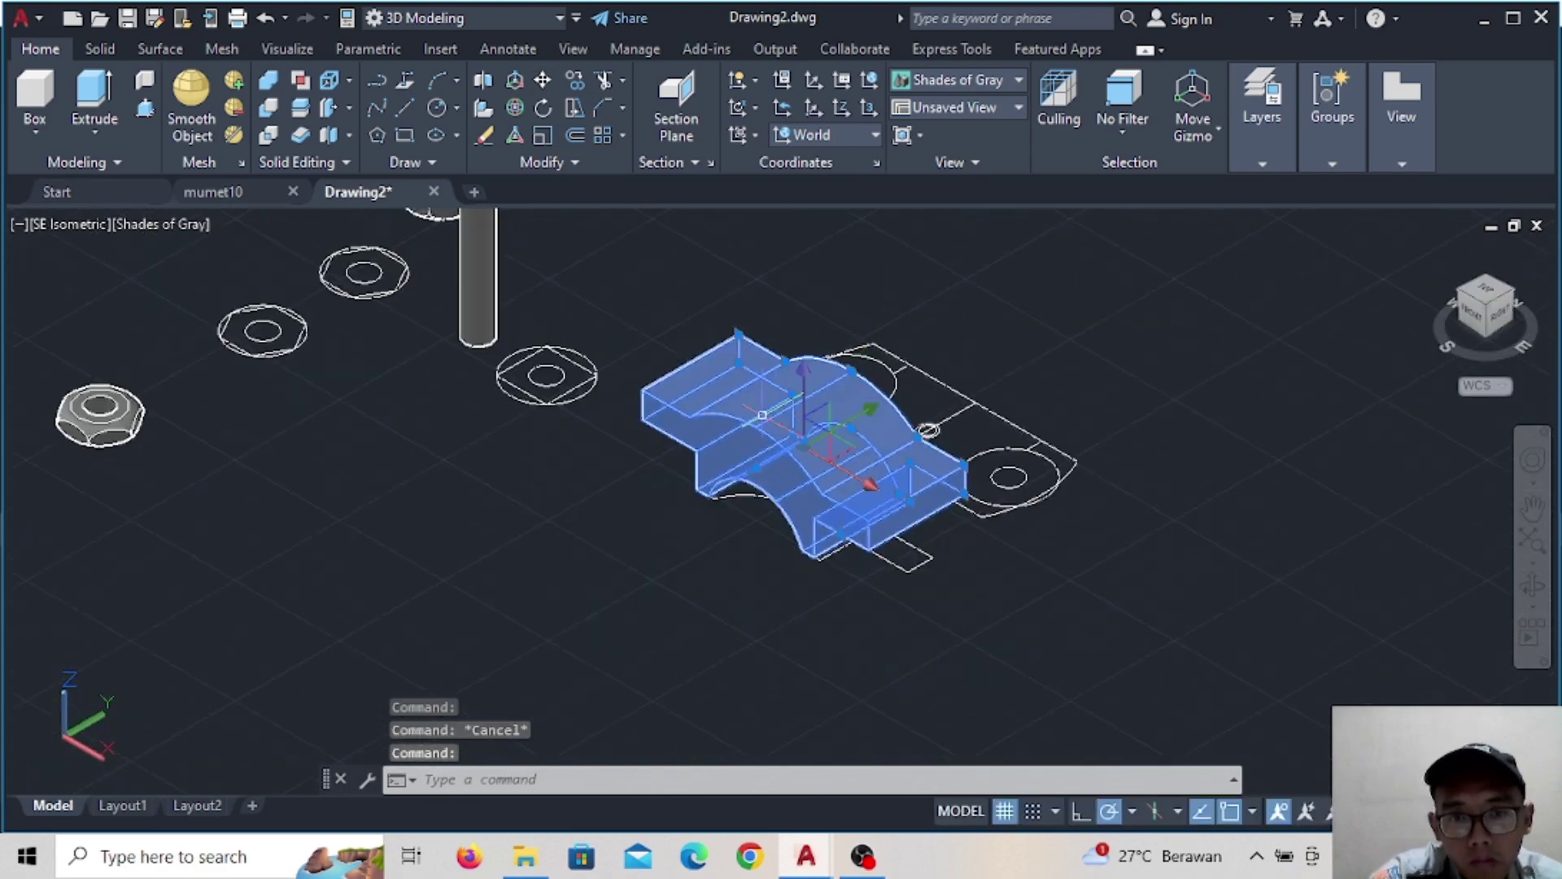
{"action": "left_click", "coordinate": [543, 83]}
{"action": "left_click", "coordinate": [772, 406]}
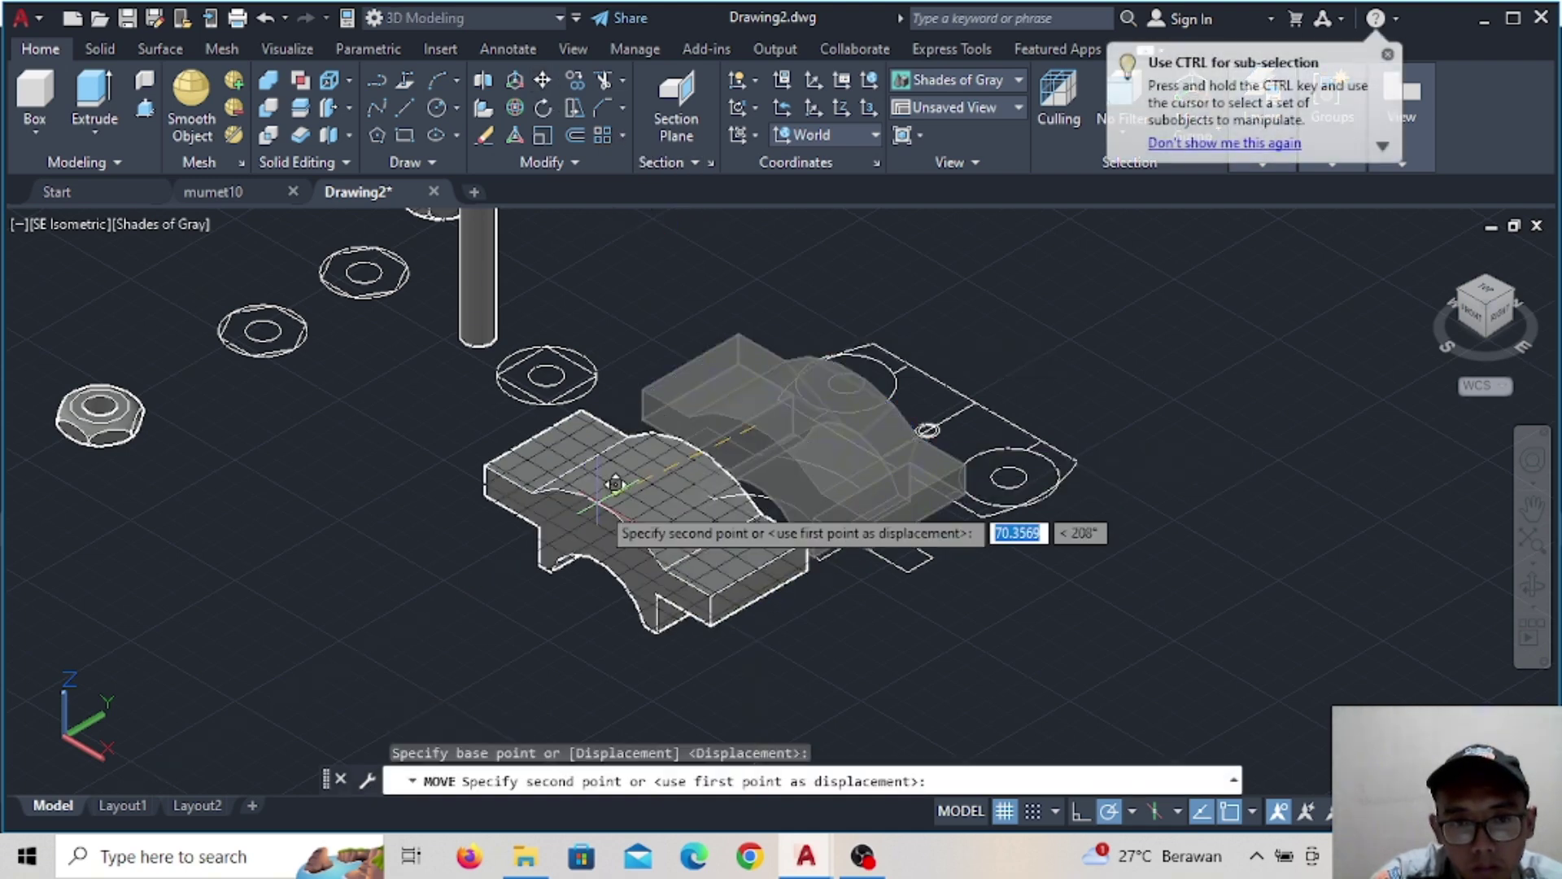
{"action": "left_click", "coordinate": [604, 493]}
{"action": "key", "text": "Escape"}
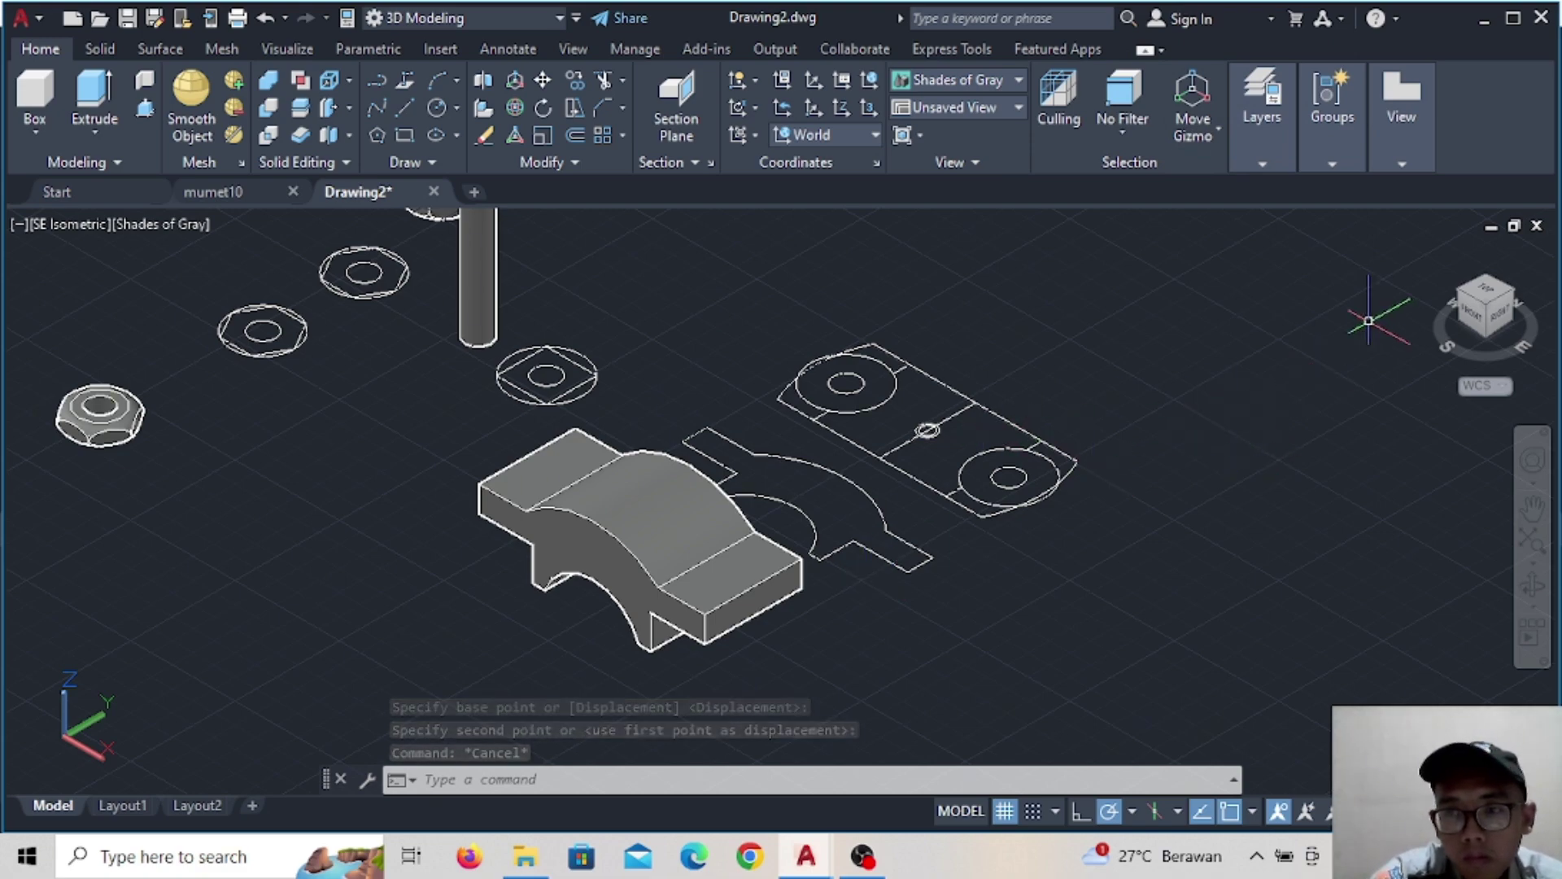
Orbit and zoom in on the bearing block and its flat plate outline from a southwest angle
{"action": "left_click", "coordinate": [1476, 308]}
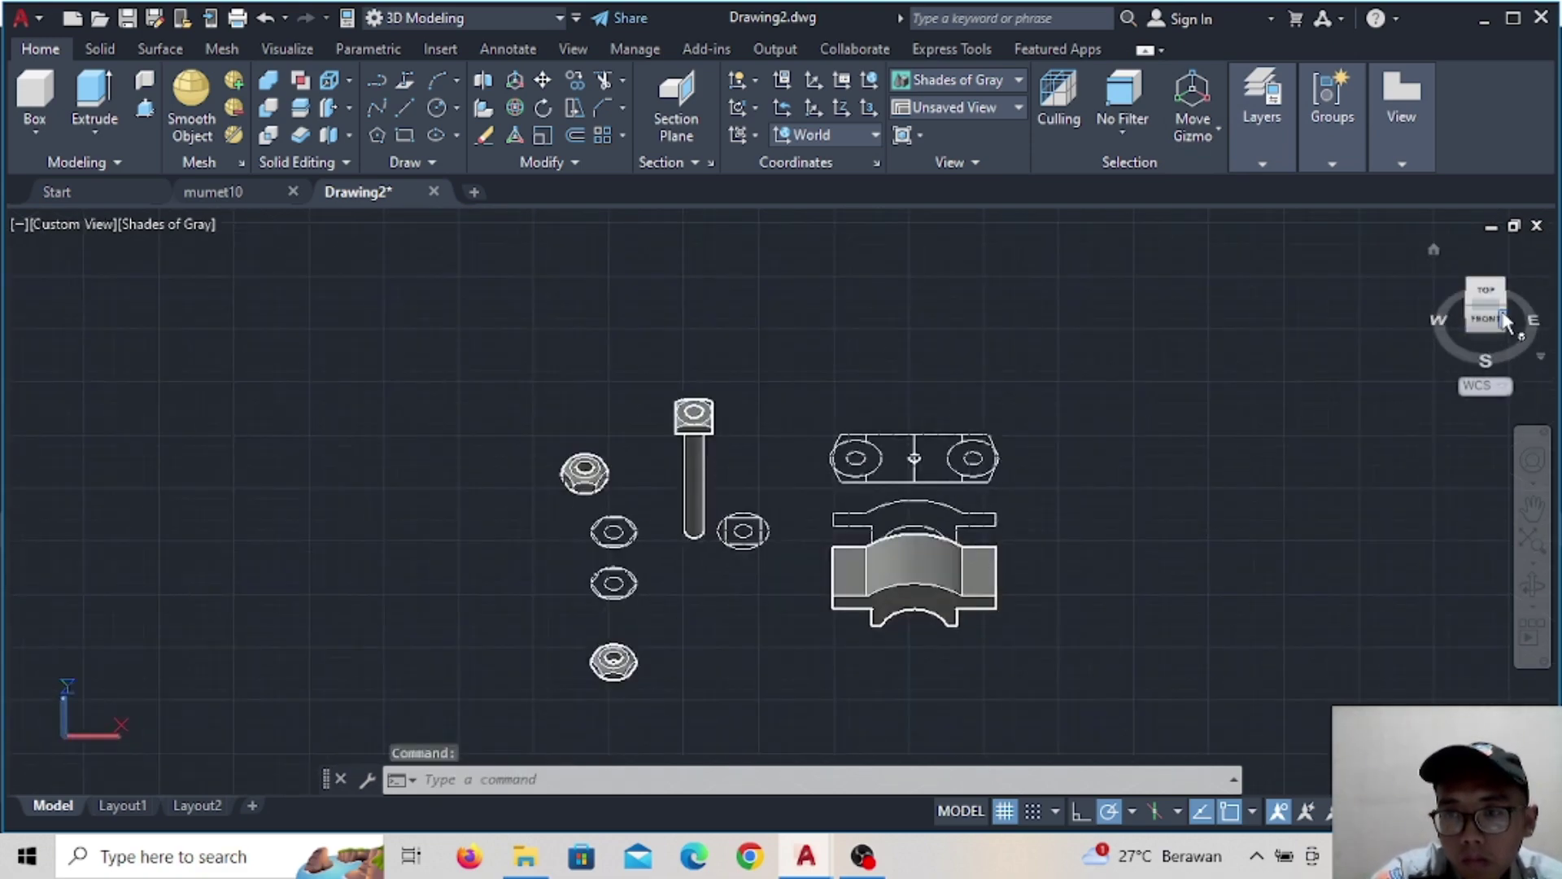
{"action": "left_click", "coordinate": [1471, 307]}
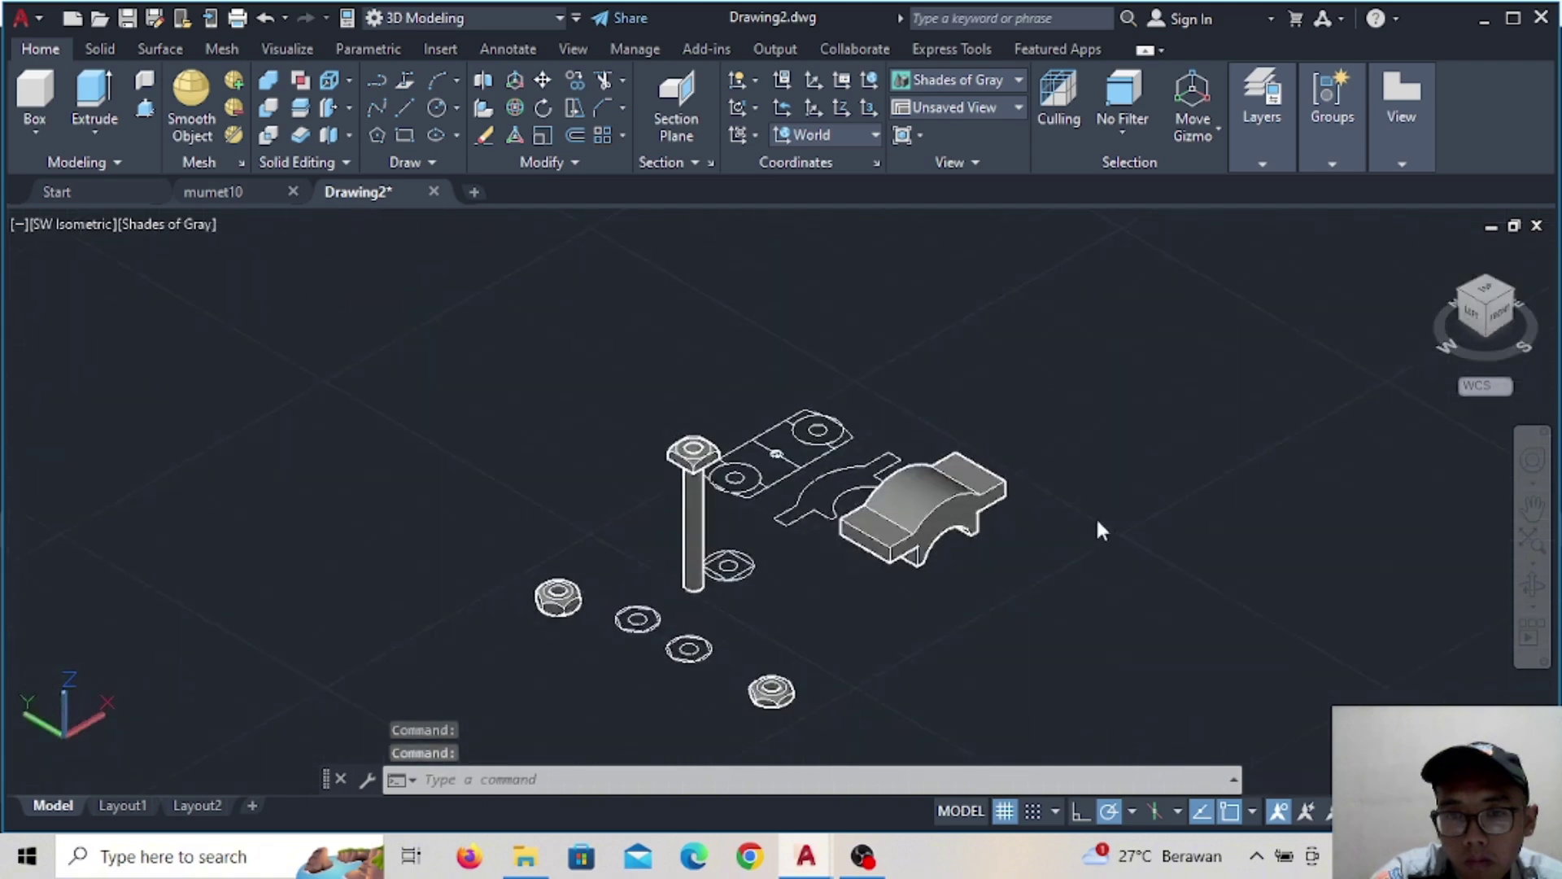
{"action": "scroll", "coordinate": [993, 522], "scroll_direction": "up", "scroll_amount": 5}
{"action": "scroll", "coordinate": [1028, 610], "scroll_direction": "down", "scroll_amount": 5}
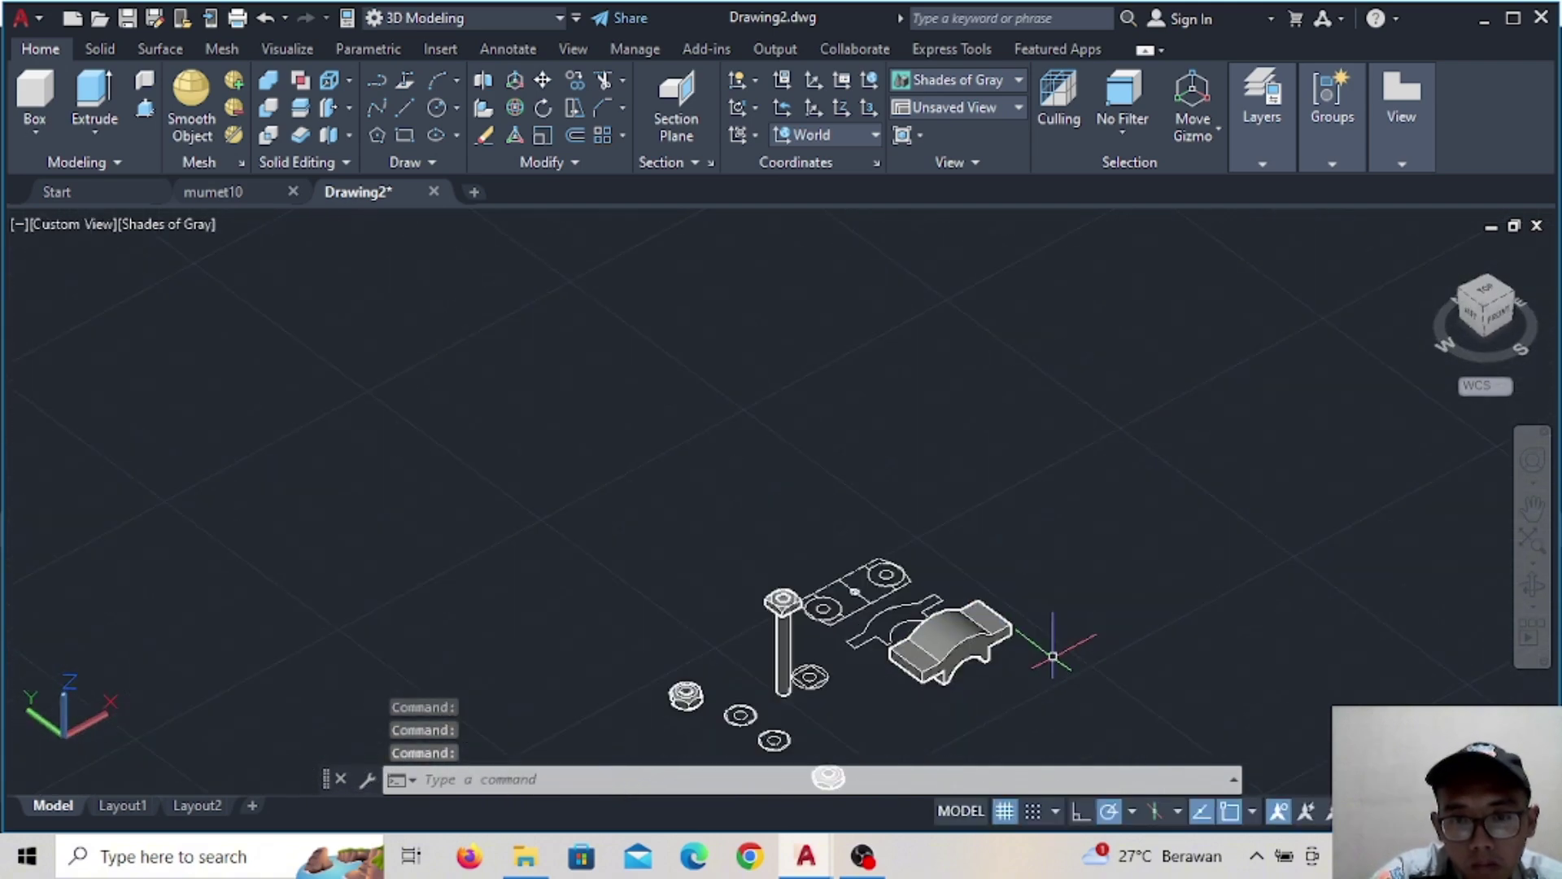
{"action": "scroll", "coordinate": [1039, 649], "scroll_direction": "up", "scroll_amount": 5}
{"action": "mouse_move", "coordinate": [1039, 648]}
{"action": "middle_mouse_down", "text": "shift"}
{"action": "mouse_move", "coordinate": [777, 622]}
{"action": "mouse_move", "coordinate": [784, 603]}
{"action": "mouse_move", "coordinate": [636, 544]}
{"action": "middle_mouse_up", "text": "shift"}
{"action": "scroll", "coordinate": [255, 462], "scroll_direction": "up", "scroll_amount": 2}
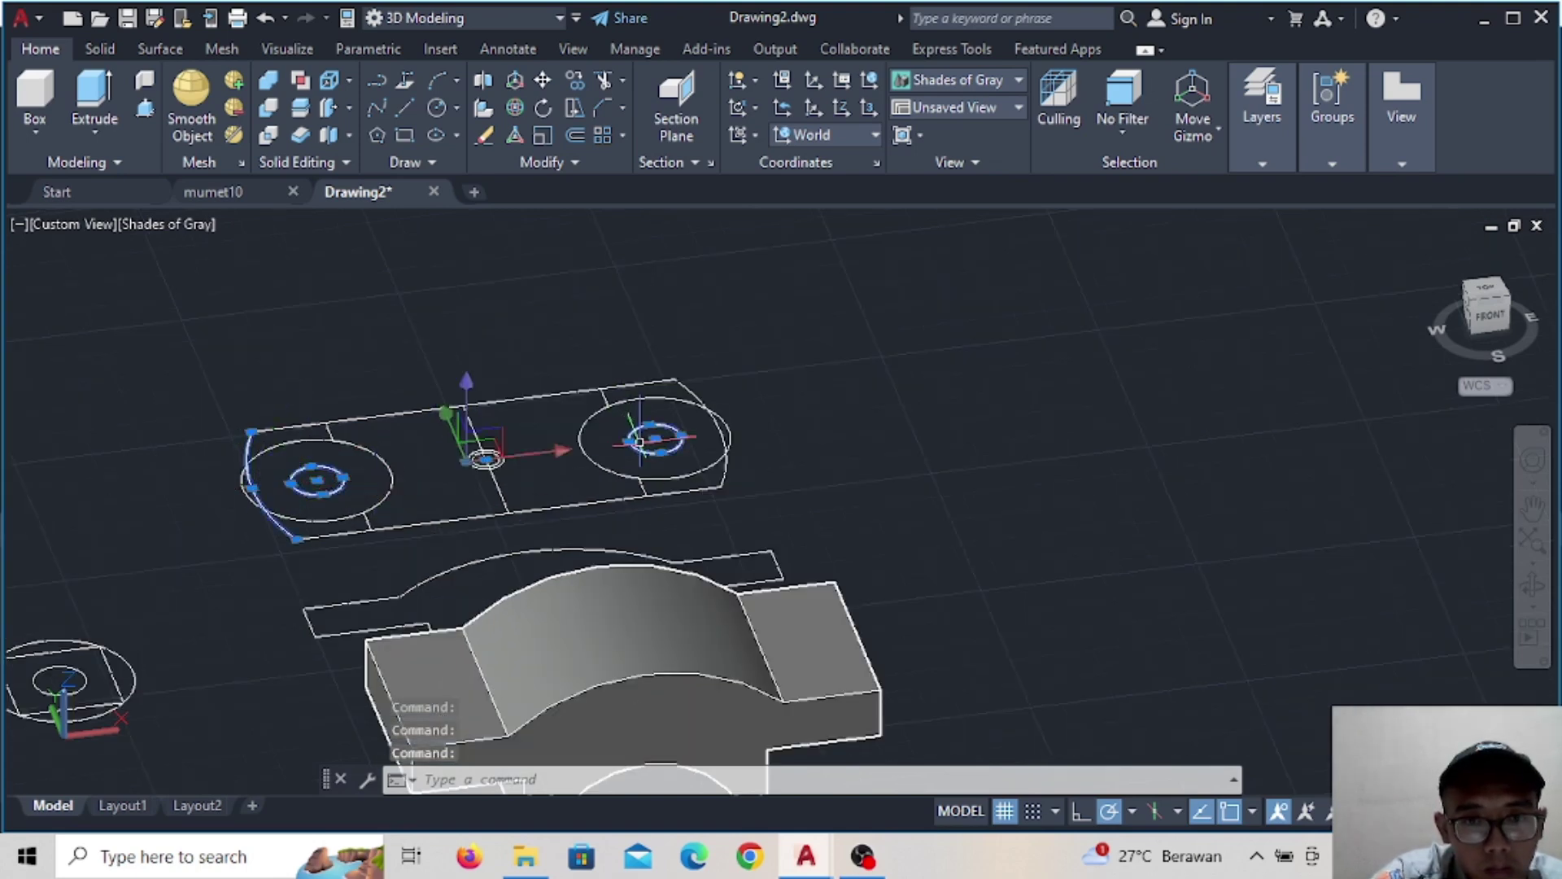
Cancel the stray Trim and Move commands and undo the last move
{"action": "left_click", "coordinate": [690, 389]}
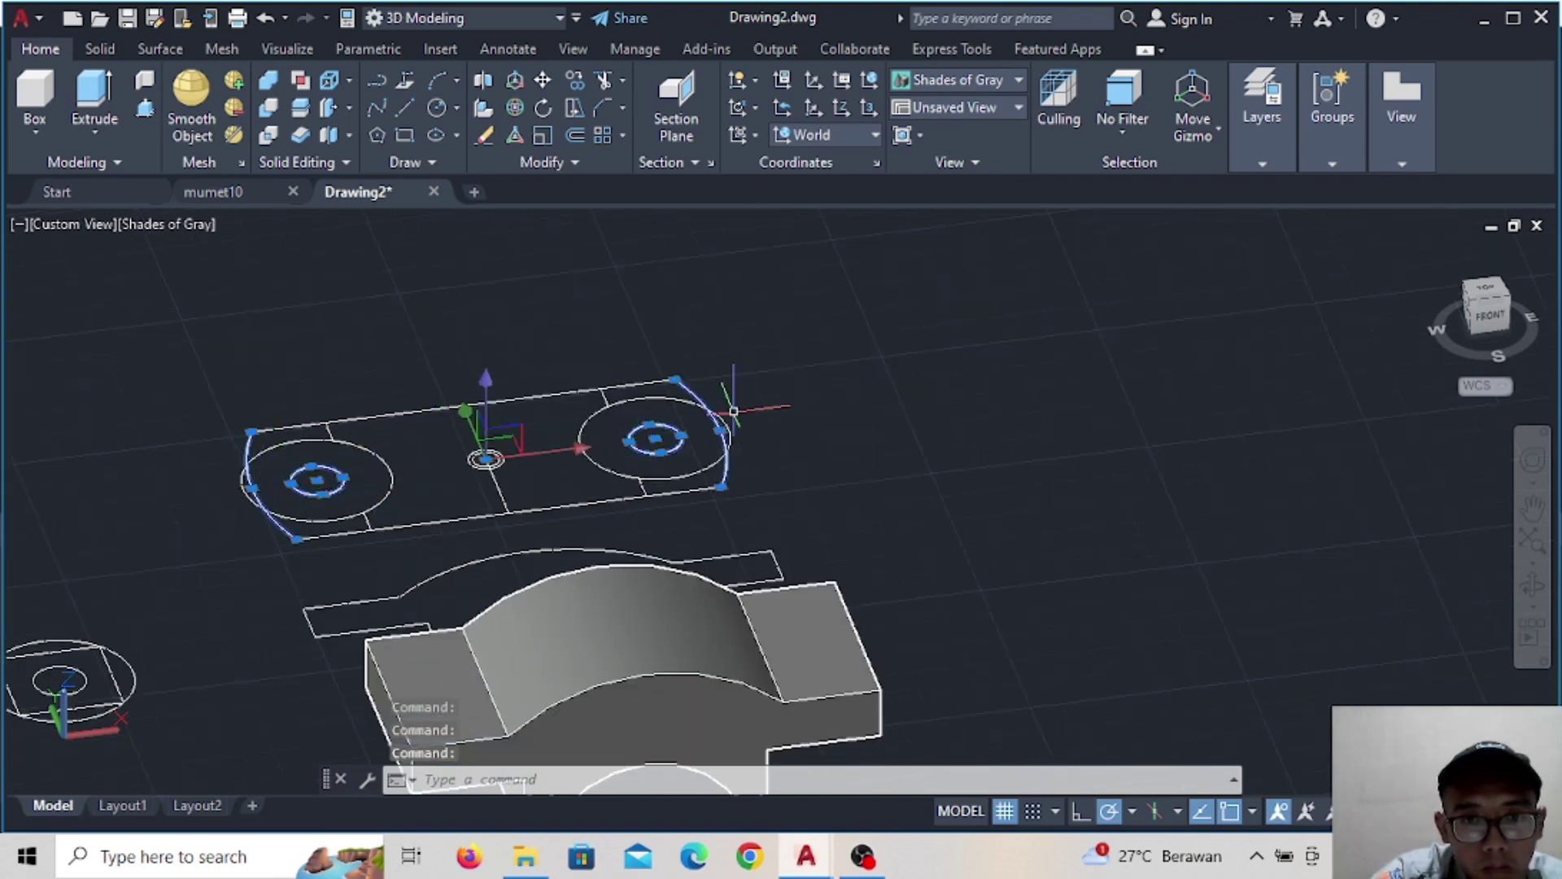
{"action": "left_click", "coordinate": [603, 82]}
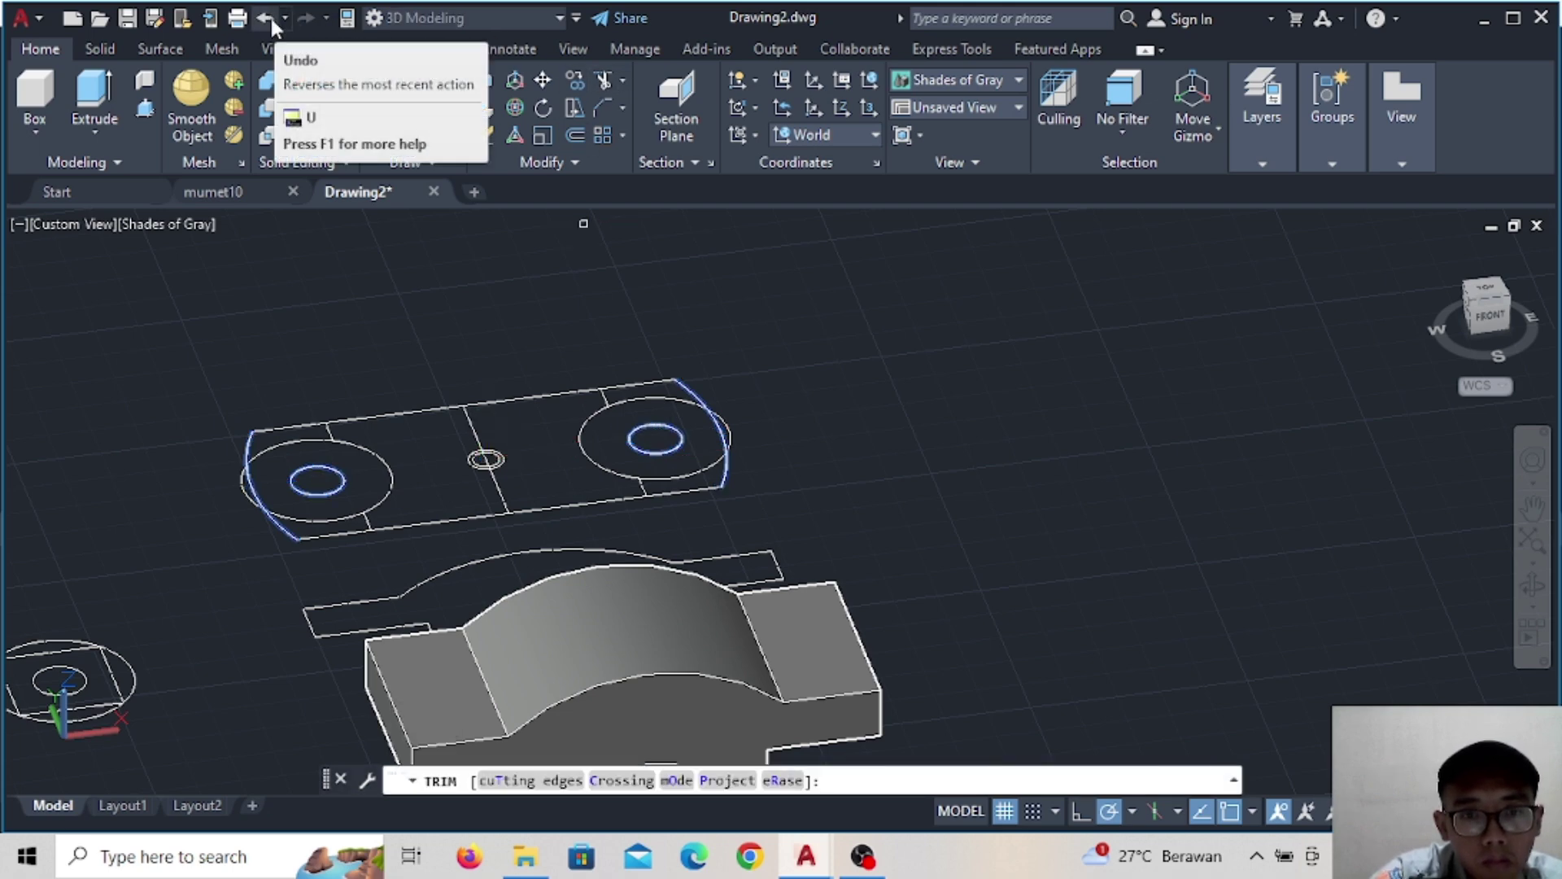
{"action": "left_click", "coordinate": [543, 80]}
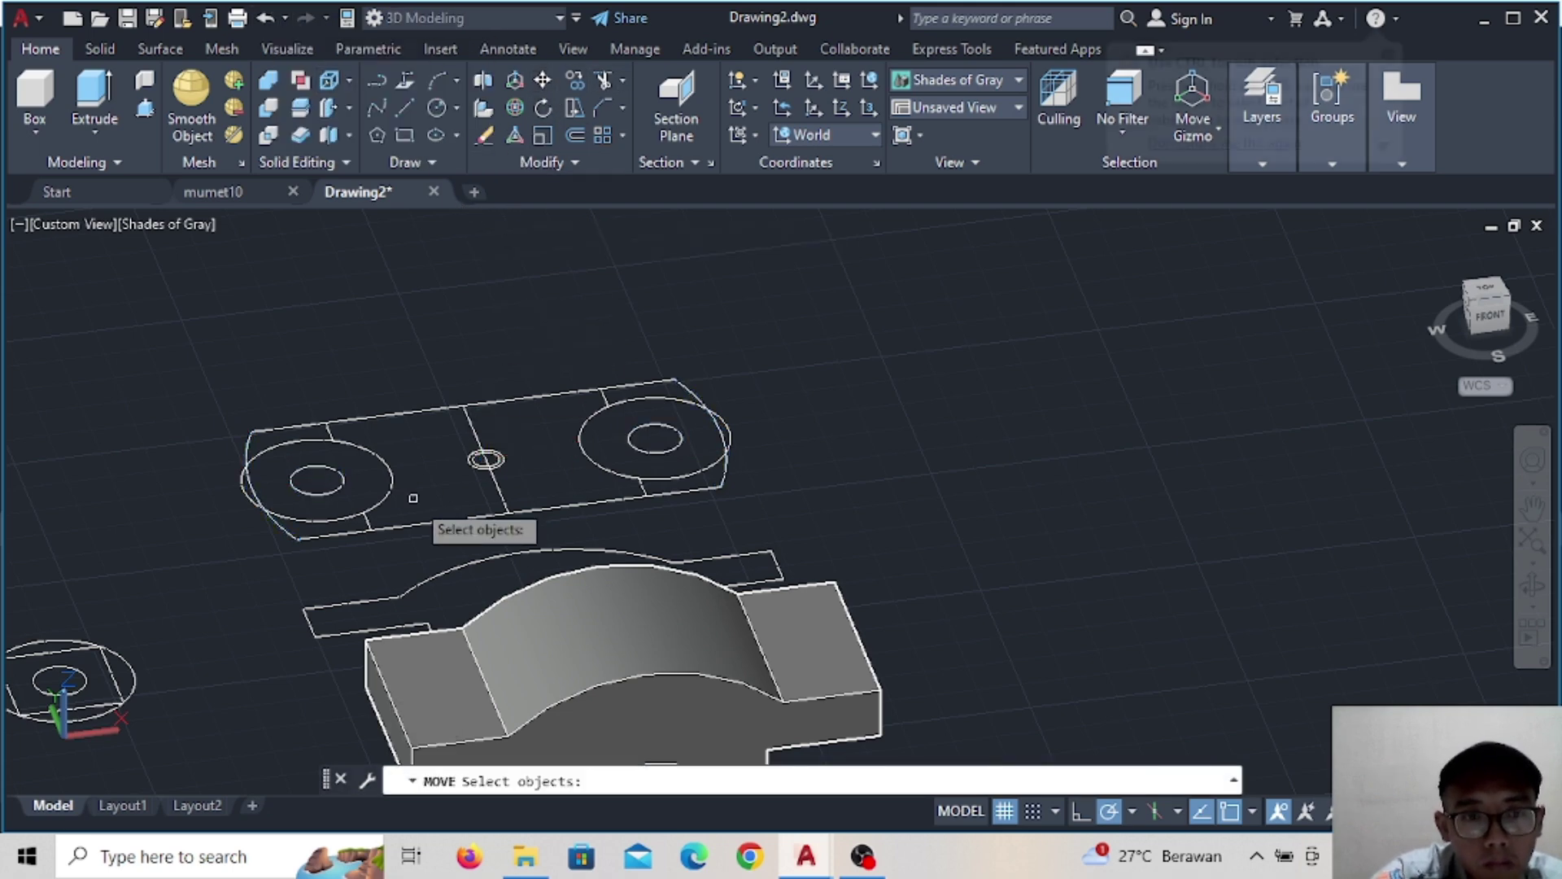
{"action": "key", "text": "Escape"}
{"action": "left_click", "coordinate": [266, 18]}
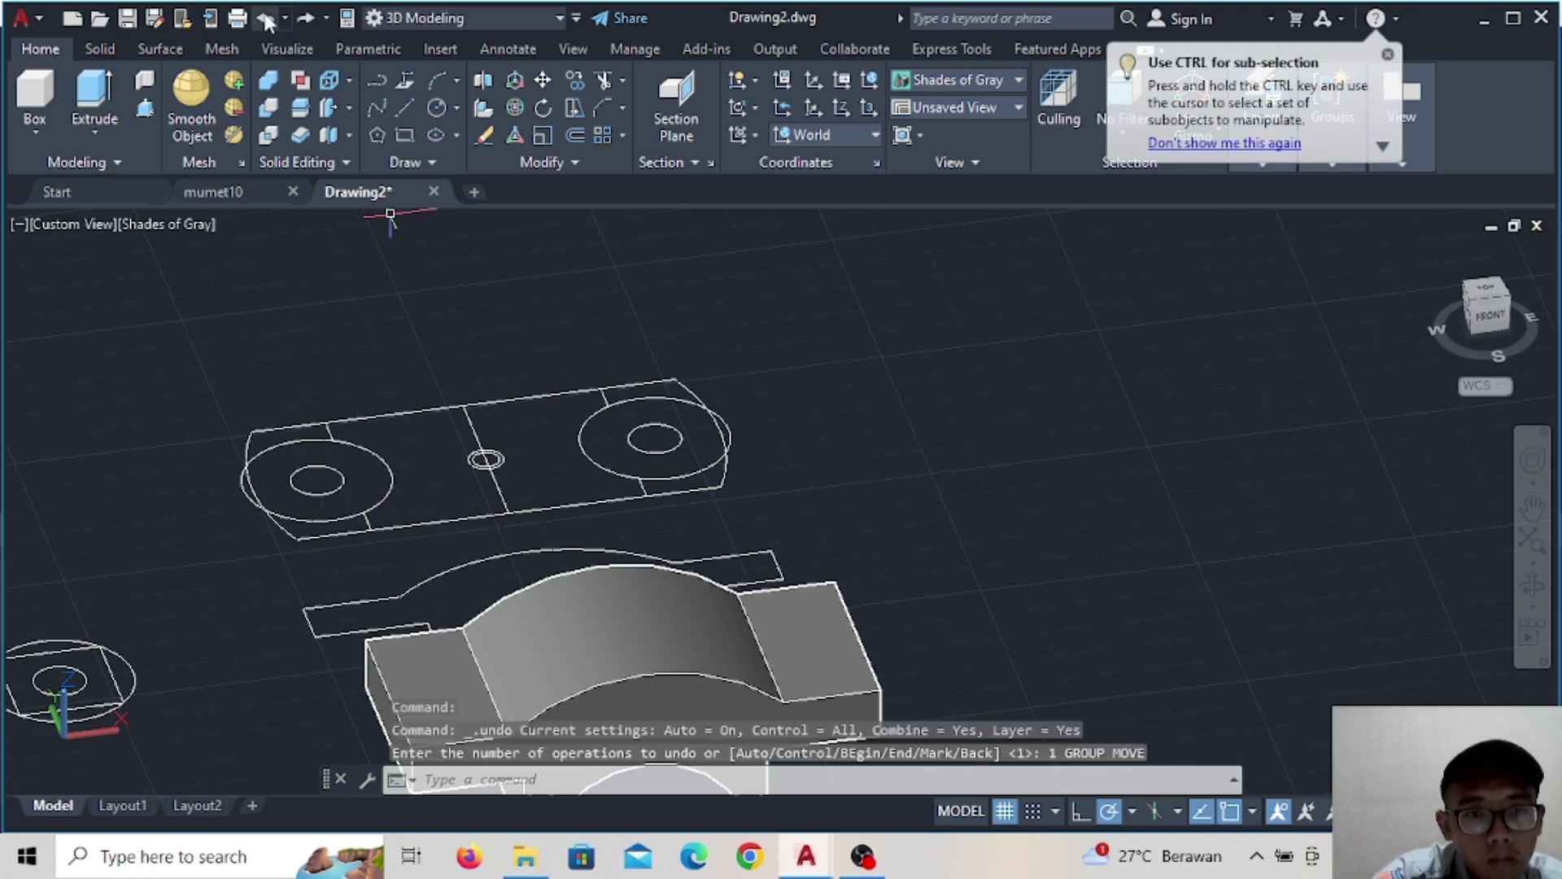
Move the window-selected plate hole circles and arcs from the plate corner onto the block's flange corner
{"action": "left_click", "coordinate": [263, 483]}
{"action": "left_click", "coordinate": [727, 419]}
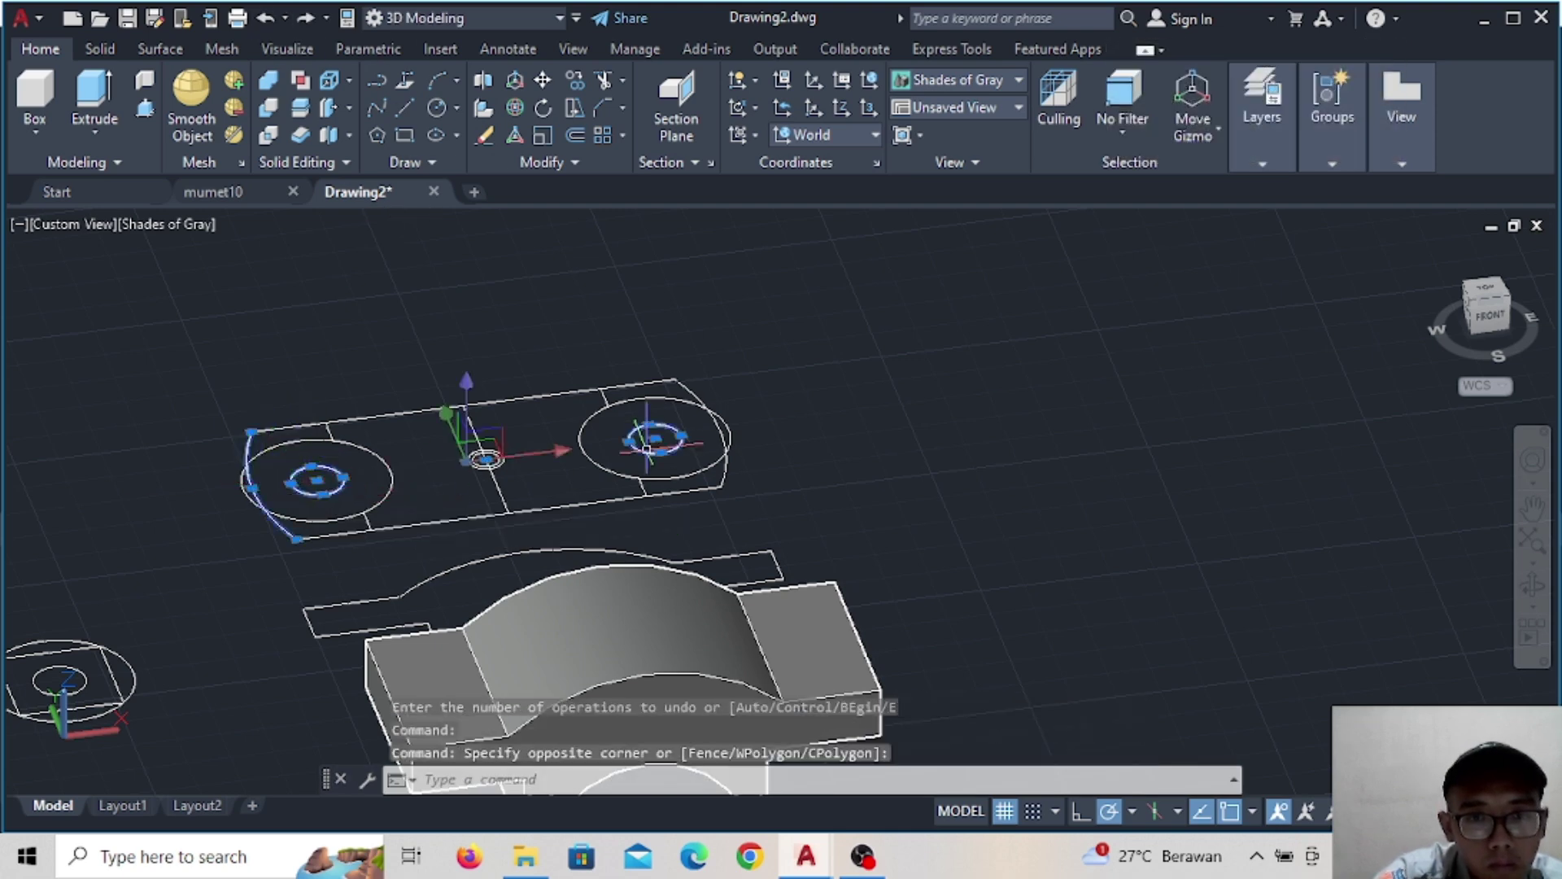
{"action": "left_click", "coordinate": [543, 81]}
{"action": "left_click", "coordinate": [371, 529]}
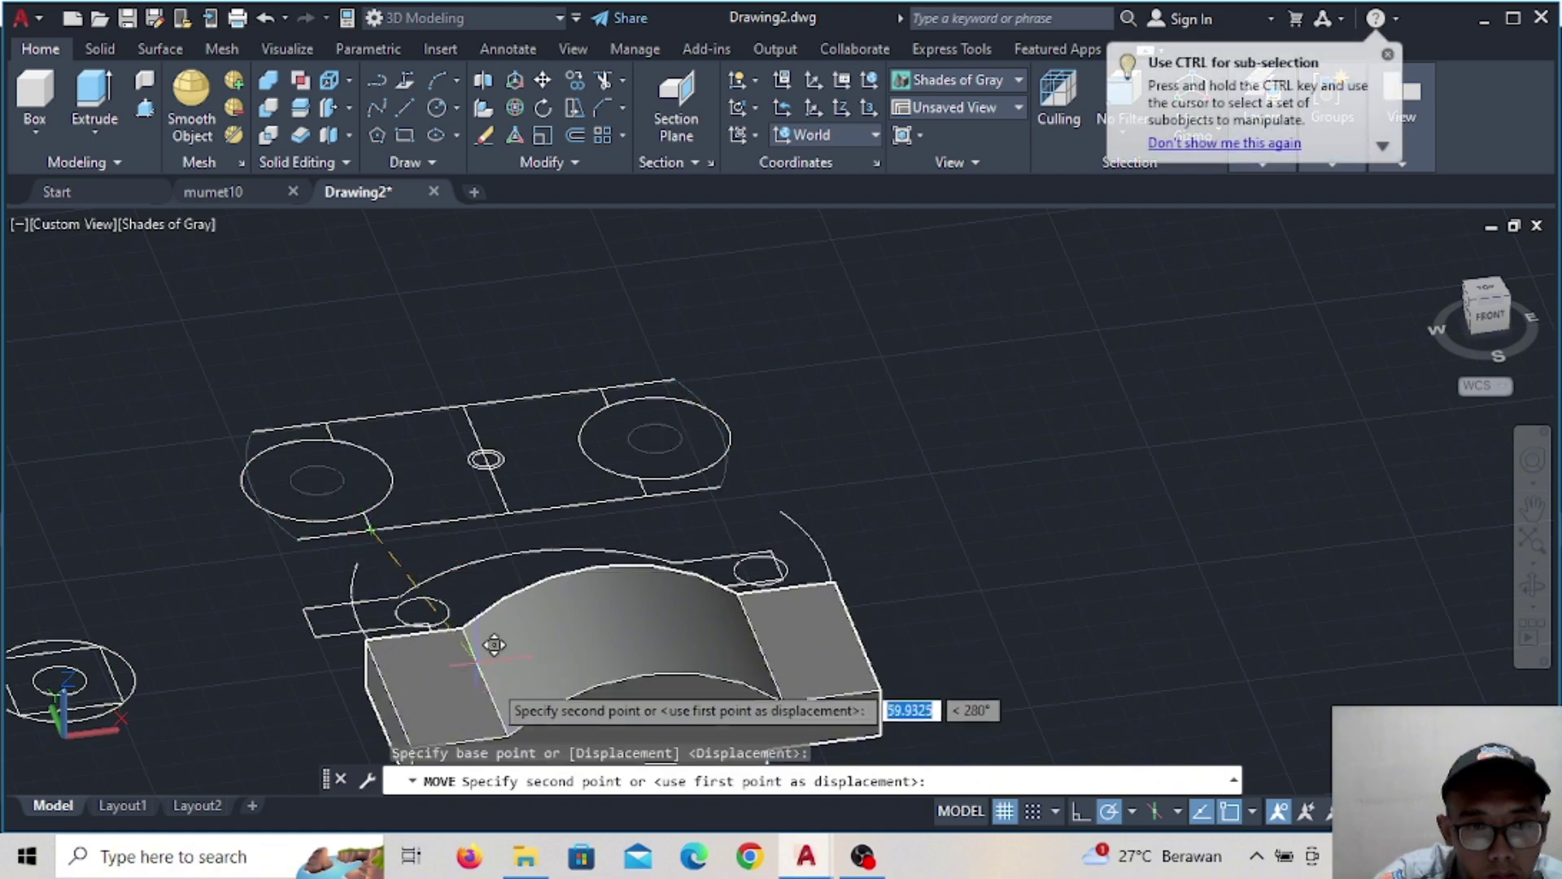
{"action": "left_click", "coordinate": [525, 717]}
{"action": "middle_click_drag", "start_coordinate": [520, 505], "coordinate": [488, 472], "text": "shift"}
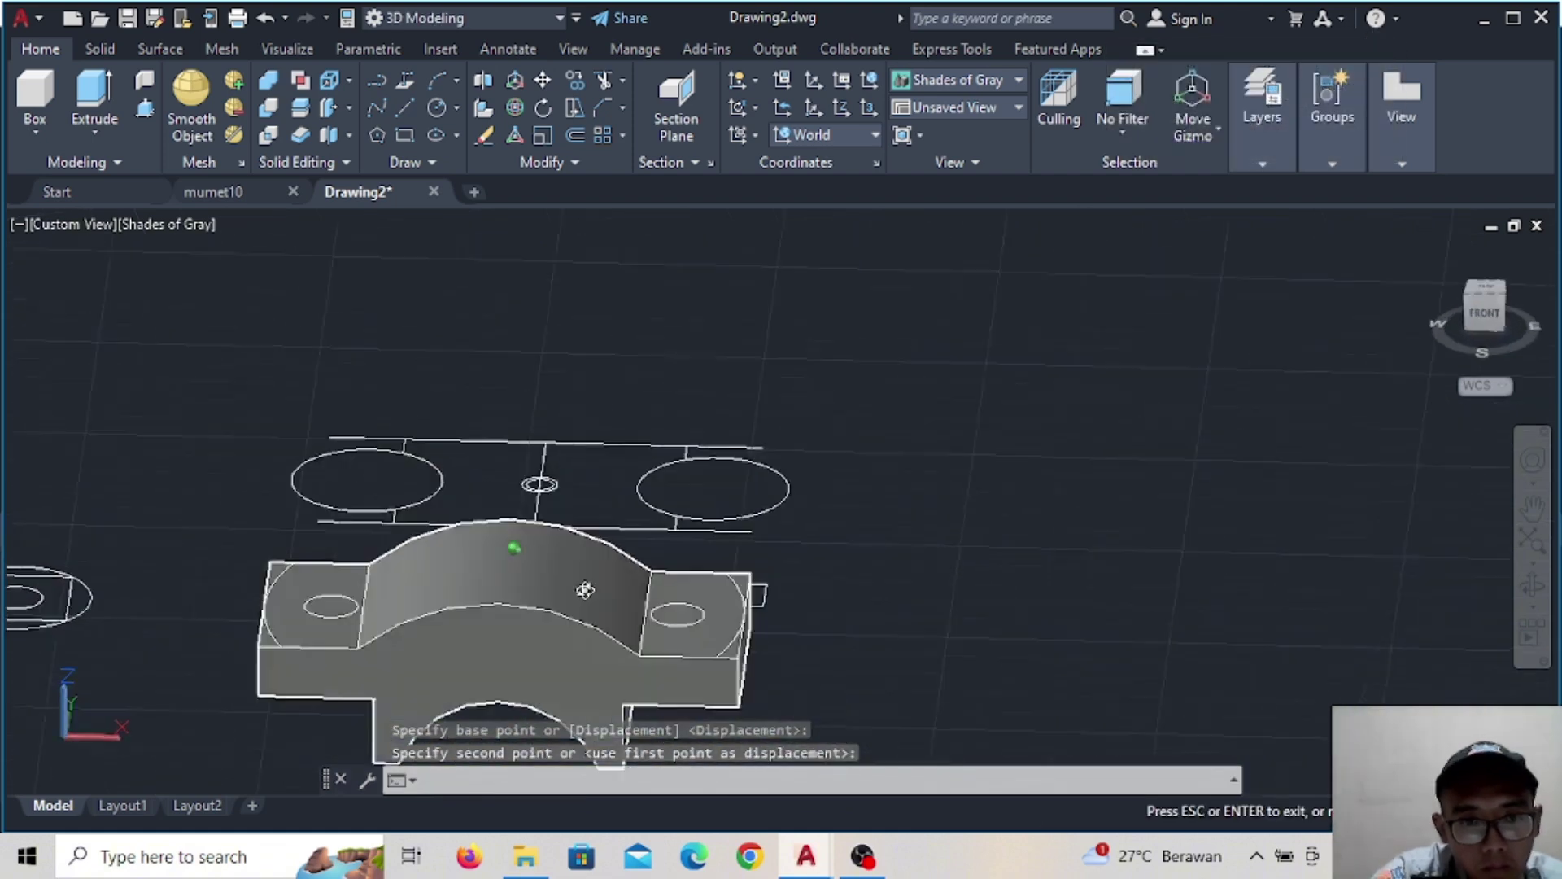
Press-pull the left and right hole circles through the flanges
{"action": "left_click", "coordinate": [145, 108]}
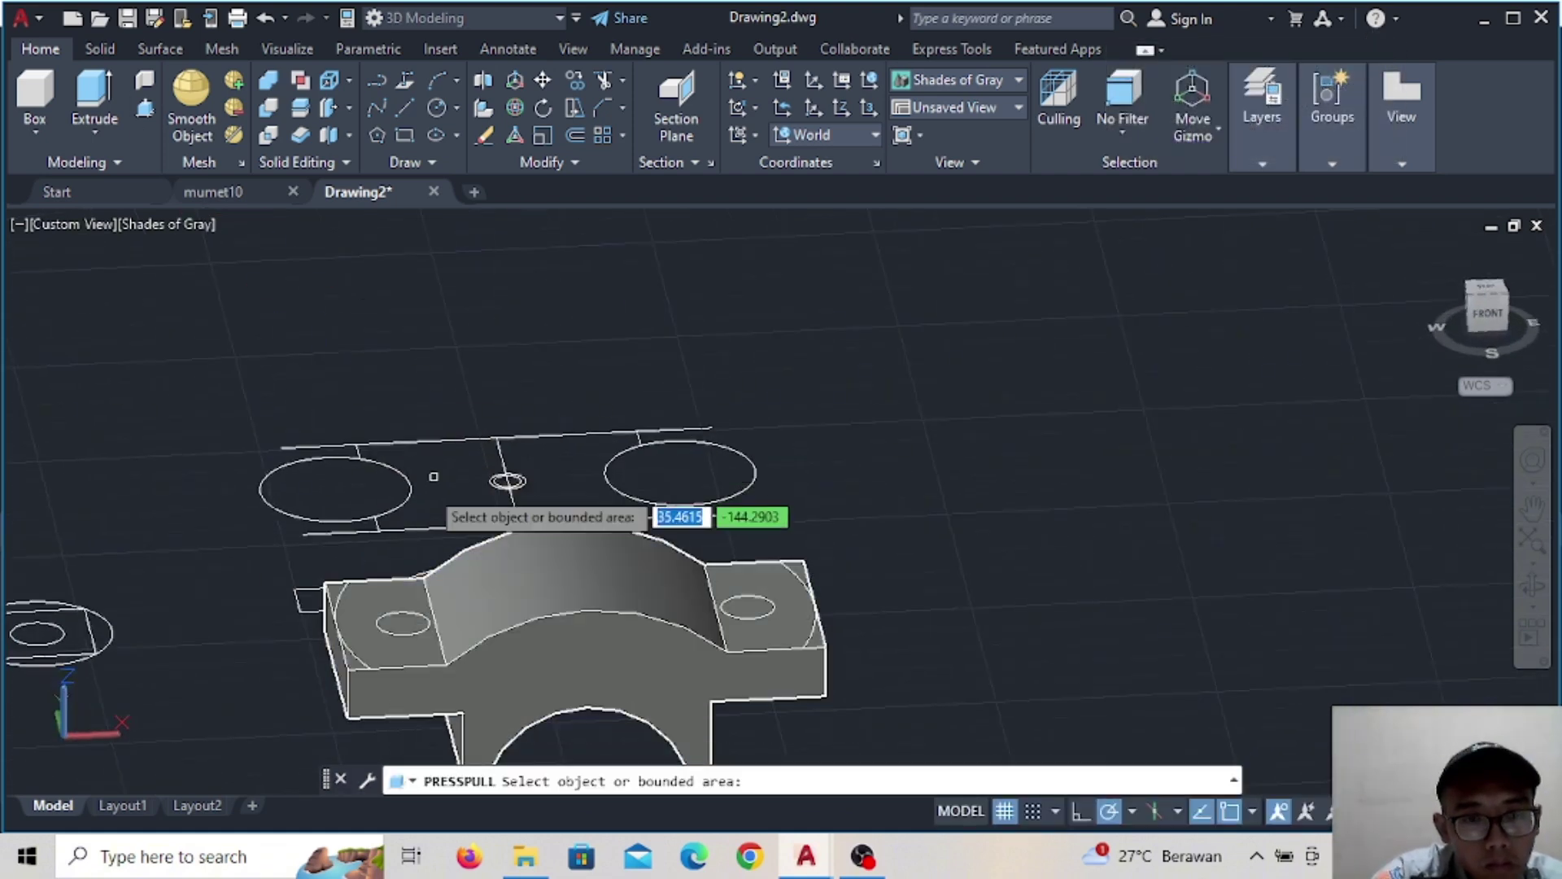
{"action": "left_click", "coordinate": [402, 623]}
{"action": "left_click", "coordinate": [405, 716]}
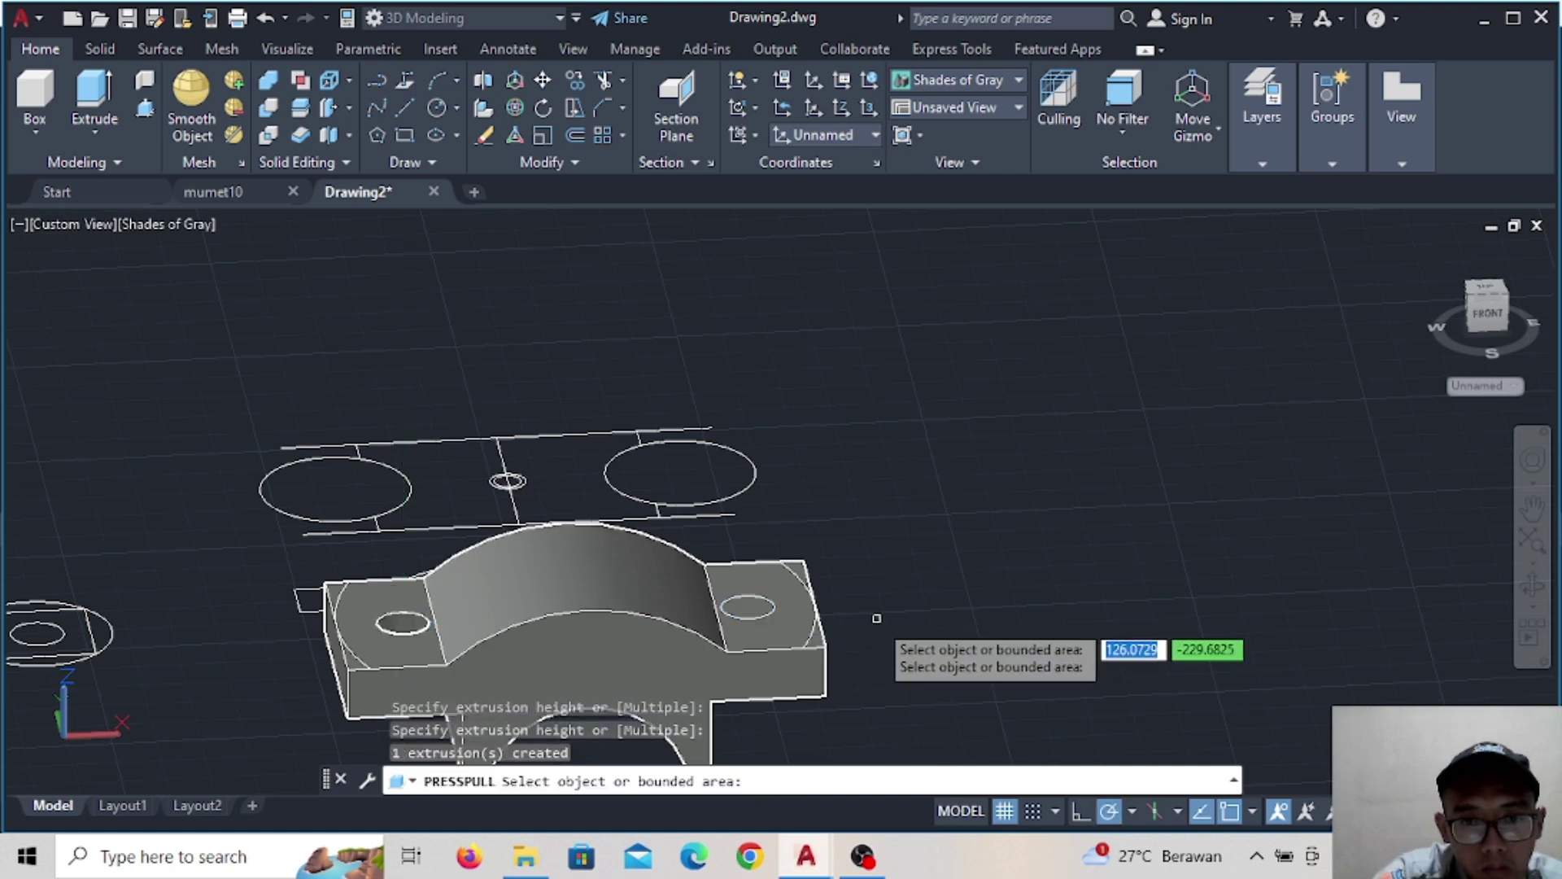
{"action": "middle_click_drag", "start_coordinate": [862, 634], "coordinate": [747, 542]}
{"action": "left_click", "coordinate": [632, 515]}
{"action": "left_click", "coordinate": [689, 691]}
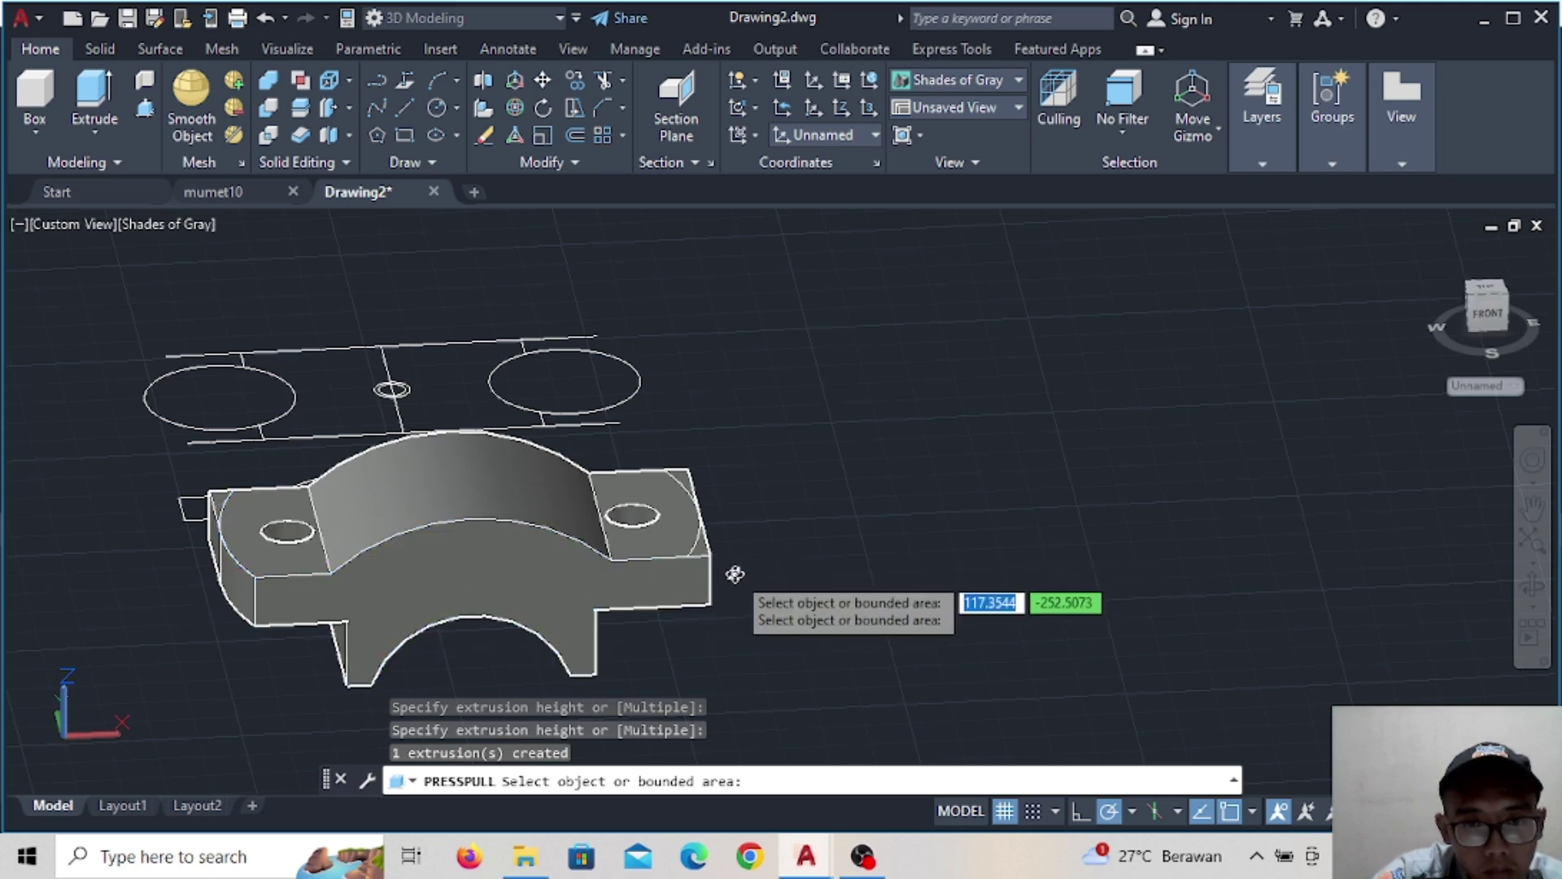
Press-pull the curved corner area on the flange
{"action": "middle_click_drag", "start_coordinate": [728, 569], "coordinate": [497, 655], "text": "shift"}
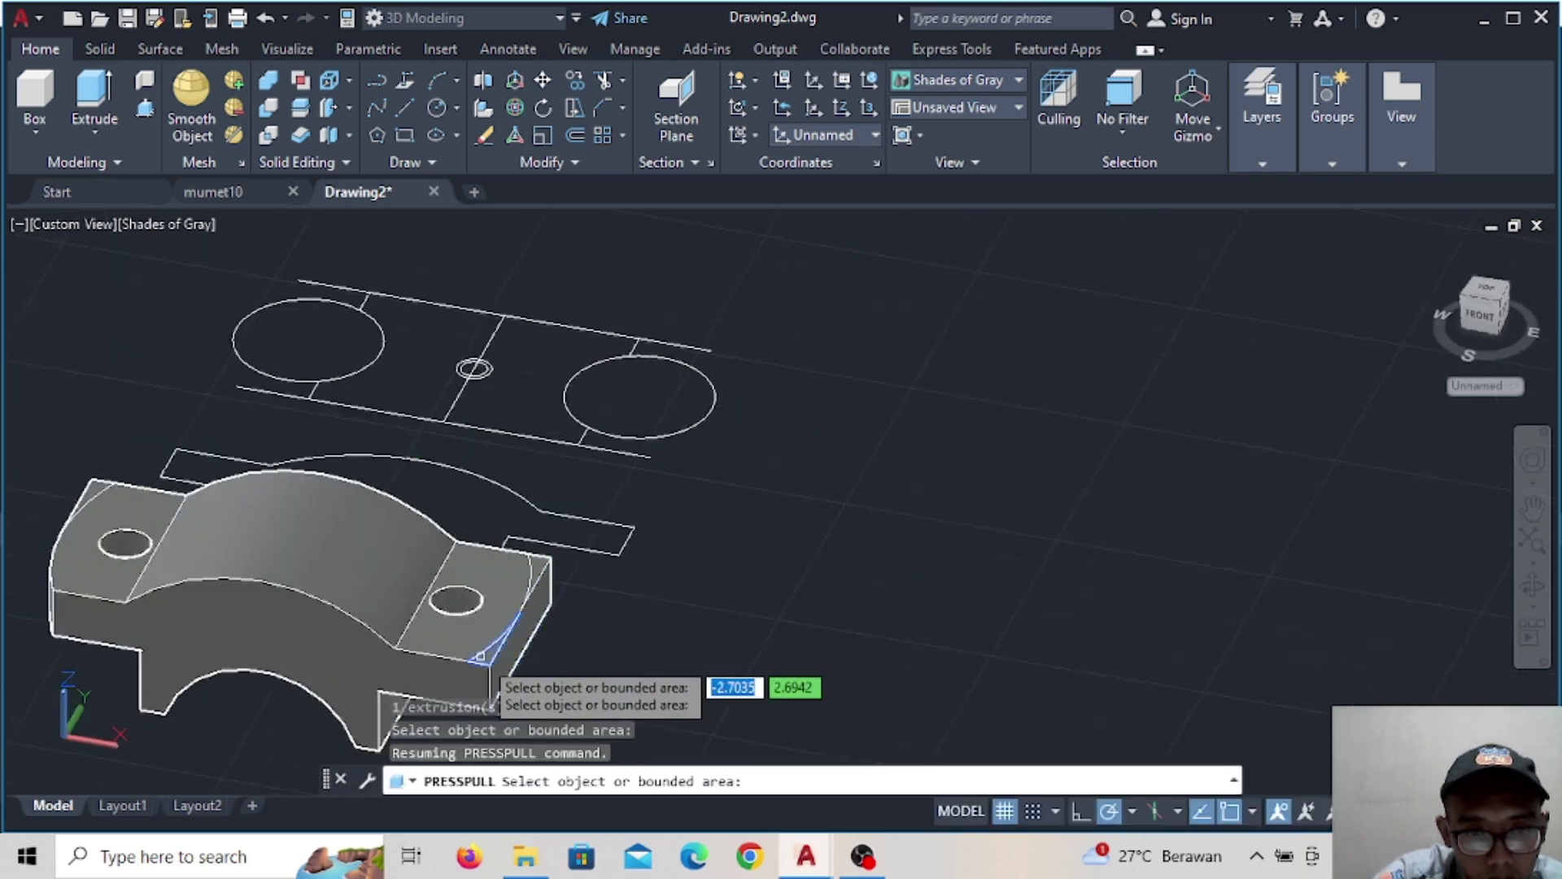
{"action": "left_click", "coordinate": [480, 654]}
{"action": "left_click", "coordinate": [562, 675]}
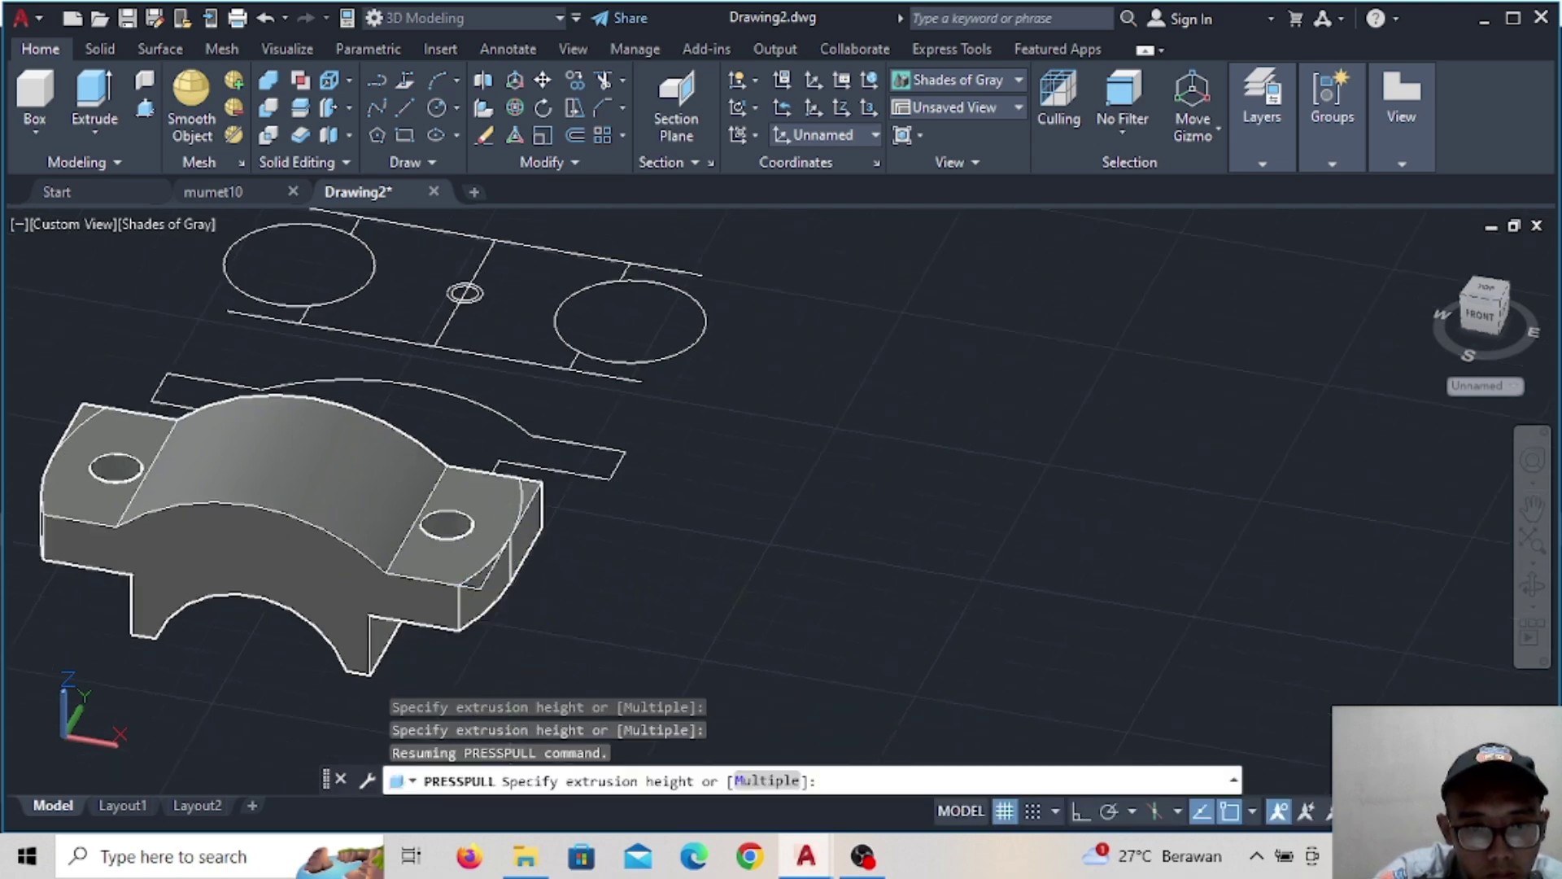
{"action": "middle_click_drag", "start_coordinate": [634, 588], "coordinate": [177, 550], "text": "shift"}
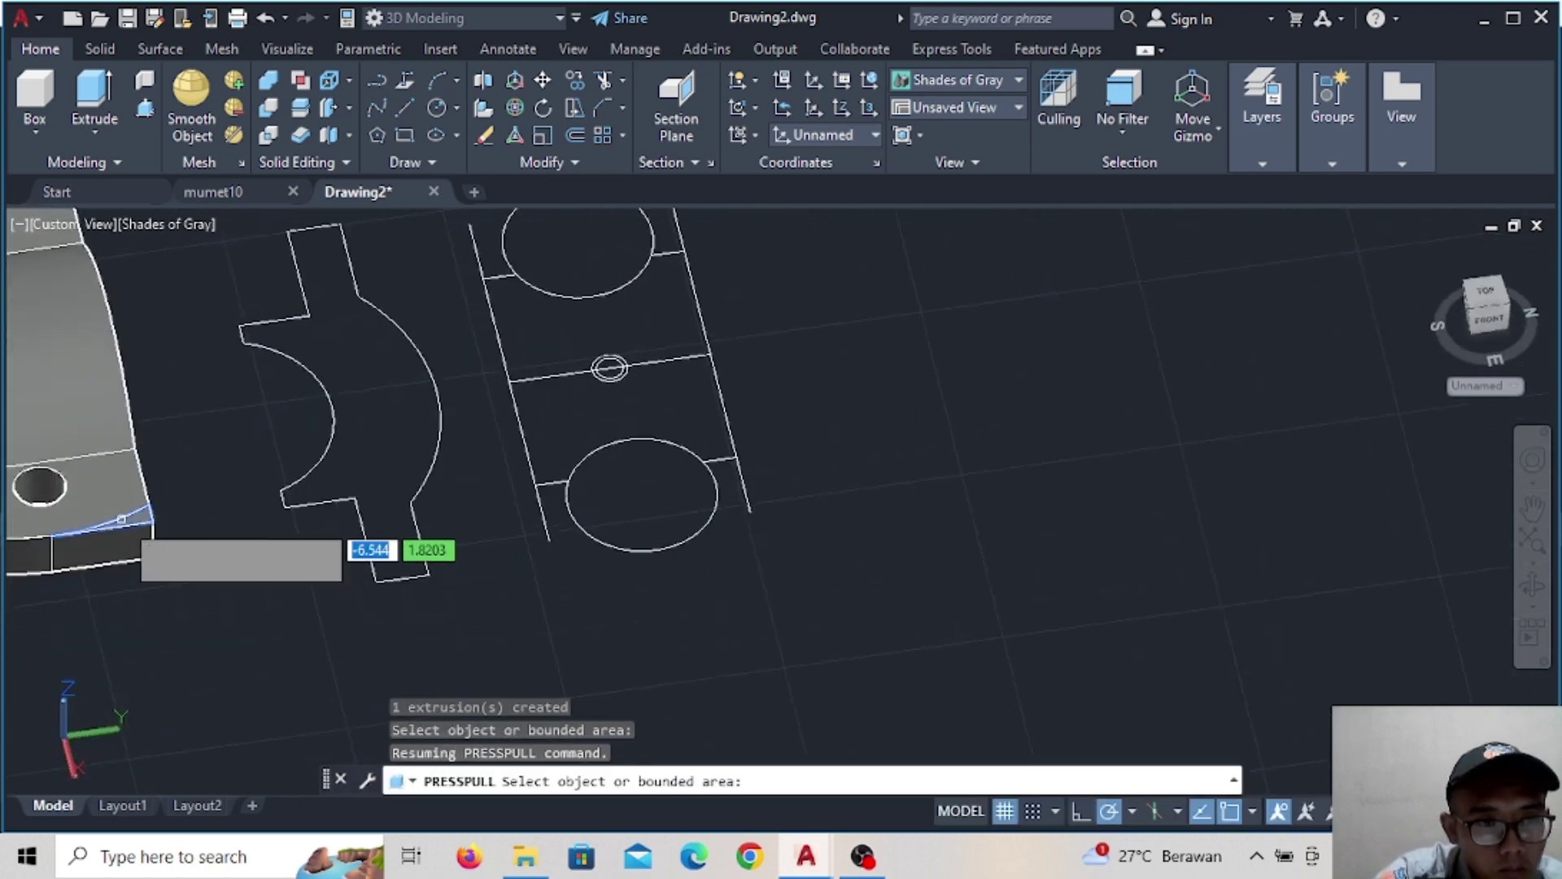
{"action": "middle_click_drag", "start_coordinate": [159, 634], "coordinate": [499, 567]}
{"action": "scroll", "coordinate": [504, 598], "scroll_direction": "down", "scroll_amount": 2}
{"action": "middle_click_drag", "start_coordinate": [617, 513], "coordinate": [423, 554]}
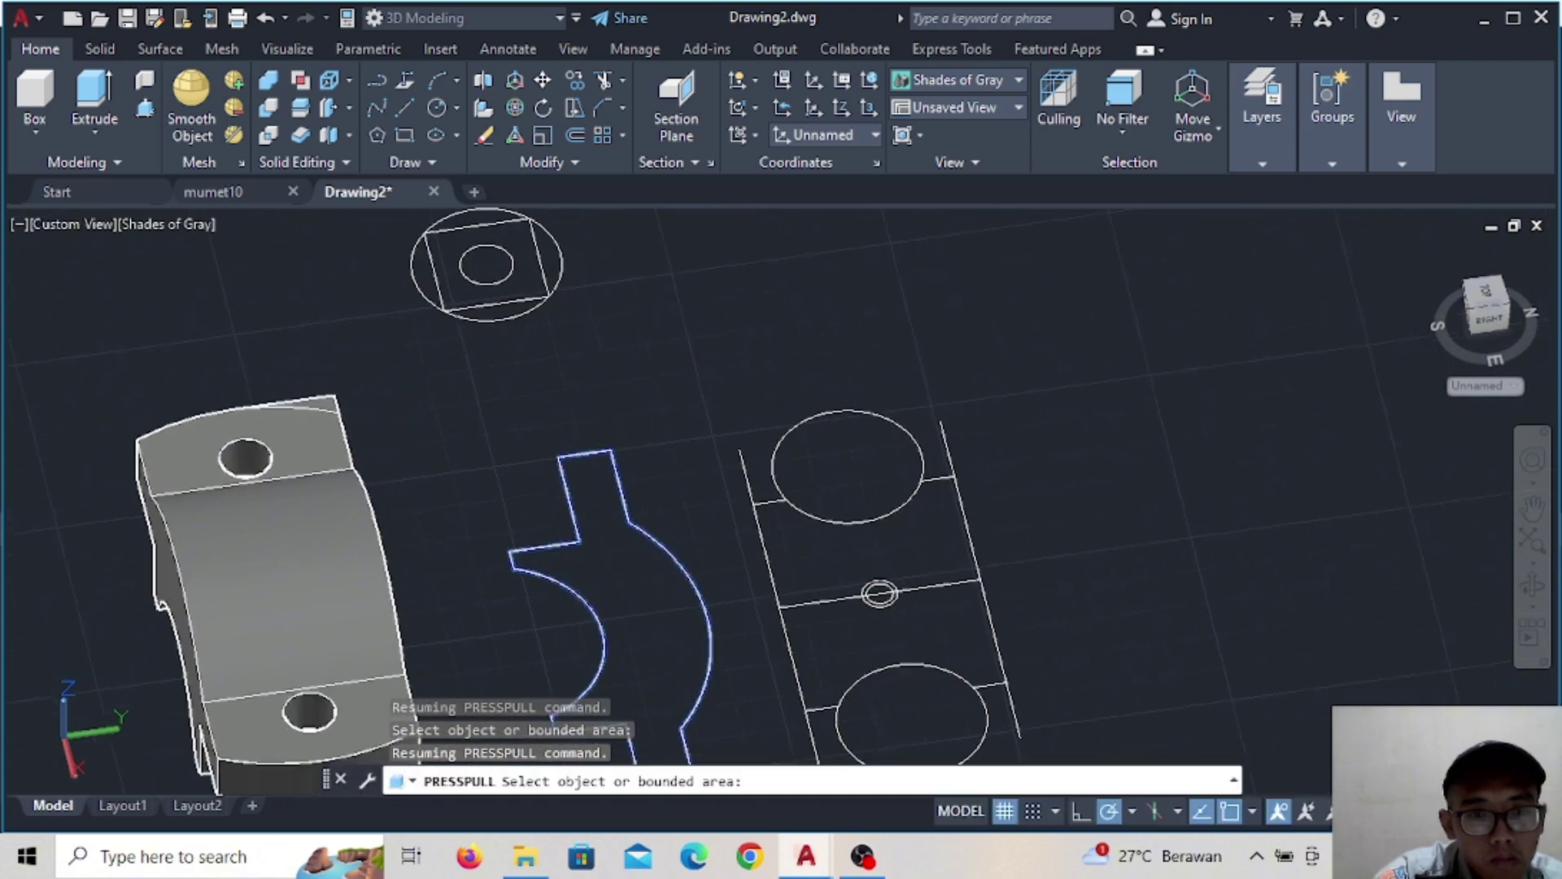
{"action": "scroll", "coordinate": [443, 447], "scroll_direction": "down", "scroll_amount": 2}
{"action": "mouse_move", "coordinate": [416, 485]}
{"action": "middle_mouse_down", "text": "shift"}
{"action": "mouse_move", "coordinate": [342, 439]}
{"action": "mouse_move", "coordinate": [464, 383]}
{"action": "mouse_move", "coordinate": [326, 447]}
{"action": "middle_mouse_up", "text": "shift"}
{"action": "scroll", "coordinate": [325, 413], "scroll_direction": "up", "scroll_amount": 1}
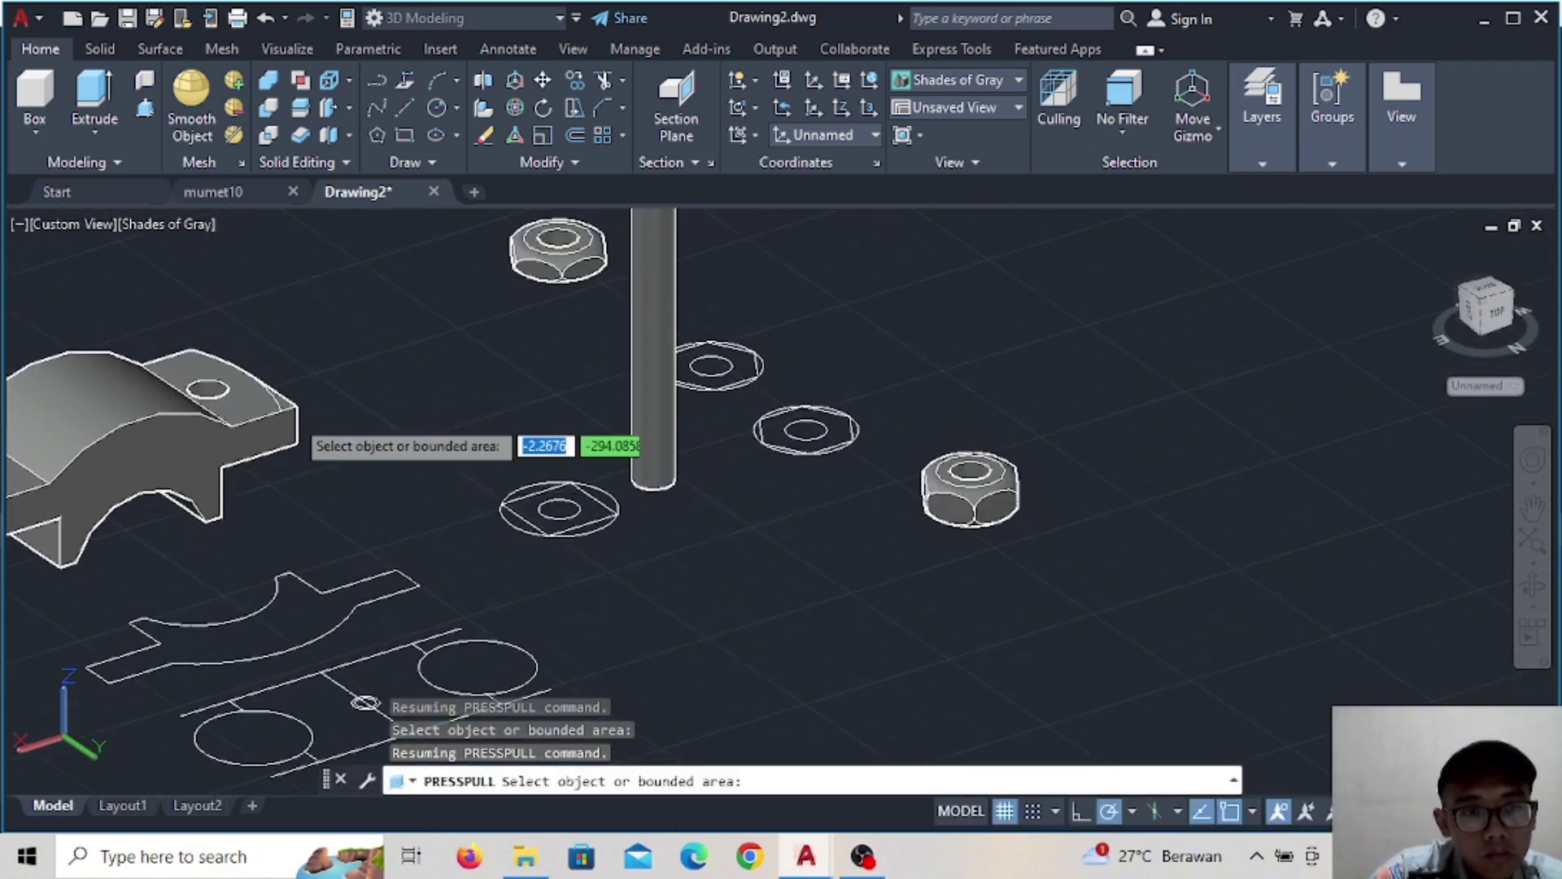
{"action": "scroll", "coordinate": [528, 488], "scroll_direction": "up", "scroll_amount": 2}
{"action": "scroll", "coordinate": [569, 366], "scroll_direction": "up", "scroll_amount": 2}
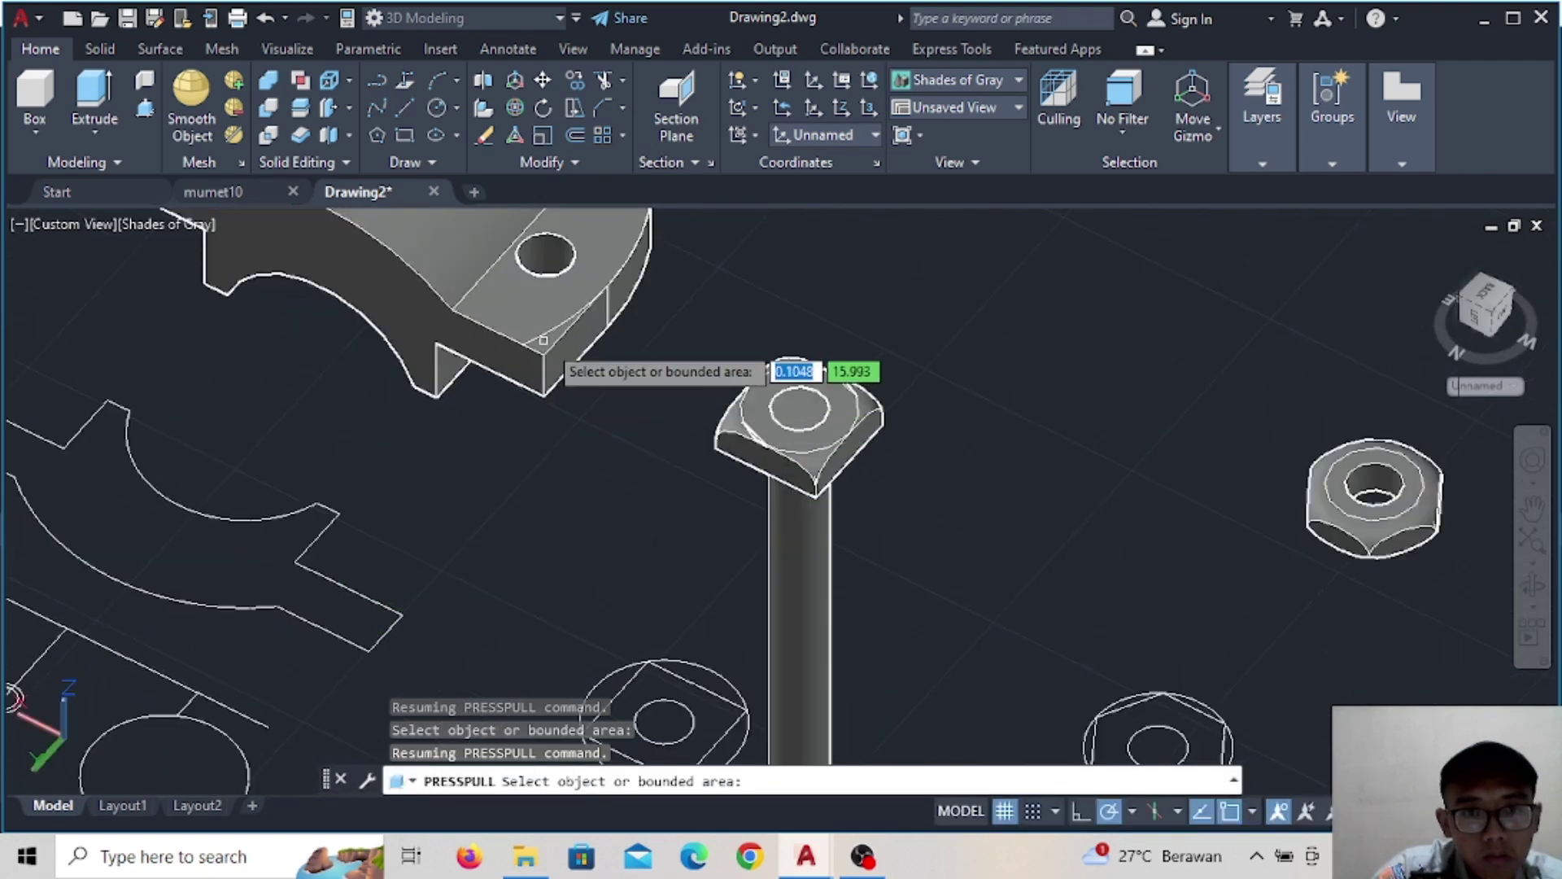
Extrude a flange face, then delete the unwanted curved solid it produced
{"action": "left_click", "coordinate": [545, 333]}
{"action": "left_click", "coordinate": [577, 420]}
{"action": "key", "text": "Escape"}
{"action": "left_click", "coordinate": [603, 357]}
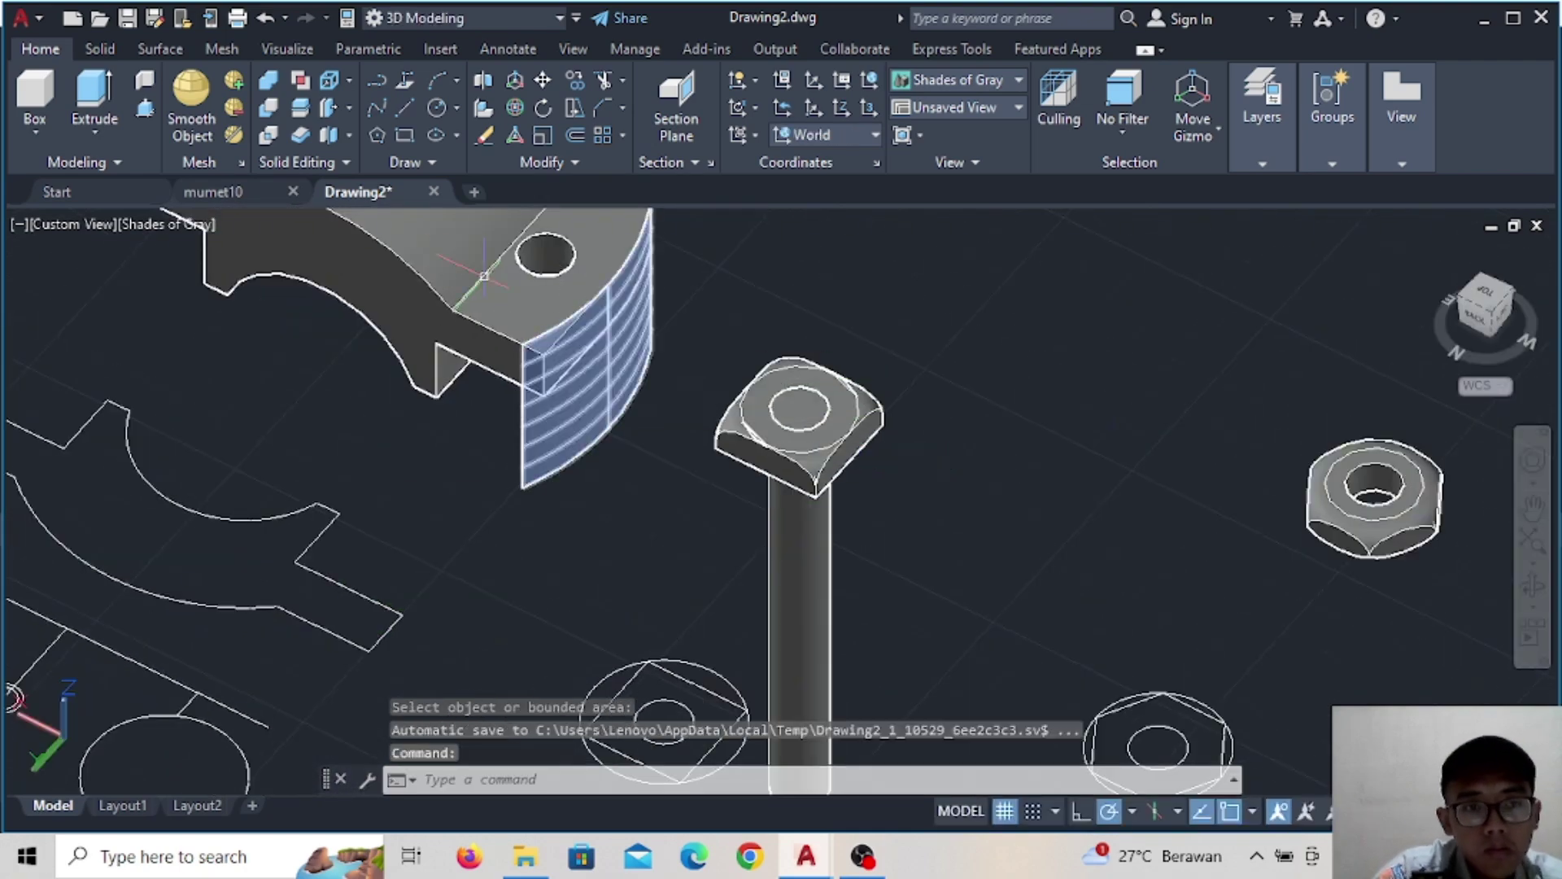
{"action": "key", "text": "Delete"}
Press-pull the flange end area and view all parts in SW Isometric
{"action": "left_click", "coordinate": [145, 106]}
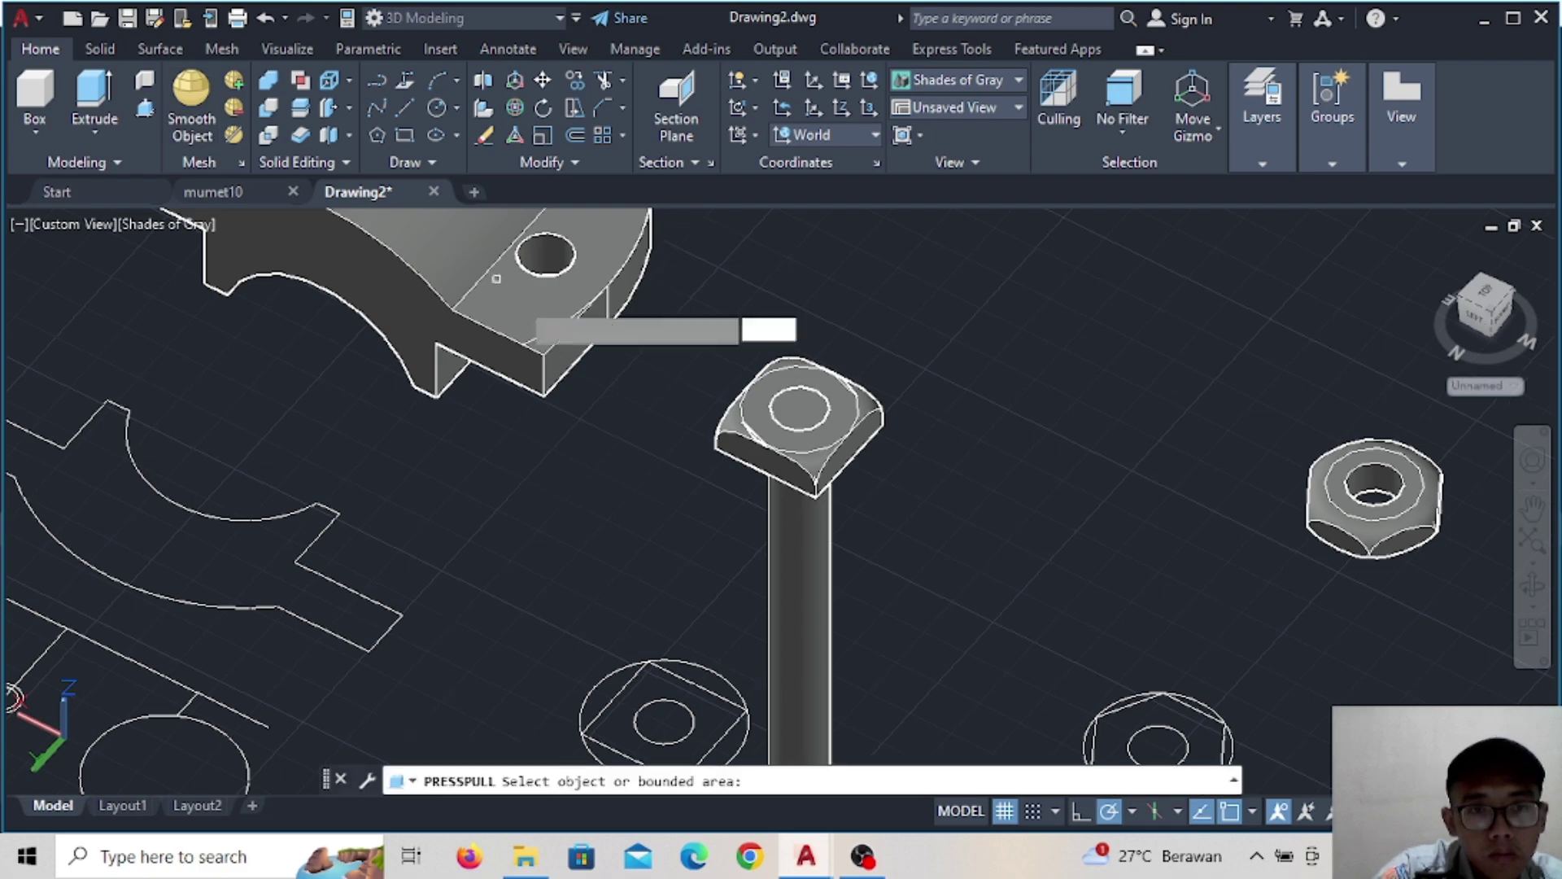
{"action": "left_click", "coordinate": [488, 322]}
{"action": "left_click", "coordinate": [504, 419]}
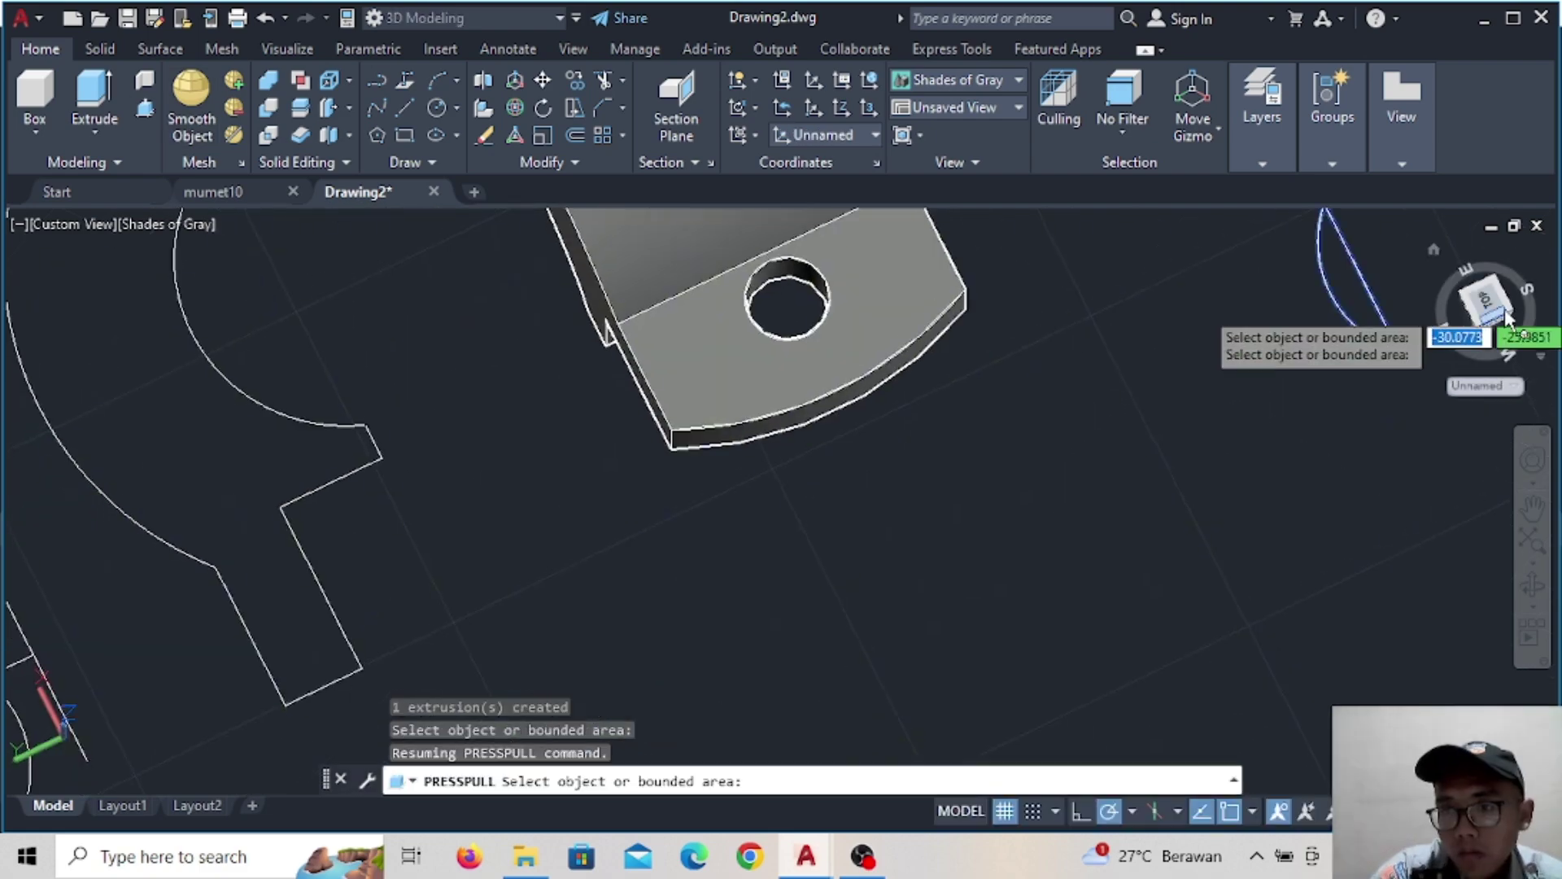
{"action": "left_click", "coordinate": [1505, 309]}
{"action": "scroll", "coordinate": [989, 482], "scroll_direction": "up", "scroll_amount": 3}
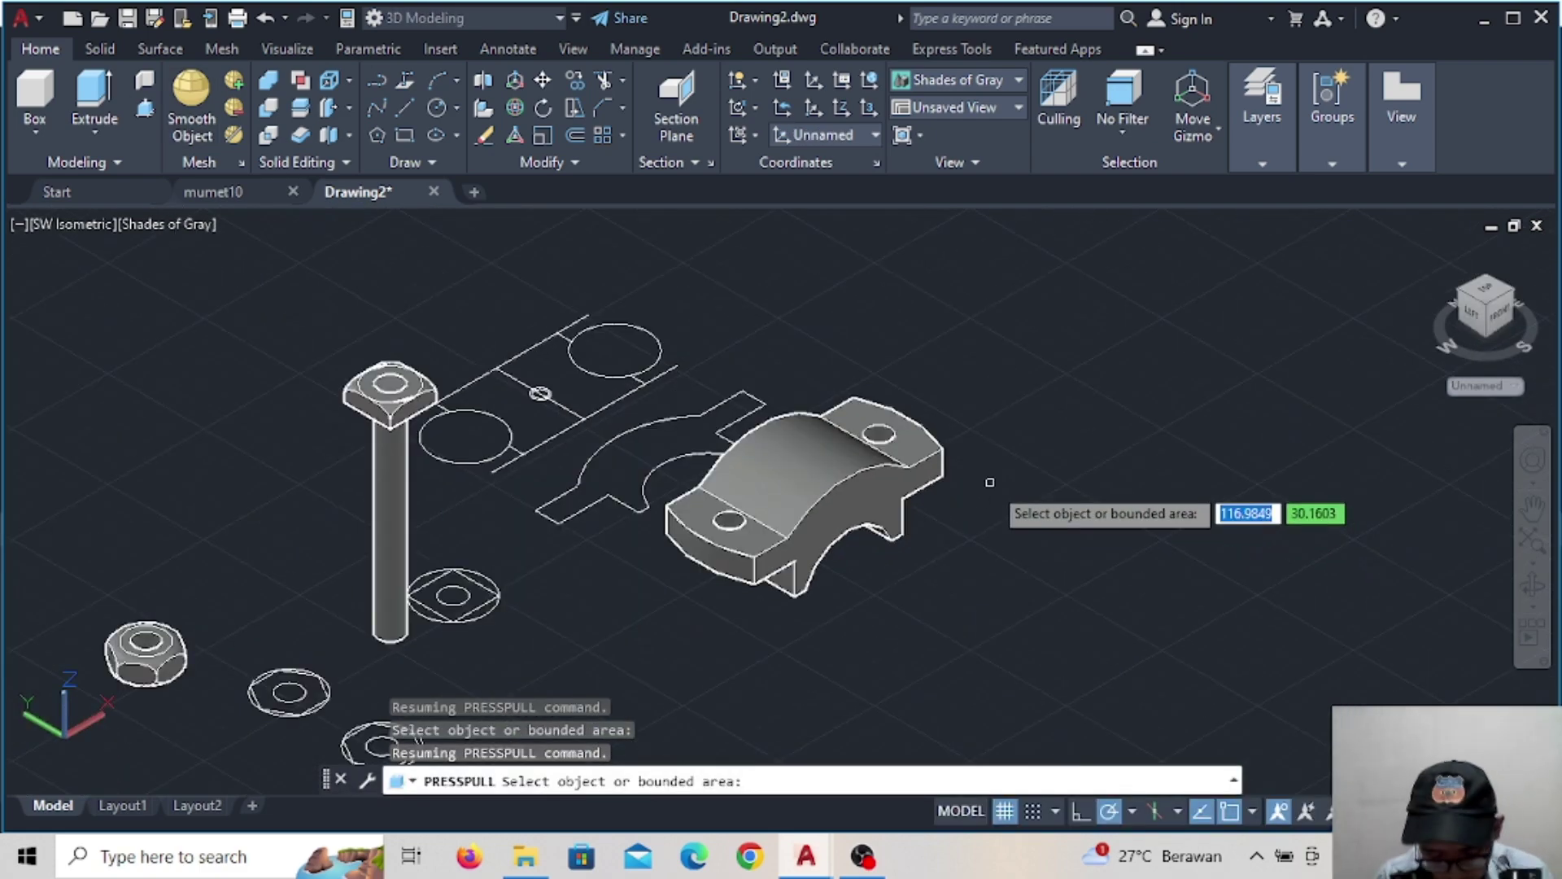
Draw a radius-32 circle beside the bearing block in the southwest isometric view
{"action": "key", "text": "Escape"}
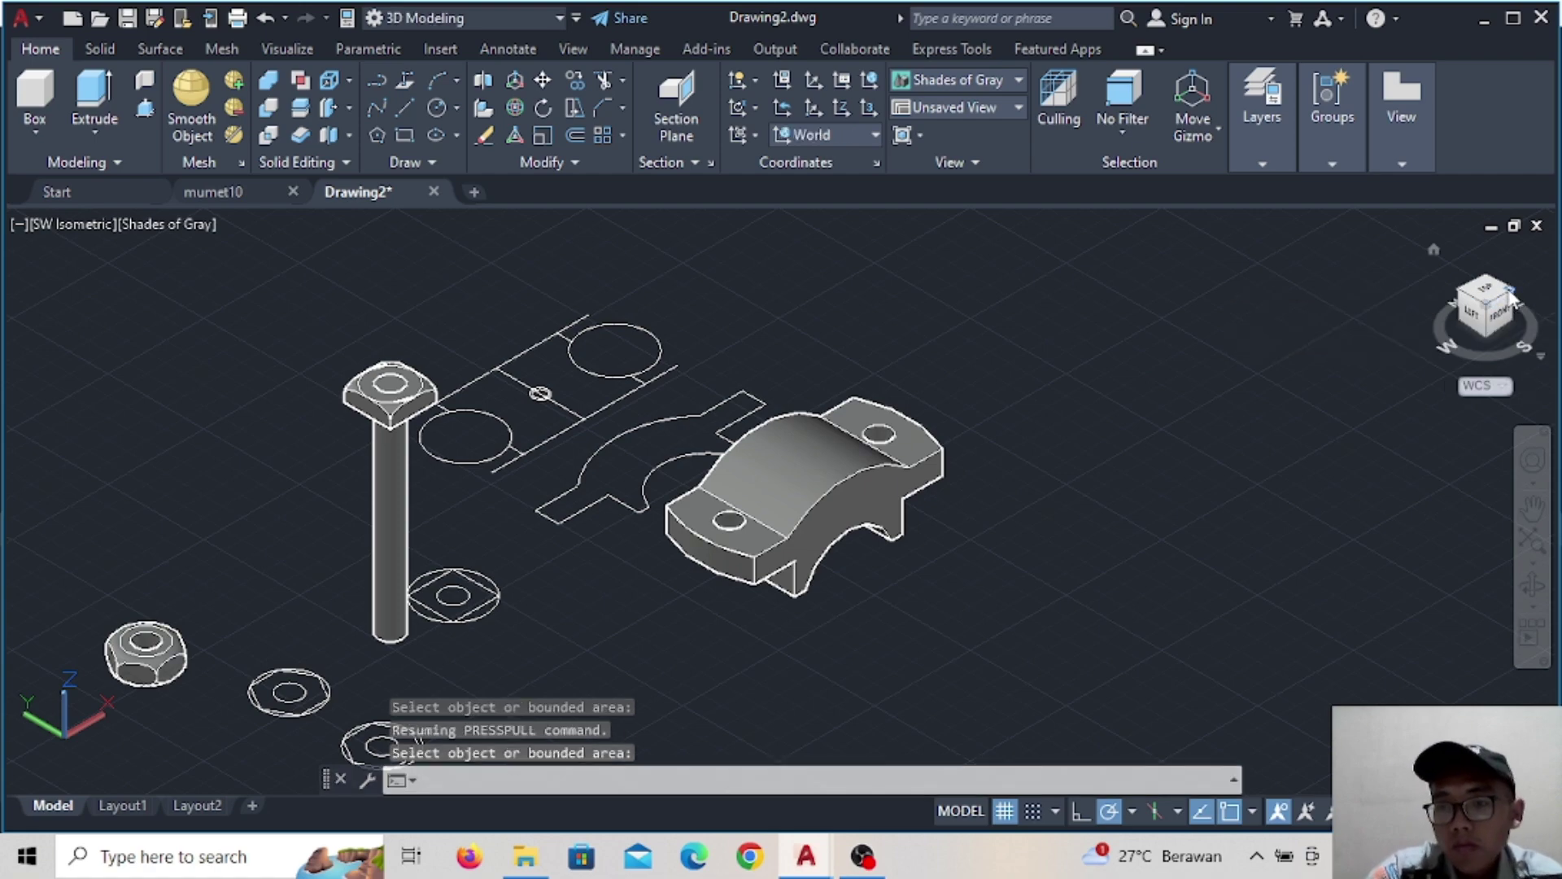
{"action": "left_click", "coordinate": [1512, 302]}
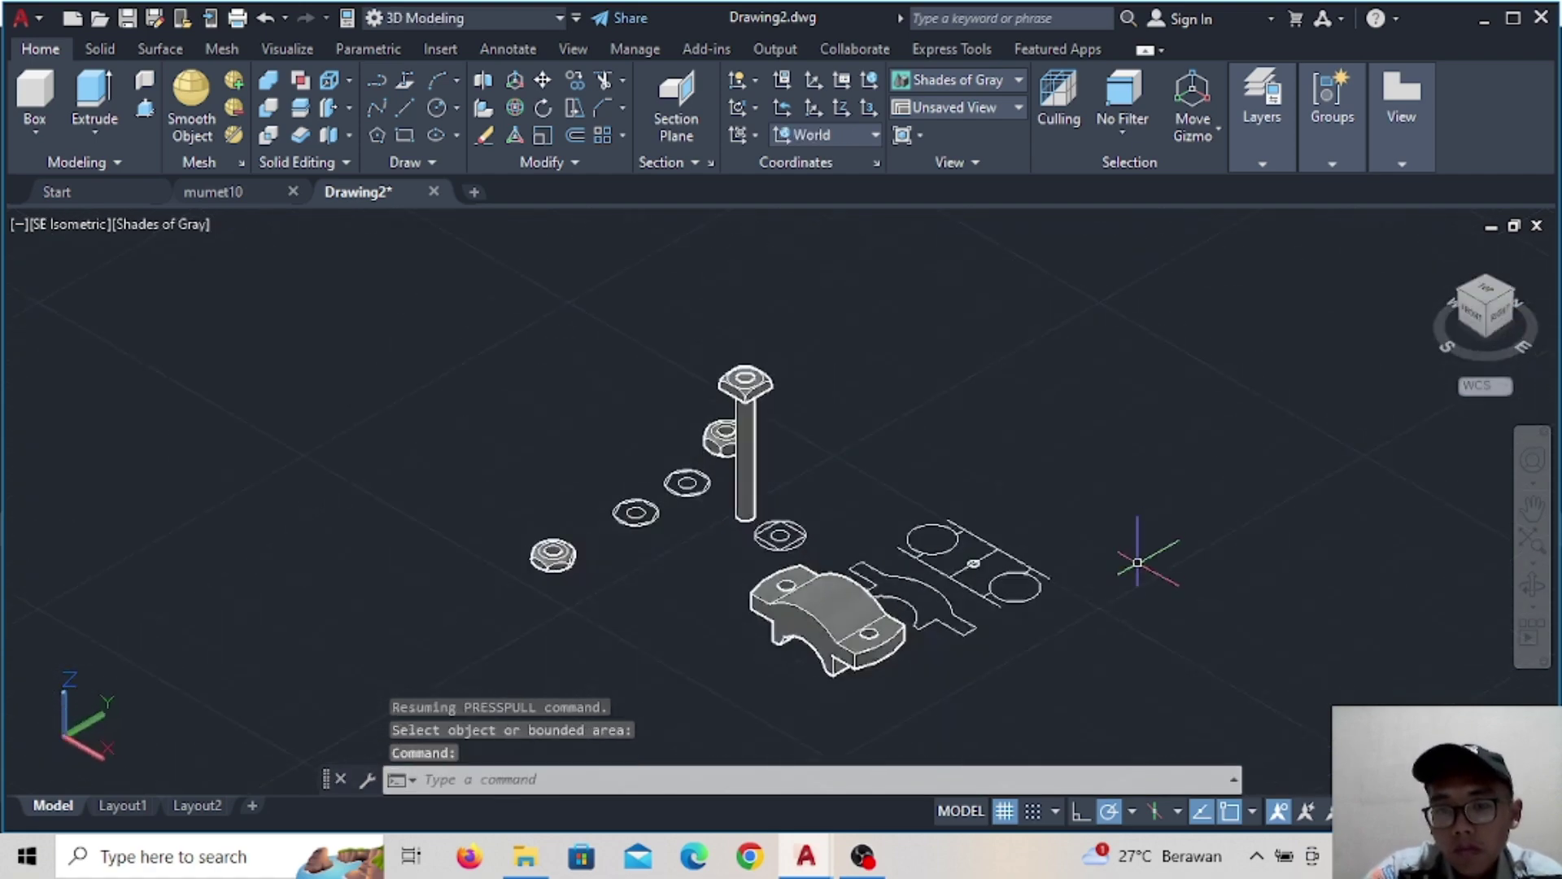
{"action": "left_click", "coordinate": [1465, 303]}
{"action": "scroll", "coordinate": [1012, 408], "scroll_direction": "up", "scroll_amount": 3}
{"action": "mouse_move", "coordinate": [1012, 408]}
{"action": "middle_mouse_down", "text": "shift"}
{"action": "mouse_move", "coordinate": [924, 457]}
{"action": "mouse_move", "coordinate": [876, 425]}
{"action": "middle_mouse_up", "text": "shift"}
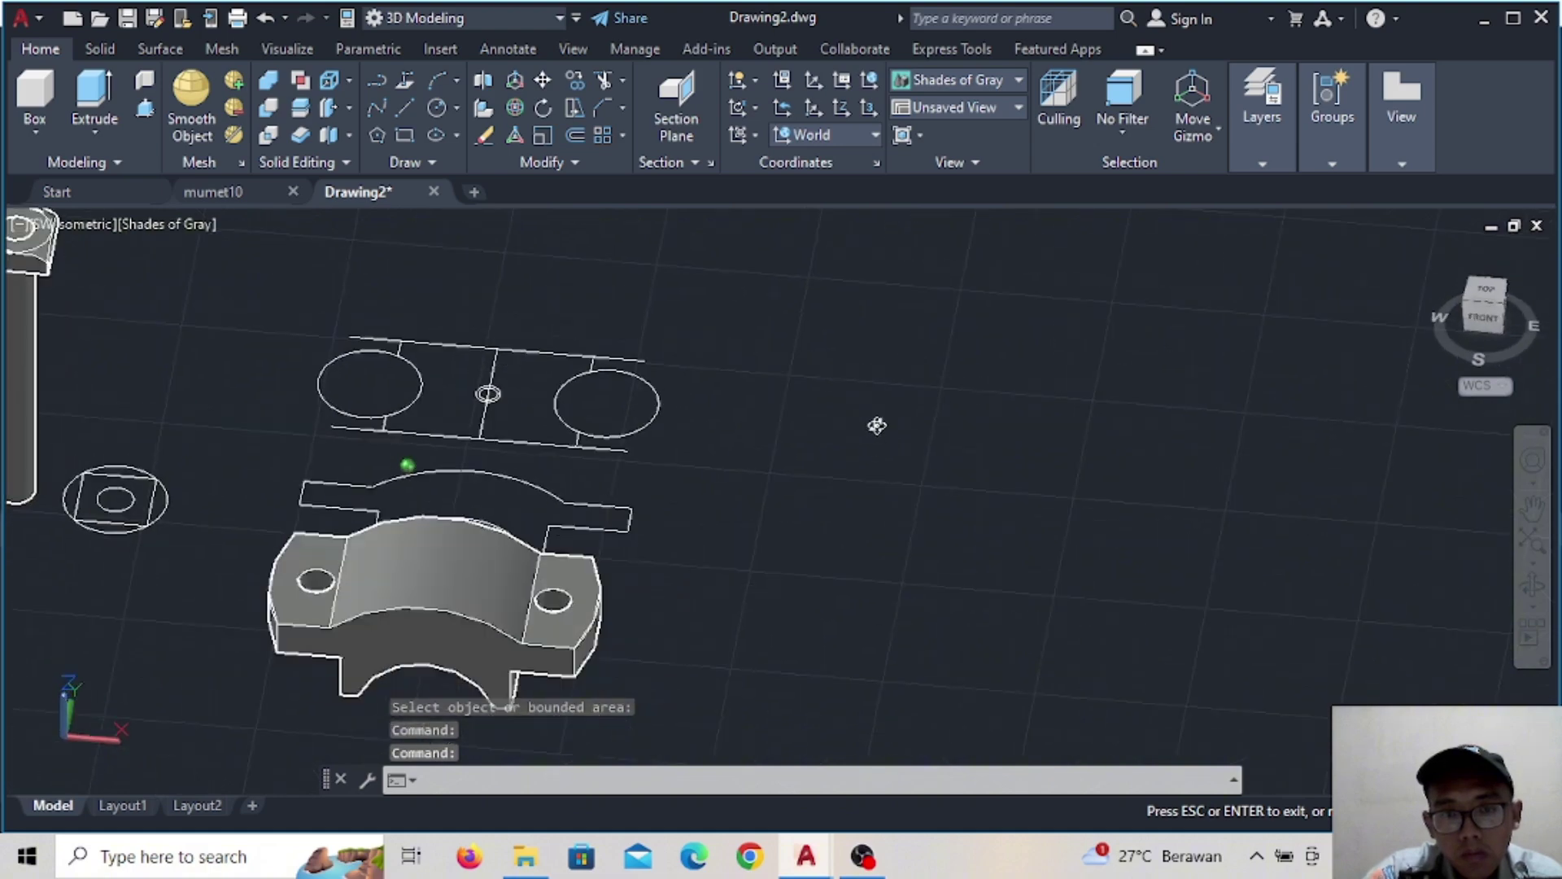
{"action": "type", "text": "c"}
{"action": "key", "text": "Return"}
{"action": "left_click", "coordinate": [872, 507]}
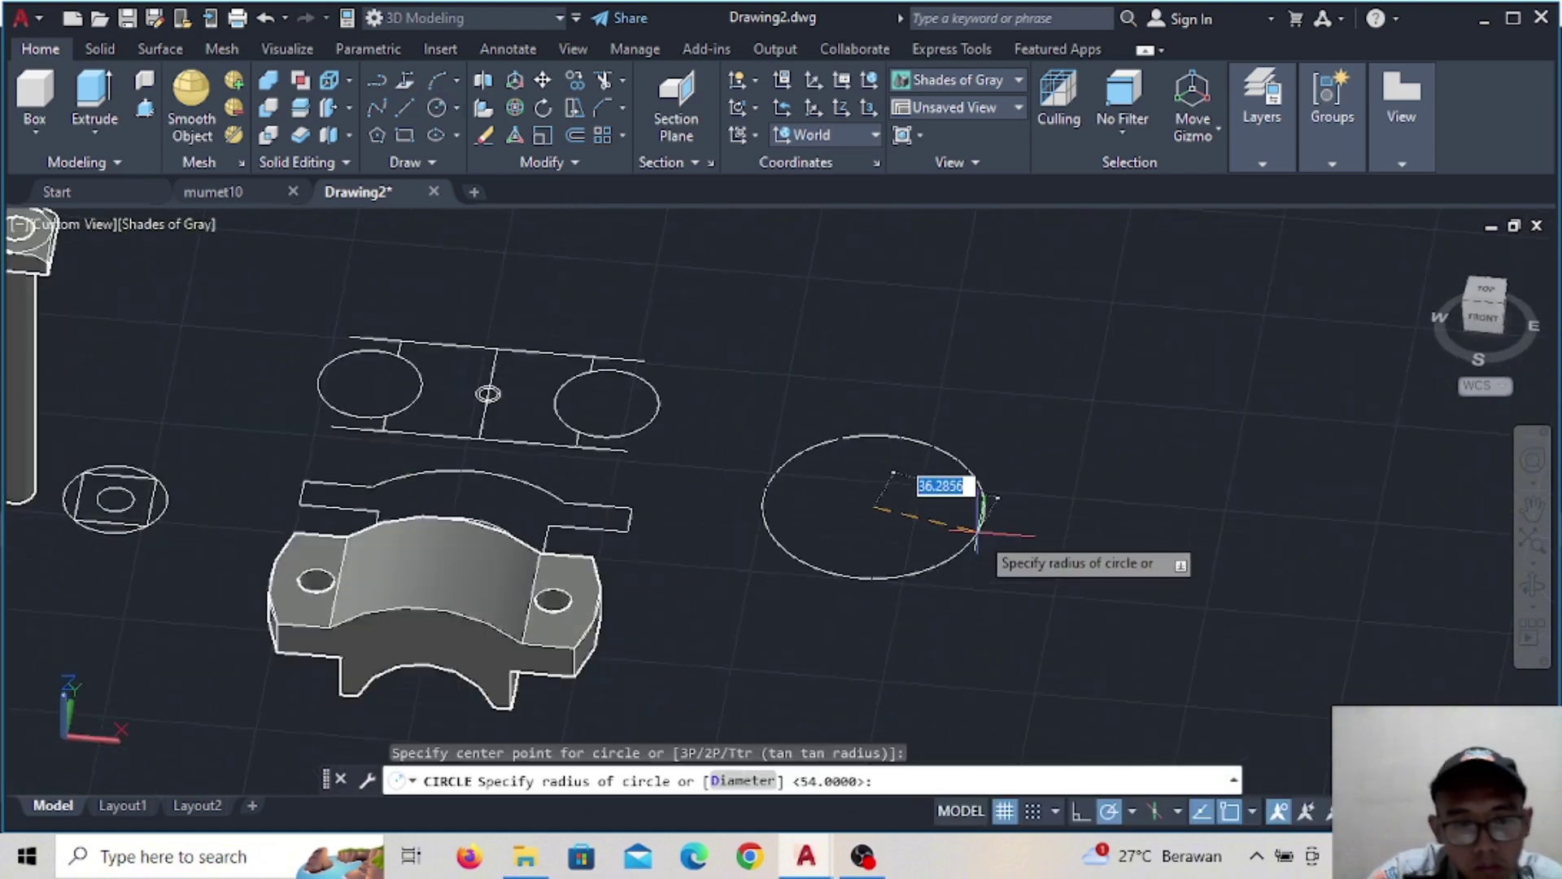
{"action": "type", "text": "32"}
{"action": "key", "text": "Return"}
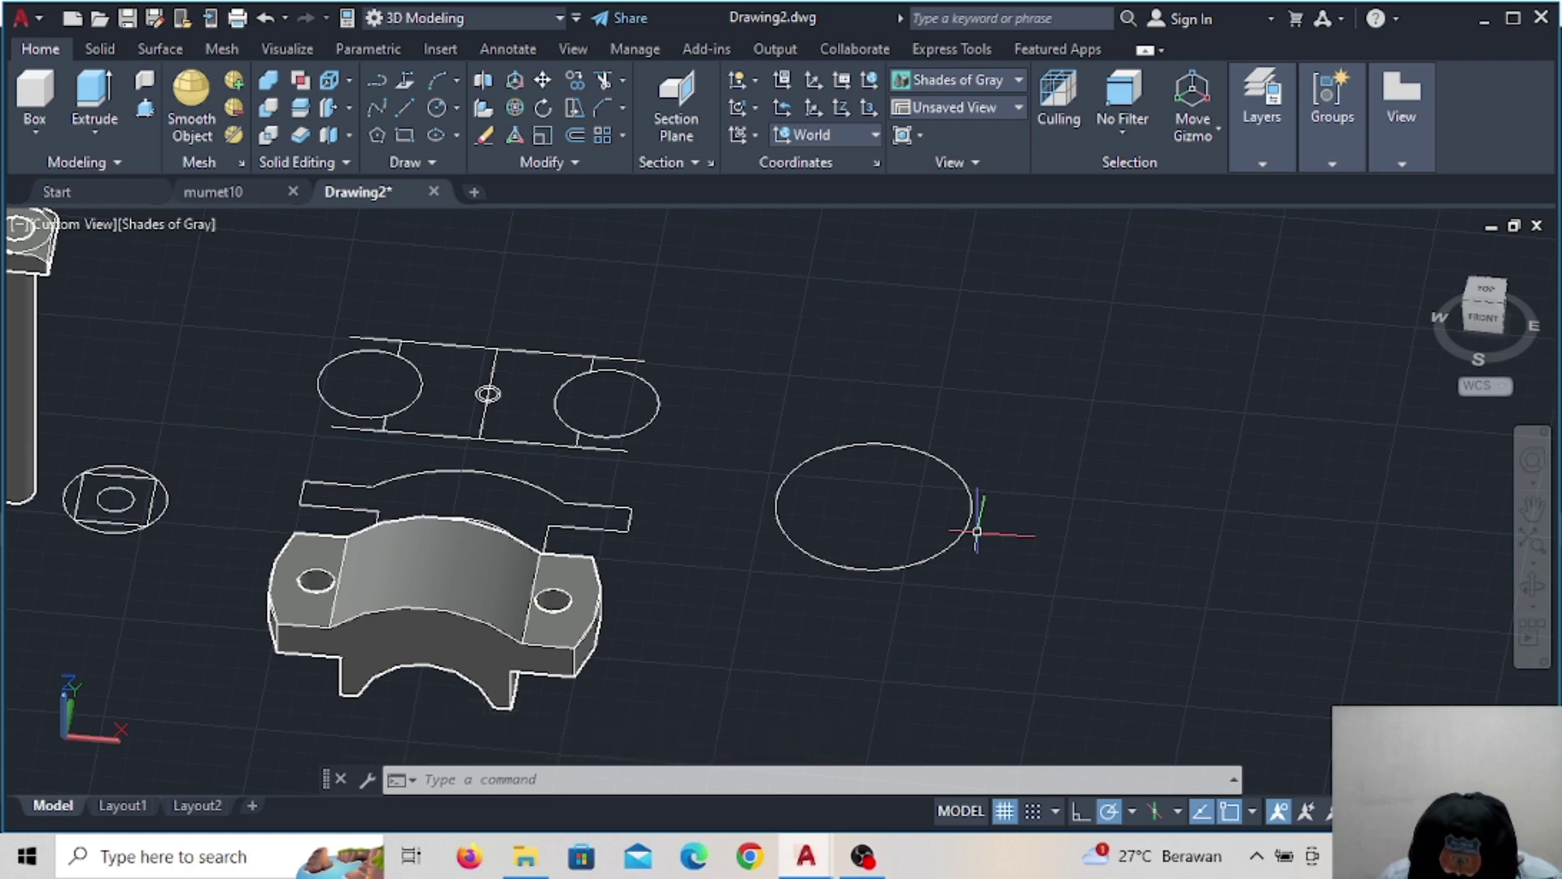
In top view, draw a radius-24 circle centred on the existing circle
{"action": "left_click", "coordinate": [1483, 299]}
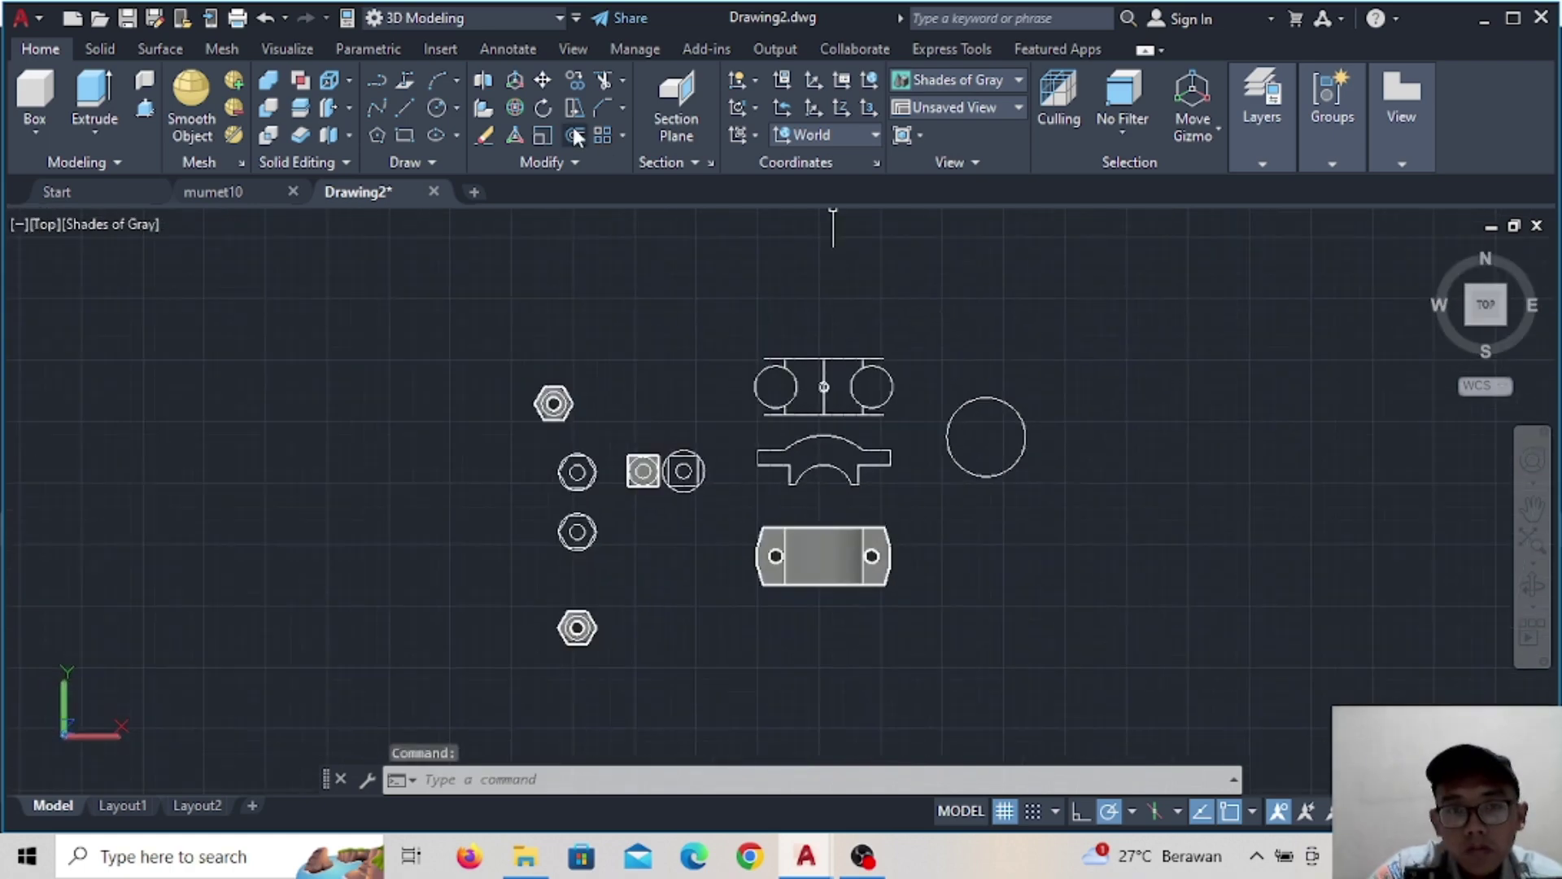
{"action": "left_click", "coordinate": [436, 112]}
{"action": "scroll", "coordinate": [838, 406], "scroll_direction": "up", "scroll_amount": 3}
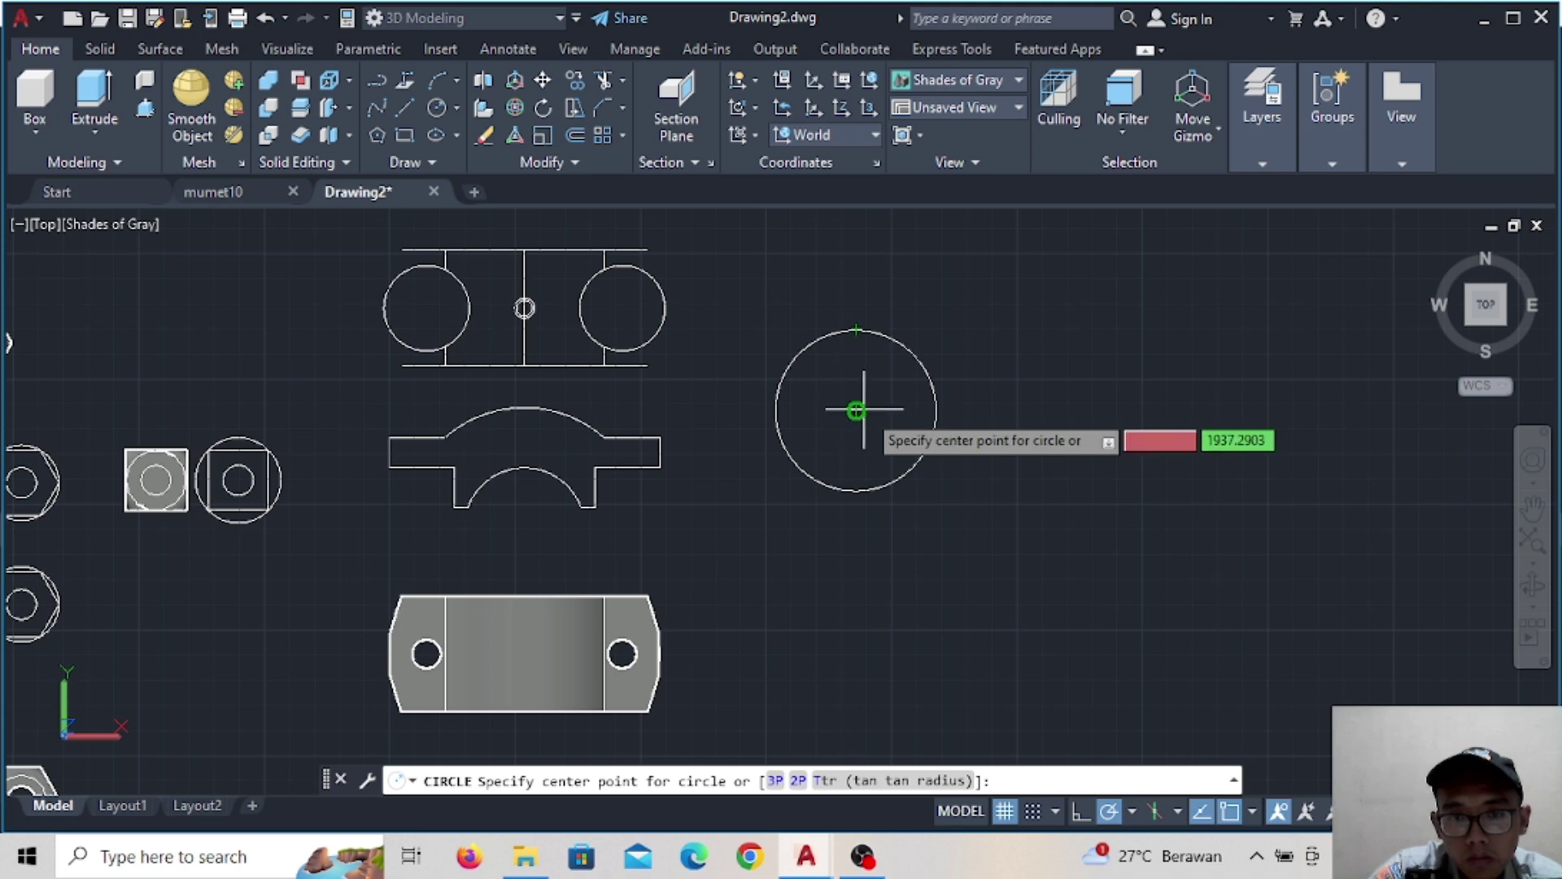
{"action": "scroll", "coordinate": [860, 327], "scroll_direction": "up", "scroll_amount": 2}
{"action": "left_click", "coordinate": [852, 411]}
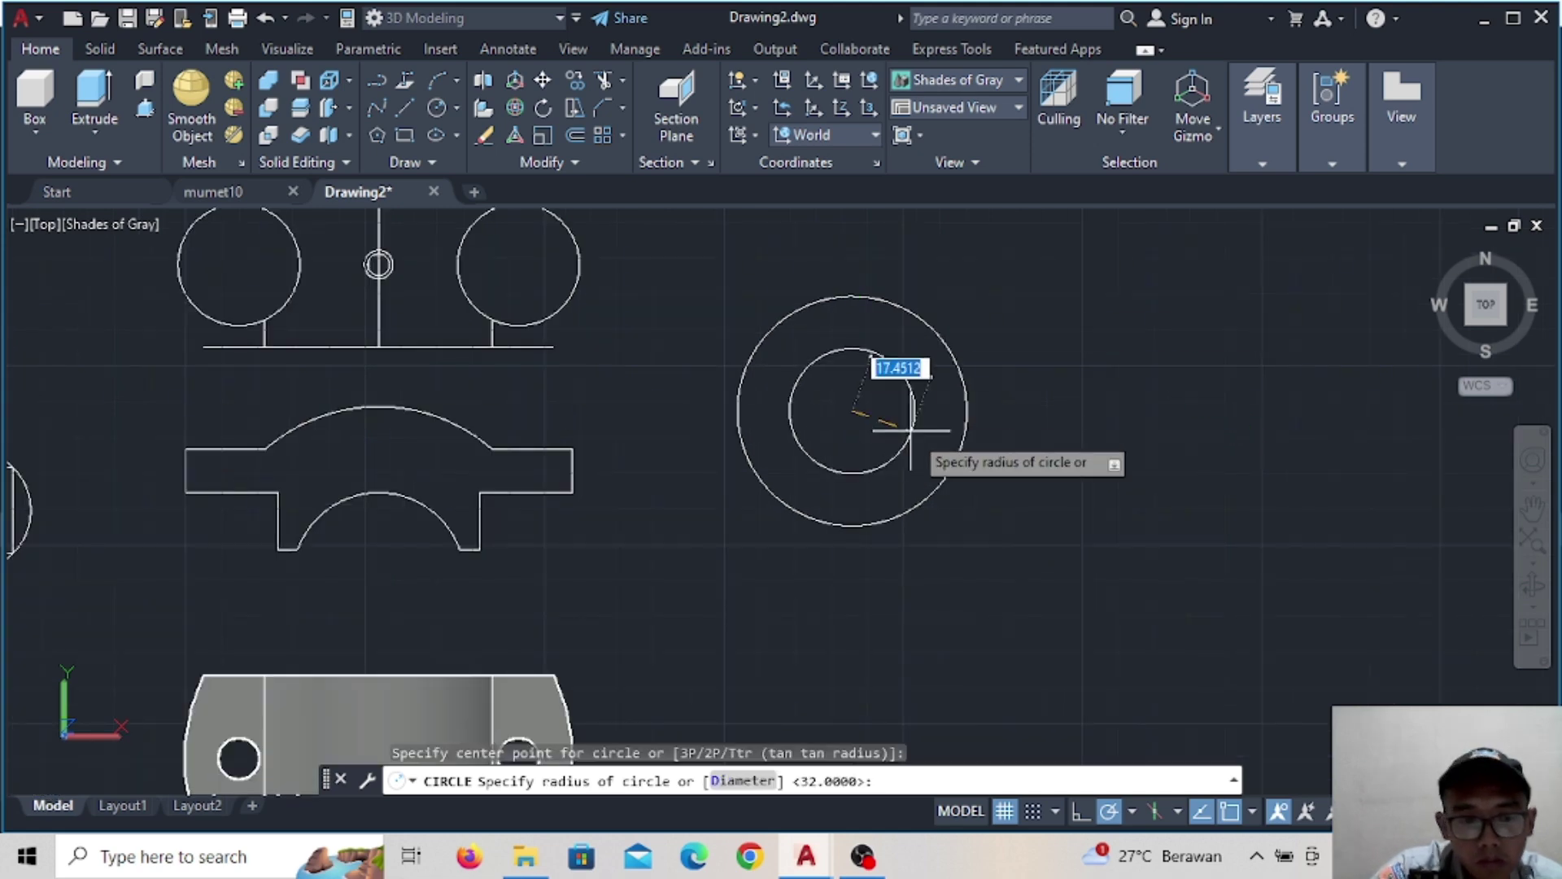
{"action": "type", "text": "24"}
{"action": "key", "text": "Return"}
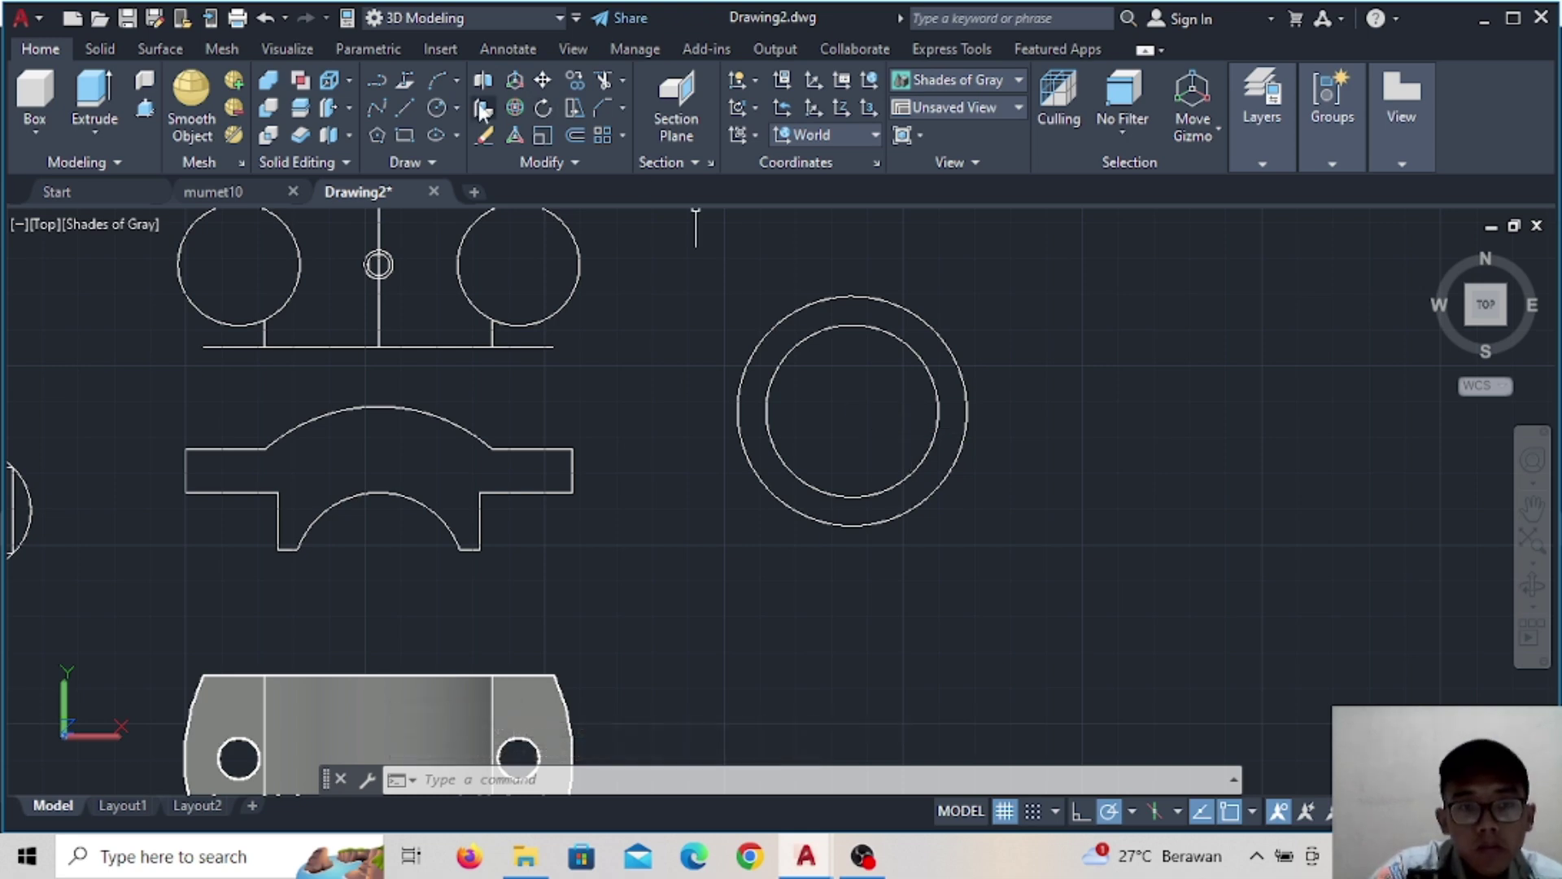
Add concentric circles of radius 22 and 16 at the same centre
{"action": "key", "text": "Return"}
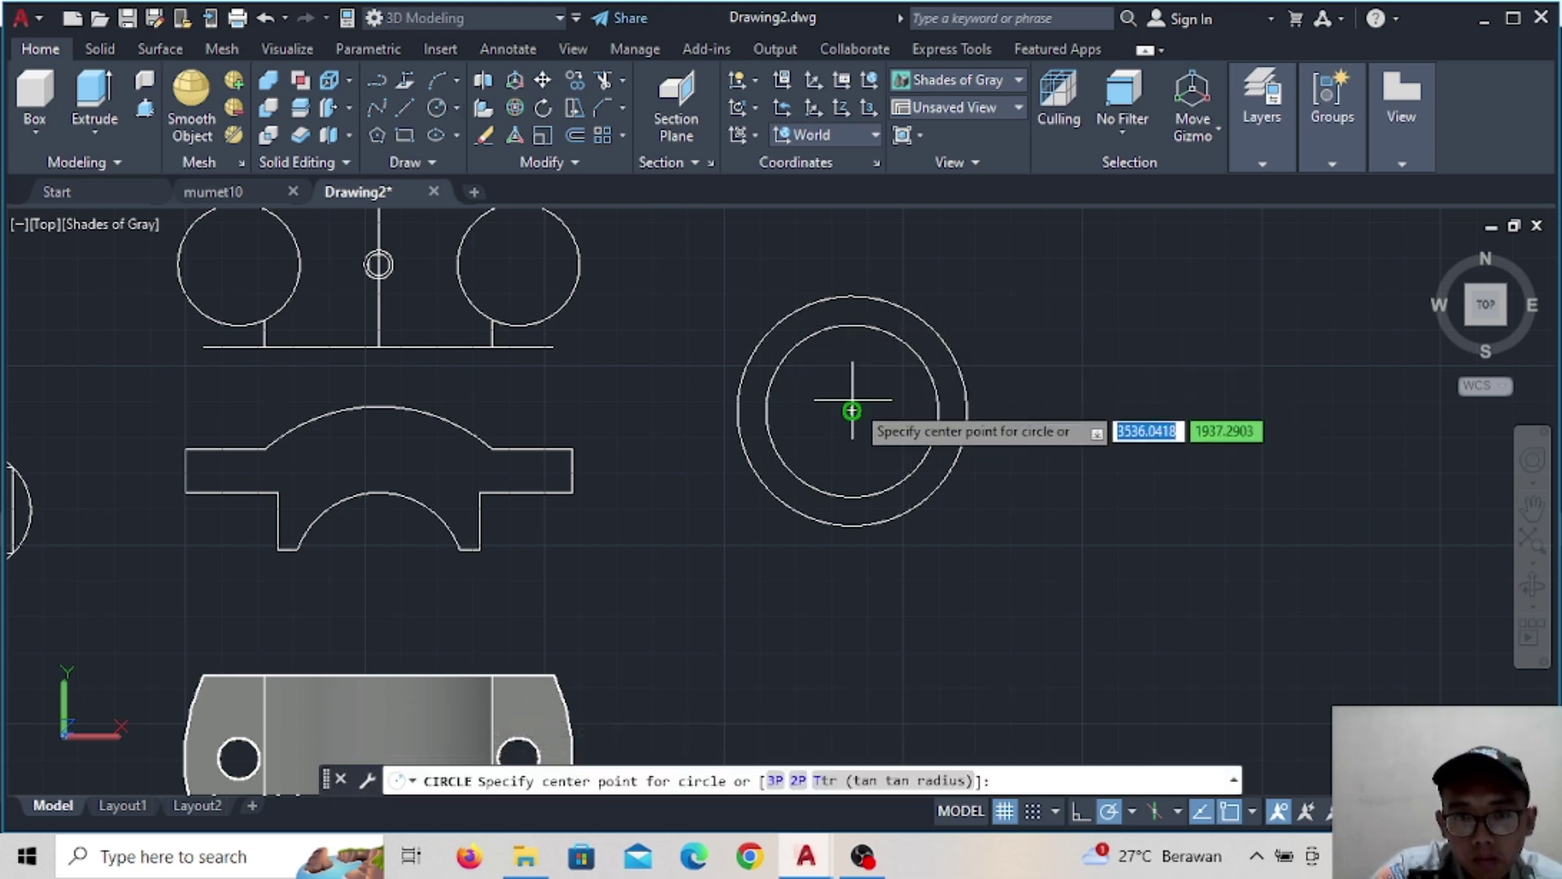
{"action": "left_click", "coordinate": [852, 411]}
{"action": "key", "text": "Return"}
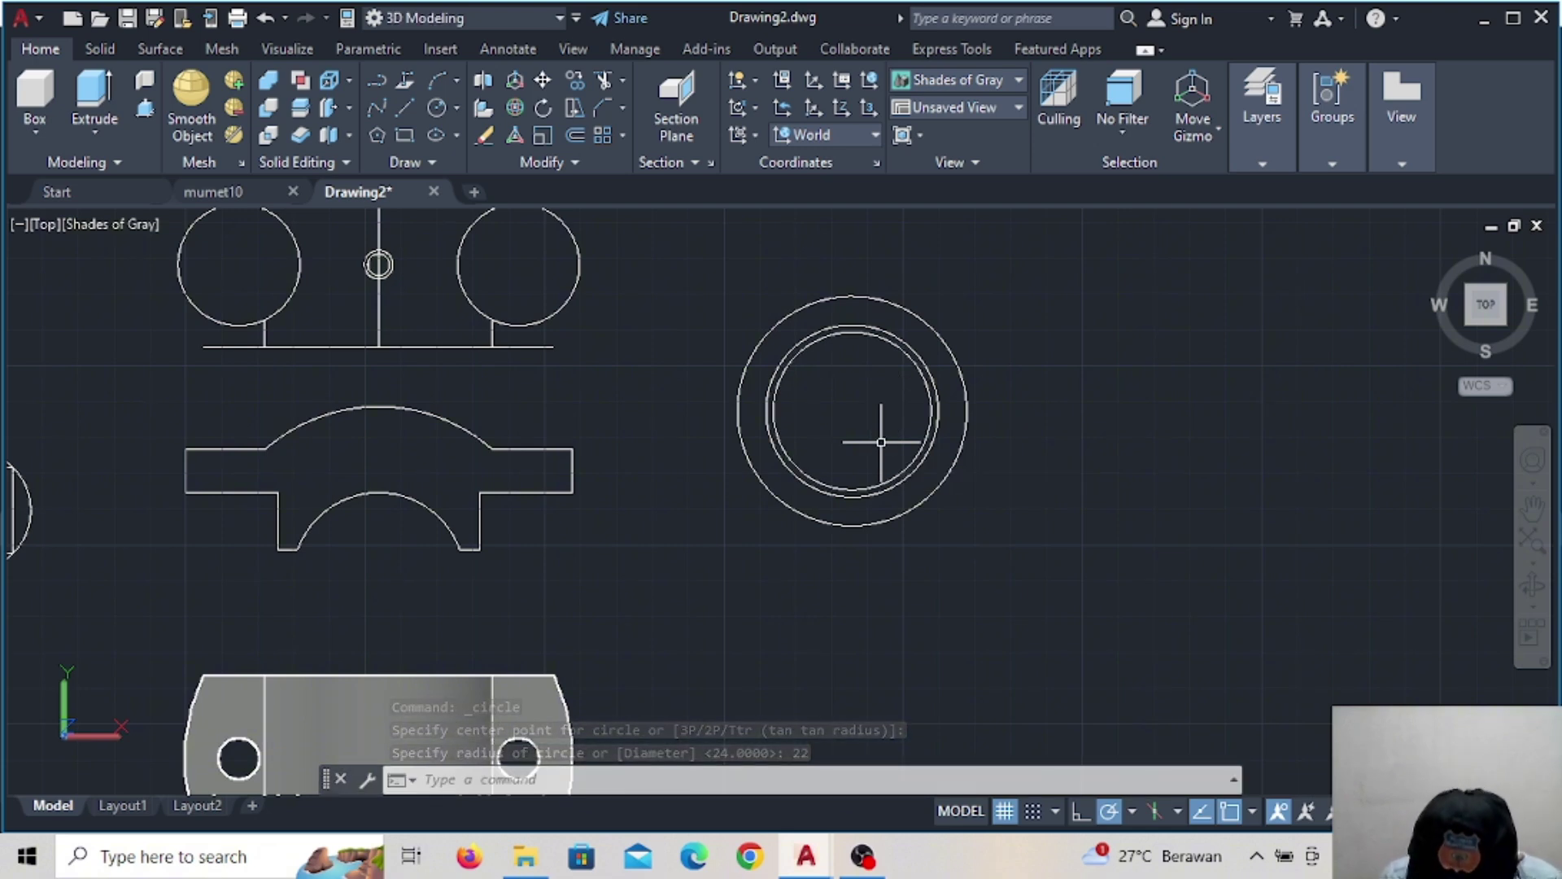
{"action": "left_click", "coordinate": [438, 109]}
{"action": "left_click", "coordinate": [852, 410]}
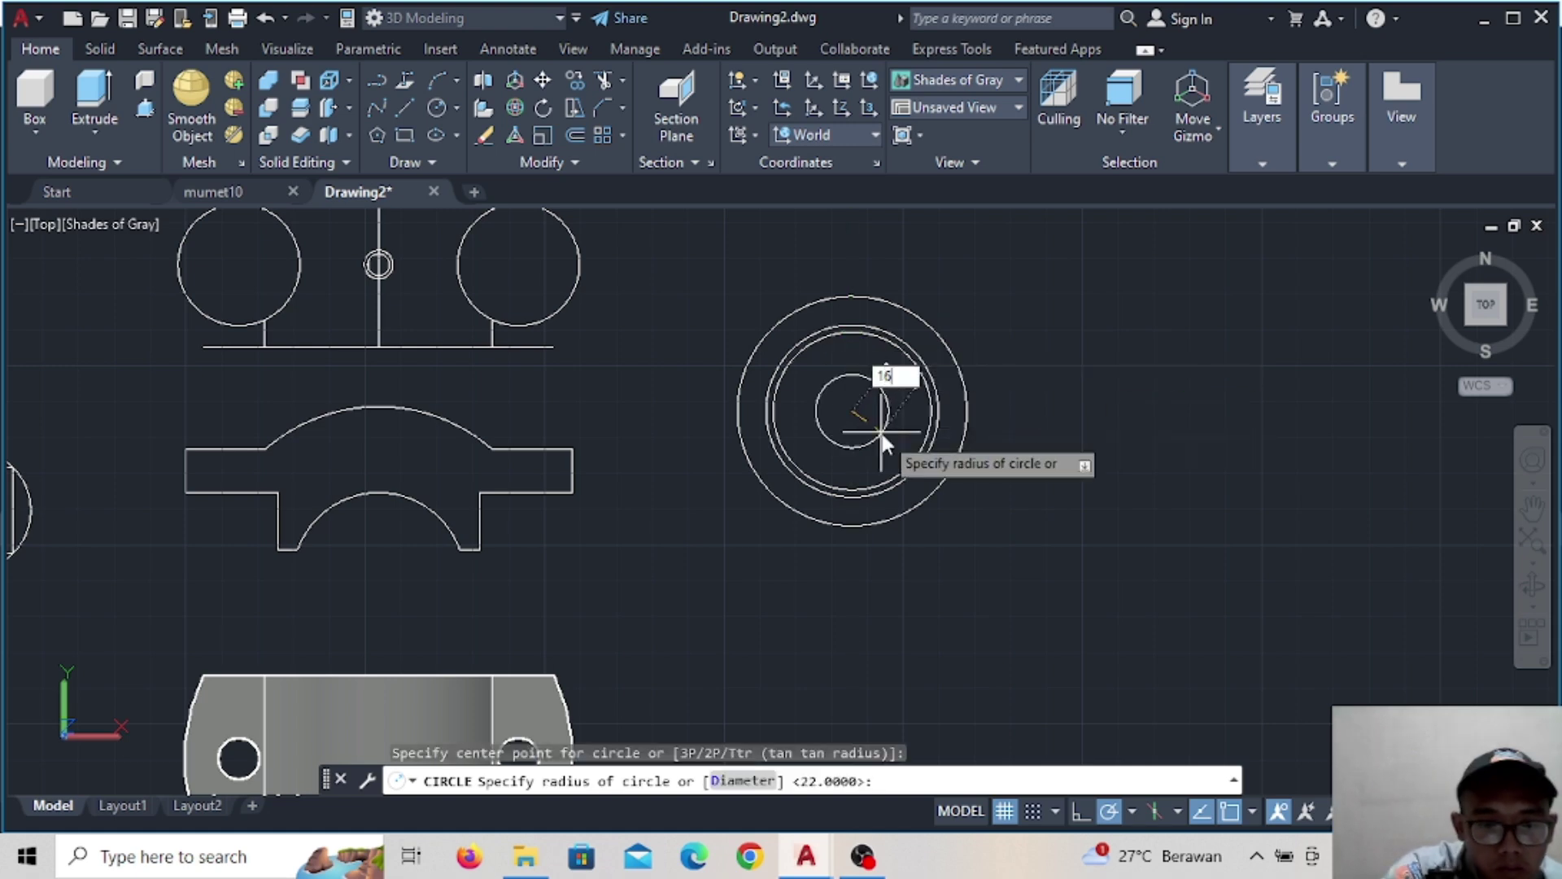
{"action": "key", "text": "Return"}
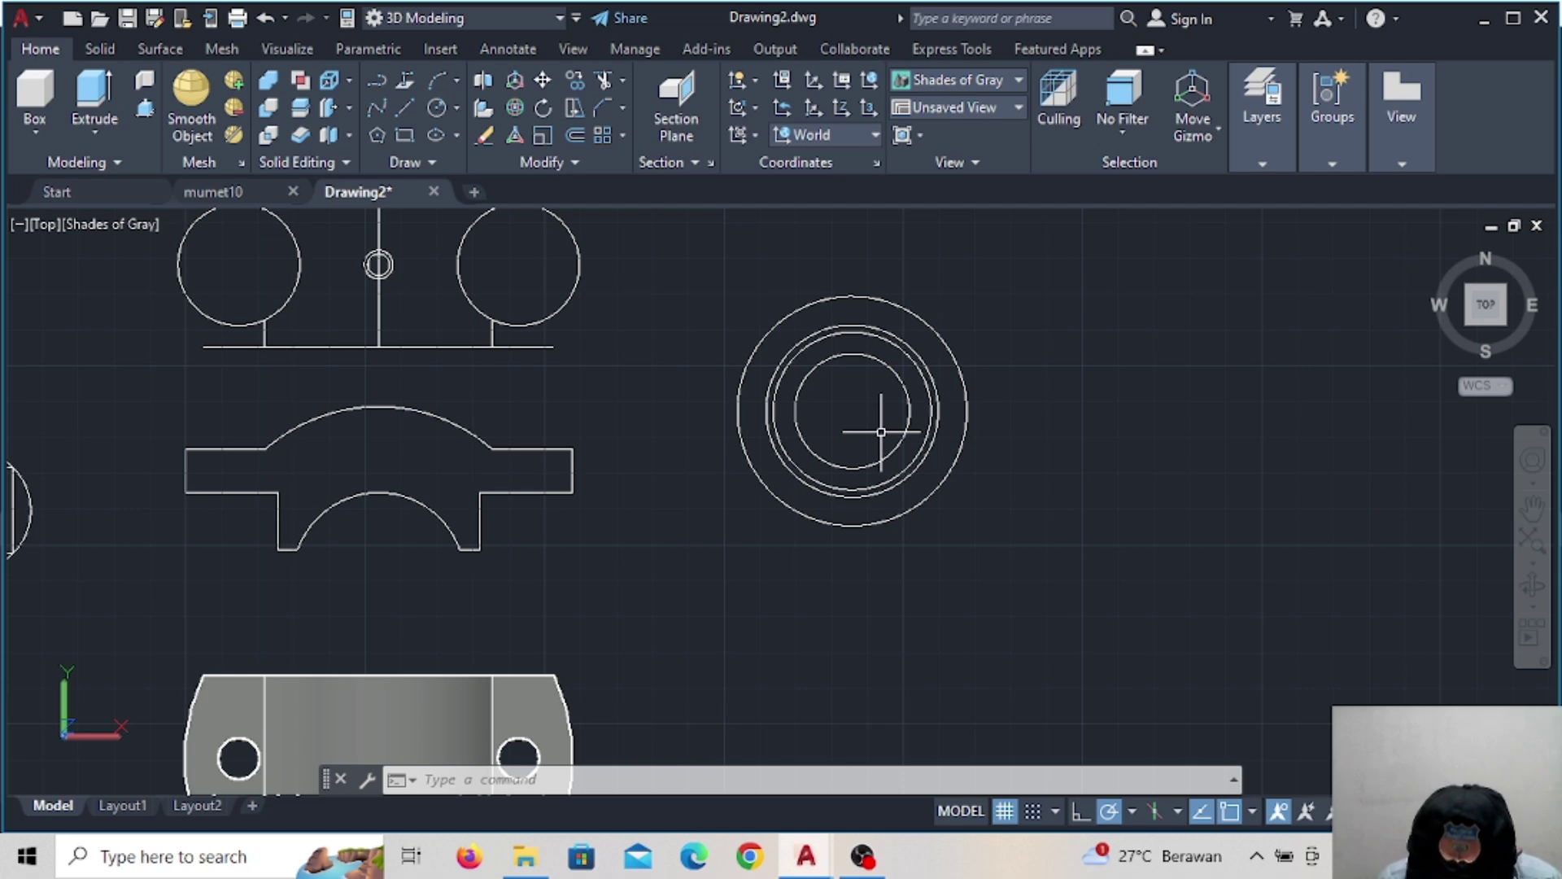
In southwest isometric view, press-pull the inner circle up into a tall cylinder
{"action": "left_click", "coordinate": [1465, 324]}
{"action": "key", "text": "ctrl+shift+e"}
{"action": "left_click", "coordinate": [641, 317]}
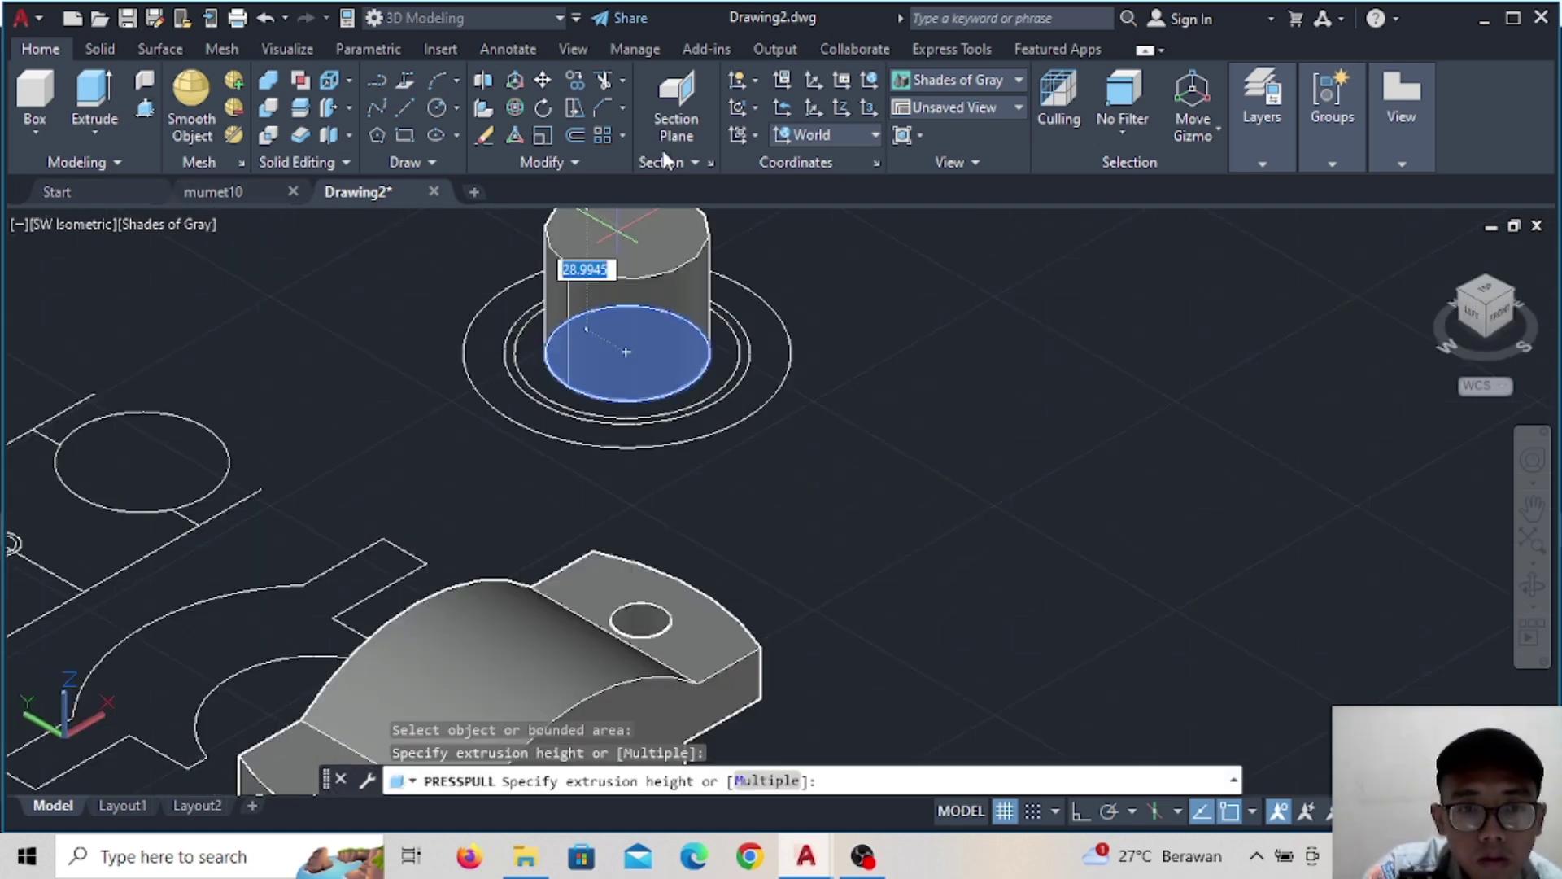
{"action": "middle_click_drag", "start_coordinate": [641, 311], "coordinate": [608, 498]}
{"action": "left_click", "coordinate": [489, 246]}
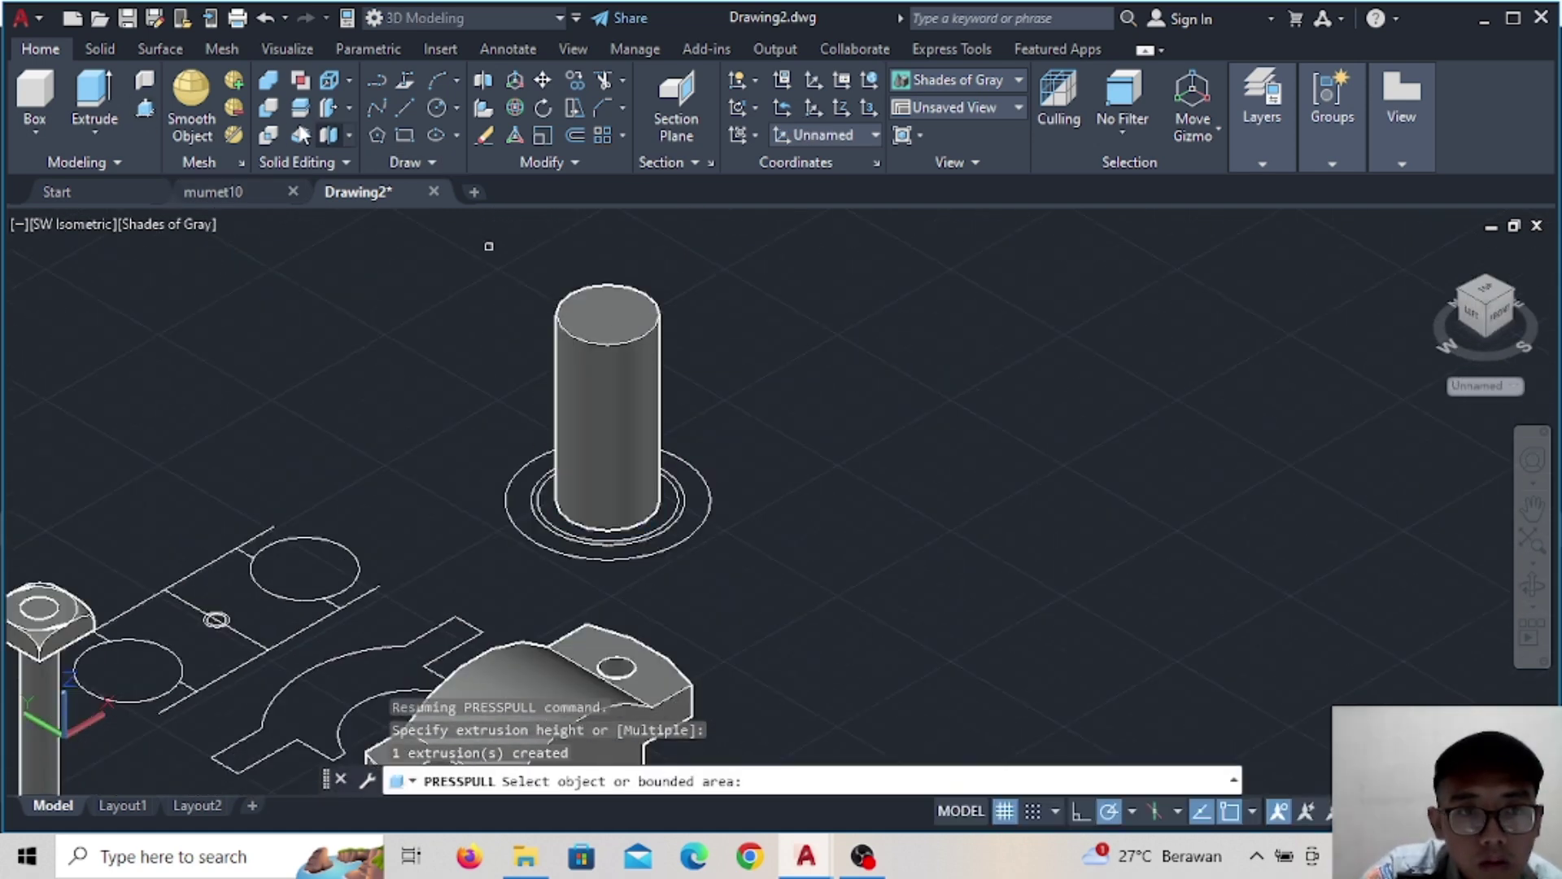
Raise the surrounding ring areas to heights of 32, 18 and 9
{"action": "left_click", "coordinate": [544, 509]}
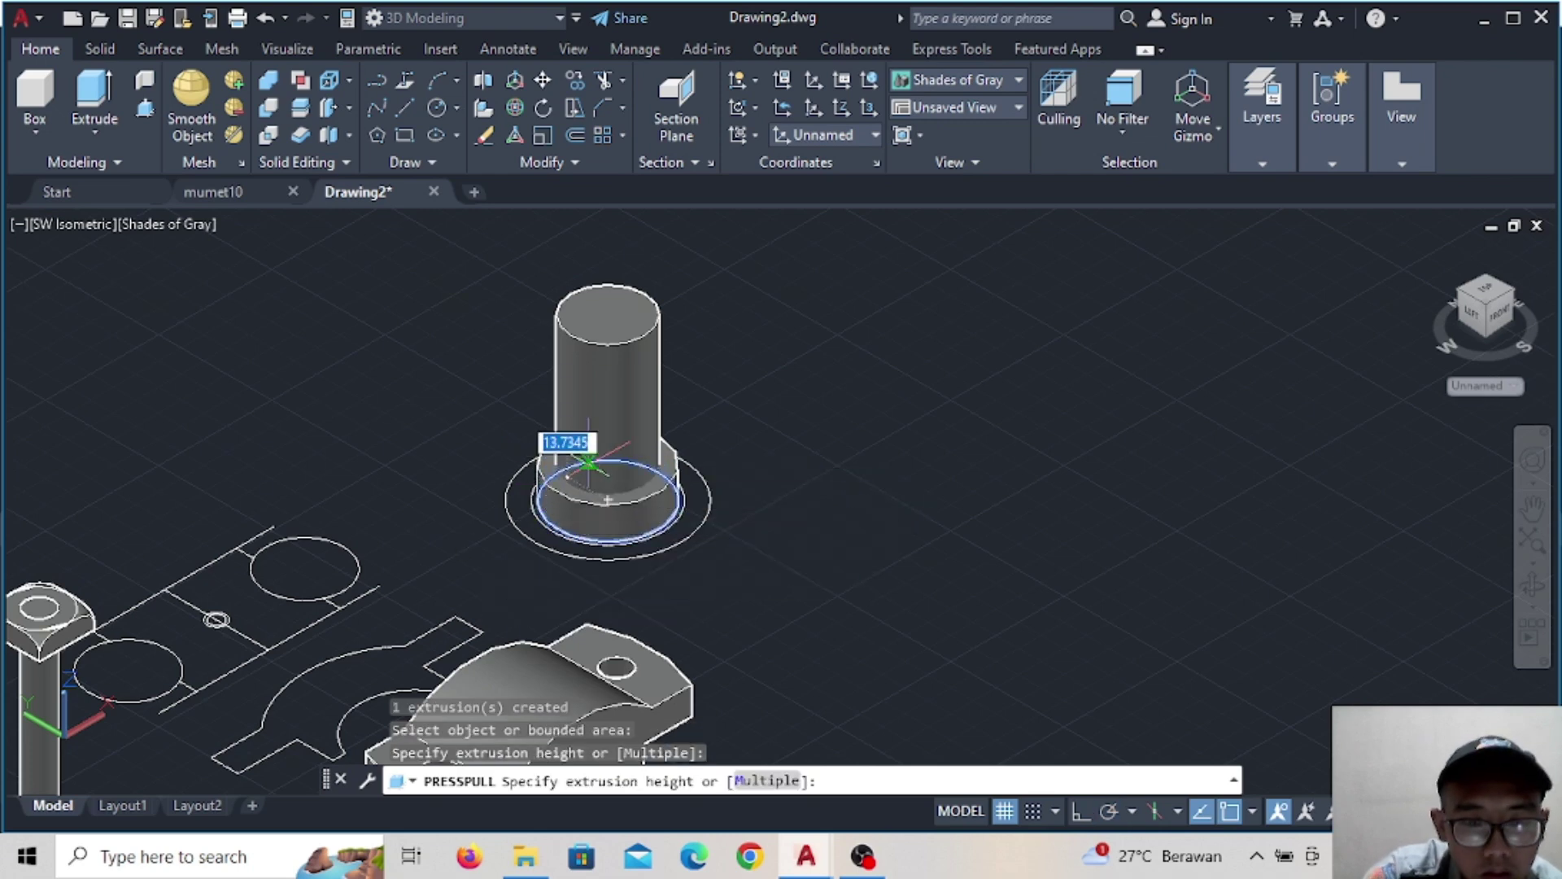
{"action": "type", "text": "32"}
{"action": "key", "text": "Return"}
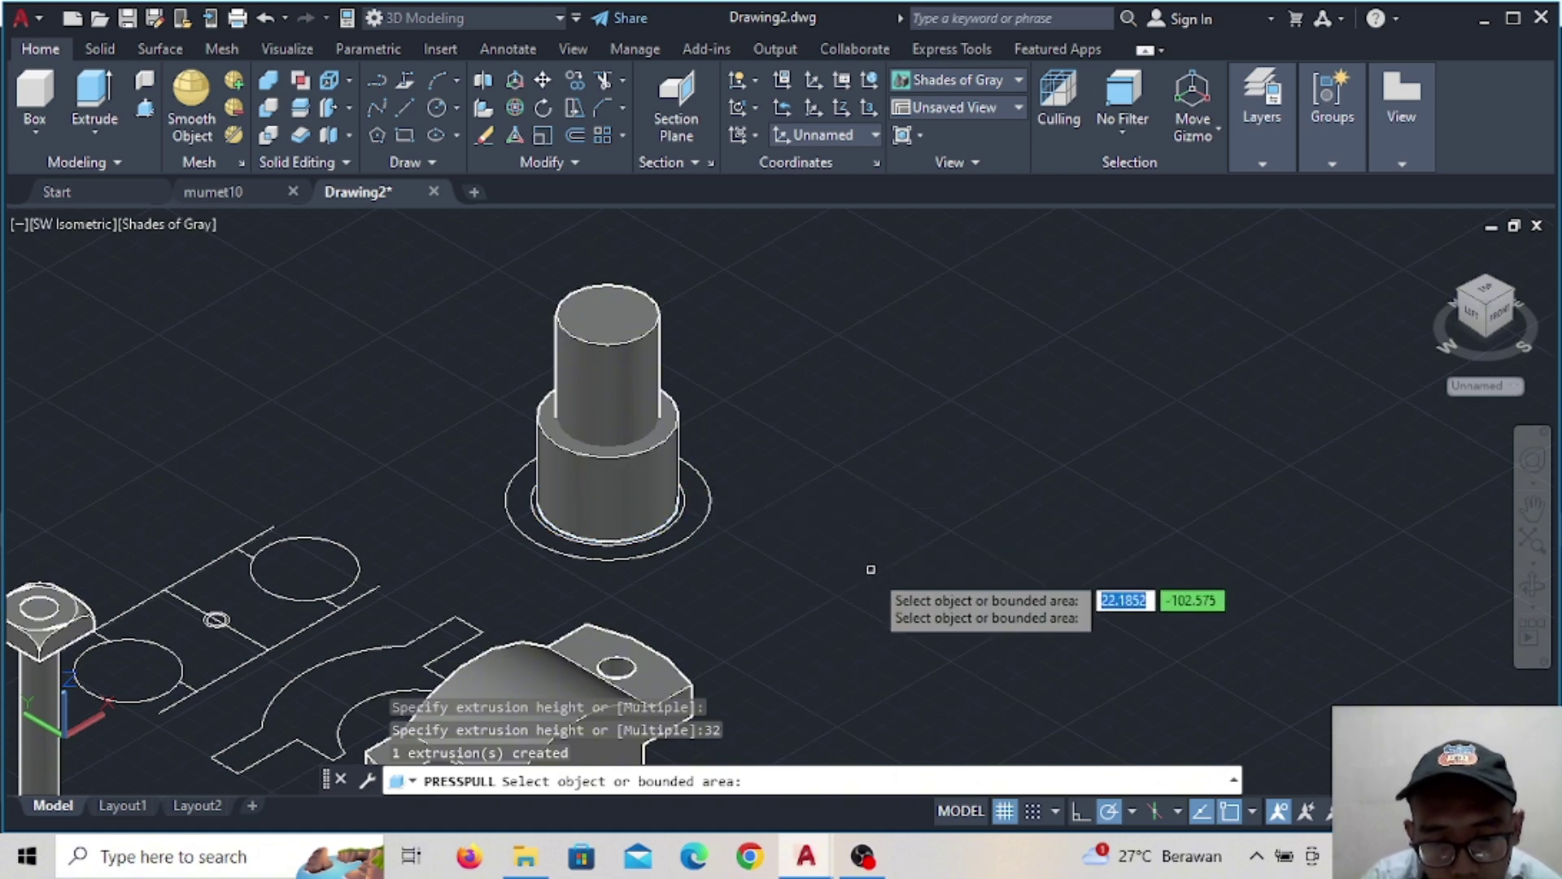
{"action": "left_click", "coordinate": [537, 515]}
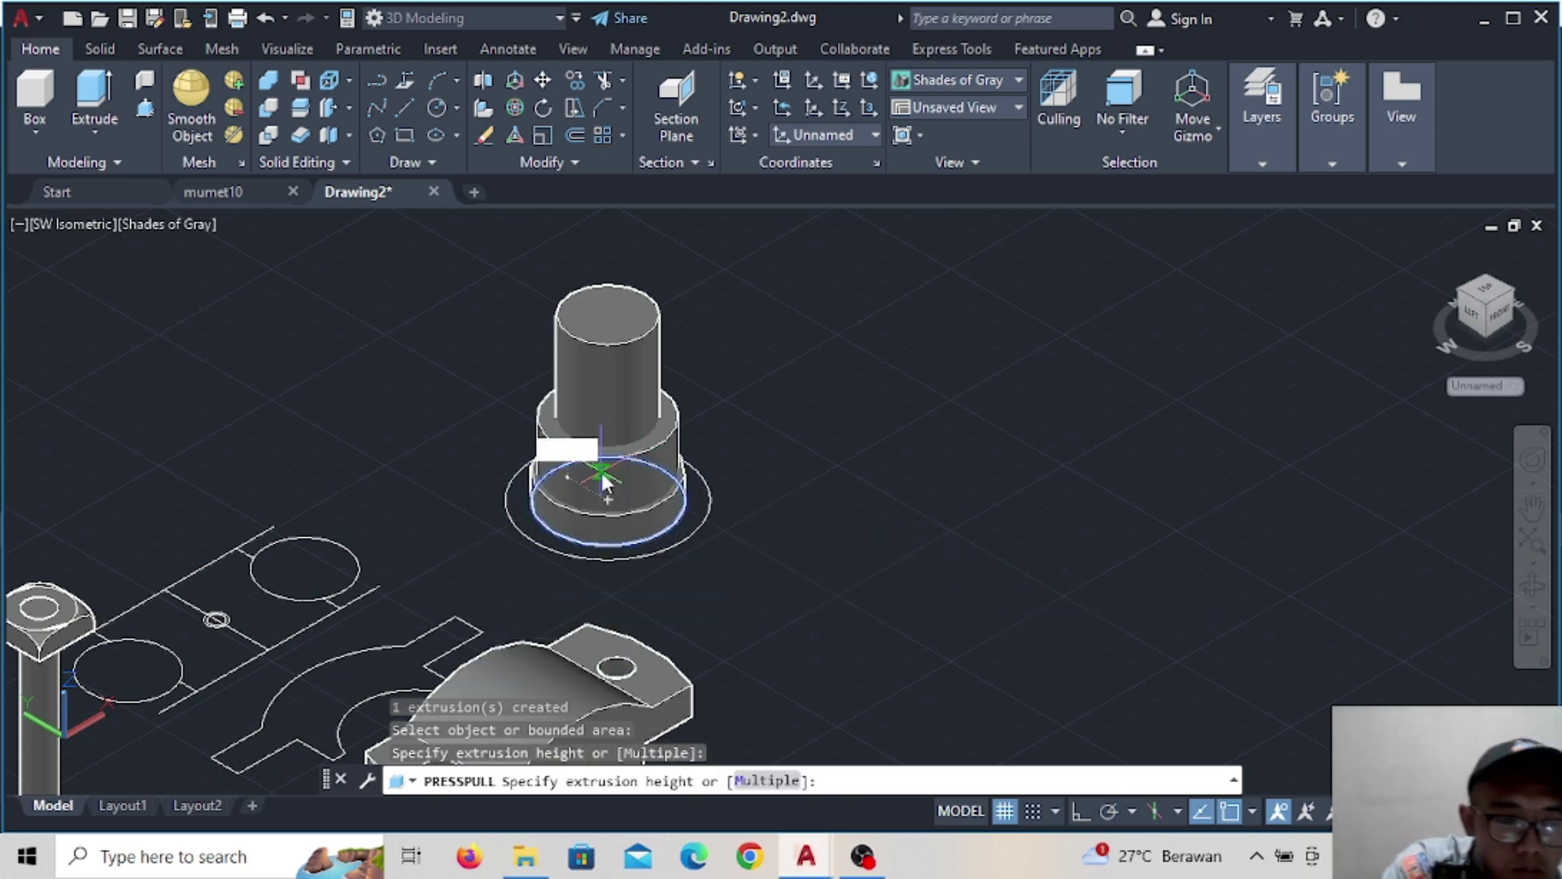
{"action": "type", "text": "18"}
{"action": "key", "text": "Return"}
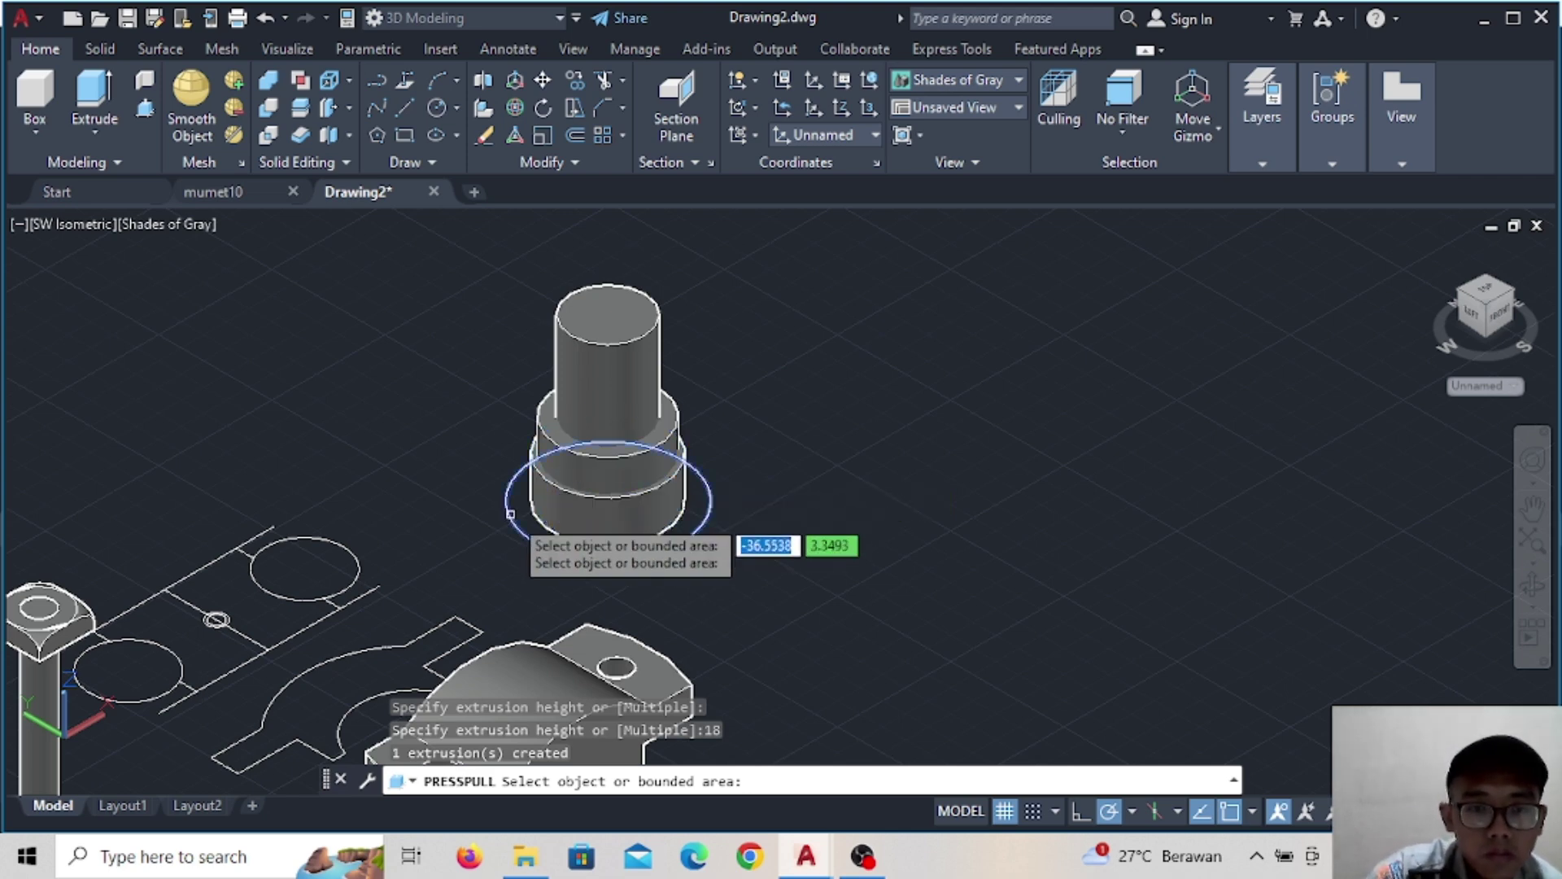
{"action": "left_click", "coordinate": [527, 498]}
{"action": "type", "text": "9"}
{"action": "key", "text": "Return"}
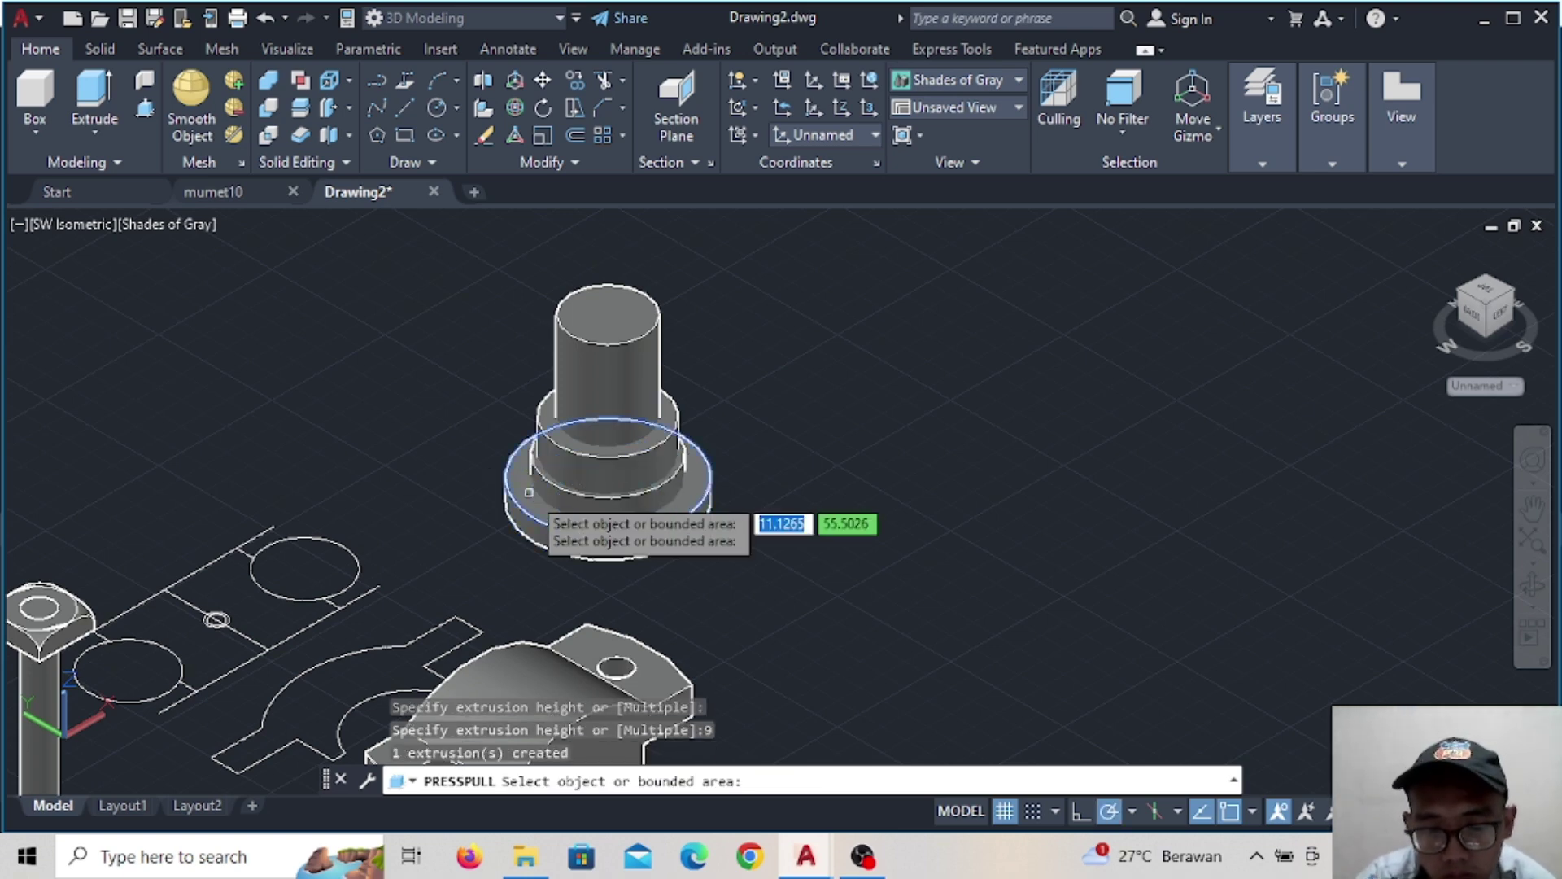
Subtract the central cylinder from the stepped solids to form the bore
{"action": "key", "text": "Escape"}
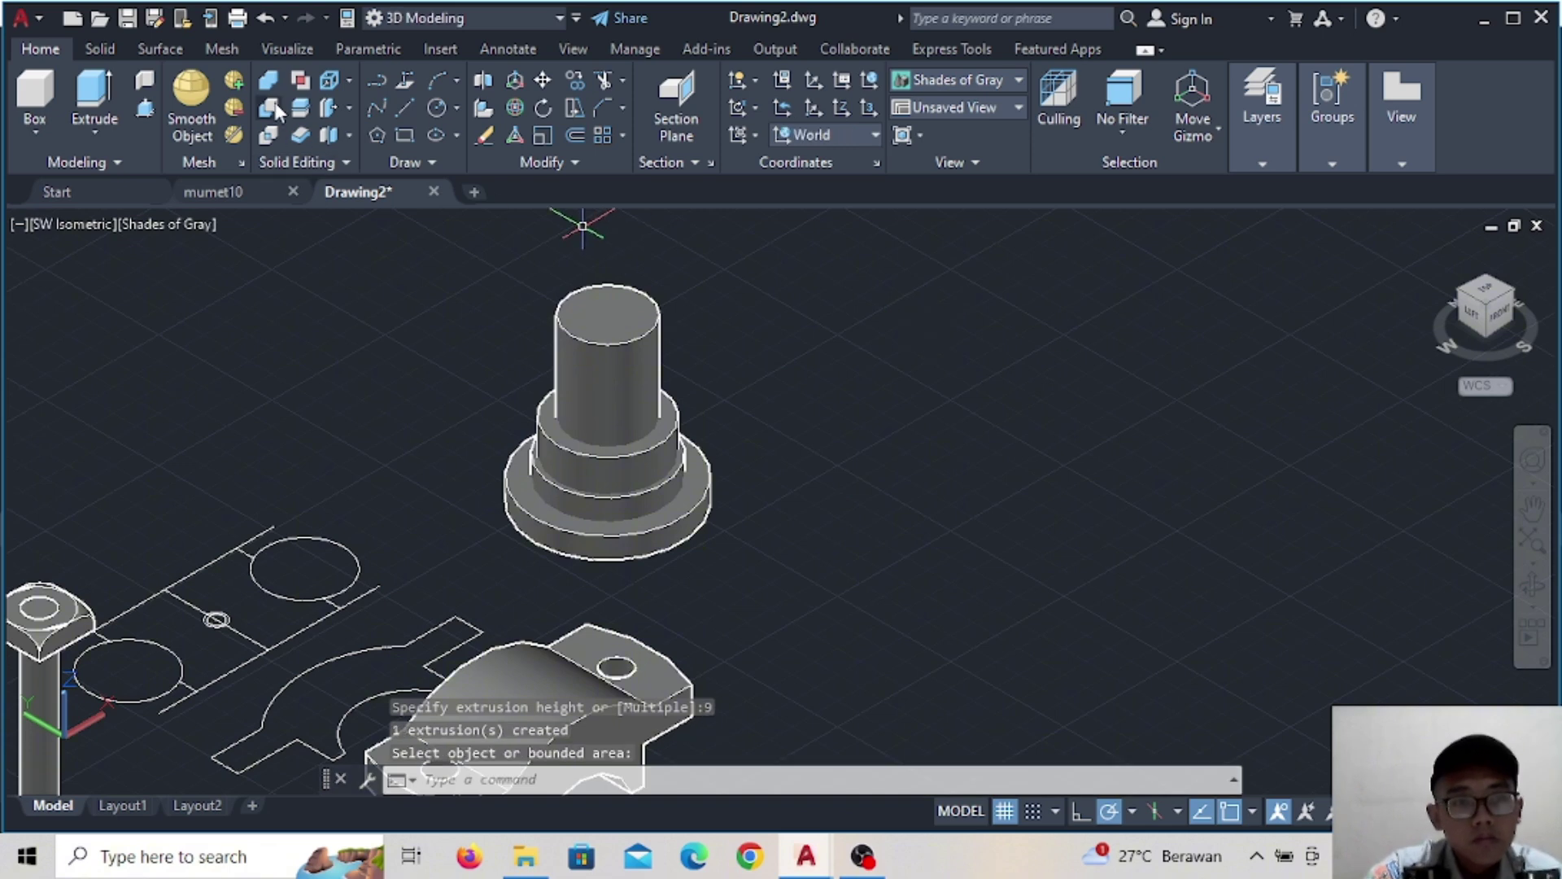
{"action": "left_click", "coordinate": [268, 107]}
{"action": "left_click", "coordinate": [655, 525]}
{"action": "left_click", "coordinate": [646, 506]}
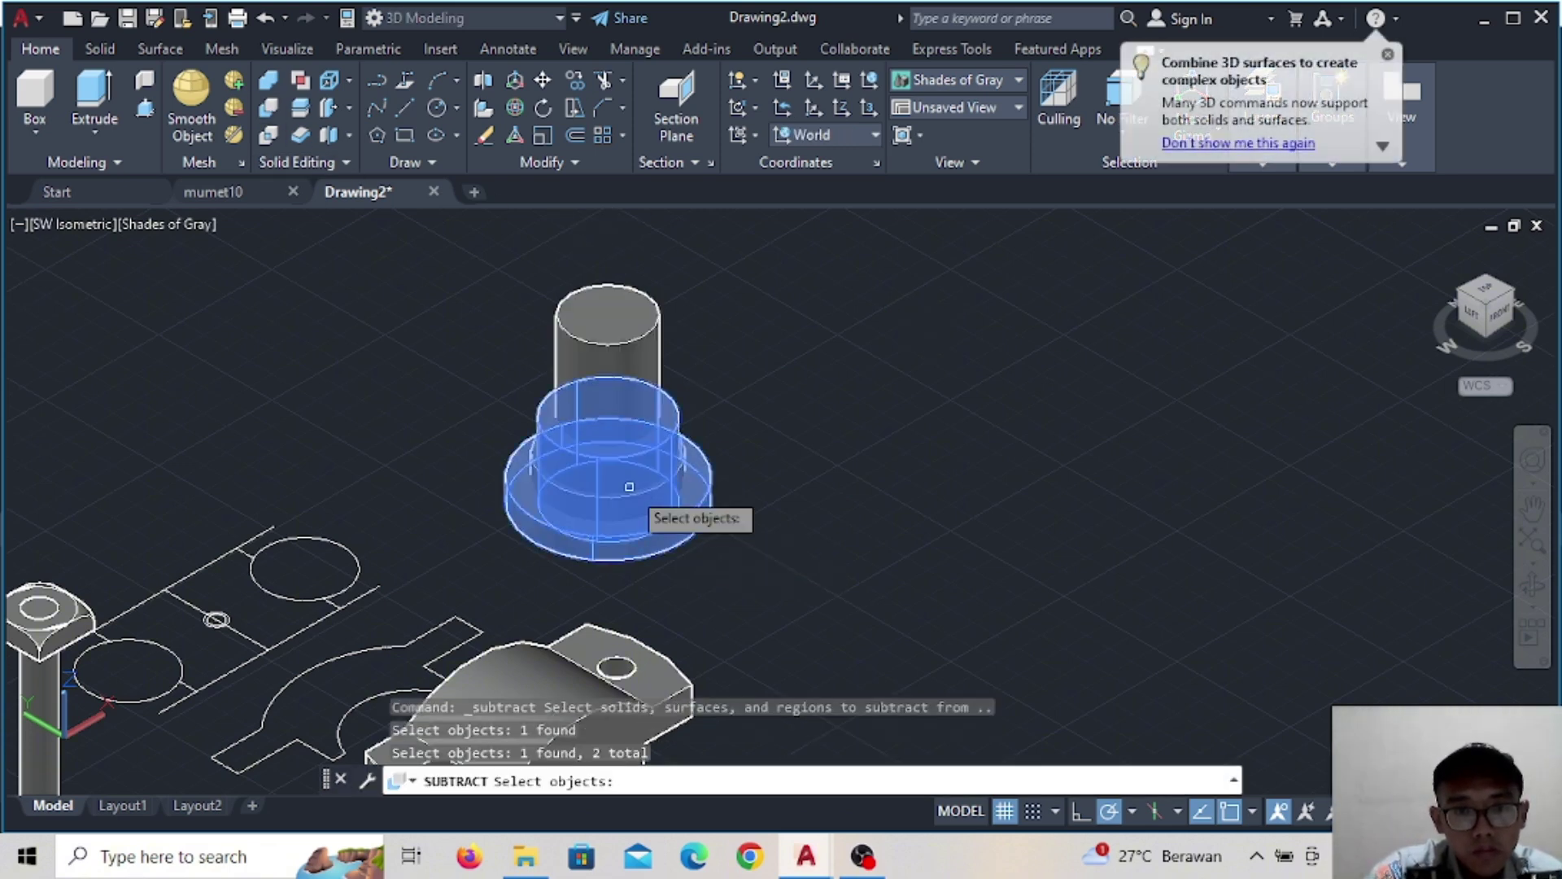
{"action": "key", "text": "Return"}
{"action": "left_click", "coordinate": [602, 368]}
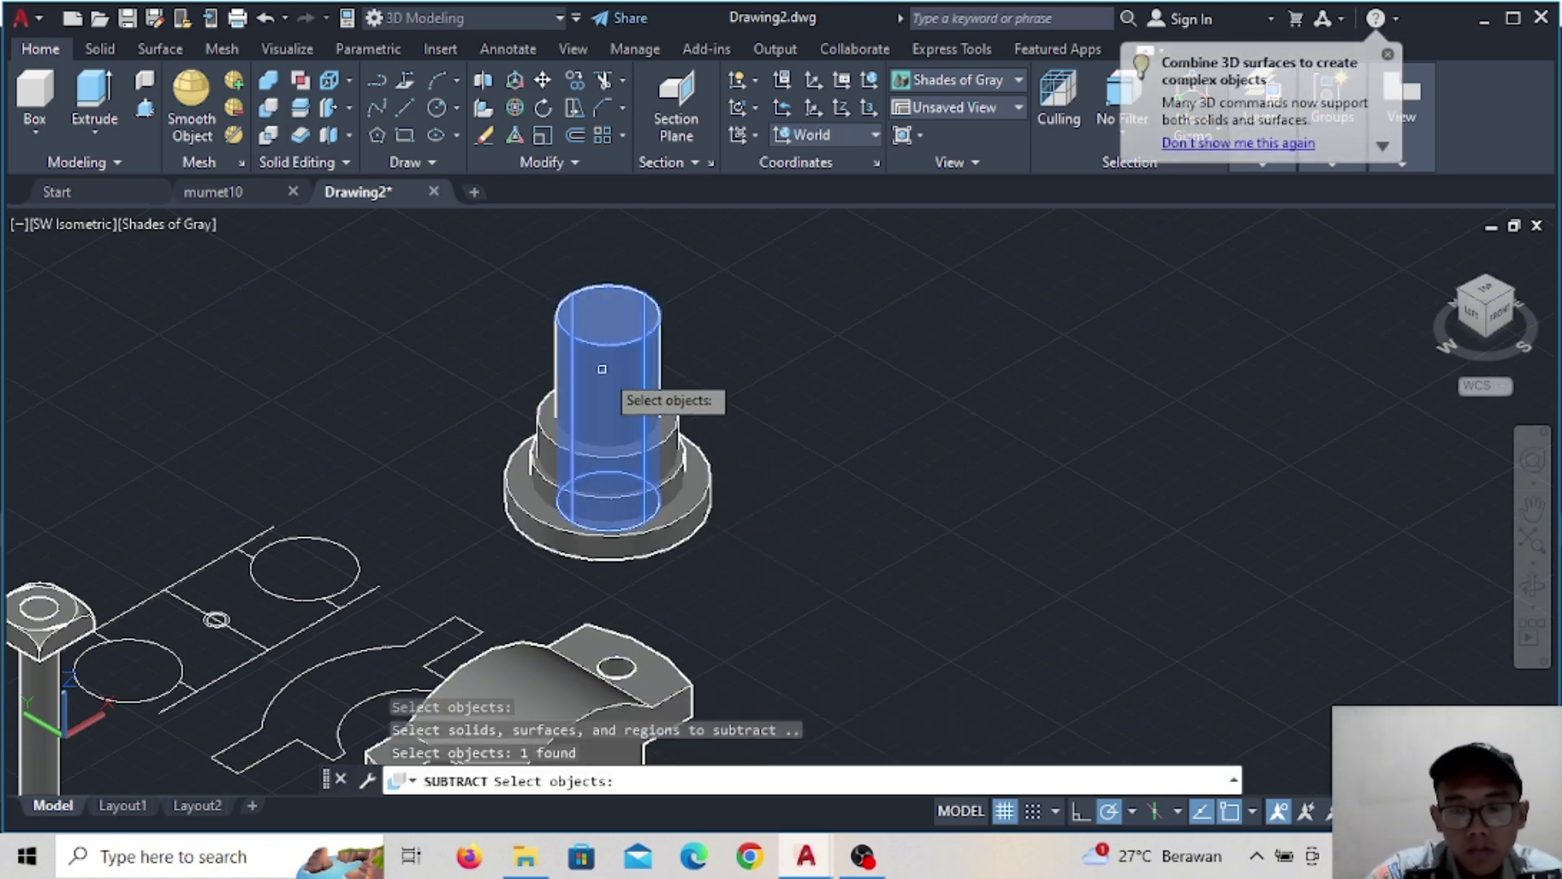
{"action": "key", "text": "Return"}
{"action": "middle_click_drag", "start_coordinate": [795, 440], "coordinate": [651, 411], "text": "shift"}
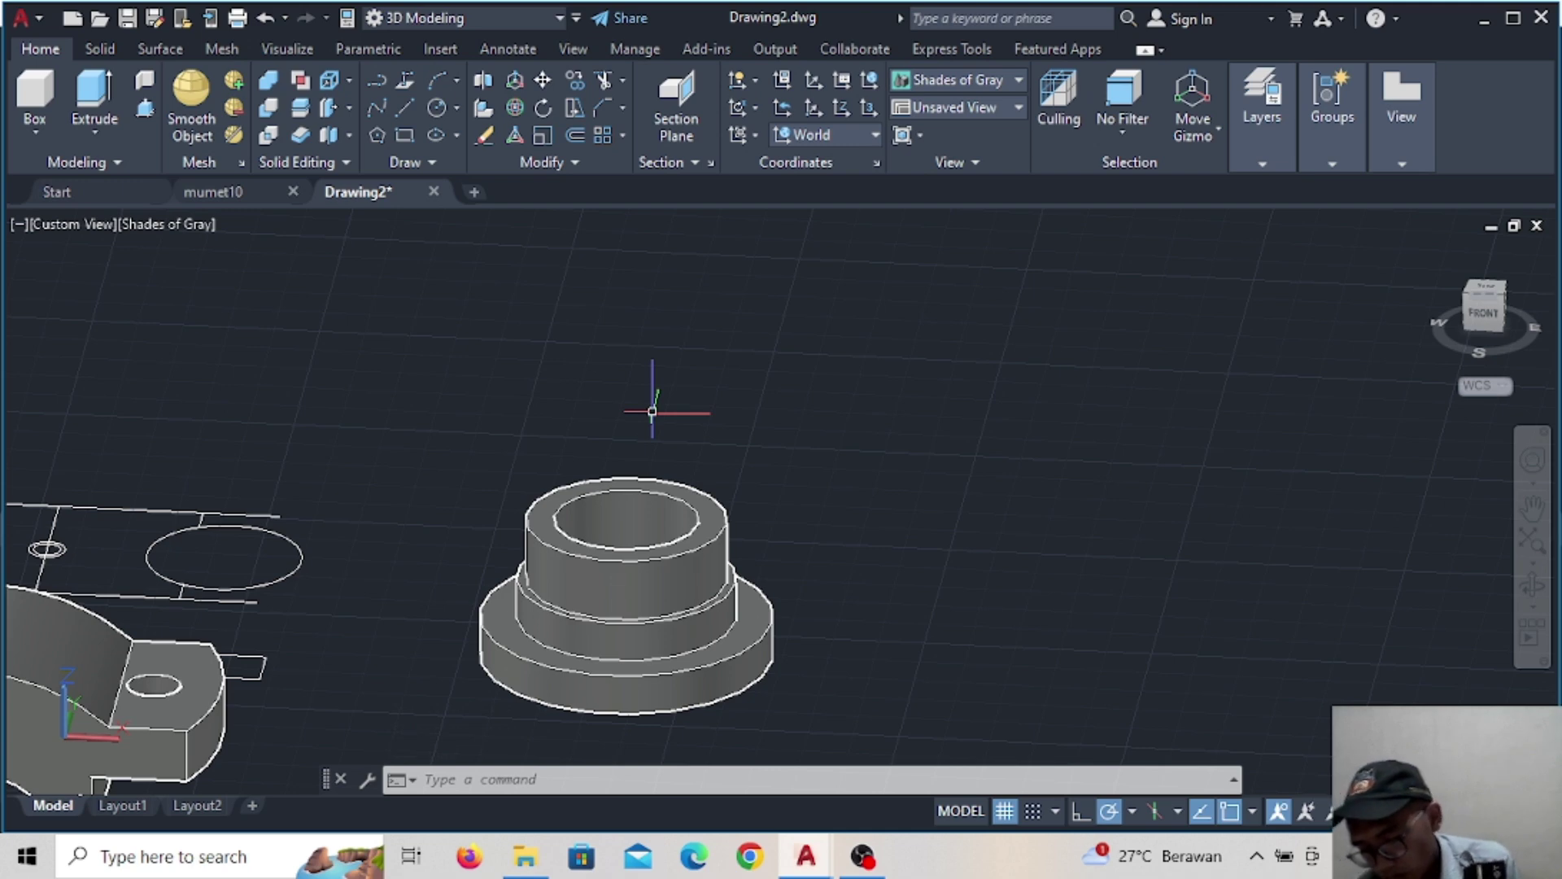
Rotate the selected bushing 90 degrees in 3D so it lies on its side
{"action": "left_click_drag", "start_coordinate": [582, 419], "coordinate": [889, 492]}
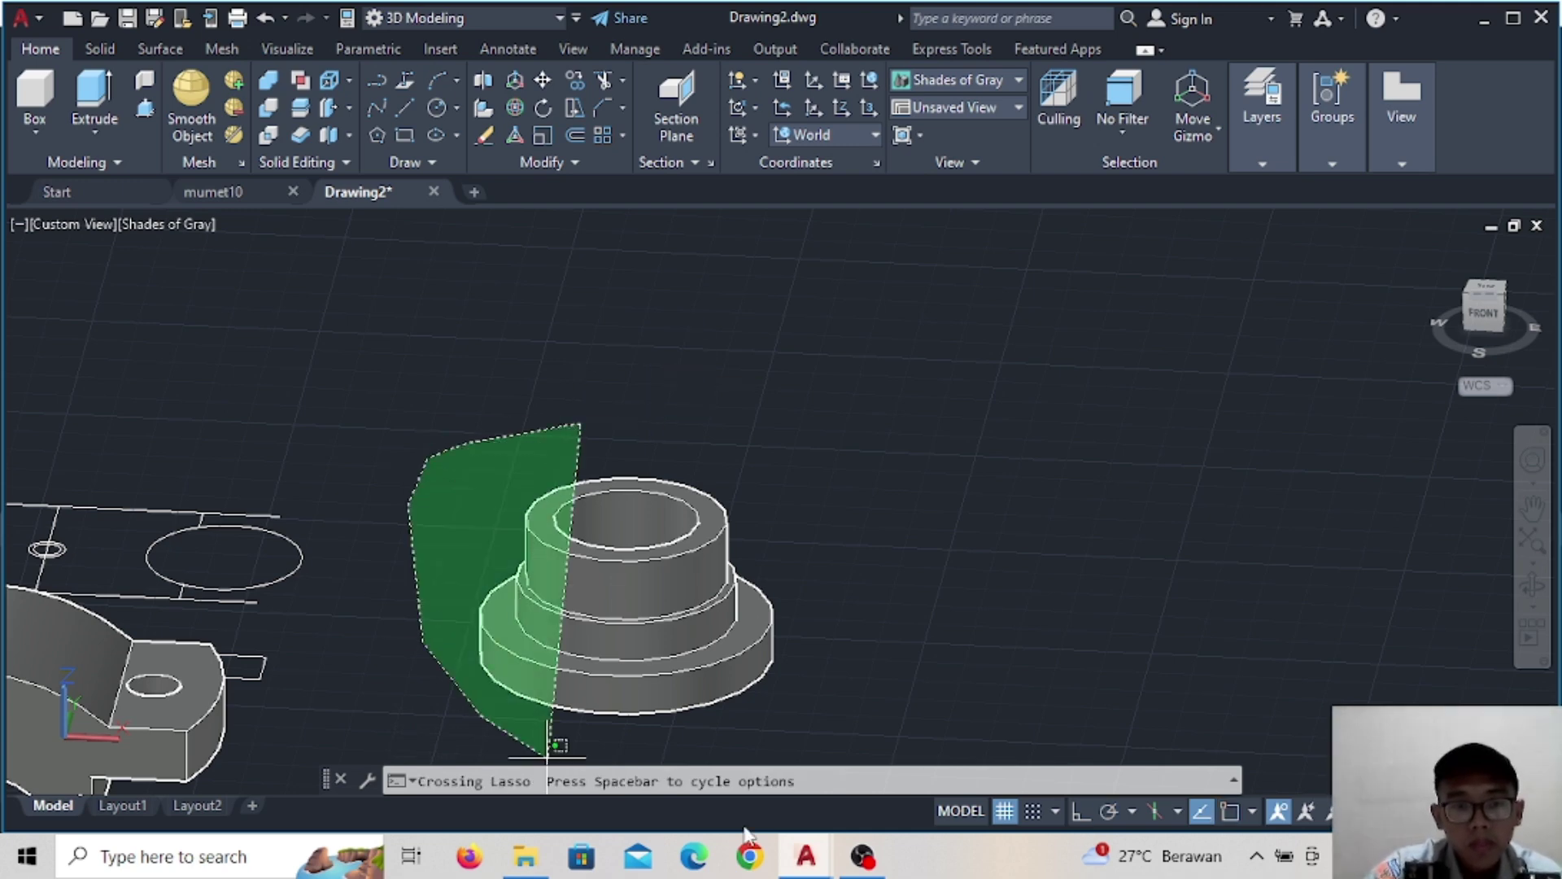
{"action": "scroll", "coordinate": [889, 493], "scroll_direction": "down", "scroll_amount": 3}
{"action": "left_click", "coordinate": [514, 107]}
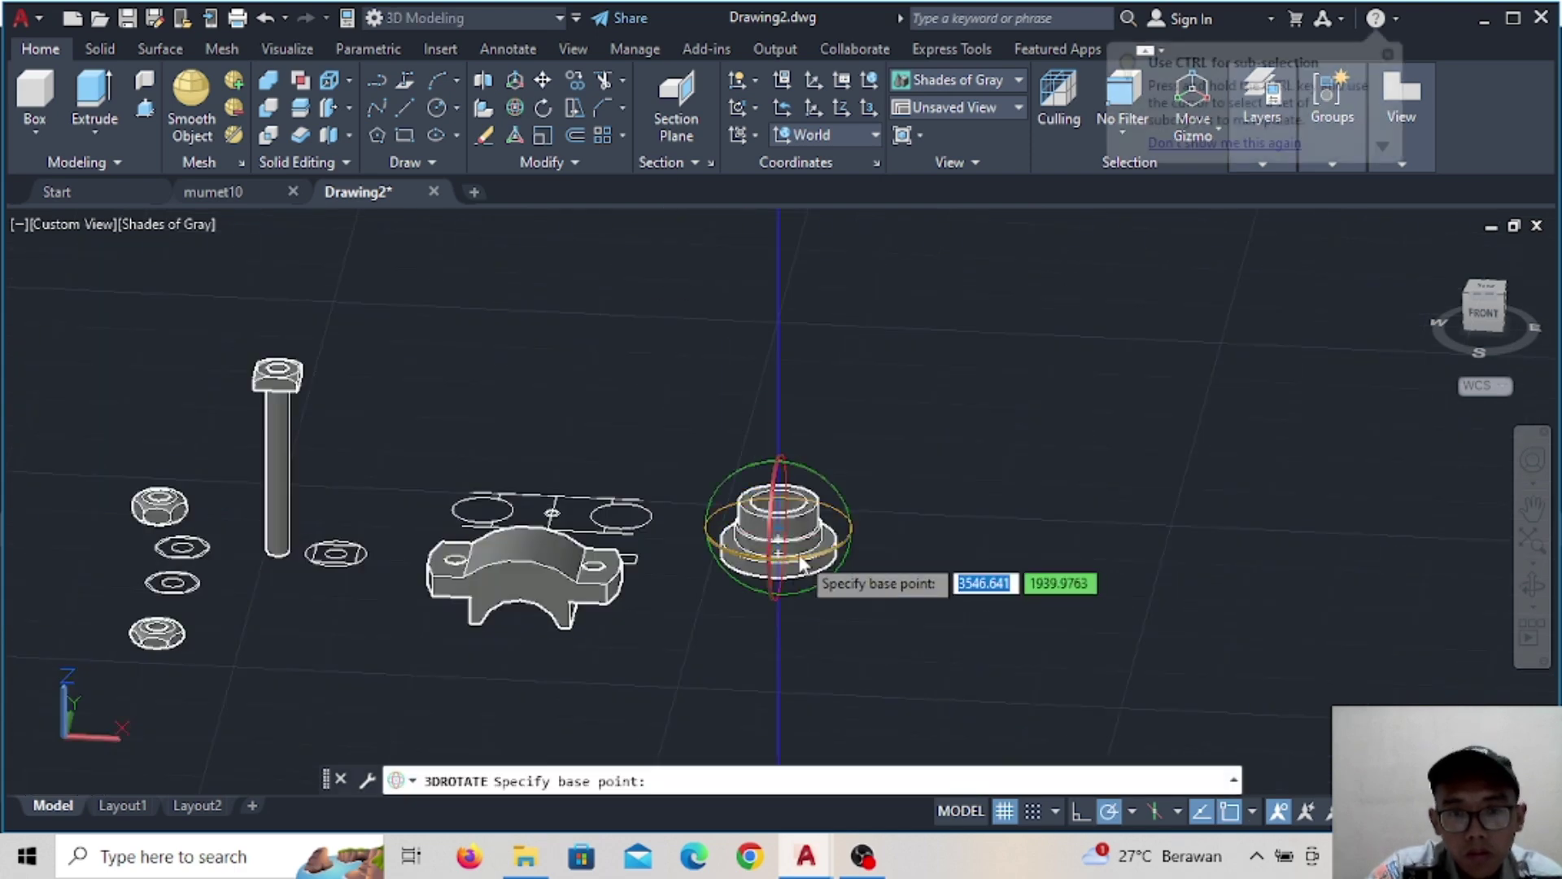
{"action": "left_click", "coordinate": [851, 540]}
{"action": "key", "text": "Escape"}
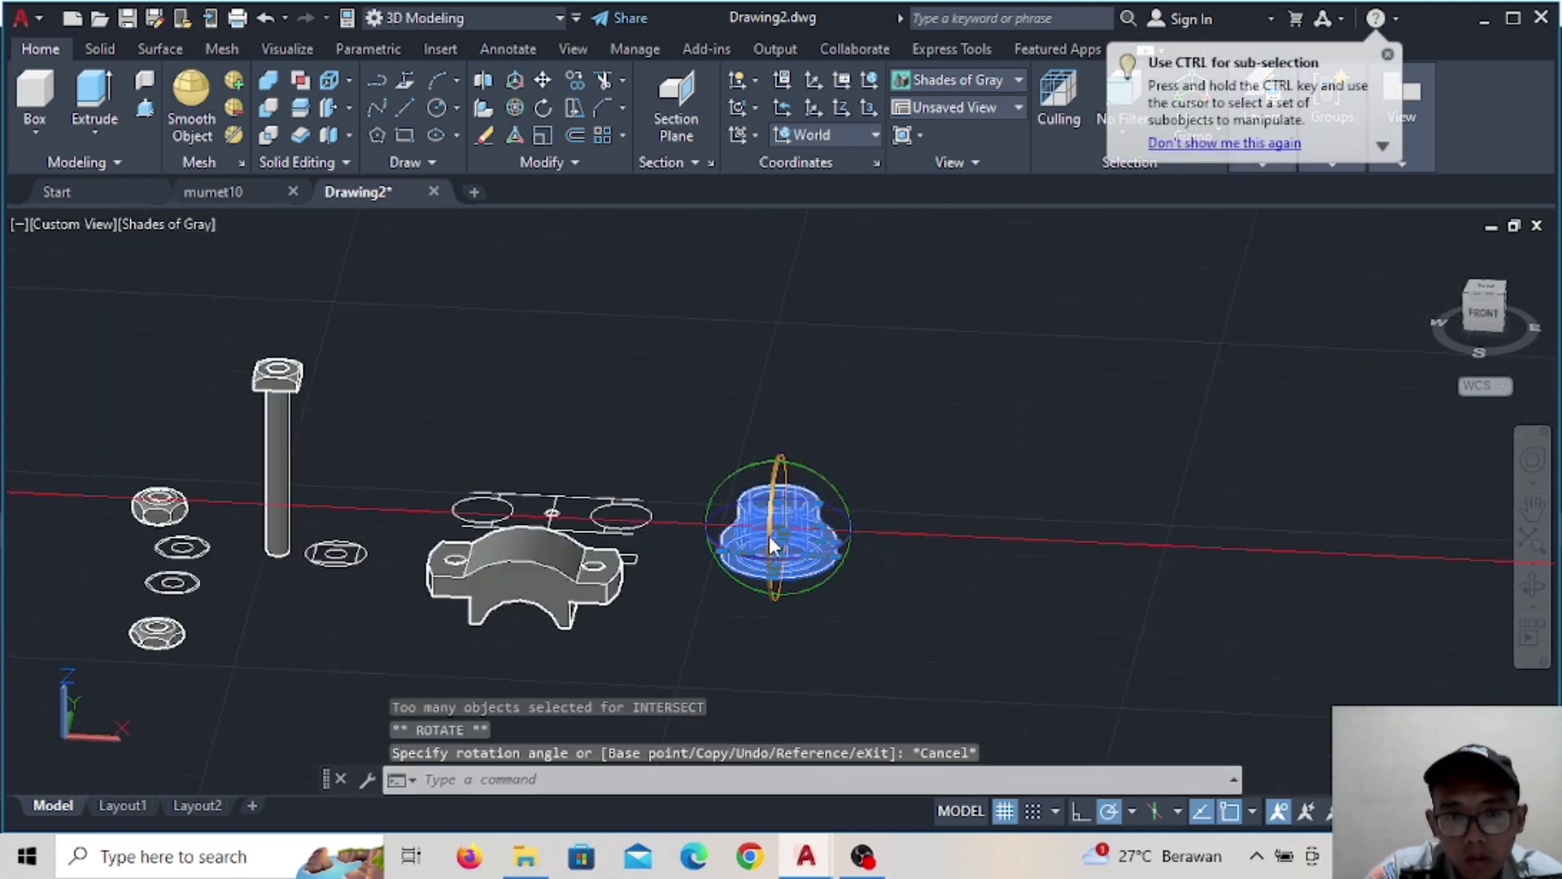
{"action": "left_click", "coordinate": [749, 476]}
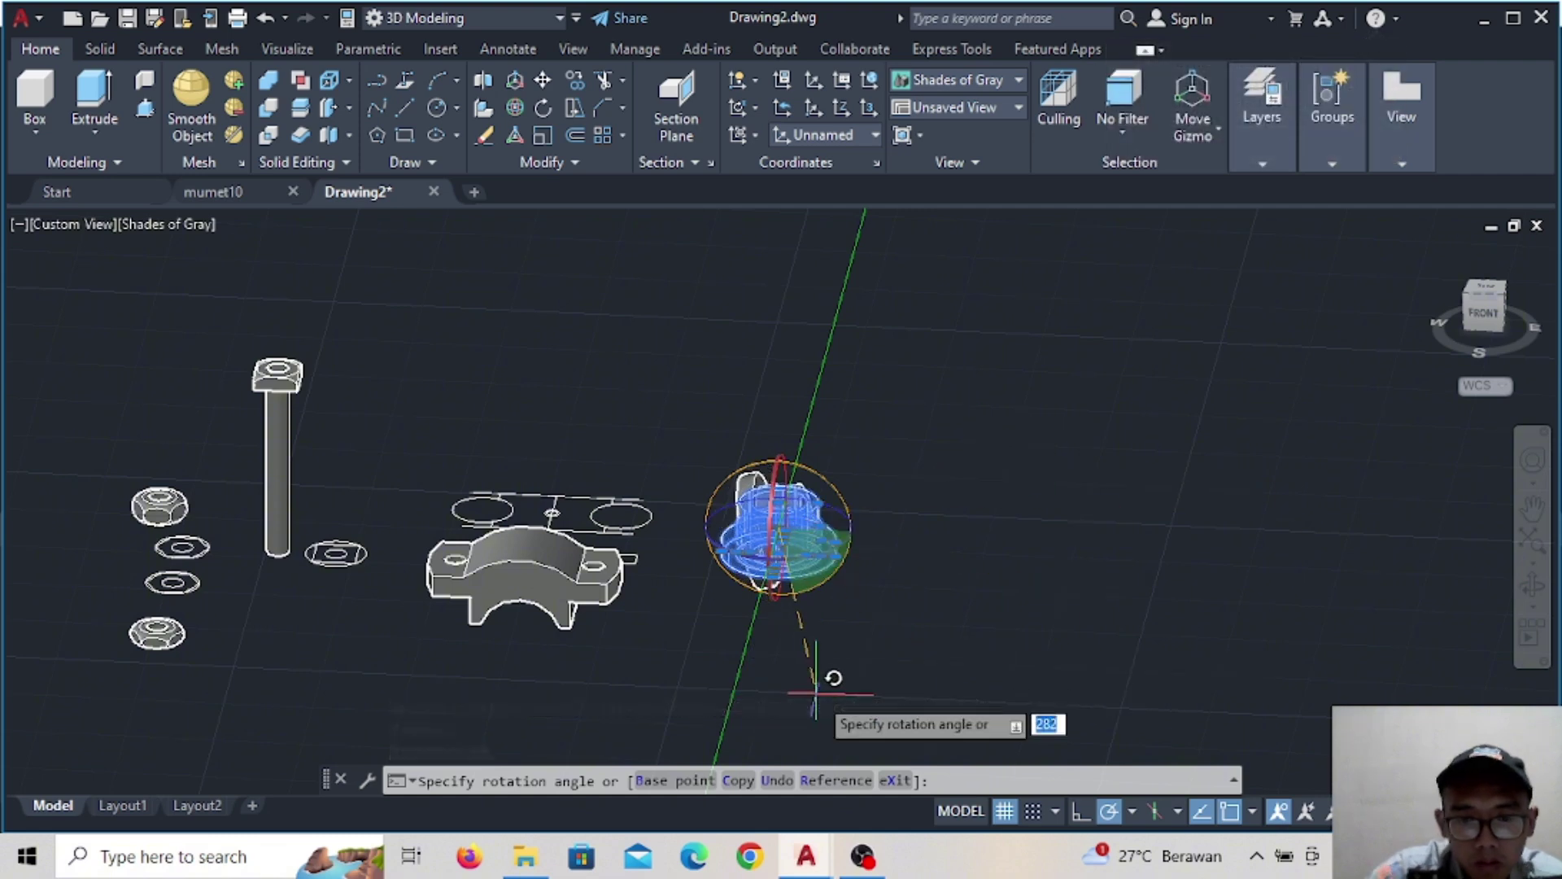
{"action": "key", "text": "Return"}
{"action": "key", "text": "Escape"}
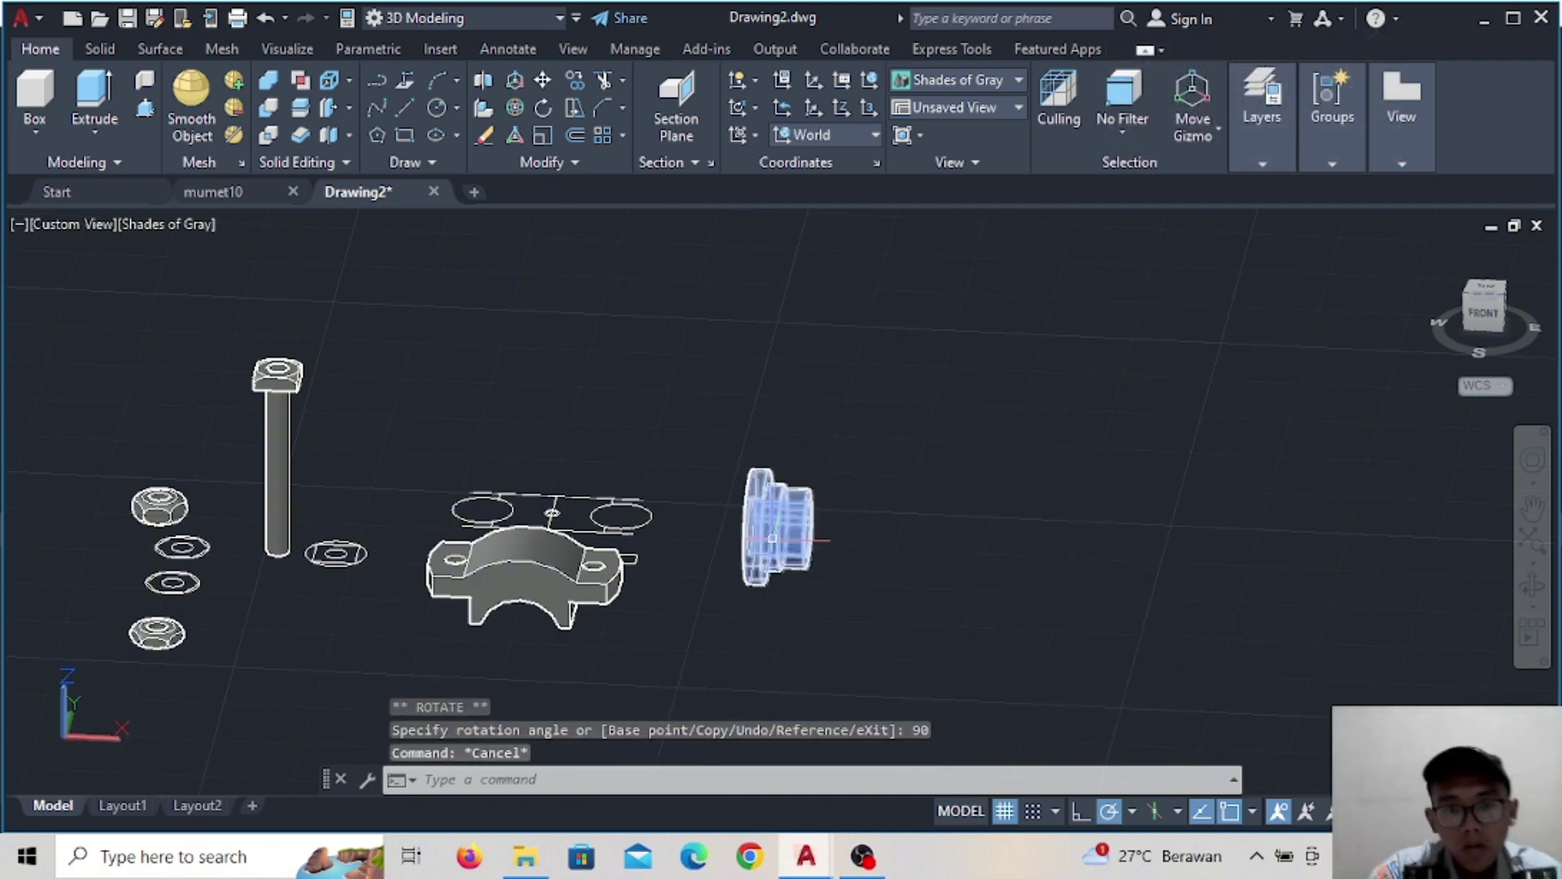
Orbit around the rotated bushing and select it for copying
{"action": "scroll", "coordinate": [777, 529], "scroll_direction": "up", "scroll_amount": 2}
{"action": "scroll", "coordinate": [772, 529], "scroll_direction": "up", "scroll_amount": 2}
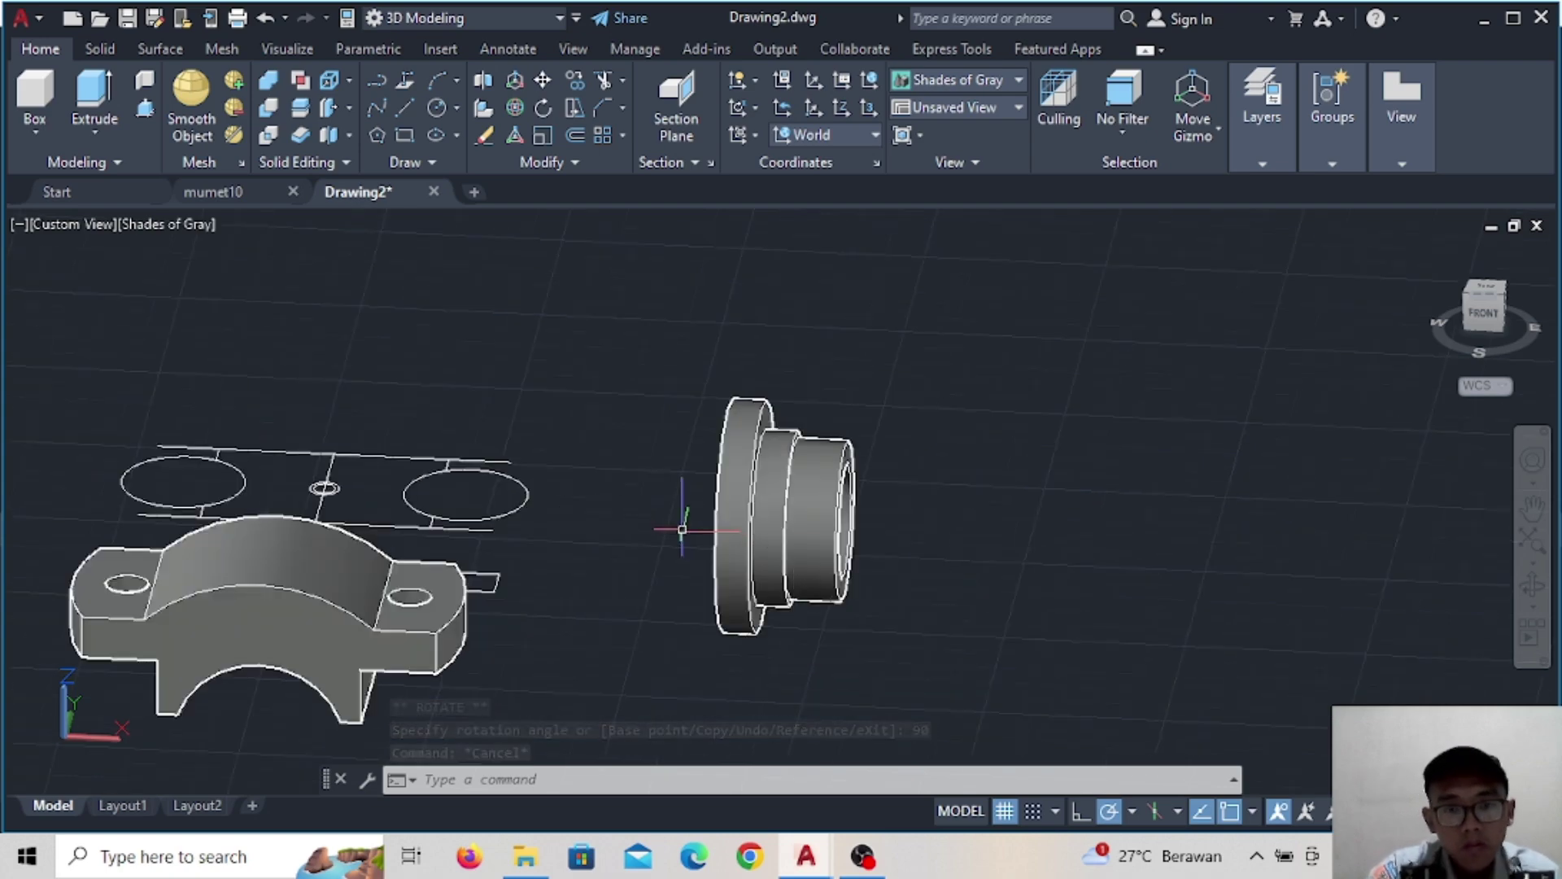
{"action": "mouse_move", "coordinate": [682, 529]}
{"action": "middle_mouse_down", "text": "shift"}
{"action": "mouse_move", "coordinate": [756, 523]}
{"action": "mouse_move", "coordinate": [673, 548]}
{"action": "middle_mouse_up", "text": "shift"}
{"action": "left_click", "coordinate": [800, 513]}
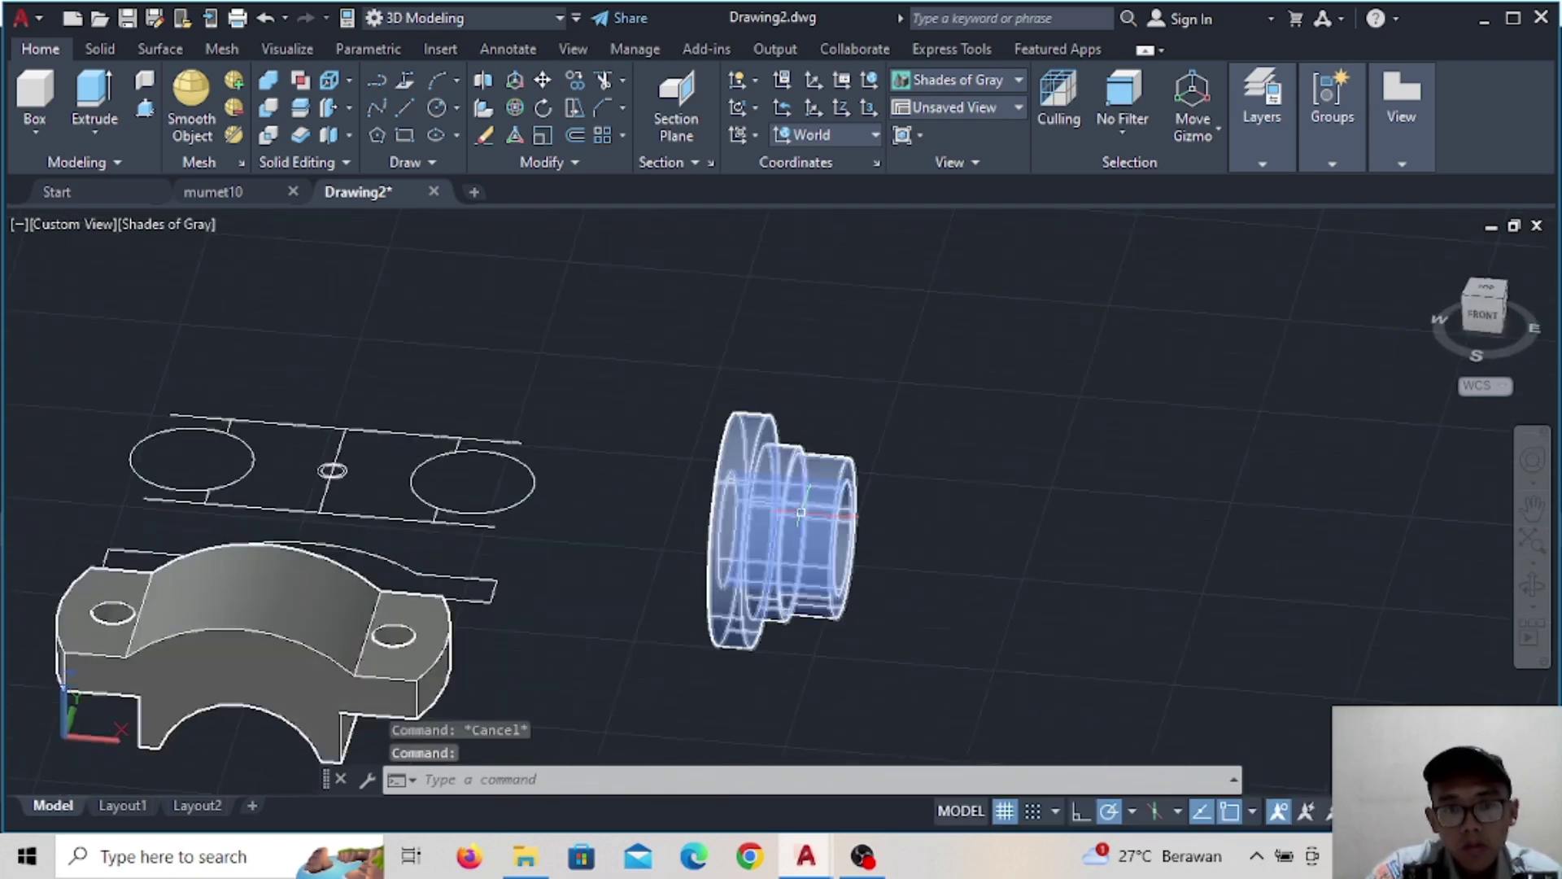
{"action": "key", "text": "Escape"}
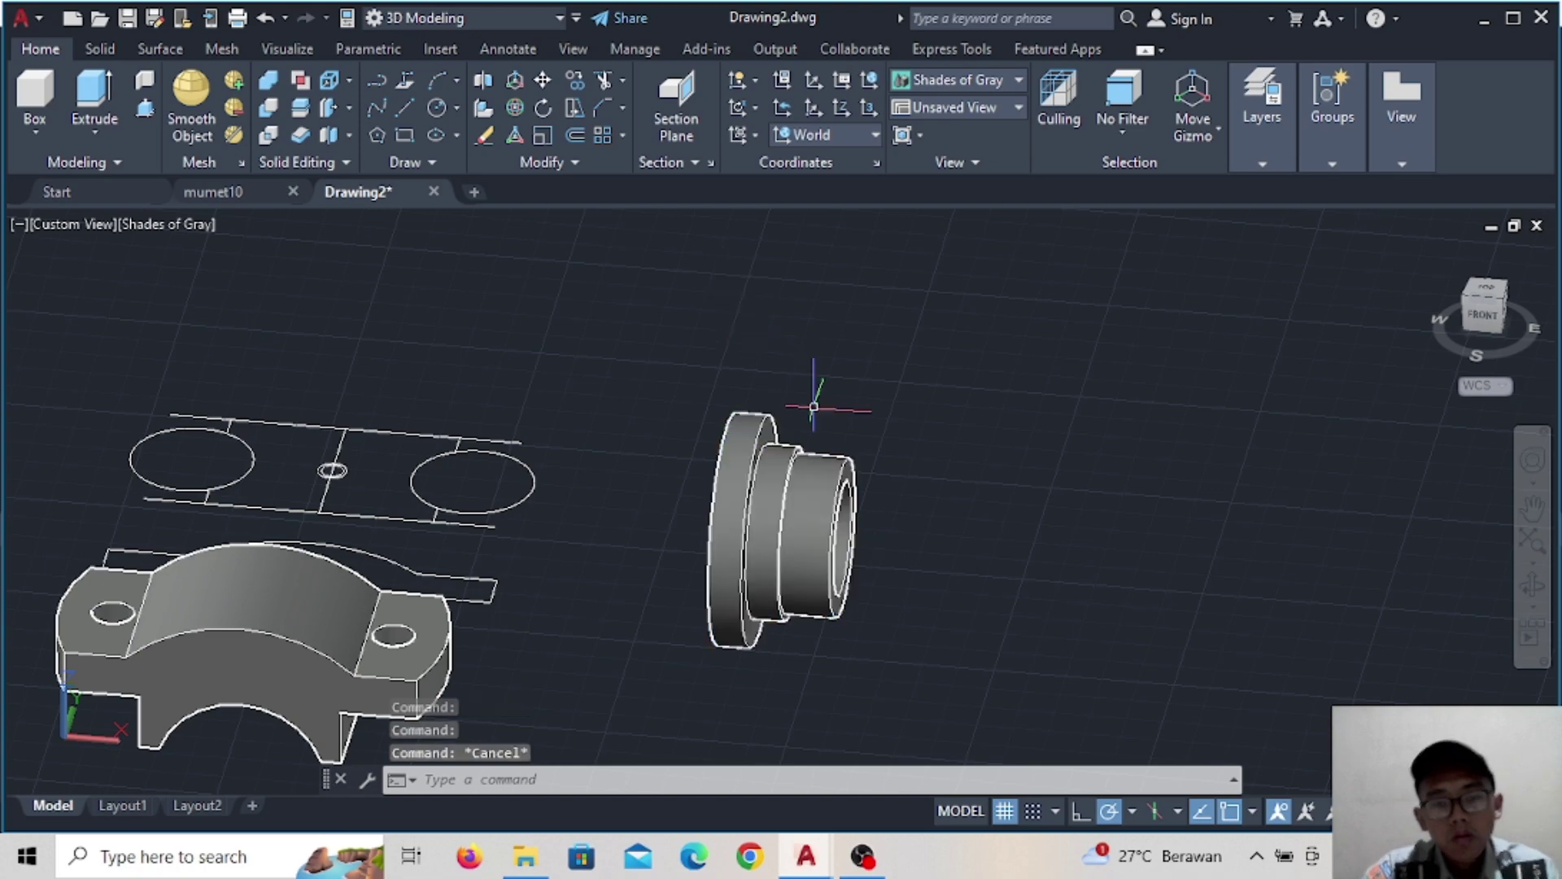
{"action": "scroll", "coordinate": [833, 411], "scroll_direction": "up", "scroll_amount": 3}
{"action": "left_click", "coordinate": [732, 423]}
Copy the bushing and flip the copy 180 degrees with 3D rotate
{"action": "type", "text": "co"}
{"action": "key", "text": "Return"}
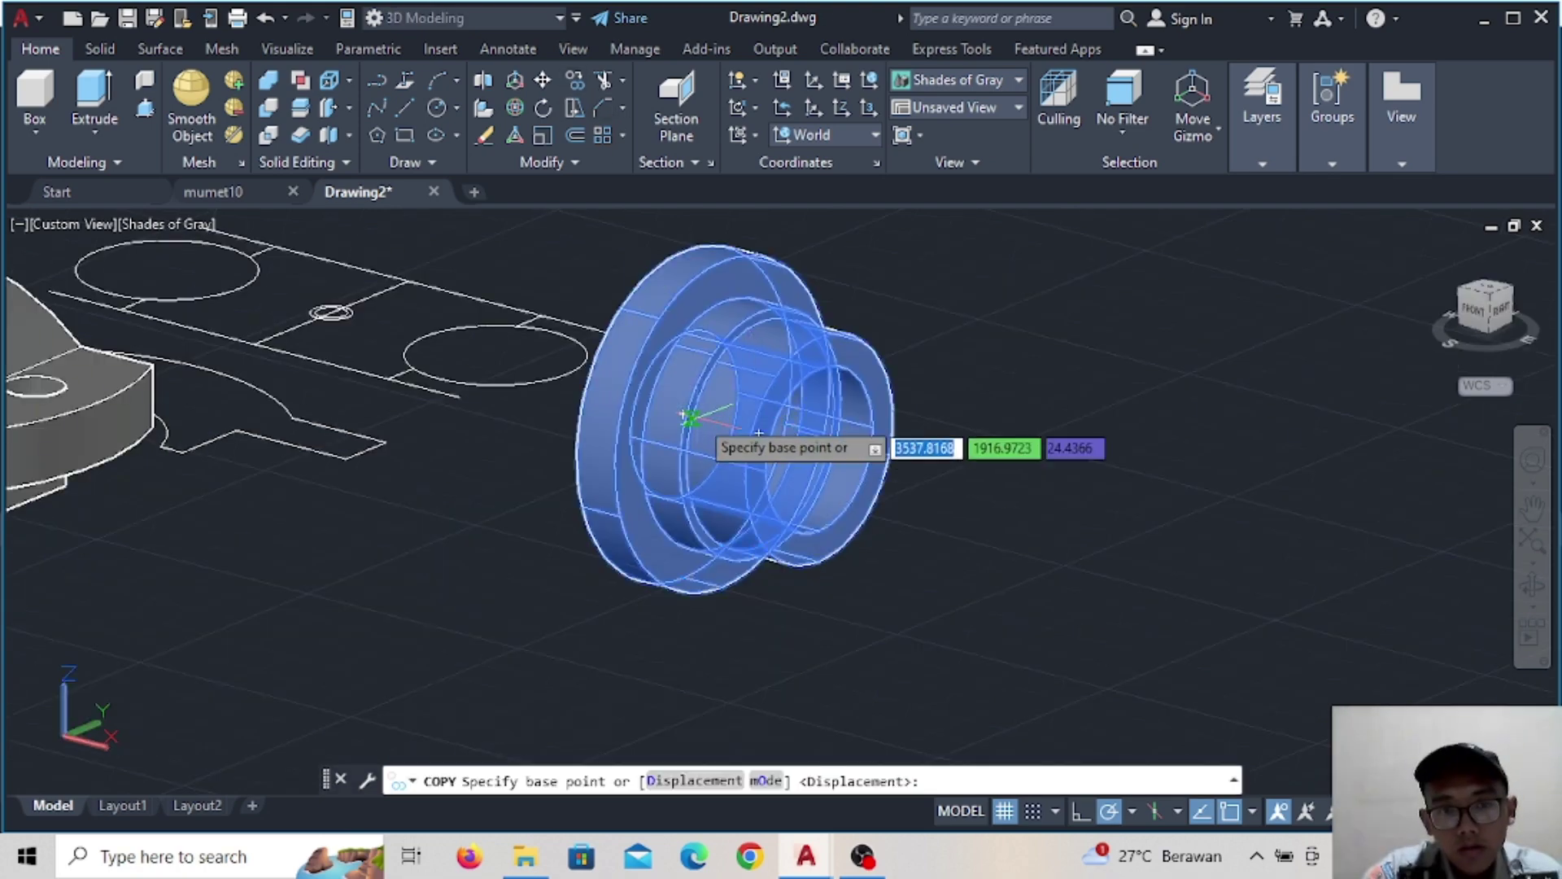
{"action": "left_click", "coordinate": [758, 434]}
{"action": "left_click", "coordinate": [758, 433]}
{"action": "key", "text": "Escape"}
{"action": "scroll", "coordinate": [439, 595], "scroll_direction": "down", "scroll_amount": 2}
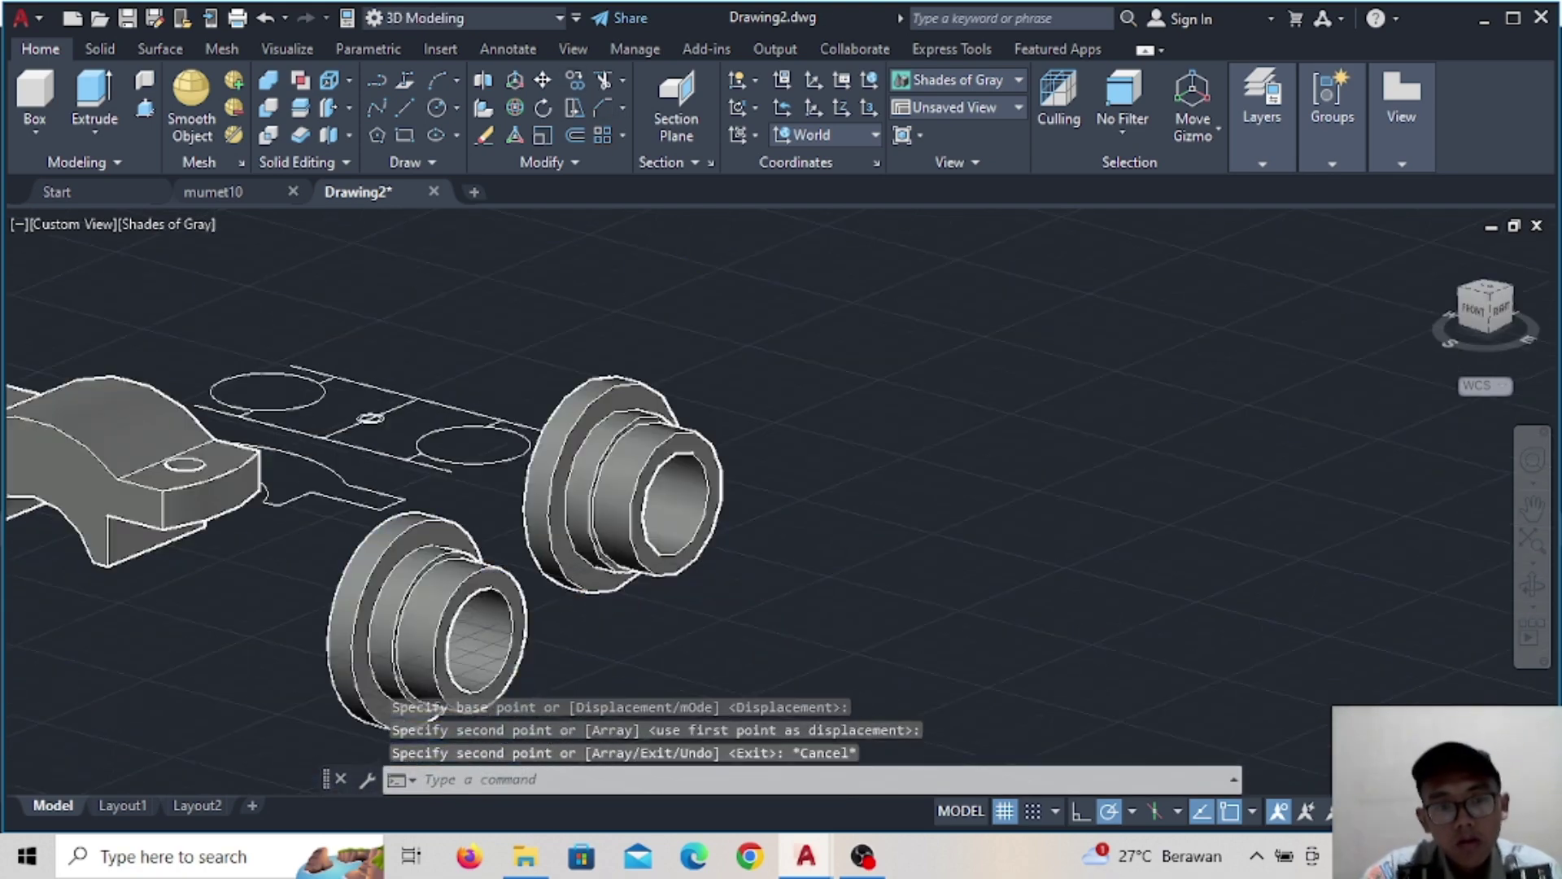
{"action": "left_click", "coordinate": [439, 596]}
{"action": "left_click", "coordinate": [515, 107]}
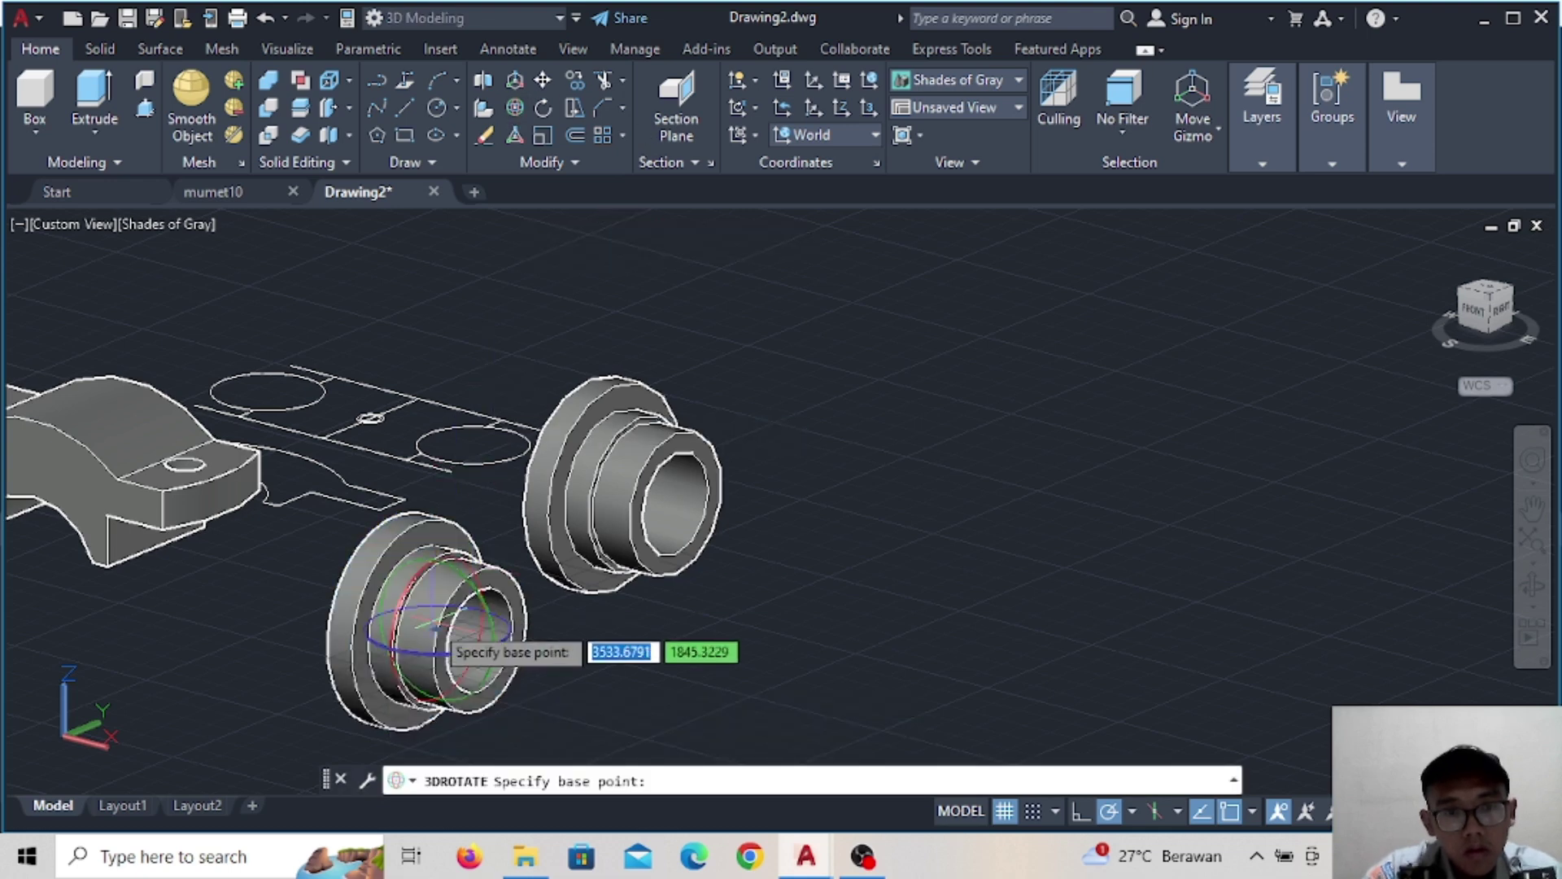
{"action": "left_click", "coordinate": [440, 630]}
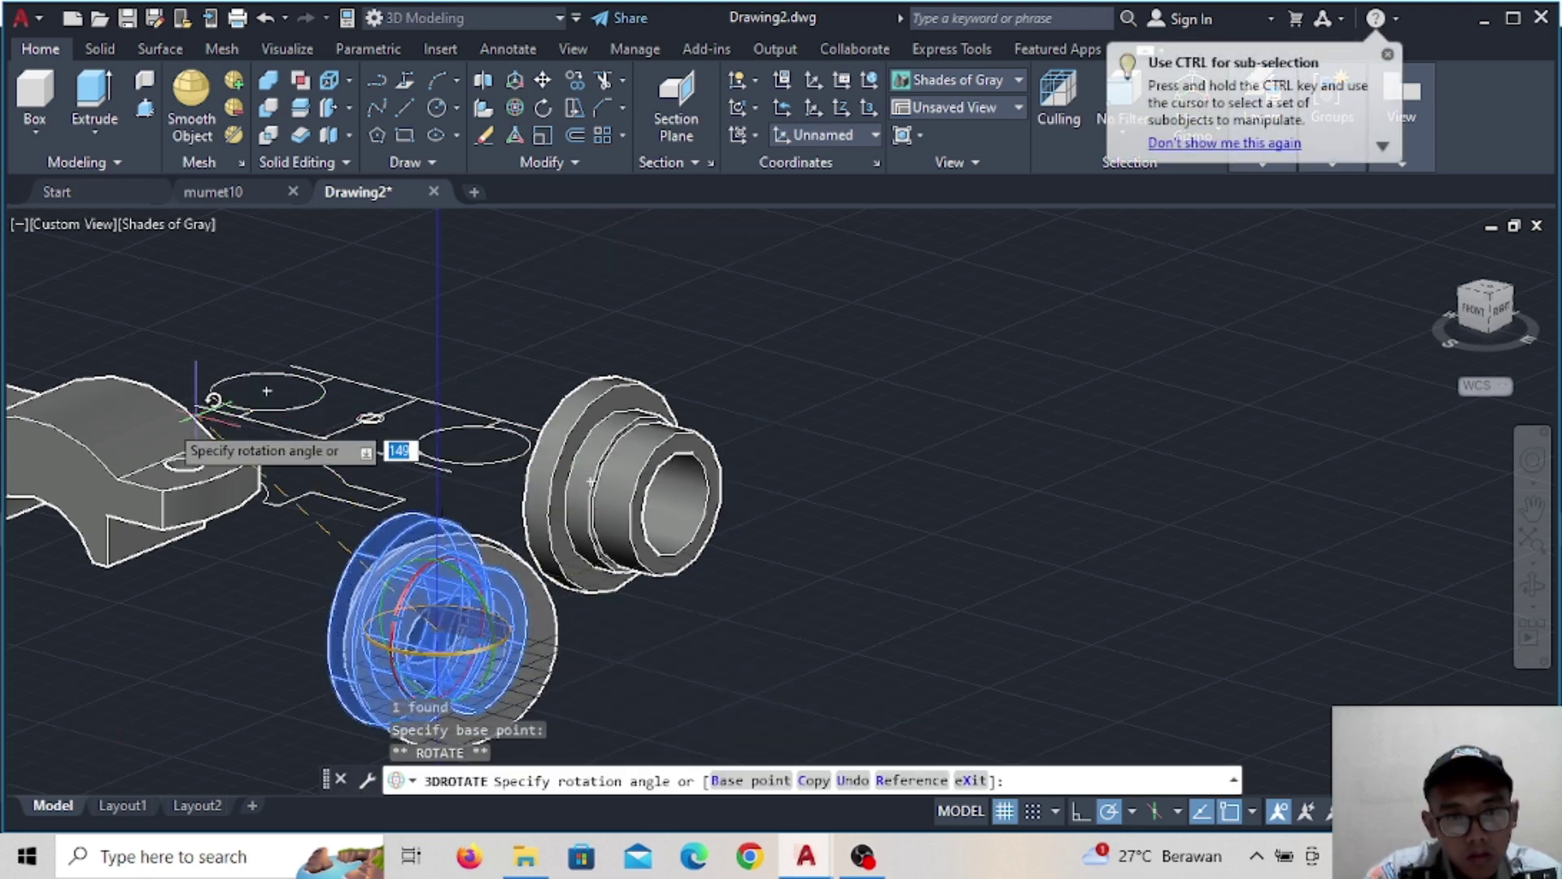
{"action": "type", "text": "18"}
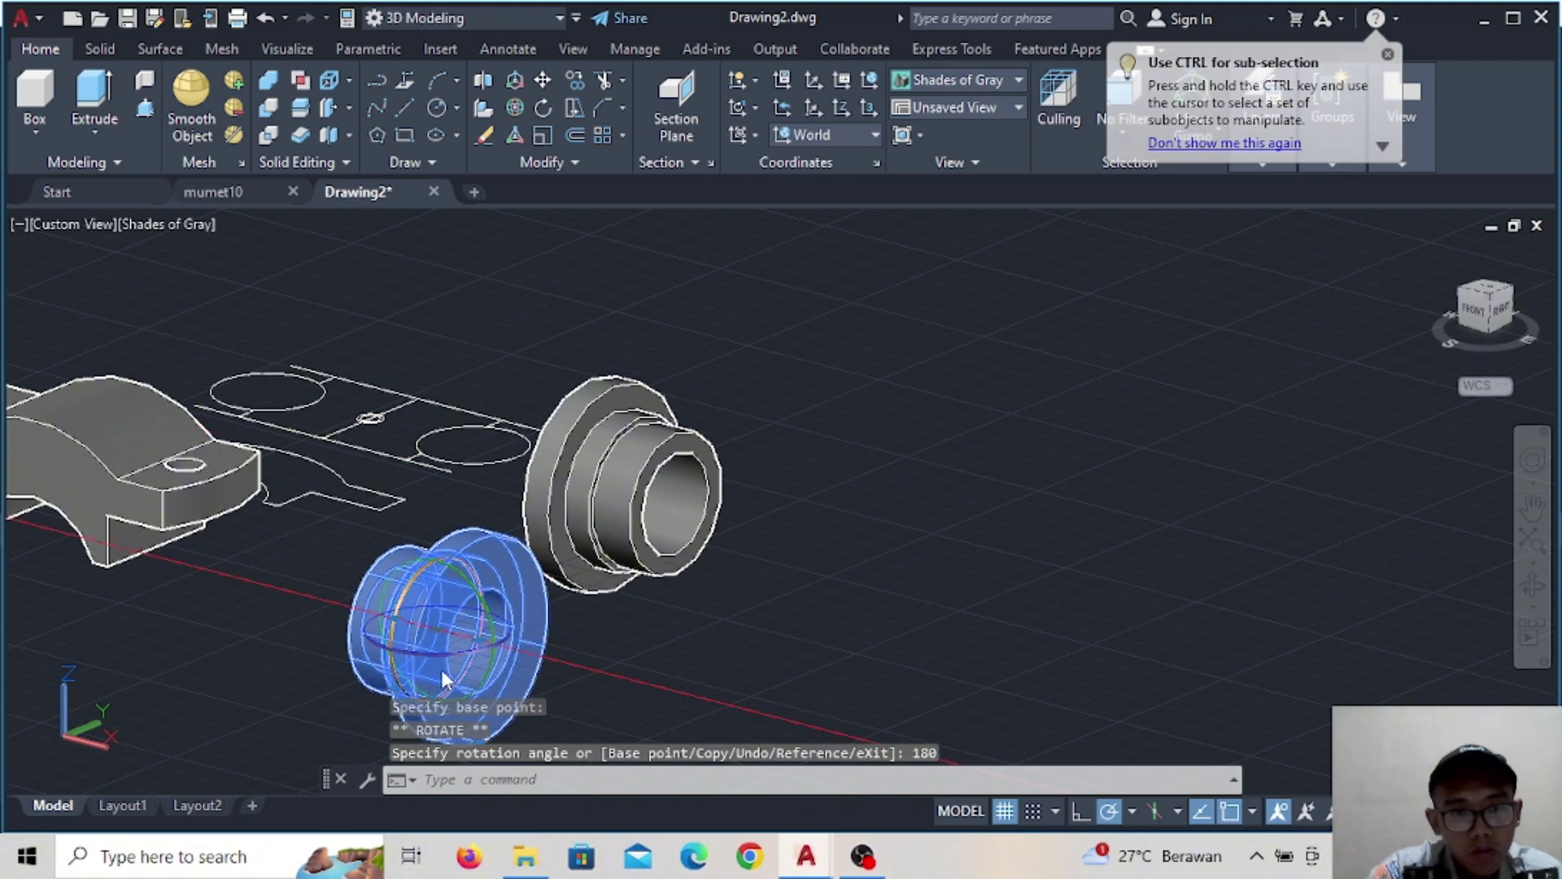
Move the flipped bushing half against the original and orbit to view from above
{"action": "left_click", "coordinate": [542, 79]}
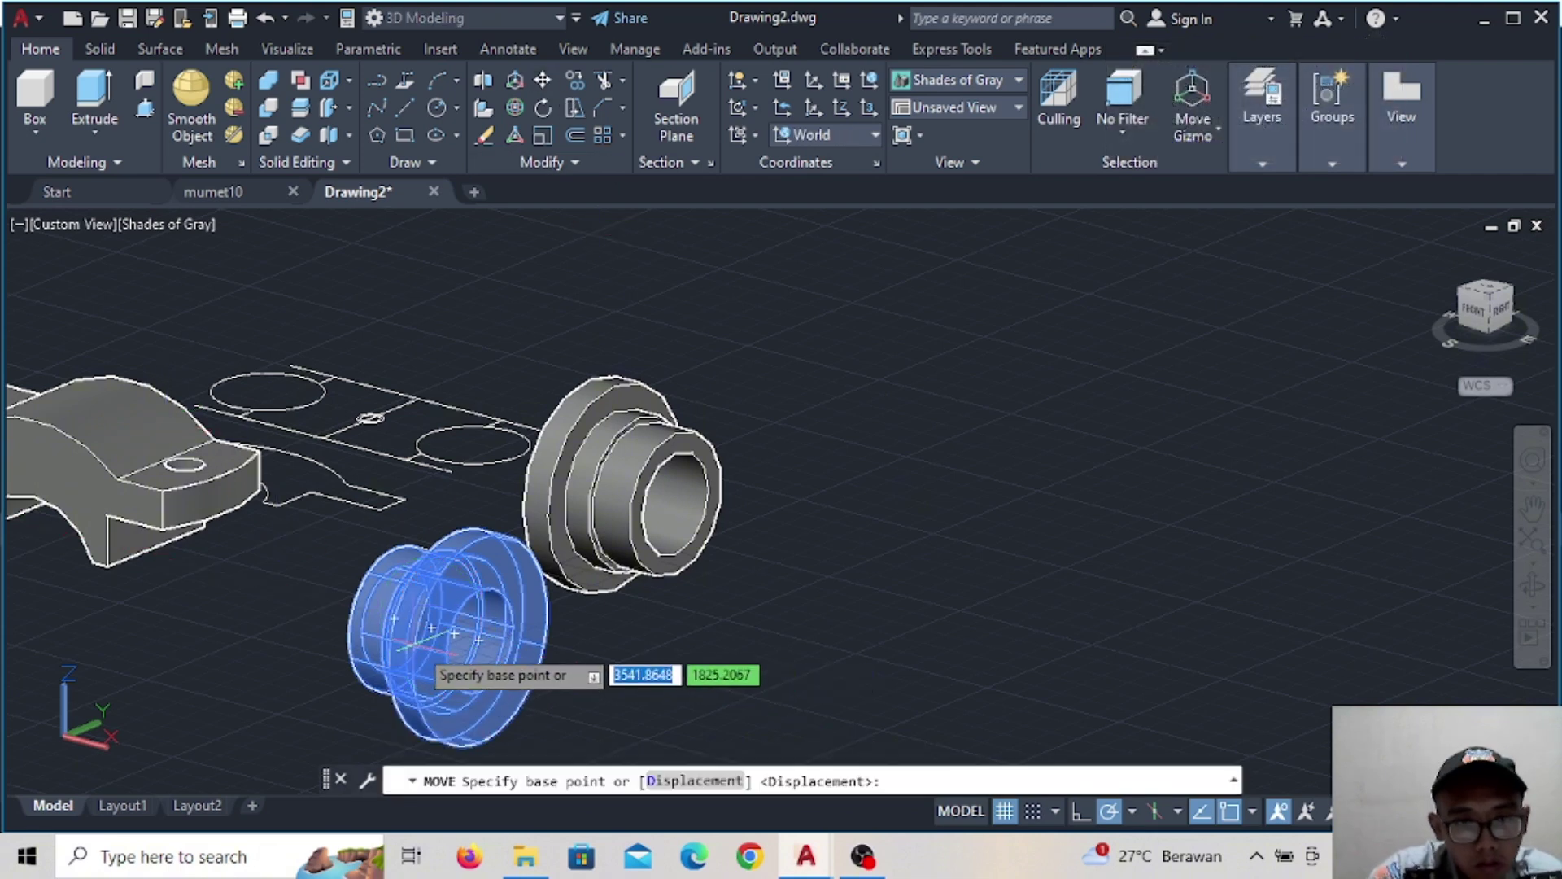
{"action": "left_click", "coordinate": [529, 612]}
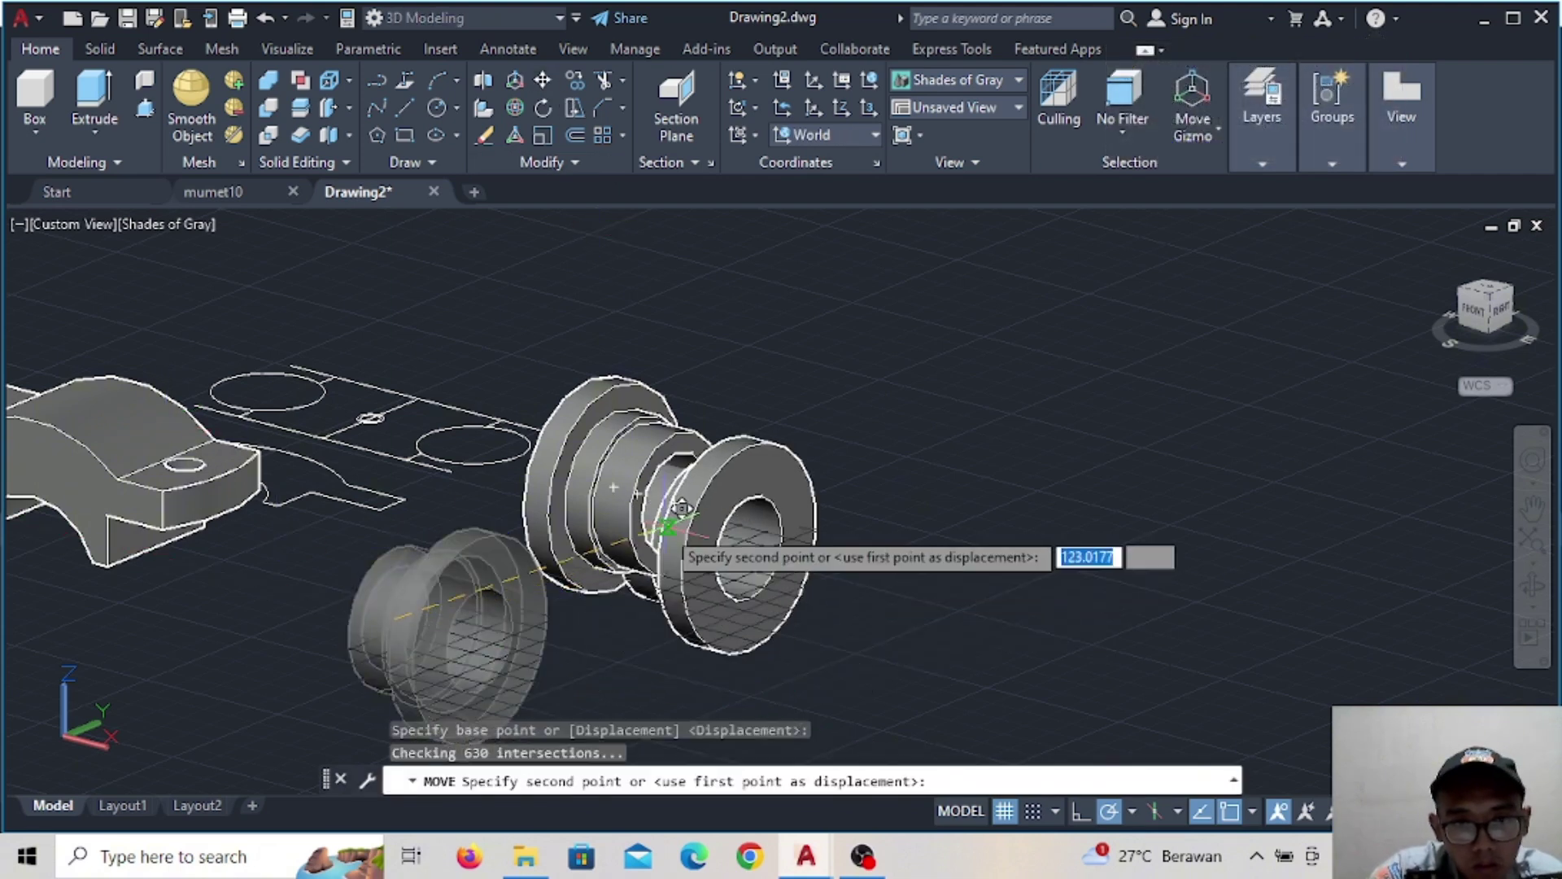
{"action": "middle_click_drag", "start_coordinate": [338, 442], "coordinate": [834, 537], "text": "shift"}
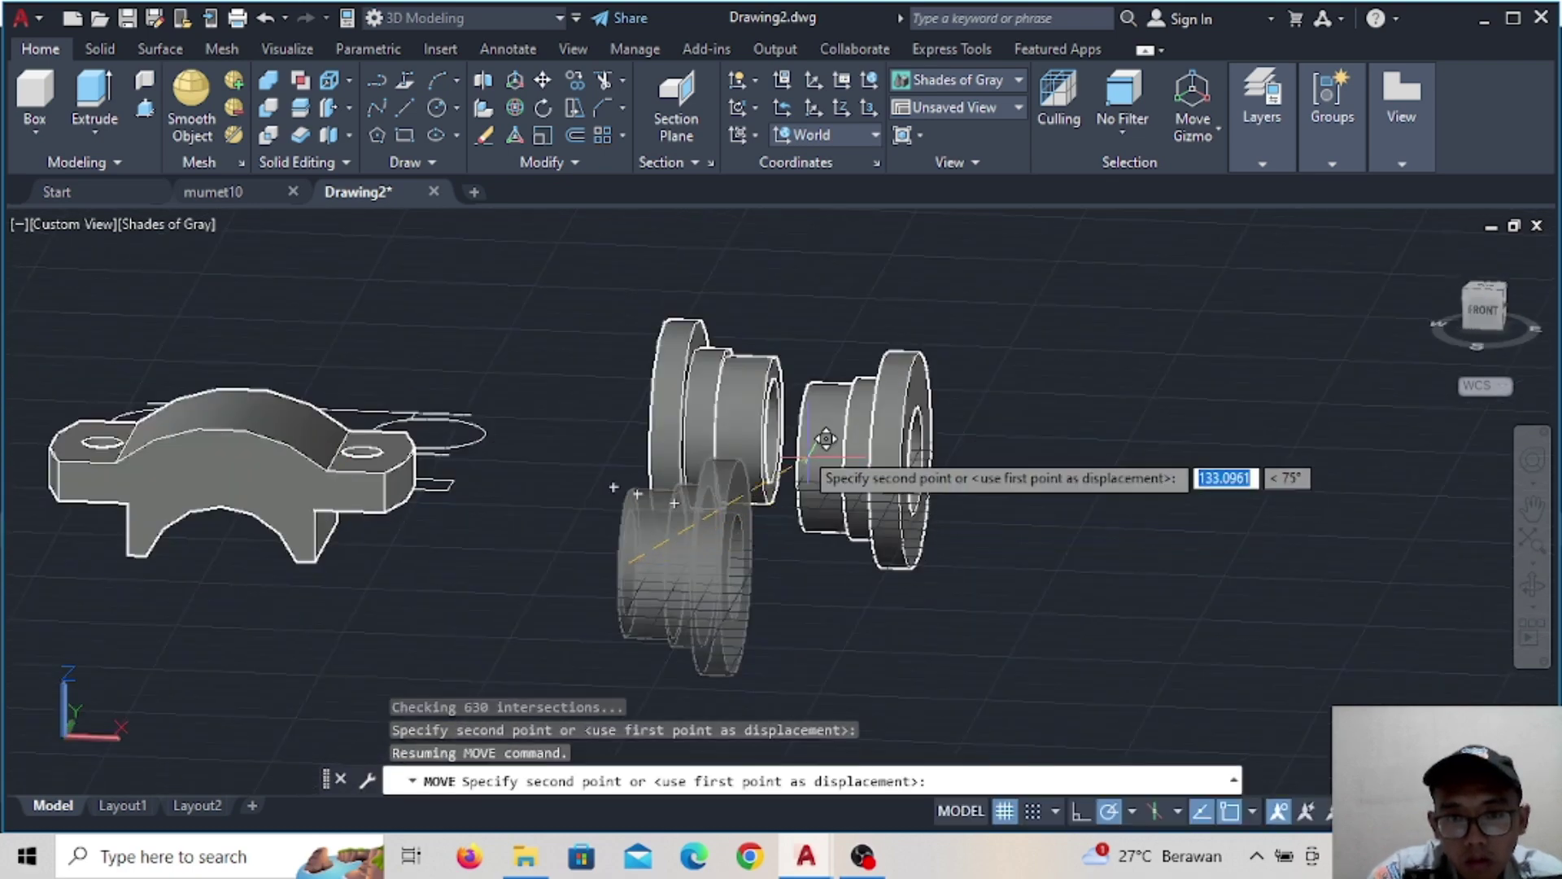
{"action": "left_click", "coordinate": [783, 445]}
{"action": "scroll", "coordinate": [928, 508], "scroll_direction": "down", "scroll_amount": 3}
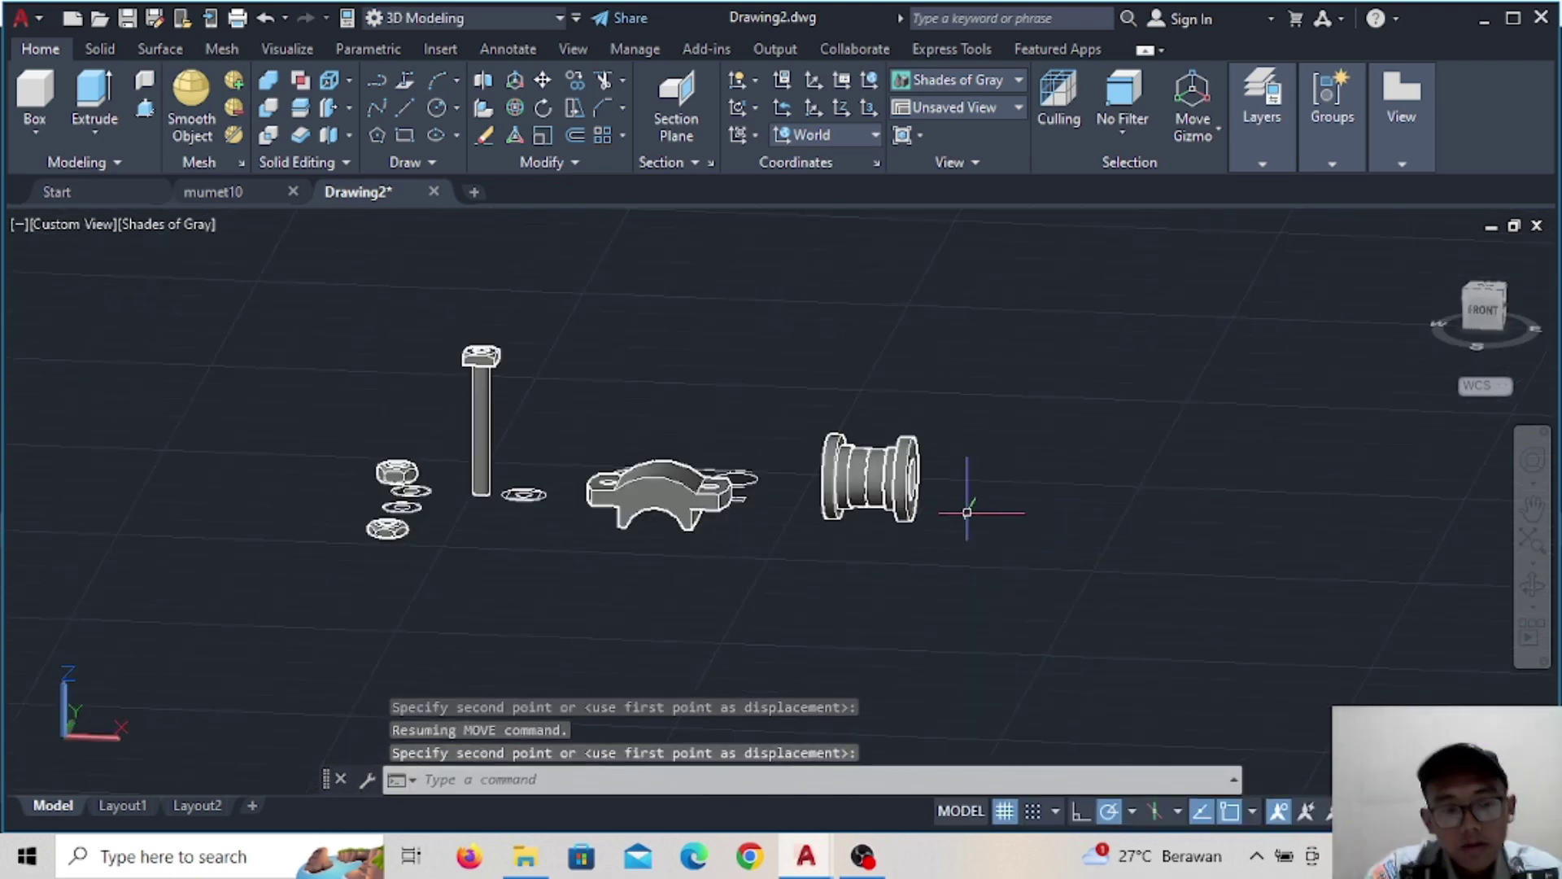
{"action": "mouse_move", "coordinate": [966, 509]}
{"action": "middle_mouse_down", "text": "shift"}
{"action": "mouse_move", "coordinate": [881, 515]}
{"action": "mouse_move", "coordinate": [886, 561]}
{"action": "middle_mouse_up", "text": "shift"}
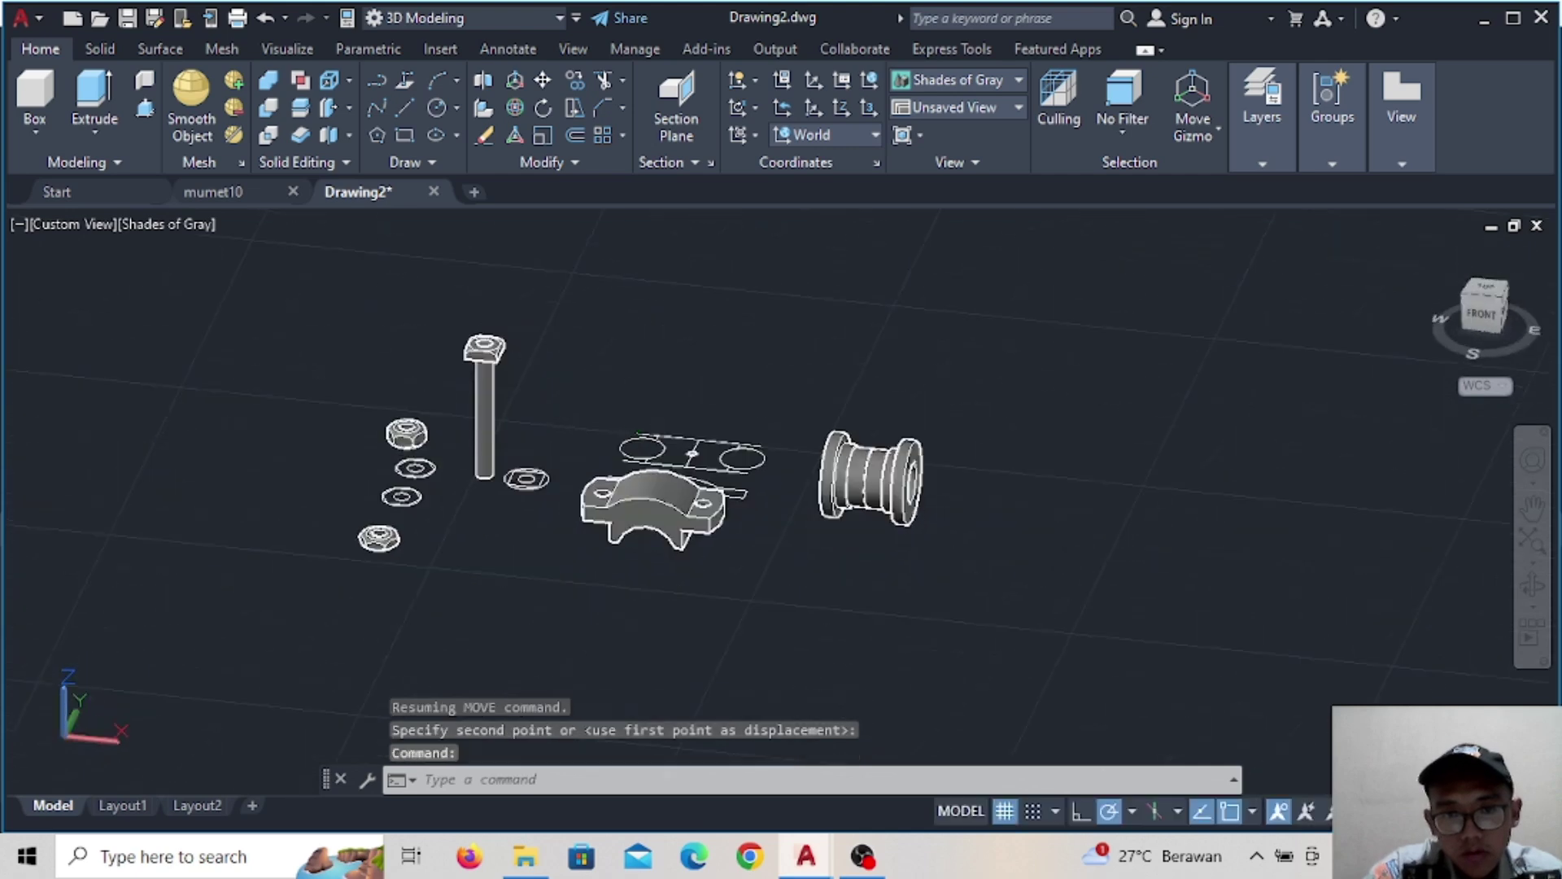
In top view, draw the profile's 74-unit slanted left side
{"action": "left_click", "coordinate": [1484, 286]}
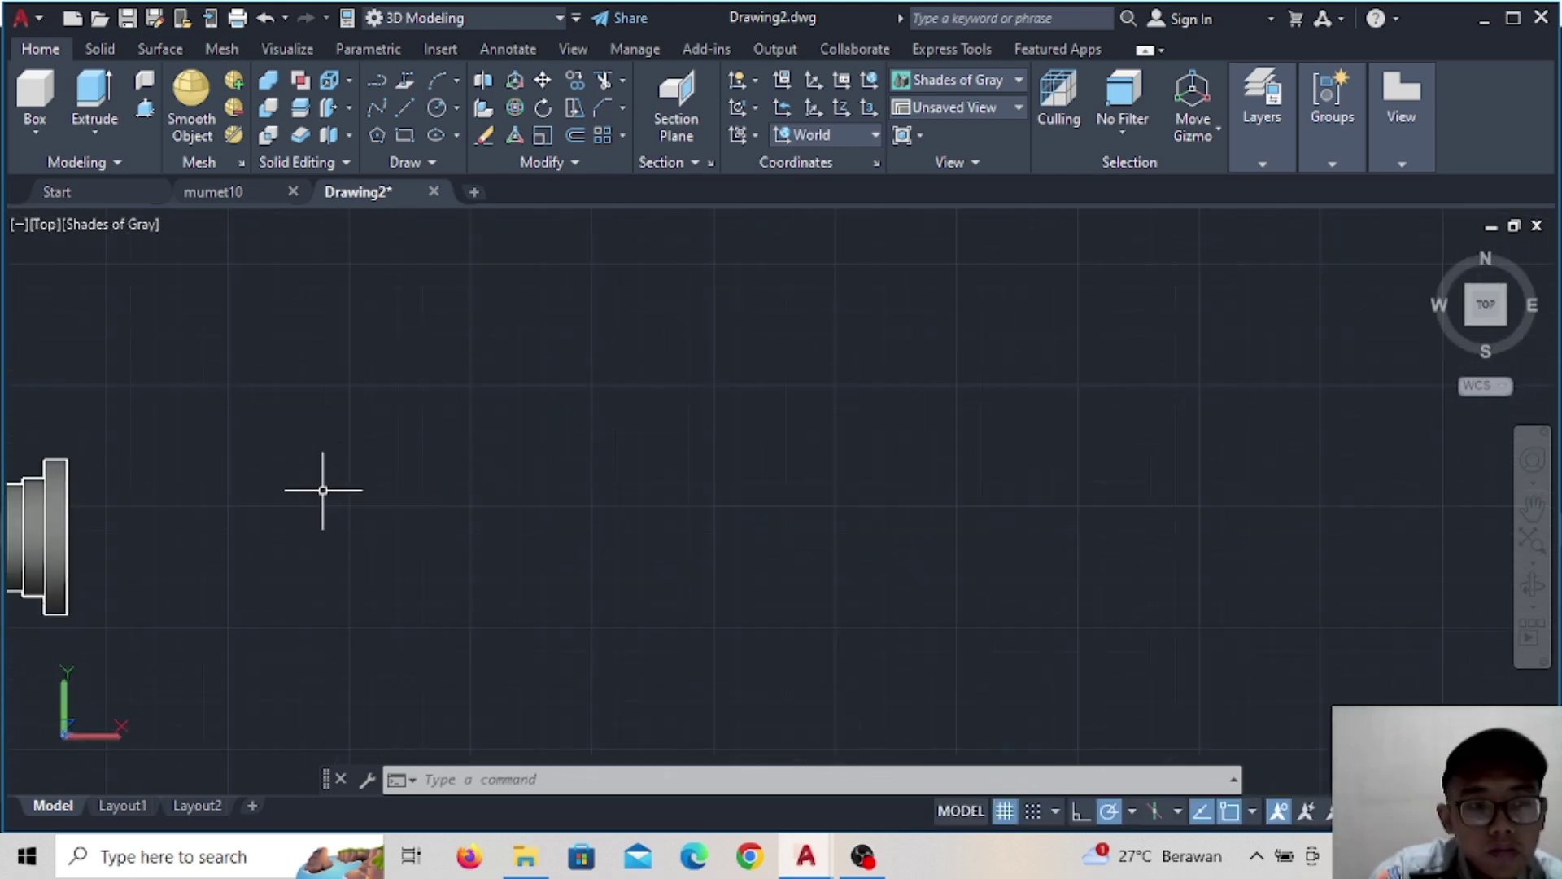
{"action": "middle_click_drag", "start_coordinate": [325, 488], "coordinate": [589, 524]}
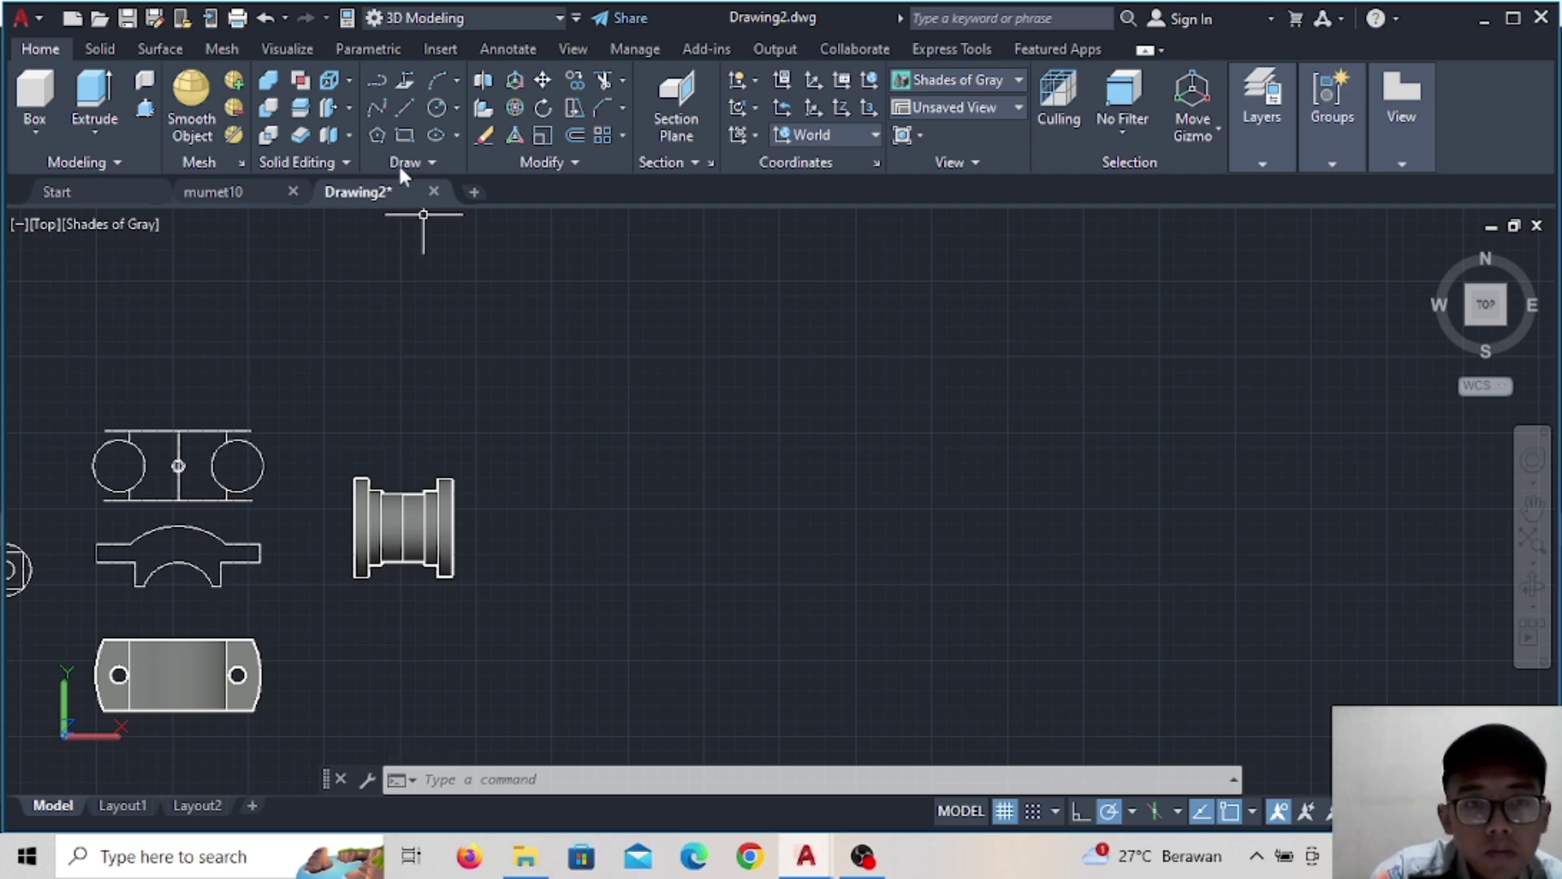
{"action": "left_click", "coordinate": [405, 107]}
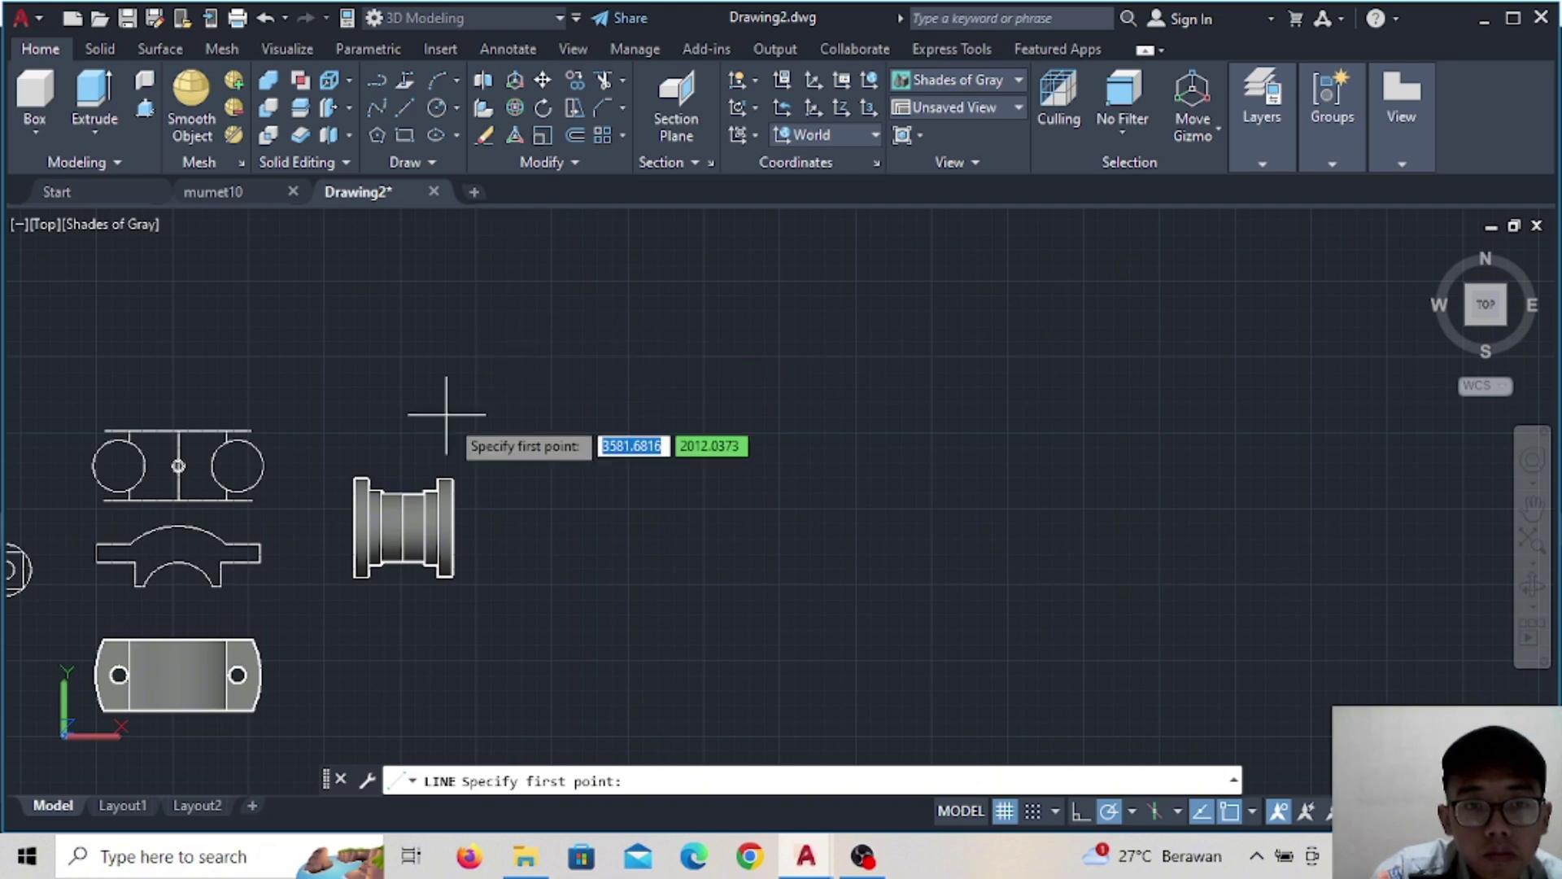
{"action": "left_click", "coordinate": [654, 465]}
{"action": "type", "text": "74"}
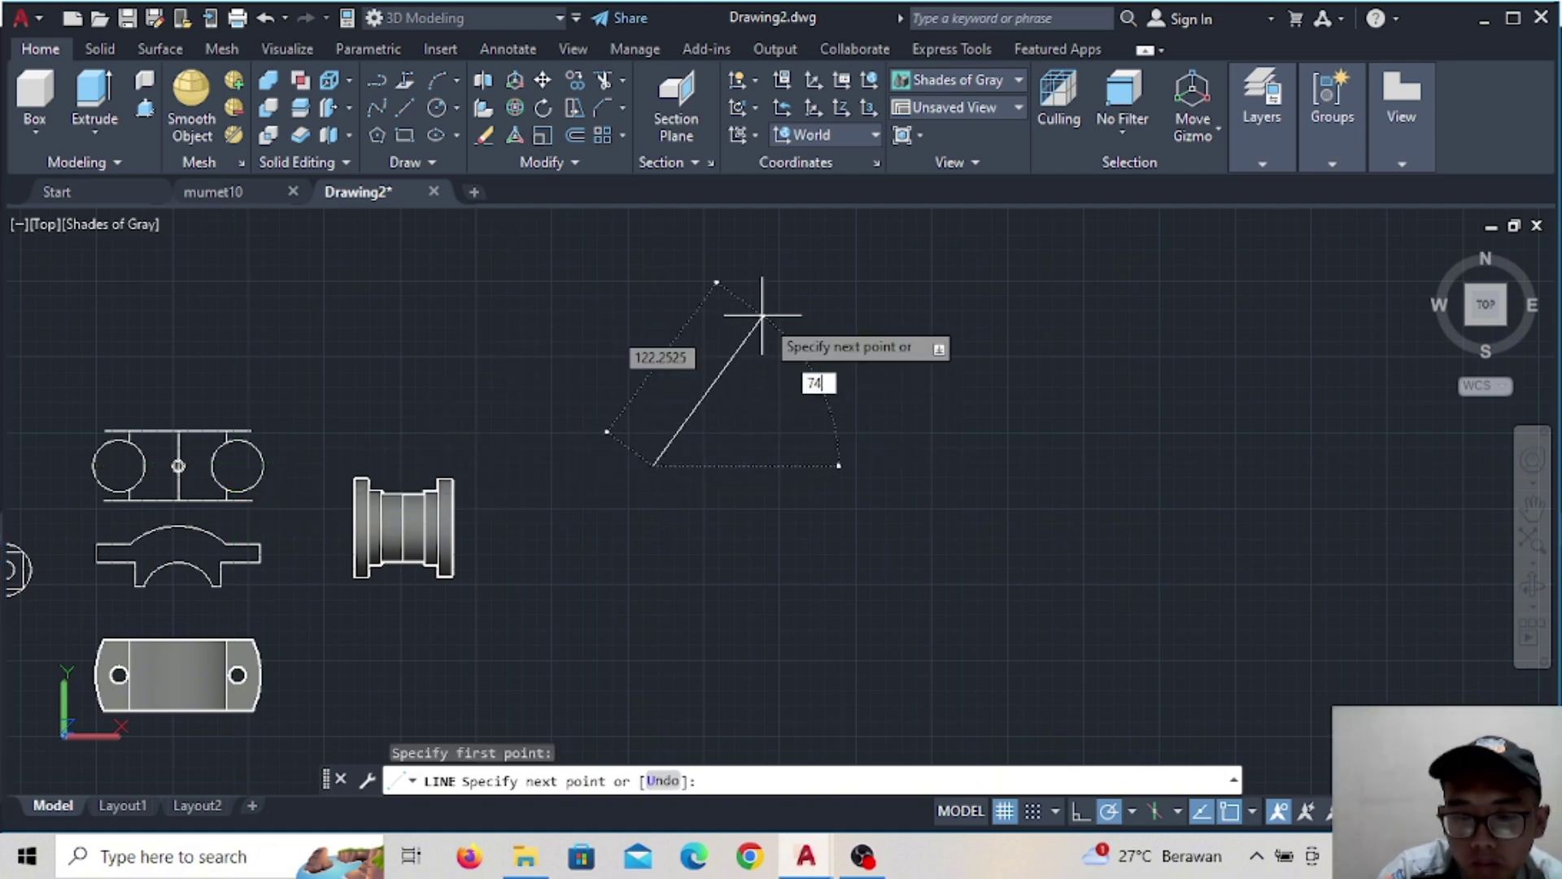
{"action": "key", "text": "Return"}
{"action": "key", "text": "Escape"}
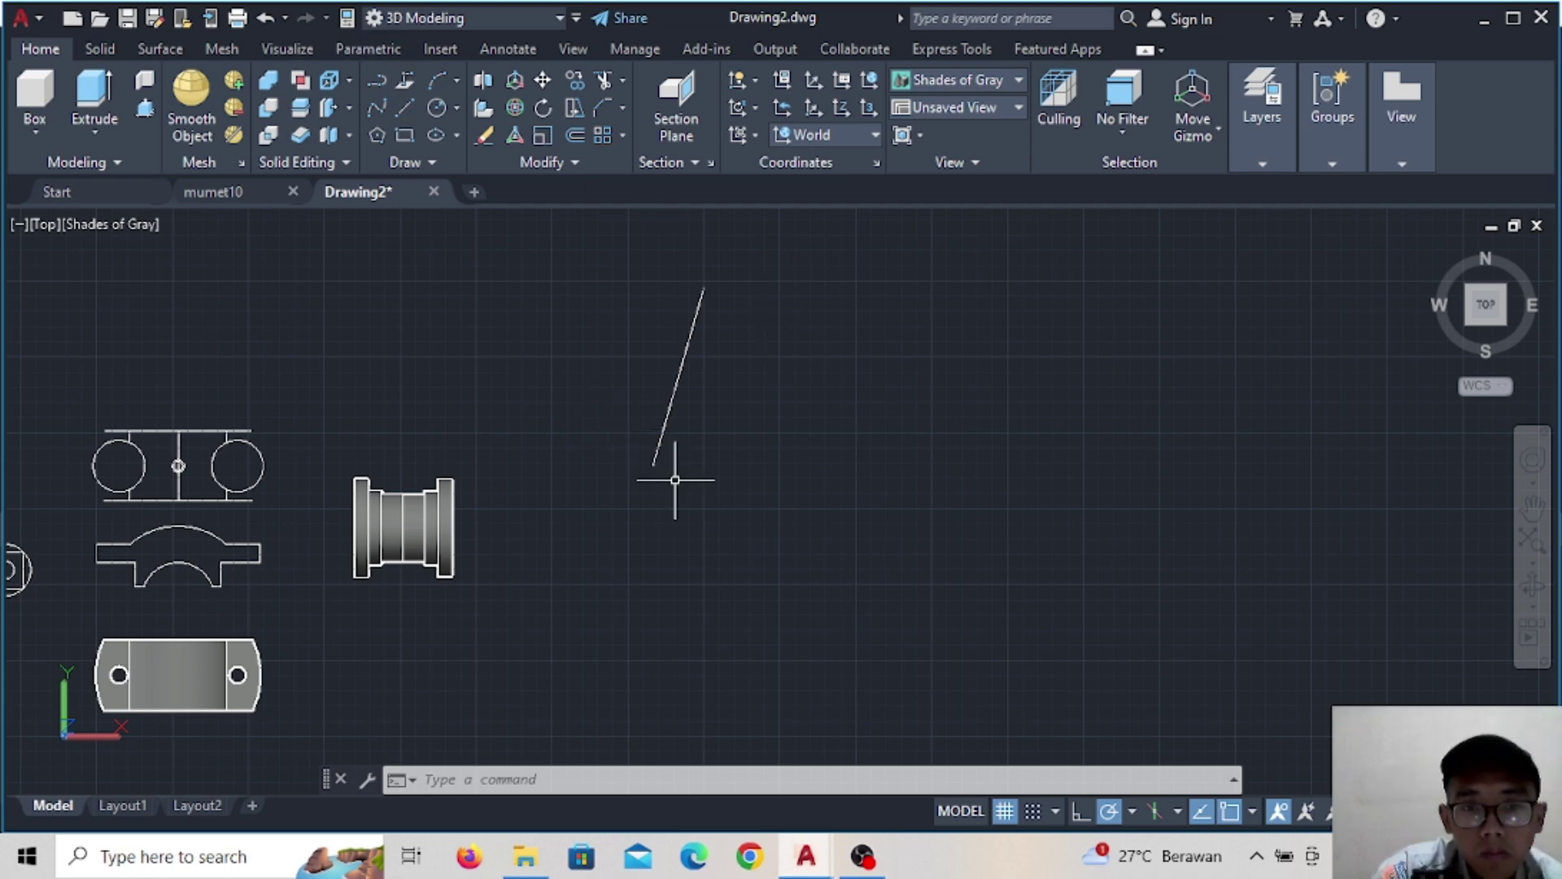
Draw the 104-unit base line and the vertical right side from the slanted line's lower end
{"action": "left_click", "coordinate": [385, 116]}
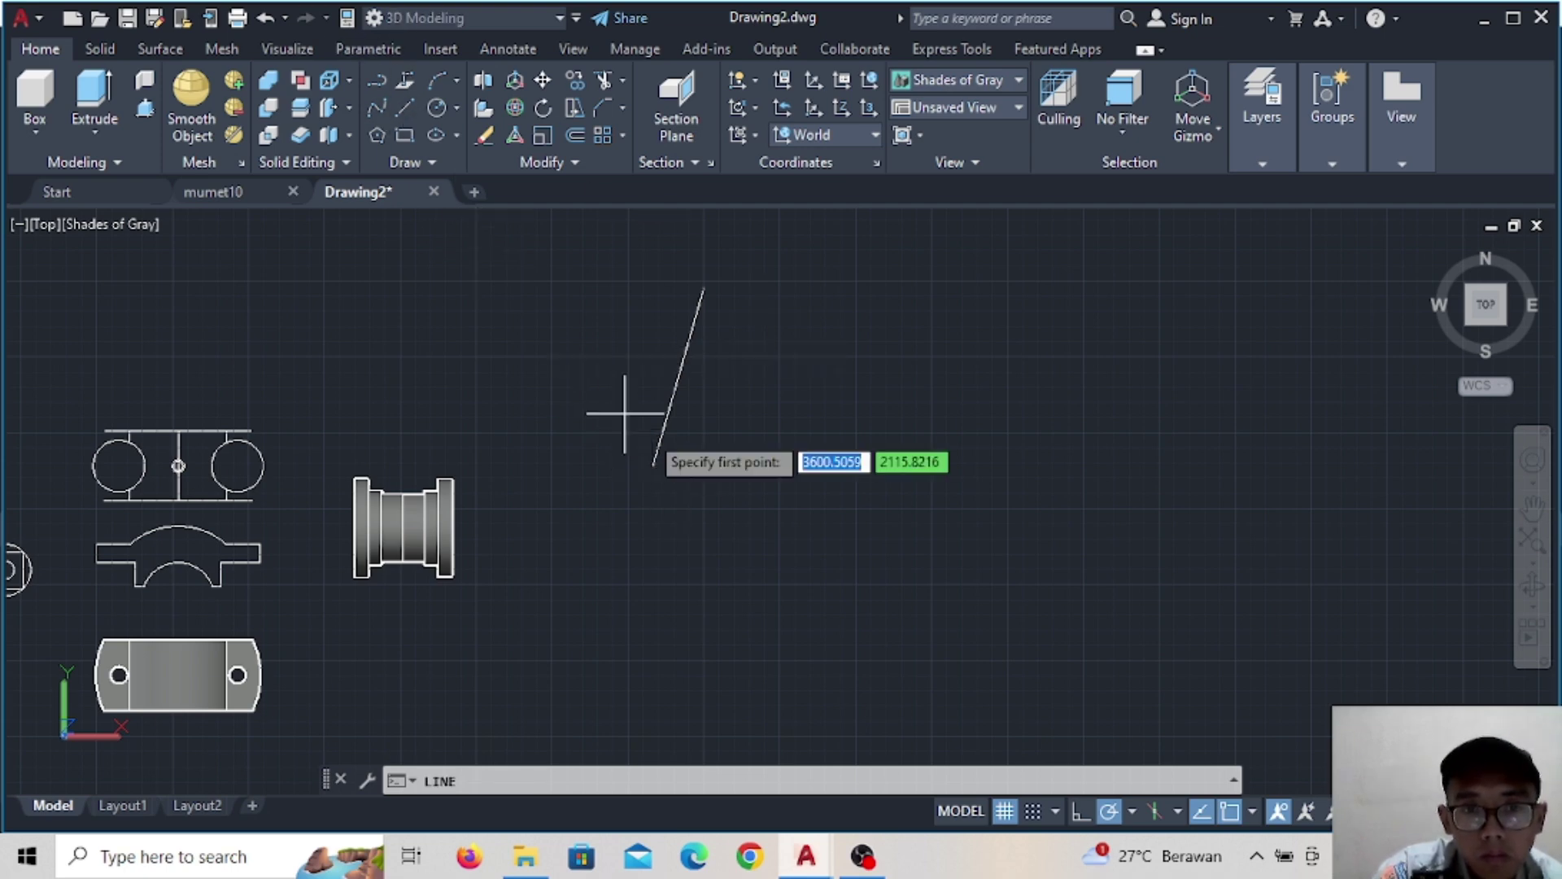
{"action": "left_click", "coordinate": [654, 465]}
{"action": "type", "text": "104"}
{"action": "key", "text": "Return"}
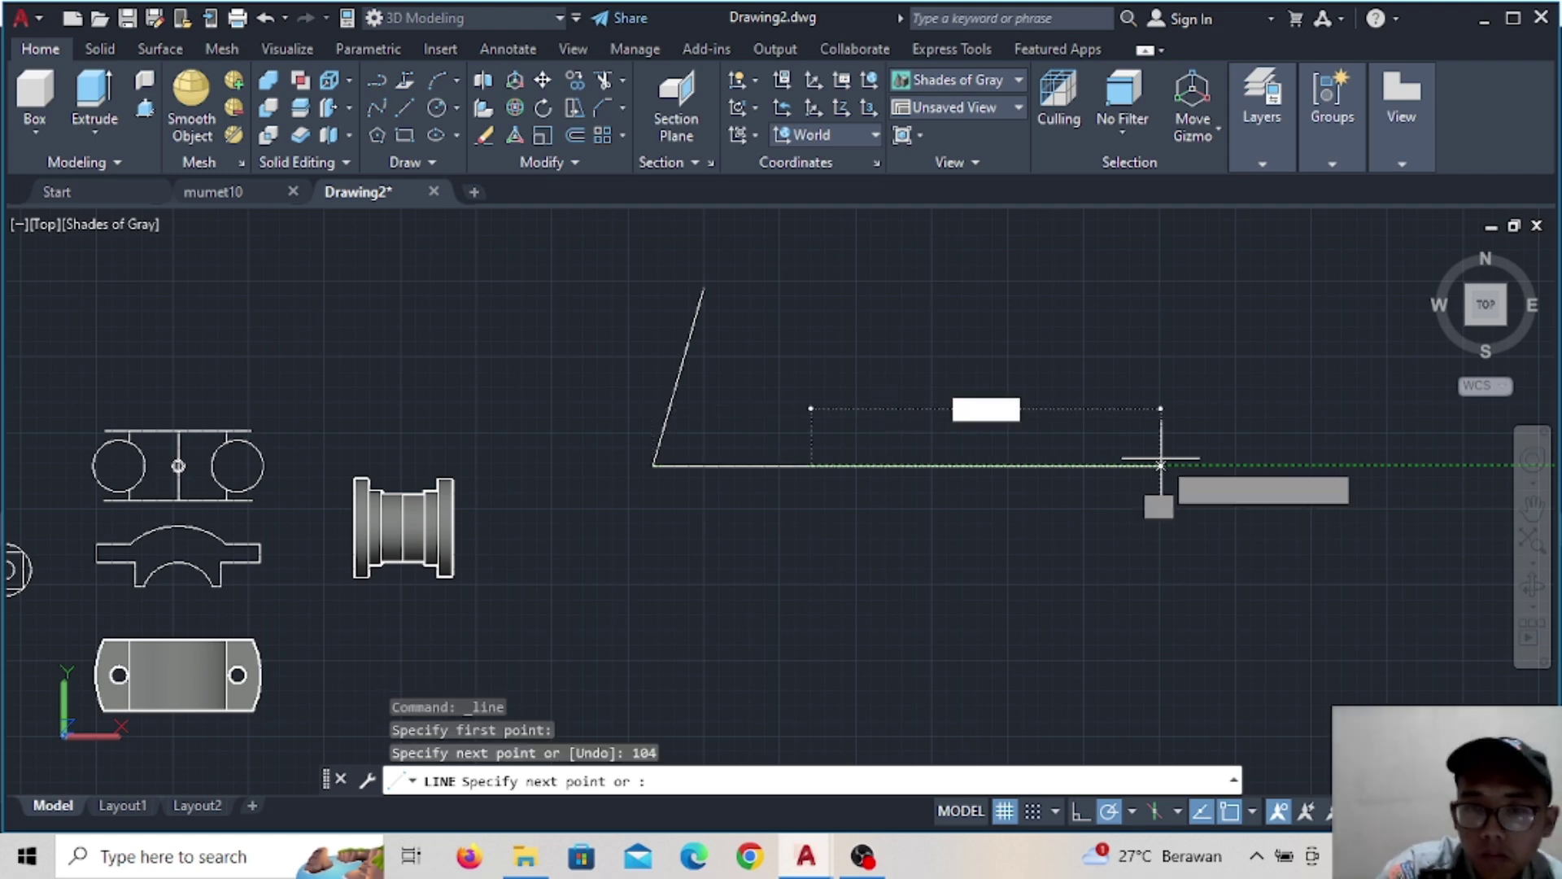
{"action": "left_click", "coordinate": [810, 271]}
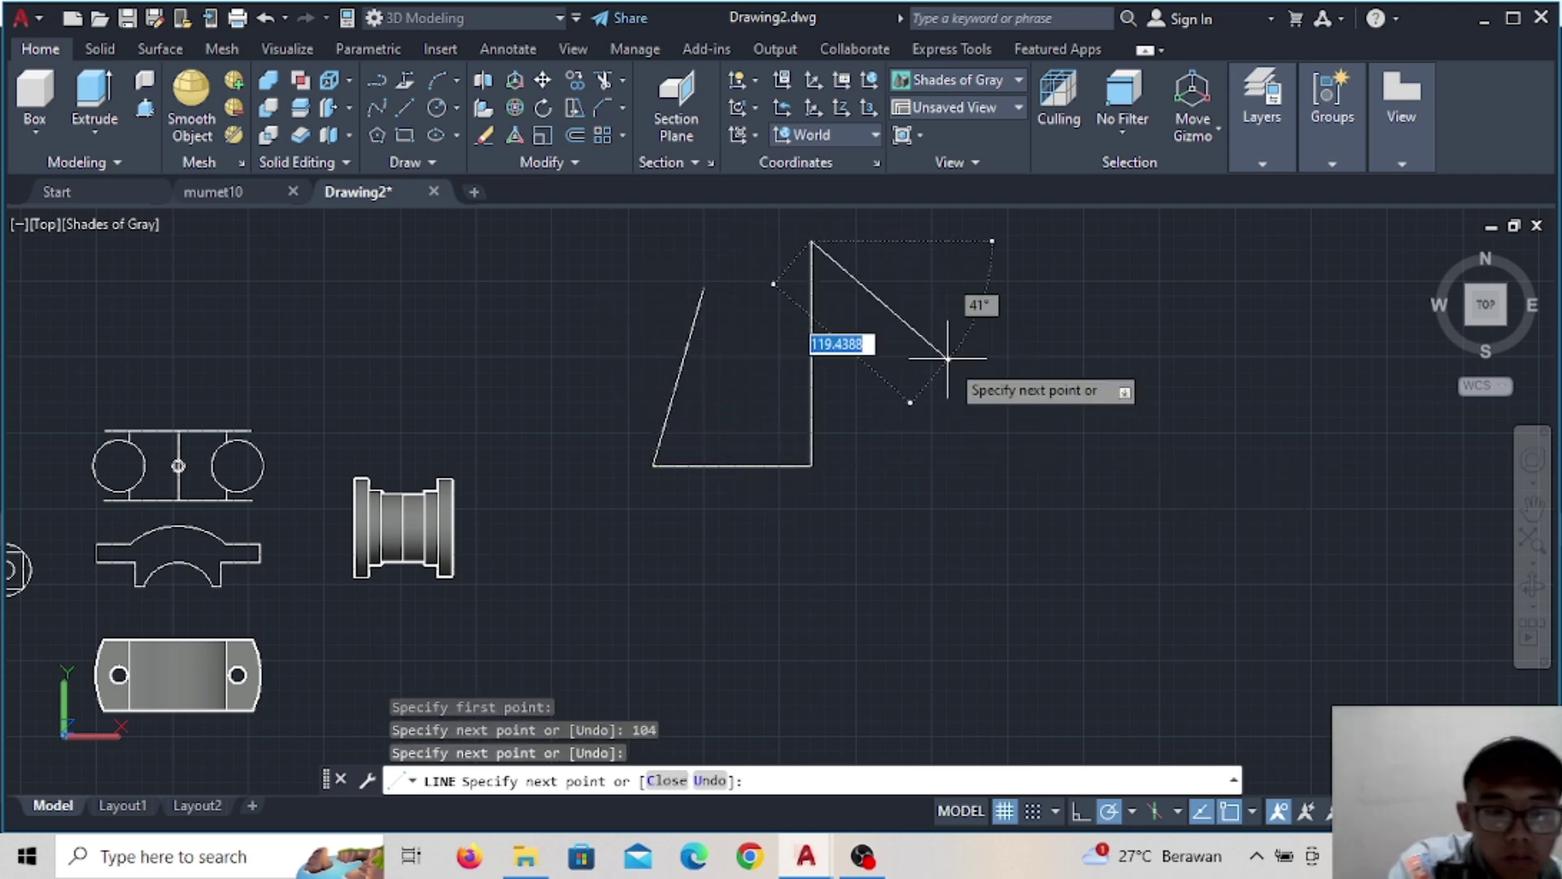
{"action": "key", "text": "Escape"}
Attempt a 2-unit line from the base corner, then cancel it
{"action": "scroll", "coordinate": [786, 480], "scroll_direction": "up", "scroll_amount": 2}
{"action": "scroll", "coordinate": [786, 479], "scroll_direction": "down", "scroll_amount": 2}
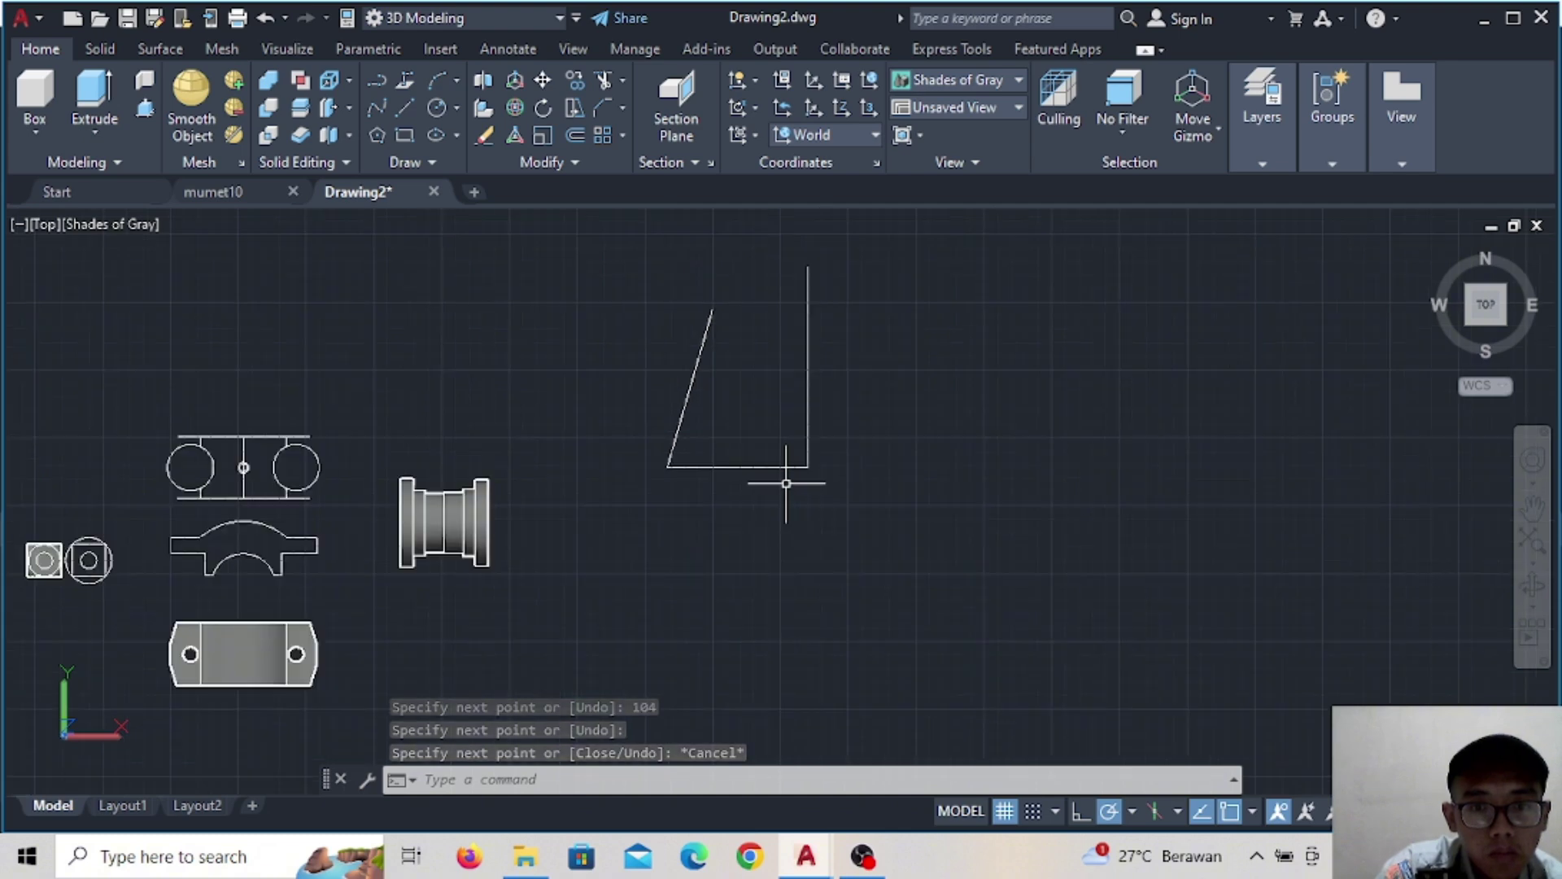
{"action": "left_click", "coordinate": [404, 108]}
{"action": "scroll", "coordinate": [732, 439], "scroll_direction": "up", "scroll_amount": 2}
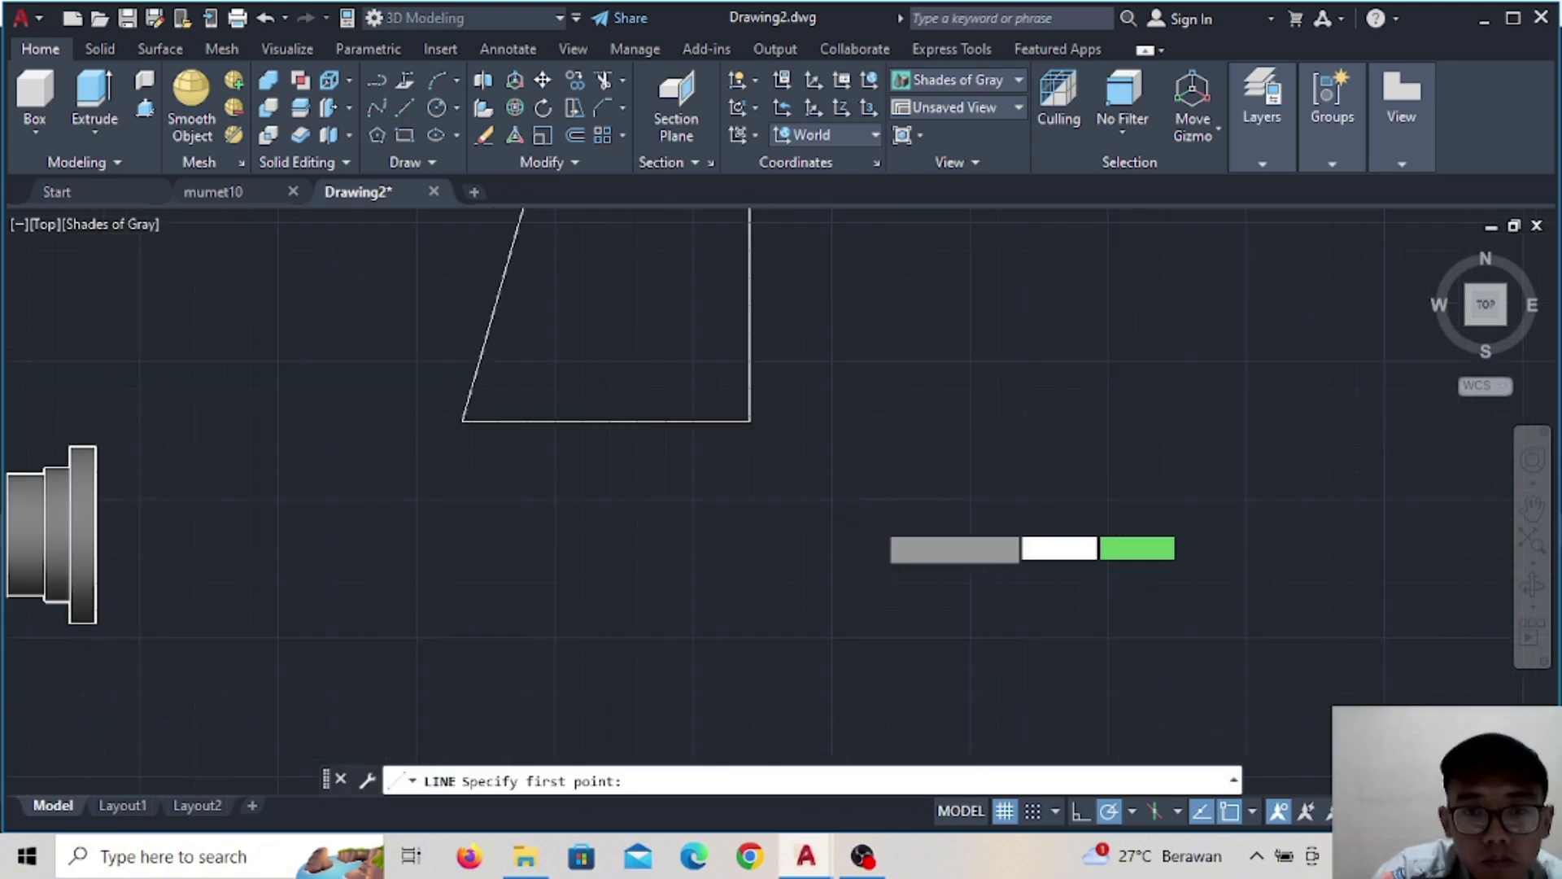
{"action": "scroll", "coordinate": [731, 435], "scroll_direction": "up", "scroll_amount": 2}
{"action": "scroll", "coordinate": [764, 496], "scroll_direction": "up", "scroll_amount": 1}
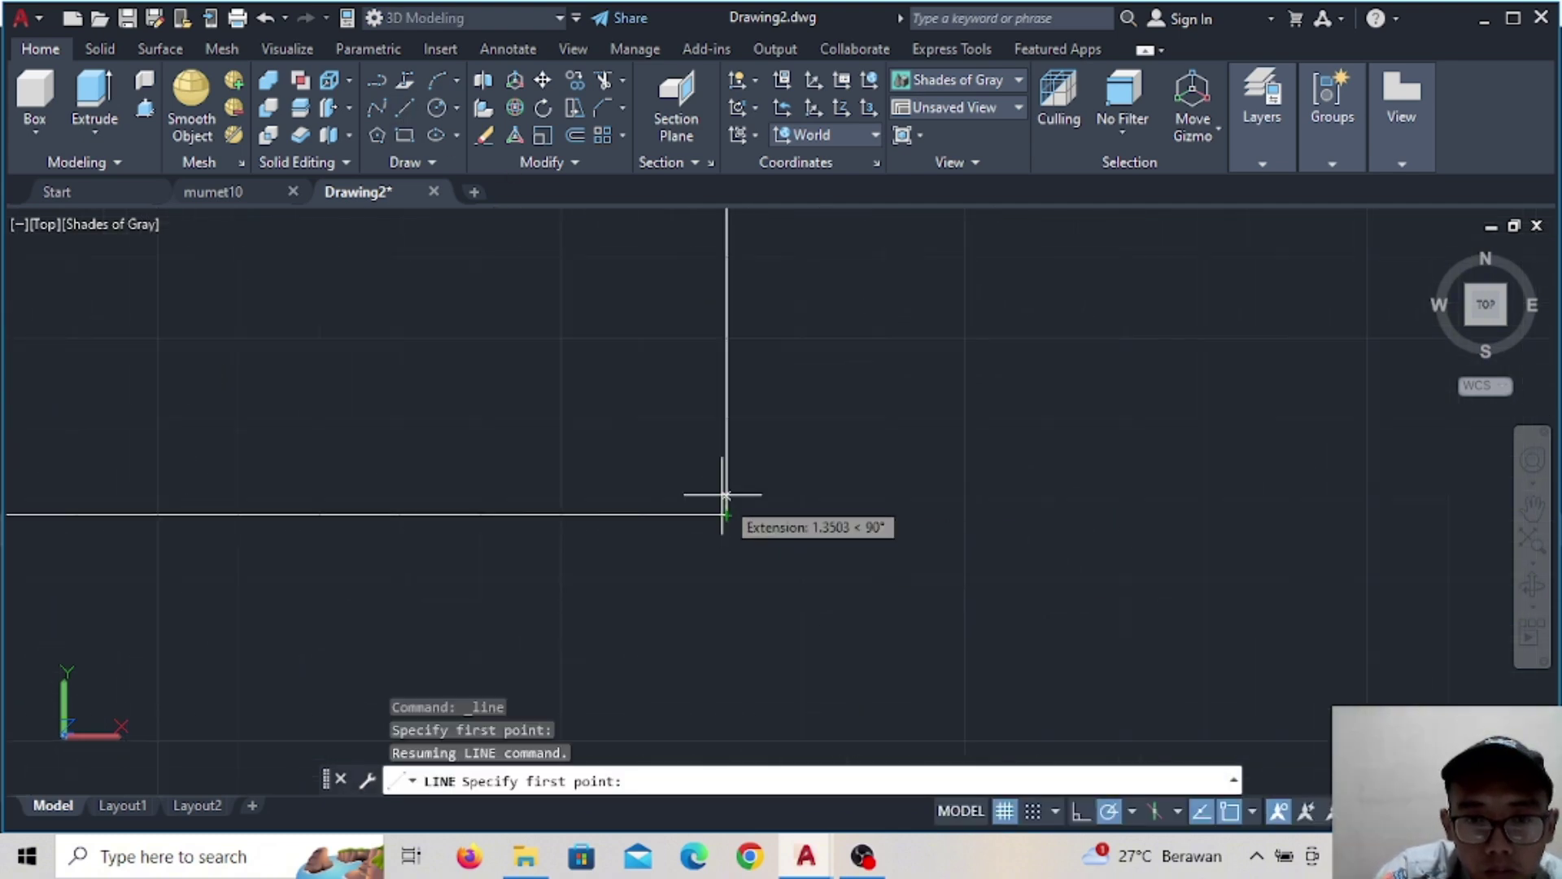
{"action": "type", "text": "2"}
{"action": "key", "text": "Return"}
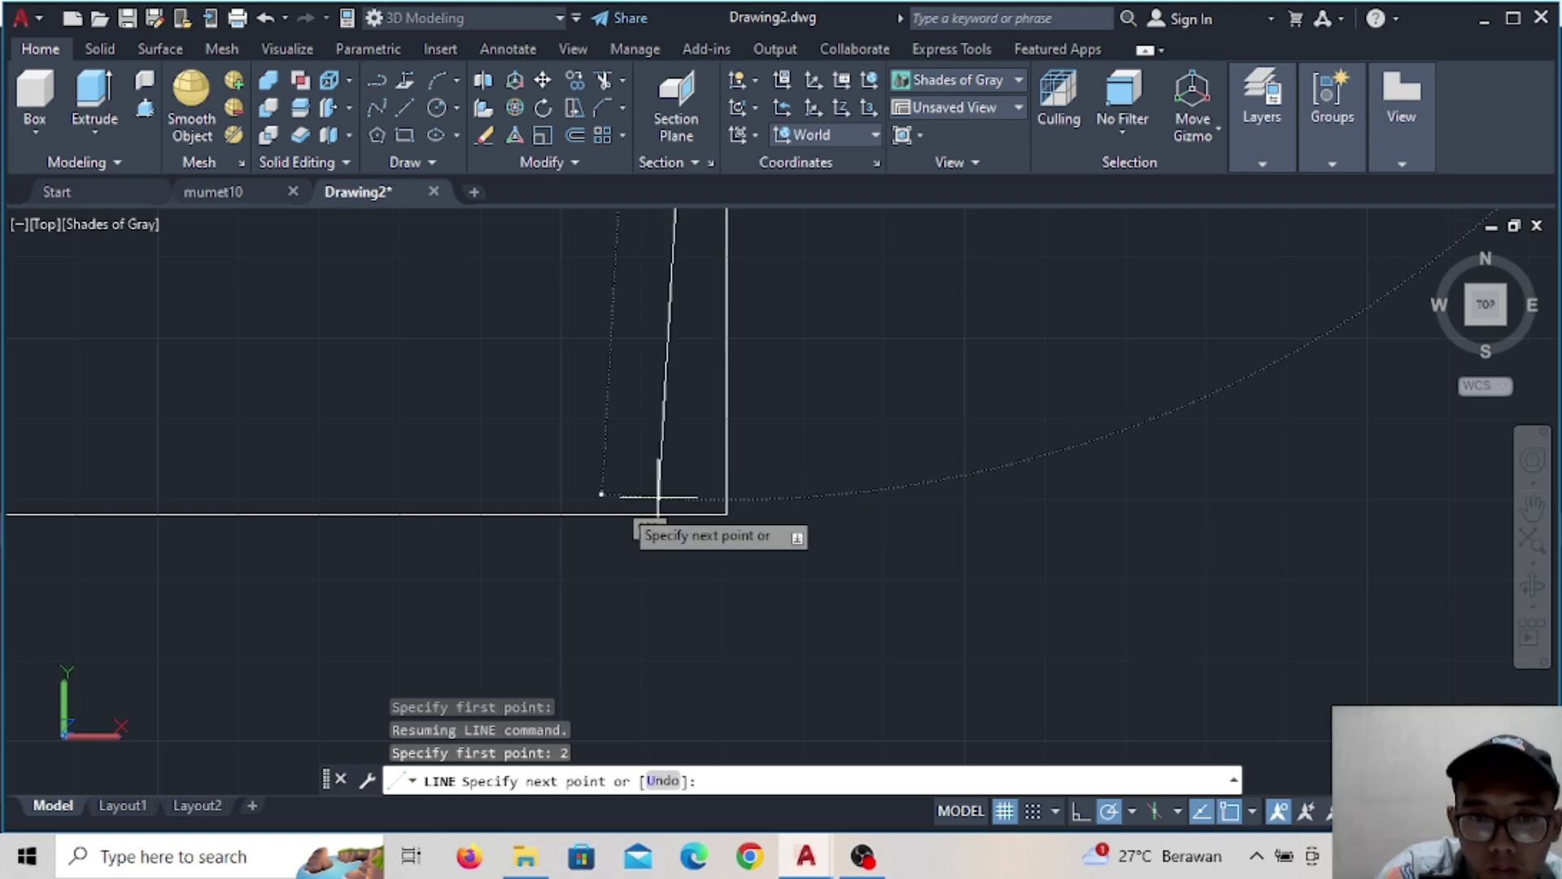
{"action": "key", "text": "Escape"}
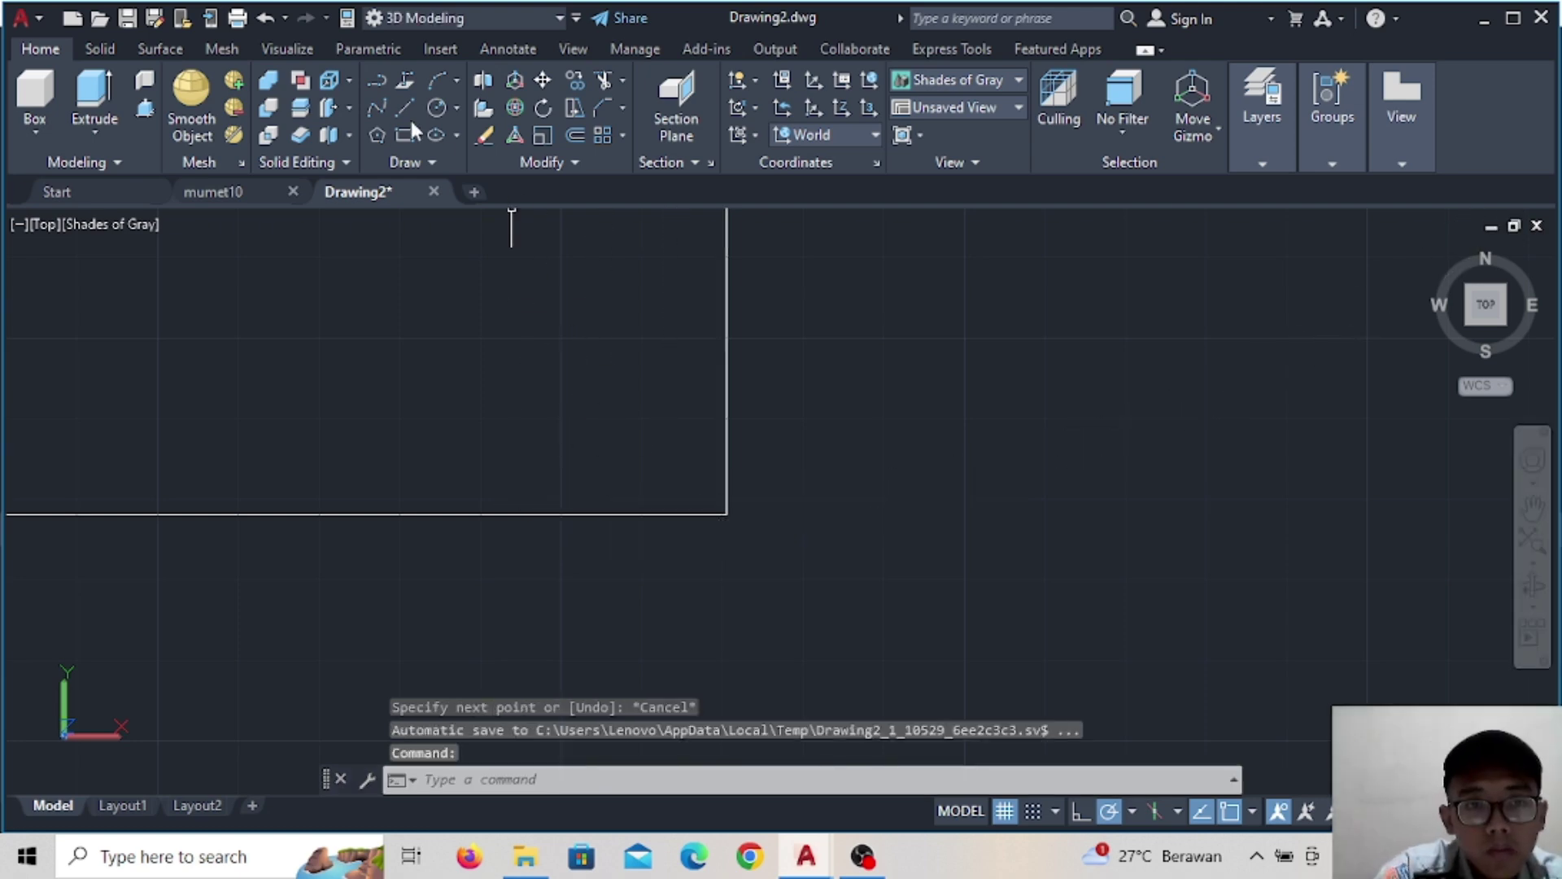
From the bottom-right corner, draw a 2-unit rise and a 97.5-unit ledge along the base
{"action": "left_click", "coordinate": [405, 109]}
{"action": "left_click", "coordinate": [727, 514]}
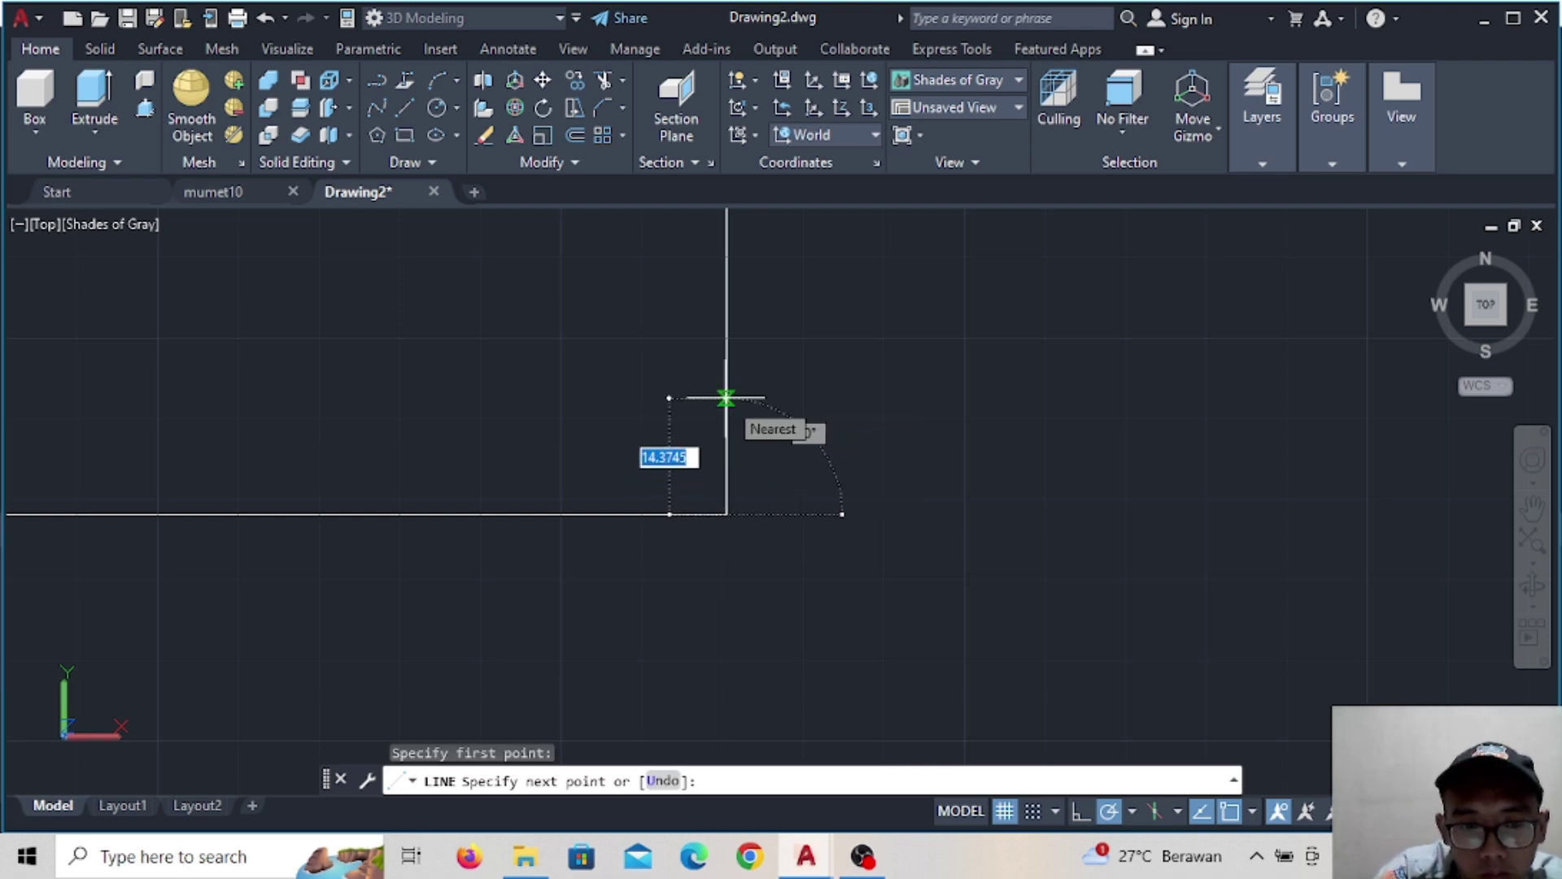
{"action": "type", "text": "2"}
{"action": "key", "text": "Return"}
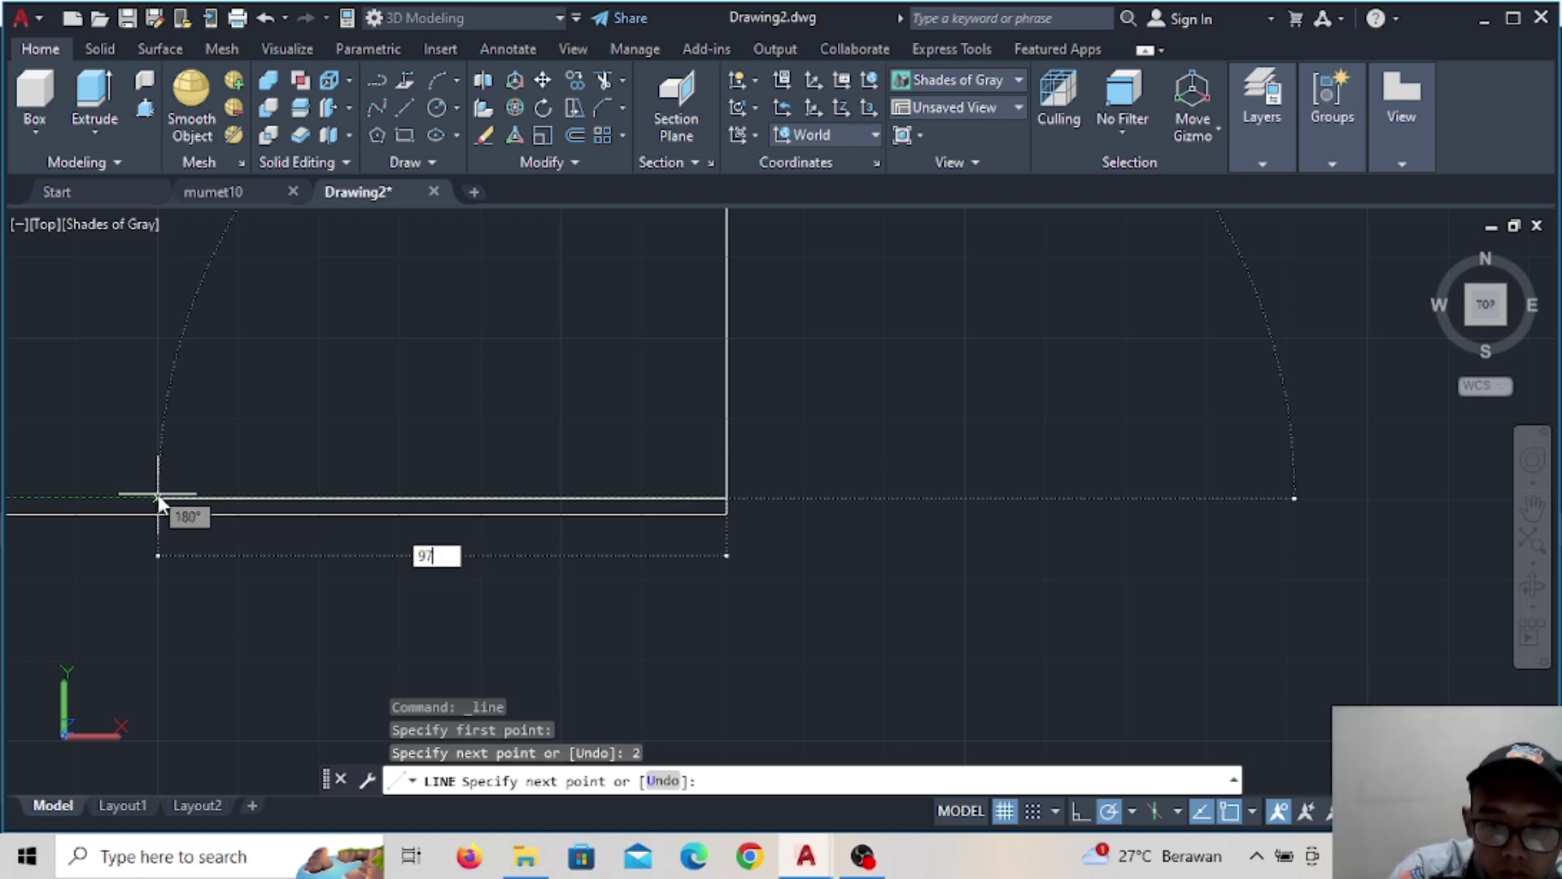
{"action": "type", "text": "97.5"}
{"action": "key", "text": "Return"}
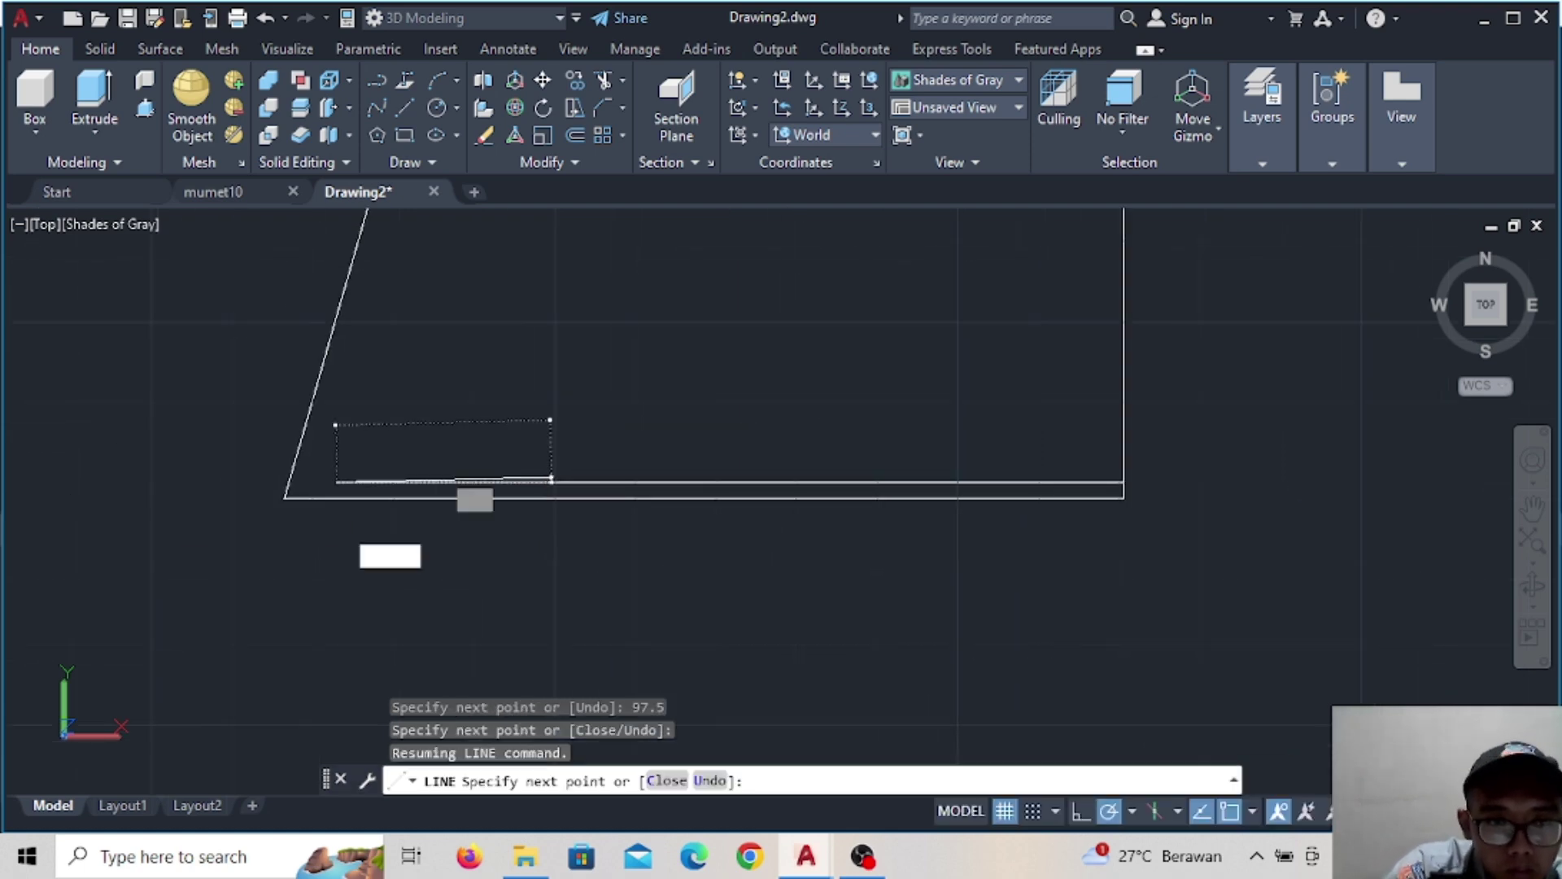
{"action": "scroll", "coordinate": [337, 498], "scroll_direction": "up", "scroll_amount": 3}
{"action": "key", "text": "Escape"}
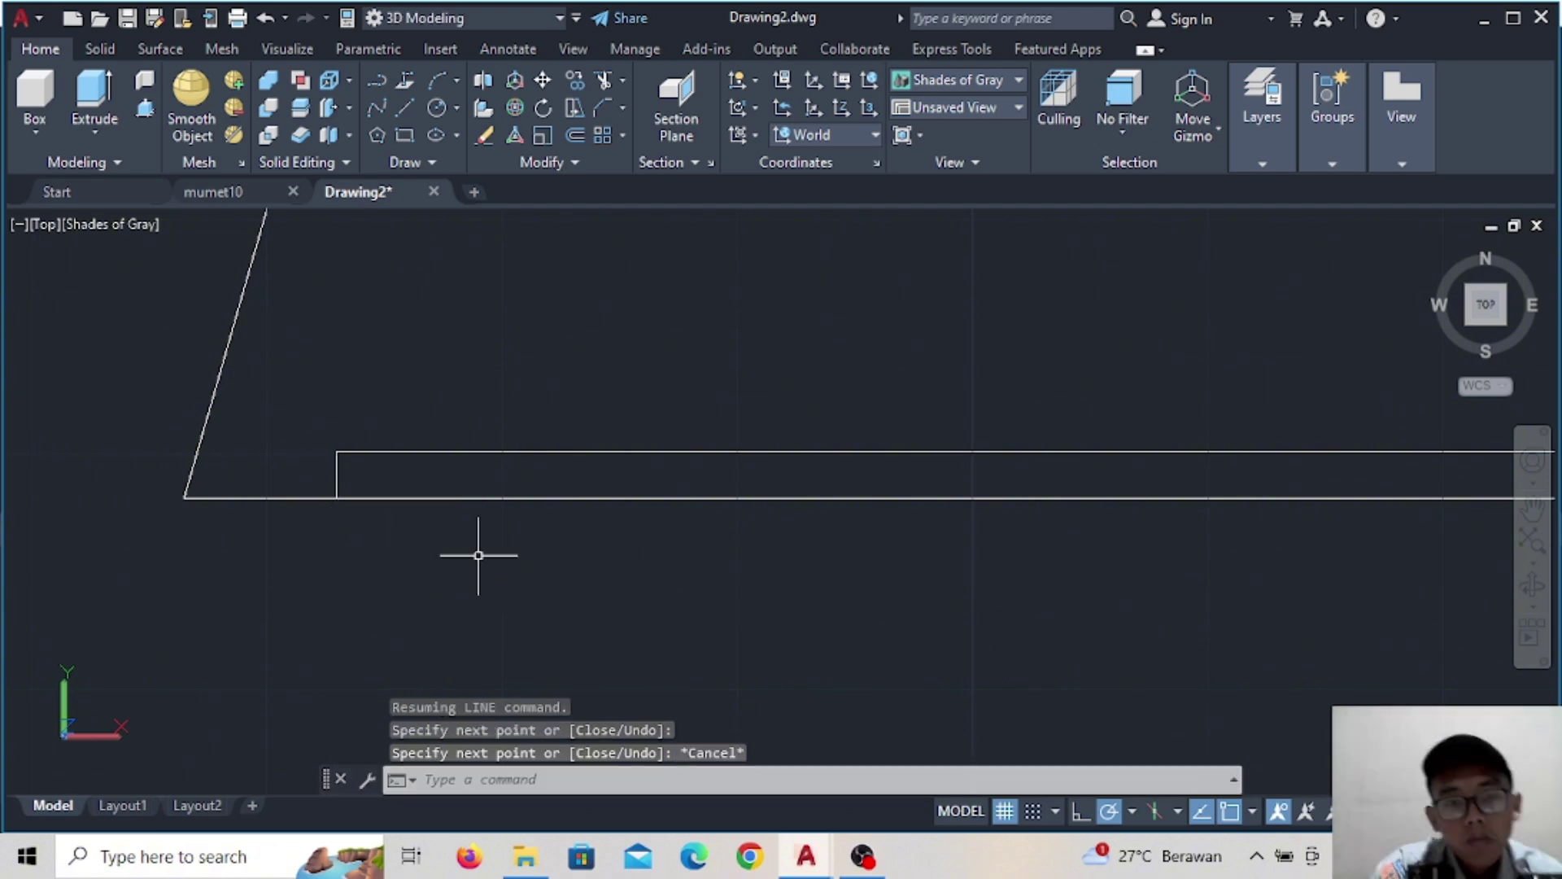
{"action": "scroll", "coordinate": [478, 547], "scroll_direction": "down", "scroll_amount": 3}
{"action": "left_click", "coordinate": [606, 83]}
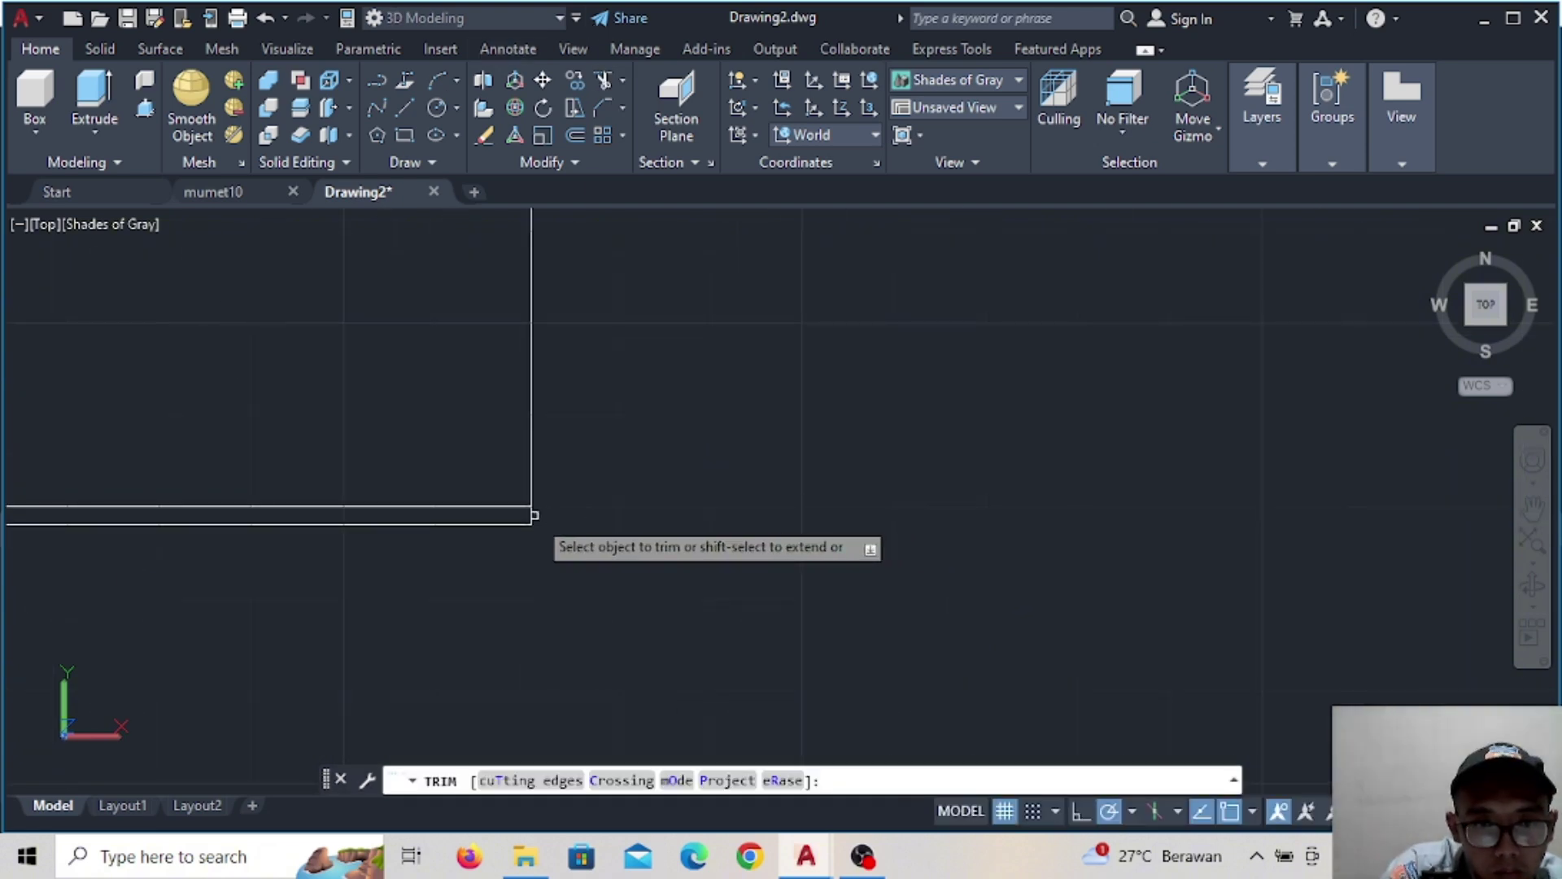
Draw a horizontal cutting line across the profile's slanted side
{"action": "key", "text": "Escape"}
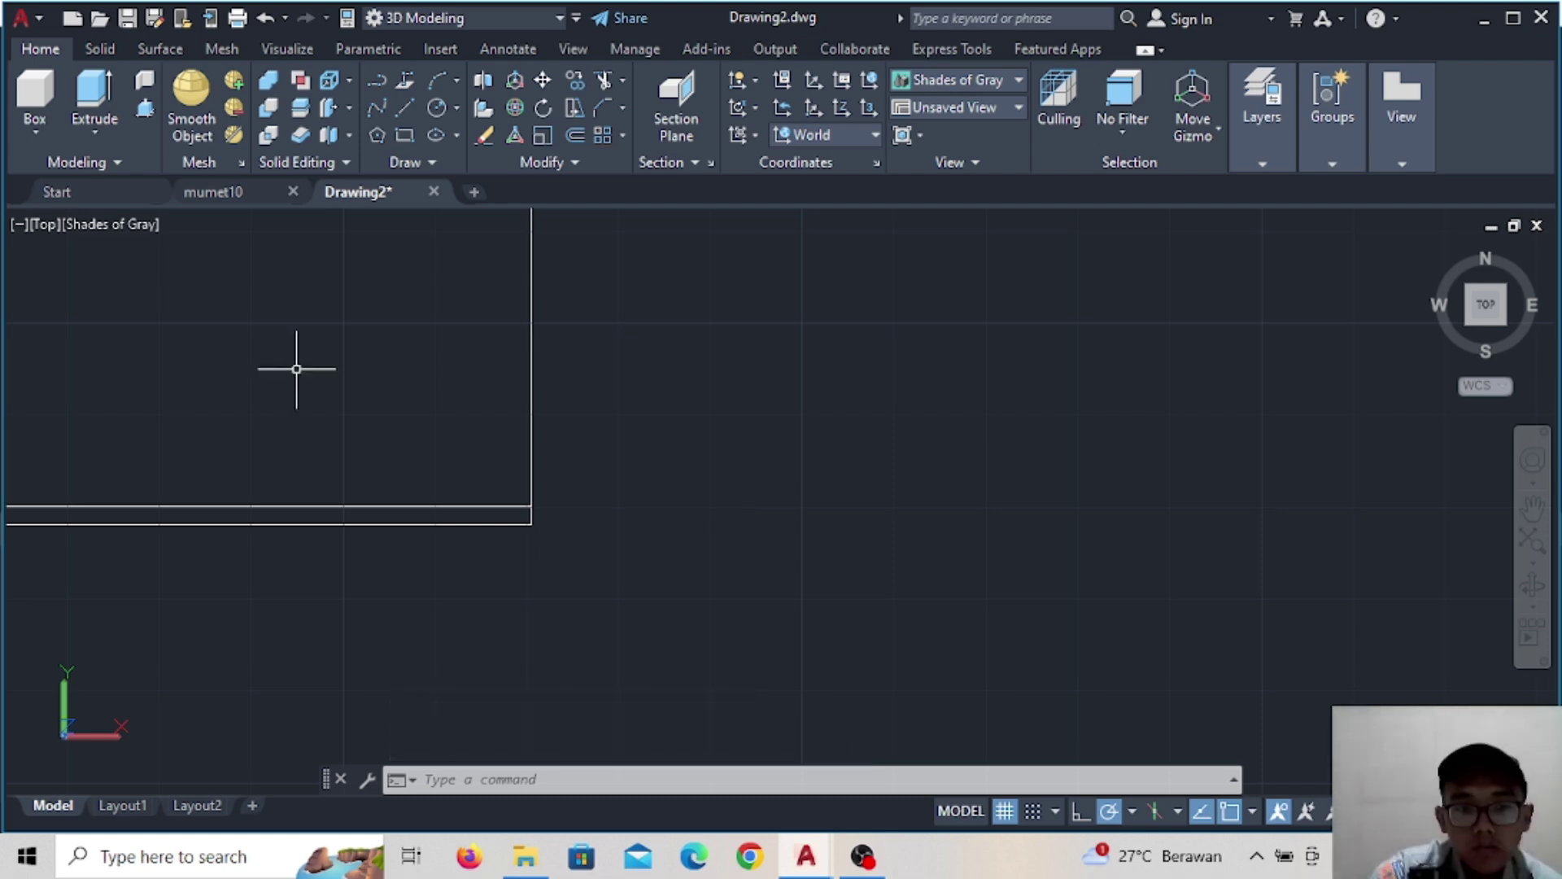
{"action": "scroll", "coordinate": [742, 529], "scroll_direction": "down", "scroll_amount": 5}
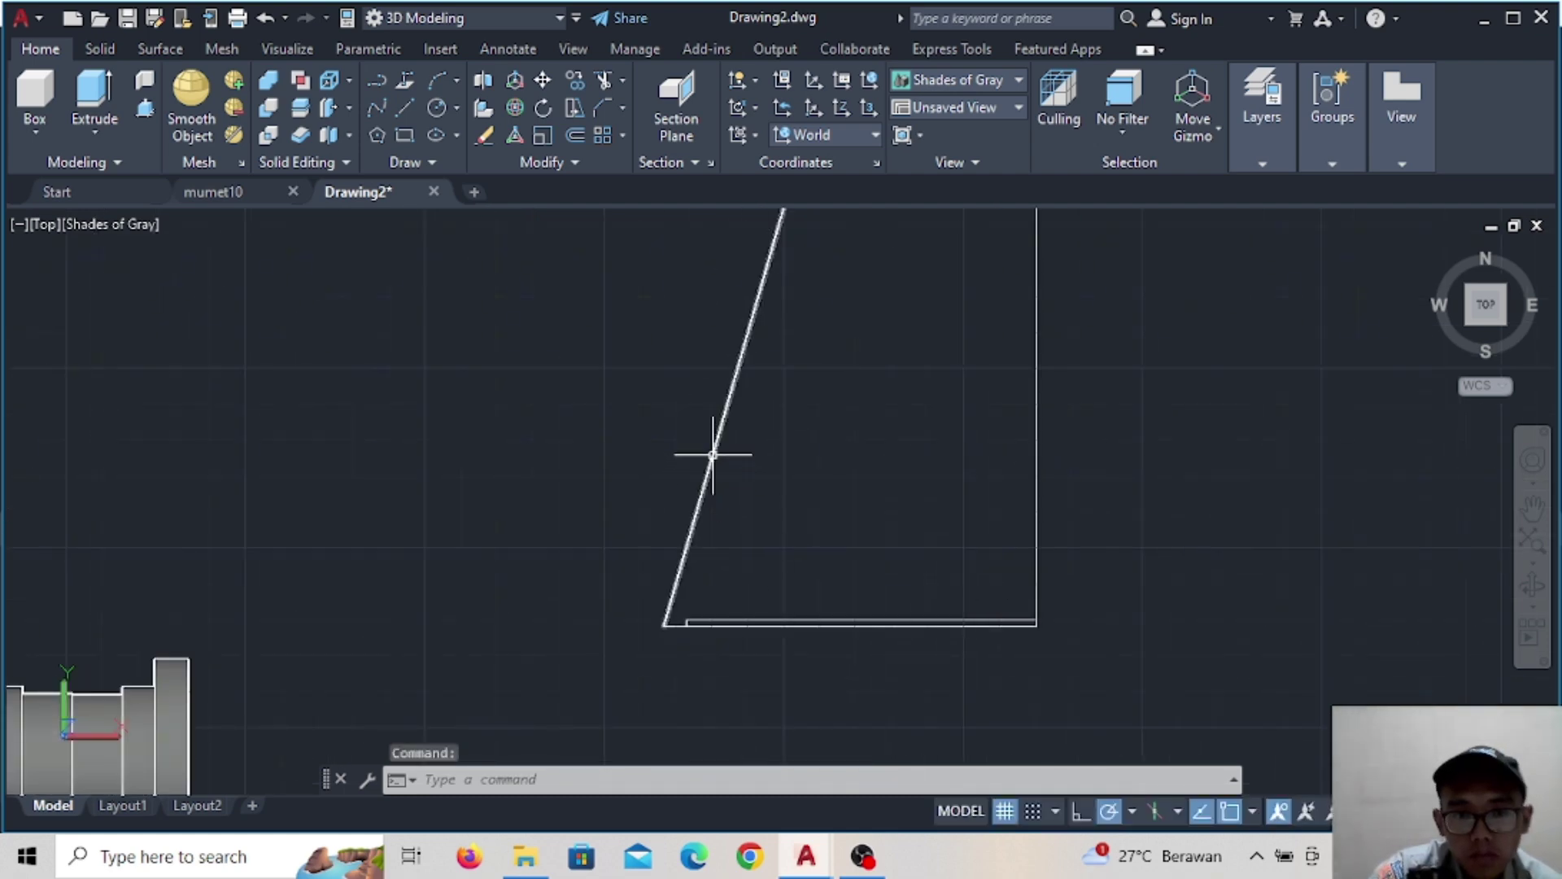
{"action": "left_click", "coordinate": [413, 107]}
{"action": "left_click", "coordinate": [598, 526]}
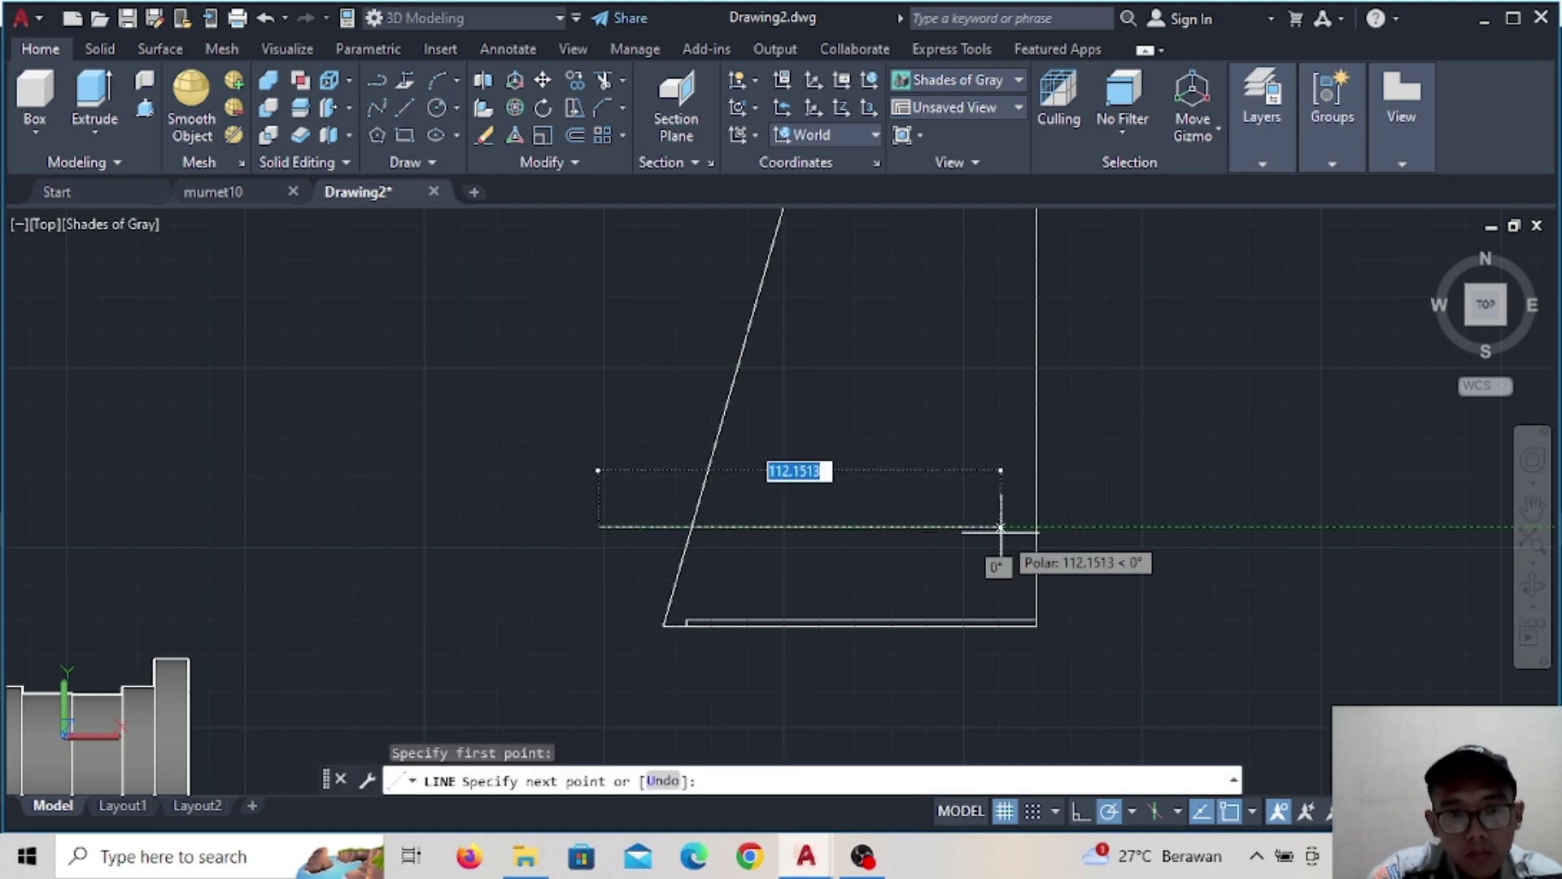
{"action": "left_click", "coordinate": [1001, 527]}
{"action": "key", "text": "Escape"}
Trim the slanted side above the cutting line and remove the leftover horizontal pieces
{"action": "left_click", "coordinate": [574, 79]}
{"action": "left_click", "coordinate": [710, 500]}
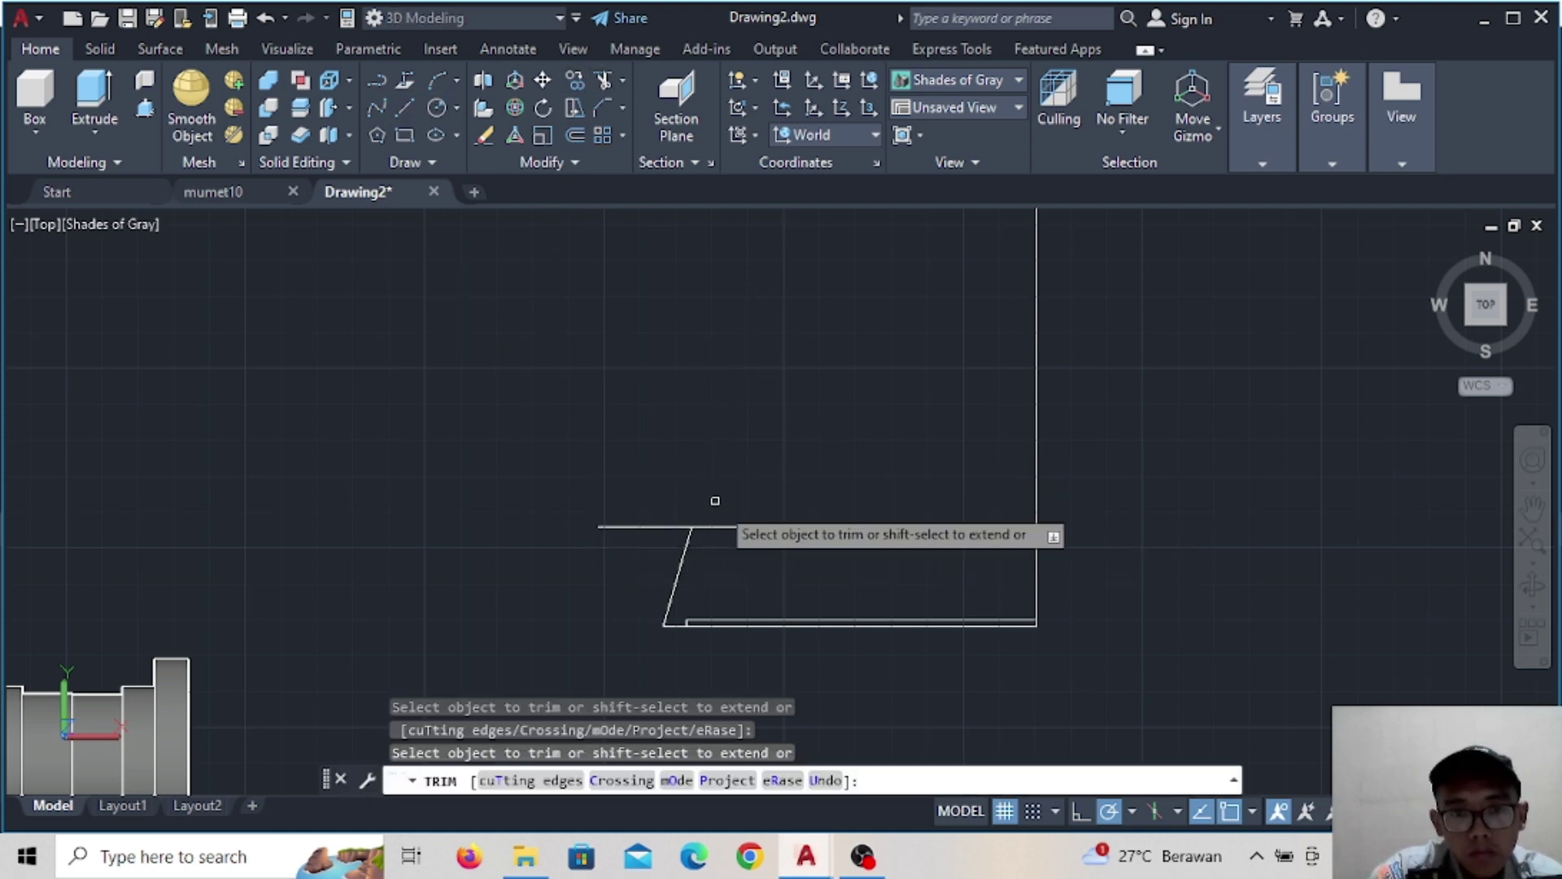
{"action": "left_click", "coordinate": [720, 527]}
{"action": "left_click", "coordinate": [651, 526]}
{"action": "key", "text": "Escape"}
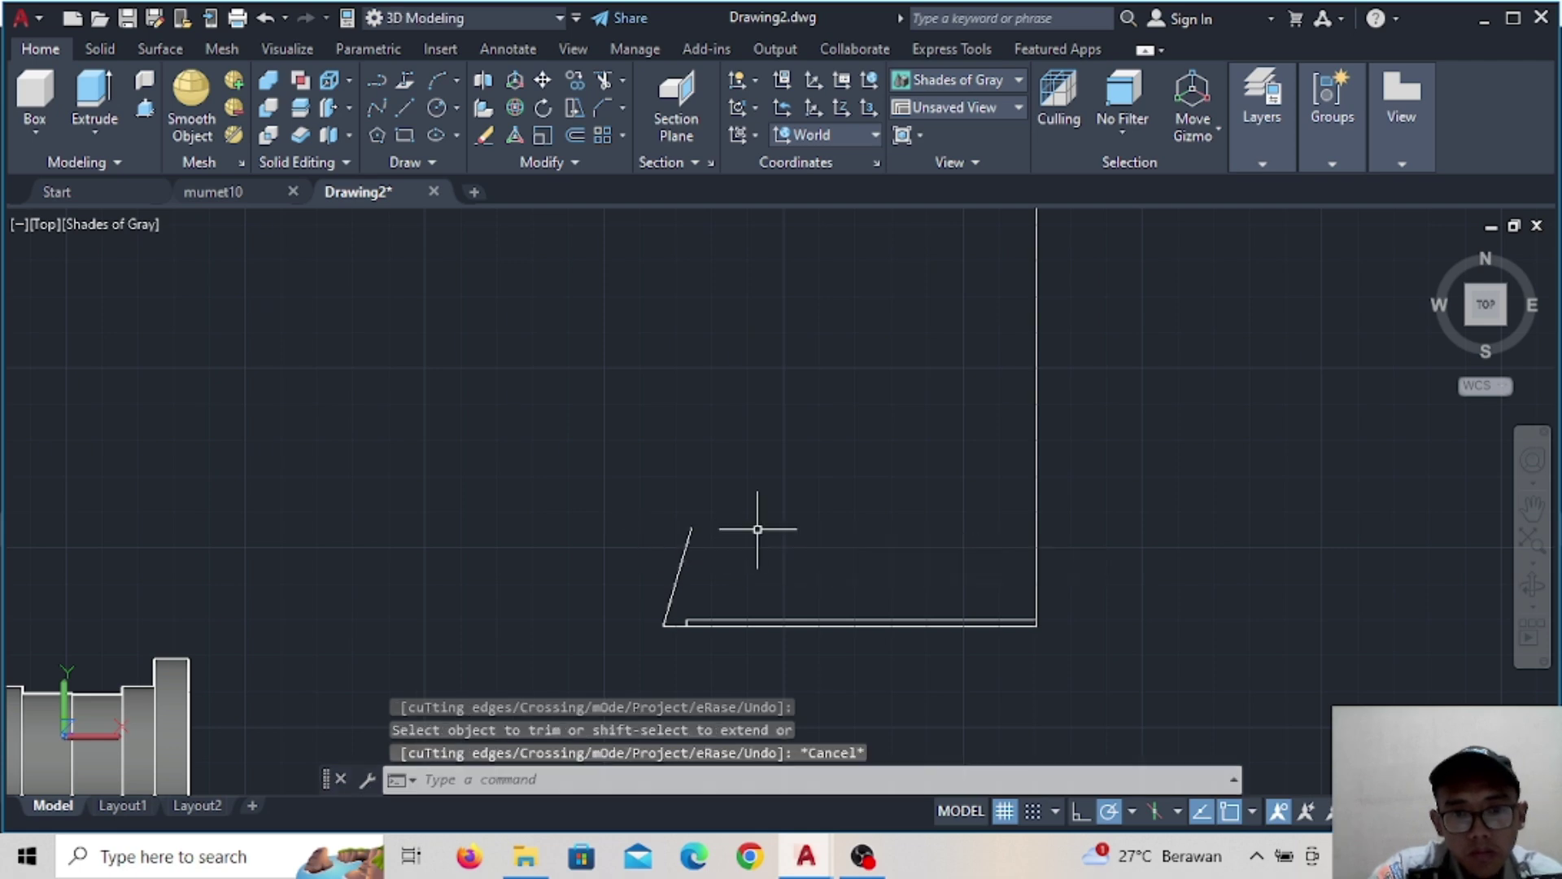
{"action": "scroll", "coordinate": [756, 523], "scroll_direction": "up", "scroll_amount": 2}
{"action": "scroll", "coordinate": [680, 279], "scroll_direction": "up", "scroll_amount": 2}
{"action": "scroll", "coordinate": [600, 233], "scroll_direction": "up", "scroll_amount": 2}
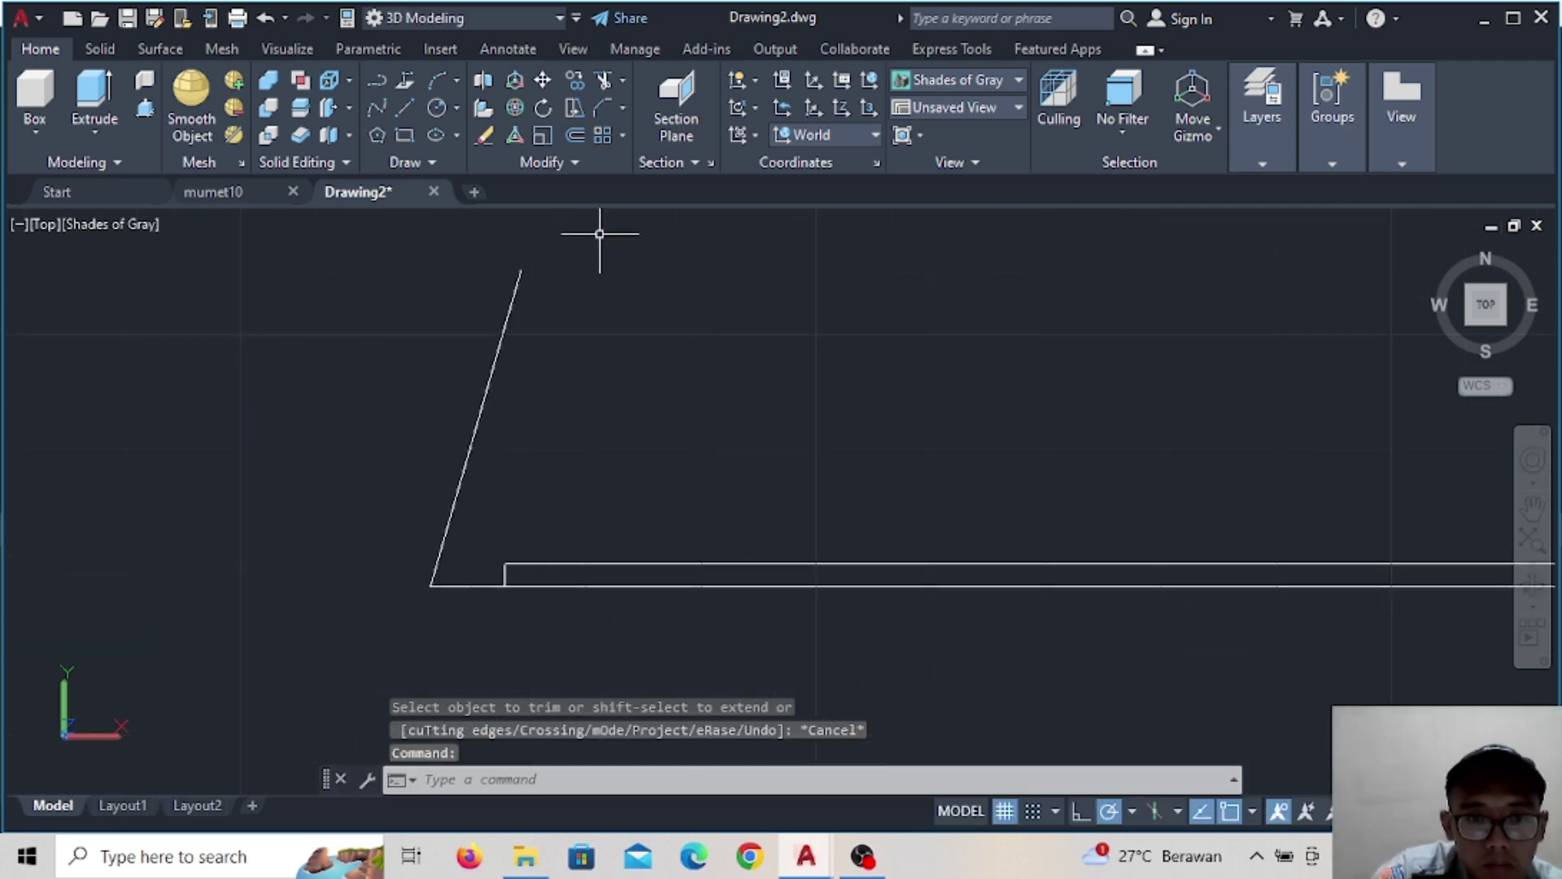
{"action": "left_click", "coordinate": [413, 104]}
{"action": "key", "text": "Escape"}
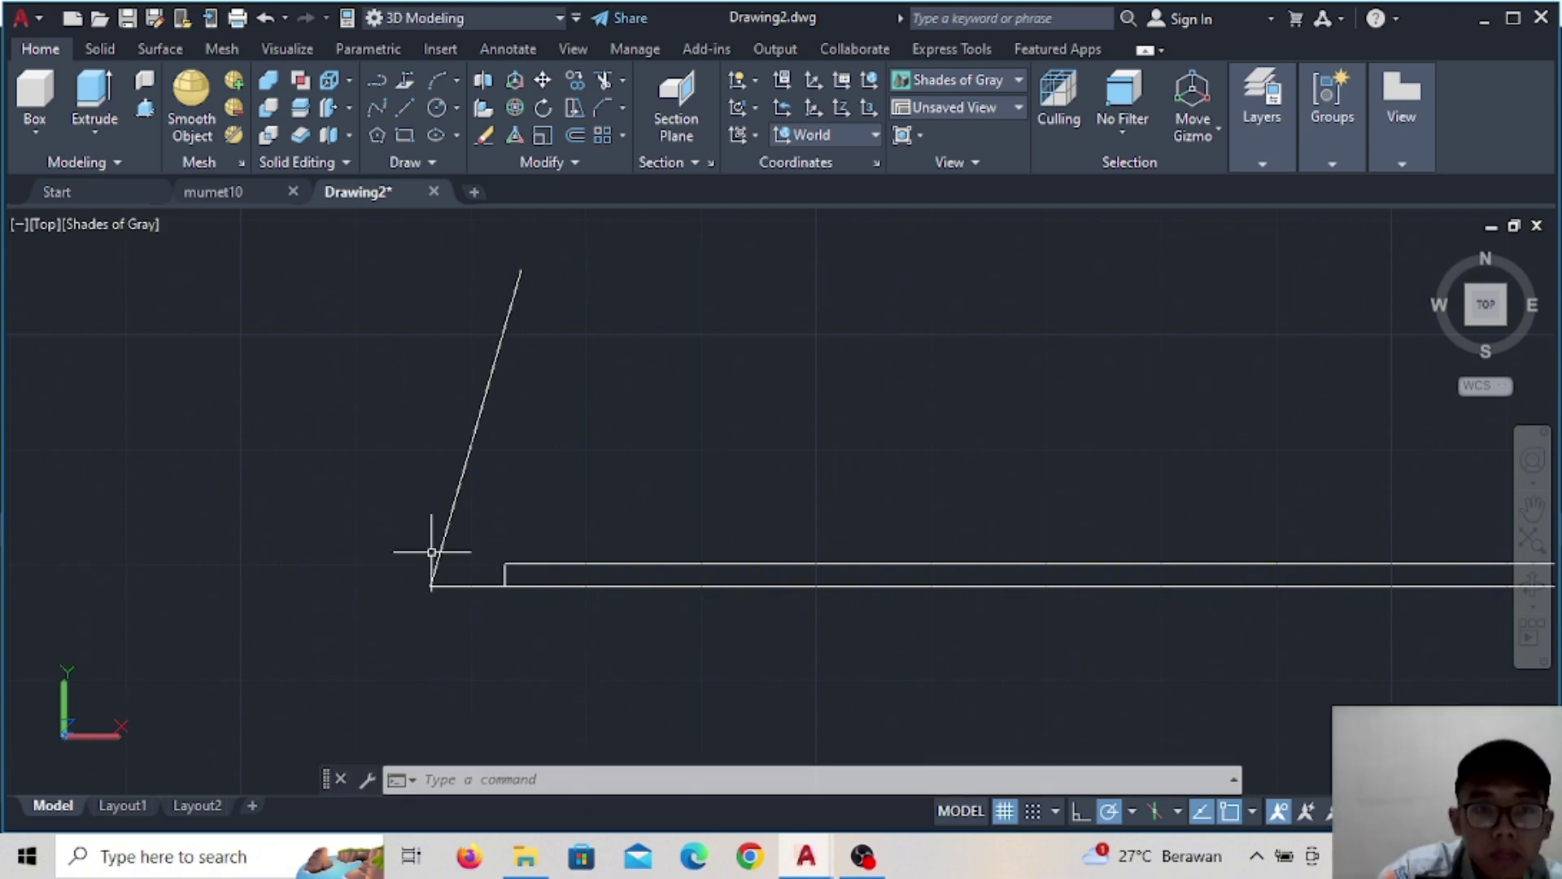
{"action": "left_click", "coordinate": [413, 110]}
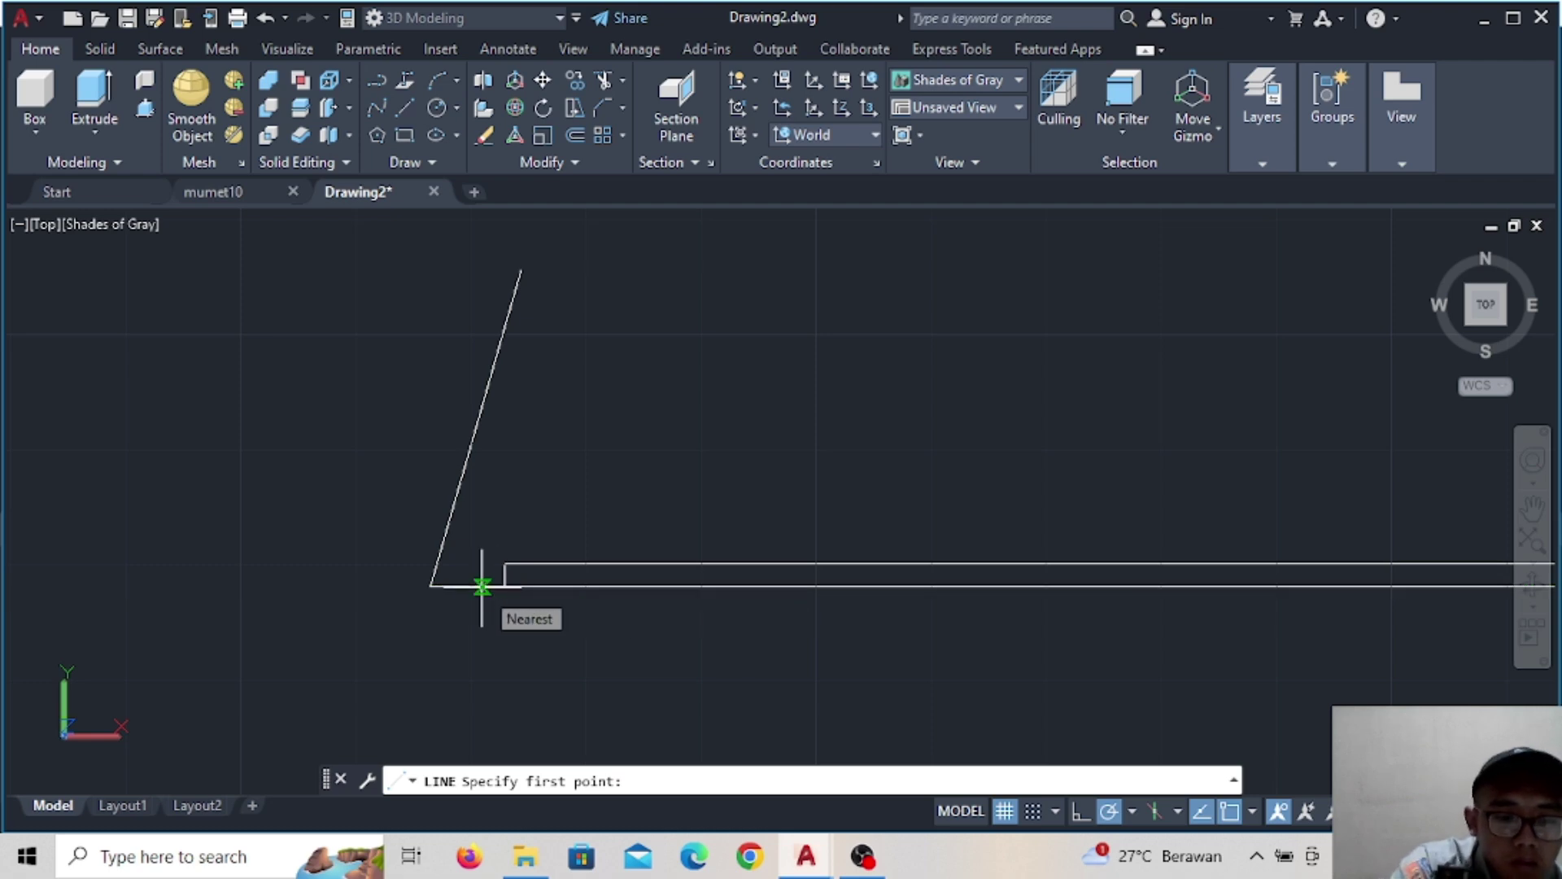
From the rectangle corner, draw a 2-unit segment and a 14-unit vertical line
{"action": "type", "text": "2"}
{"action": "key", "text": "Return"}
{"action": "key", "text": "Escape"}
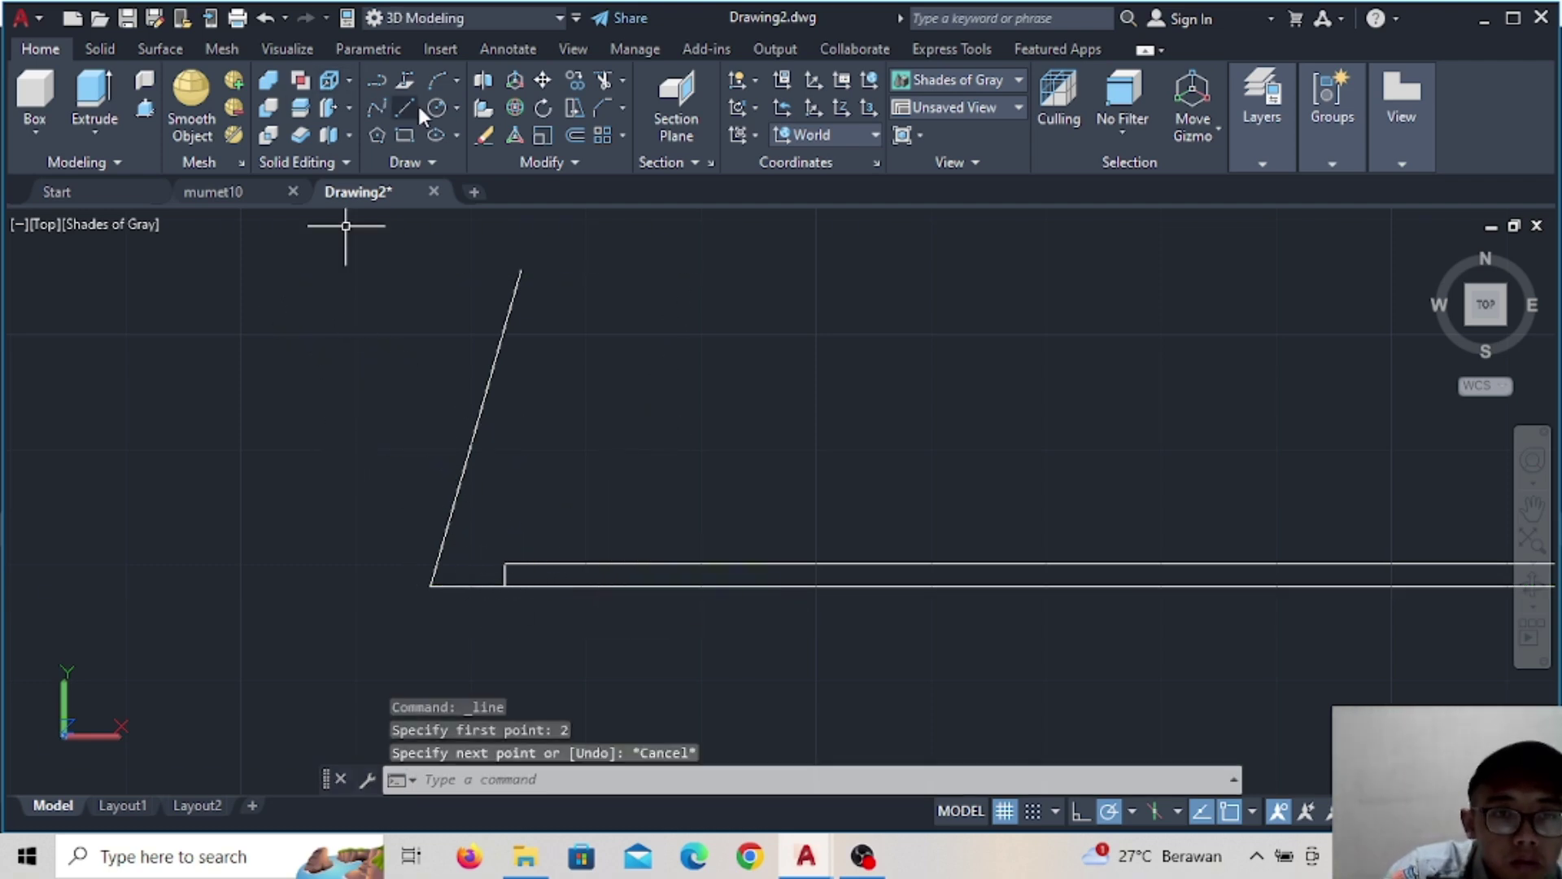
{"action": "left_click", "coordinate": [414, 105]}
{"action": "left_click", "coordinate": [505, 586]}
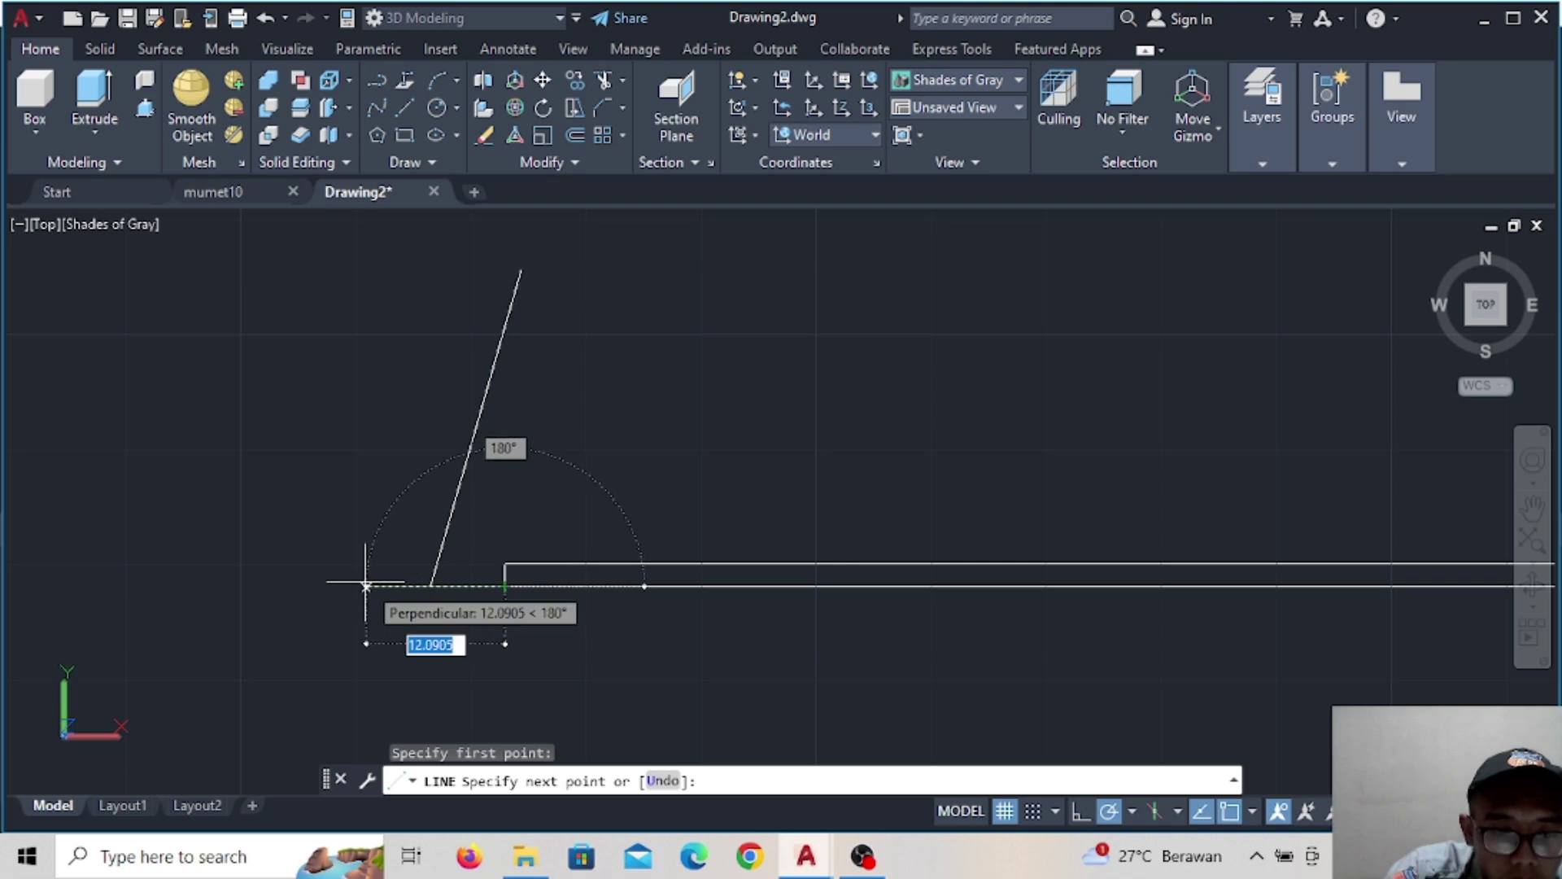
{"action": "type", "text": "2"}
{"action": "key", "text": "Return"}
{"action": "type", "text": "1"}
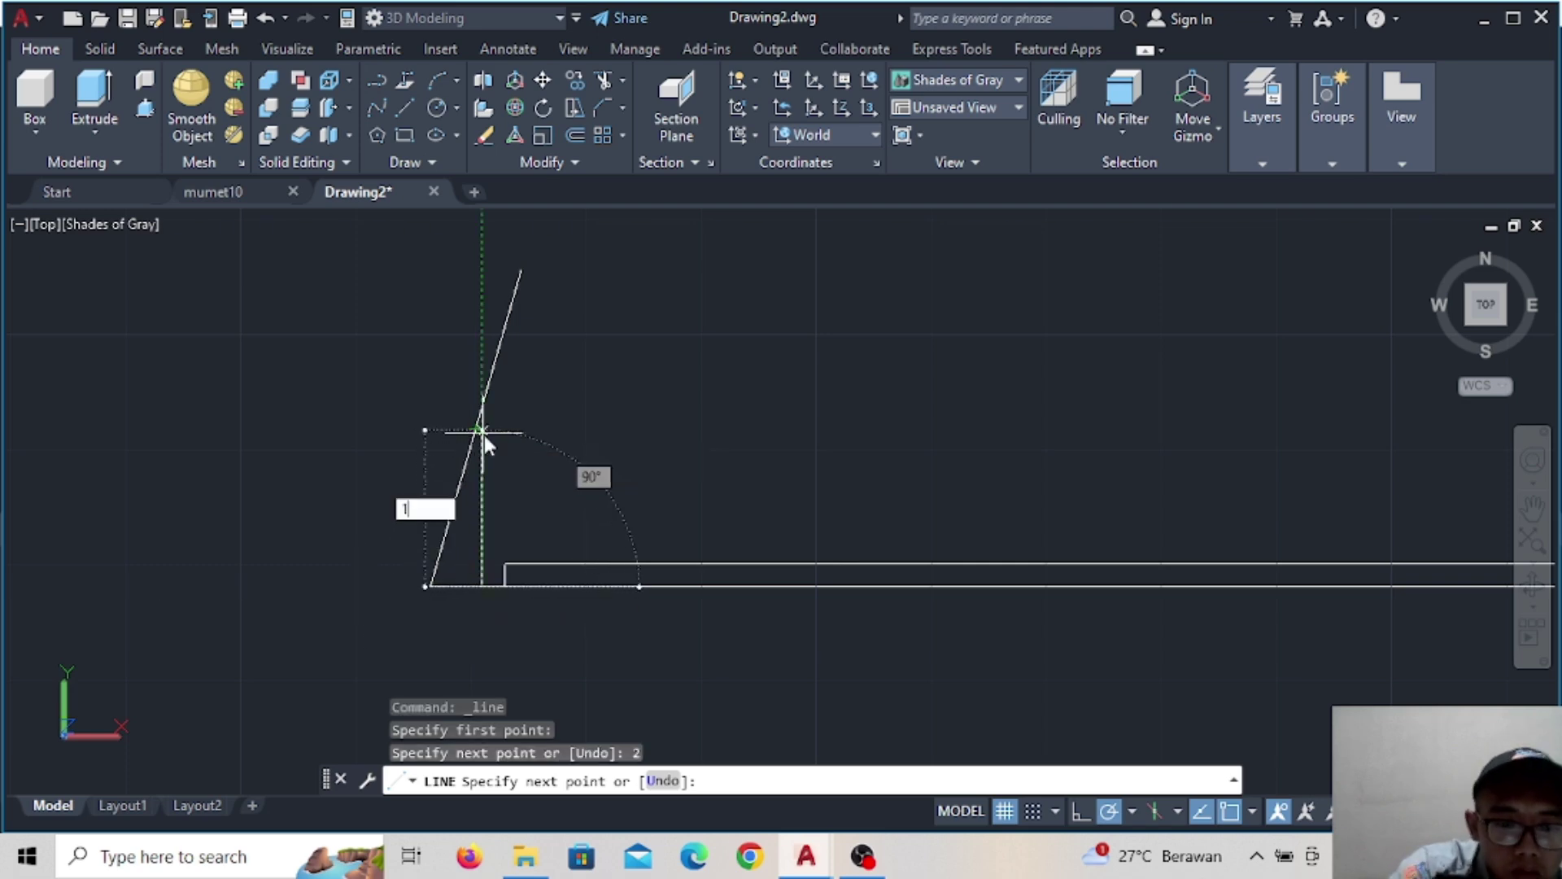
{"action": "type", "text": "4"}
{"action": "key", "text": "Return"}
{"action": "key", "text": "Escape"}
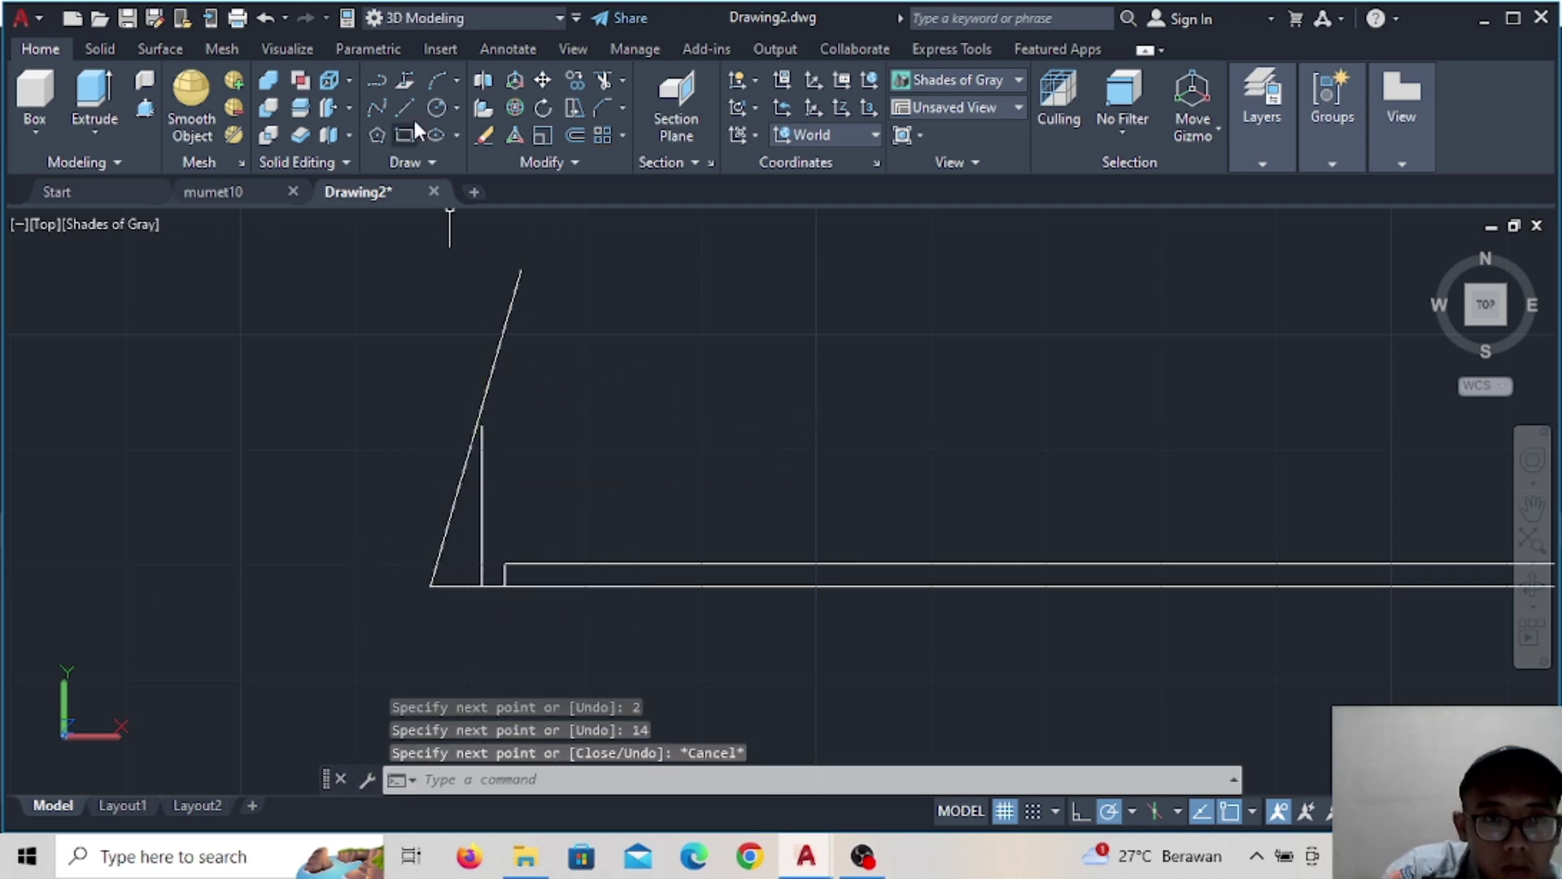
Draw a horizontal line from the vertical line's top leftward across the slanted edge
{"action": "left_click", "coordinate": [405, 106]}
{"action": "scroll", "coordinate": [504, 390], "scroll_direction": "up", "scroll_amount": 3}
{"action": "left_click", "coordinate": [447, 495]}
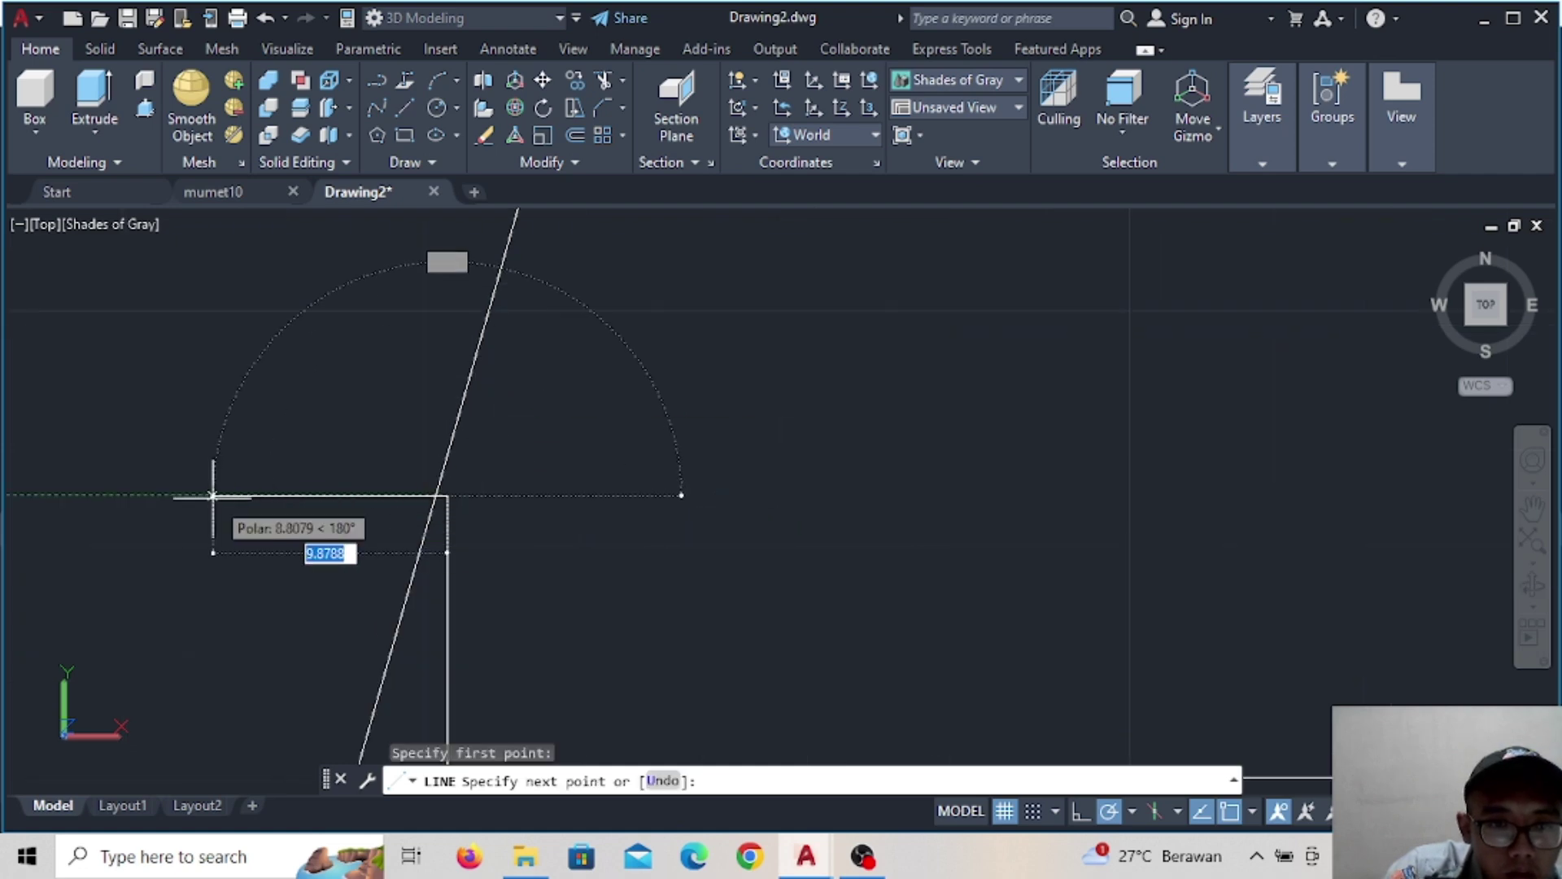
{"action": "left_click", "coordinate": [213, 495]}
{"action": "key", "text": "Escape"}
Trim the horizontal, slanted and vertical construction lines around the corner, then undo the last trim
{"action": "left_click", "coordinate": [618, 81]}
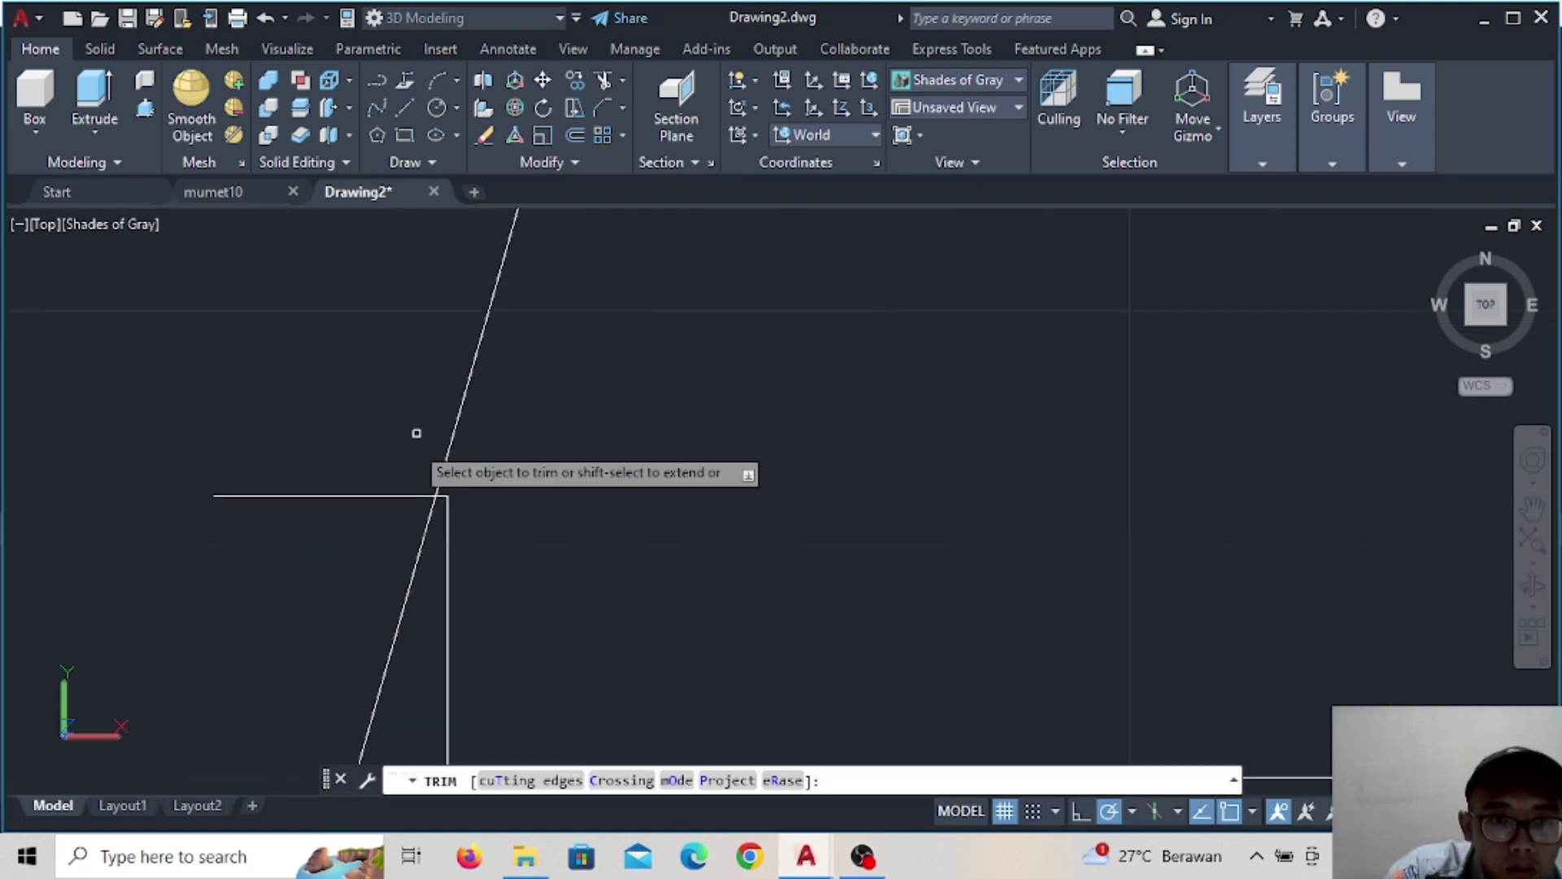
{"action": "left_click", "coordinate": [353, 493]}
{"action": "left_click", "coordinate": [457, 435]}
{"action": "left_click", "coordinate": [447, 545]}
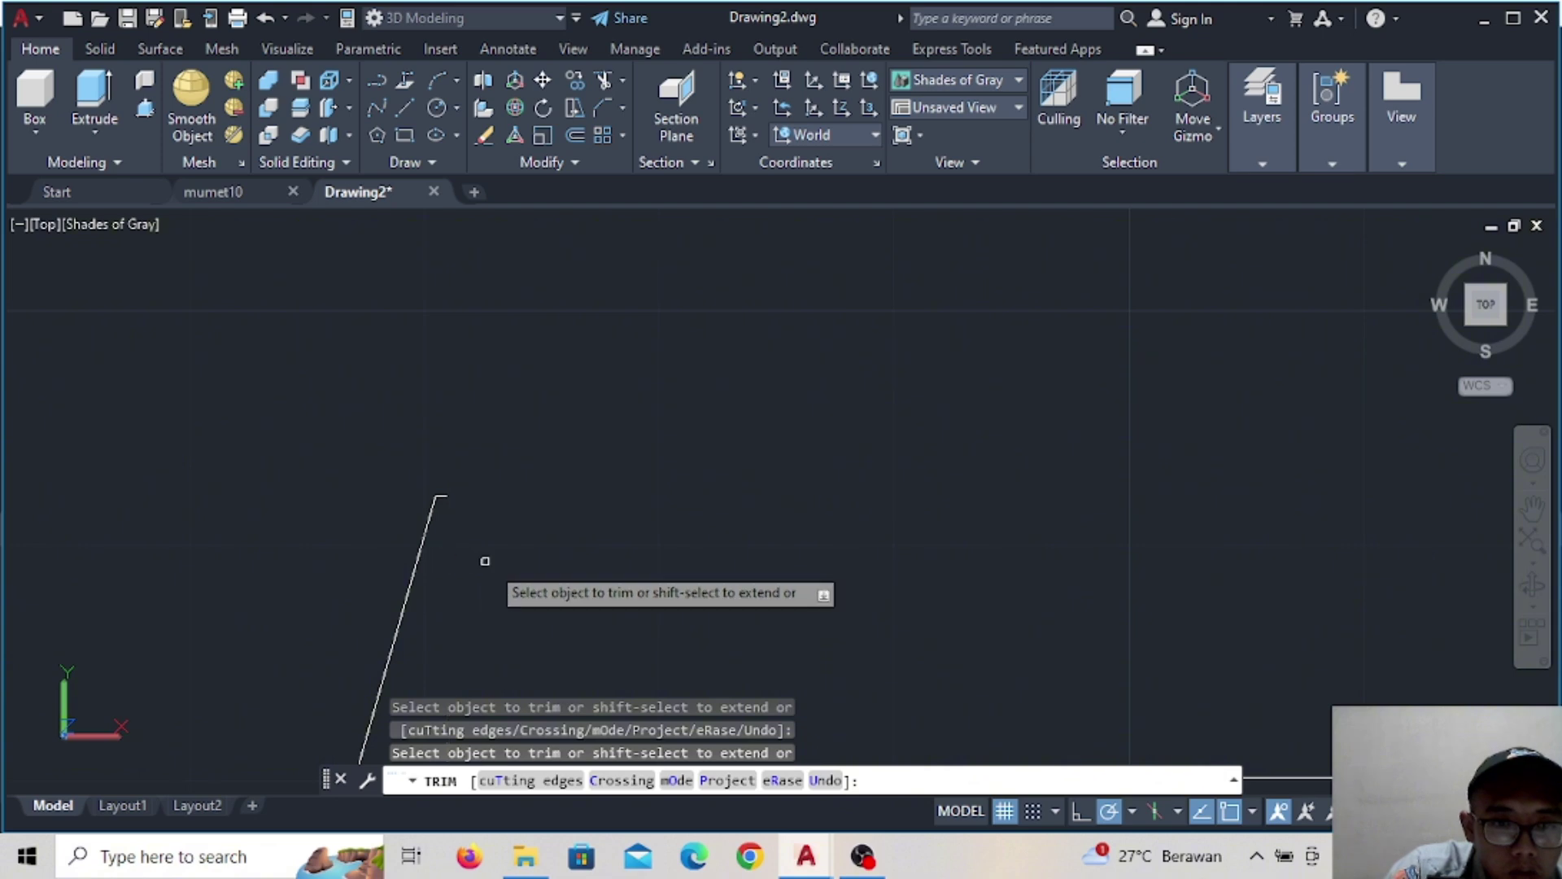
{"action": "scroll", "coordinate": [552, 562], "scroll_direction": "down", "scroll_amount": 2}
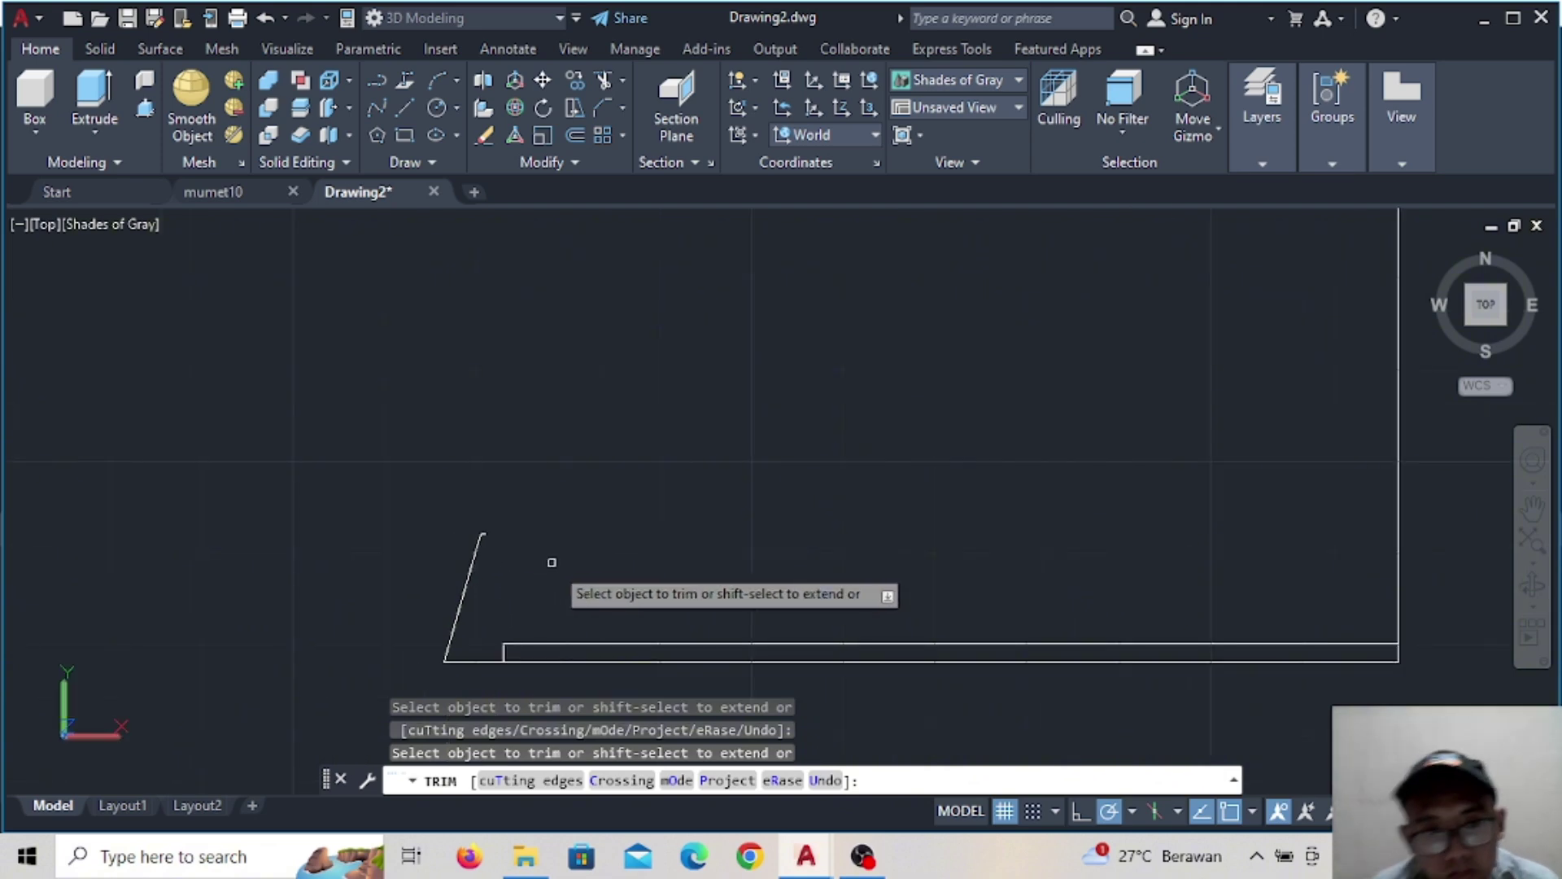
{"action": "scroll", "coordinate": [551, 562], "scroll_direction": "up", "scroll_amount": 4}
{"action": "middle_click_drag", "start_coordinate": [432, 516], "coordinate": [634, 602]}
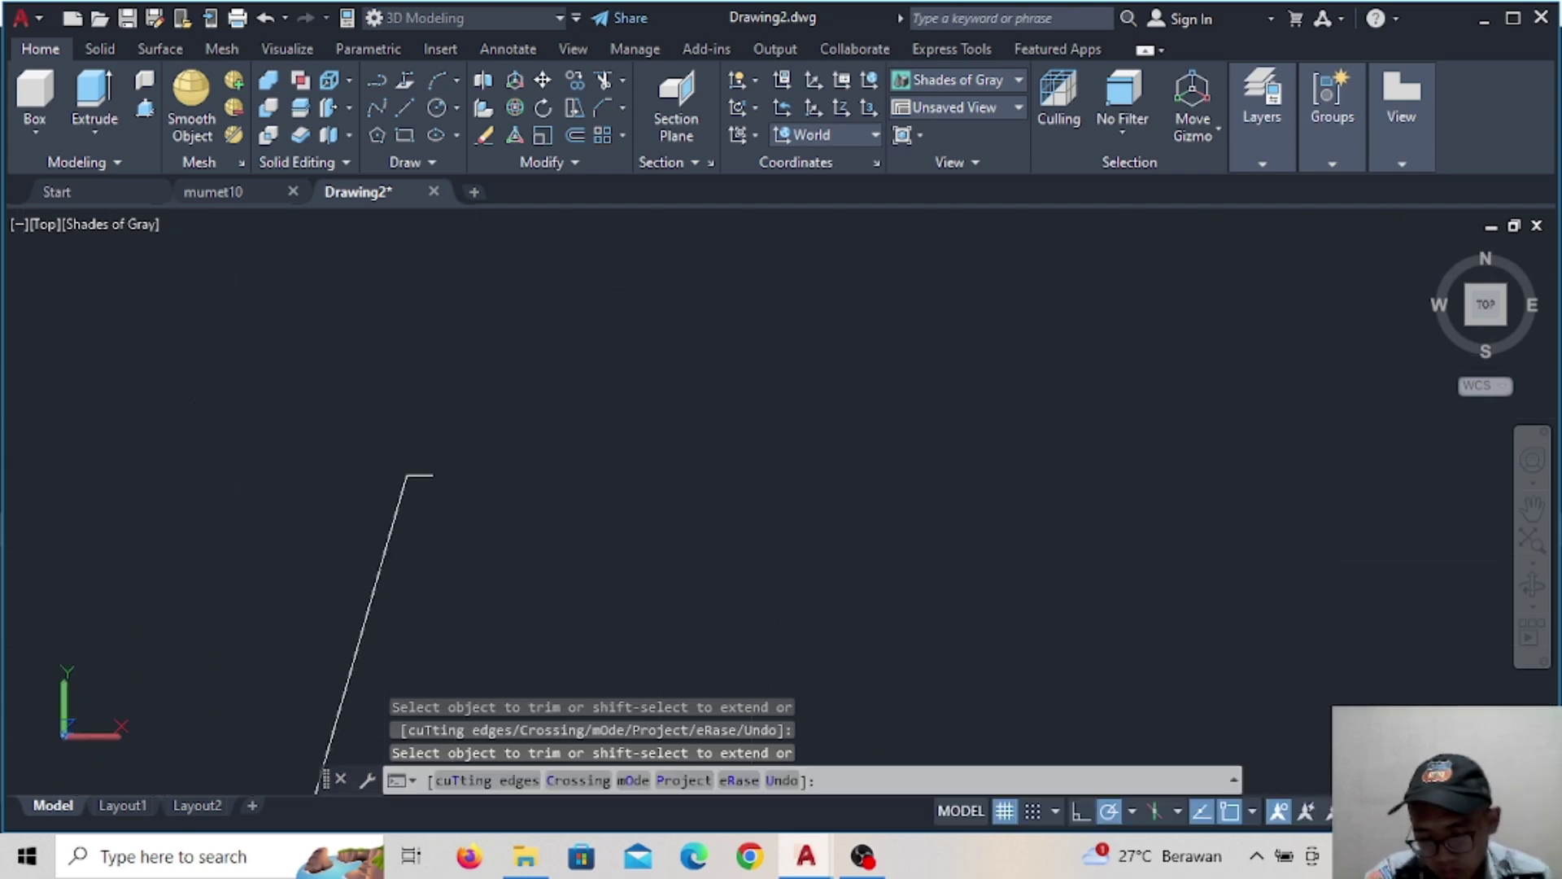
{"action": "left_click", "coordinate": [423, 474]}
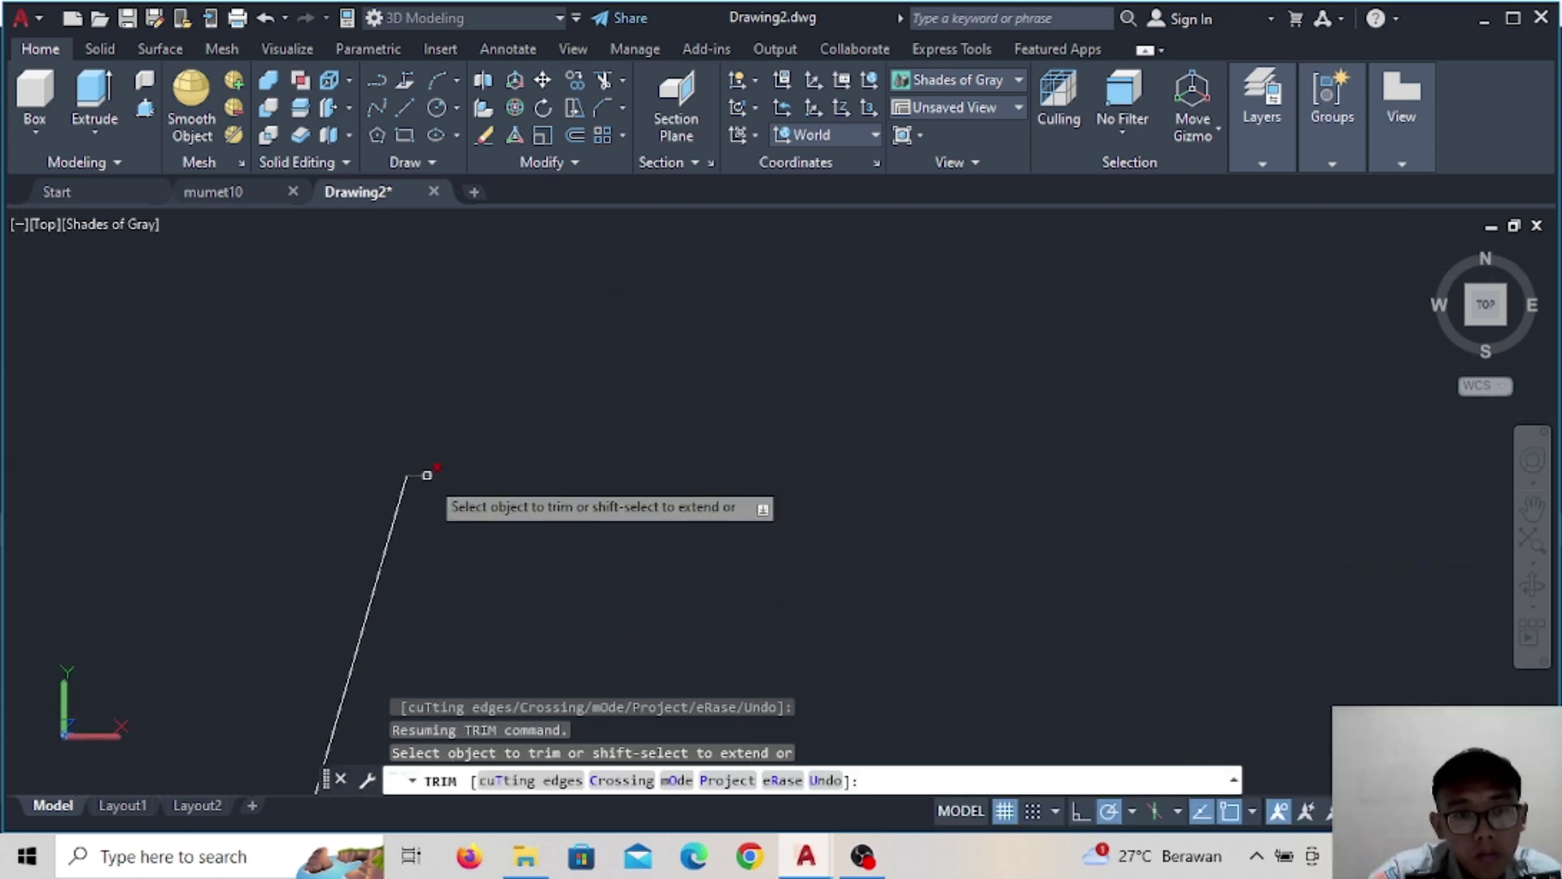
{"action": "key", "text": "Escape"}
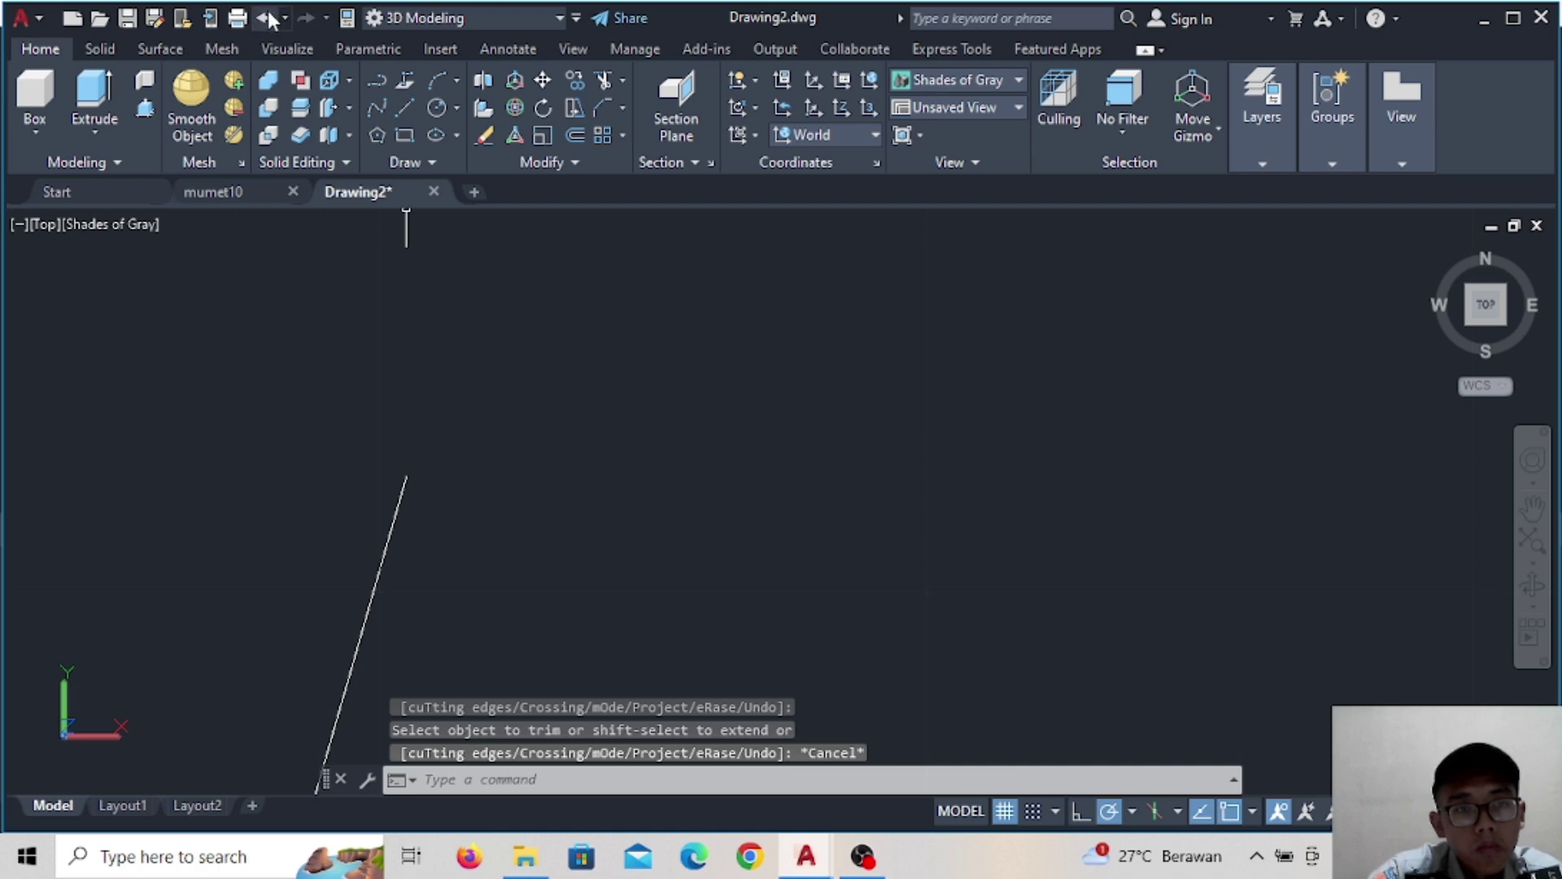
{"action": "left_click", "coordinate": [267, 18]}
Fence-trim all the remaining construction lines across the corner at once
{"action": "left_click", "coordinate": [515, 112]}
{"action": "left_click_drag", "start_coordinate": [566, 388], "coordinate": [301, 494]}
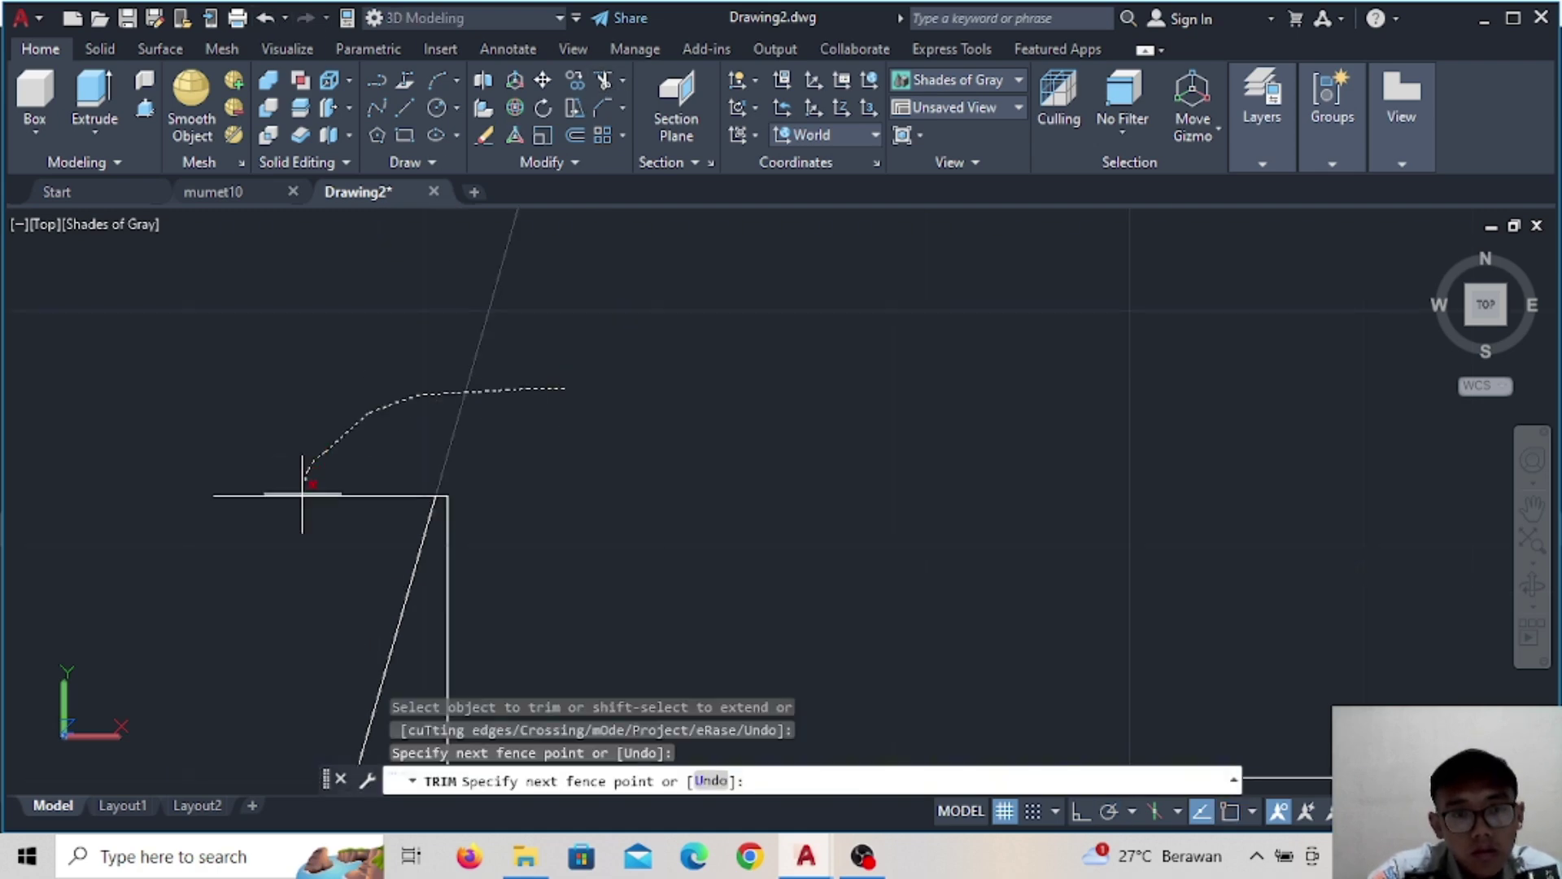
{"action": "key", "text": "Return"}
{"action": "key", "text": "Escape"}
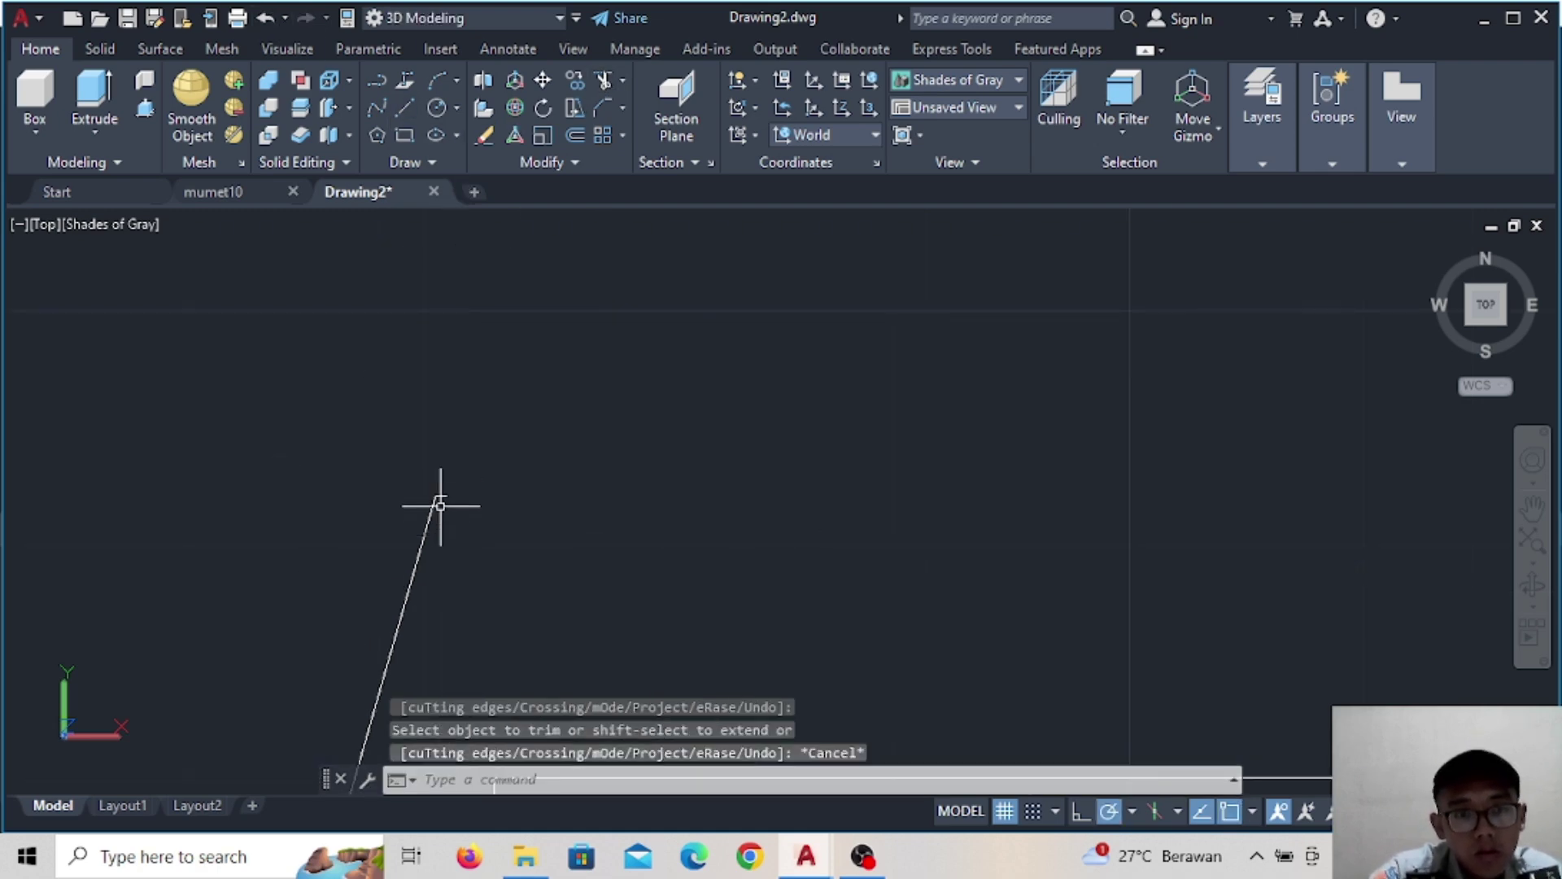
Stretch the short top line at the slanted edge's corner out to the right
{"action": "left_click", "coordinate": [442, 499]}
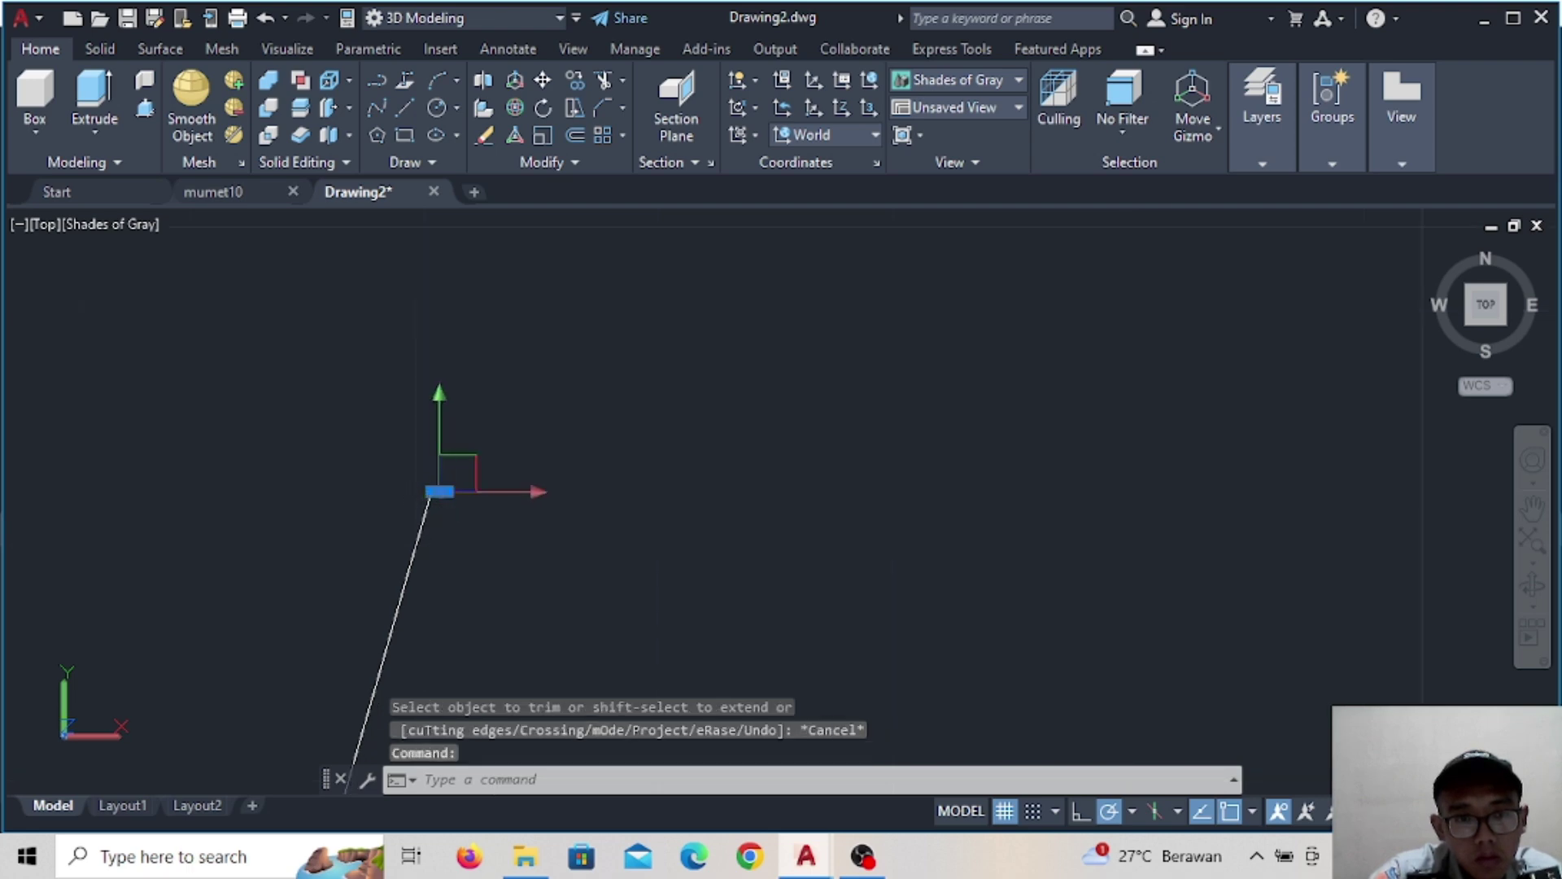
{"action": "left_click", "coordinate": [439, 490]}
{"action": "left_click", "coordinate": [735, 491]}
{"action": "key", "text": "Escape"}
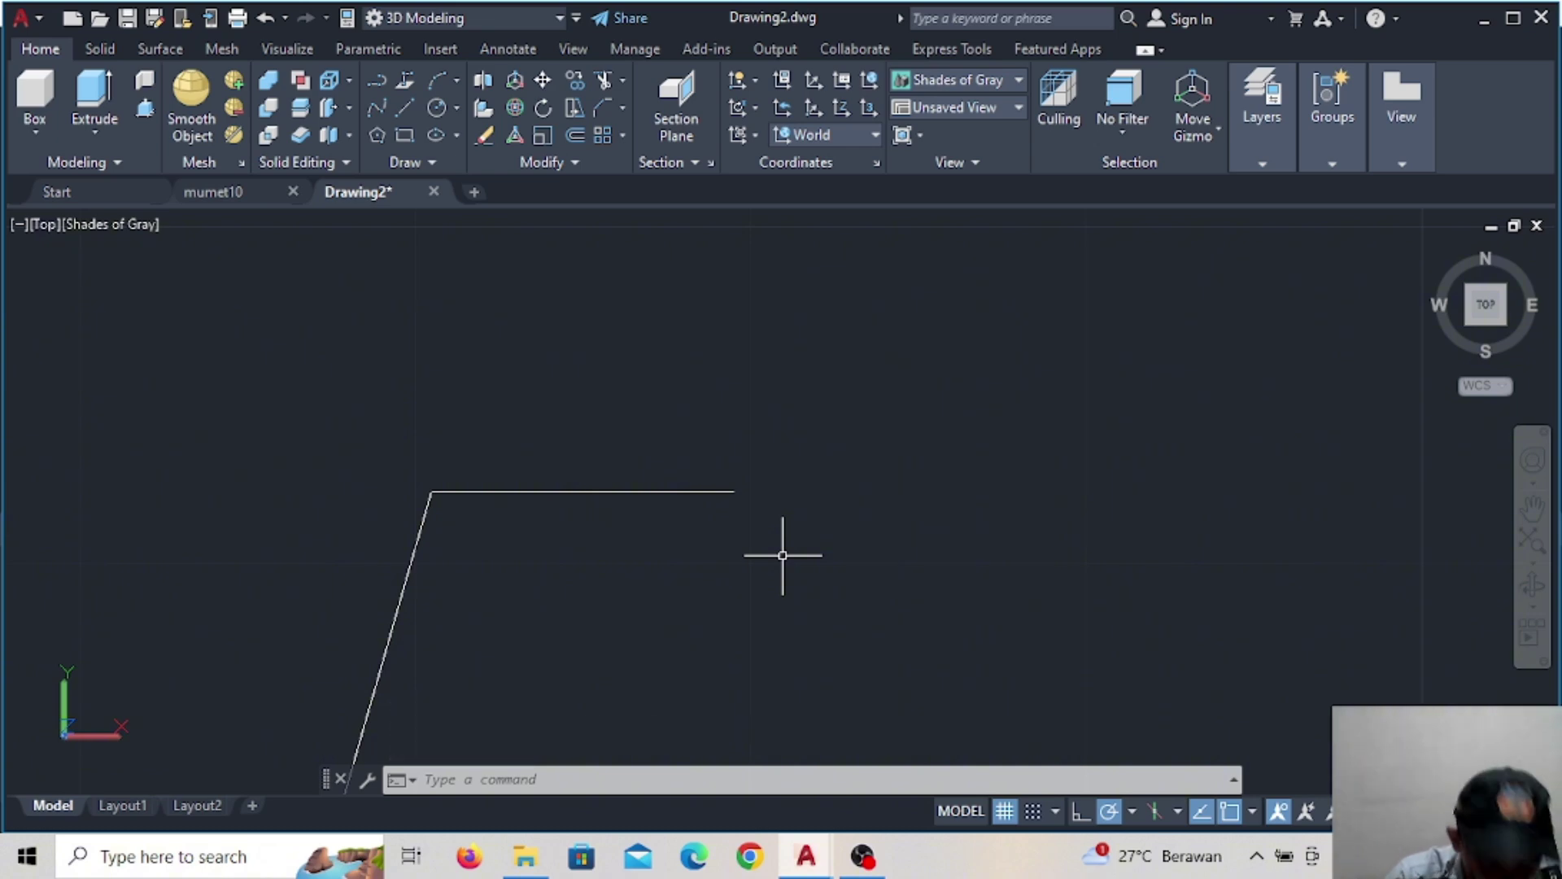
Trim away the long rectangle's right edge with TR
{"action": "scroll", "coordinate": [565, 627], "scroll_direction": "down", "scroll_amount": 5}
{"action": "middle_click_drag", "start_coordinate": [565, 627], "coordinate": [70, 619]}
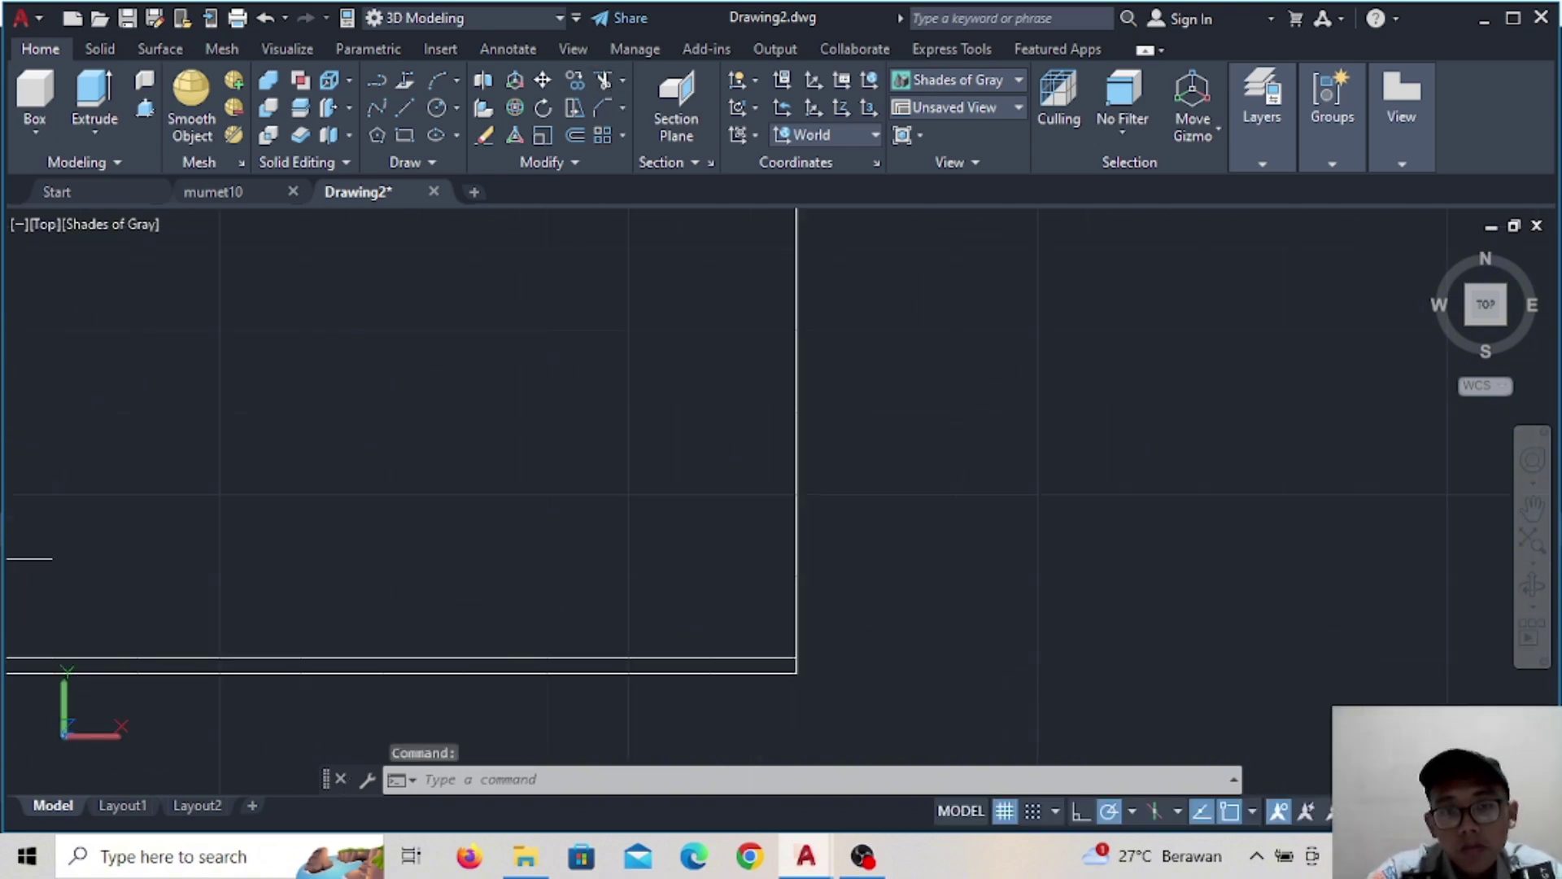
{"action": "type", "text": "tr"}
{"action": "key", "text": "Return"}
{"action": "left_click", "coordinate": [795, 391]}
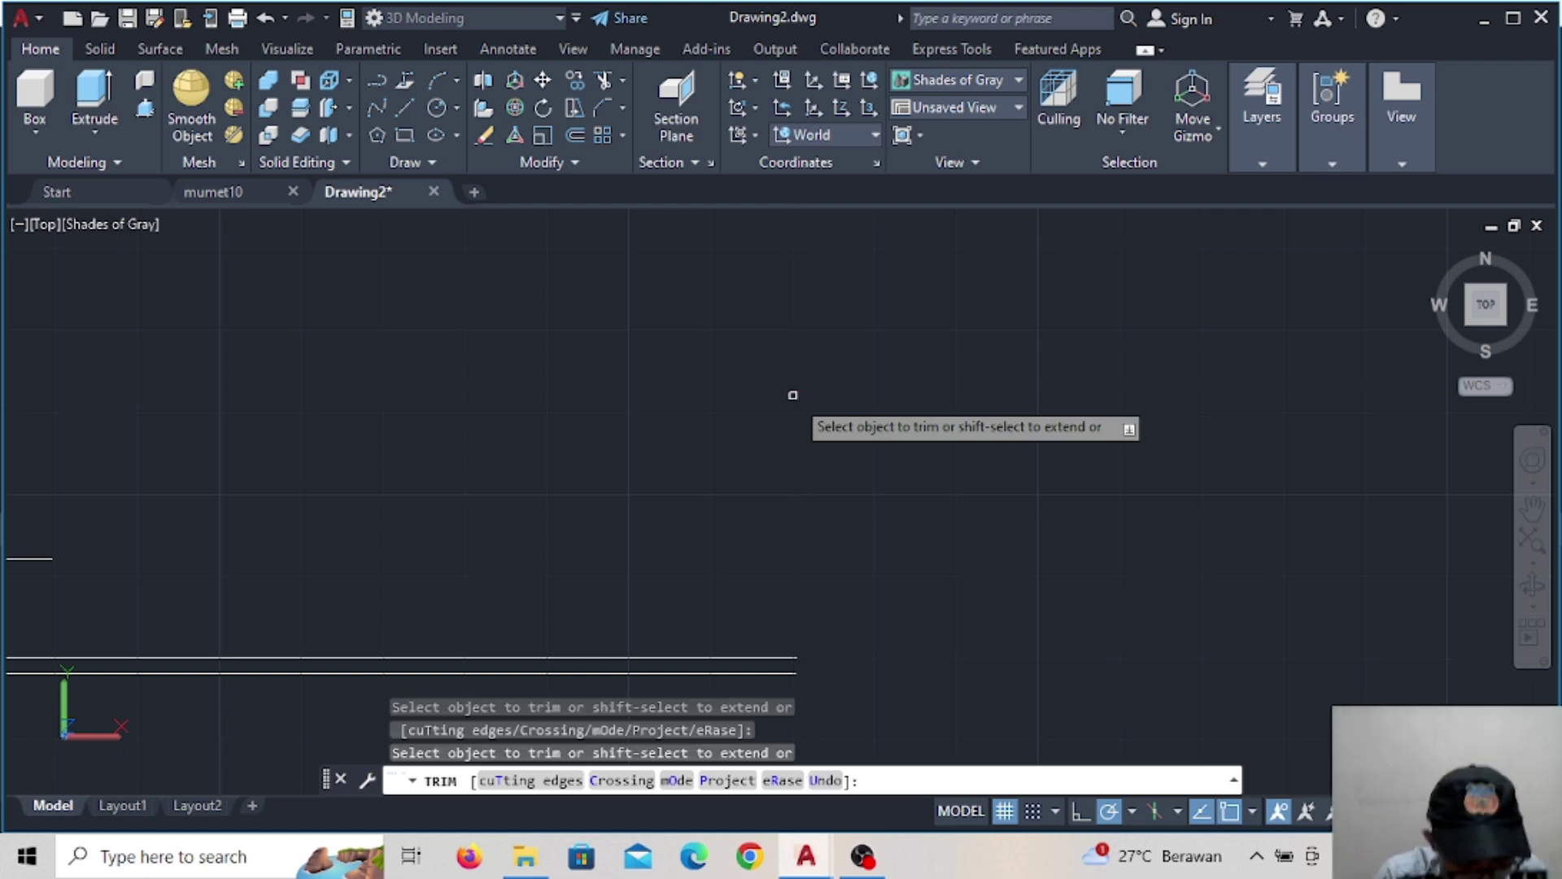
{"action": "key", "text": "Escape"}
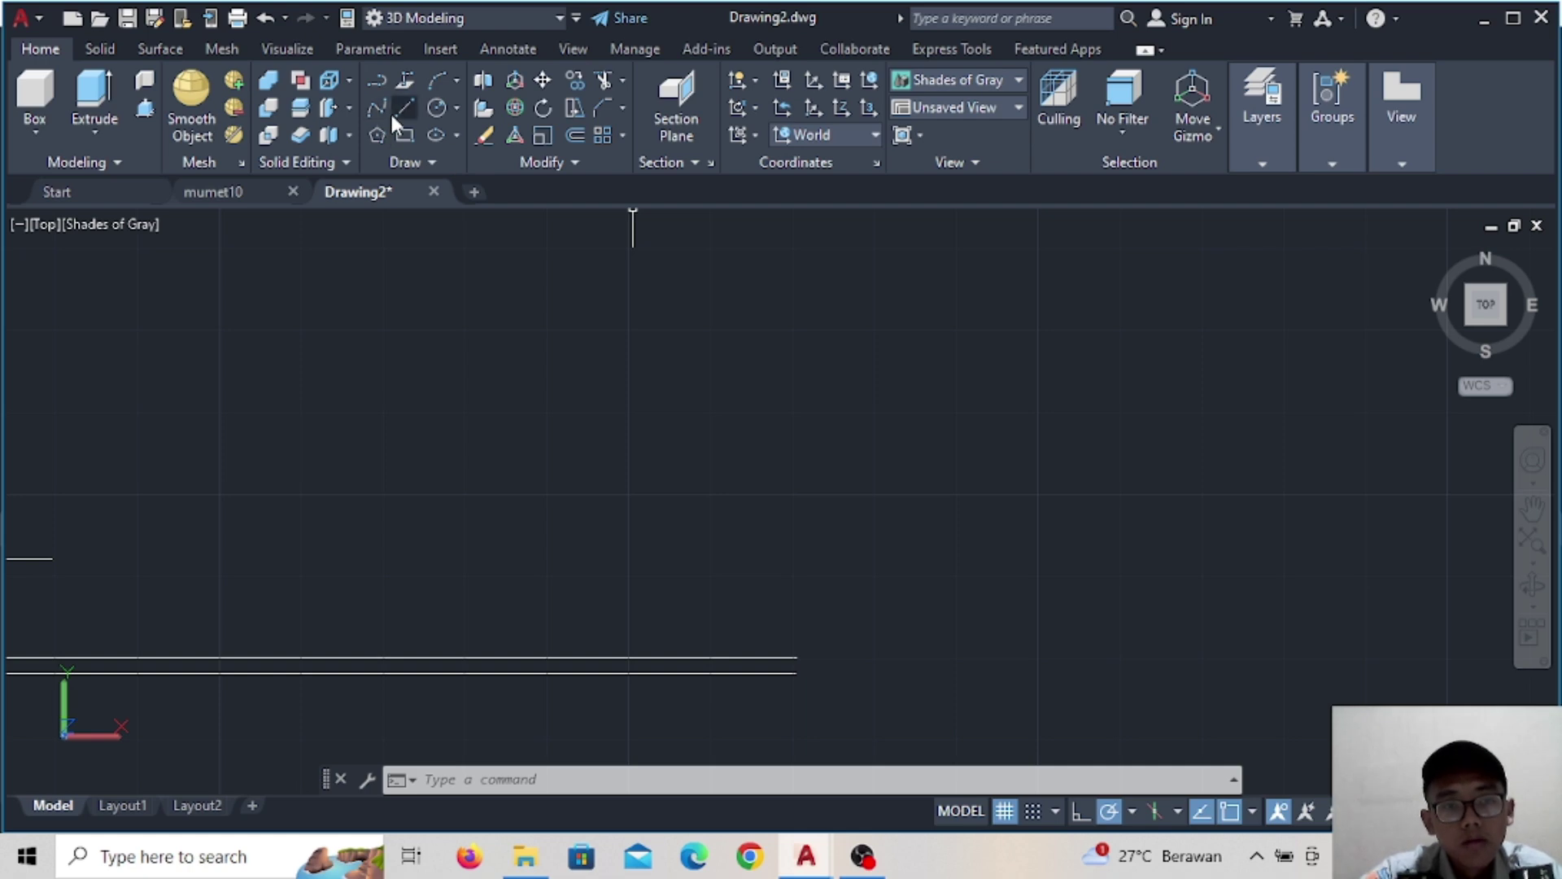
From the rectangle's right end, draw a 68-unit upright line, then a 28-unit line leftward
{"action": "scroll", "coordinate": [723, 613], "scroll_direction": "up", "scroll_amount": 2}
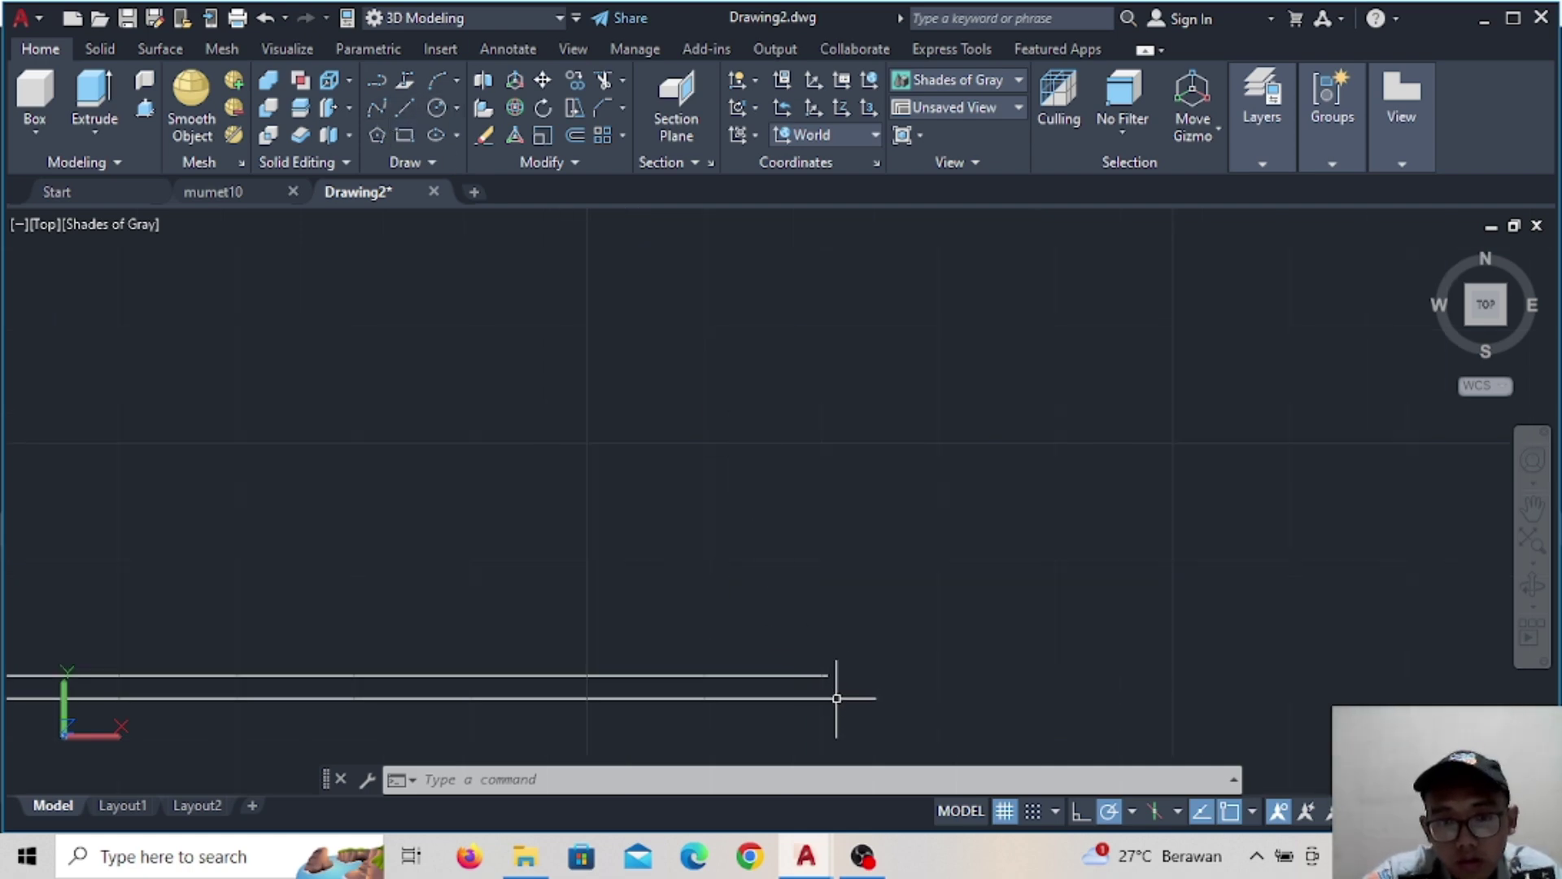
{"action": "left_click", "coordinate": [405, 110]}
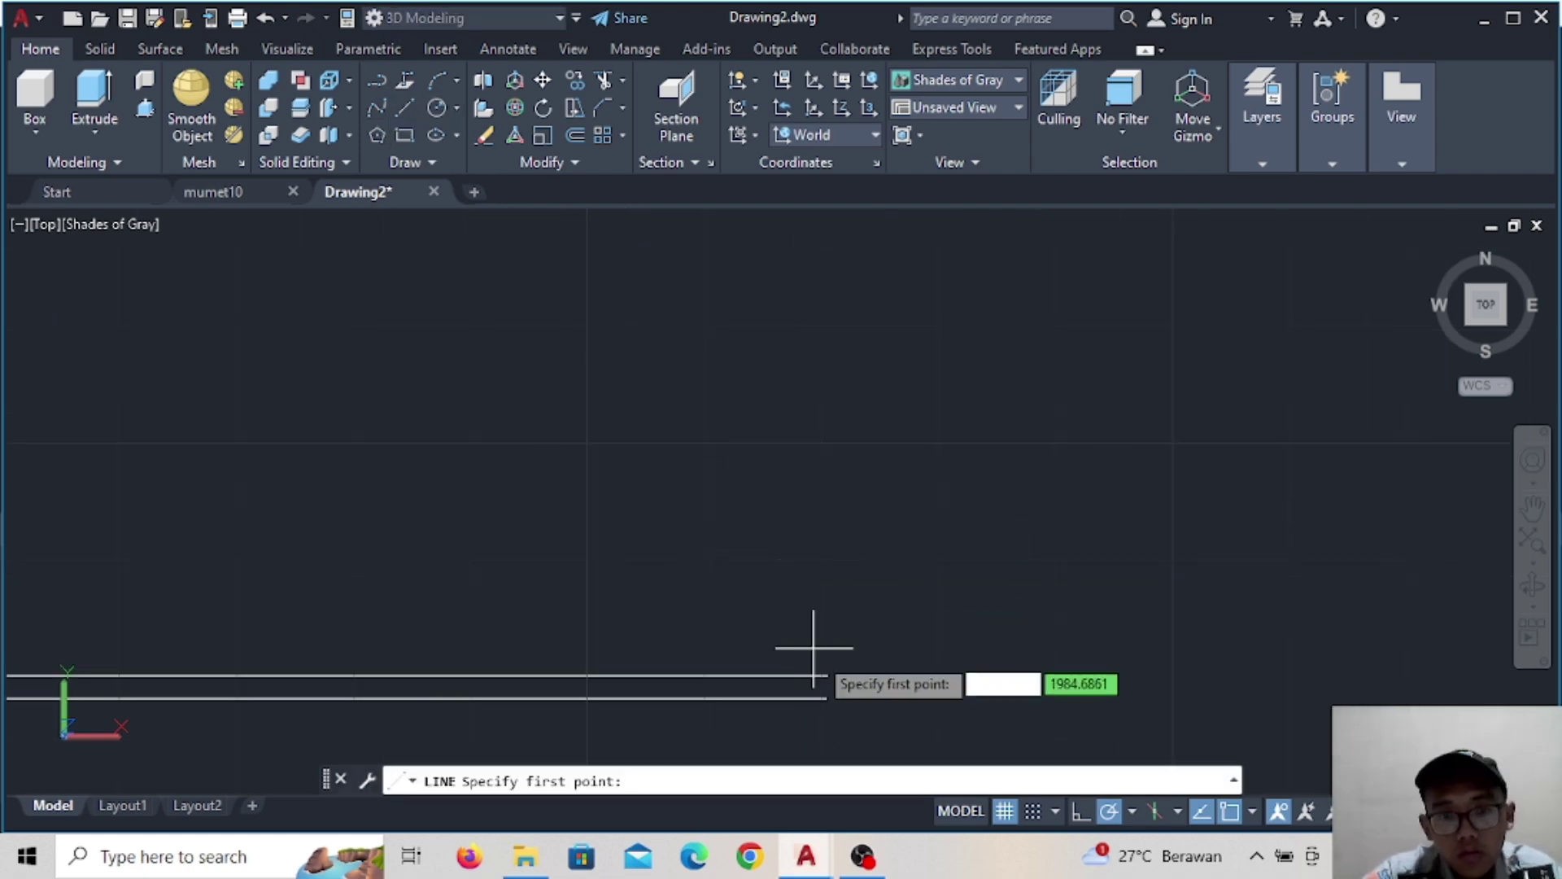
{"action": "left_click", "coordinate": [828, 698]}
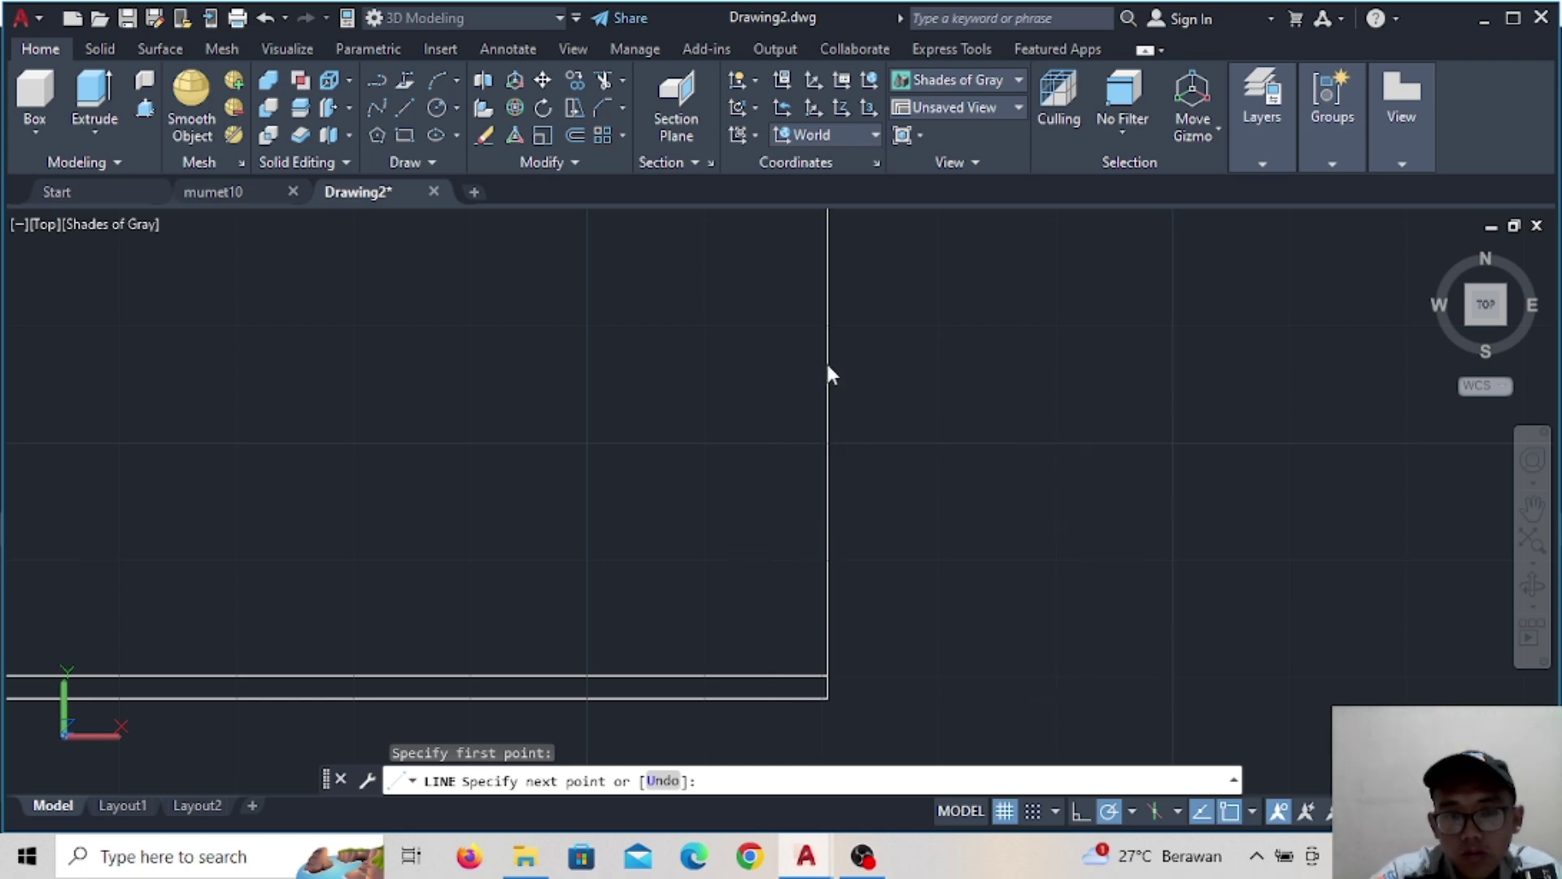
{"action": "type", "text": "68"}
{"action": "key", "text": "Return"}
{"action": "scroll", "coordinate": [408, 646], "scroll_direction": "down", "scroll_amount": 2}
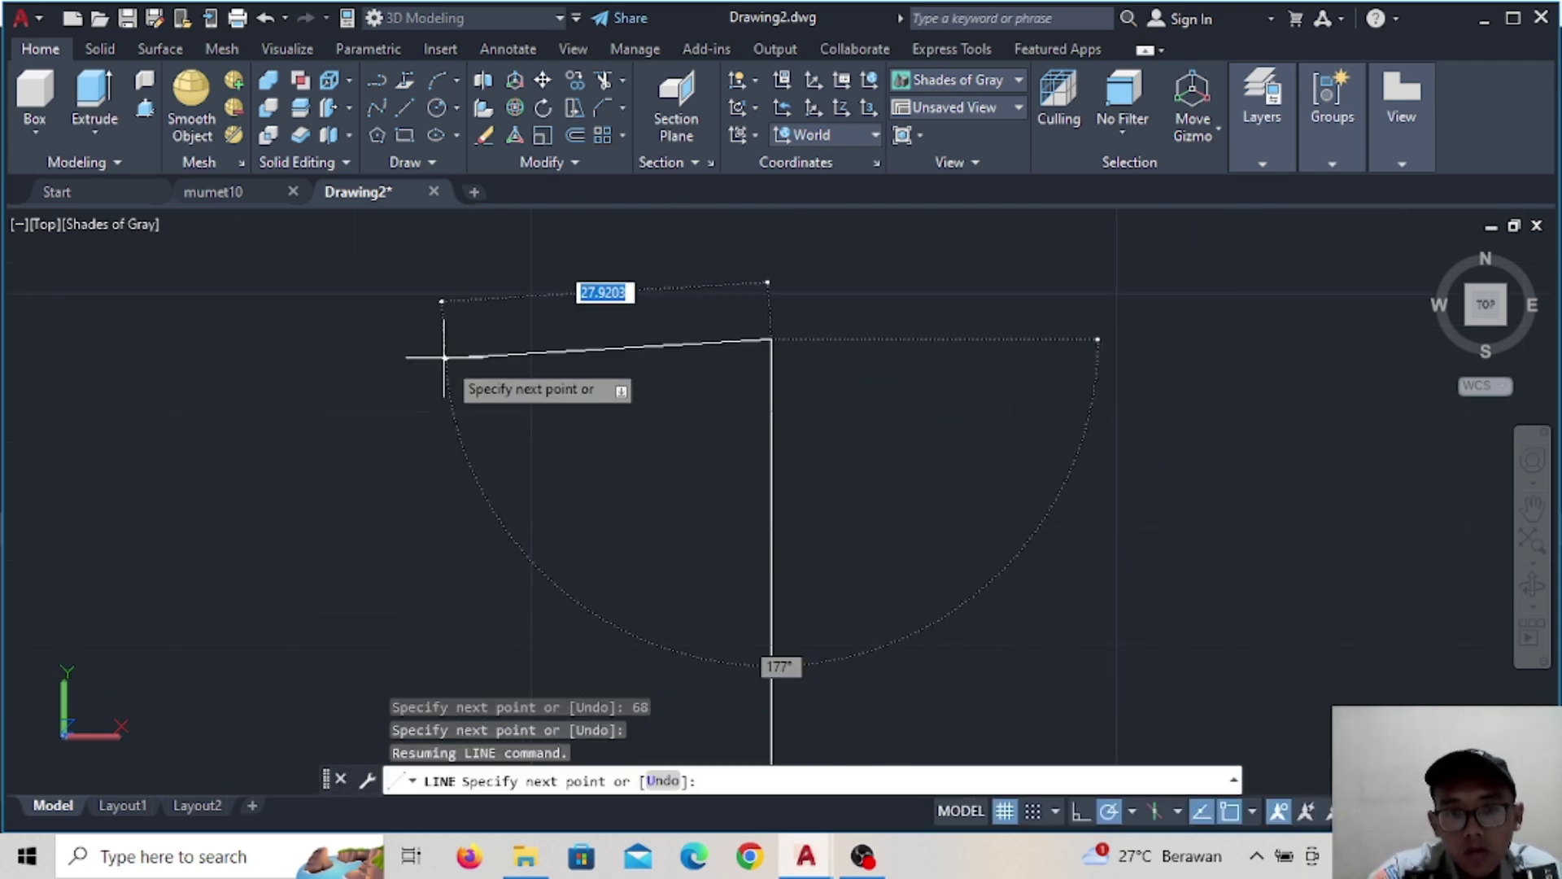
{"action": "type", "text": "28"}
{"action": "key", "text": "Return"}
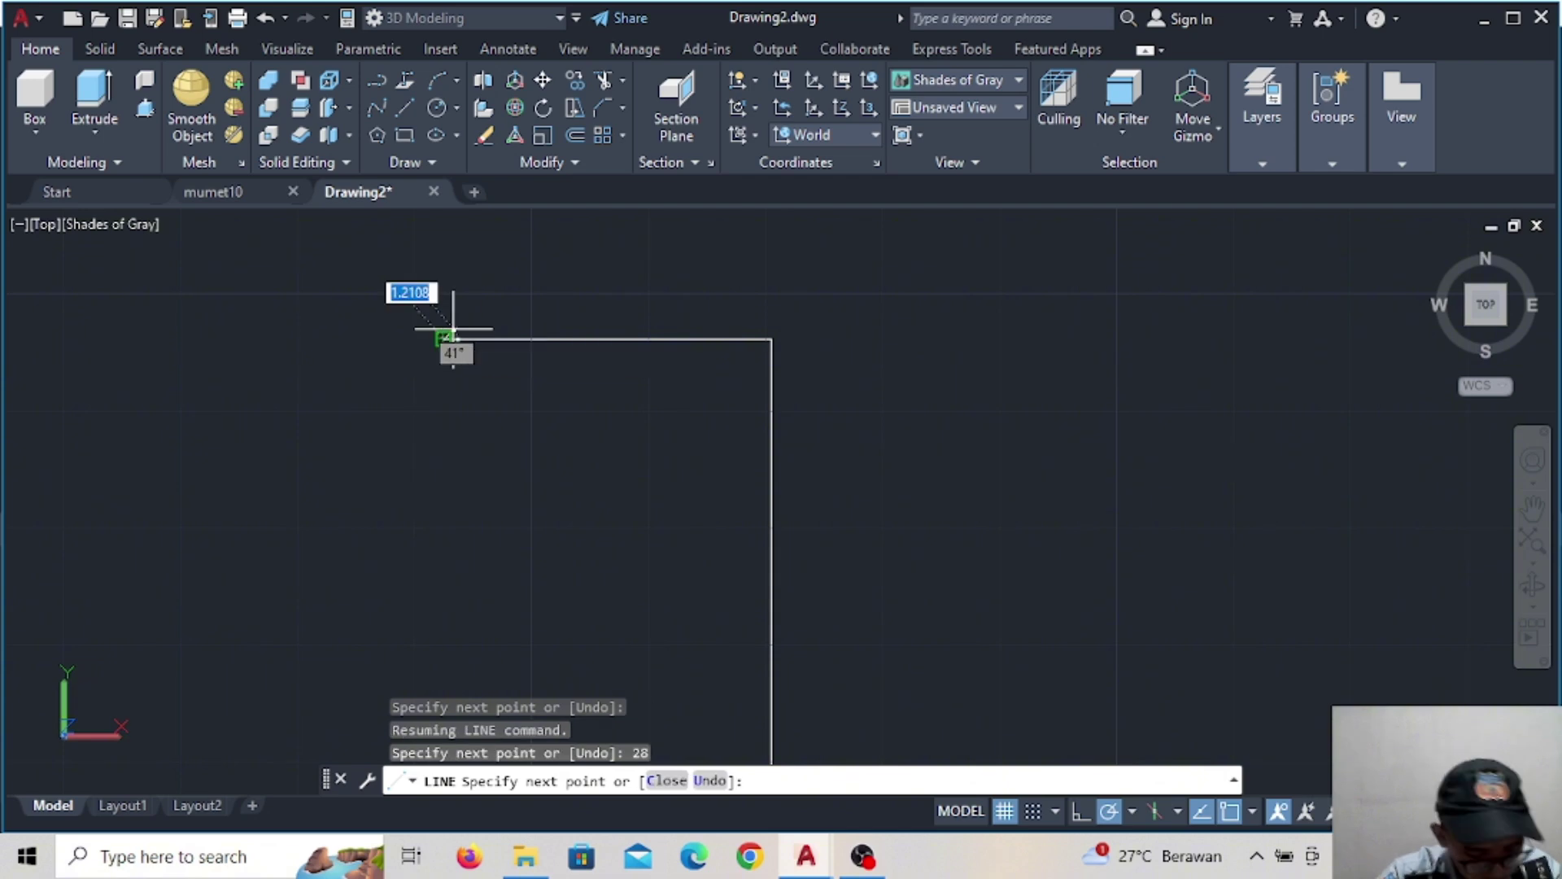
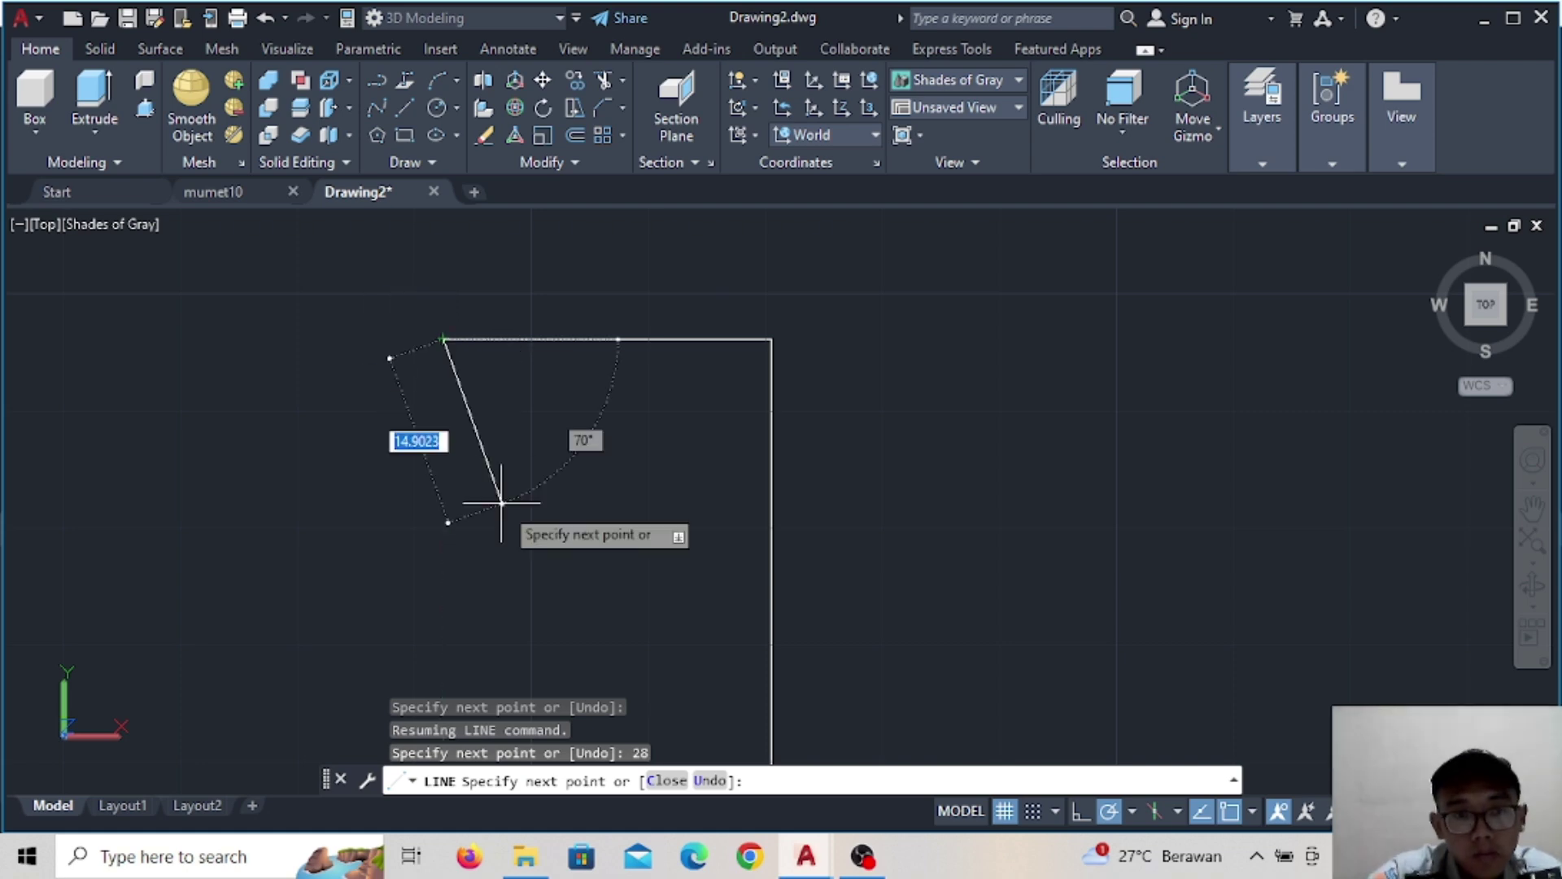
Finish the left edge at 16 units and end the line command
{"action": "key", "text": "Return"}
{"action": "key", "text": "Escape"}
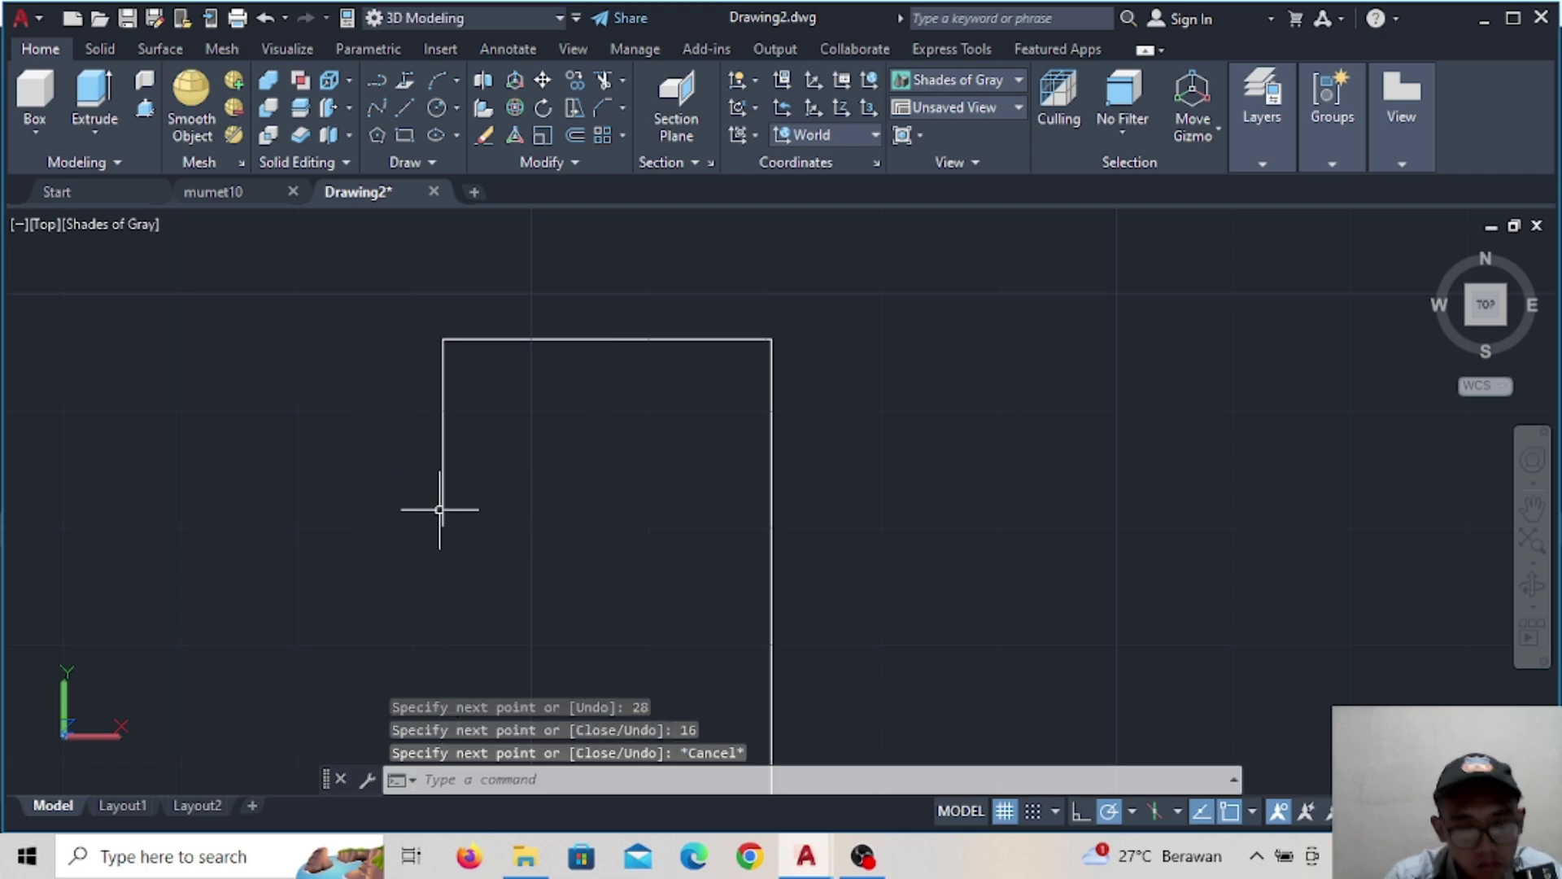
{"action": "scroll", "coordinate": [551, 533], "scroll_direction": "down", "scroll_amount": 6}
{"action": "scroll", "coordinate": [550, 537], "scroll_direction": "up", "scroll_amount": 4}
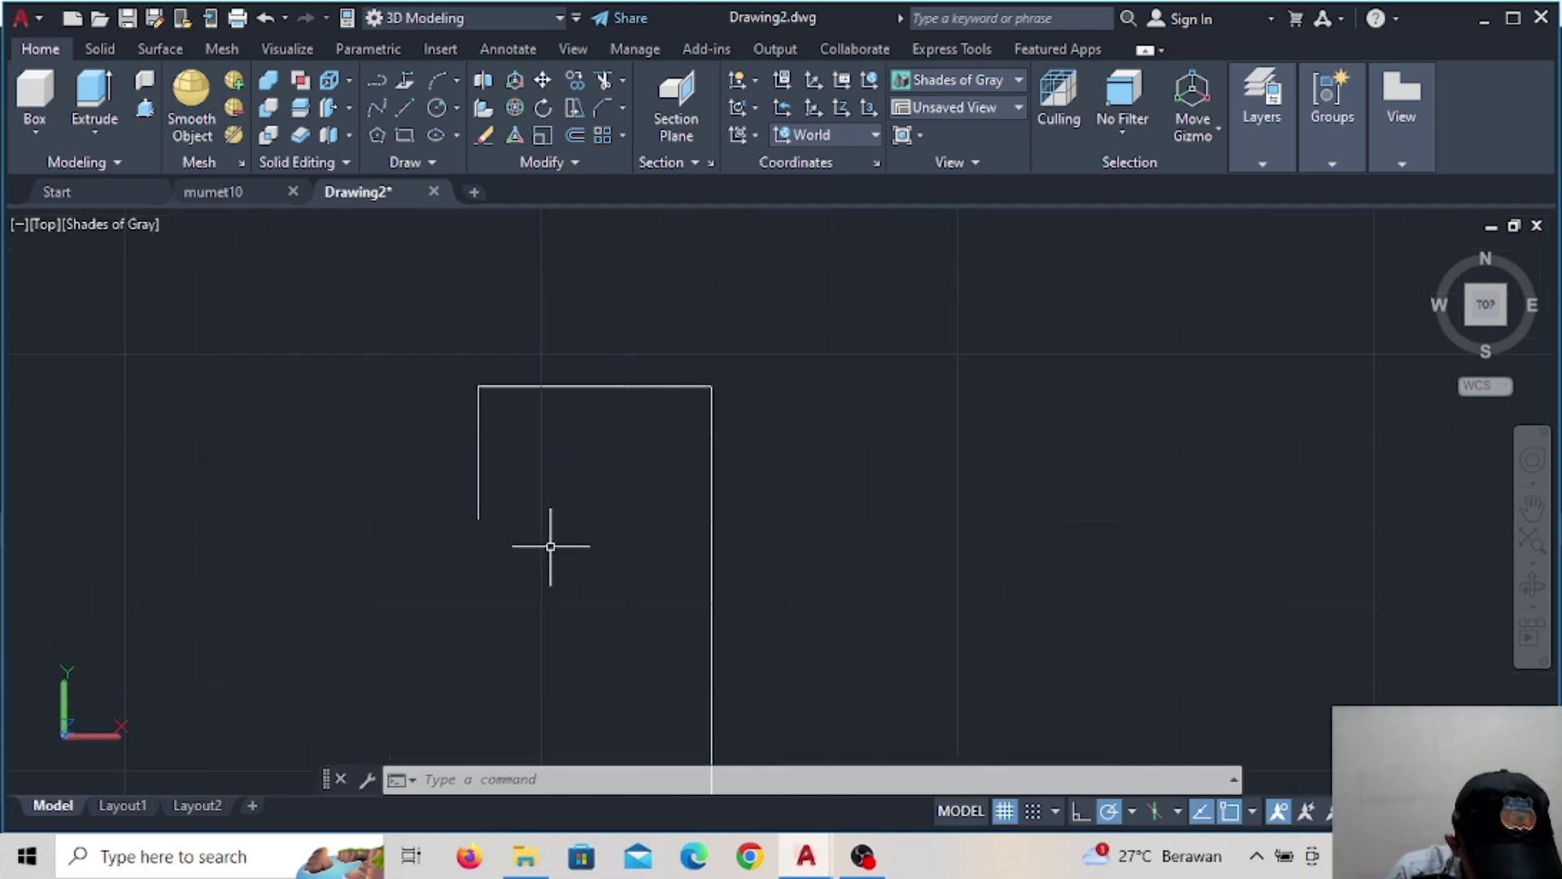
Add a radius-24 circle centred 20 units down the profile's right edge
{"action": "left_click", "coordinate": [437, 107]}
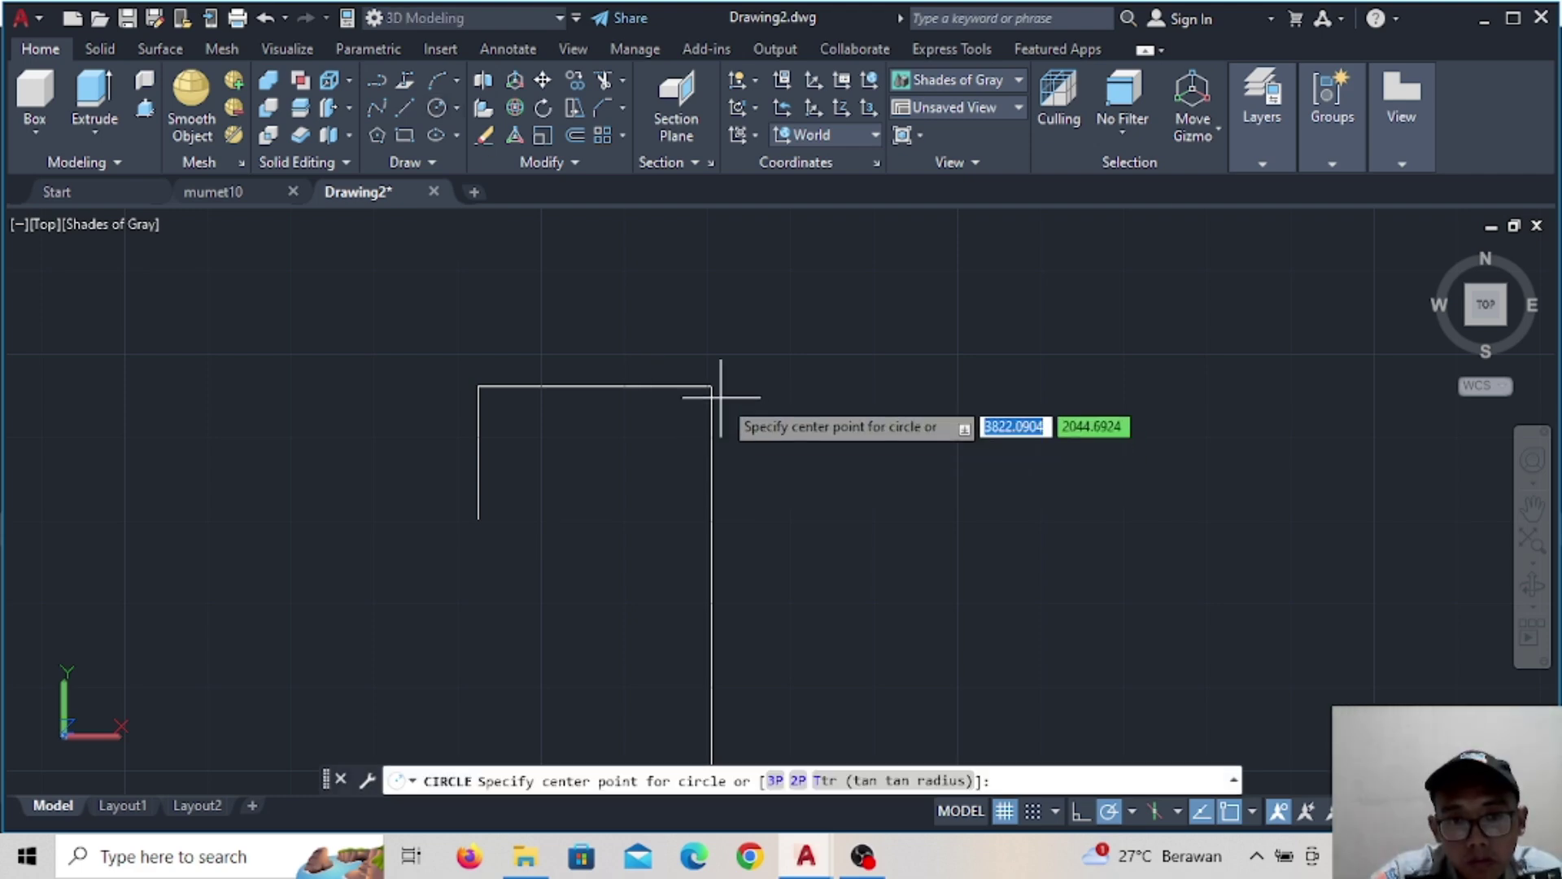
{"action": "type", "text": "20"}
{"action": "key", "text": "Return"}
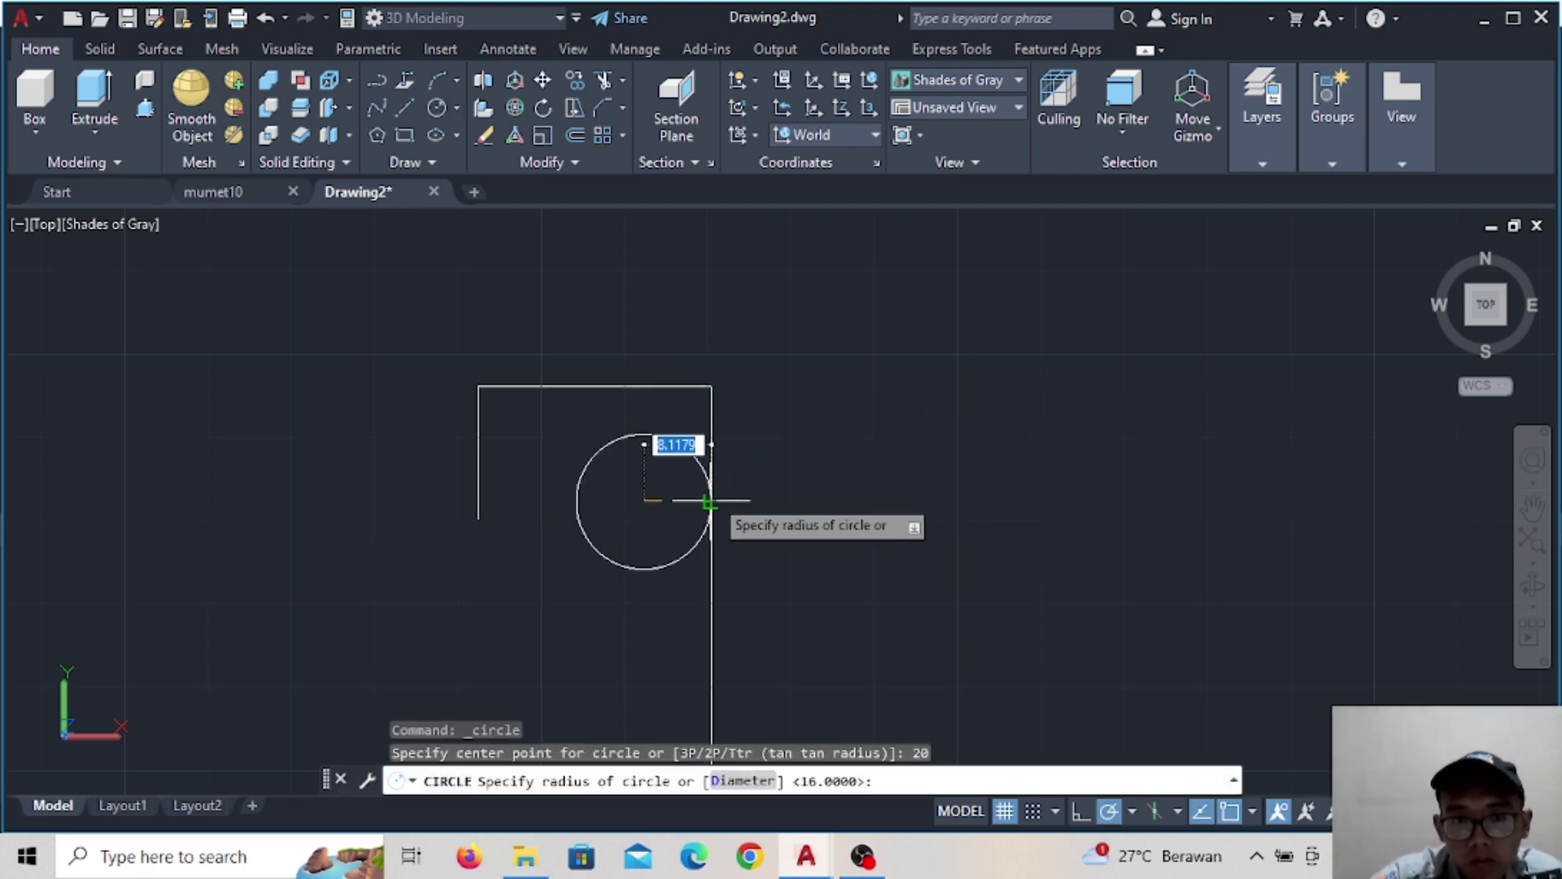
{"action": "key", "text": "Escape"}
{"action": "left_click", "coordinate": [433, 118]}
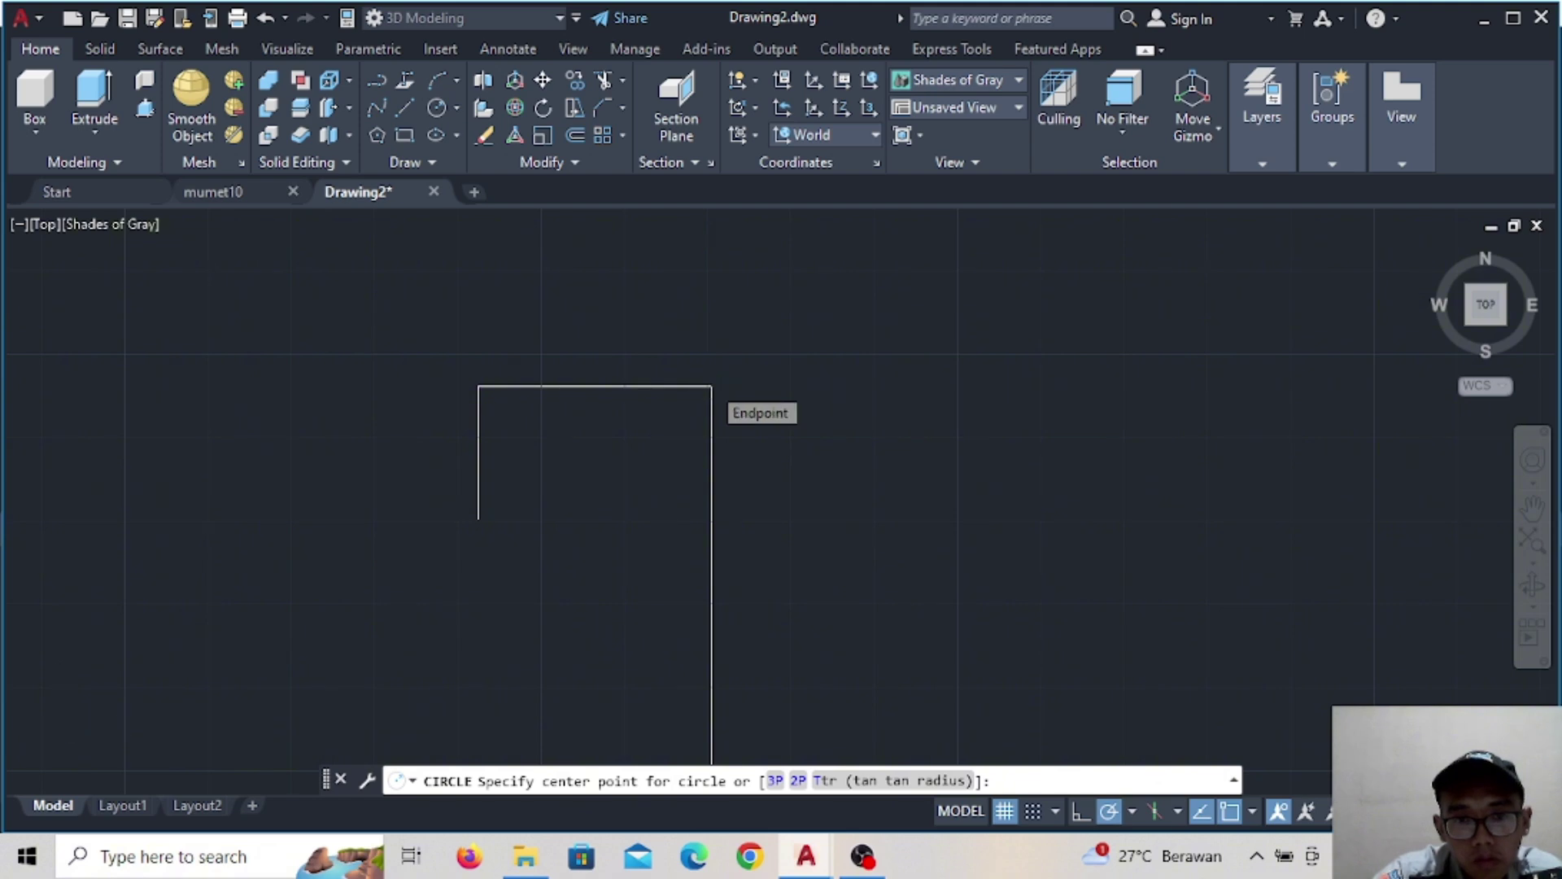
{"action": "scroll", "coordinate": [712, 391], "scroll_direction": "down", "scroll_amount": 4}
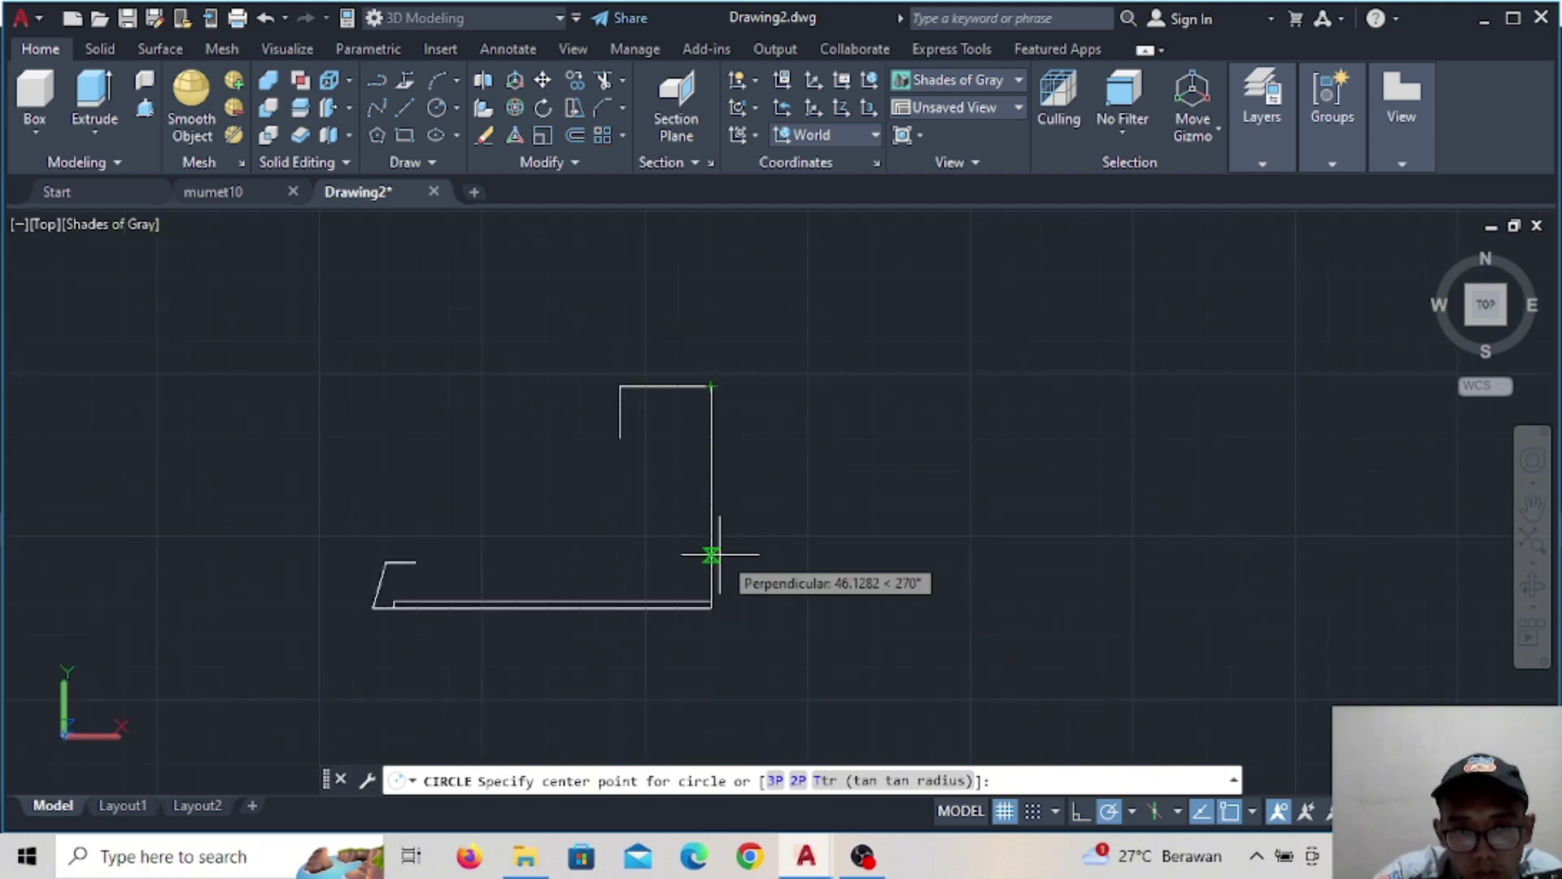
{"action": "type", "text": "20"}
{"action": "key", "text": "Return"}
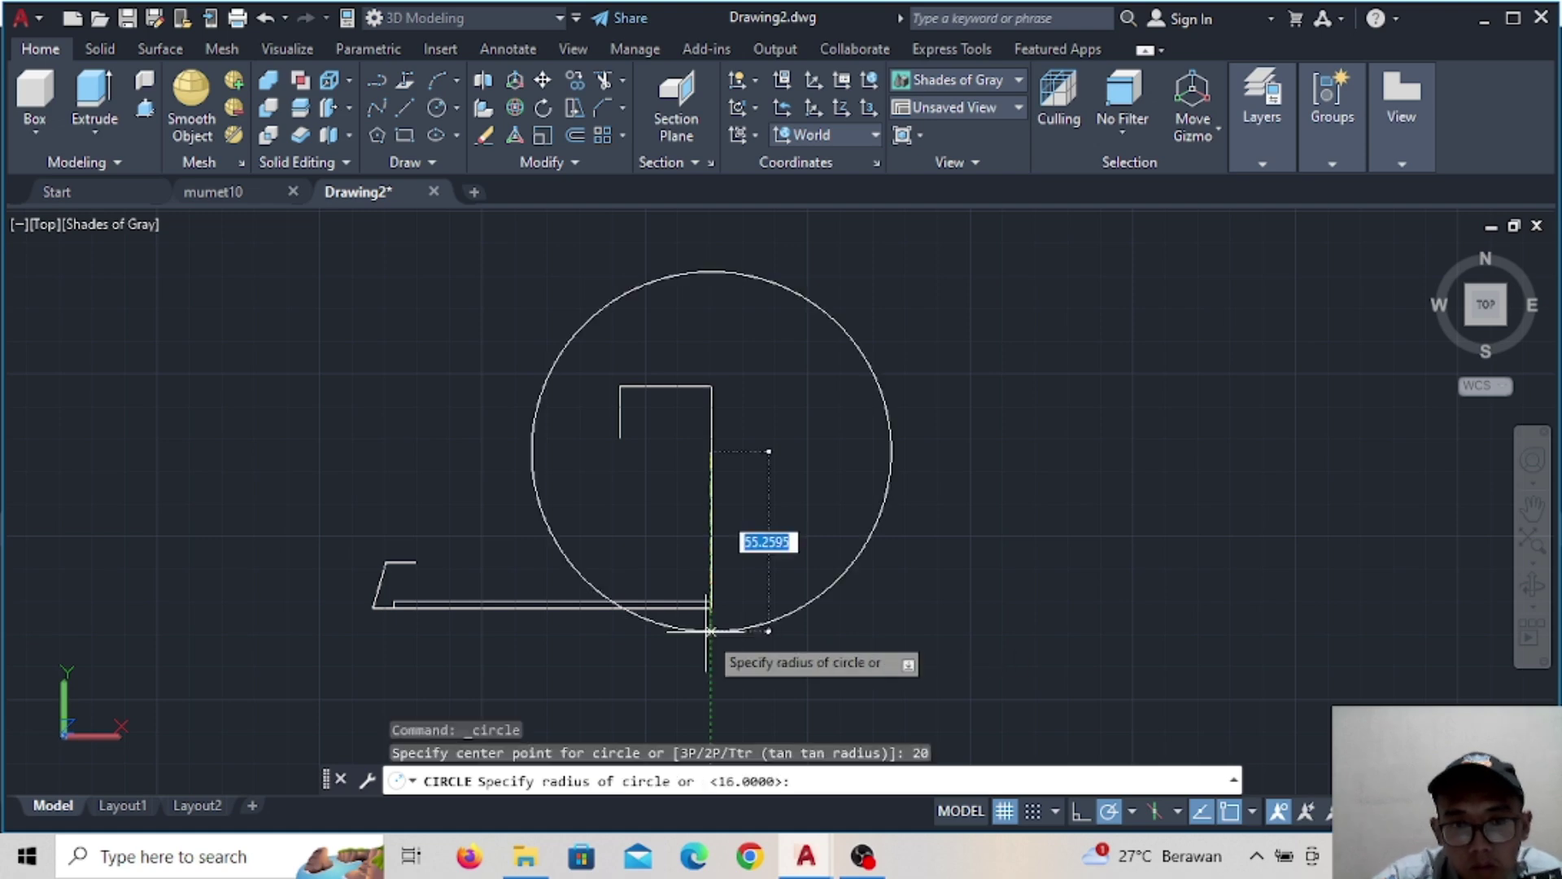
{"action": "key", "text": "Return"}
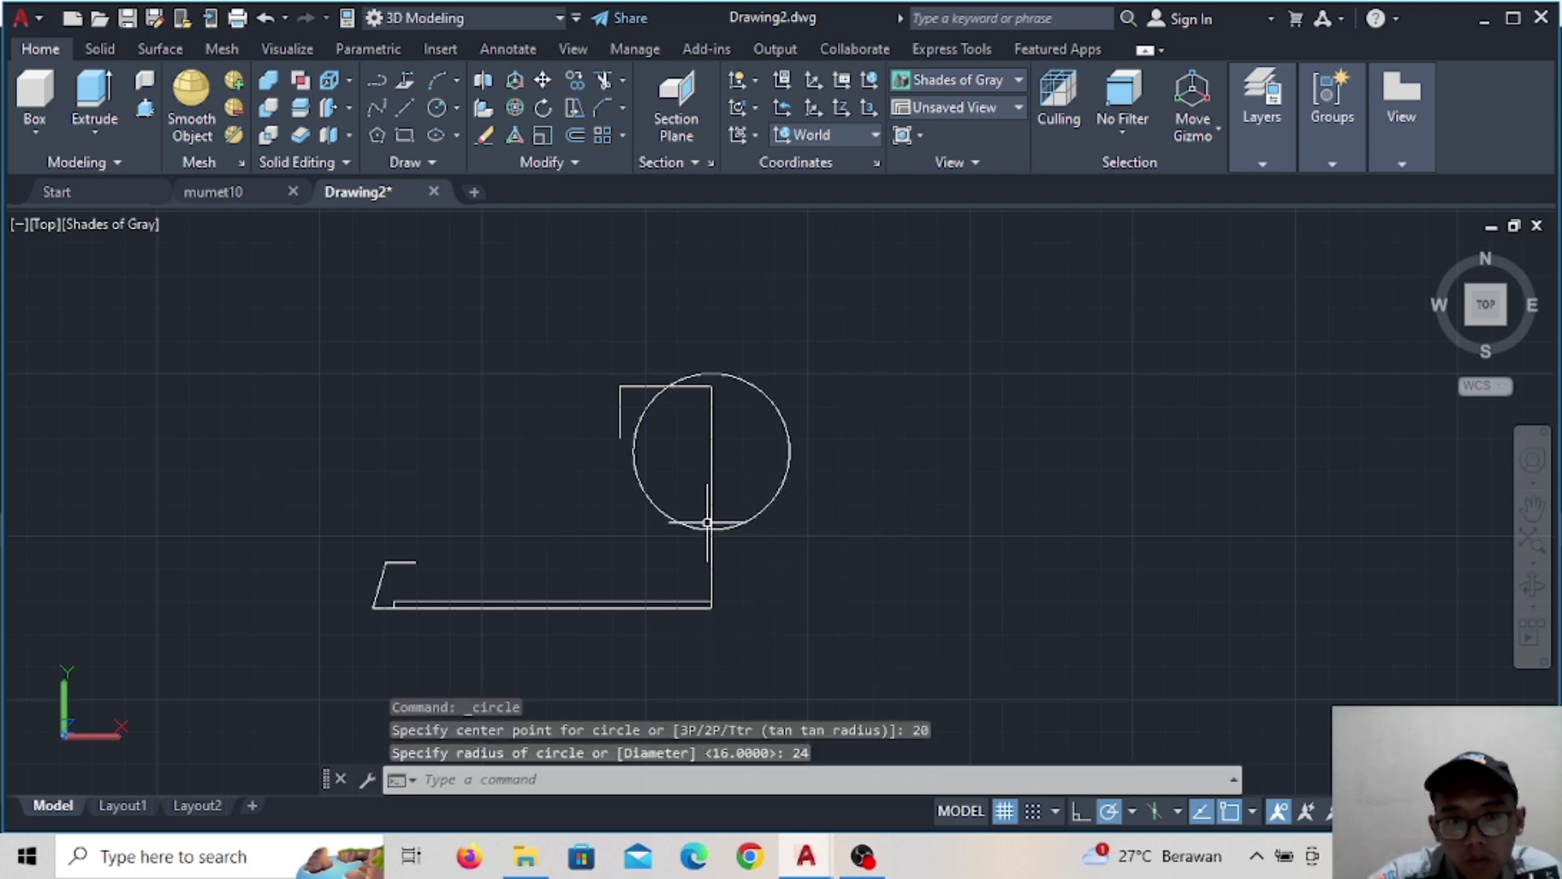
{"action": "scroll", "coordinate": [708, 523], "scroll_direction": "up", "scroll_amount": 3}
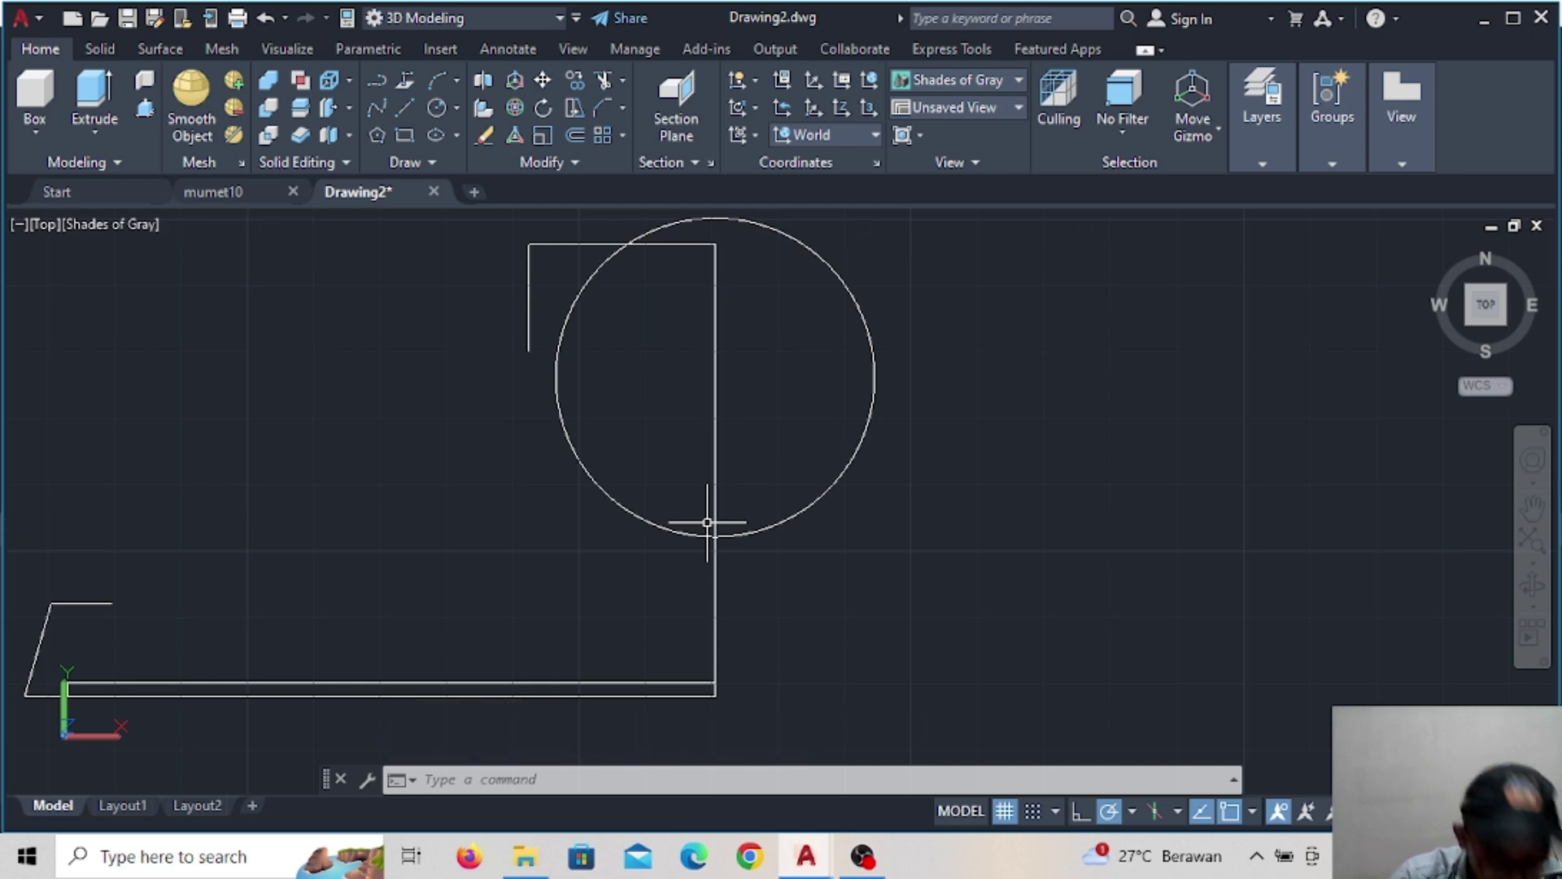
{"action": "left_click", "coordinate": [376, 80]}
{"action": "scroll", "coordinate": [541, 443], "scroll_direction": "up", "scroll_amount": 3}
Draw a trial line from the notch to the circle, then delete the misdrawn piece
{"action": "scroll", "coordinate": [520, 545], "scroll_direction": "up", "scroll_amount": 2}
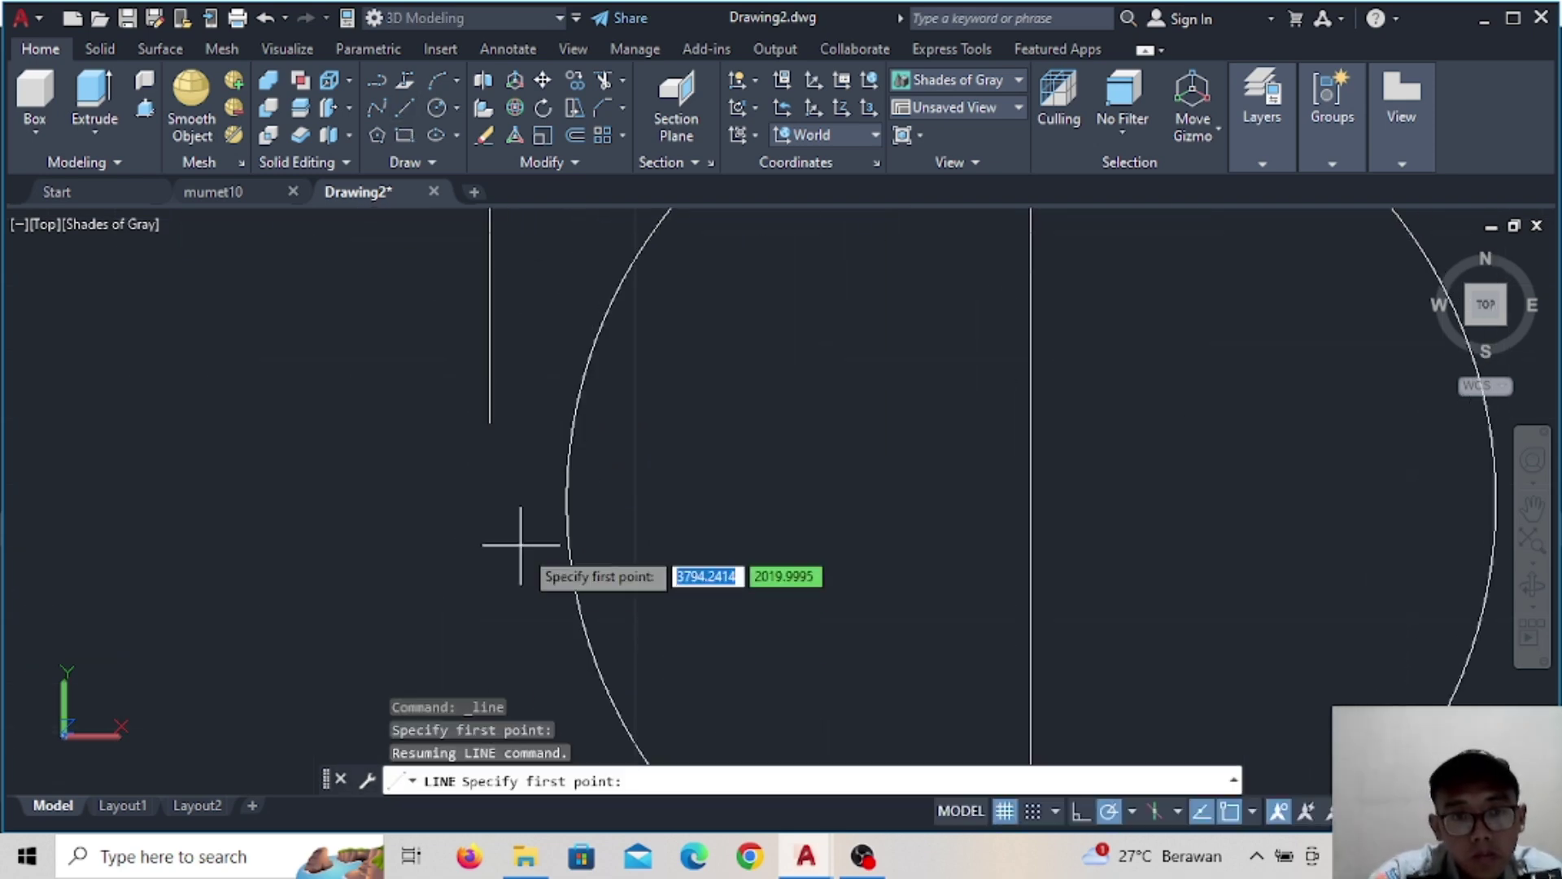
{"action": "left_click", "coordinate": [491, 423]}
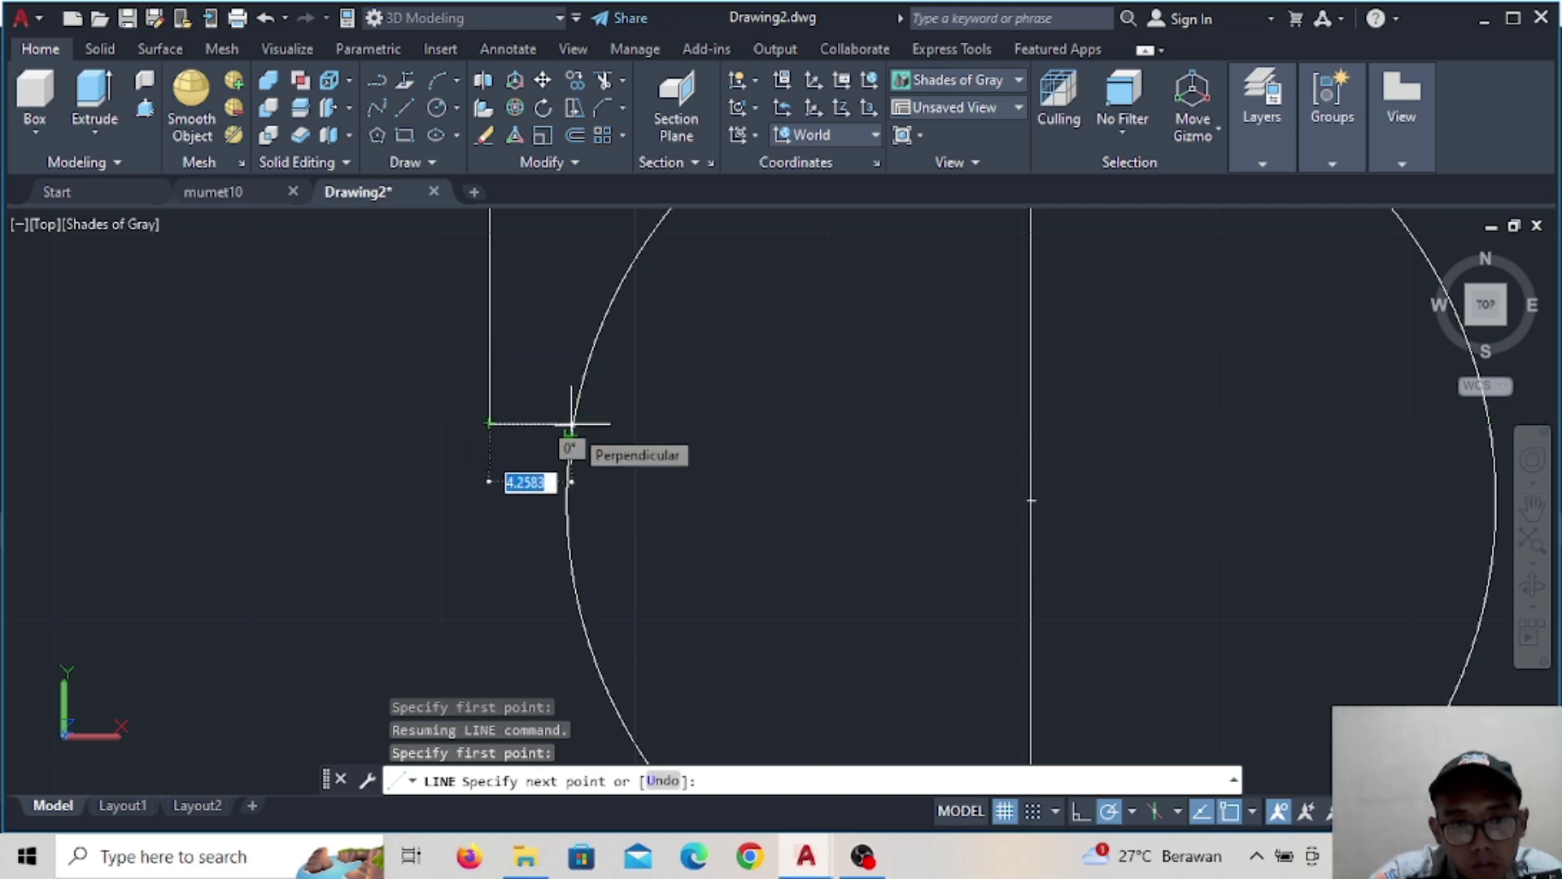
{"action": "left_click", "coordinate": [572, 429]}
{"action": "key", "text": "Escape"}
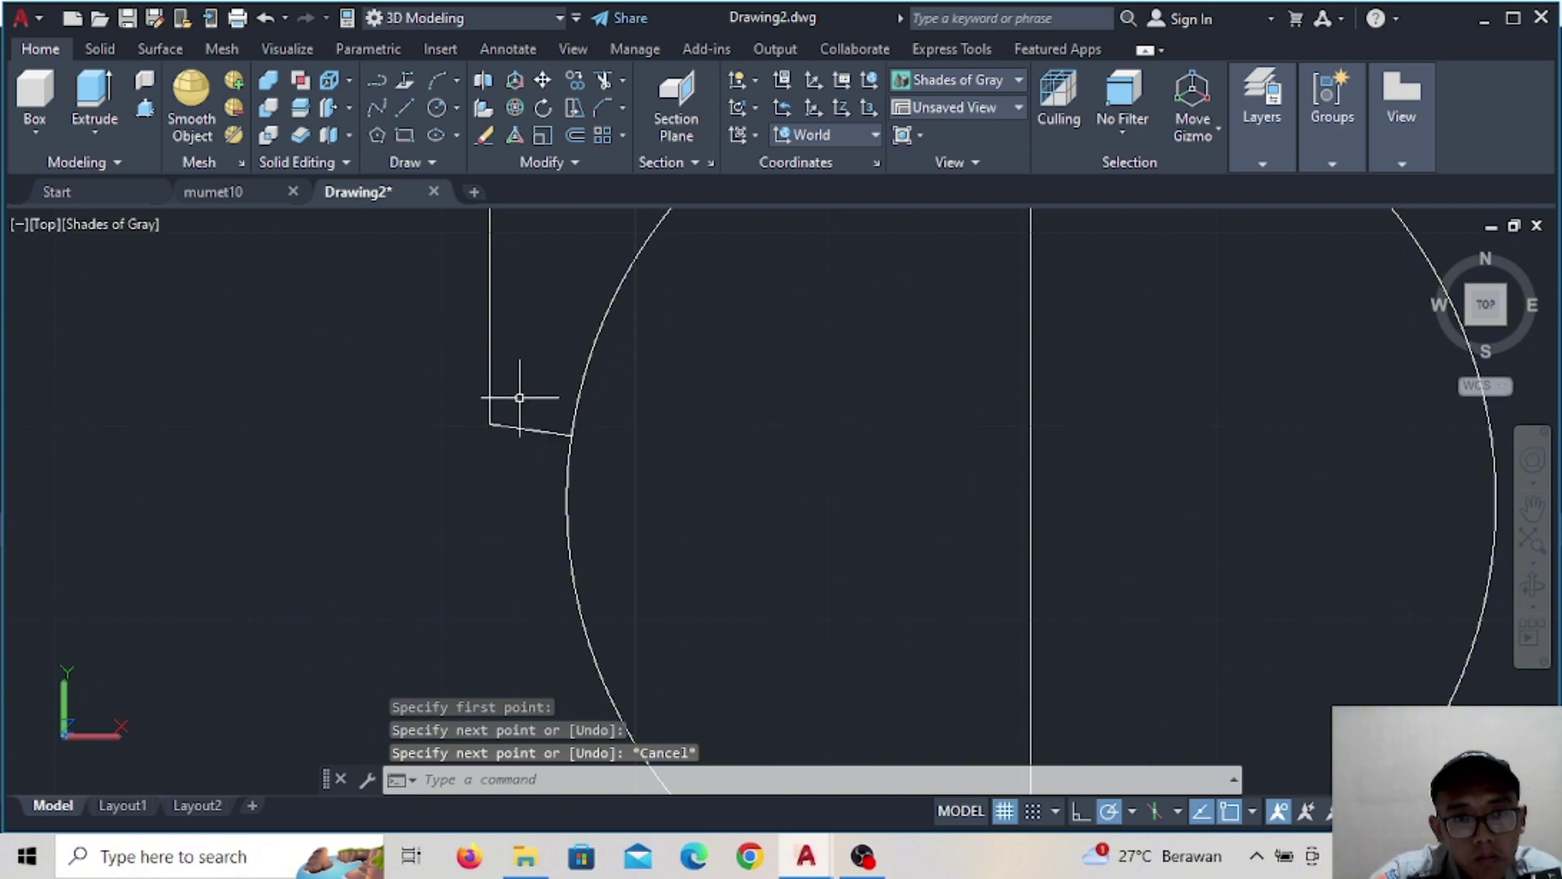
{"action": "left_click", "coordinate": [533, 429]}
{"action": "key", "text": "Delete"}
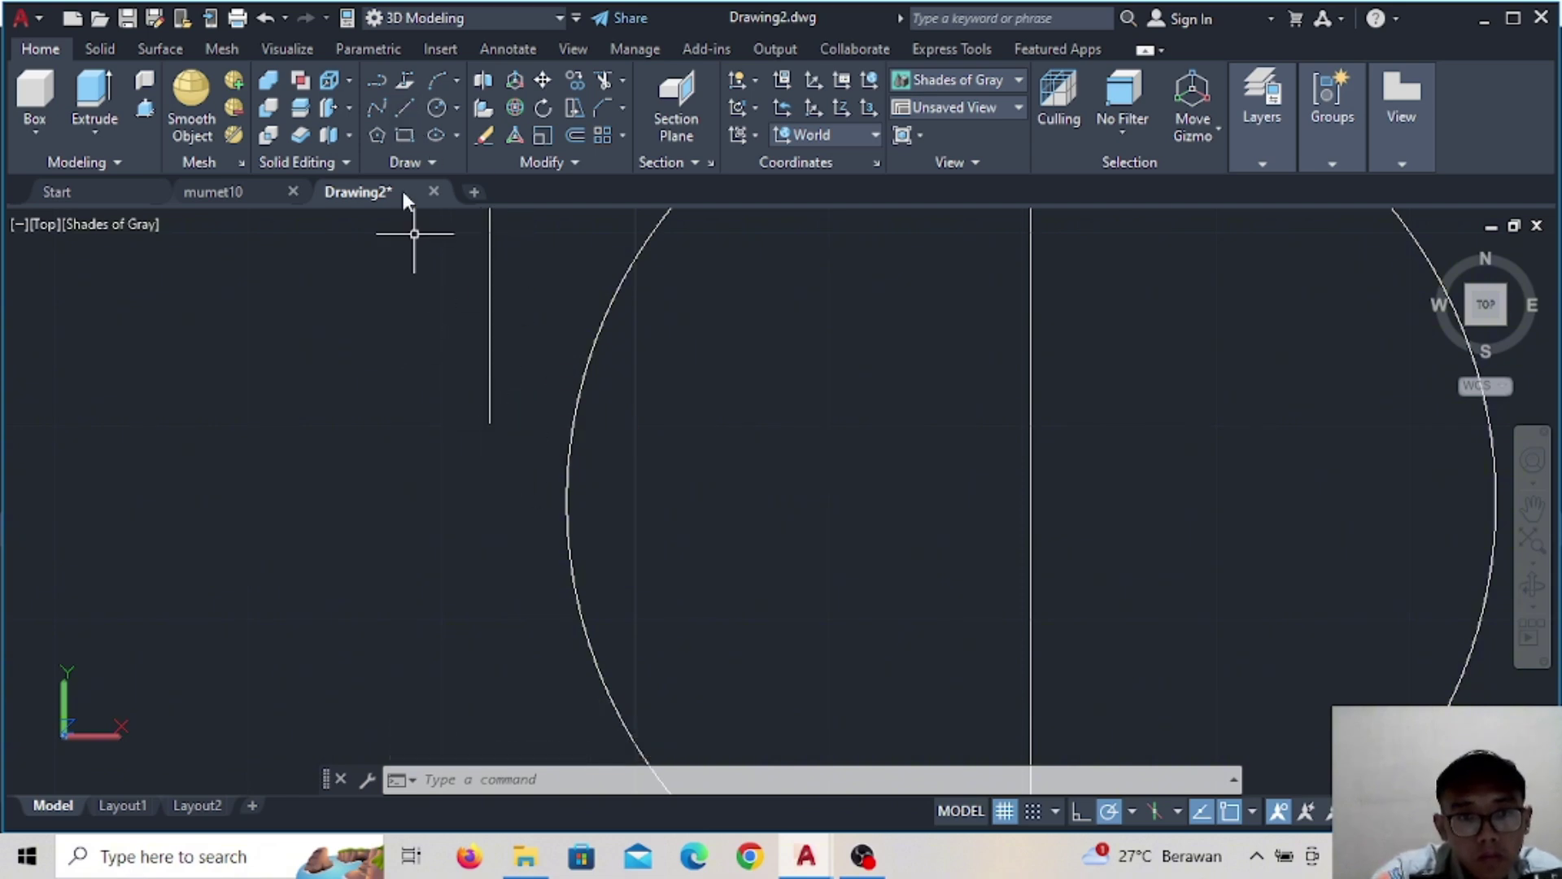
Join the notch's bottom end to the circle with a line trimmed back at the circle
{"action": "left_click", "coordinate": [403, 106]}
{"action": "left_click", "coordinate": [488, 423]}
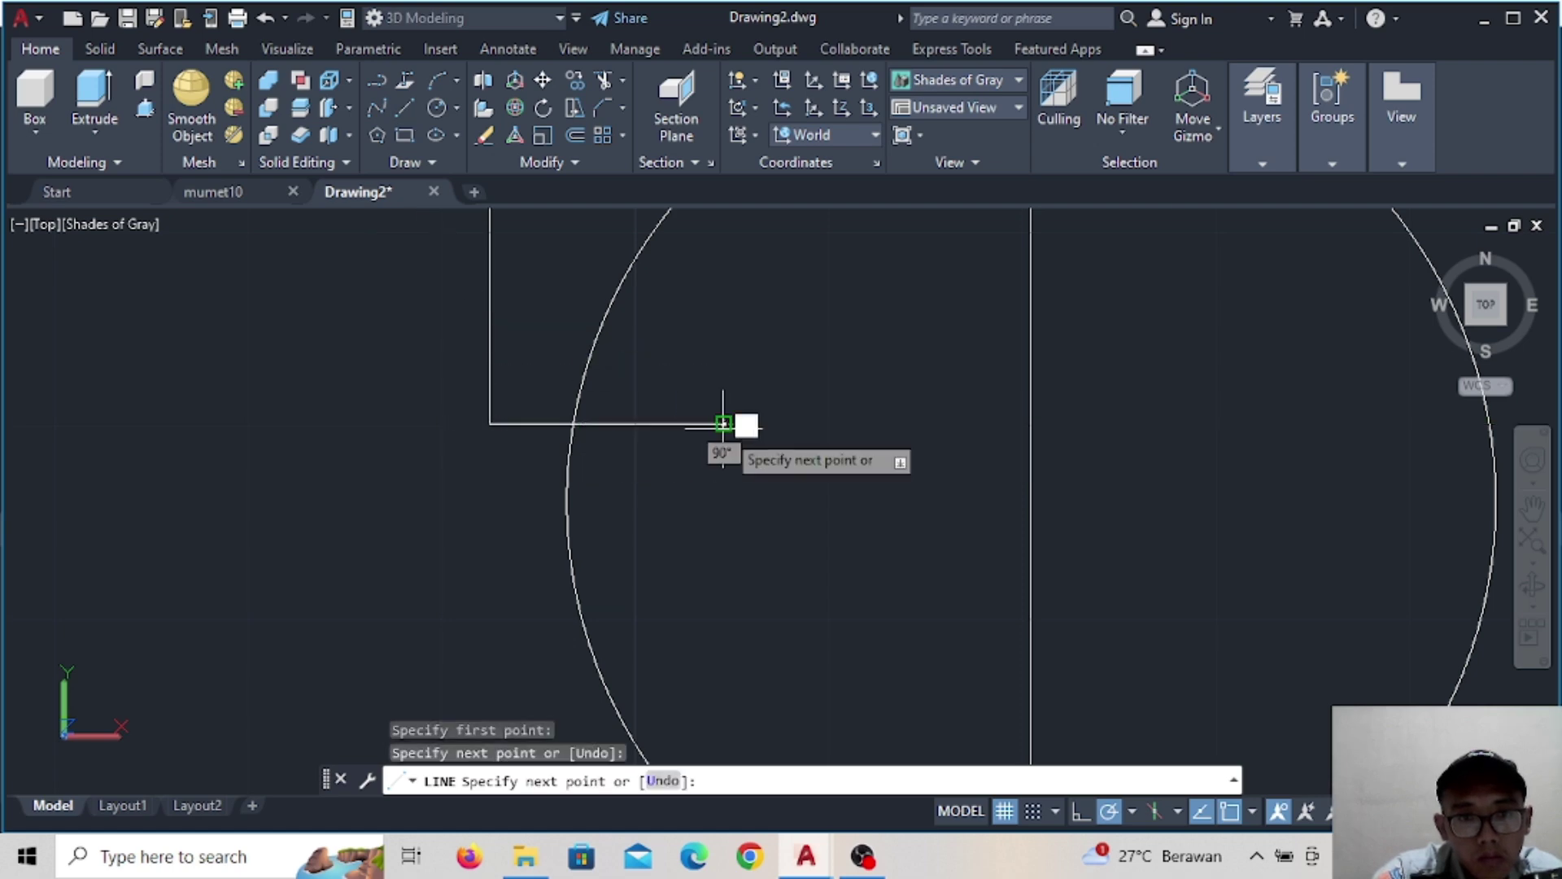
{"action": "left_click", "coordinate": [723, 423]}
{"action": "key", "text": "Escape"}
{"action": "type", "text": "tr"}
{"action": "key", "text": "Return"}
{"action": "left_click_drag", "start_coordinate": [697, 303], "coordinate": [667, 603]}
{"action": "key", "text": "Escape"}
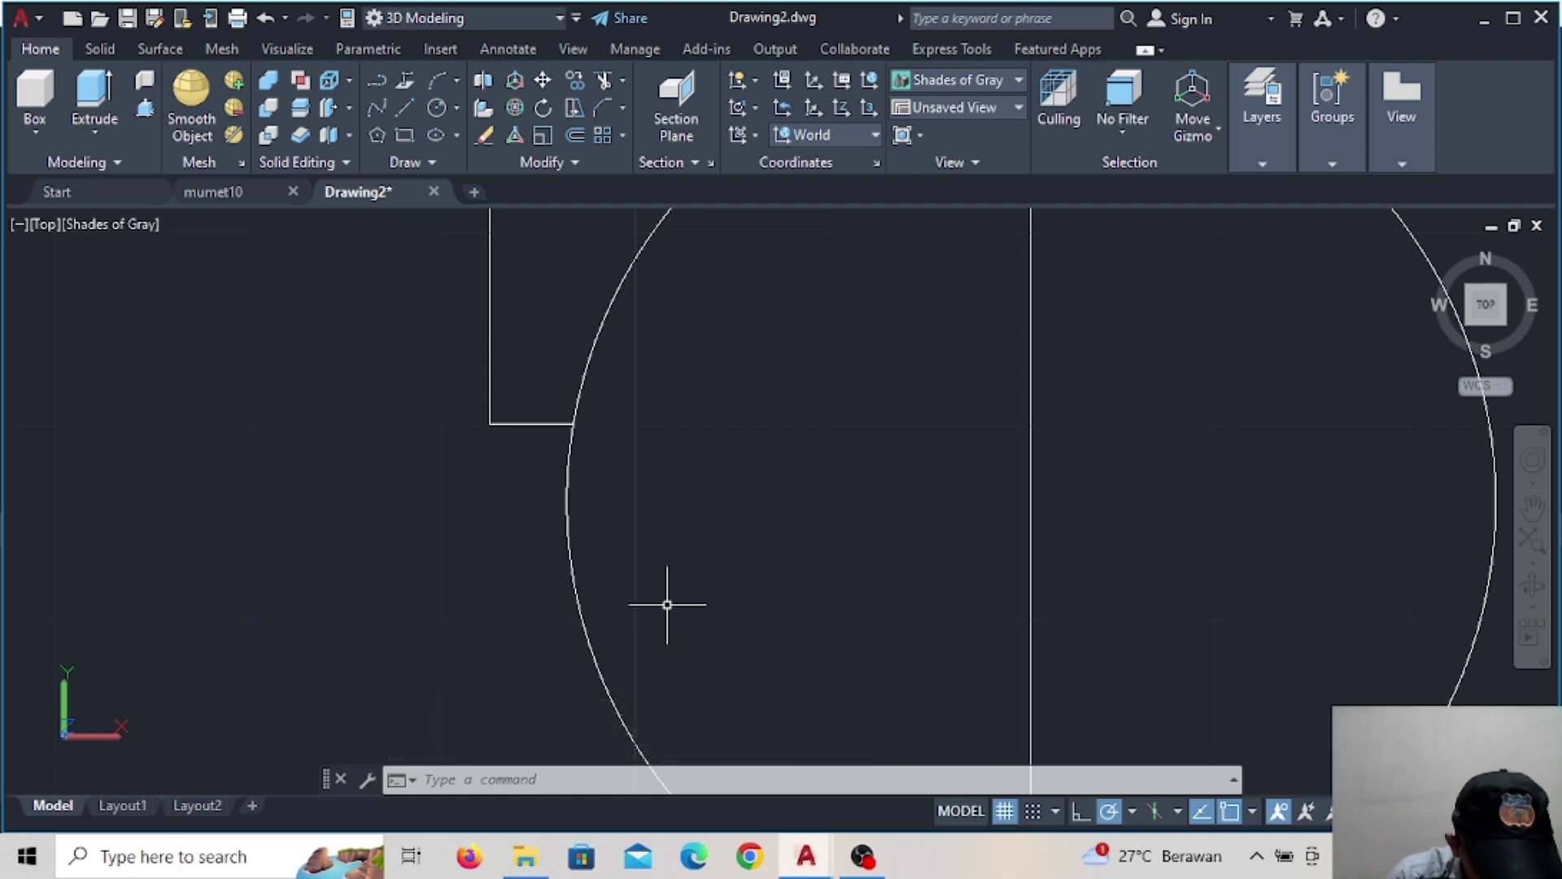
Draw the 54-unit top edge, then bring the upright down and close it onto the base line
{"action": "scroll", "coordinate": [809, 540], "scroll_direction": "down", "scroll_amount": 5}
{"action": "type", "text": "l"}
{"action": "key", "text": "Return"}
{"action": "left_click", "coordinate": [896, 374]}
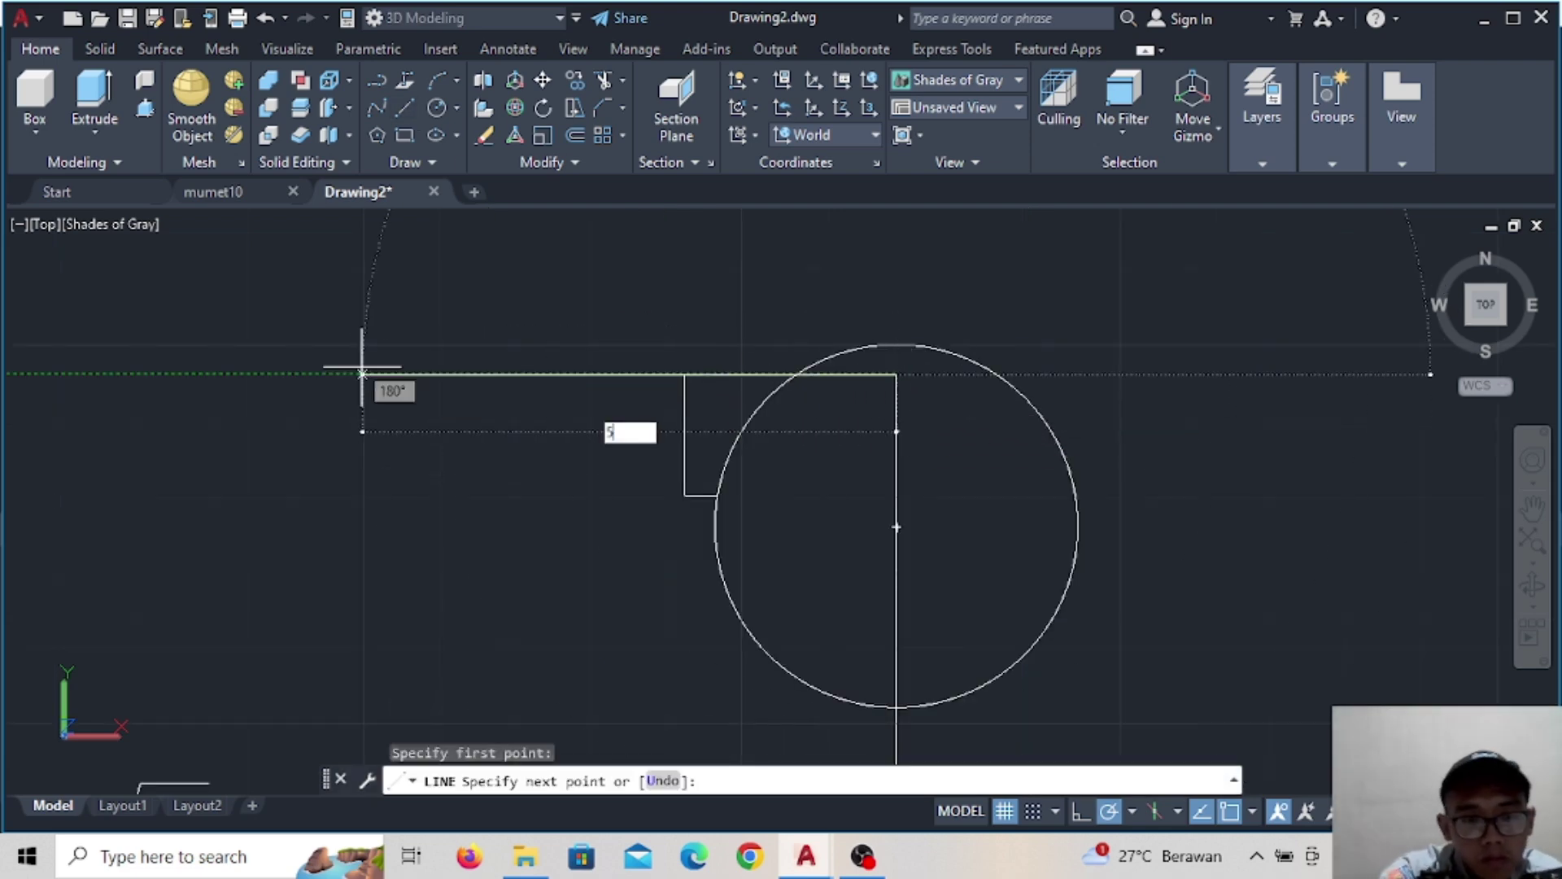
{"action": "type", "text": "4"}
{"action": "key", "text": "Return"}
{"action": "scroll", "coordinate": [568, 349], "scroll_direction": "down", "scroll_amount": 2}
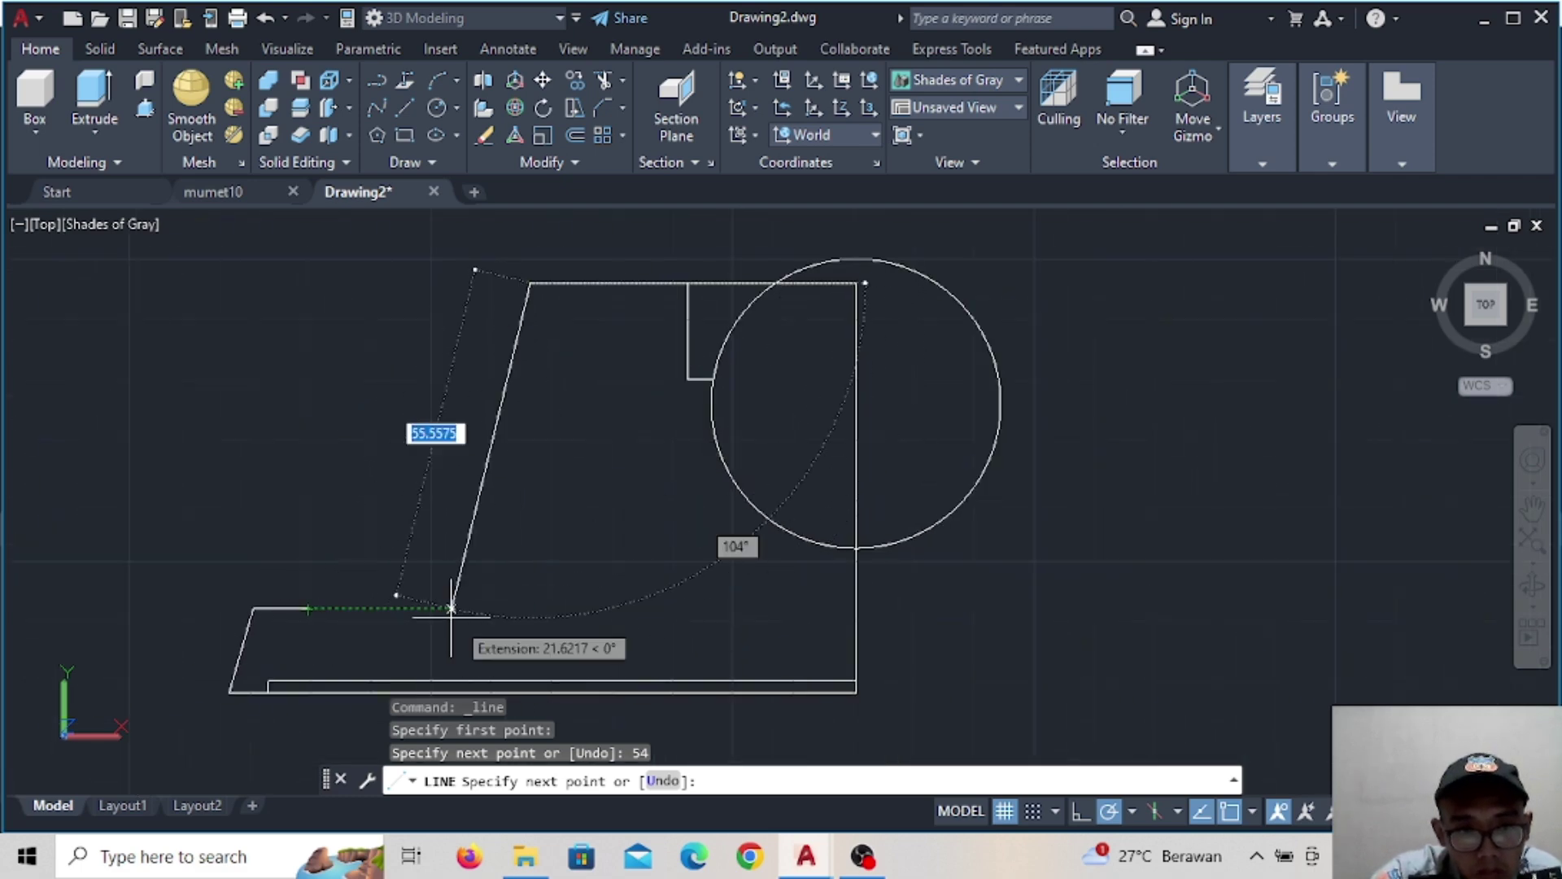
{"action": "left_click", "coordinate": [531, 607]}
{"action": "left_click", "coordinate": [308, 607]}
{"action": "key", "text": "Escape"}
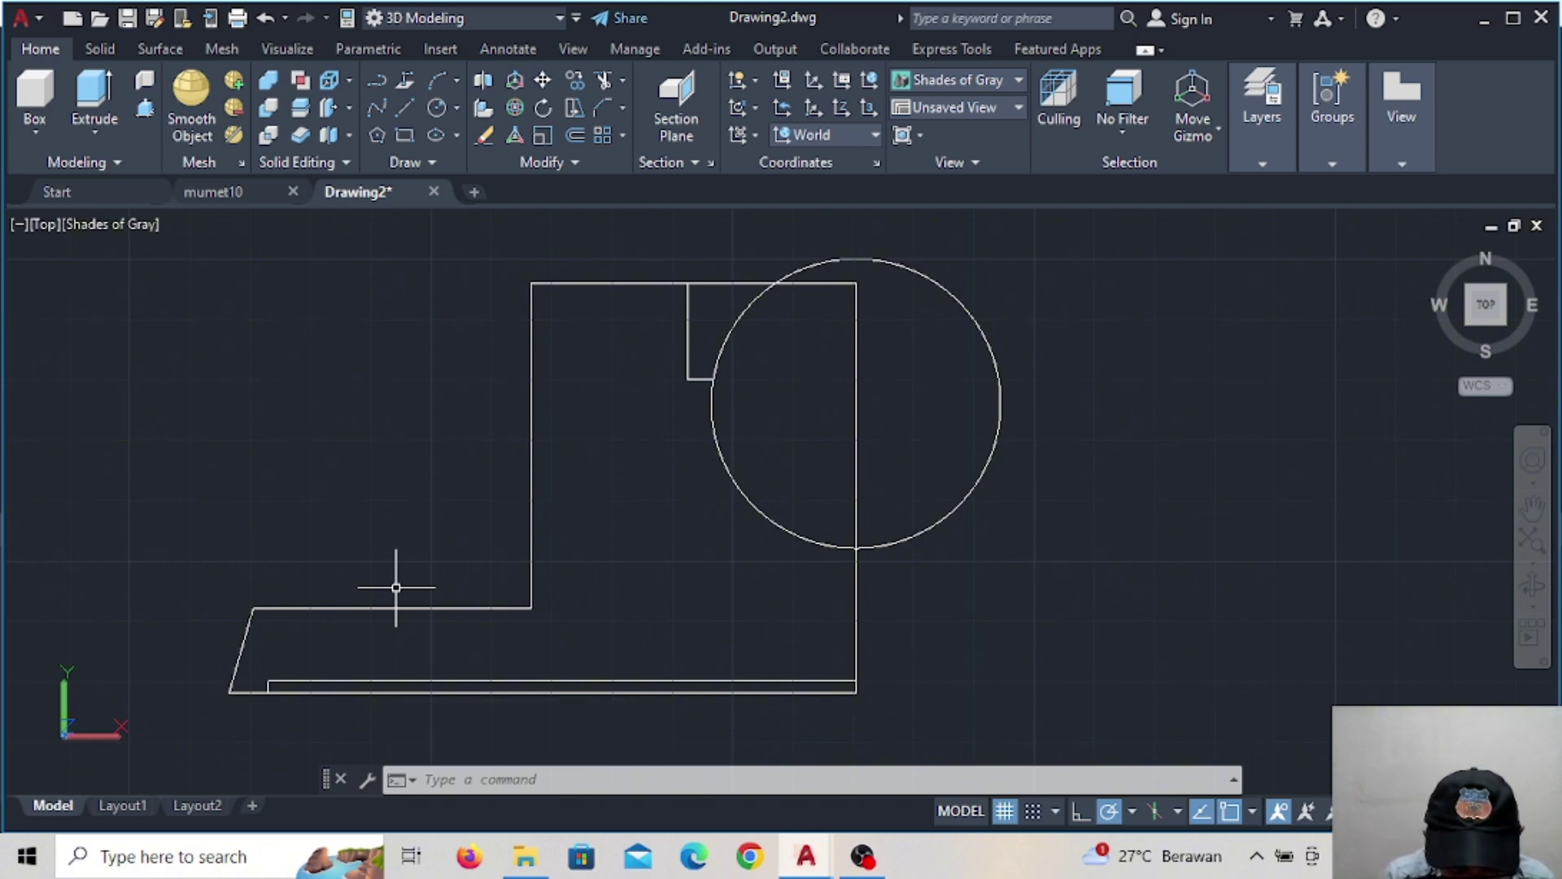
Trim the circle's arcs and the overlapping edge lines into a semicircular cutout
{"action": "left_click", "coordinate": [603, 108]}
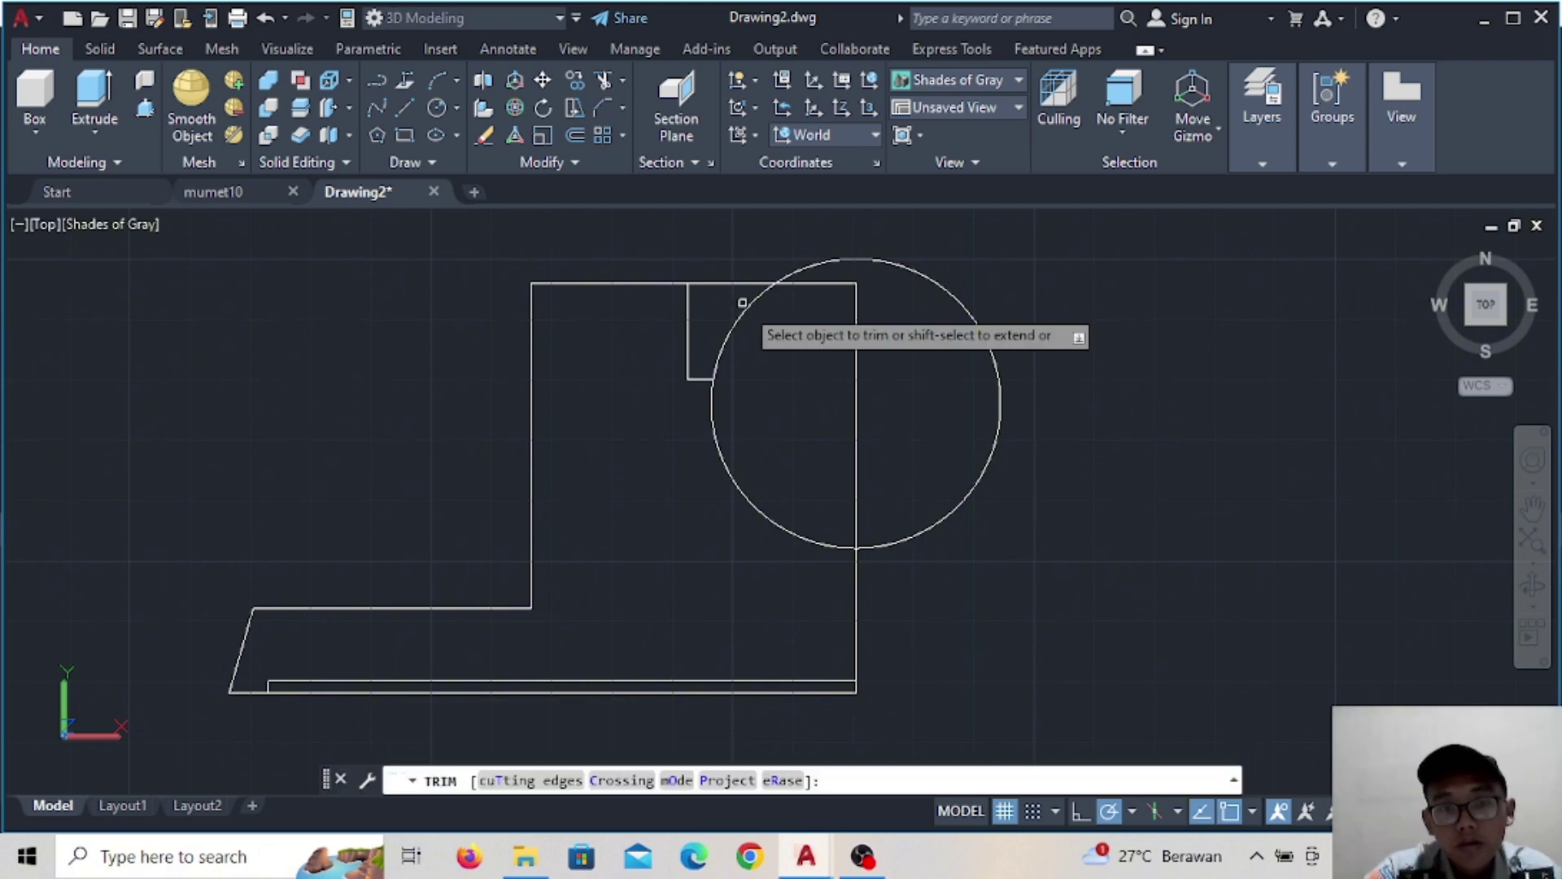
{"action": "left_click", "coordinate": [742, 305]}
{"action": "left_click", "coordinate": [794, 271]}
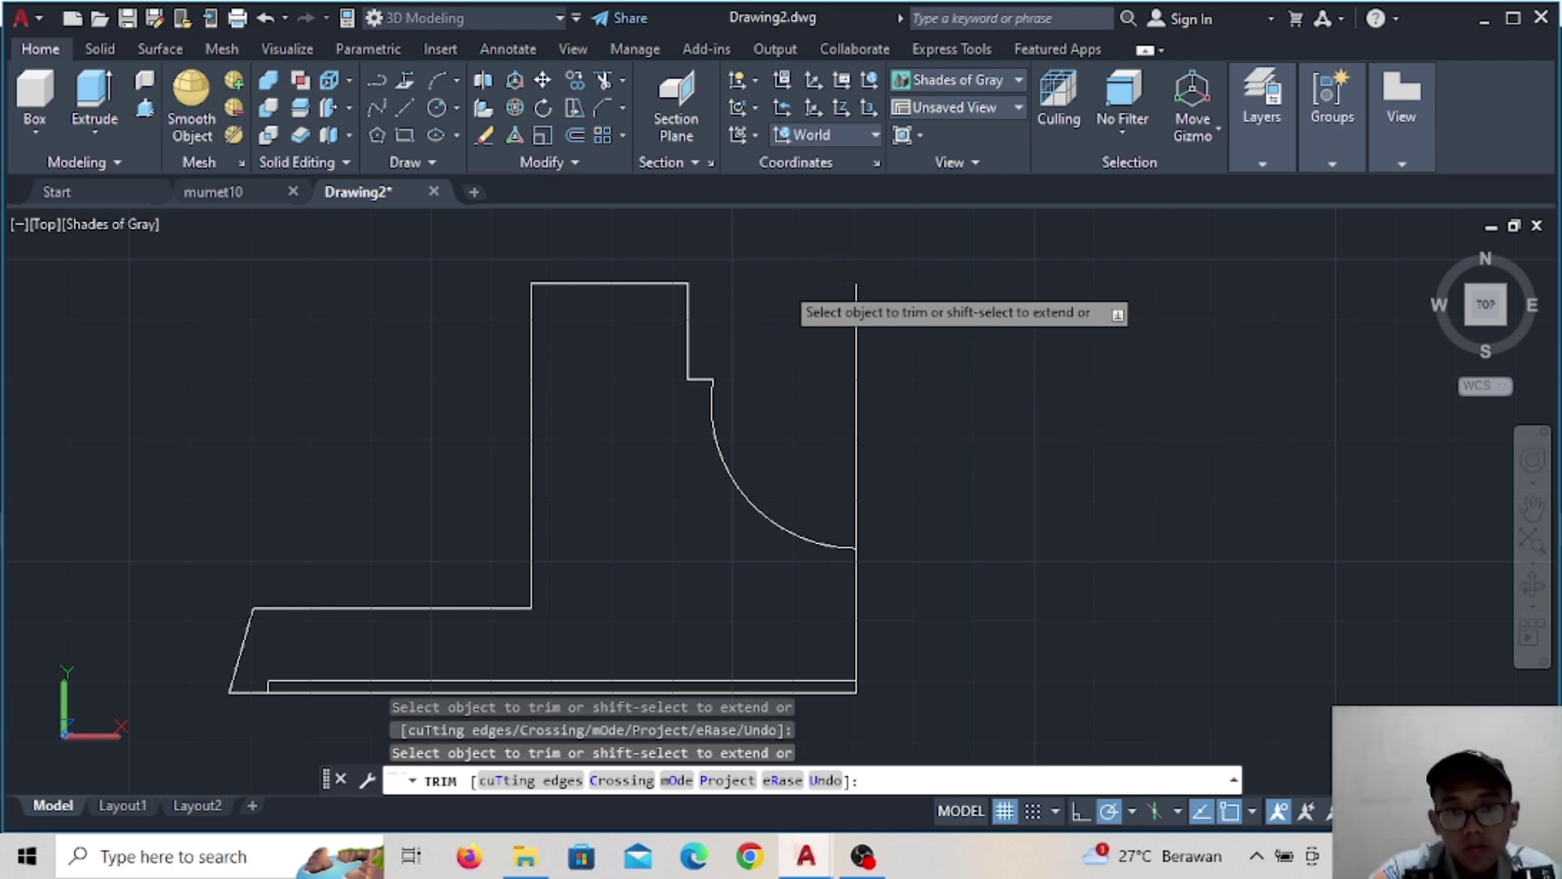
{"action": "key", "text": "Escape"}
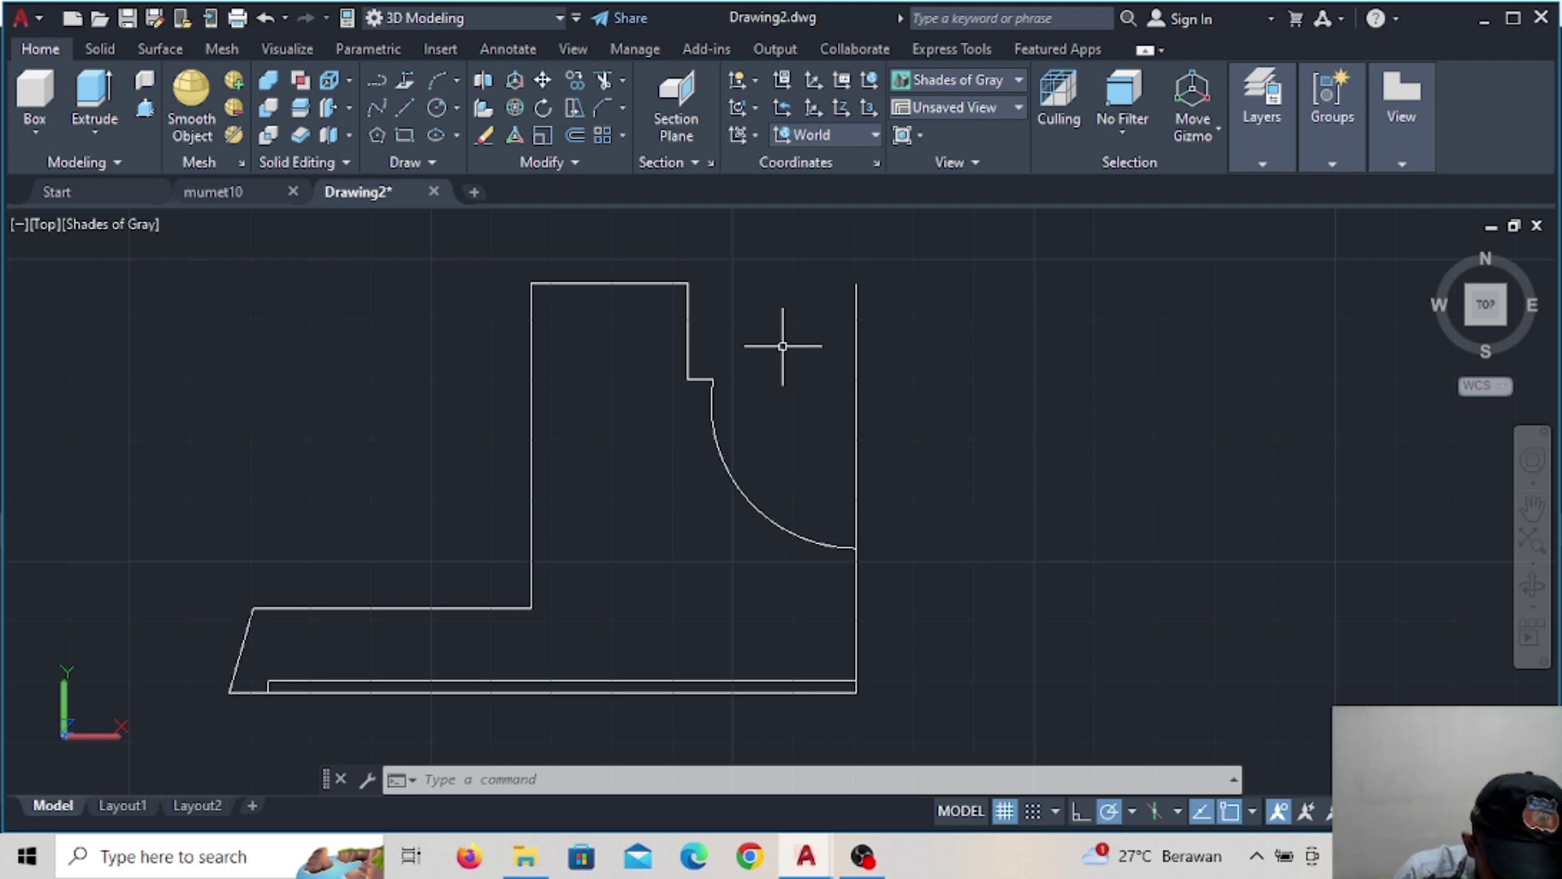
{"action": "key", "text": "space"}
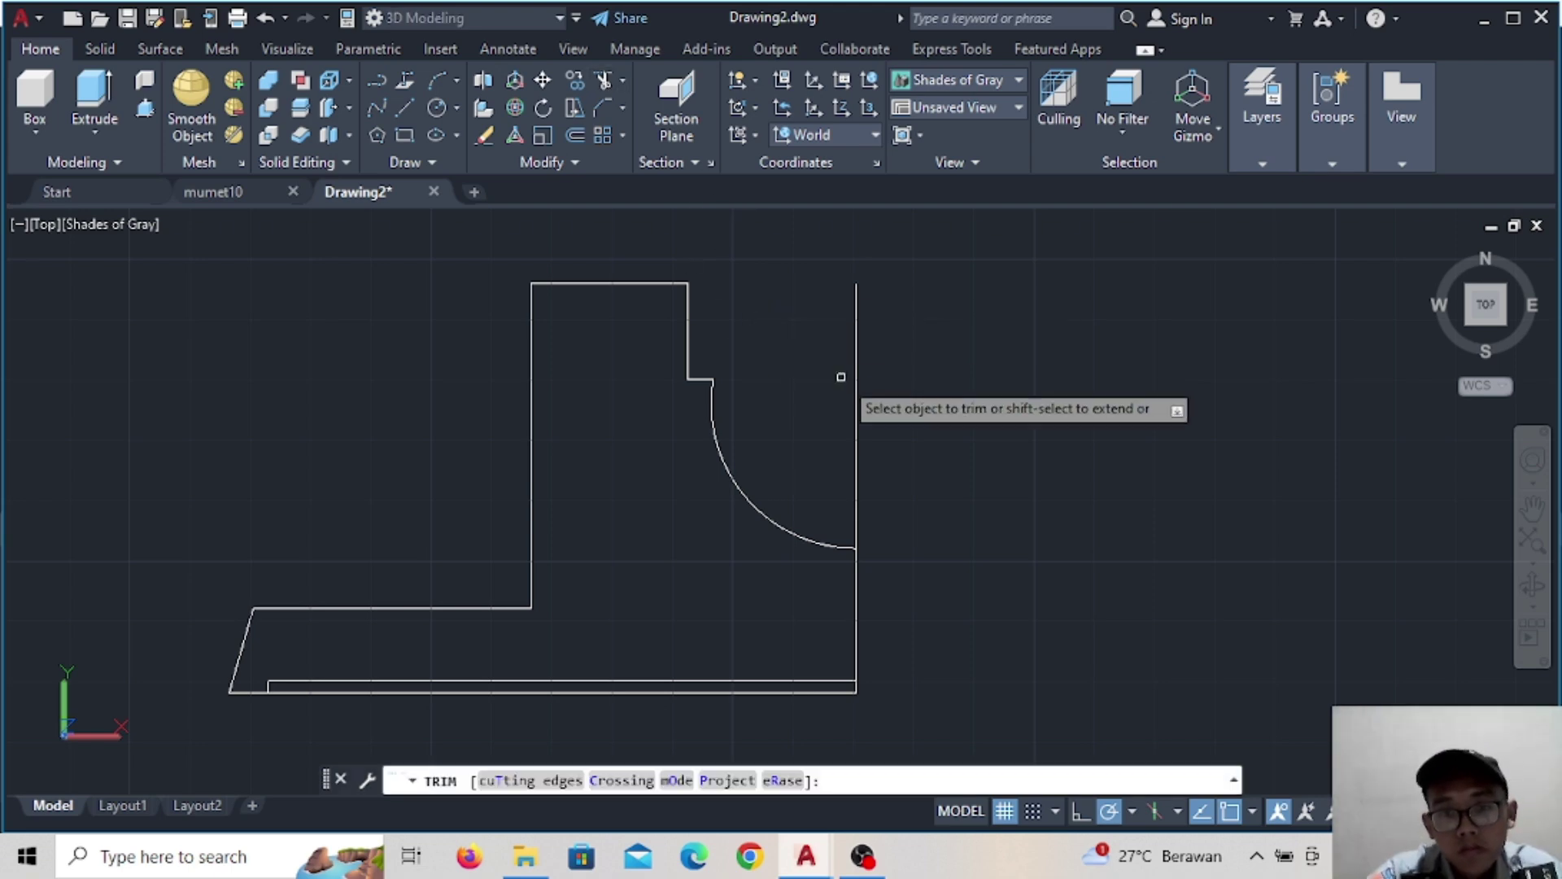
{"action": "left_click", "coordinate": [855, 377]}
{"action": "left_click", "coordinate": [811, 693]}
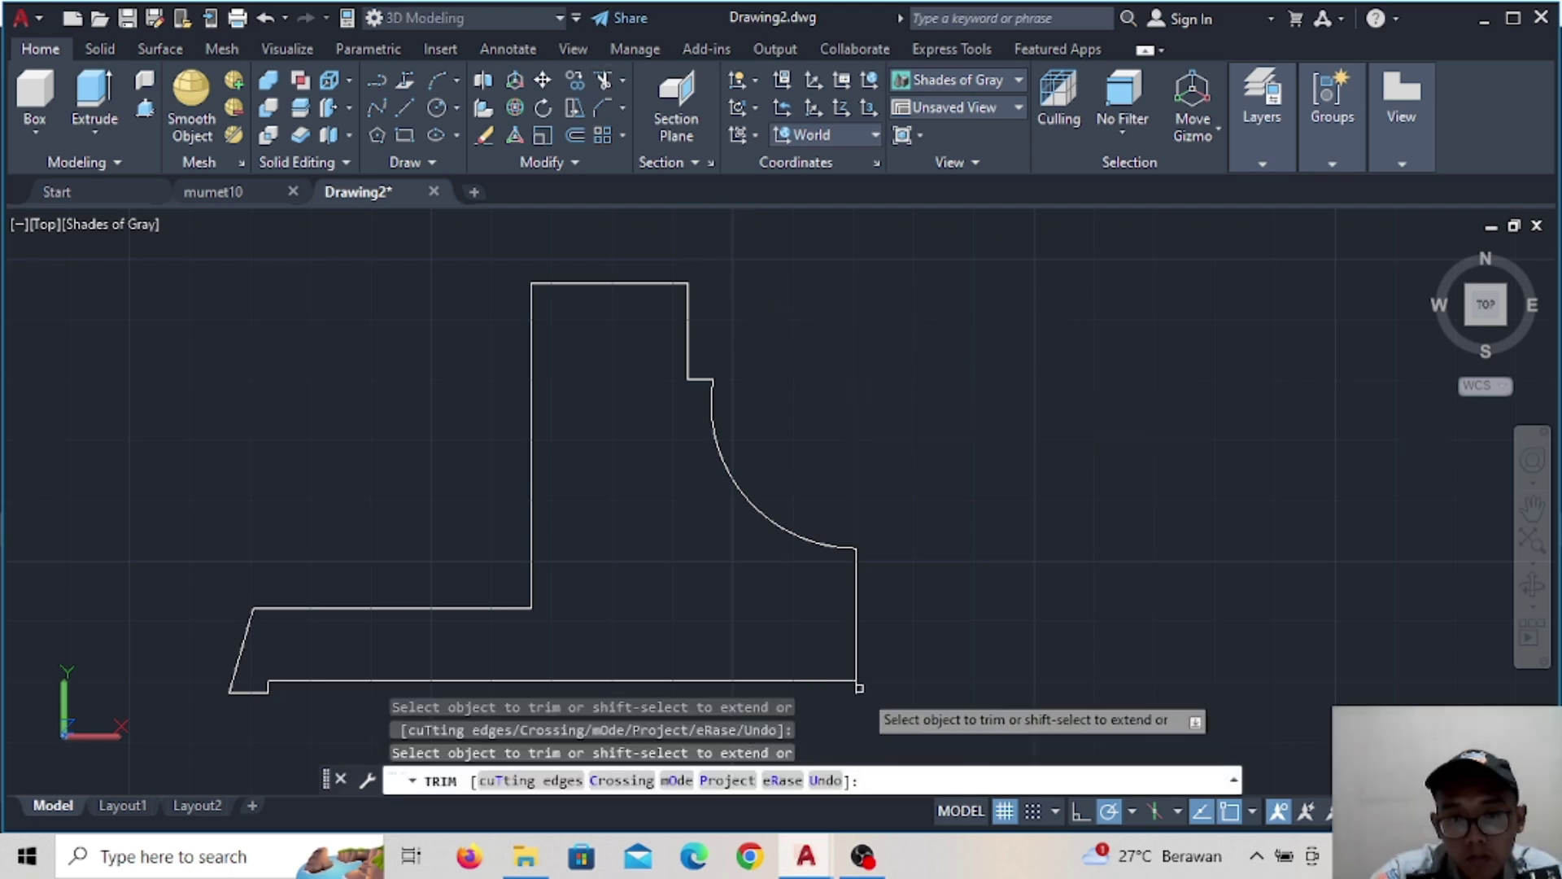
{"action": "left_click", "coordinate": [855, 634]}
{"action": "scroll", "coordinate": [920, 659], "scroll_direction": "down", "scroll_amount": 3}
{"action": "key", "text": "Escape"}
Mirror the half-profile about its right edge, keeping the original half
{"action": "left_click_drag", "start_coordinate": [745, 463], "coordinate": [488, 675]}
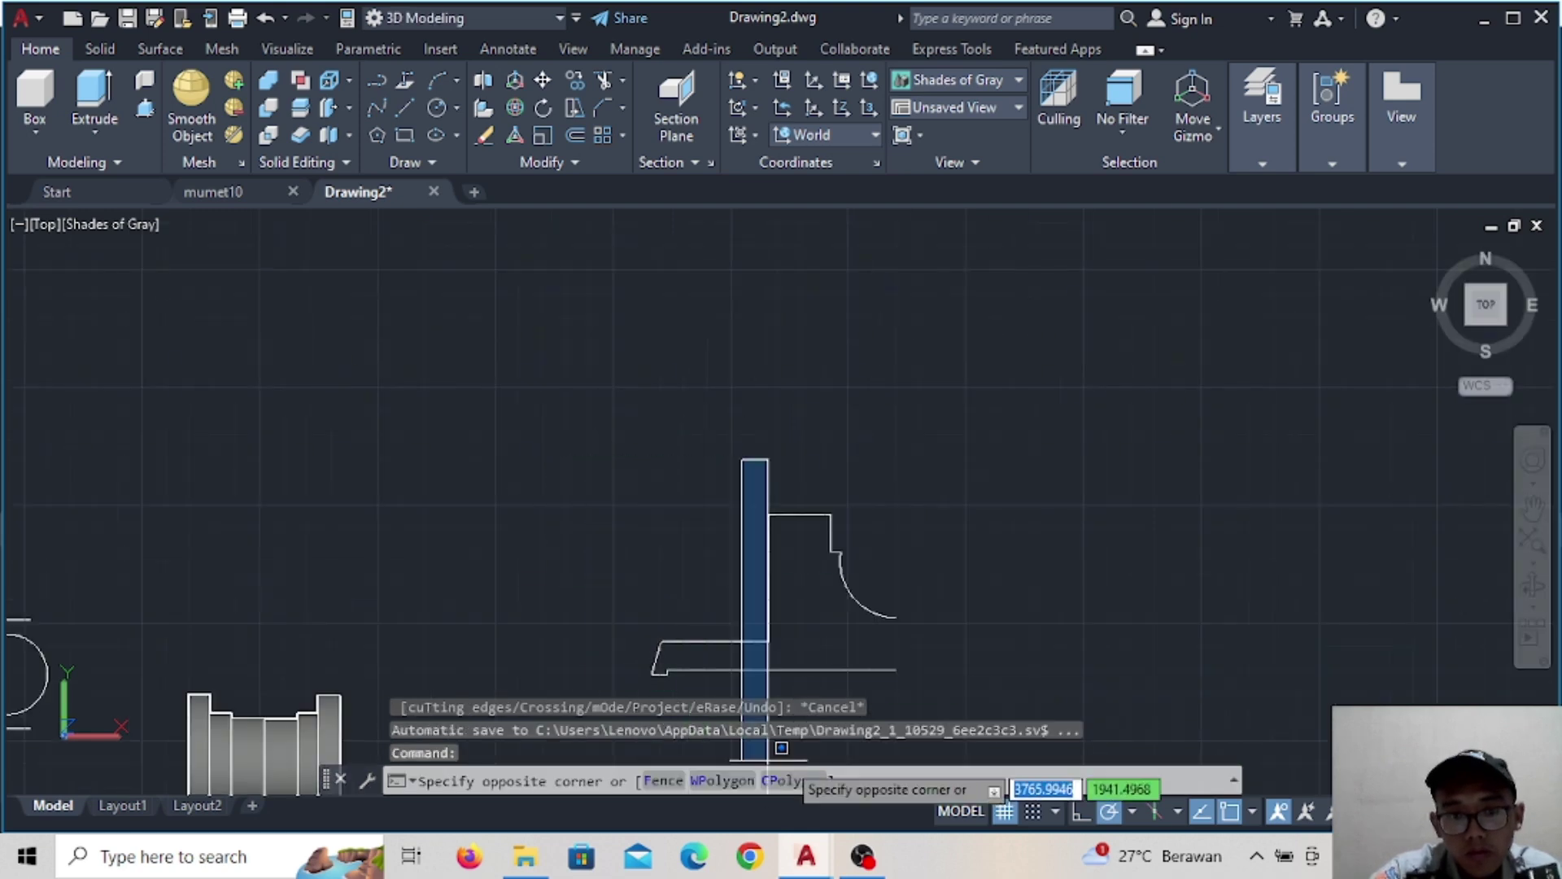
{"action": "left_click", "coordinate": [546, 162]}
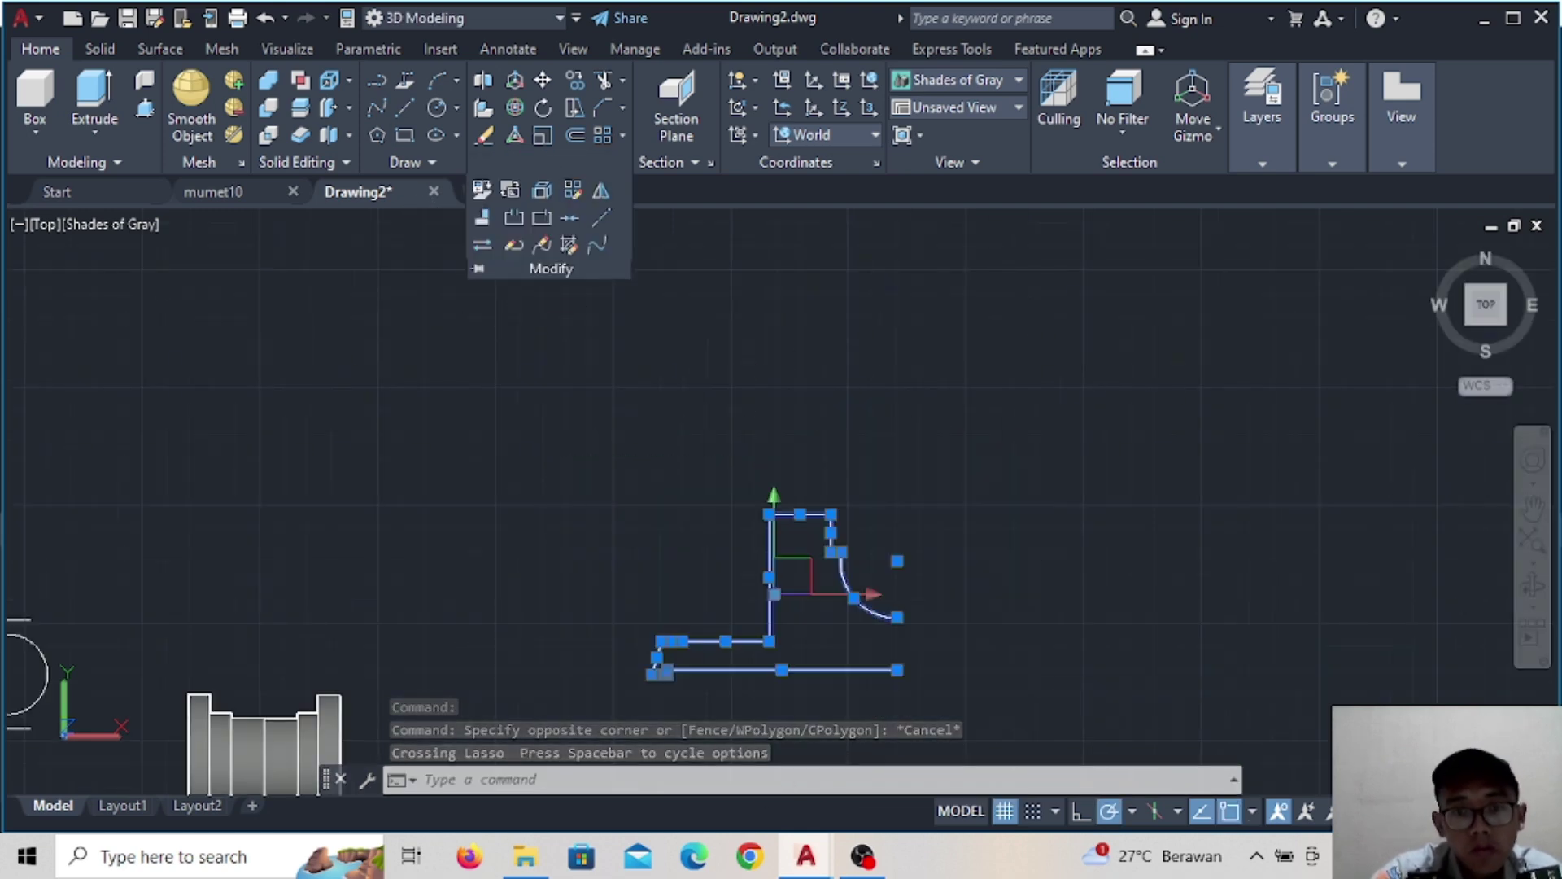
{"action": "left_click", "coordinate": [485, 190]}
{"action": "left_click", "coordinate": [896, 617]}
{"action": "left_click", "coordinate": [907, 460]}
{"action": "key", "text": "Return"}
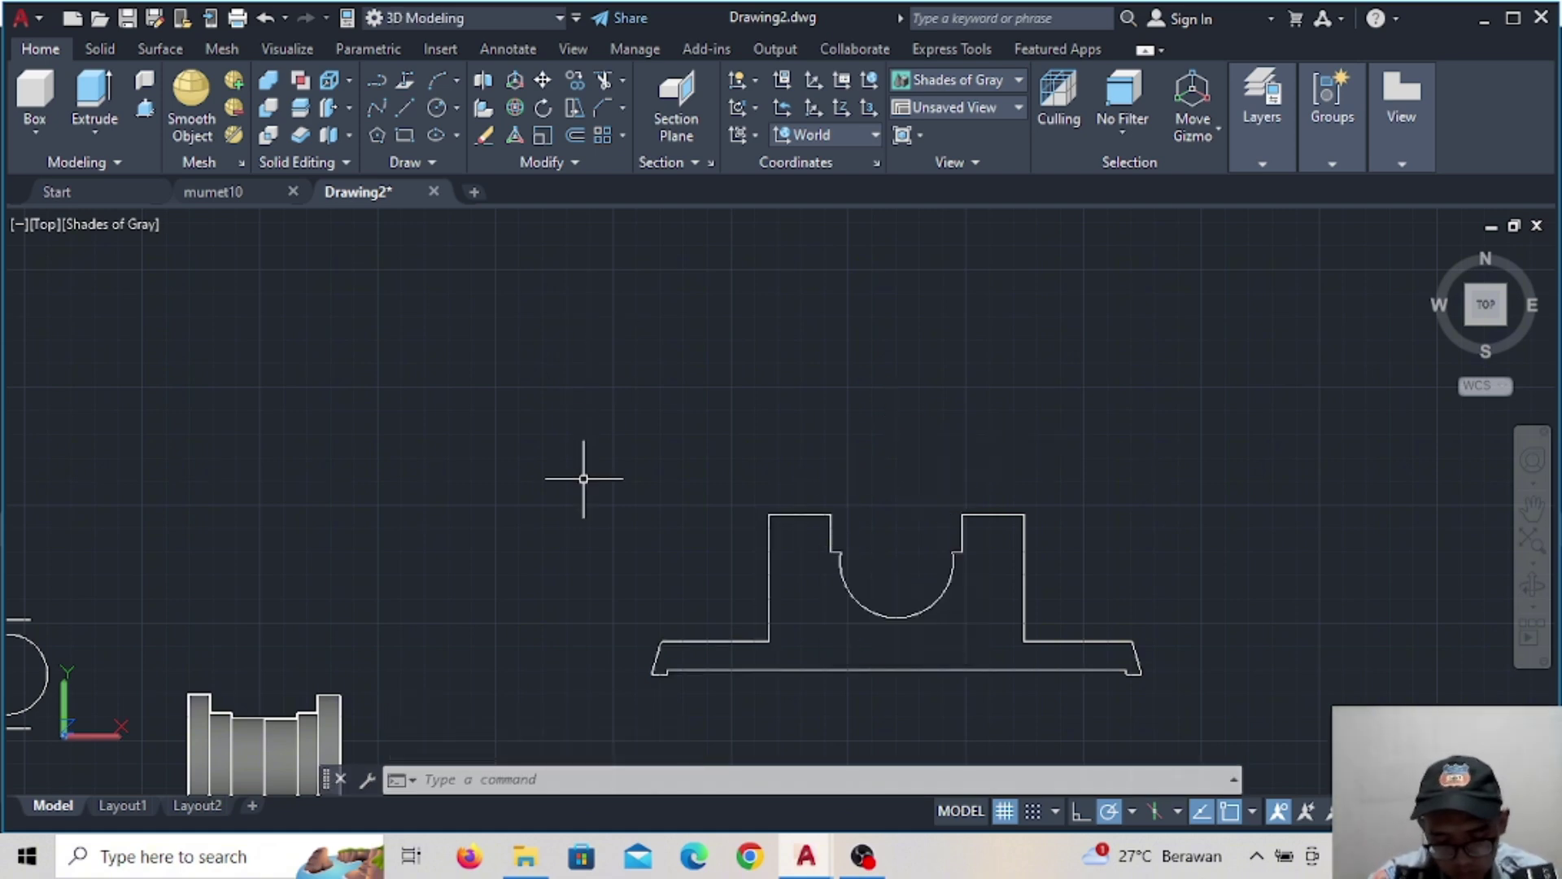
{"action": "left_click", "coordinate": [414, 116]}
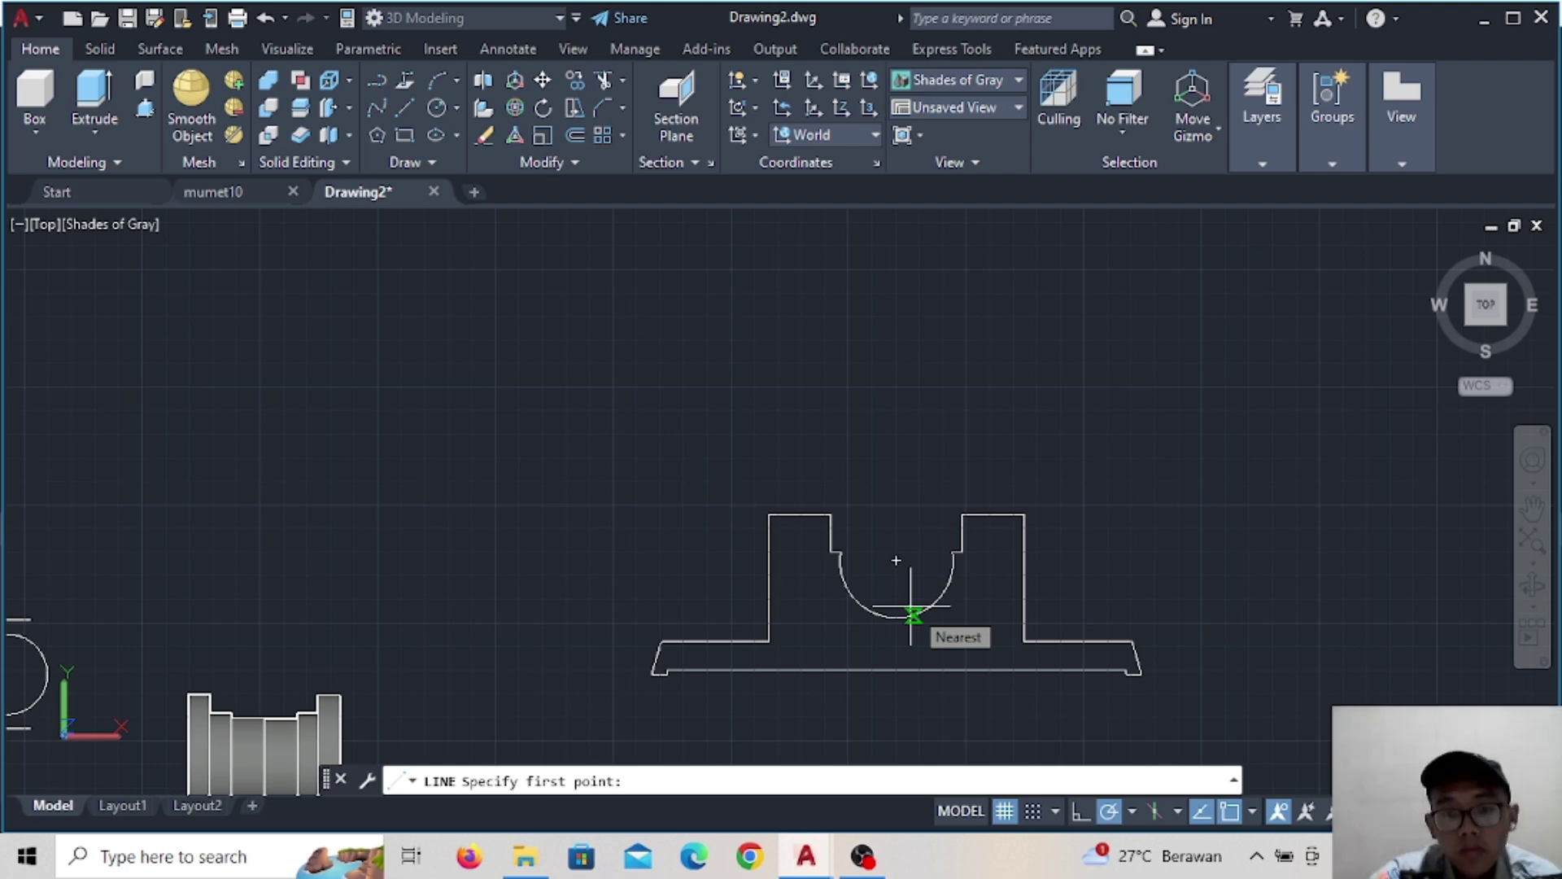
Draw a 77-unit horizontal line with a radius-6 circle at its left end
{"action": "left_click", "coordinate": [896, 393]}
{"action": "type", "text": "77"}
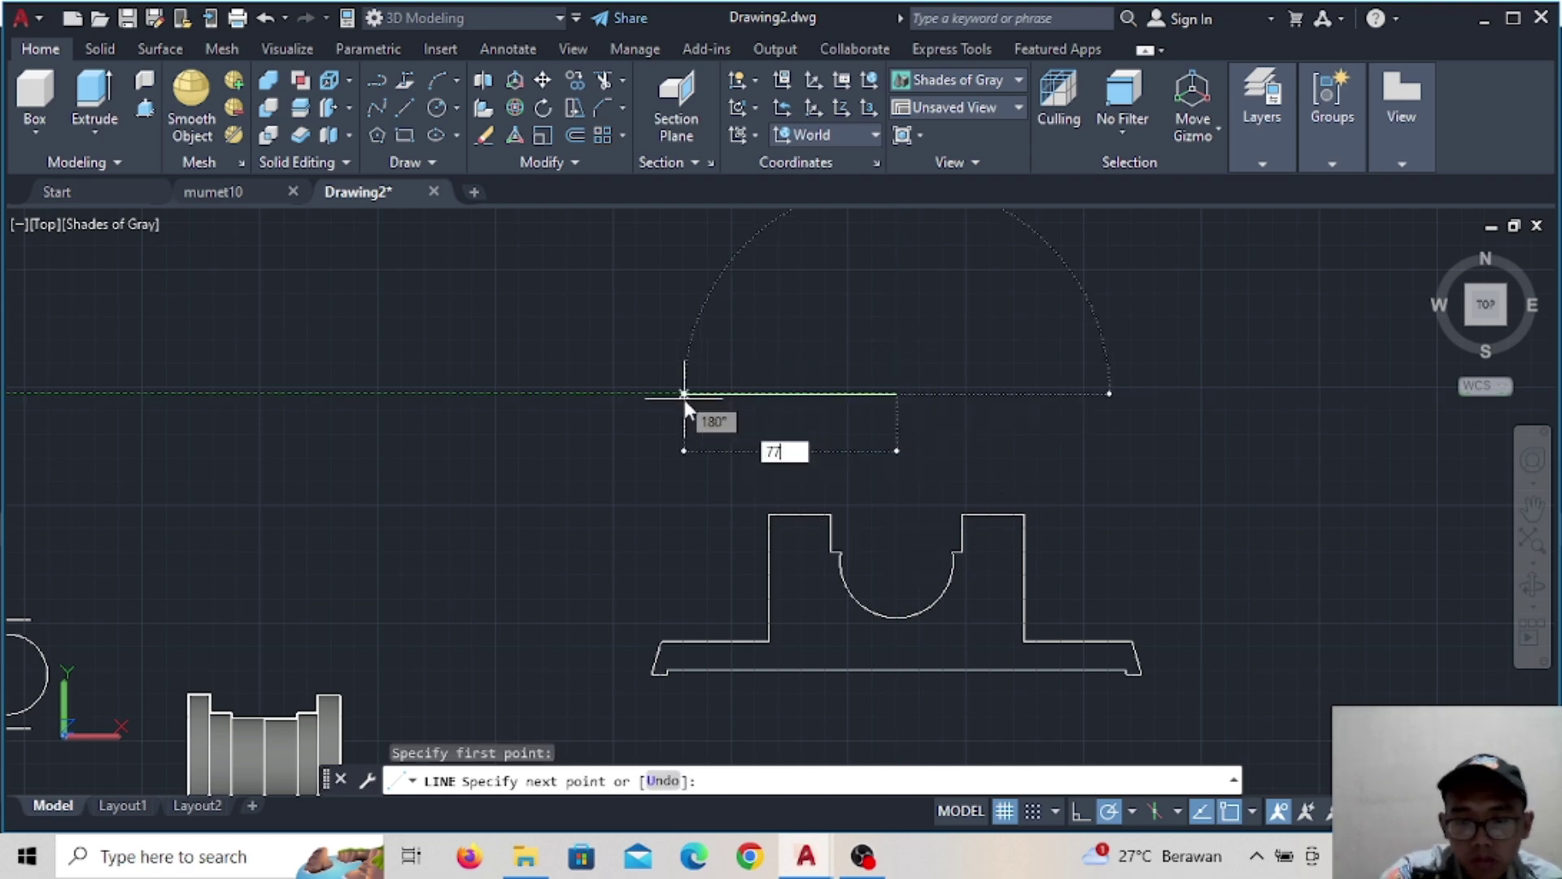
{"action": "key", "text": "Return"}
{"action": "key", "text": "Escape"}
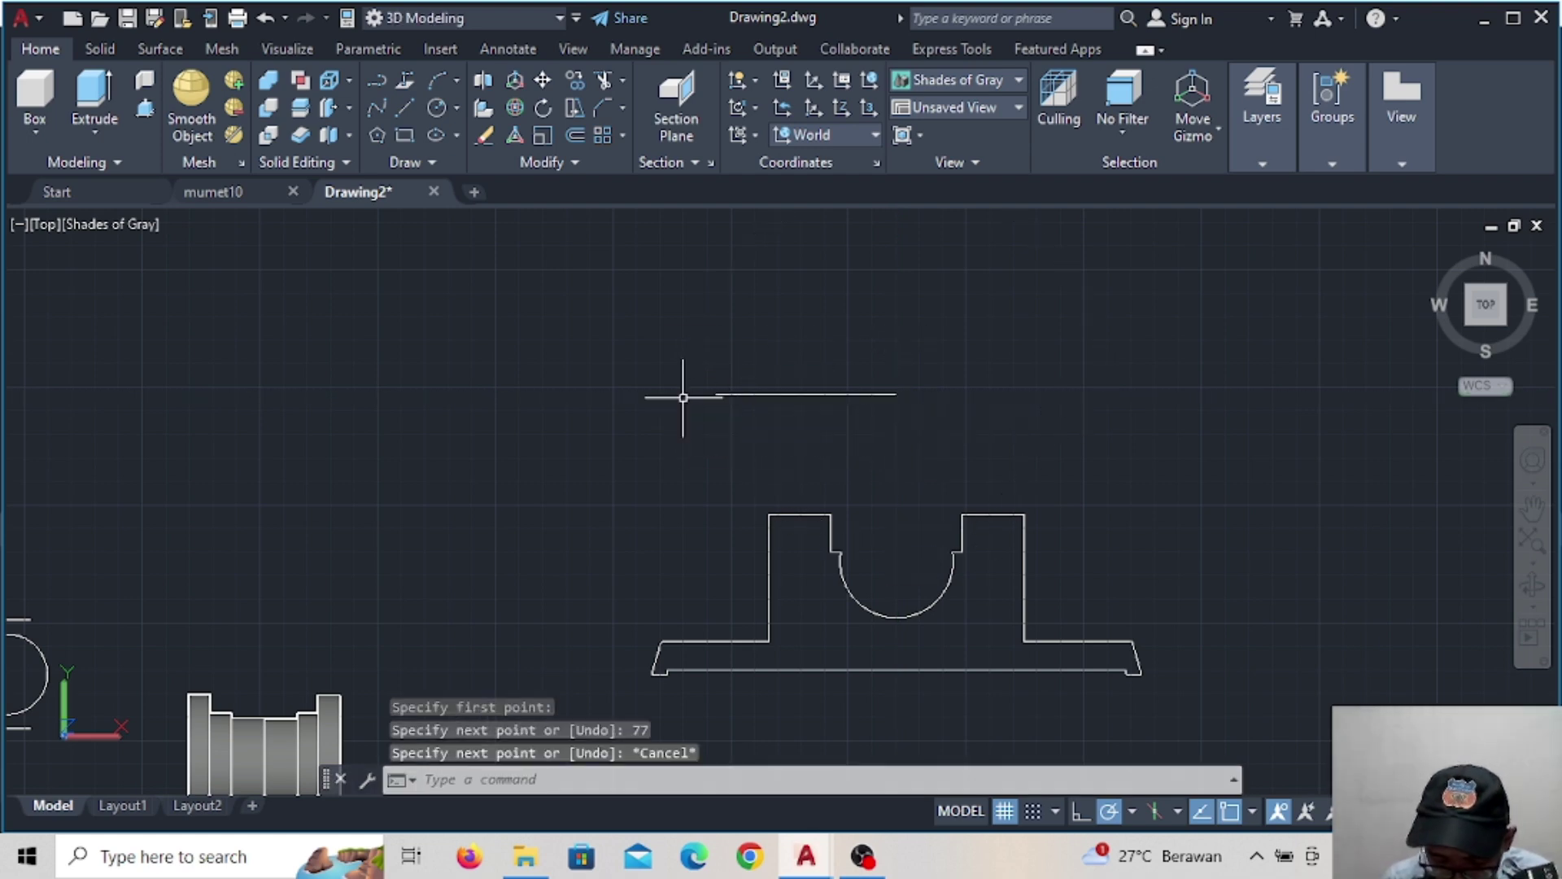
{"action": "left_click", "coordinate": [436, 107]}
{"action": "scroll", "coordinate": [636, 457], "scroll_direction": "up", "scroll_amount": 3}
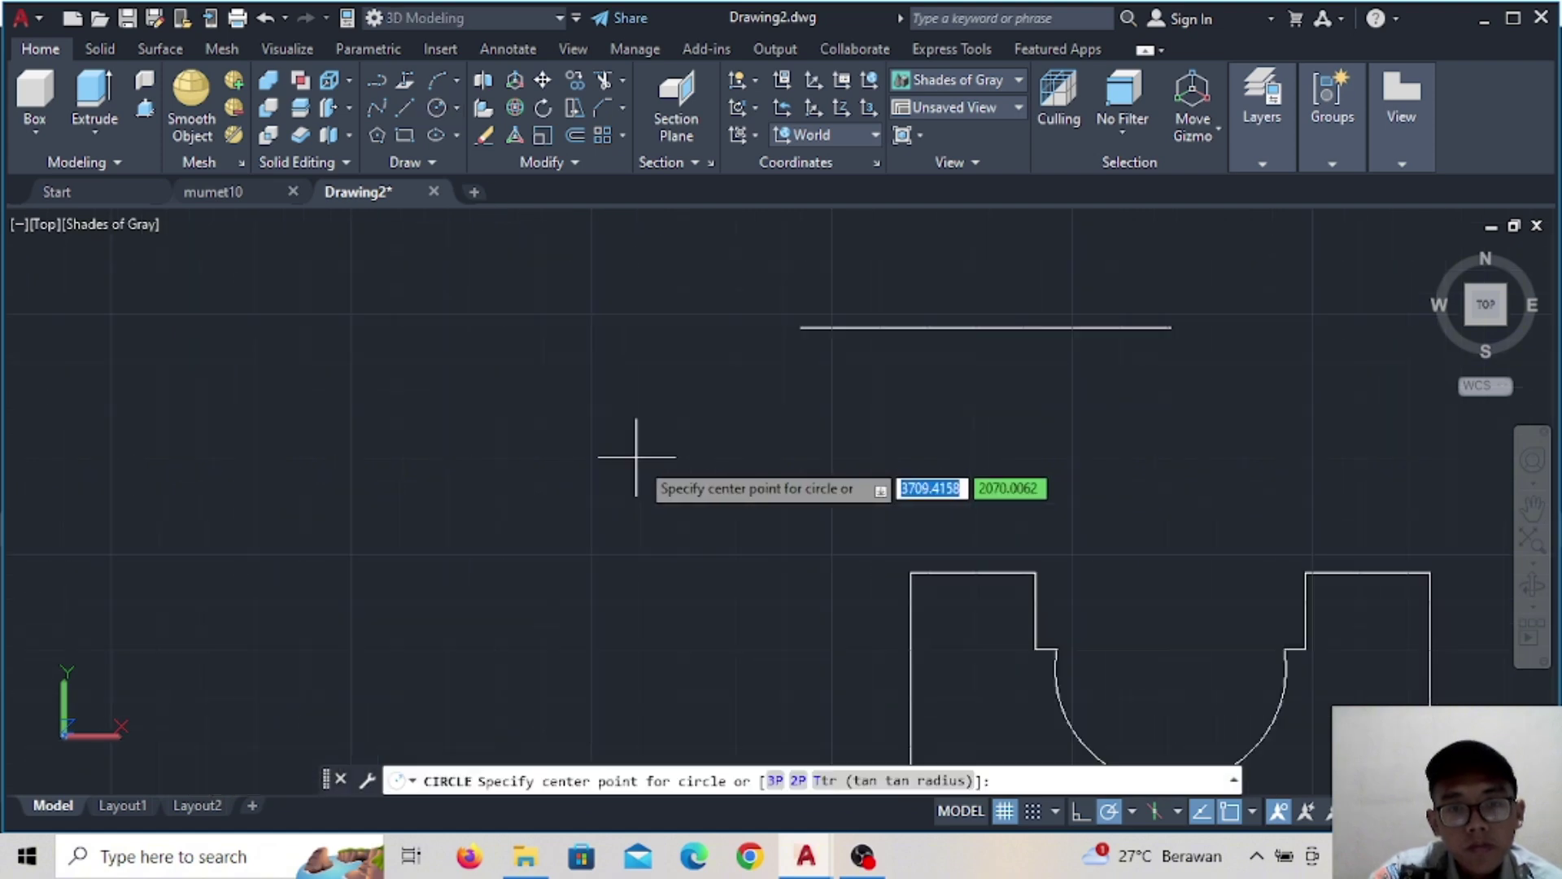
{"action": "left_click", "coordinate": [801, 328]}
{"action": "type", "text": "6"}
{"action": "key", "text": "Return"}
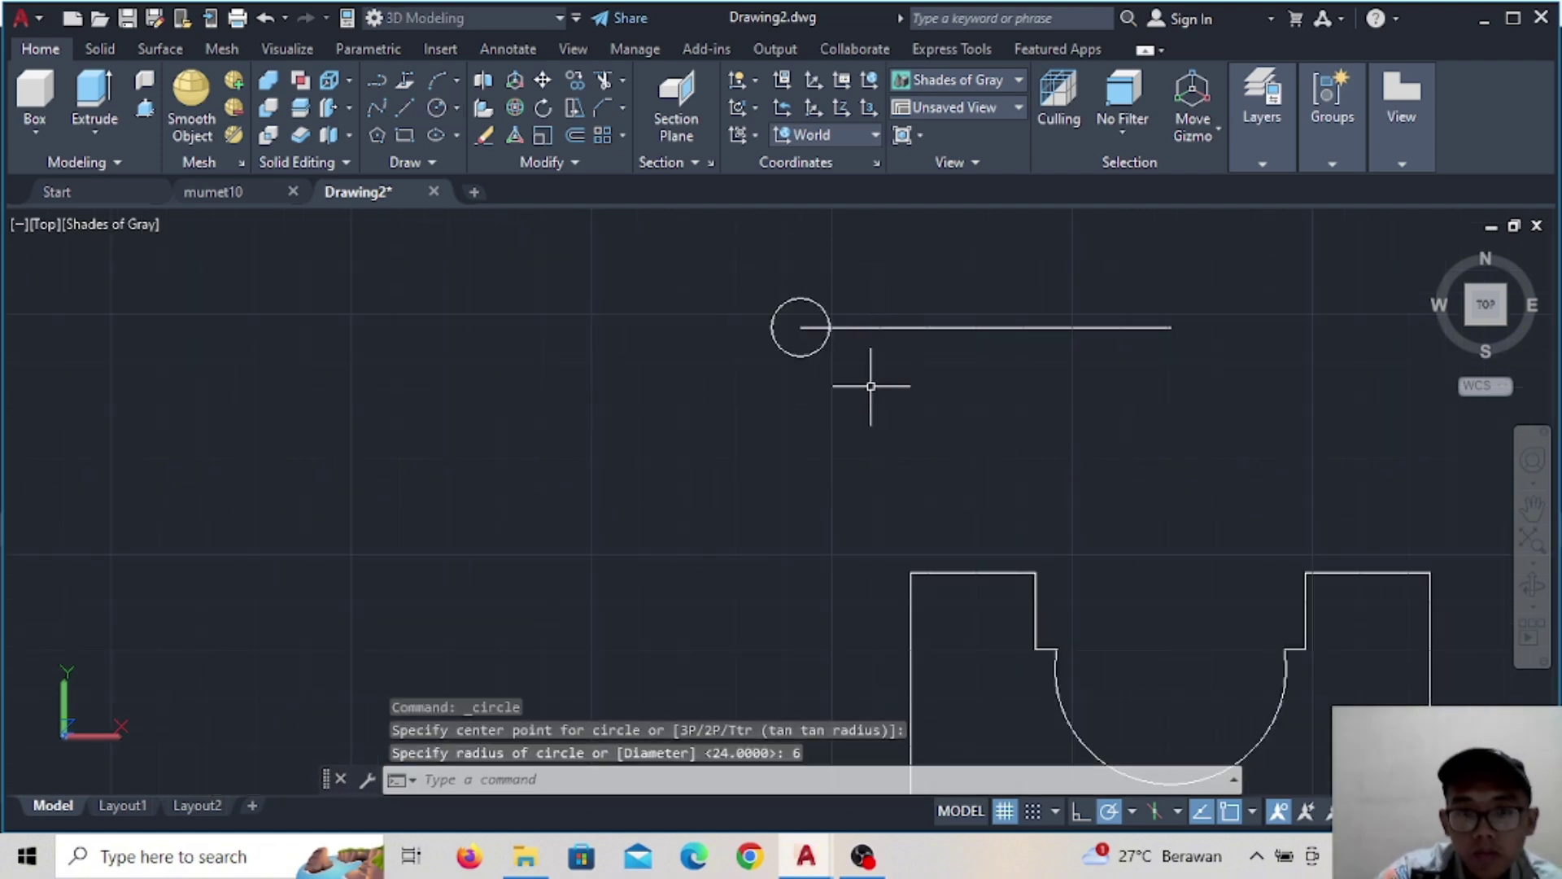
Add a second radius-6 circle centred 8 units along the line
{"action": "left_click", "coordinate": [437, 107]}
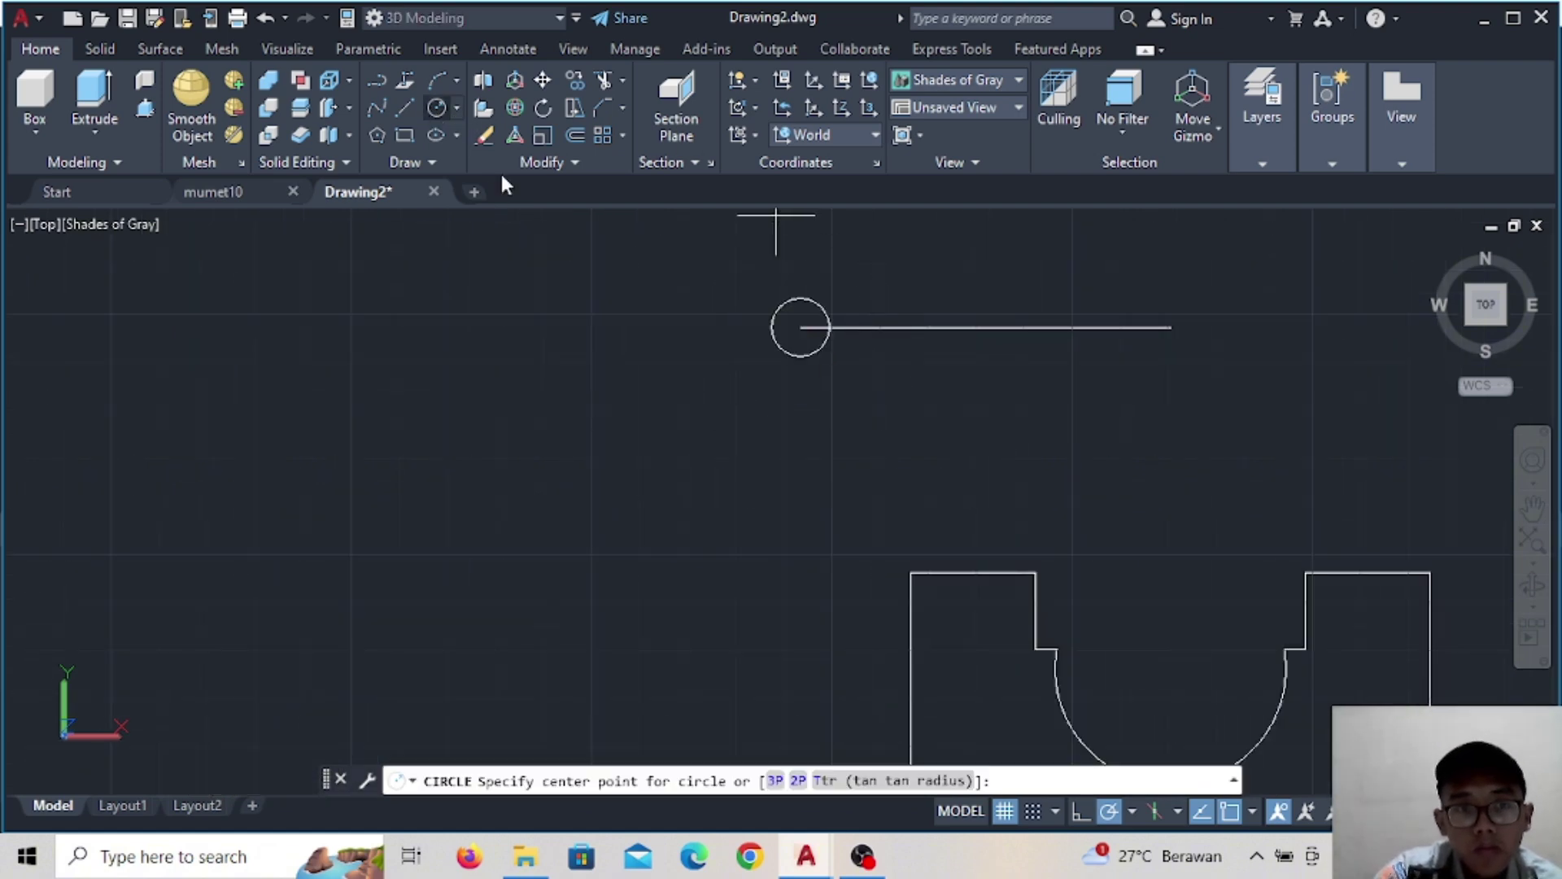
{"action": "left_click", "coordinate": [800, 328]}
{"action": "key", "text": "Escape"}
{"action": "left_click", "coordinate": [437, 107]}
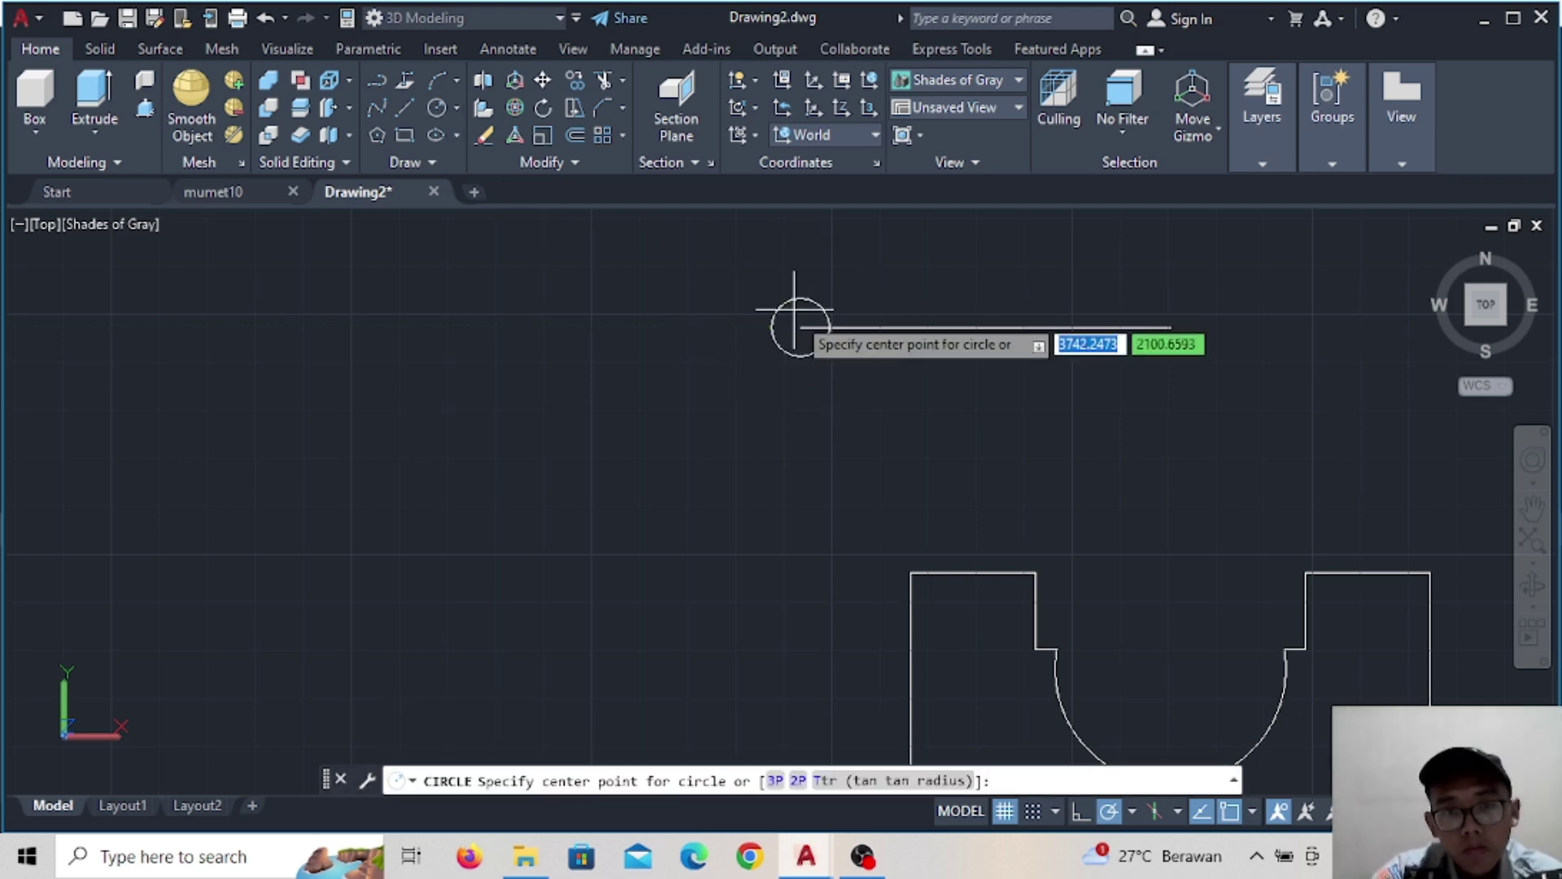
{"action": "scroll", "coordinate": [735, 328], "scroll_direction": "up", "scroll_amount": 1}
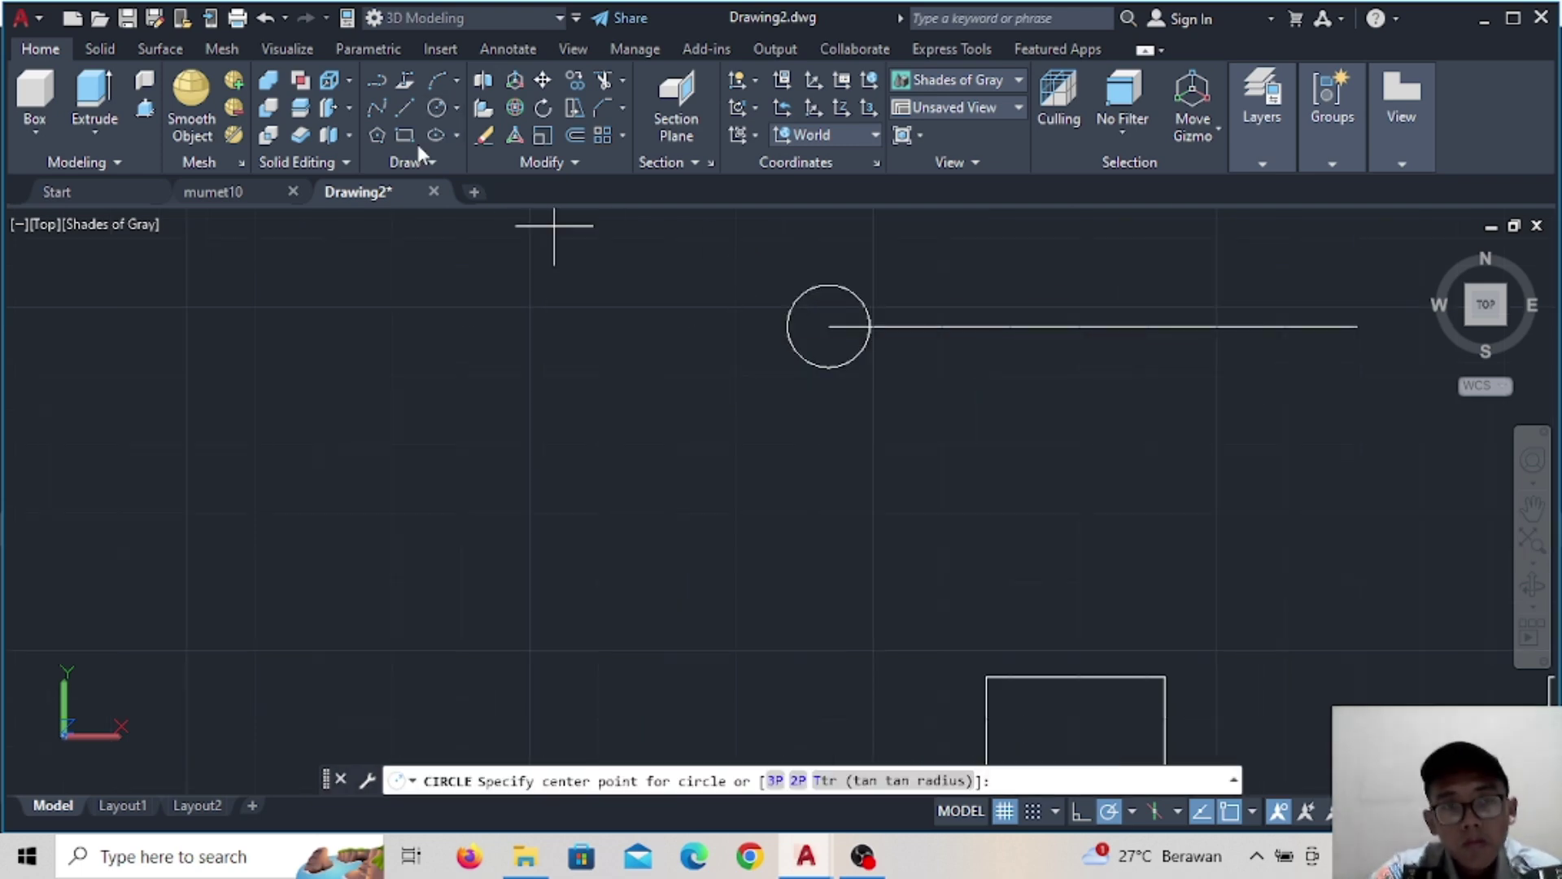
{"action": "left_click", "coordinate": [437, 108]}
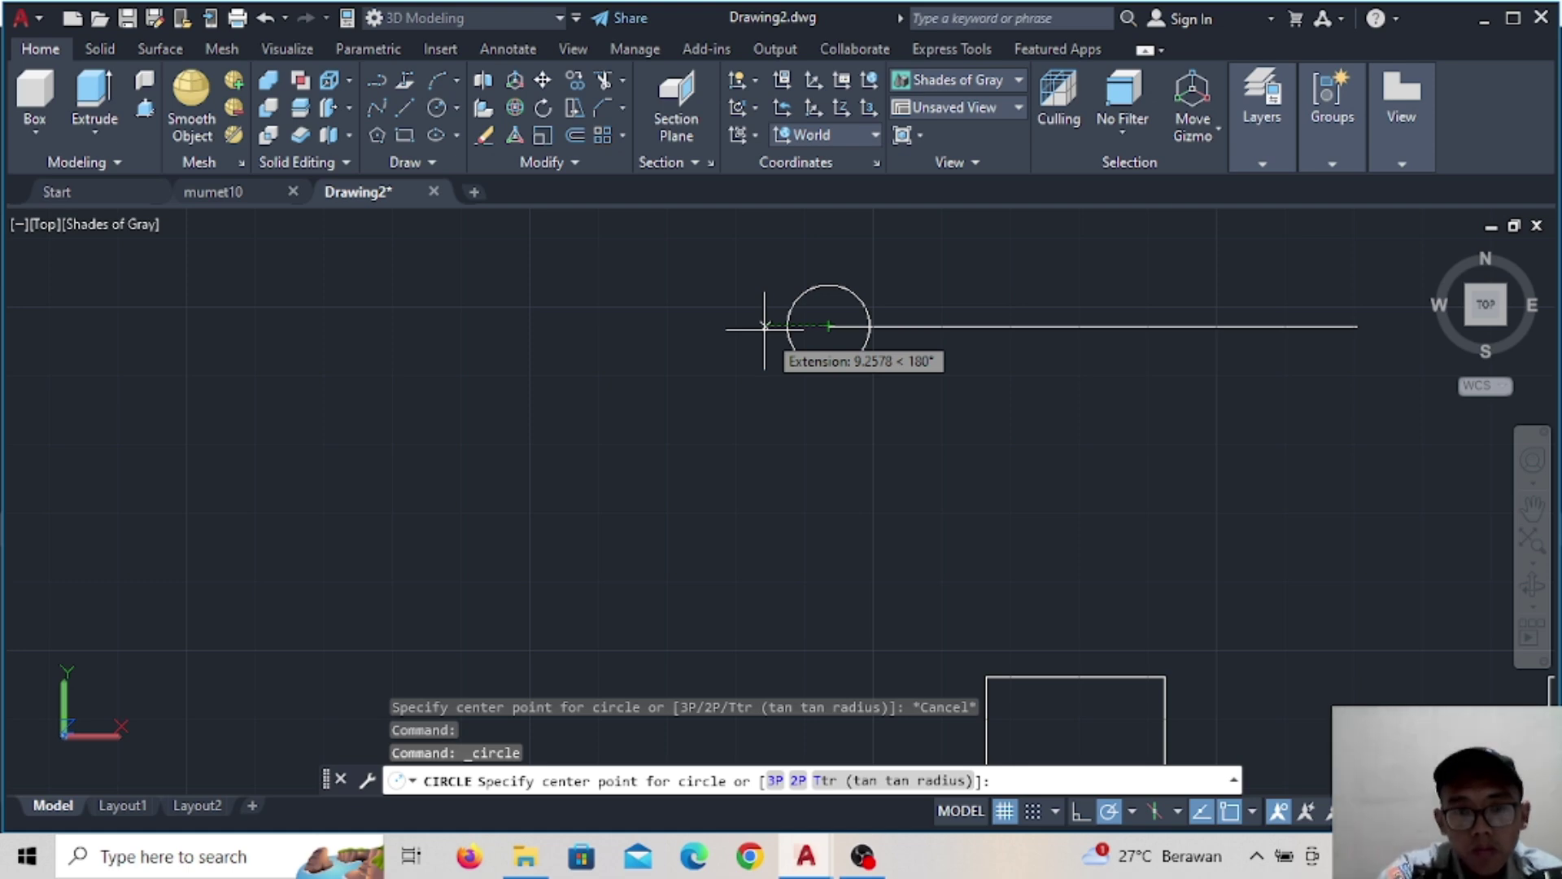
{"action": "type", "text": "8"}
{"action": "key", "text": "Return"}
{"action": "type", "text": "6"}
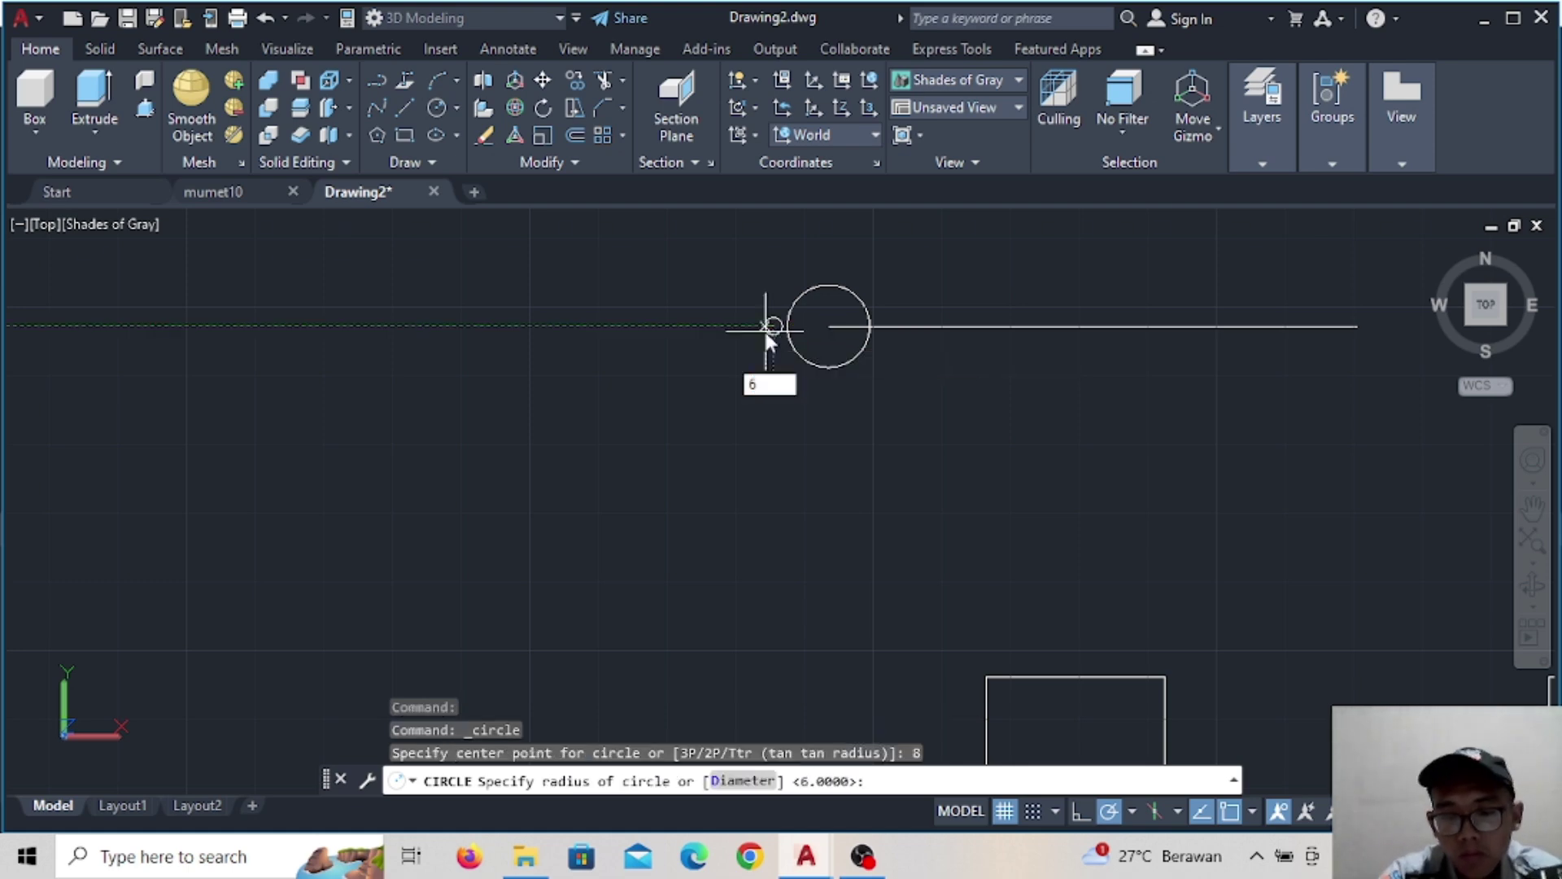
{"action": "key", "text": "Return"}
Connect the two circles' tops with a line and trim away their inner overlapping arcs
{"action": "left_click", "coordinate": [405, 108]}
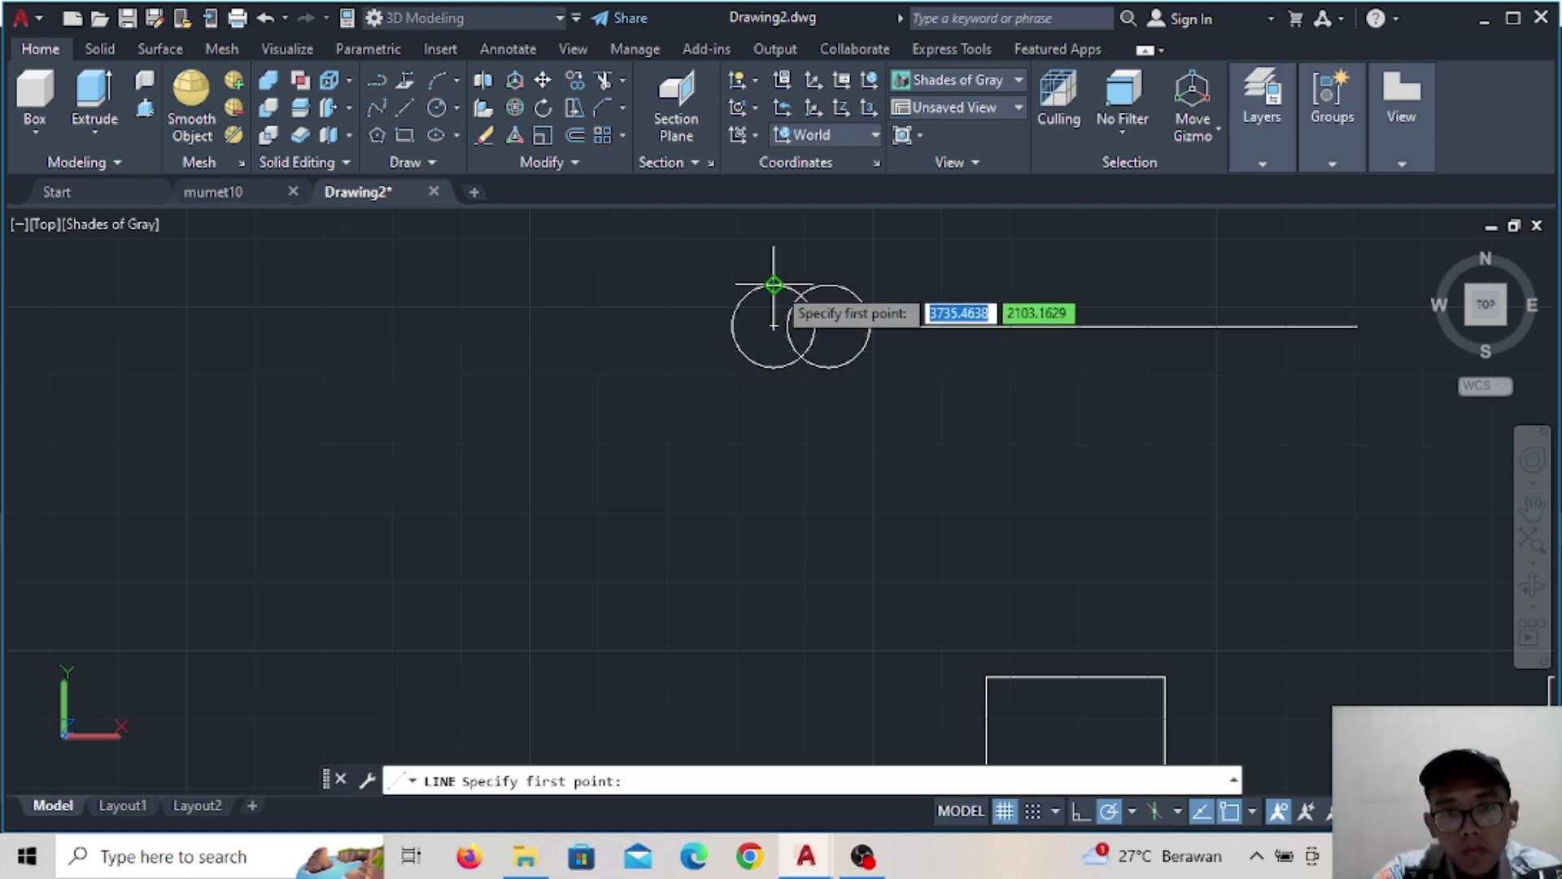
{"action": "left_click", "coordinate": [829, 284]}
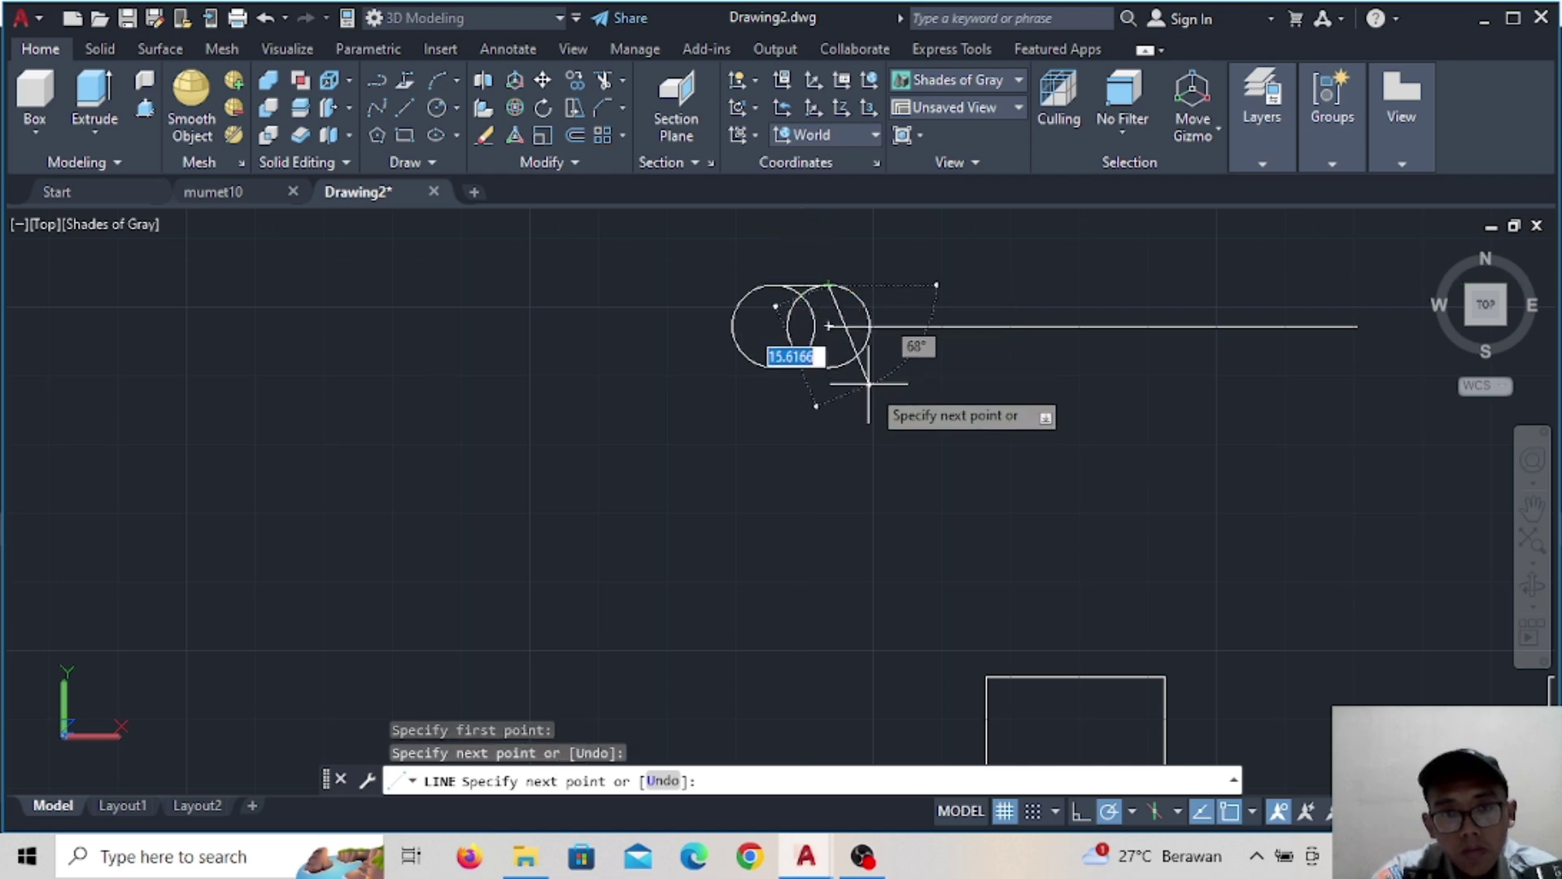
{"action": "left_click", "coordinate": [773, 285]}
{"action": "key", "text": "Escape"}
{"action": "left_click", "coordinate": [404, 108]}
{"action": "scroll", "coordinate": [773, 329], "scroll_direction": "up", "scroll_amount": 1}
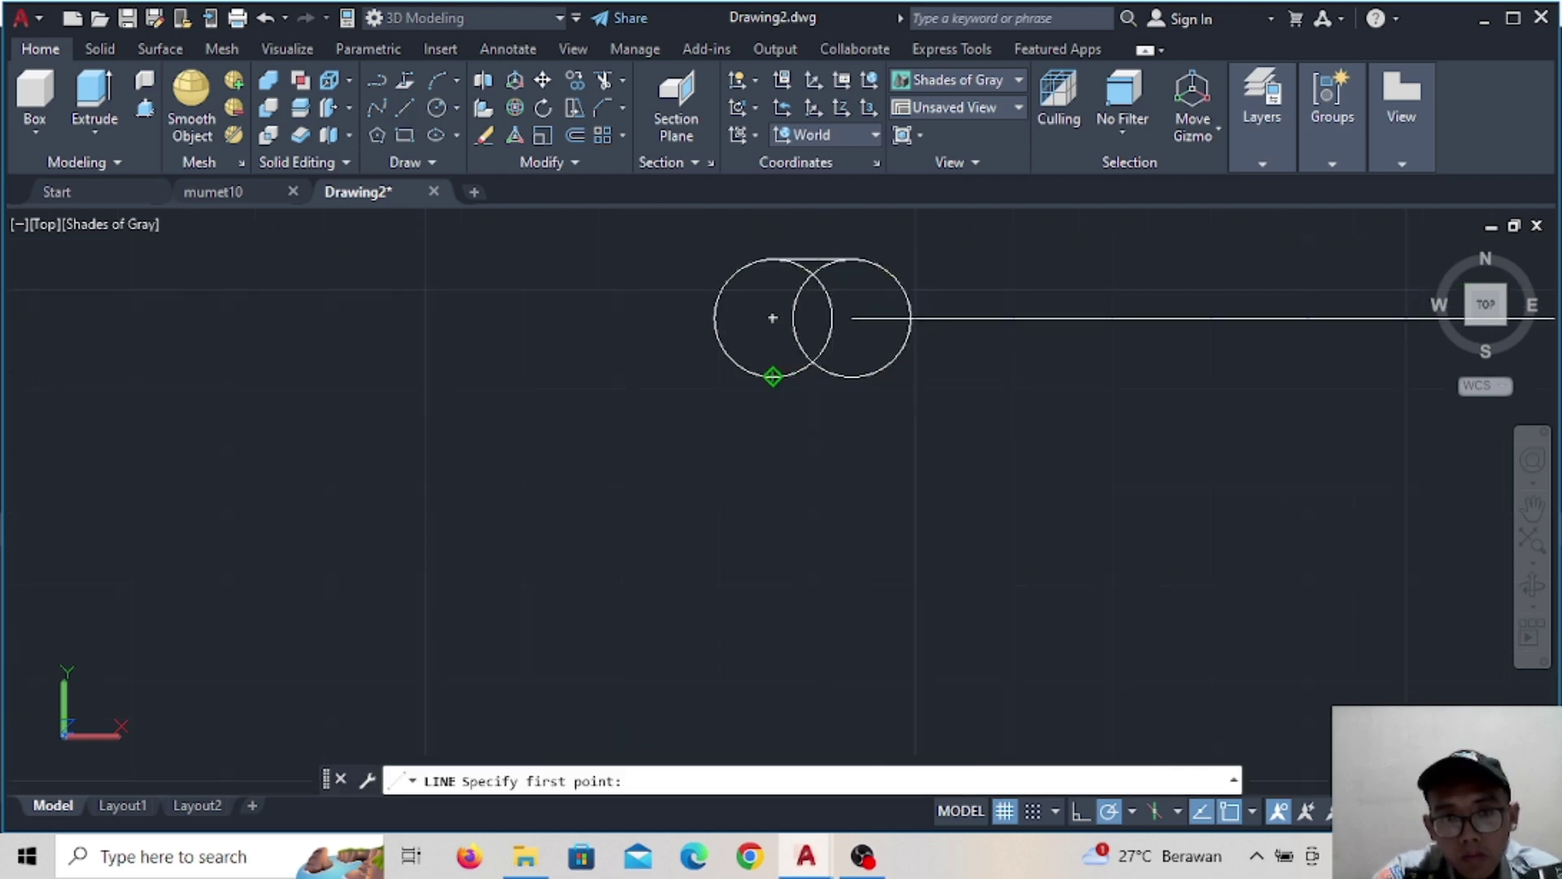
{"action": "left_click", "coordinate": [773, 375]}
{"action": "key", "text": "Escape"}
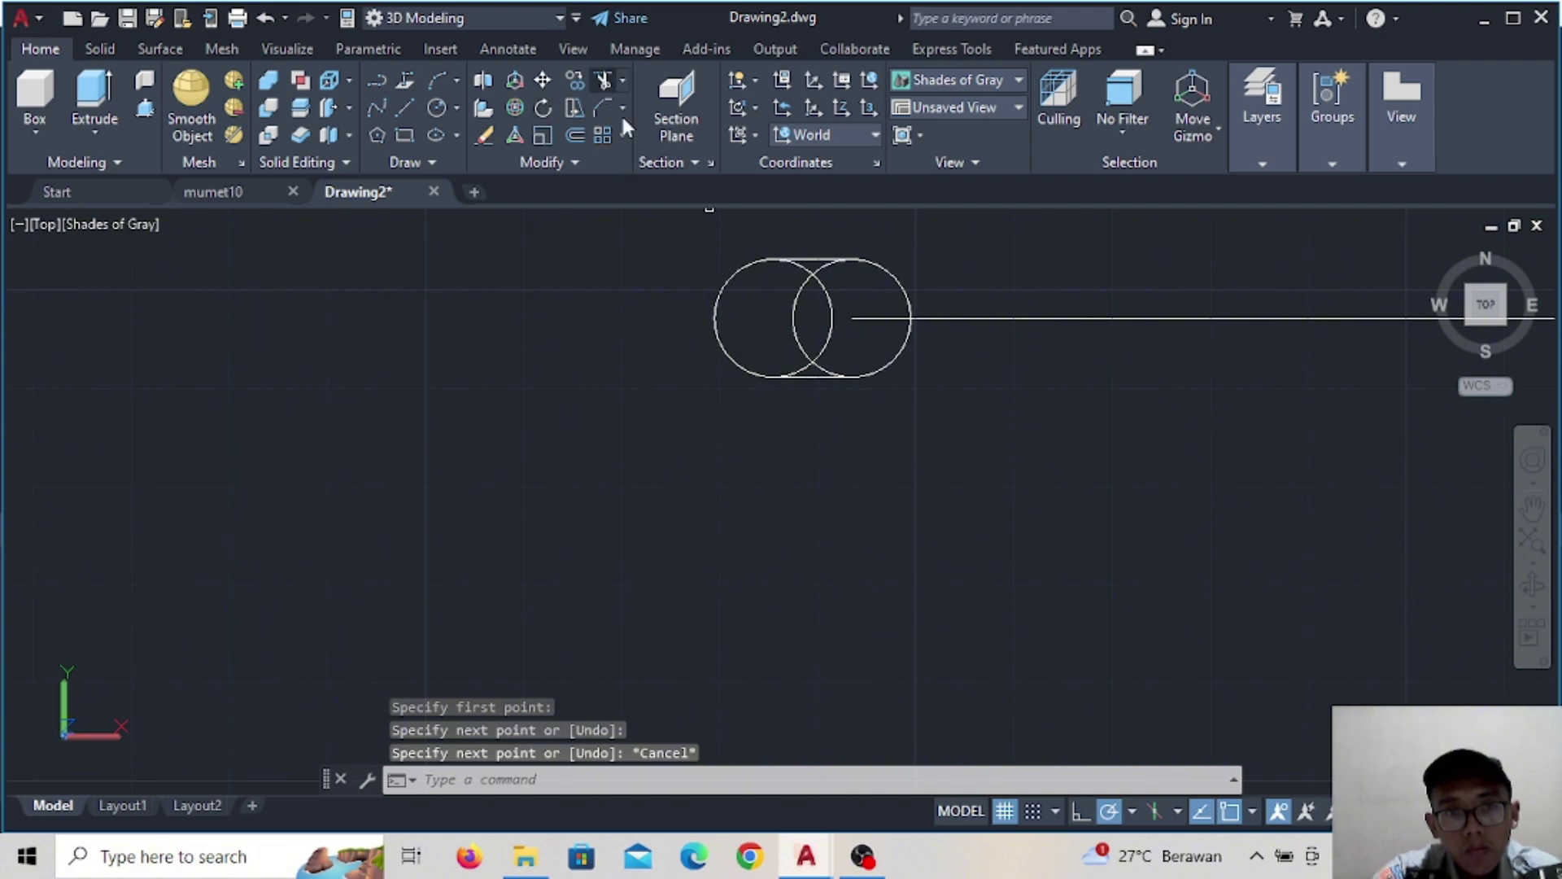
{"action": "left_click", "coordinate": [603, 80]}
{"action": "left_click_drag", "start_coordinate": [761, 309], "coordinate": [855, 319]}
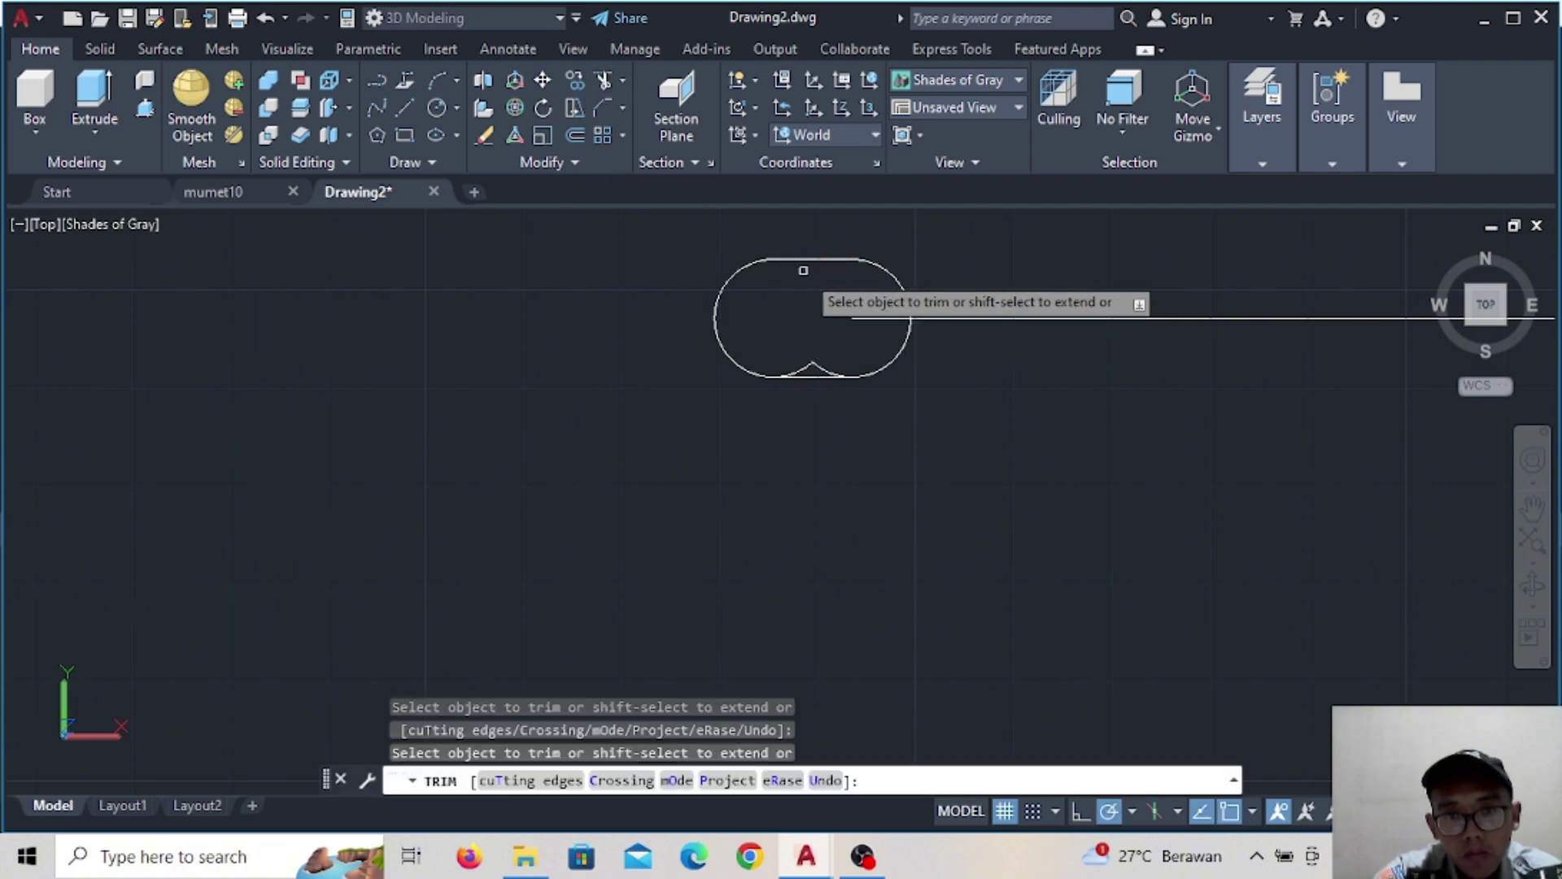
Trim the leftover bottom arcs and select the finished slot outline
{"action": "left_click", "coordinate": [818, 366]}
{"action": "key", "text": "Escape"}
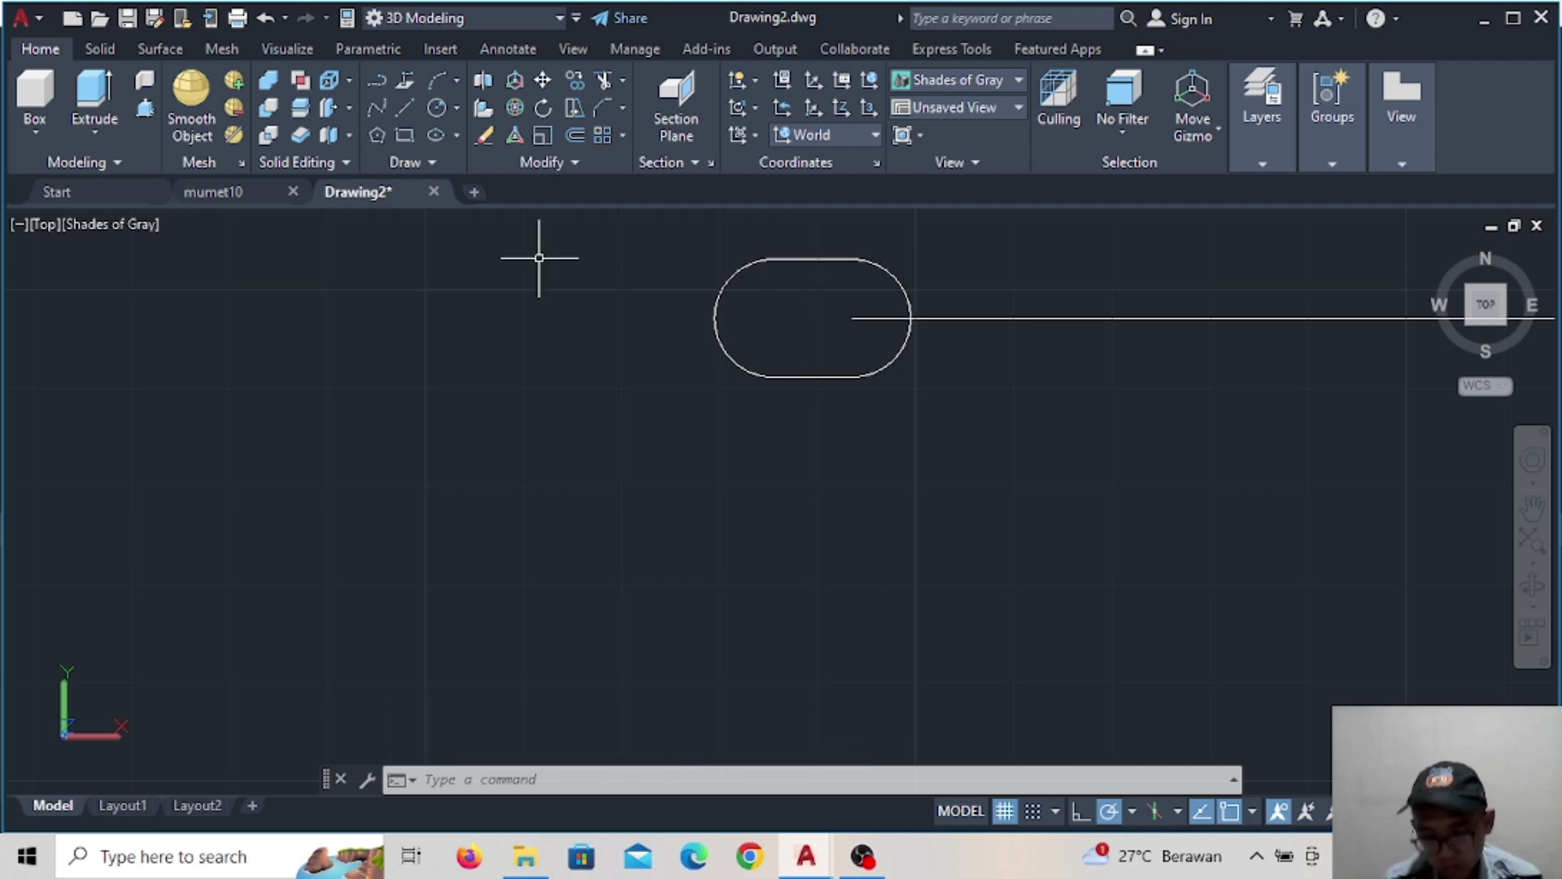
{"action": "scroll", "coordinate": [679, 337], "scroll_direction": "down", "scroll_amount": 3}
{"action": "left_click", "coordinate": [732, 308]}
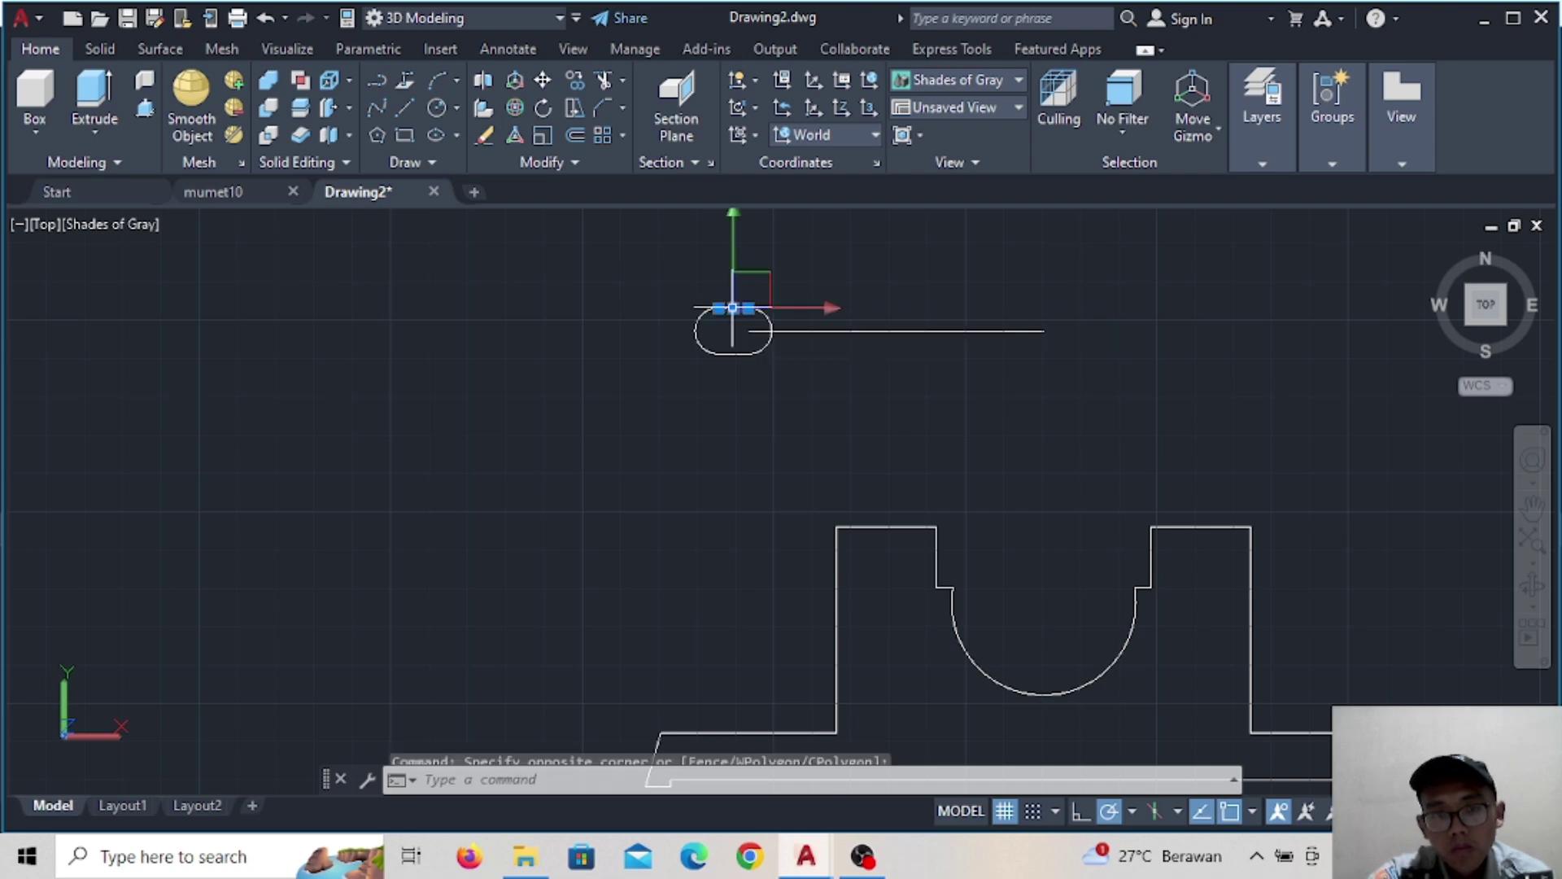
{"action": "left_click", "coordinate": [716, 350]}
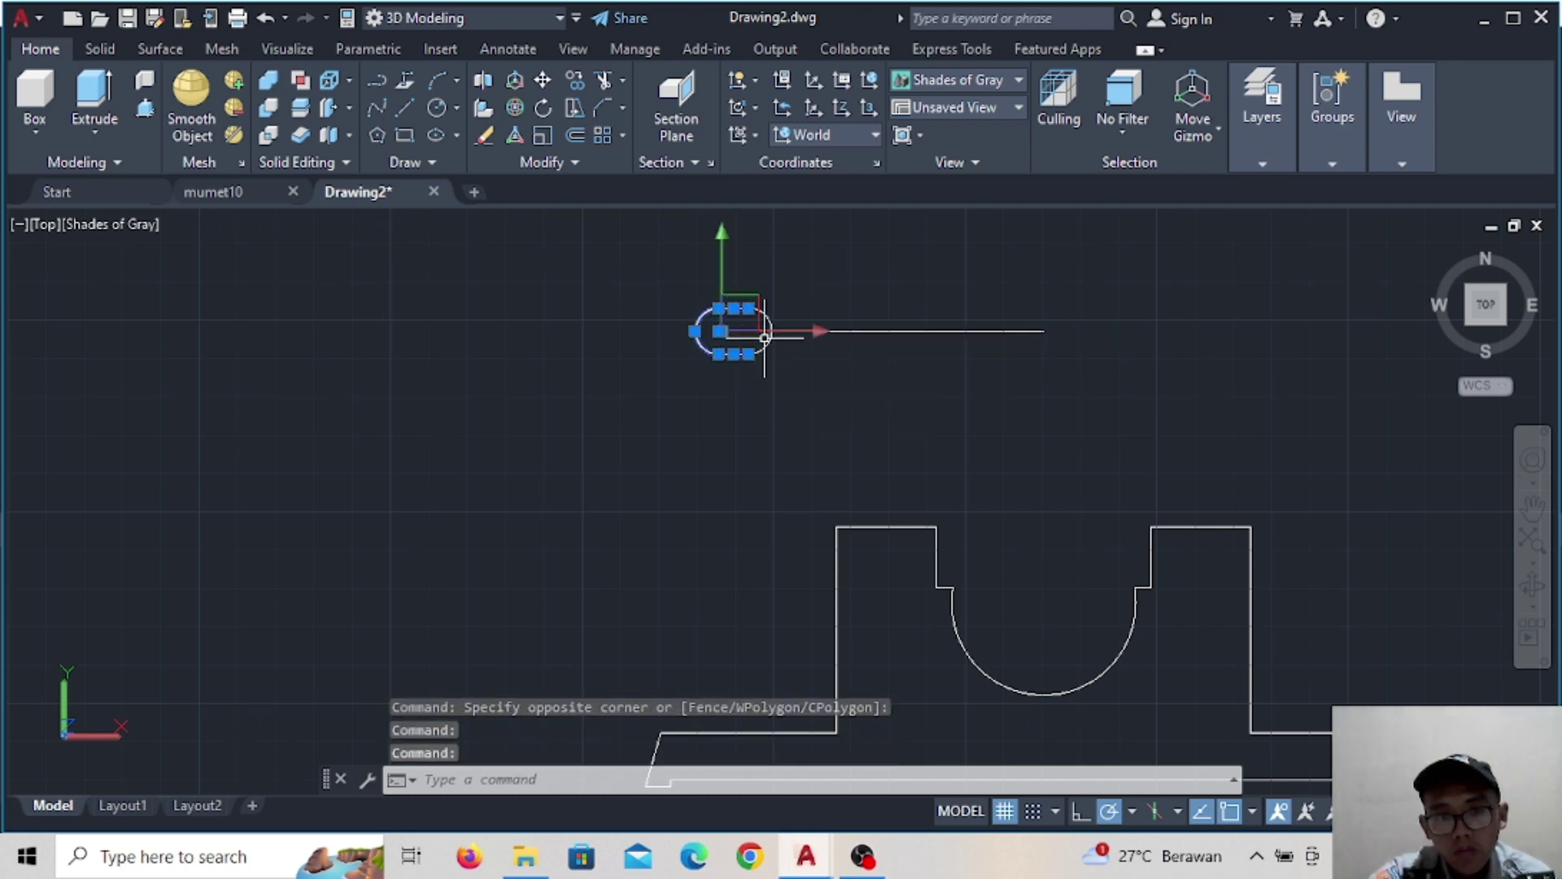
{"action": "left_click", "coordinate": [765, 338]}
{"action": "scroll", "coordinate": [760, 341], "scroll_direction": "up", "scroll_amount": 3}
{"action": "scroll", "coordinate": [653, 358], "scroll_direction": "down", "scroll_amount": 3}
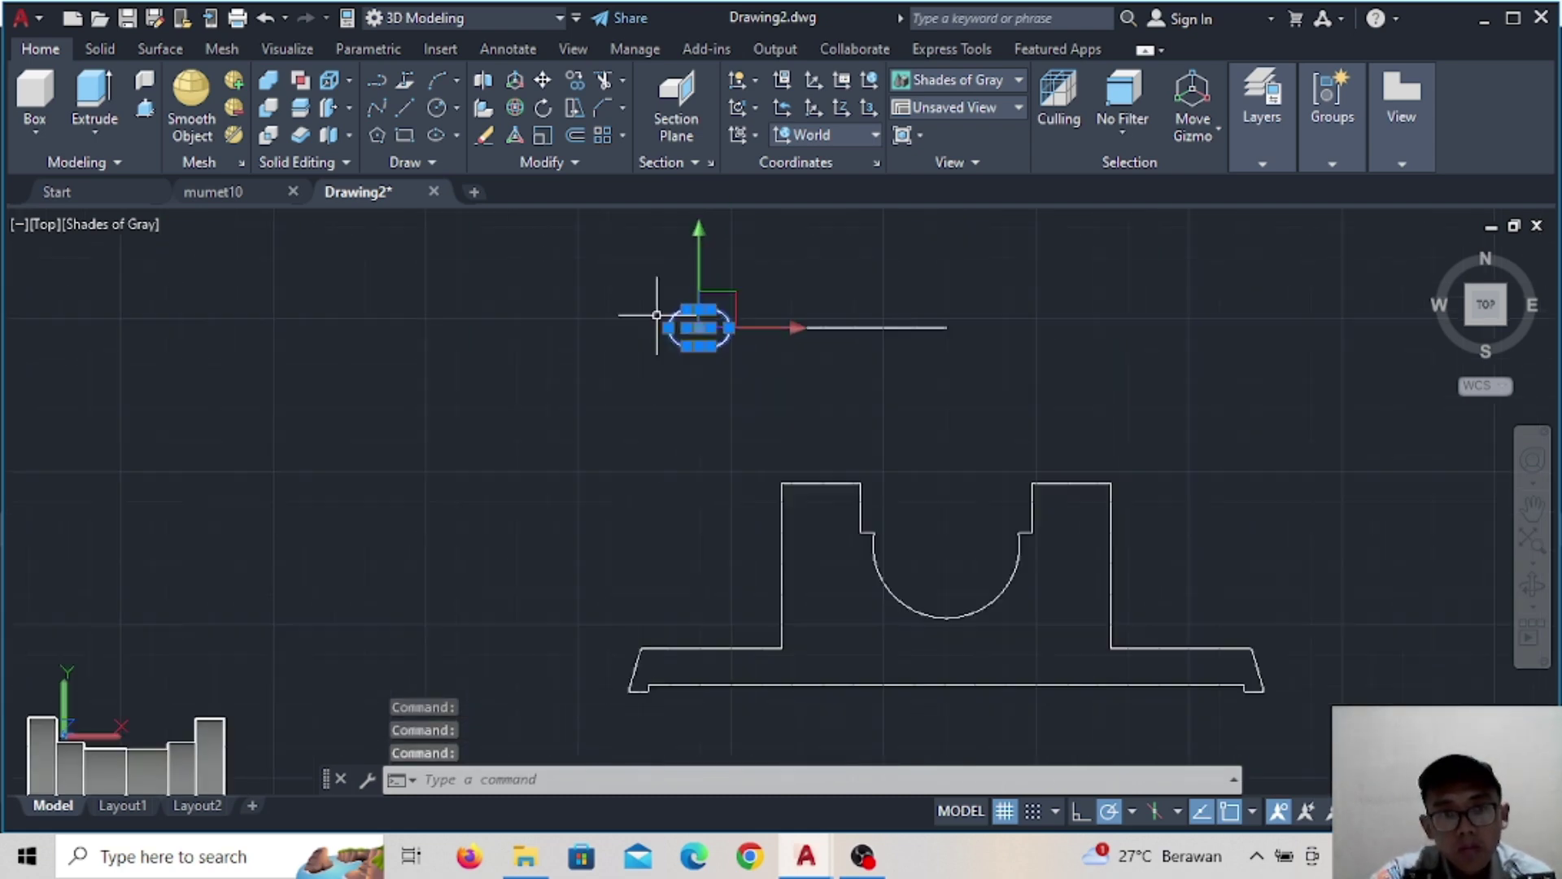
Mirror the slot across a vertical axis, keeping the original slot
{"action": "left_click", "coordinate": [549, 163]}
{"action": "left_click", "coordinate": [601, 189]}
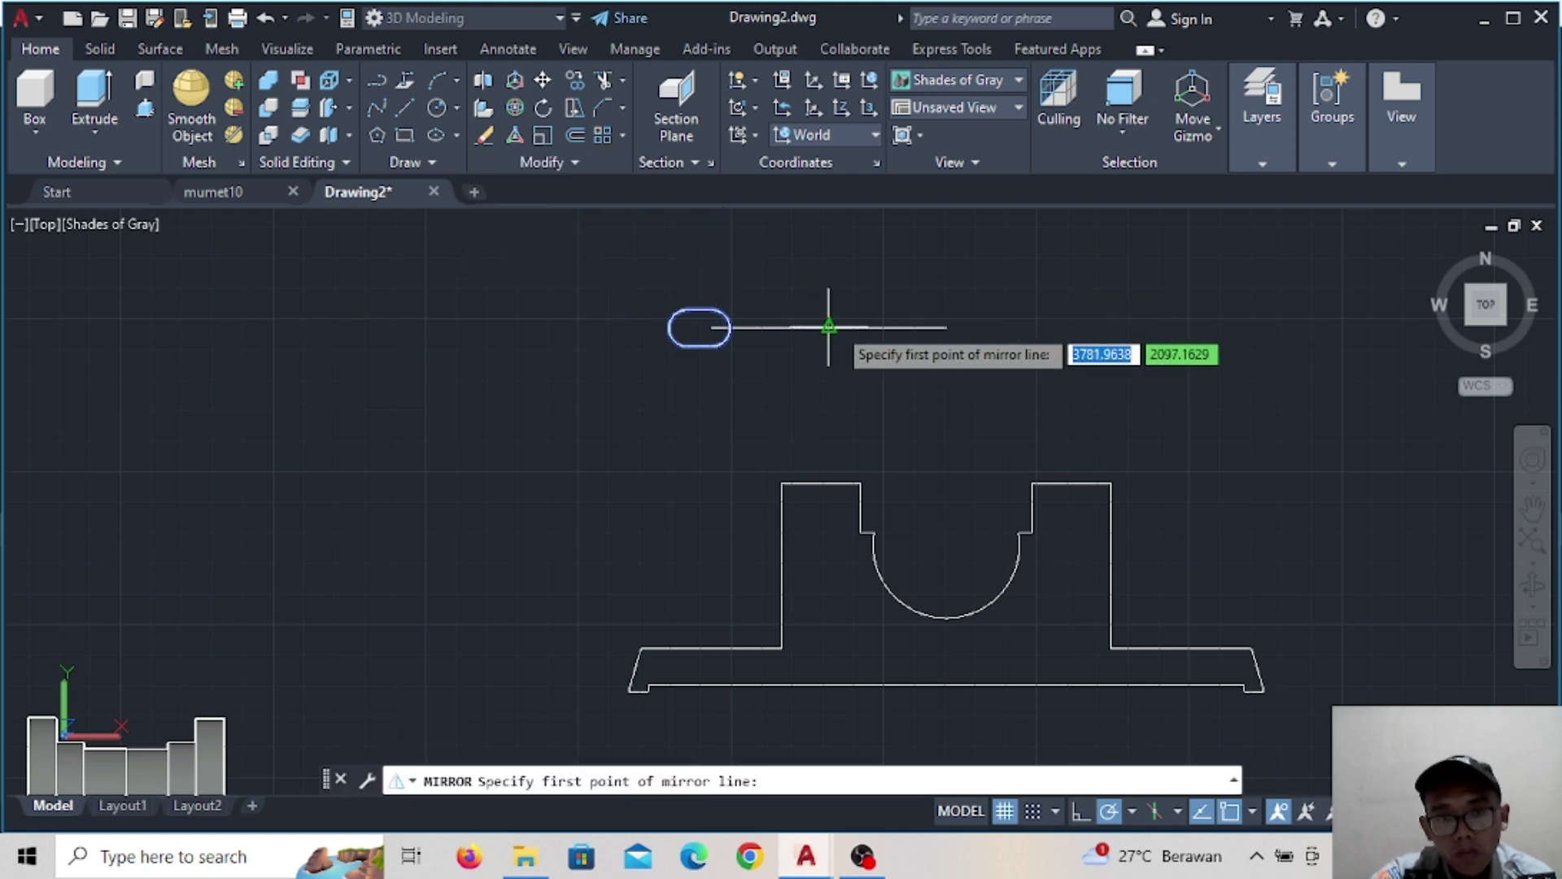
{"action": "left_click", "coordinate": [828, 326]}
{"action": "left_click", "coordinate": [833, 263]}
{"action": "key", "text": "Return"}
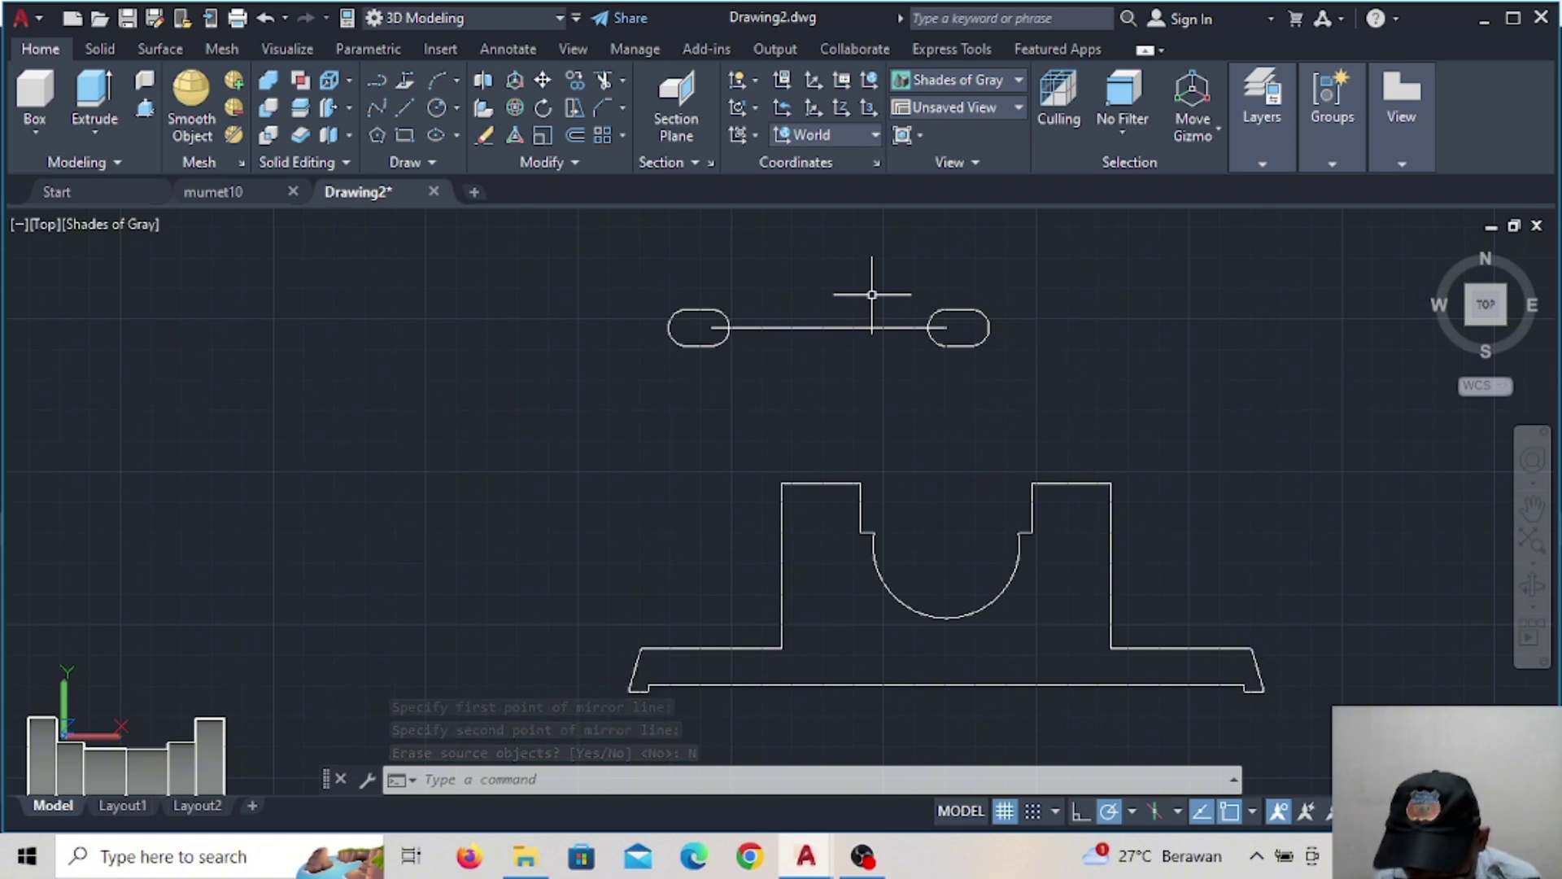
Move the right slot farther out to the right
{"action": "left_click", "coordinate": [944, 309]}
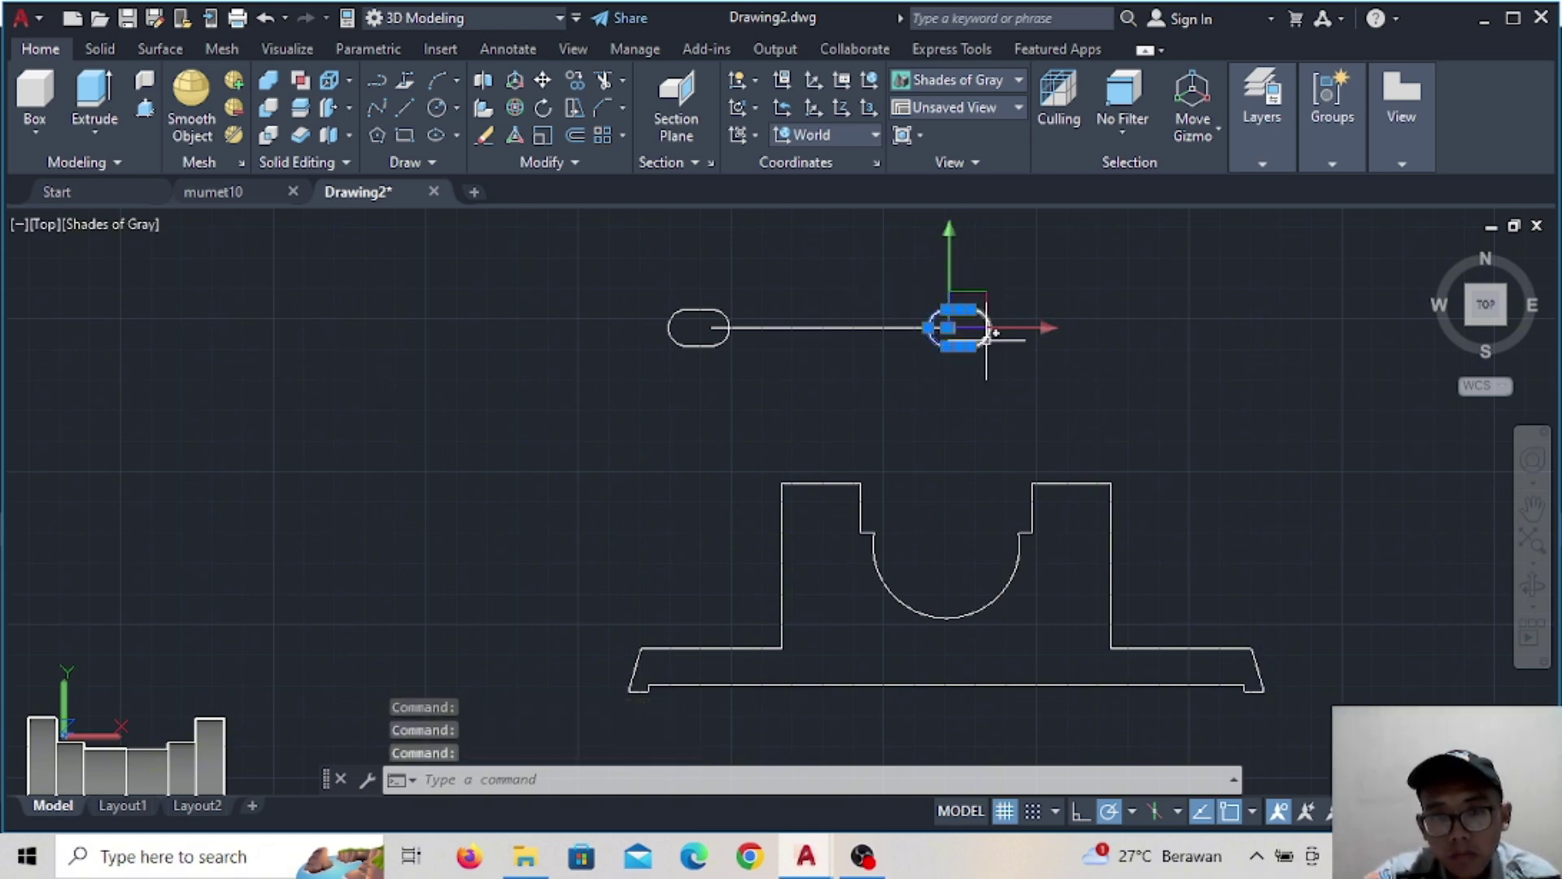
{"action": "left_click", "coordinate": [542, 80]}
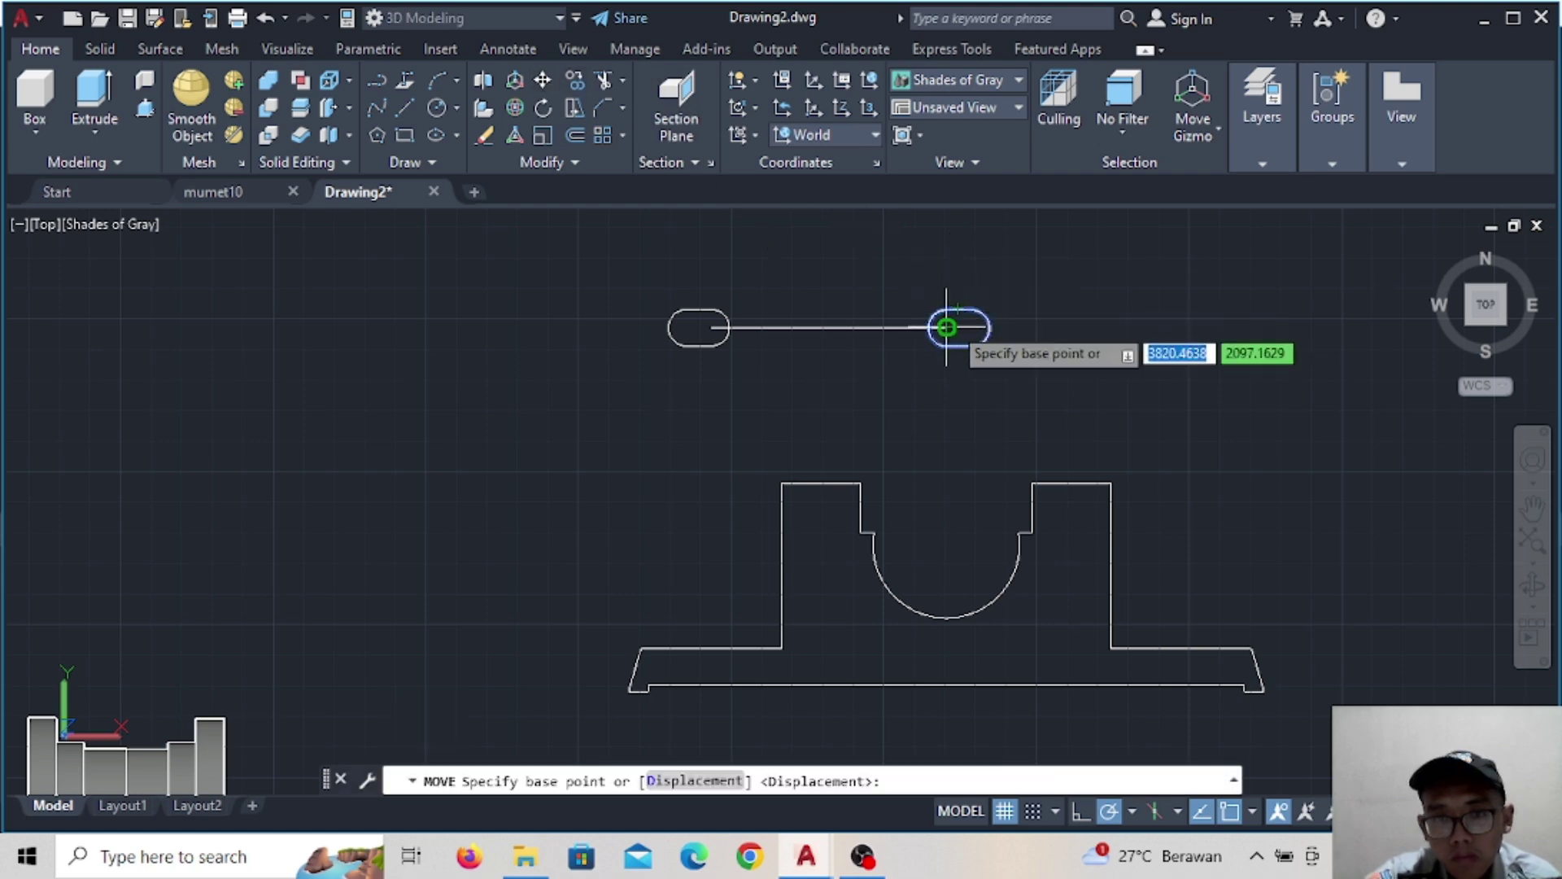
{"action": "left_click", "coordinate": [947, 327]}
{"action": "left_click", "coordinate": [1284, 327]}
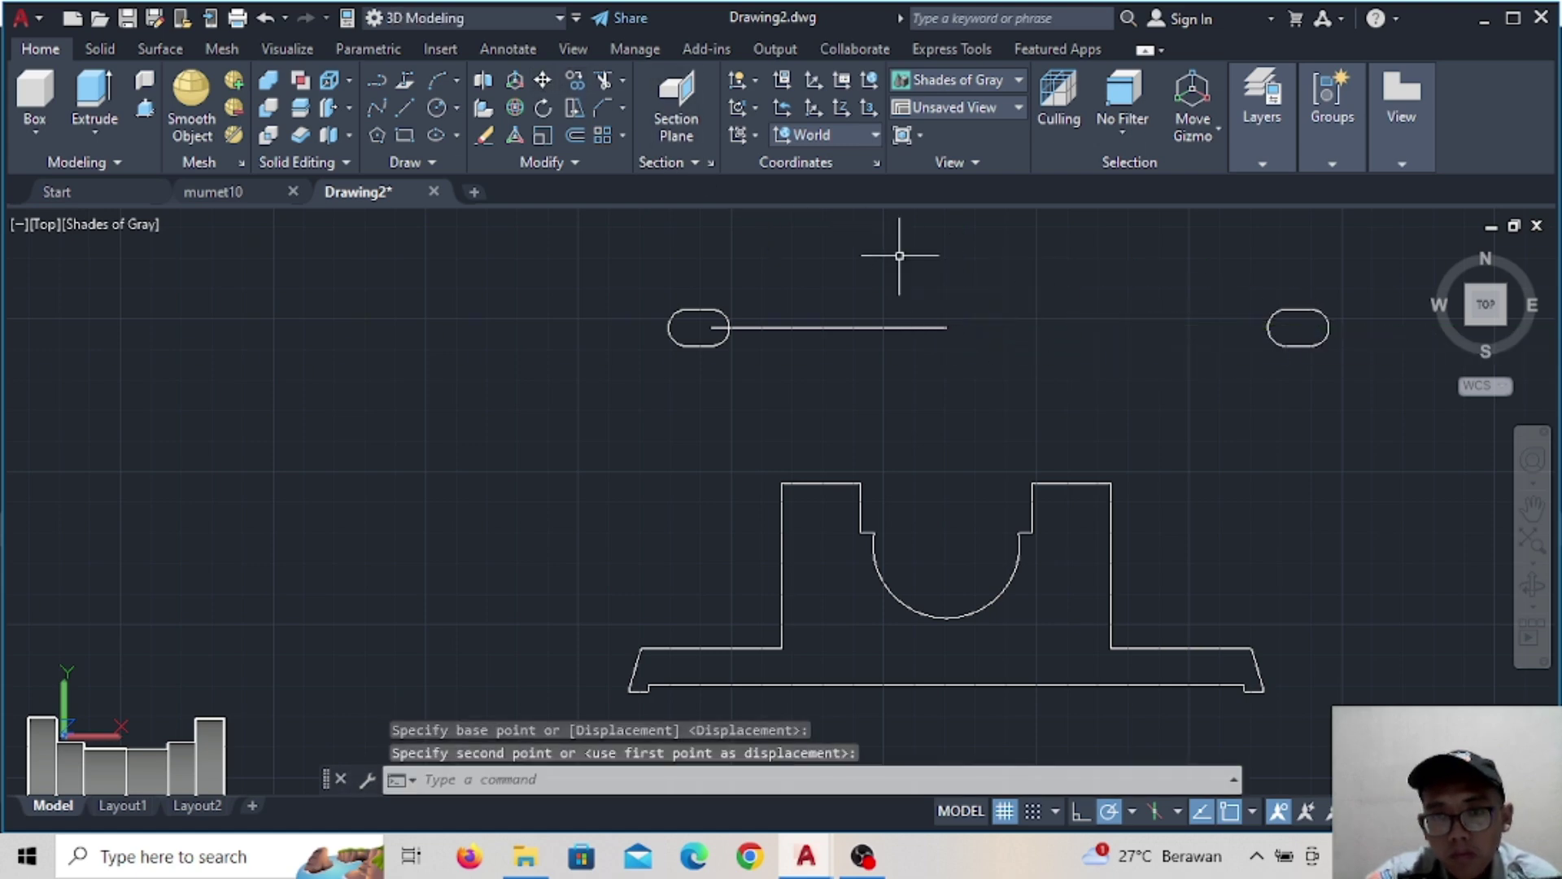
Extend the line by 39 units and place a radius-6 circle at its right end
{"action": "left_click", "coordinate": [406, 107]}
{"action": "left_click", "coordinate": [946, 327]}
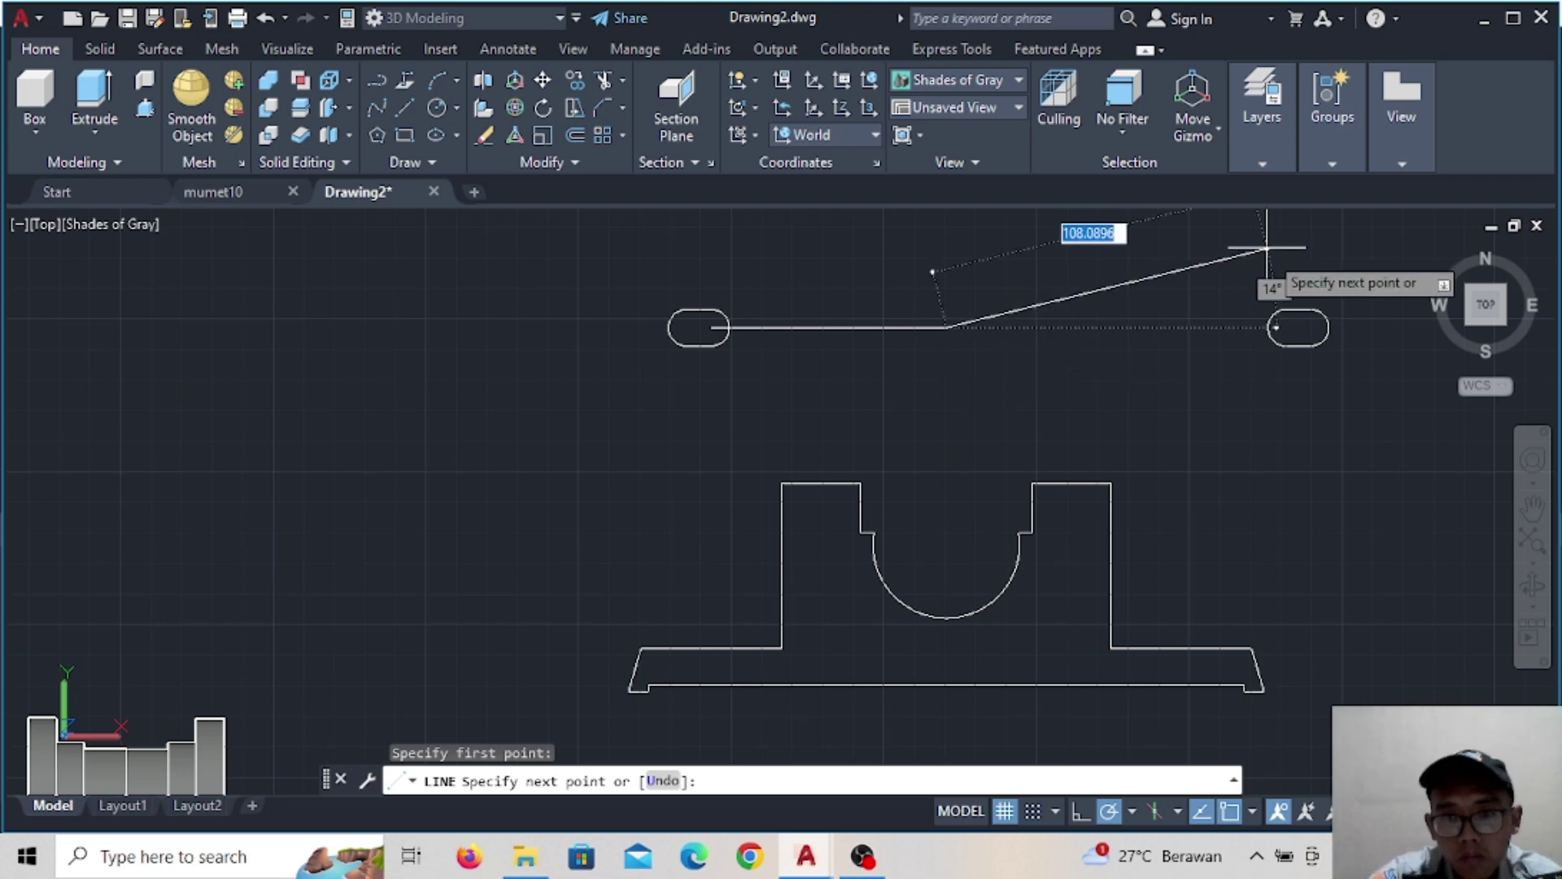
{"action": "type", "text": "3"}
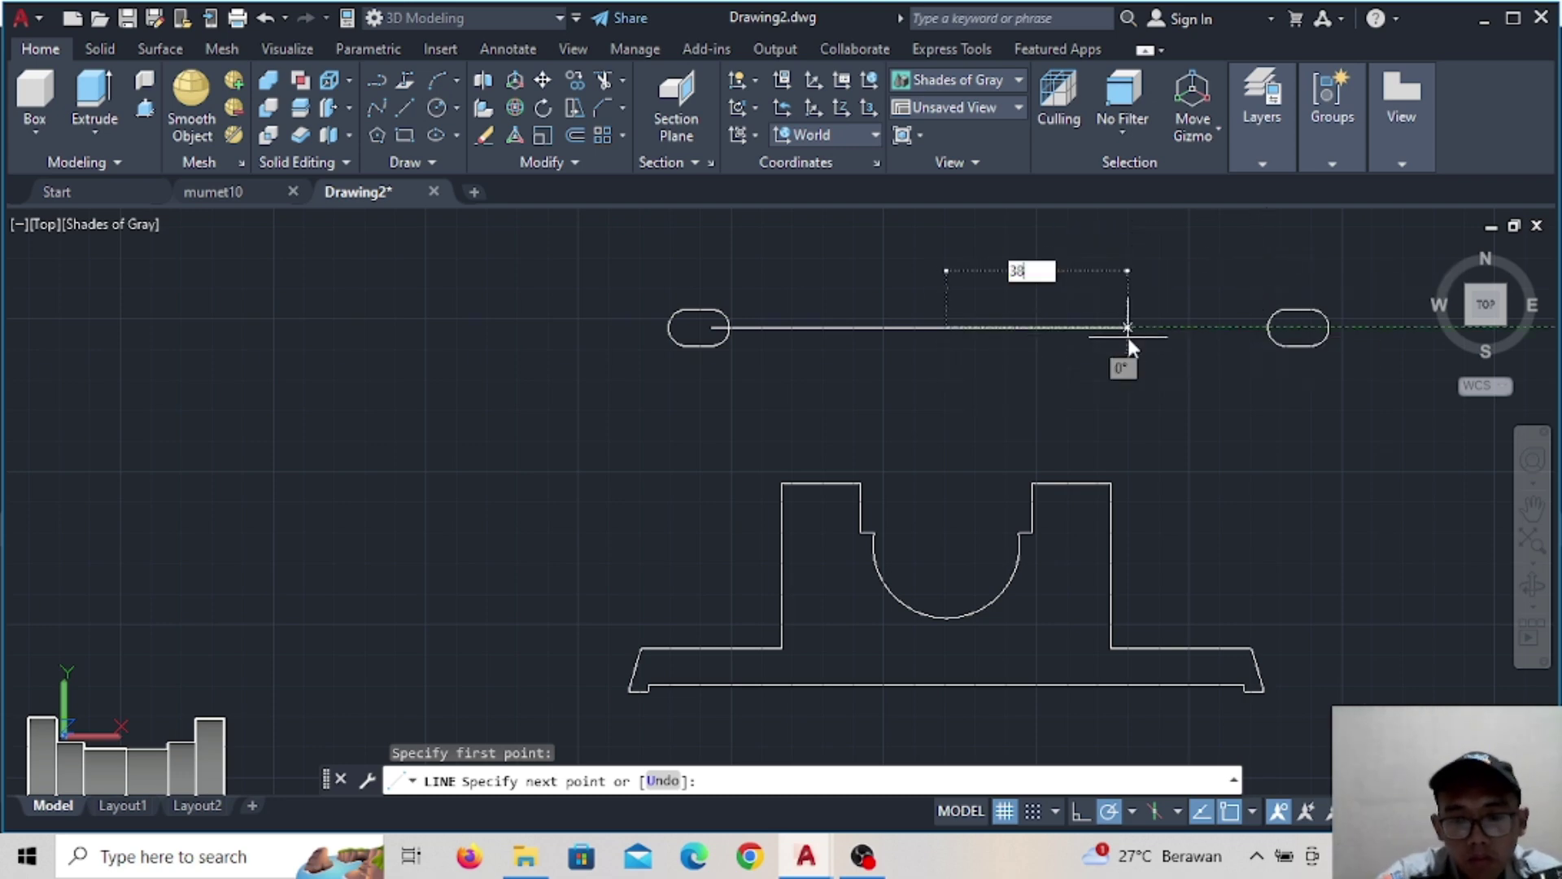
{"action": "type", "text": "9"}
{"action": "key", "text": "Return"}
{"action": "key", "text": "Escape"}
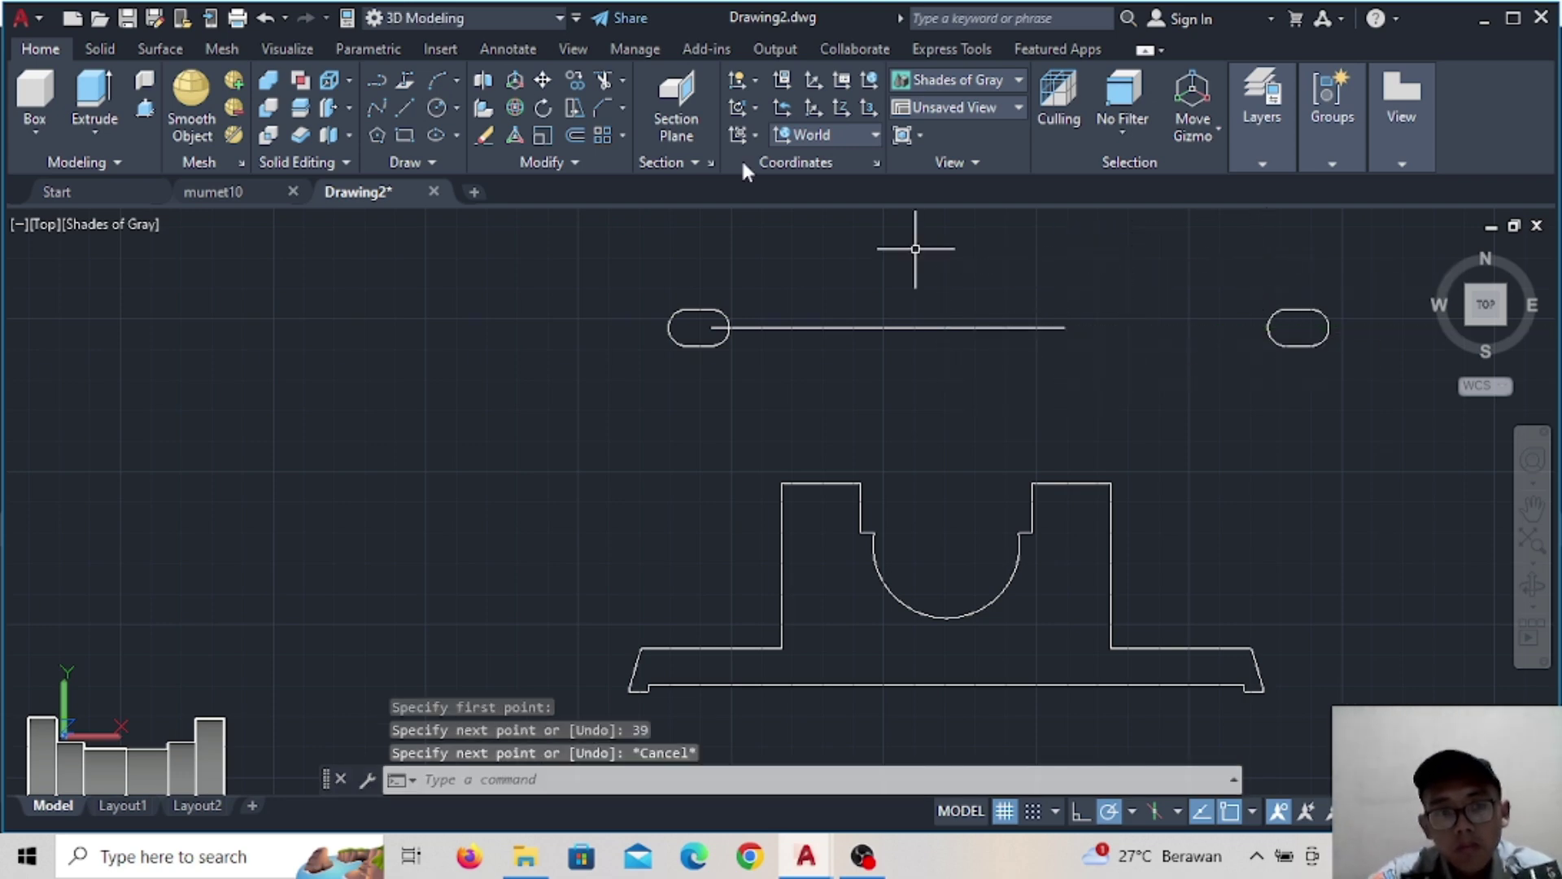
{"action": "type", "text": "c"}
{"action": "key", "text": "Return"}
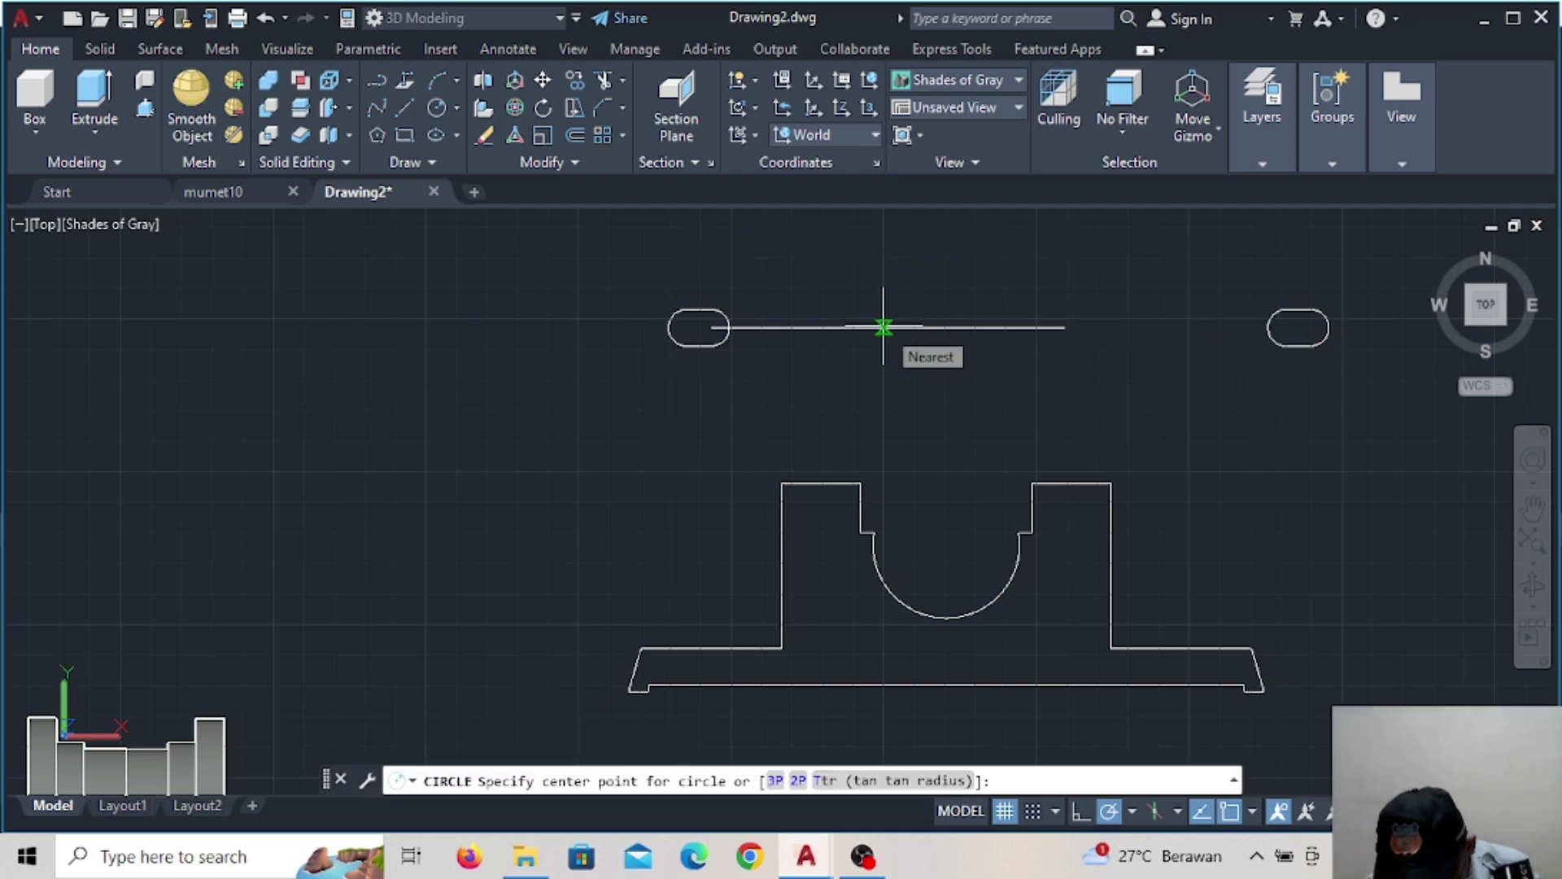
{"action": "left_click", "coordinate": [1064, 327]}
{"action": "type", "text": "6"}
{"action": "key", "text": "Return"}
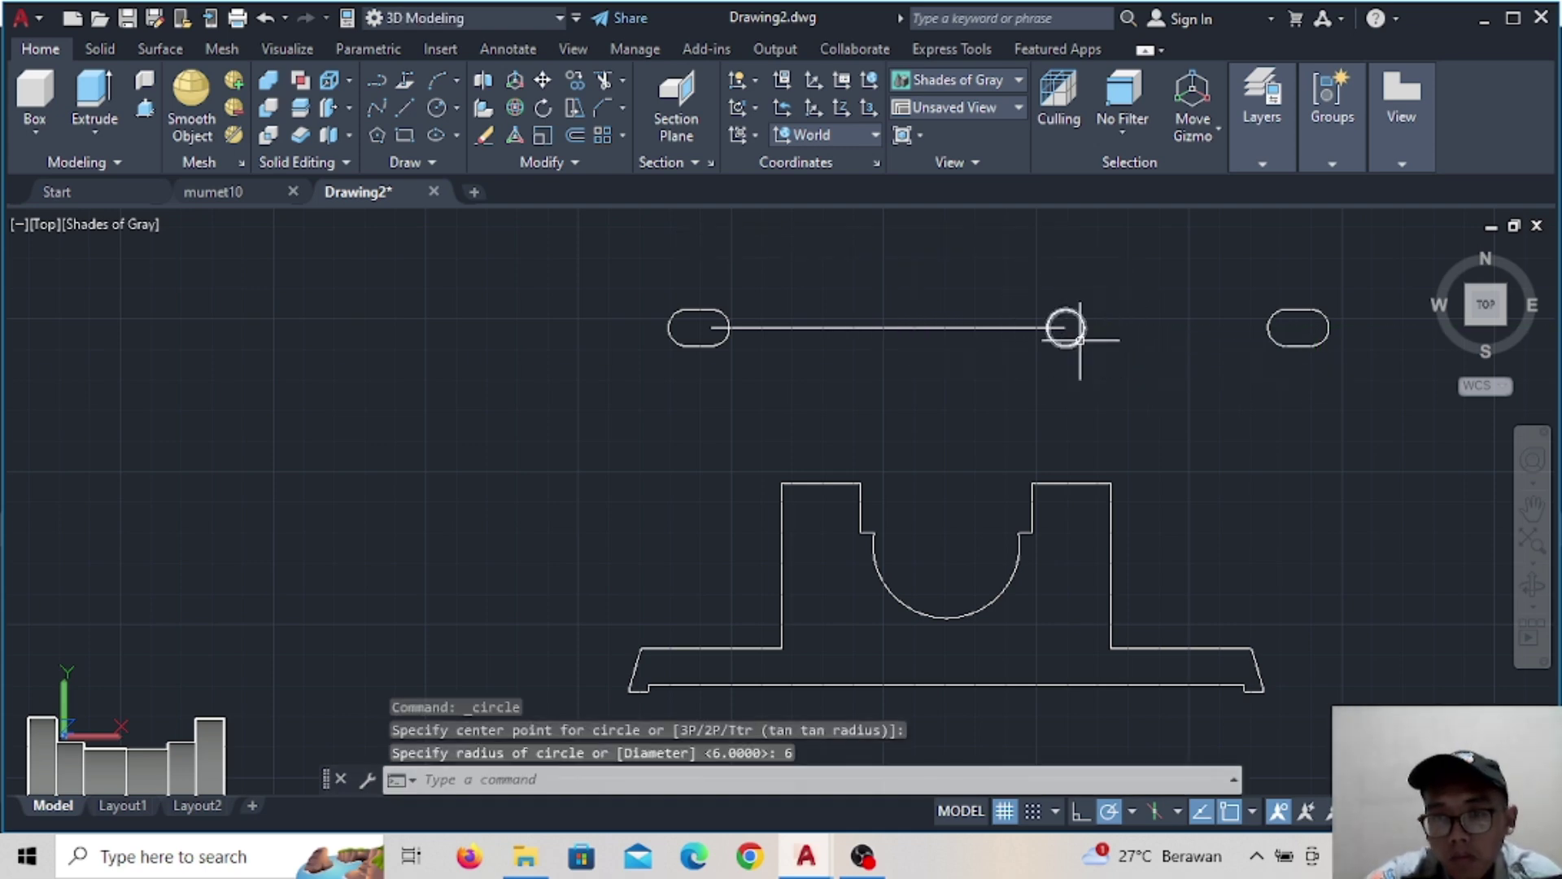
Mirror the radius-6 circle about the cutout's vertical centre axis, keeping the original
{"action": "left_click", "coordinate": [1080, 340]}
{"action": "left_click", "coordinate": [588, 157]}
{"action": "left_click", "coordinate": [599, 190]}
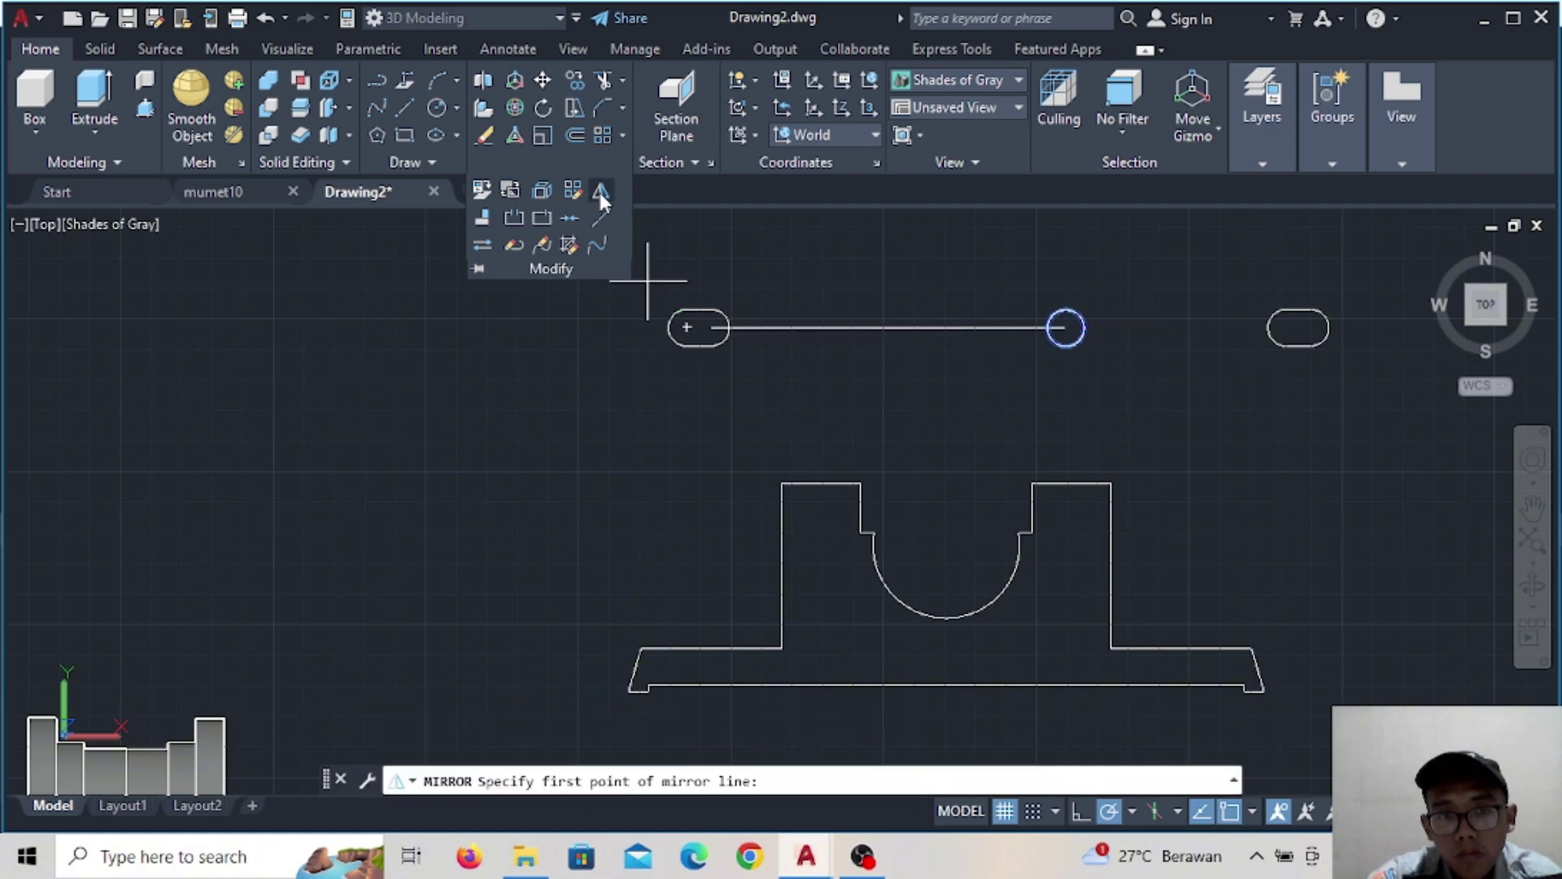
{"action": "left_click", "coordinate": [1063, 329]}
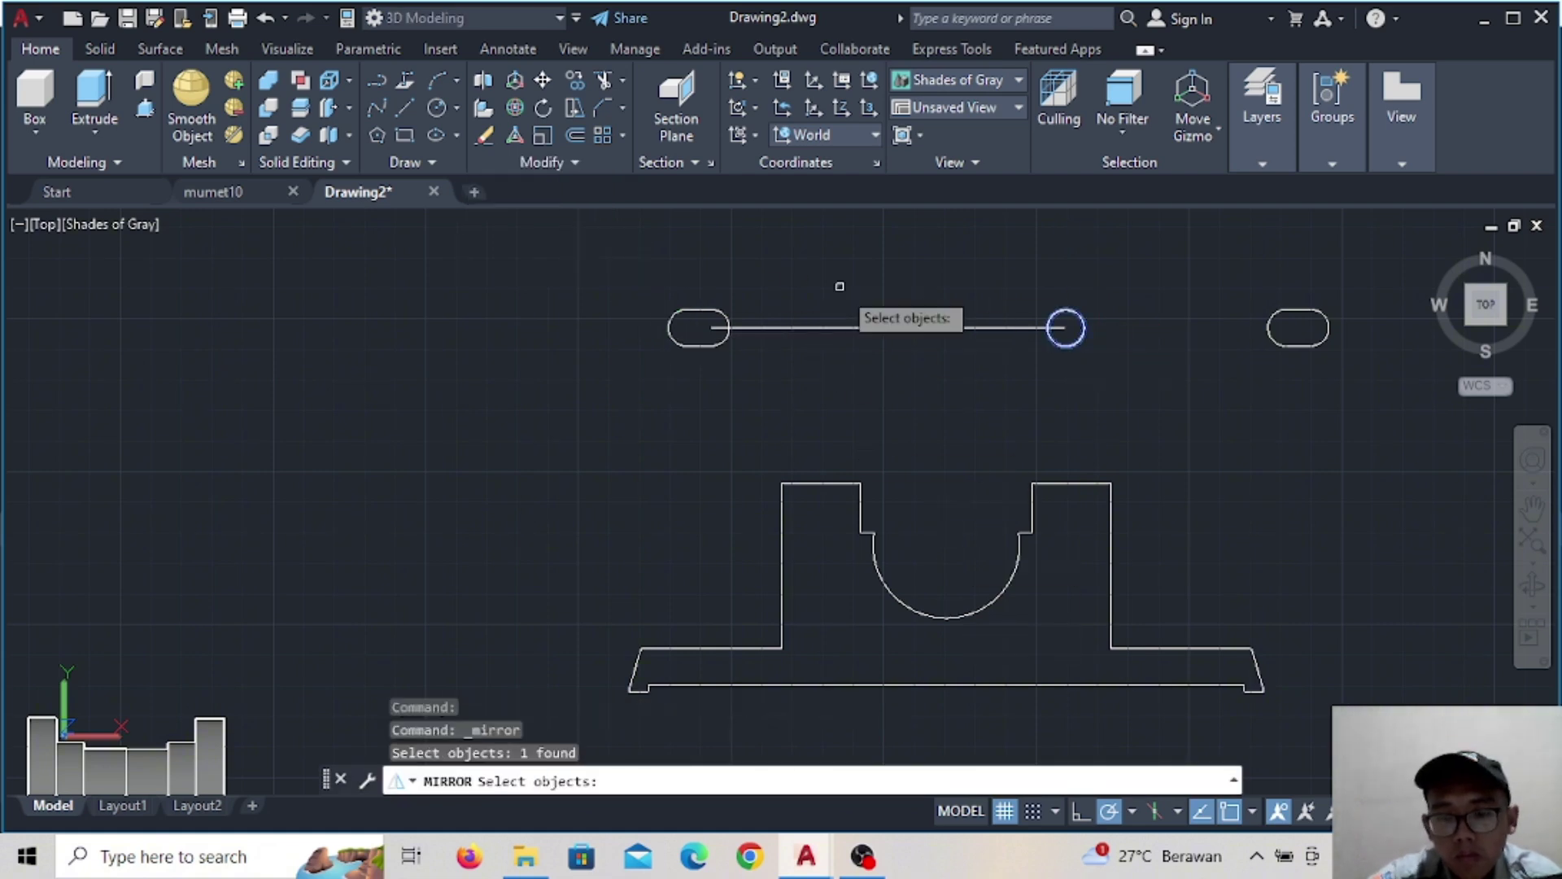
{"action": "key", "text": "Return"}
{"action": "left_click", "coordinate": [947, 618]}
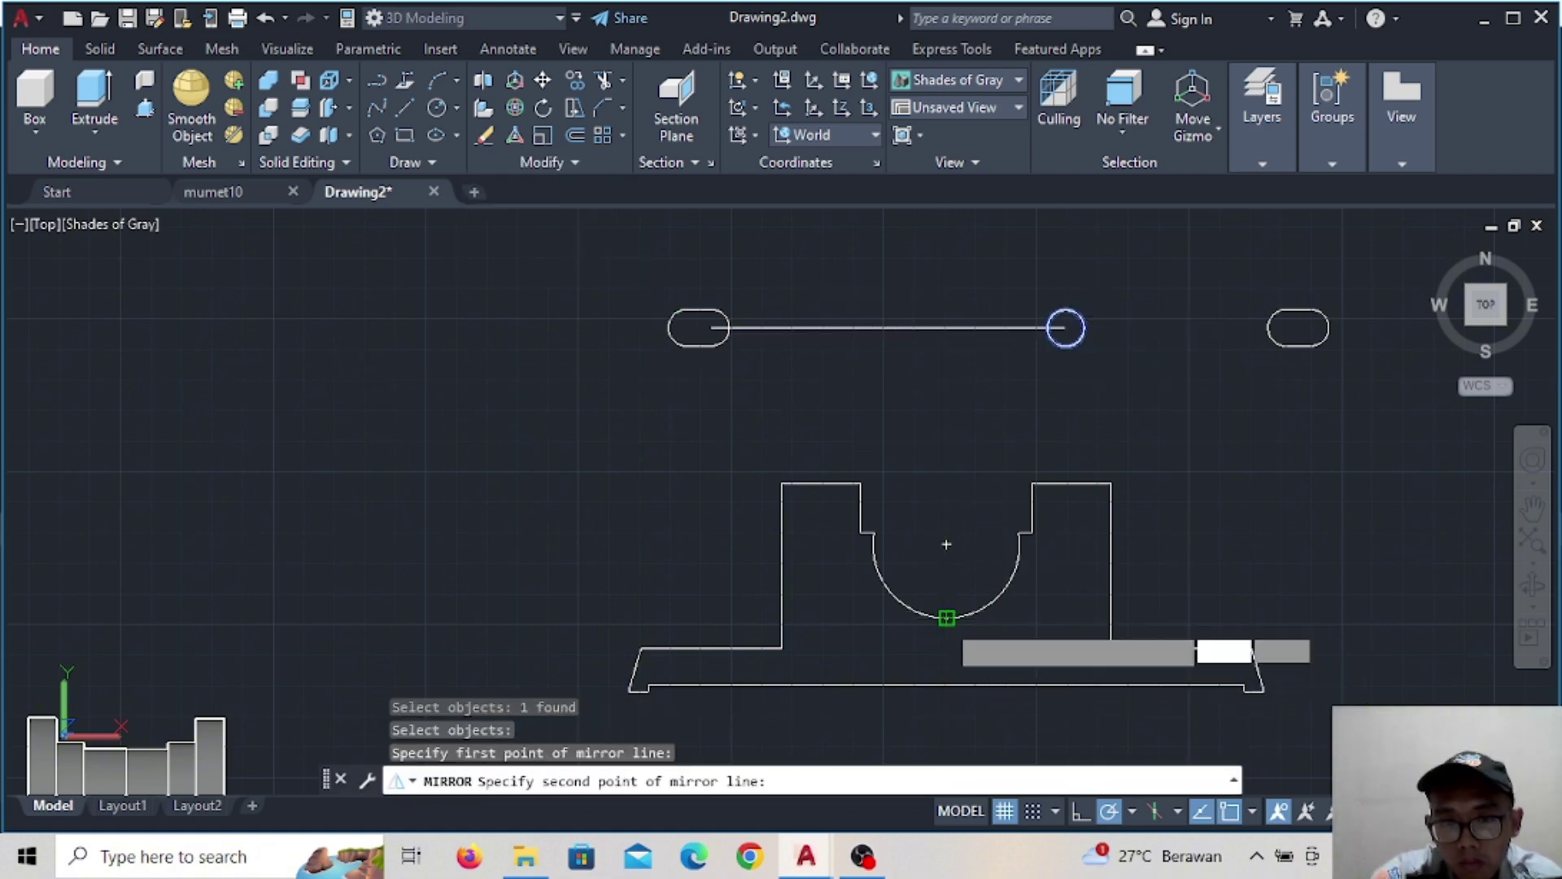
{"action": "left_click", "coordinate": [941, 430]}
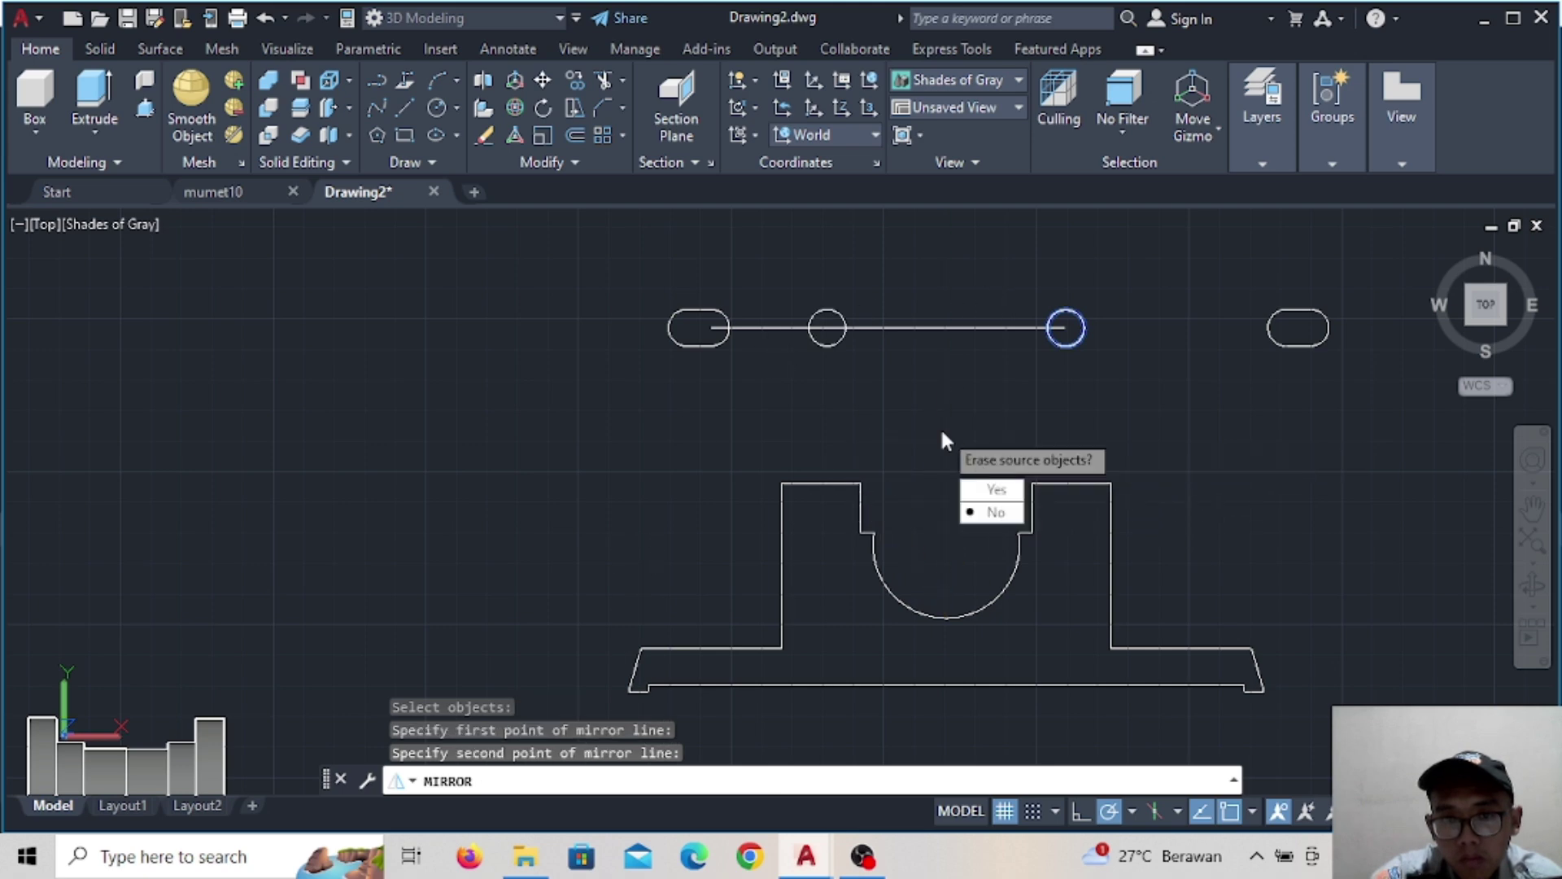
{"action": "key", "text": "Return"}
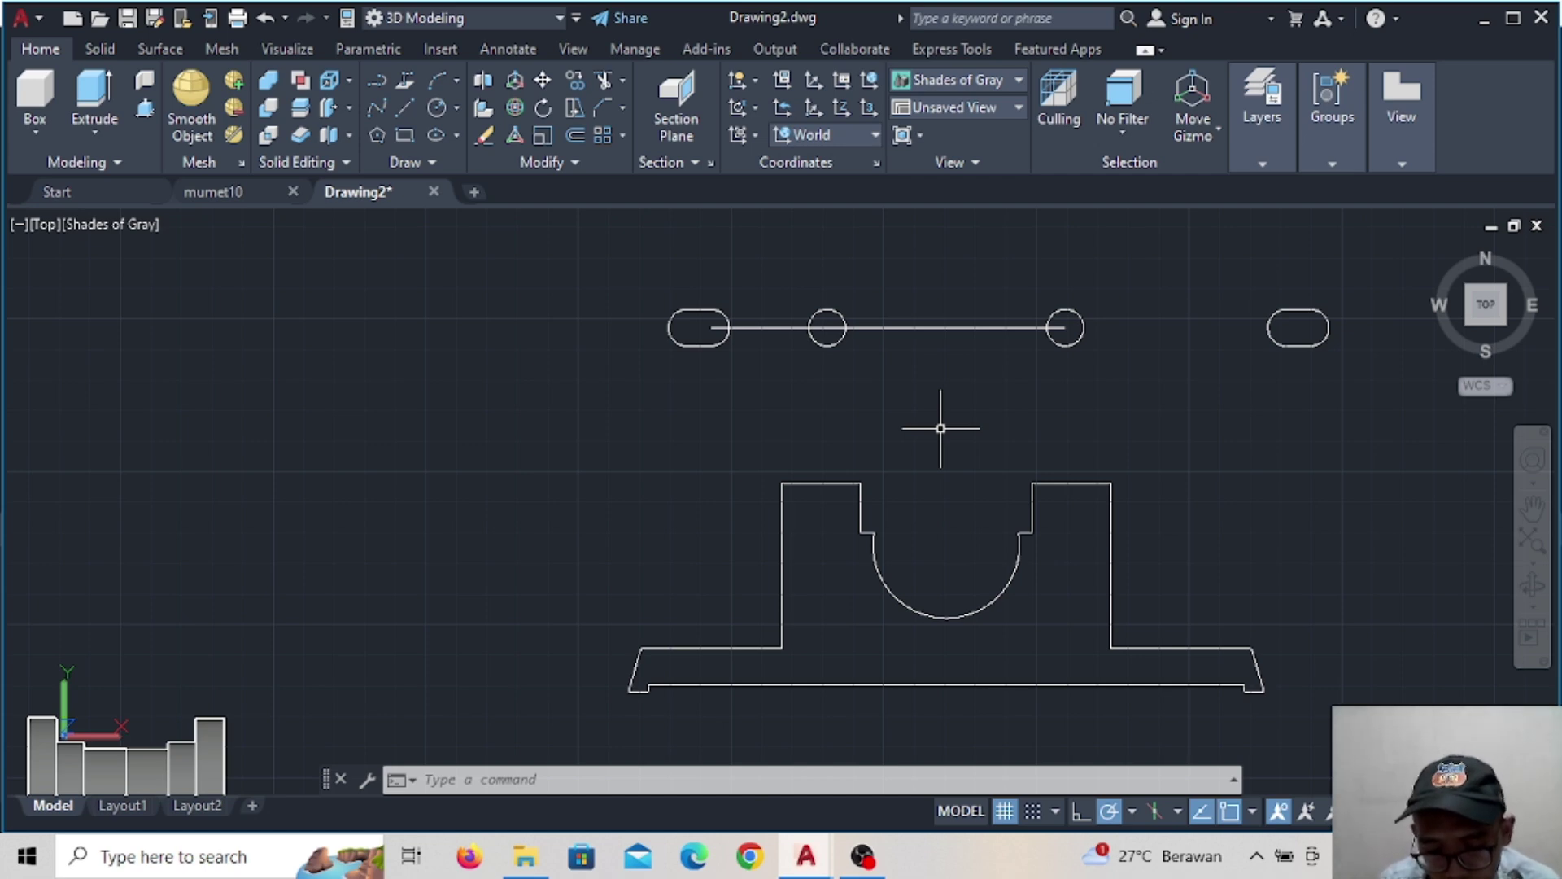
Draw a small rectangle below the cutout's lowest point using line lengths 6 and 4
{"action": "scroll", "coordinate": [1081, 687], "scroll_direction": "up", "scroll_amount": 3}
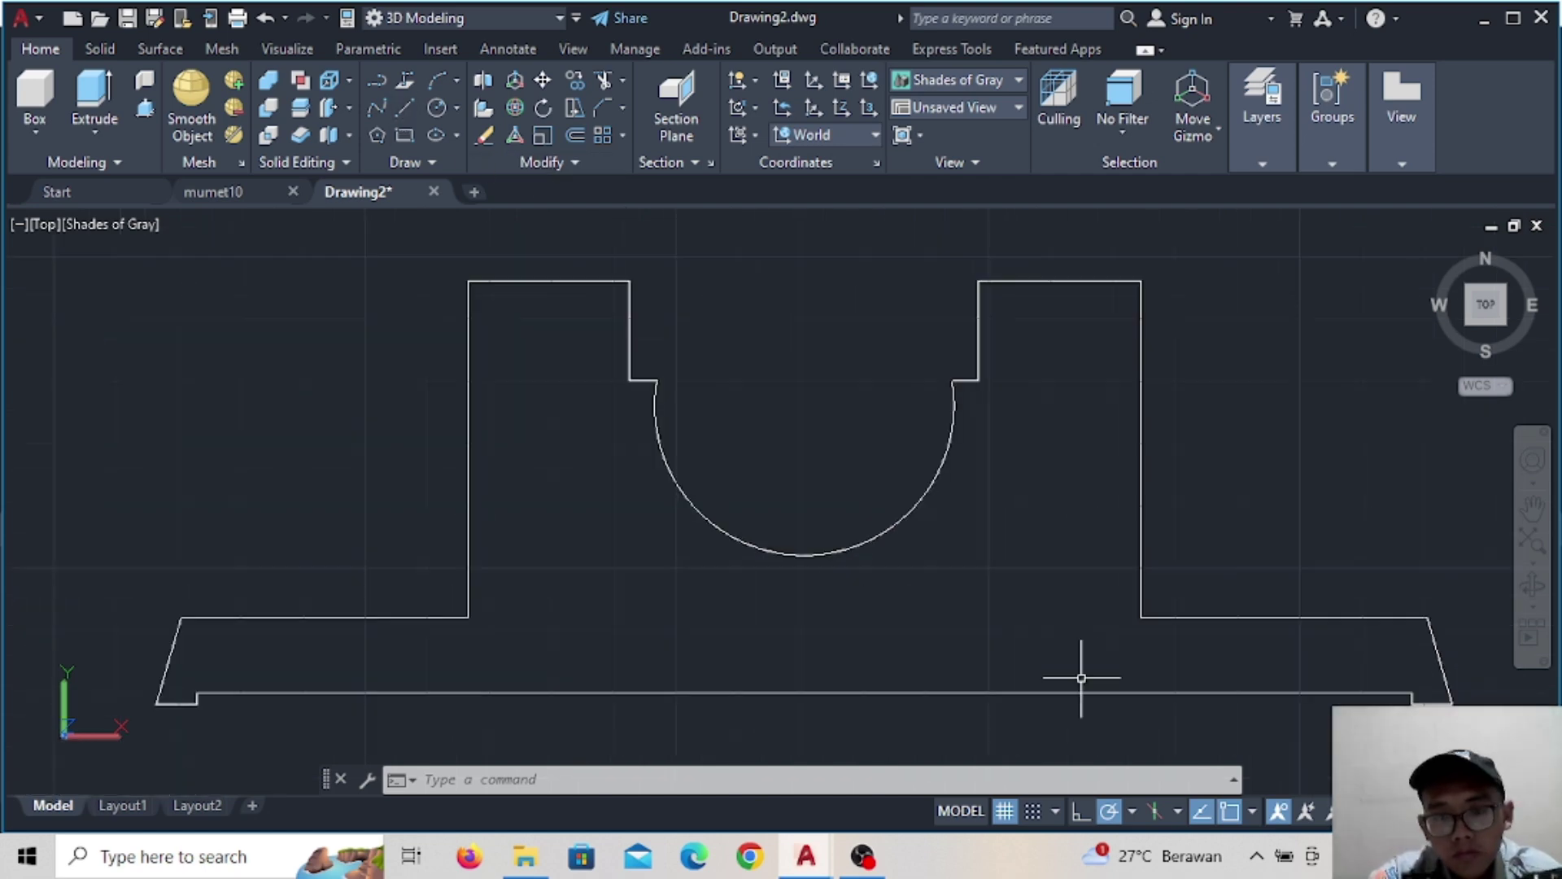
{"action": "scroll", "coordinate": [638, 509], "scroll_direction": "up", "scroll_amount": 2}
{"action": "left_click", "coordinate": [404, 123]}
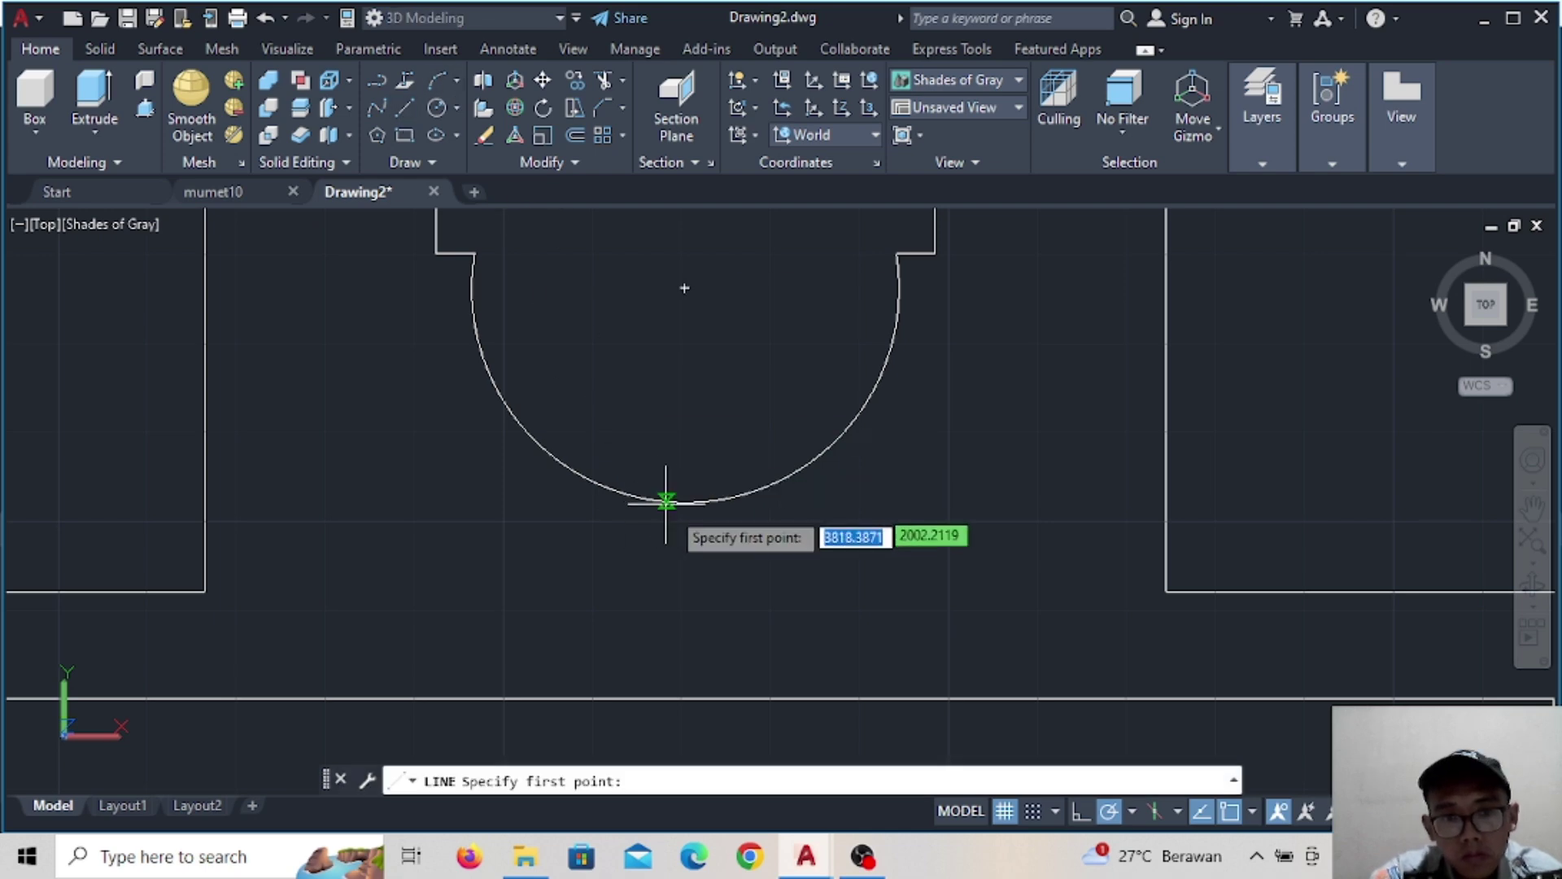
{"action": "left_click", "coordinate": [686, 502]}
{"action": "type", "text": "5"}
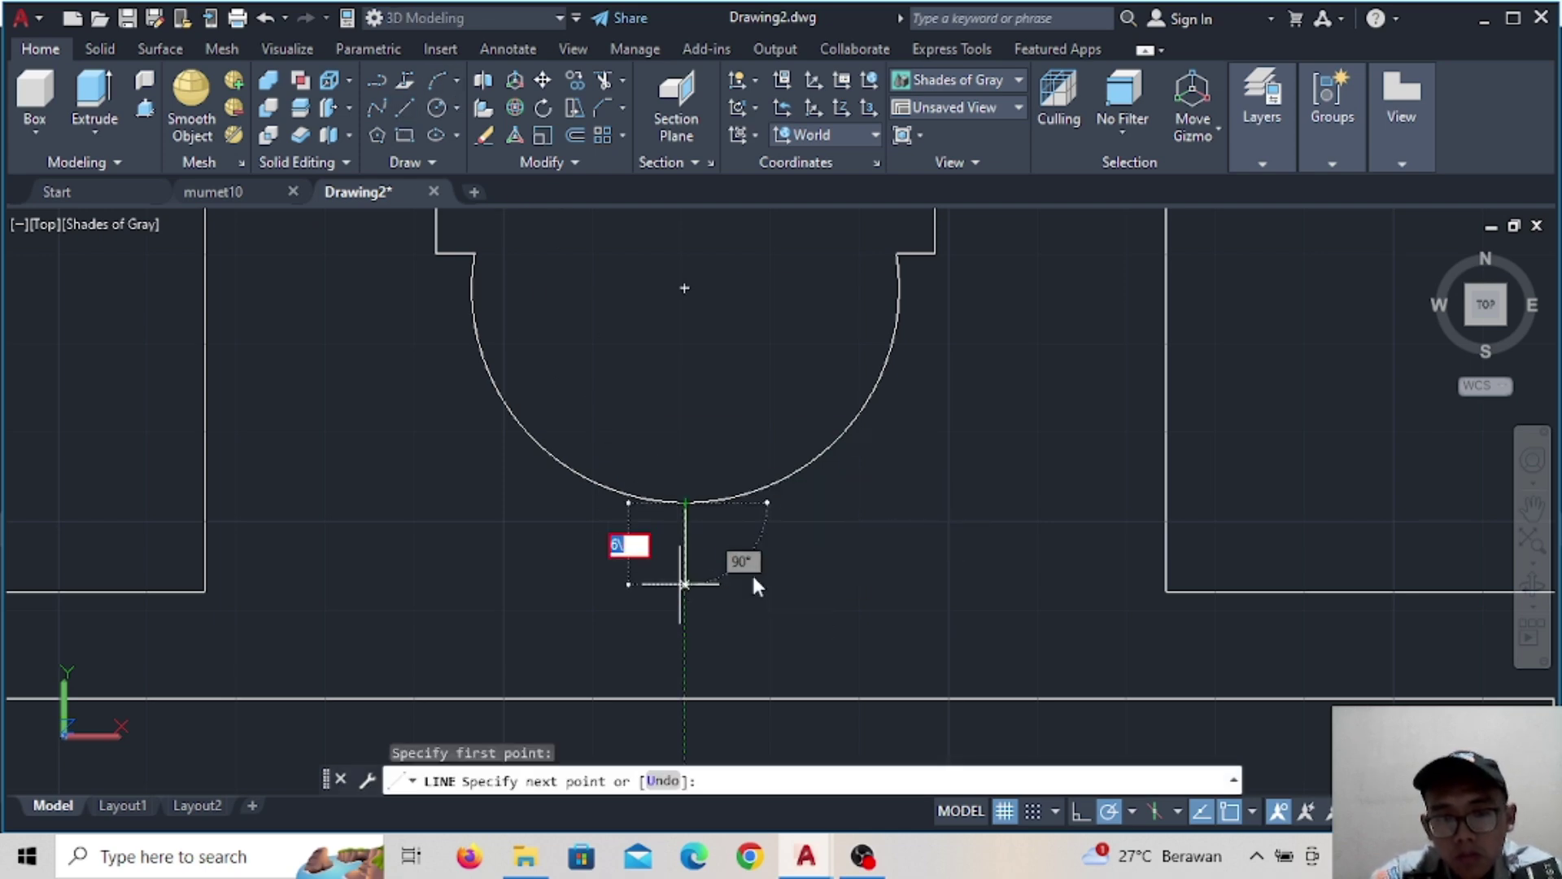
{"action": "key", "text": "BackSpace"}
{"action": "type", "text": "5"}
{"action": "key", "text": "Return"}
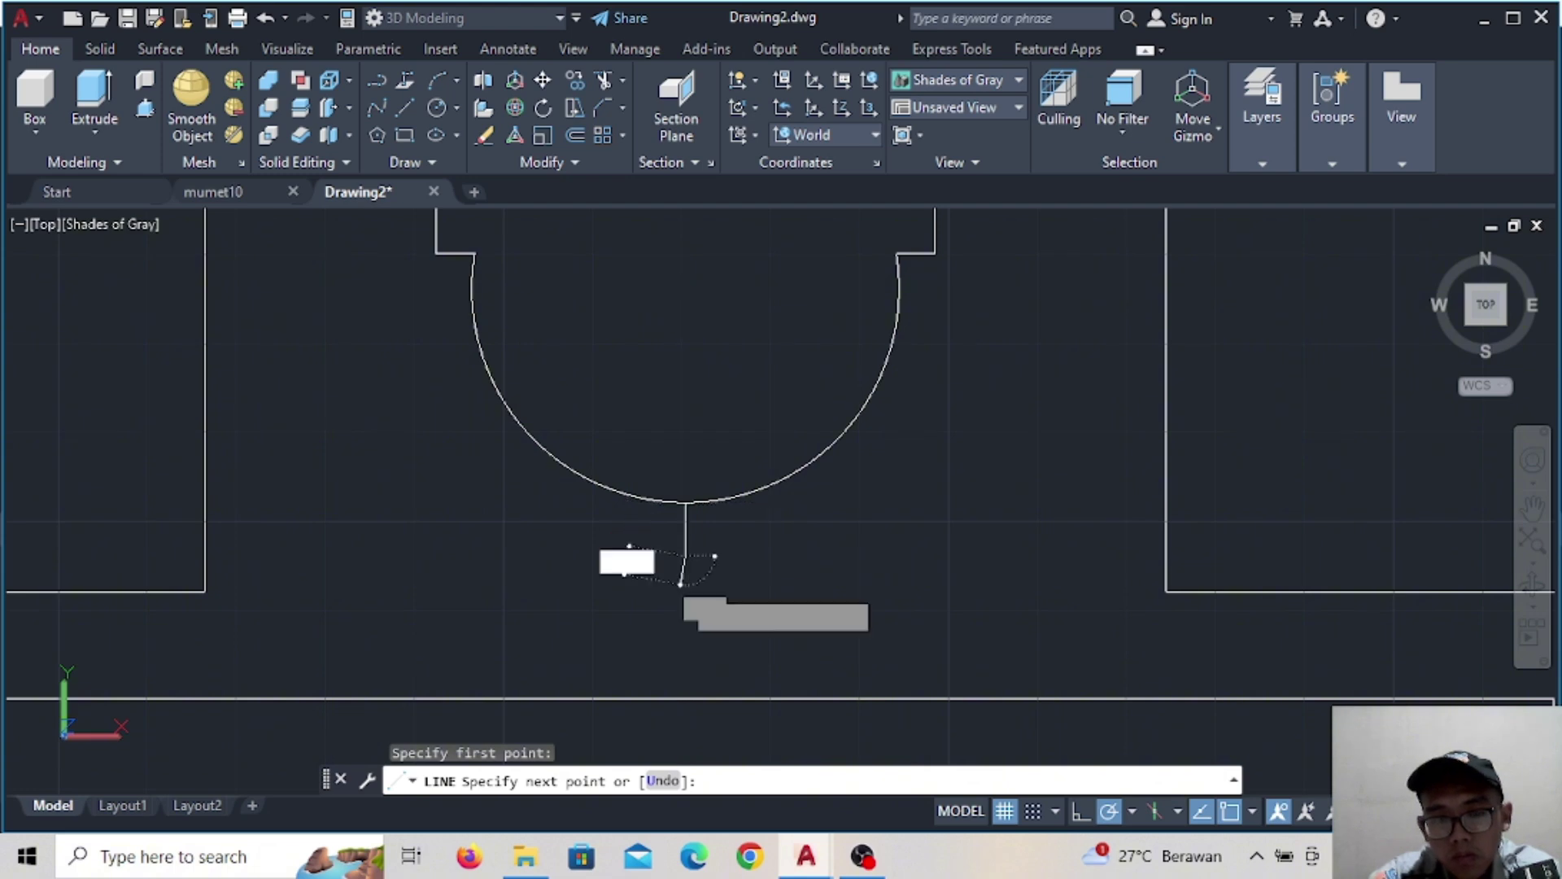
{"action": "type", "text": "6"}
{"action": "key", "text": "Return"}
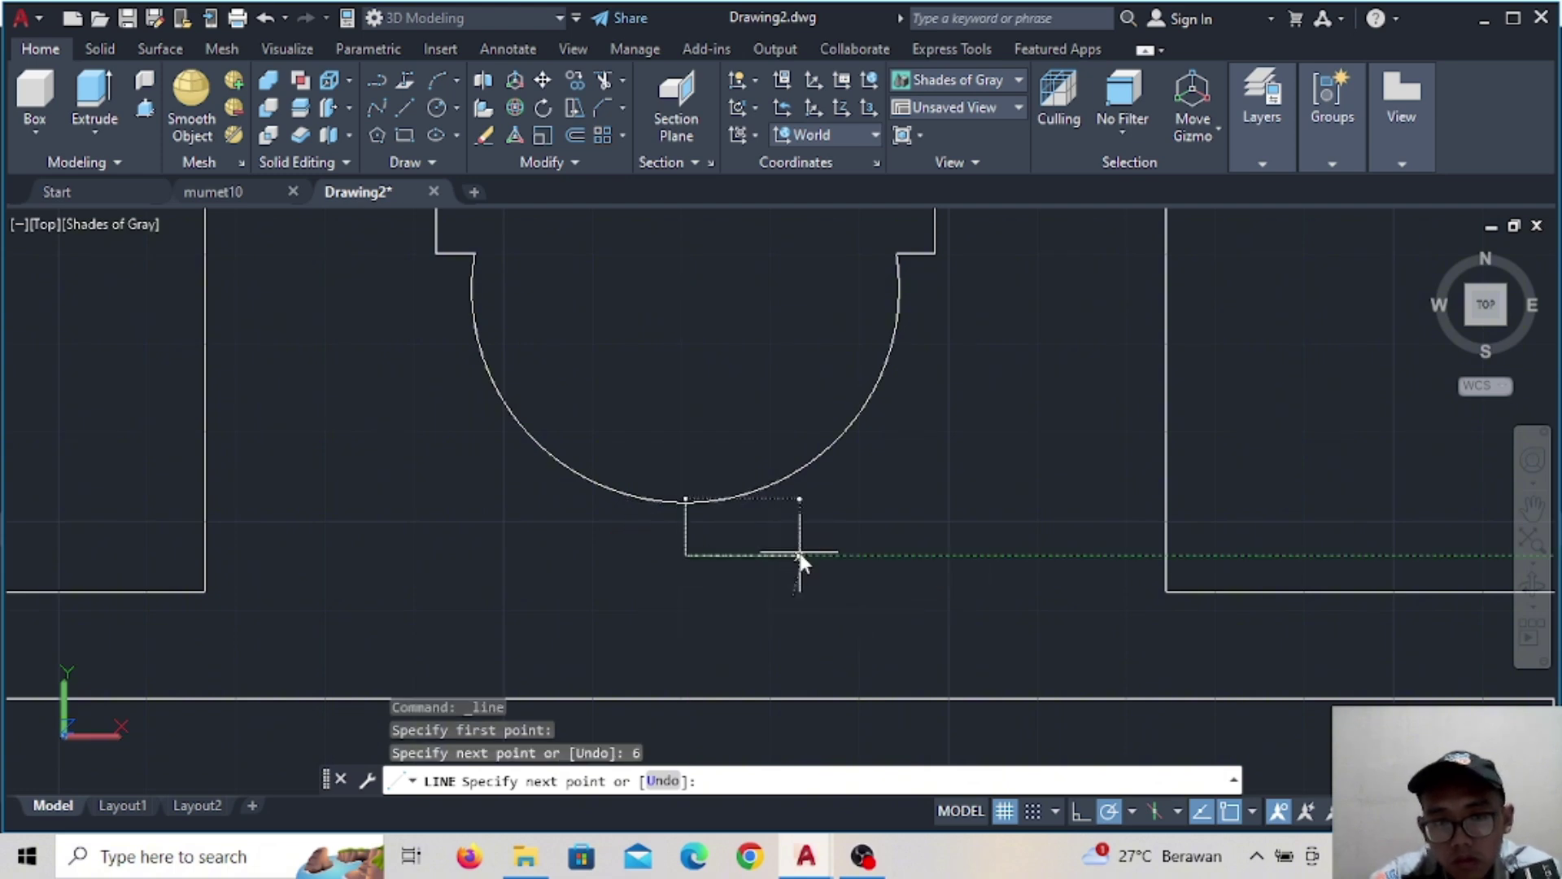
{"action": "type", "text": "4"}
{"action": "key", "text": "Return"}
{"action": "left_click", "coordinate": [720, 500]}
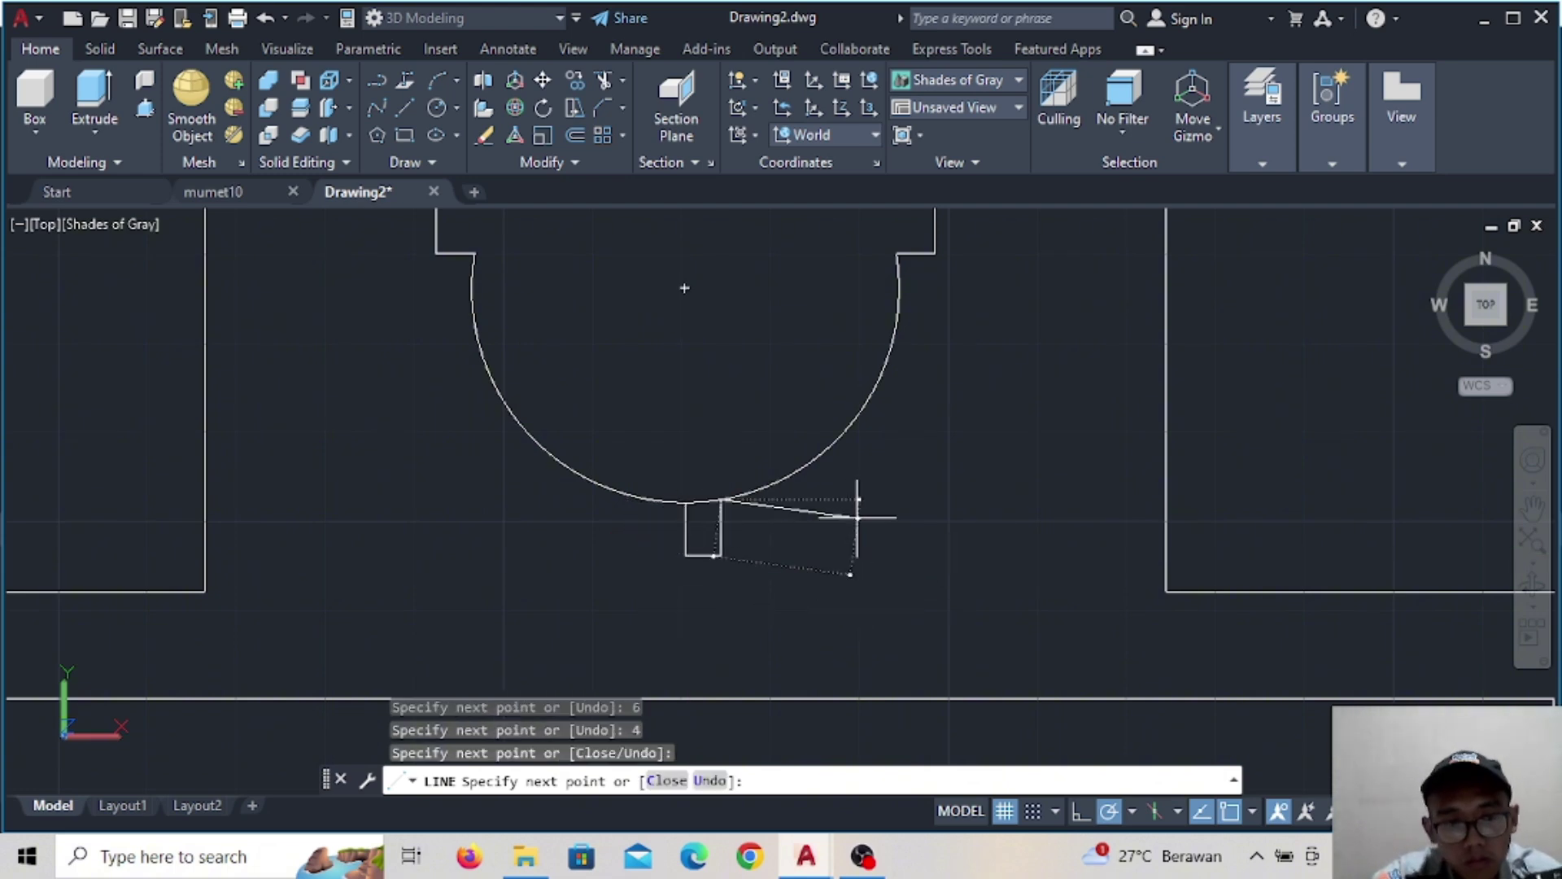
{"action": "key", "text": "Escape"}
Mirror the rectangle about the arc's bottom point, keeping the original
{"action": "left_click", "coordinate": [721, 526]}
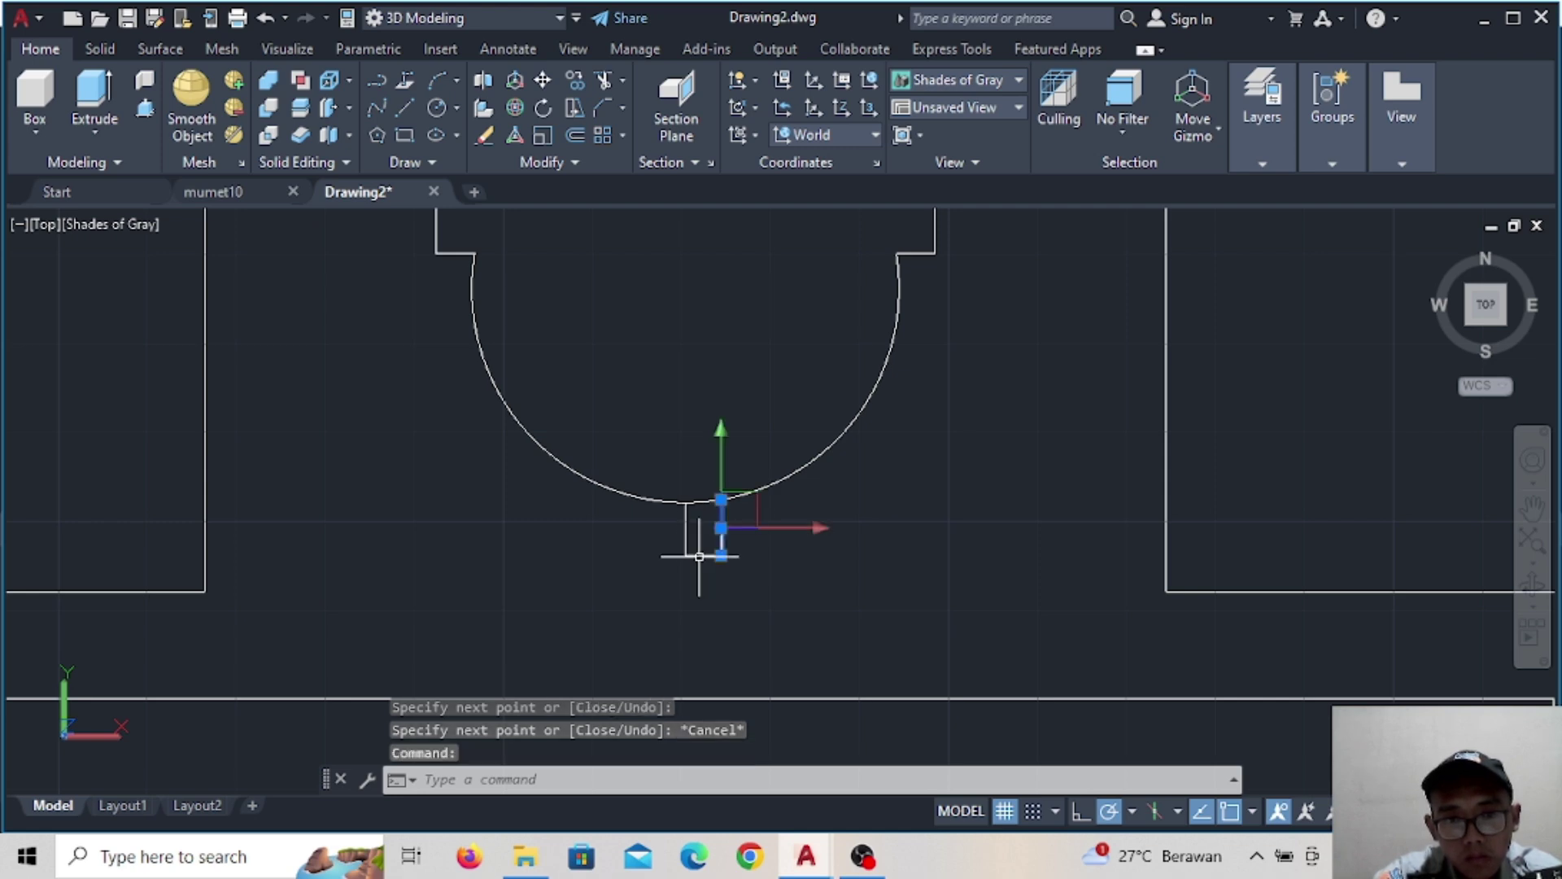
{"action": "left_click", "coordinate": [704, 556]}
{"action": "left_click", "coordinate": [686, 529]}
{"action": "left_click", "coordinate": [569, 162]}
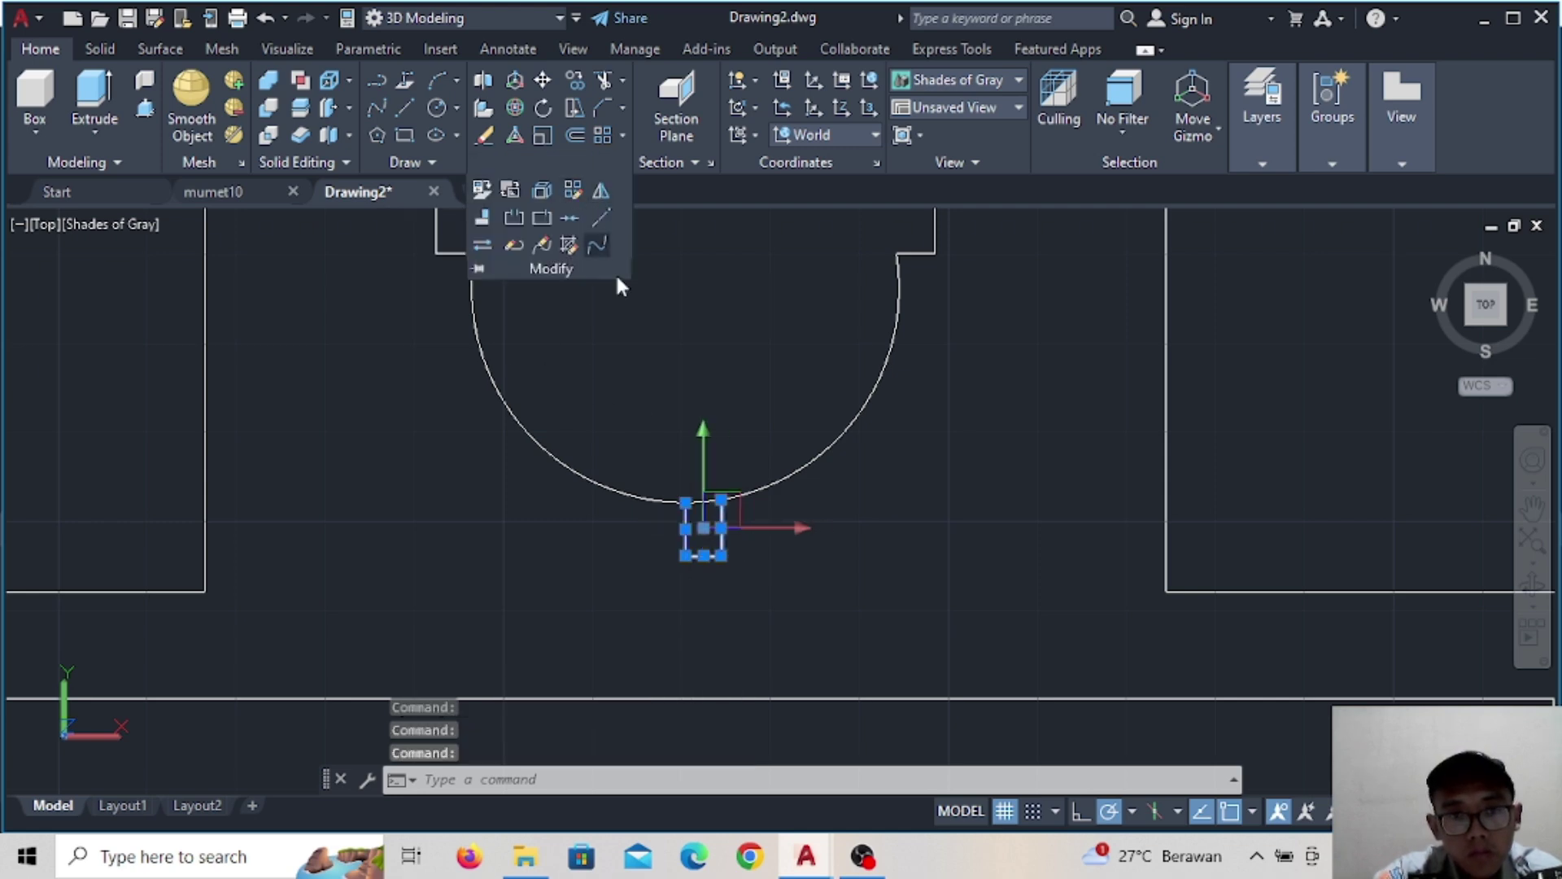
{"action": "left_click", "coordinate": [675, 502]}
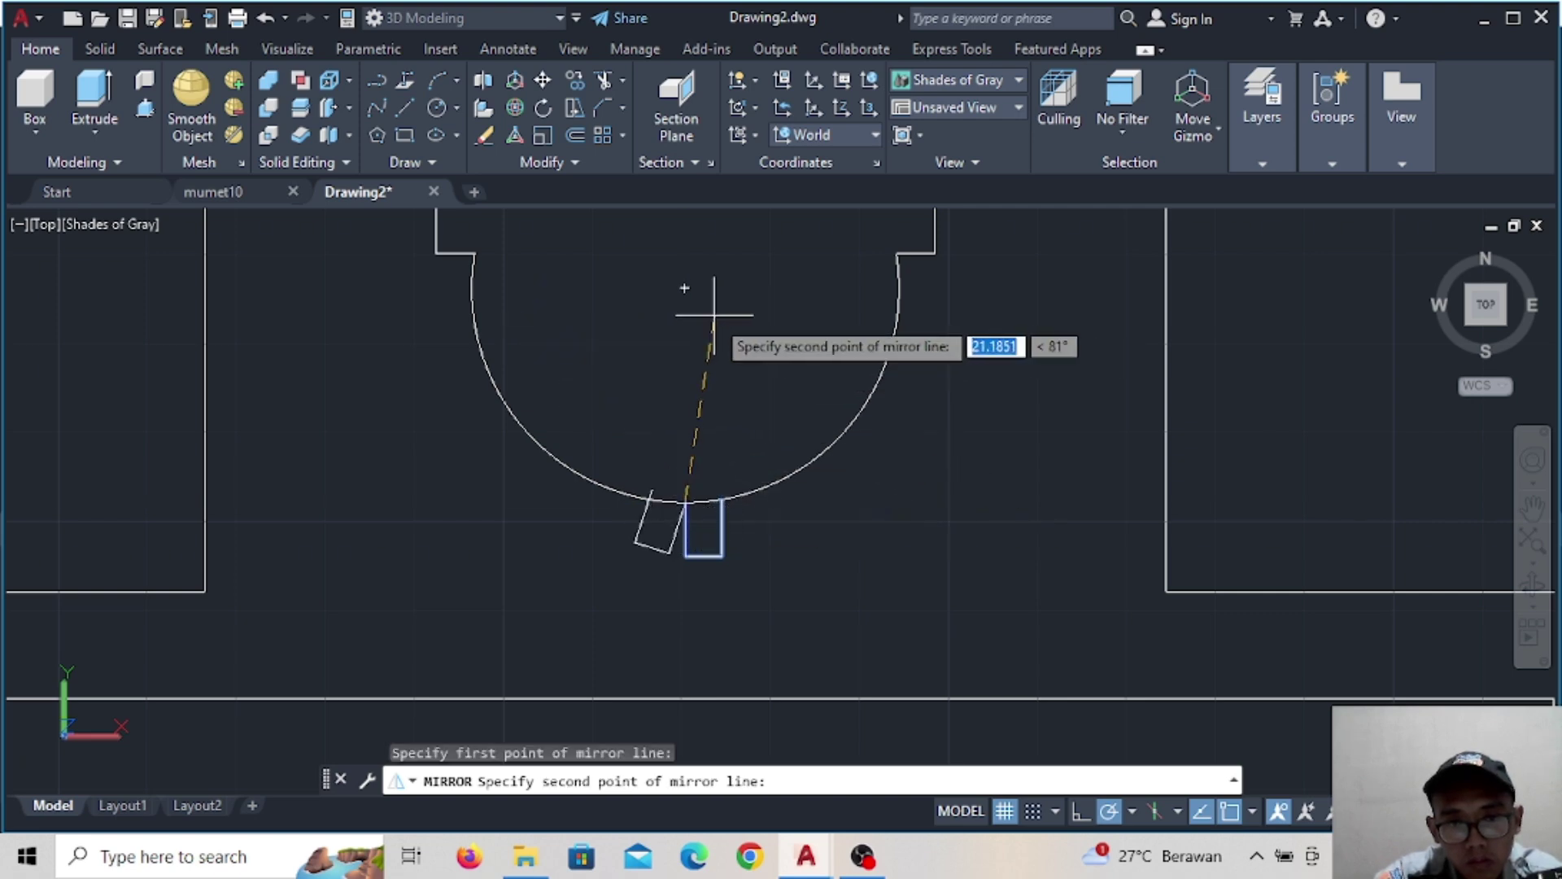
{"action": "left_click", "coordinate": [679, 308]}
{"action": "left_click", "coordinate": [732, 392]}
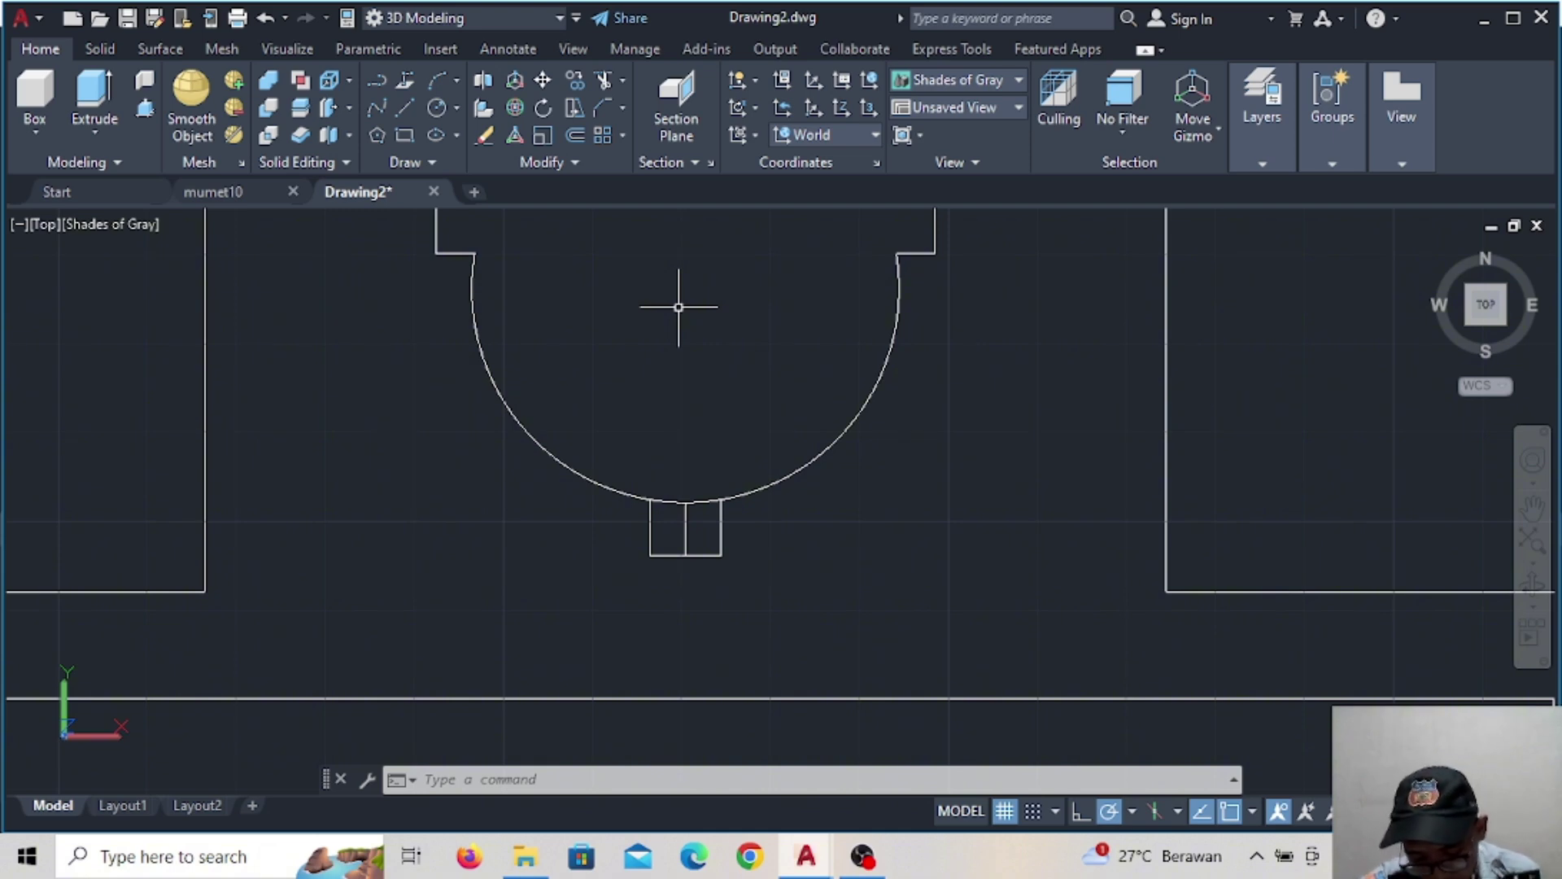
Trim the rectangles' shared middle line and the arc inside the notch, then view SW Isometric
{"action": "left_click", "coordinate": [603, 79]}
{"action": "scroll", "coordinate": [764, 496], "scroll_direction": "up", "scroll_amount": 2}
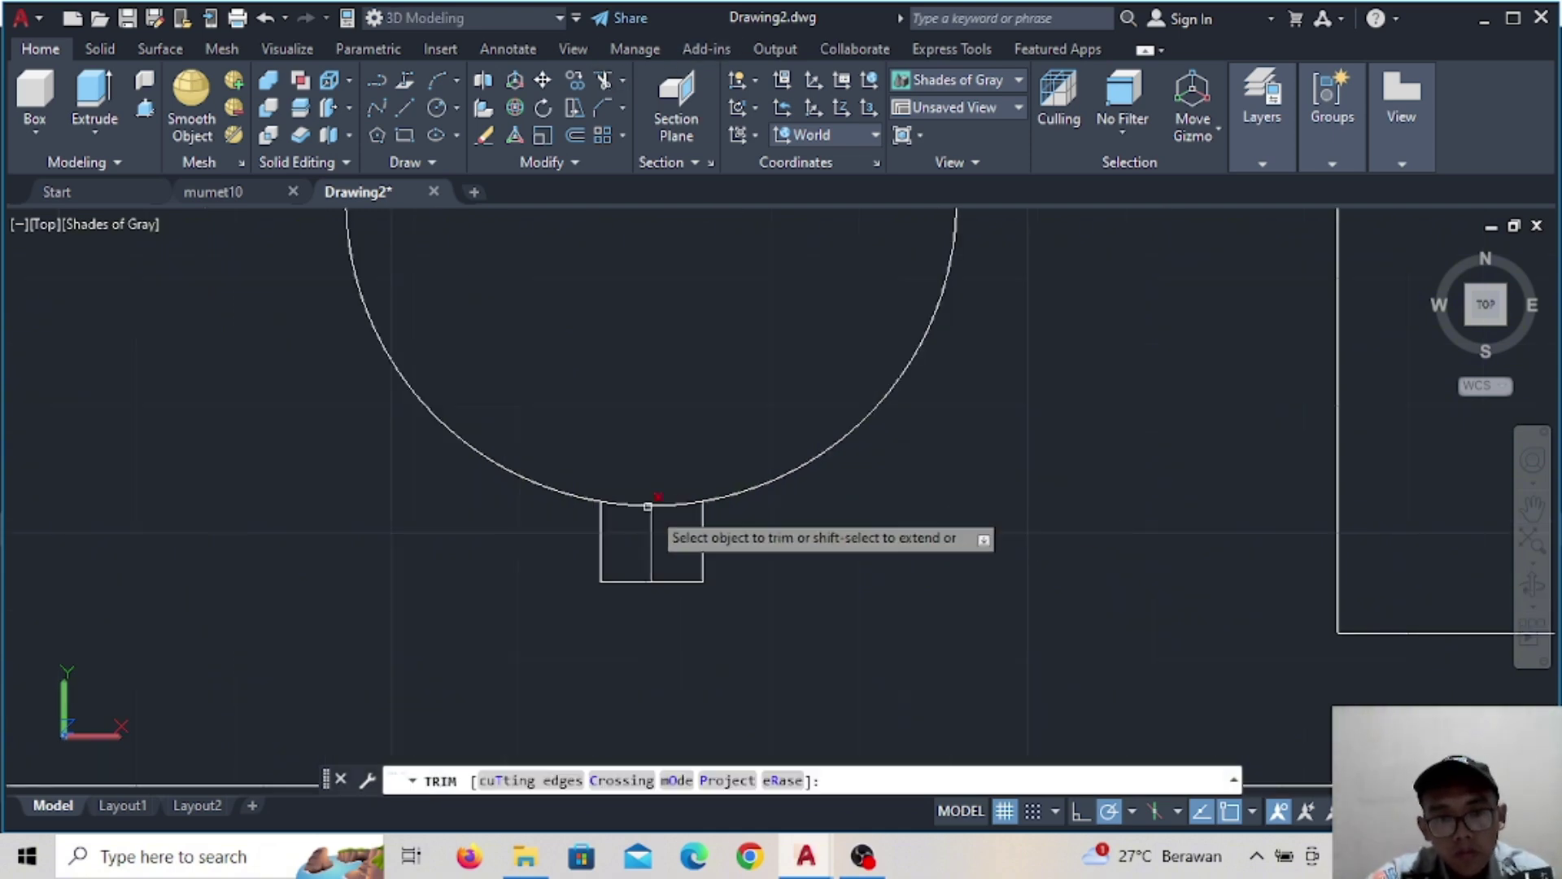
{"action": "left_click", "coordinate": [649, 537]}
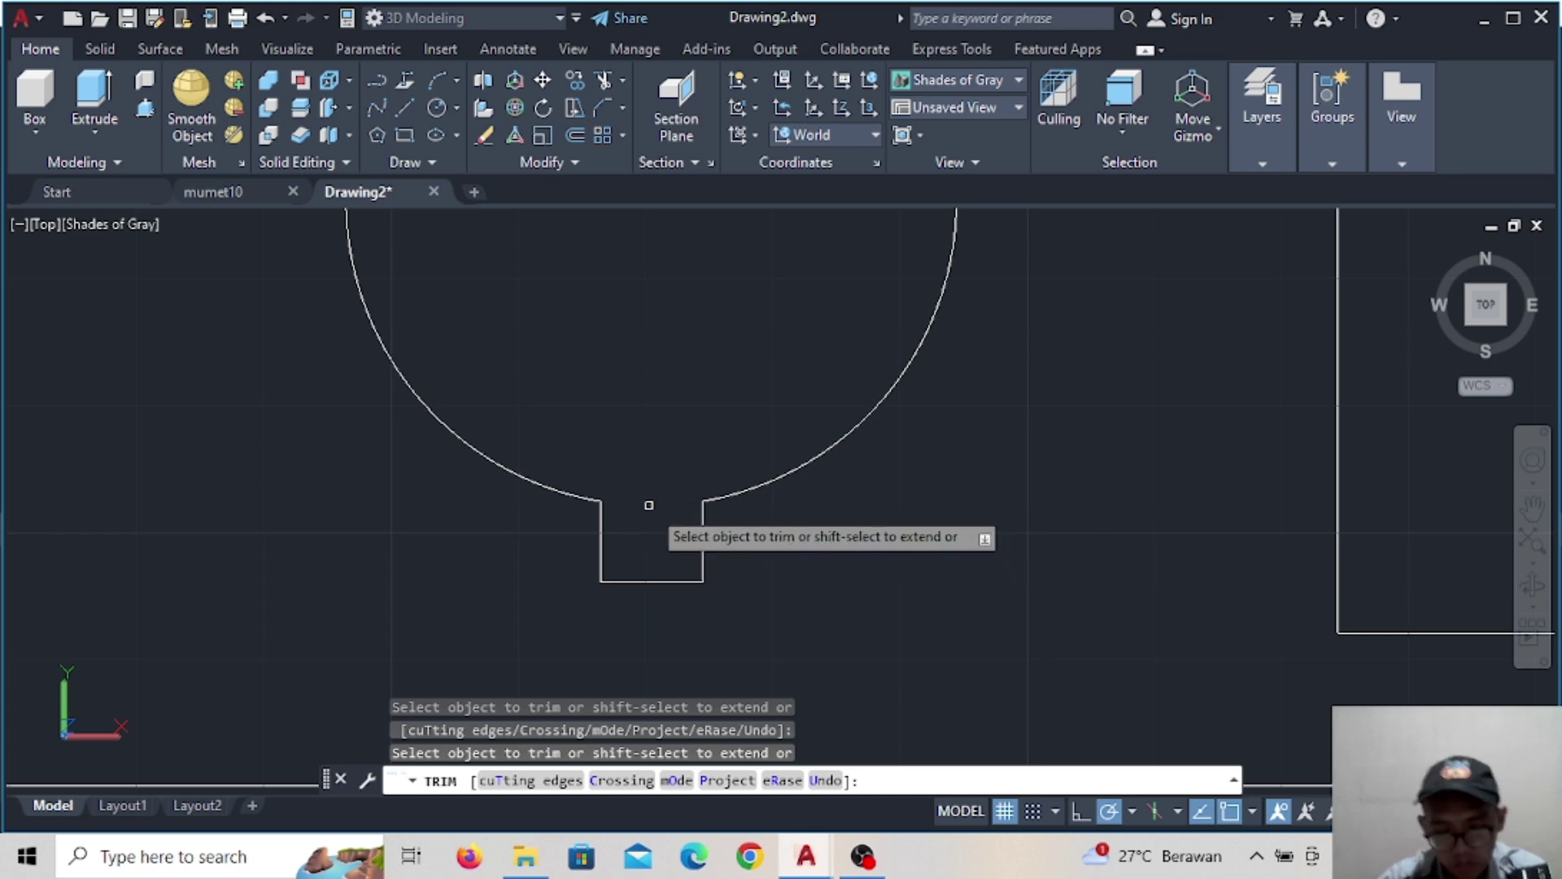
{"action": "scroll", "coordinate": [725, 487], "scroll_direction": "down", "scroll_amount": 3}
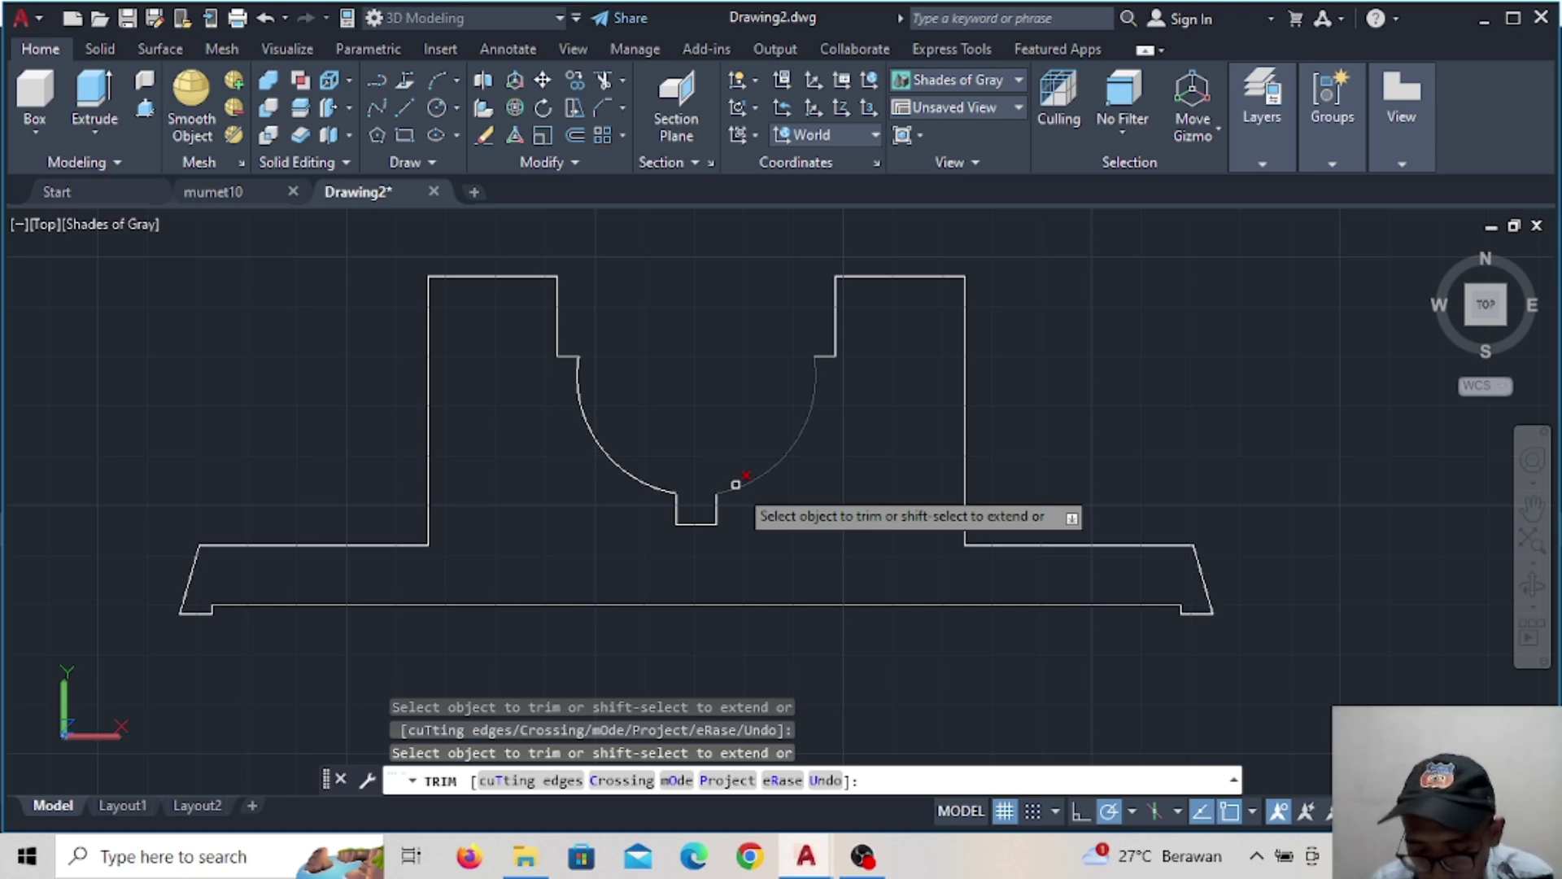
{"action": "key", "text": "Escape"}
{"action": "left_click", "coordinate": [1464, 320]}
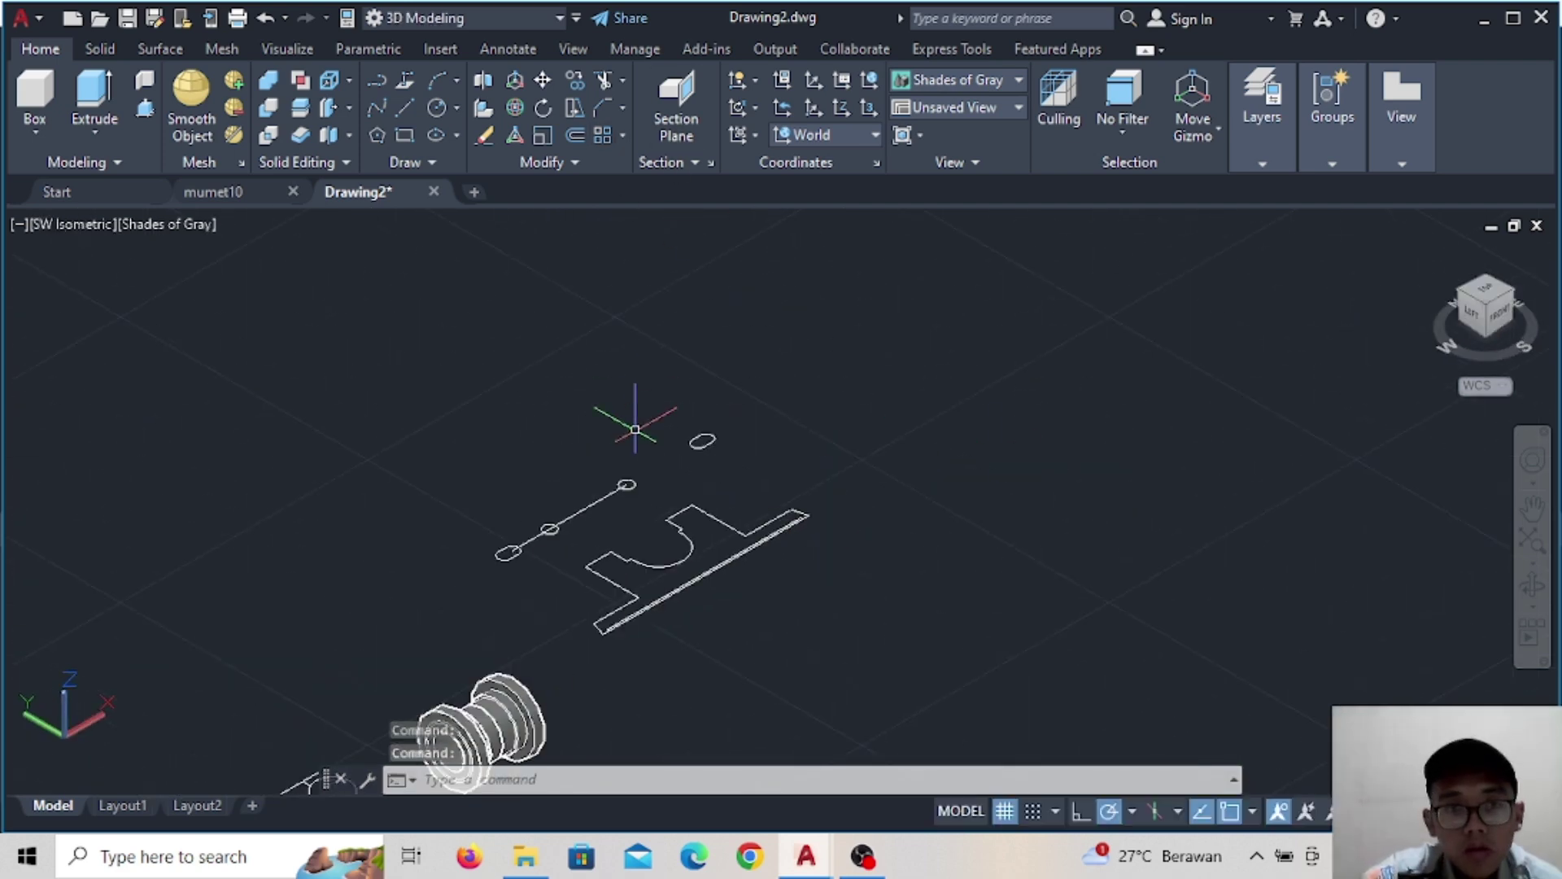
In Top view, copy the bearing-block profile twice from the arc centre
{"action": "left_click_drag", "start_coordinate": [635, 521], "coordinate": [869, 436]}
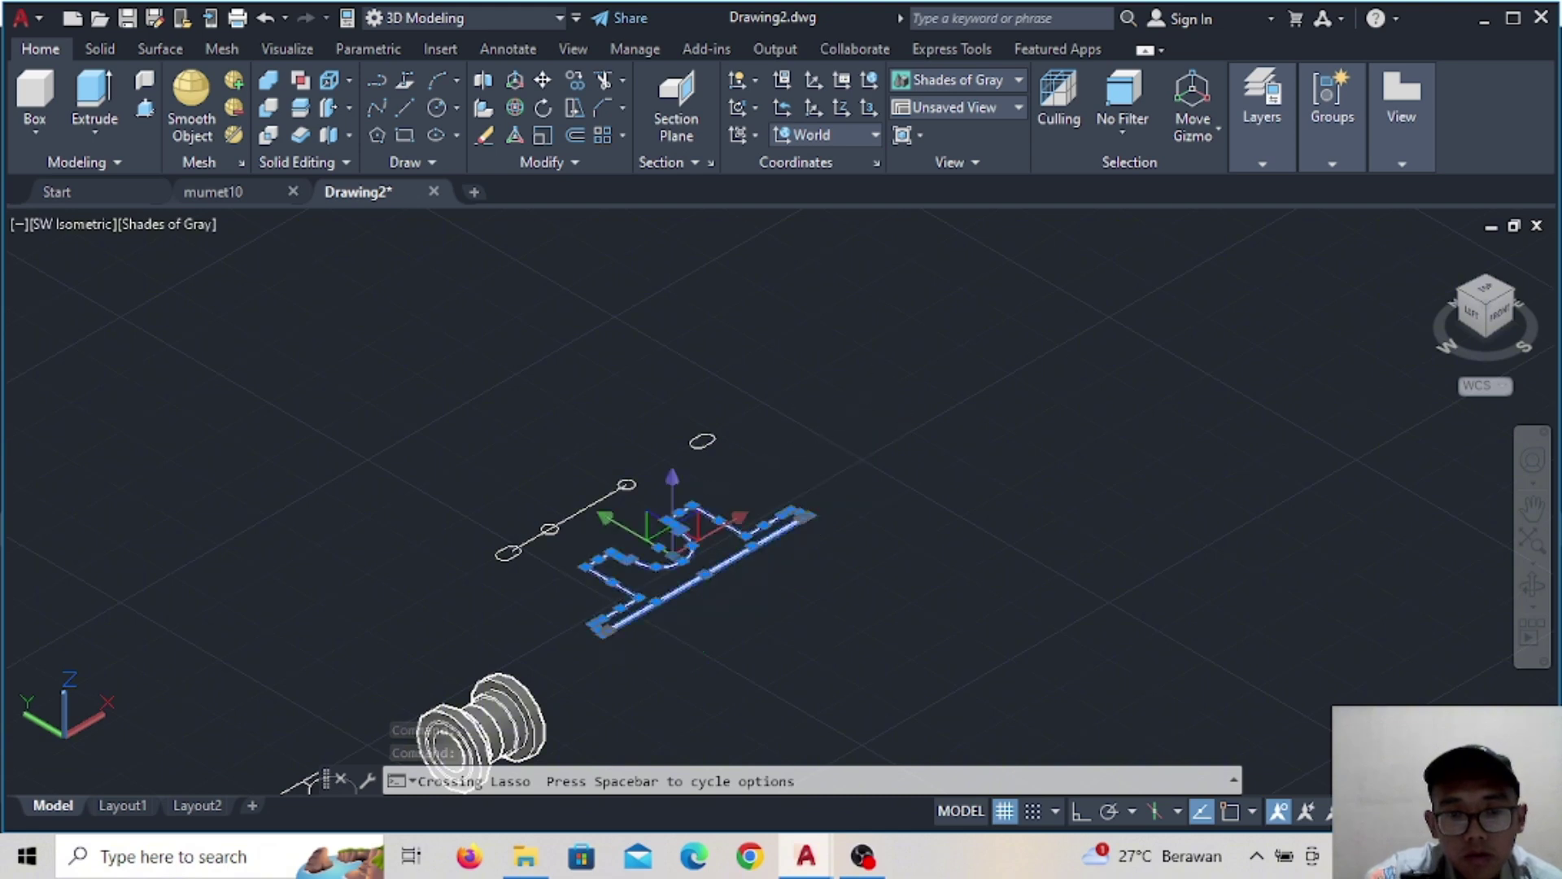
{"action": "left_click", "coordinate": [1472, 321]}
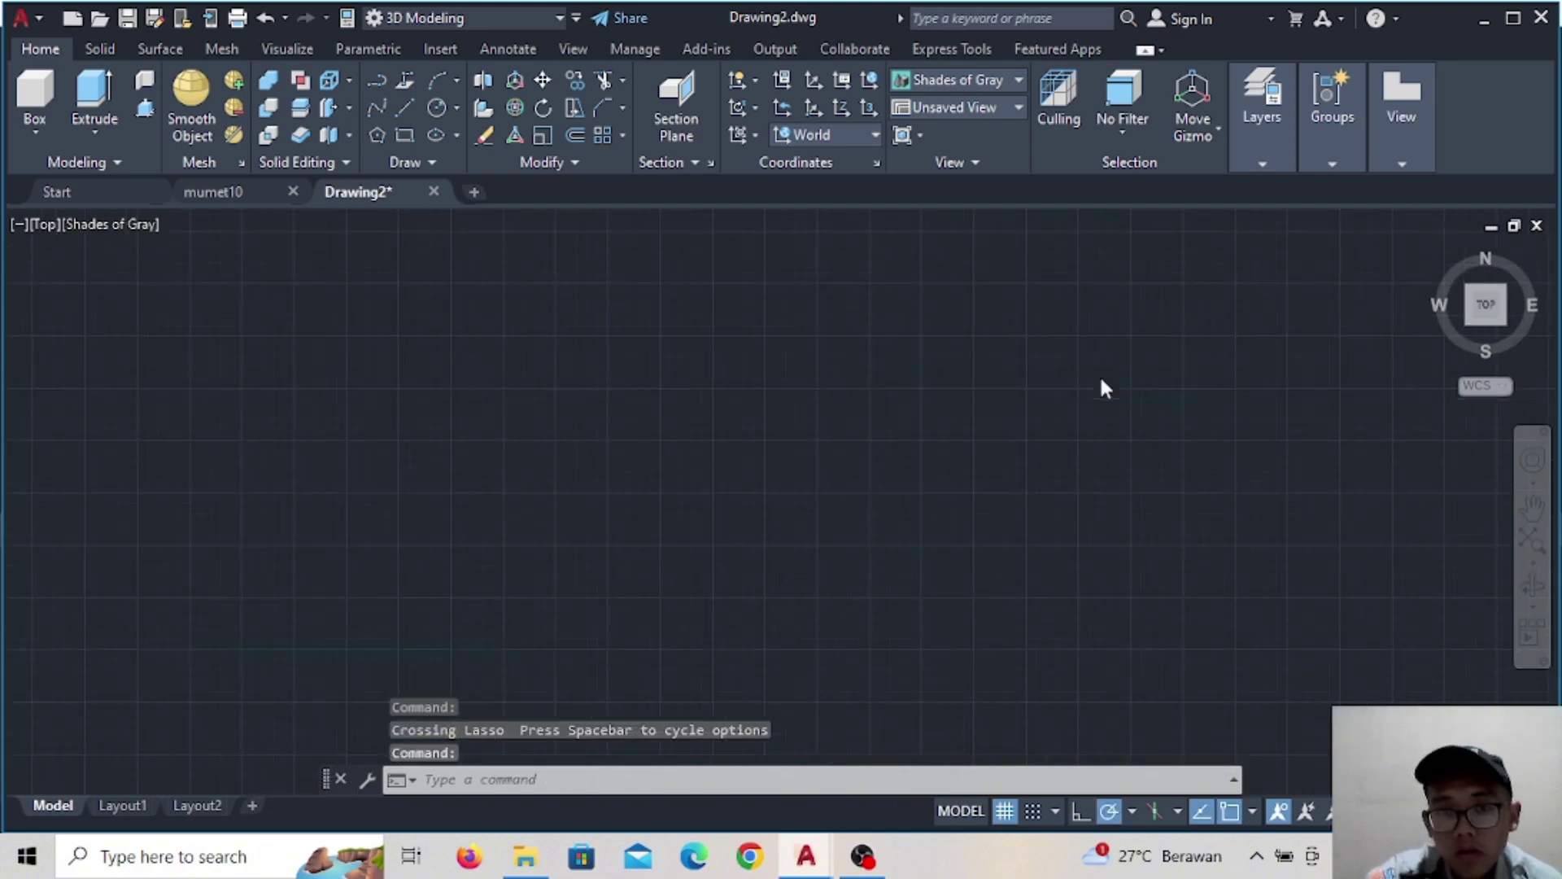
{"action": "middle_click_drag", "start_coordinate": [1101, 425], "coordinate": [664, 428]}
{"action": "scroll", "coordinate": [729, 448], "scroll_direction": "up", "scroll_amount": 5}
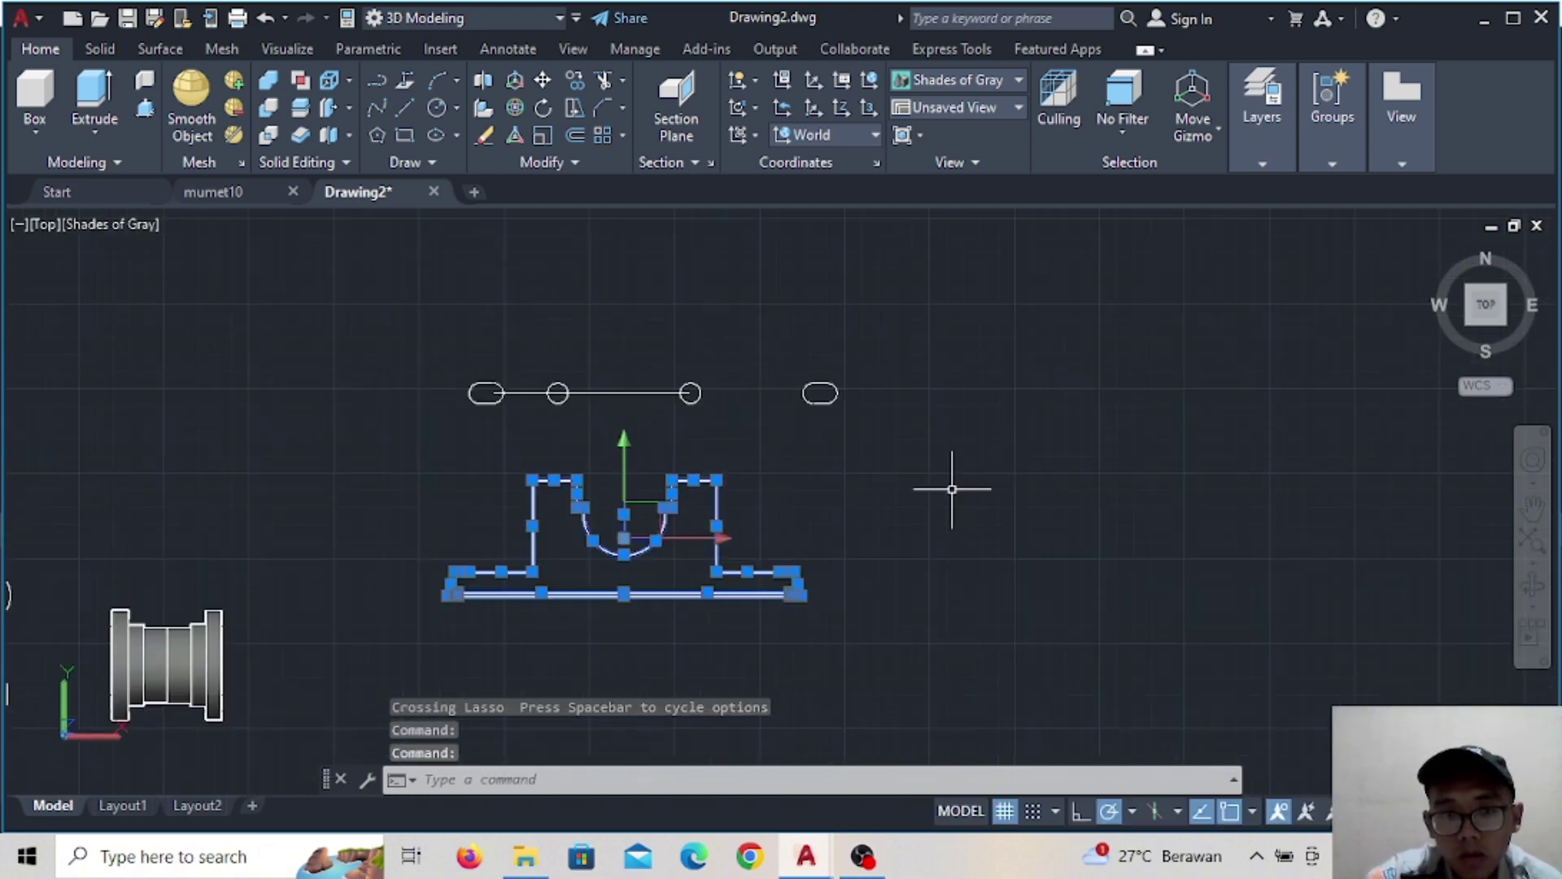
{"action": "left_click", "coordinate": [574, 81]}
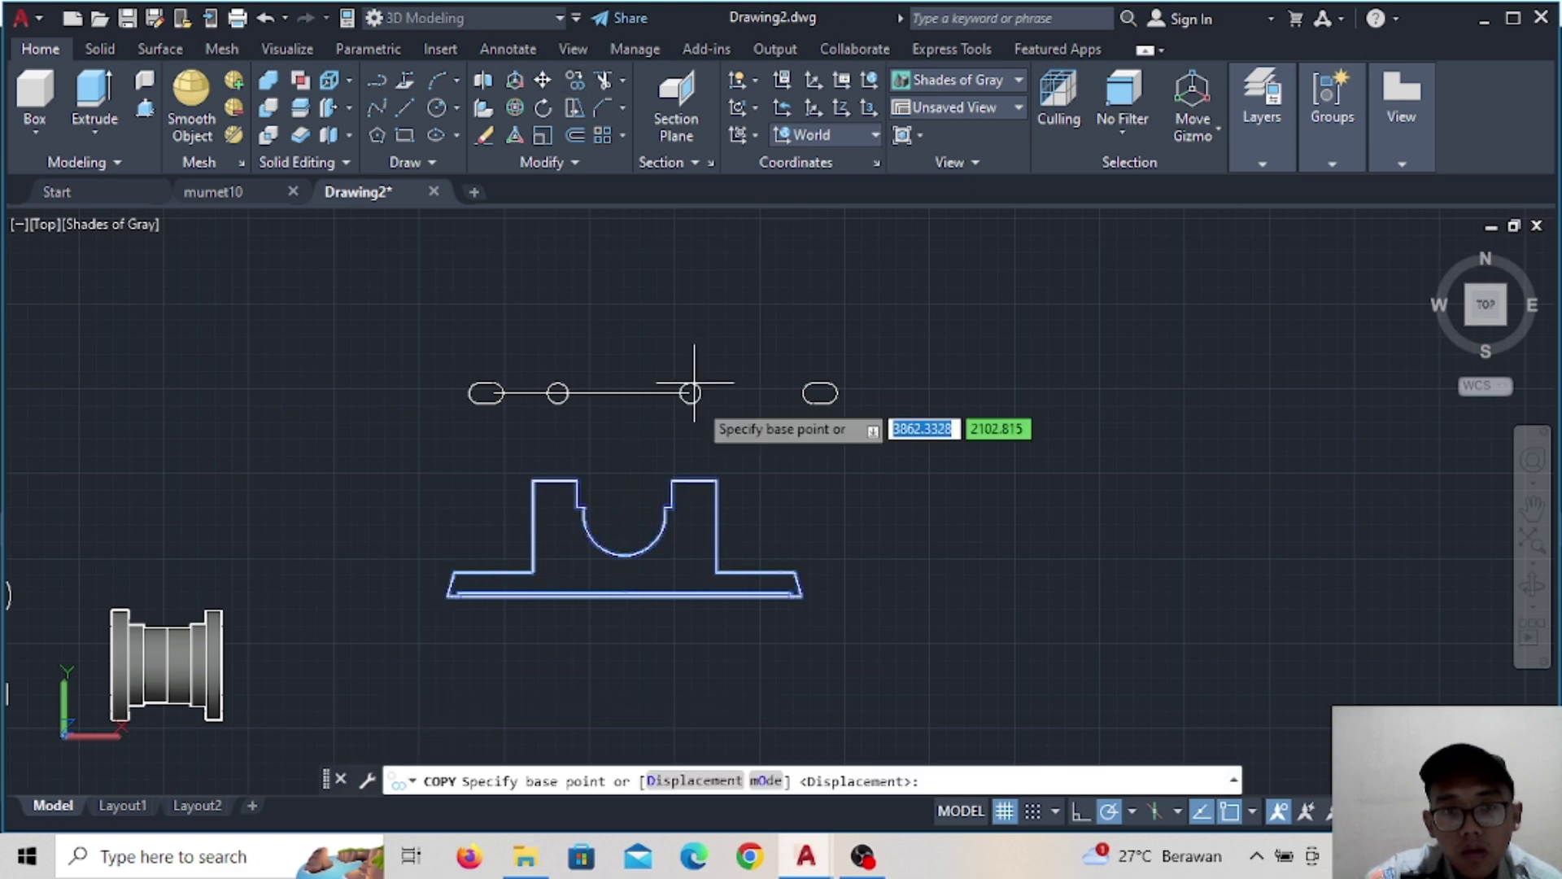
{"action": "left_click", "coordinate": [623, 513]}
{"action": "left_click", "coordinate": [1108, 383]}
{"action": "left_click", "coordinate": [1108, 630]}
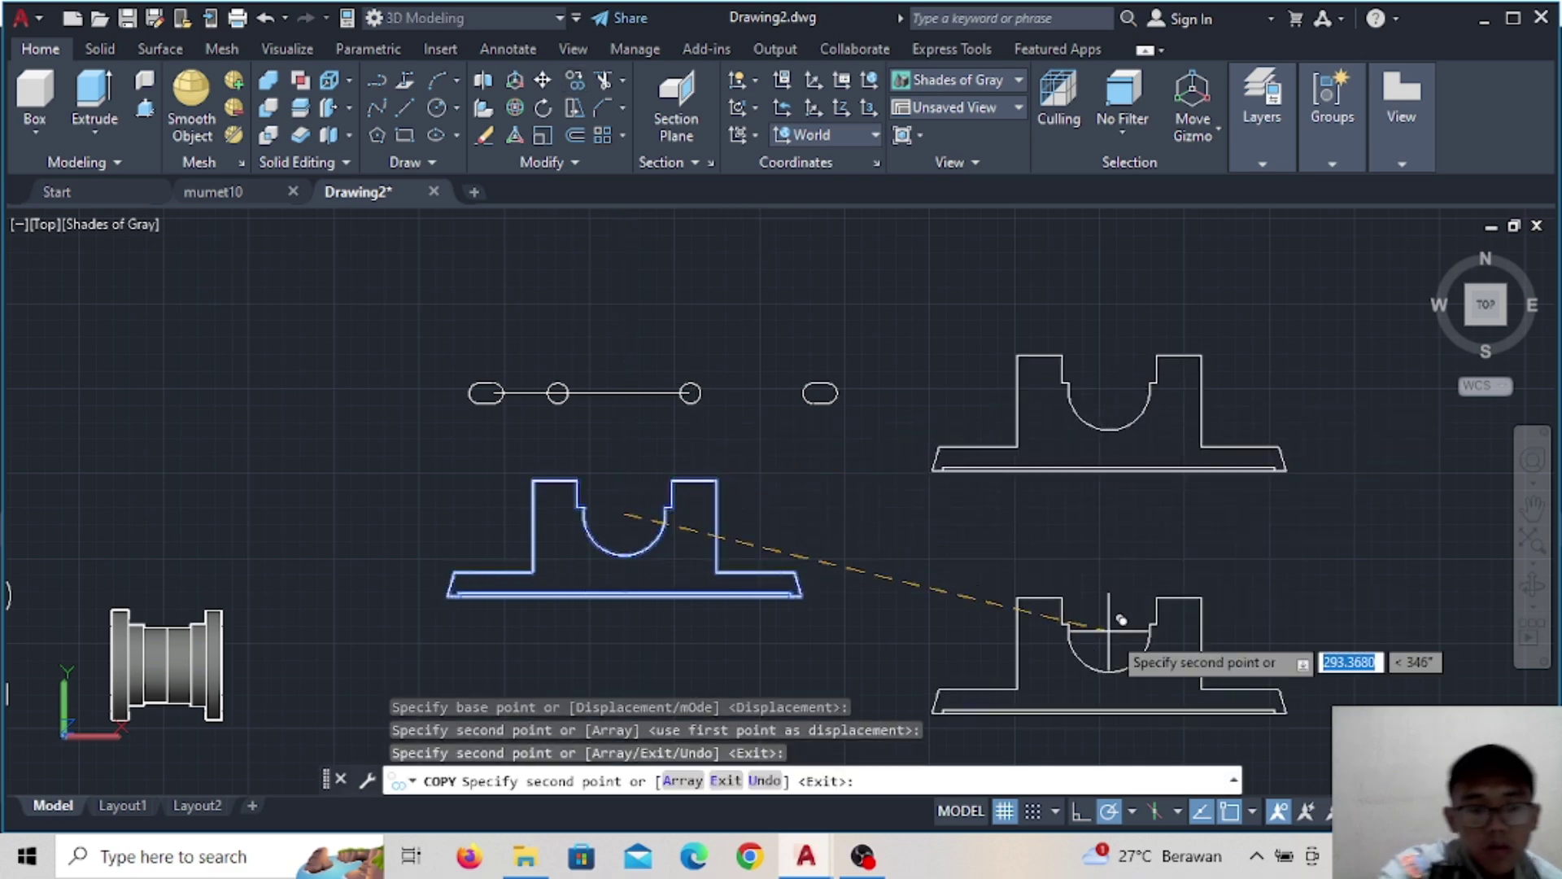
{"action": "key", "text": "Escape"}
Erase the inner base line of one profile and return to SW Isometric
{"action": "scroll", "coordinate": [661, 610], "scroll_direction": "up", "scroll_amount": 3}
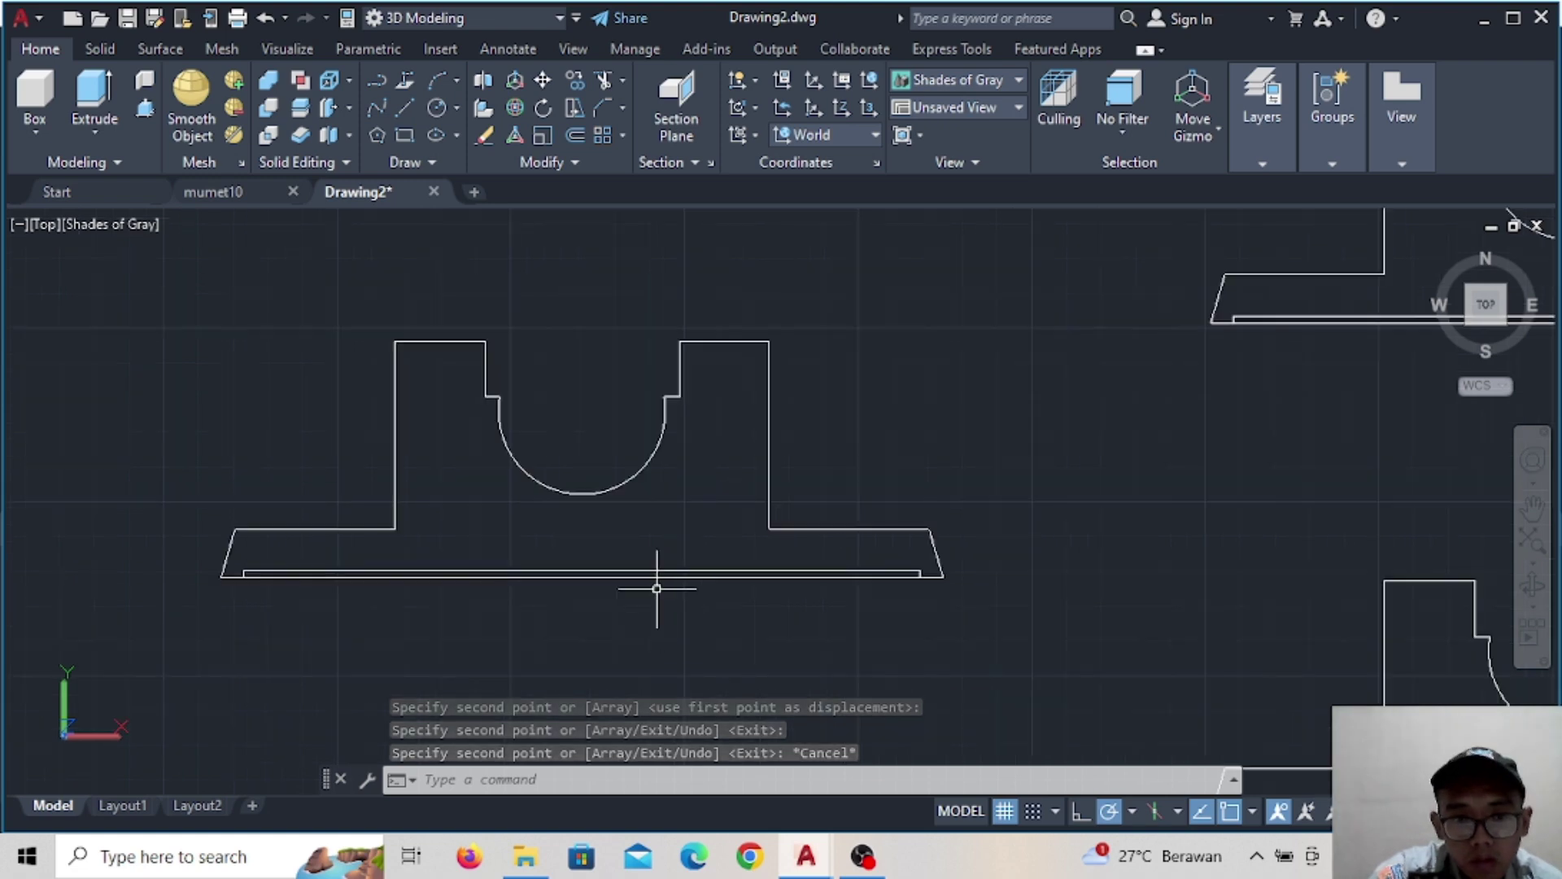
{"action": "left_click", "coordinate": [656, 576]}
{"action": "key", "text": "Delete"}
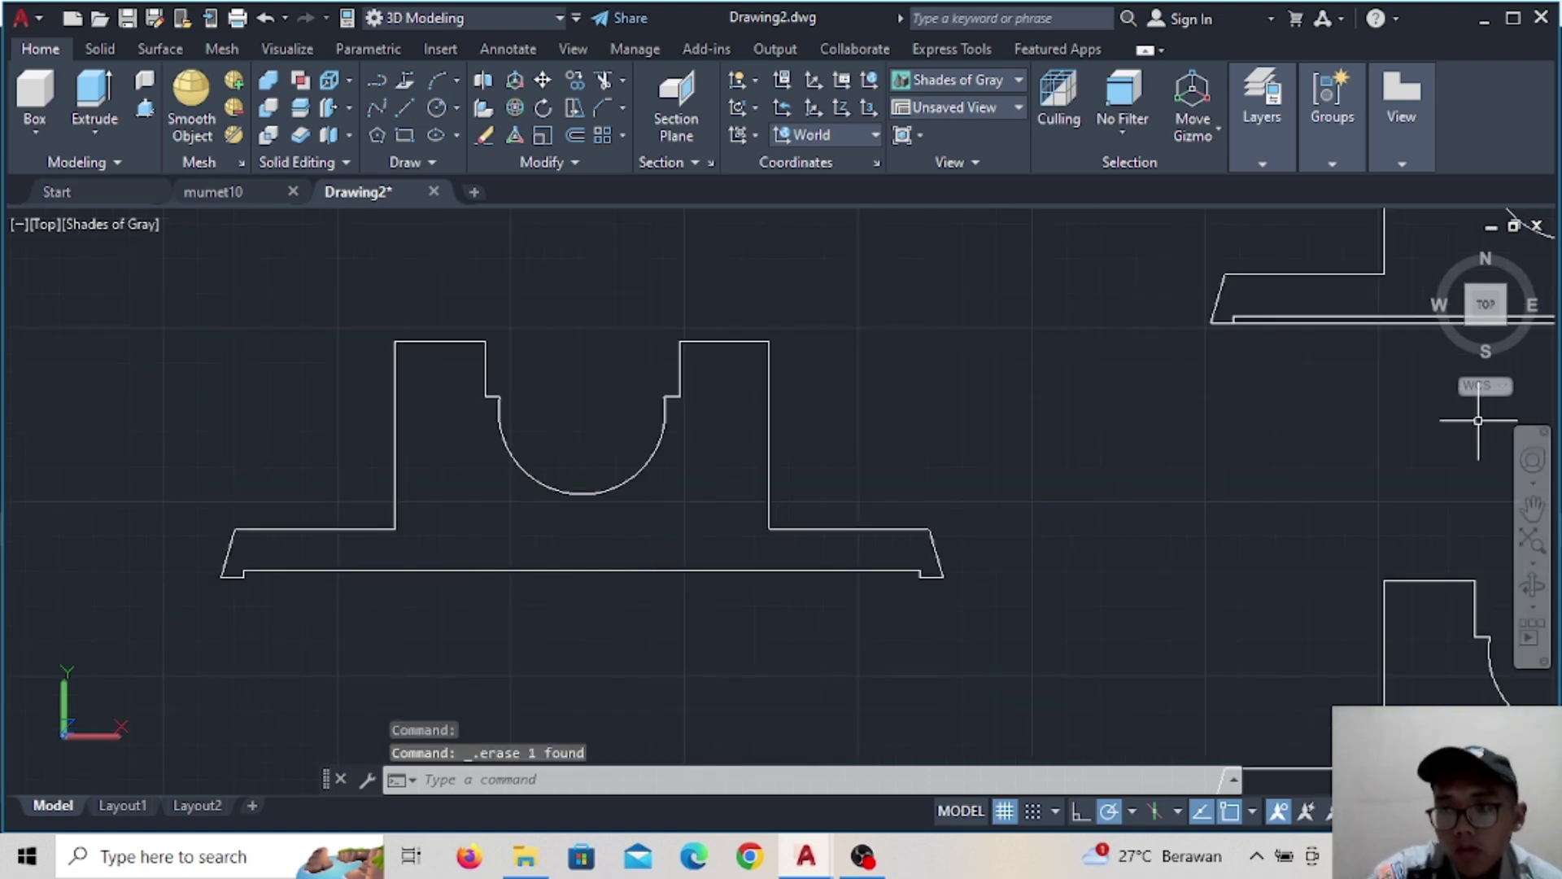
{"action": "left_click", "coordinate": [1472, 327]}
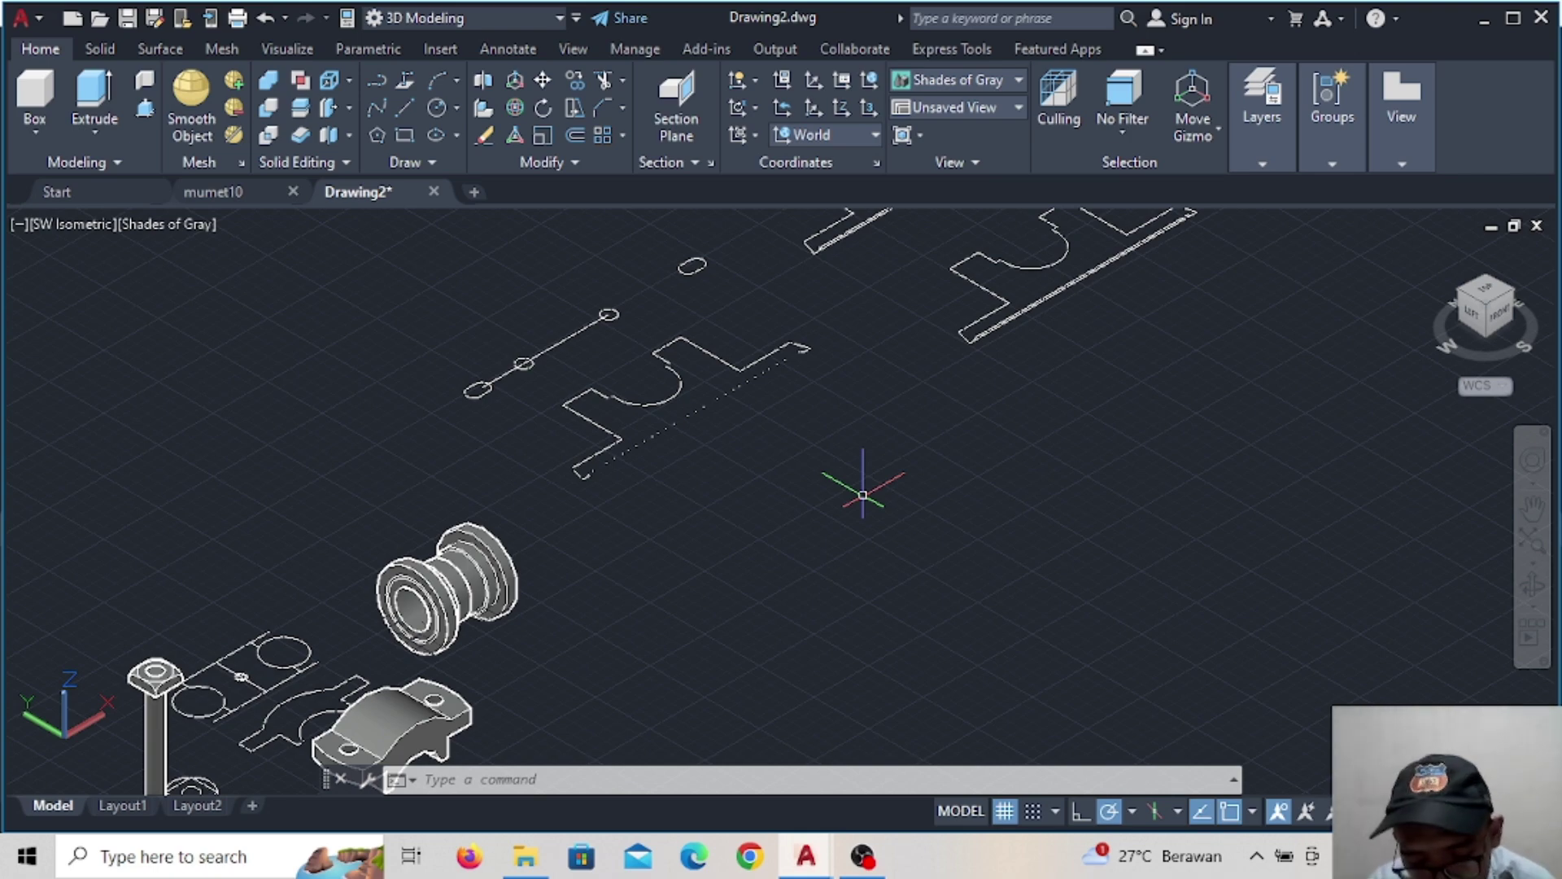
Press-pull the bracket profile 23 units into a solid block with its cutout
{"action": "scroll", "coordinate": [667, 455], "scroll_direction": "up", "scroll_amount": 2}
{"action": "scroll", "coordinate": [558, 384], "scroll_direction": "up", "scroll_amount": 3}
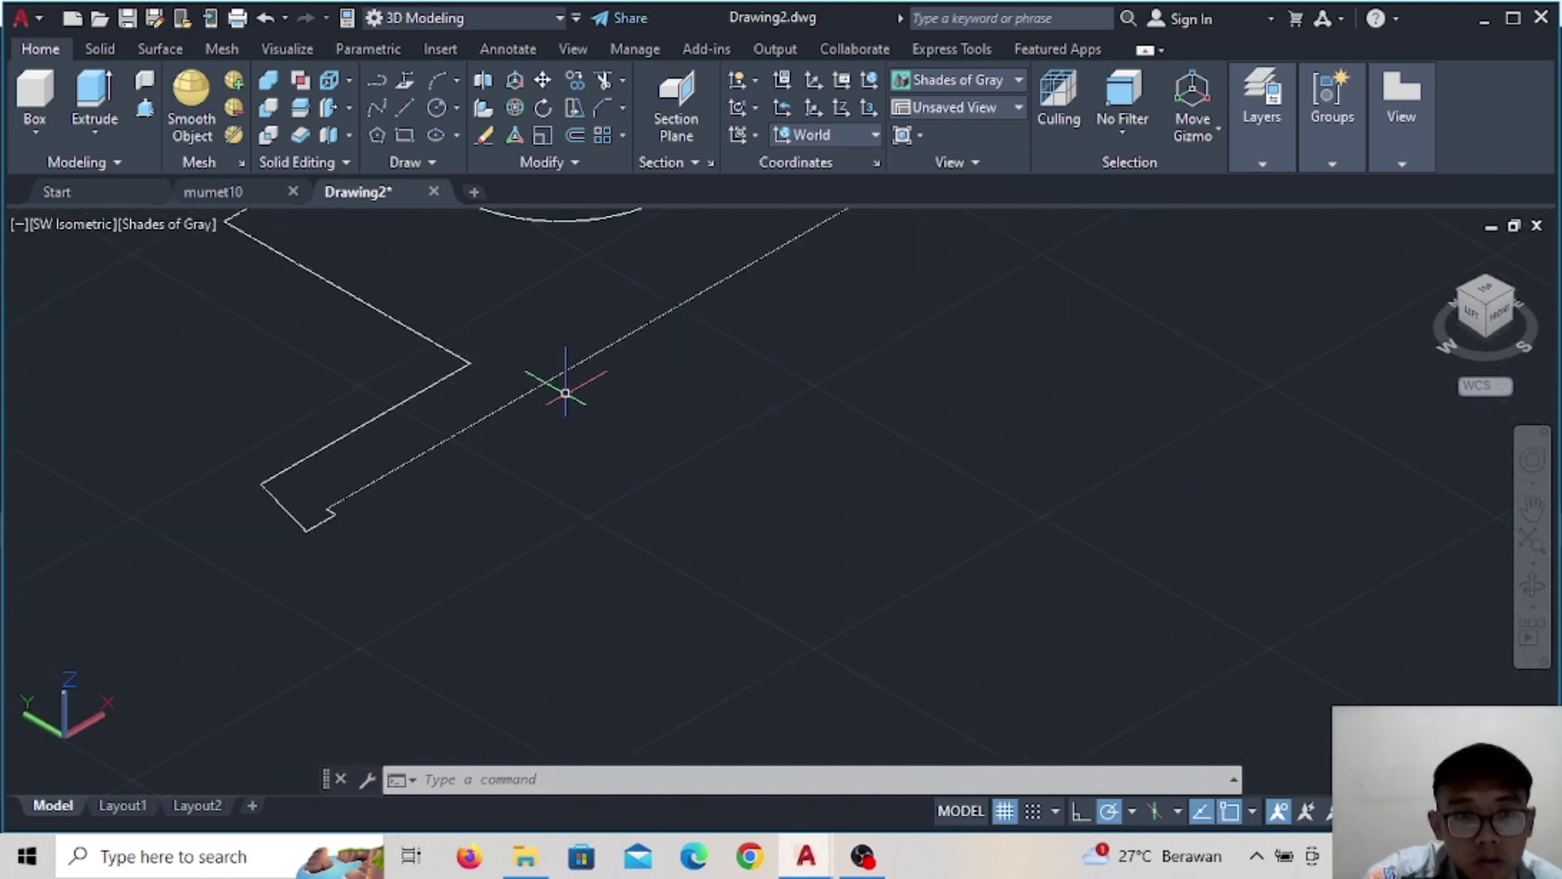
{"action": "scroll", "coordinate": [540, 398], "scroll_direction": "up", "scroll_amount": 1}
{"action": "scroll", "coordinate": [541, 398], "scroll_direction": "up", "scroll_amount": 3}
{"action": "left_click", "coordinate": [145, 106]}
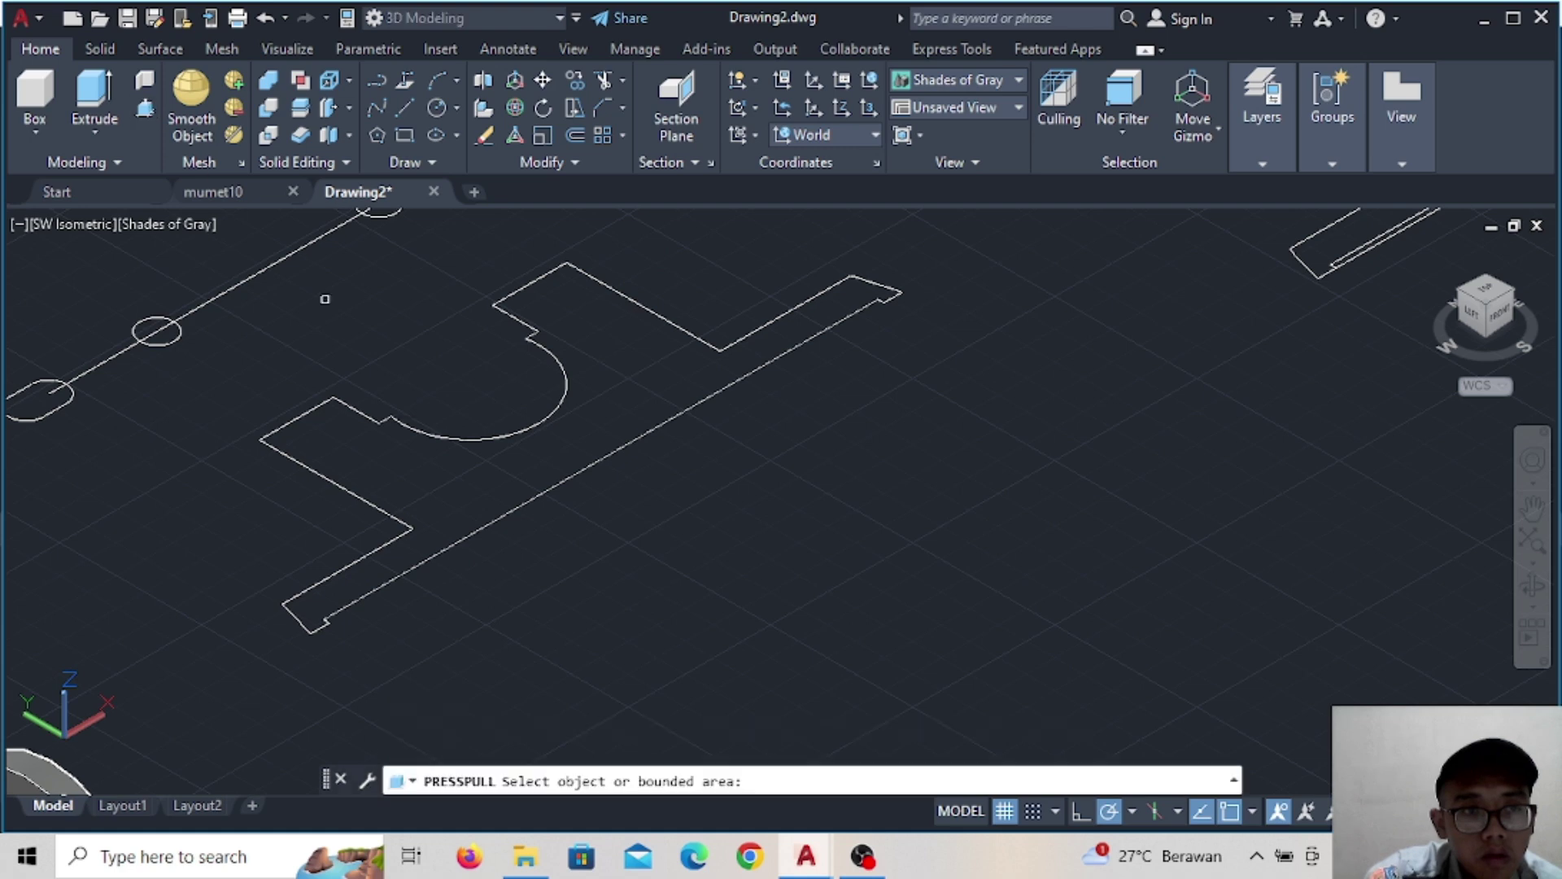
{"action": "left_click", "coordinate": [432, 492]}
{"action": "type", "text": "23"}
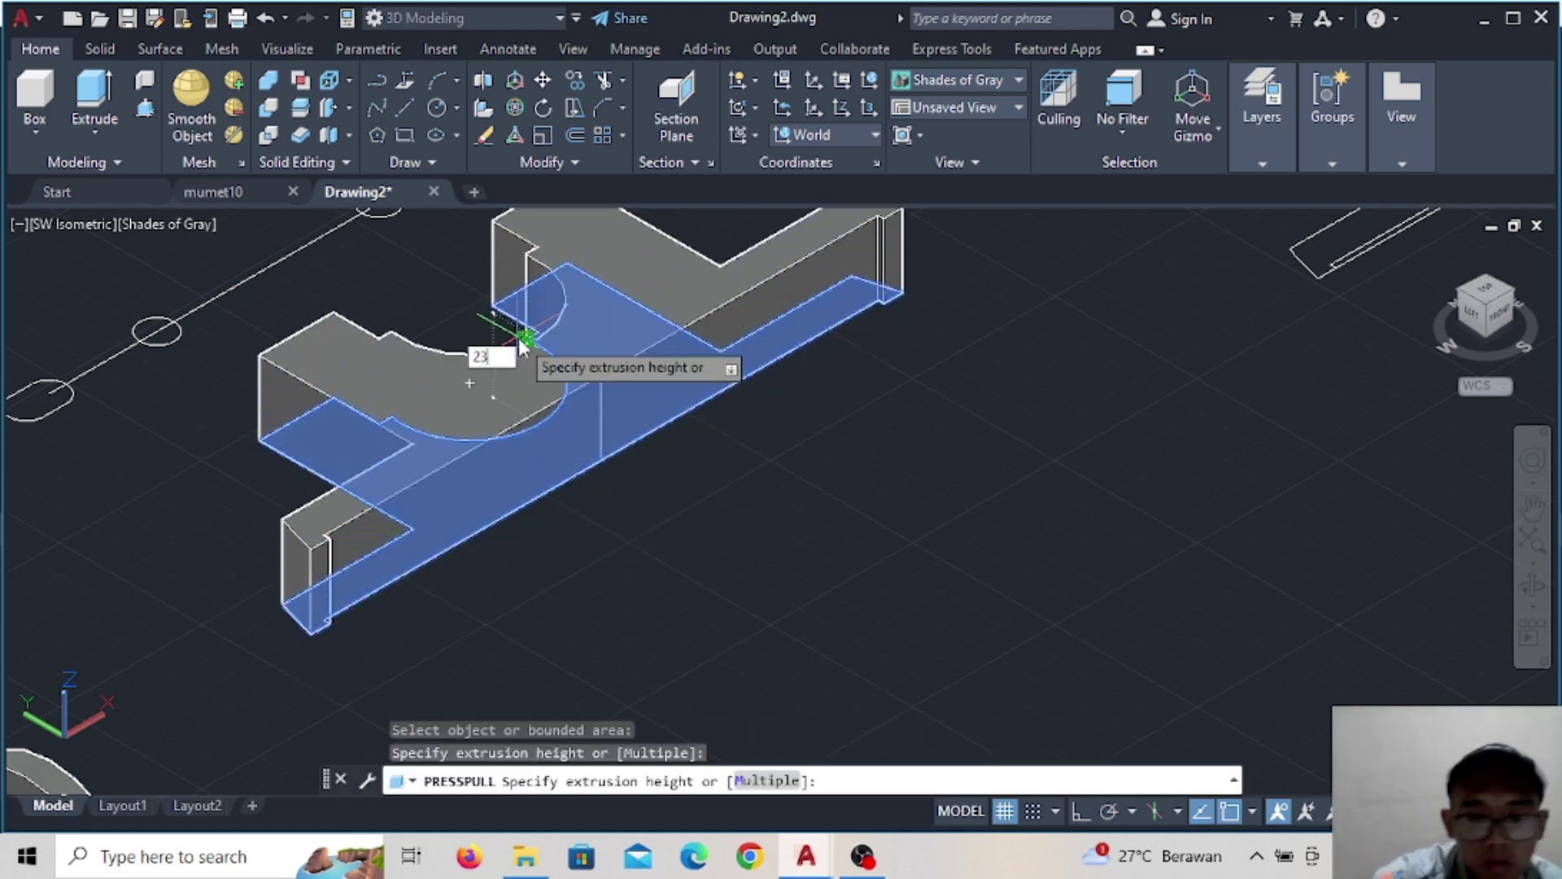
{"action": "key", "text": "Return"}
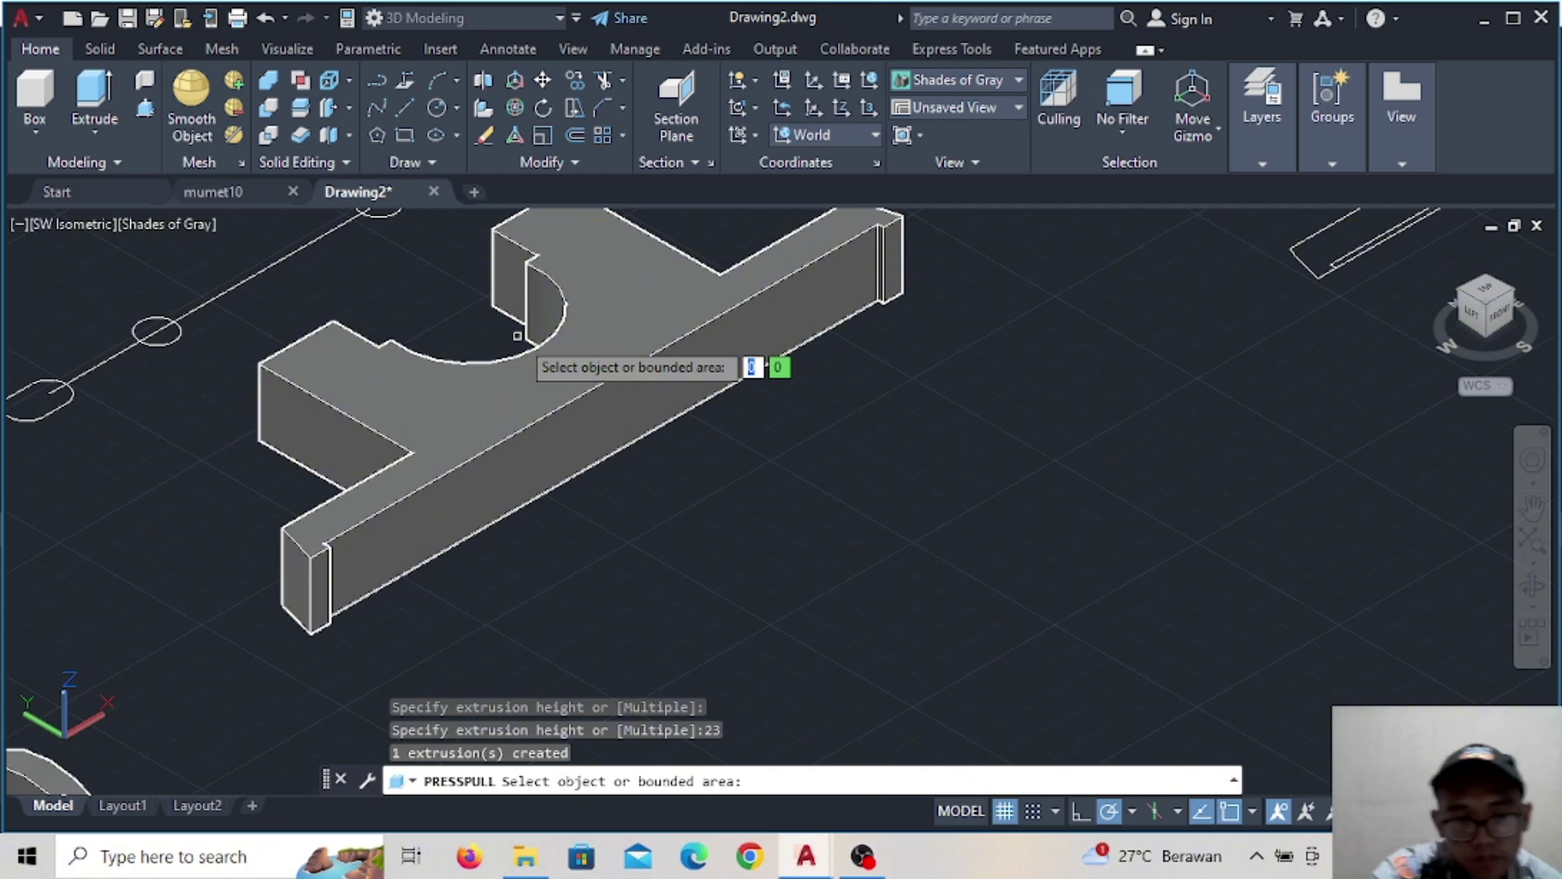
{"action": "key", "text": "Return"}
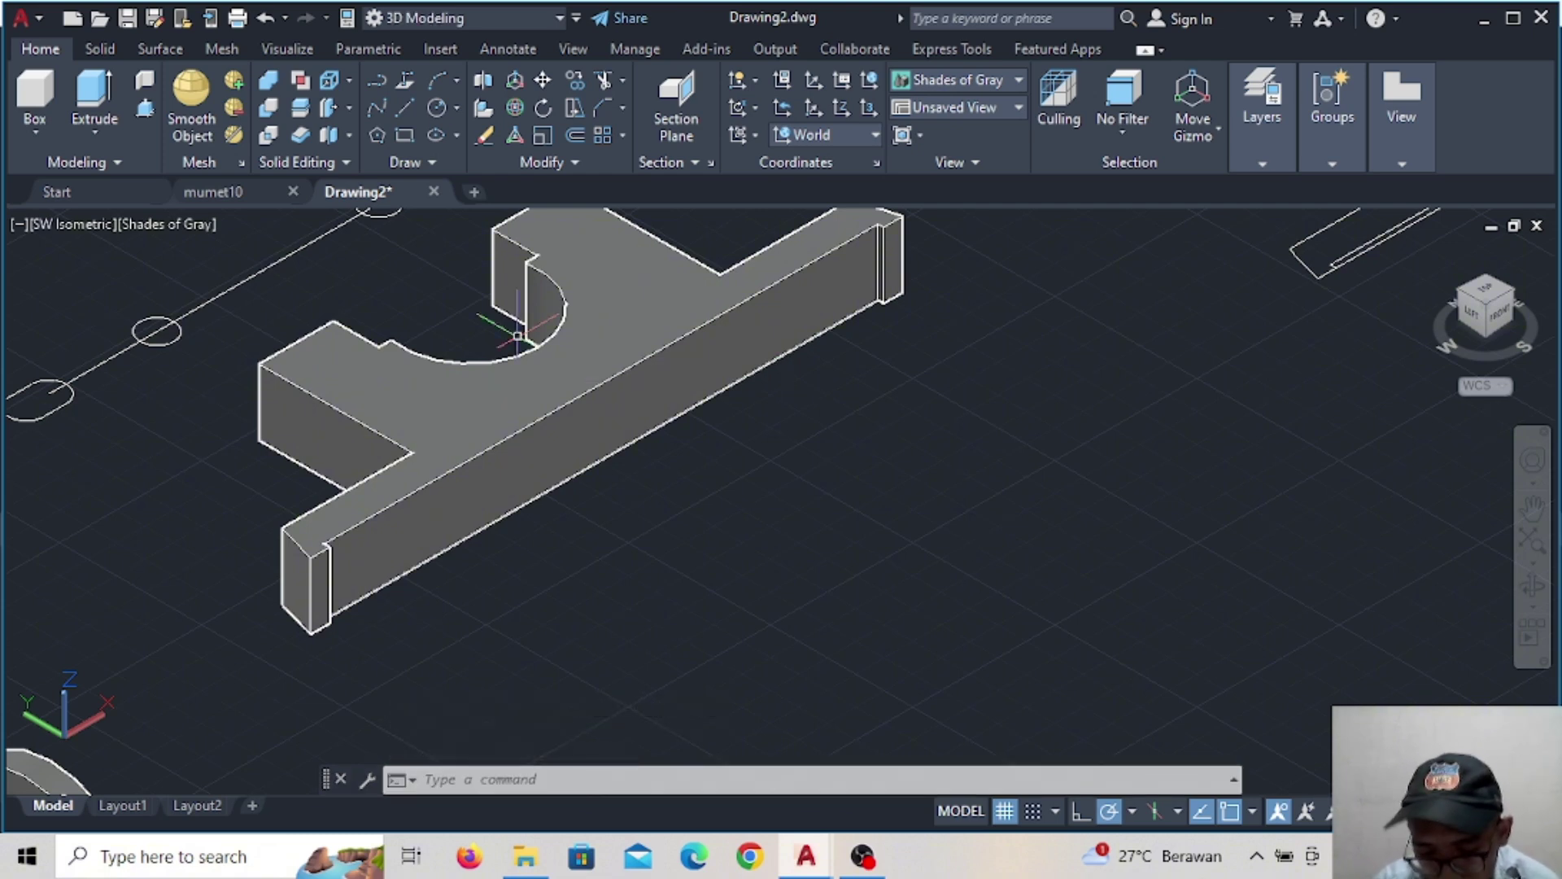
Locate and select the lower profile outline copy
{"action": "scroll", "coordinate": [671, 295], "scroll_direction": "down", "scroll_amount": 3}
{"action": "middle_click_drag", "start_coordinate": [1144, 418], "coordinate": [611, 638]}
{"action": "scroll", "coordinate": [563, 269], "scroll_direction": "up", "scroll_amount": 3}
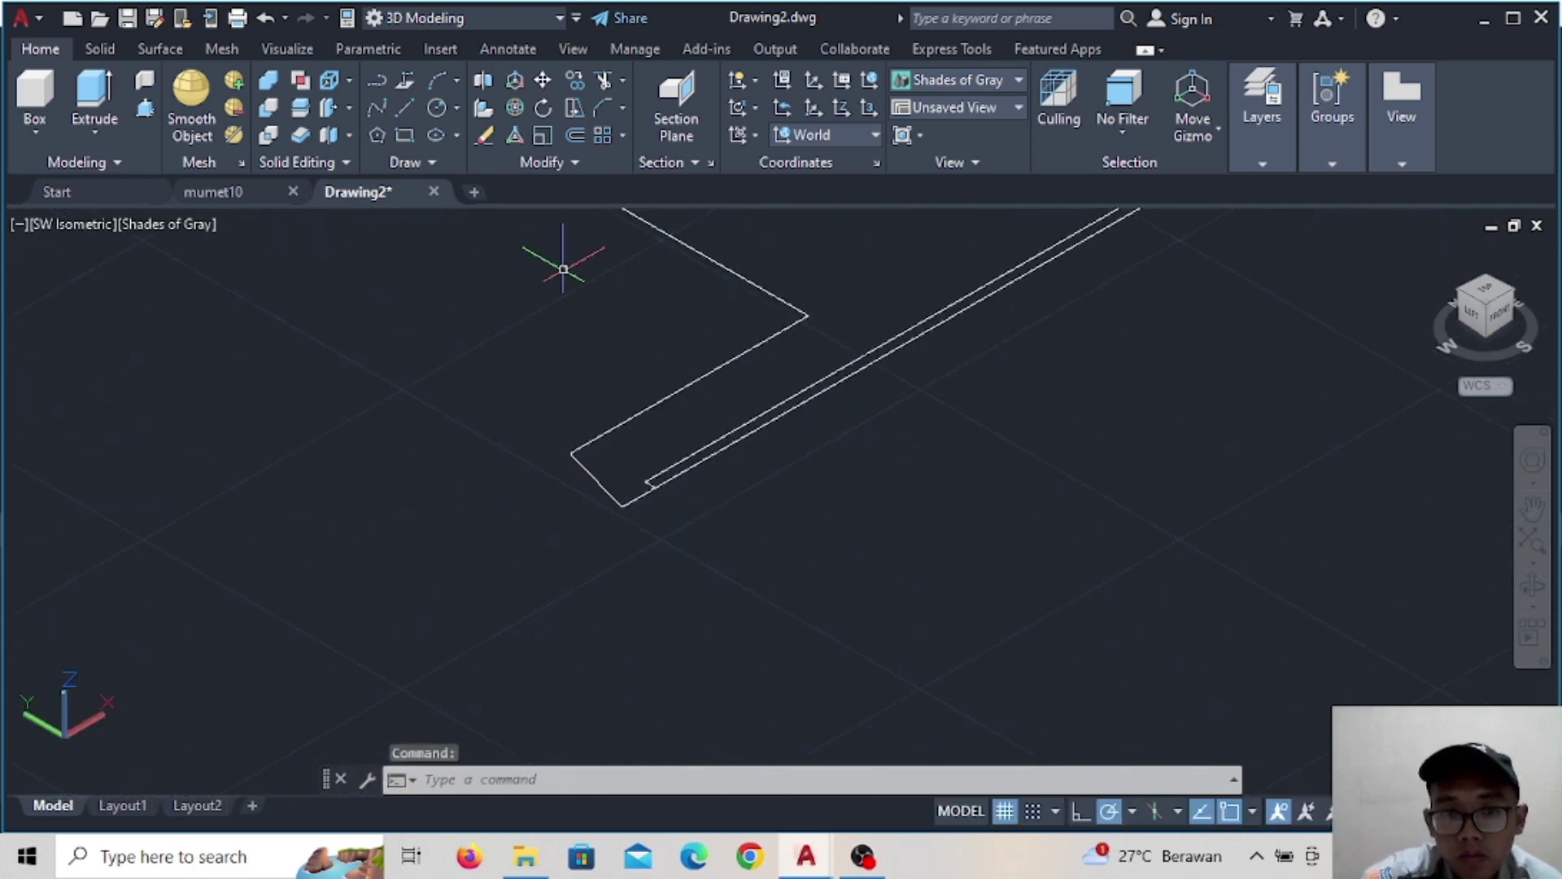
{"action": "scroll", "coordinate": [712, 476], "scroll_direction": "up", "scroll_amount": 3}
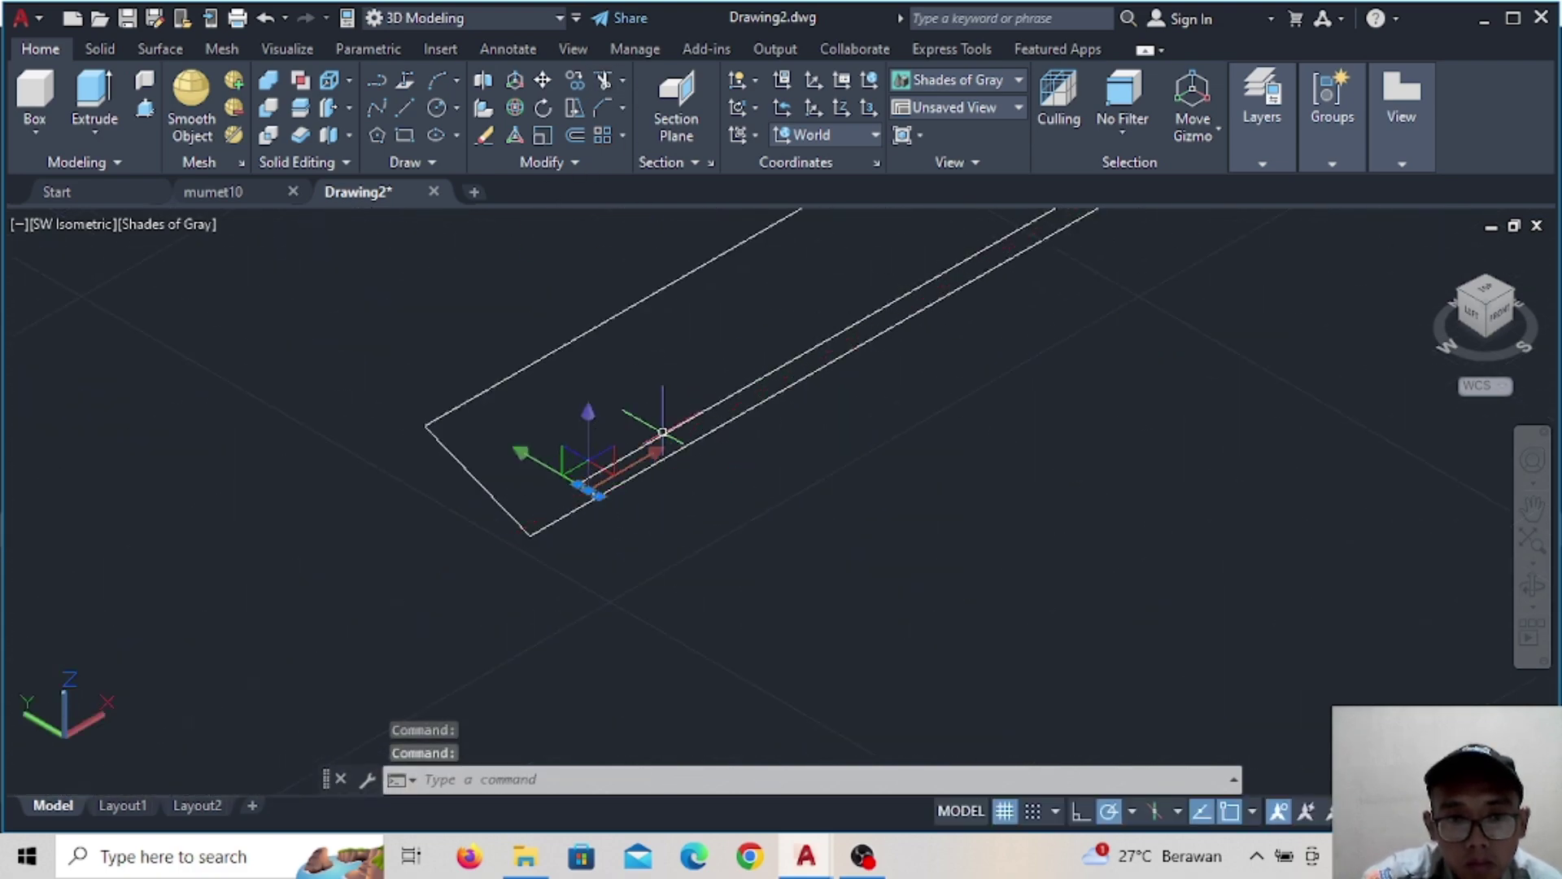
{"action": "scroll", "coordinate": [668, 423], "scroll_direction": "down", "scroll_amount": 3}
{"action": "middle_click_drag", "start_coordinate": [778, 530], "coordinate": [488, 488]}
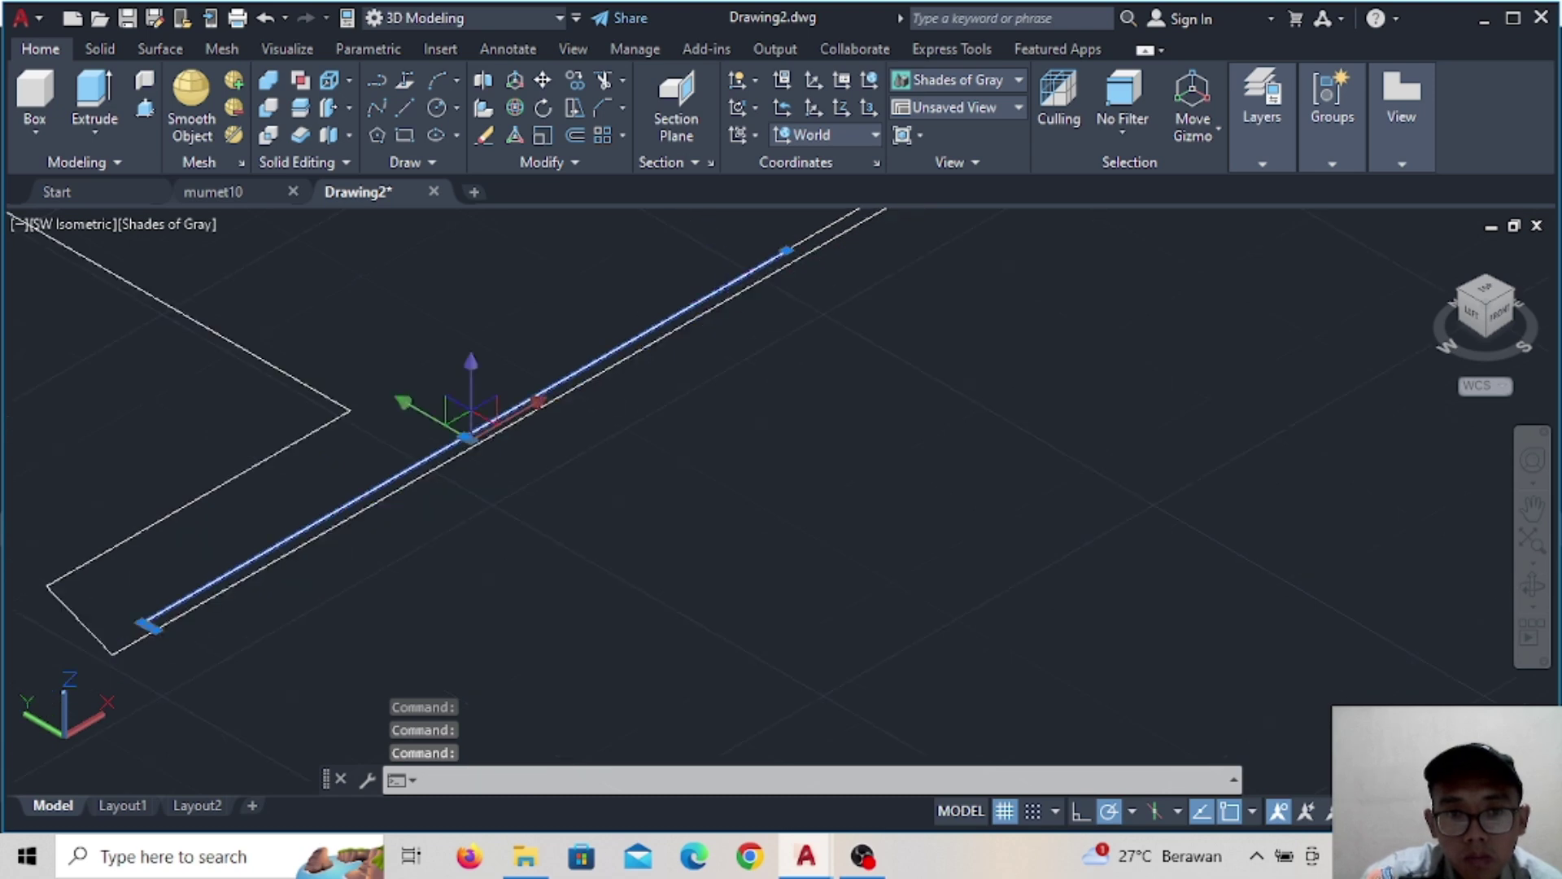
{"action": "scroll", "coordinate": [488, 488], "scroll_direction": "up", "scroll_amount": 2}
{"action": "scroll", "coordinate": [914, 314], "scroll_direction": "down", "scroll_amount": 1}
{"action": "scroll", "coordinate": [472, 470], "scroll_direction": "up", "scroll_amount": 3}
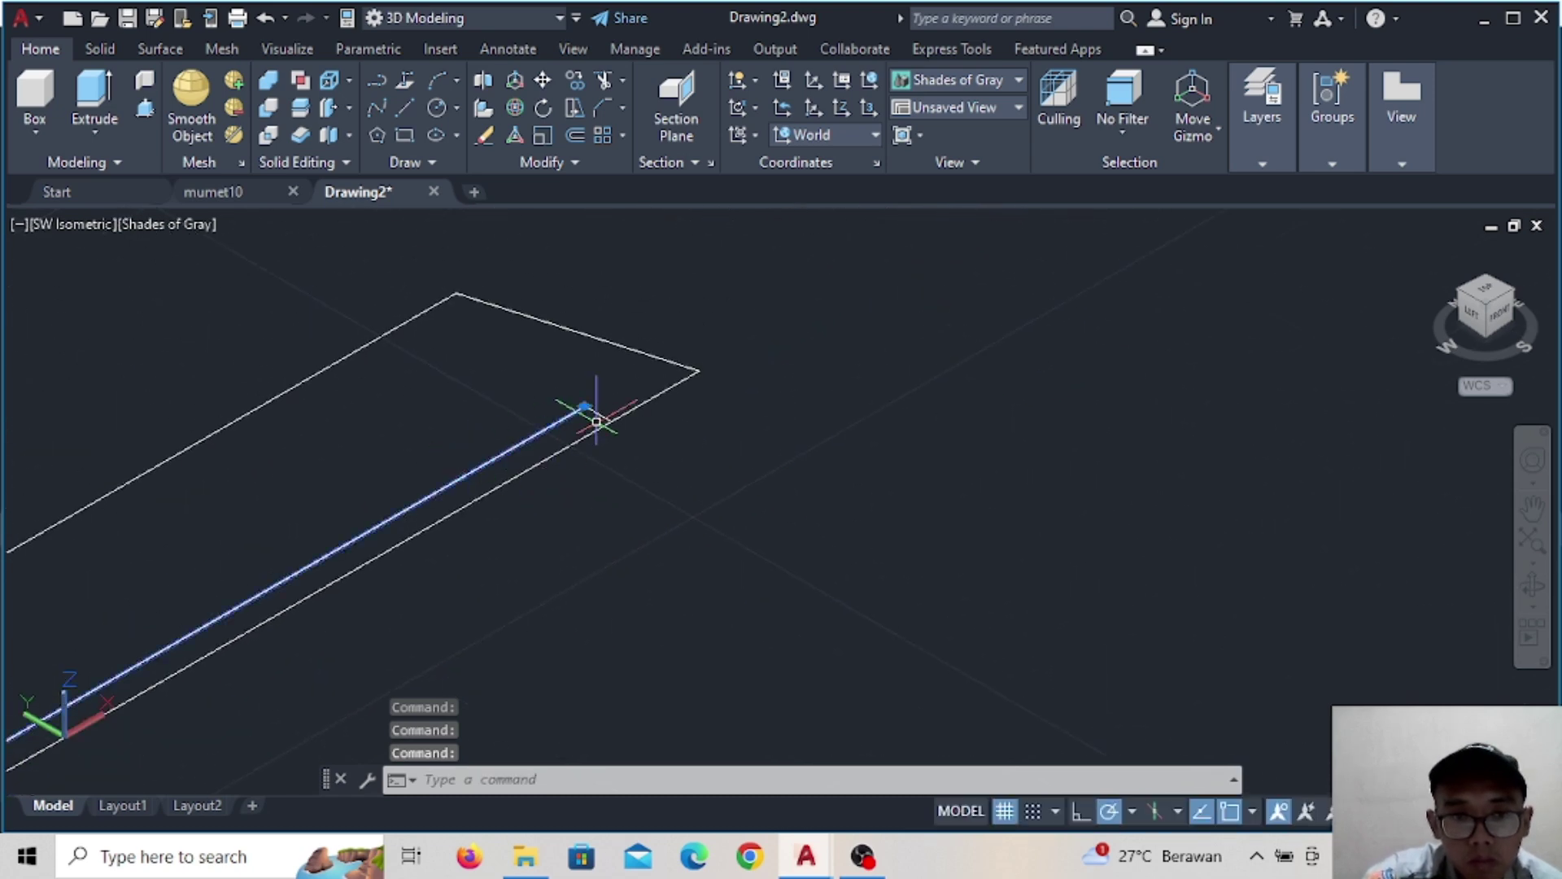
{"action": "scroll", "coordinate": [596, 410], "scroll_direction": "down", "scroll_amount": 3}
{"action": "middle_click_drag", "start_coordinate": [339, 530], "coordinate": [618, 575]}
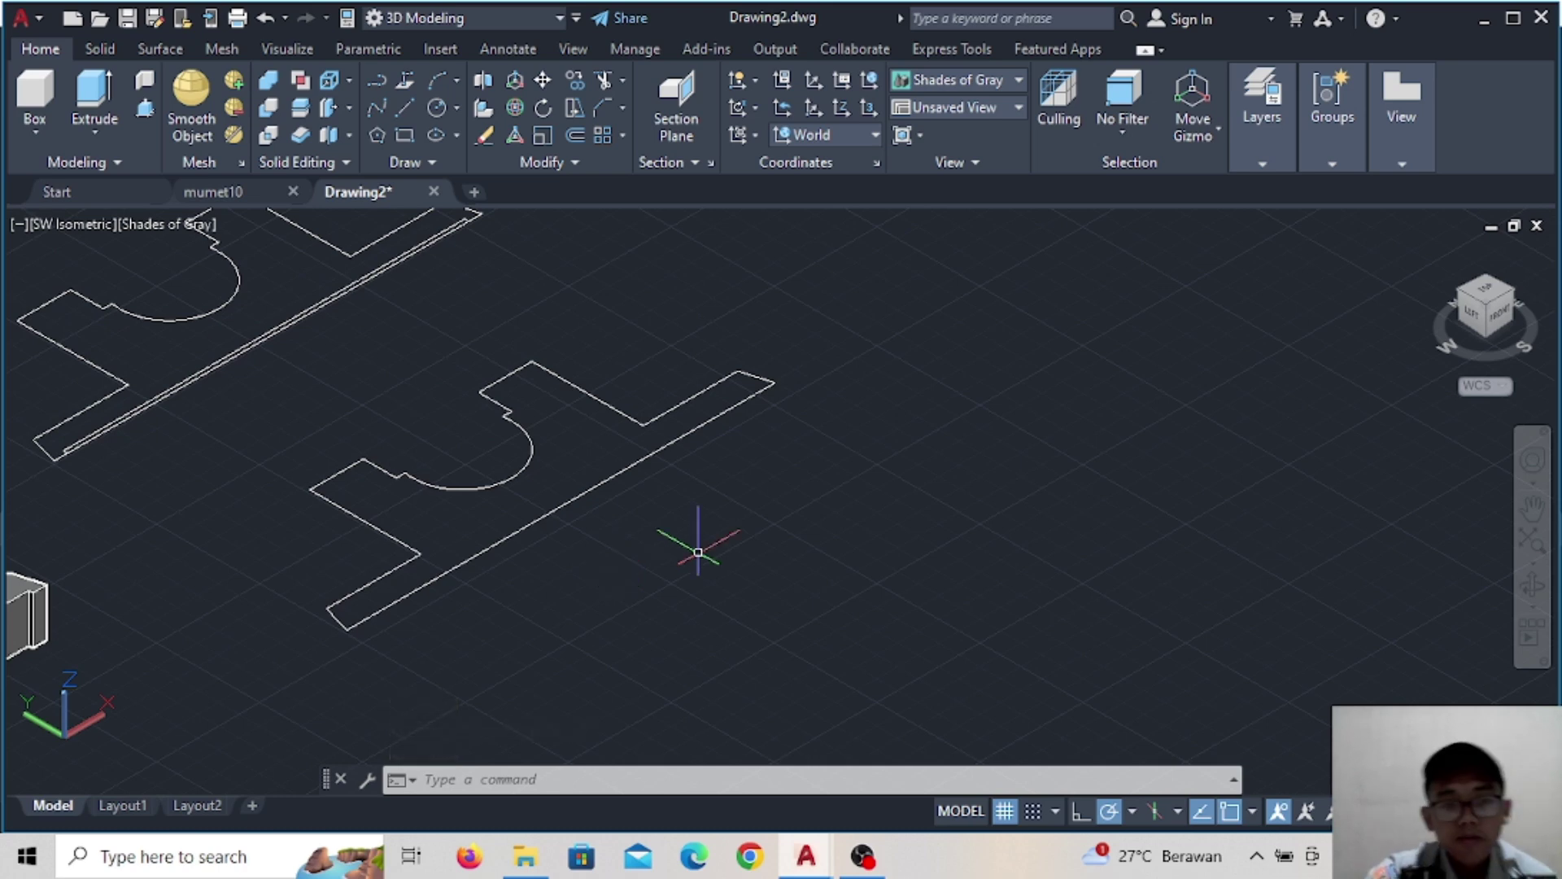
{"action": "left_click", "coordinate": [227, 452]}
{"action": "left_click", "coordinate": [818, 541]}
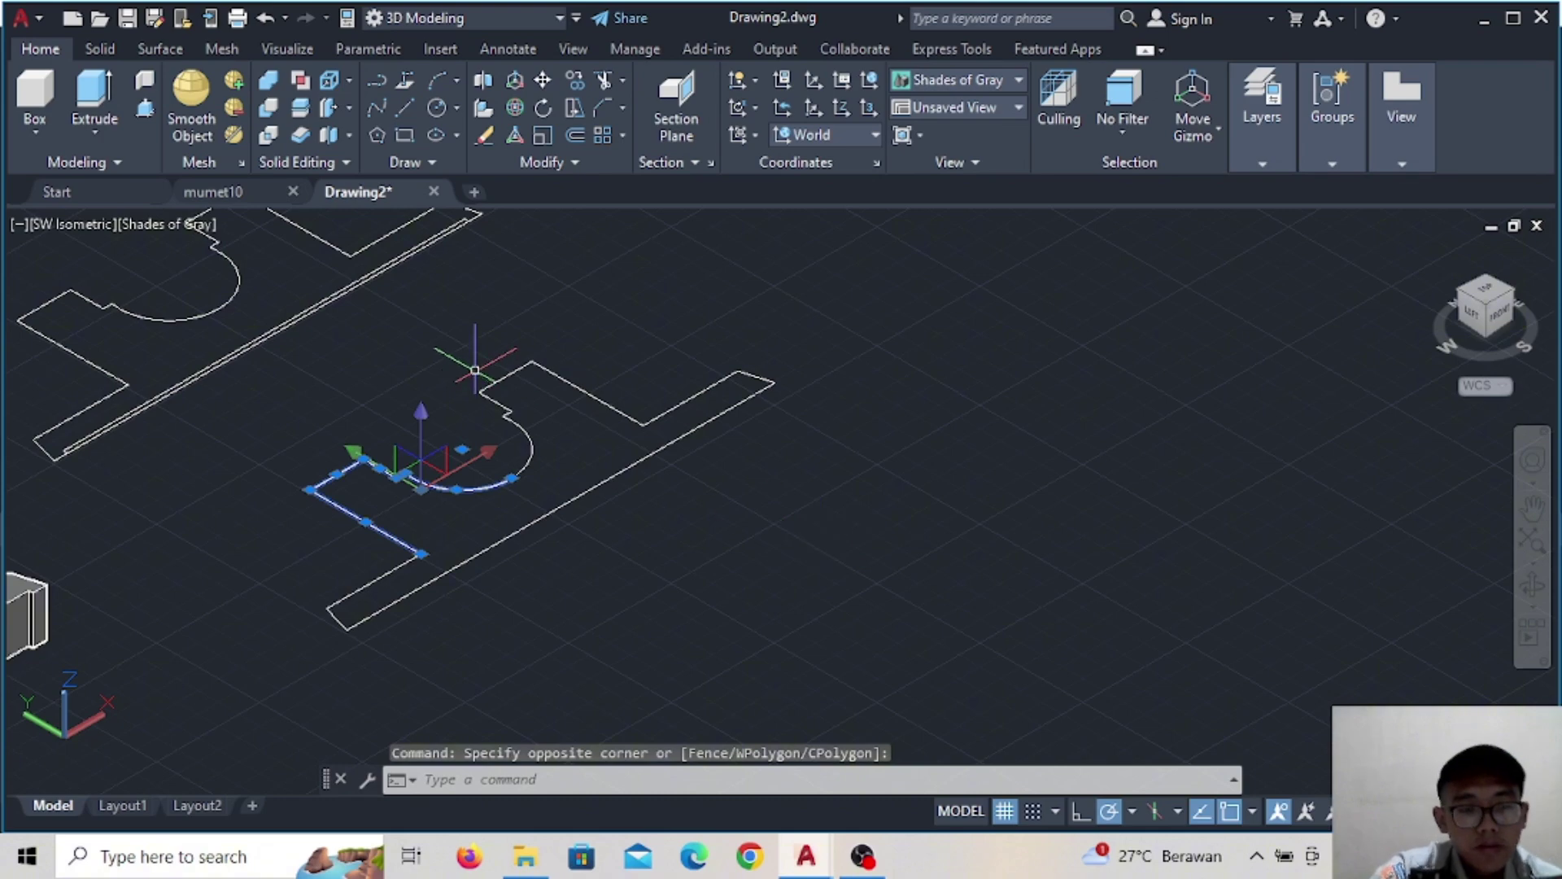
{"action": "left_click_drag", "start_coordinate": [415, 358], "coordinate": [766, 351]}
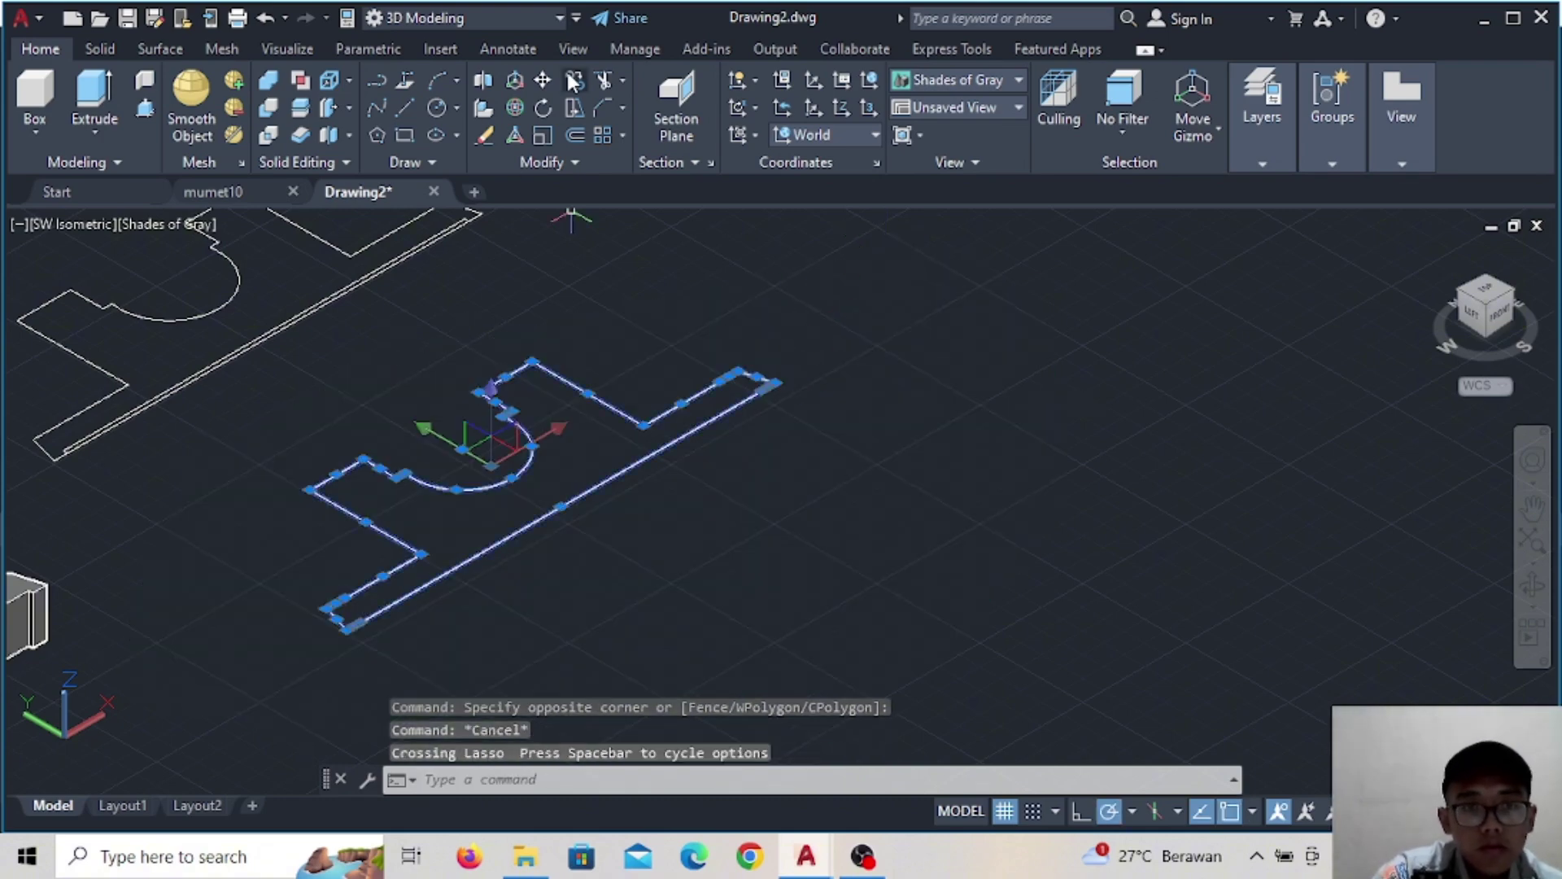
Move the selected outline from its end onto the block solid's end corner
{"action": "type", "text": "m"}
{"action": "key", "text": "Return"}
{"action": "left_click", "coordinate": [773, 382]}
{"action": "scroll", "coordinate": [788, 366], "scroll_direction": "up", "scroll_amount": 2}
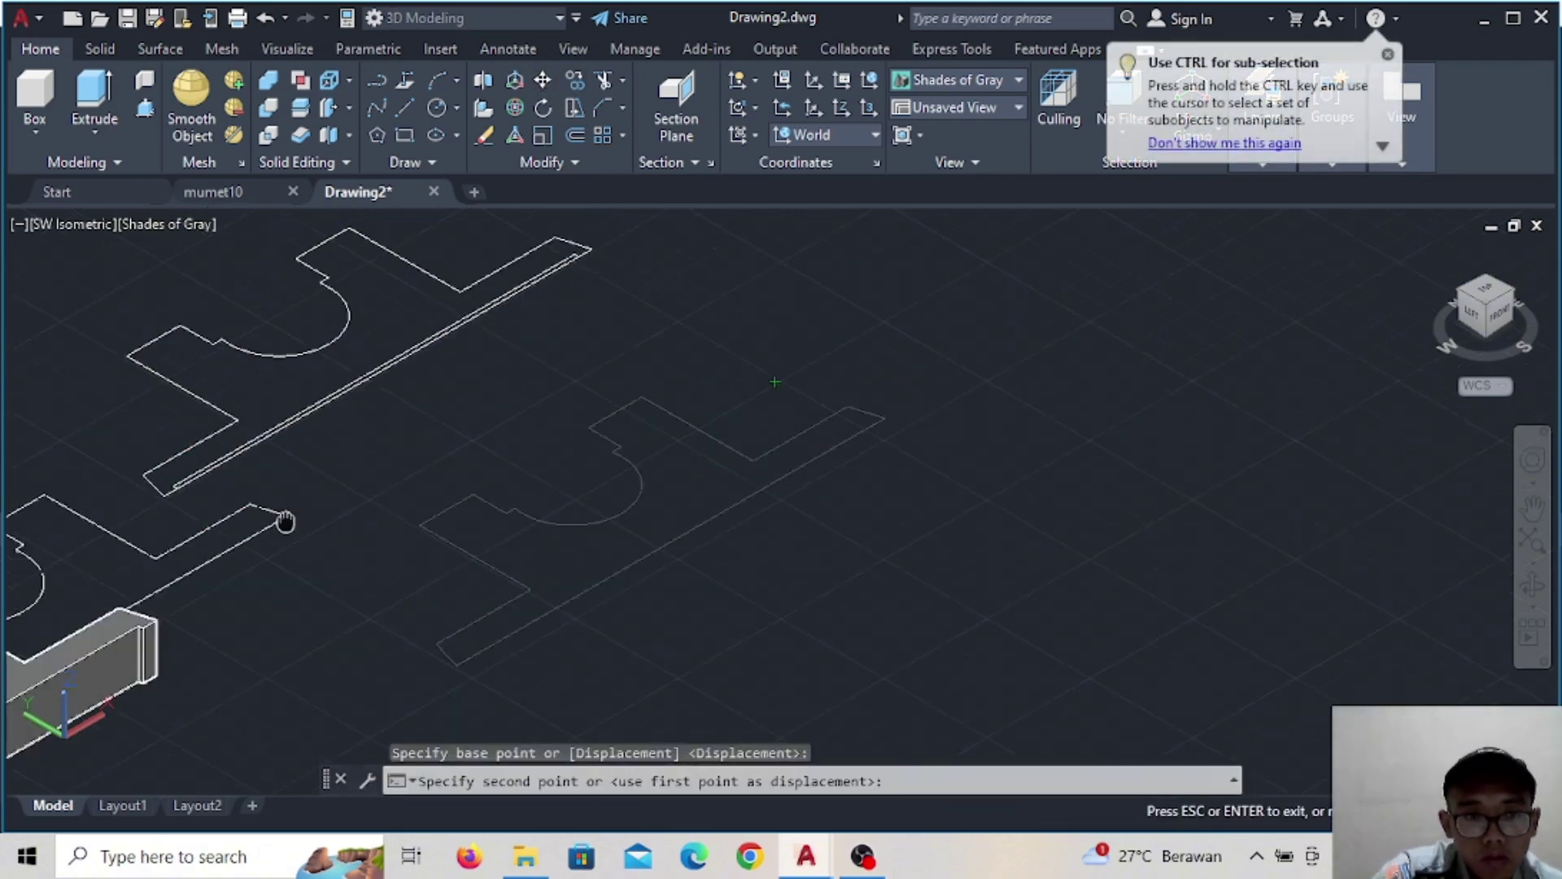
{"action": "scroll", "coordinate": [663, 600], "scroll_direction": "down", "scroll_amount": 2}
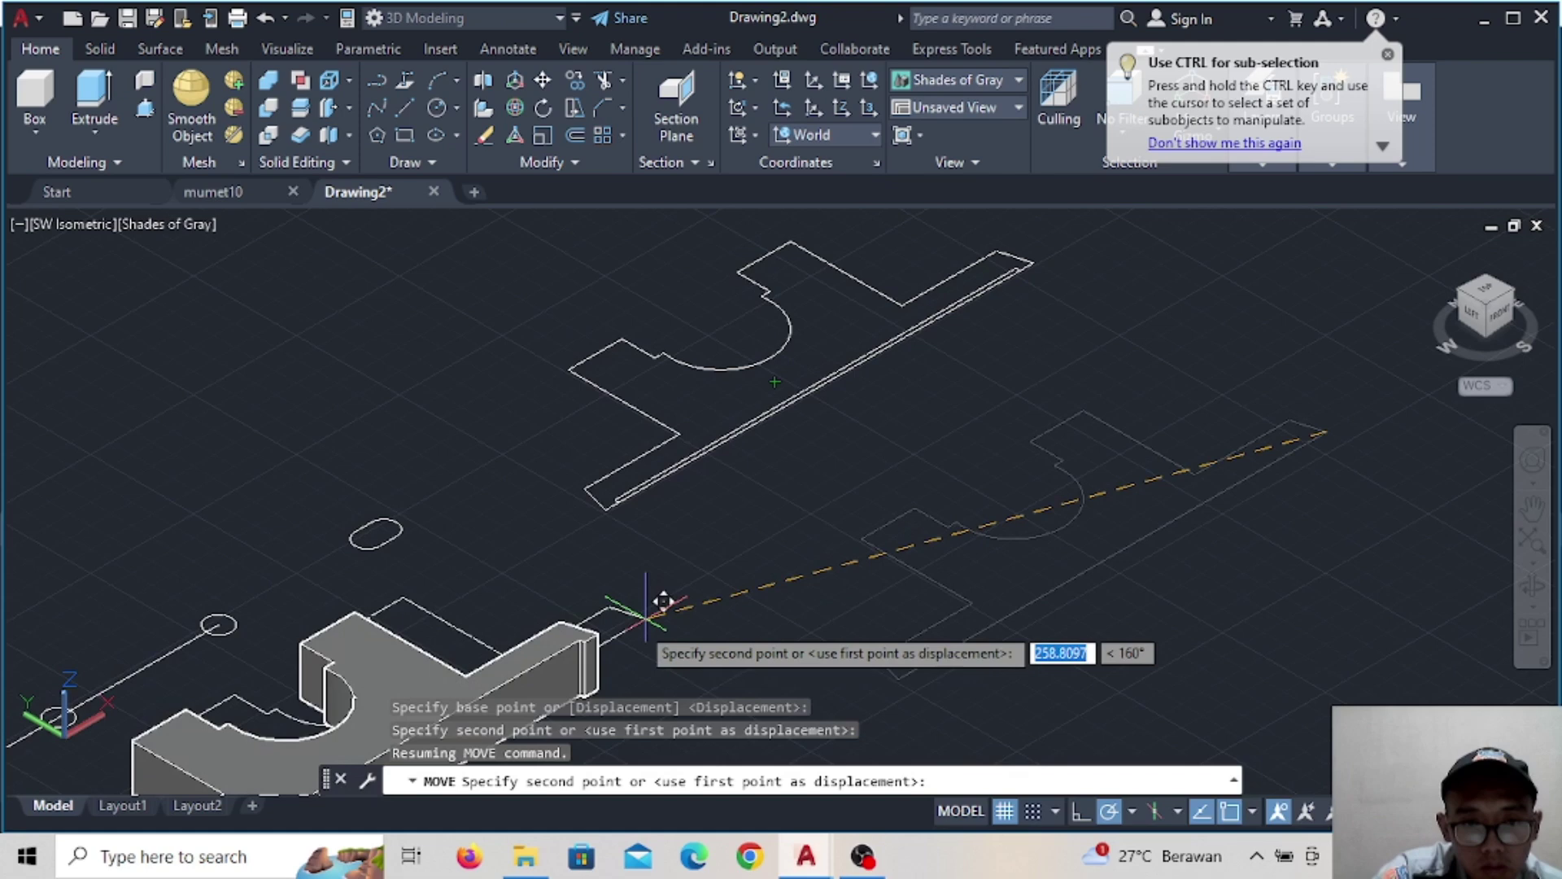
{"action": "left_click", "coordinate": [591, 634]}
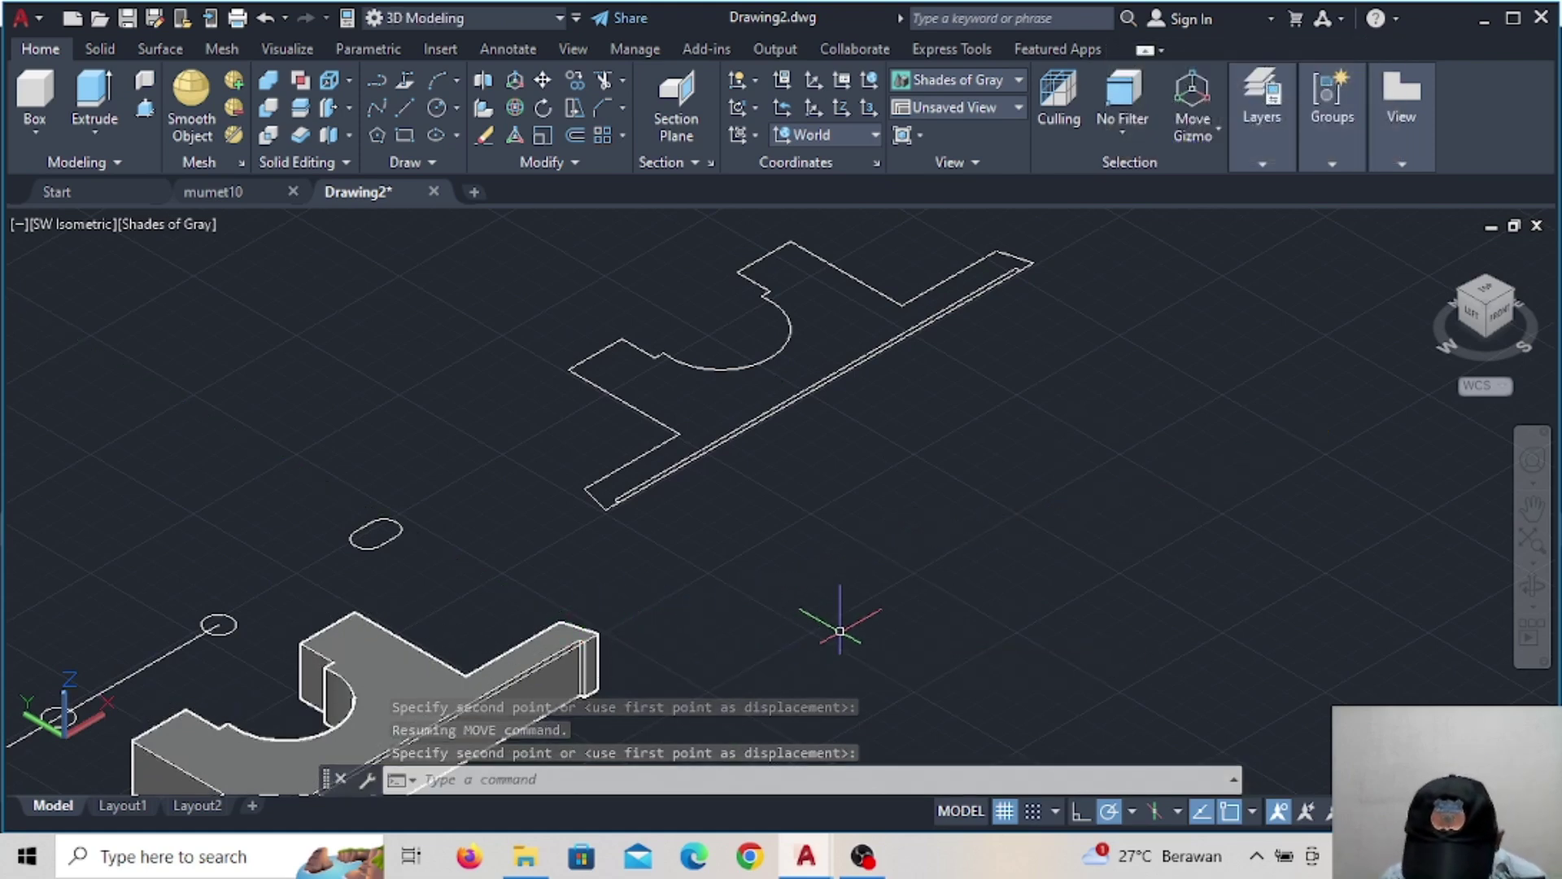
Select the stray line along the block's long edge
{"action": "scroll", "coordinate": [592, 646], "scroll_direction": "up", "scroll_amount": 2}
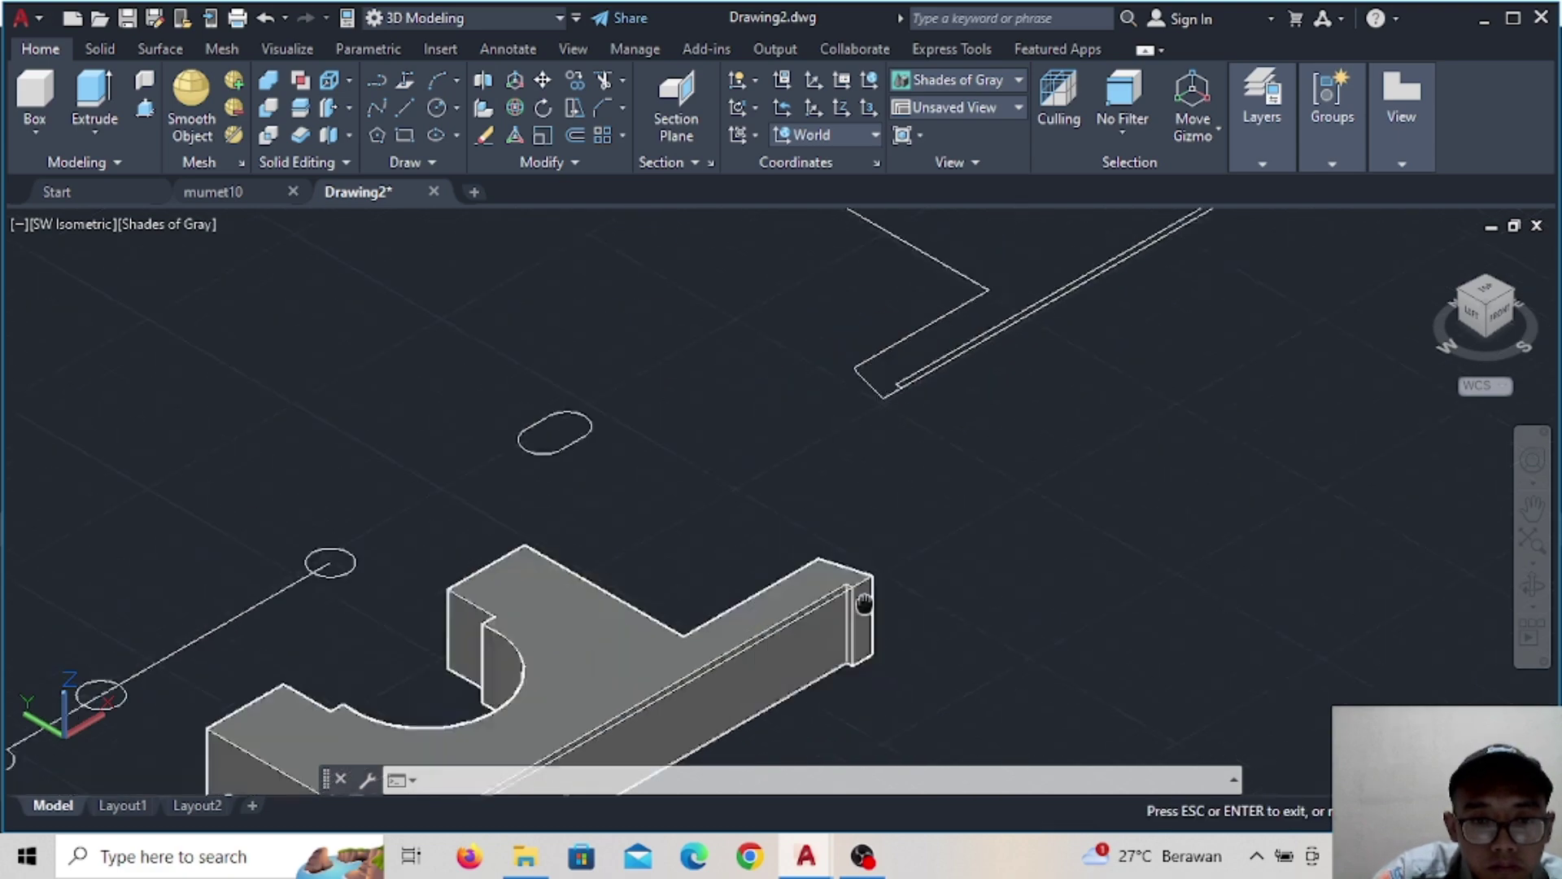
{"action": "scroll", "coordinate": [911, 618], "scroll_direction": "up", "scroll_amount": 2}
{"action": "left_click", "coordinate": [911, 618], "text": "ctrl"}
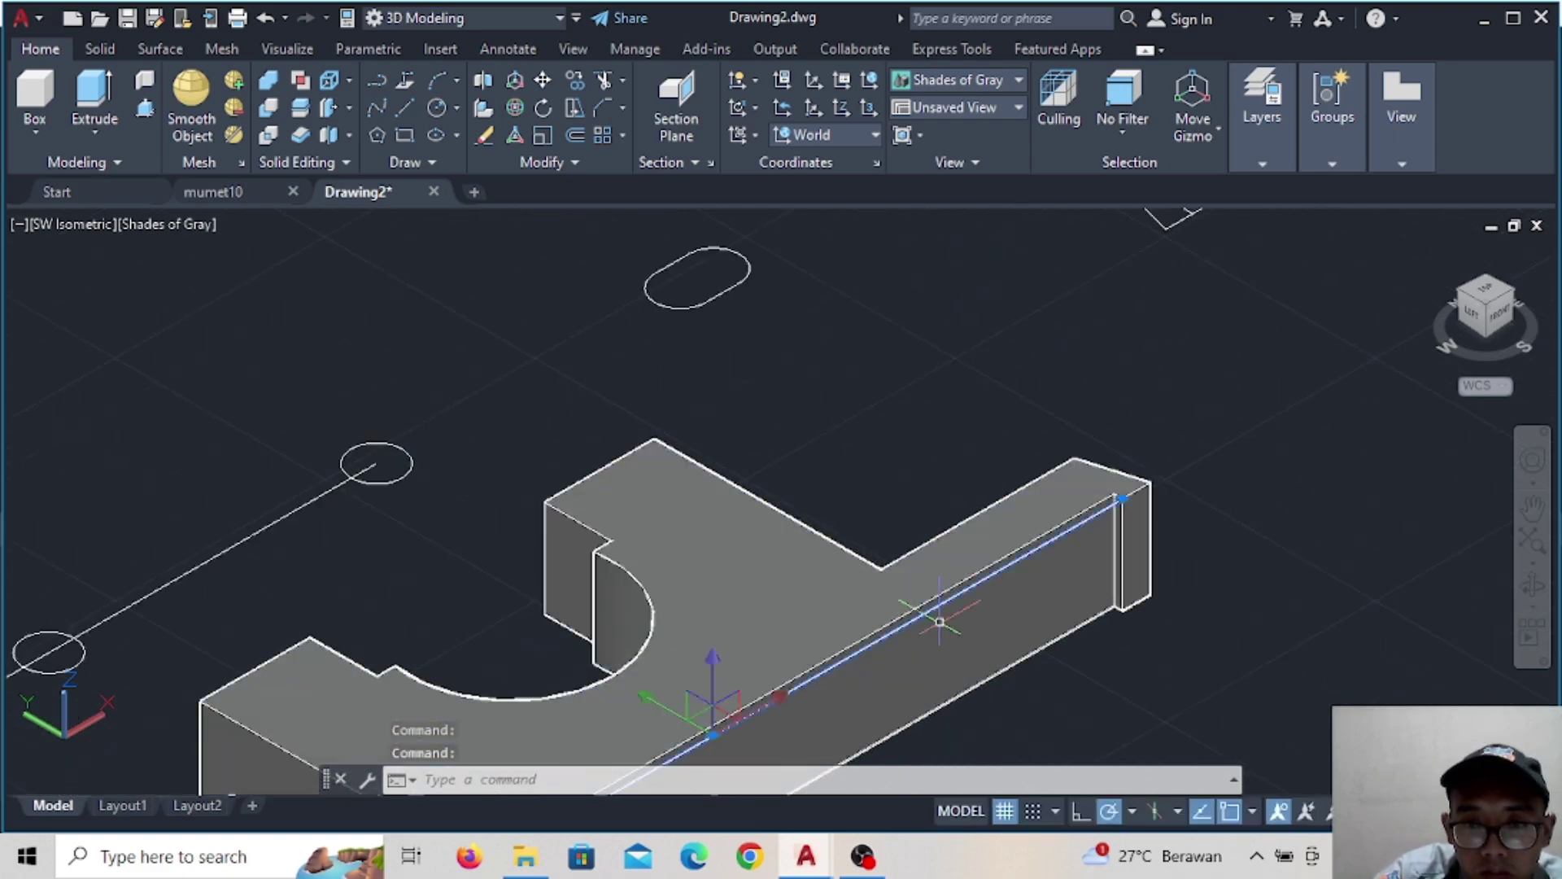
{"action": "scroll", "coordinate": [1012, 680], "scroll_direction": "down", "scroll_amount": 4}
{"action": "scroll", "coordinate": [1011, 687], "scroll_direction": "up", "scroll_amount": 1}
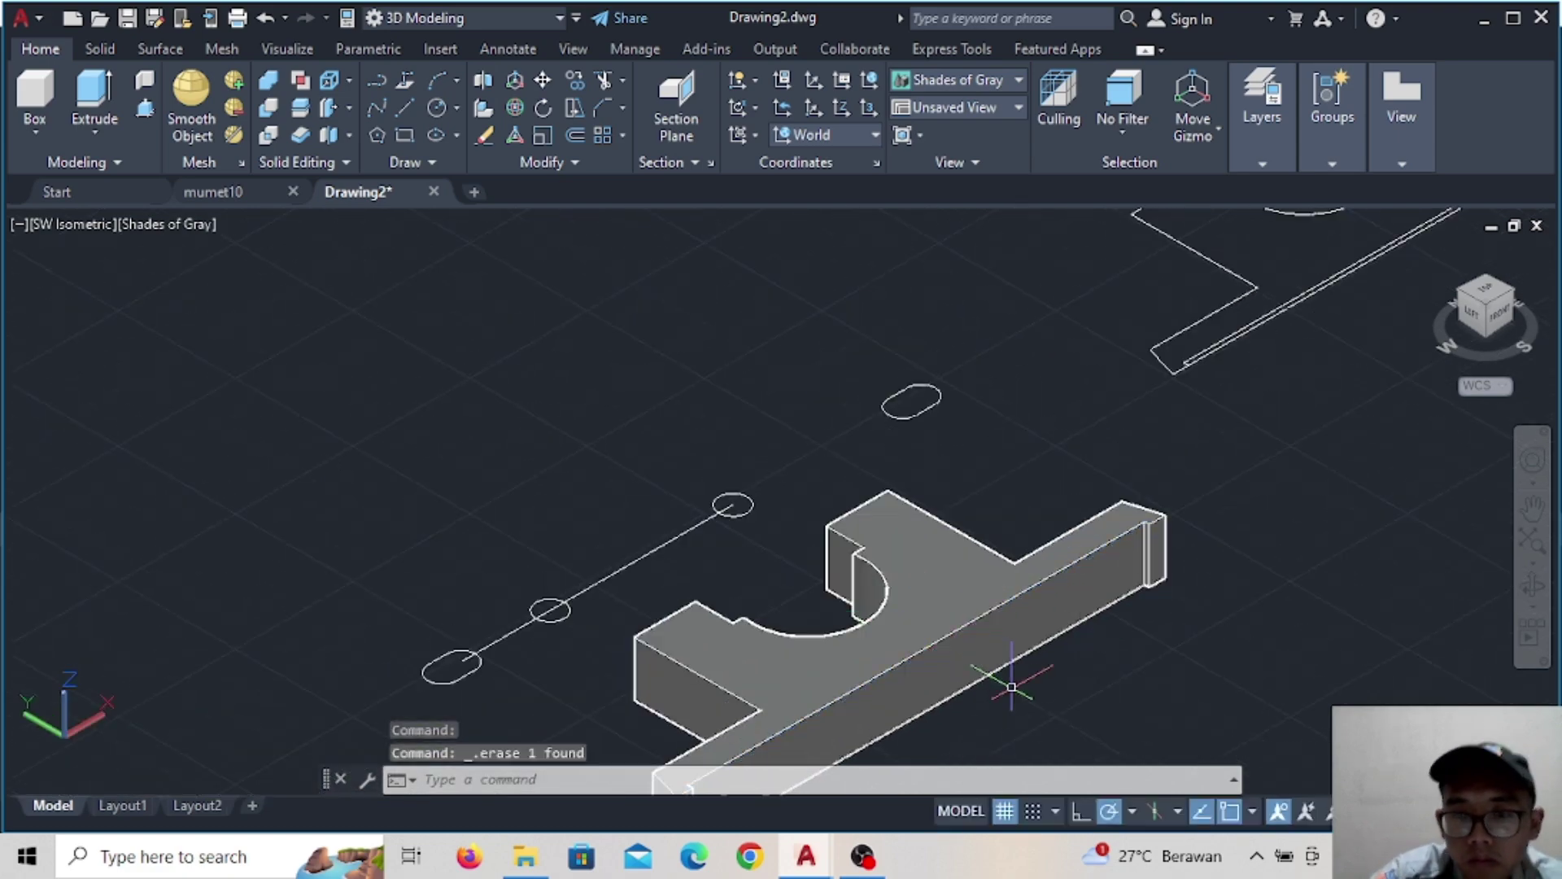
{"action": "left_click", "coordinate": [1012, 688]}
Press-pull the block's top face up by 9 units
{"action": "key", "text": "Escape"}
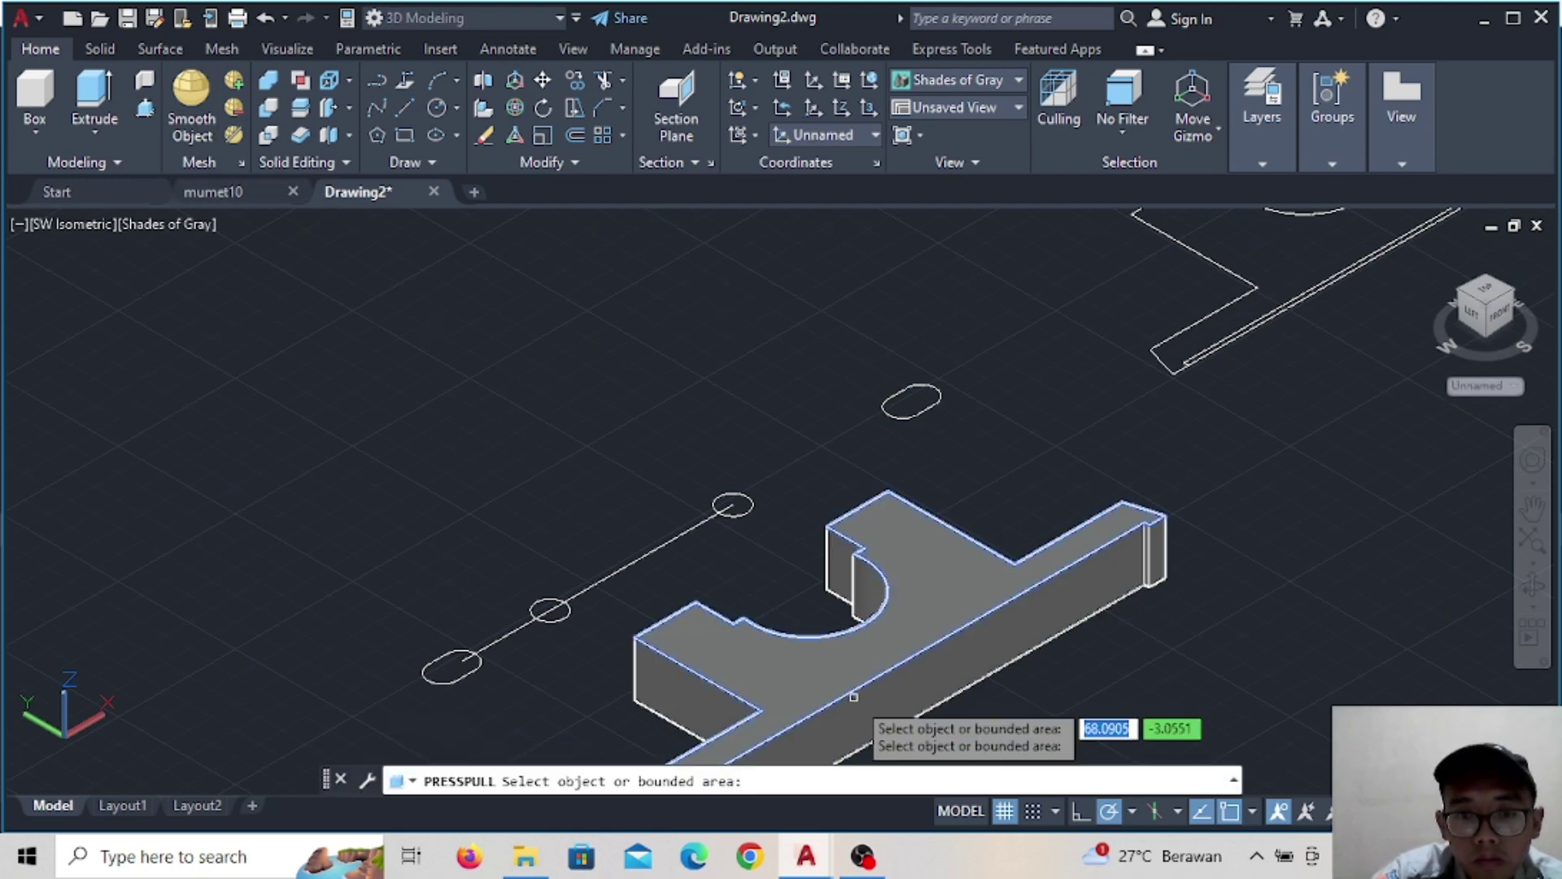
{"action": "left_click", "coordinate": [848, 656]}
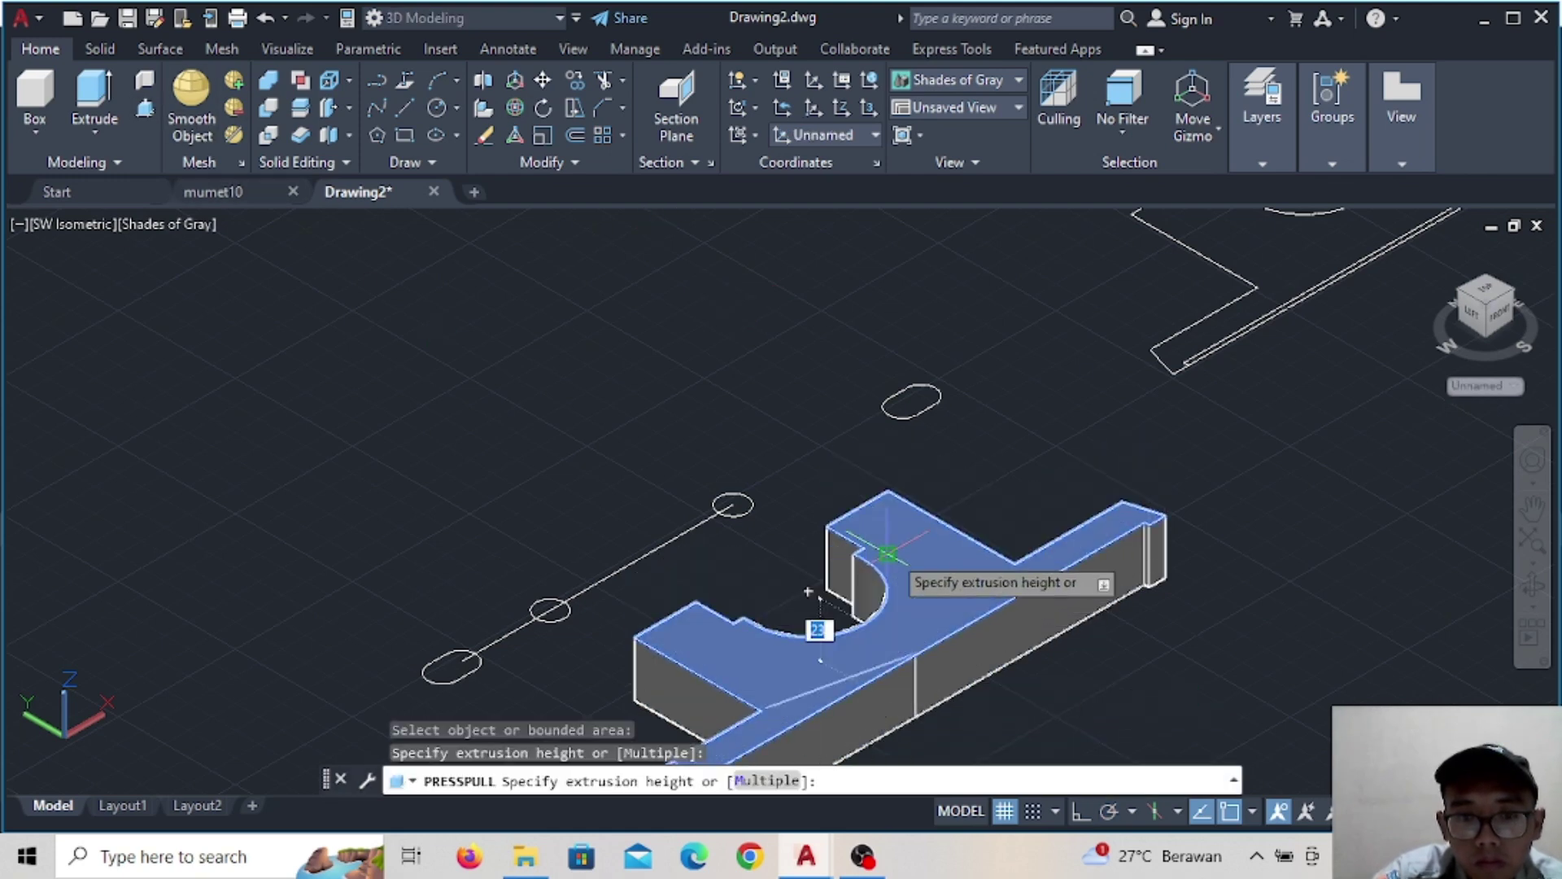
{"action": "type", "text": "9"}
{"action": "key", "text": "Return"}
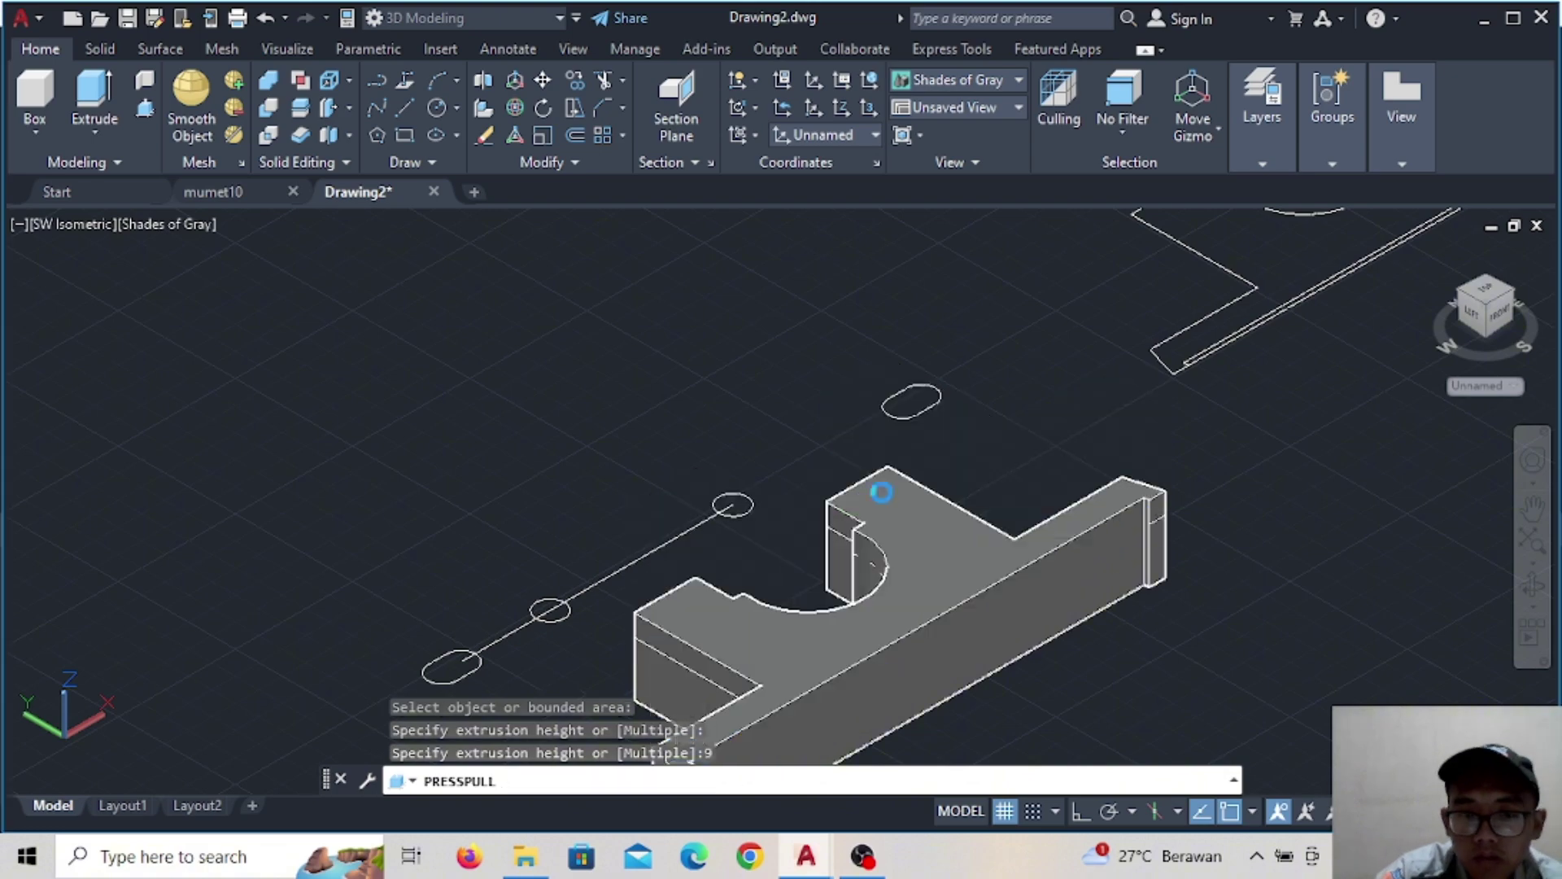
{"action": "mouse_move", "coordinate": [800, 457]}
{"action": "middle_mouse_down"}
{"action": "mouse_move", "coordinate": [748, 534]}
{"action": "mouse_move", "coordinate": [632, 470]}
{"action": "middle_mouse_up"}
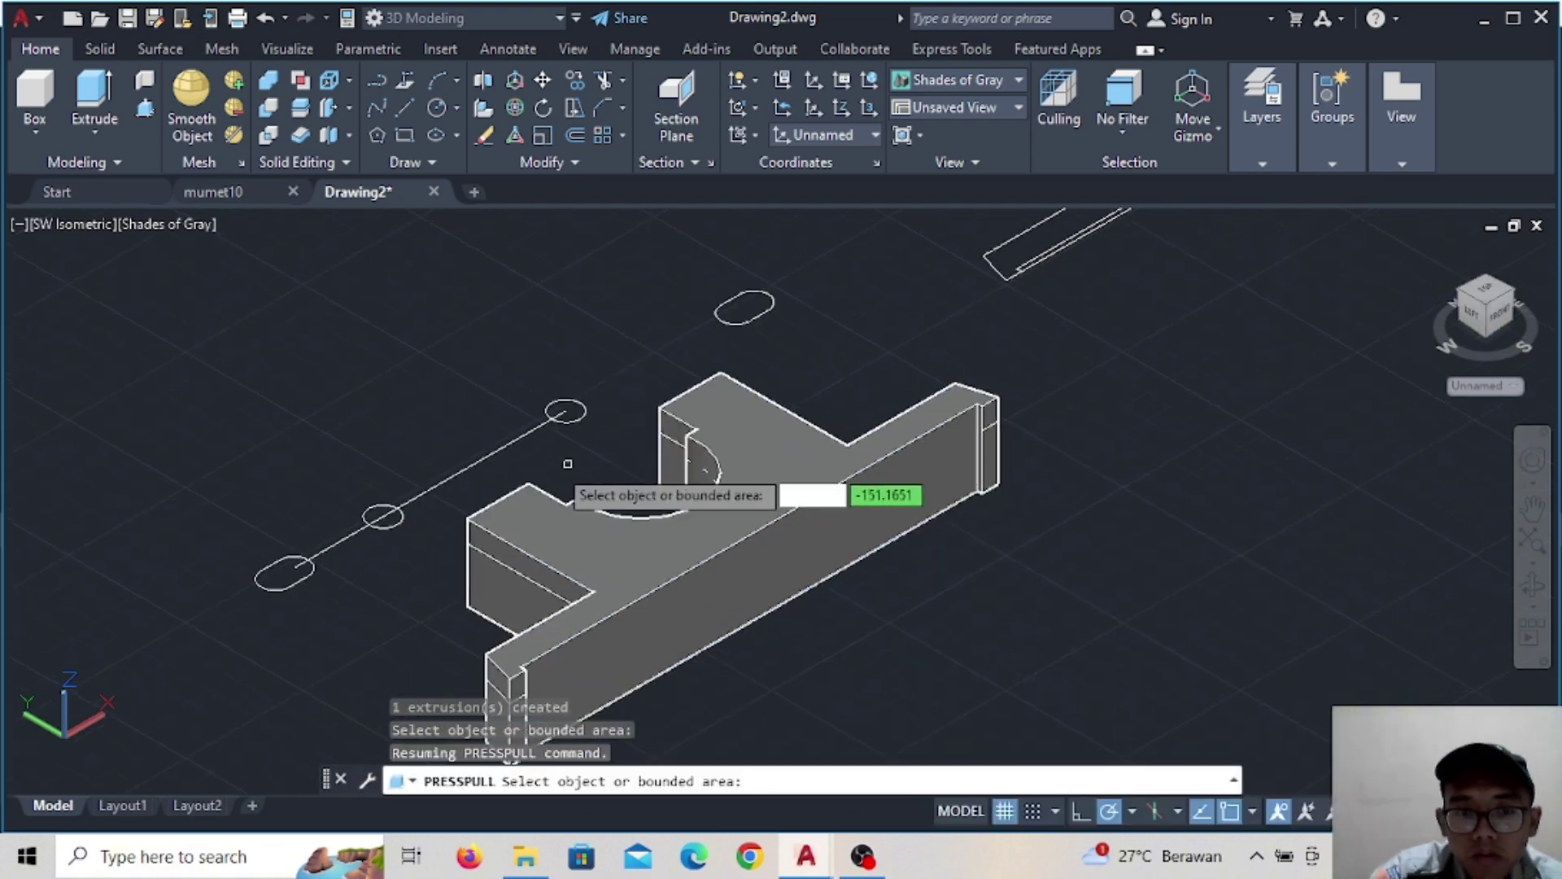
{"action": "left_click", "coordinate": [429, 631]}
{"action": "key", "text": "Return"}
{"action": "key", "text": "Return"}
Rotate the block solid 90° with 3DROTATE so it stands upright
{"action": "left_click", "coordinate": [556, 664]}
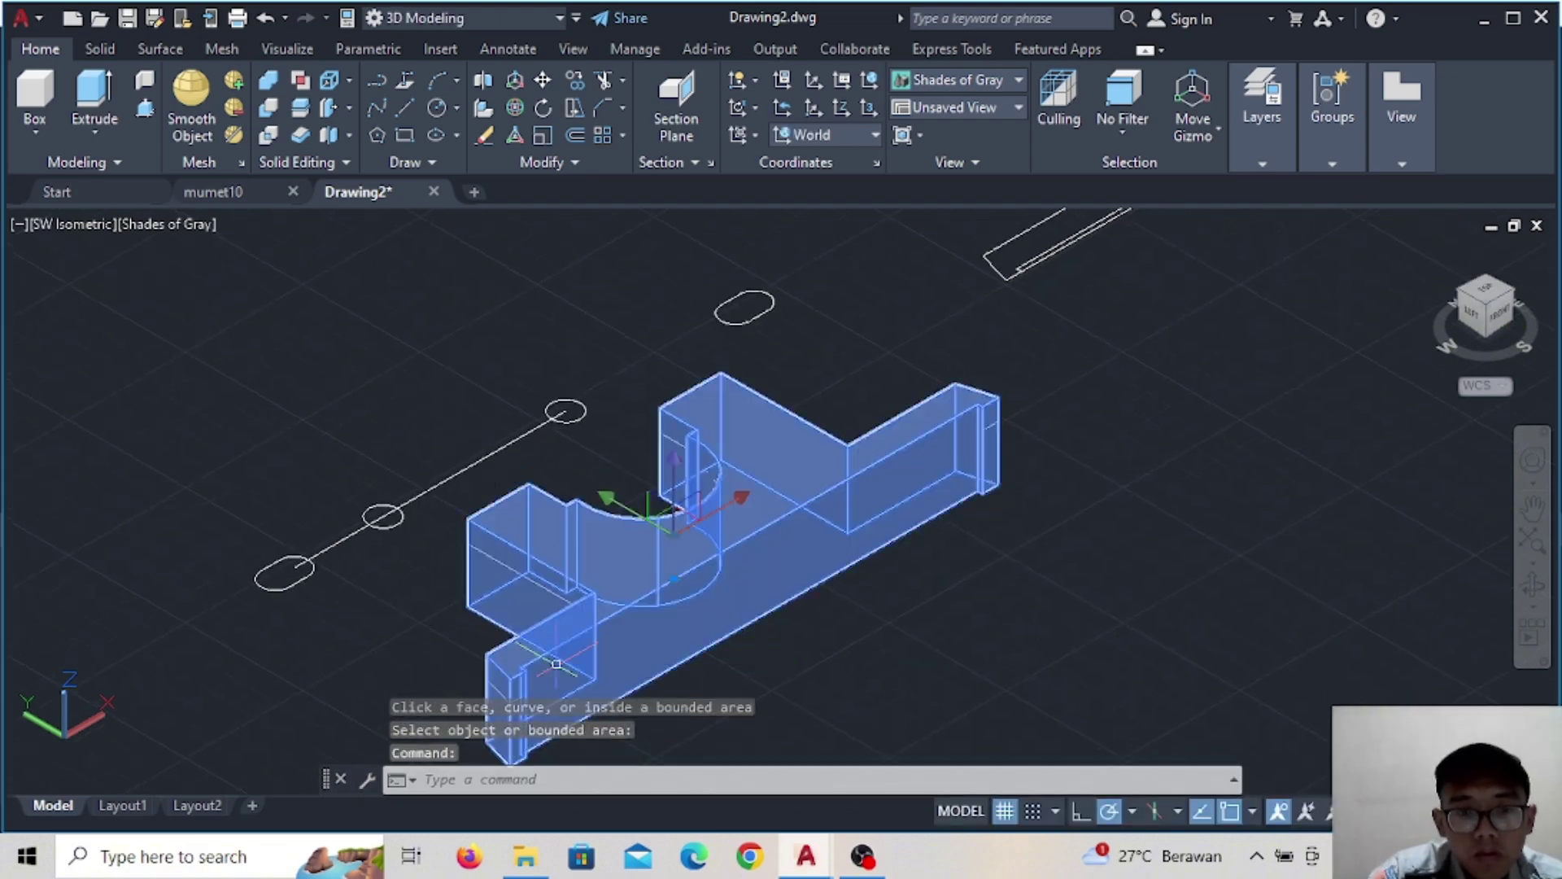
{"action": "left_click", "coordinate": [514, 80]}
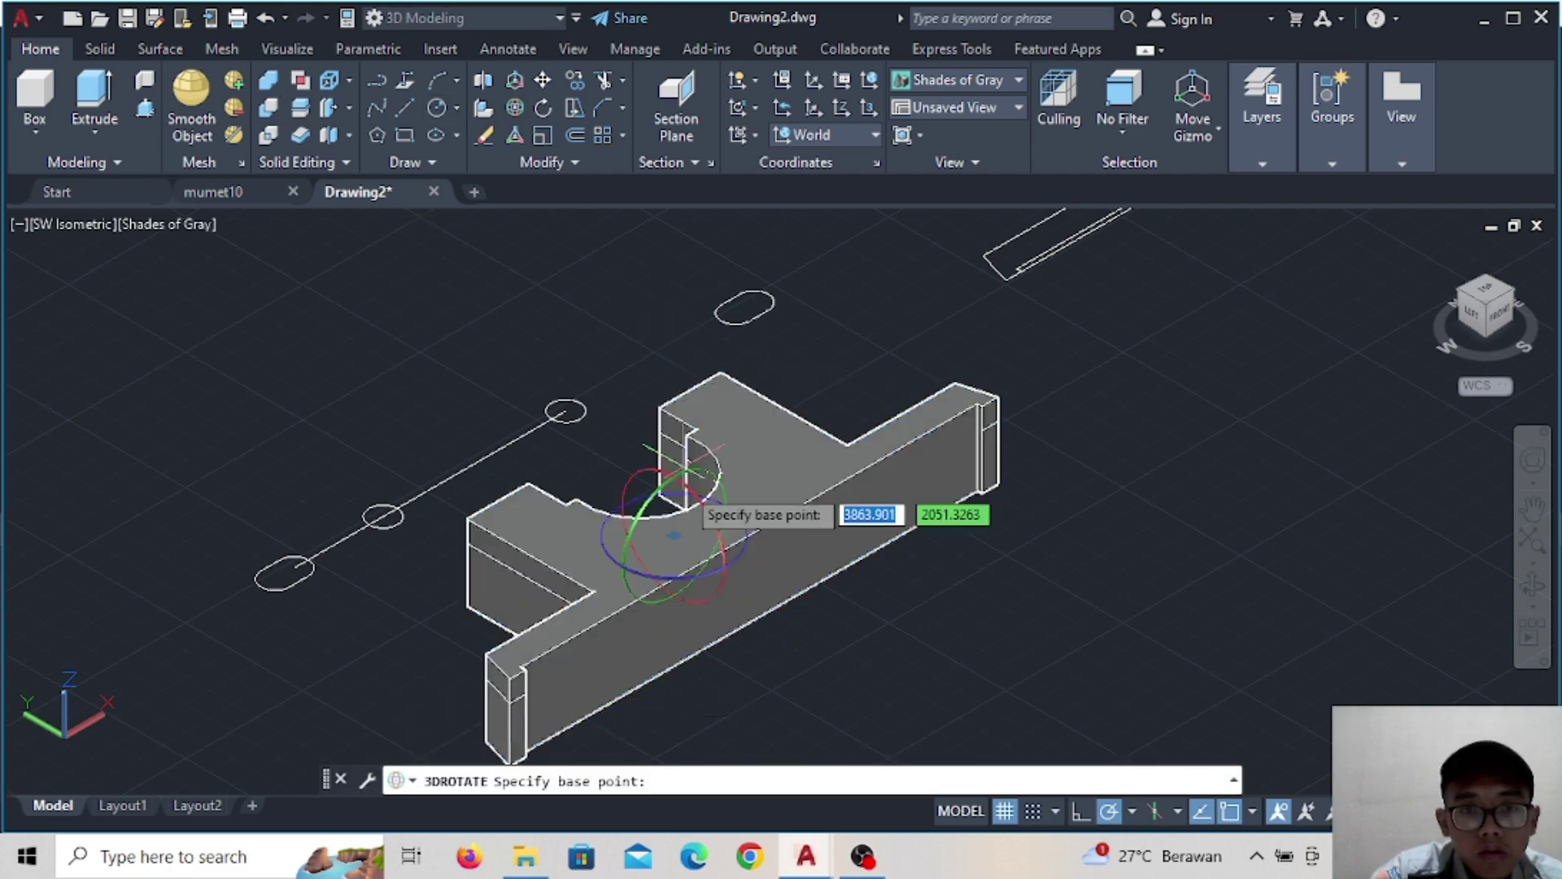
{"action": "left_click", "coordinate": [698, 509]}
{"action": "left_click", "coordinate": [720, 520]}
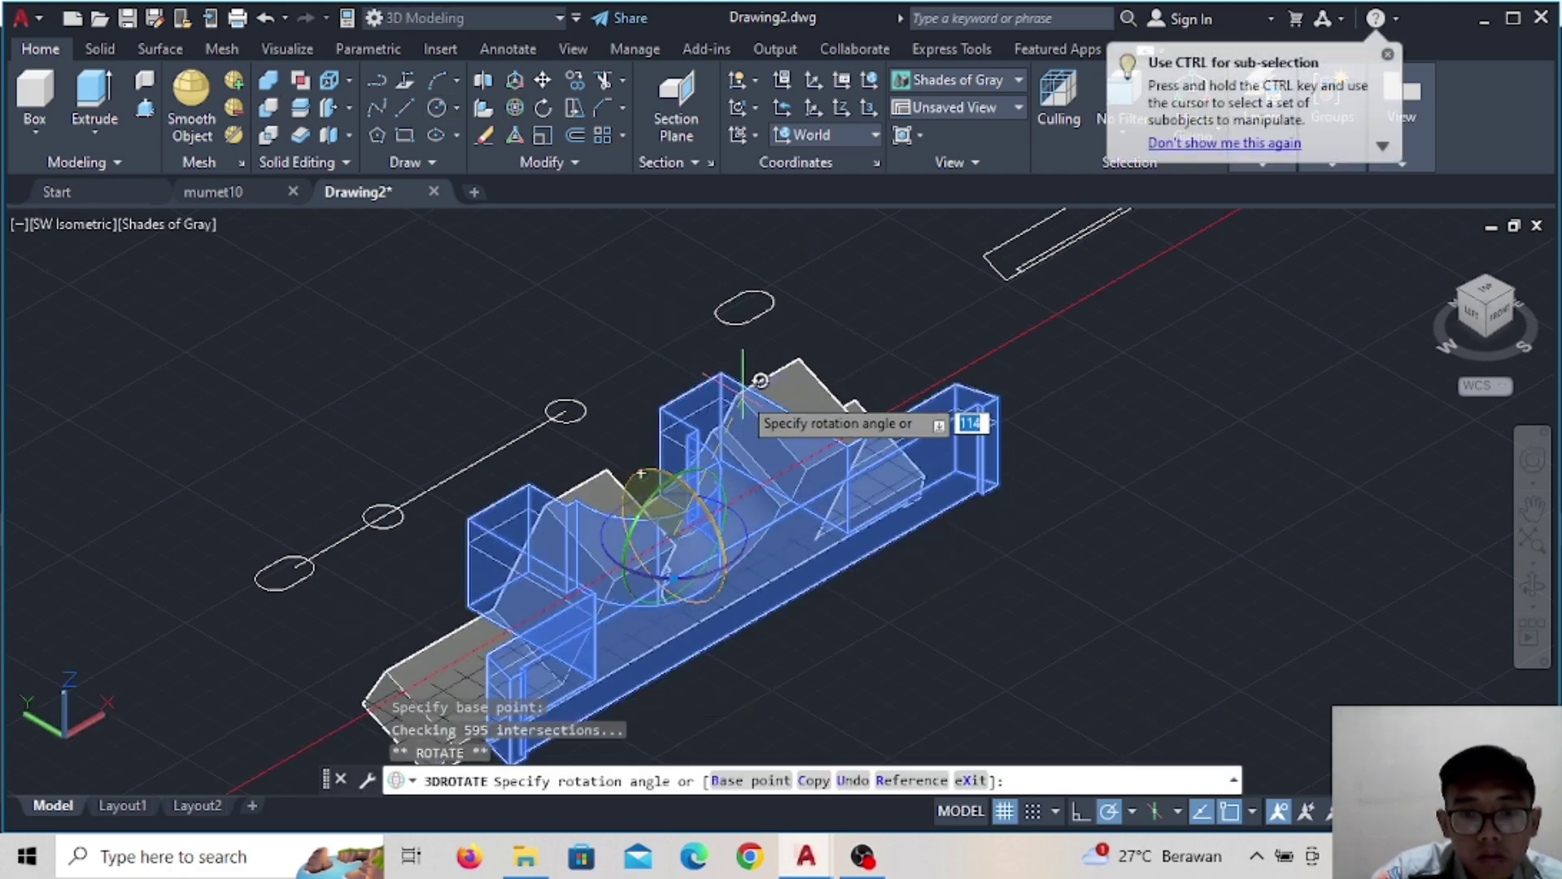
{"action": "type", "text": "90"}
{"action": "key", "text": "Return"}
{"action": "key", "text": "Escape"}
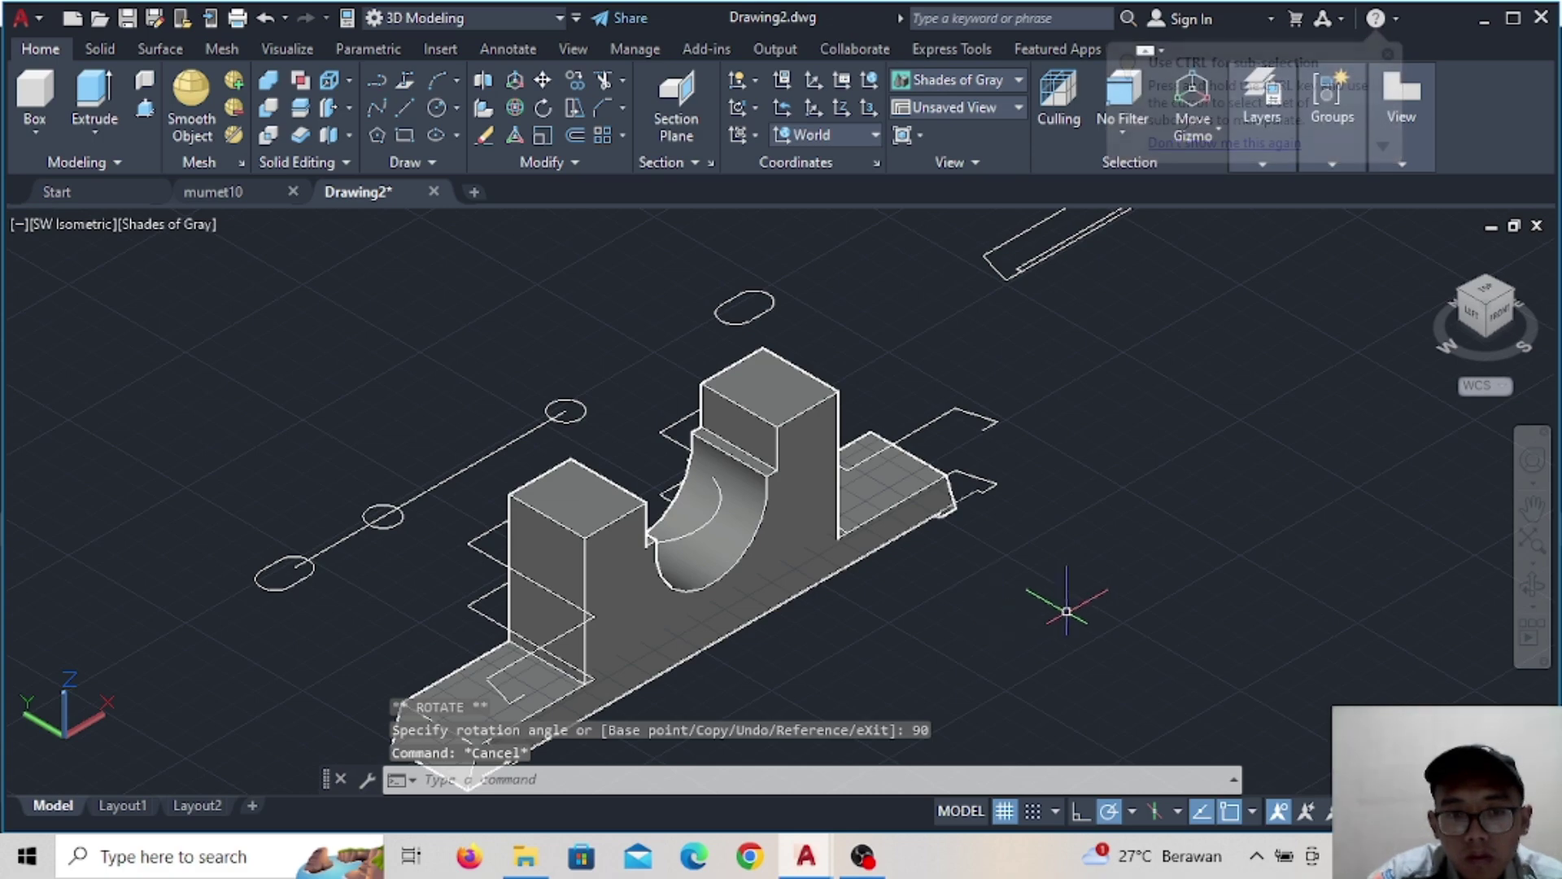
{"action": "mouse_move", "coordinate": [990, 580]}
{"action": "middle_mouse_down", "text": "shift"}
{"action": "mouse_move", "coordinate": [454, 618]}
{"action": "mouse_move", "coordinate": [634, 610]}
{"action": "middle_mouse_up", "text": "shift"}
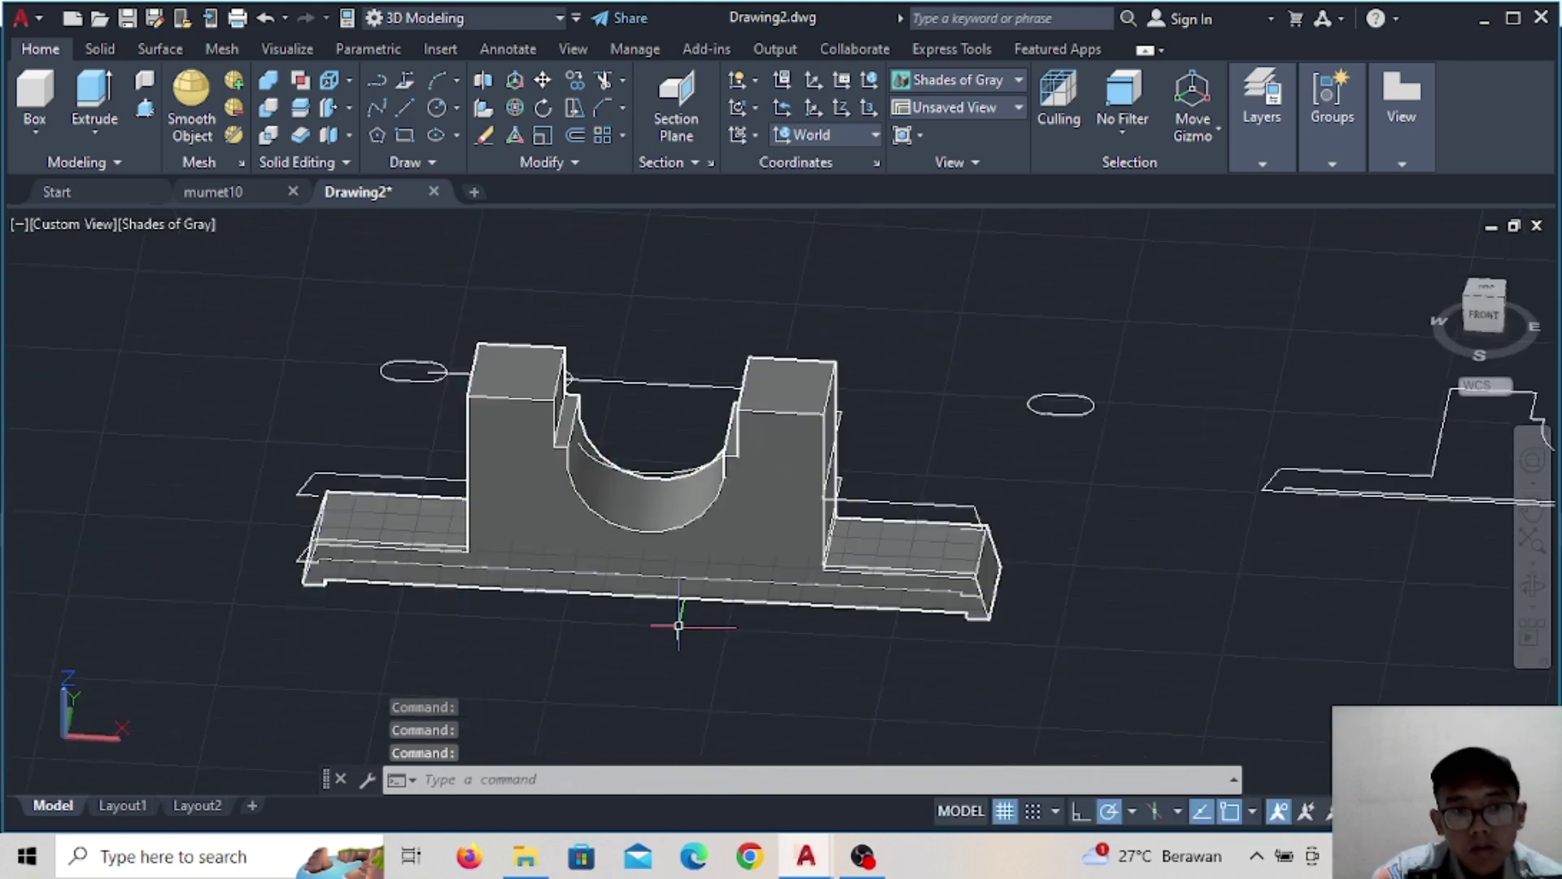
Move the upright bearing-block solid to its new position
{"action": "left_click", "coordinate": [728, 525]}
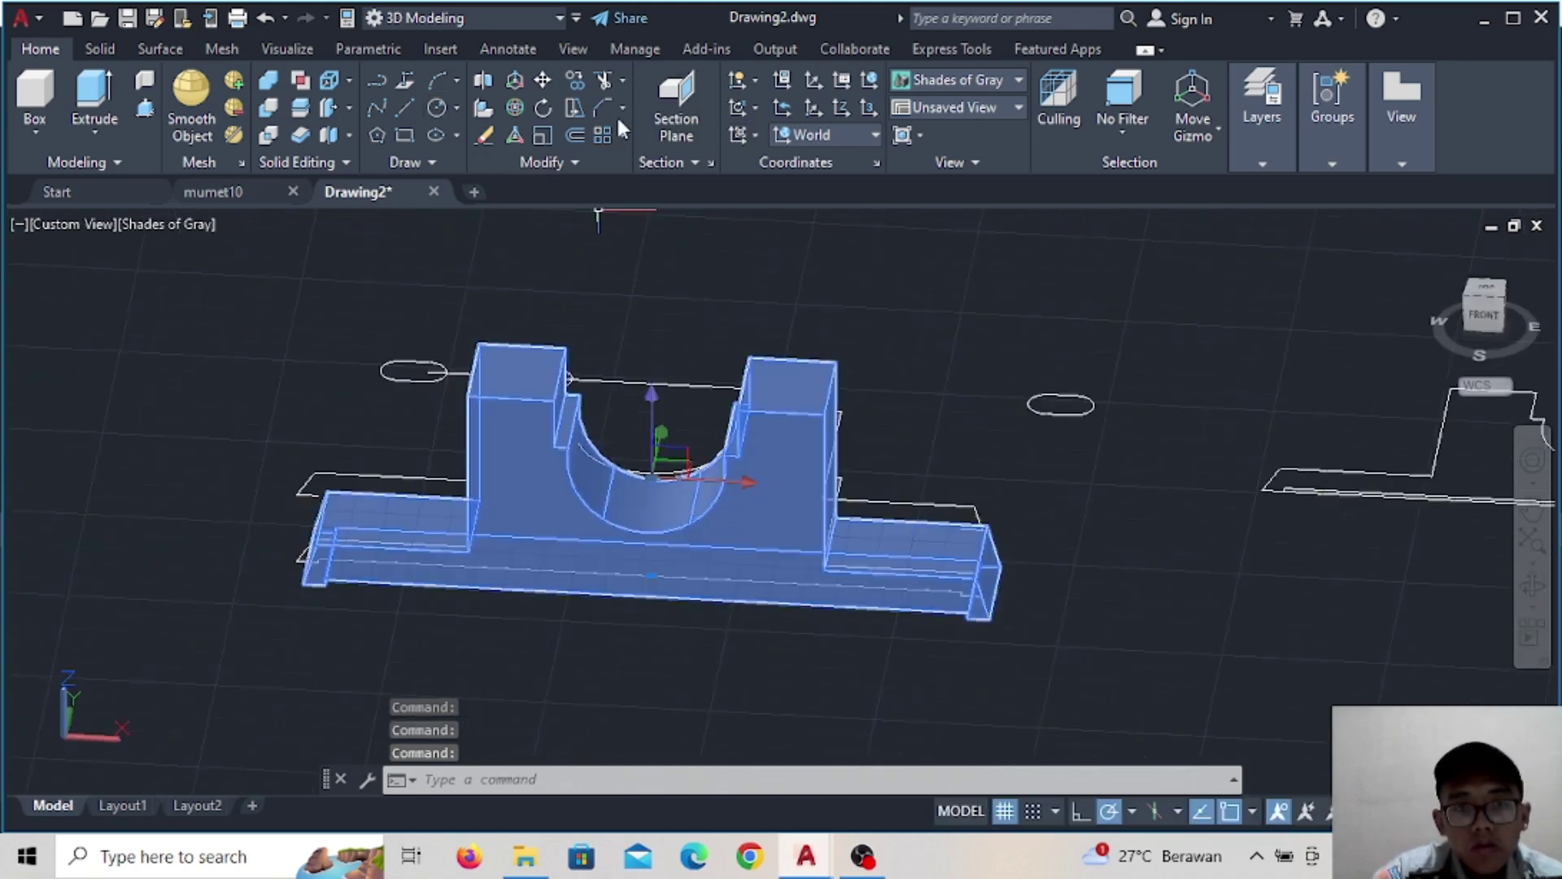
{"action": "type", "text": "m"}
{"action": "key", "text": "Return"}
{"action": "left_click", "coordinate": [644, 470]}
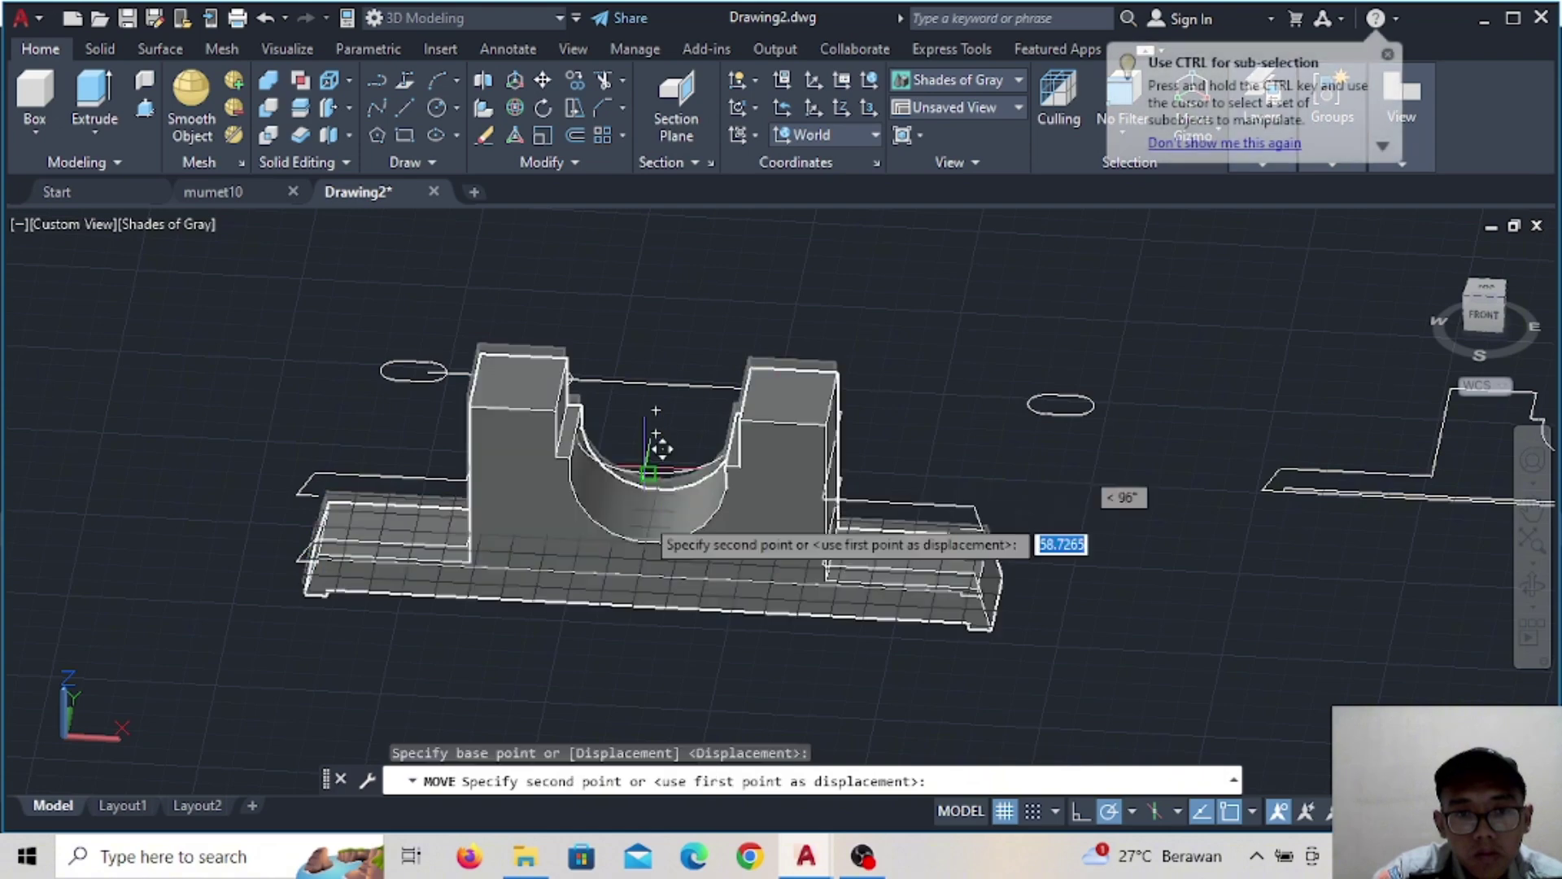
{"action": "left_click", "coordinate": [603, 661]}
{"action": "scroll", "coordinate": [603, 661], "scroll_direction": "down", "scroll_amount": 3}
{"action": "scroll", "coordinate": [714, 645], "scroll_direction": "up", "scroll_amount": 2}
{"action": "scroll", "coordinate": [715, 645], "scroll_direction": "up", "scroll_amount": 1}
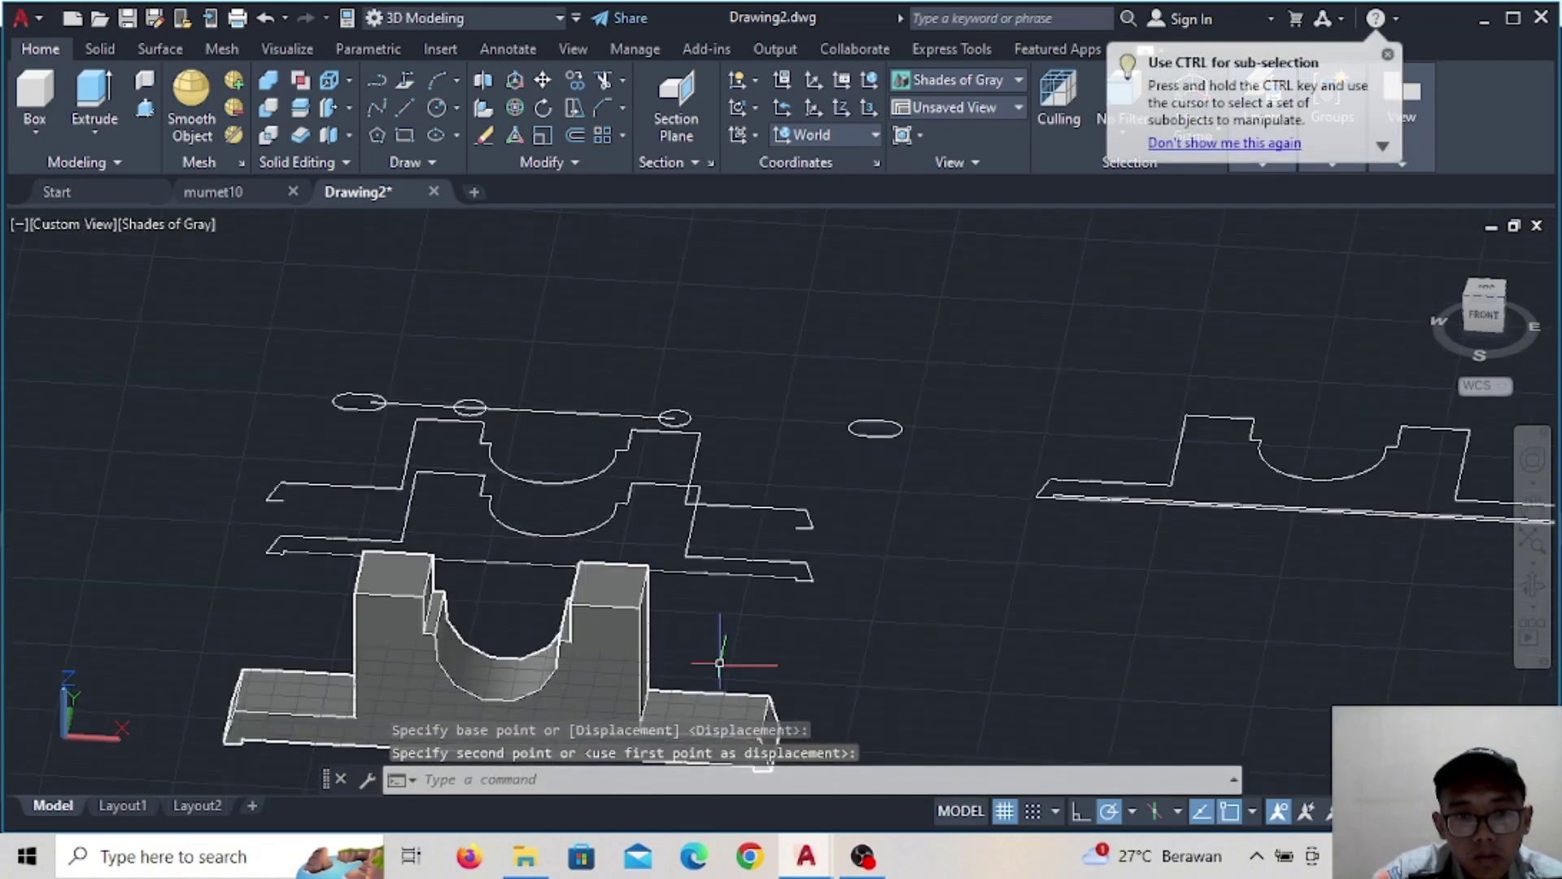
{"action": "mouse_move", "coordinate": [666, 672]}
{"action": "middle_mouse_down", "text": "shift"}
{"action": "mouse_move", "coordinate": [523, 631]}
{"action": "mouse_move", "coordinate": [677, 638]}
{"action": "middle_mouse_up", "text": "shift"}
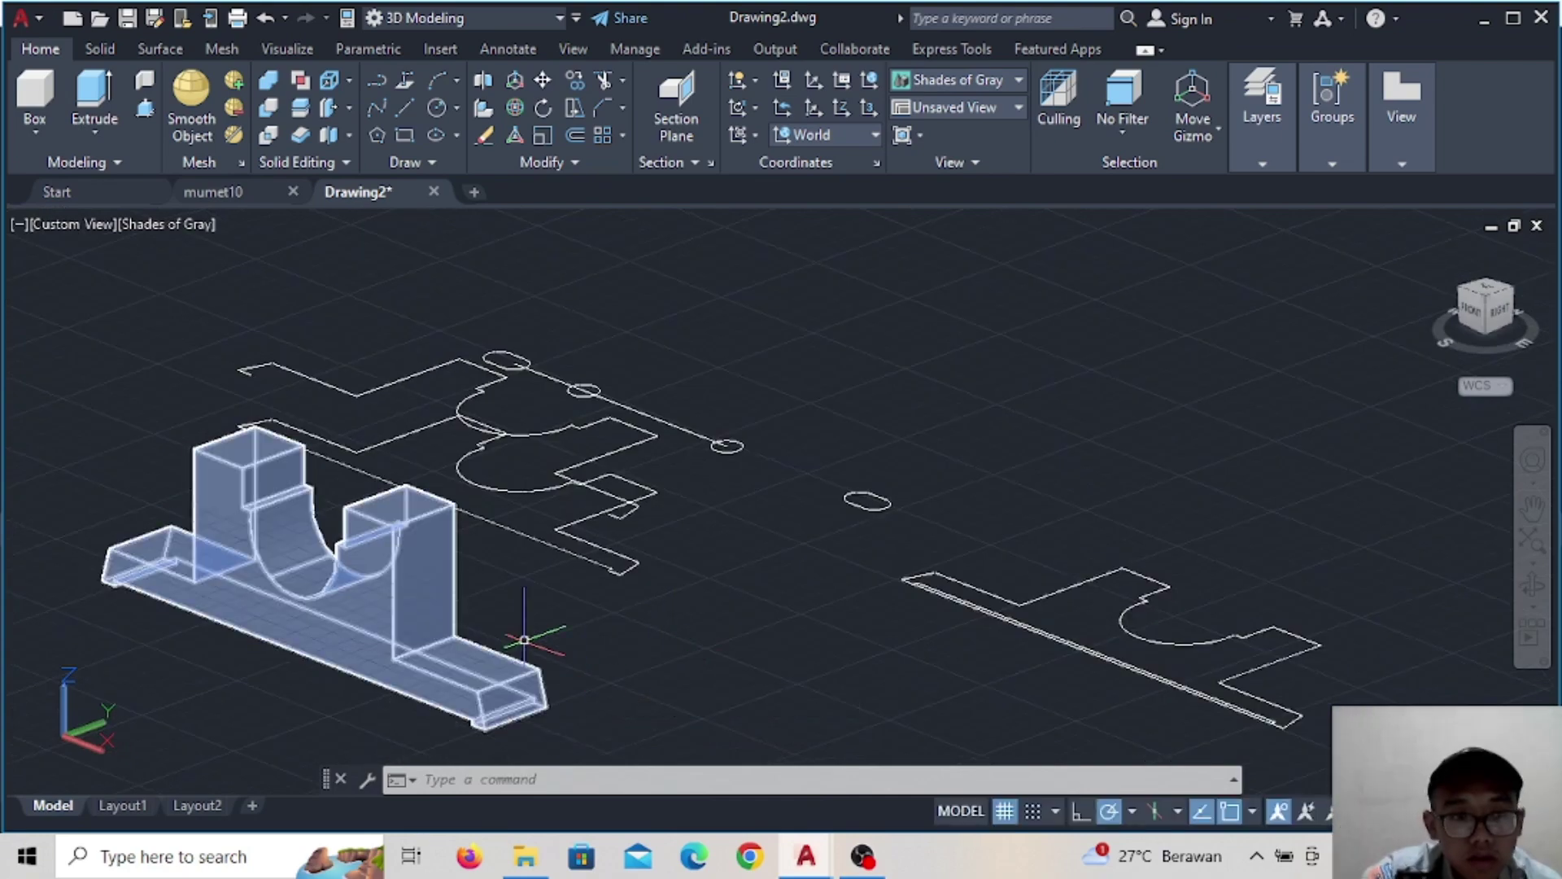
{"action": "scroll", "coordinate": [570, 651], "scroll_direction": "up", "scroll_amount": 1}
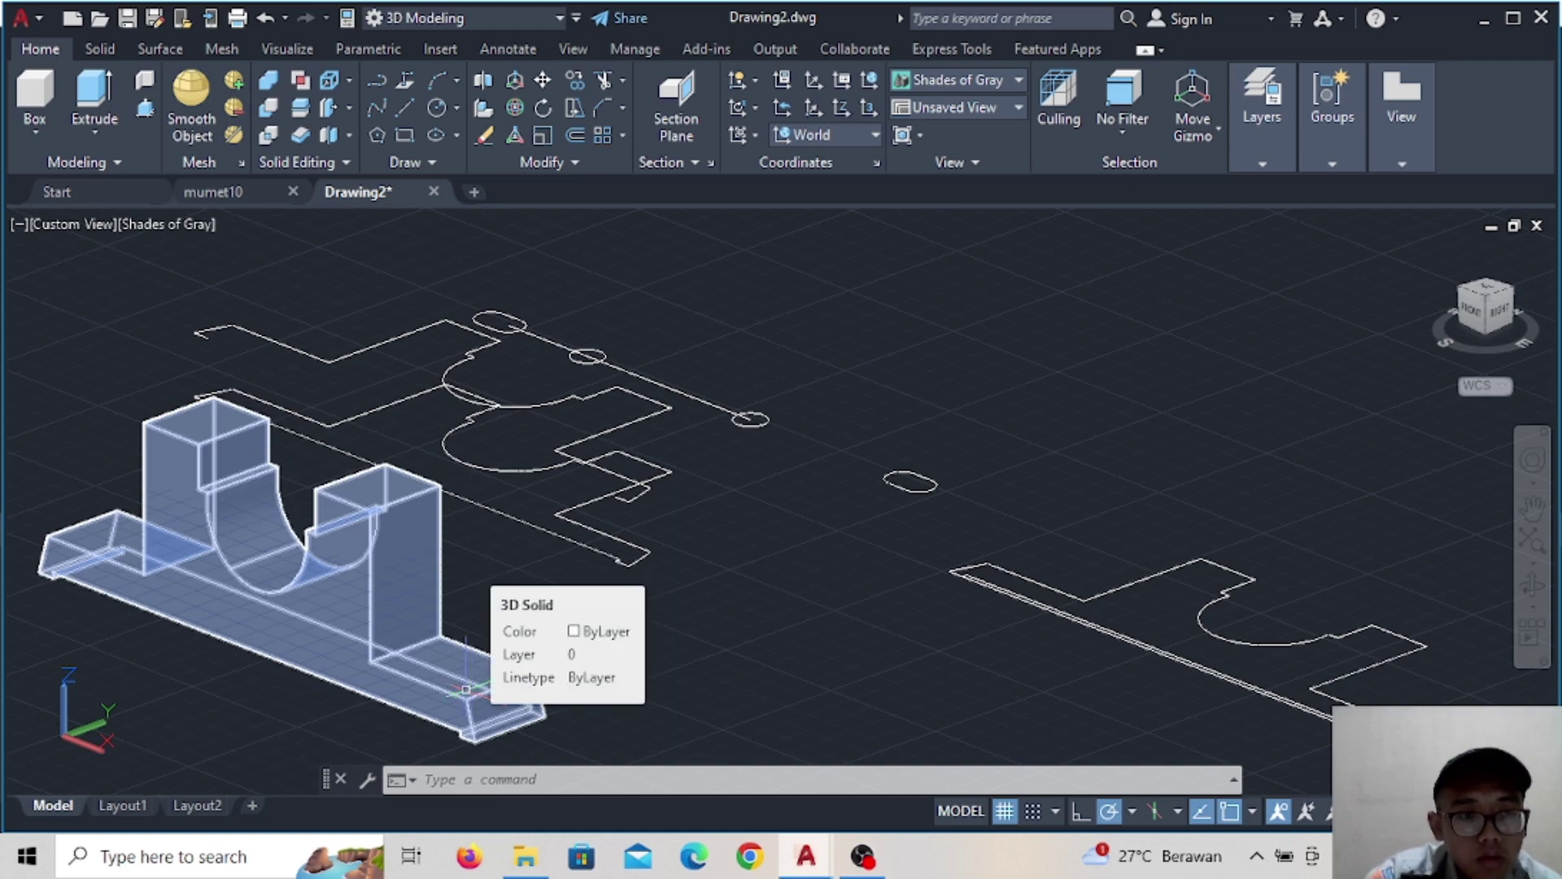
{"action": "mouse_move", "coordinate": [521, 613]}
{"action": "middle_mouse_down", "text": "shift"}
{"action": "mouse_move", "coordinate": [318, 529]}
{"action": "mouse_move", "coordinate": [314, 548]}
{"action": "mouse_move", "coordinate": [436, 551]}
{"action": "middle_mouse_up", "text": "shift"}
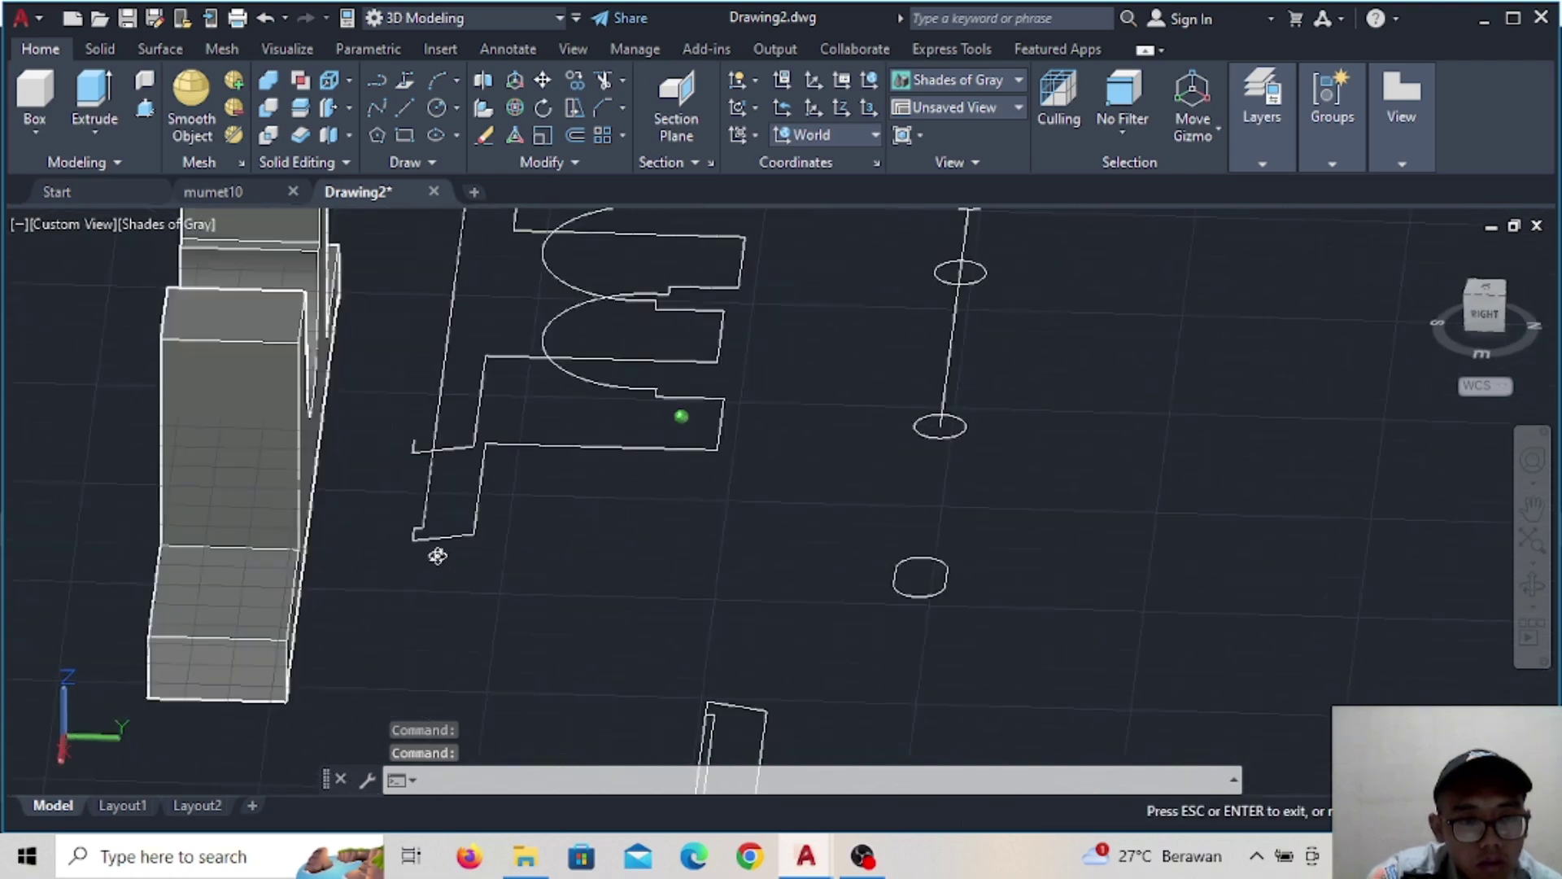
{"action": "middle_click_drag", "start_coordinate": [228, 650], "coordinate": [455, 639], "text": "shift"}
Mirror the block solid across a two-point line, answering N to keep the source
{"action": "left_click", "coordinate": [455, 638]}
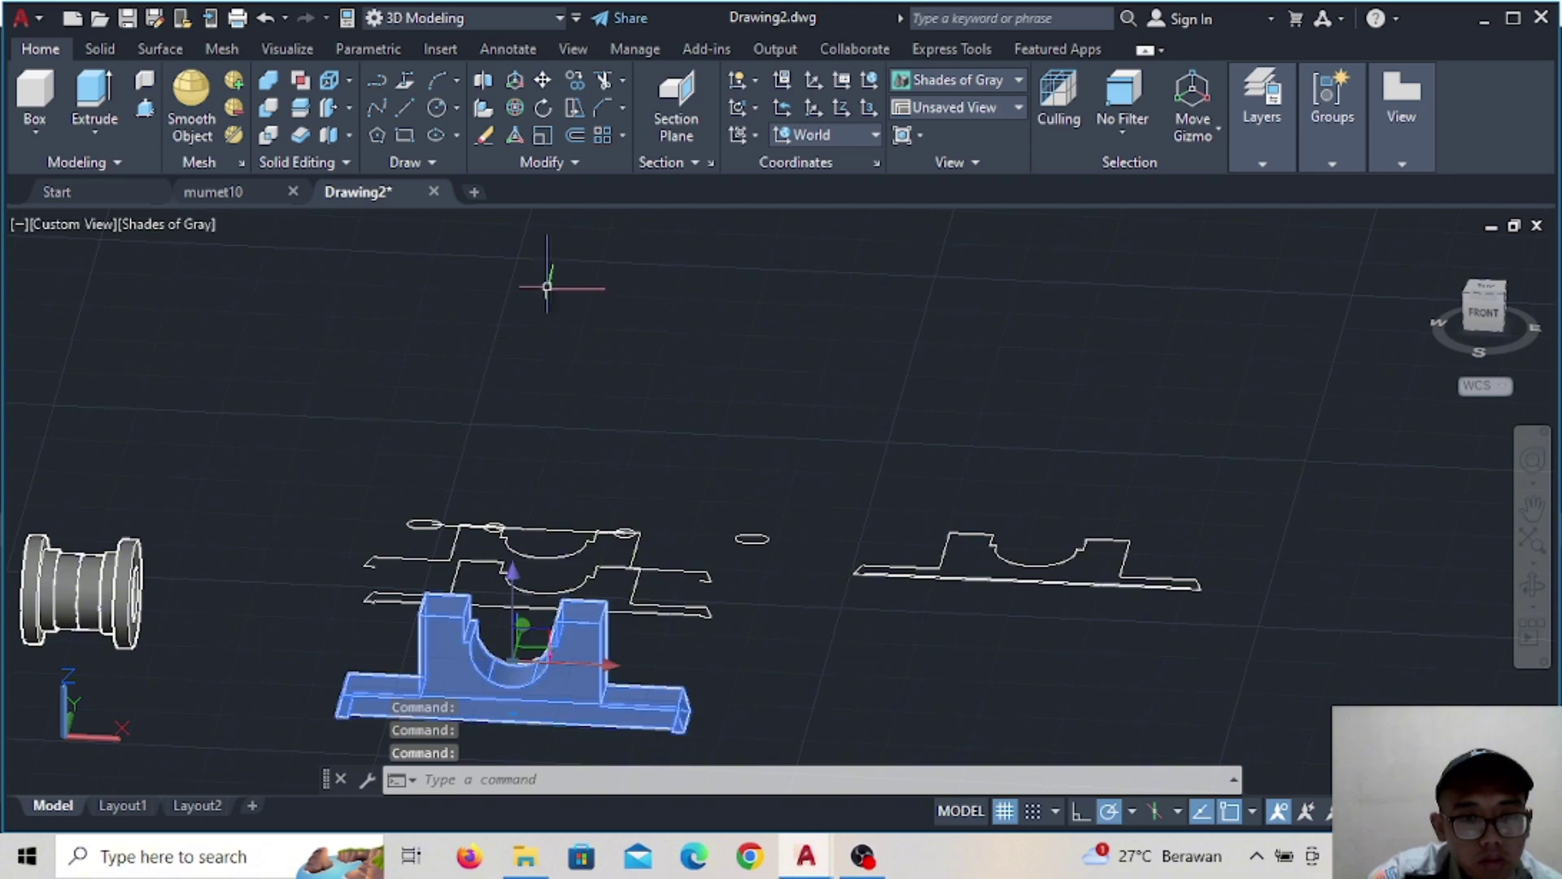
{"action": "left_click", "coordinate": [545, 161]}
{"action": "left_click", "coordinate": [482, 79]}
{"action": "middle_click_drag", "start_coordinate": [504, 643], "coordinate": [645, 565], "text": "shift"}
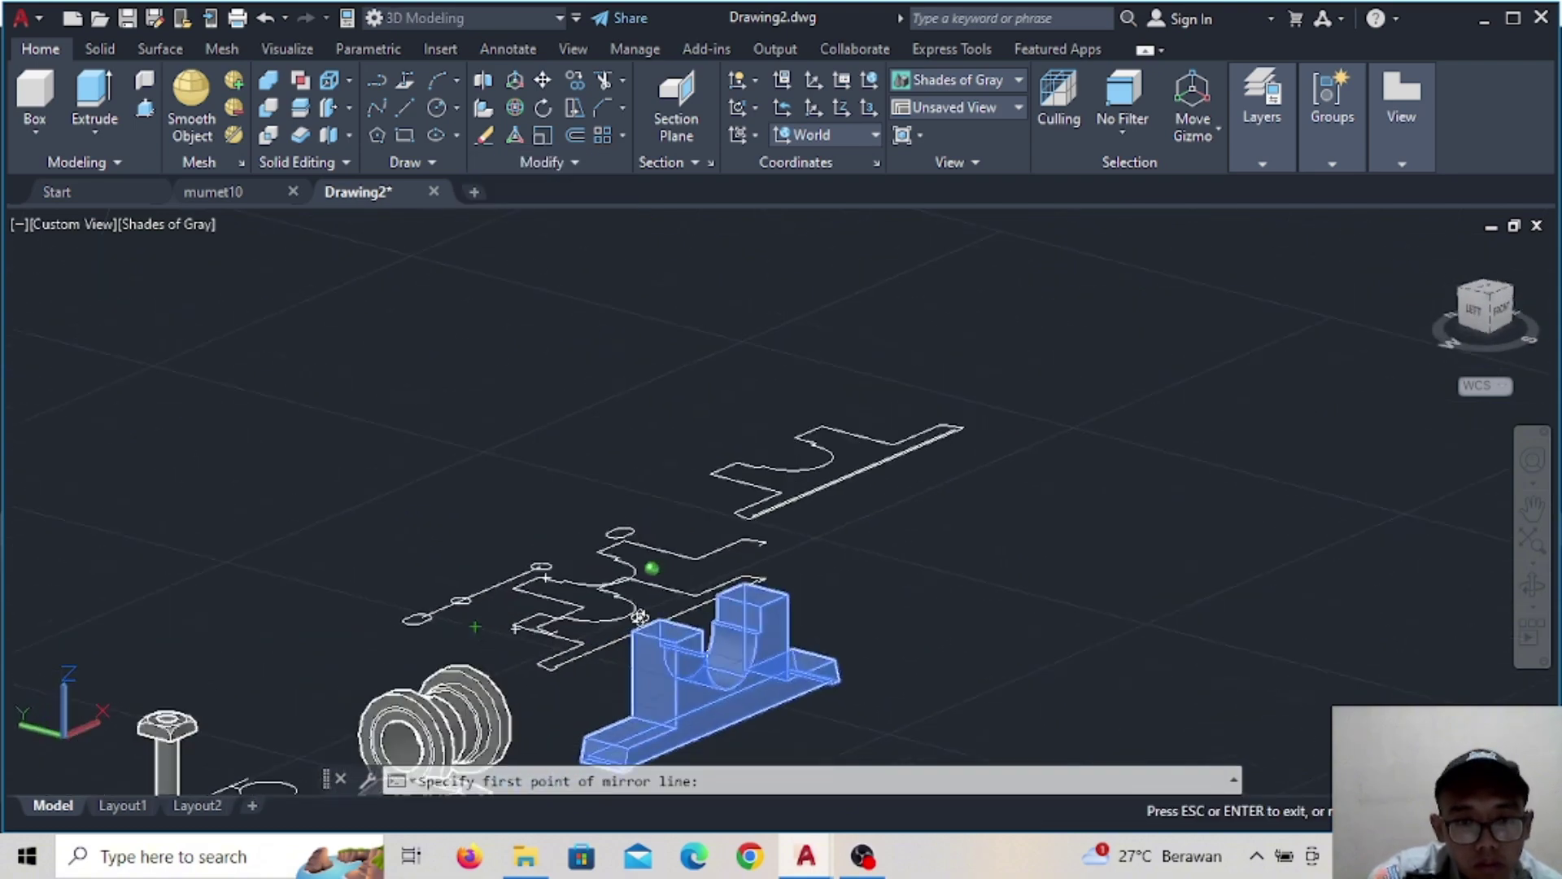
{"action": "scroll", "coordinate": [686, 639], "scroll_direction": "up", "scroll_amount": 3}
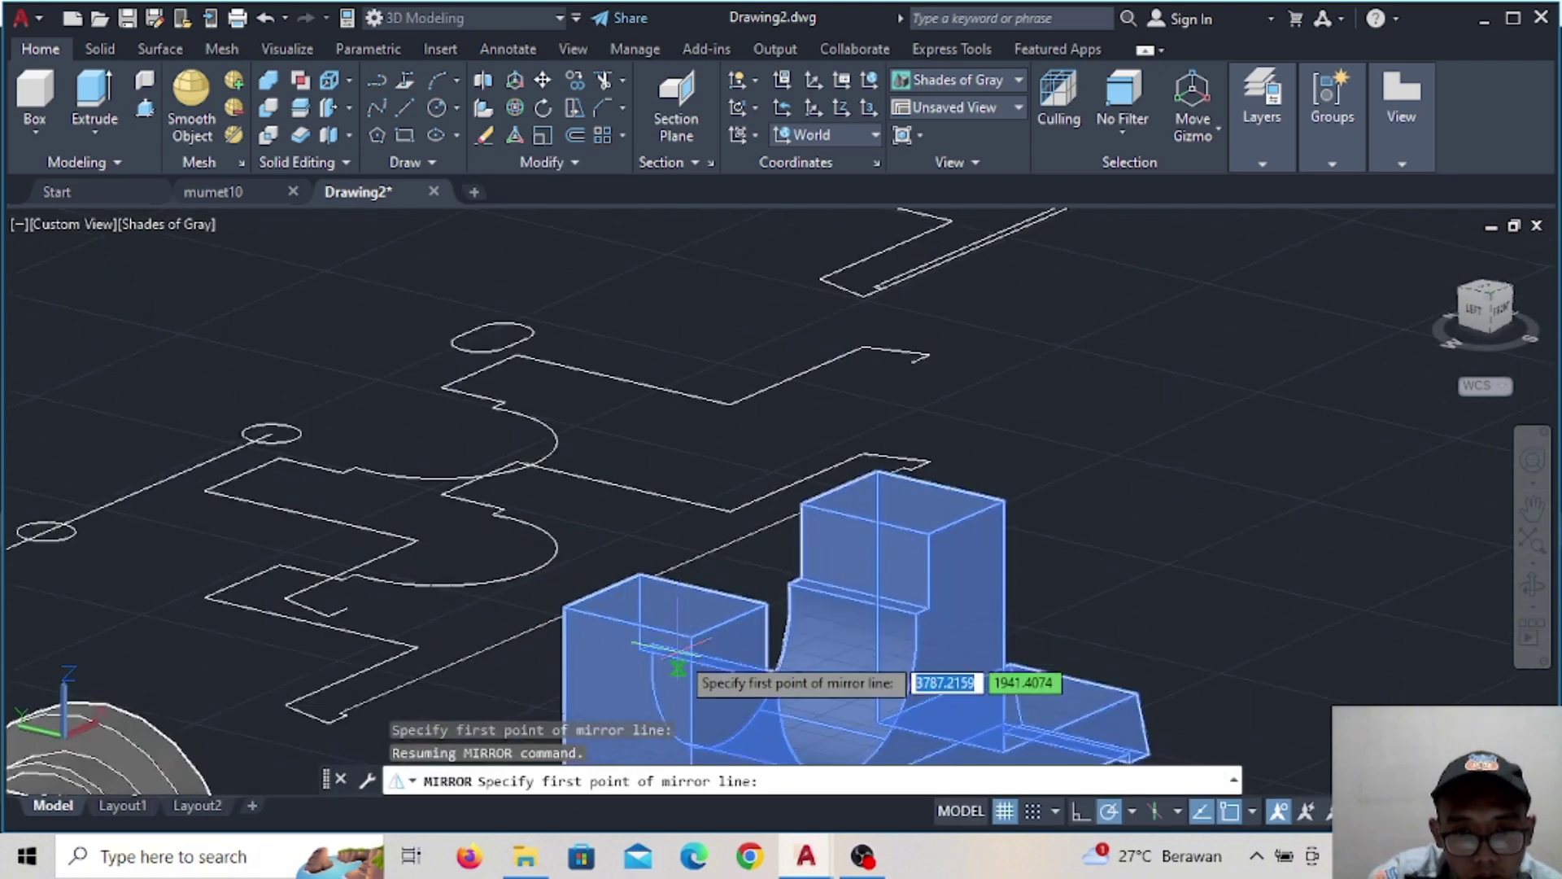
{"action": "left_click", "coordinate": [691, 639]}
{"action": "scroll", "coordinate": [797, 724], "scroll_direction": "down", "scroll_amount": 4}
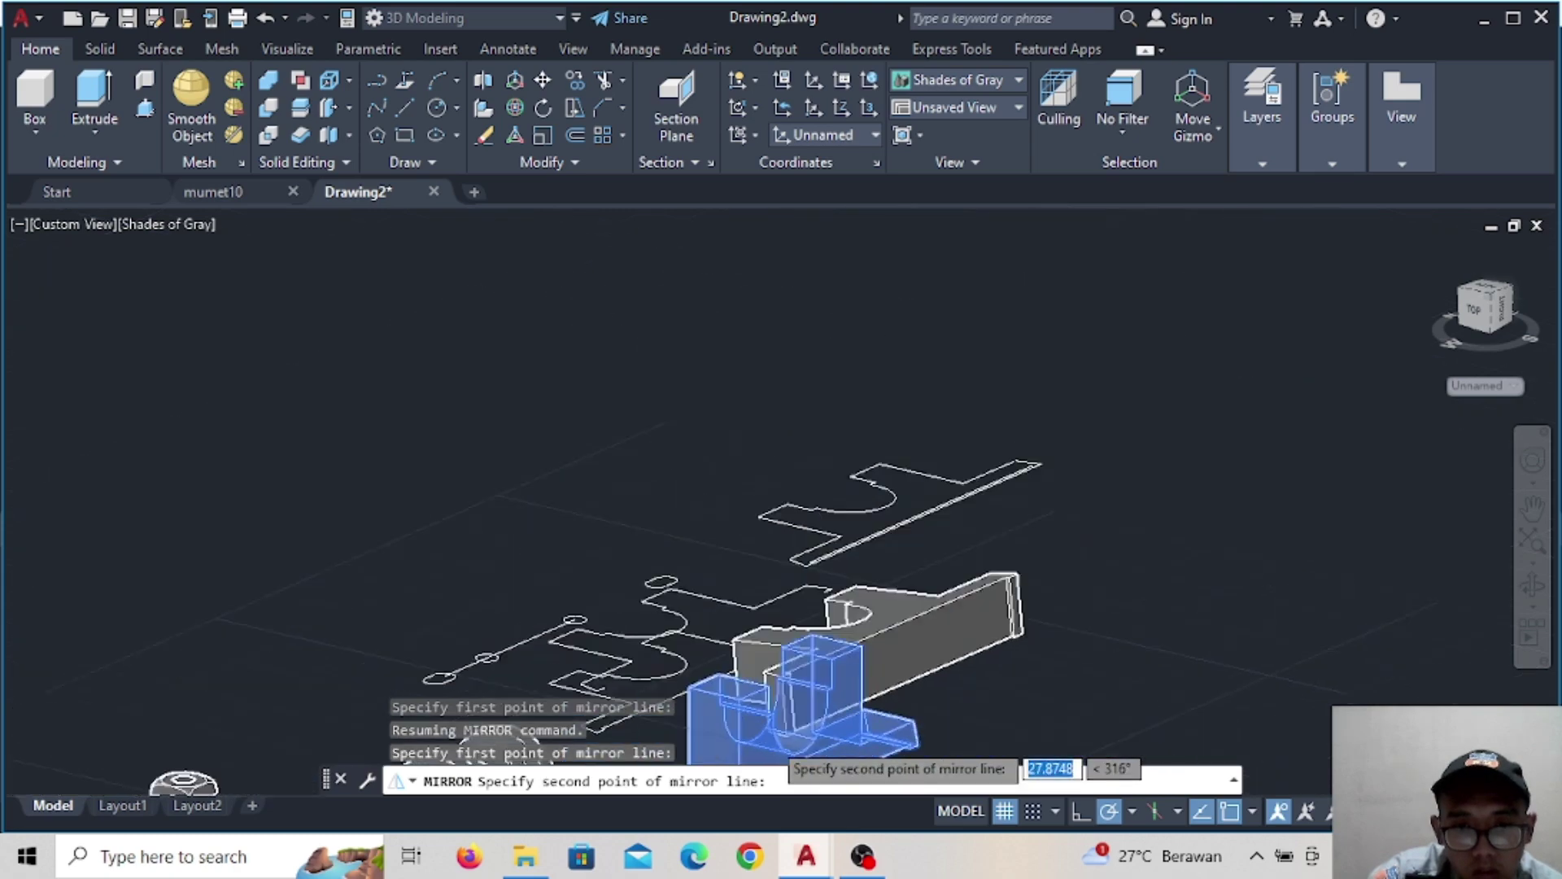
{"action": "scroll", "coordinate": [781, 708], "scroll_direction": "down", "scroll_amount": 2}
{"action": "scroll", "coordinate": [757, 698], "scroll_direction": "up", "scroll_amount": 2}
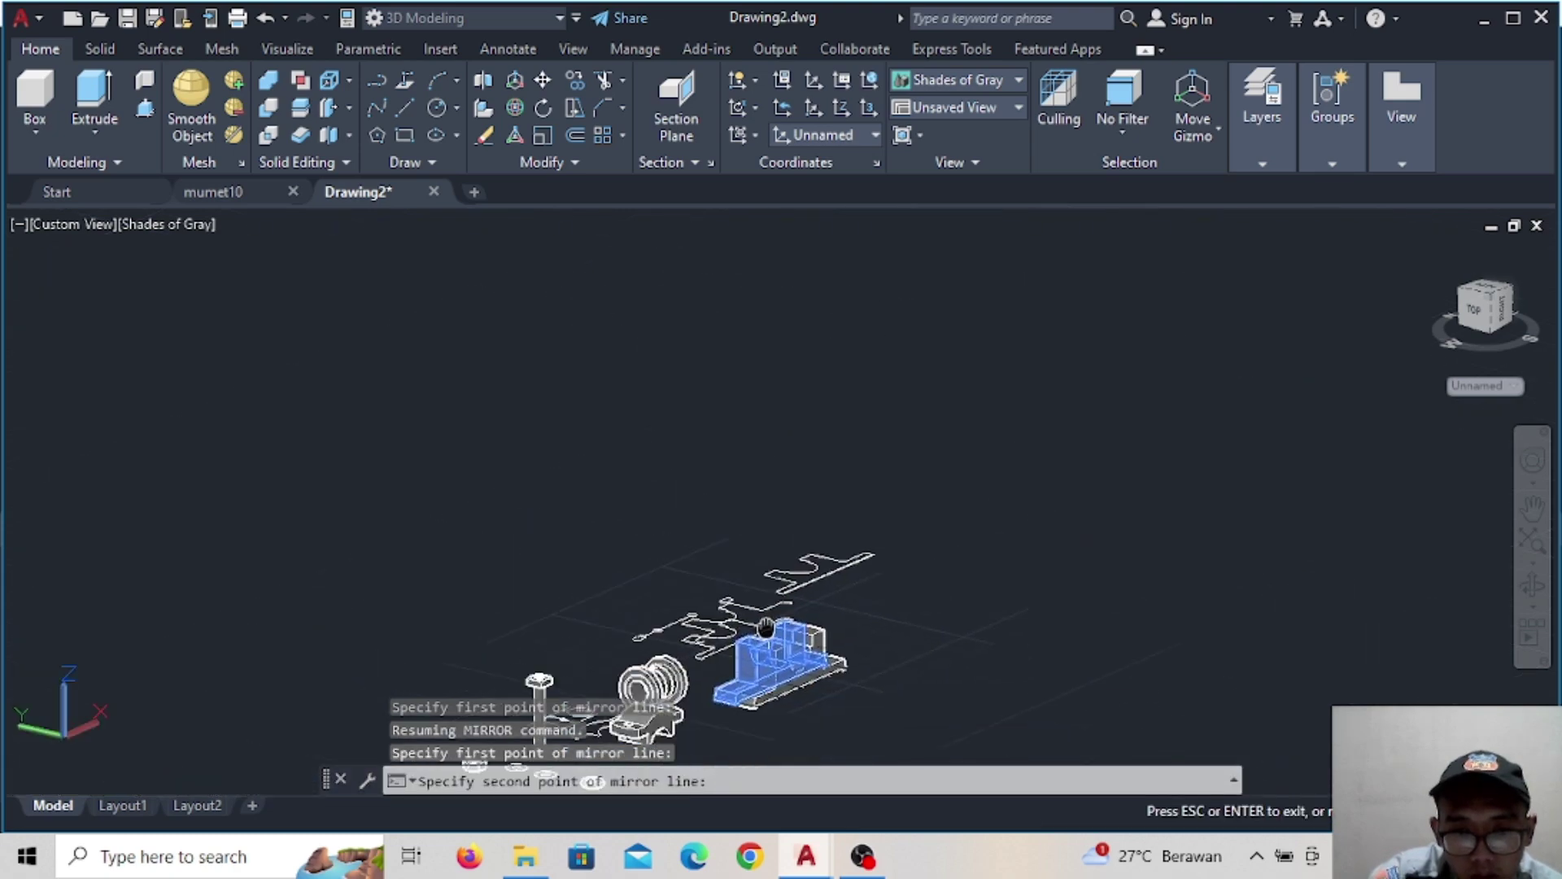
{"action": "scroll", "coordinate": [745, 618], "scroll_direction": "up", "scroll_amount": 2}
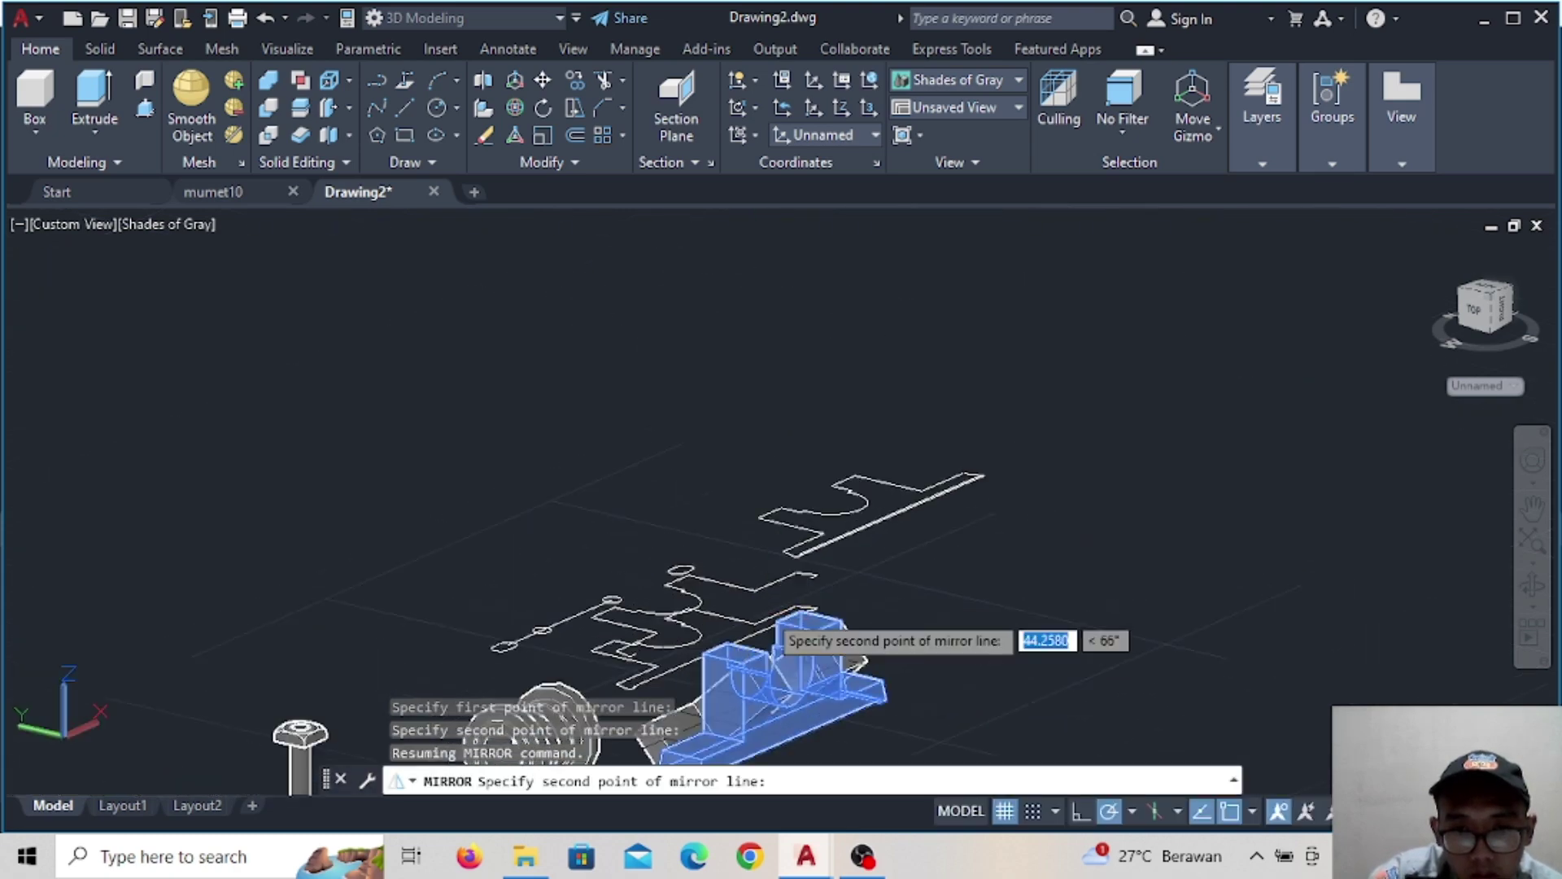
{"action": "left_click", "coordinate": [741, 583]}
{"action": "type", "text": "N"}
{"action": "key", "text": "Return"}
Orbit around to inspect the mirrored copy from several angles
{"action": "mouse_move", "coordinate": [935, 645]}
{"action": "left_mouse_down", "text": "shift"}
{"action": "mouse_move", "coordinate": [913, 678]}
{"action": "mouse_move", "coordinate": [452, 592]}
{"action": "left_mouse_up", "text": "shift"}
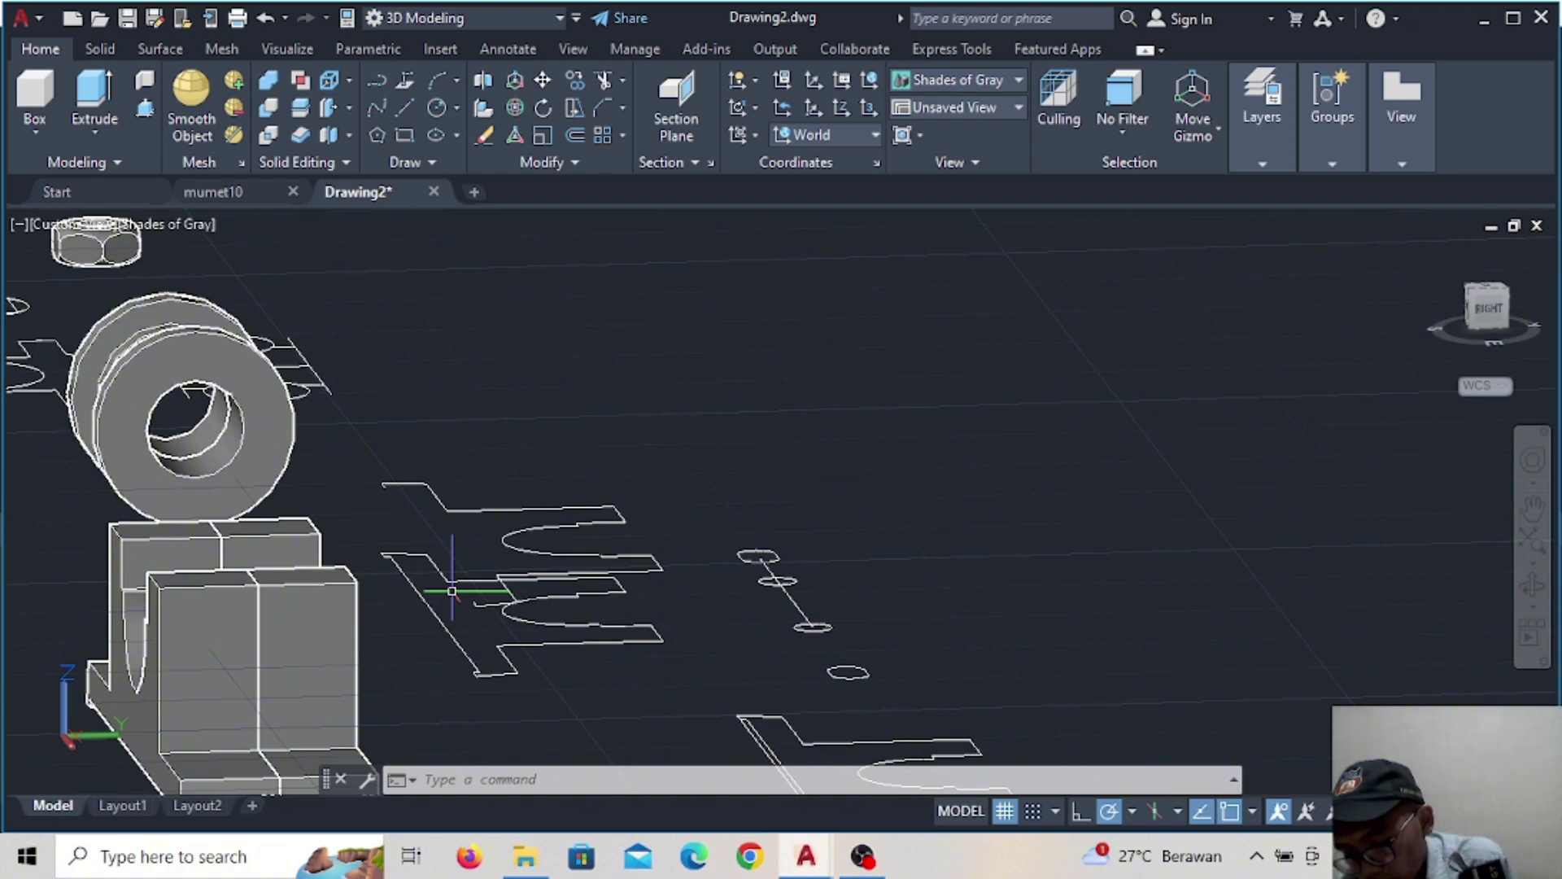
{"action": "middle_click_drag", "start_coordinate": [541, 485], "coordinate": [471, 515], "text": "shift"}
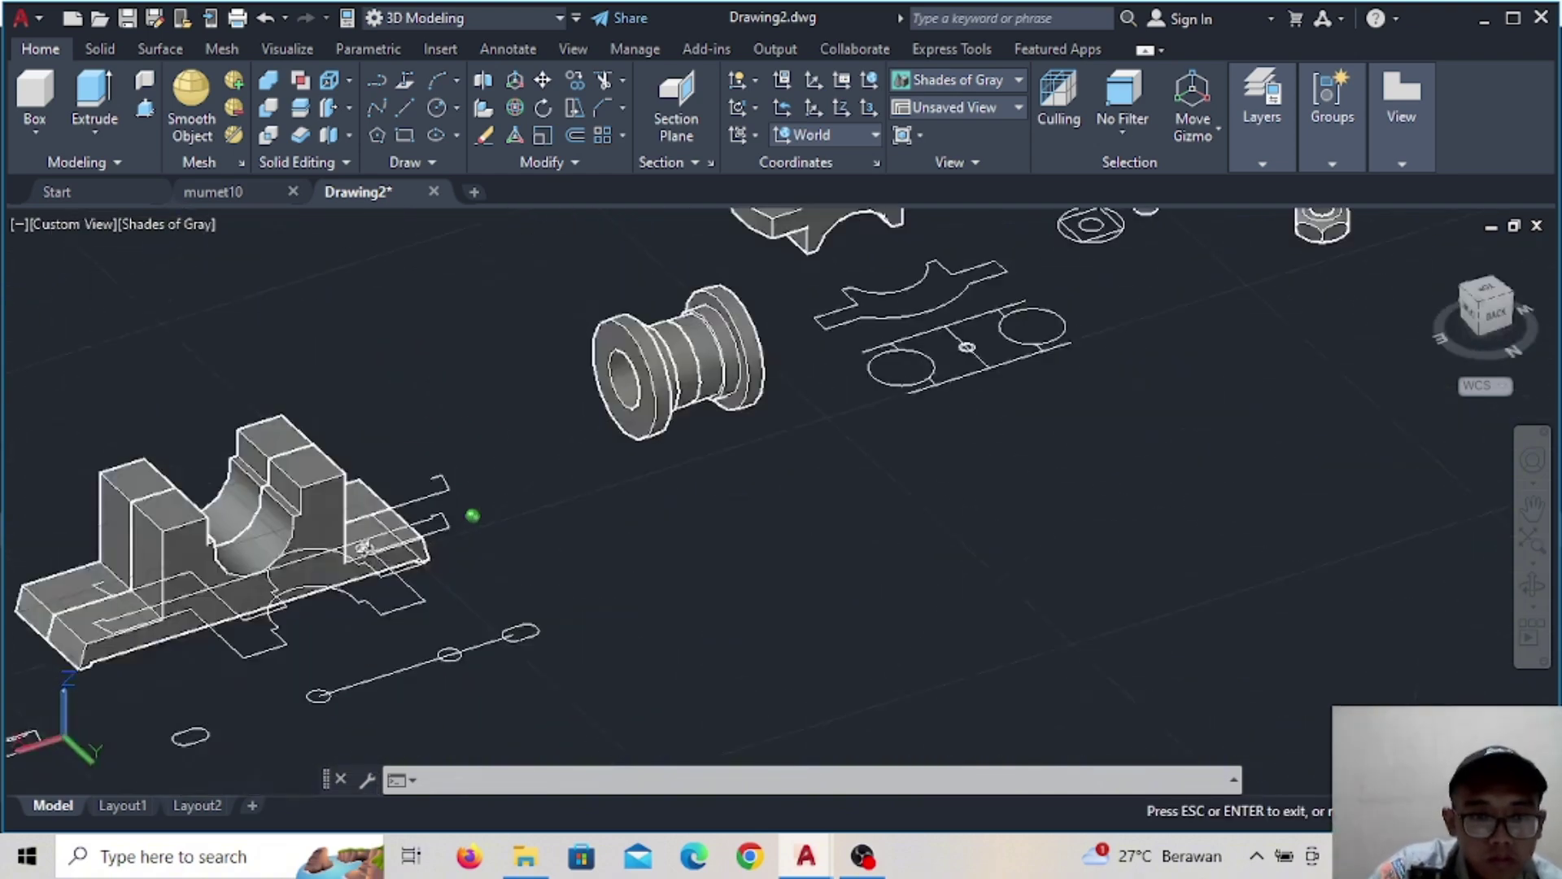
{"action": "scroll", "coordinate": [471, 516], "scroll_direction": "down", "scroll_amount": 3}
{"action": "middle_click_drag", "start_coordinate": [140, 518], "coordinate": [734, 675], "text": "shift"}
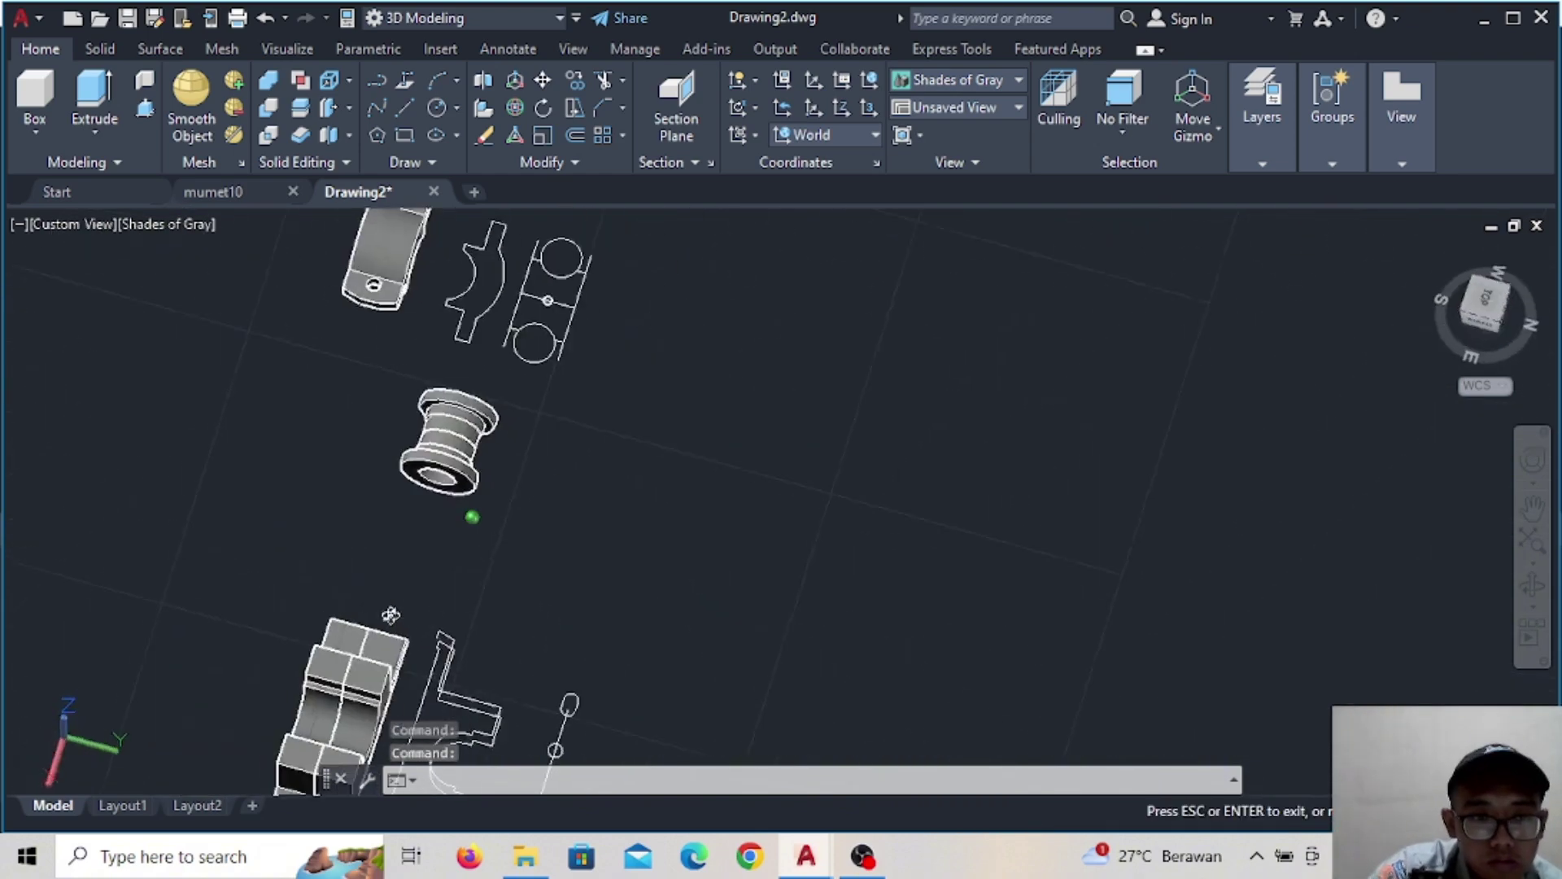
{"action": "scroll", "coordinate": [734, 675], "scroll_direction": "up", "scroll_amount": 3}
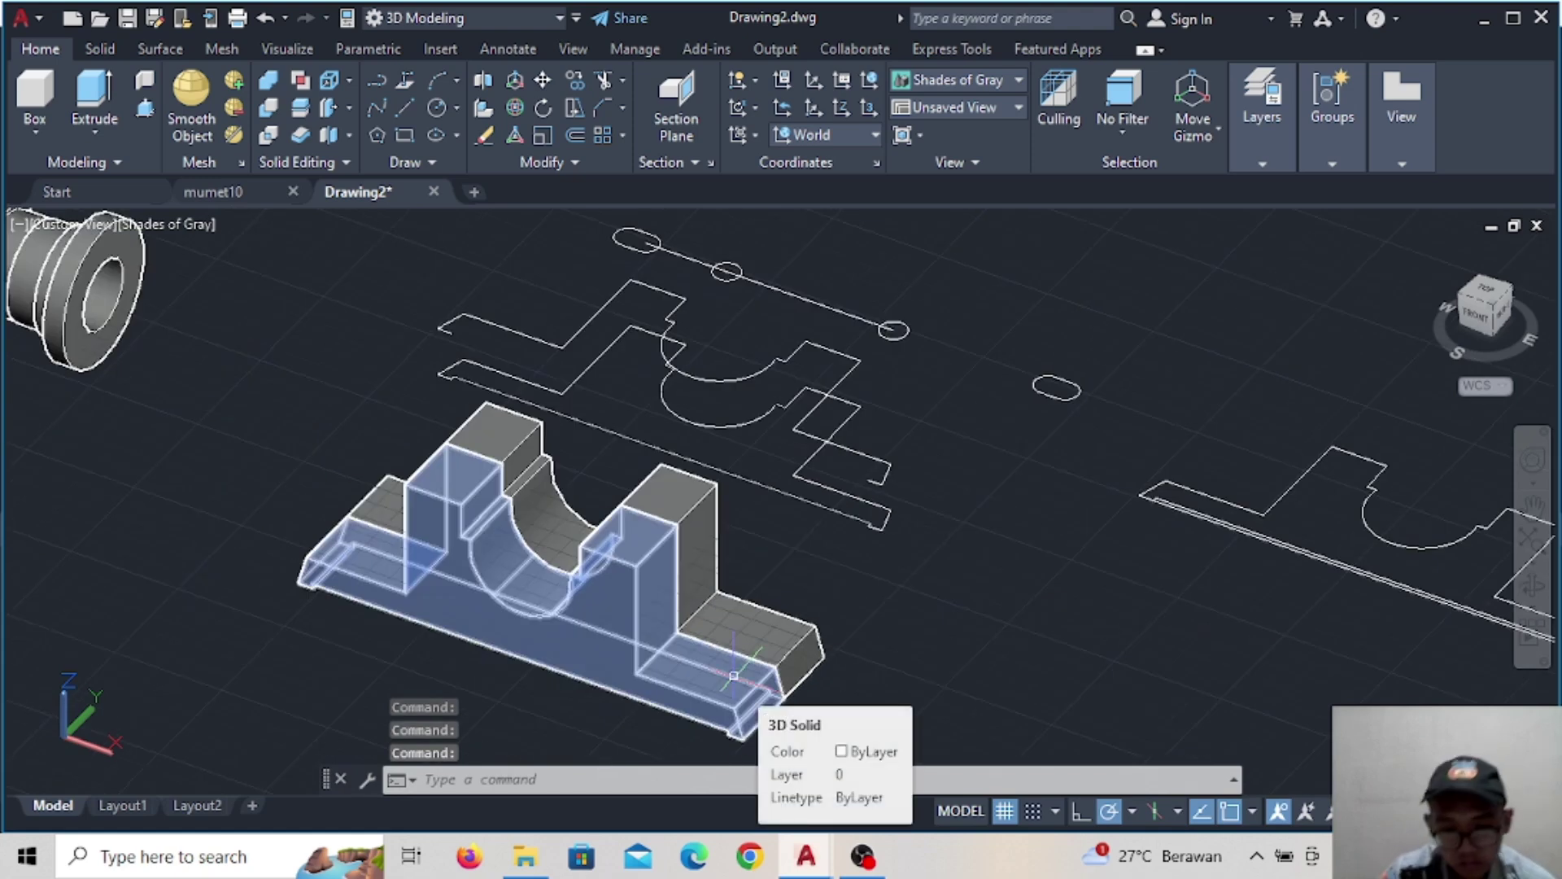
Union the base plate solid and the upright solid into a single solid
{"action": "type", "text": "j"}
{"action": "key", "text": "BackSpace"}
{"action": "key", "text": "BackSpace"}
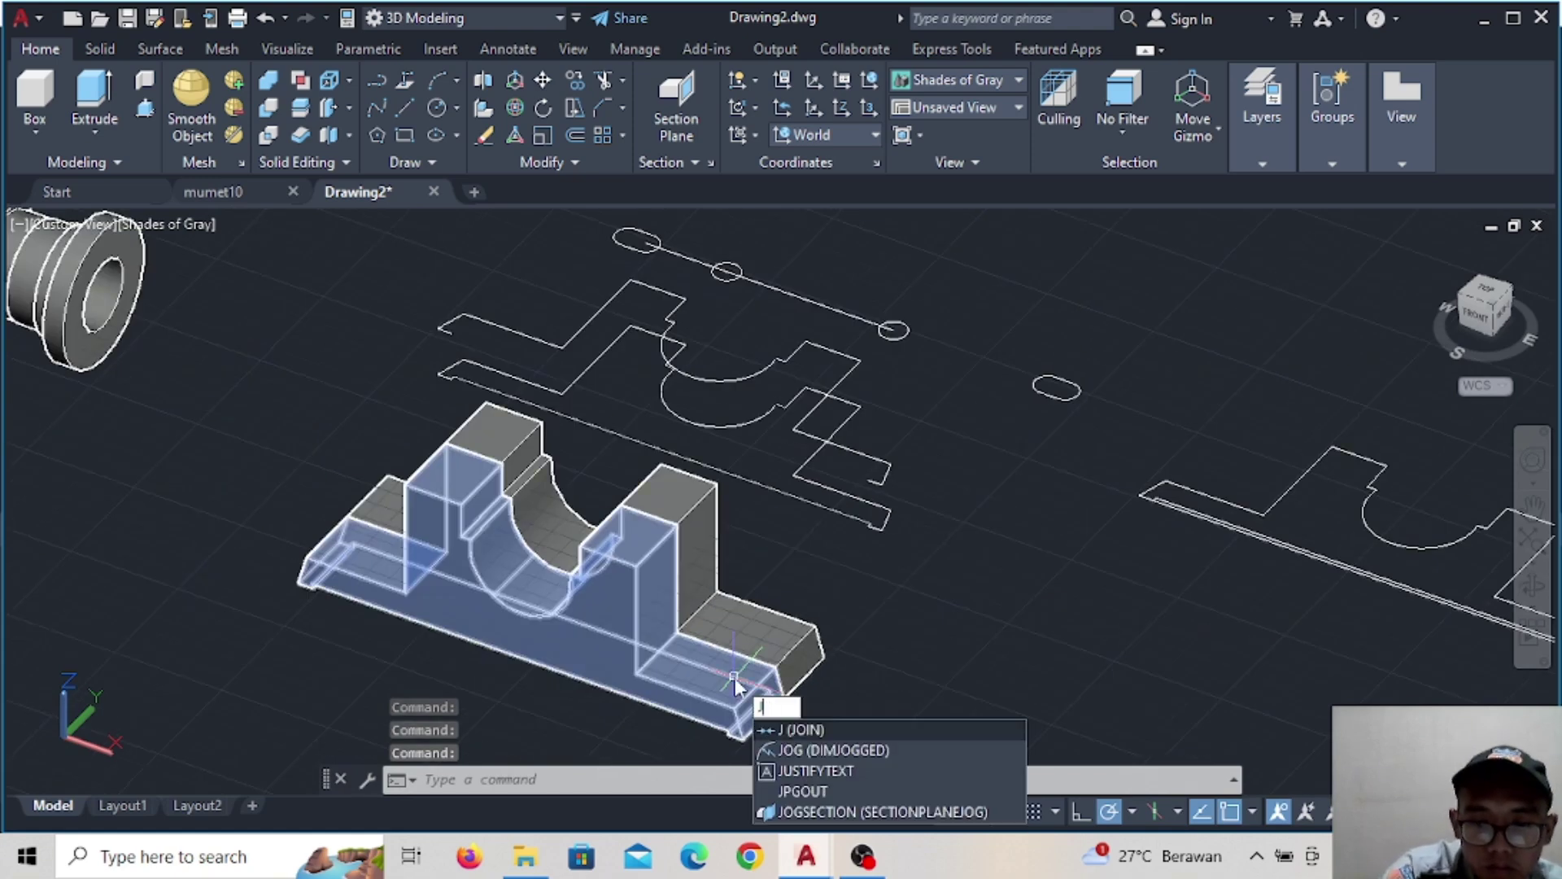
{"action": "key", "text": "BackSpace"}
{"action": "type", "text": "m"}
{"action": "key", "text": "BackSpace"}
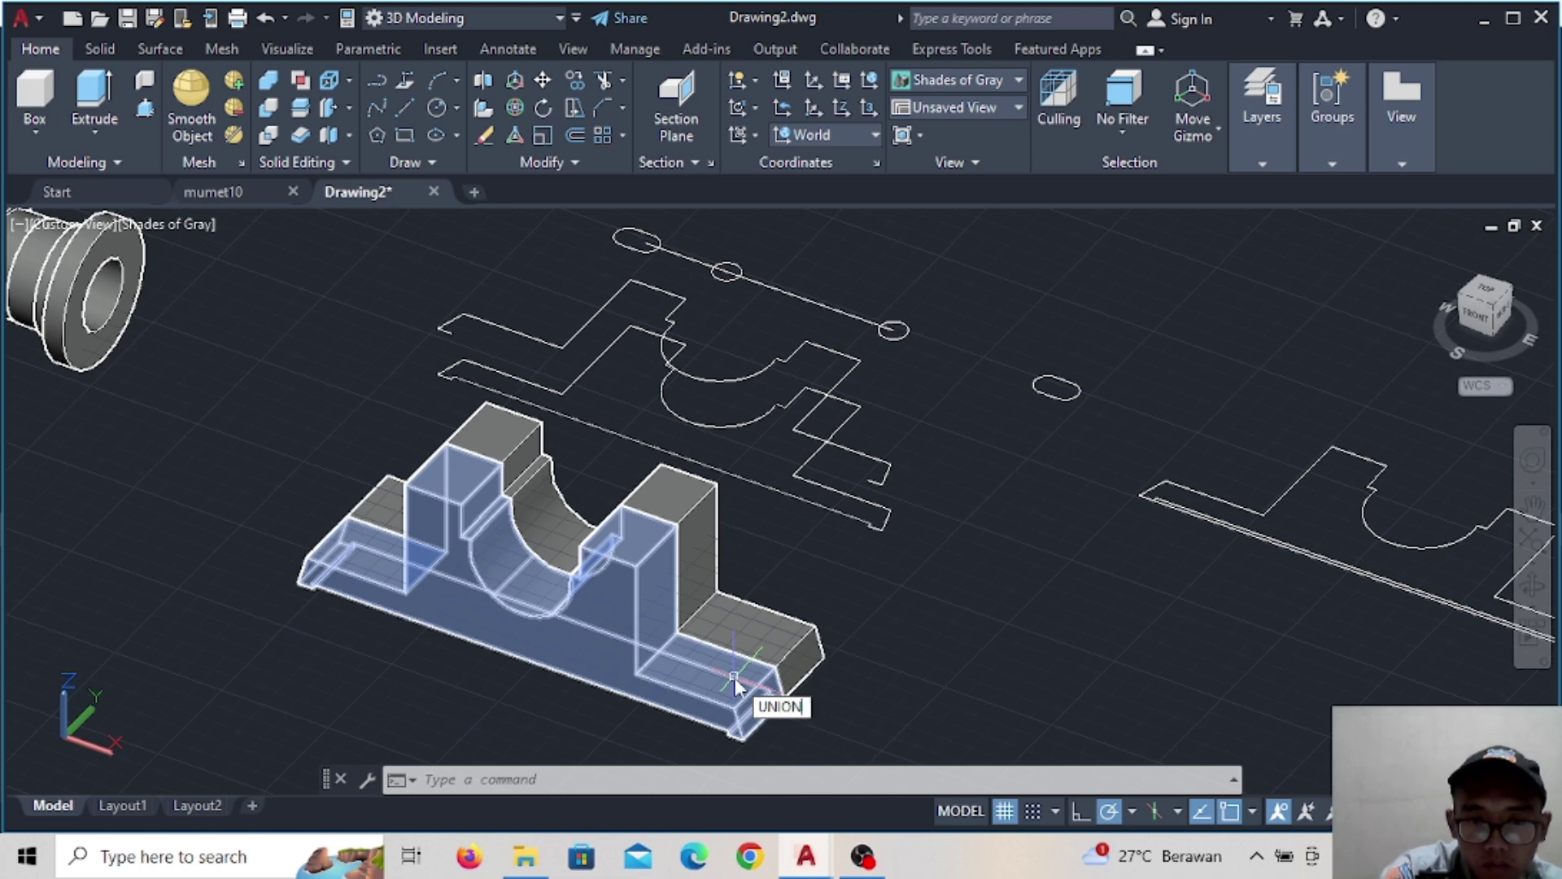
{"action": "key", "text": "Return"}
{"action": "left_click", "coordinate": [735, 677]}
{"action": "left_click", "coordinate": [695, 549]}
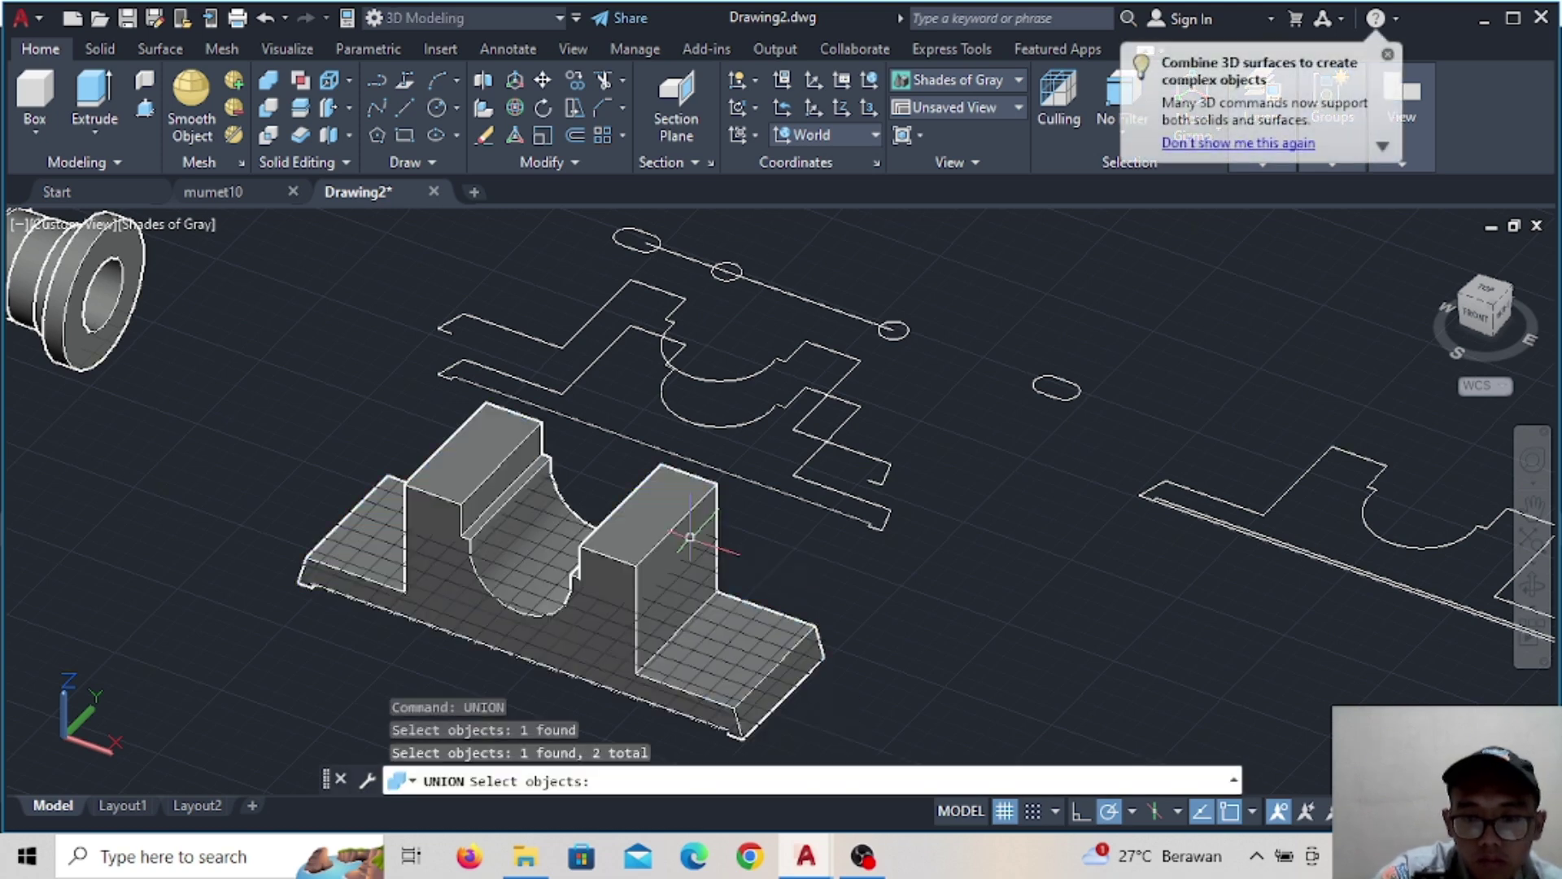
{"action": "key", "text": "Return"}
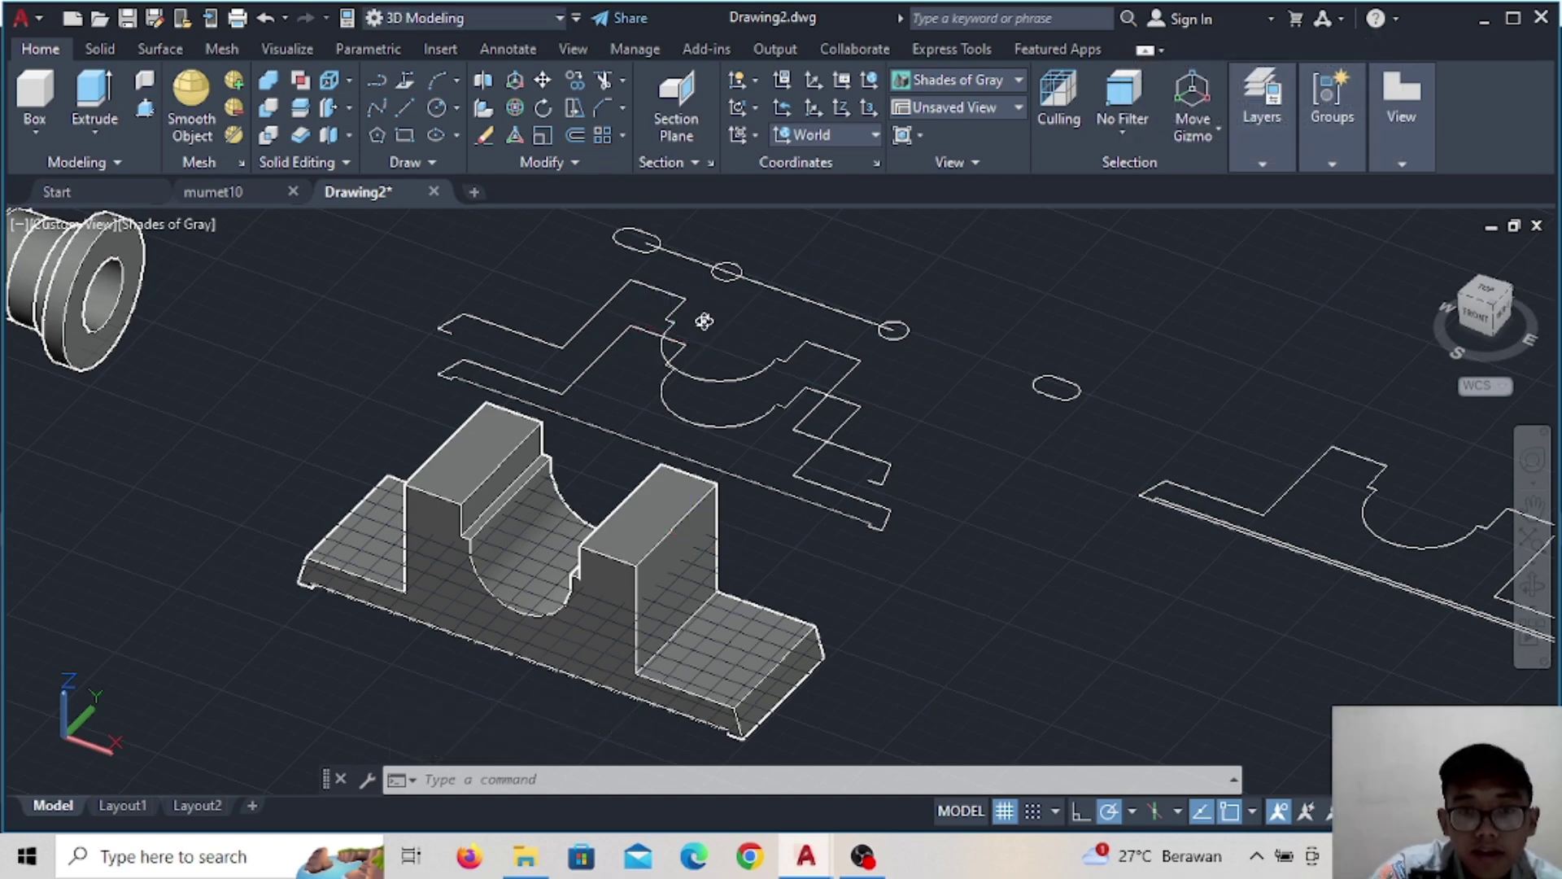
{"action": "middle_click_drag", "start_coordinate": [704, 321], "coordinate": [883, 329], "text": "shift"}
Erase the stray small slot outline and switch to the Top view
{"action": "left_click_drag", "start_coordinate": [992, 352], "coordinate": [997, 352]}
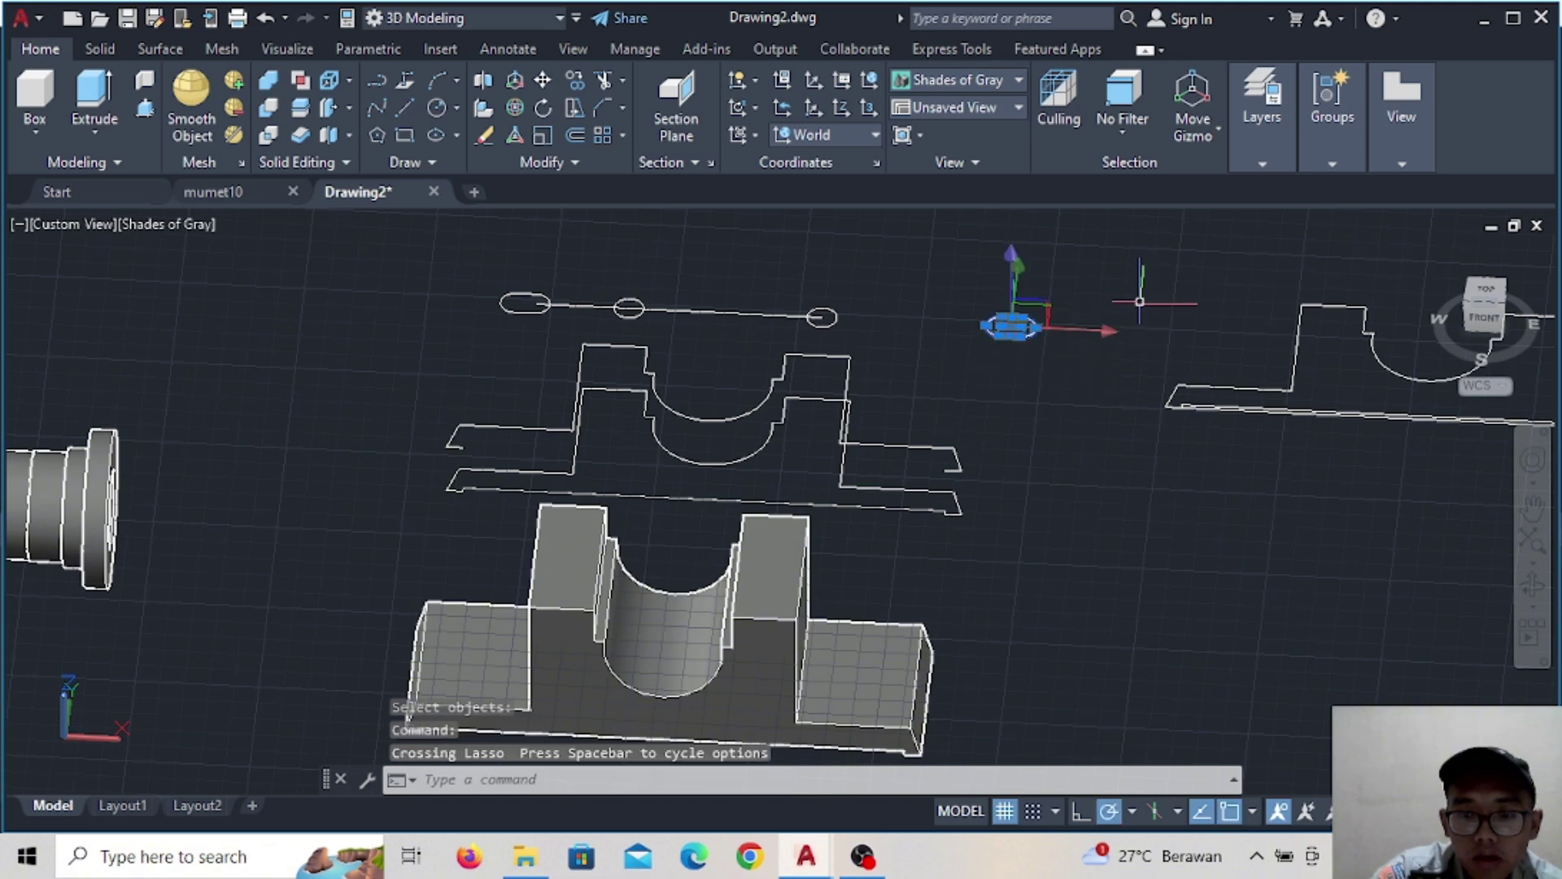
{"action": "key", "text": "Delete"}
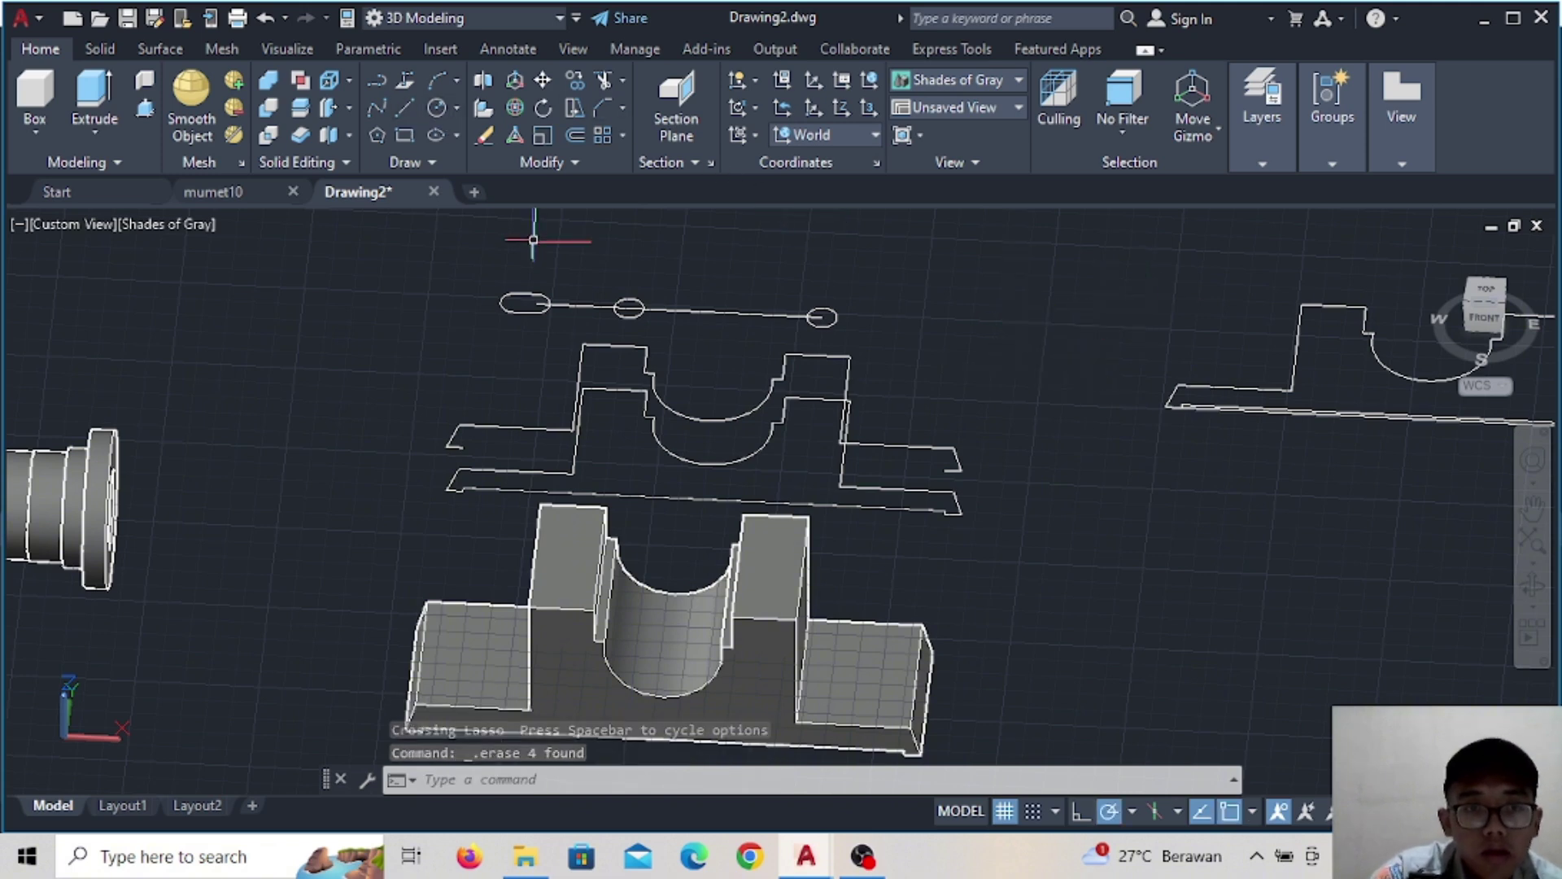
{"action": "left_click", "coordinate": [1486, 291]}
{"action": "scroll", "coordinate": [956, 408], "scroll_direction": "up", "scroll_amount": 4}
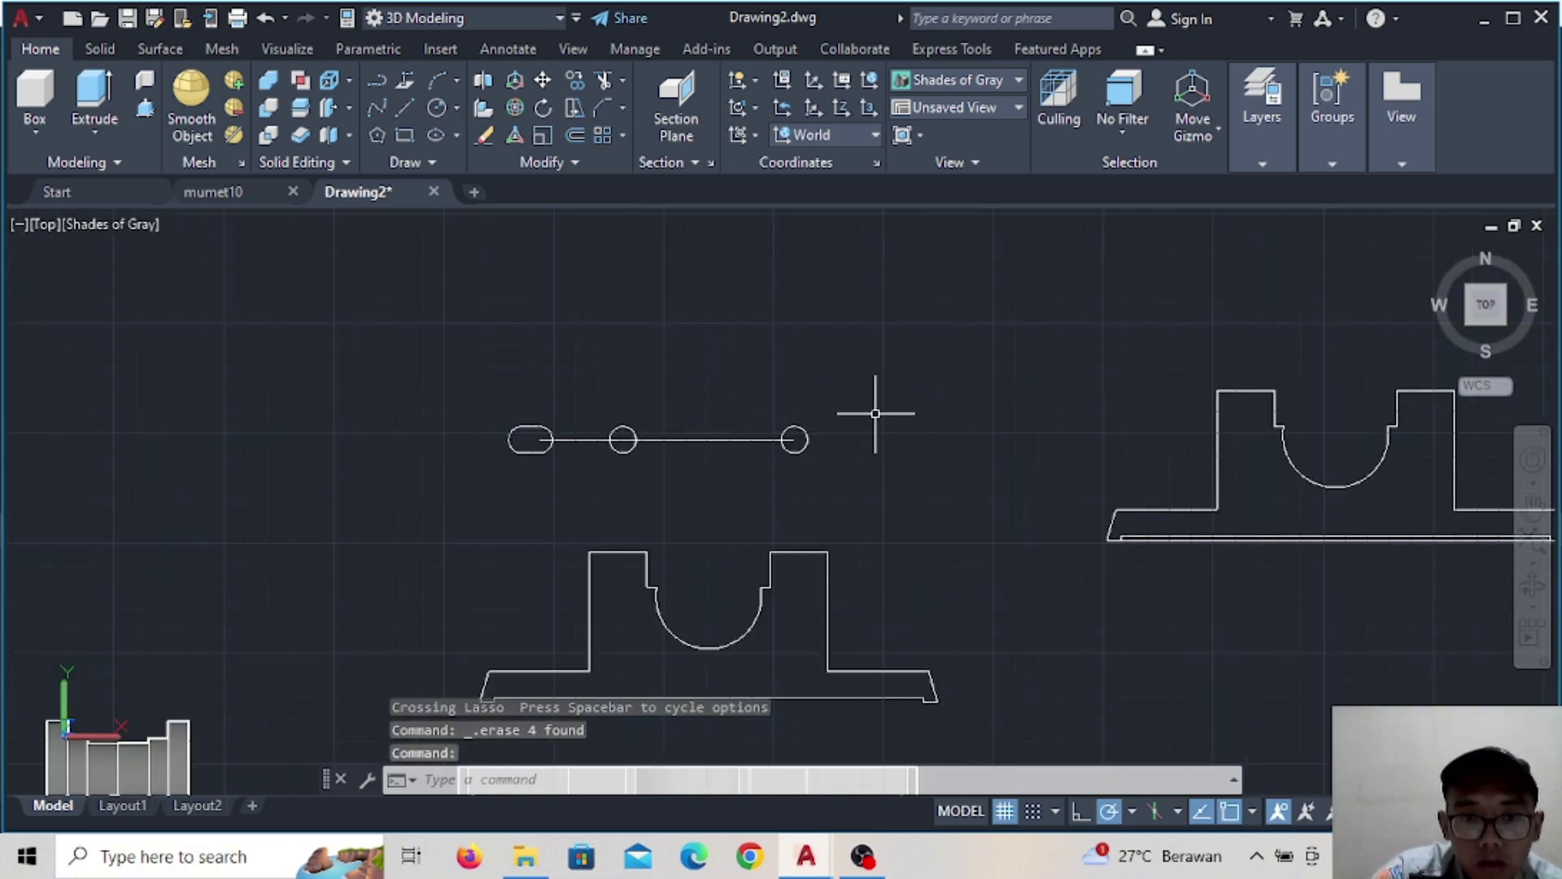
{"action": "scroll", "coordinate": [872, 412], "scroll_direction": "up", "scroll_amount": 2}
Mirror the left slot ellipse about the centre, keeping the original, and return to isometric view
{"action": "left_click", "coordinate": [374, 465]}
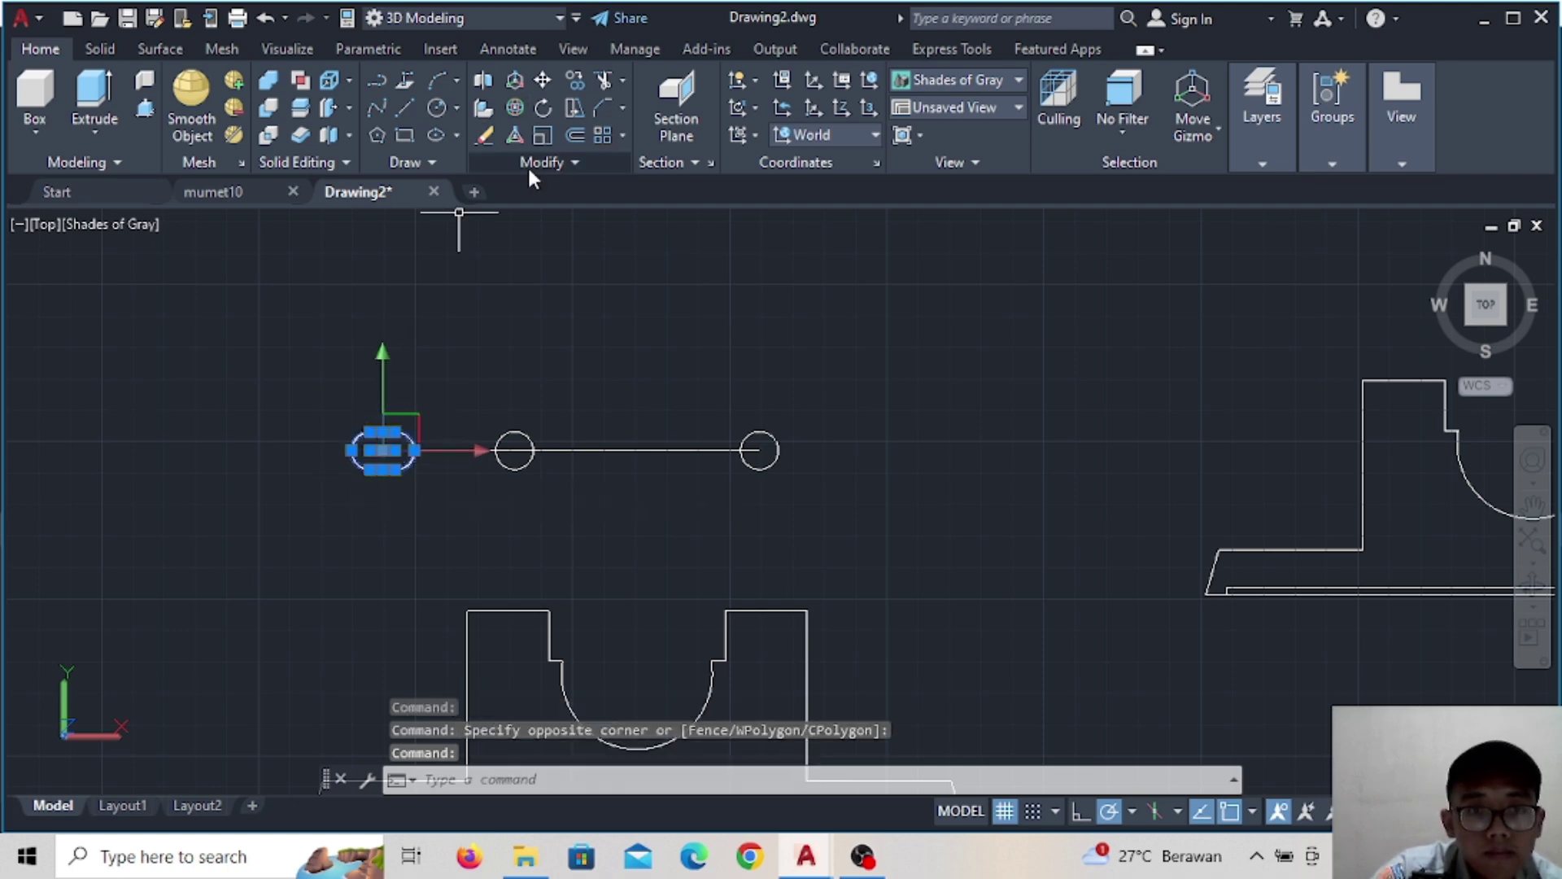
{"action": "left_click", "coordinate": [593, 197]}
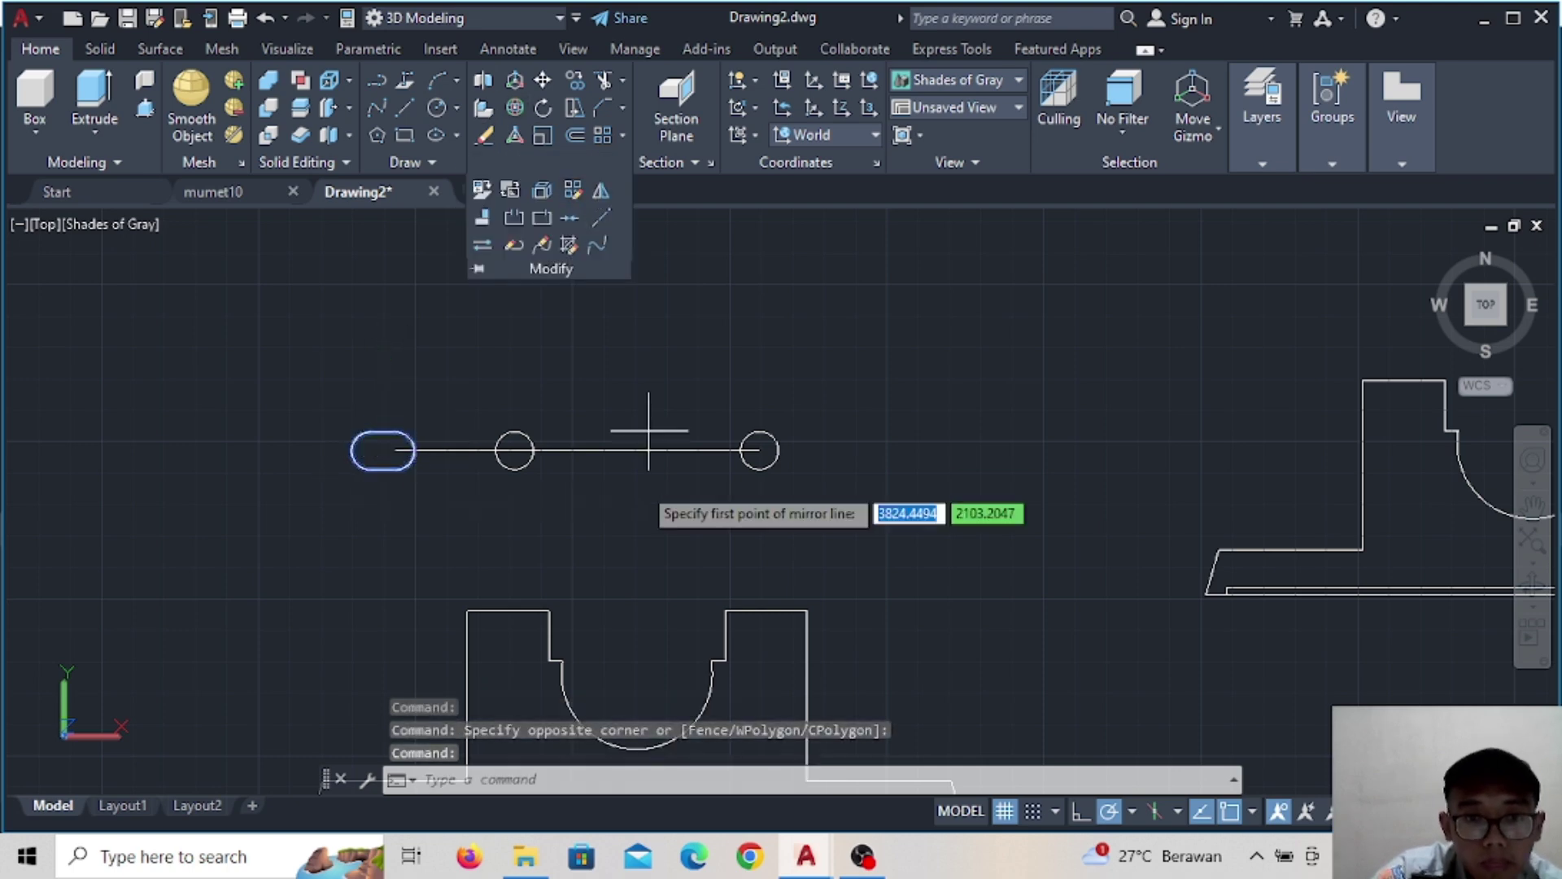
{"action": "left_click", "coordinate": [636, 748]}
{"action": "left_click", "coordinate": [635, 560]}
{"action": "left_click", "coordinate": [692, 639]}
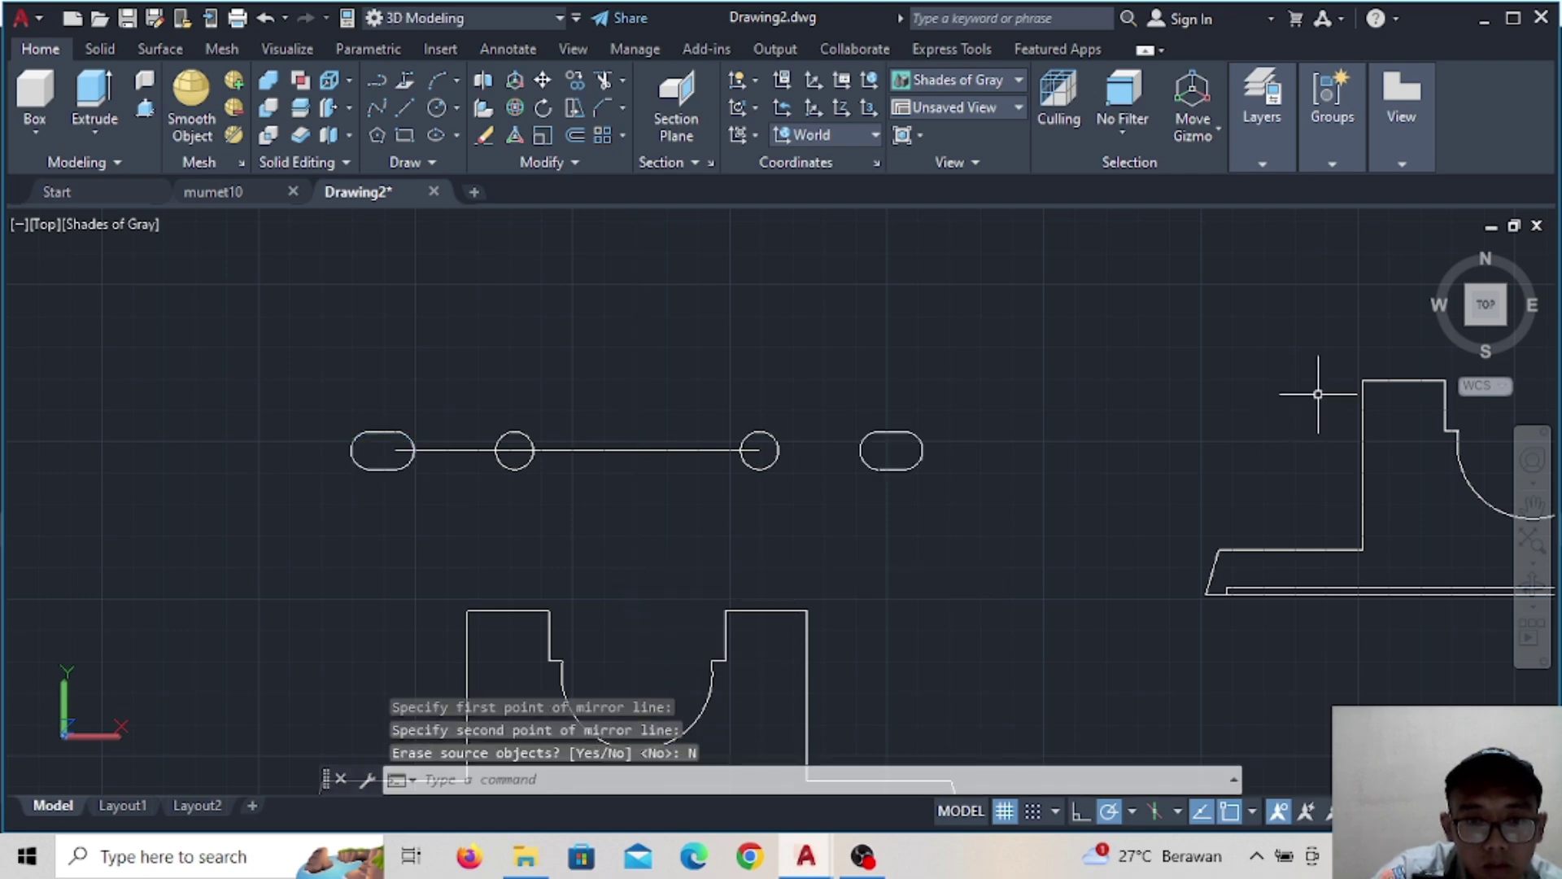
{"action": "left_click", "coordinate": [1474, 327]}
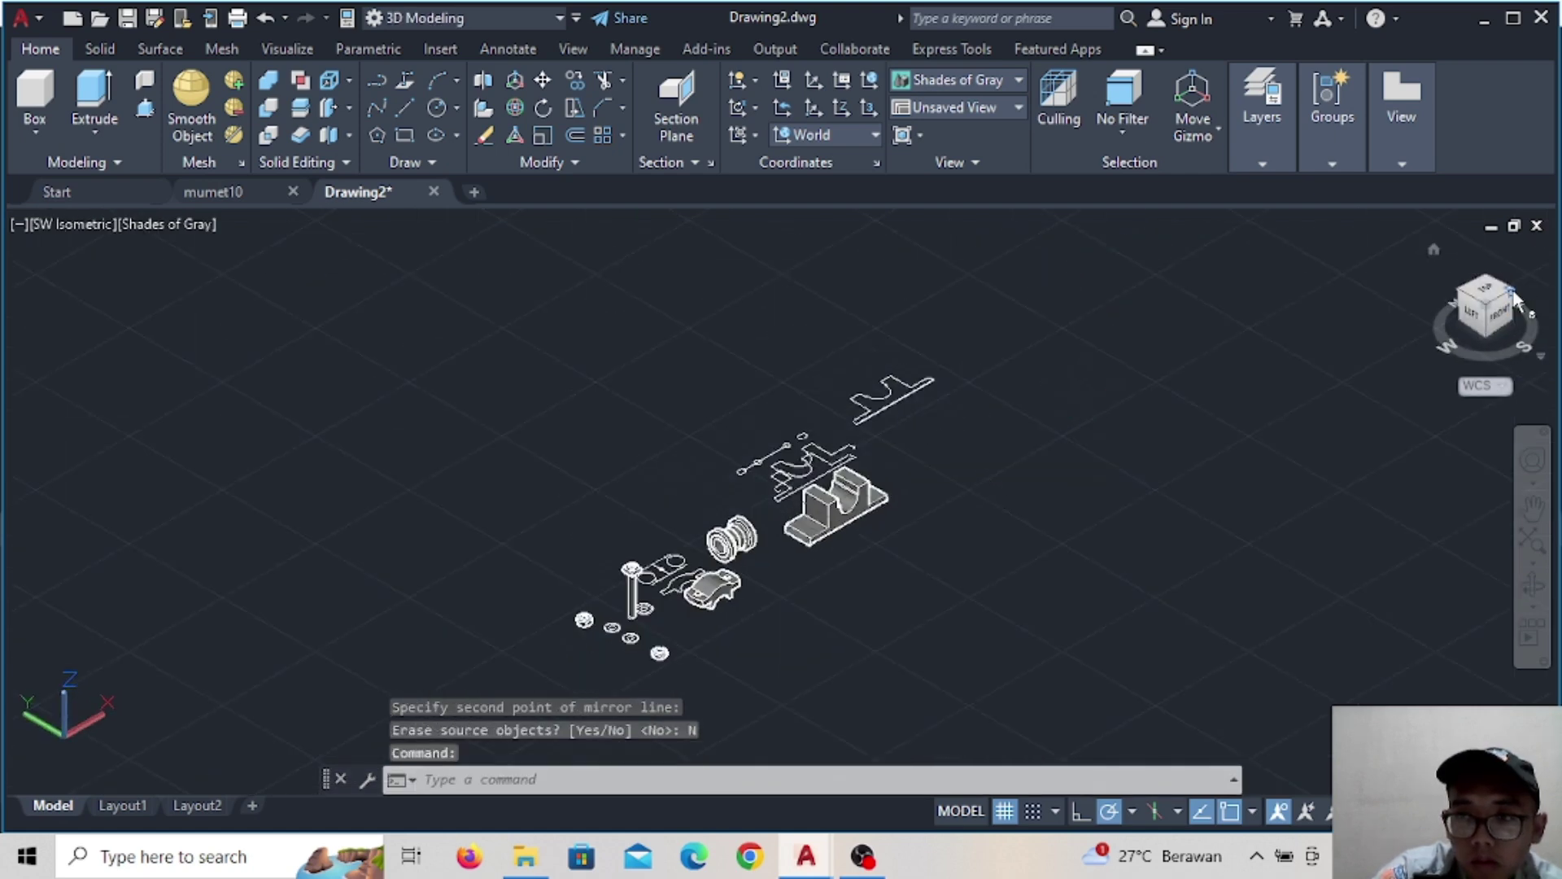
{"action": "left_click", "coordinate": [1515, 299]}
{"action": "scroll", "coordinate": [926, 484], "scroll_direction": "up", "scroll_amount": 4}
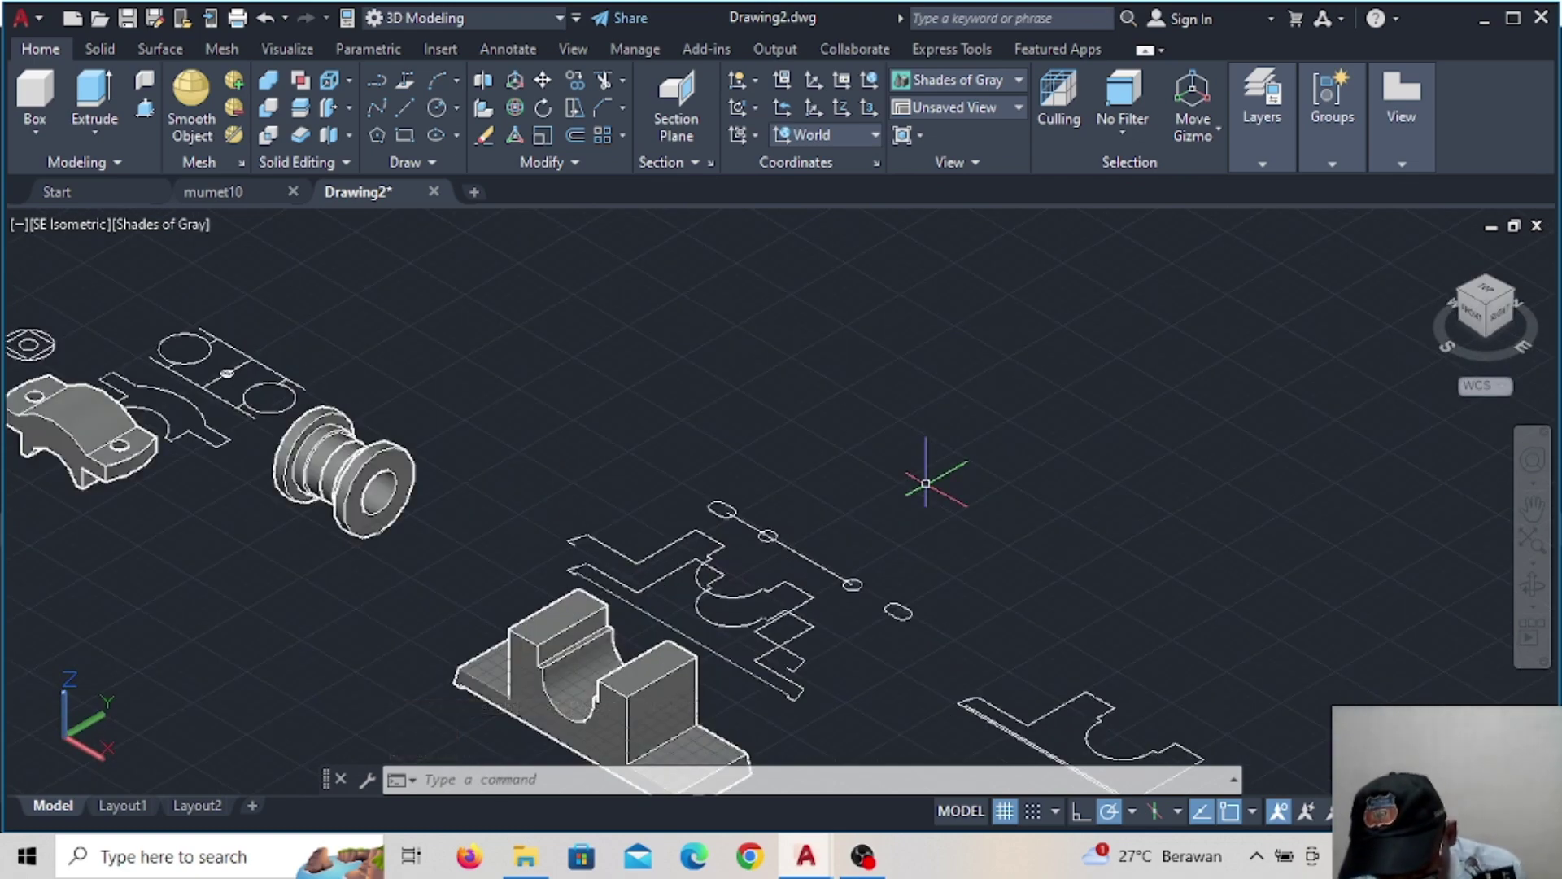
{"action": "left_click", "coordinate": [1009, 78]}
Switch to 2D Wireframe and draw a helper line from the upright
{"action": "left_click", "coordinate": [932, 172]}
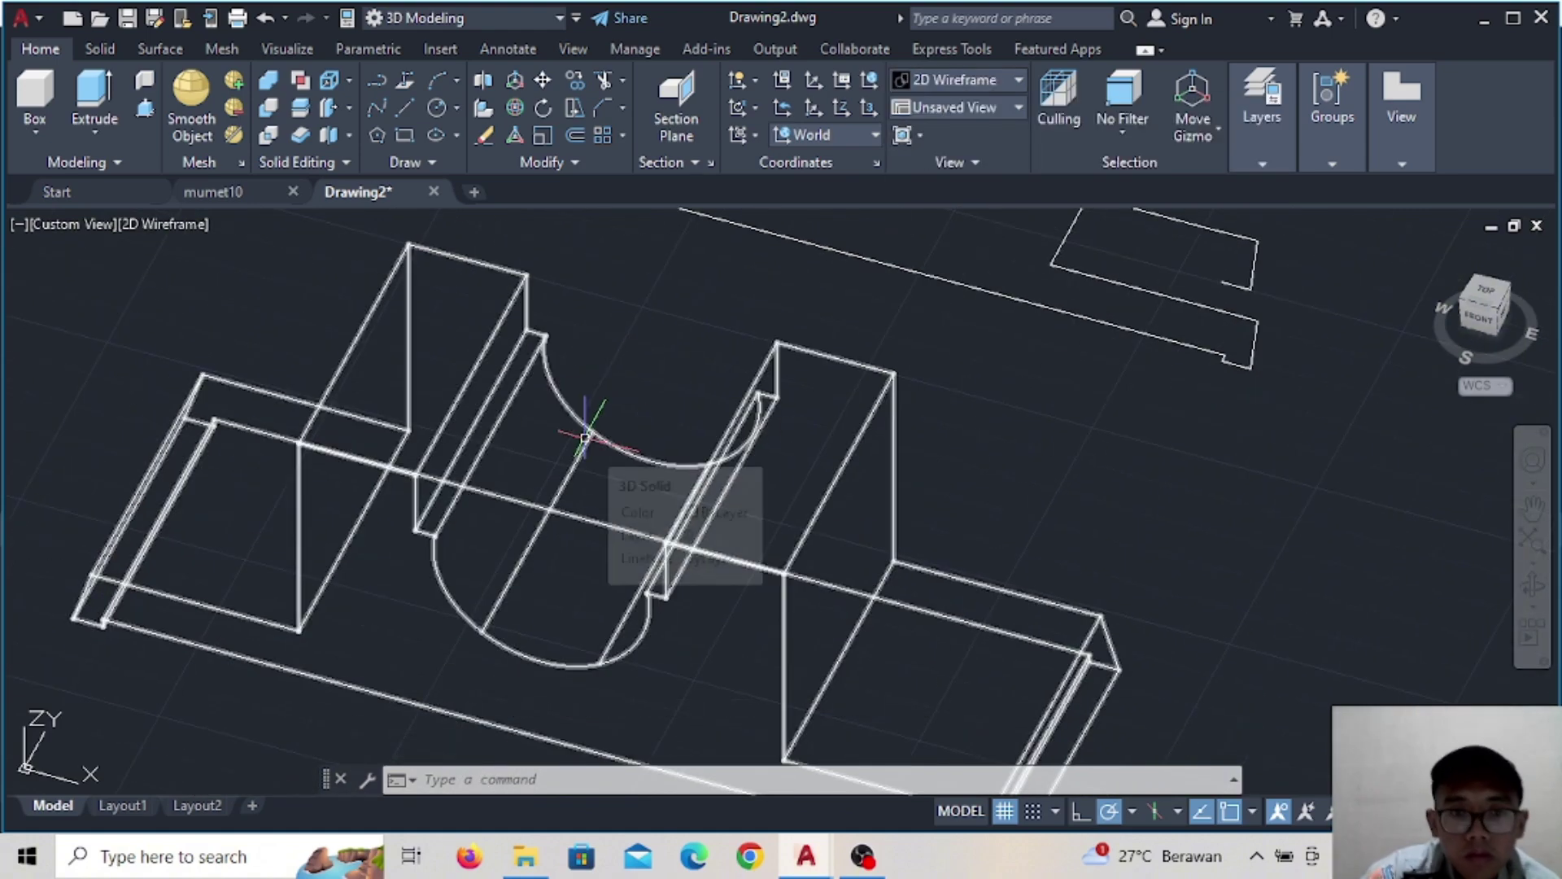
{"action": "left_click", "coordinate": [401, 110]}
{"action": "mouse_move", "coordinate": [545, 488]}
{"action": "middle_mouse_down", "text": "shift"}
{"action": "mouse_move", "coordinate": [592, 405]}
{"action": "mouse_move", "coordinate": [611, 492]}
{"action": "mouse_move", "coordinate": [649, 485]}
{"action": "mouse_move", "coordinate": [480, 488]}
{"action": "middle_mouse_up", "text": "shift"}
{"action": "key", "text": "Escape"}
{"action": "key", "text": "Return"}
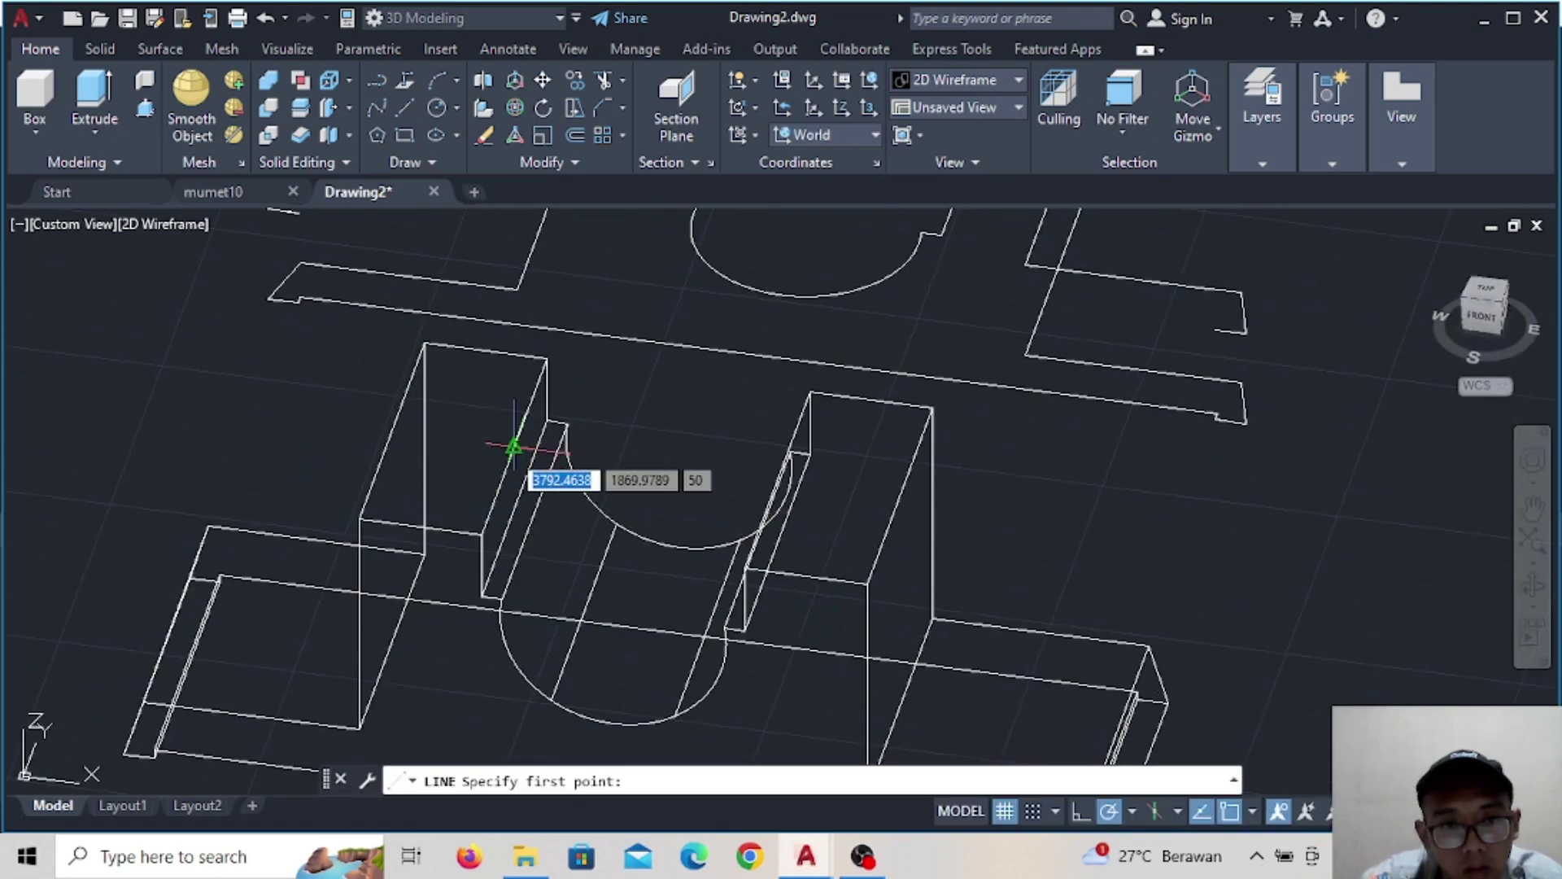
{"action": "left_click", "coordinate": [513, 446]}
{"action": "left_click", "coordinate": [785, 478]}
{"action": "key", "text": "Escape"}
{"action": "scroll", "coordinate": [871, 576], "scroll_direction": "down", "scroll_amount": 3}
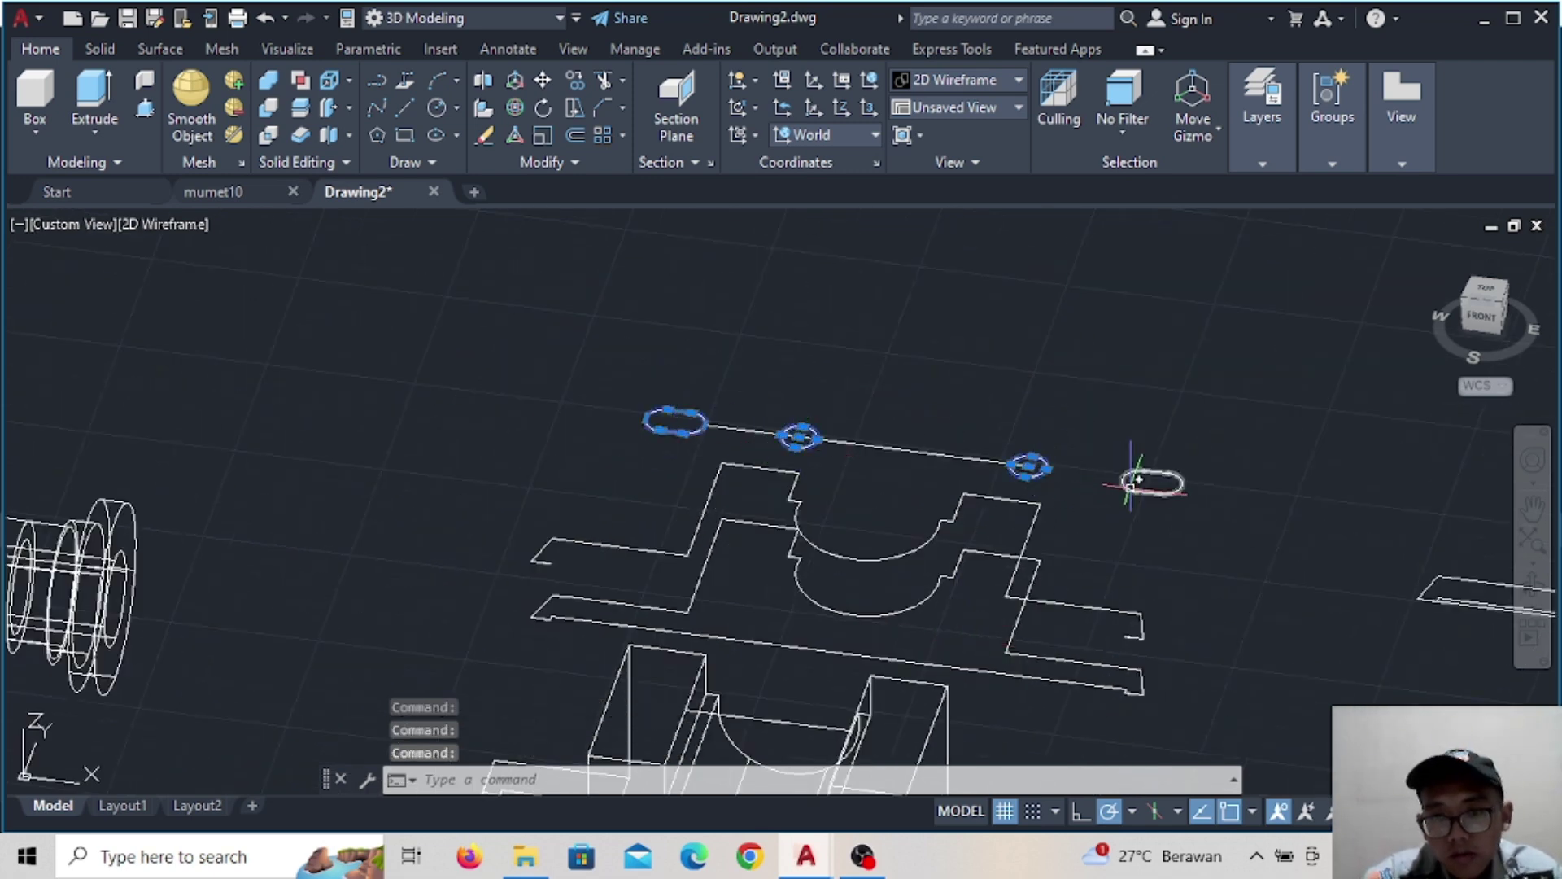
Move the circles and slots from the centre line onto the block's top faces
{"action": "left_click", "coordinate": [543, 79]}
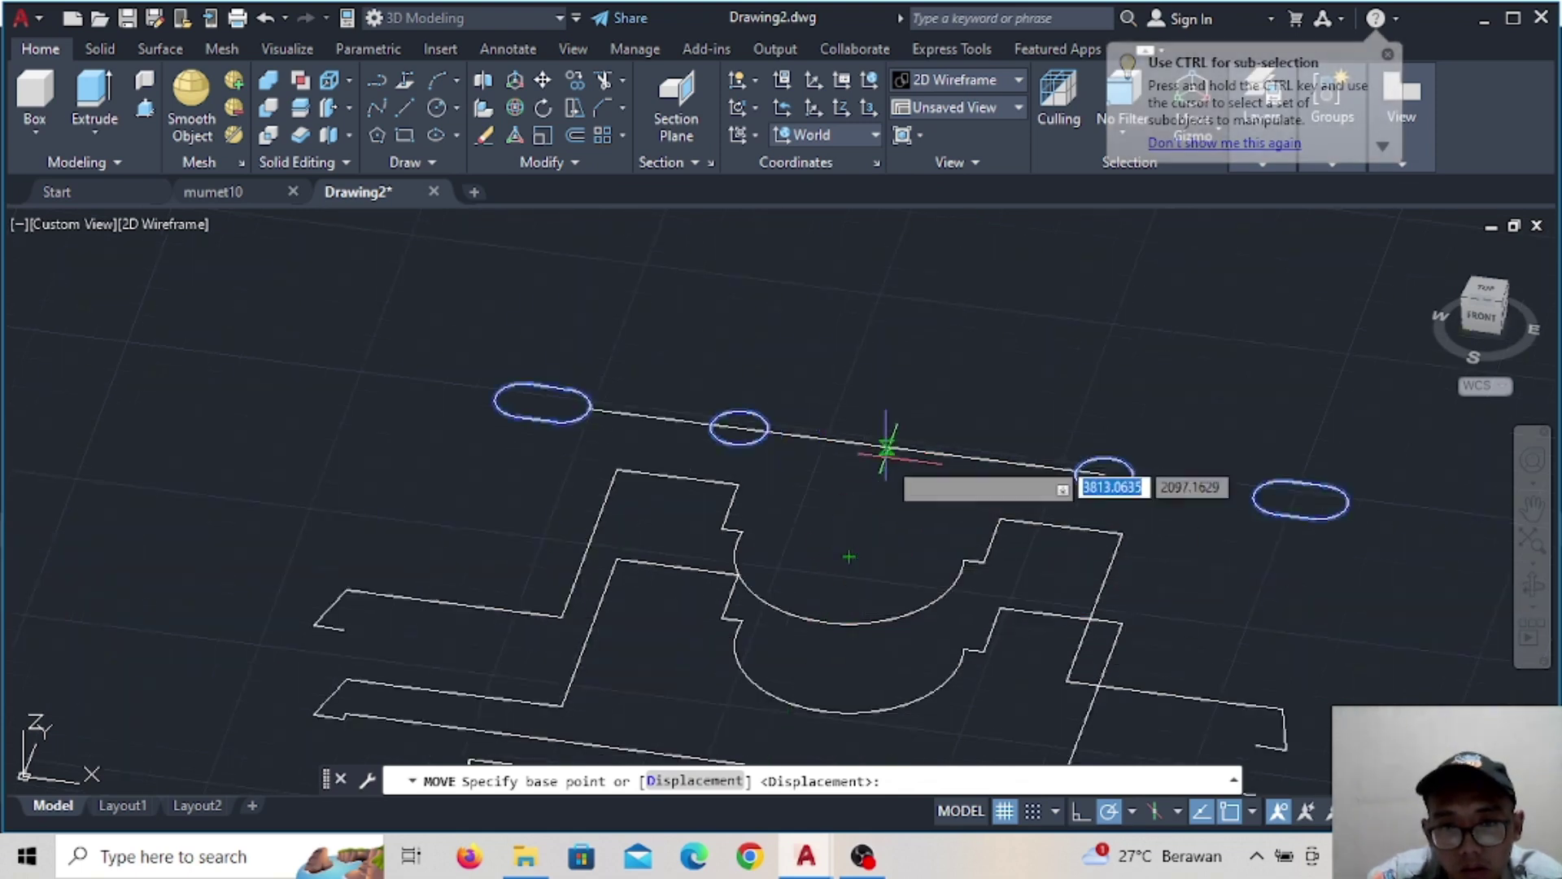
{"action": "scroll", "coordinate": [880, 543], "scroll_direction": "up", "scroll_amount": 2}
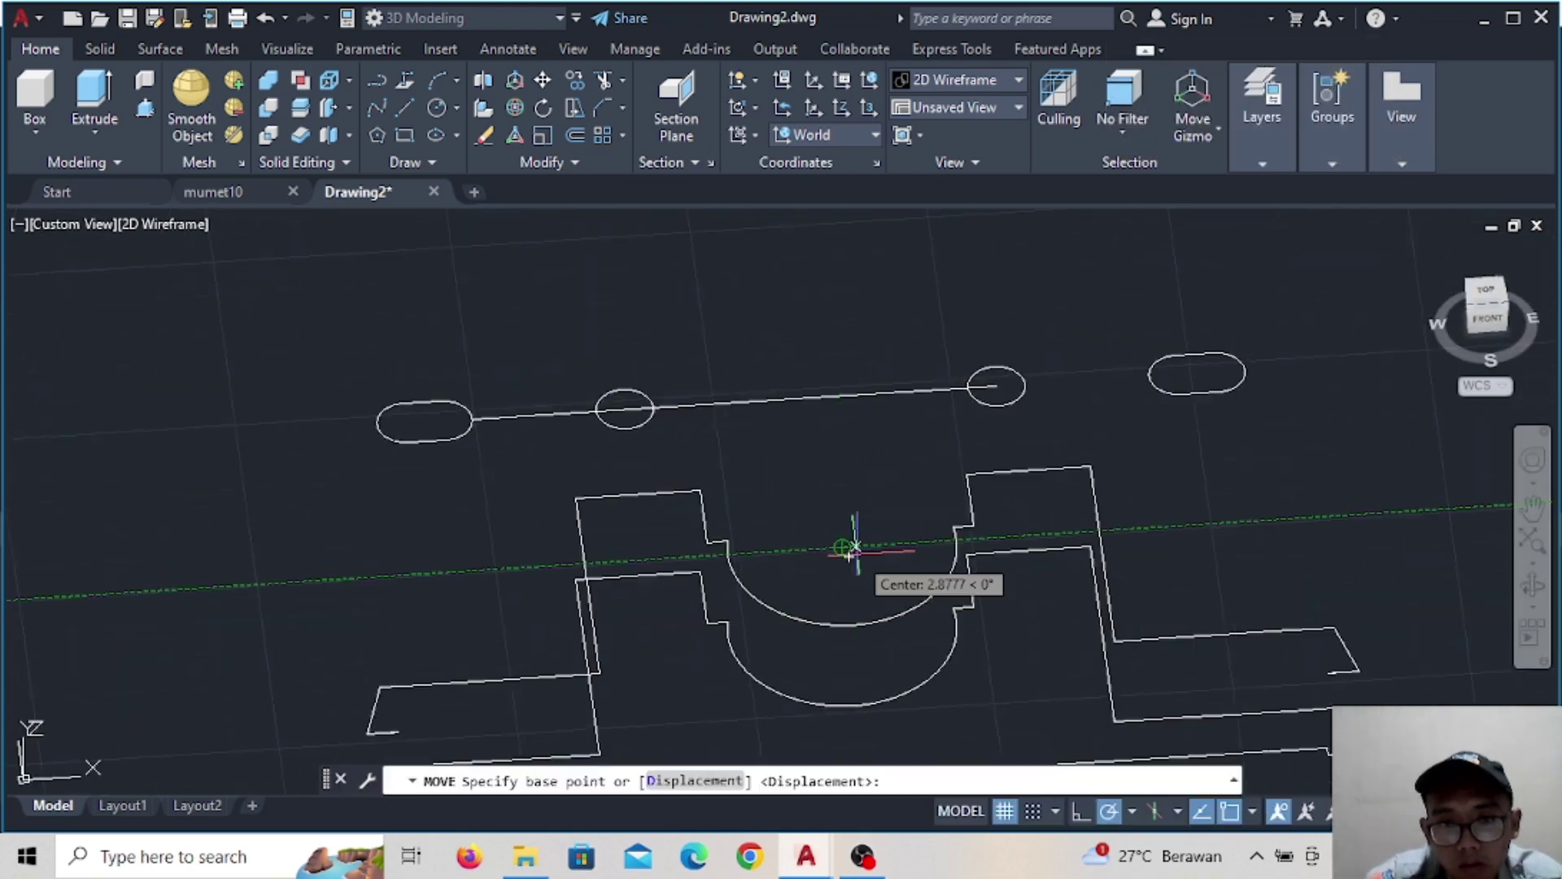
{"action": "key", "text": "Escape"}
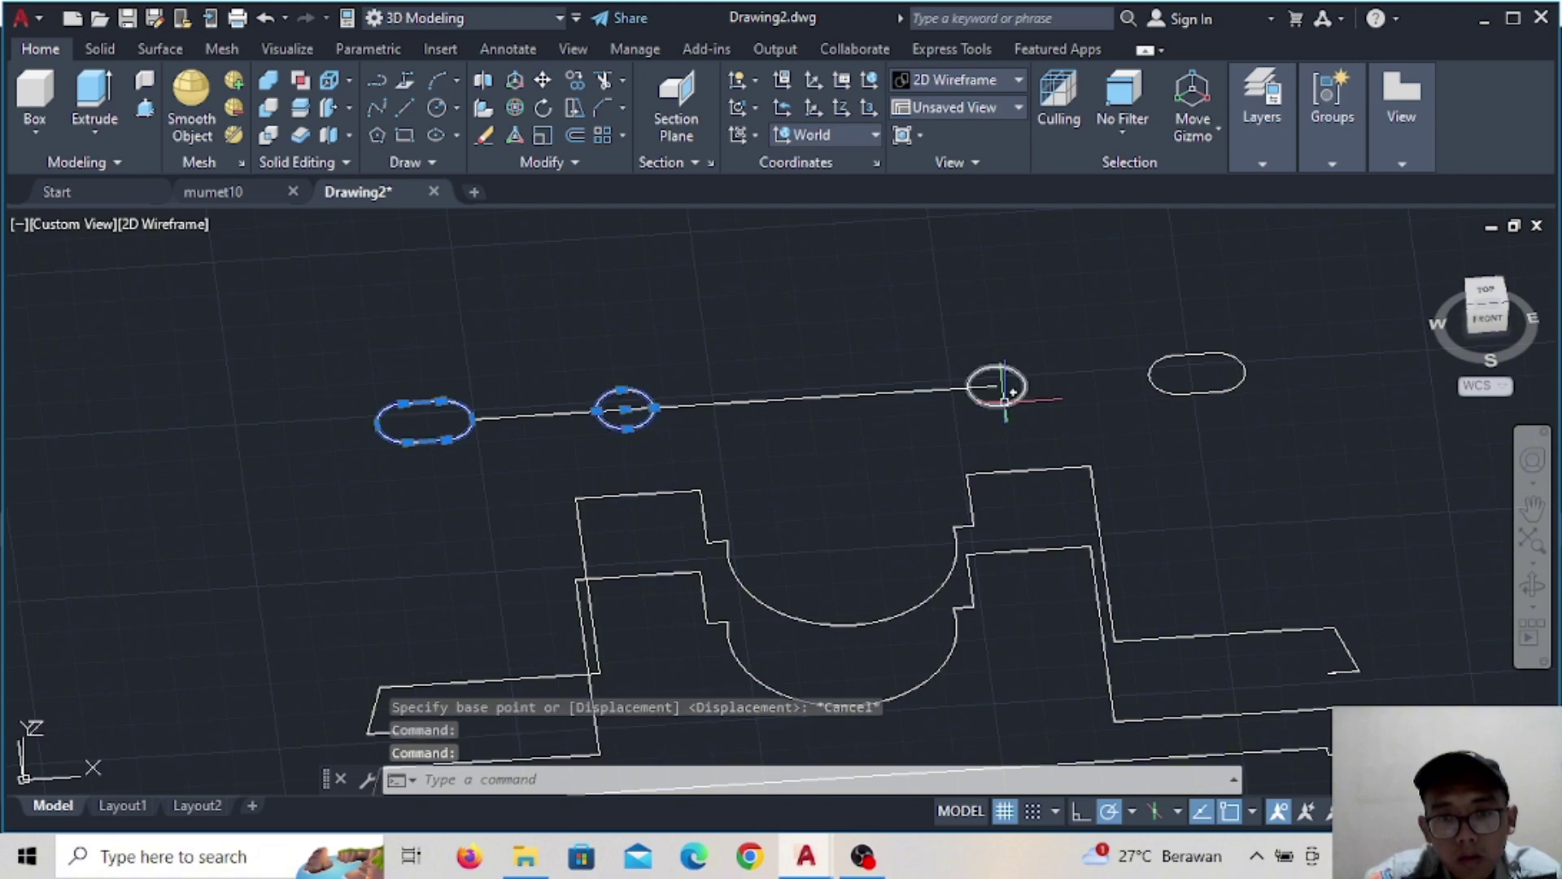
{"action": "left_click", "coordinate": [543, 79]}
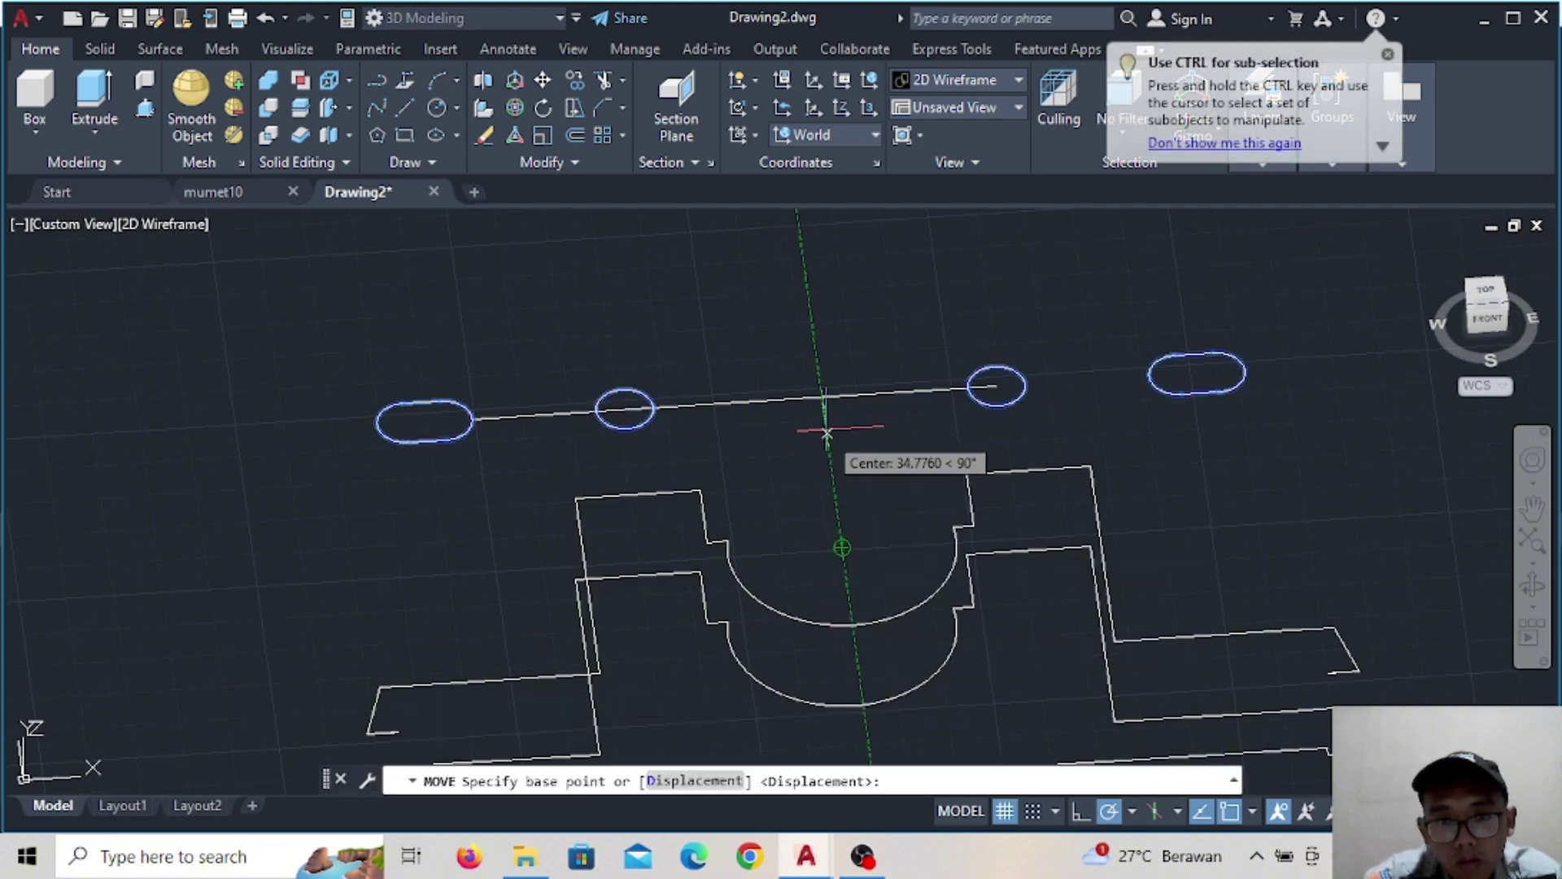
{"action": "left_click", "coordinate": [822, 397]}
{"action": "scroll", "coordinate": [926, 644], "scroll_direction": "down", "scroll_amount": 4}
{"action": "scroll", "coordinate": [867, 681], "scroll_direction": "up", "scroll_amount": 1}
{"action": "scroll", "coordinate": [901, 610], "scroll_direction": "up", "scroll_amount": 2}
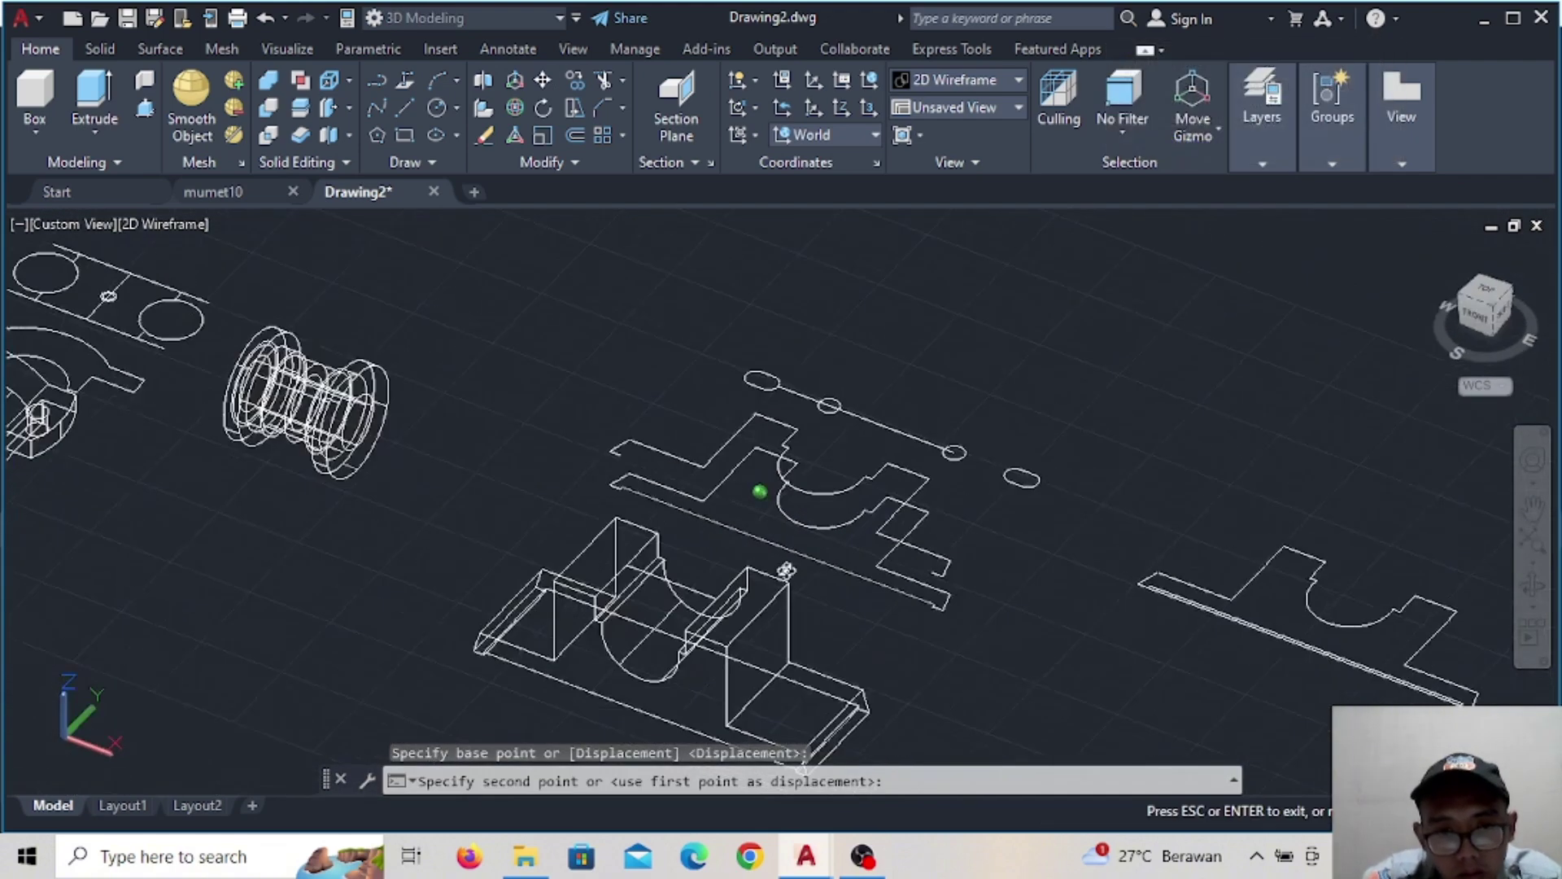
{"action": "scroll", "coordinate": [760, 488], "scroll_direction": "up", "scroll_amount": 3}
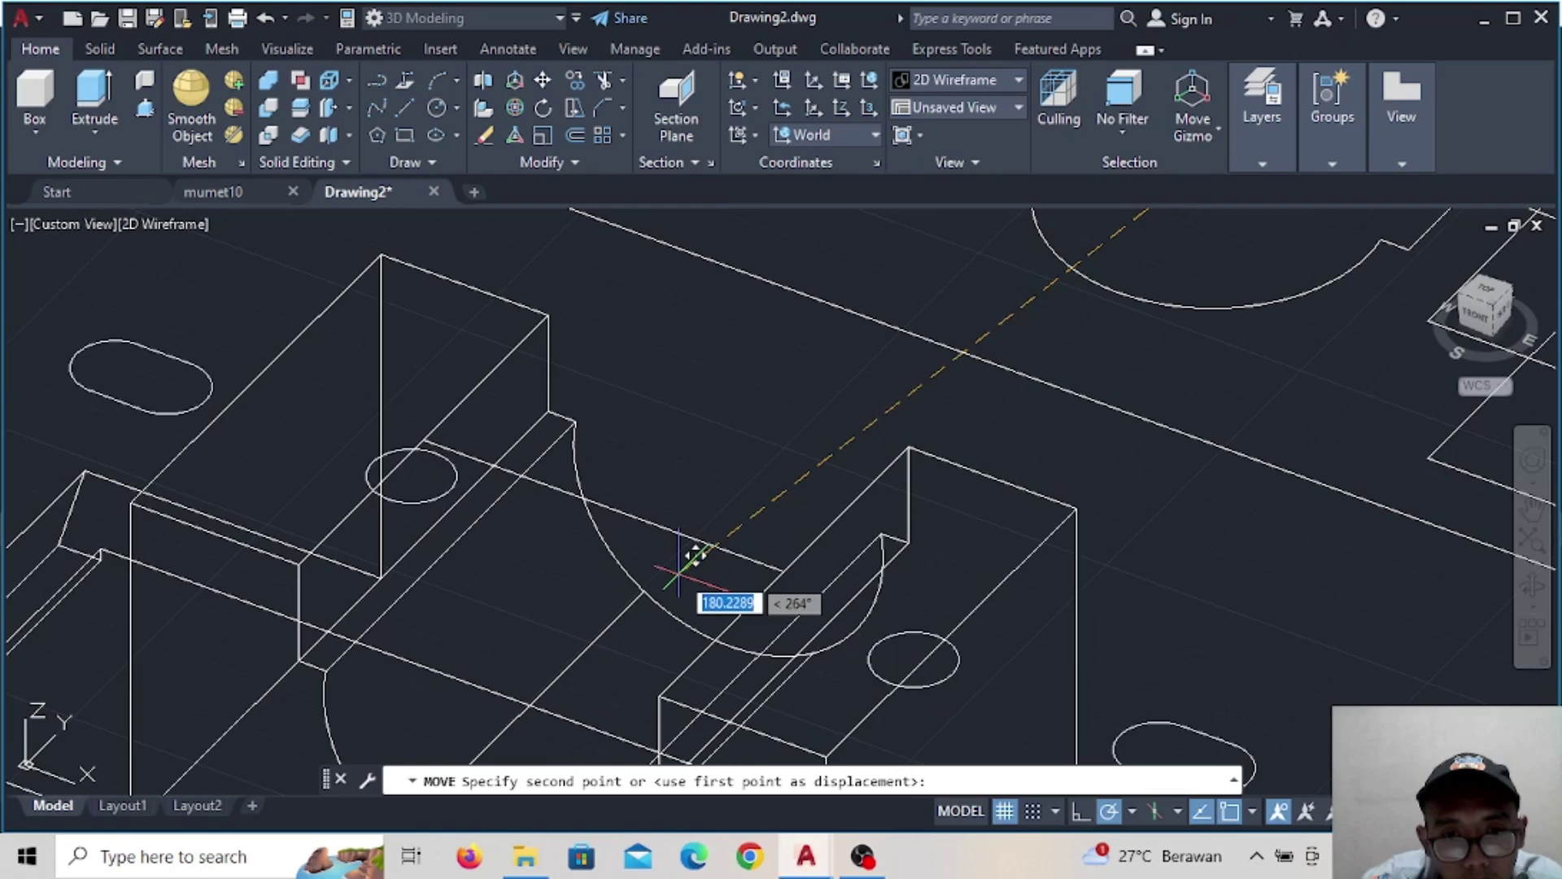
{"action": "left_click", "coordinate": [618, 513]}
Delete the helper line and restore the Shades of Gray visual style
{"action": "key", "text": "Delete"}
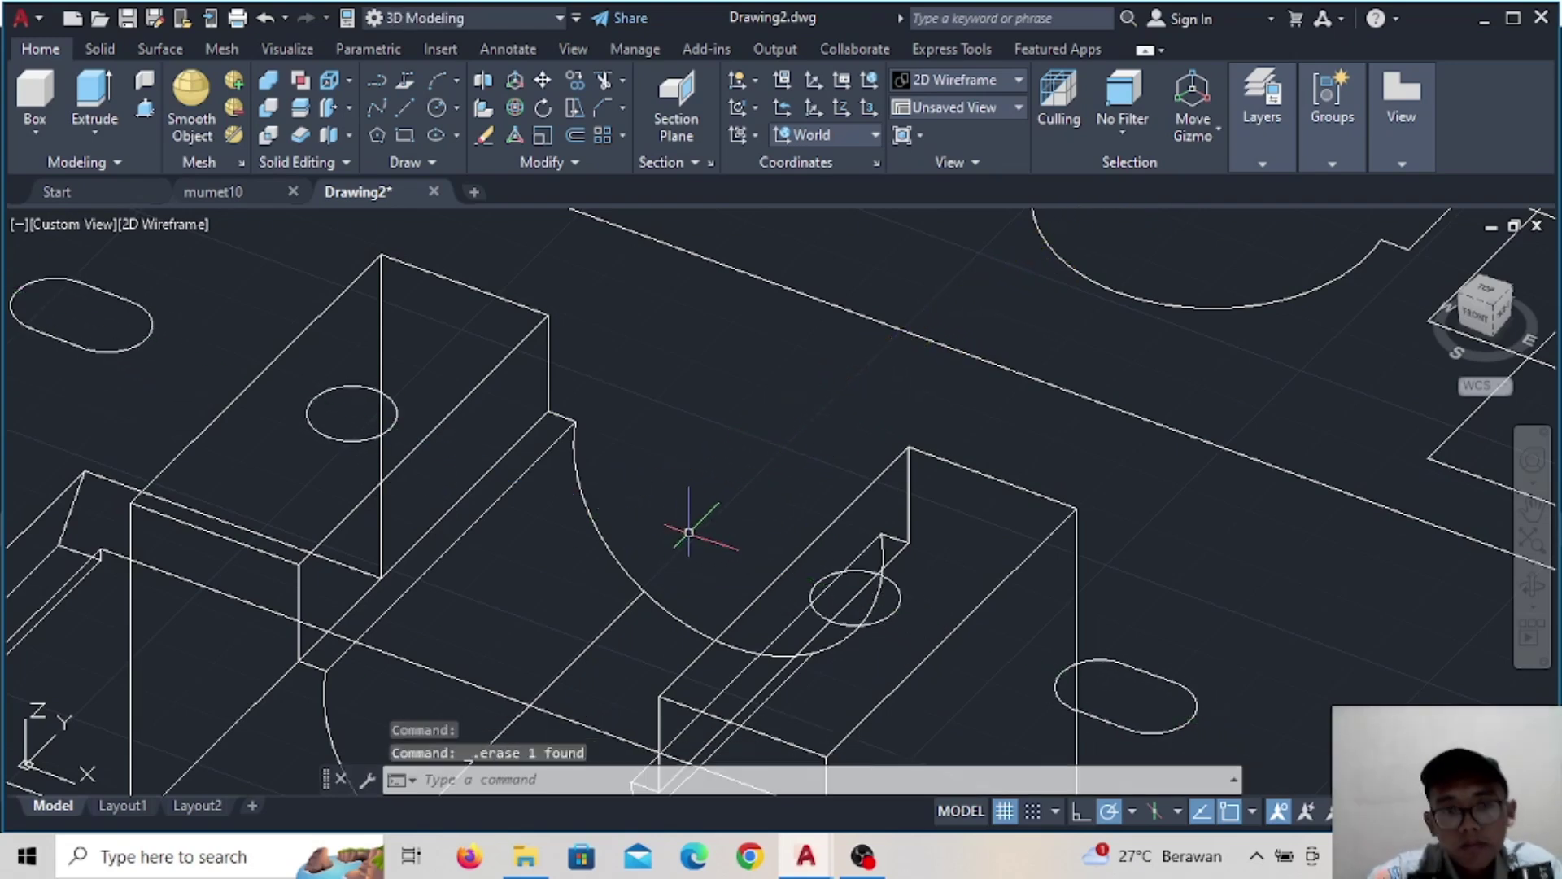
{"action": "left_click", "coordinate": [955, 78]}
{"action": "left_click", "coordinate": [1126, 259]}
Press-pull the circle on the upright's top down to cut a bolt hole
{"action": "scroll", "coordinate": [499, 445], "scroll_direction": "down", "scroll_amount": 2}
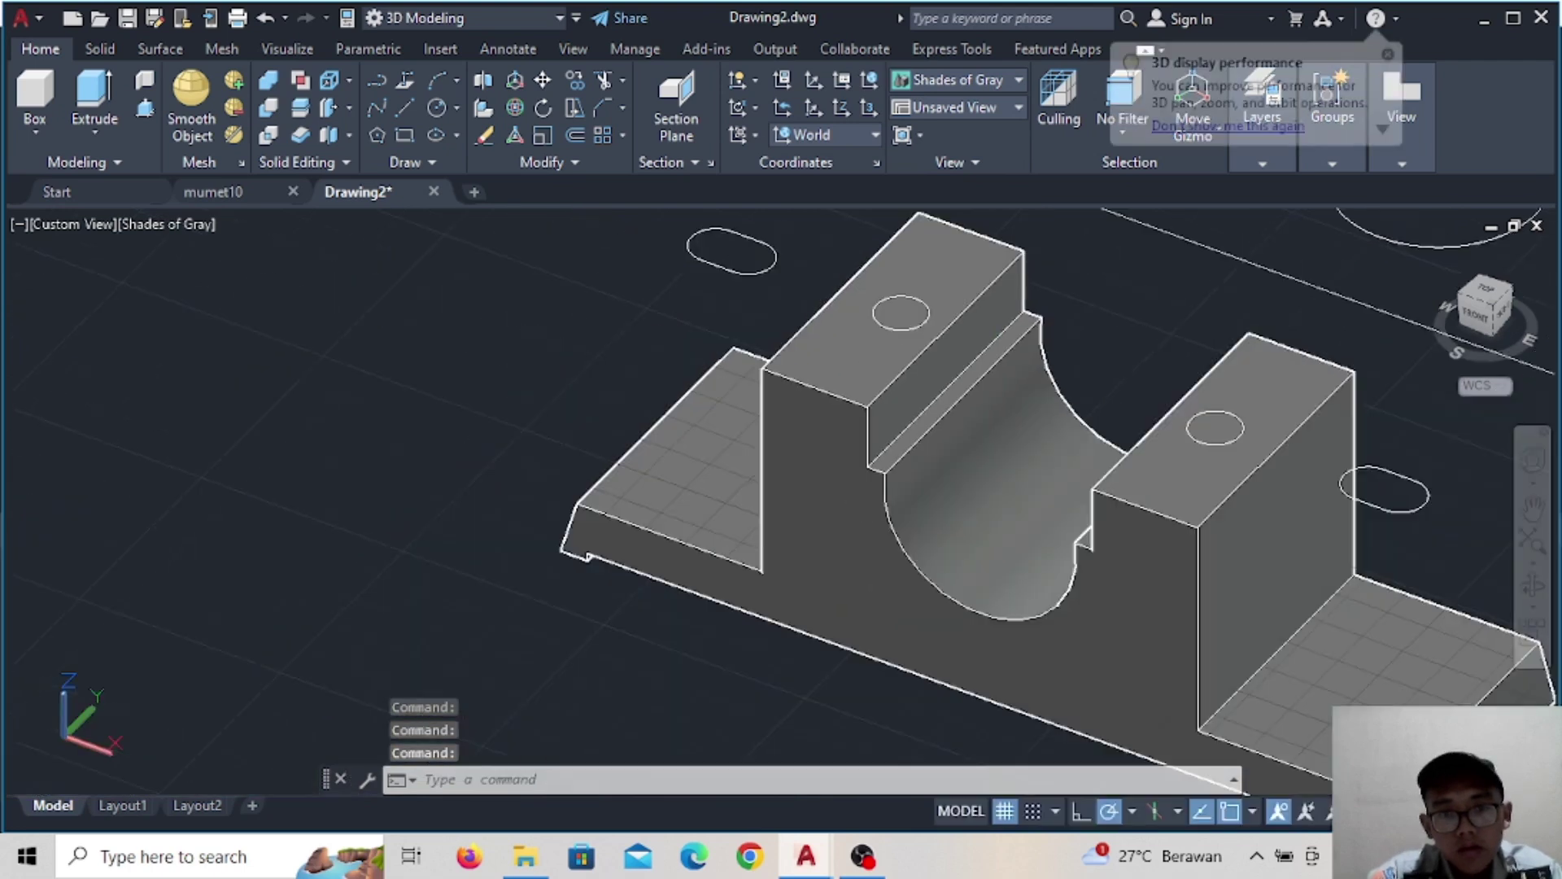
{"action": "scroll", "coordinate": [499, 445], "scroll_direction": "down", "scroll_amount": 2}
{"action": "left_click", "coordinate": [144, 108]}
{"action": "left_click", "coordinate": [935, 319]}
{"action": "left_click", "coordinate": [922, 492]}
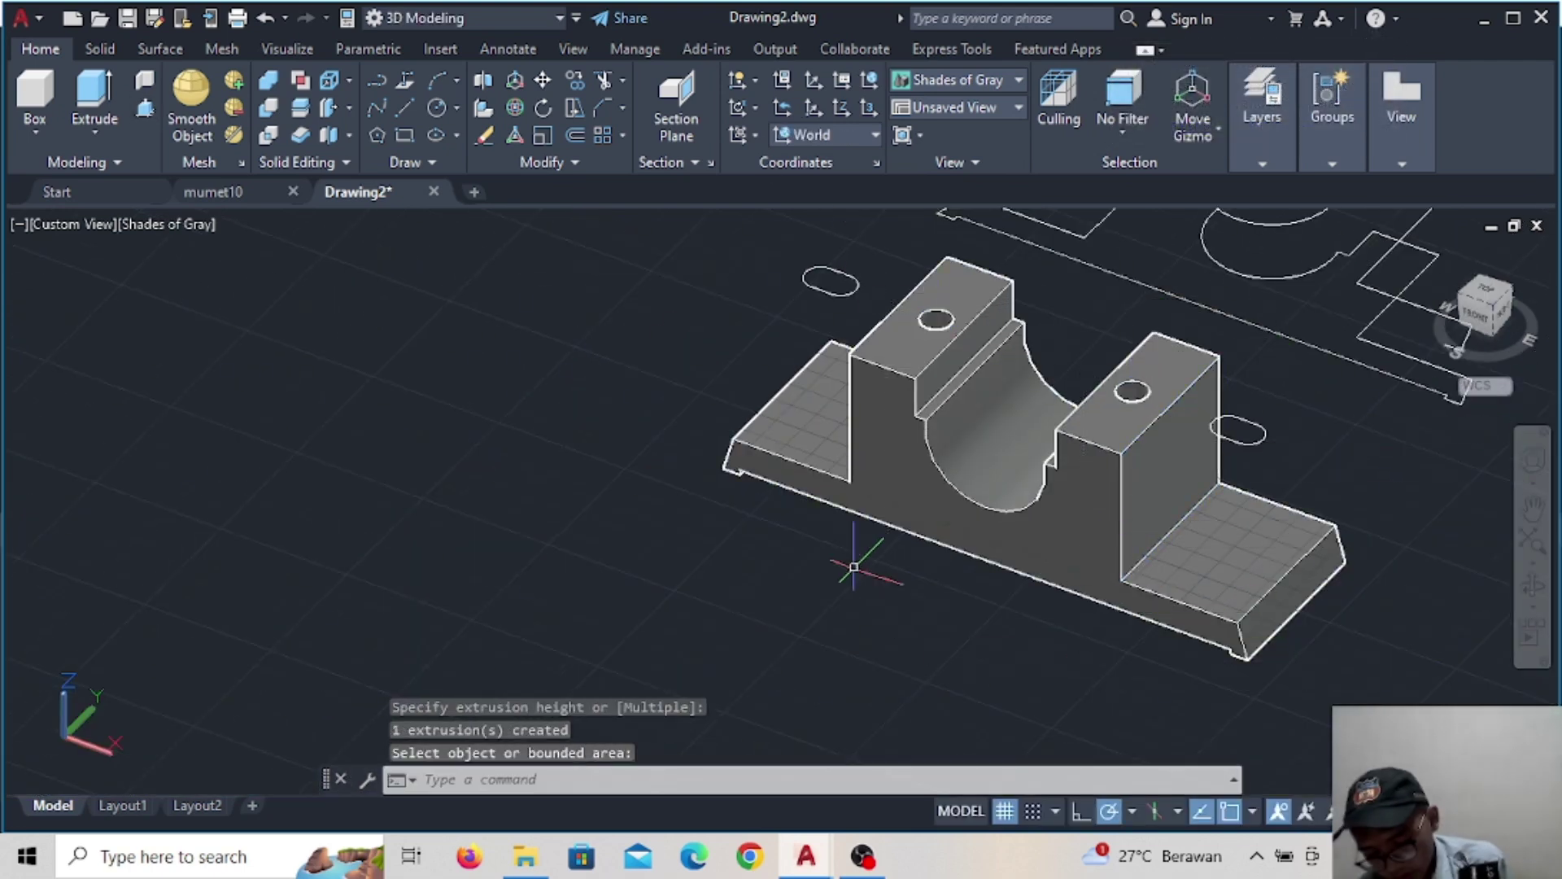
{"action": "mouse_move", "coordinate": [731, 530]}
{"action": "middle_mouse_down", "text": "shift"}
{"action": "mouse_move", "coordinate": [804, 495]}
{"action": "mouse_move", "coordinate": [793, 553]}
{"action": "middle_mouse_up", "text": "shift"}
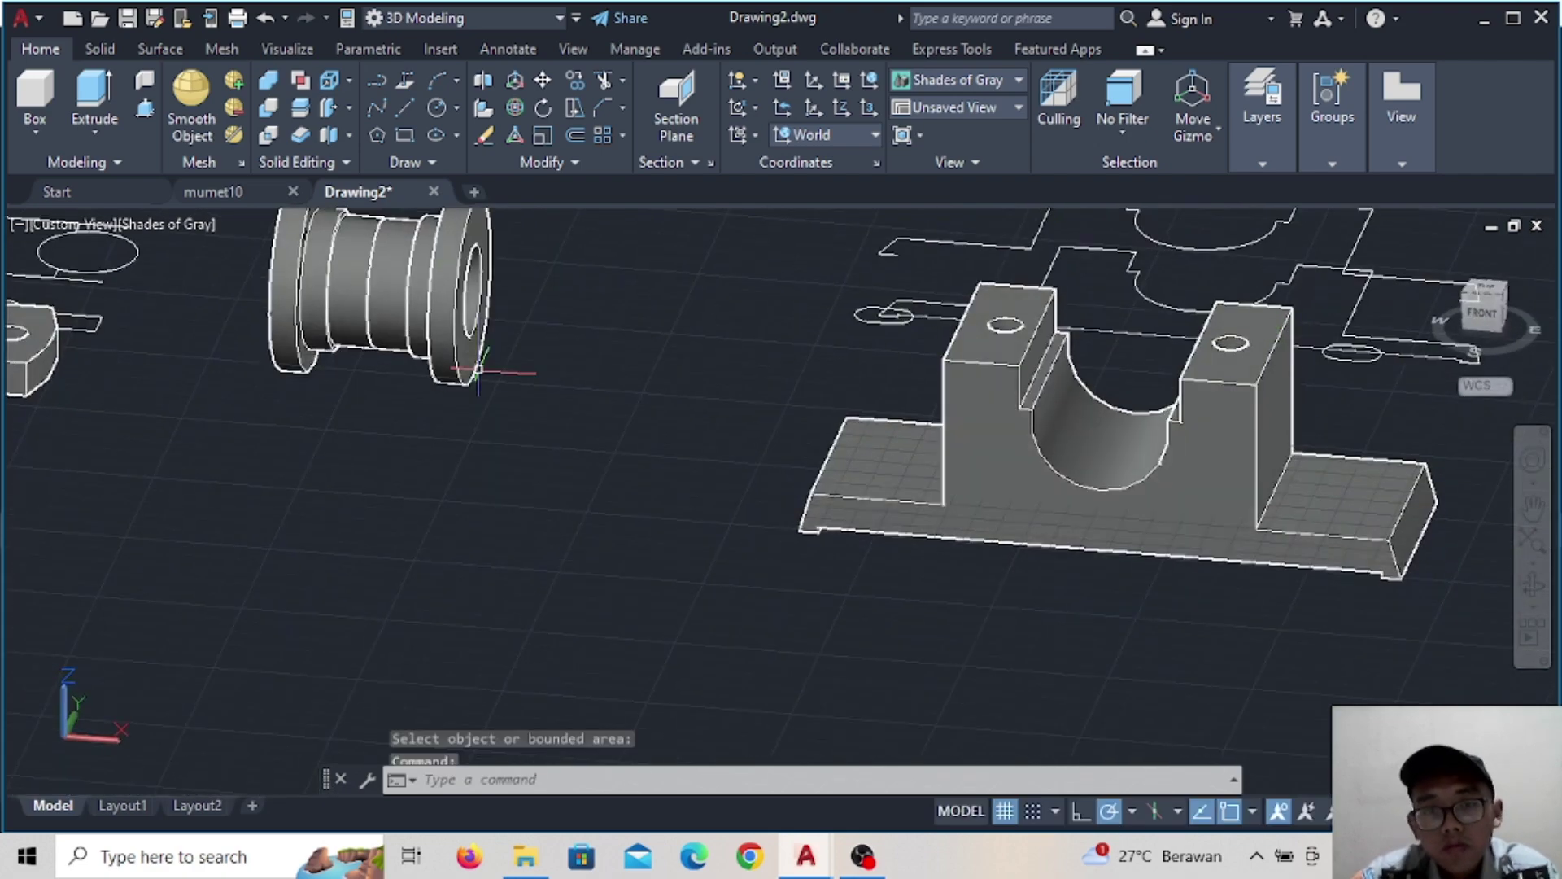
Press-pull the left and right slot outlines into tall solids
{"action": "left_click", "coordinate": [144, 108]}
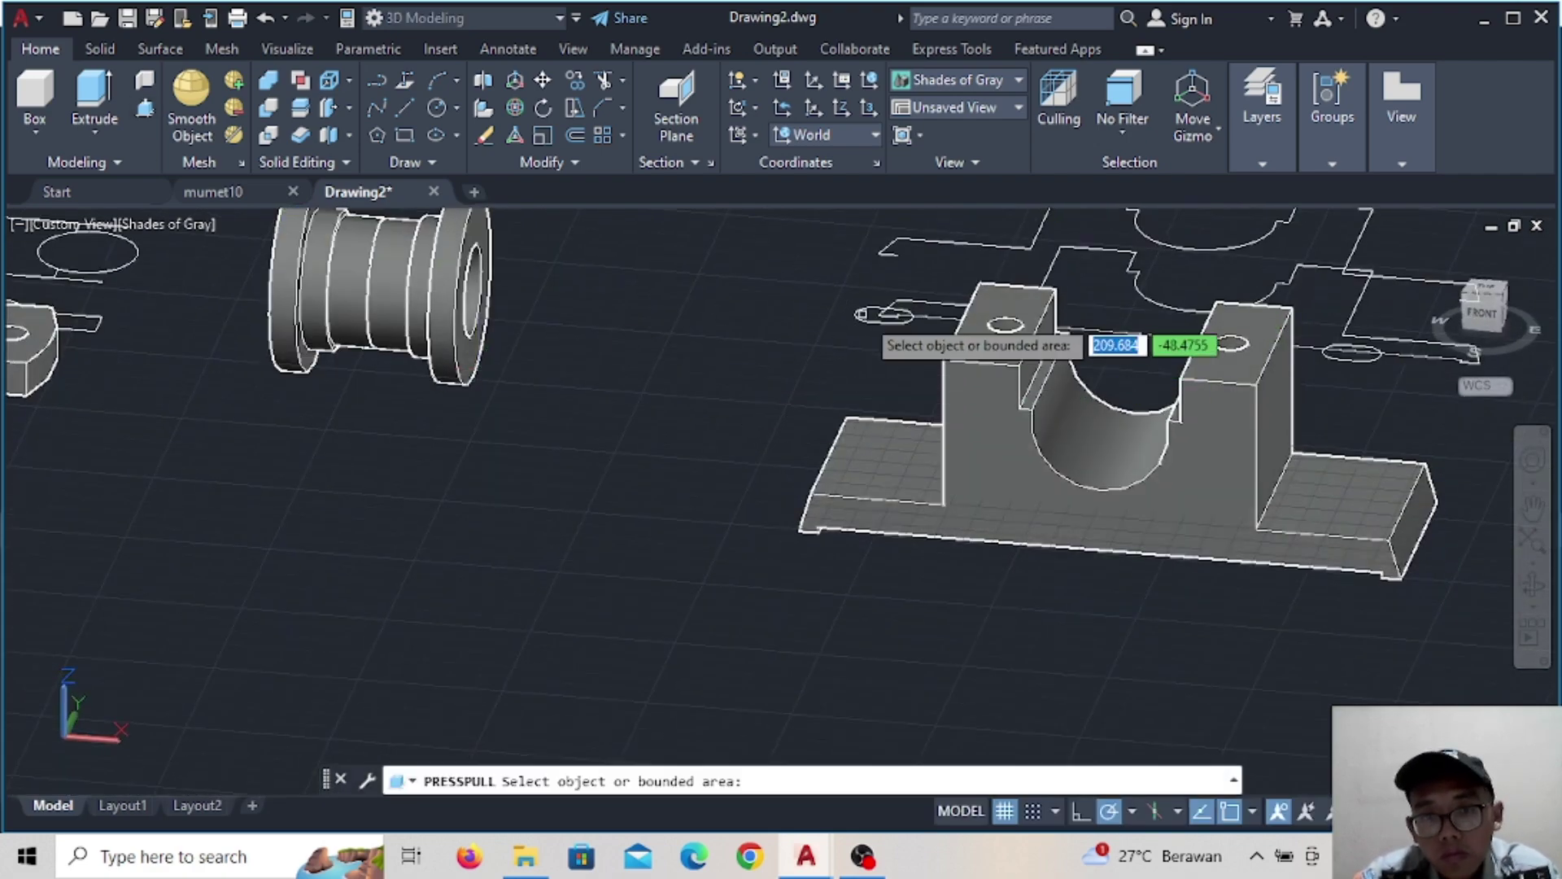
{"action": "left_click", "coordinate": [884, 315]}
{"action": "left_click", "coordinate": [884, 671]}
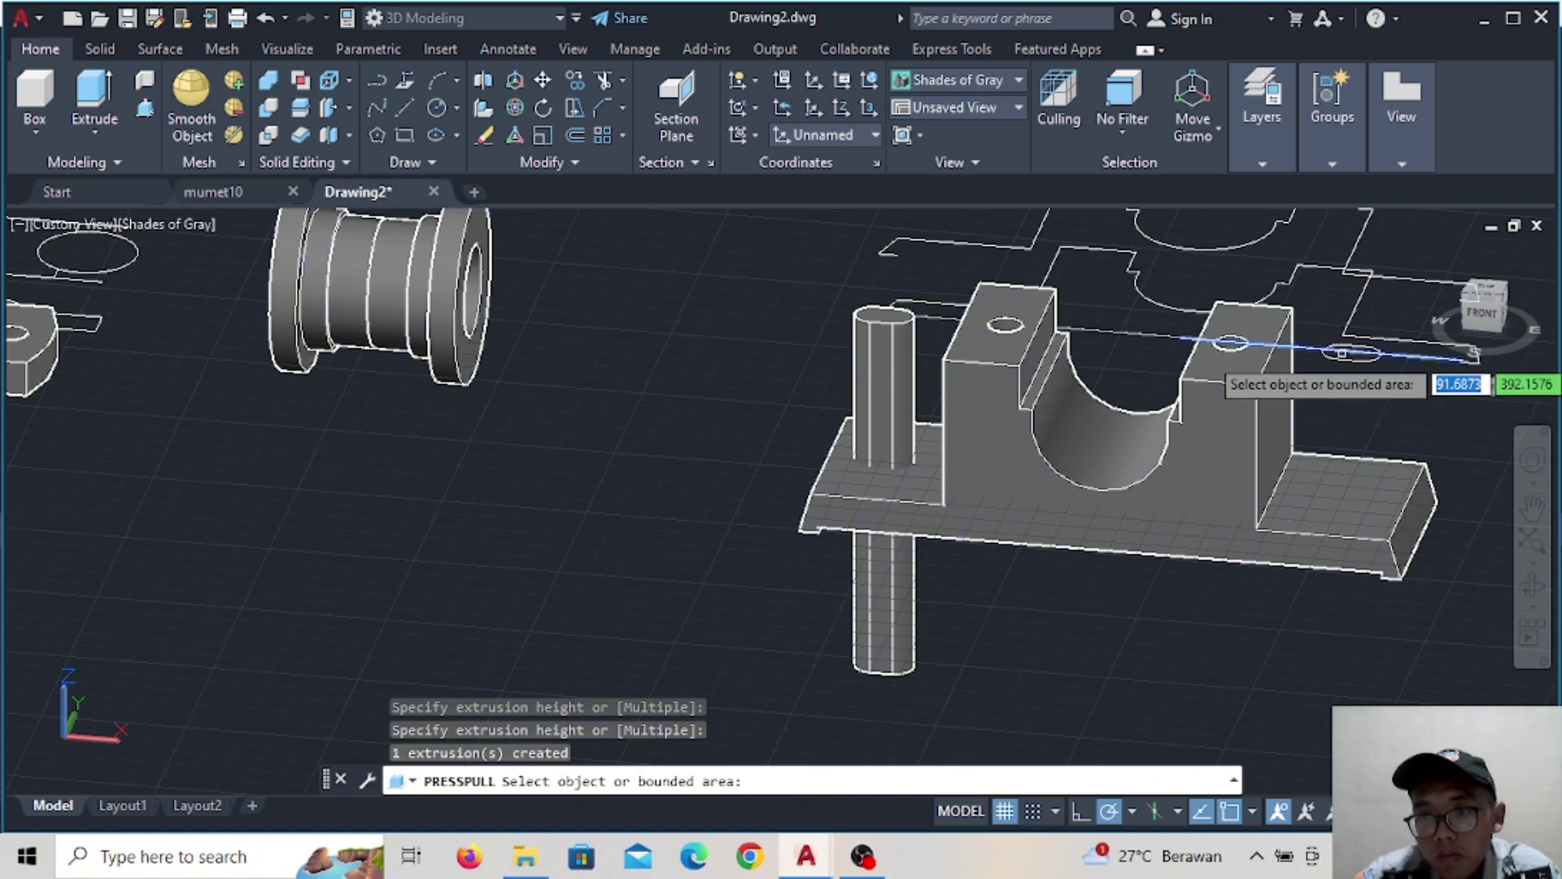
{"action": "left_click", "coordinate": [1350, 354]}
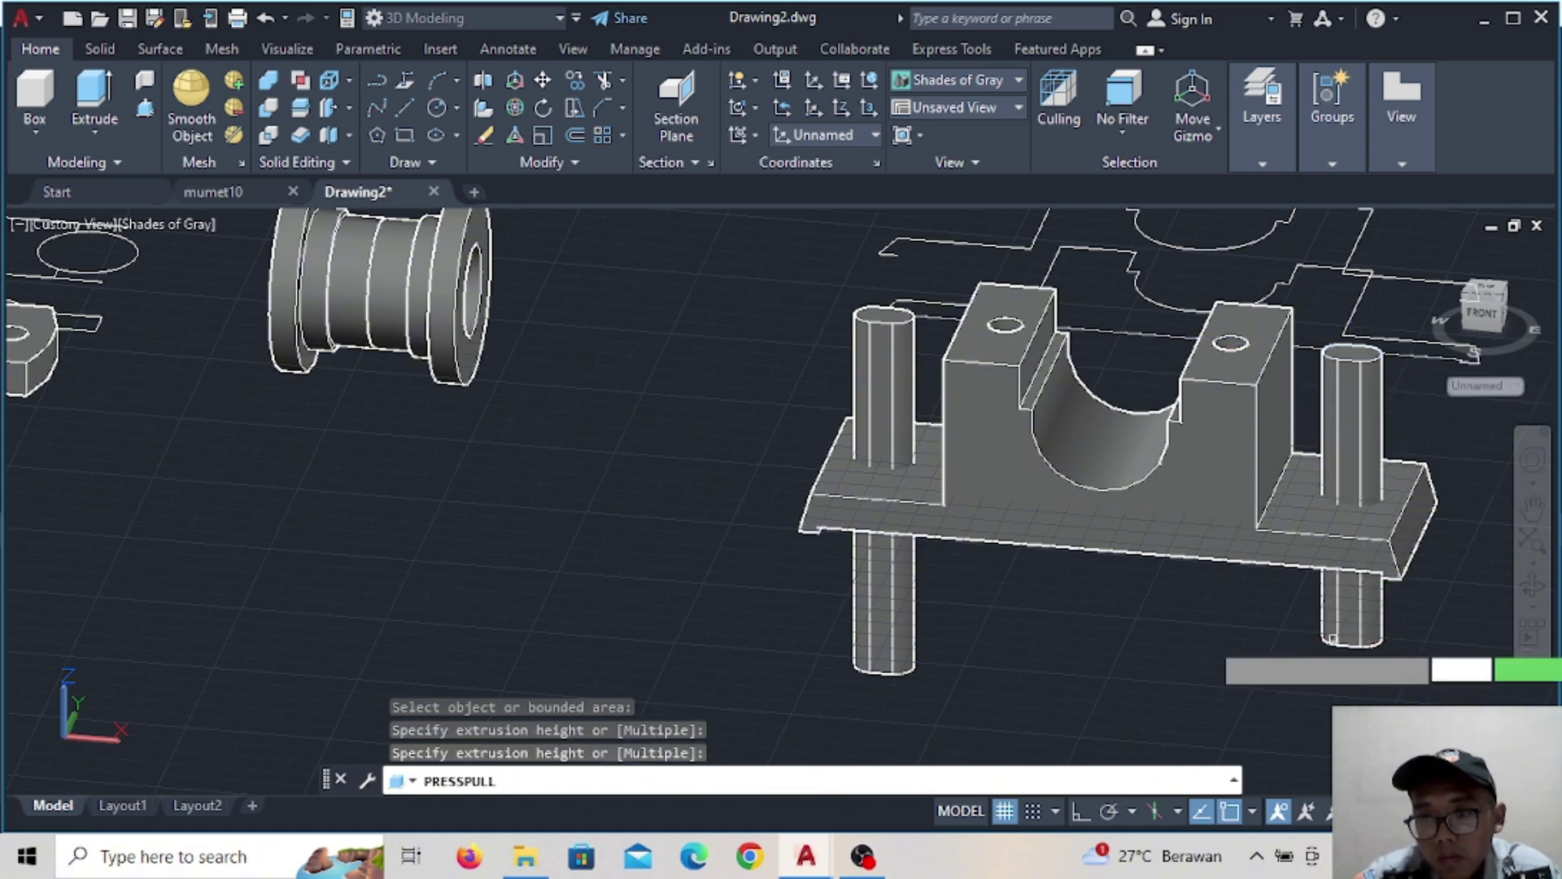
{"action": "left_click", "coordinate": [1350, 647]}
{"action": "key", "text": "Return"}
Subtract both slot solids from the bearing block, leaving slotted holes in the base
{"action": "left_click", "coordinate": [261, 106]}
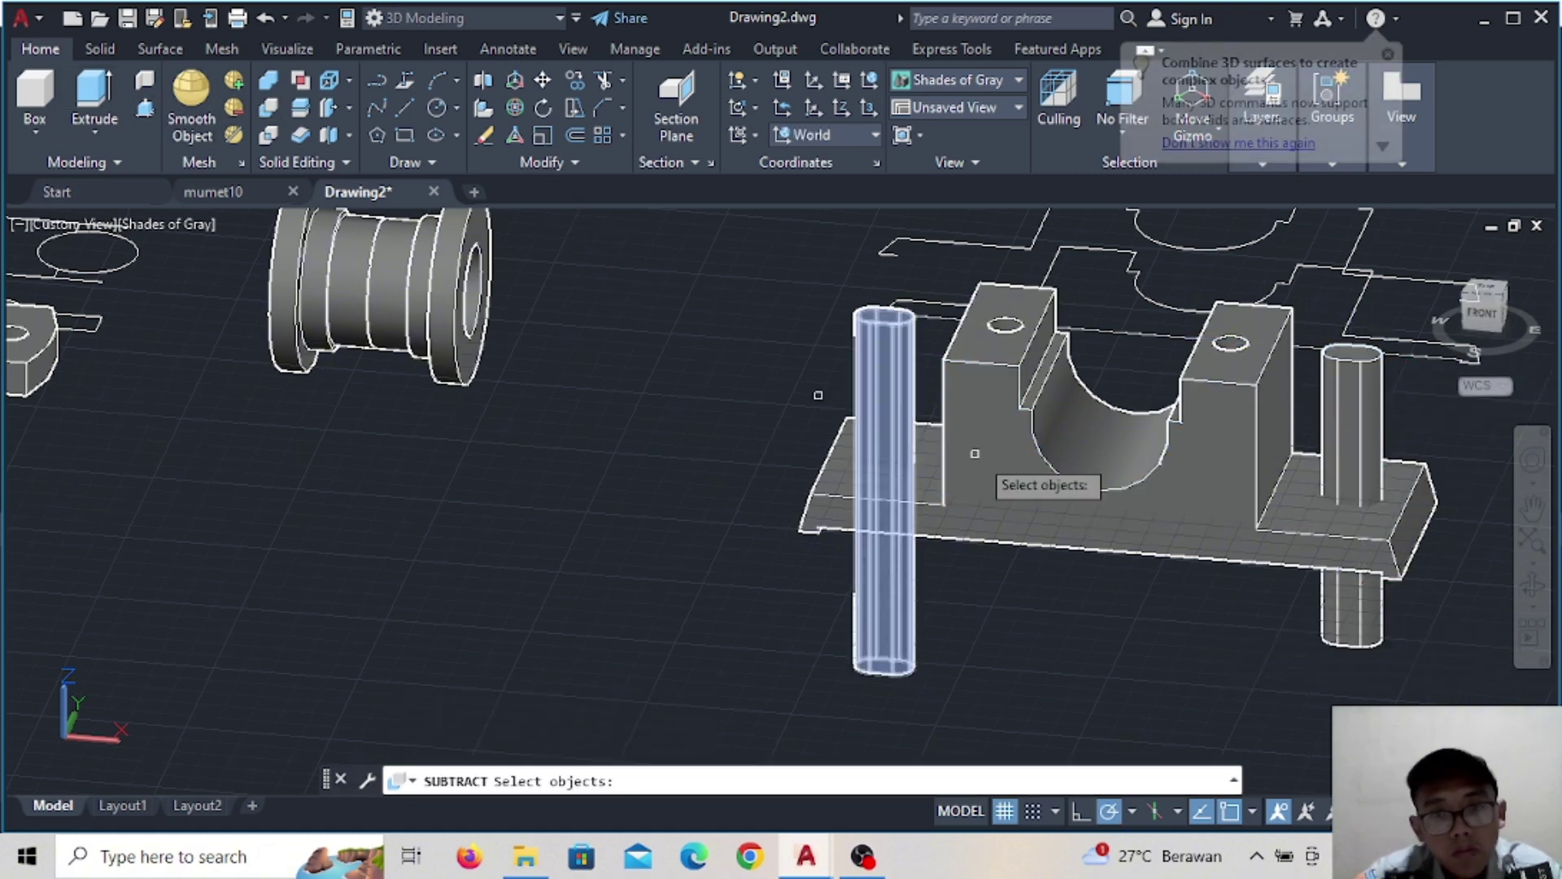
{"action": "left_click", "coordinate": [1044, 492]}
{"action": "key", "text": "Return"}
{"action": "left_click", "coordinate": [866, 397]}
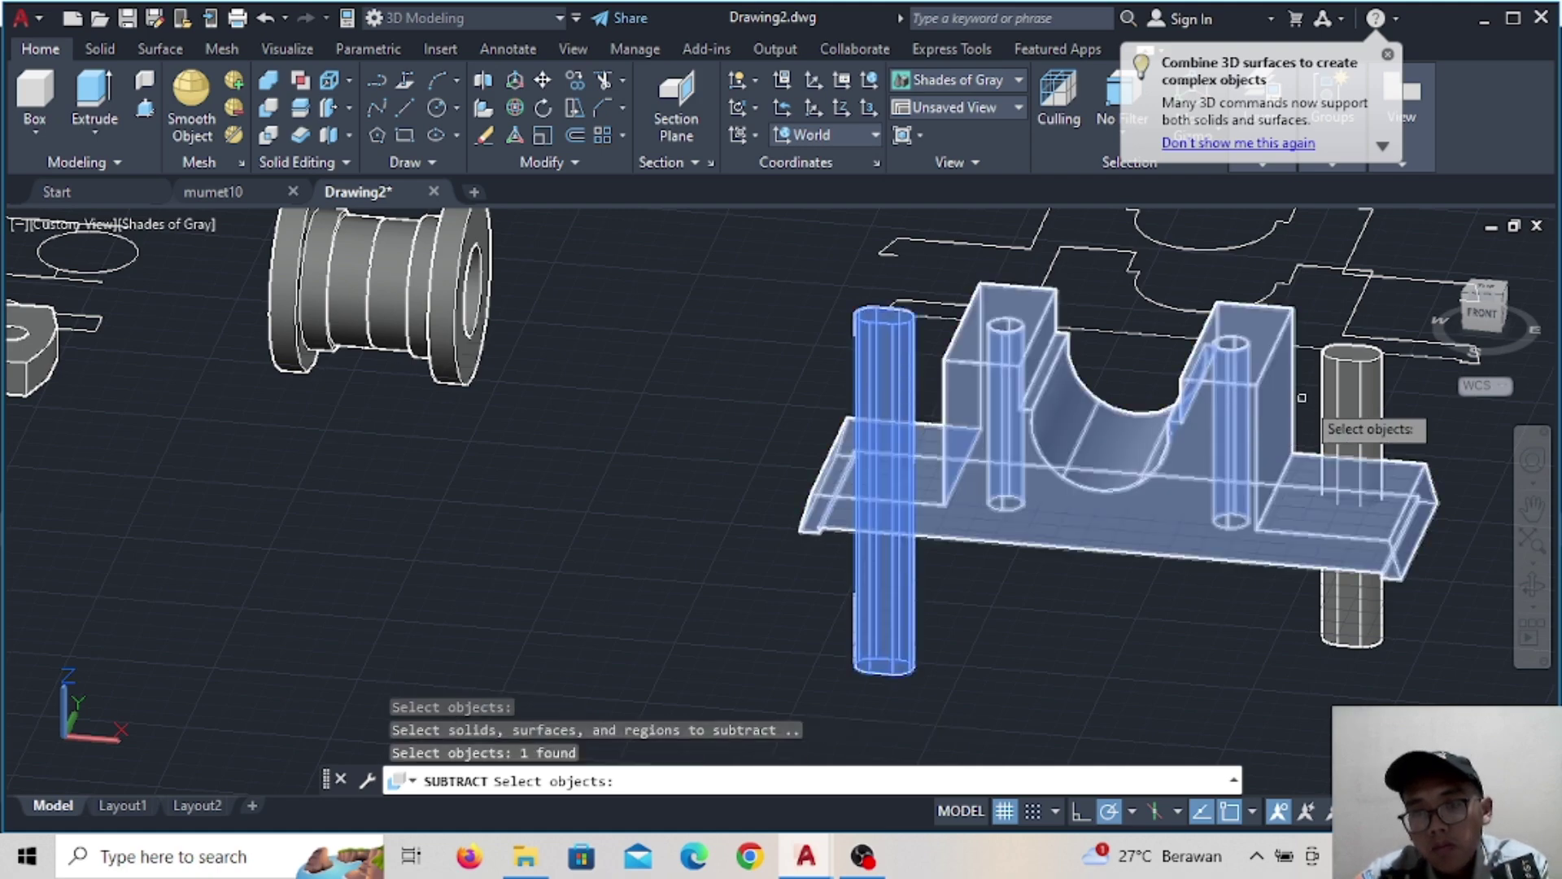
{"action": "left_click", "coordinate": [1355, 409]}
{"action": "key", "text": "Return"}
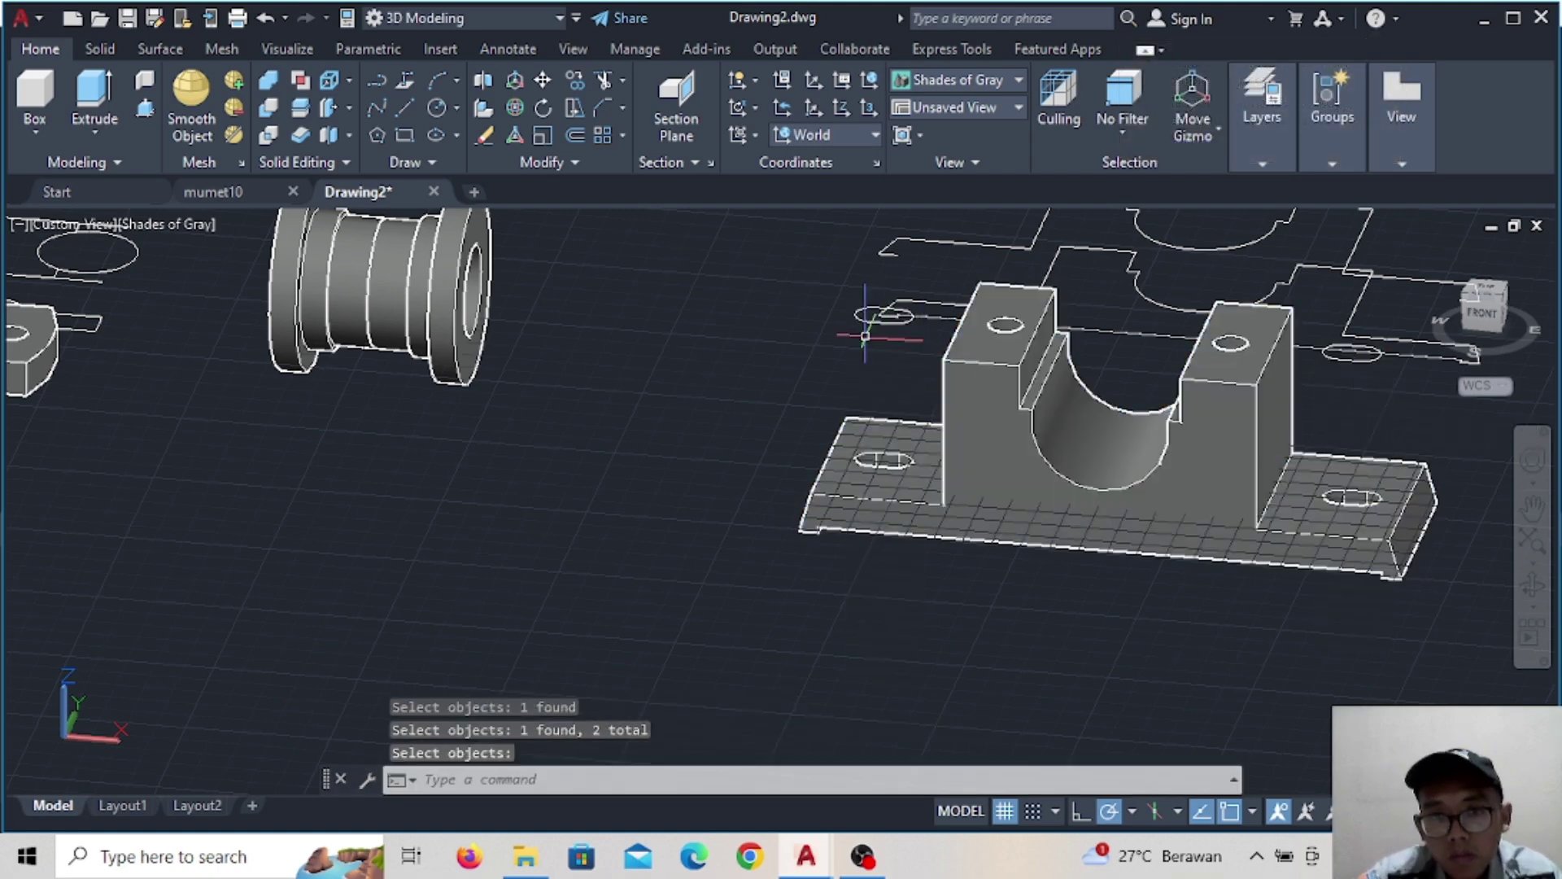
Select the large circle of the top profile and start moving it
{"action": "scroll", "coordinate": [946, 561], "scroll_direction": "down", "scroll_amount": 4}
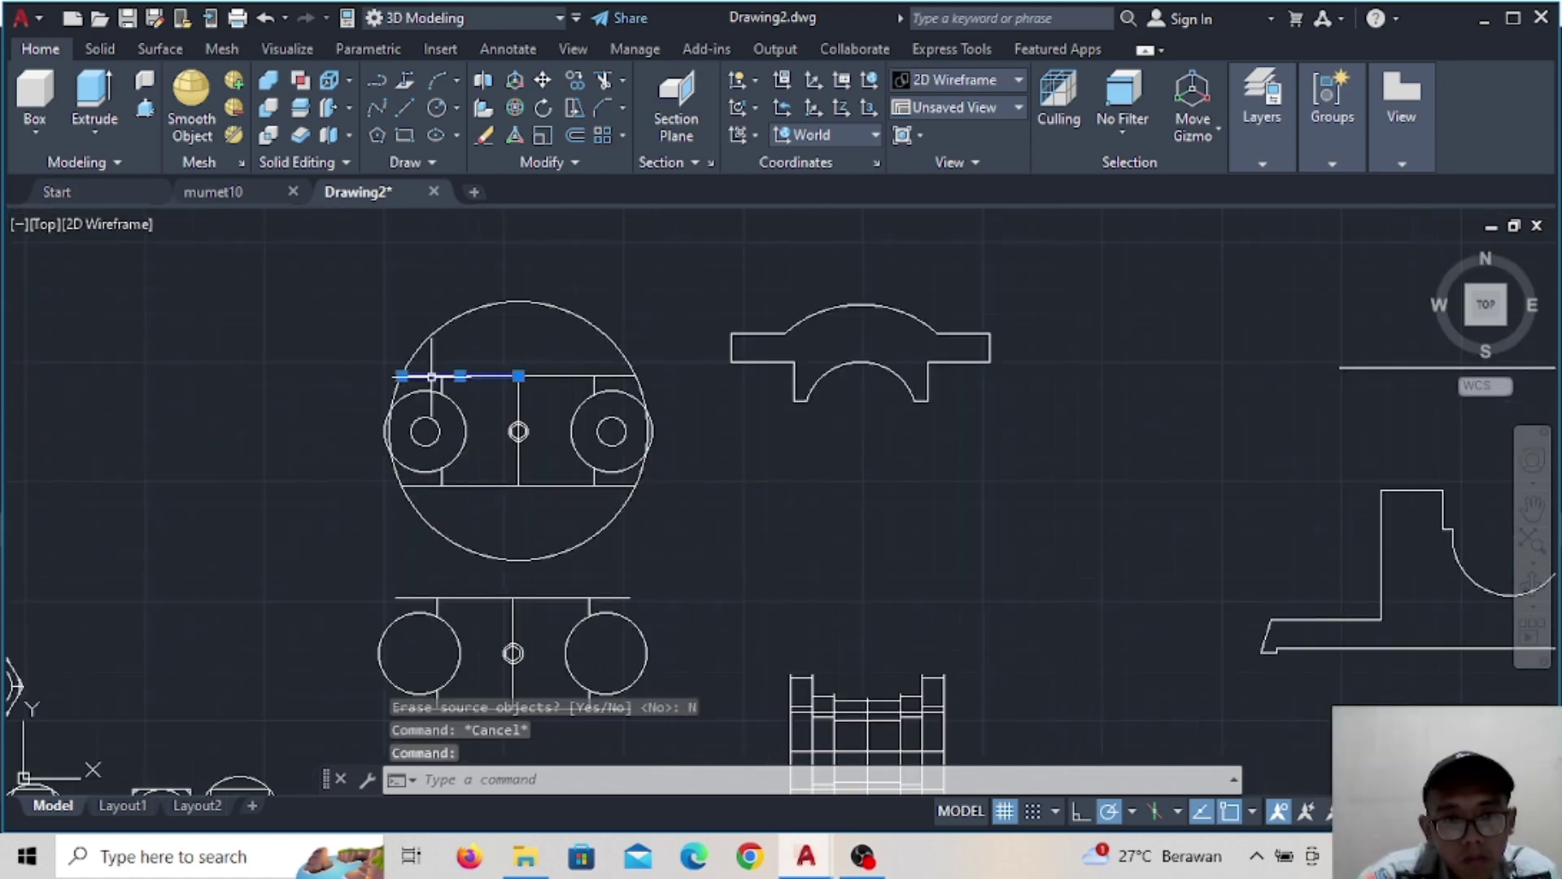
{"action": "key", "text": "Escape"}
{"action": "left_click", "coordinate": [418, 350]}
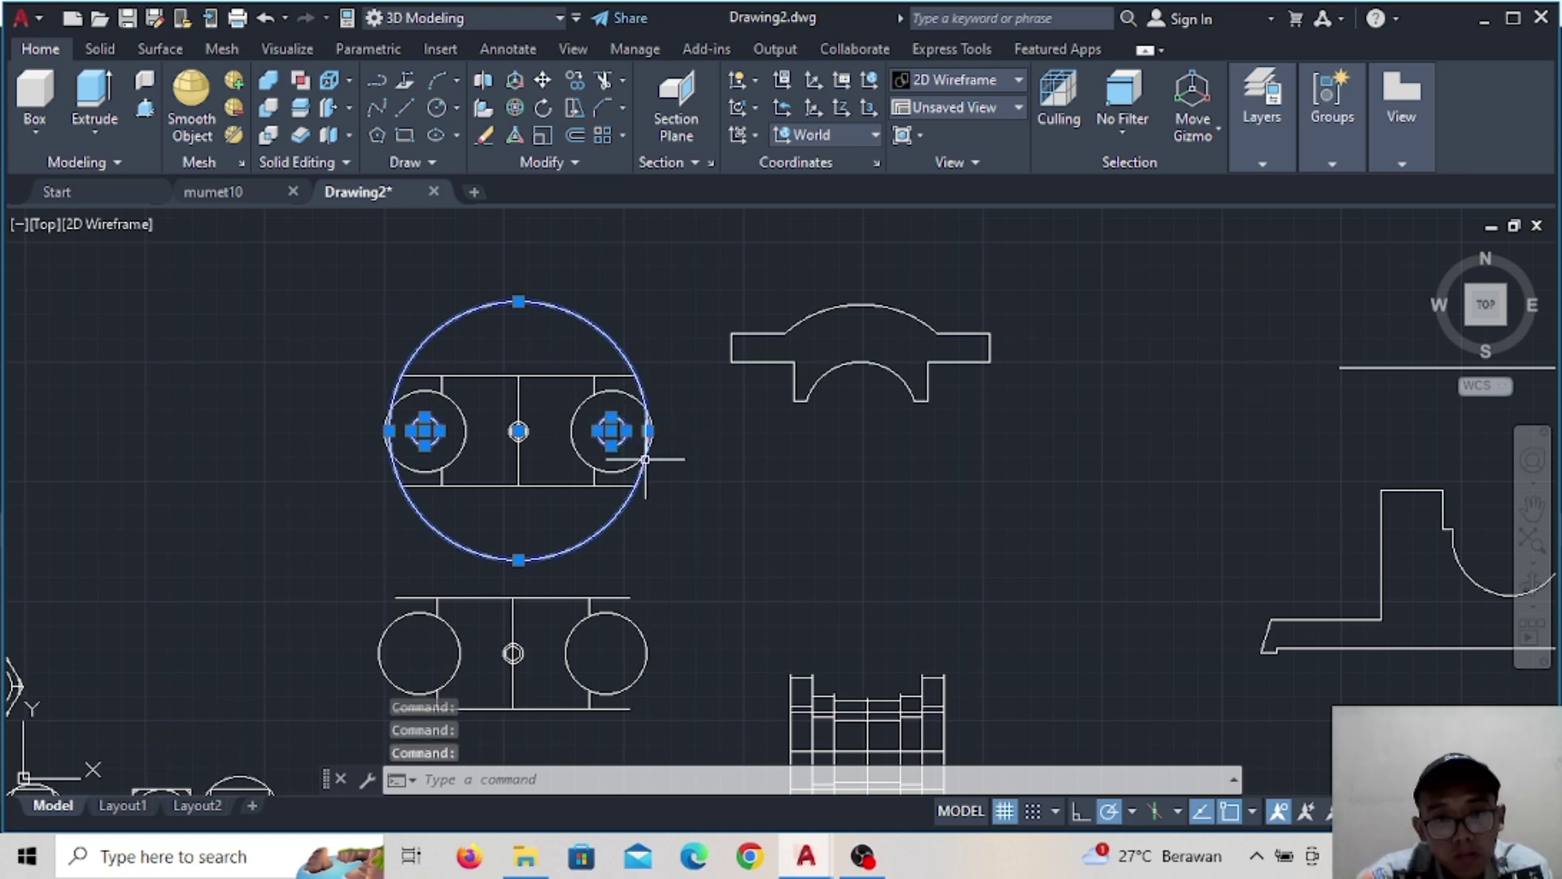
{"action": "scroll", "coordinate": [401, 383], "scroll_direction": "up", "scroll_amount": 3}
{"action": "scroll", "coordinate": [401, 426], "scroll_direction": "down", "scroll_amount": 4}
{"action": "scroll", "coordinate": [449, 385], "scroll_direction": "up", "scroll_amount": 2}
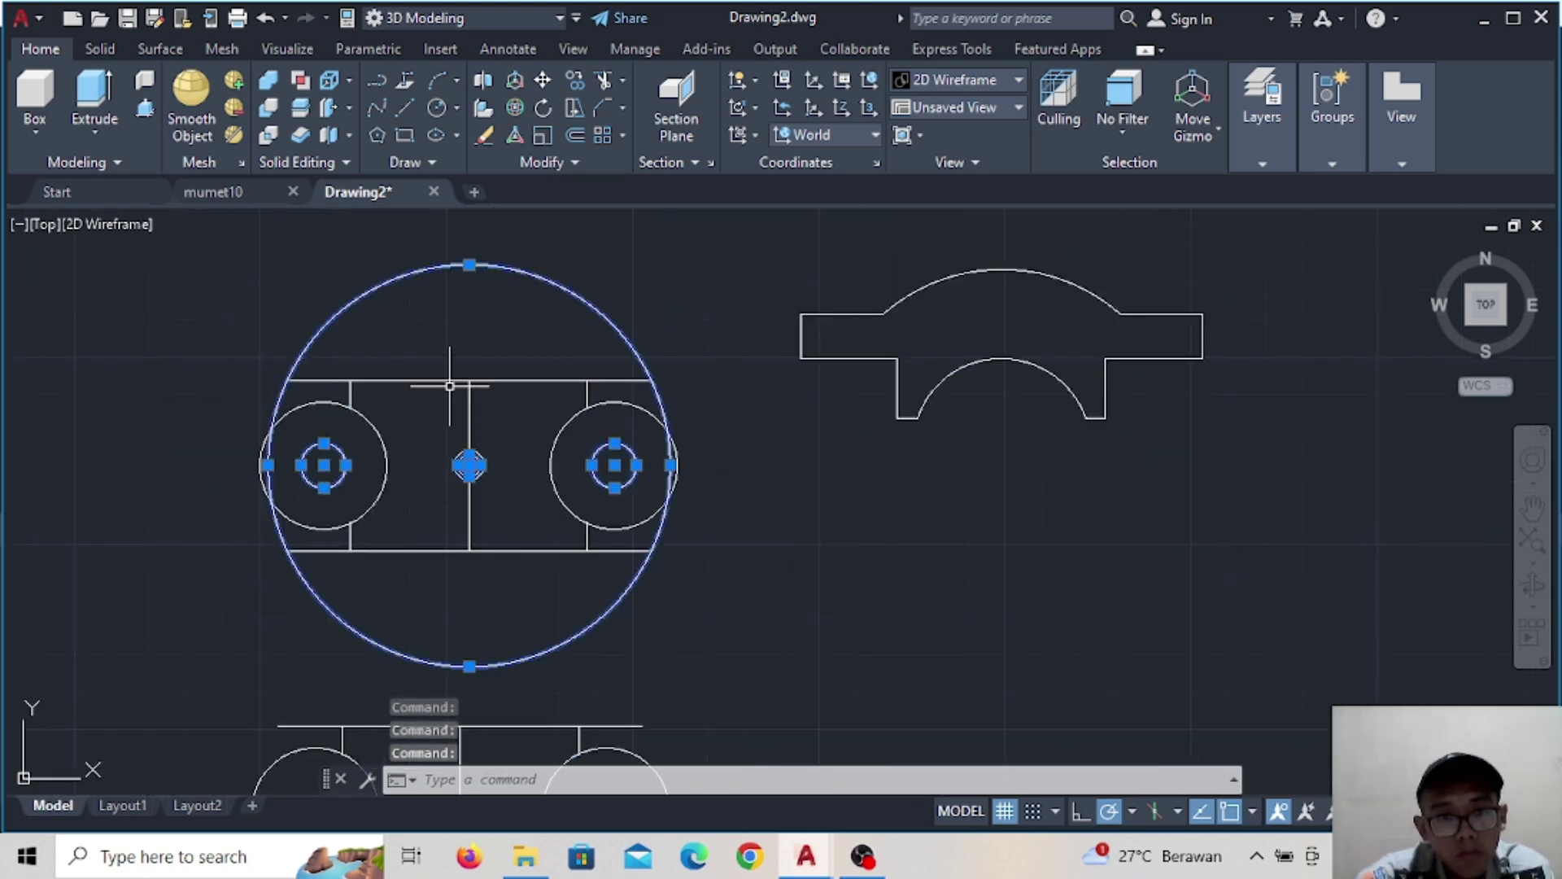
{"action": "left_click", "coordinate": [543, 81]}
{"action": "scroll", "coordinate": [504, 449], "scroll_direction": "up", "scroll_amount": 4}
{"action": "scroll", "coordinate": [1312, 491], "scroll_direction": "down", "scroll_amount": 3}
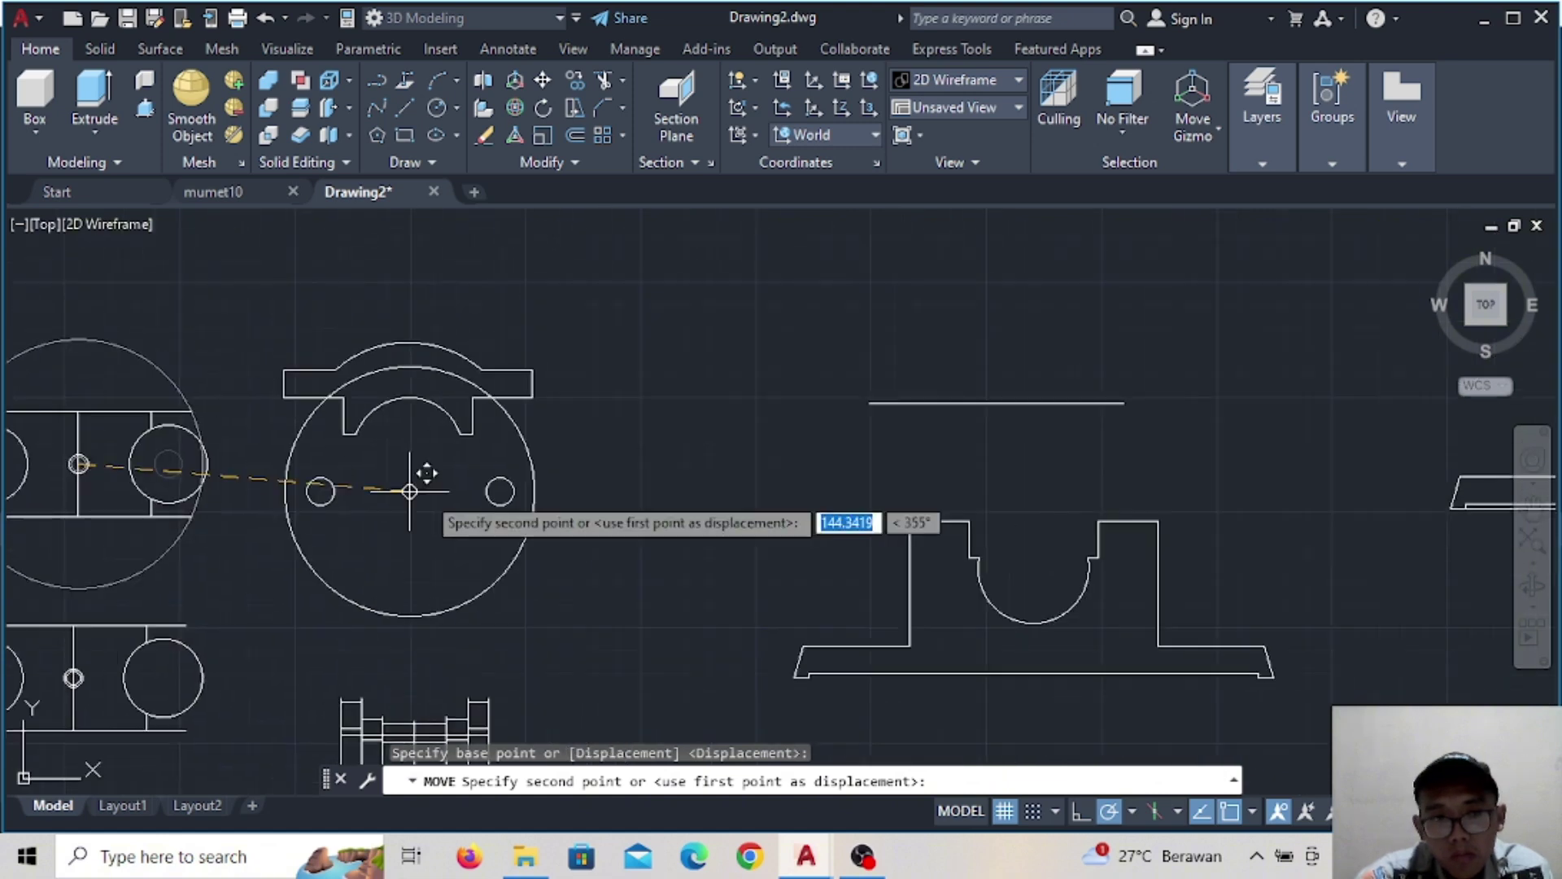
Switch to the southeast isometric view and place the circular profile
{"action": "mouse_move", "coordinate": [418, 470]}
{"action": "middle_mouse_down"}
{"action": "mouse_move", "coordinate": [146, 424]}
{"action": "mouse_move", "coordinate": [714, 532]}
{"action": "middle_mouse_up"}
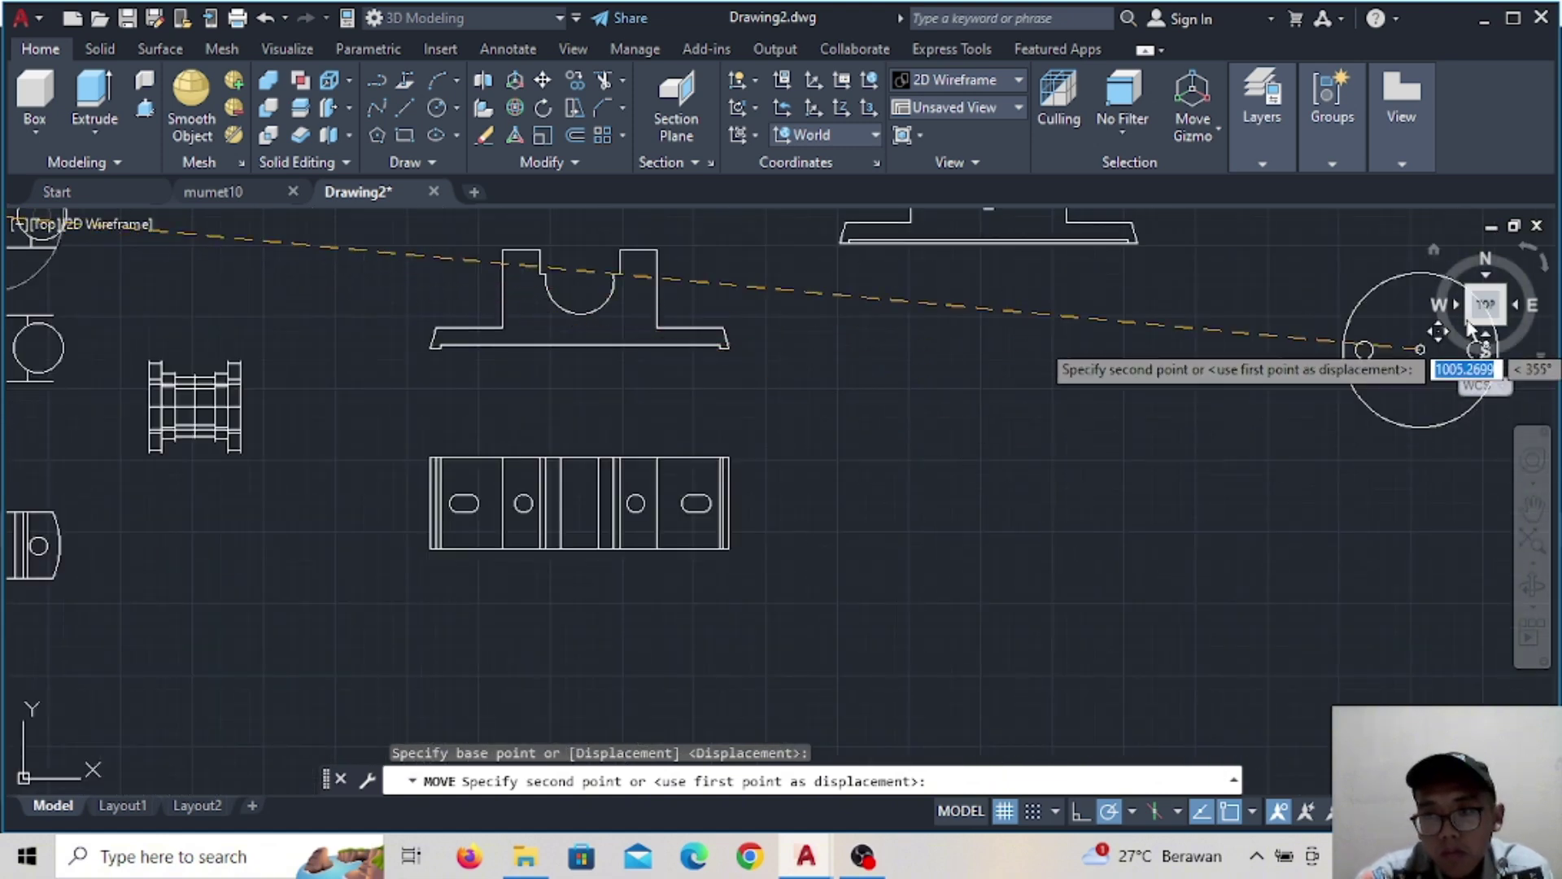
{"action": "left_click", "coordinate": [1468, 326]}
{"action": "left_click", "coordinate": [1504, 301]}
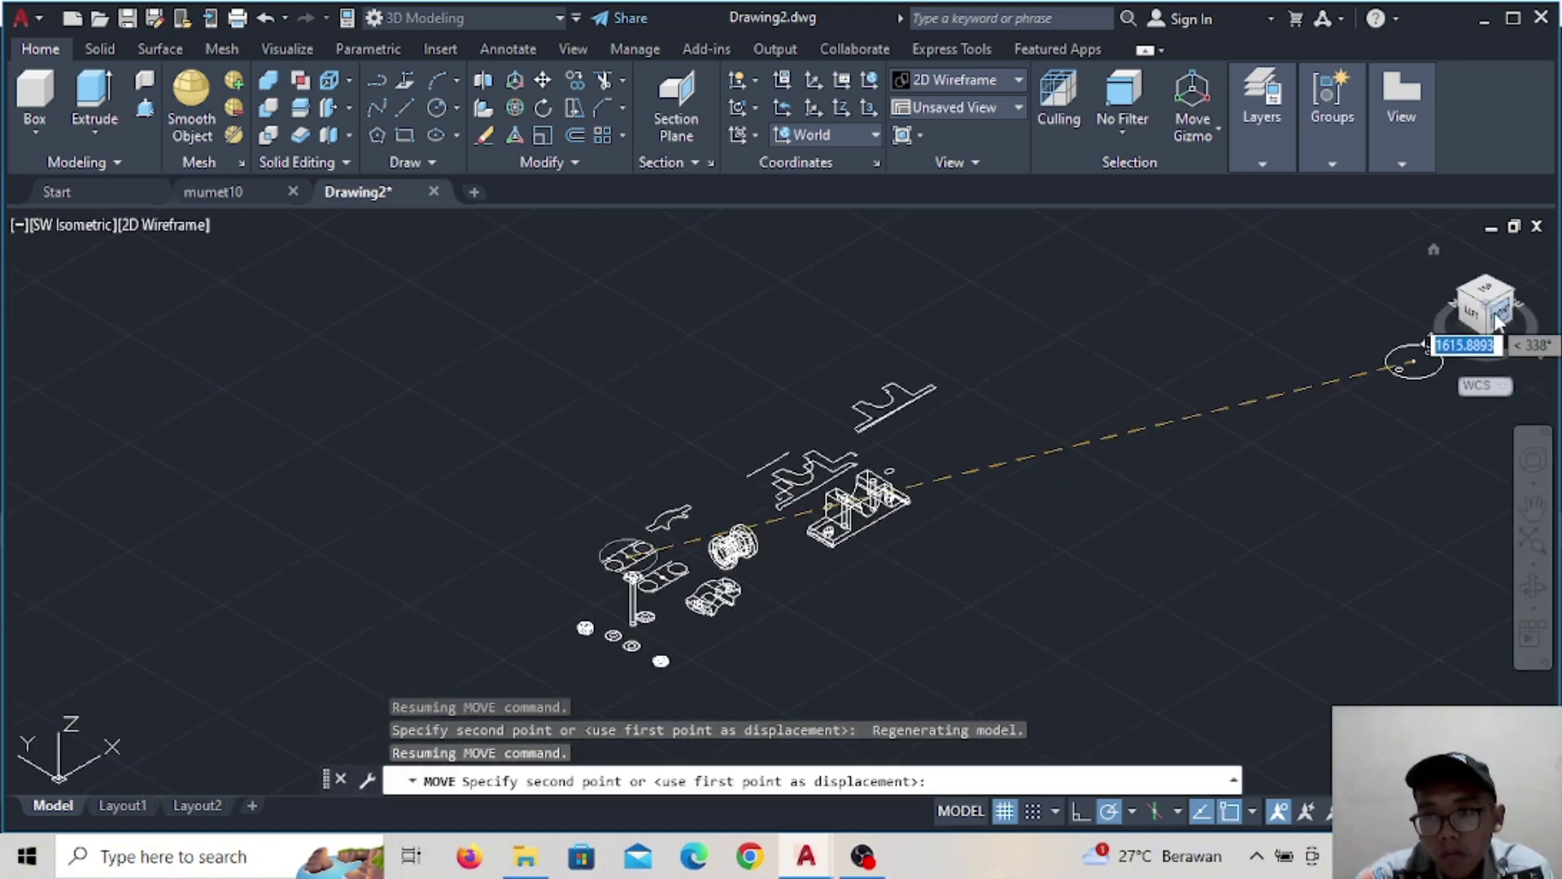
{"action": "left_click_drag", "start_coordinate": [1483, 314], "coordinate": [1532, 325]}
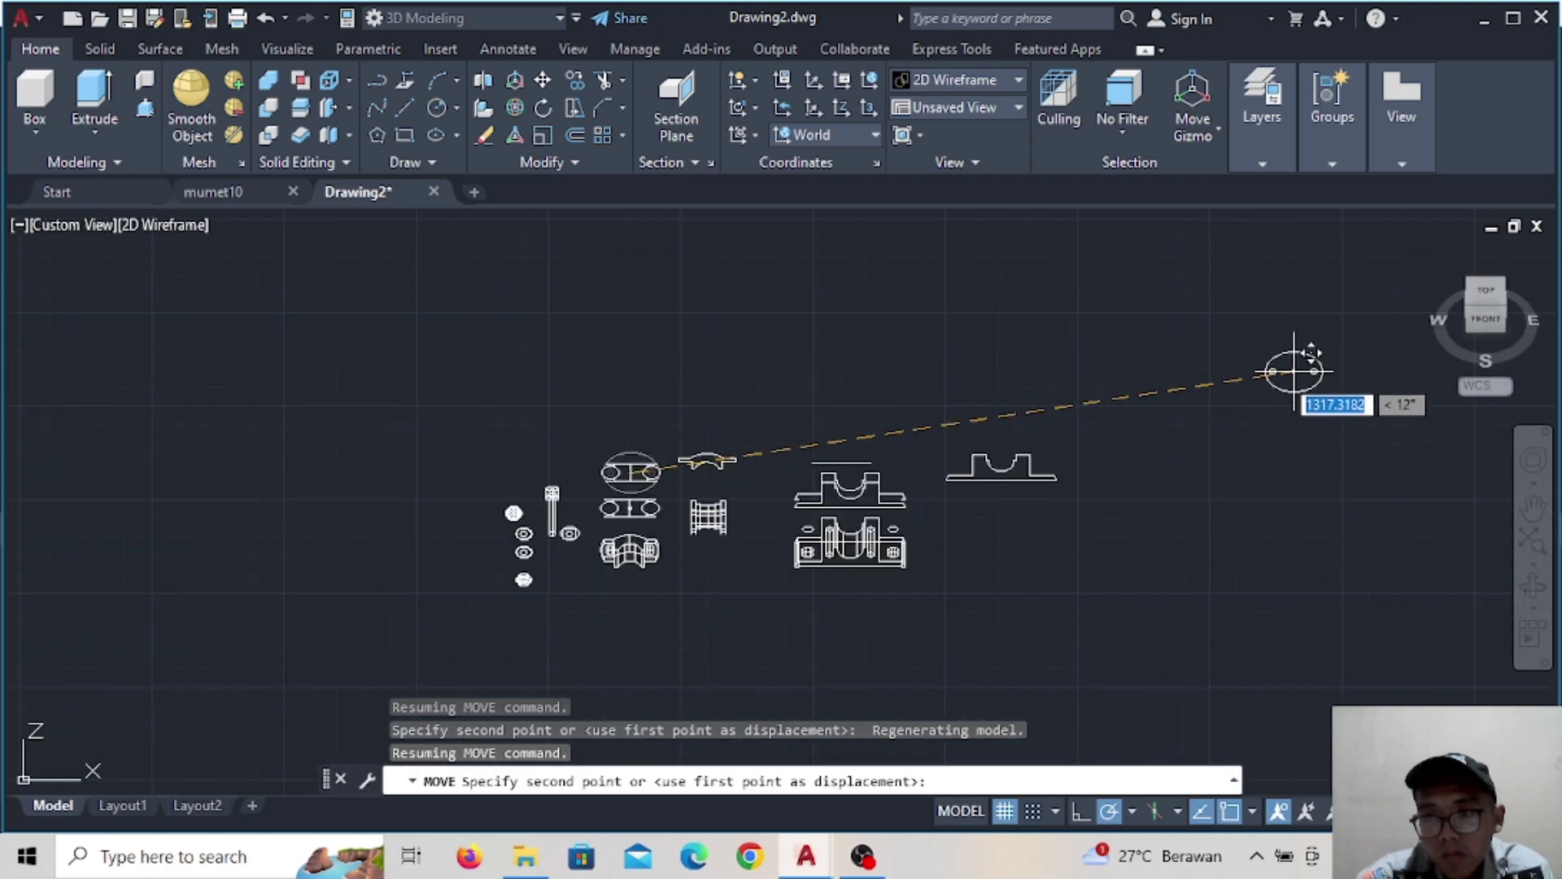
{"action": "left_click", "coordinate": [1509, 313]}
{"action": "scroll", "coordinate": [830, 531], "scroll_direction": "up", "scroll_amount": 5}
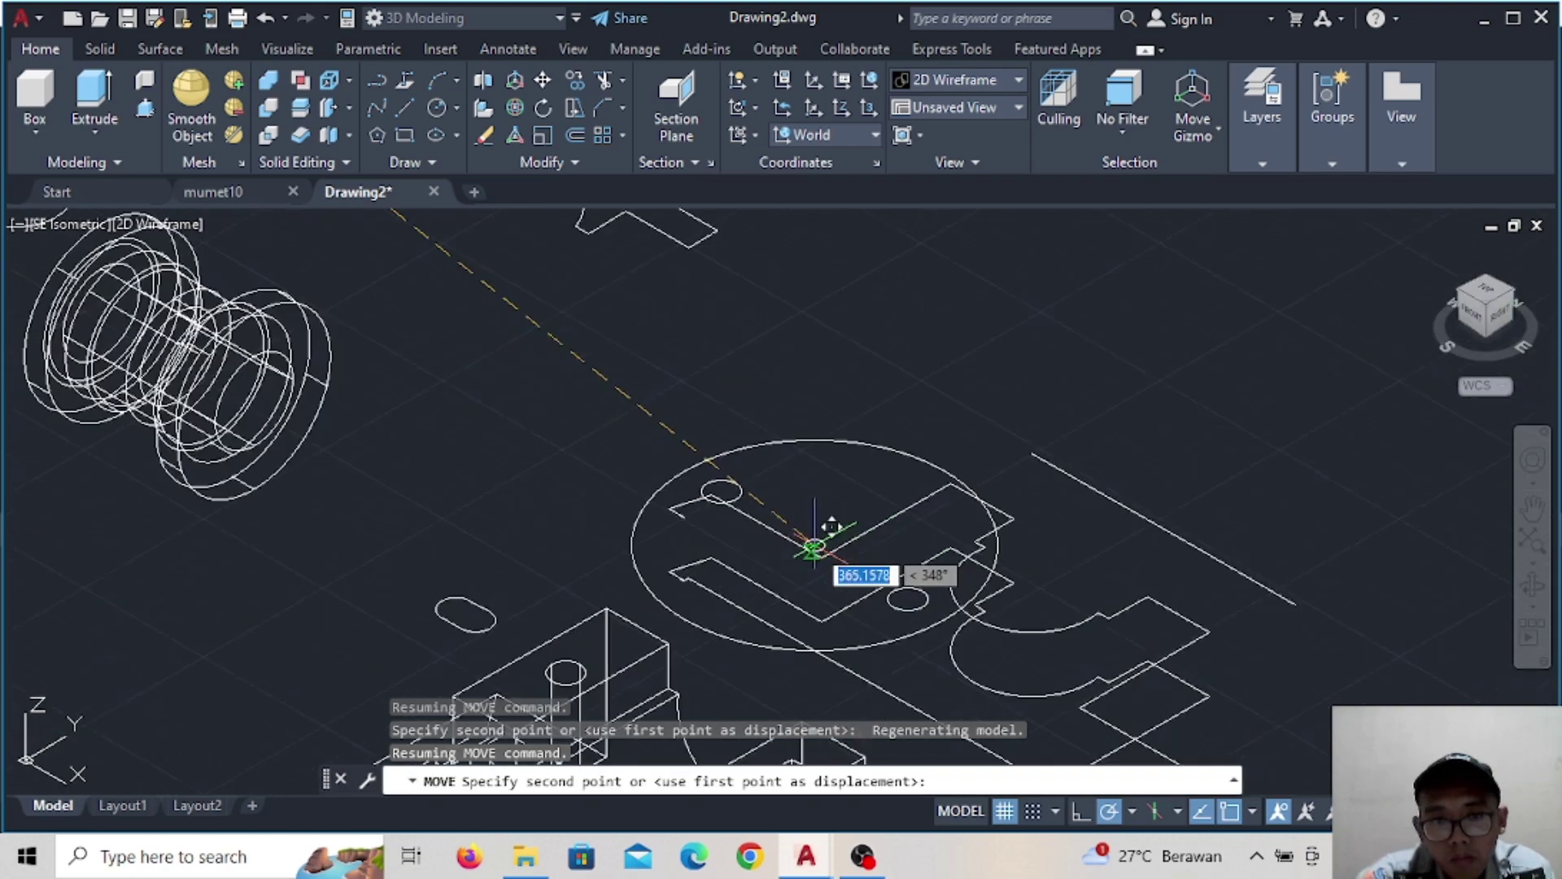
{"action": "scroll", "coordinate": [858, 422], "scroll_direction": "up", "scroll_amount": 2}
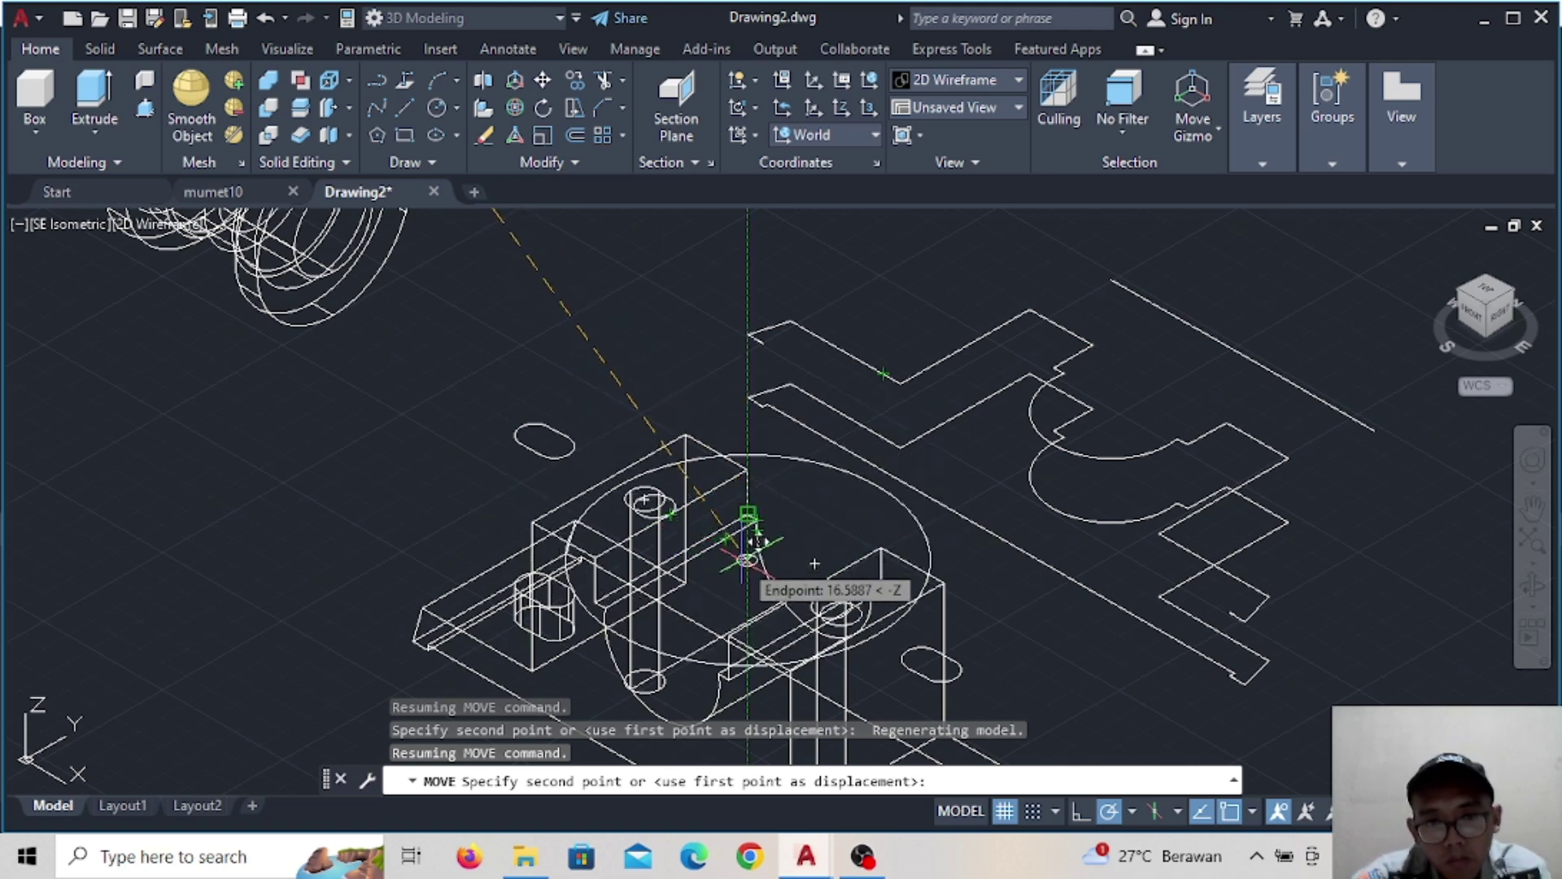
{"action": "left_click", "coordinate": [418, 494]}
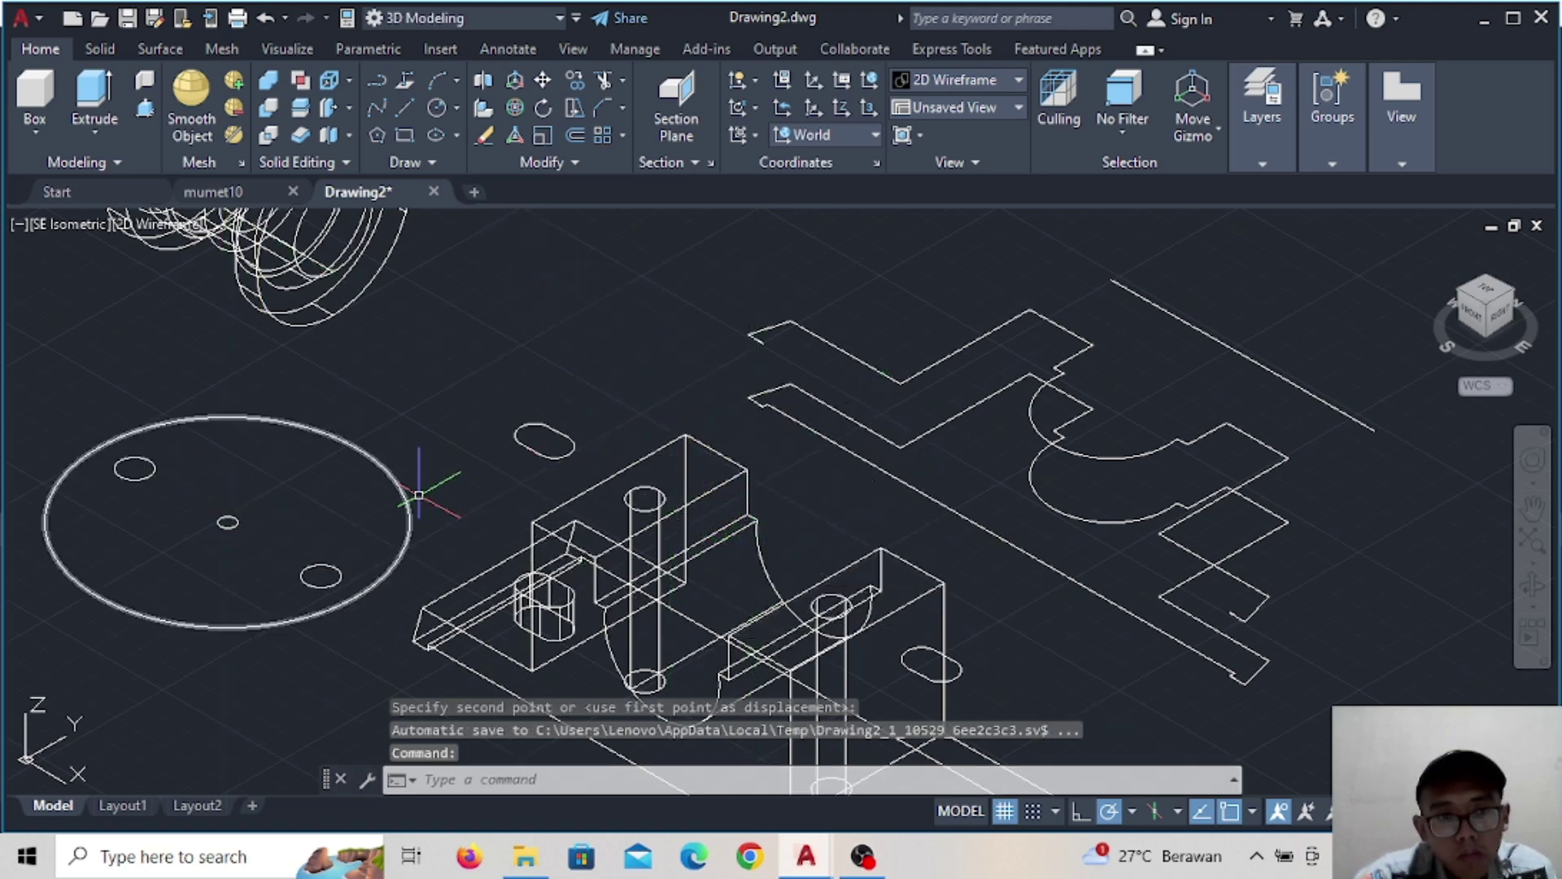
Move the circular plate profile by its centre onto the bearing block, then delete the leftover line
{"action": "left_click", "coordinate": [404, 107]}
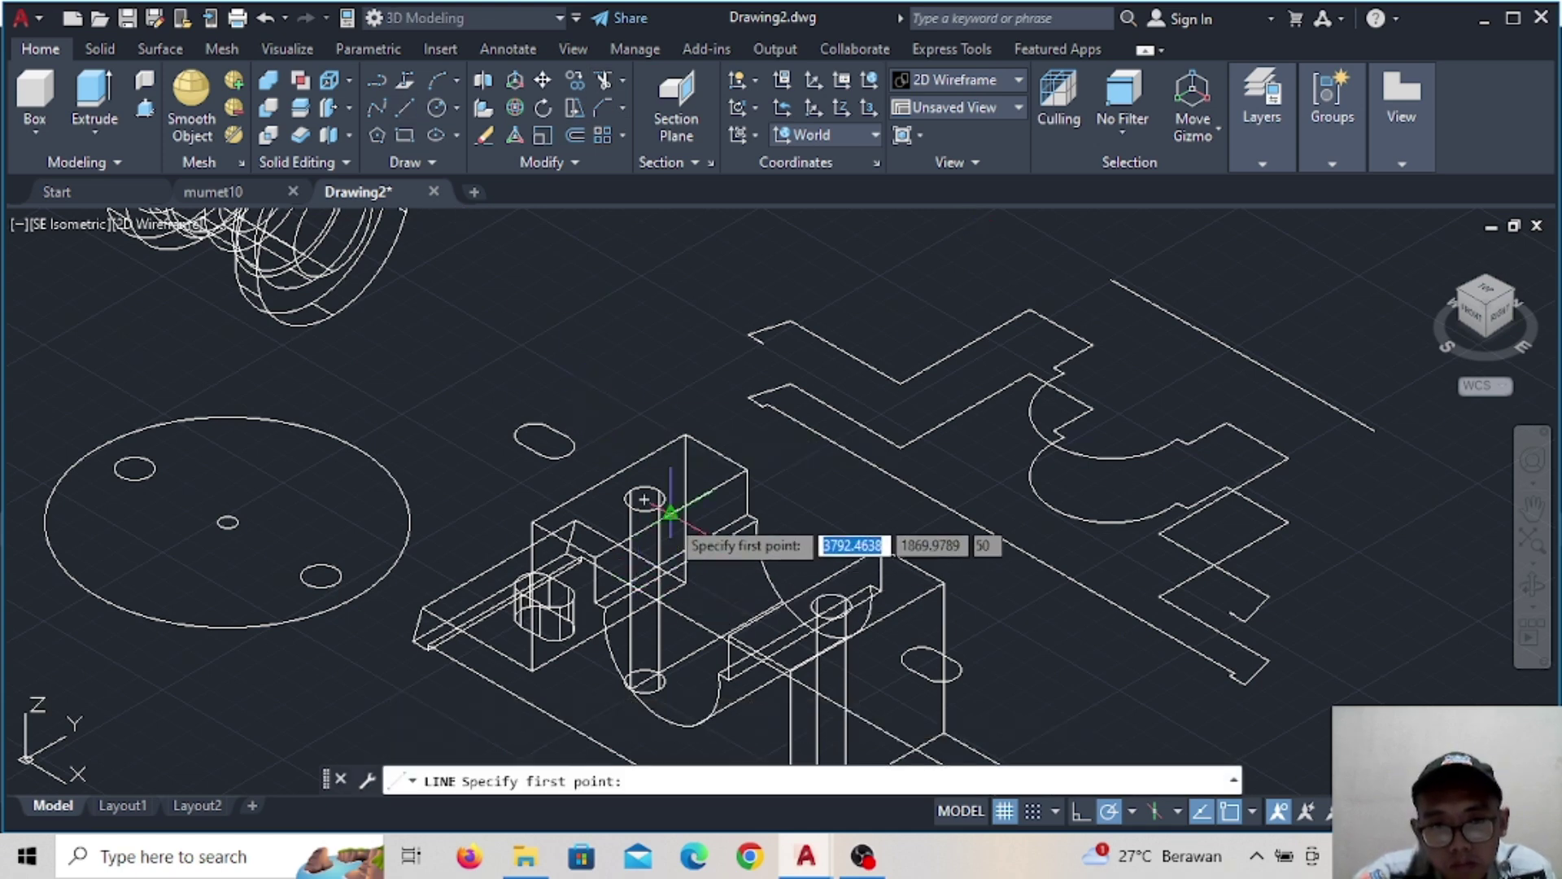
{"action": "left_click", "coordinate": [644, 499]}
{"action": "key", "text": "Escape"}
{"action": "left_click", "coordinate": [221, 525]}
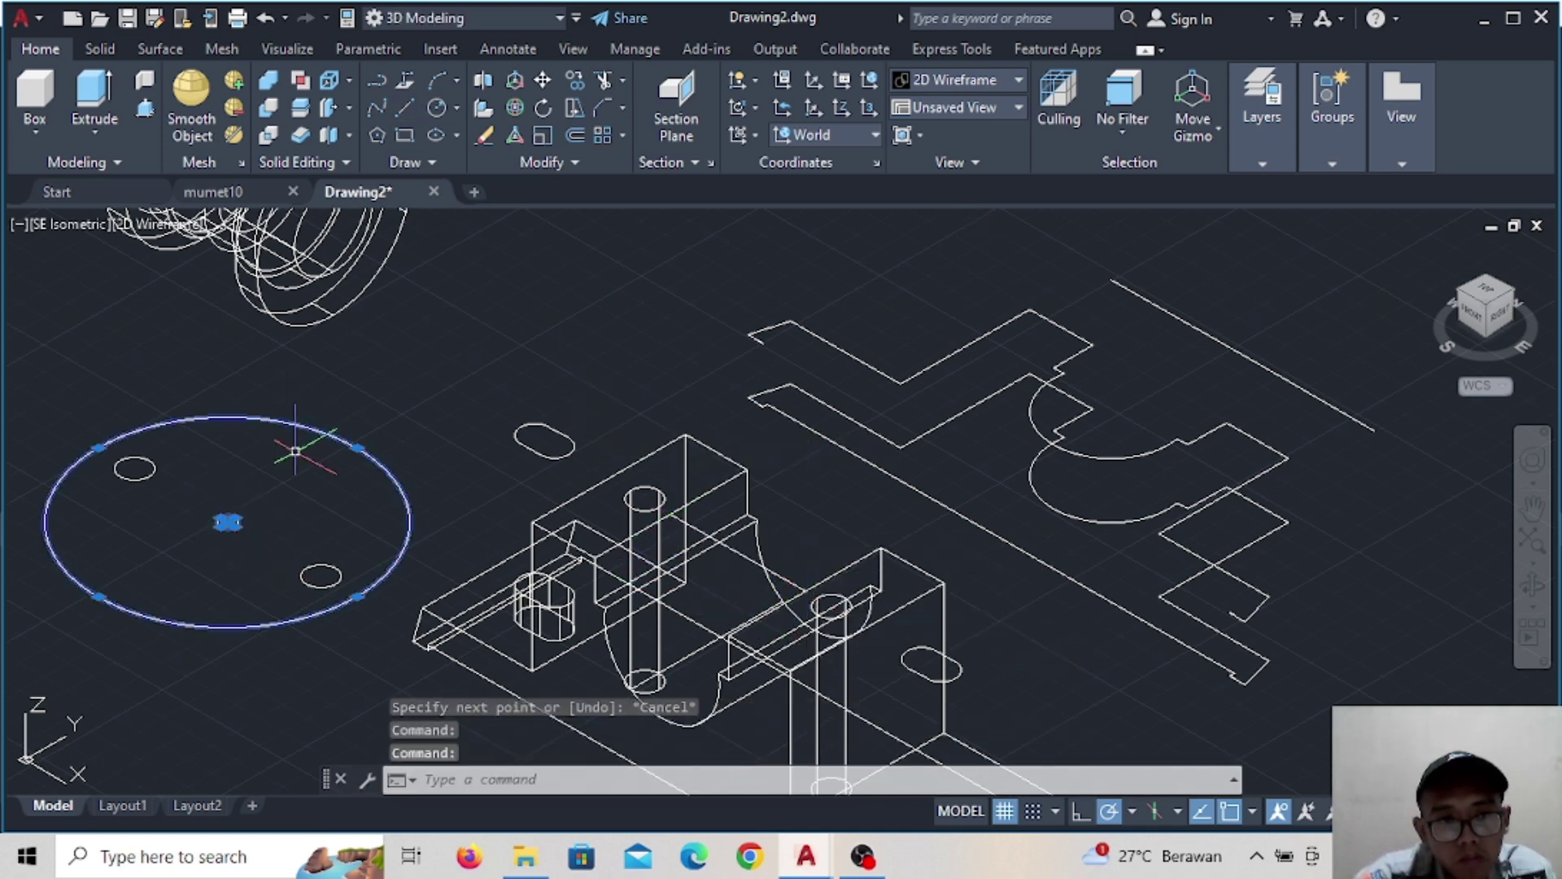
{"action": "type", "text": "m"}
{"action": "key", "text": "Return"}
{"action": "scroll", "coordinate": [198, 529], "scroll_direction": "up", "scroll_amount": 3}
{"action": "left_click", "coordinate": [195, 538]}
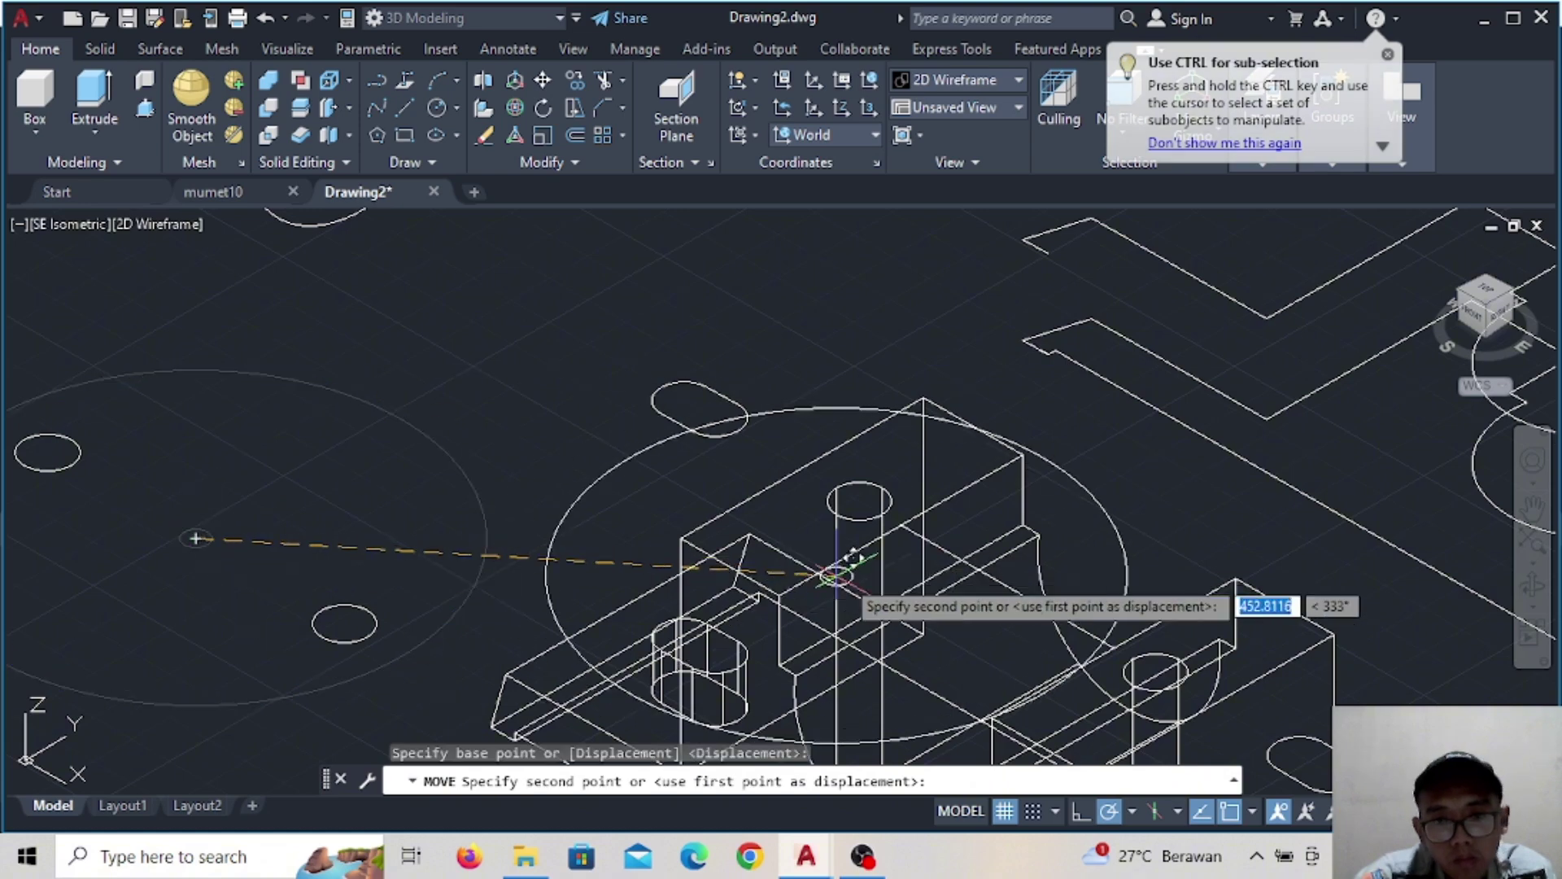
{"action": "left_click", "coordinate": [1012, 588]}
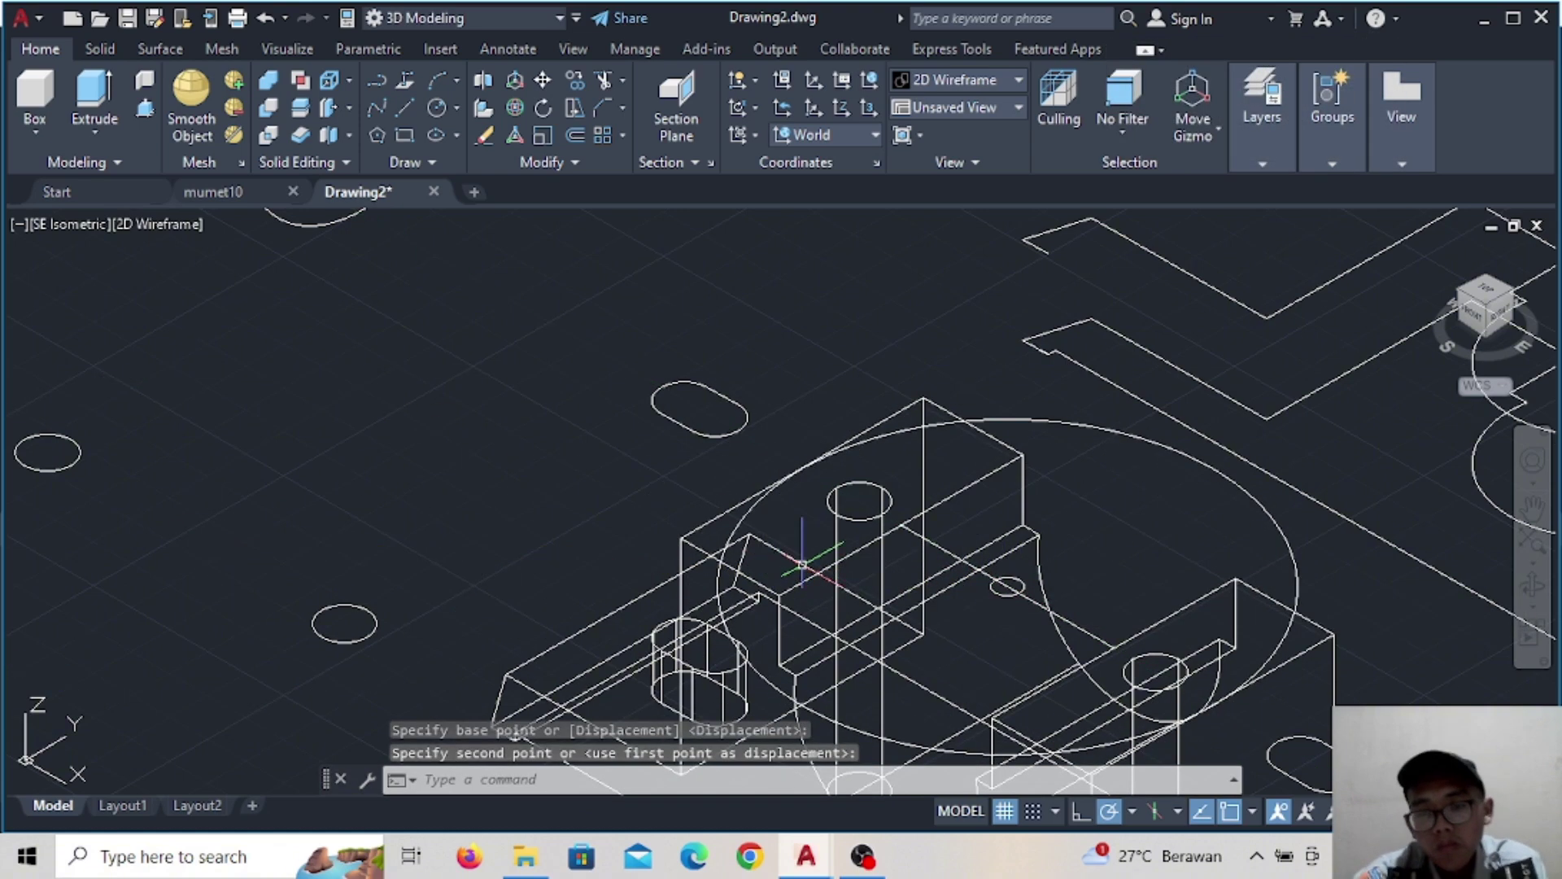
{"action": "key", "text": "Delete"}
Shade the model gray and press-pull a bounded area on the block 54 units
{"action": "left_click", "coordinate": [956, 79]}
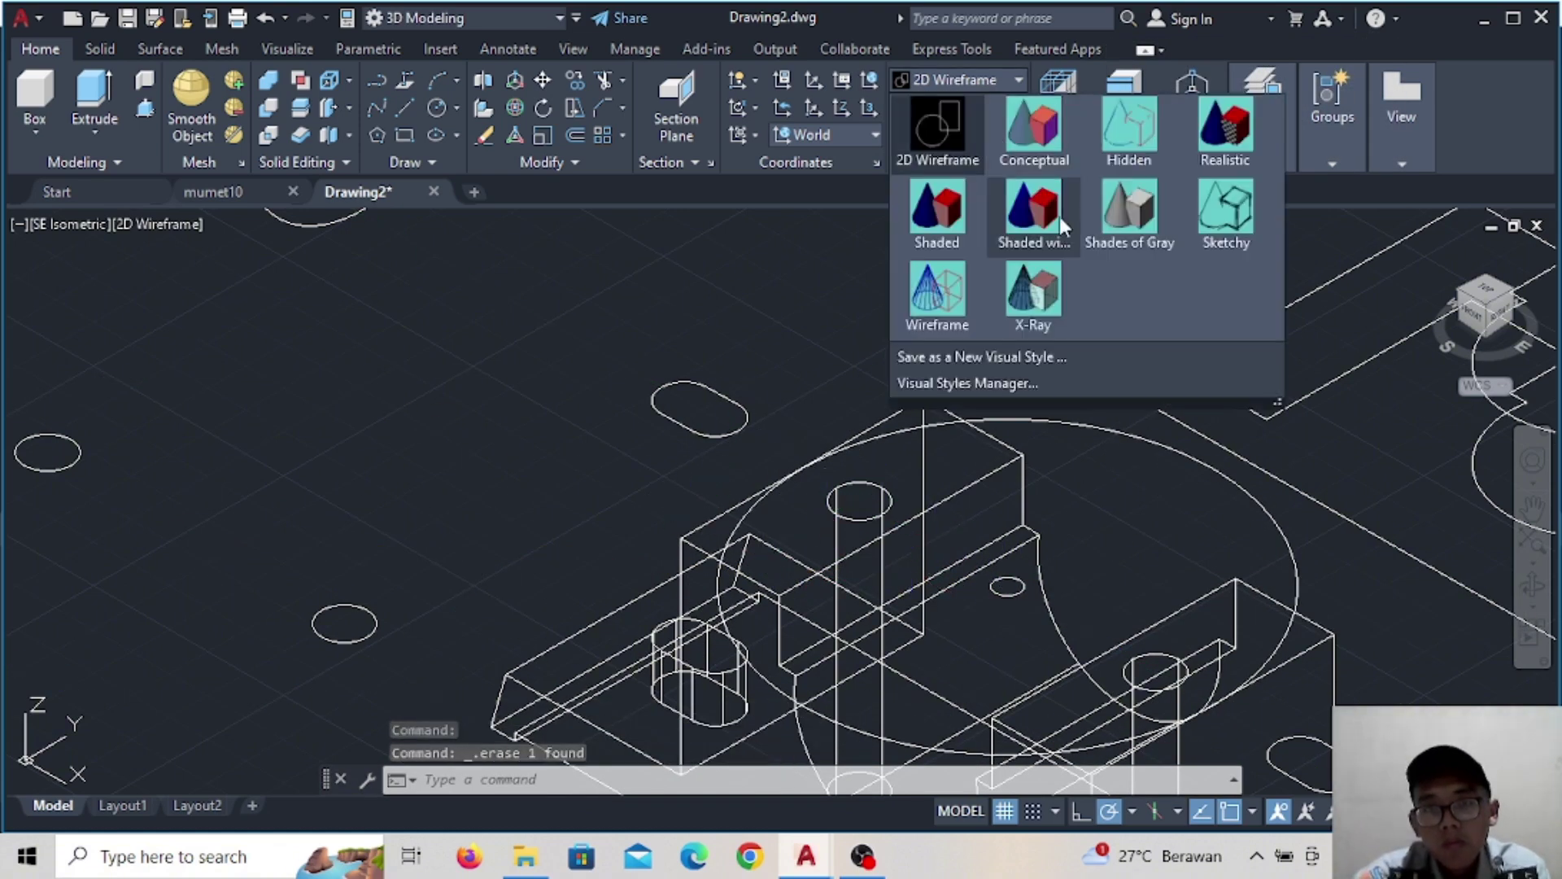
{"action": "left_click", "coordinate": [1134, 216]}
{"action": "mouse_move", "coordinate": [684, 498]}
{"action": "middle_mouse_down", "text": "shift"}
{"action": "mouse_move", "coordinate": [621, 464]}
{"action": "mouse_move", "coordinate": [852, 460]}
{"action": "middle_mouse_up", "text": "shift"}
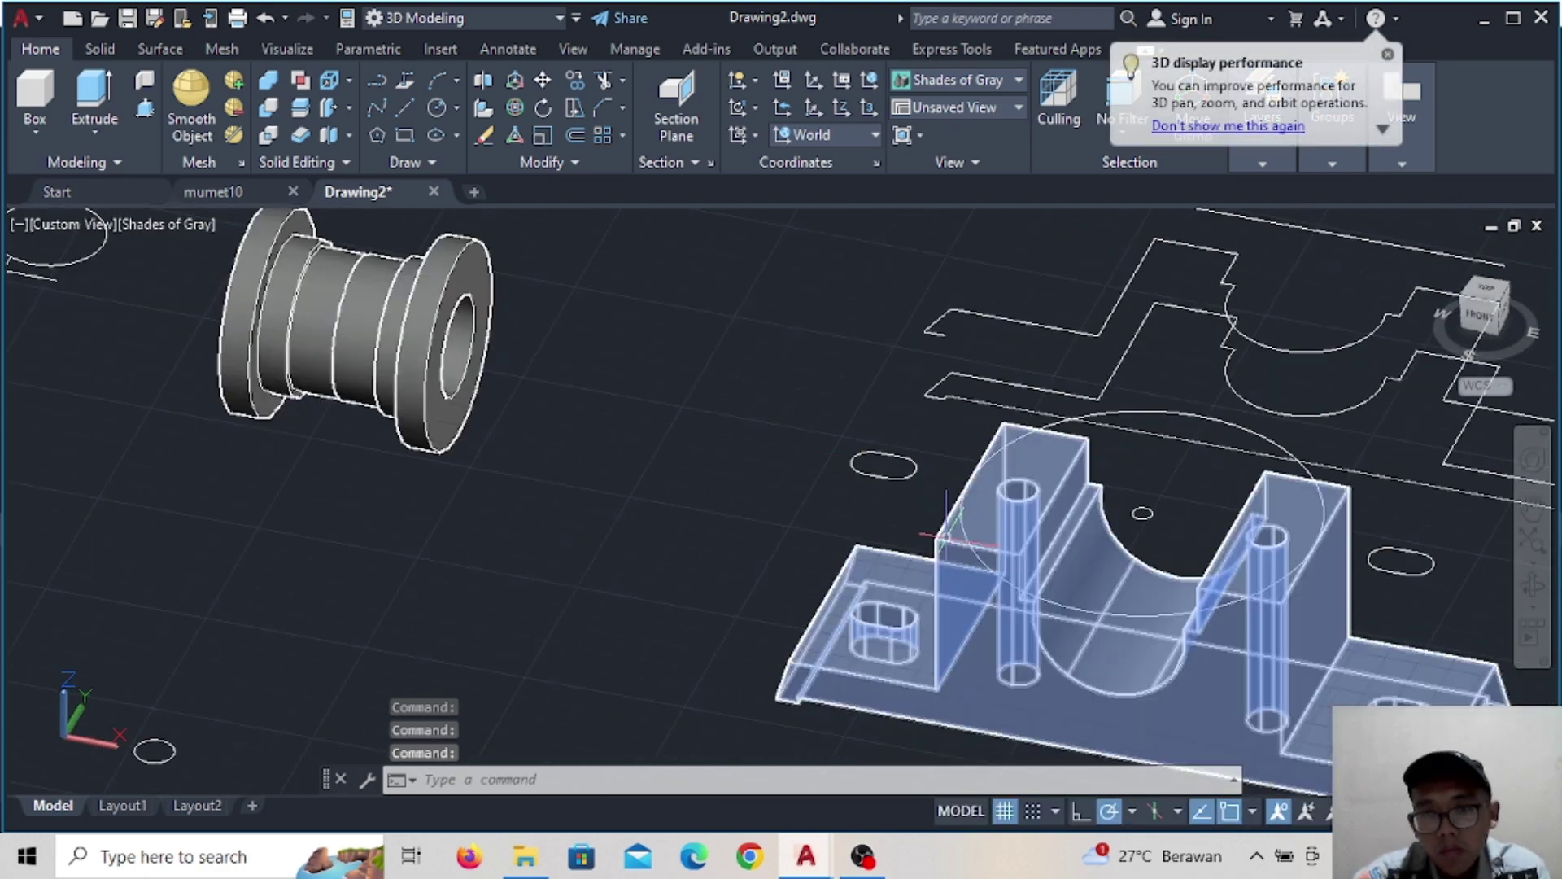
{"action": "left_click", "coordinate": [147, 109]}
{"action": "key", "text": "Escape"}
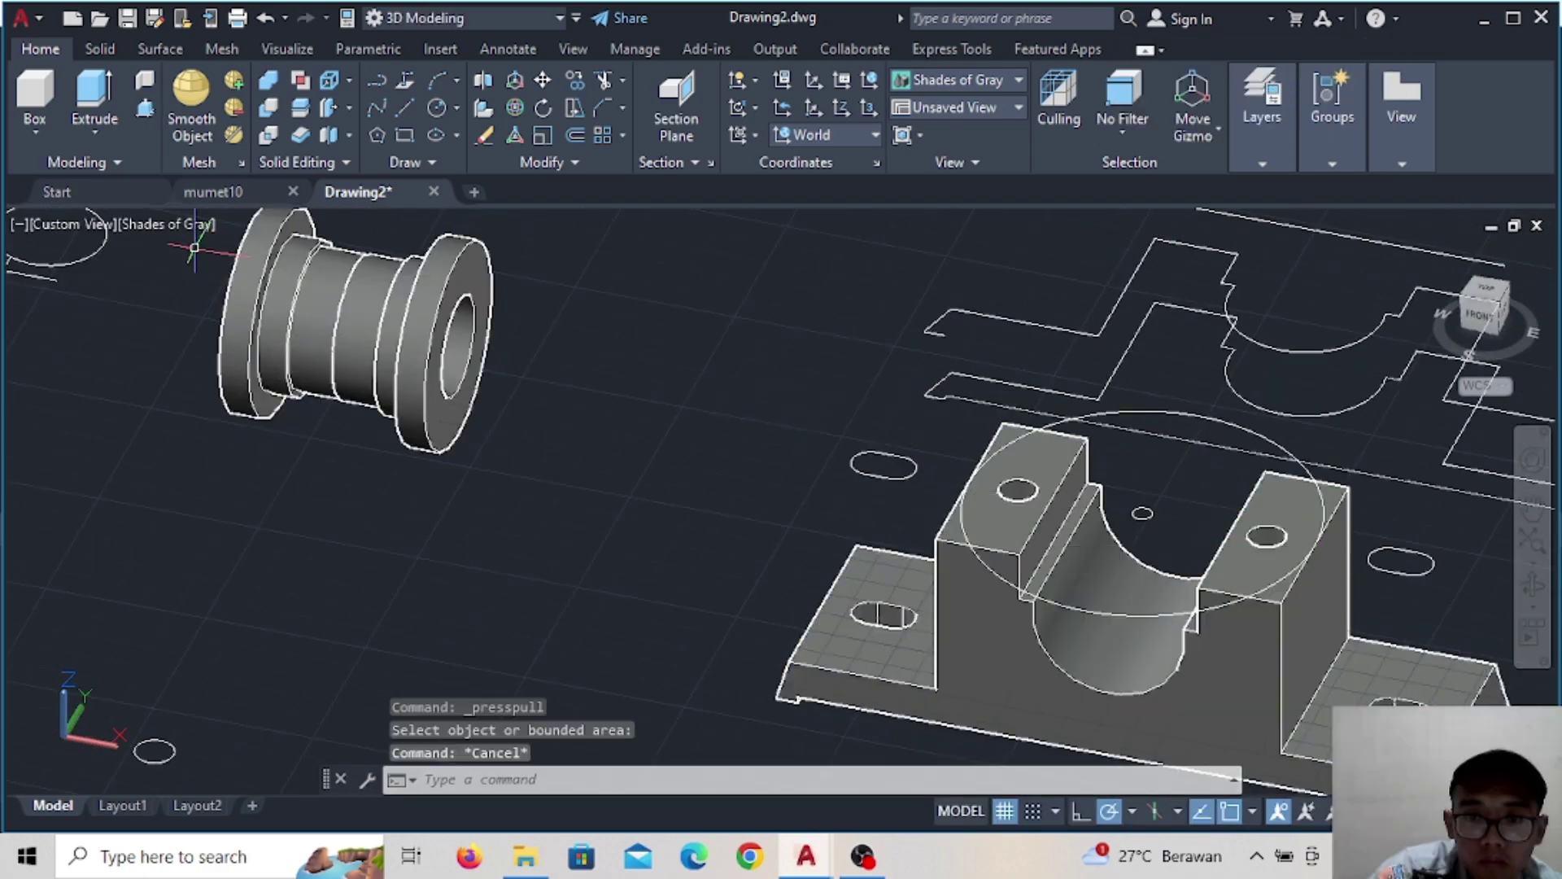
{"action": "scroll", "coordinate": [617, 345], "scroll_direction": "down", "scroll_amount": 5}
{"action": "scroll", "coordinate": [730, 345], "scroll_direction": "up", "scroll_amount": 4}
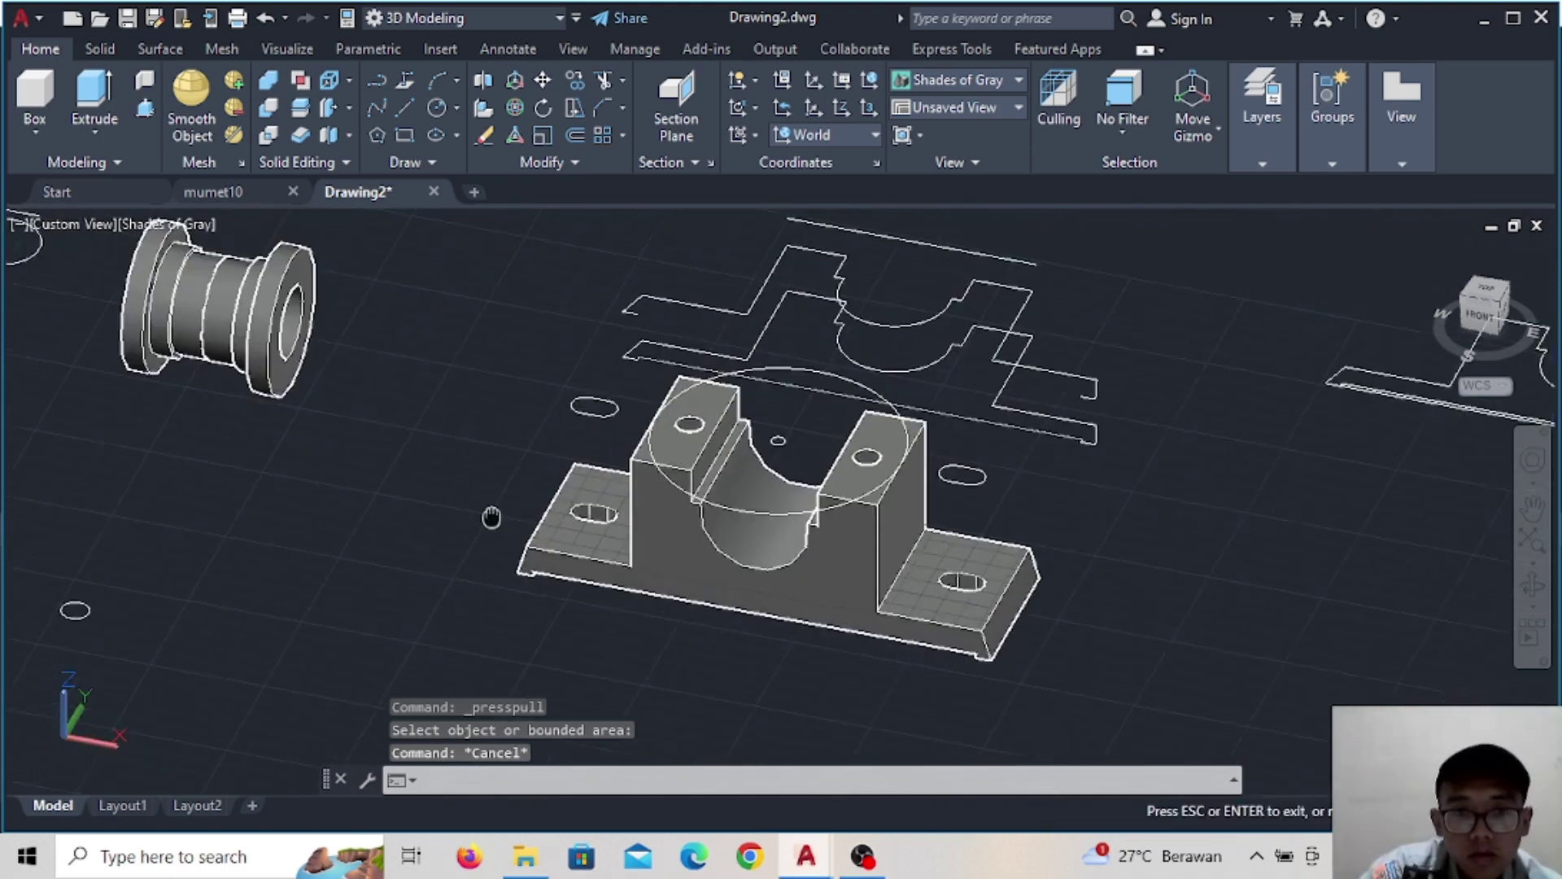
{"action": "left_click", "coordinate": [146, 109]}
{"action": "scroll", "coordinate": [630, 493], "scroll_direction": "up", "scroll_amount": 2}
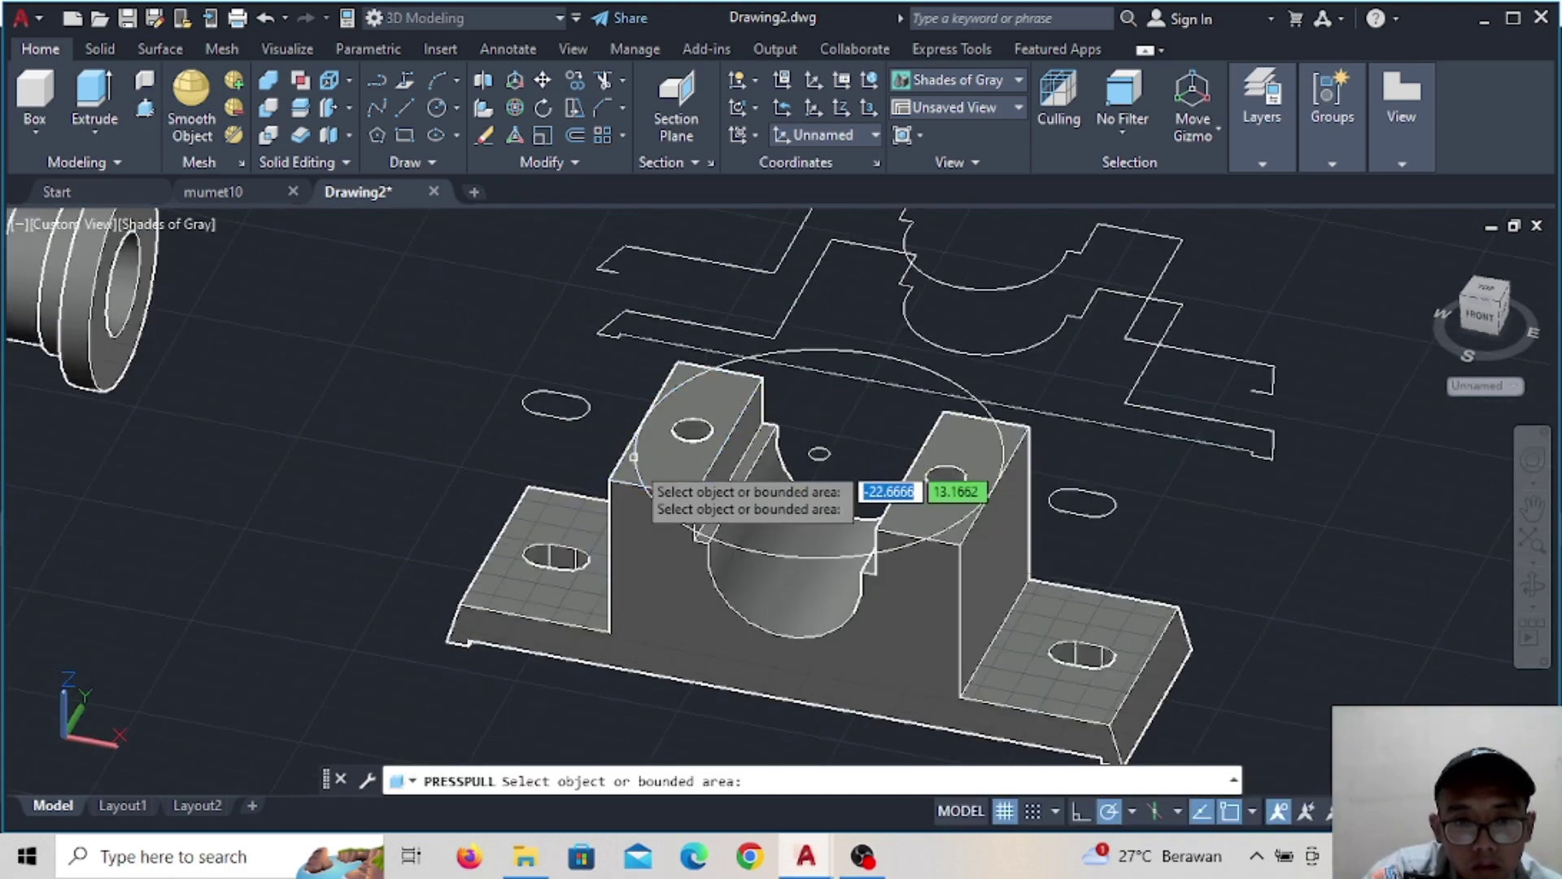
{"action": "left_click", "coordinate": [622, 488]}
{"action": "type", "text": "54"}
{"action": "key", "text": "Return"}
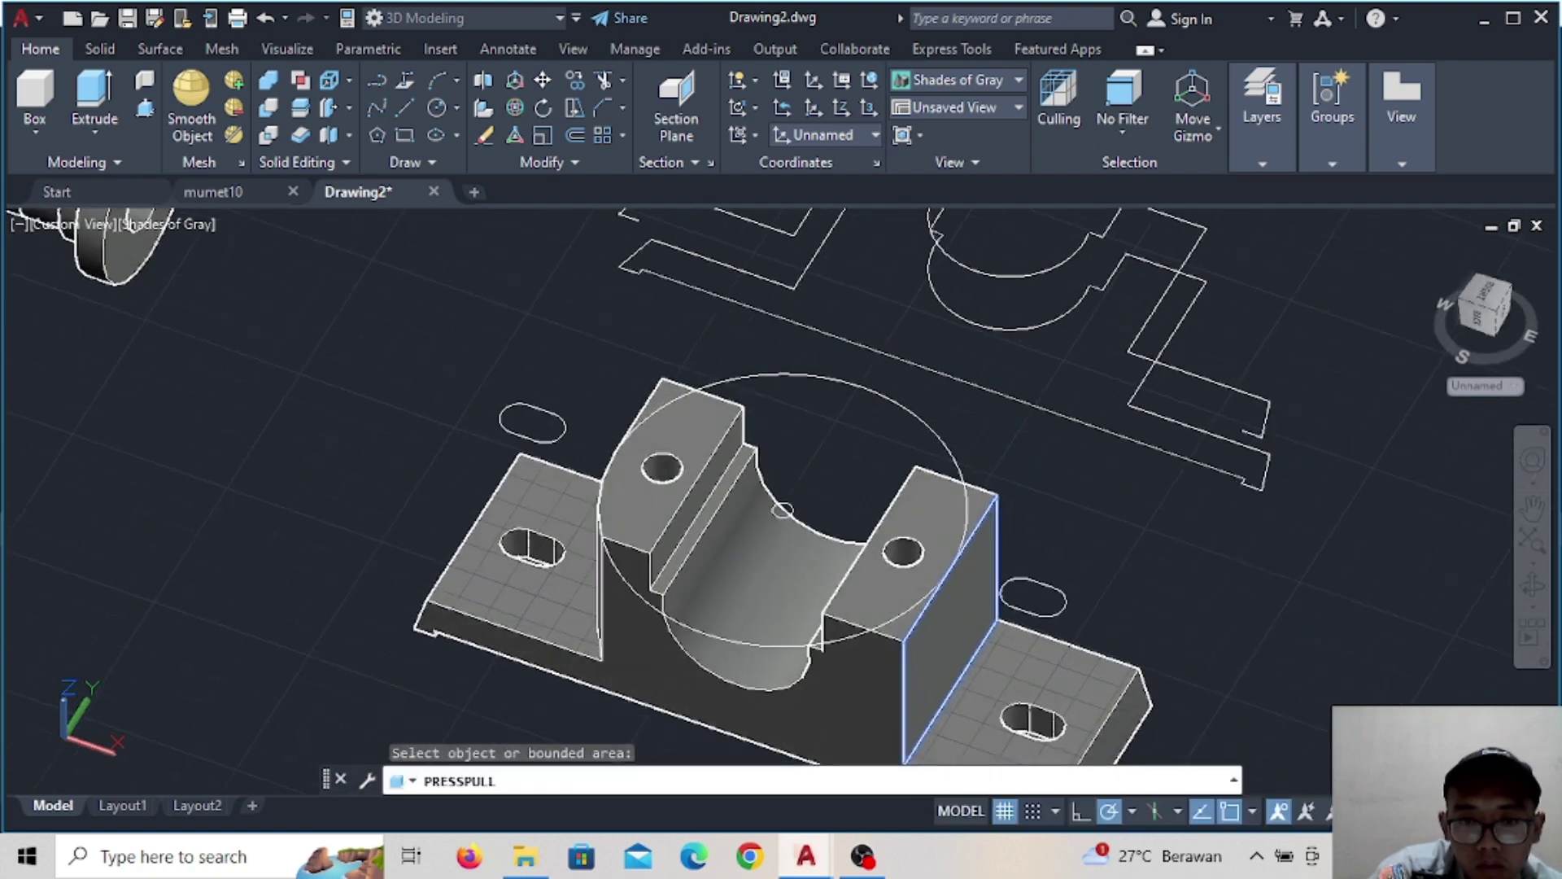
Press-pull the small triangular area 54 units, then inspect the model from below
{"action": "middle_click_drag", "start_coordinate": [965, 554], "coordinate": [899, 624], "text": "shift"}
{"action": "left_click", "coordinate": [899, 624]}
{"action": "type", "text": "54"}
{"action": "key", "text": "Return"}
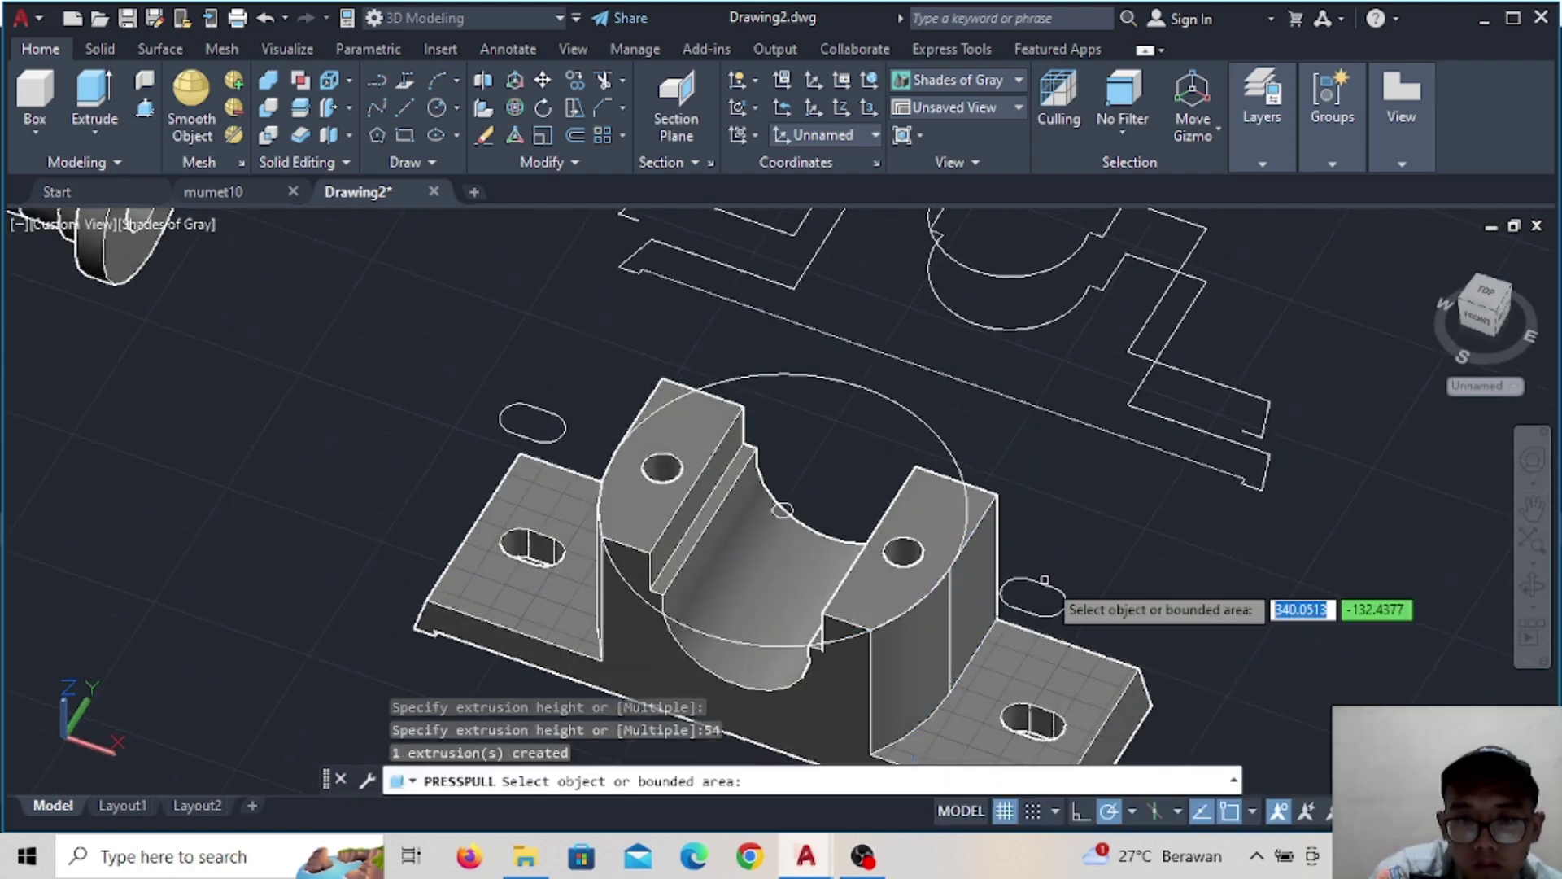
{"action": "middle_click_drag", "start_coordinate": [1049, 598], "coordinate": [694, 424], "text": "shift"}
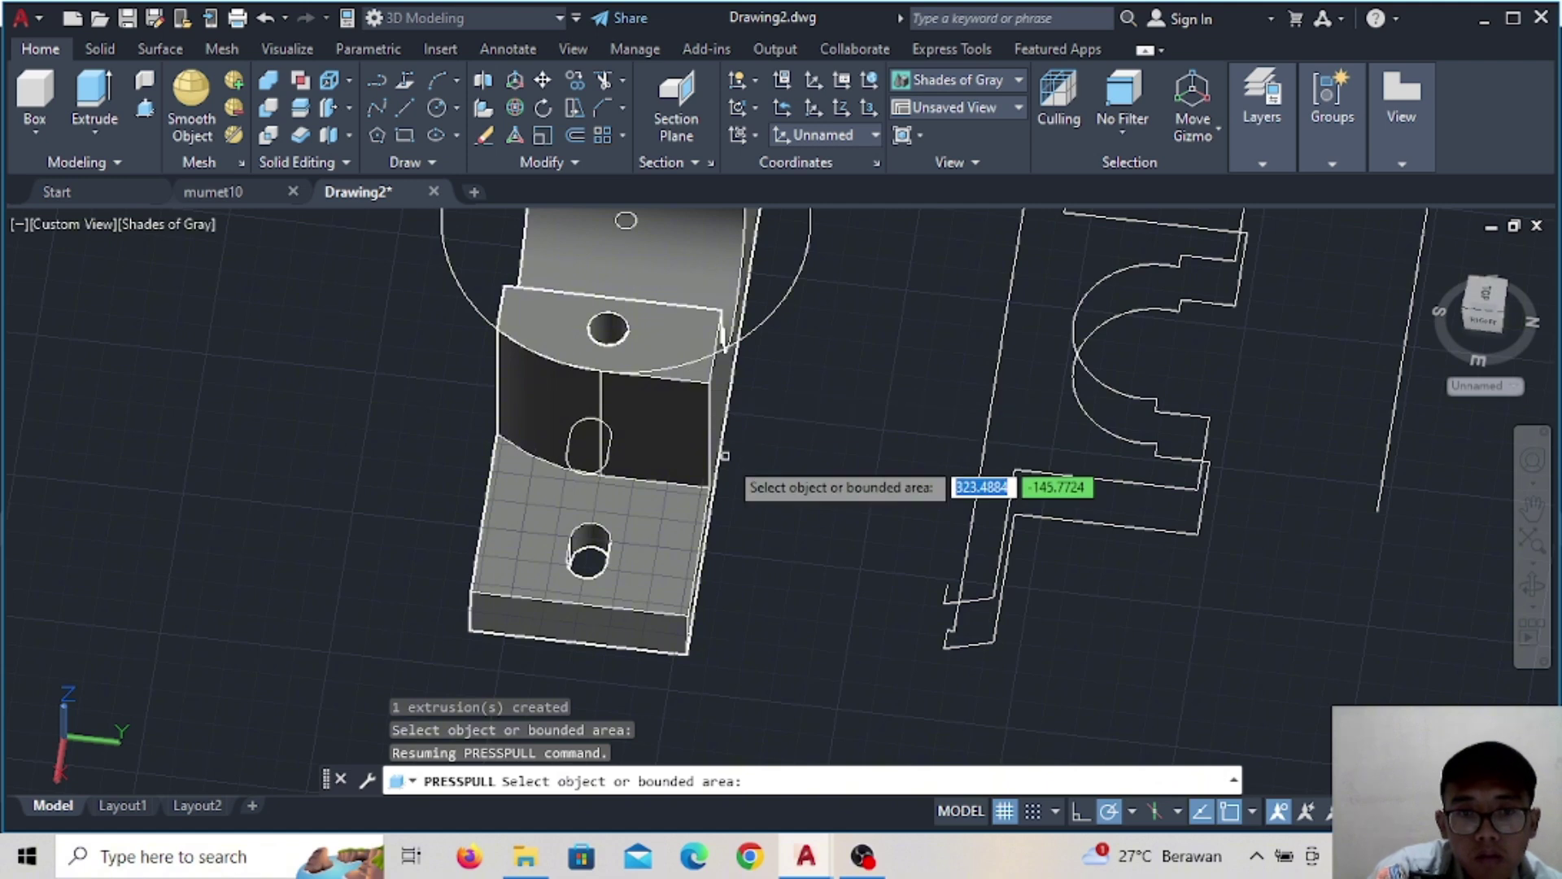
{"action": "scroll", "coordinate": [724, 456], "scroll_direction": "up", "scroll_amount": 2}
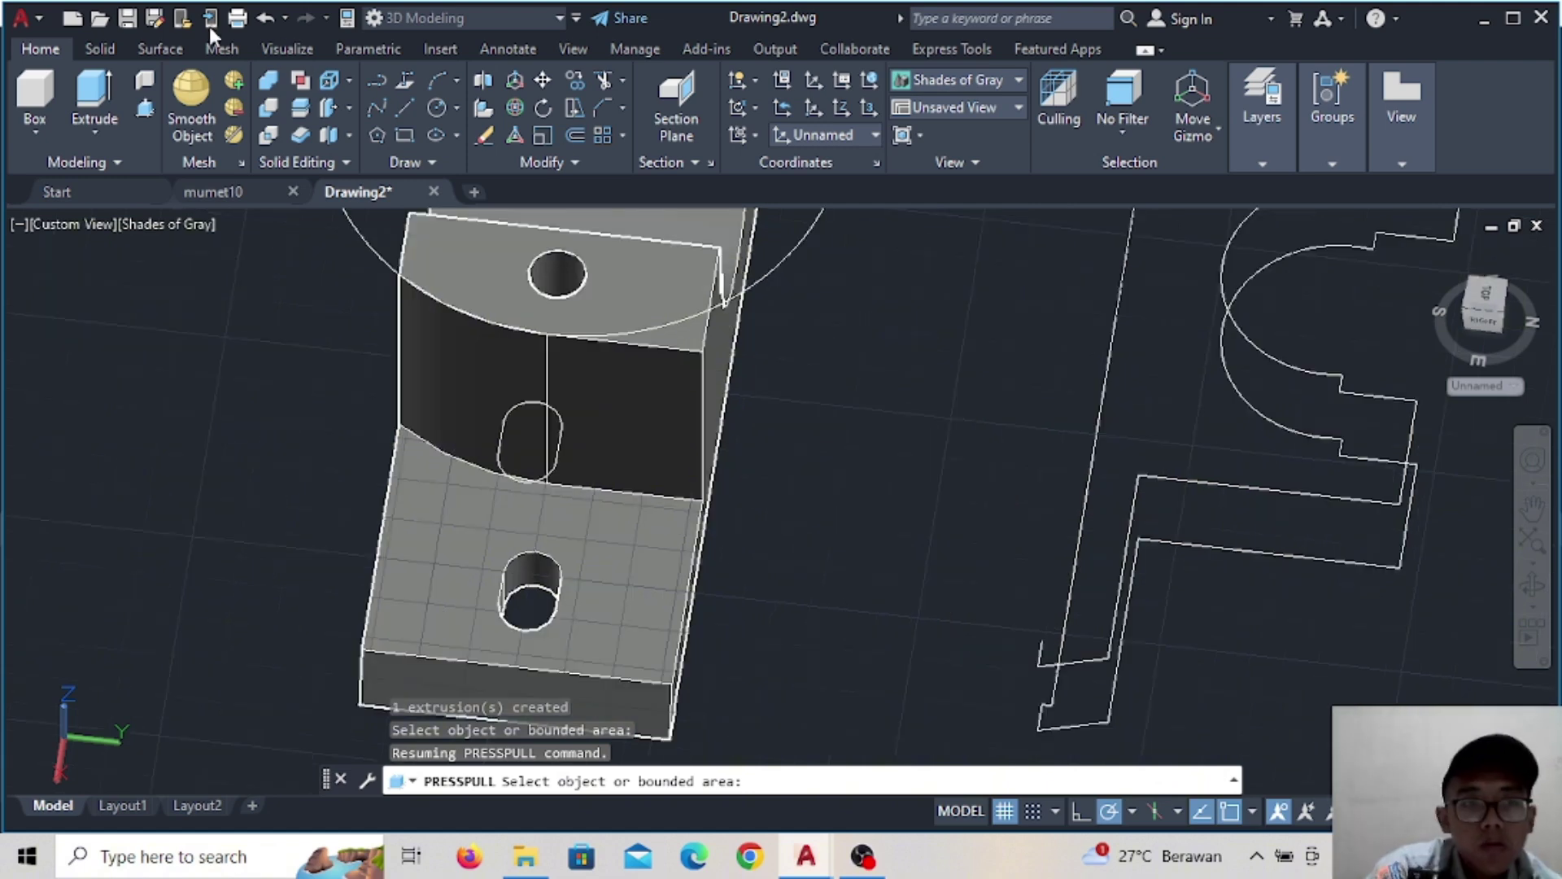
{"action": "key", "text": "Escape"}
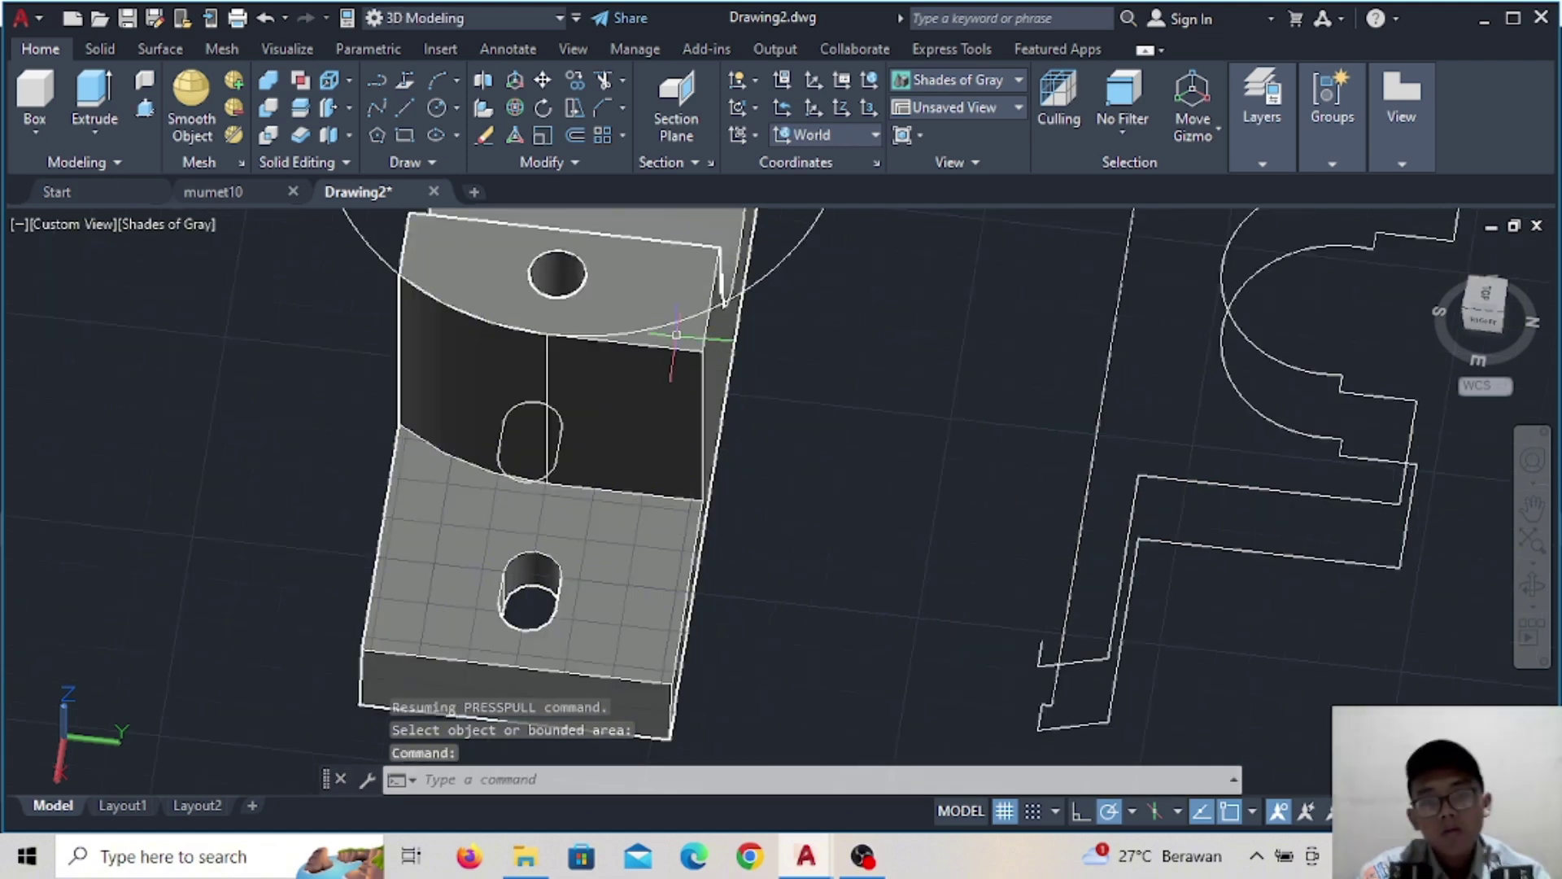
{"action": "scroll", "coordinate": [695, 371], "scroll_direction": "down", "scroll_amount": 3}
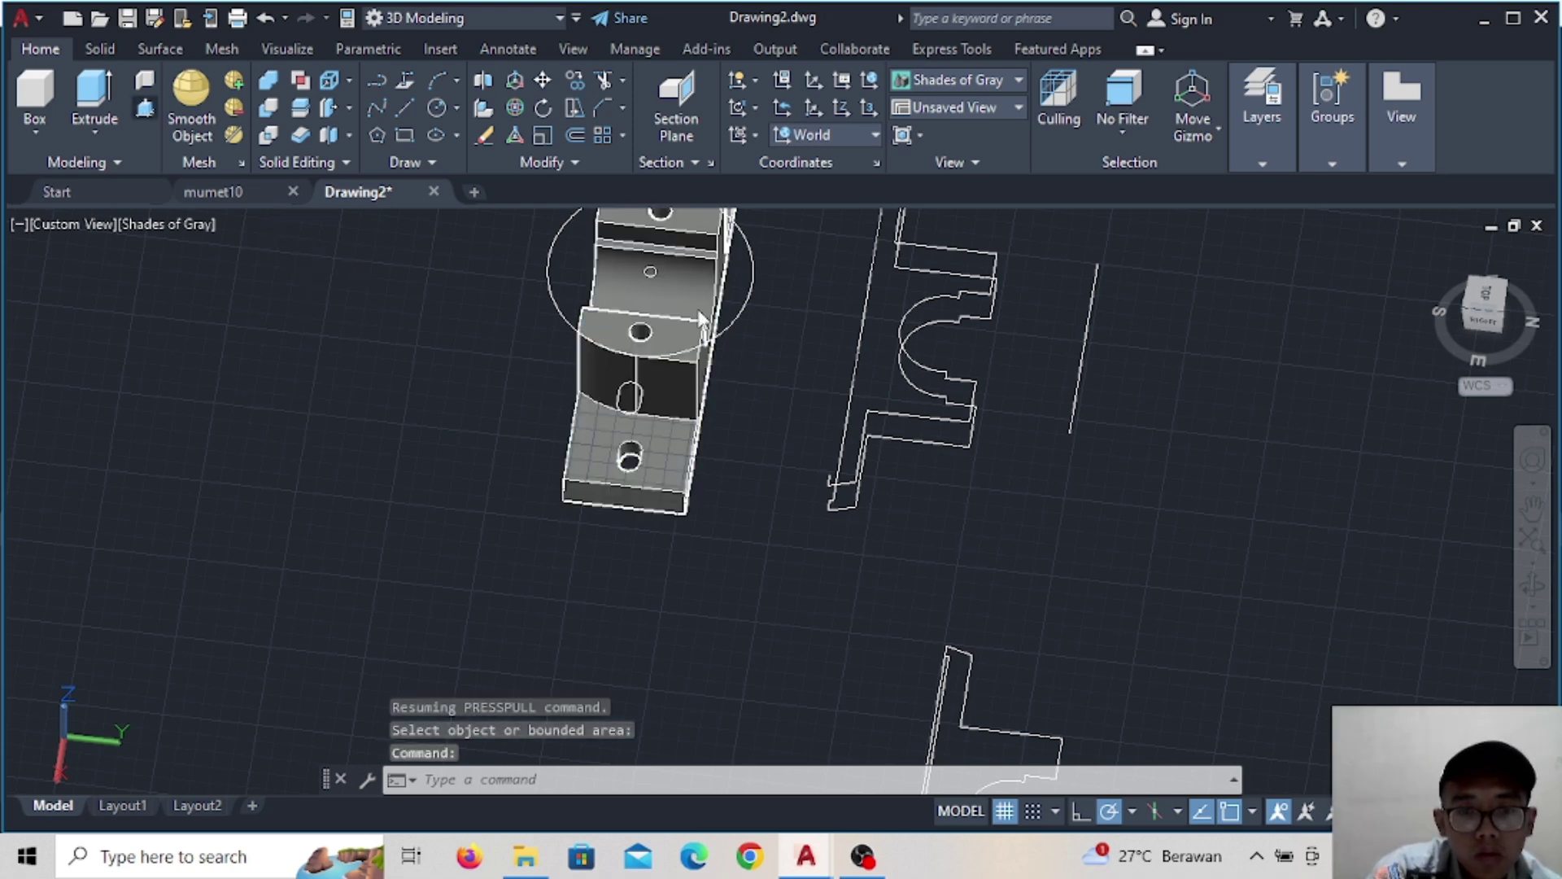
{"action": "key", "text": "Escape"}
{"action": "scroll", "coordinate": [570, 390], "scroll_direction": "up", "scroll_amount": 2}
{"action": "middle_click_drag", "start_coordinate": [570, 390], "coordinate": [640, 433]}
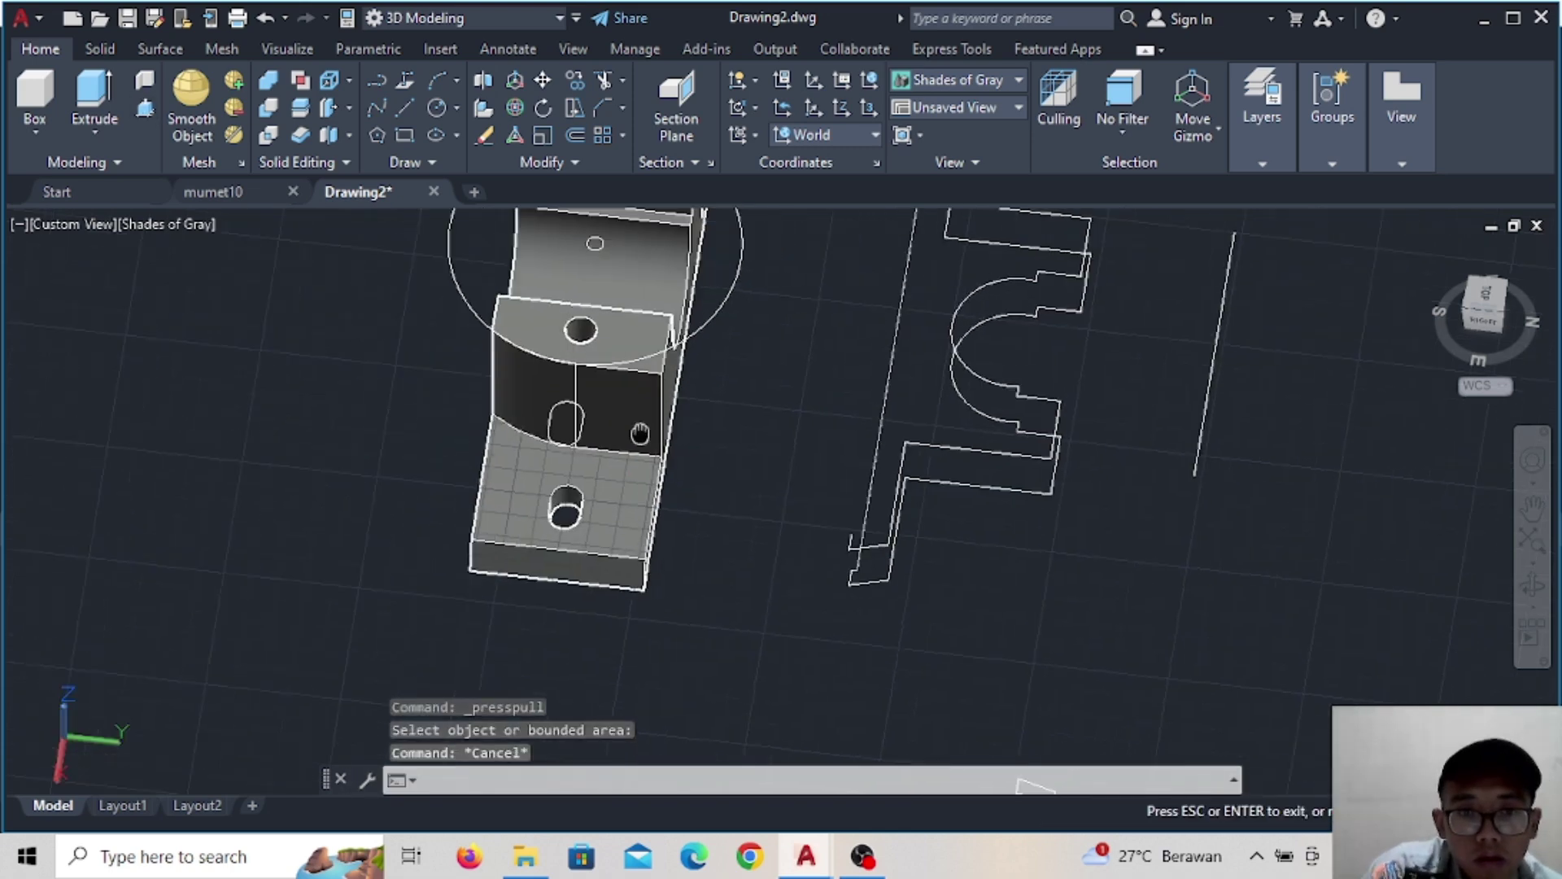
{"action": "key", "text": "Escape"}
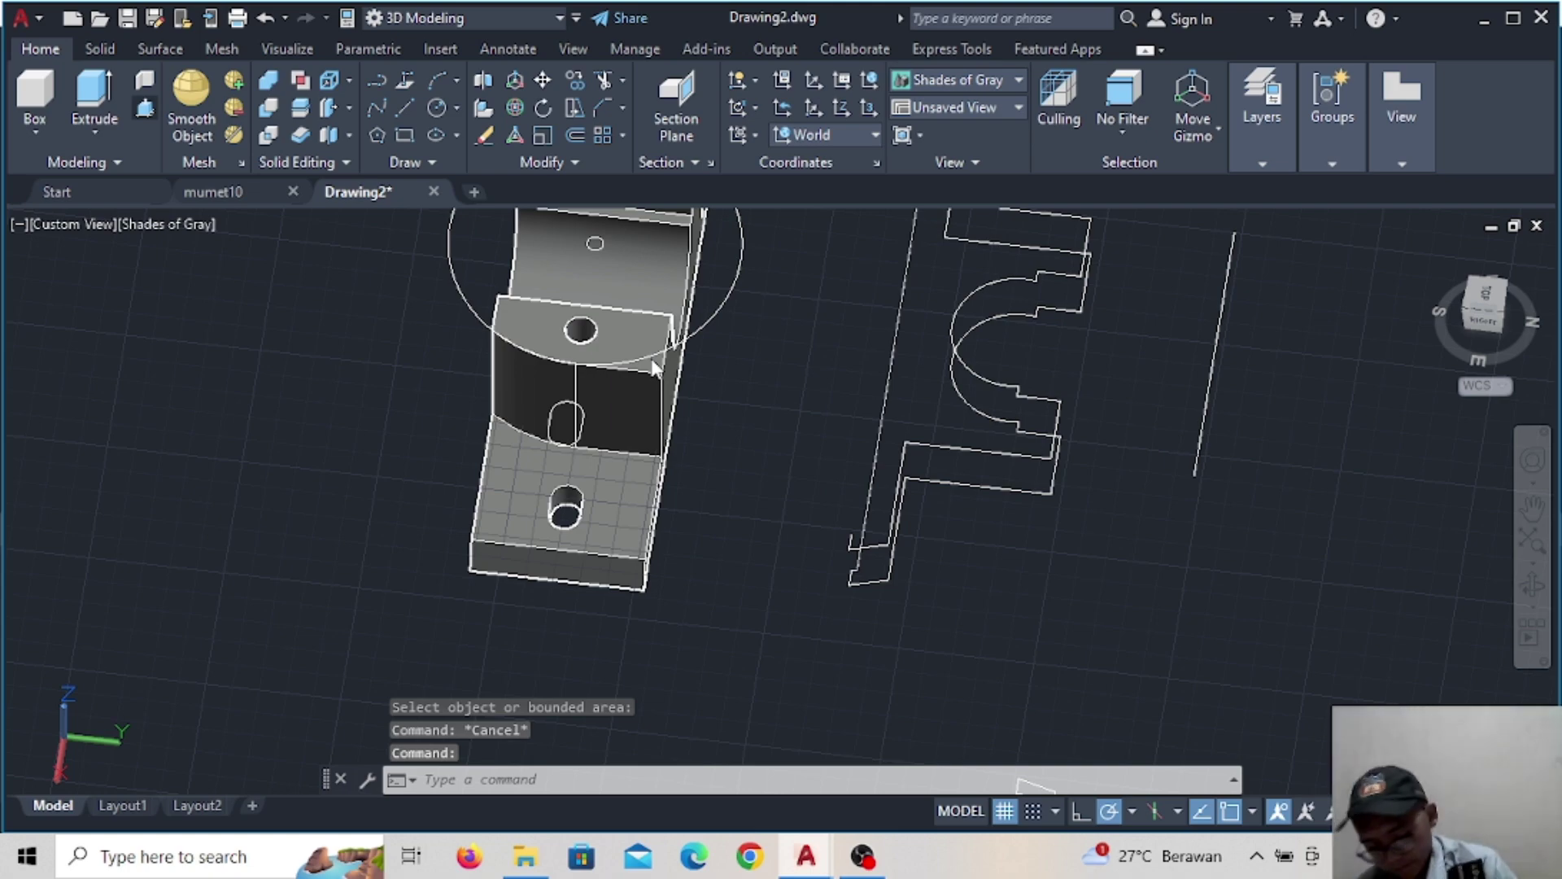
Press-pull the curved area on the left pillar 54 units
{"action": "key", "text": "Return"}
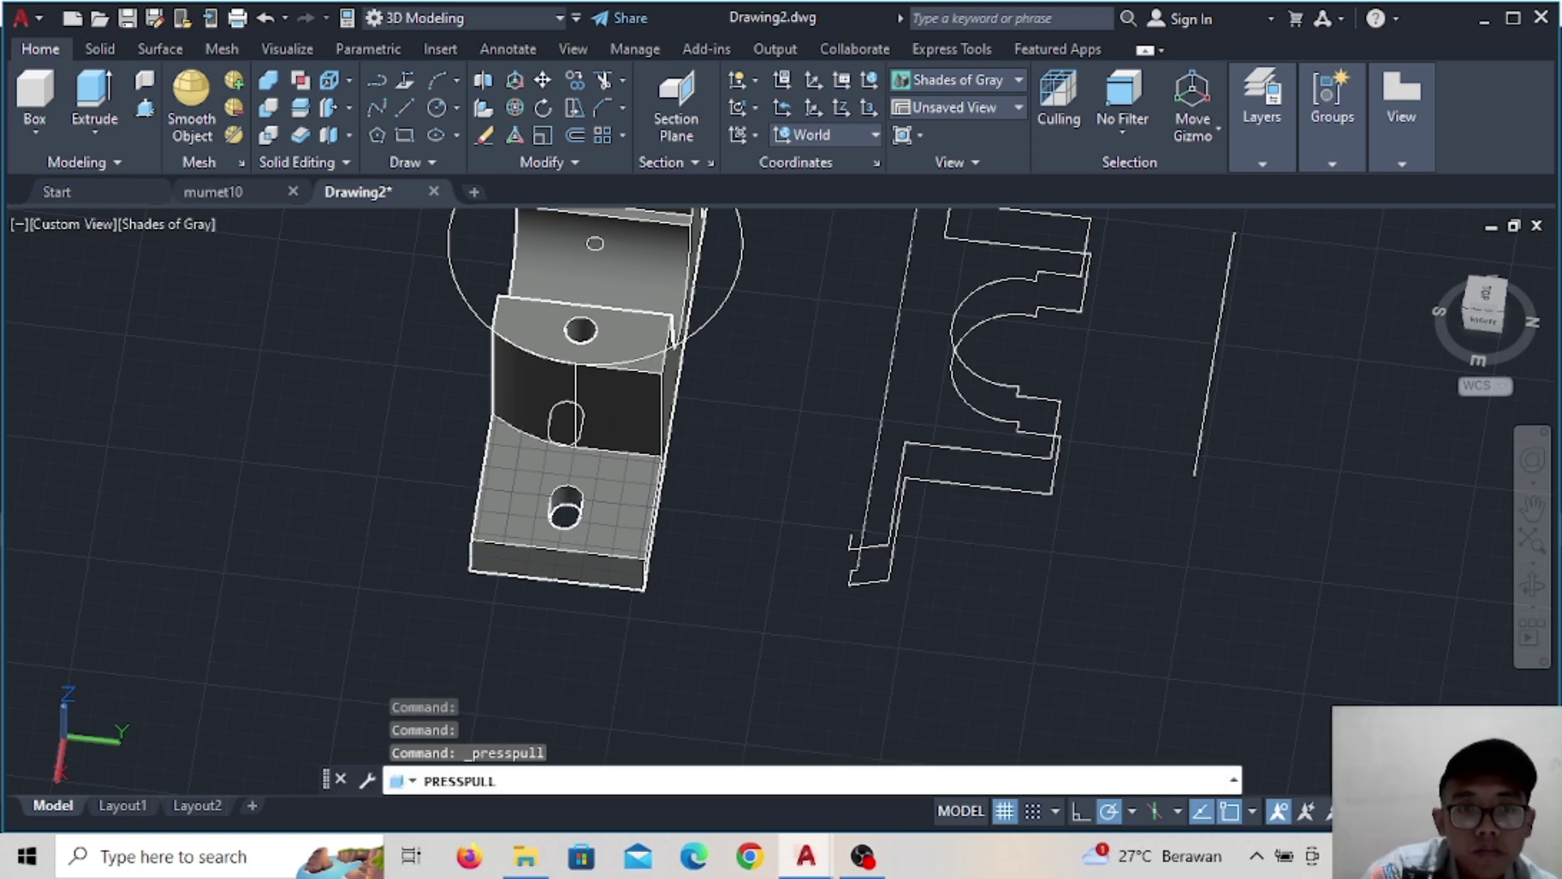
{"action": "middle_click_drag", "start_coordinate": [952, 453], "coordinate": [468, 118], "text": "shift"}
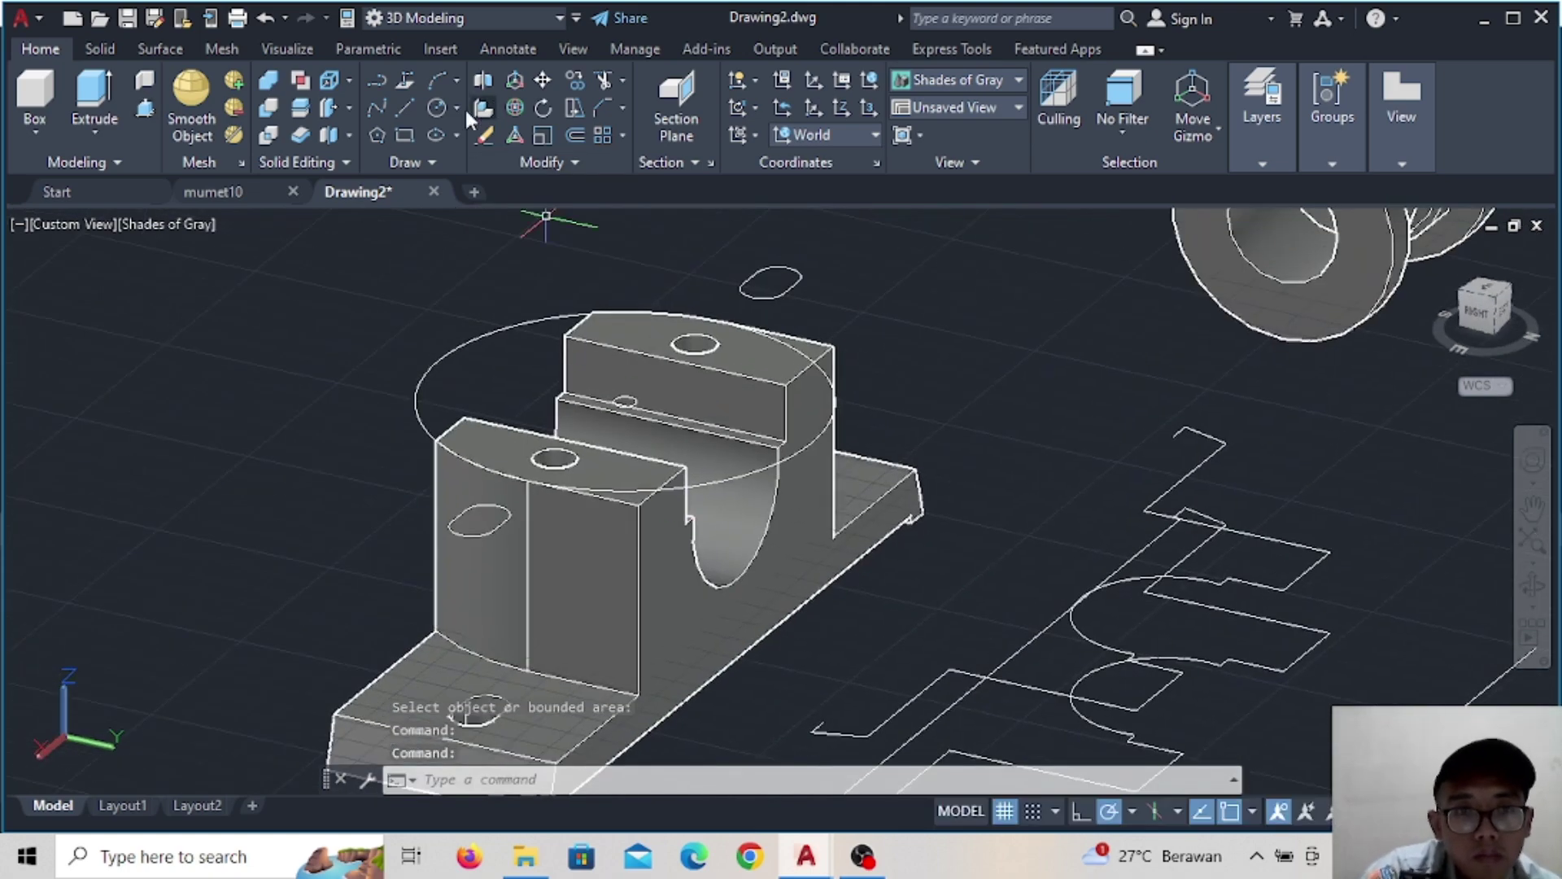
{"action": "scroll", "coordinate": [564, 423], "scroll_direction": "down", "scroll_amount": 2}
{"action": "left_click", "coordinate": [145, 110]}
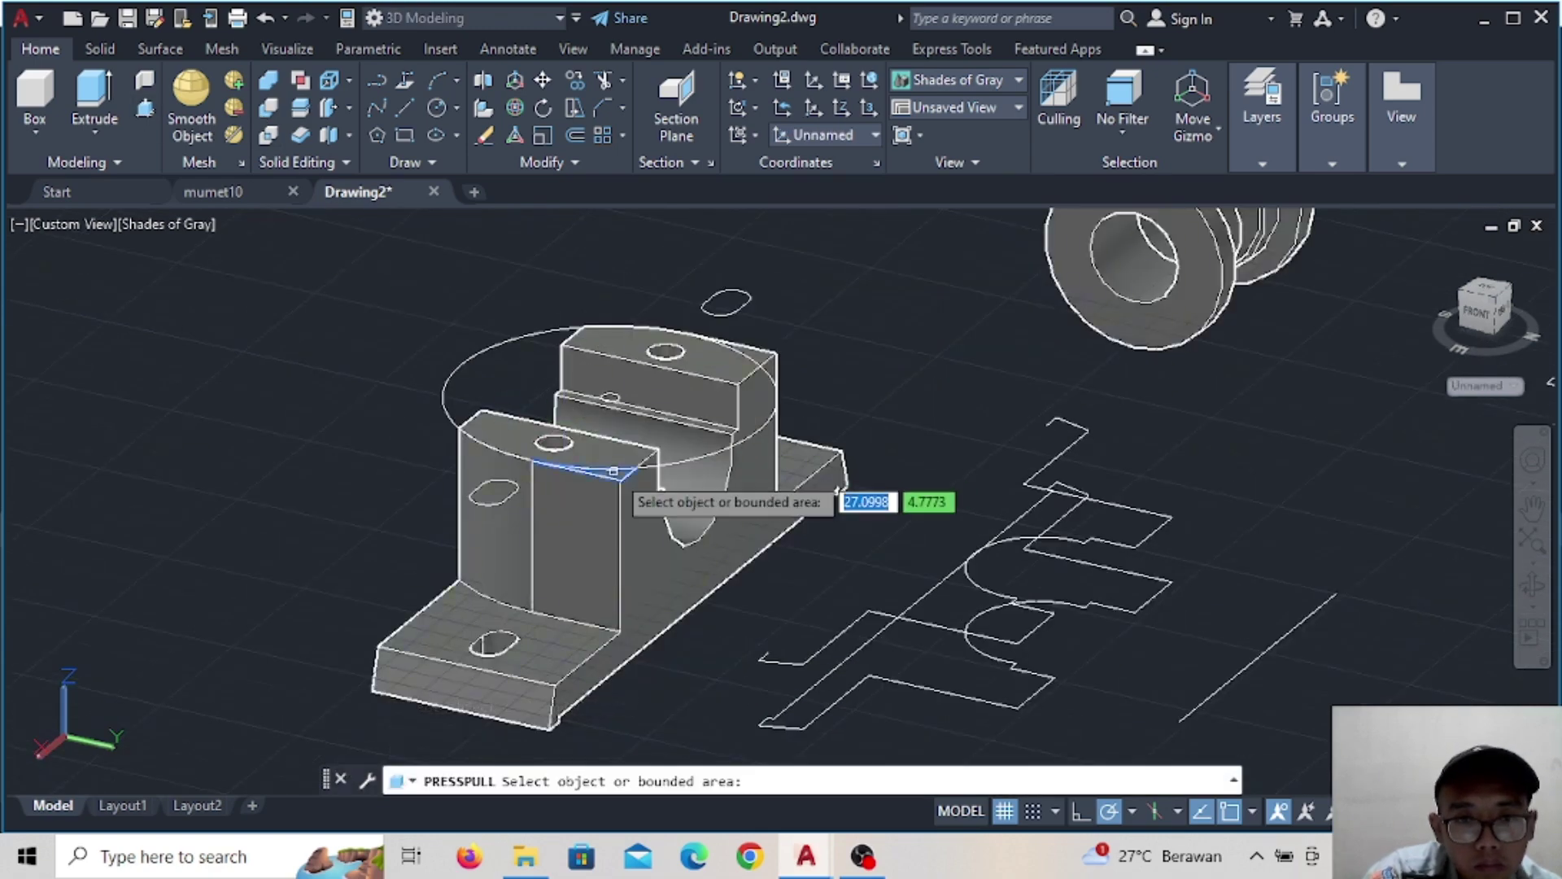
{"action": "left_click", "coordinate": [614, 472]}
{"action": "type", "text": "54"}
{"action": "key", "text": "Return"}
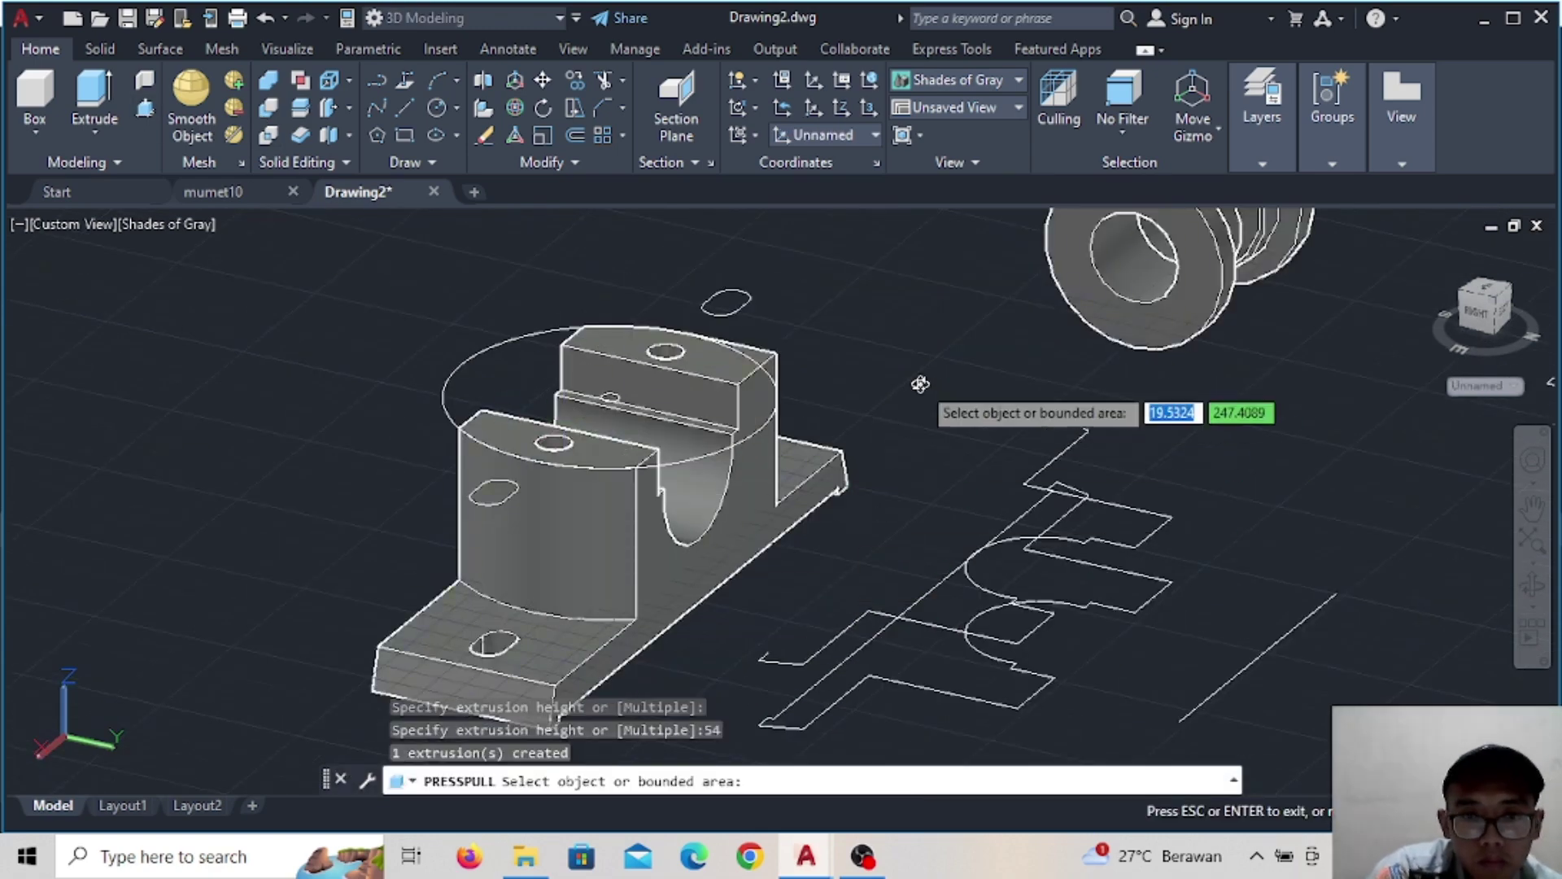
Press-pull the curved area on the right pillar 54 units
{"action": "middle_click_drag", "start_coordinate": [917, 383], "coordinate": [683, 394], "text": "shift"}
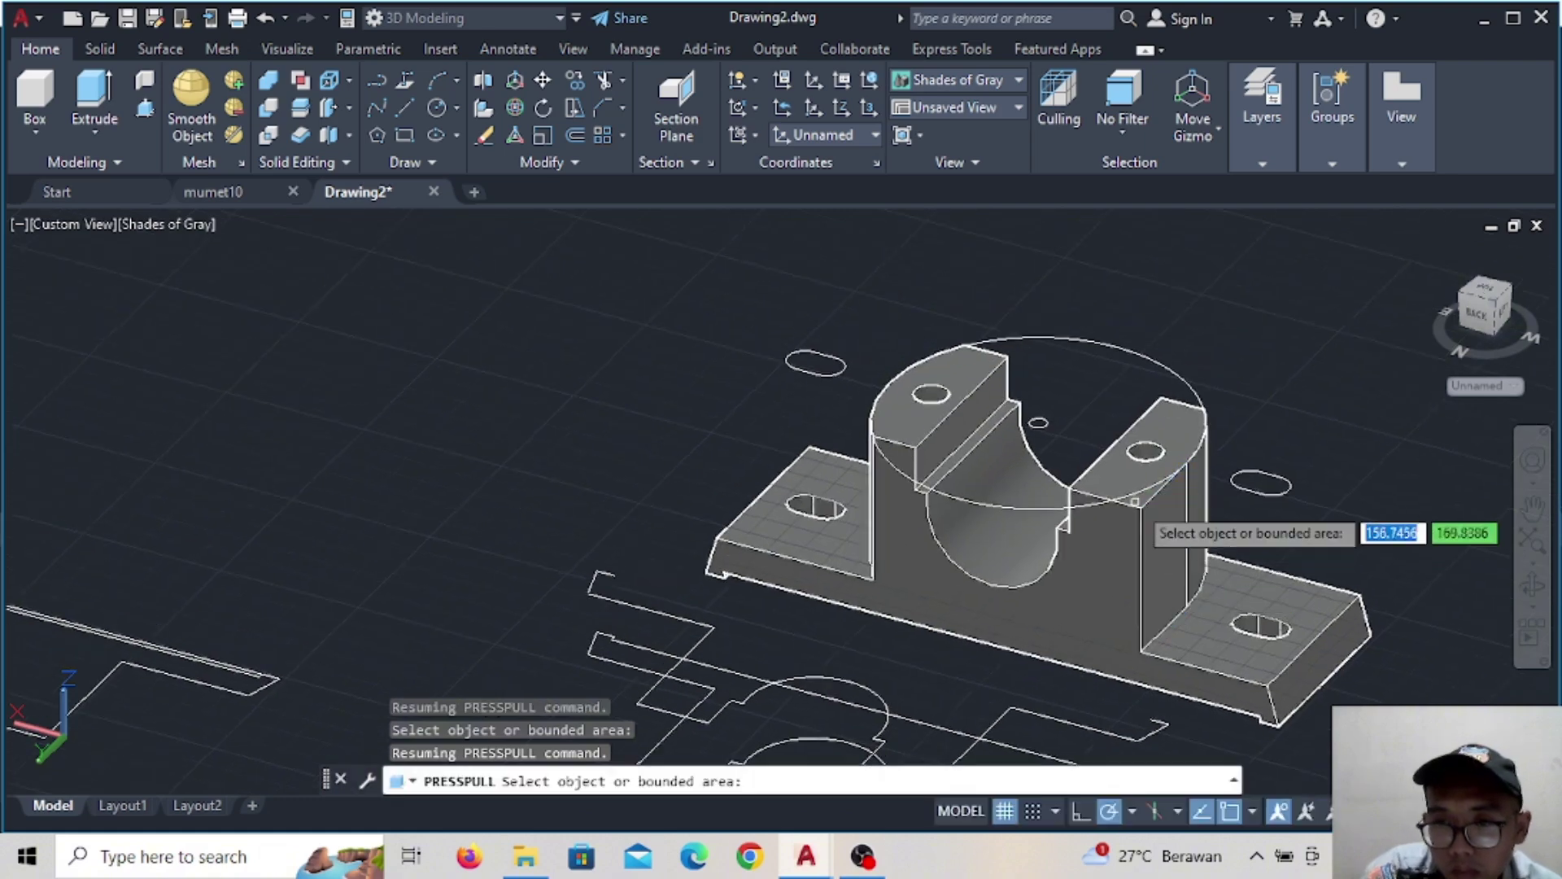
{"action": "middle_click_drag", "start_coordinate": [1228, 457], "coordinate": [1141, 506], "text": "shift"}
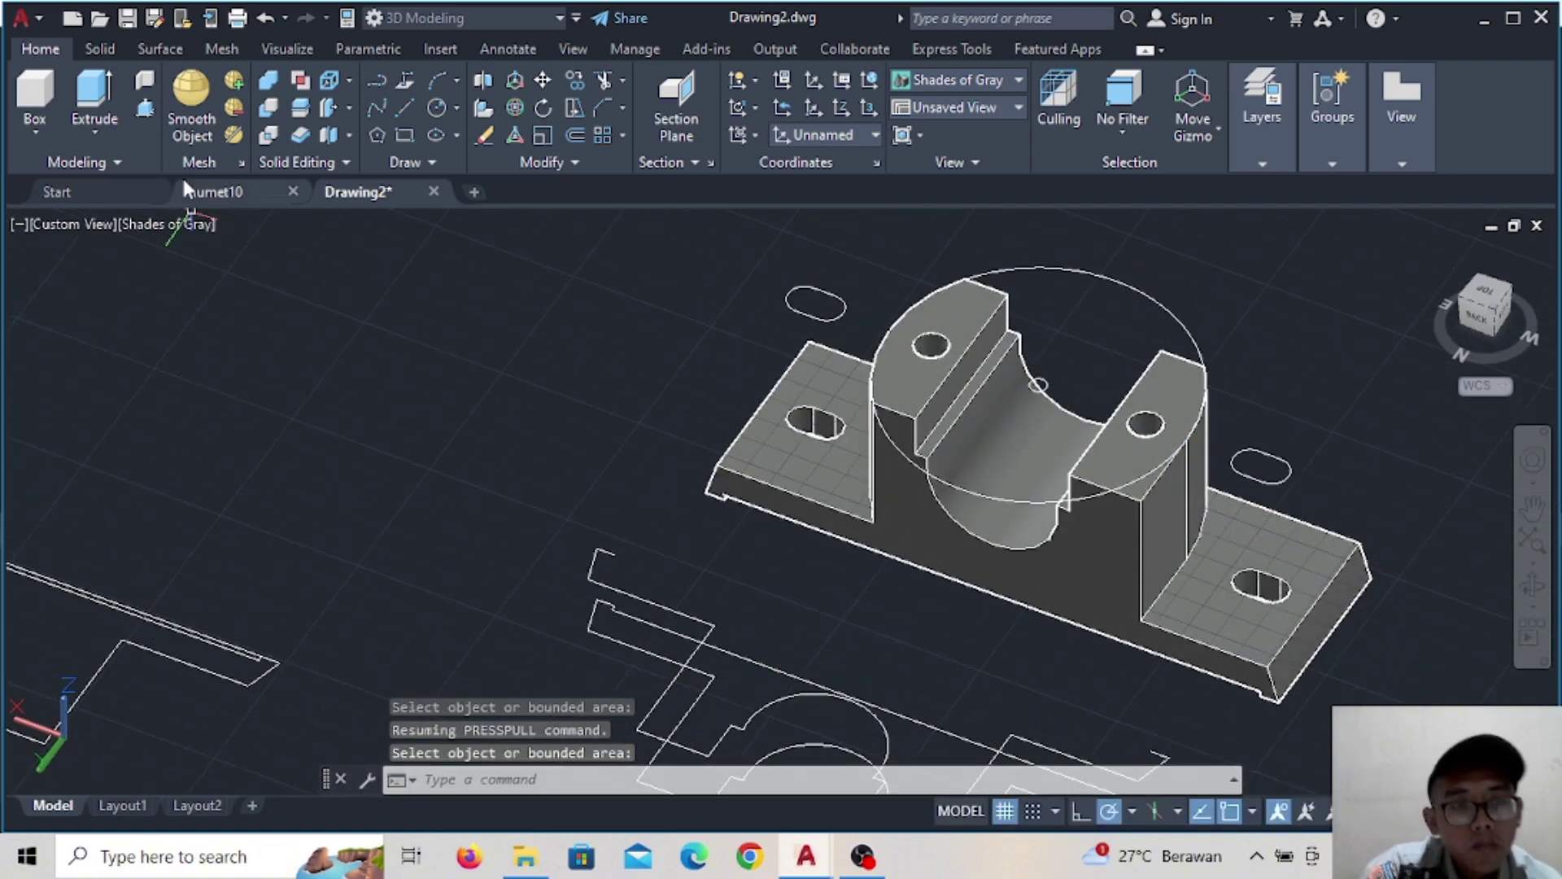
{"action": "scroll", "coordinate": [1141, 505], "scroll_direction": "up", "scroll_amount": 2}
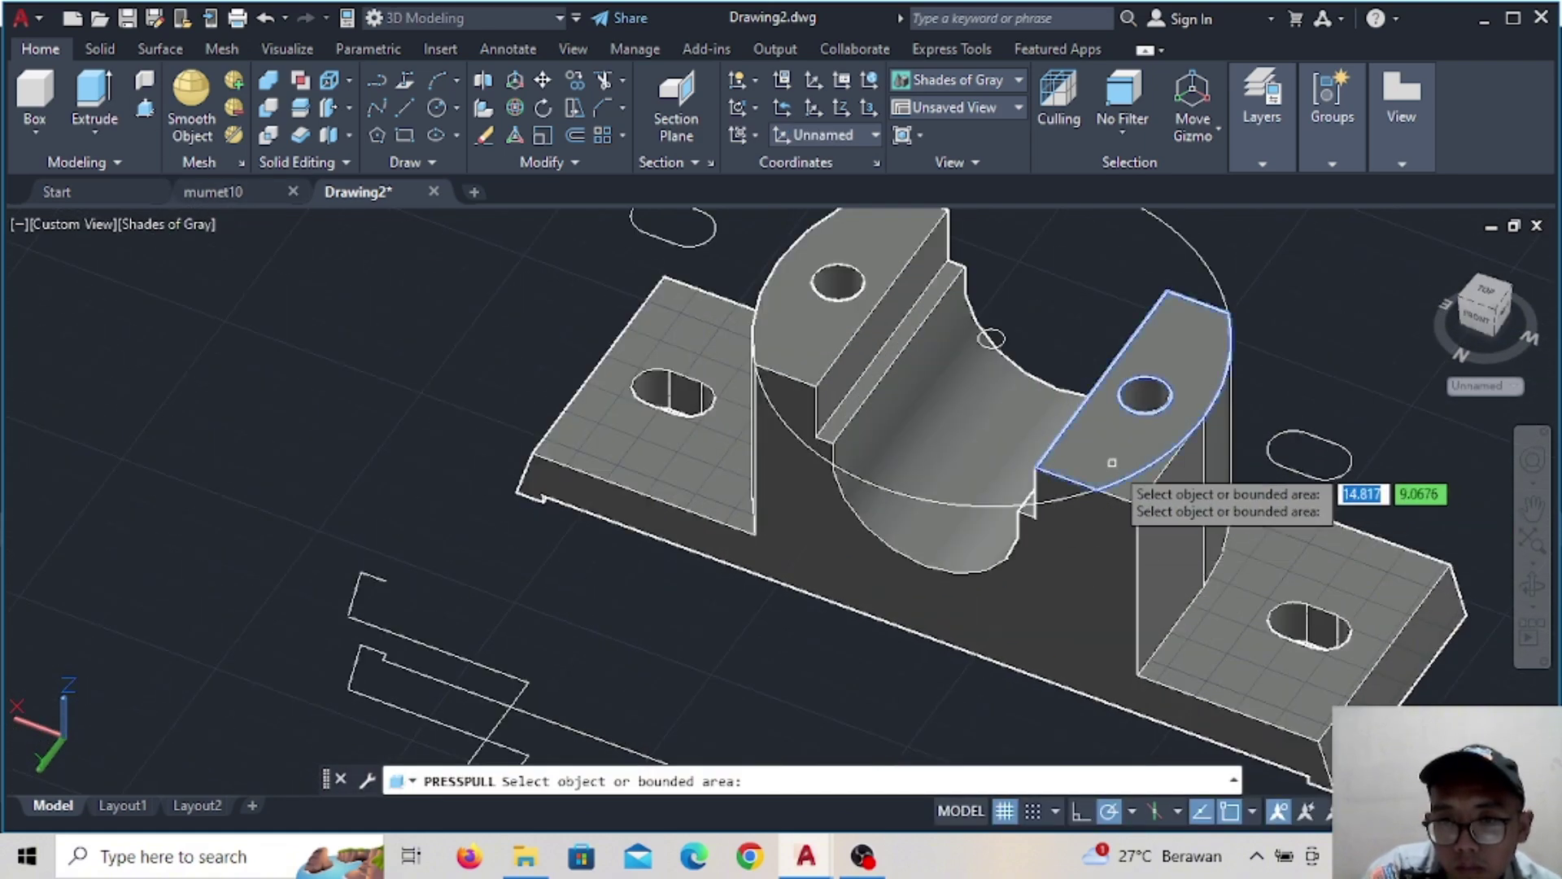
{"action": "left_click", "coordinate": [1138, 492]}
{"action": "type", "text": "54"}
{"action": "key", "text": "Return"}
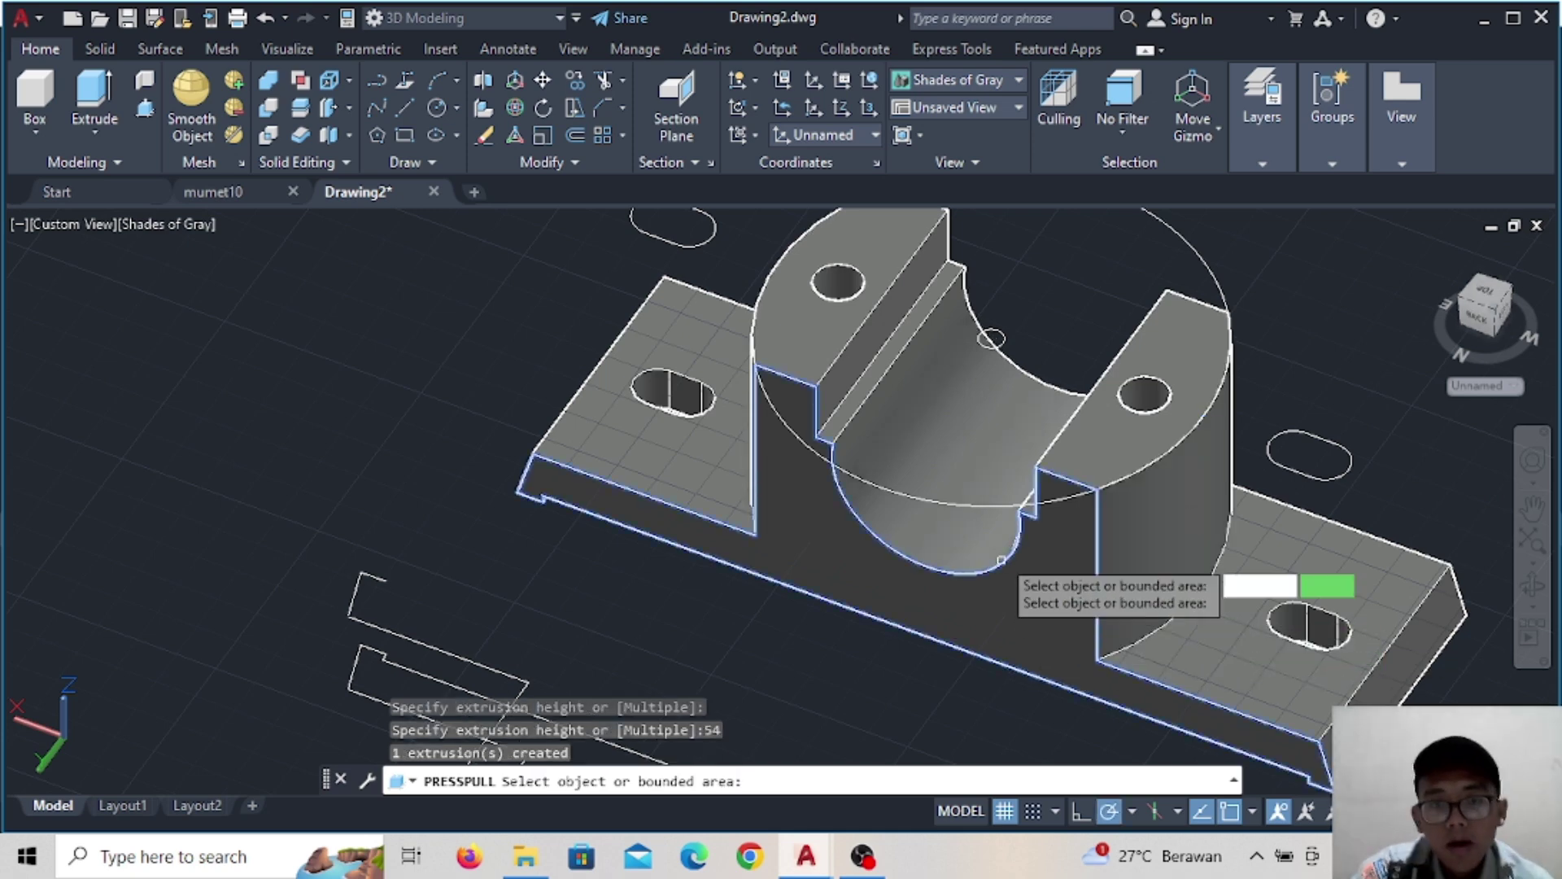
{"action": "key", "text": "Escape"}
Undo the erase and press-pull the small circle into a 60-unit cylinder
{"action": "middle_click_drag", "start_coordinate": [1144, 632], "coordinate": [954, 230], "text": "shift"}
{"action": "left_click", "coordinate": [260, 20]}
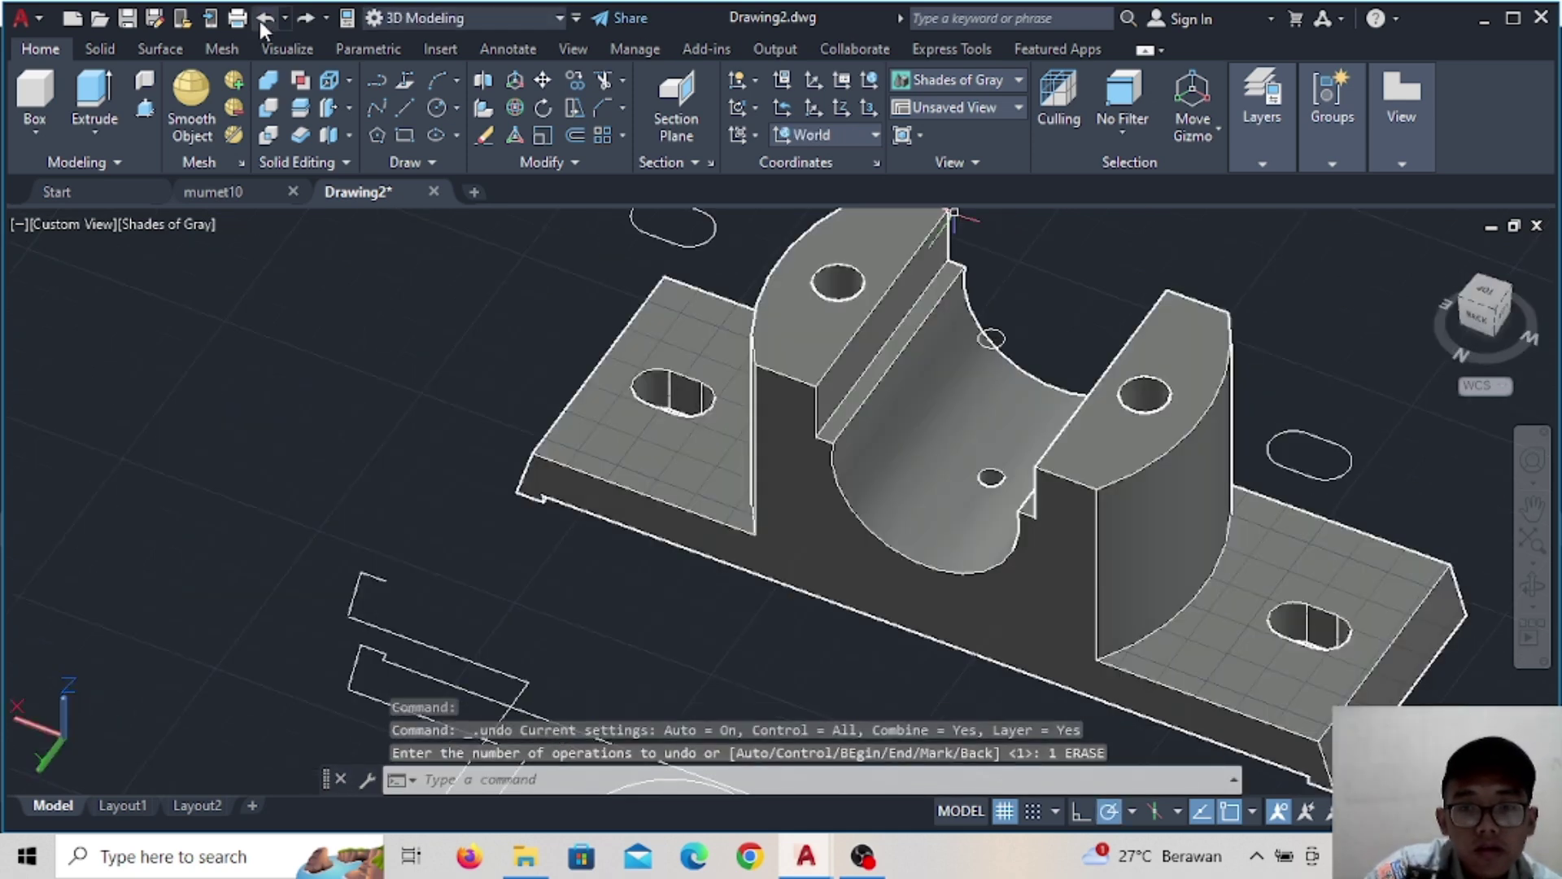
{"action": "left_click", "coordinate": [260, 21]}
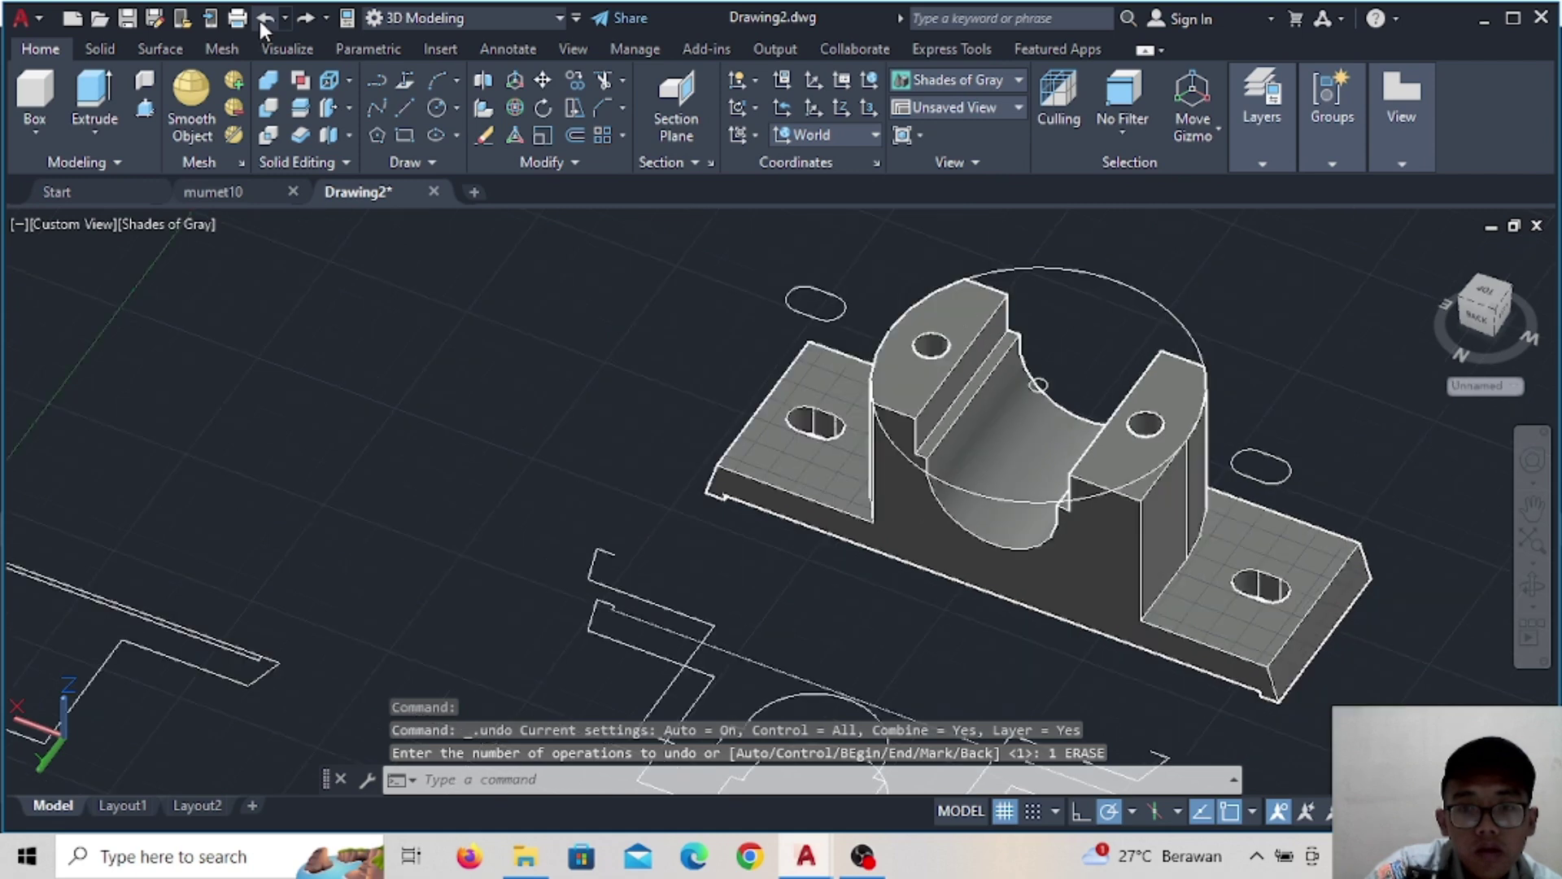
{"action": "scroll", "coordinate": [1038, 383], "scroll_direction": "up", "scroll_amount": 3}
{"action": "key", "text": "ctrl+shift+e"}
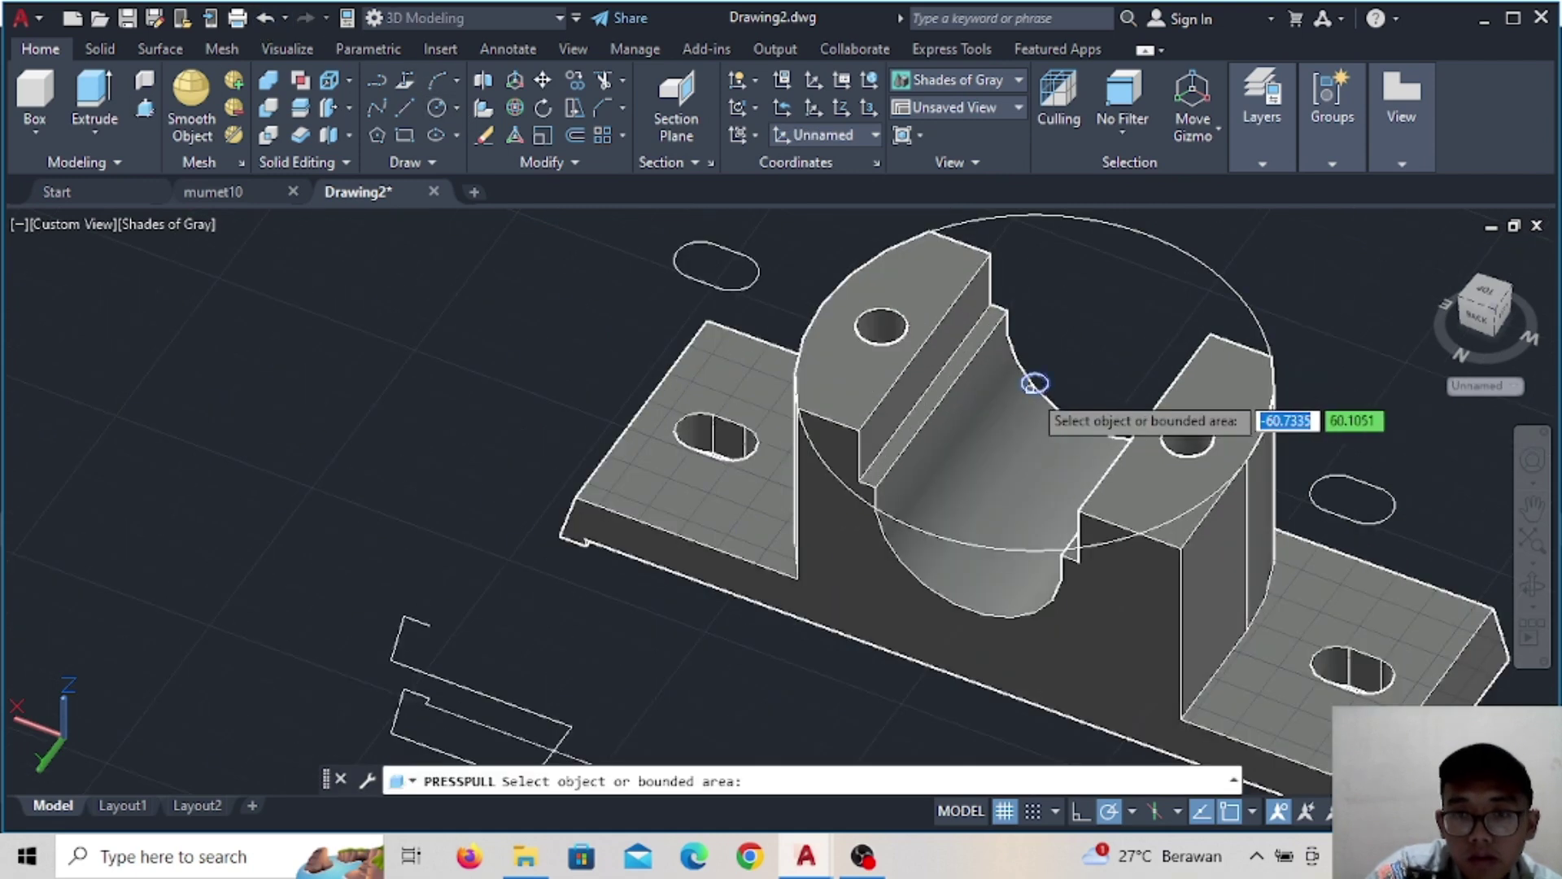
{"action": "left_click", "coordinate": [1034, 383]}
{"action": "type", "text": "0"}
{"action": "key", "text": "Return"}
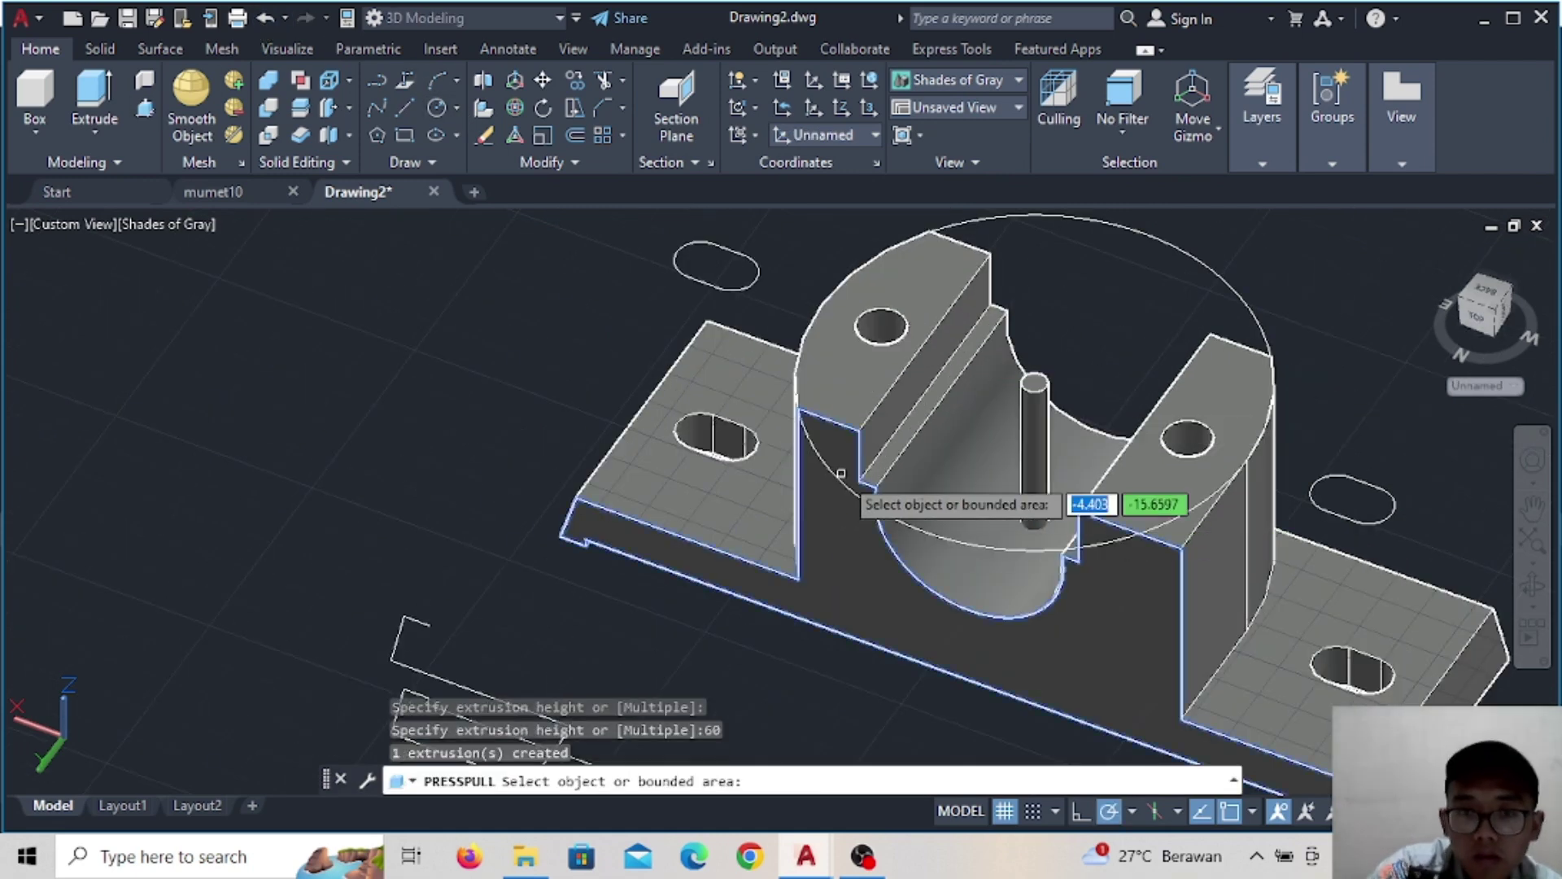
{"action": "key", "text": "Return"}
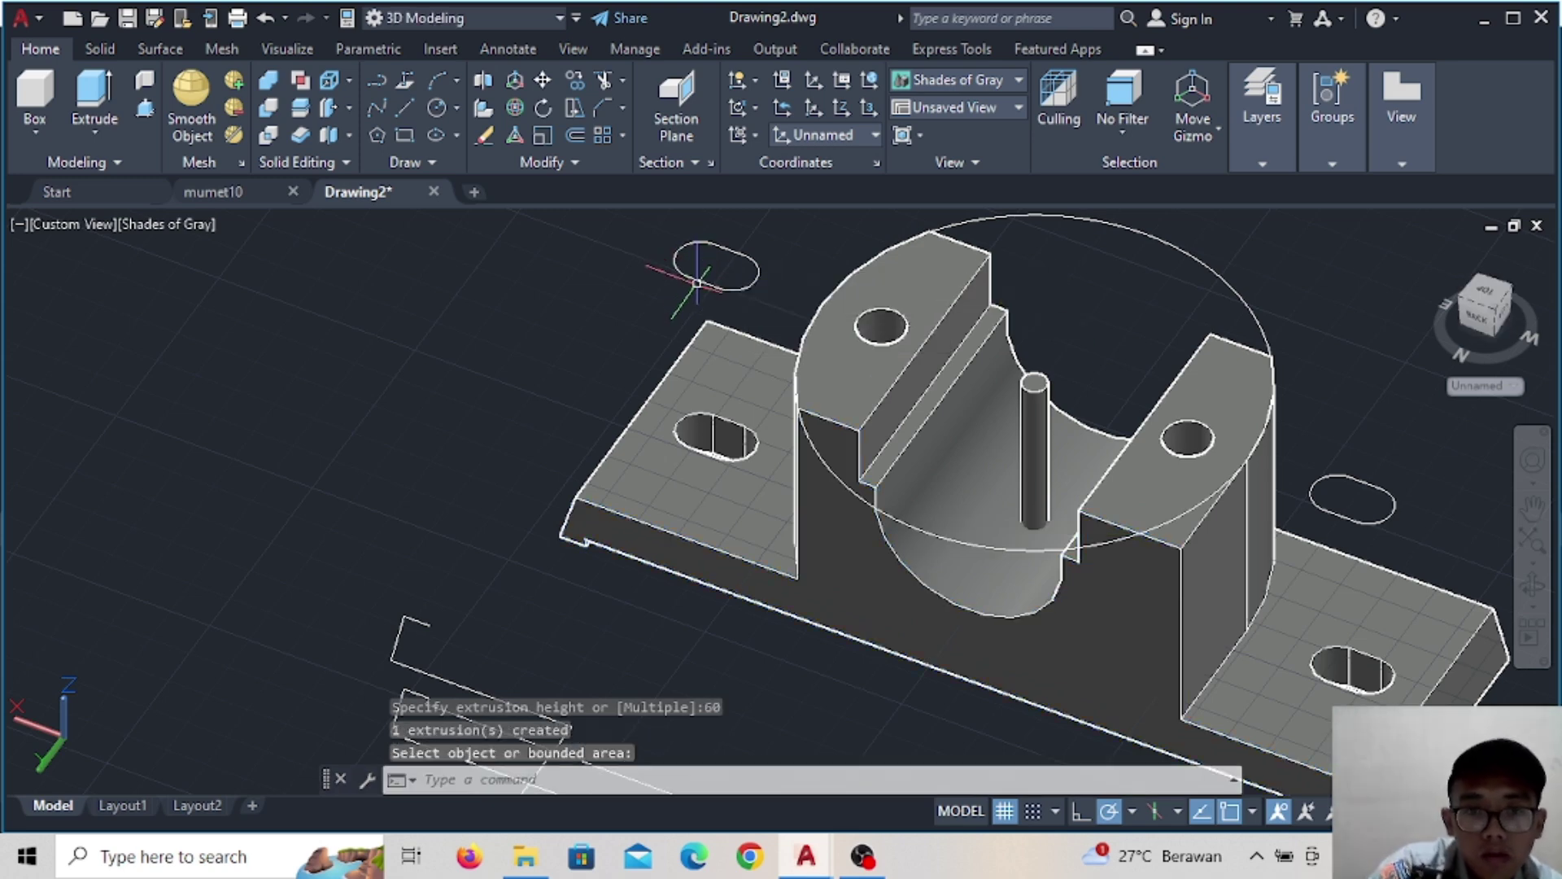
Subtract the small cylinder from the bearing block and delete the leftover object
{"action": "left_click", "coordinate": [1253, 511]}
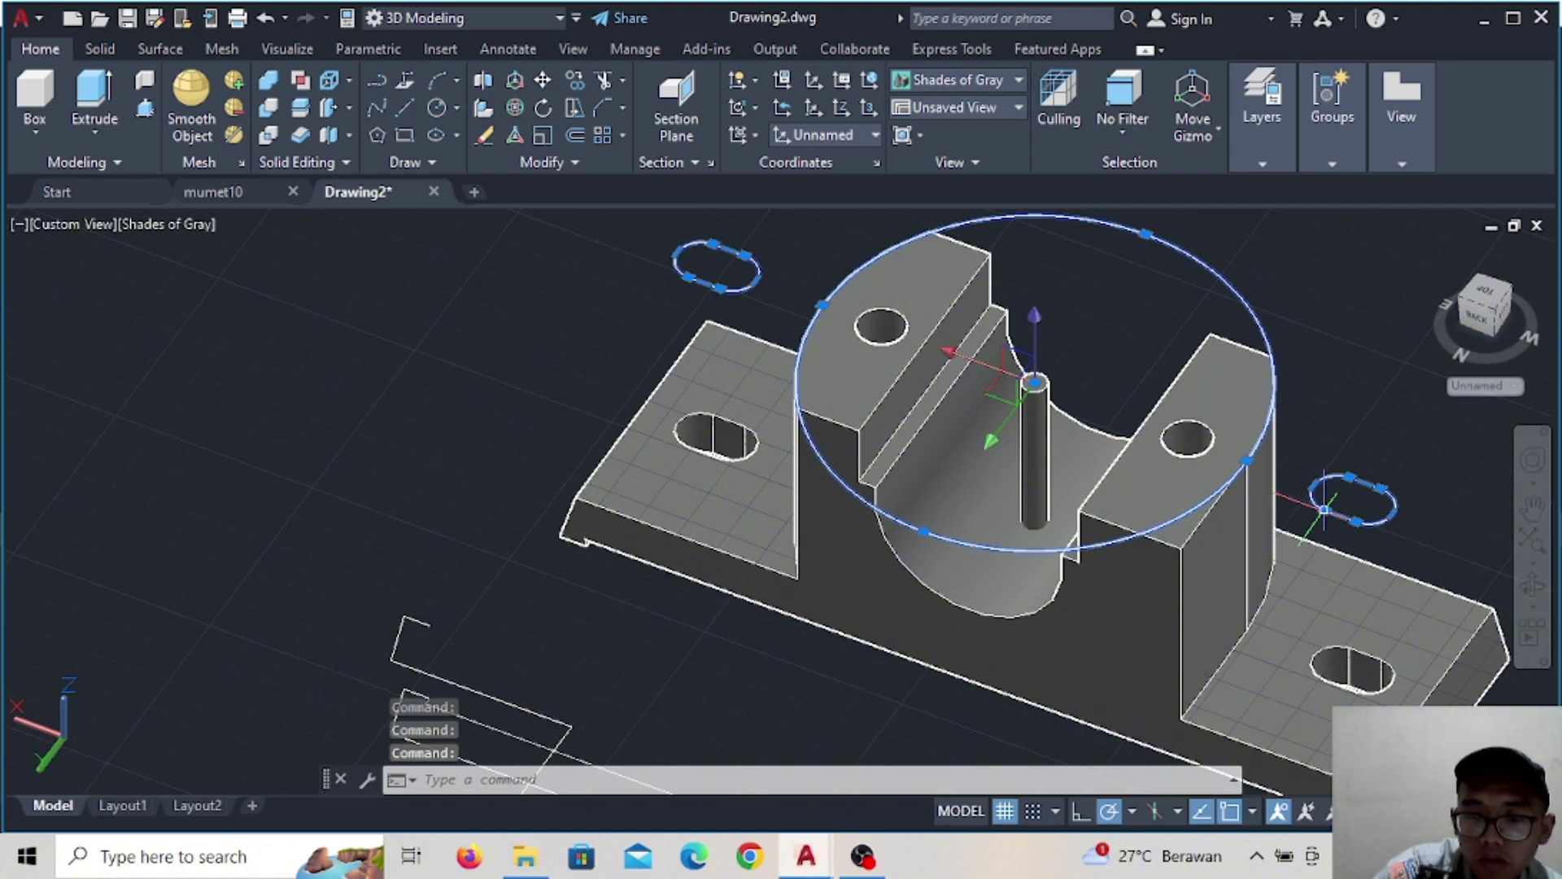
{"action": "key", "text": "Escape"}
{"action": "left_click", "coordinate": [268, 107]}
{"action": "left_click", "coordinate": [829, 445]}
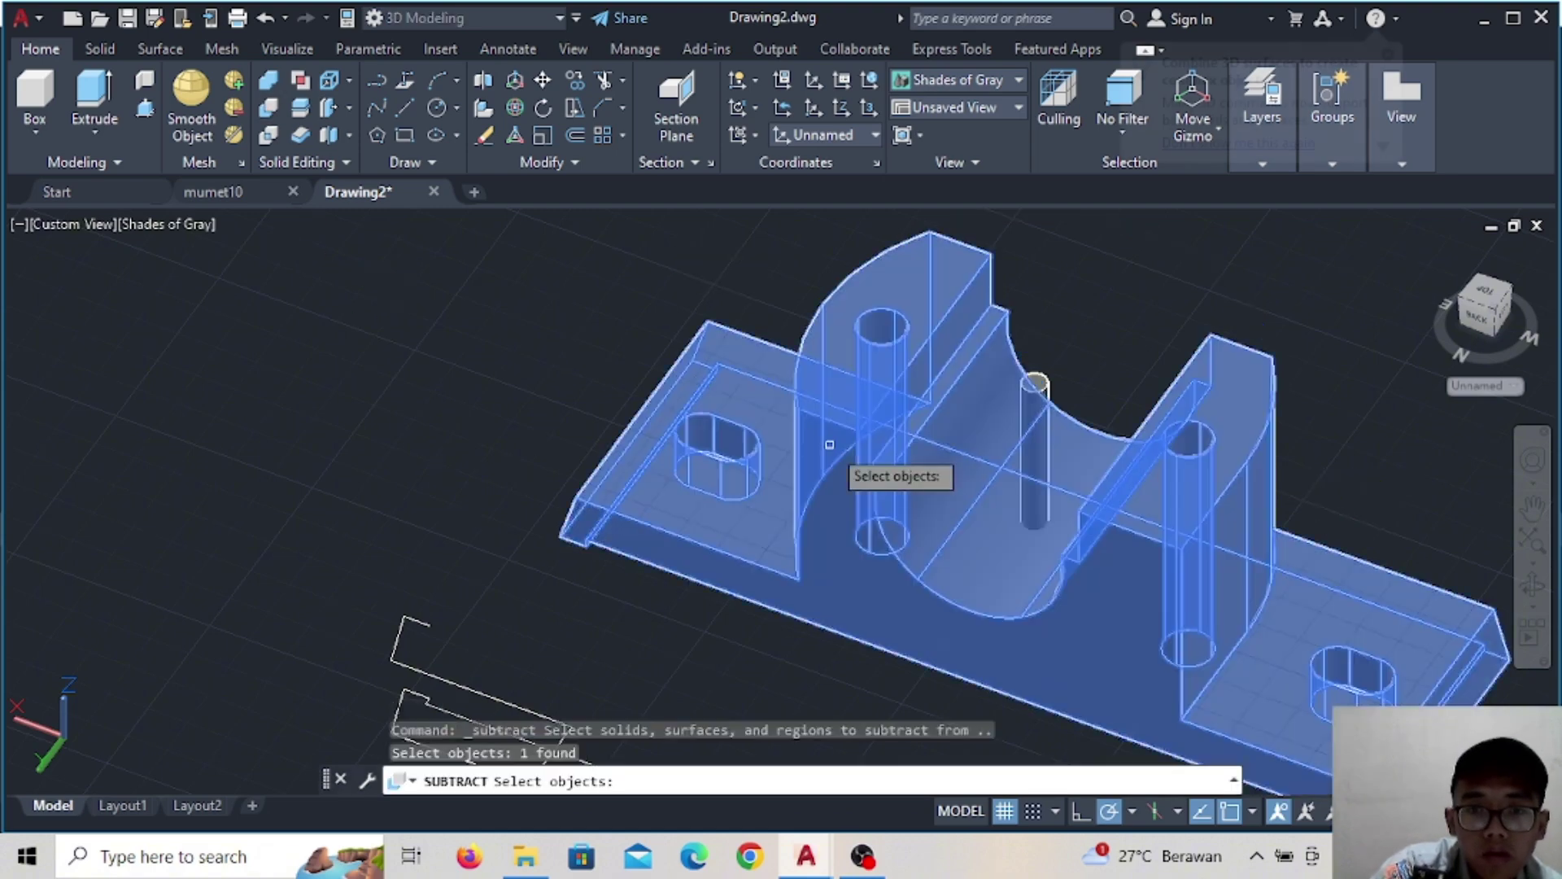
{"action": "key", "text": "Return"}
{"action": "left_click", "coordinate": [1042, 417]}
{"action": "key", "text": "Return"}
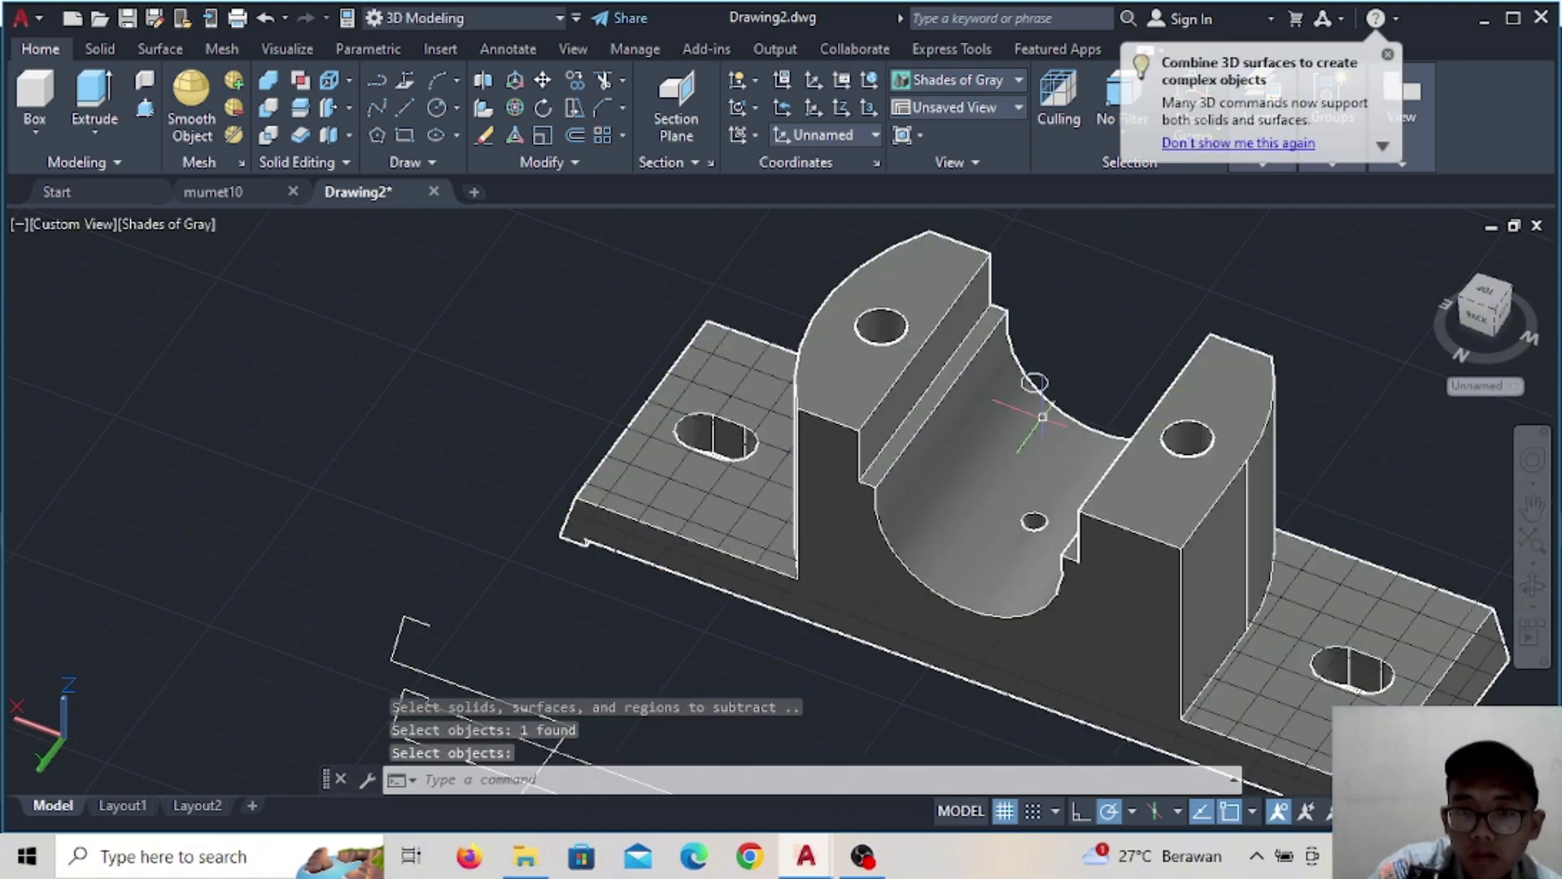
{"action": "key", "text": "Delete"}
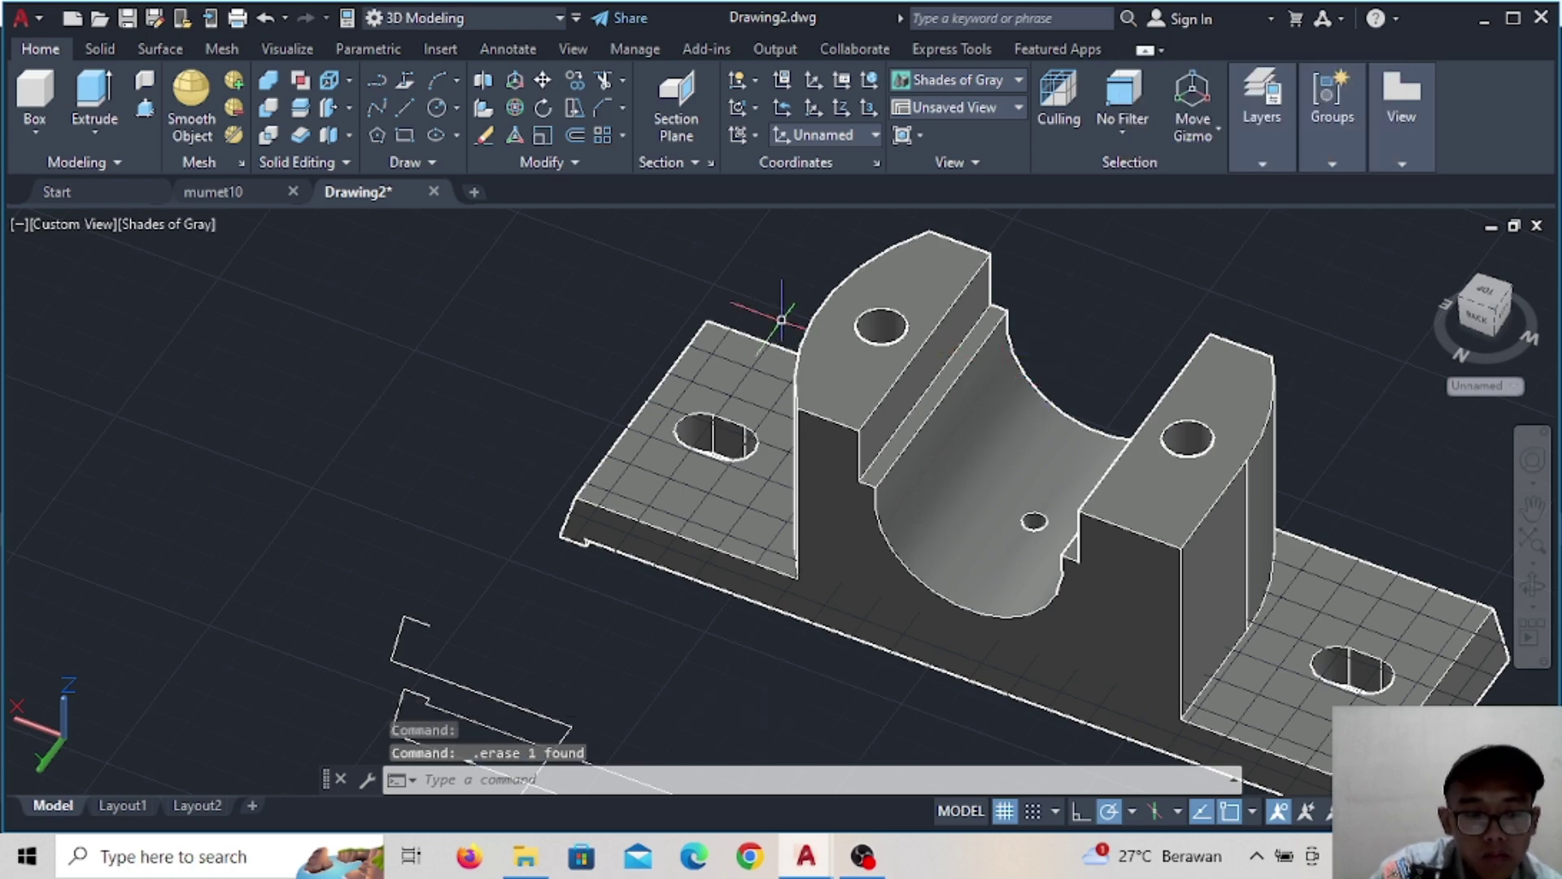
Orbit out over the layout, then undo back to restore the erased object
{"action": "middle_click_drag", "start_coordinate": [1035, 385], "coordinate": [489, 525], "text": "shift"}
{"action": "scroll", "coordinate": [489, 525], "scroll_direction": "down", "scroll_amount": 2}
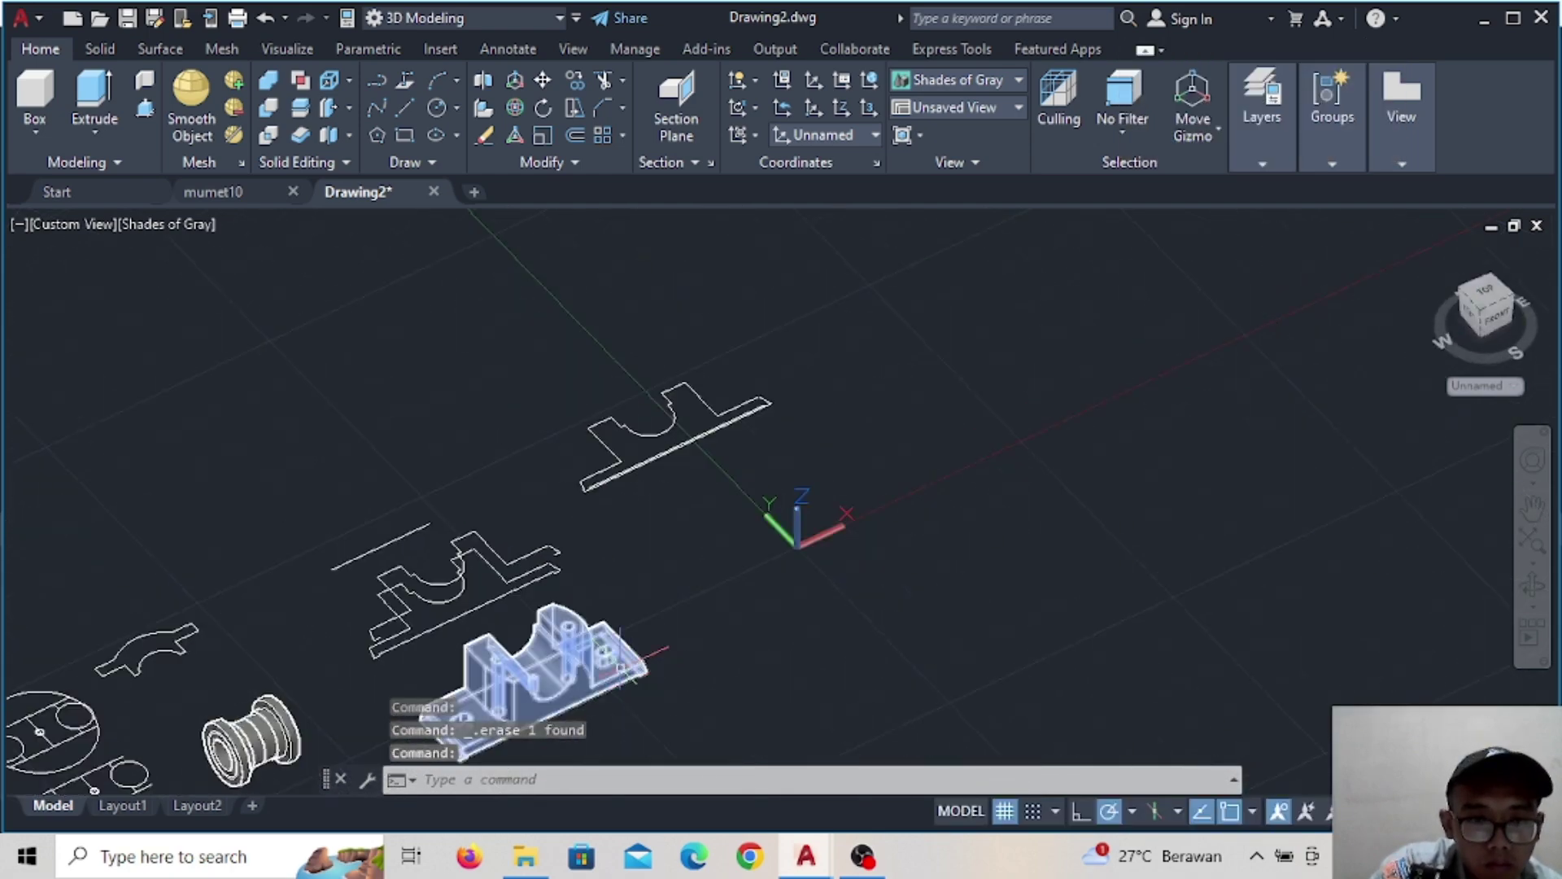
{"action": "scroll", "coordinate": [489, 524], "scroll_direction": "up", "scroll_amount": 3}
{"action": "scroll", "coordinate": [537, 622], "scroll_direction": "up", "scroll_amount": 2}
{"action": "middle_click_drag", "start_coordinate": [436, 516], "coordinate": [613, 523], "text": "shift"}
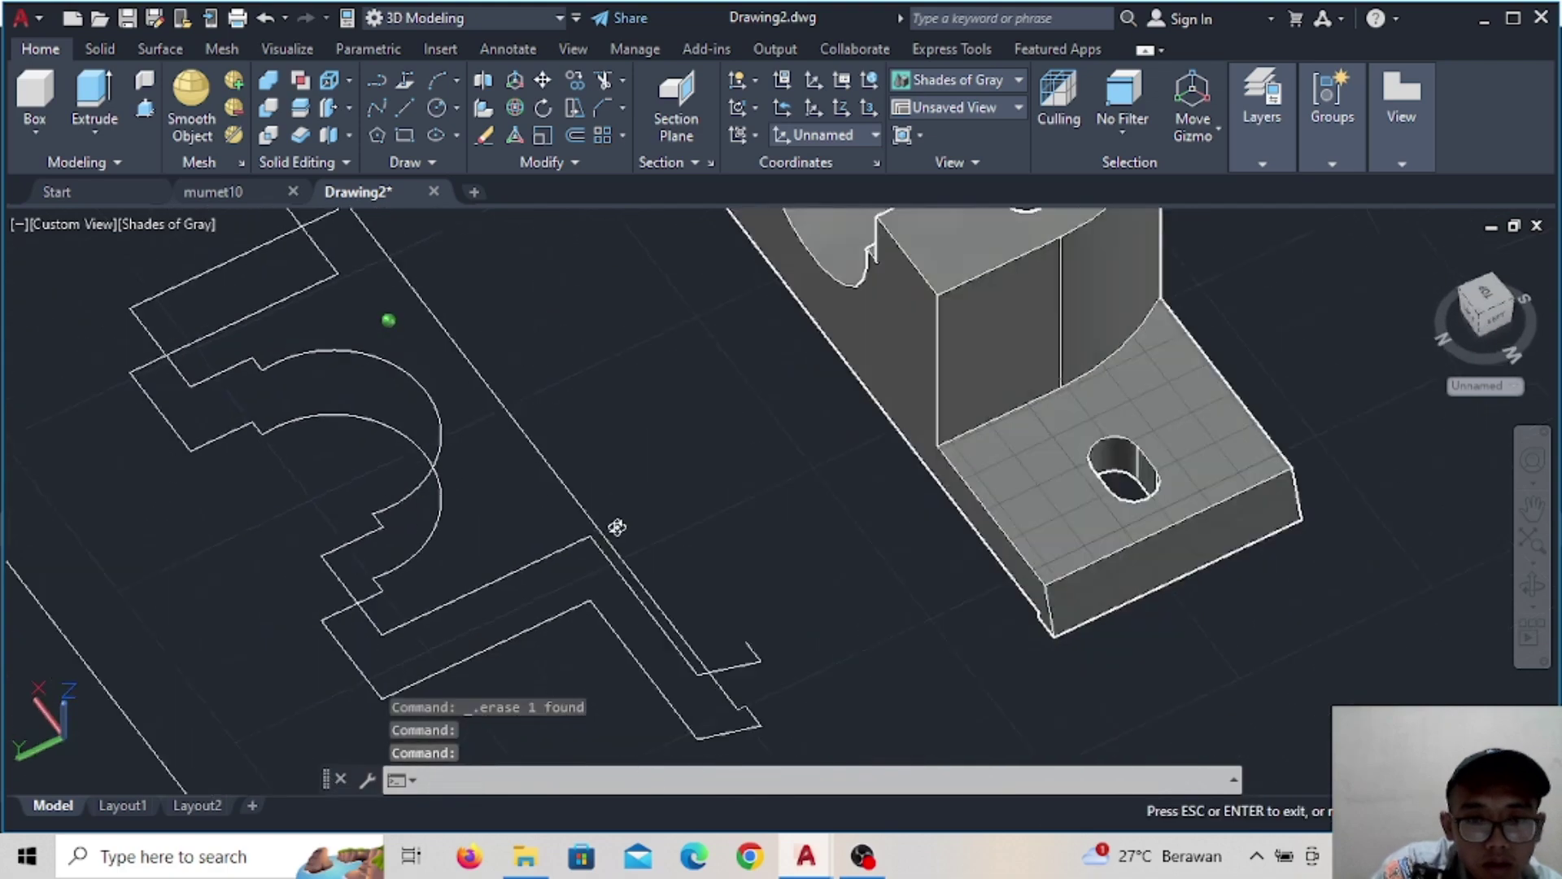
{"action": "left_click", "coordinate": [266, 19]}
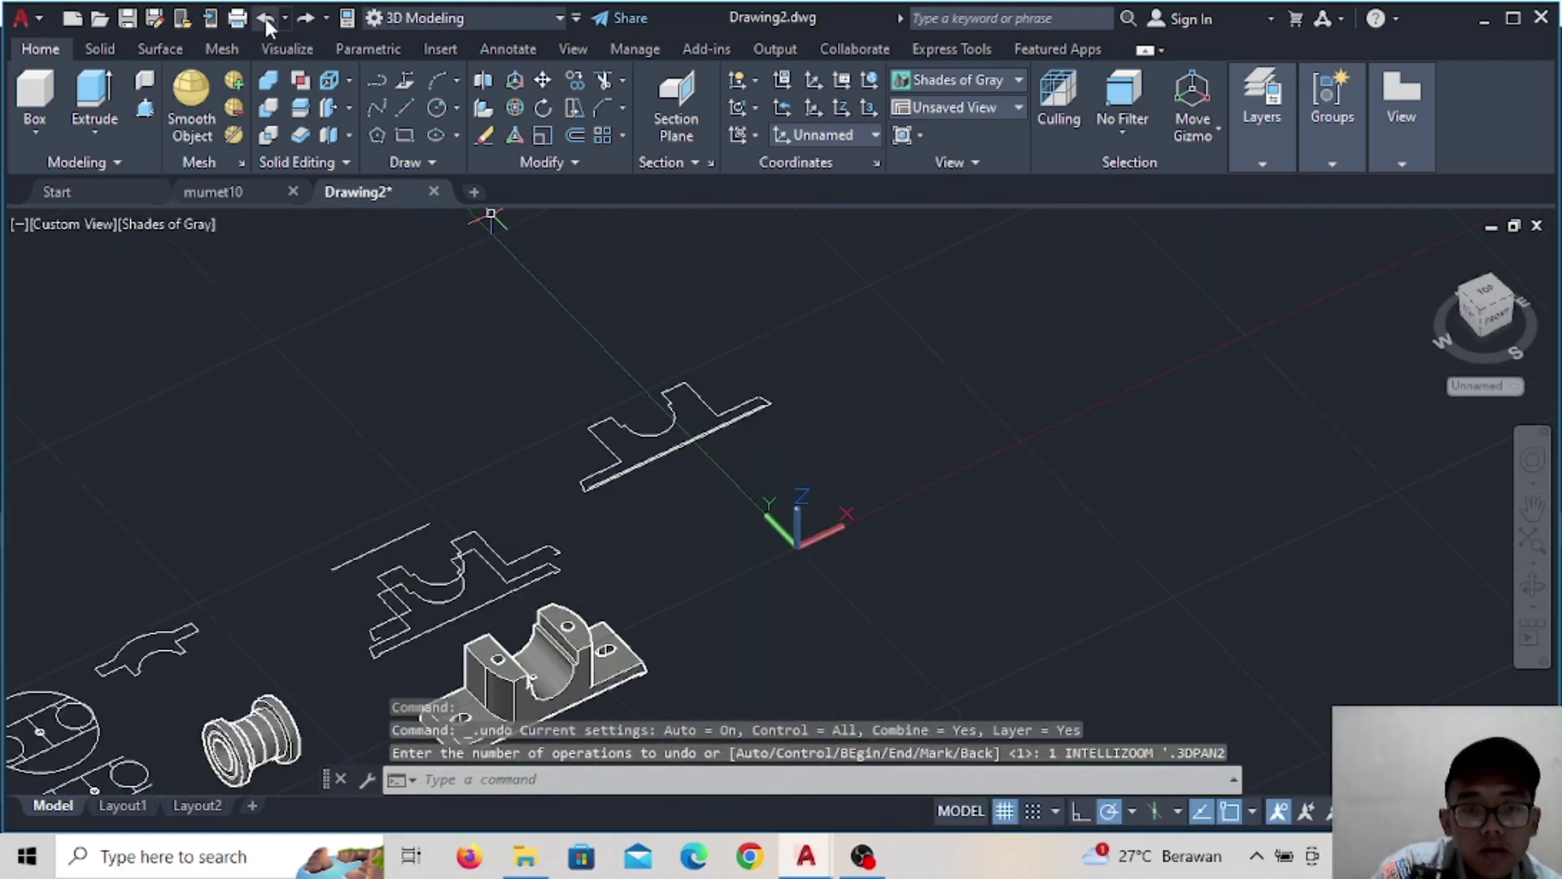
{"action": "left_click", "coordinate": [265, 18]}
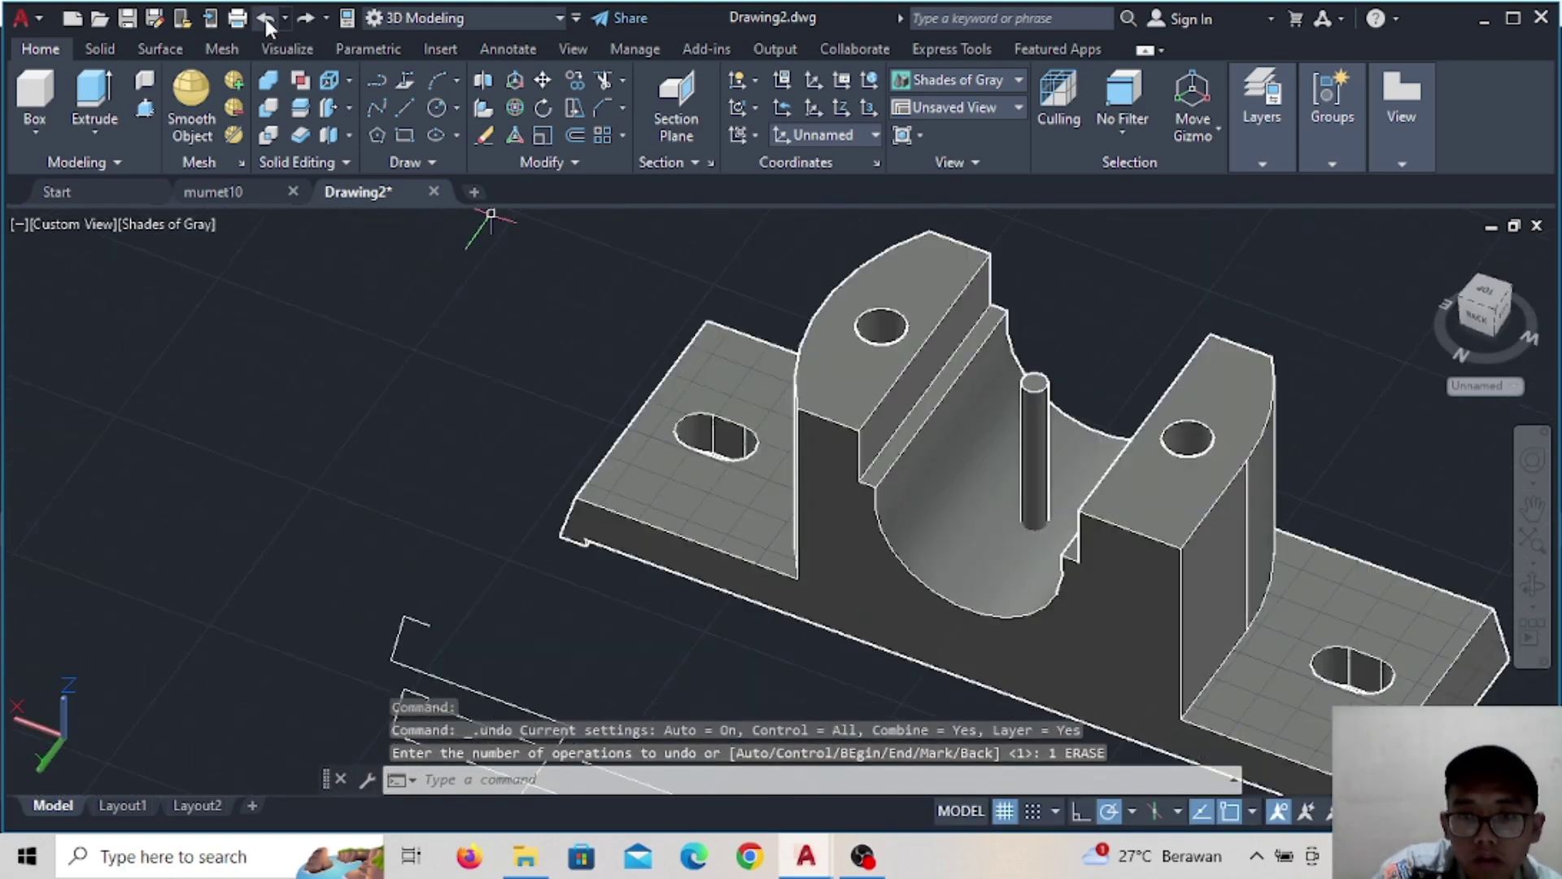
Undo the previous extrusion and press-pull the small triangular gap face 54 units
{"action": "left_click", "coordinate": [148, 112]}
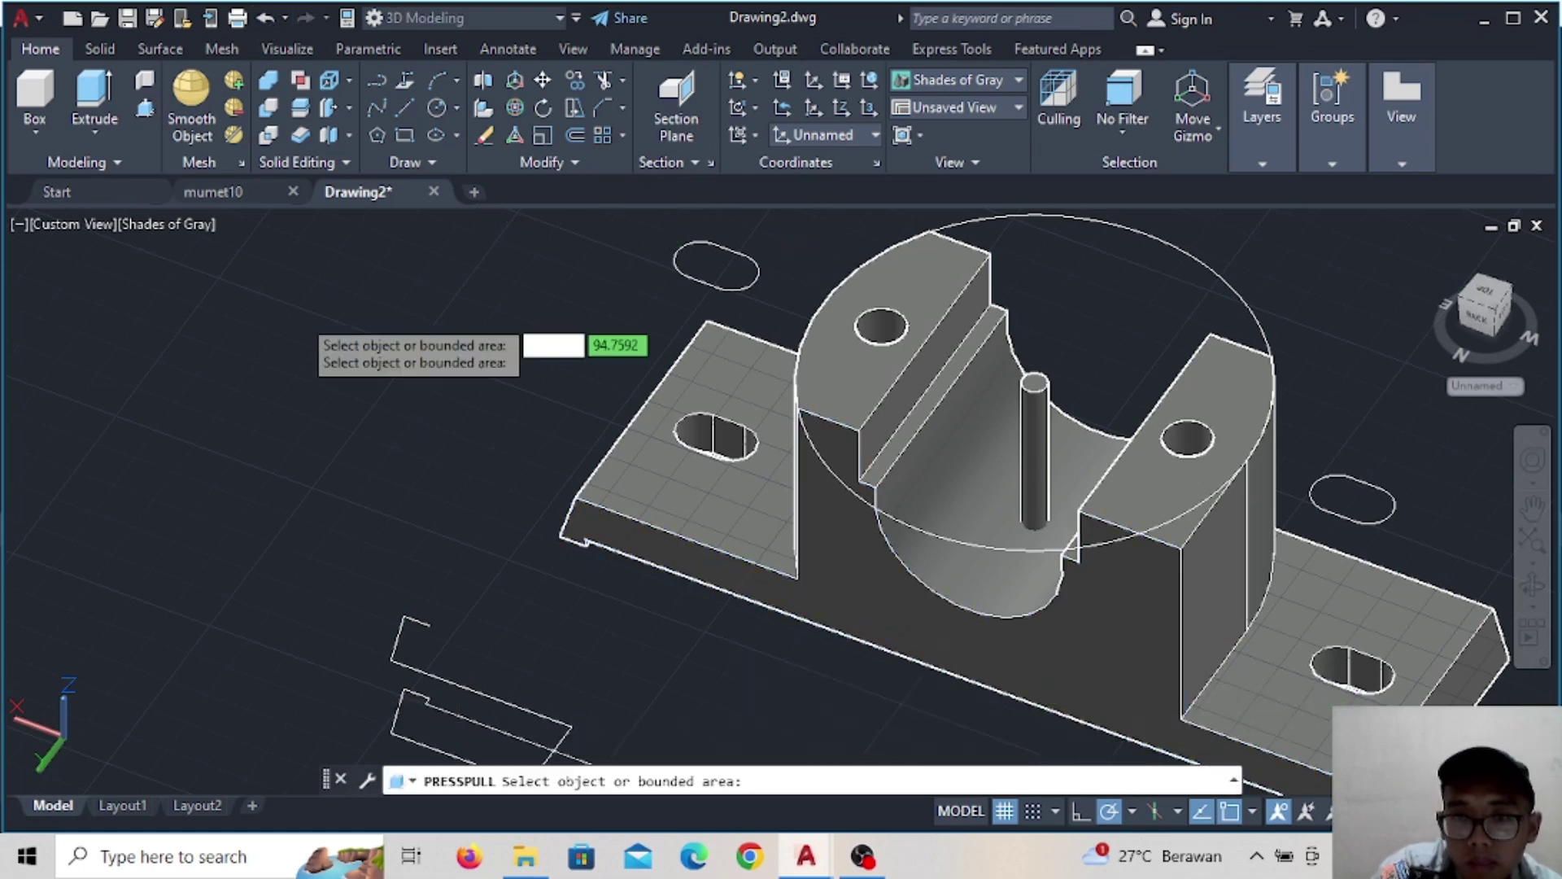
{"action": "left_click", "coordinate": [261, 18]}
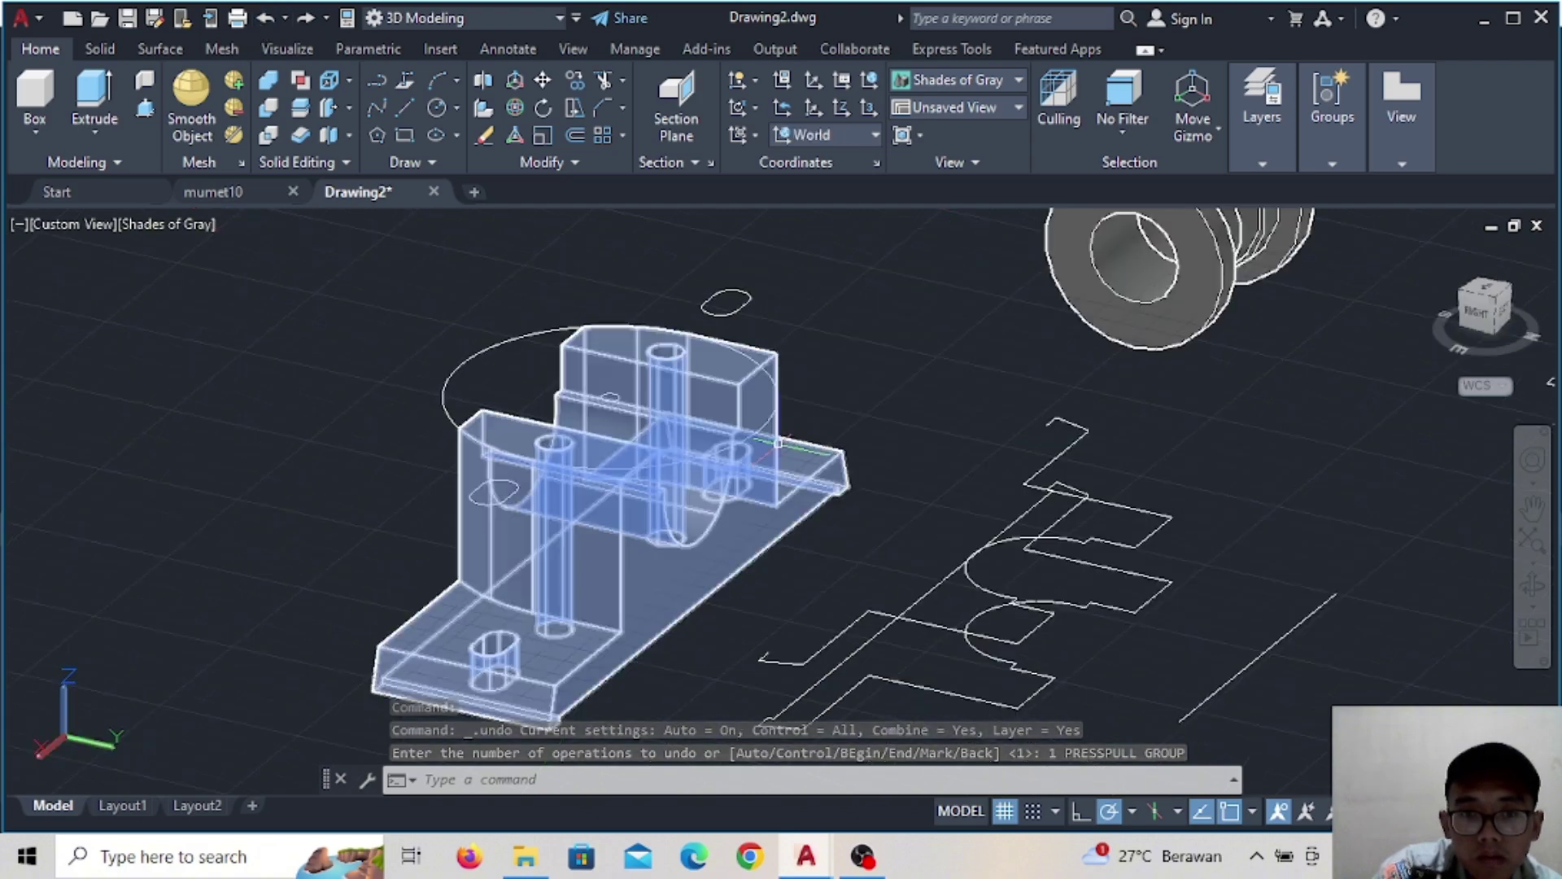
{"action": "middle_click_drag", "start_coordinate": [942, 569], "coordinate": [585, 423], "text": "shift"}
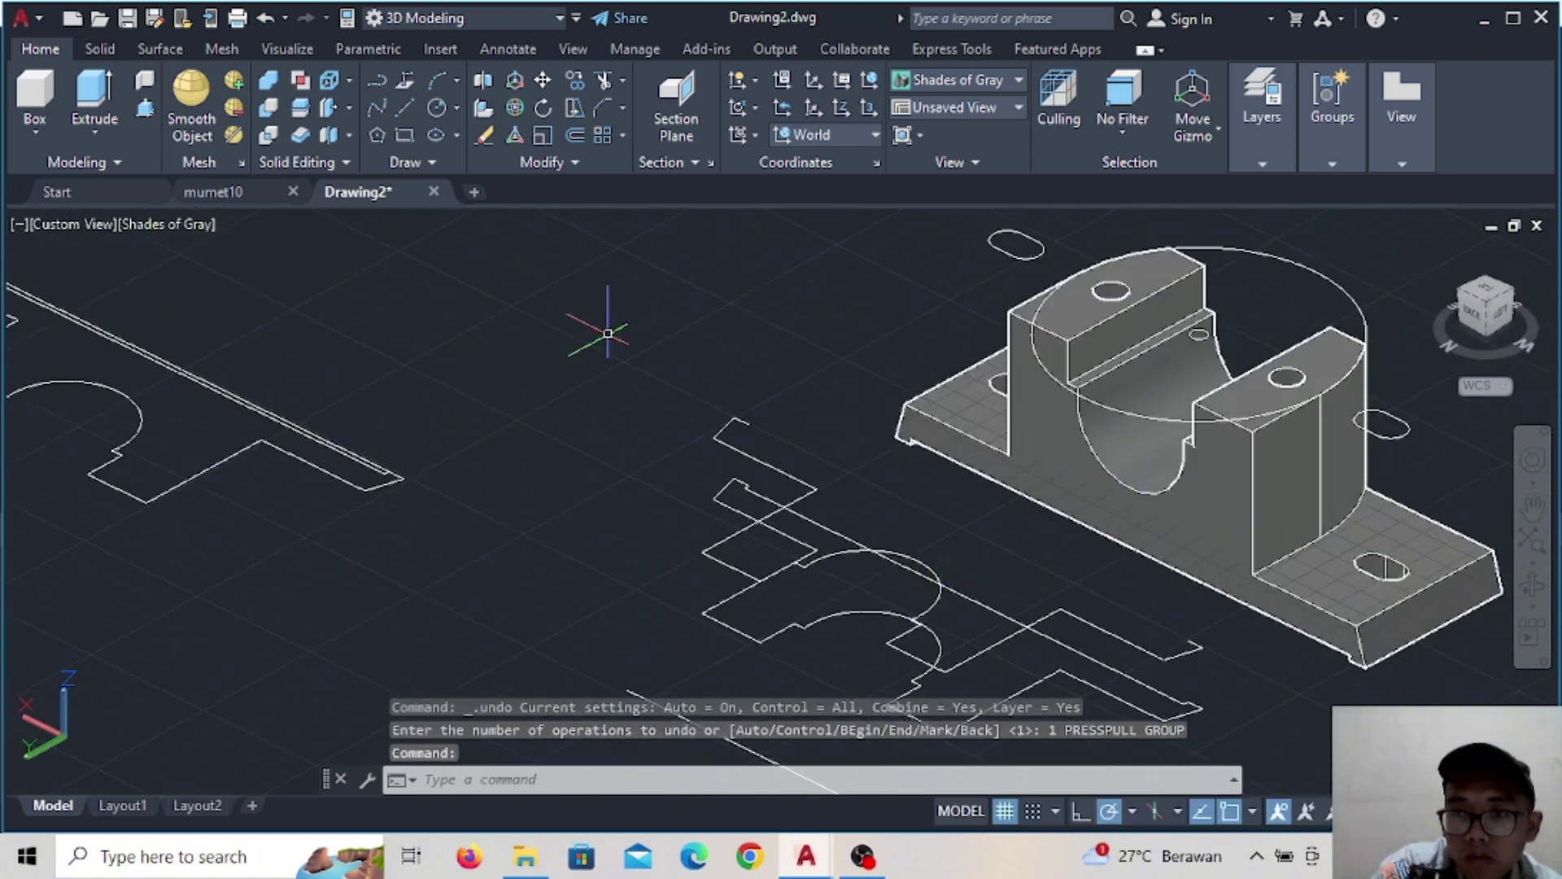
{"action": "key", "text": "ctrl+shift+e"}
{"action": "mouse_move", "coordinate": [610, 331]}
{"action": "middle_mouse_down", "text": "shift"}
{"action": "mouse_move", "coordinate": [552, 422]}
{"action": "mouse_move", "coordinate": [545, 408]}
{"action": "middle_mouse_up", "text": "shift"}
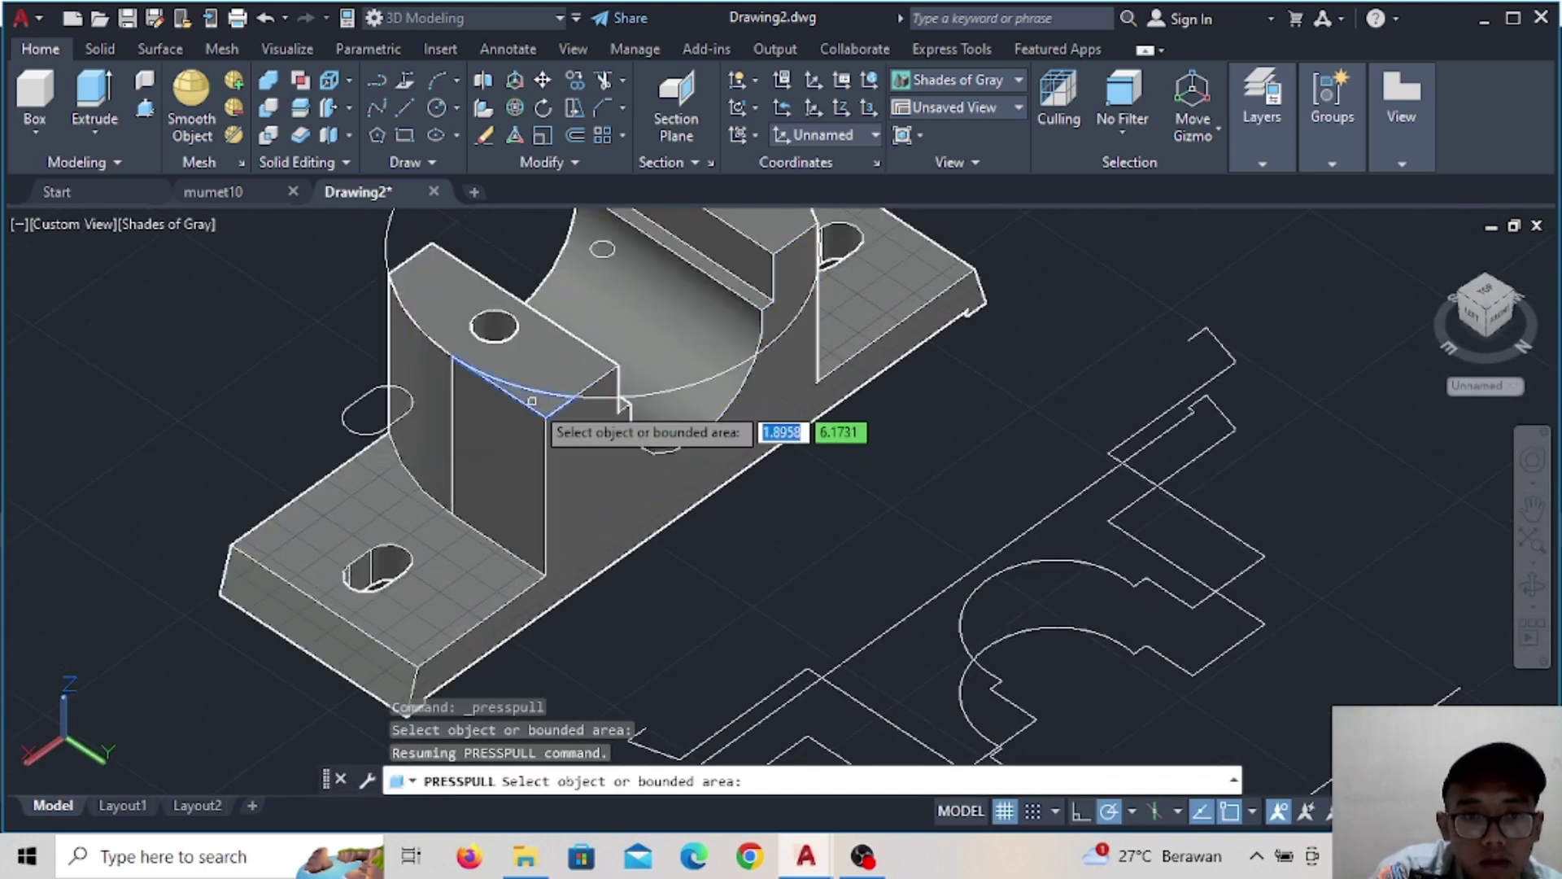
{"action": "left_click", "coordinate": [533, 399]}
{"action": "type", "text": "4"}
{"action": "key", "text": "Return"}
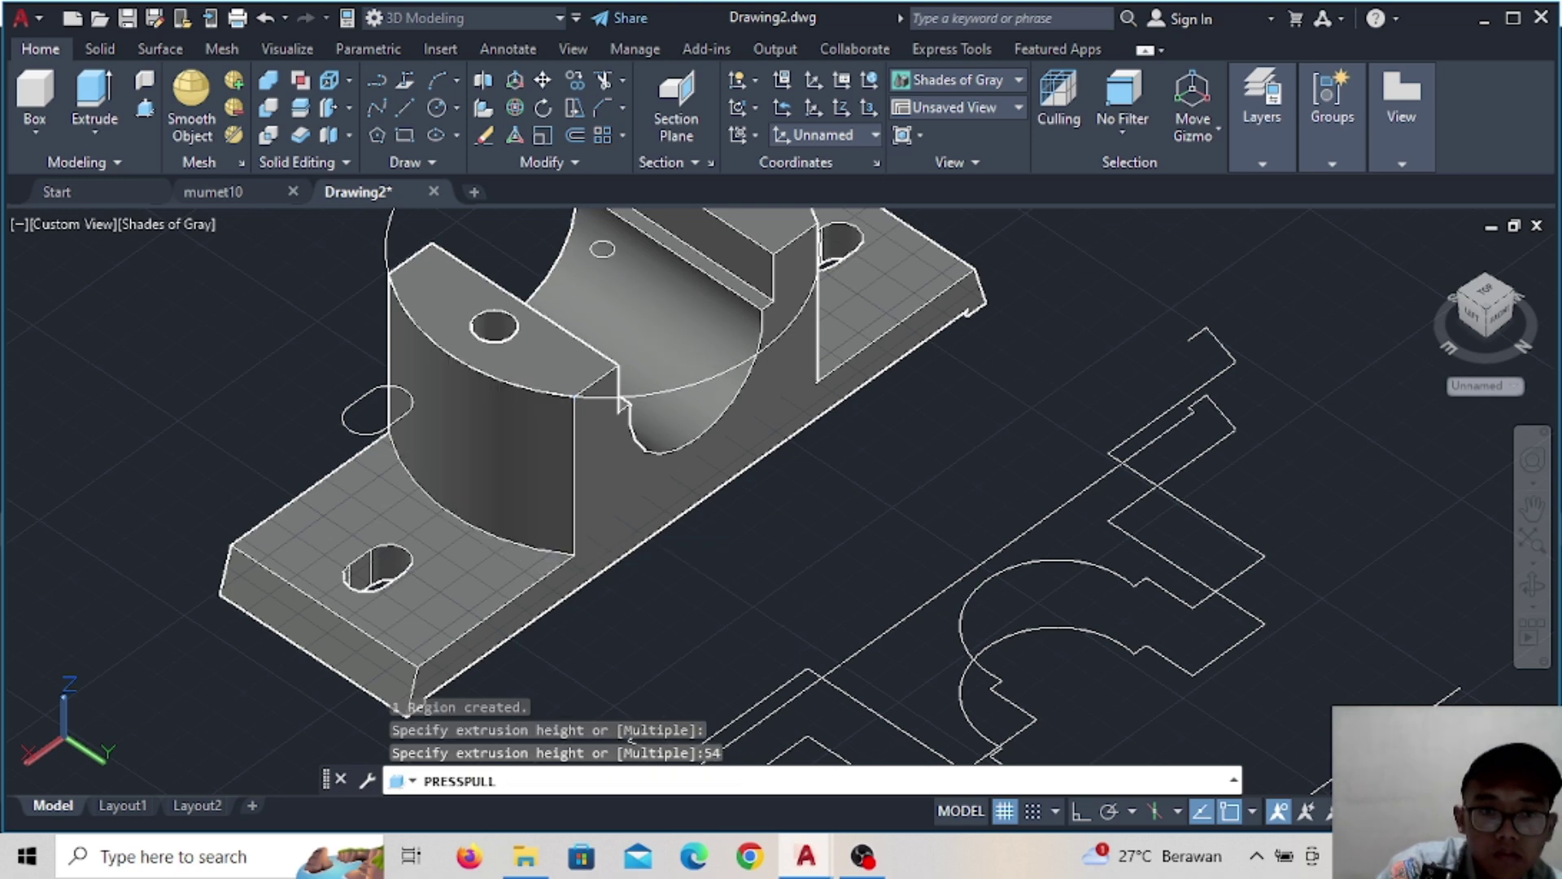
Select the large leftover circle and the oval outline behind the block
{"action": "scroll", "coordinate": [503, 516], "scroll_direction": "down", "scroll_amount": 2}
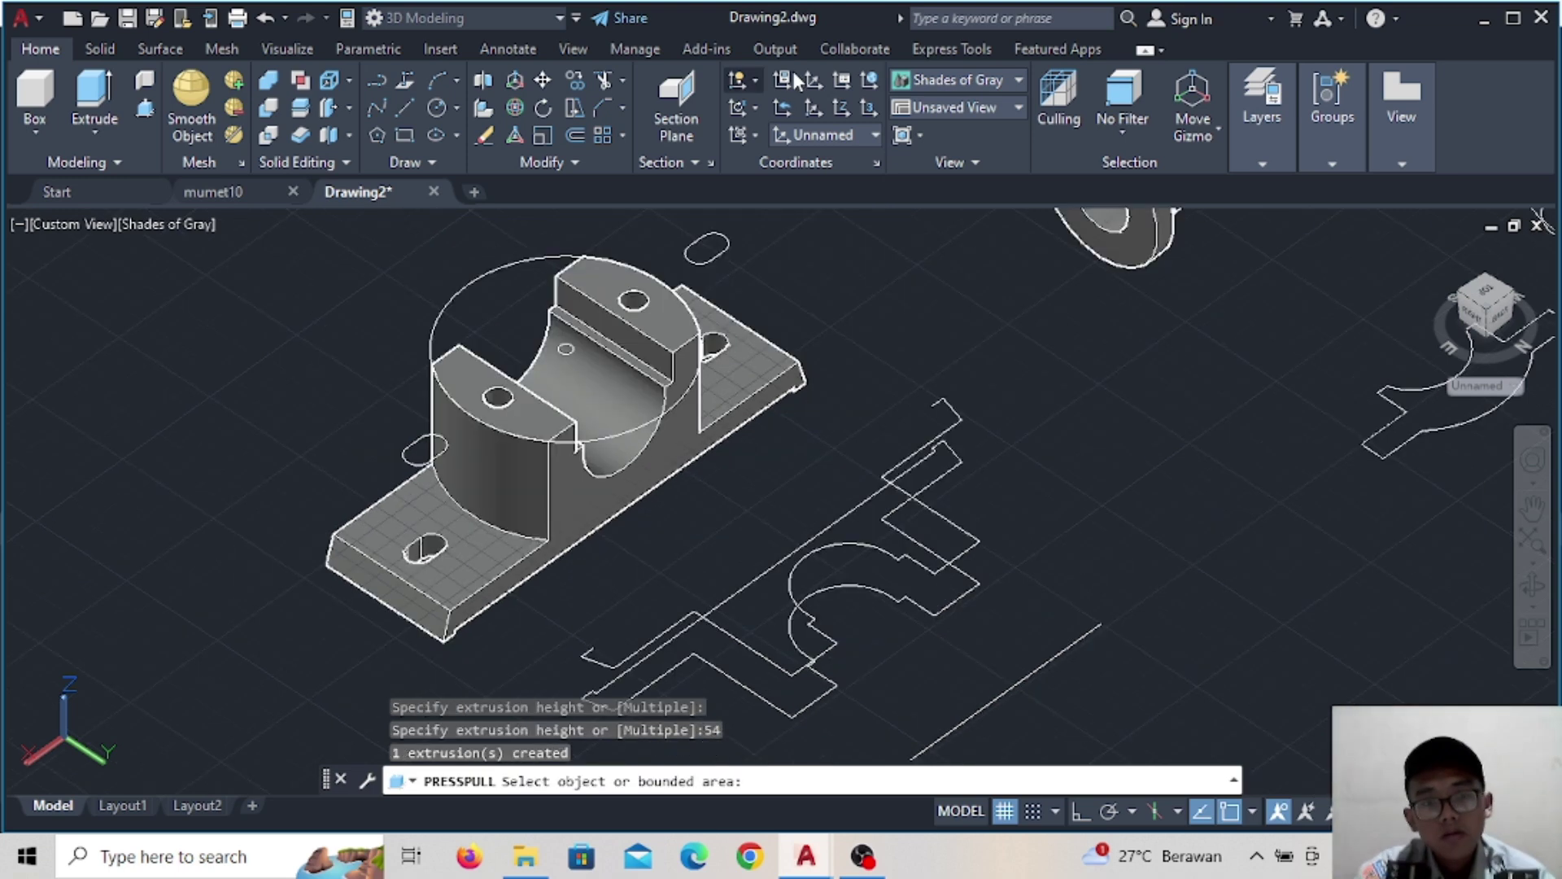
{"action": "key", "text": "Escape"}
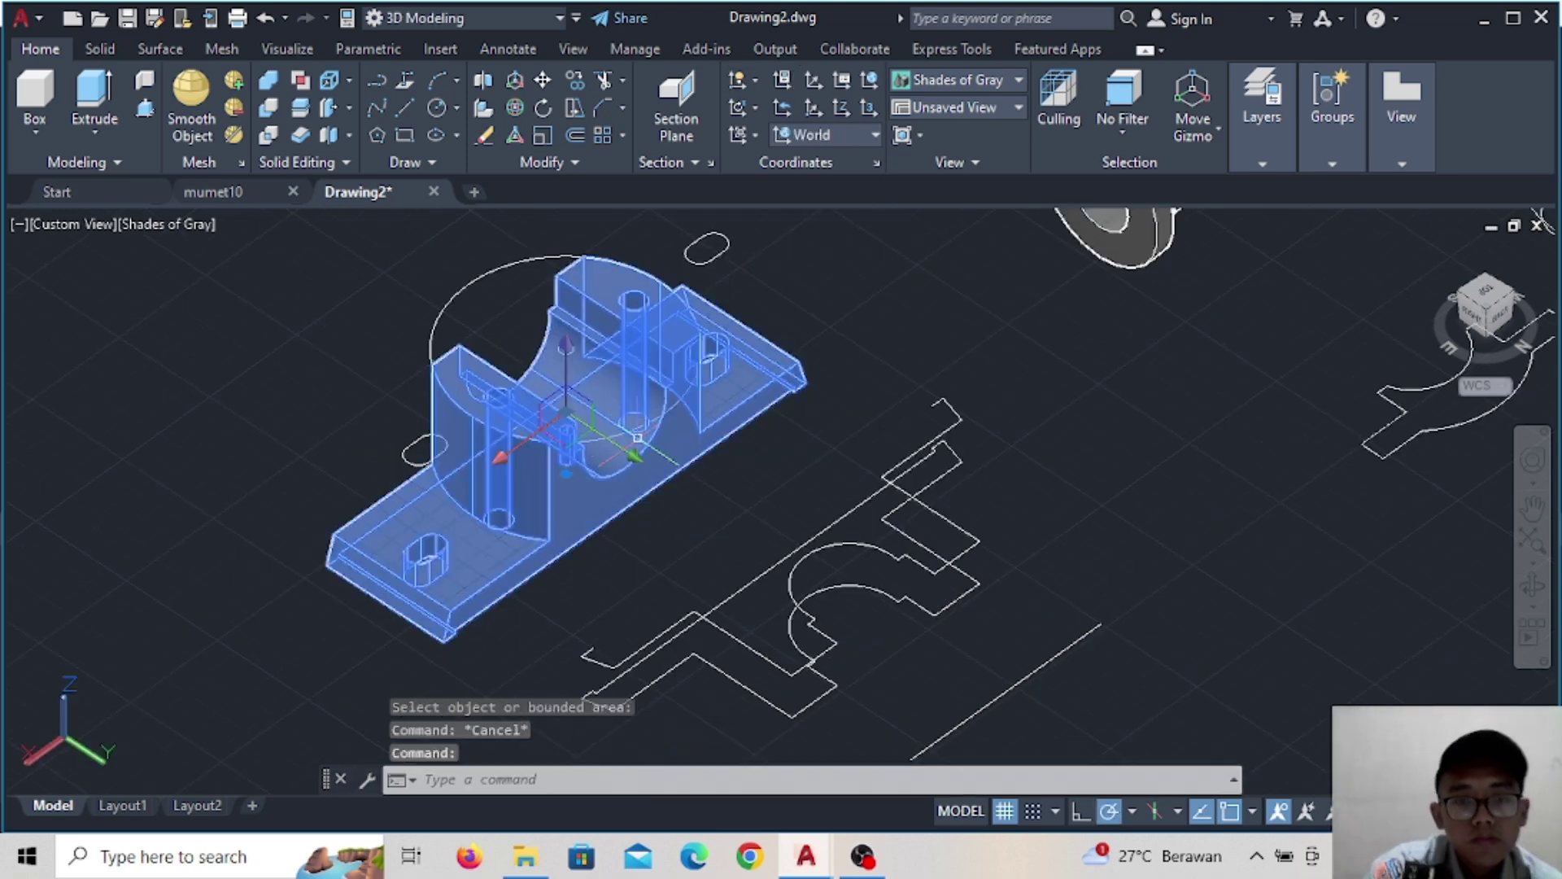
{"action": "key", "text": "Escape"}
{"action": "left_click", "coordinate": [616, 431]}
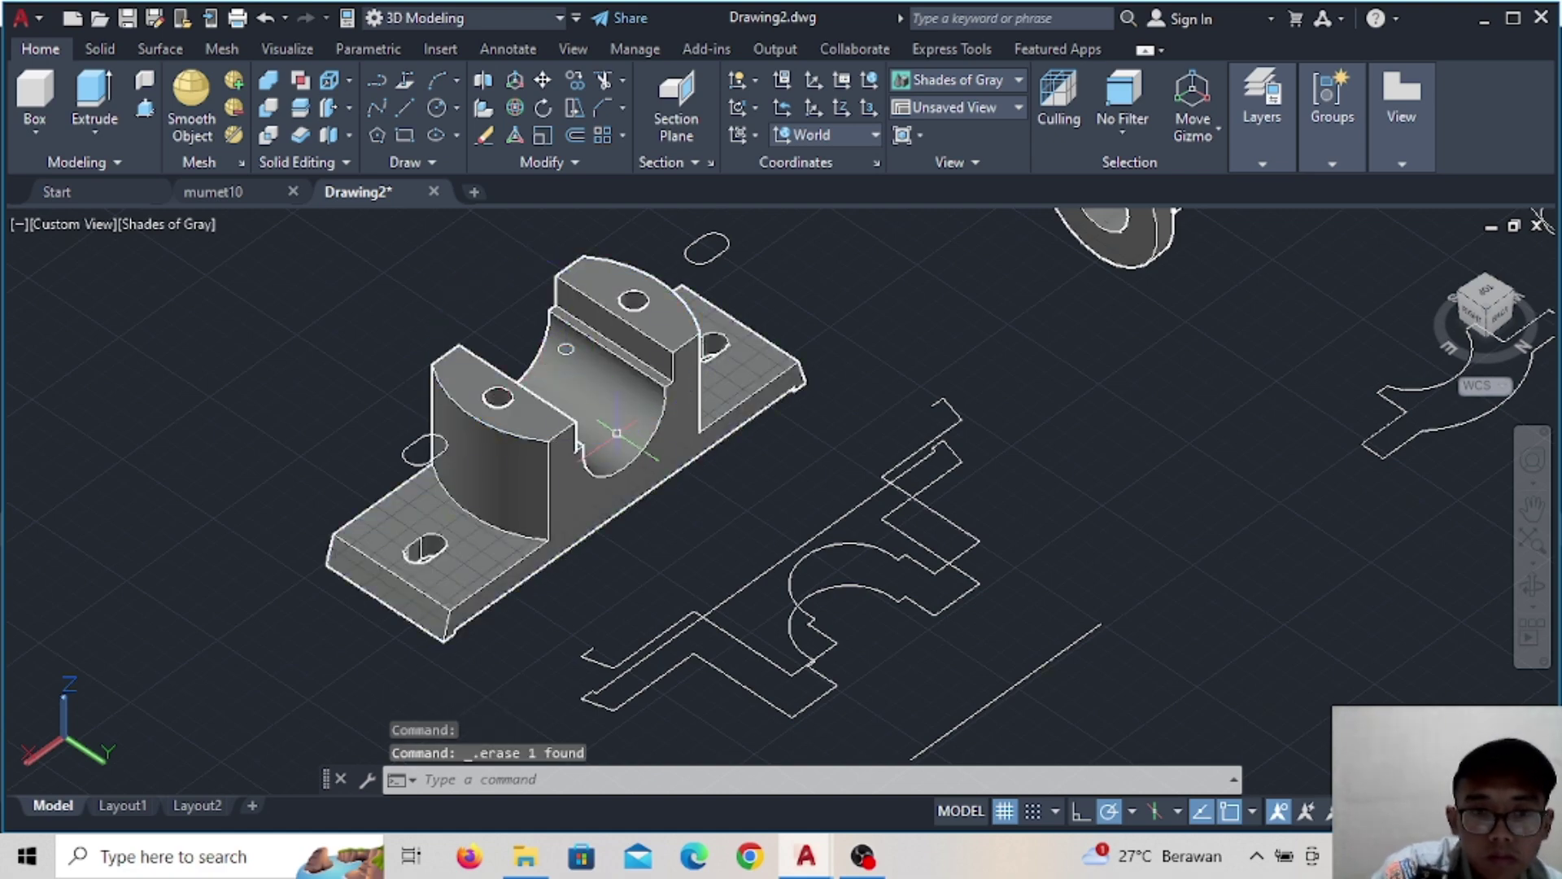
{"action": "left_click", "coordinate": [594, 404]}
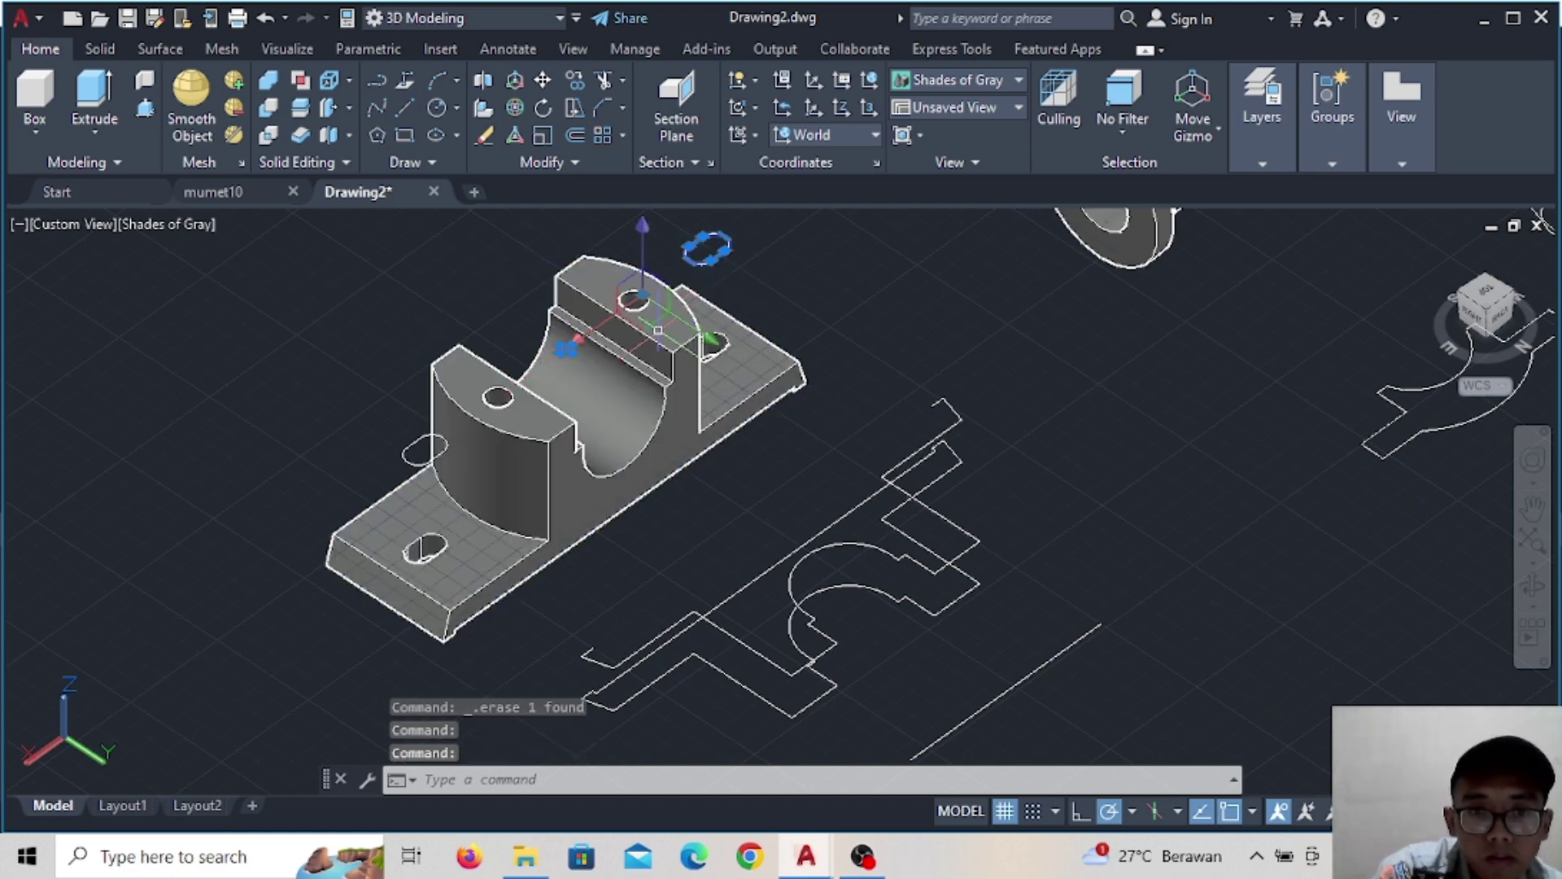
Select the left oval outline, then check Front, SE and SW isometric views and reframe the parts
{"action": "left_click", "coordinate": [440, 453]}
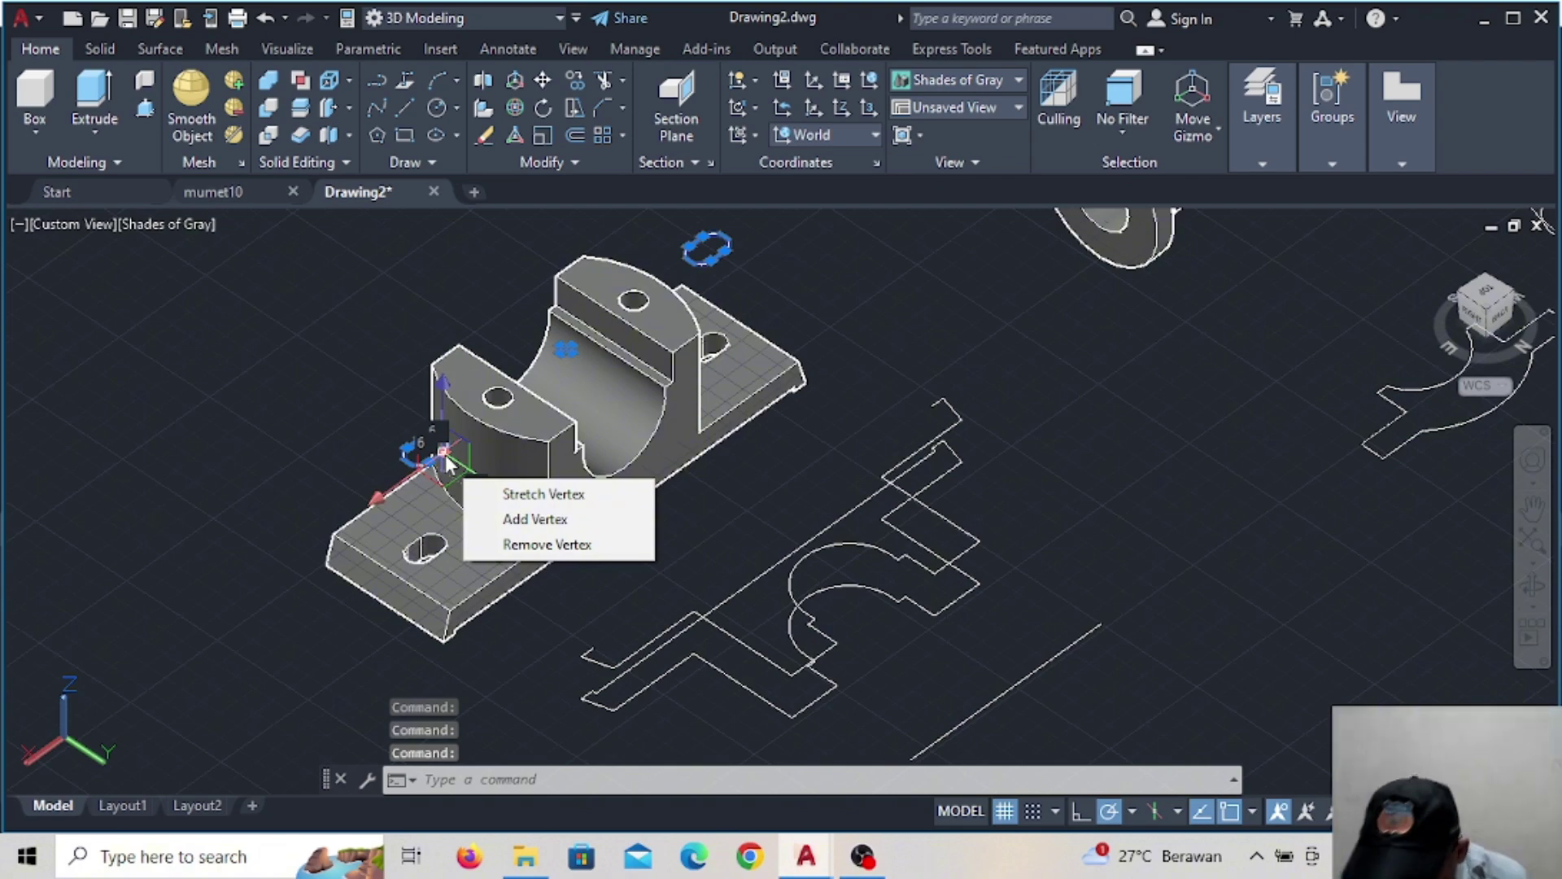
{"action": "left_click", "coordinate": [1471, 300]}
{"action": "left_click", "coordinate": [1518, 322]}
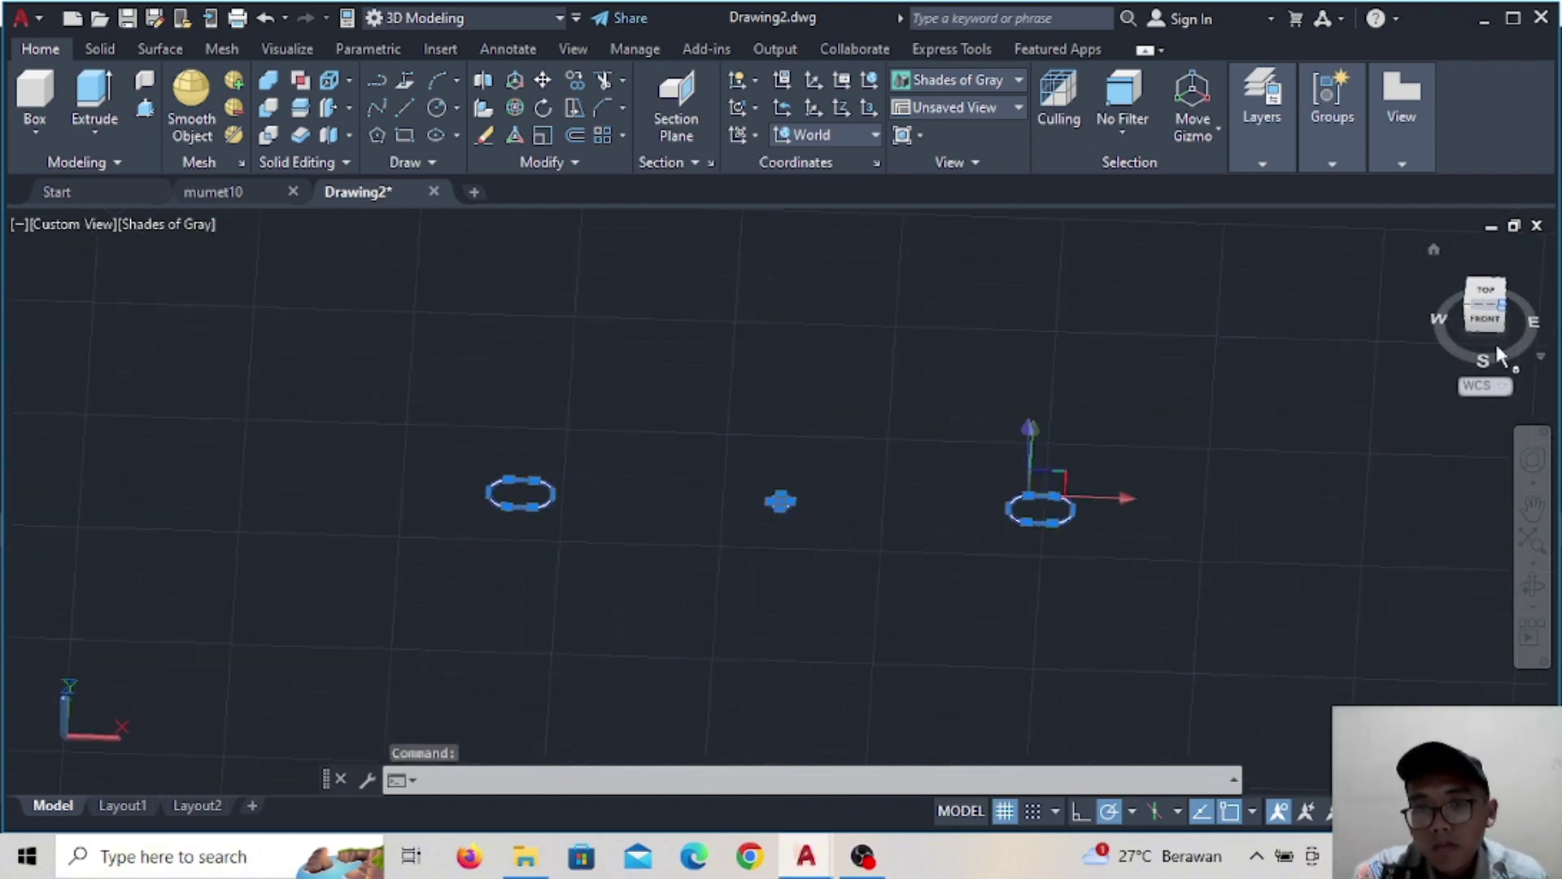
{"action": "left_click", "coordinate": [1467, 301]}
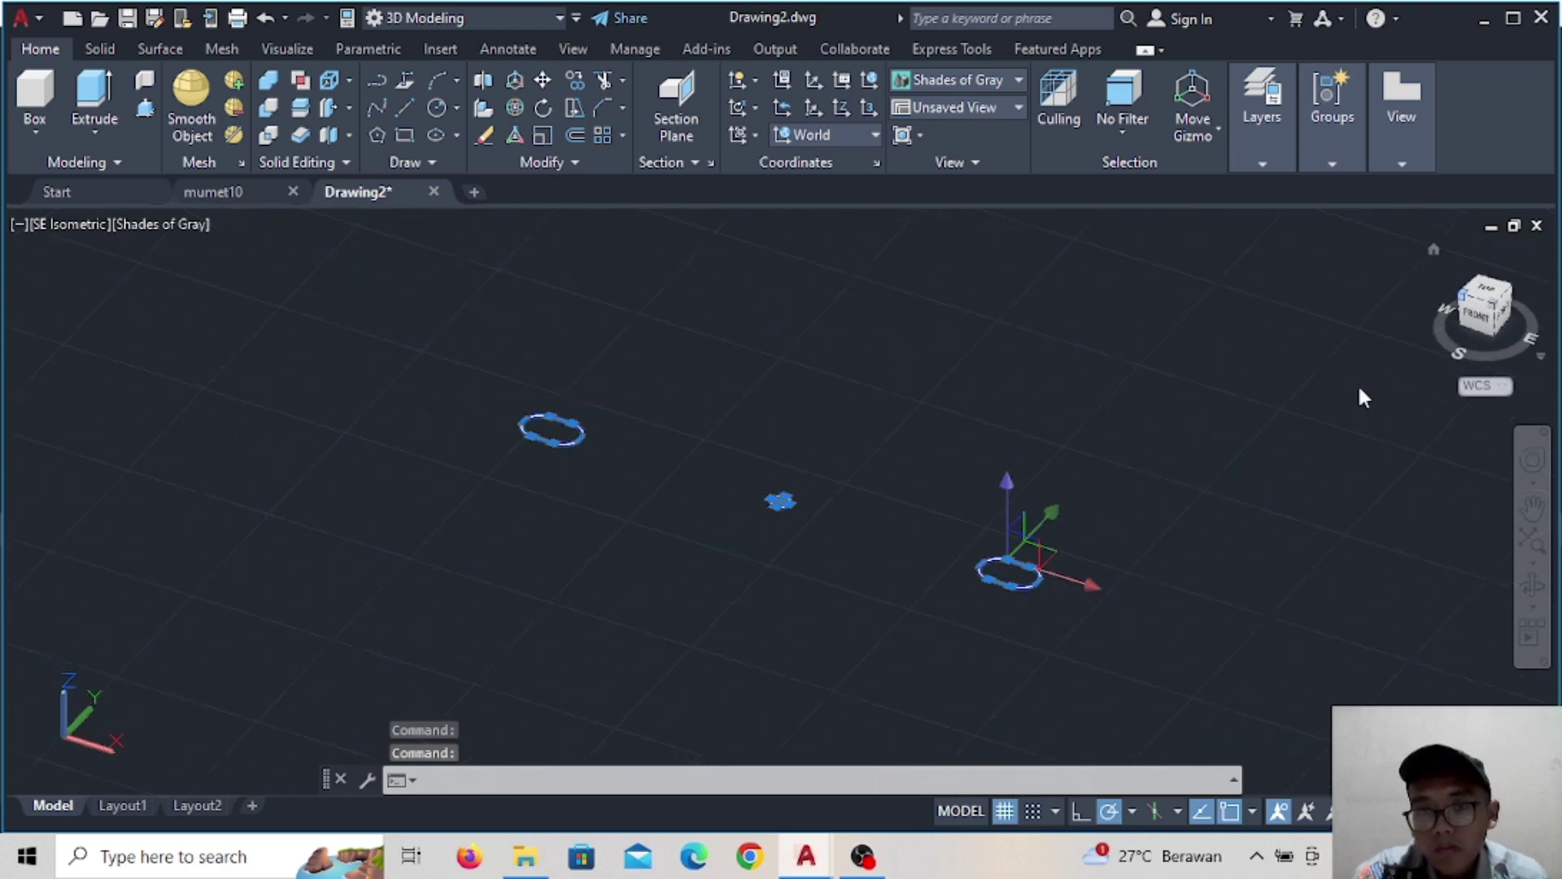
{"action": "scroll", "coordinate": [456, 436], "scroll_direction": "down", "scroll_amount": 3}
{"action": "mouse_move", "coordinate": [468, 459]}
{"action": "middle_mouse_down"}
{"action": "mouse_move", "coordinate": [455, 436]}
{"action": "mouse_move", "coordinate": [311, 536]}
{"action": "middle_mouse_up"}
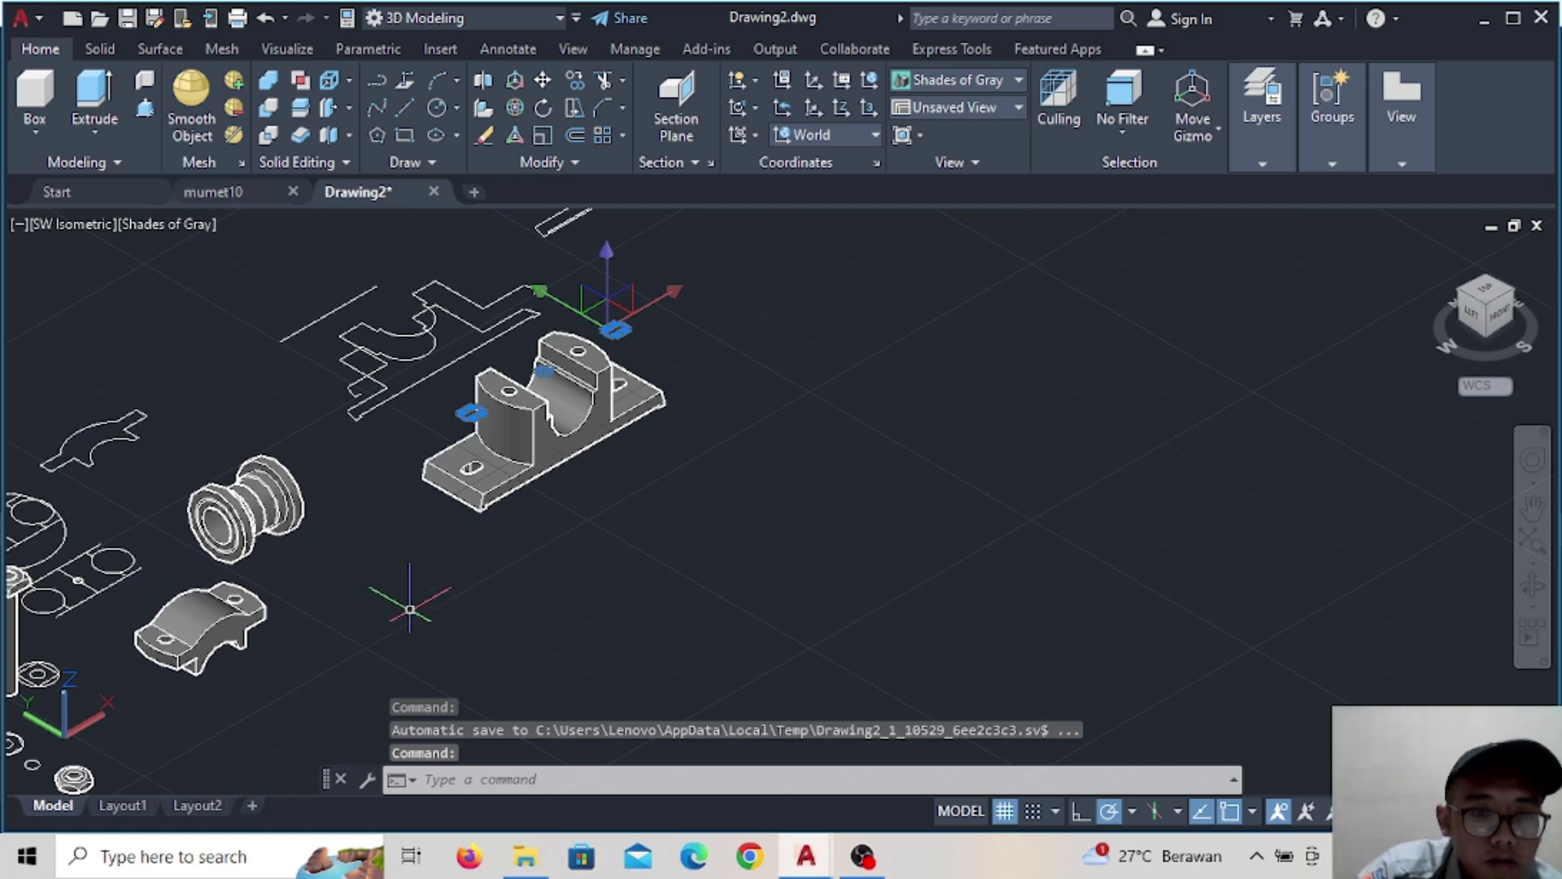
{"action": "middle_click_drag", "start_coordinate": [411, 611], "coordinate": [342, 570], "text": "shift"}
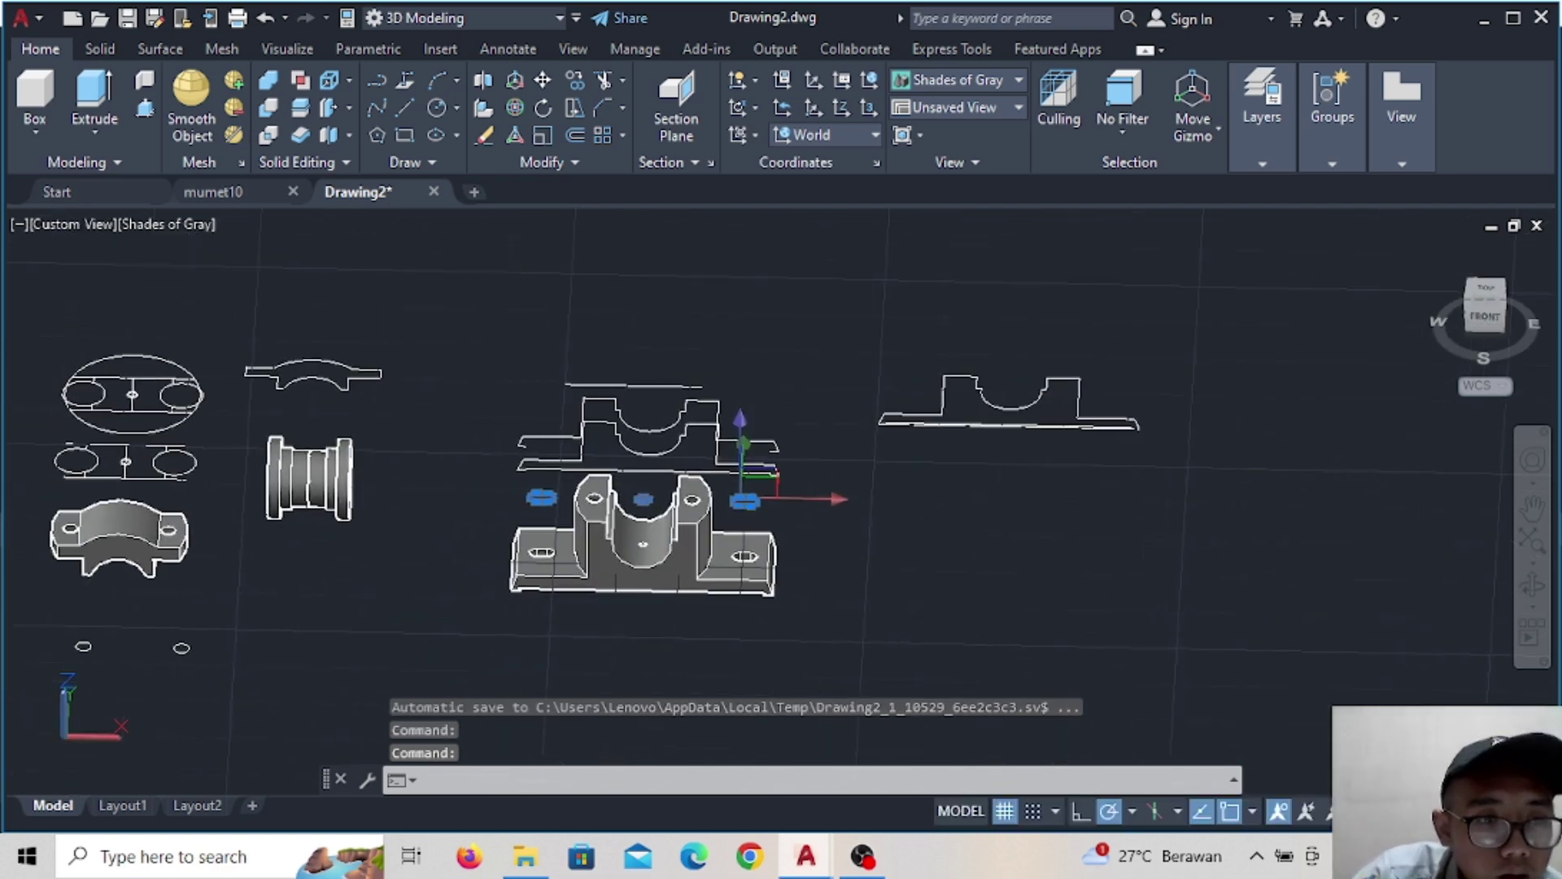
{"action": "scroll", "coordinate": [212, 542], "scroll_direction": "up", "scroll_amount": 3}
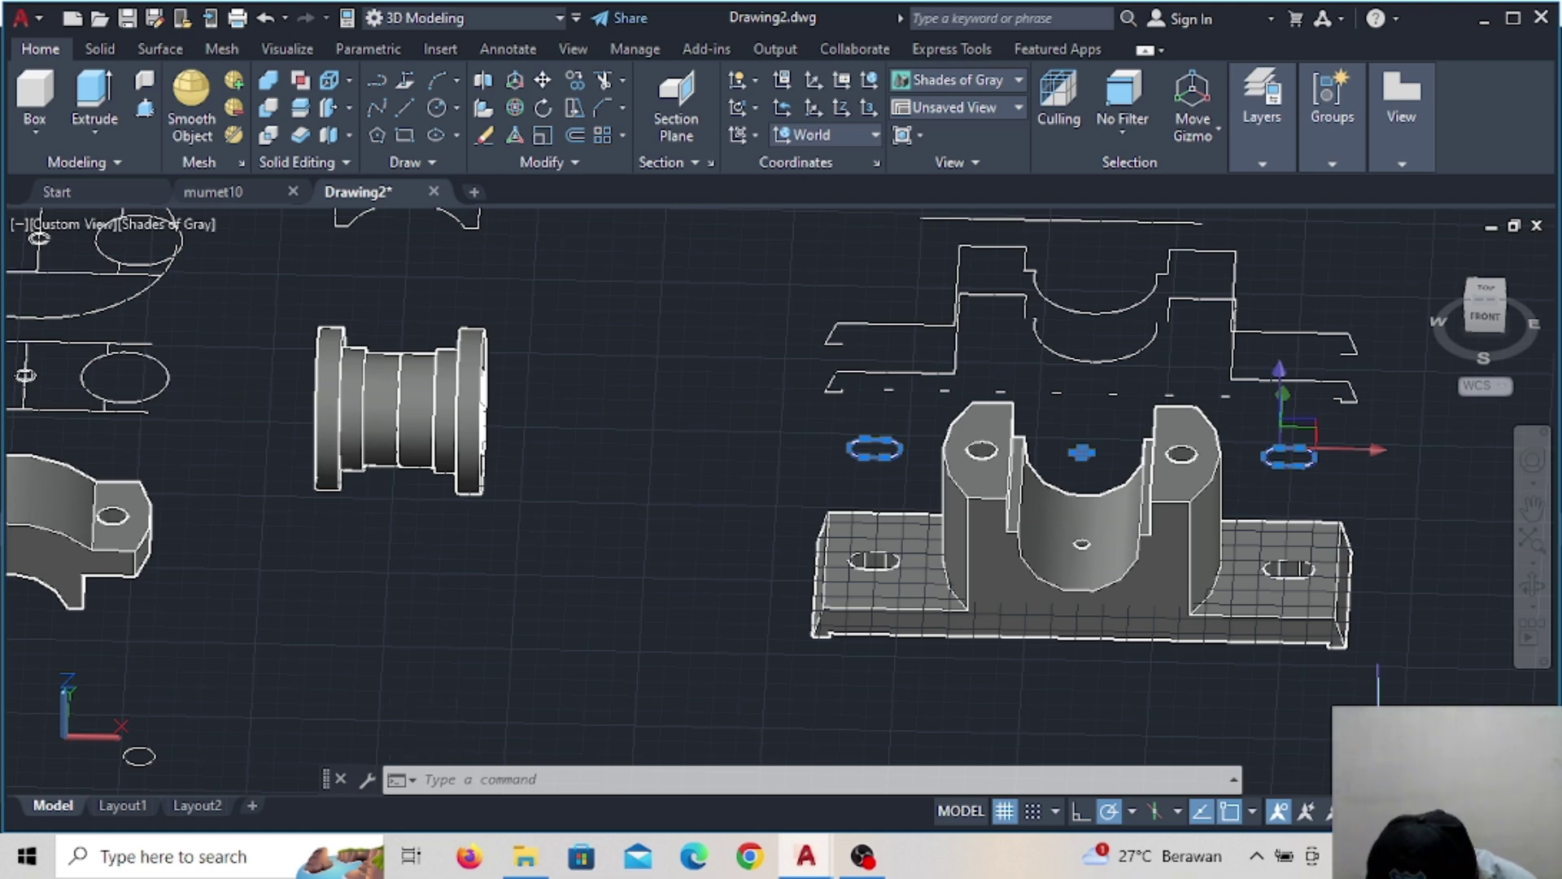
{"action": "key", "text": "Escape"}
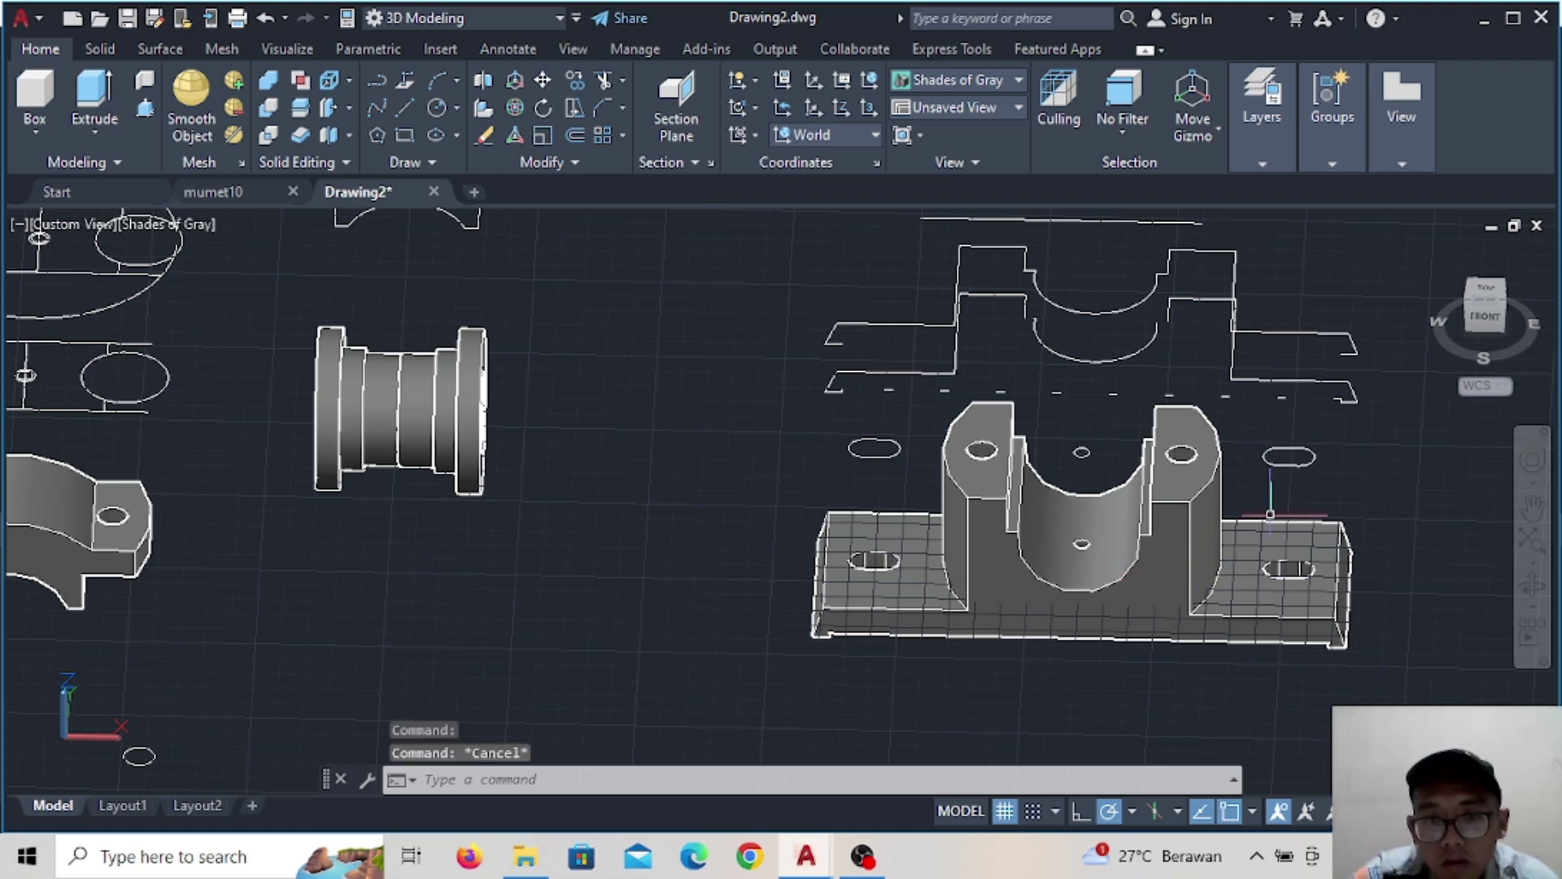
{"action": "middle_click_drag", "start_coordinate": [1270, 514], "coordinate": [720, 513]}
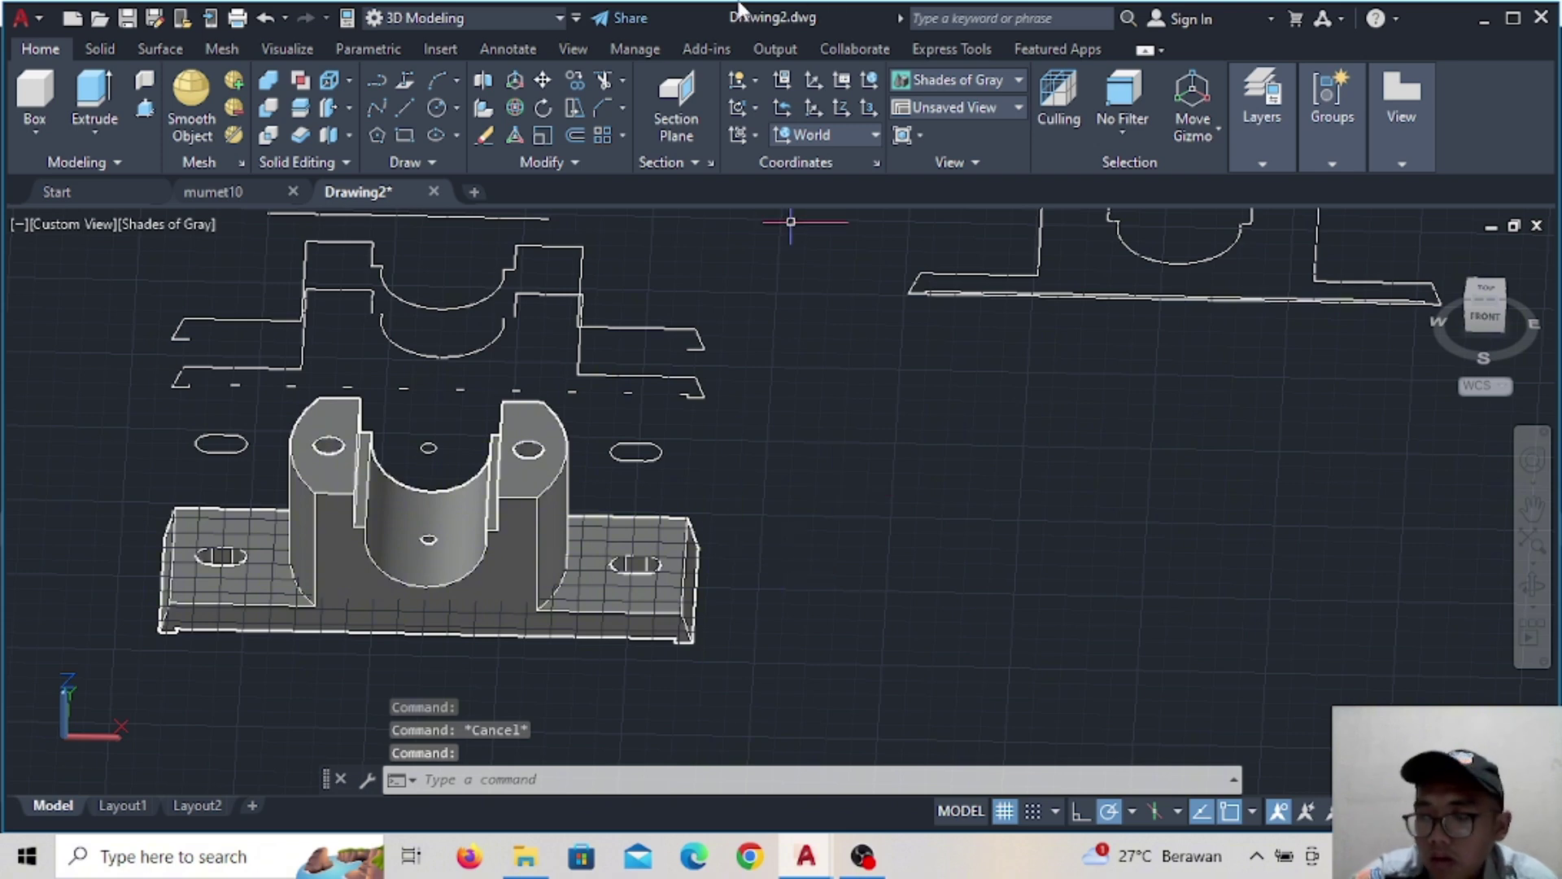
Draw a 28 by 28 square beside the bearing block
{"action": "scroll", "coordinate": [893, 216], "scroll_direction": "down", "scroll_amount": 2}
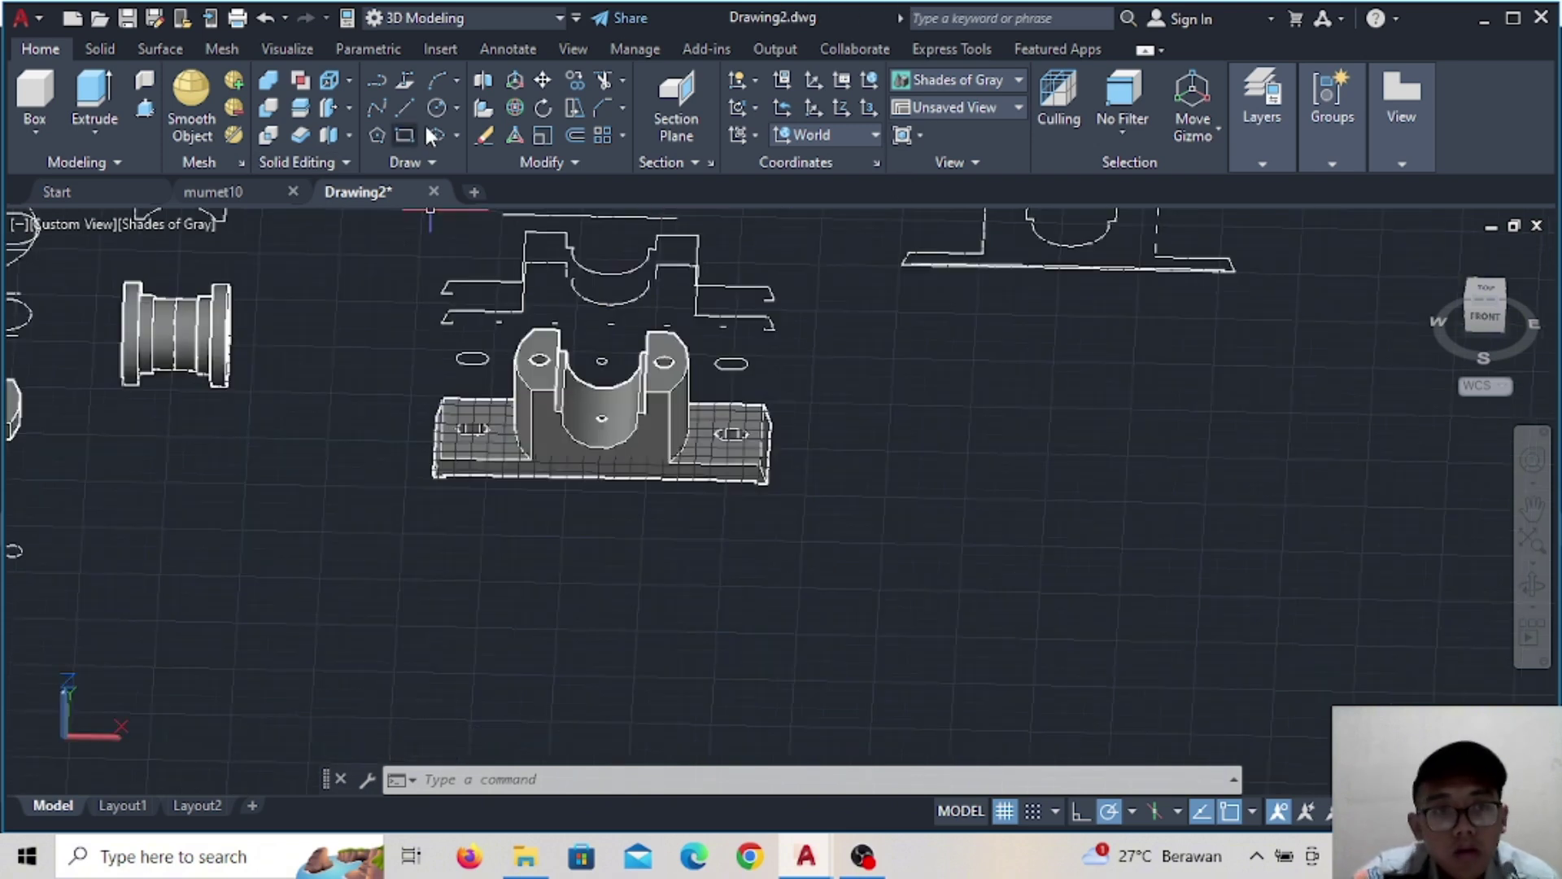
{"action": "left_click", "coordinate": [404, 134]}
{"action": "left_click", "coordinate": [989, 405]}
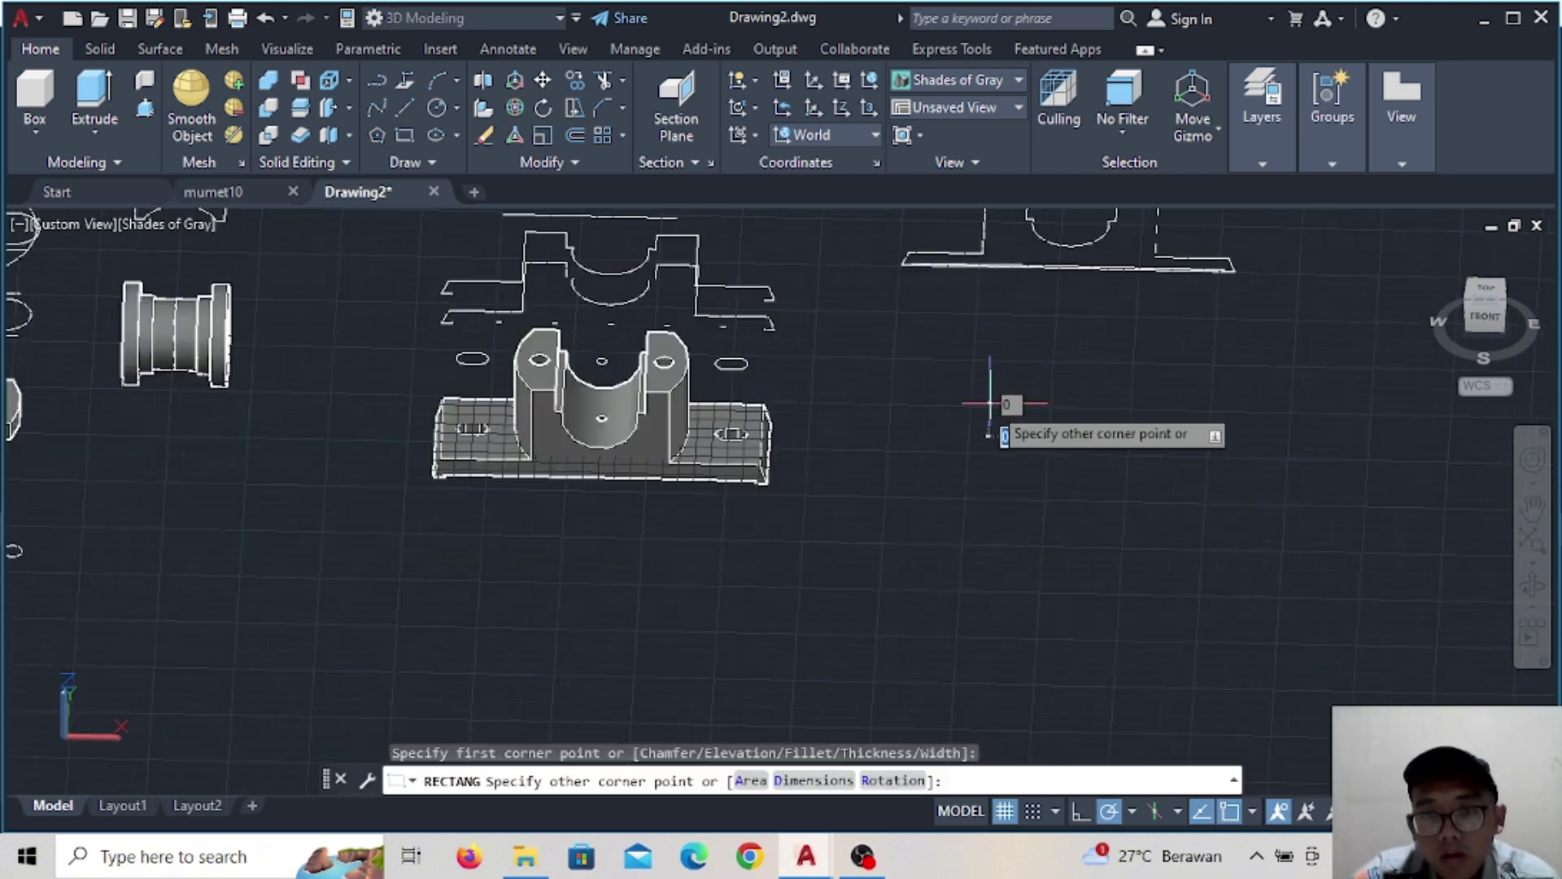
{"action": "type", "text": "28"}
{"action": "key", "text": "Tab"}
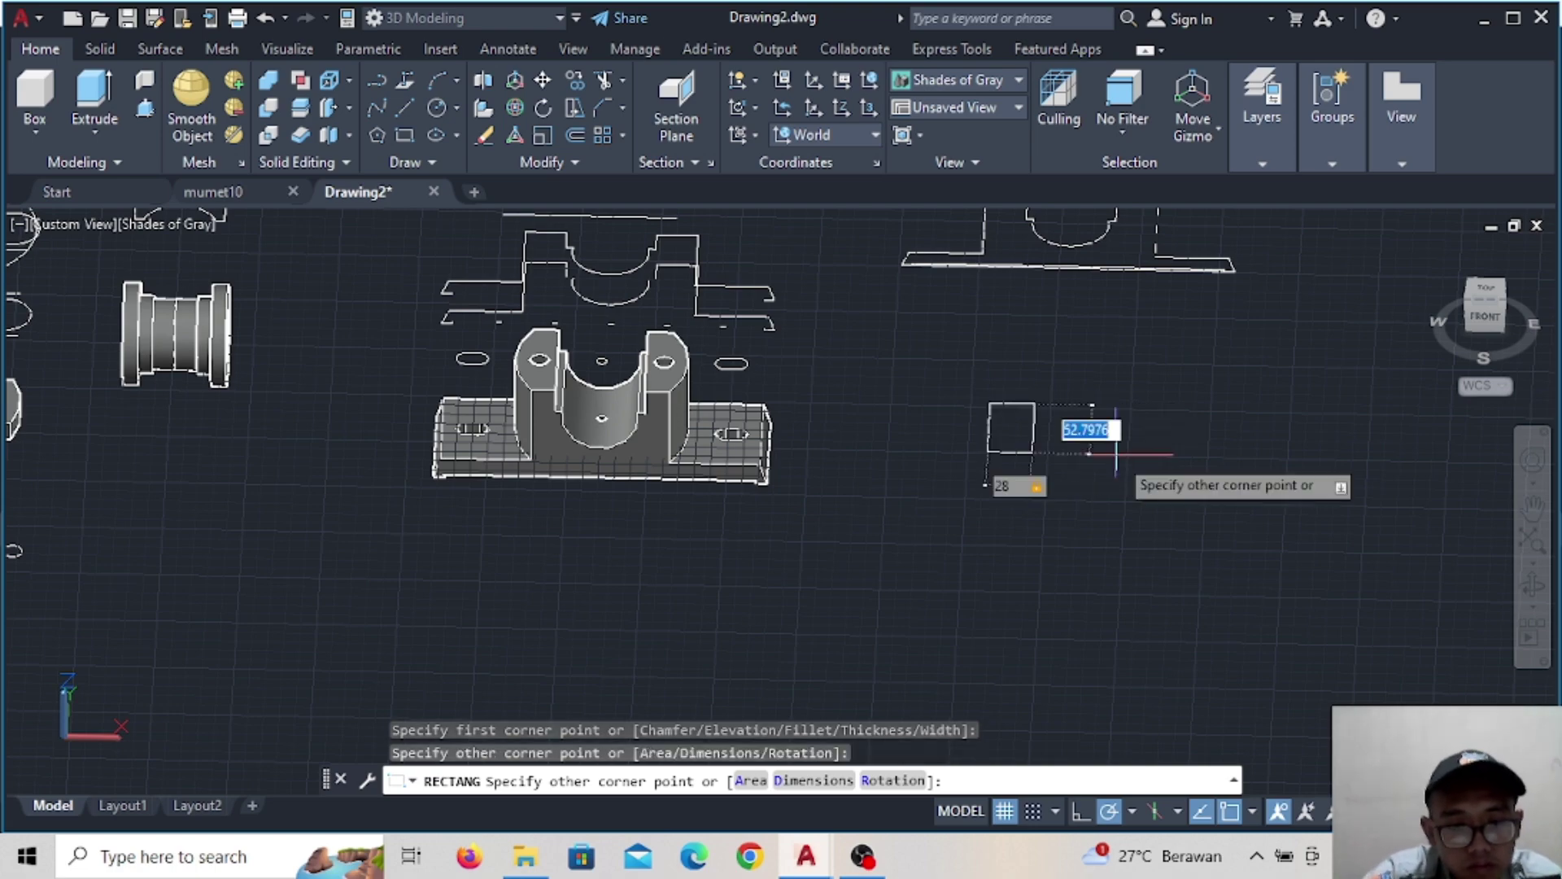
{"action": "type", "text": "28"}
{"action": "key", "text": "Return"}
In Top view, copy the square from its centre to just below the original
{"action": "left_click", "coordinate": [1485, 290]}
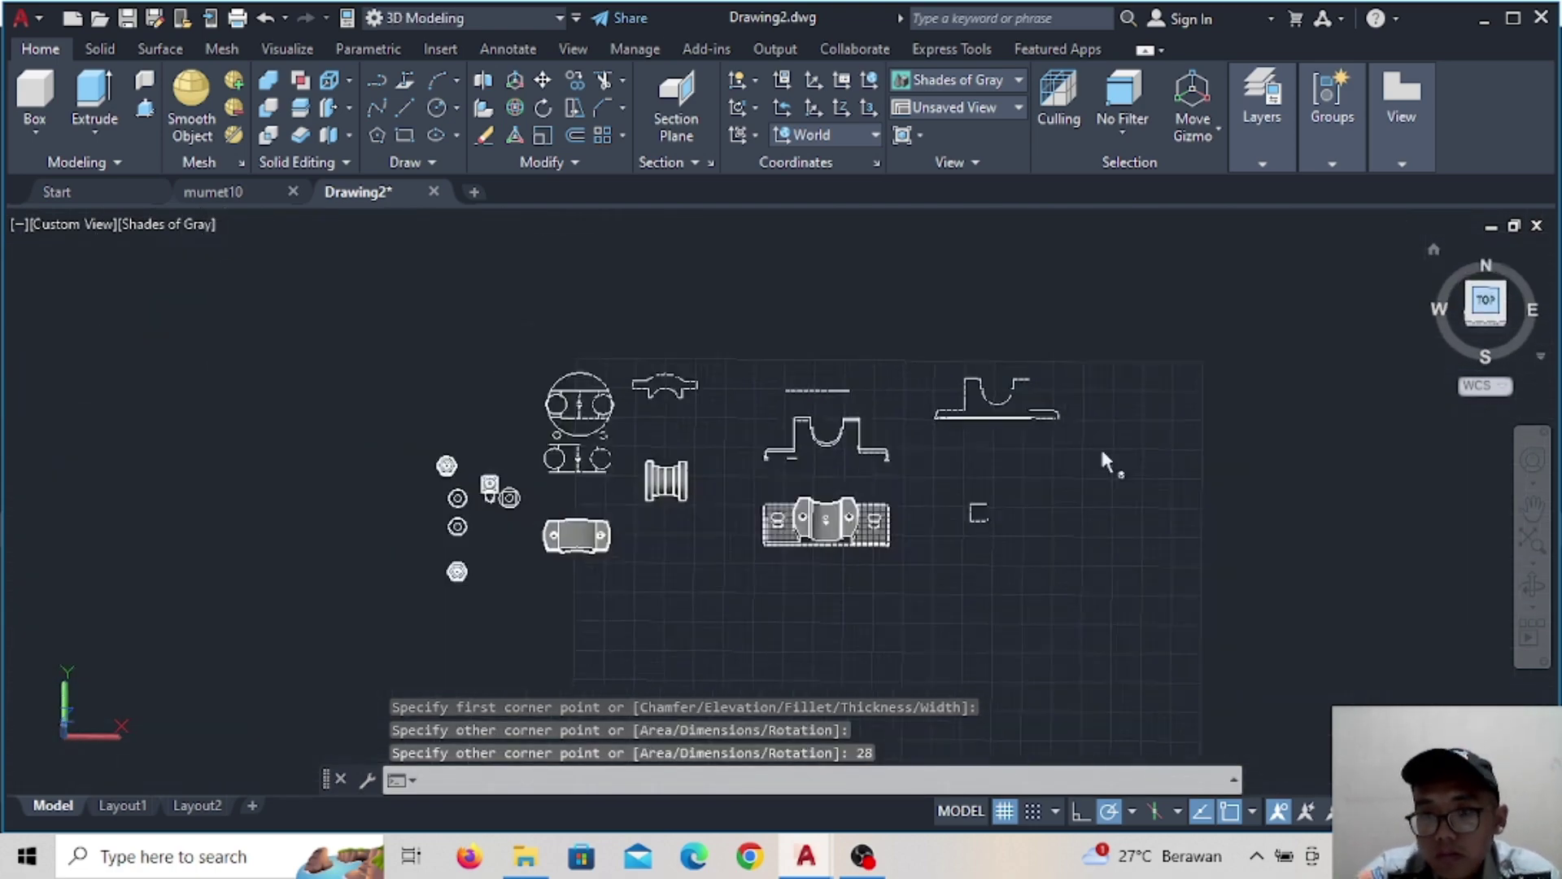
{"action": "scroll", "coordinate": [1015, 516], "scroll_direction": "up", "scroll_amount": 5}
{"action": "middle_click_drag", "start_coordinate": [1015, 516], "coordinate": [940, 371]}
{"action": "key", "text": "Escape"}
{"action": "scroll", "coordinate": [940, 382], "scroll_direction": "up", "scroll_amount": 2}
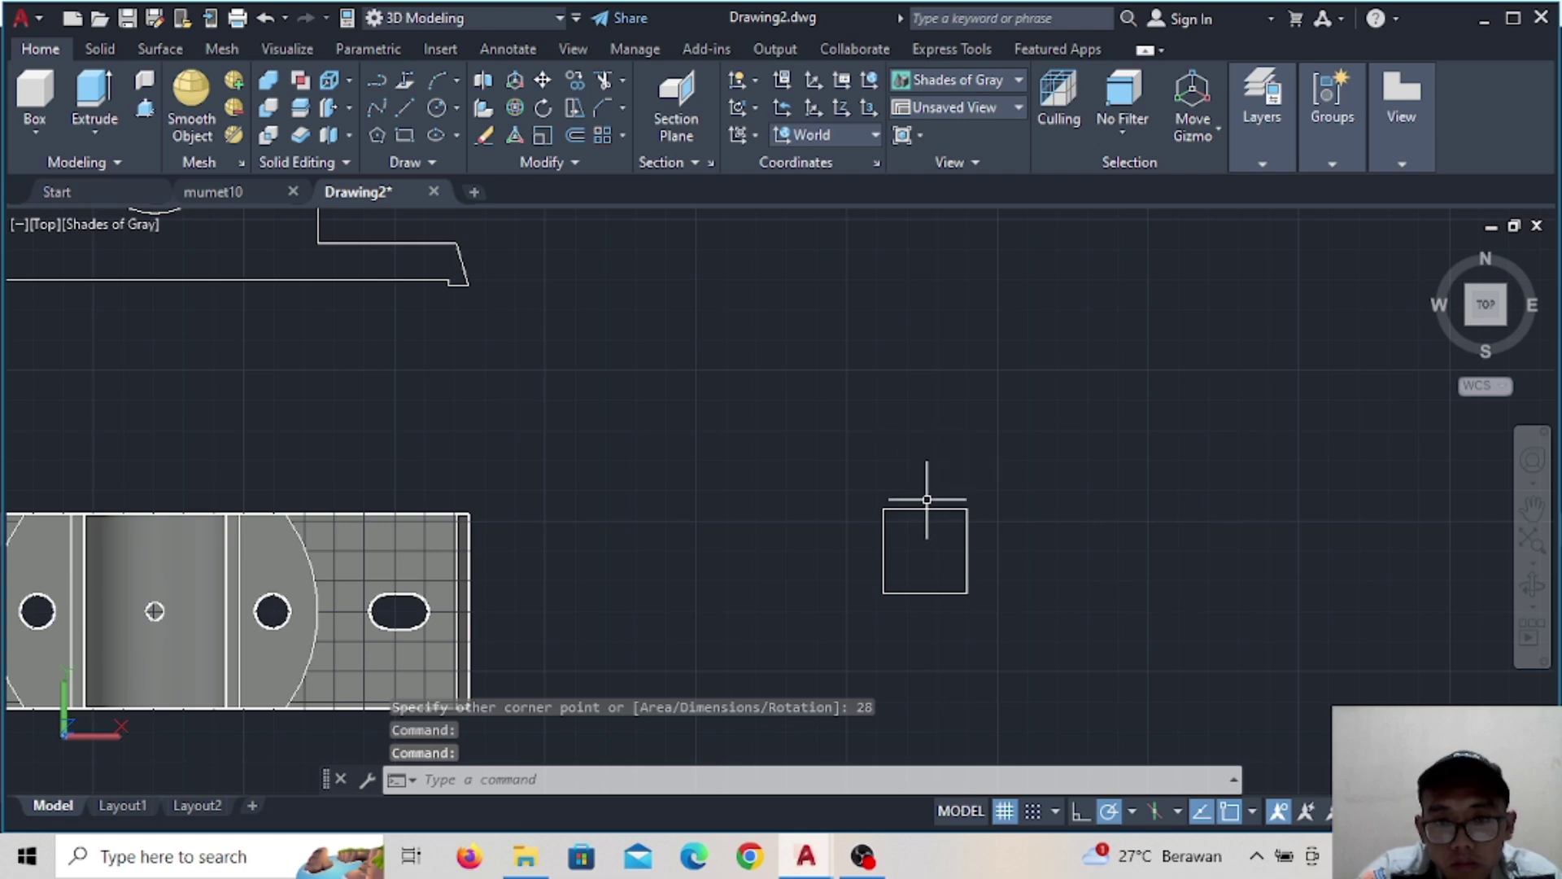
{"action": "left_click", "coordinate": [572, 81]}
{"action": "left_click", "coordinate": [925, 550]}
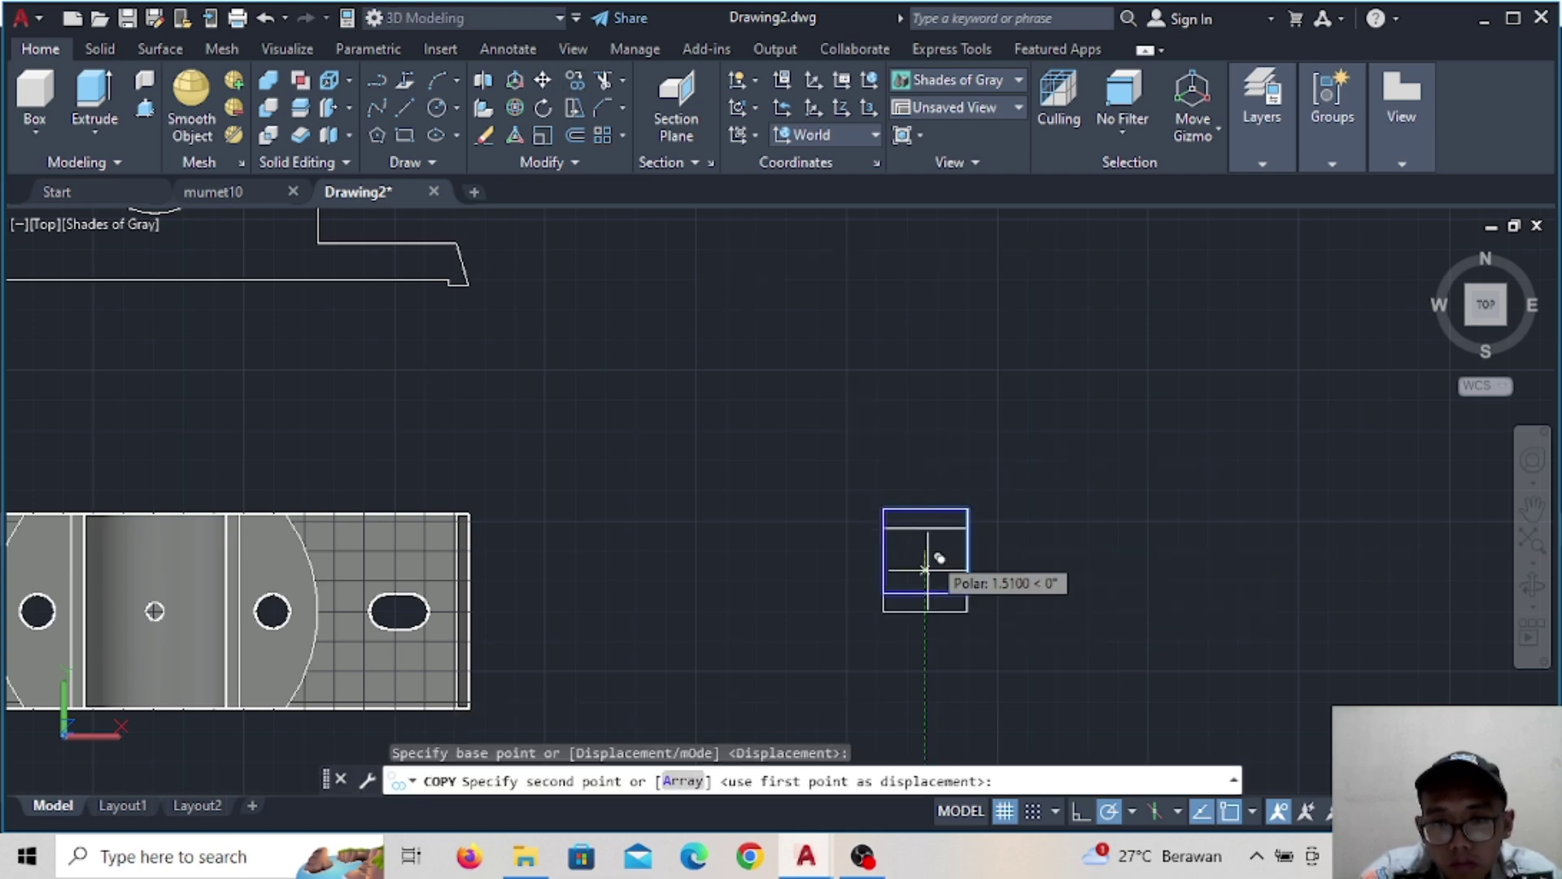
{"action": "left_click", "coordinate": [925, 704]}
{"action": "key", "text": "Escape"}
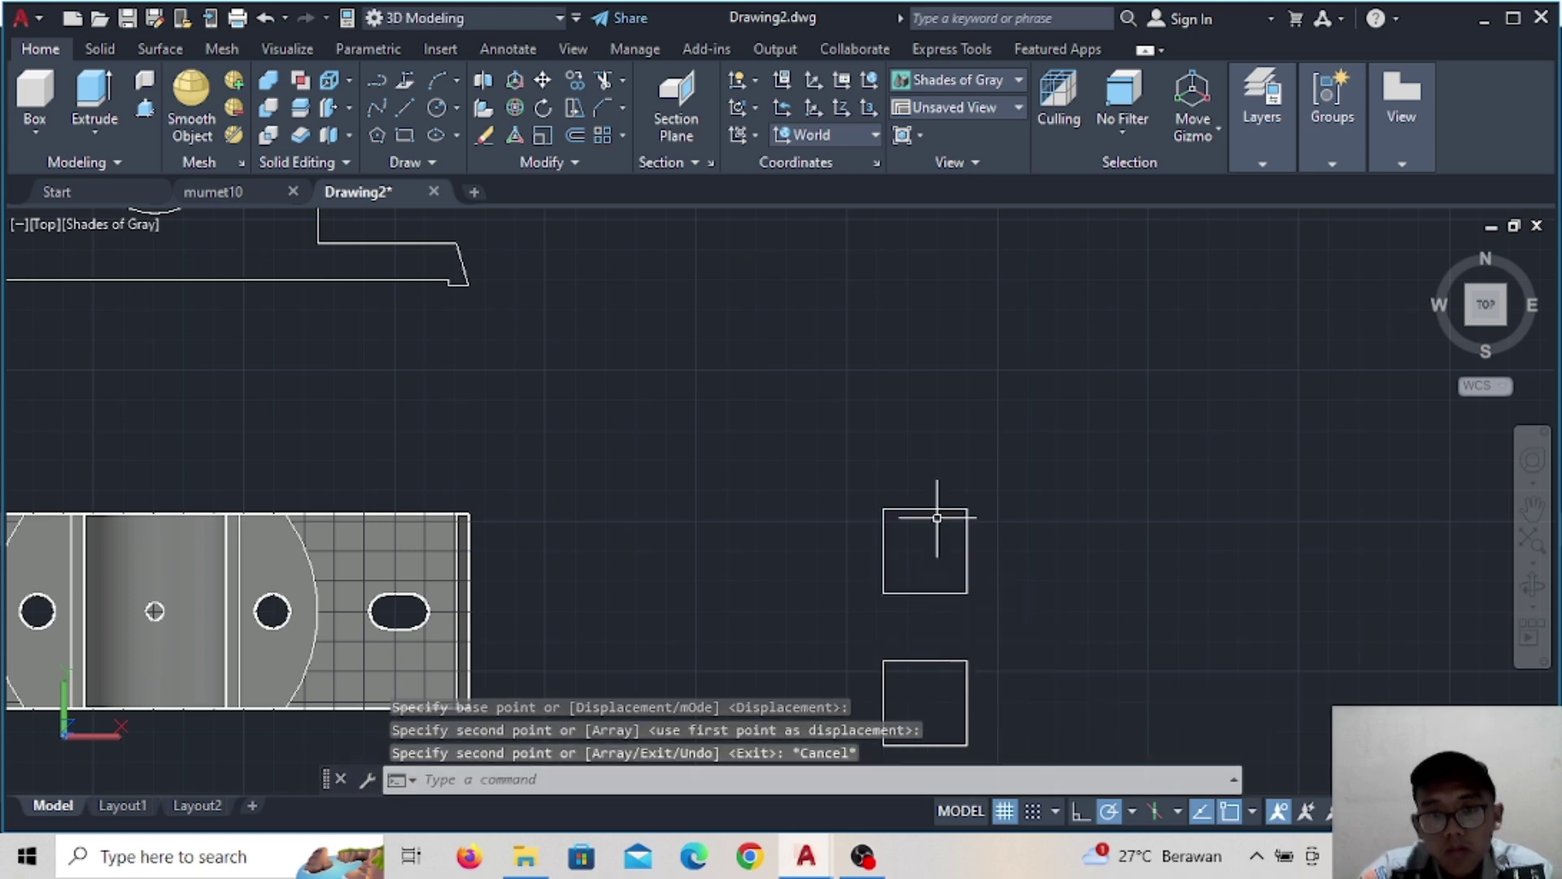
{"action": "left_click", "coordinate": [1471, 326]}
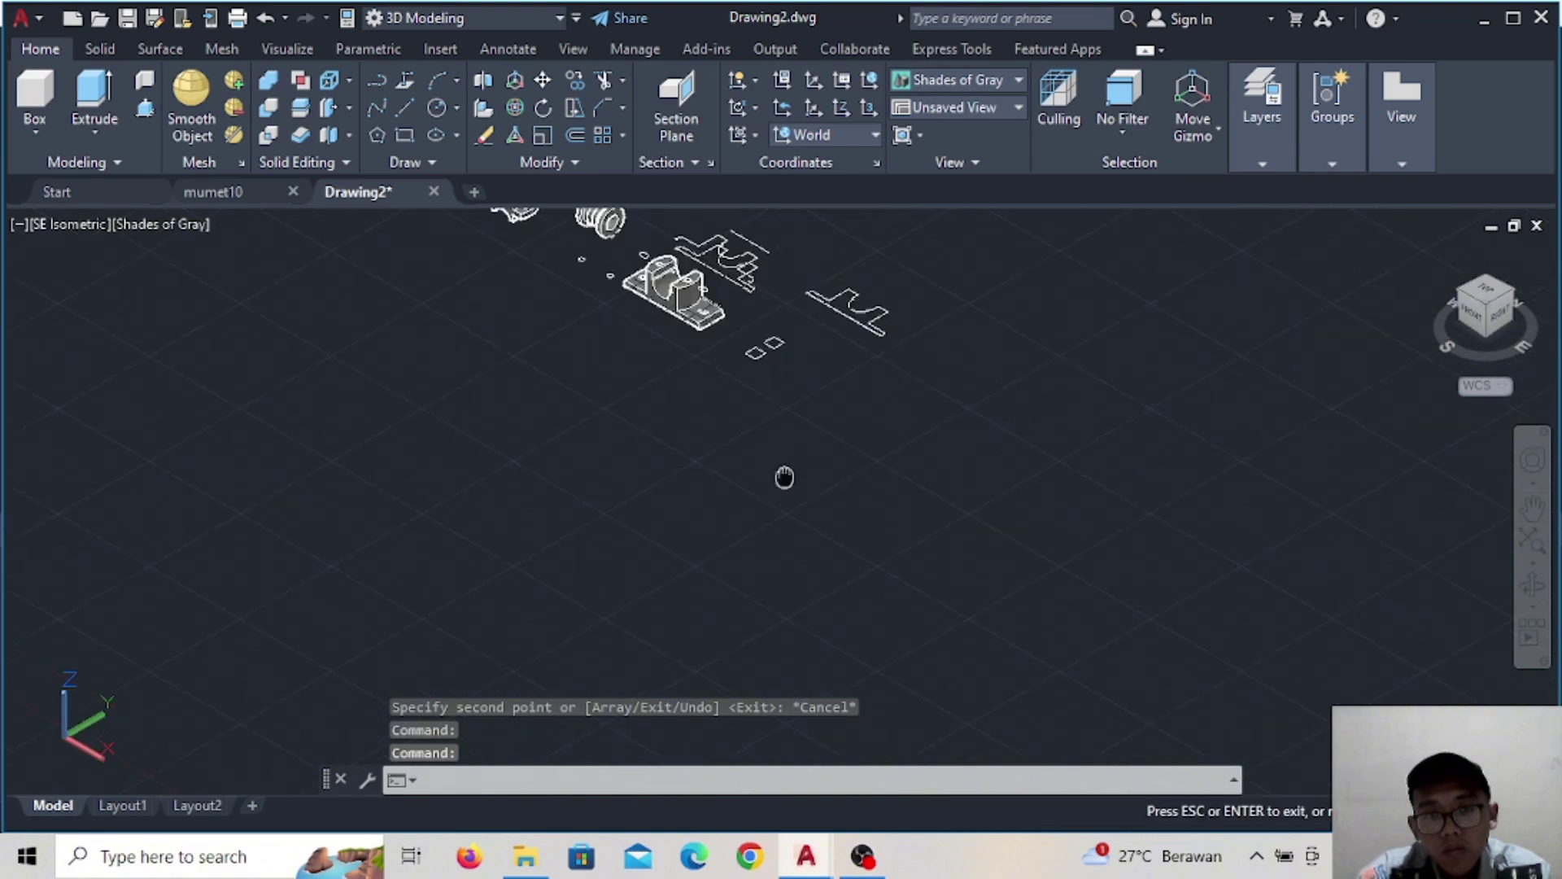
Move the first square onto the block's underside around the upper hole
{"action": "scroll", "coordinate": [784, 478], "scroll_direction": "up", "scroll_amount": 2}
{"action": "scroll", "coordinate": [716, 520], "scroll_direction": "up", "scroll_amount": 2}
{"action": "scroll", "coordinate": [742, 612], "scroll_direction": "up", "scroll_amount": 2}
{"action": "scroll", "coordinate": [742, 612], "scroll_direction": "up", "scroll_amount": 2}
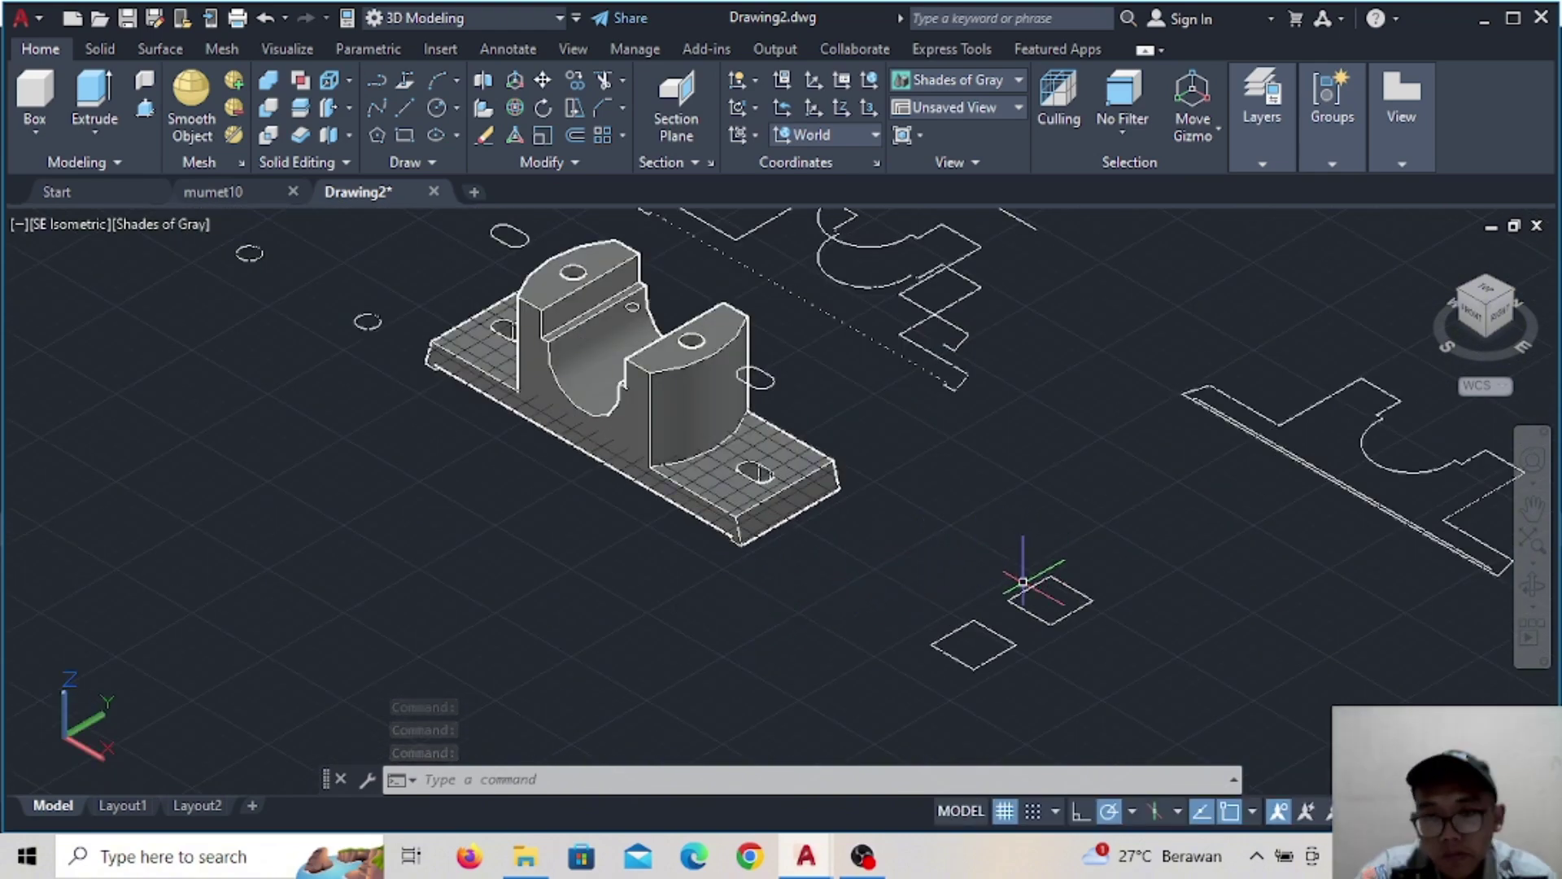
{"action": "left_click", "coordinate": [542, 80]}
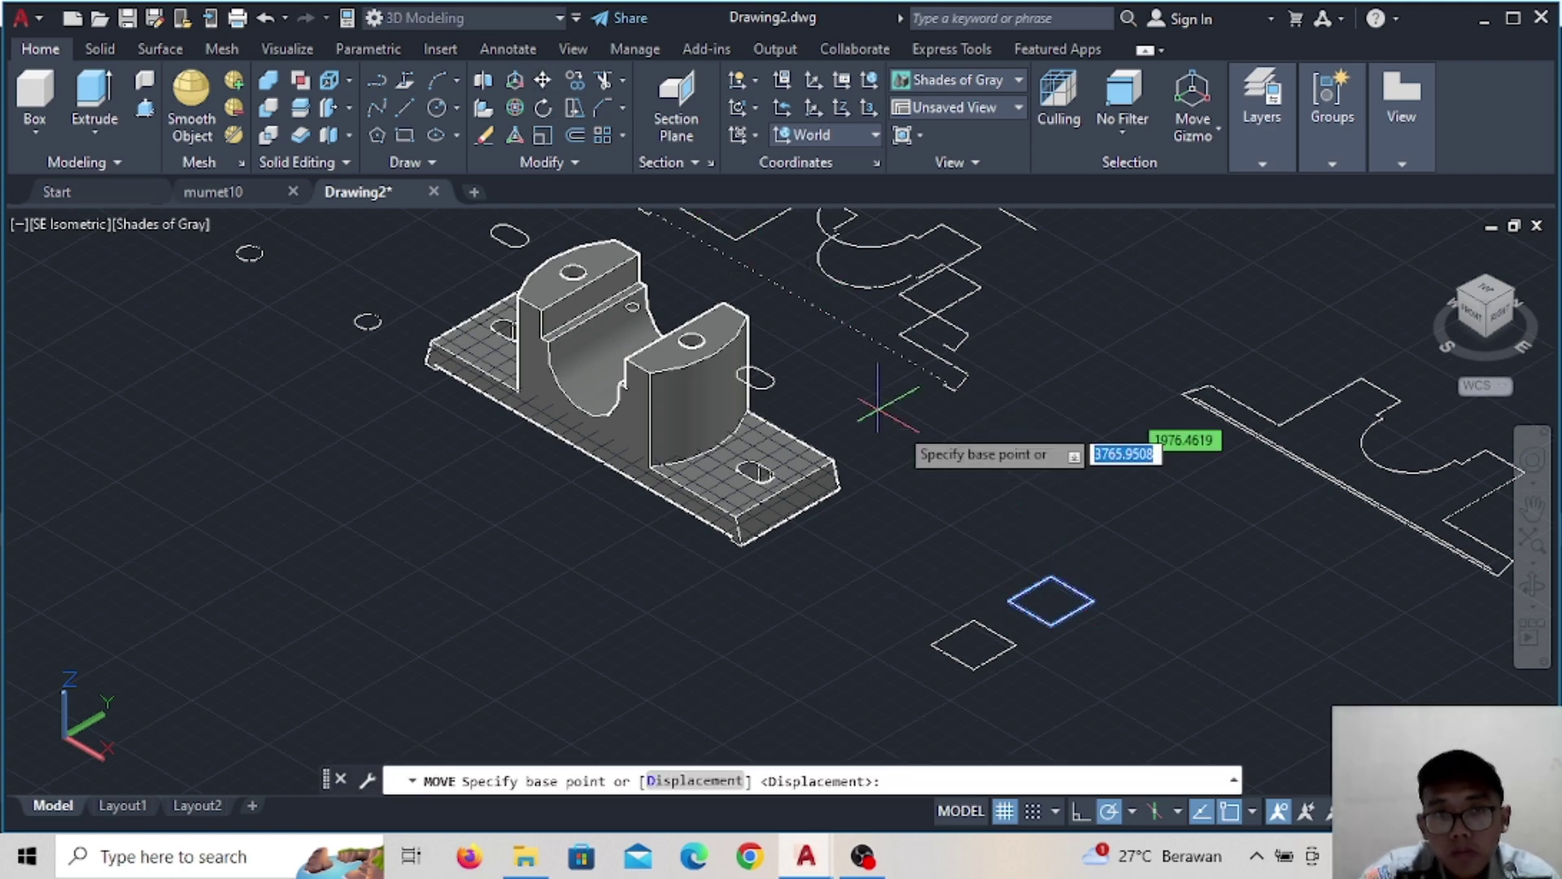
{"action": "left_click", "coordinate": [1050, 600]}
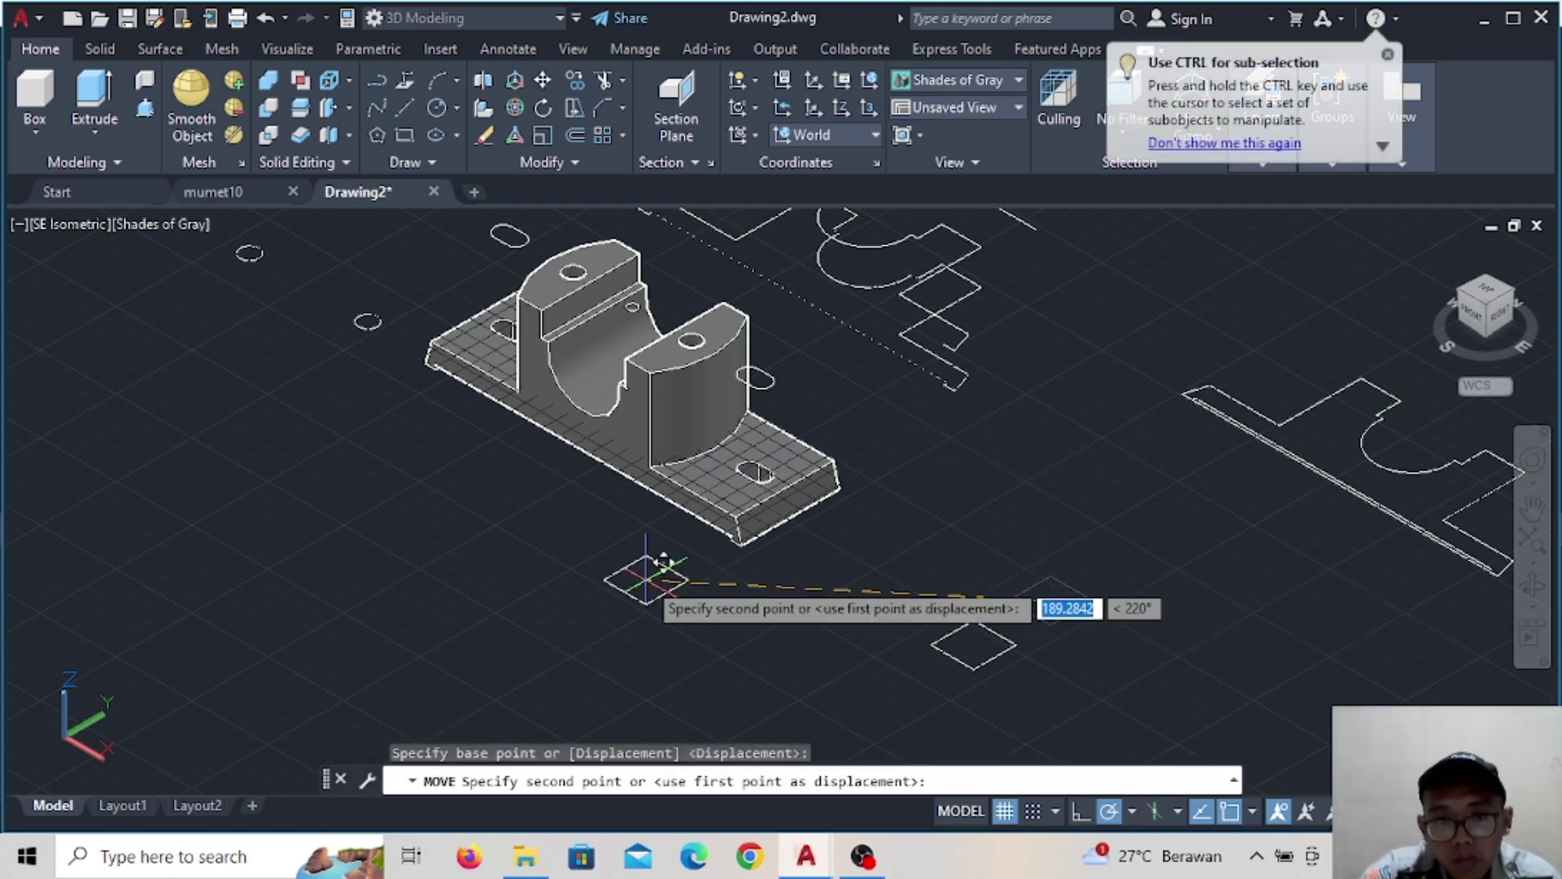
{"action": "mouse_move", "coordinate": [643, 570]}
{"action": "middle_mouse_down", "text": "shift"}
{"action": "mouse_move", "coordinate": [662, 436]}
{"action": "mouse_move", "coordinate": [649, 549]}
{"action": "mouse_move", "coordinate": [697, 505]}
{"action": "mouse_move", "coordinate": [659, 488]}
{"action": "mouse_move", "coordinate": [635, 513]}
{"action": "middle_mouse_up", "text": "shift"}
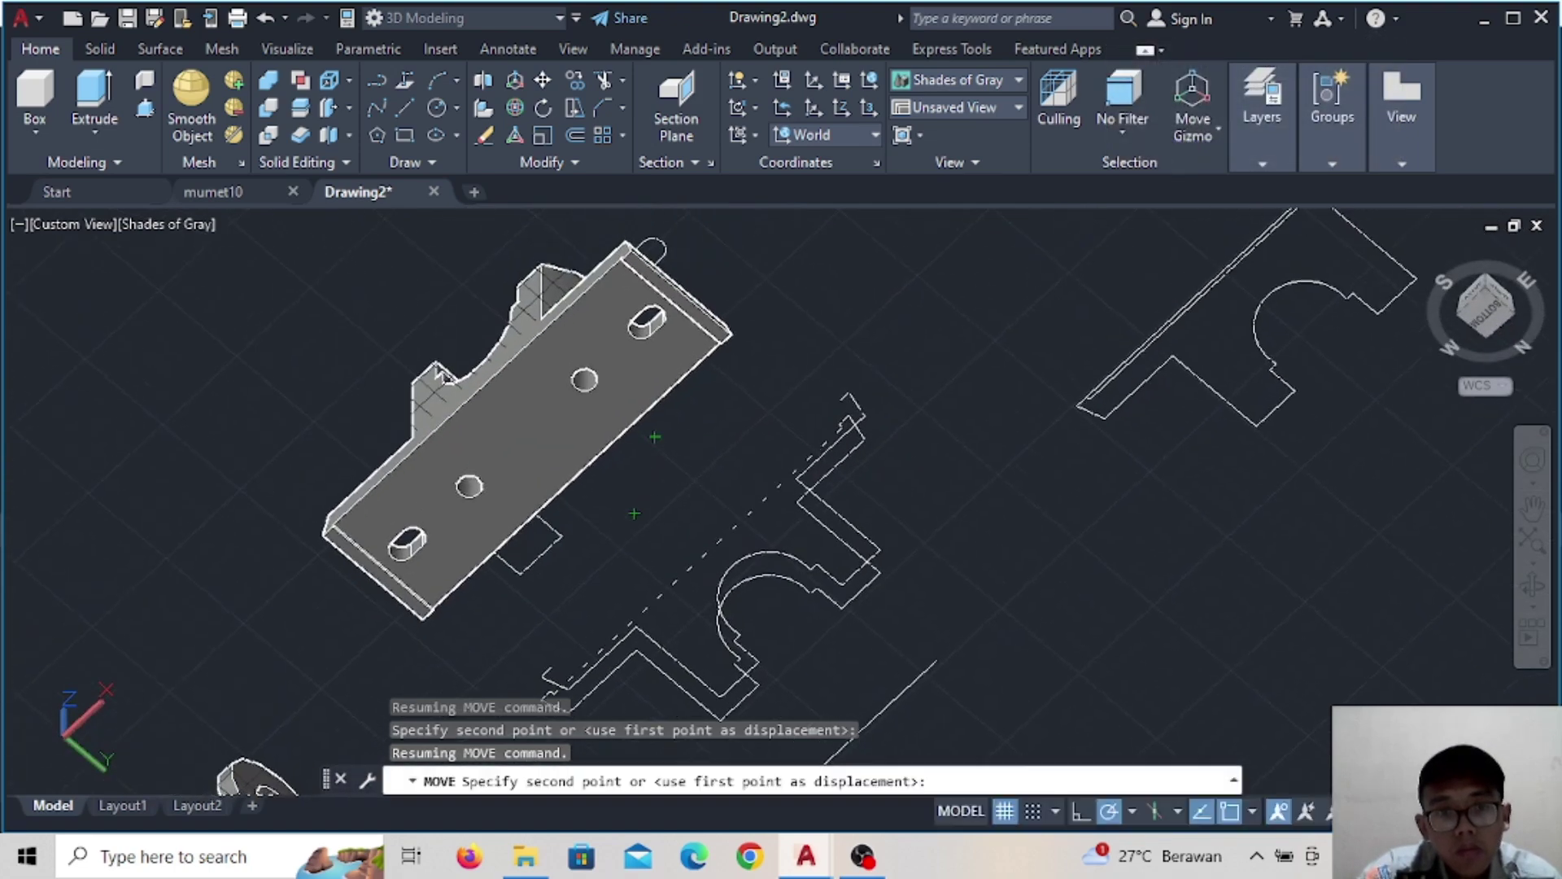
{"action": "left_click", "coordinate": [602, 360]}
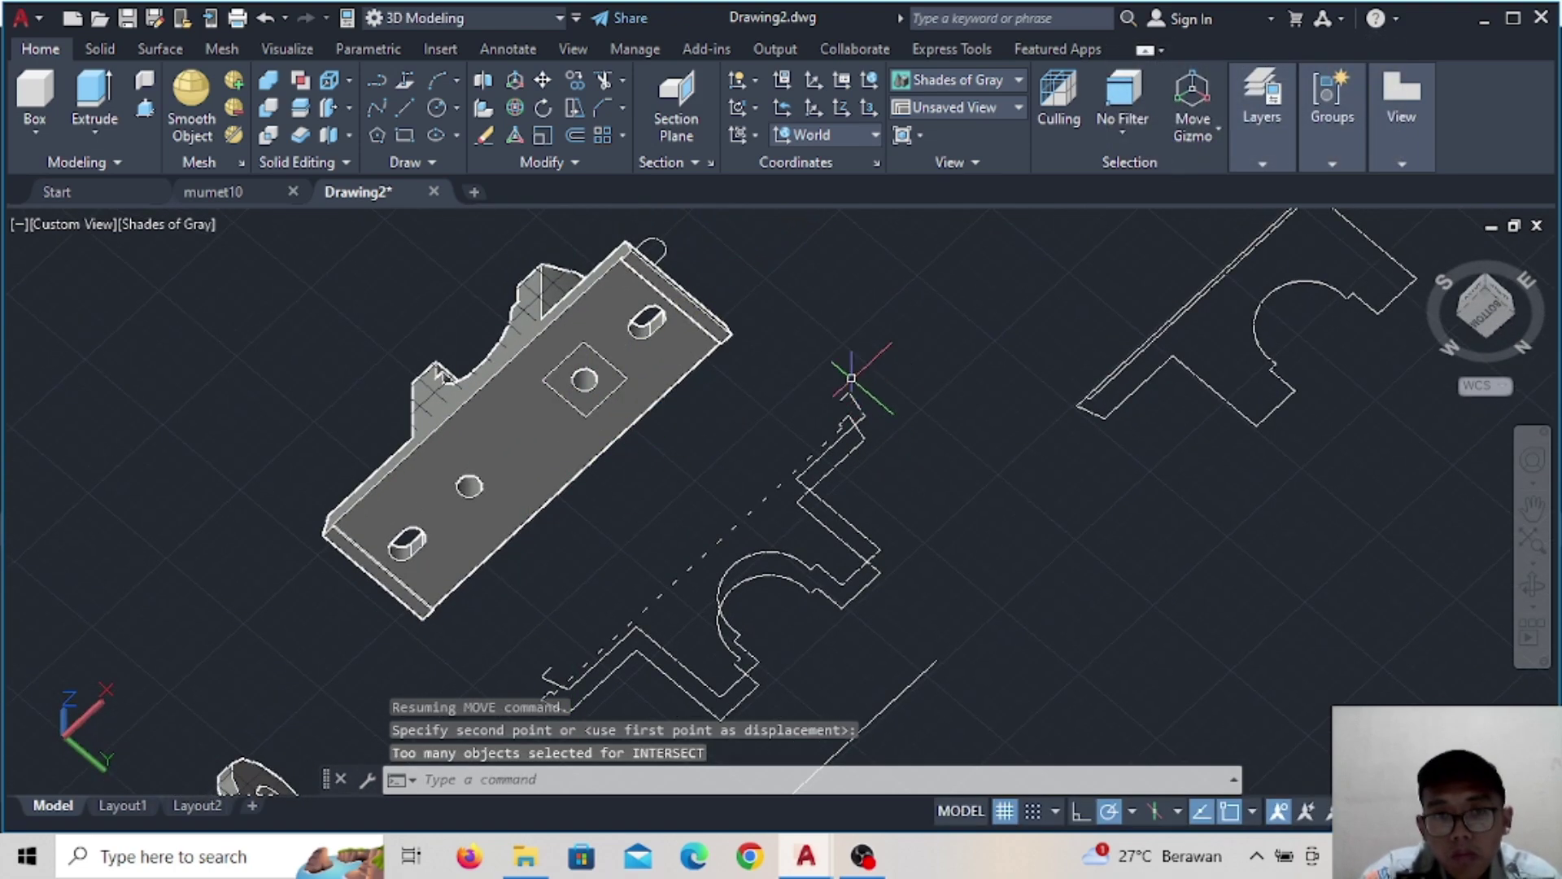
Move the second square around the lower hole on the underside
{"action": "mouse_move", "coordinate": [854, 366]}
{"action": "middle_mouse_down", "text": "shift"}
{"action": "mouse_move", "coordinate": [822, 464]}
{"action": "mouse_move", "coordinate": [812, 412]}
{"action": "middle_mouse_up", "text": "shift"}
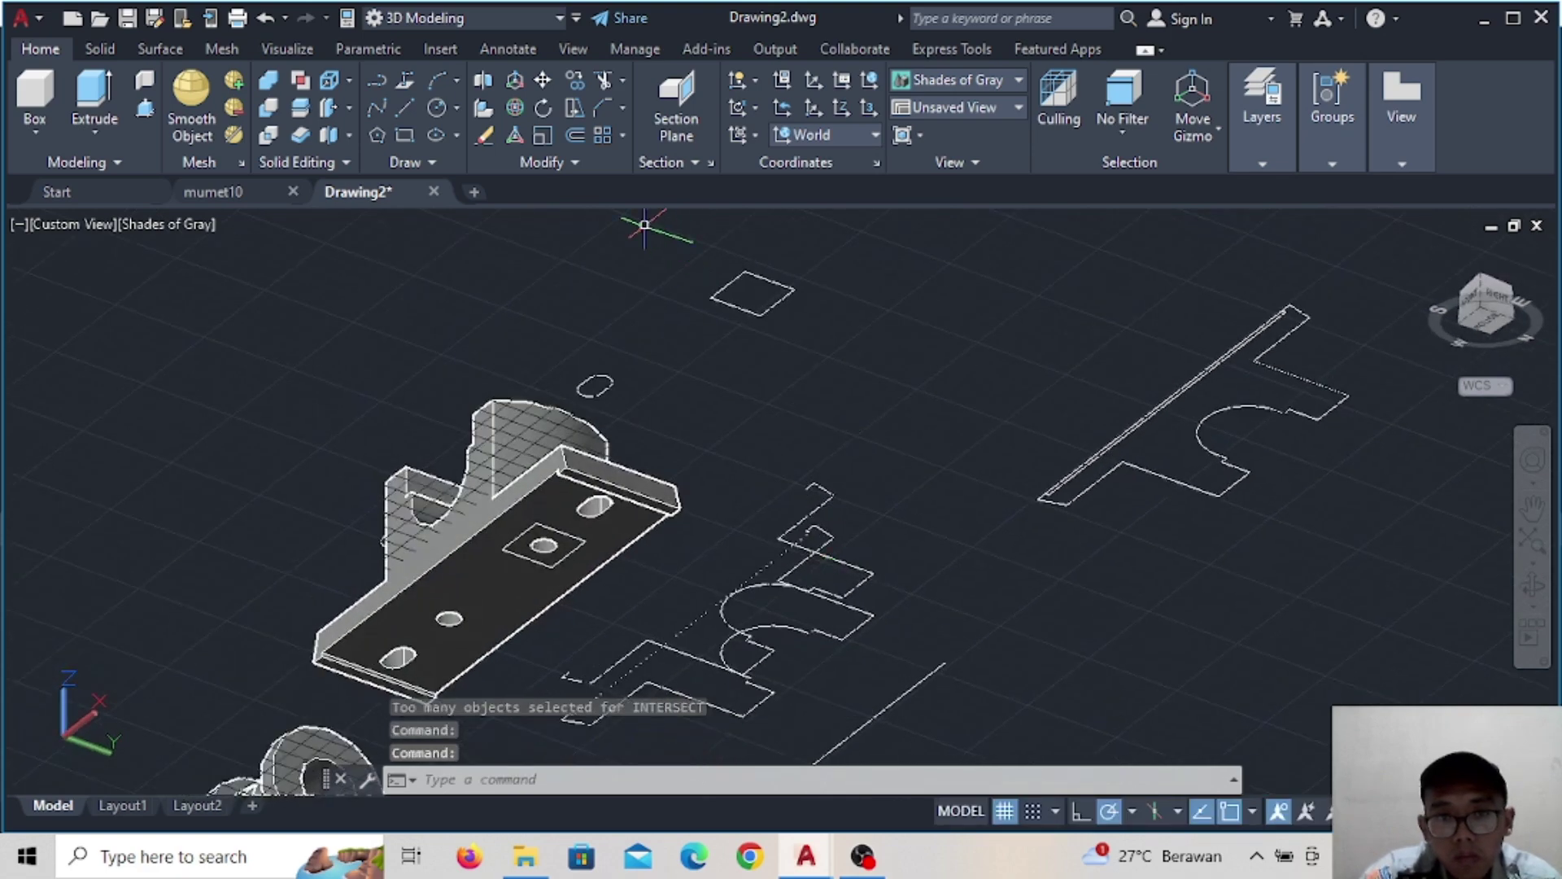
{"action": "left_click", "coordinate": [542, 79]}
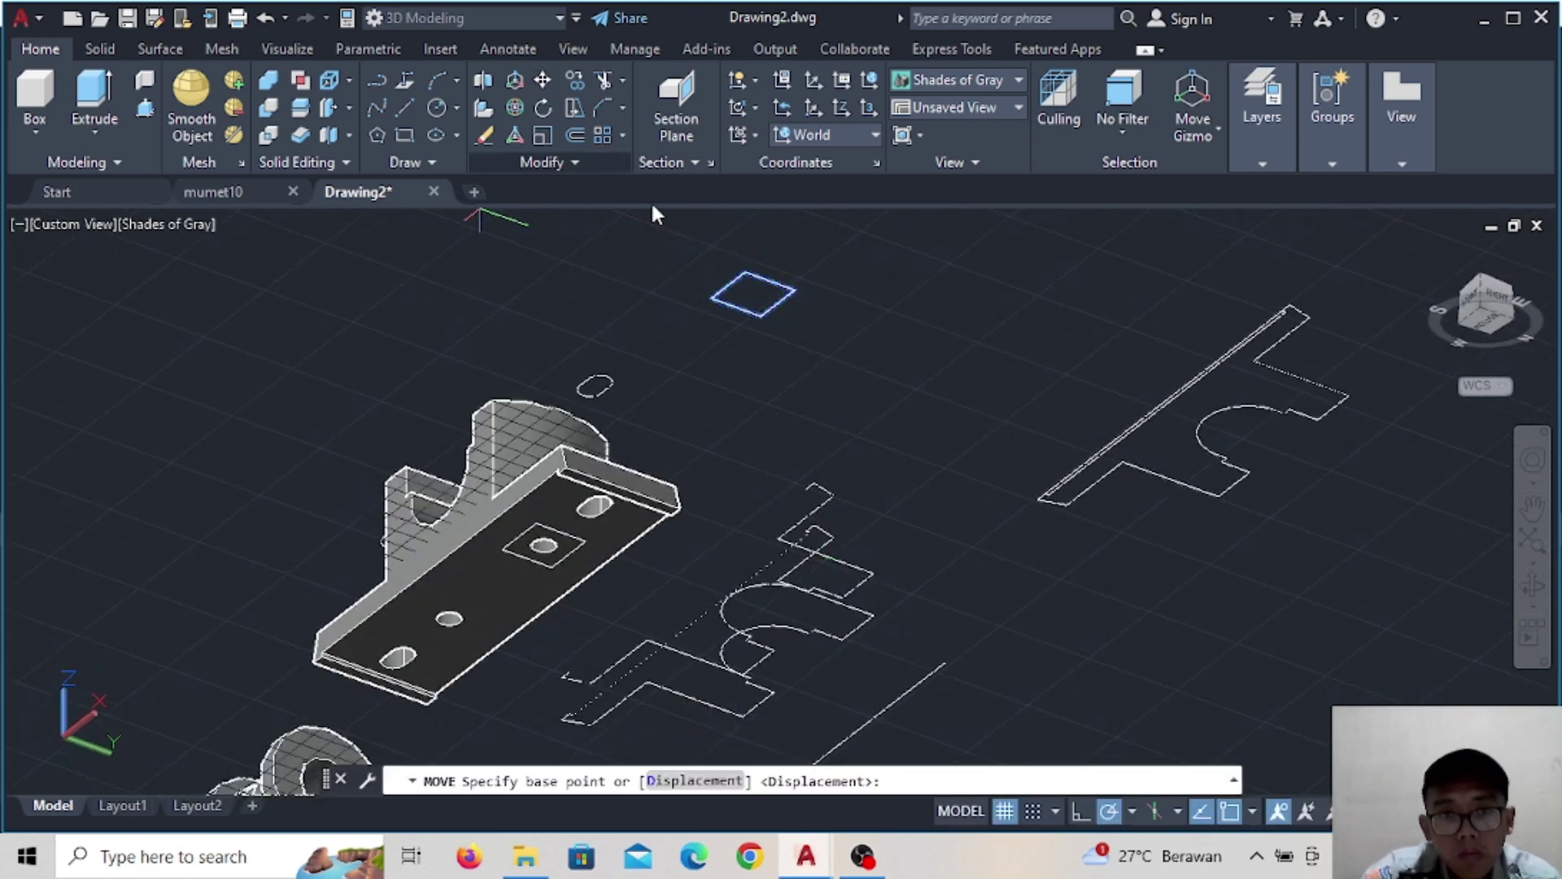
{"action": "left_click", "coordinate": [751, 293]}
{"action": "scroll", "coordinate": [465, 622], "scroll_direction": "up", "scroll_amount": 3}
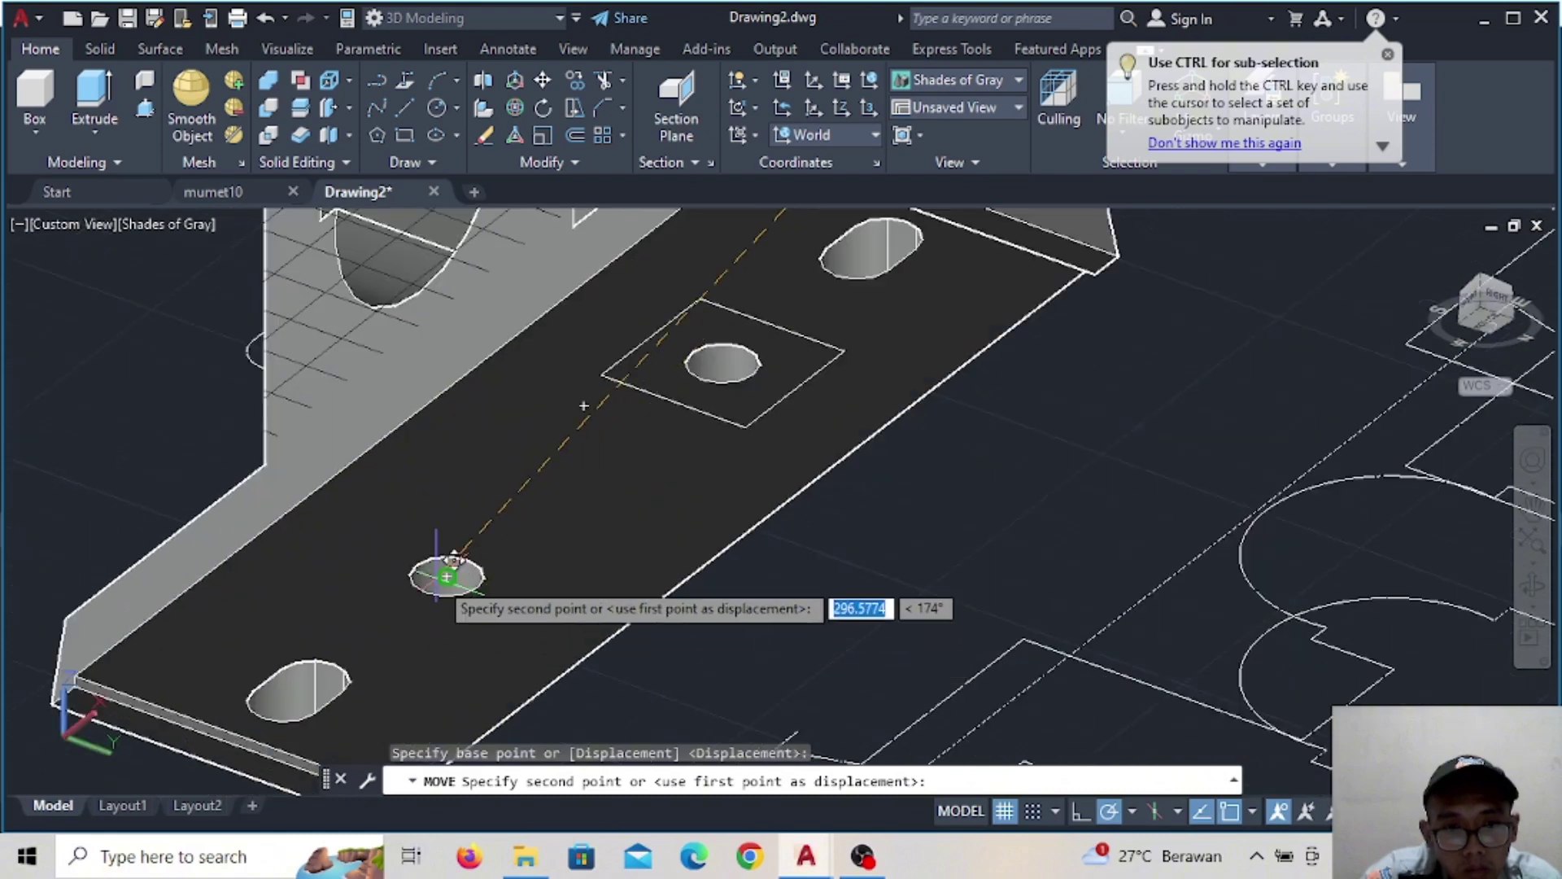
{"action": "left_click", "coordinate": [466, 555]}
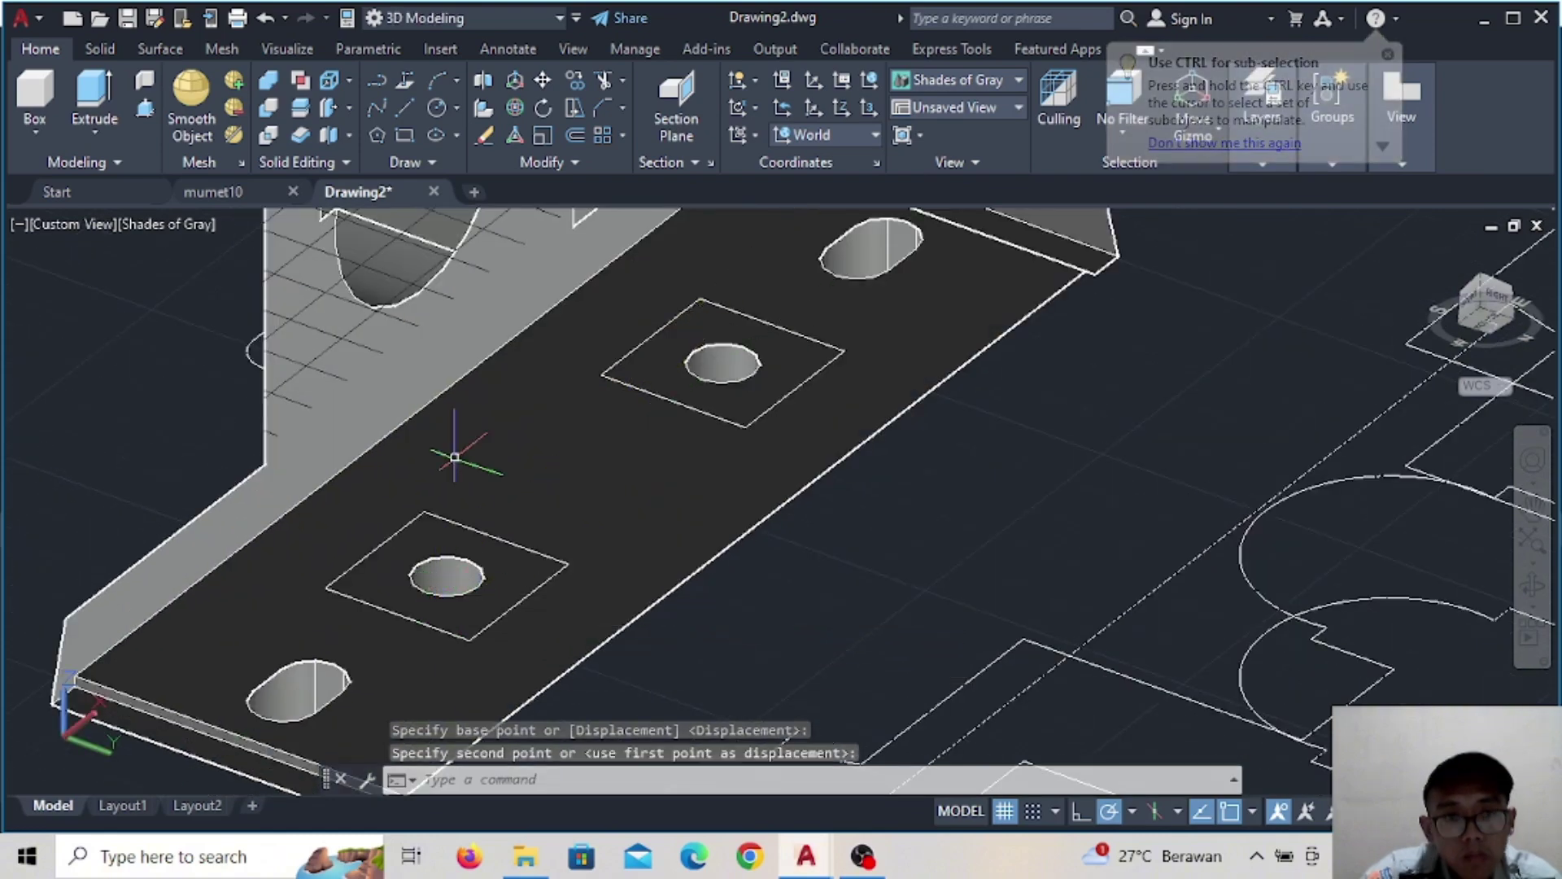
Press-pull both squares around the holes into 10-deep recesses
{"action": "left_click", "coordinate": [144, 107]}
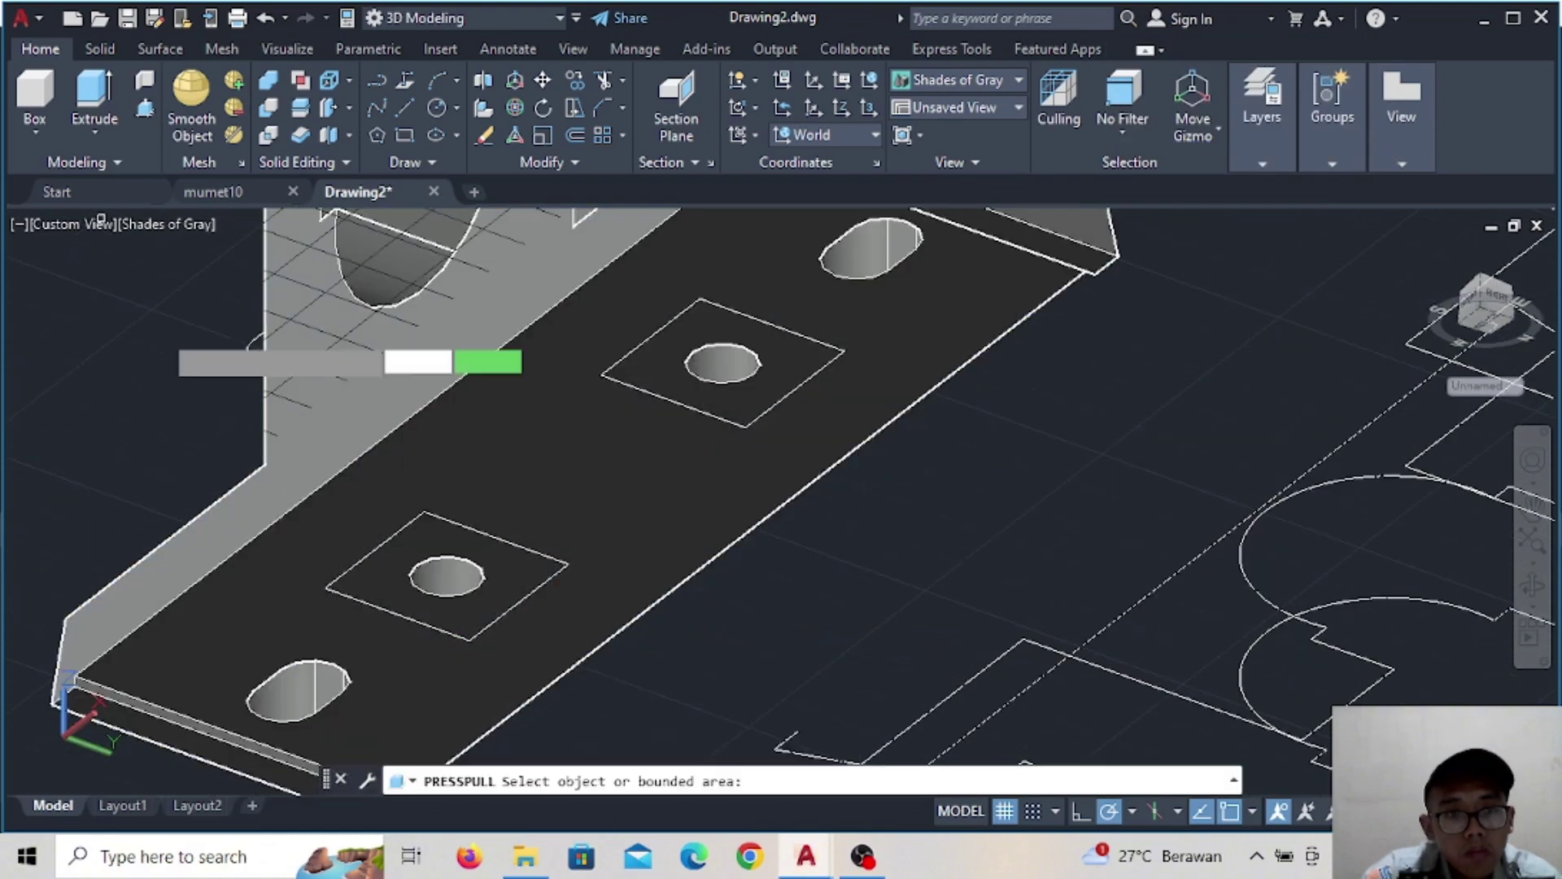
{"action": "left_click", "coordinate": [388, 543]}
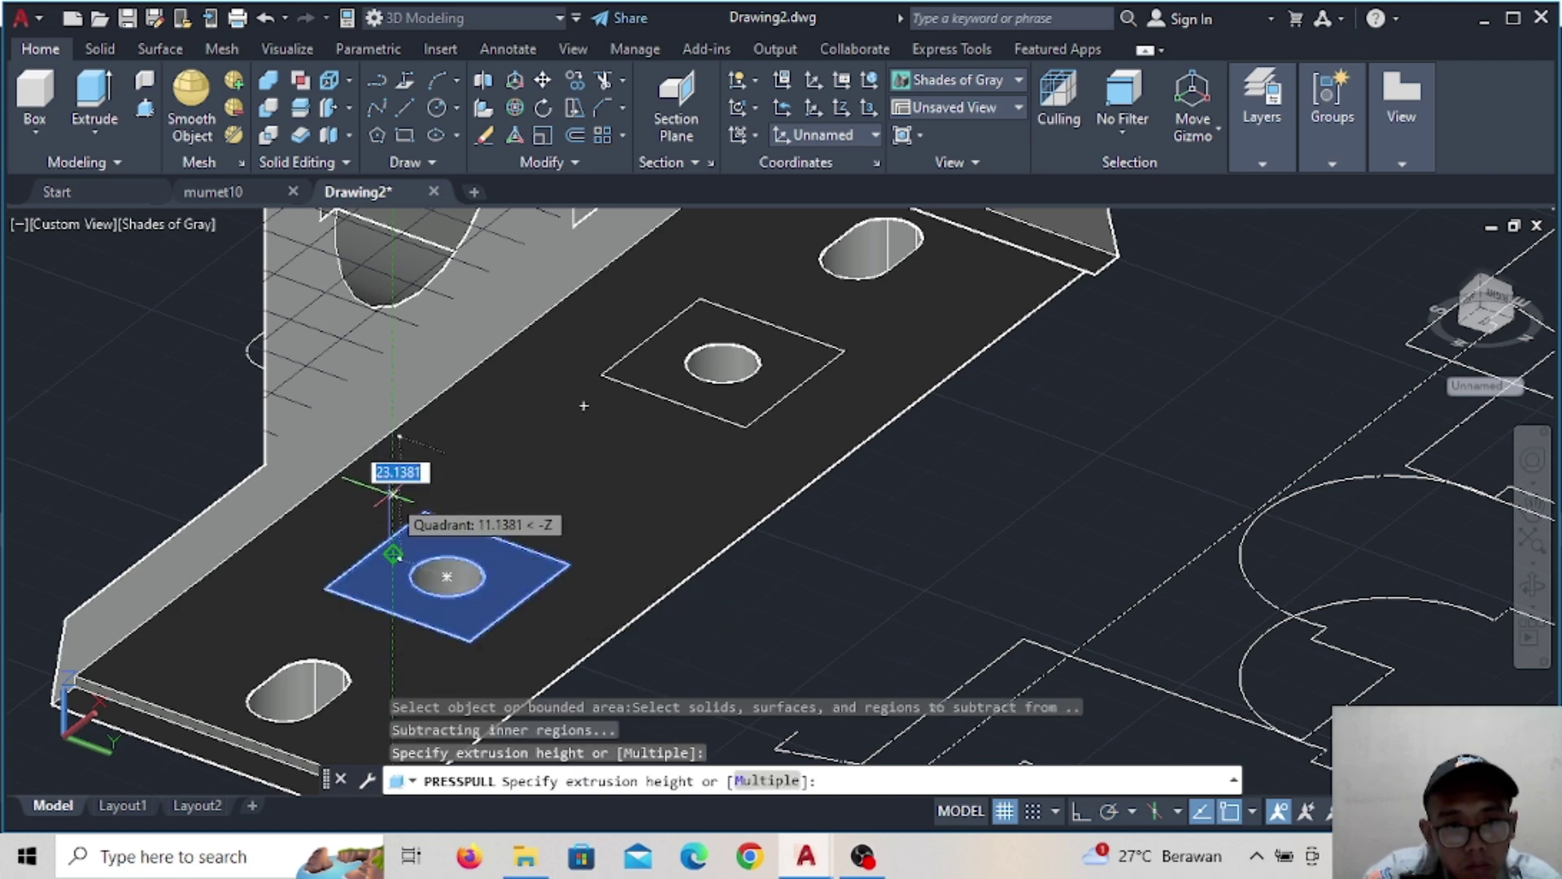
{"action": "key", "text": "Return"}
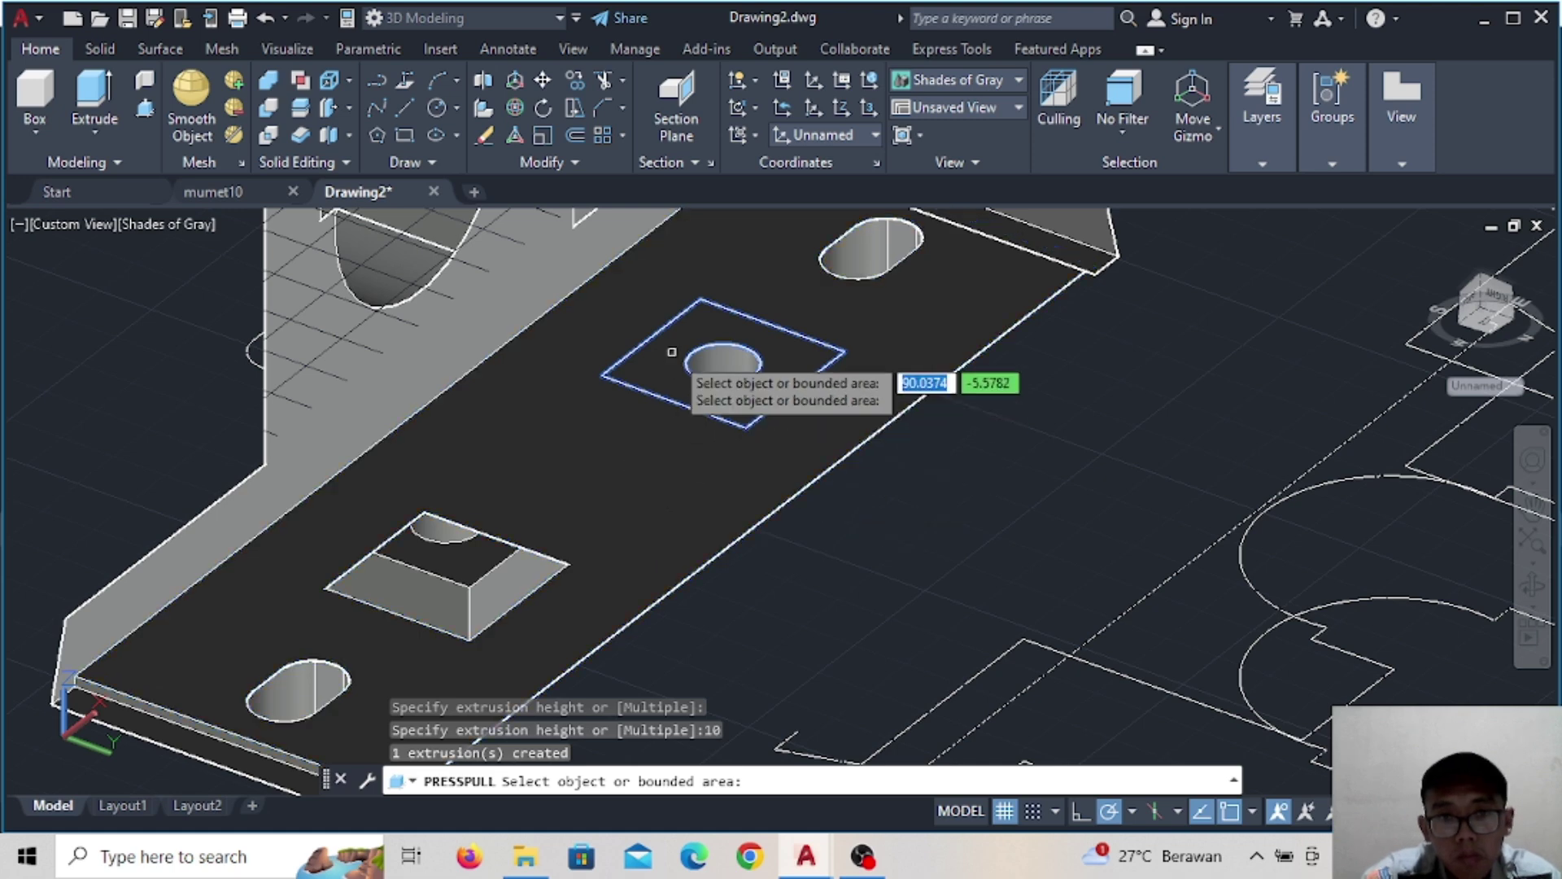
{"action": "left_click", "coordinate": [675, 345]}
{"action": "key", "text": "Return"}
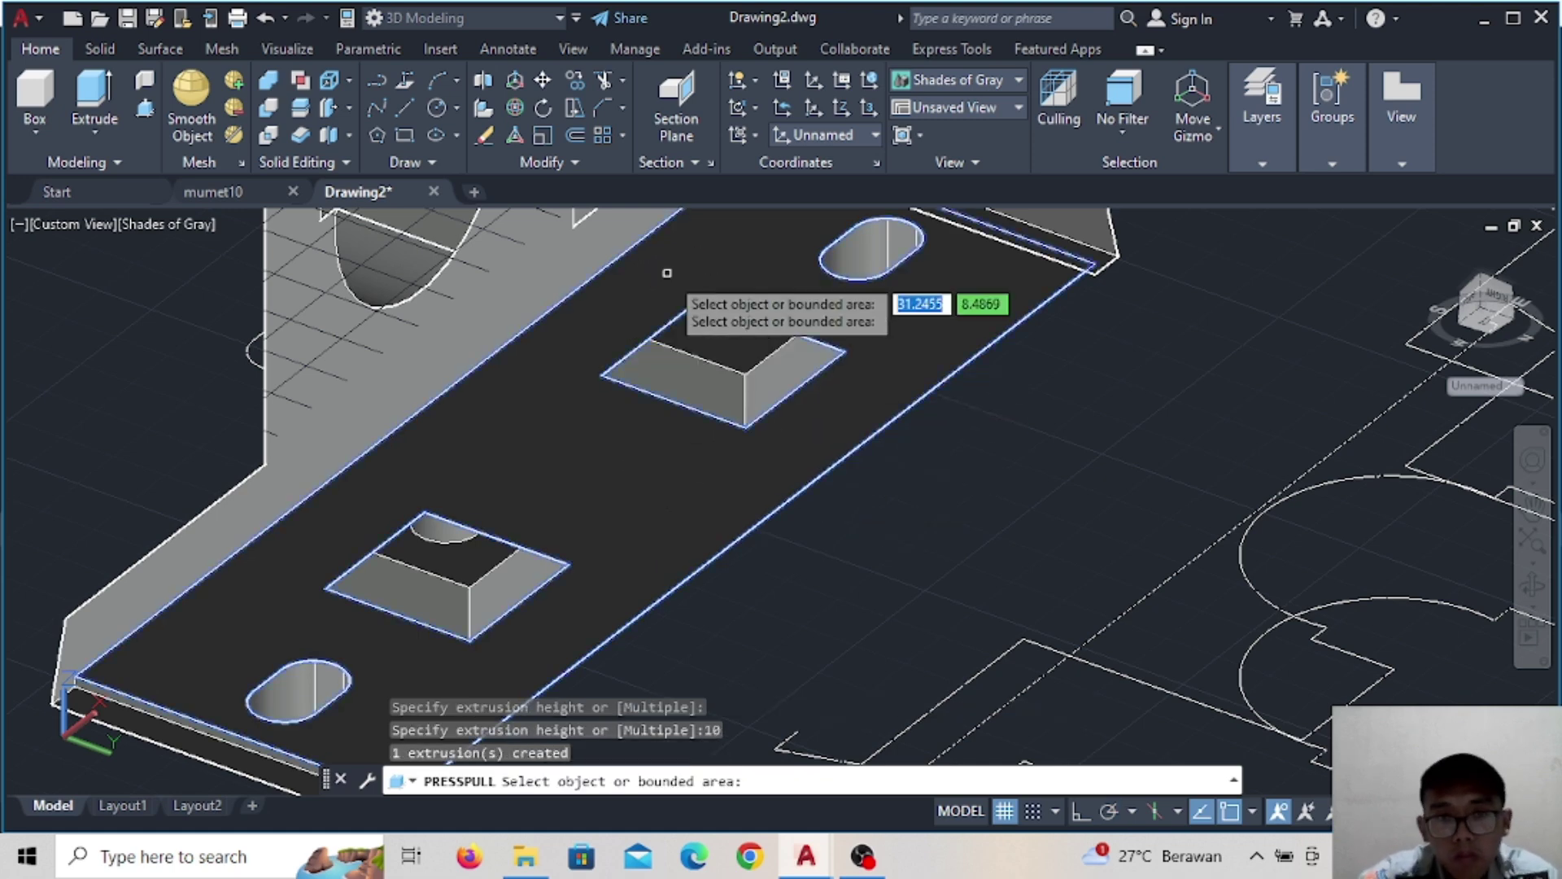
{"action": "key", "text": "Return"}
Switch to the SW Isometric view and reframe the whole model
{"action": "left_click", "coordinate": [1484, 281]}
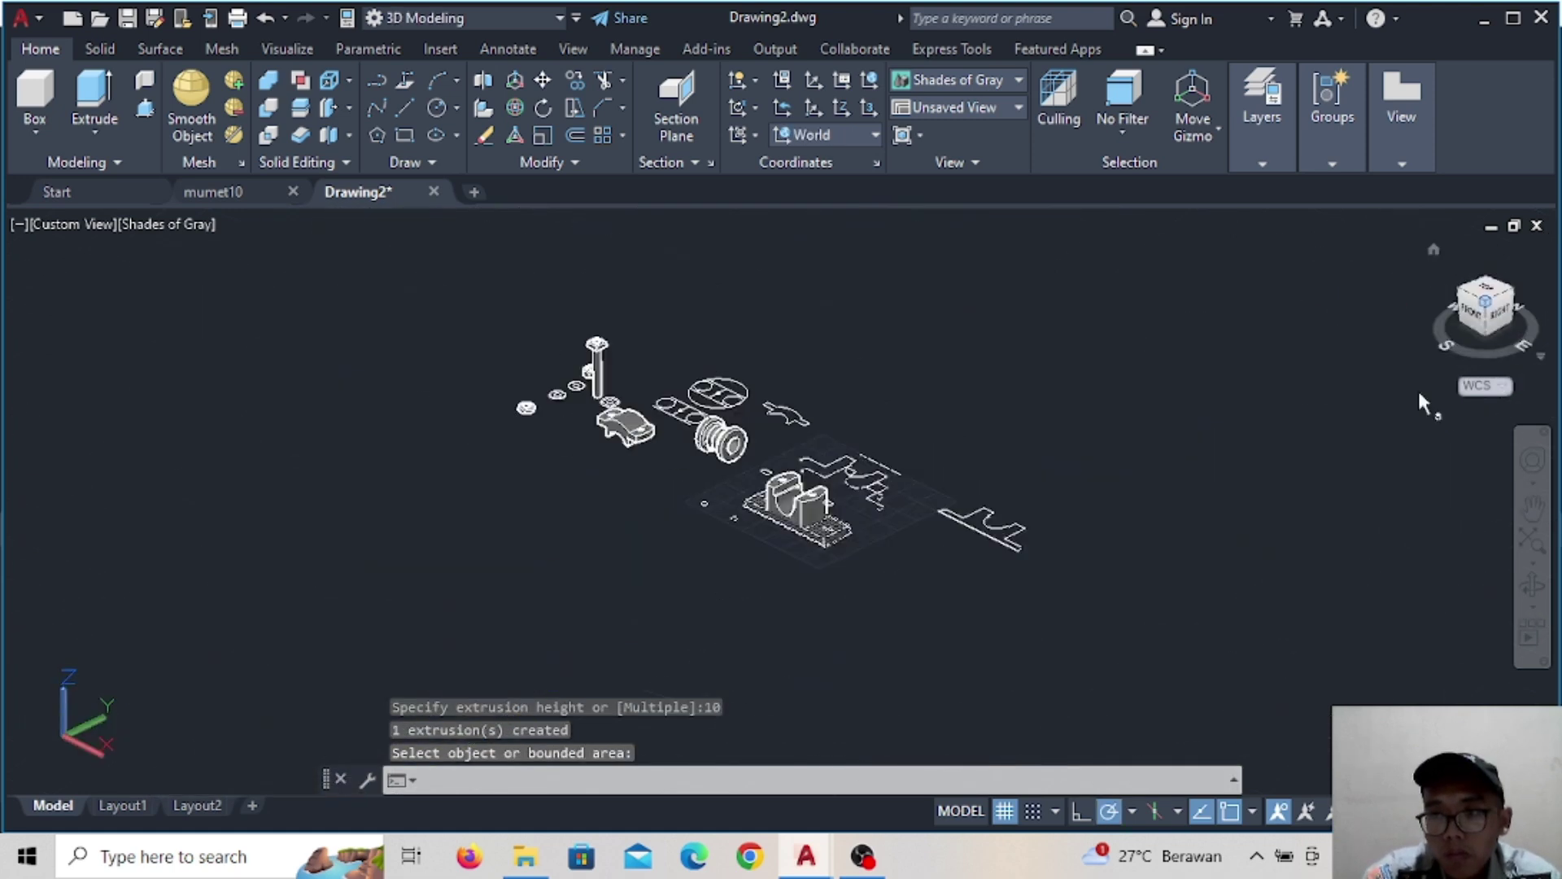
{"action": "left_click", "coordinate": [1468, 301]}
{"action": "scroll", "coordinate": [899, 468], "scroll_direction": "up", "scroll_amount": 5}
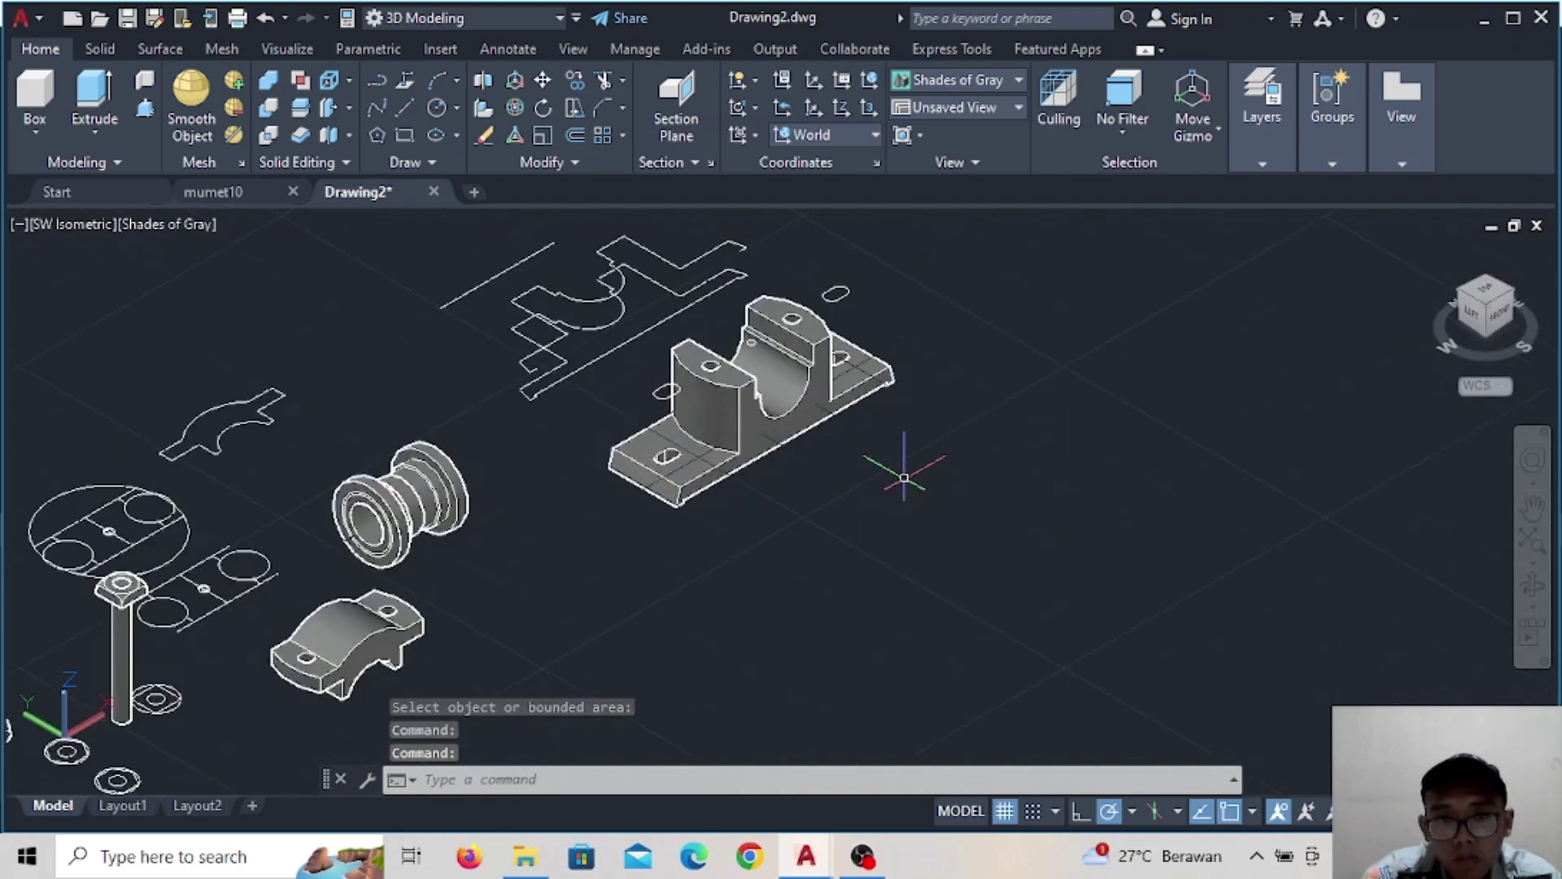
{"action": "scroll", "coordinate": [732, 407], "scroll_direction": "up", "scroll_amount": 3}
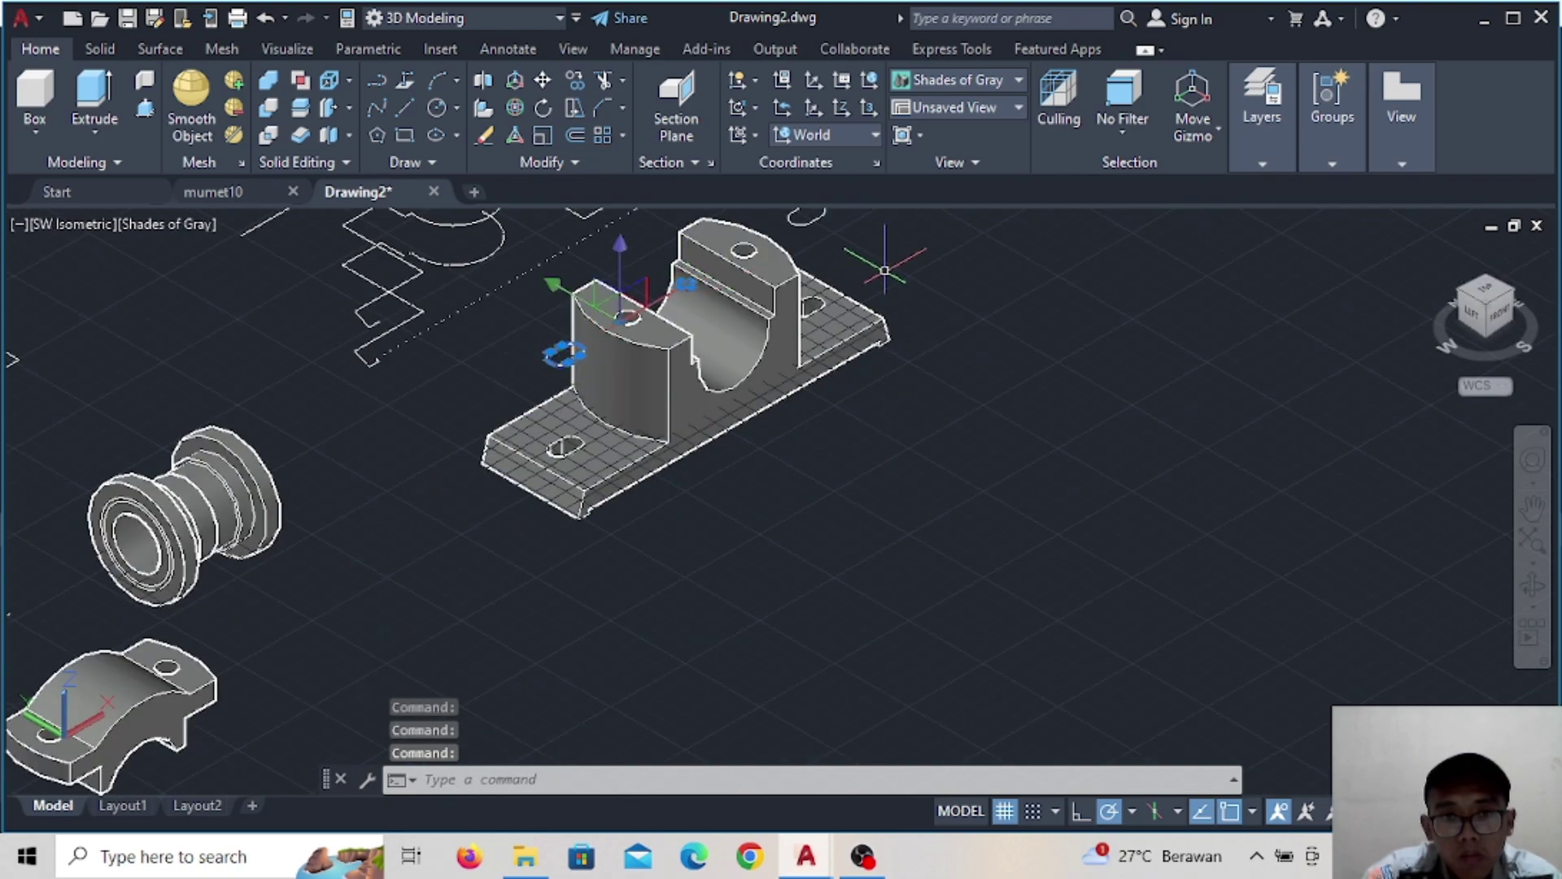
{"action": "middle_click_drag", "start_coordinate": [884, 269], "coordinate": [791, 419]}
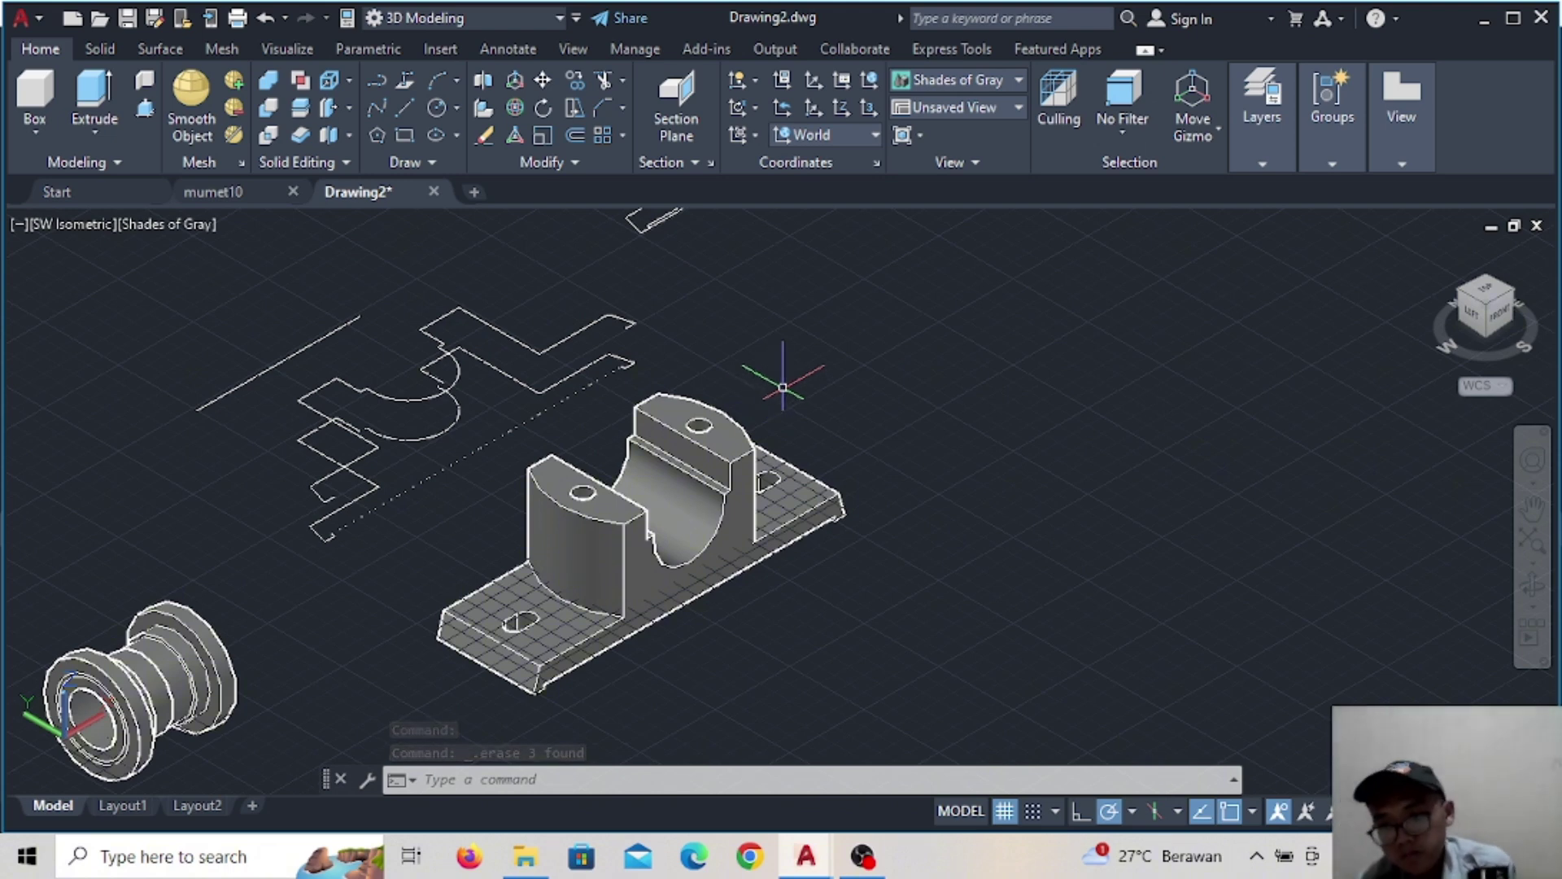
{"action": "scroll", "coordinate": [790, 94], "scroll_direction": "down", "scroll_amount": 1}
Fillet the uprights' base edges of the bearing block with radius 8
{"action": "left_click", "coordinate": [829, 98]}
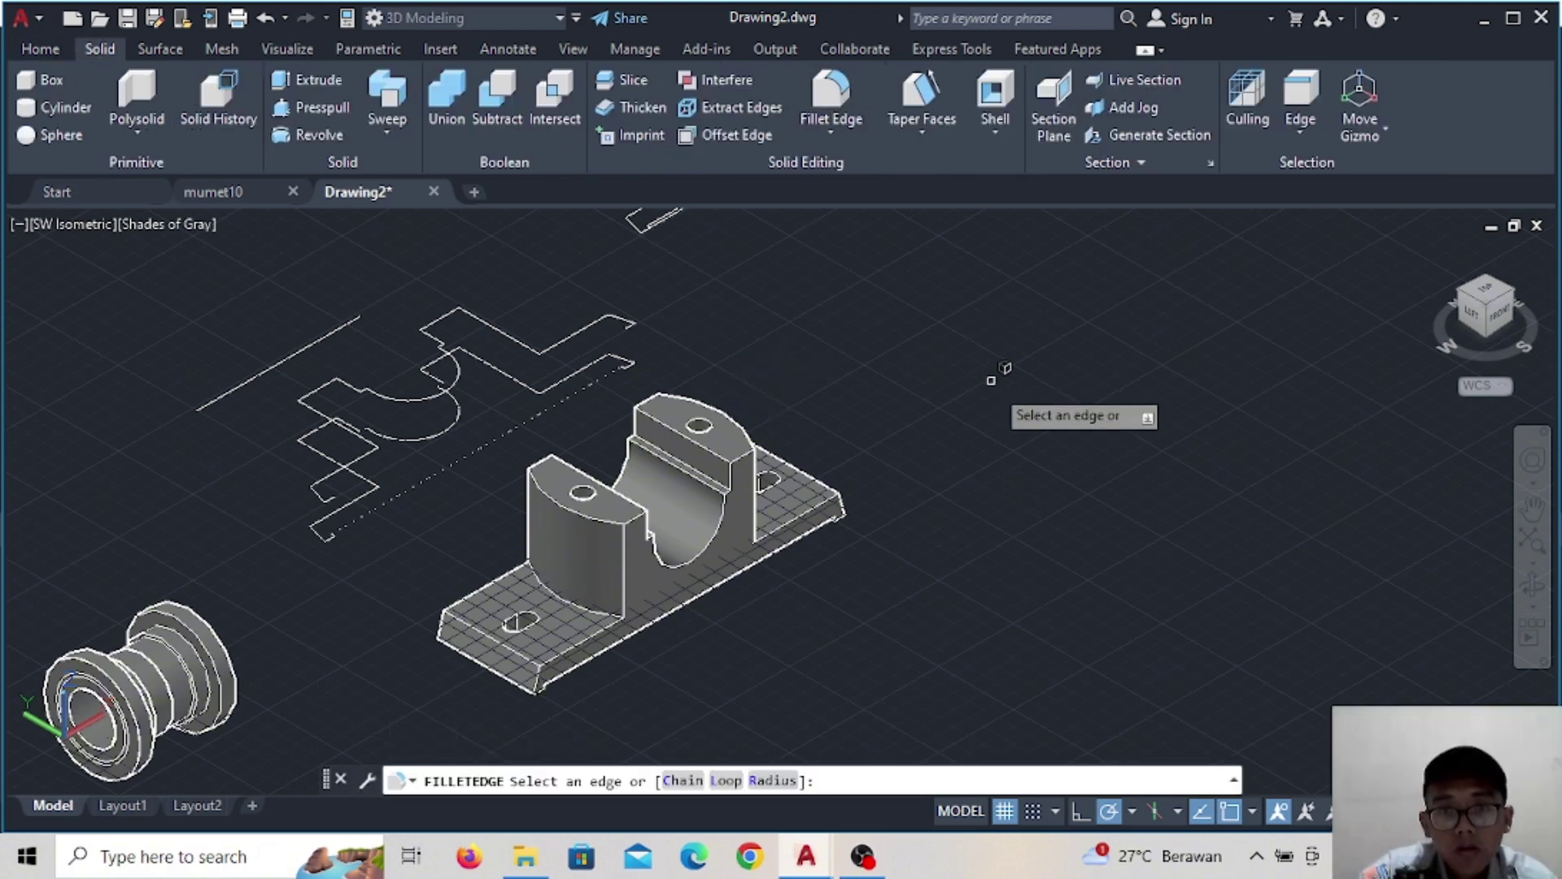
{"action": "type", "text": "8"}
{"action": "key", "text": "Return"}
{"action": "type", "text": "8"}
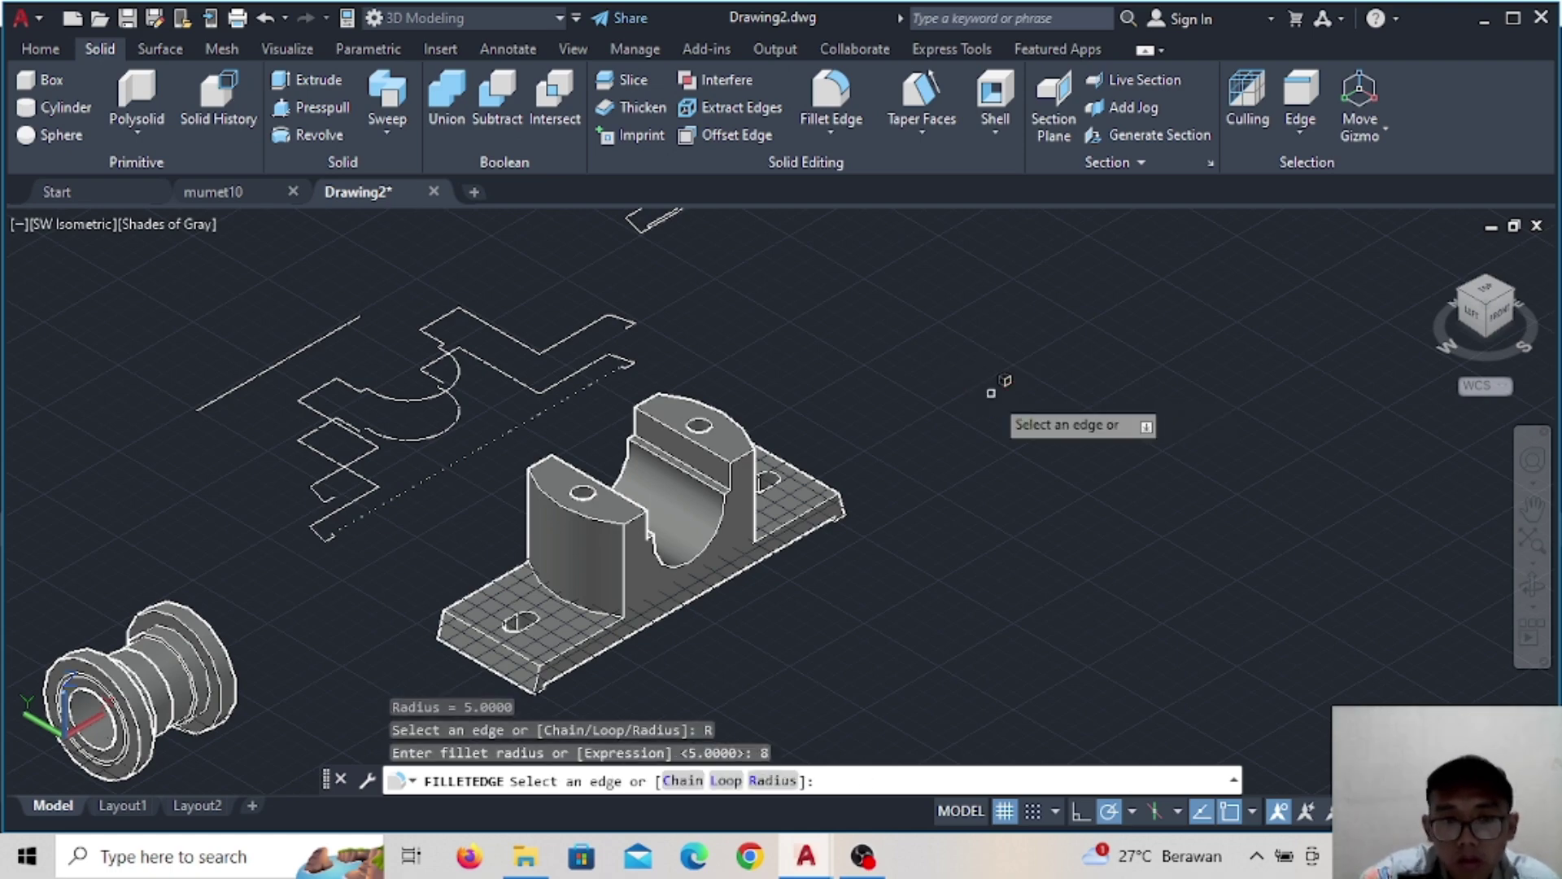
{"action": "middle_click_drag", "start_coordinate": [868, 521], "coordinate": [414, 582], "text": "shift"}
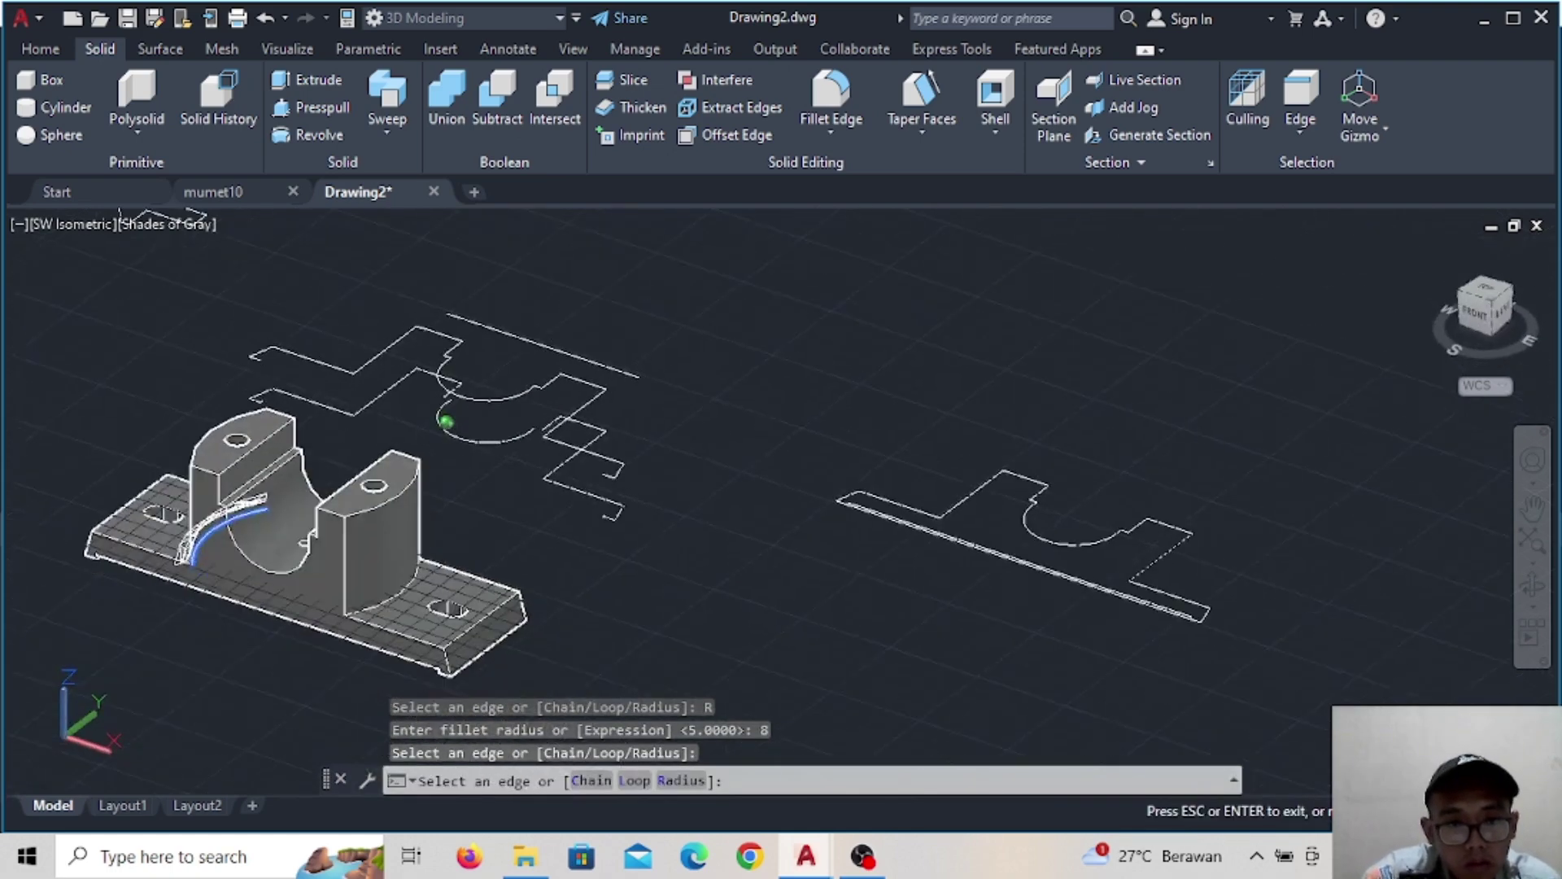
{"action": "left_click", "coordinate": [410, 581]}
{"action": "key", "text": "Return"}
{"action": "key", "text": "Return"}
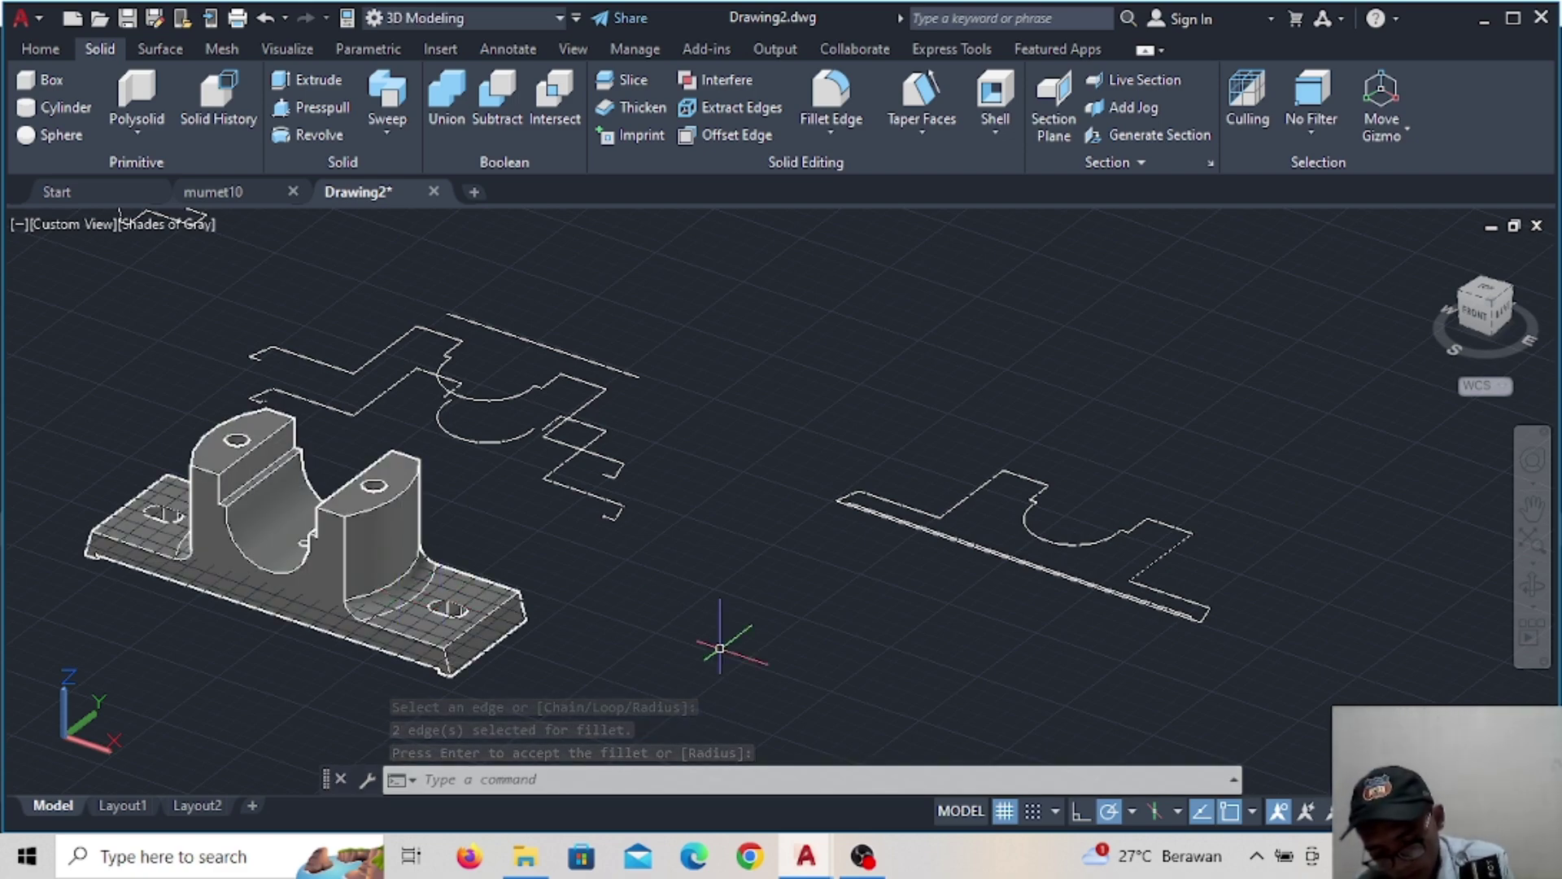
Change the fillet radius to 2 and round the slot edges
{"action": "key", "text": "Return"}
{"action": "key", "text": "Return"}
{"action": "type", "text": "r"}
{"action": "key", "text": "Return"}
{"action": "key", "text": "Return"}
{"action": "scroll", "coordinate": [504, 586], "scroll_direction": "up", "scroll_amount": 3}
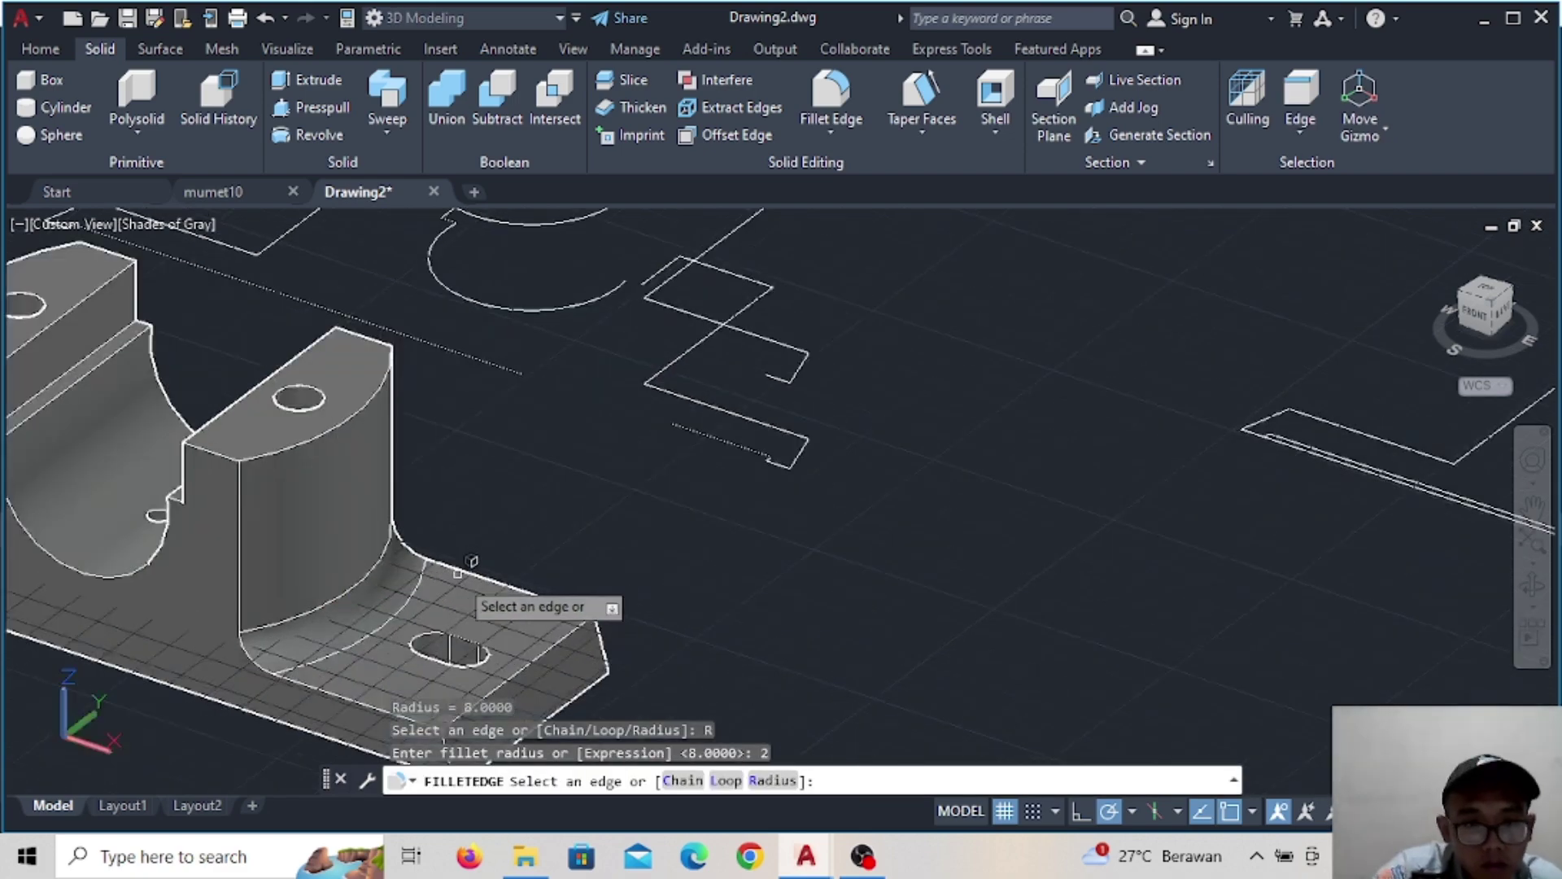
{"action": "scroll", "coordinate": [450, 642], "scroll_direction": "up", "scroll_amount": 2}
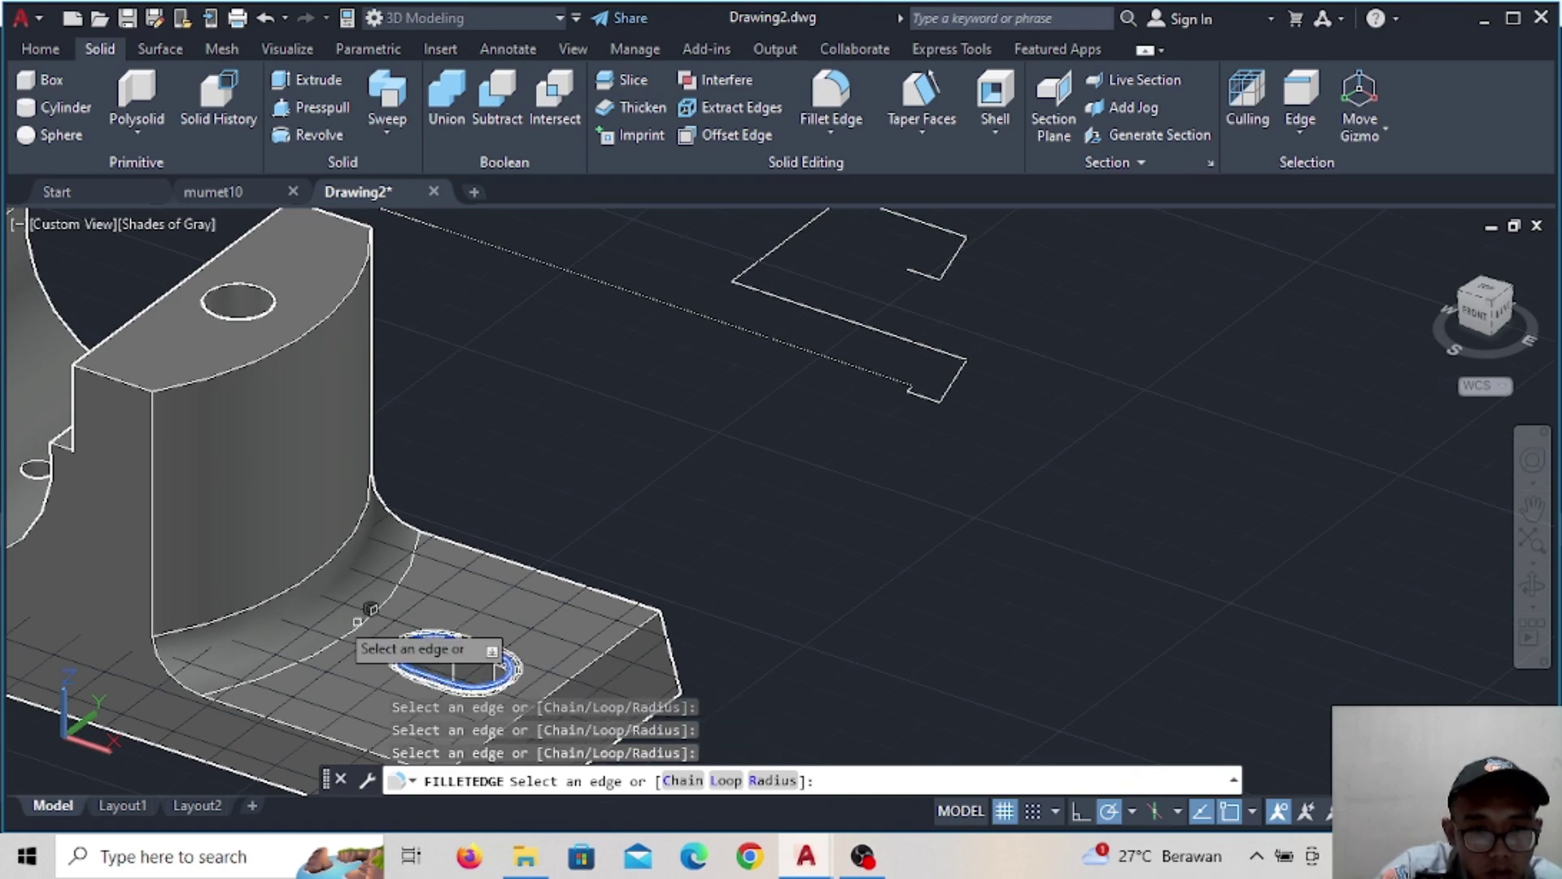
{"action": "middle_click_drag", "start_coordinate": [370, 610], "coordinate": [1143, 647]}
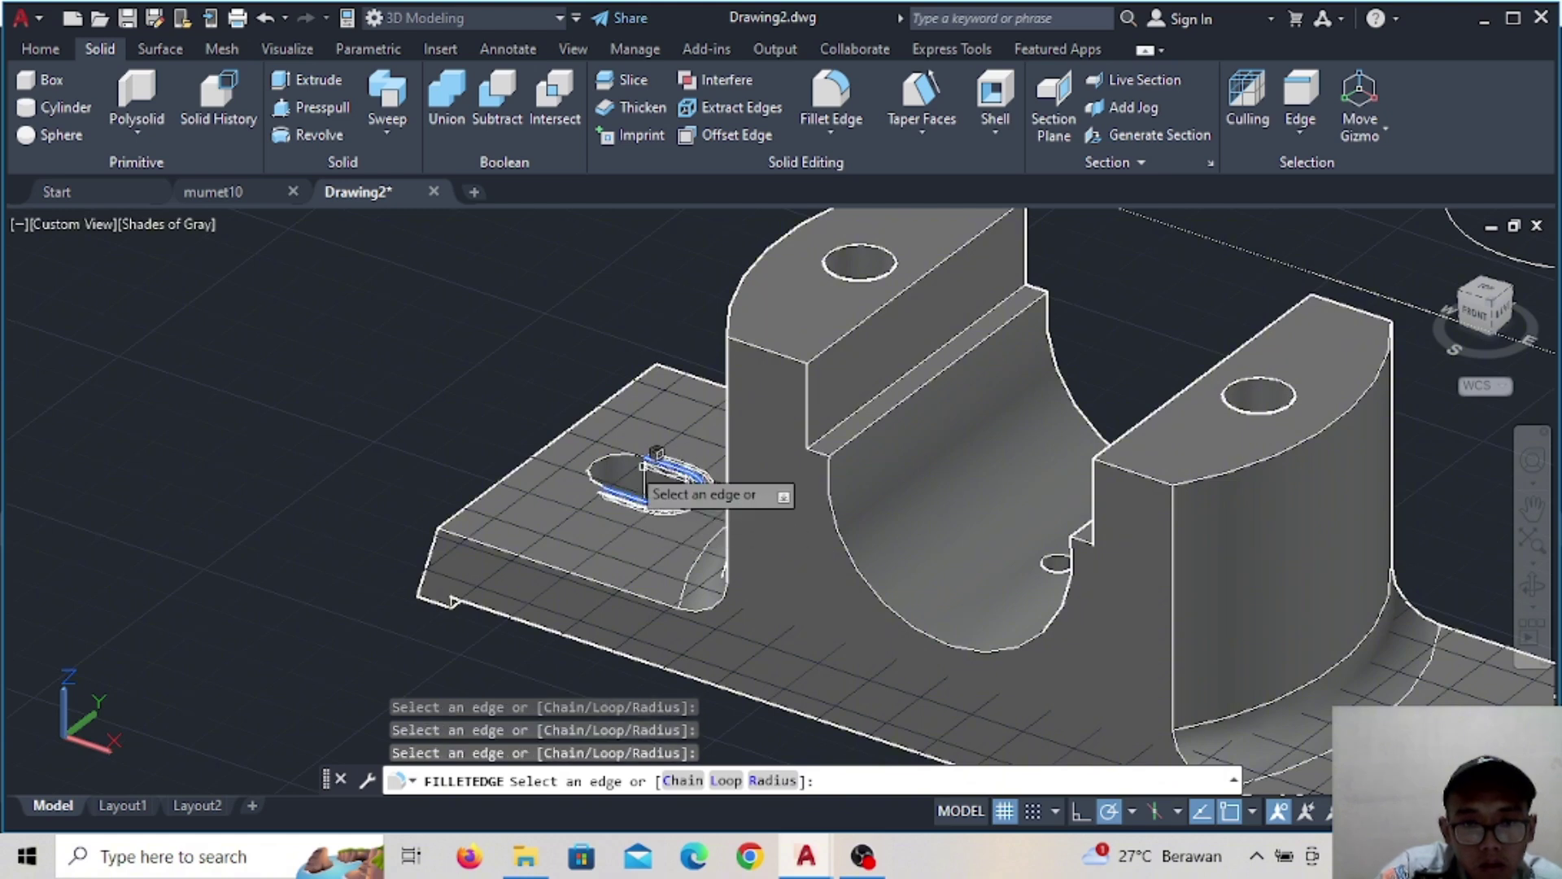
{"action": "left_click", "coordinate": [649, 488]}
{"action": "key", "text": "Return"}
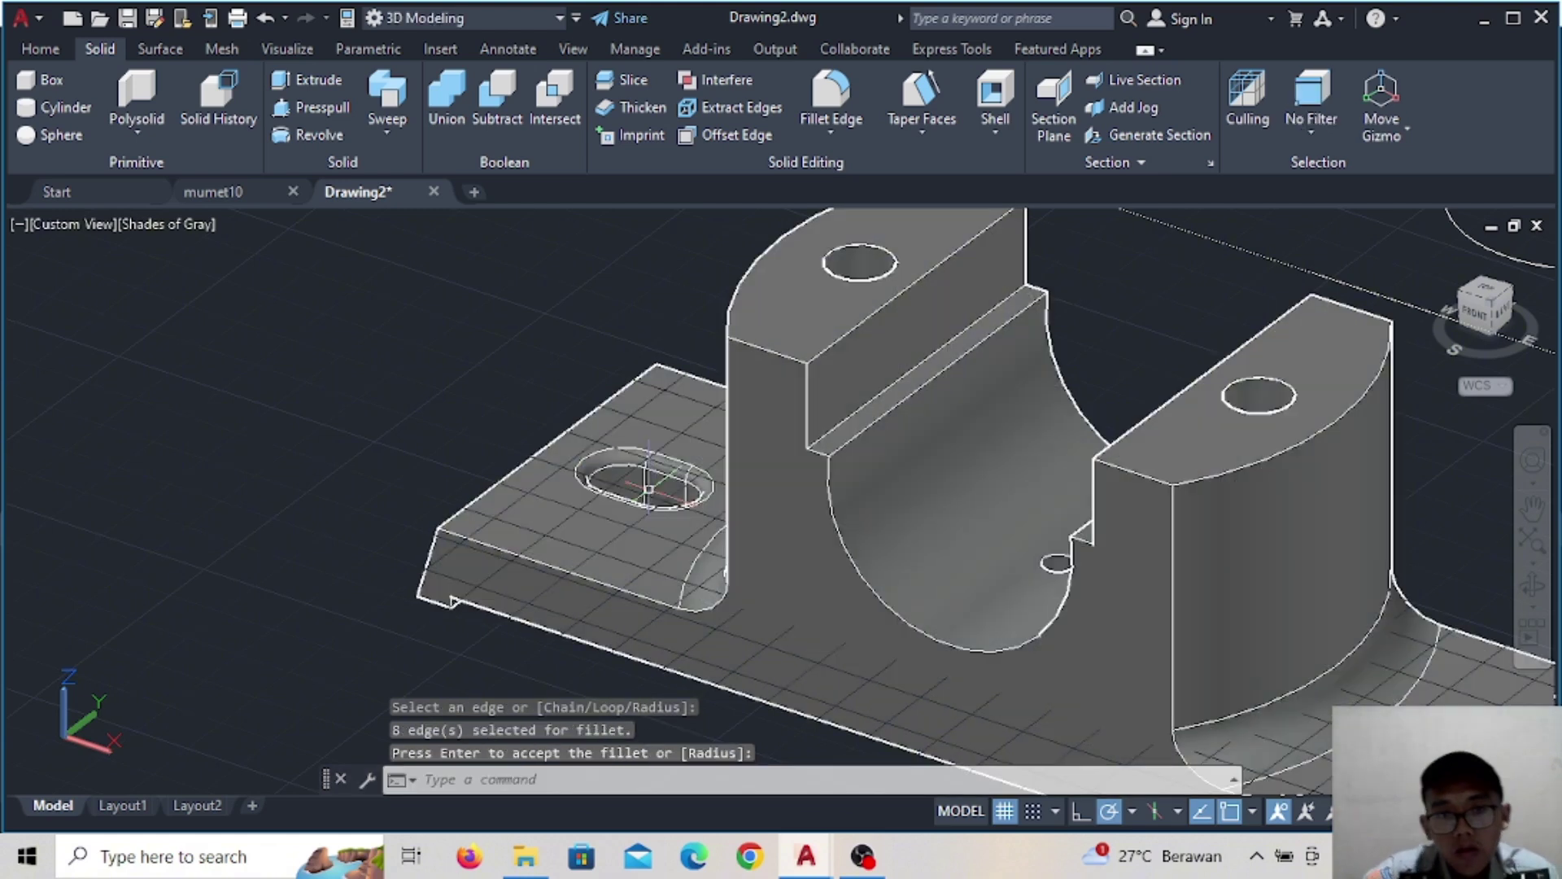
{"action": "scroll", "coordinate": [648, 488], "scroll_direction": "down", "scroll_amount": 5}
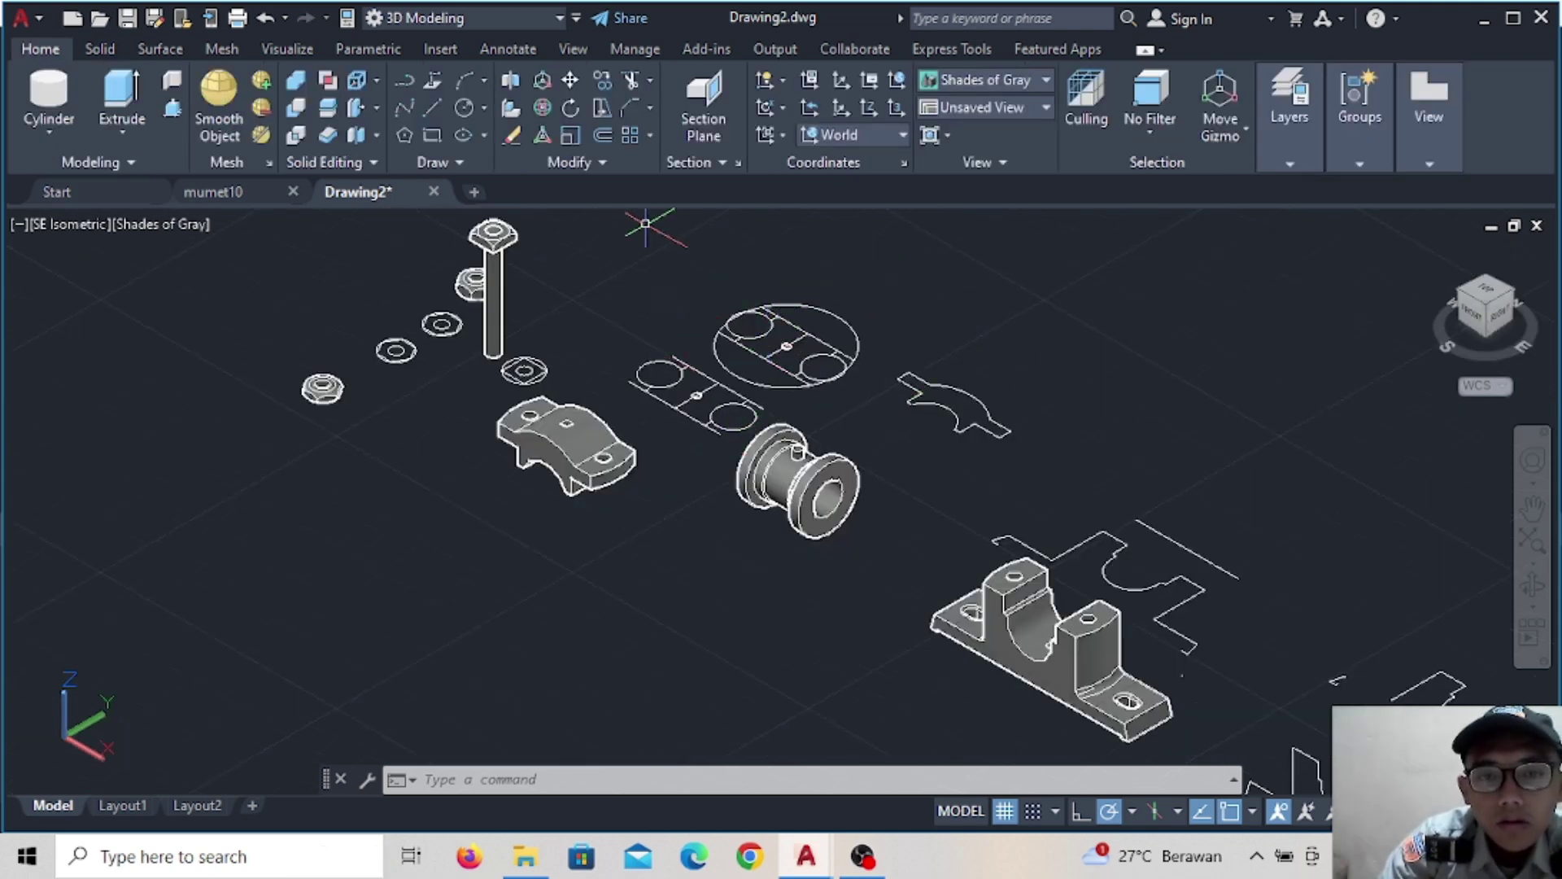
Try trimming the leftover sketch lines with TRIM fences, then cancel and clear the selection
{"action": "type", "text": "tr"}
{"action": "key", "text": "Return"}
{"action": "left_click_drag", "start_coordinate": [684, 242], "coordinate": [767, 415]}
{"action": "left_click_drag", "start_coordinate": [697, 373], "coordinate": [732, 382]}
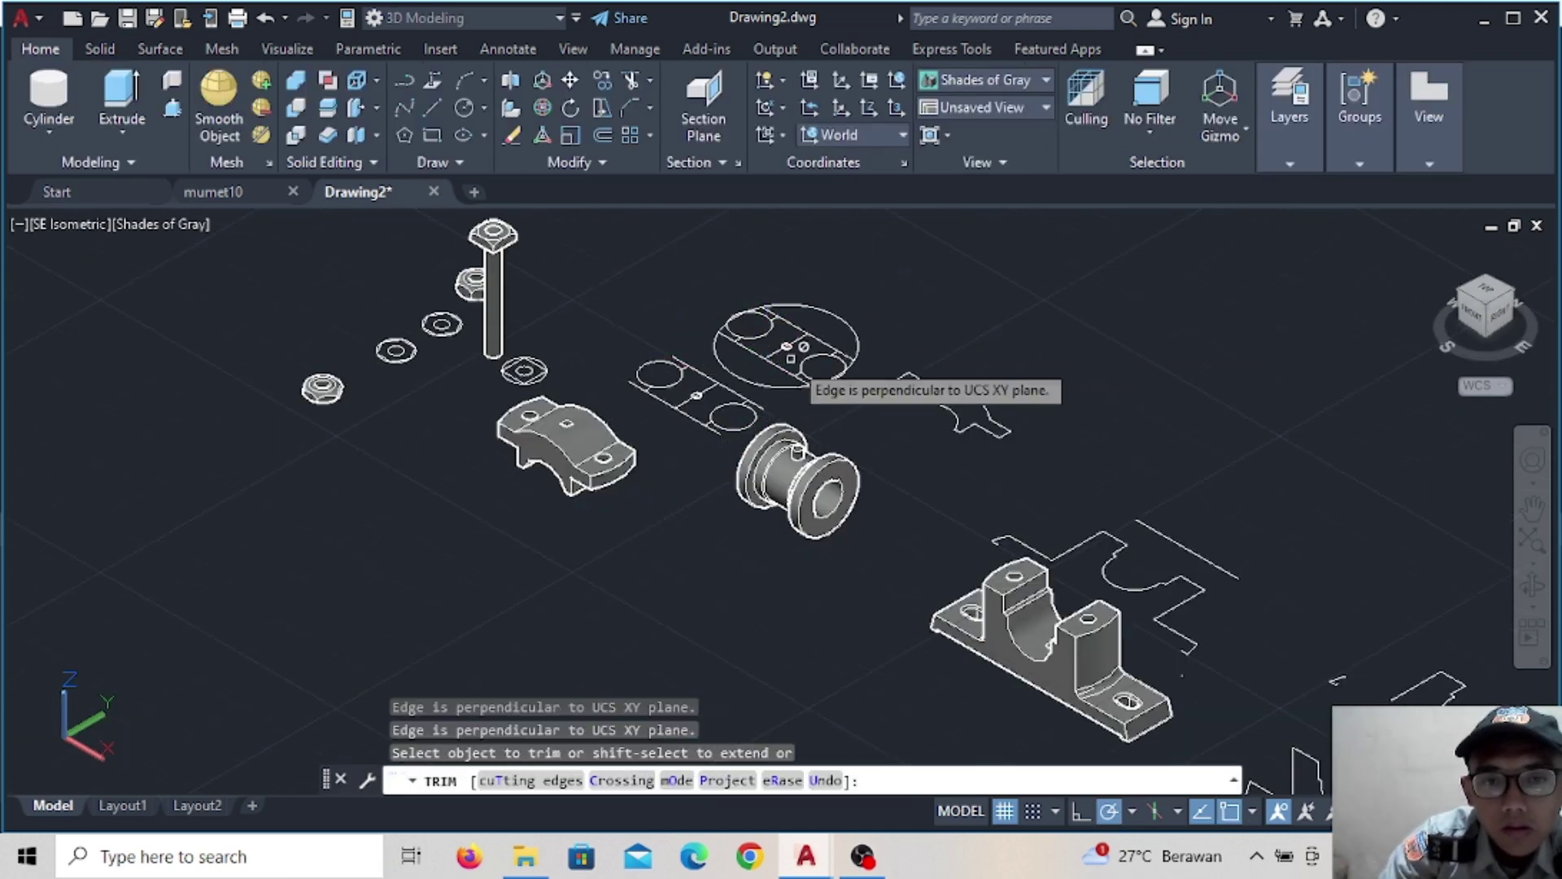
{"action": "mouse_move", "coordinate": [855, 313]}
{"action": "left_mouse_down"}
{"action": "mouse_move", "coordinate": [811, 346]}
{"action": "mouse_move", "coordinate": [882, 384]}
{"action": "left_mouse_up"}
{"action": "key", "text": "Escape"}
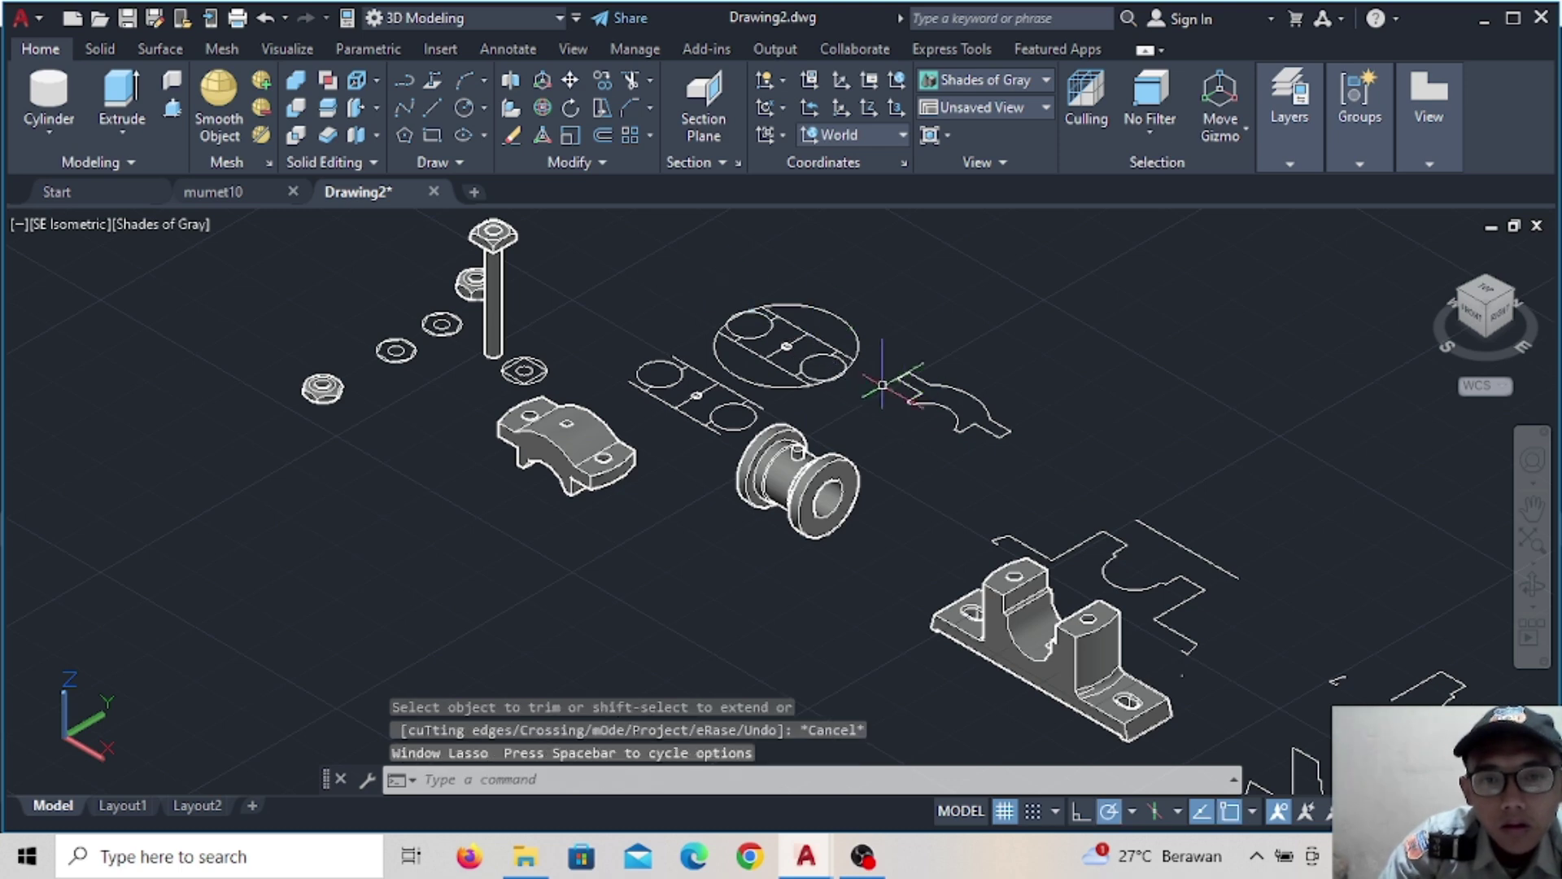
{"action": "left_click_drag", "start_coordinate": [682, 373], "coordinate": [684, 372]}
{"action": "type", "text": "tr"}
{"action": "key", "text": "Return"}
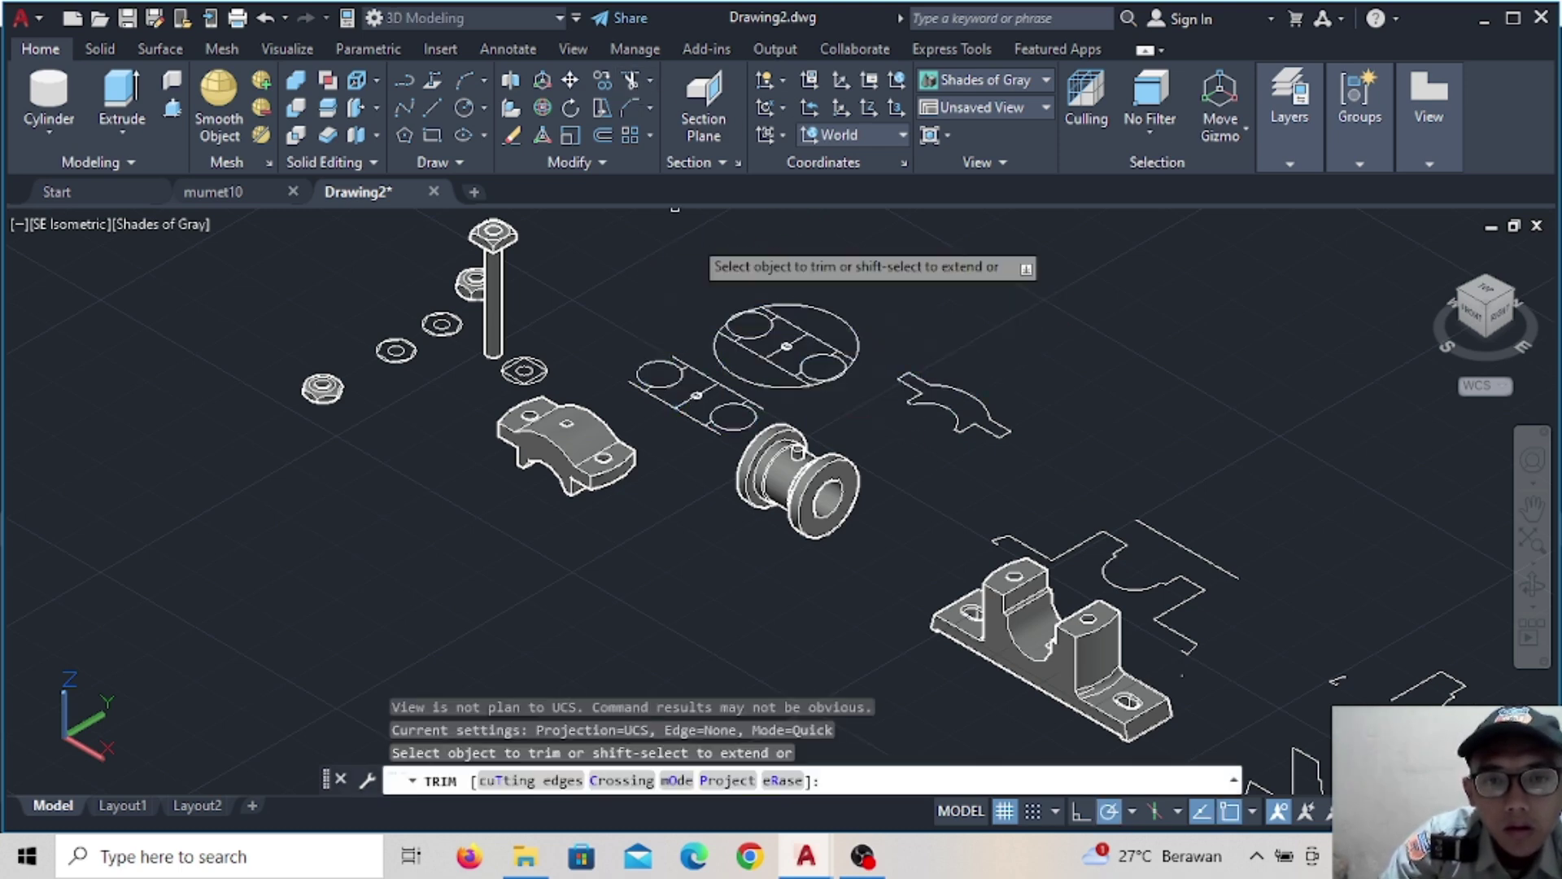
{"action": "mouse_move", "coordinate": [697, 260]}
{"action": "left_mouse_down"}
{"action": "mouse_move", "coordinate": [761, 417]}
{"action": "mouse_move", "coordinate": [732, 209]}
{"action": "mouse_move", "coordinate": [732, 271]}
{"action": "mouse_move", "coordinate": [643, 443]}
{"action": "left_mouse_up"}
{"action": "key", "text": "Escape"}
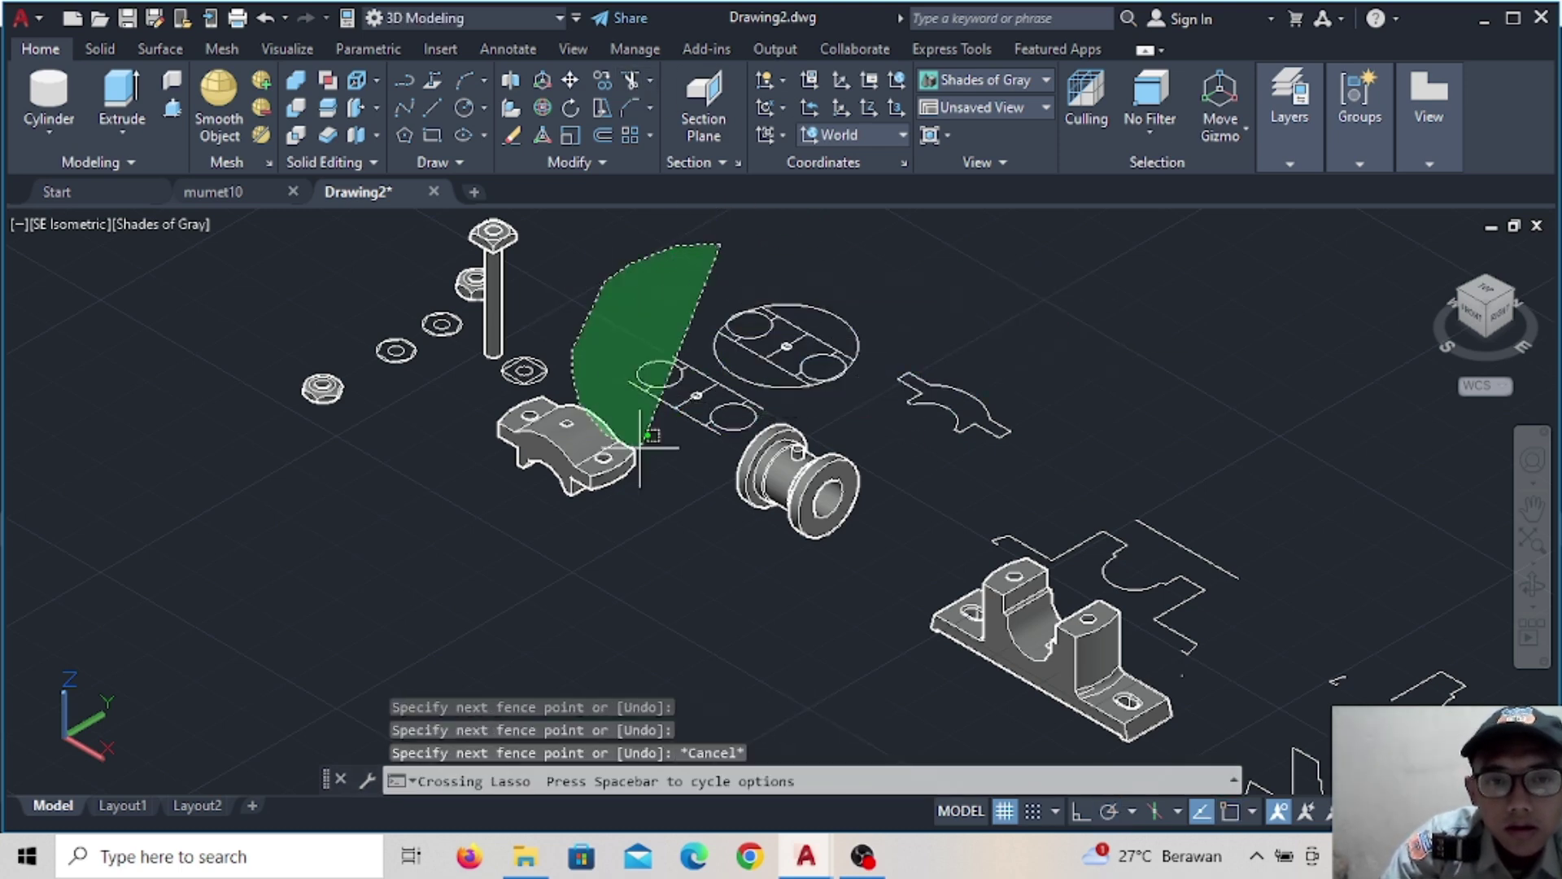
{"action": "key", "text": "Escape"}
Lasso-erase the circular, rectangular and broken 2D sketch profiles
{"action": "left_click_drag", "start_coordinate": [700, 301], "coordinate": [927, 289]}
{"action": "key", "text": "Delete"}
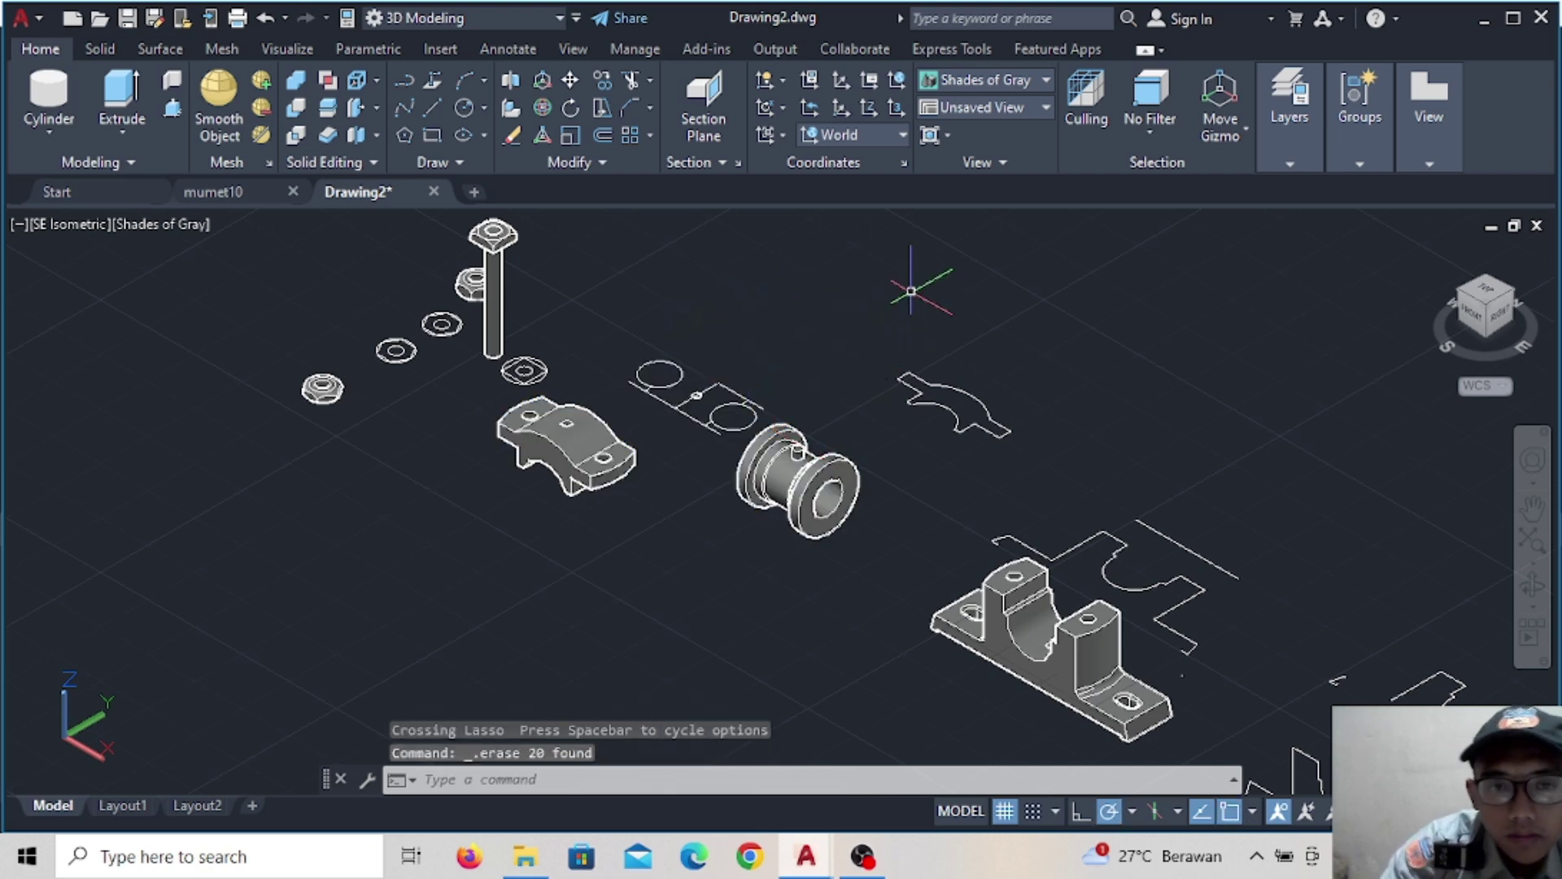
{"action": "left_click_drag", "start_coordinate": [654, 381], "coordinate": [731, 376]}
{"action": "key", "text": "Delete"}
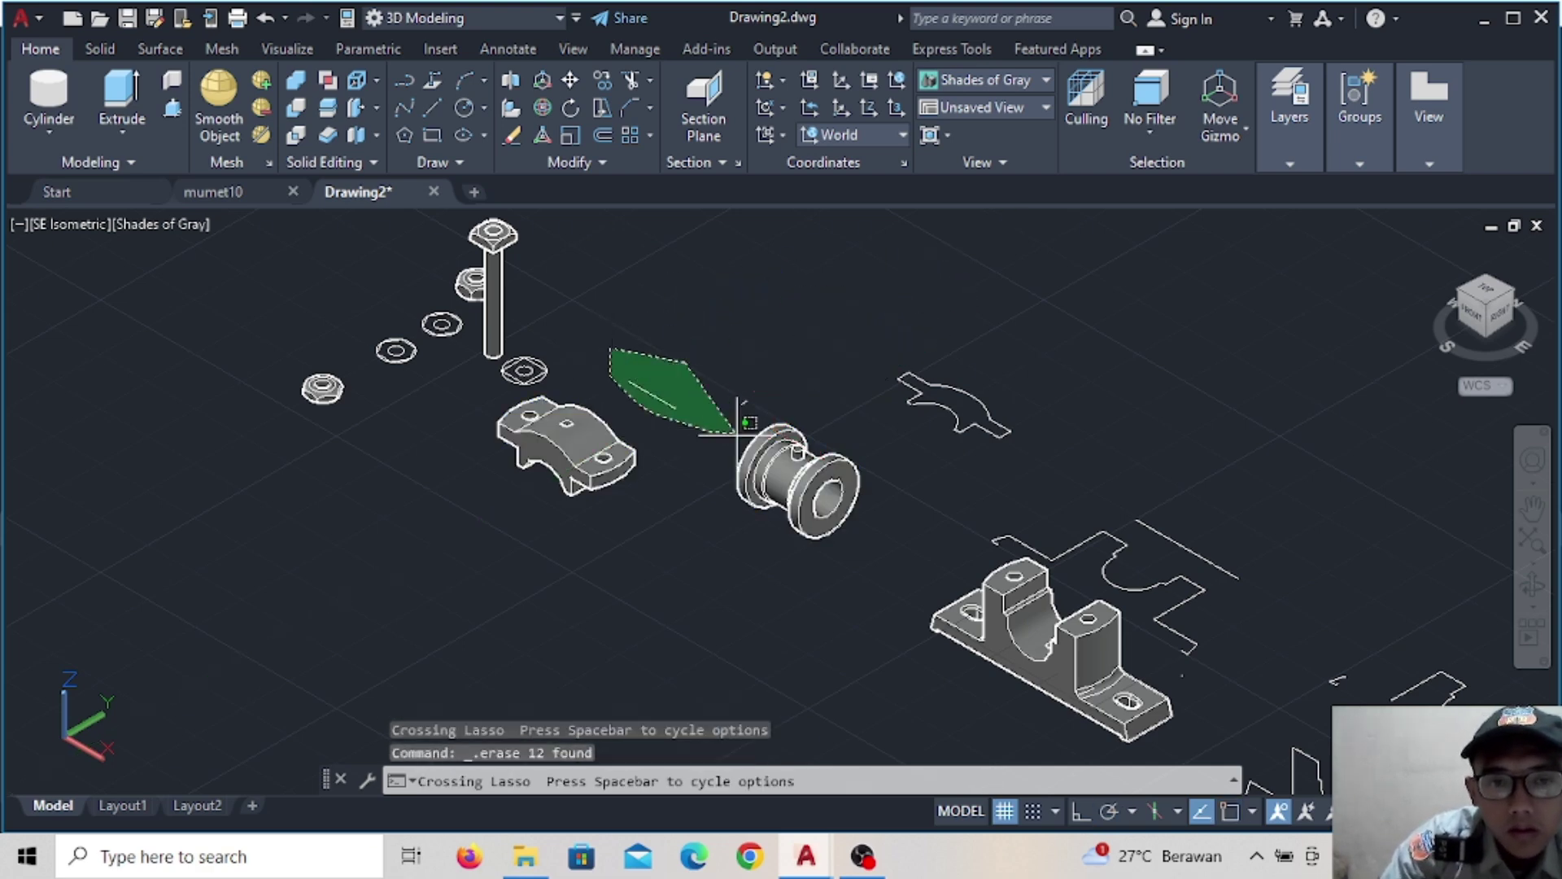
{"action": "left_click_drag", "start_coordinate": [738, 434], "coordinate": [960, 431]}
{"action": "key", "text": "Delete"}
{"action": "mouse_move", "coordinate": [1046, 337]}
{"action": "left_mouse_down"}
{"action": "mouse_move", "coordinate": [967, 351]}
{"action": "mouse_move", "coordinate": [1079, 542]}
{"action": "left_mouse_up"}
{"action": "key", "text": "Delete"}
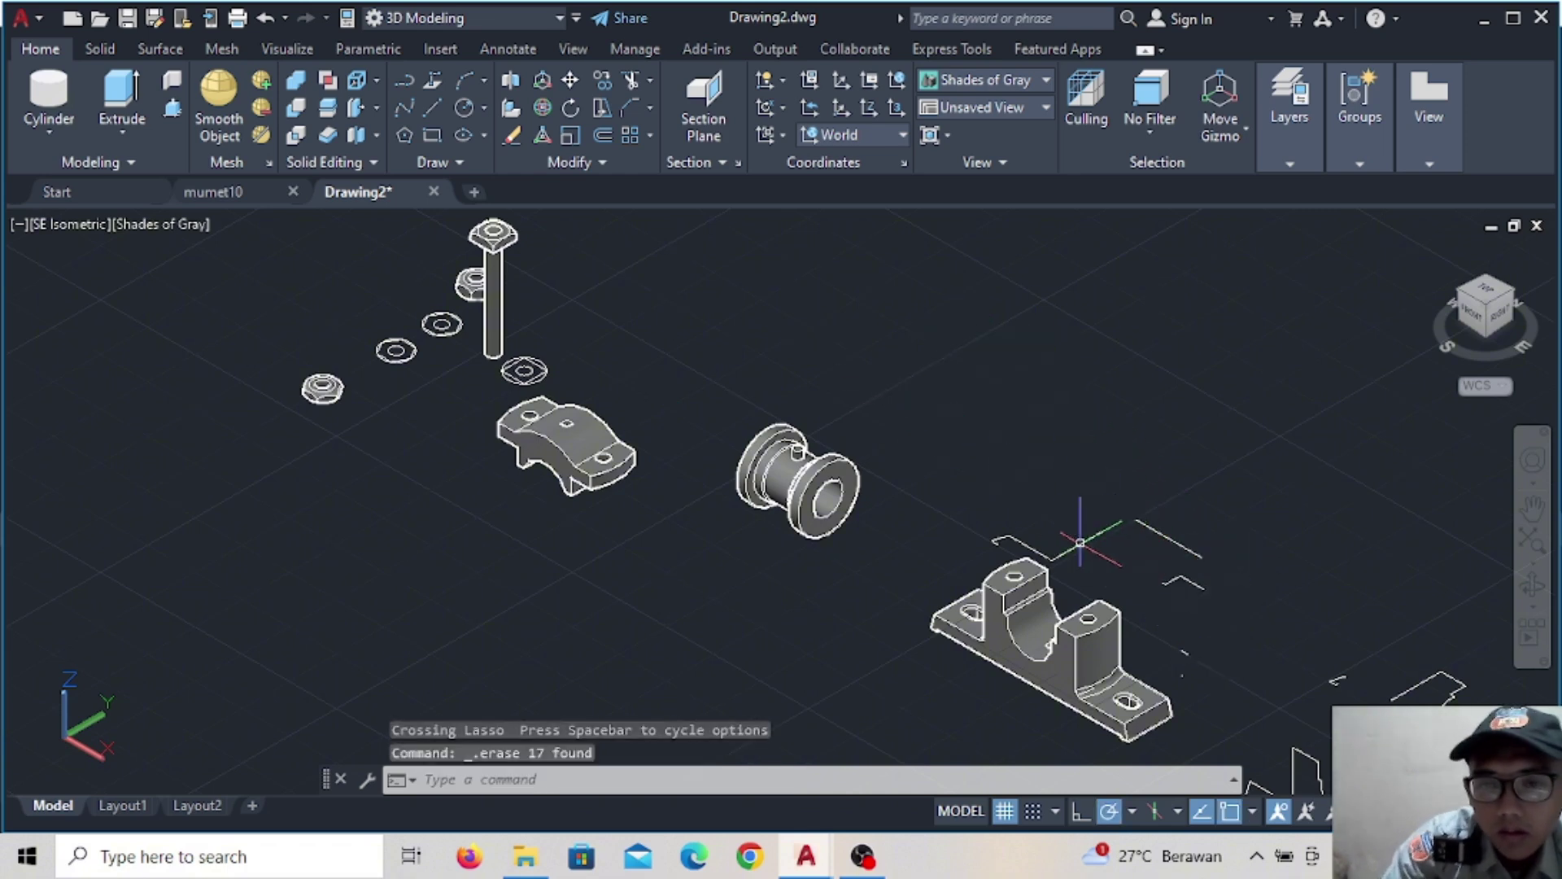
Erase the remaining profile lines beside and right of the block
{"action": "left_click", "coordinate": [1033, 549]}
{"action": "scroll", "coordinate": [1131, 489], "scroll_direction": "up", "scroll_amount": 3}
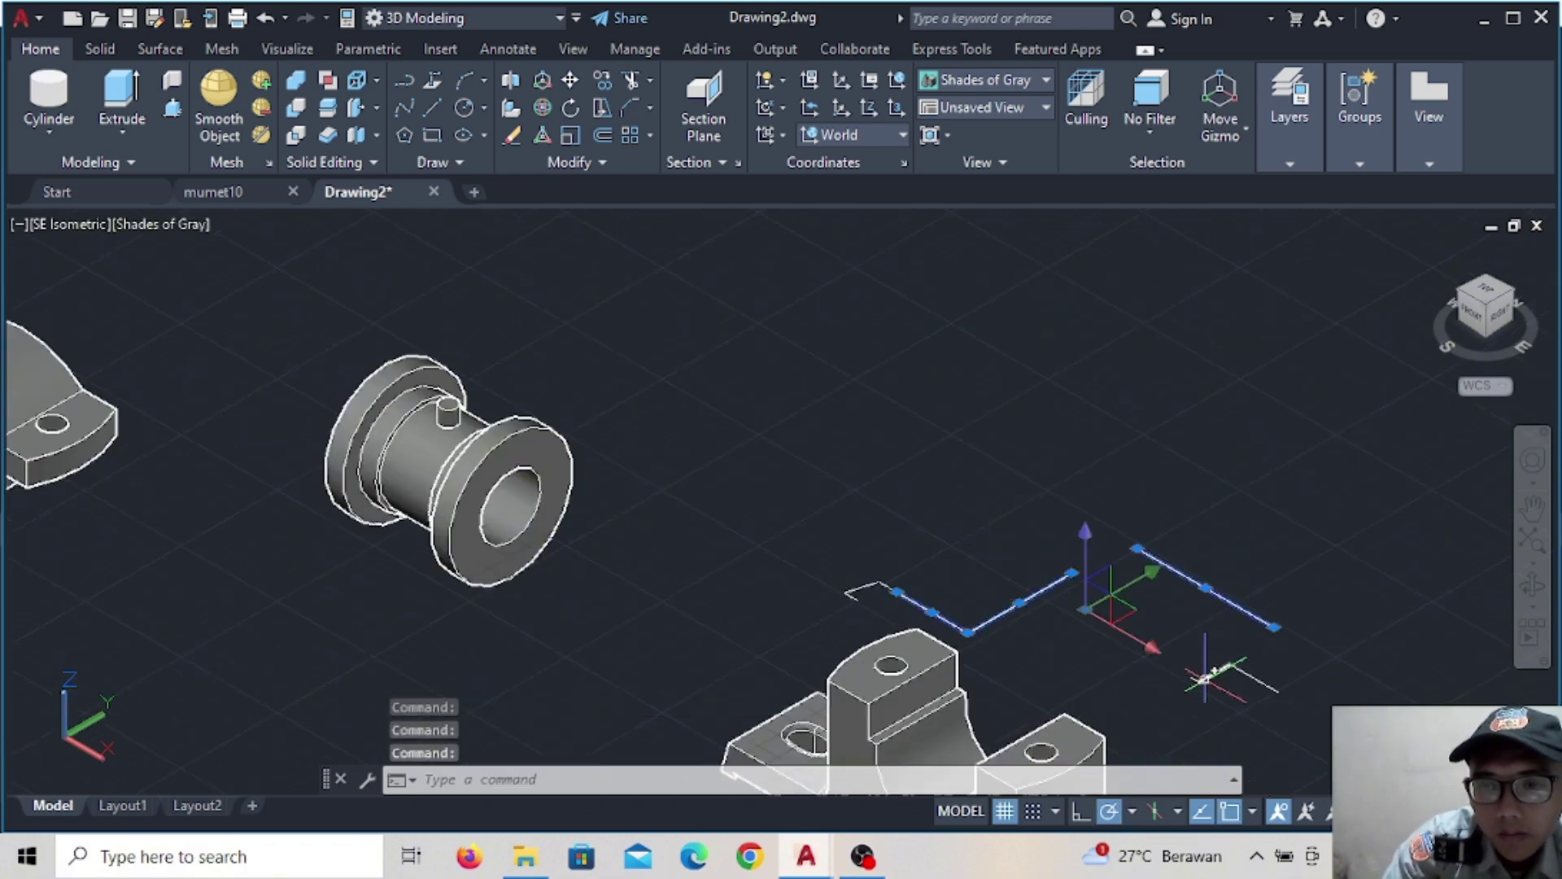
{"action": "left_click_drag", "start_coordinate": [831, 574], "coordinate": [895, 602]}
{"action": "key", "text": "Delete"}
{"action": "scroll", "coordinate": [895, 602], "scroll_direction": "down", "scroll_amount": 3}
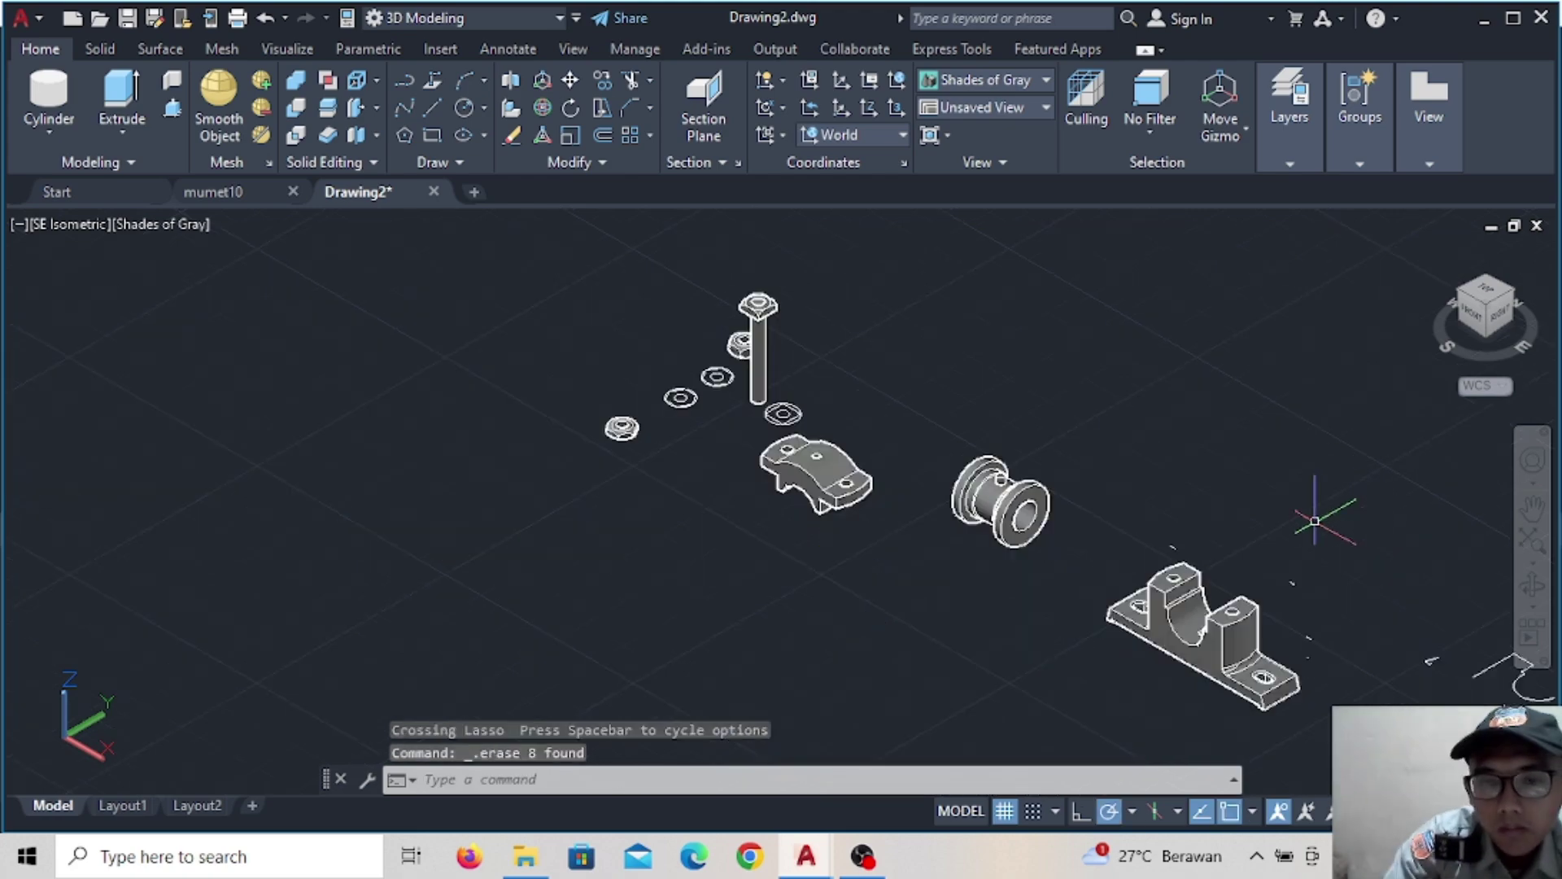
{"action": "mouse_move", "coordinate": [1407, 640]}
{"action": "middle_mouse_down"}
{"action": "mouse_move", "coordinate": [1148, 429]}
{"action": "mouse_move", "coordinate": [1075, 400]}
{"action": "middle_mouse_up"}
{"action": "left_click_drag", "start_coordinate": [1057, 350], "coordinate": [1003, 437]}
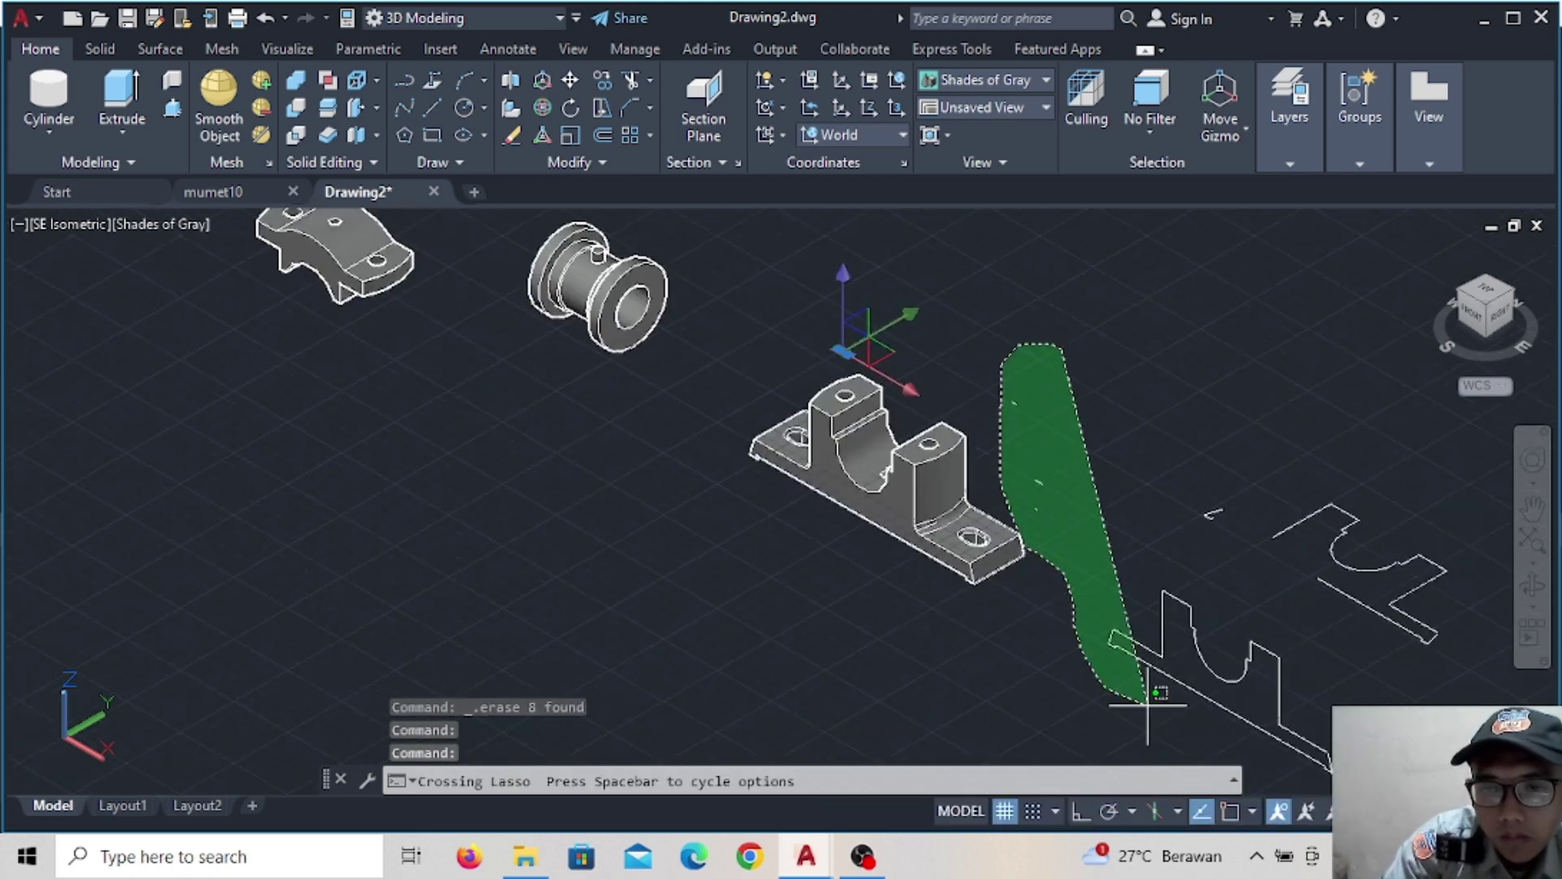
{"action": "left_click_drag", "start_coordinate": [1147, 705], "coordinate": [1464, 667]}
{"action": "key", "text": "Delete"}
{"action": "scroll", "coordinate": [781, 634], "scroll_direction": "down", "scroll_amount": 3}
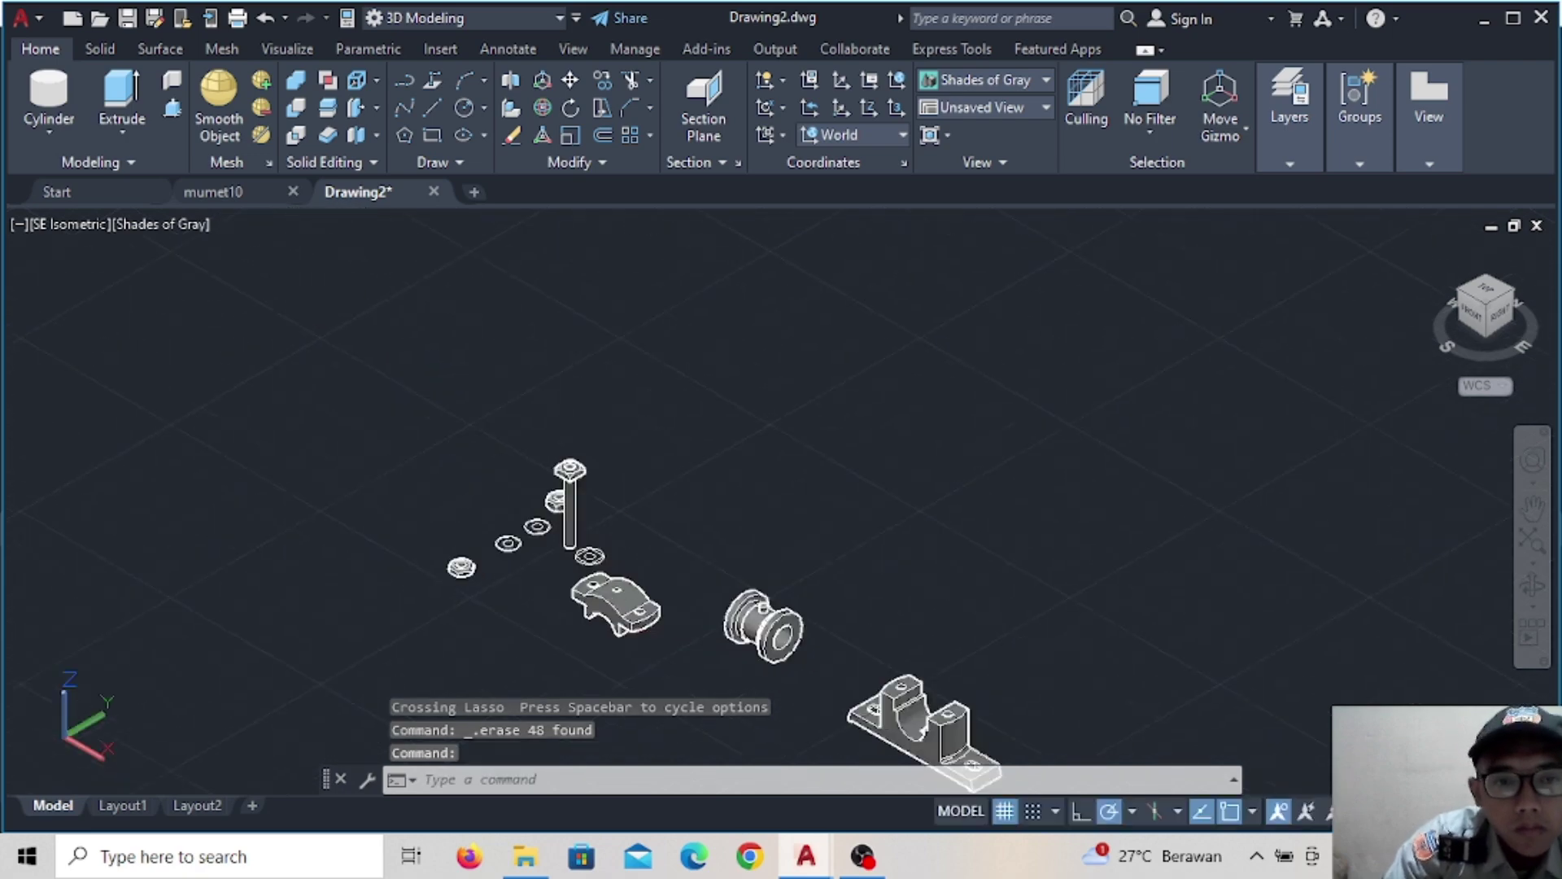
{"action": "scroll", "coordinate": [616, 561], "scroll_direction": "up", "scroll_amount": 5}
Union the bolt's shaft and head into one solid
{"action": "left_click", "coordinate": [521, 281]}
{"action": "type", "text": "UNION"}
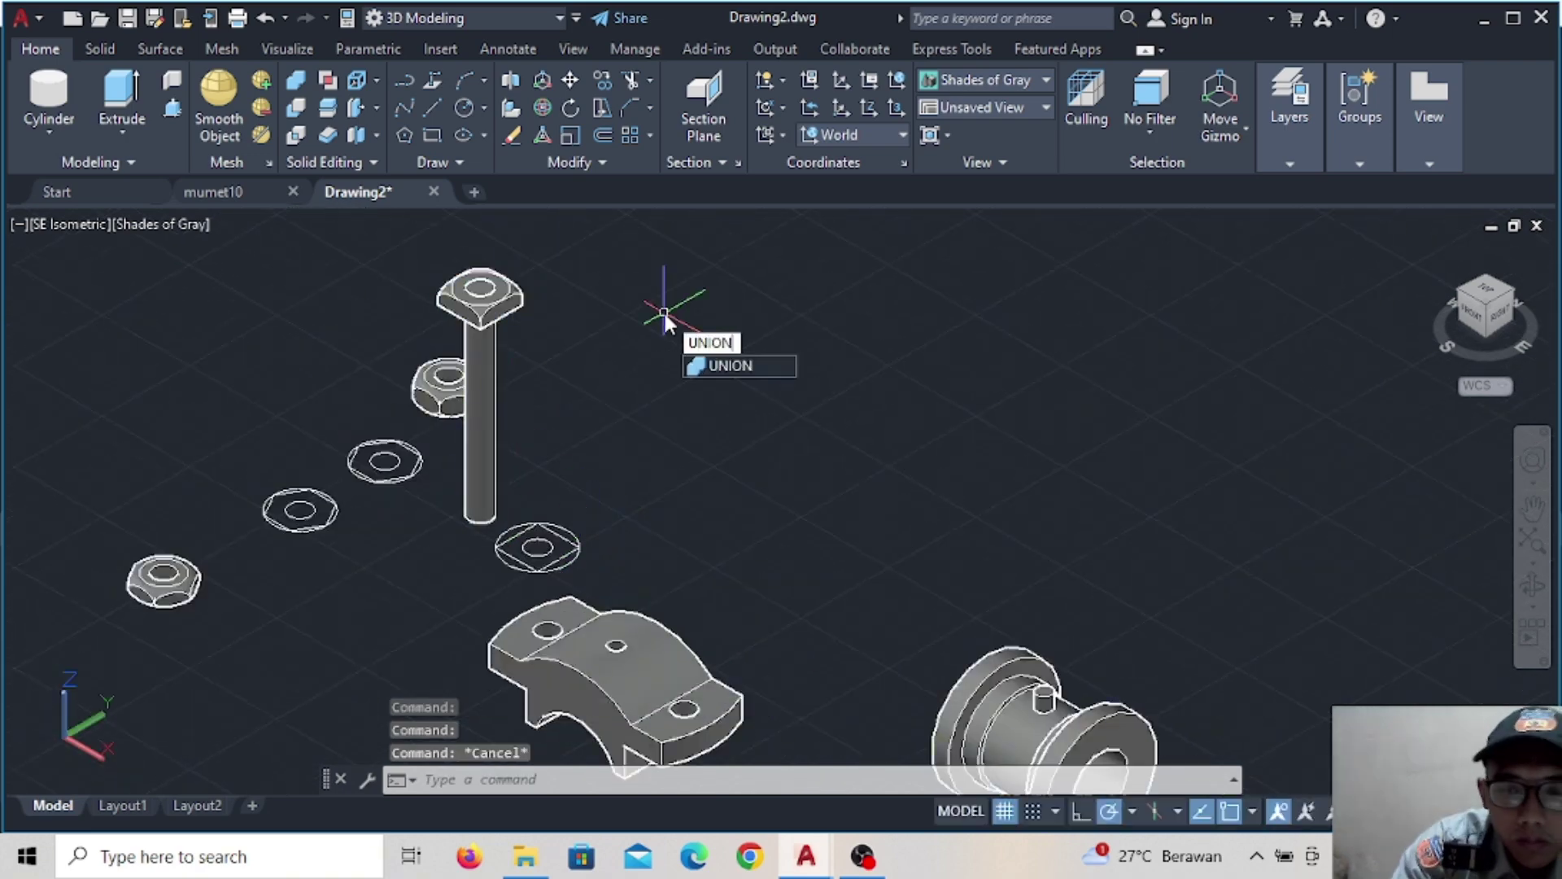
{"action": "key", "text": "Return"}
{"action": "left_click", "coordinate": [481, 431]}
{"action": "left_click", "coordinate": [461, 291]}
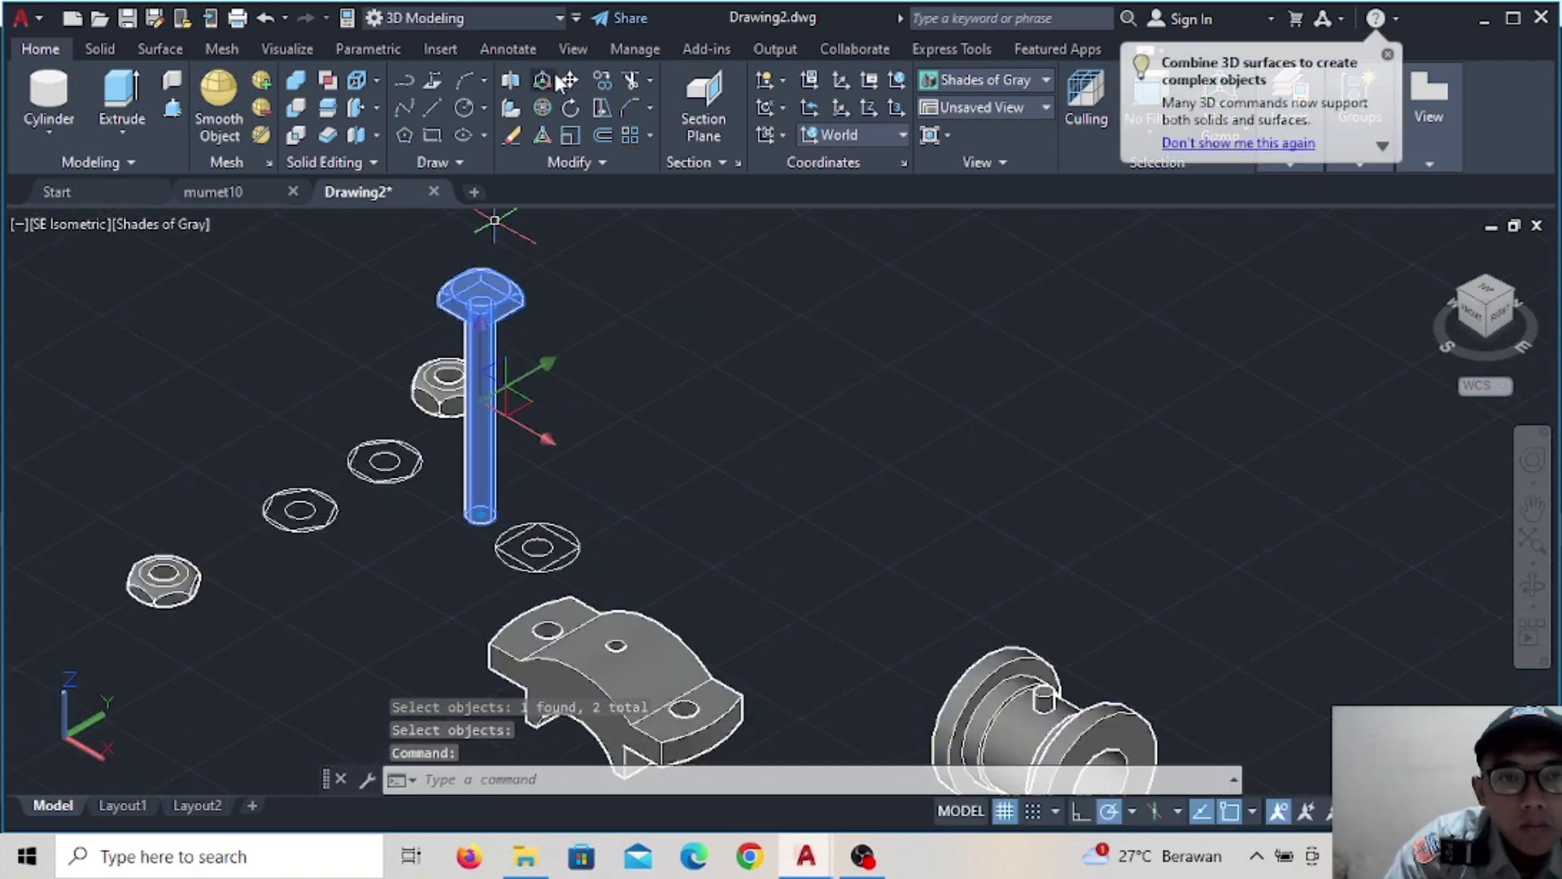
Copy the bolt to a spot on its right
{"action": "left_click", "coordinate": [559, 83]}
{"action": "left_click", "coordinate": [481, 286]}
{"action": "left_click", "coordinate": [588, 252]}
{"action": "key", "text": "Escape"}
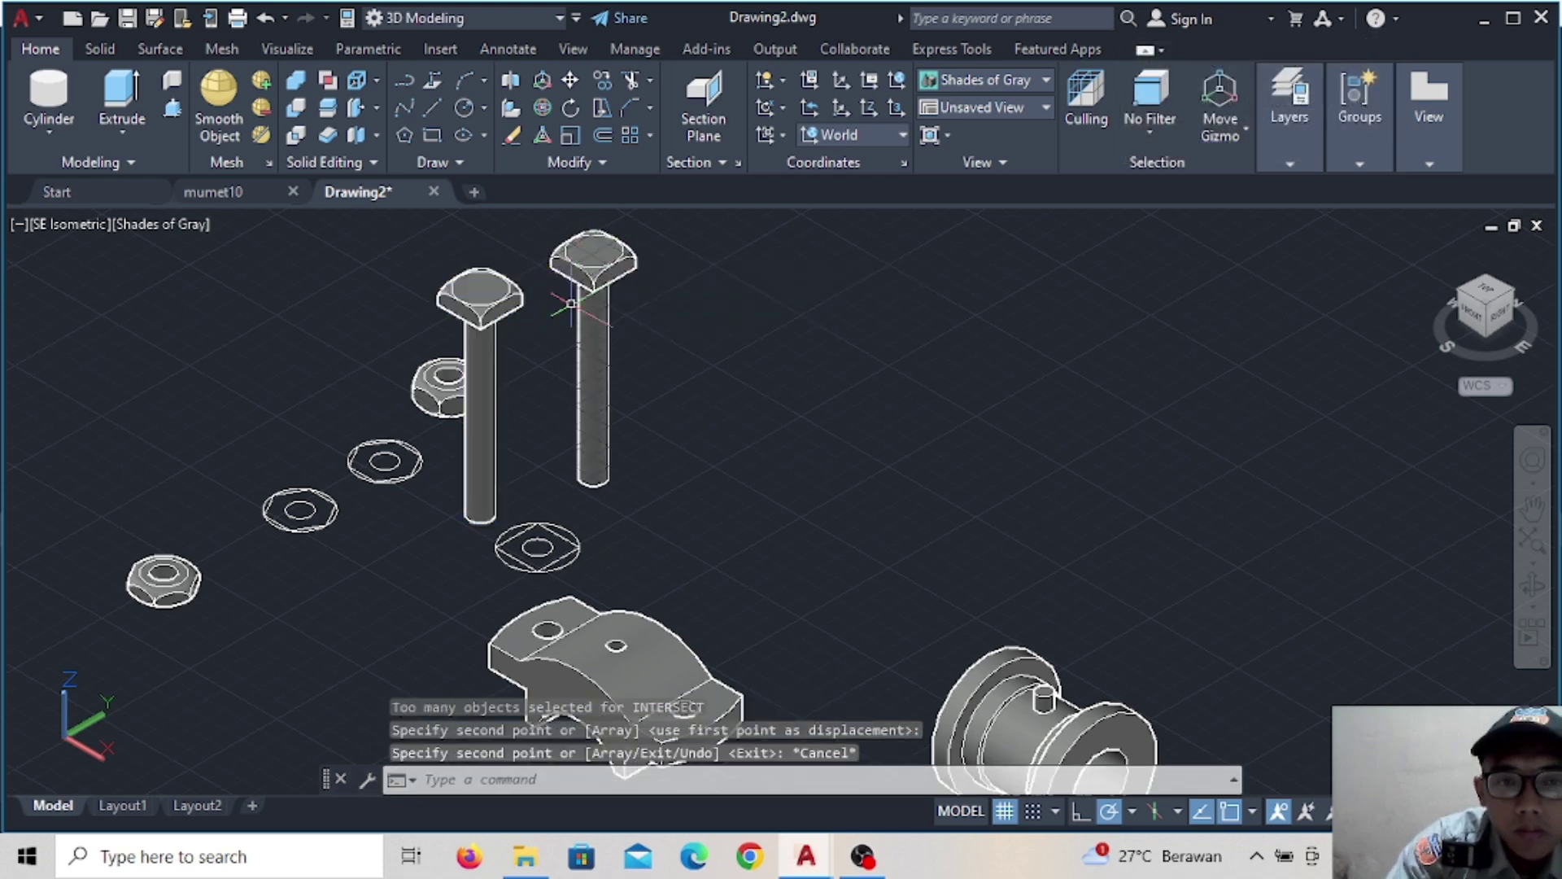
Copy the upper nut and the lower nut, placing each copy beside its original
{"action": "key", "text": "Return"}
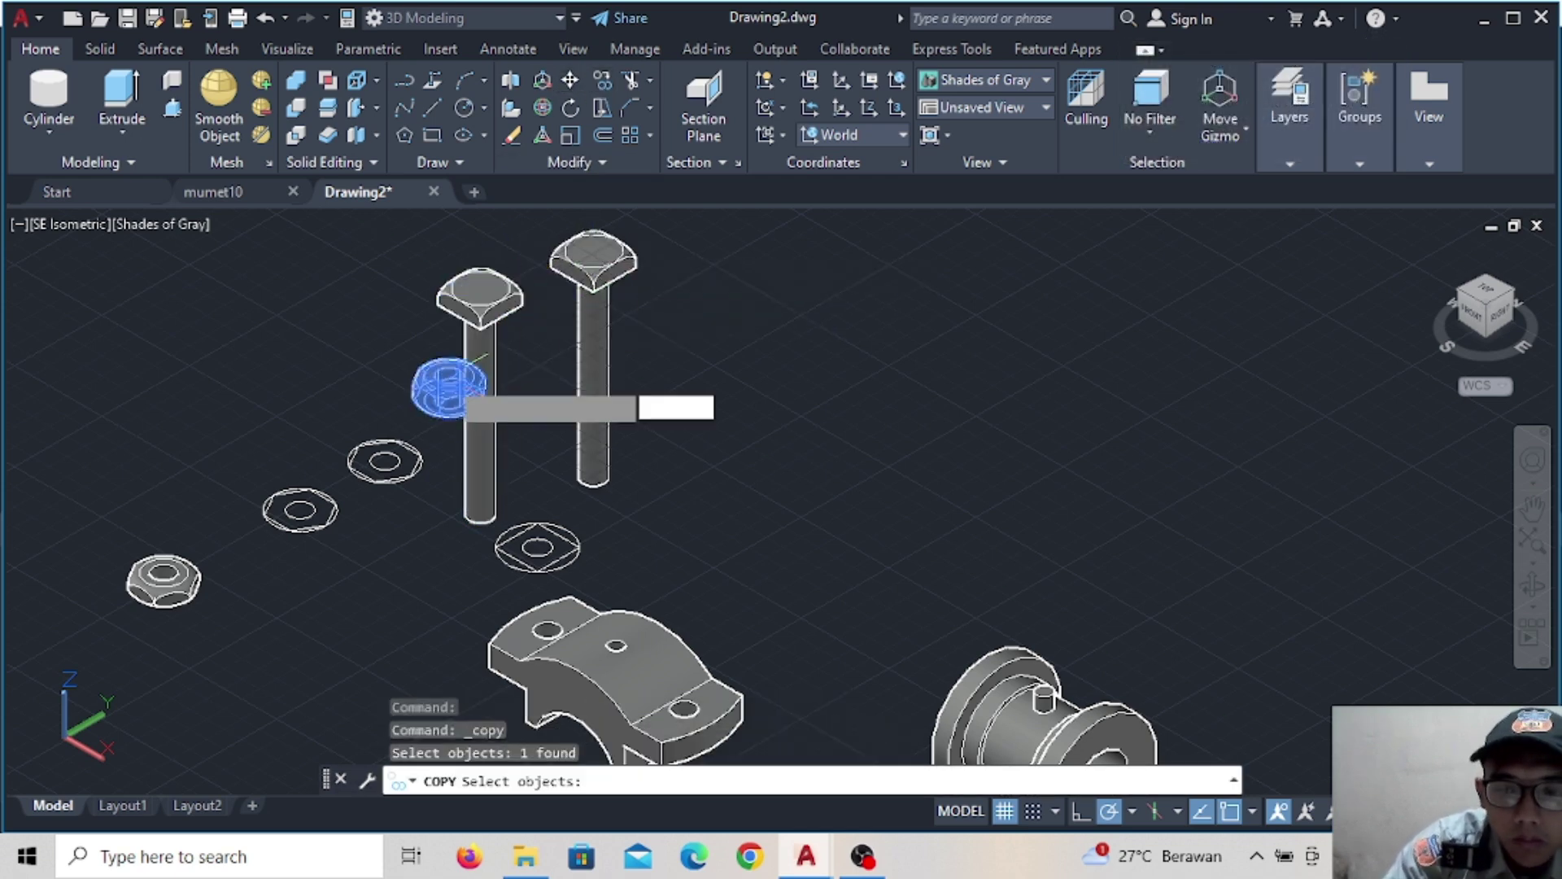
{"action": "key", "text": "Return"}
{"action": "left_click", "coordinate": [448, 380]}
{"action": "left_click", "coordinate": [371, 340]}
{"action": "key", "text": "Escape"}
{"action": "key", "text": "Return"}
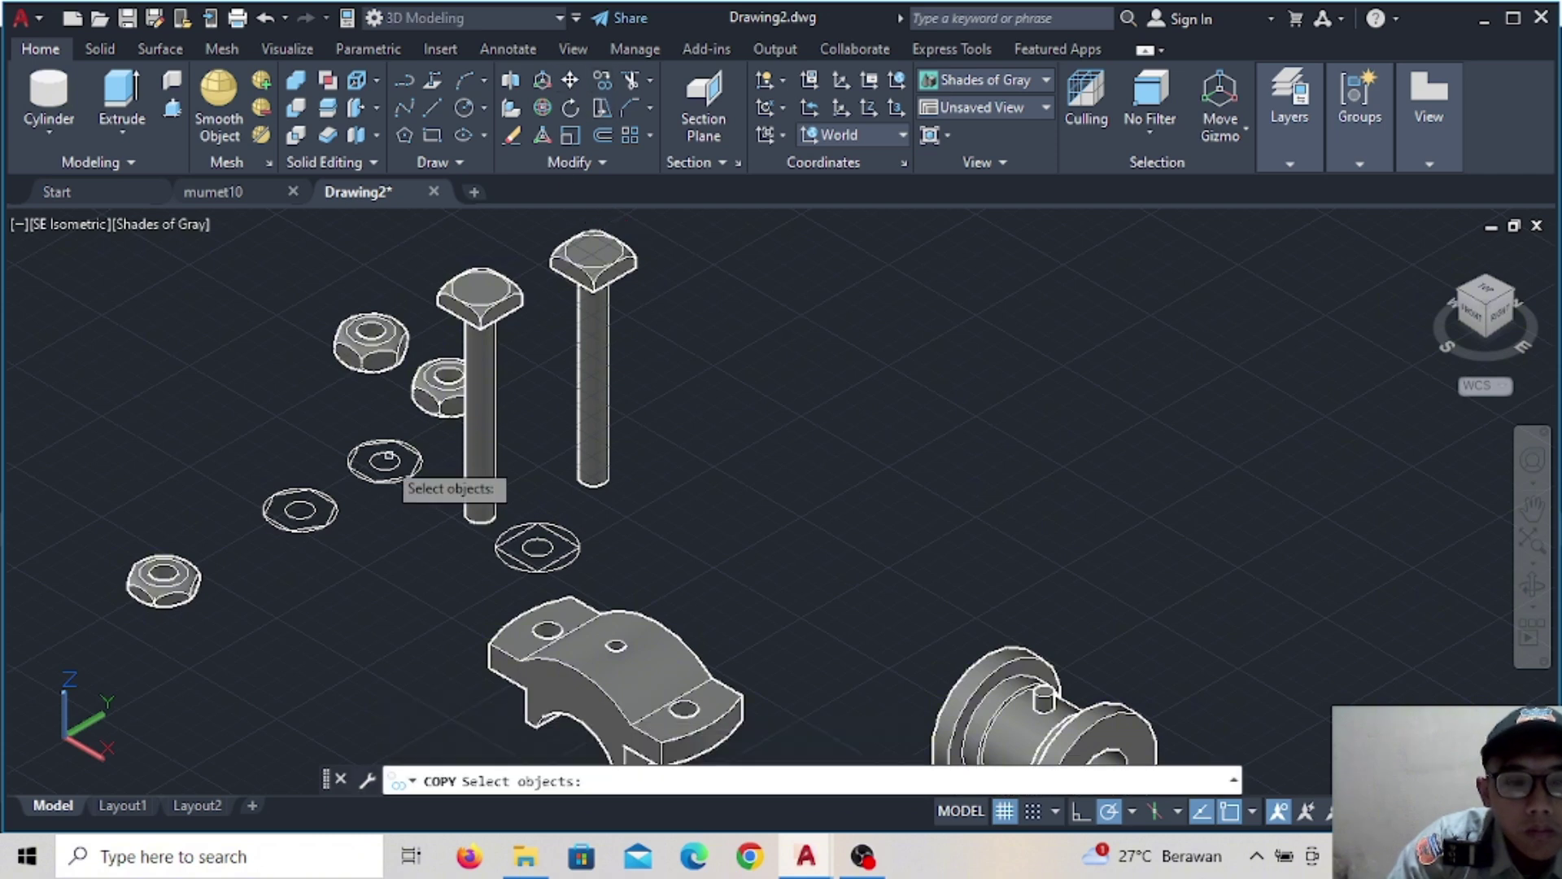
{"action": "key", "text": "Return"}
{"action": "left_click", "coordinate": [164, 578]}
{"action": "left_click", "coordinate": [96, 525]}
{"action": "key", "text": "Escape"}
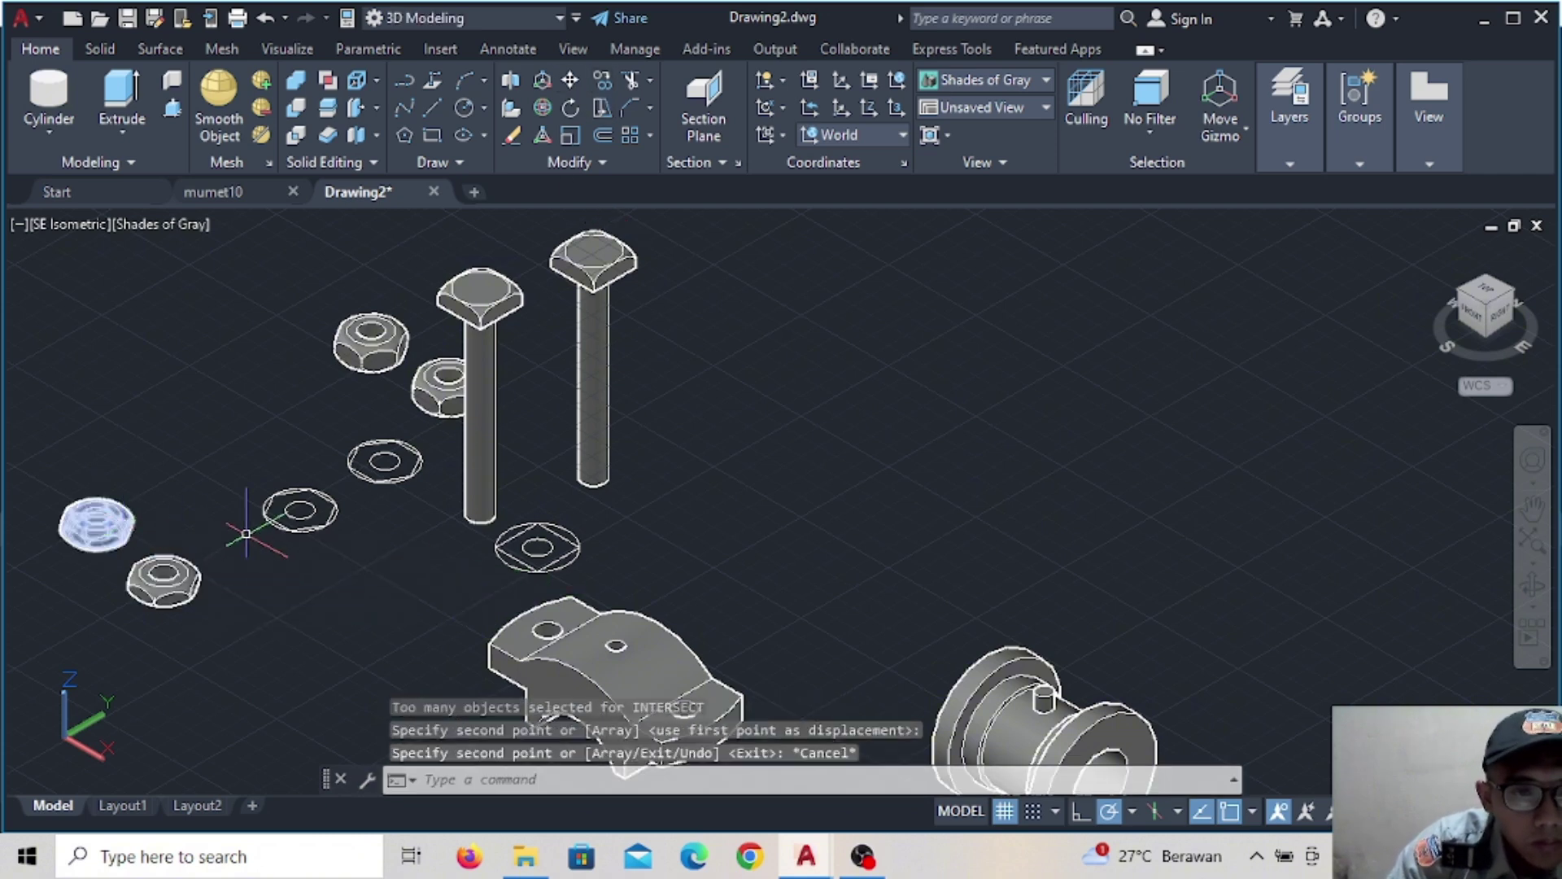
Delete the round washers and the square washer under the bolt
{"action": "left_click_drag", "start_coordinate": [344, 567], "coordinate": [347, 419]}
{"action": "key", "text": "Delete"}
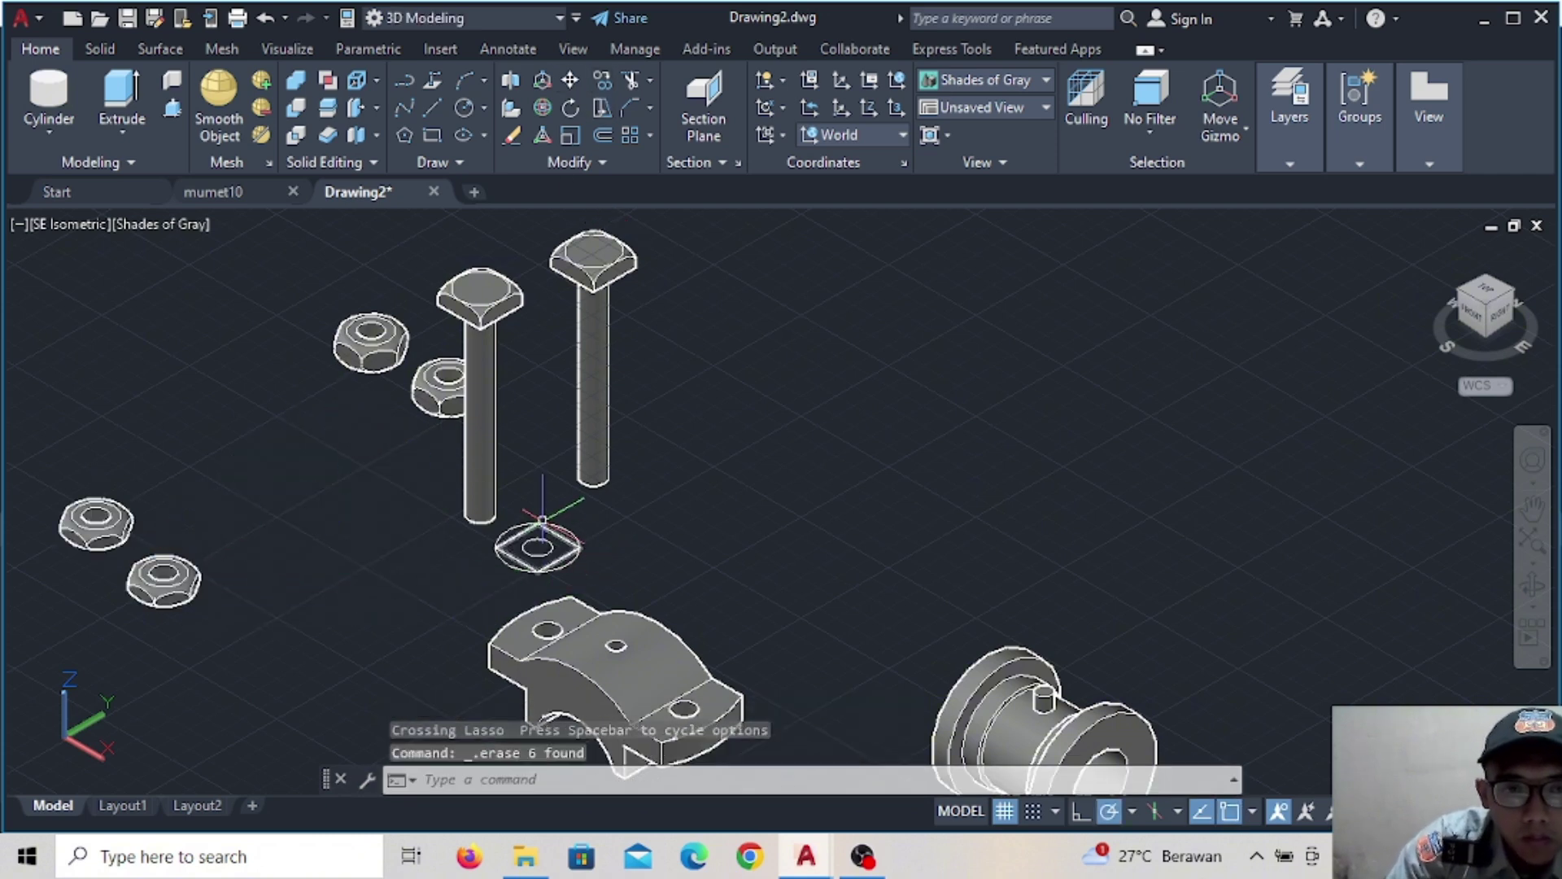
{"action": "left_click", "coordinate": [511, 539]}
{"action": "key", "text": "Delete"}
{"action": "scroll", "coordinate": [496, 488], "scroll_direction": "down", "scroll_amount": 2}
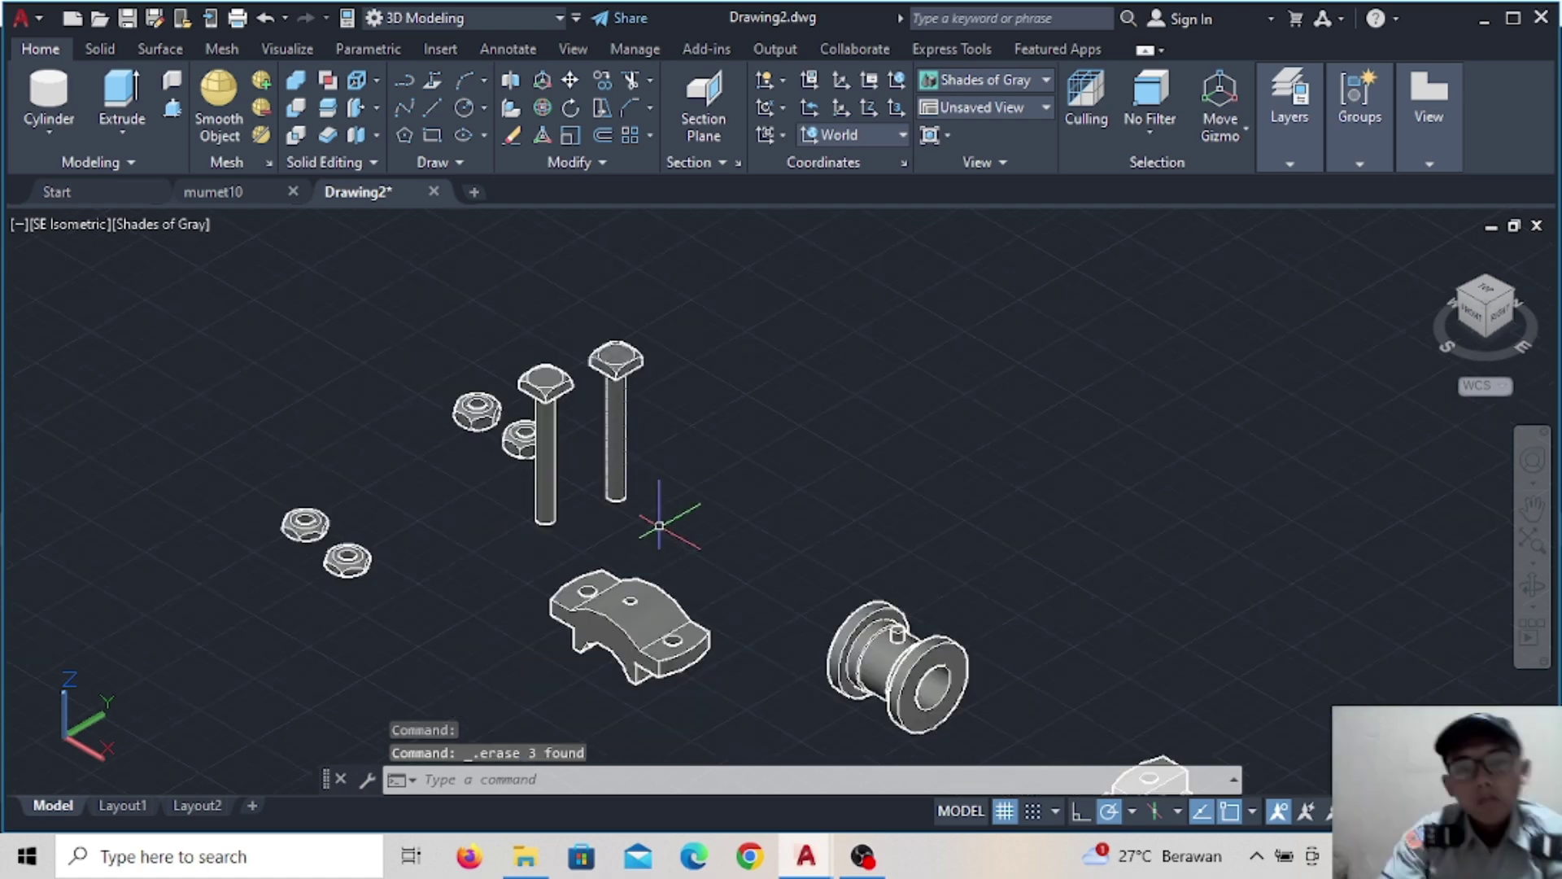
{"action": "scroll", "coordinate": [497, 488], "scroll_direction": "down", "scroll_amount": 3}
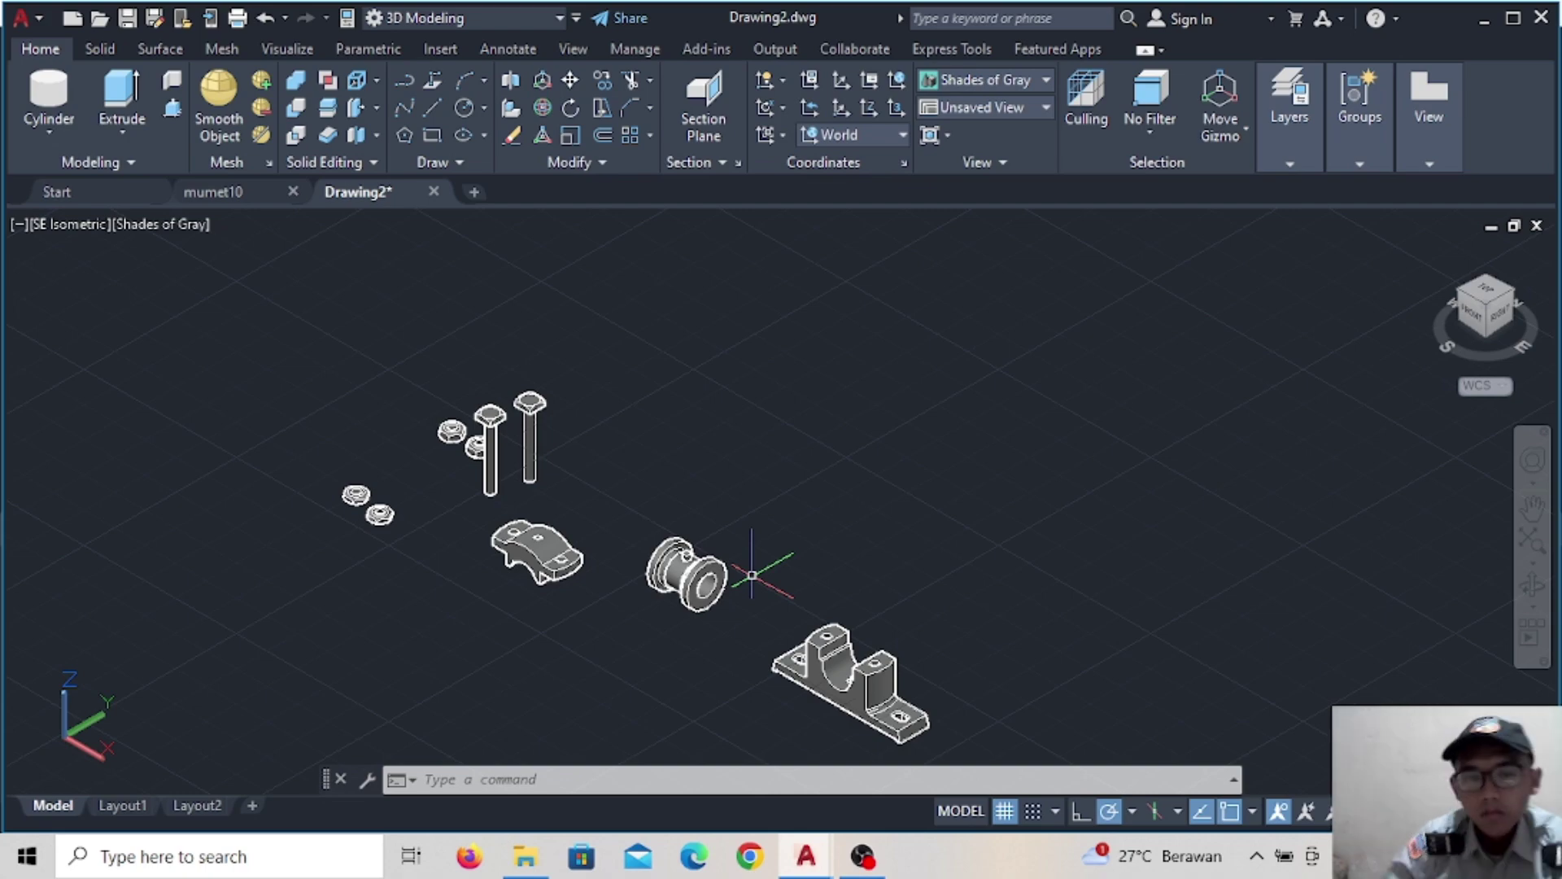
Rotate the bushing 90° with 3DROTATE, then a further 180°
{"action": "scroll", "coordinate": [752, 575], "scroll_direction": "up", "scroll_amount": 5}
{"action": "scroll", "coordinate": [732, 547], "scroll_direction": "down", "scroll_amount": 3}
{"action": "type", "text": "3drotate"}
{"action": "key", "text": "Return"}
{"action": "left_click", "coordinate": [663, 383]}
{"action": "key", "text": "Return"}
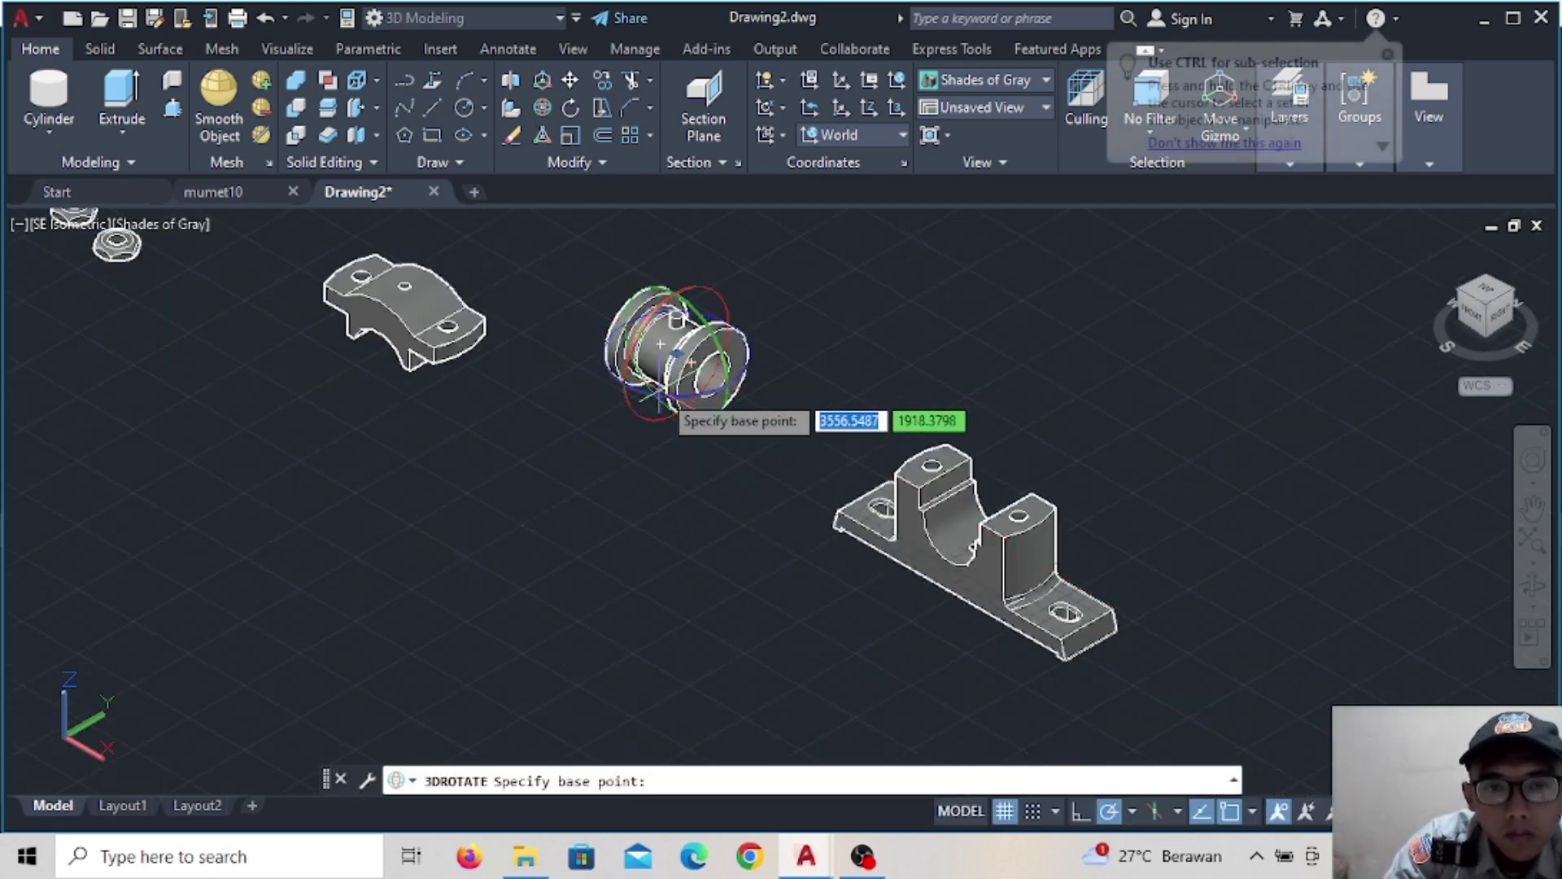
{"action": "left_click", "coordinate": [659, 398]}
{"action": "type", "text": "90"}
{"action": "key", "text": "Return"}
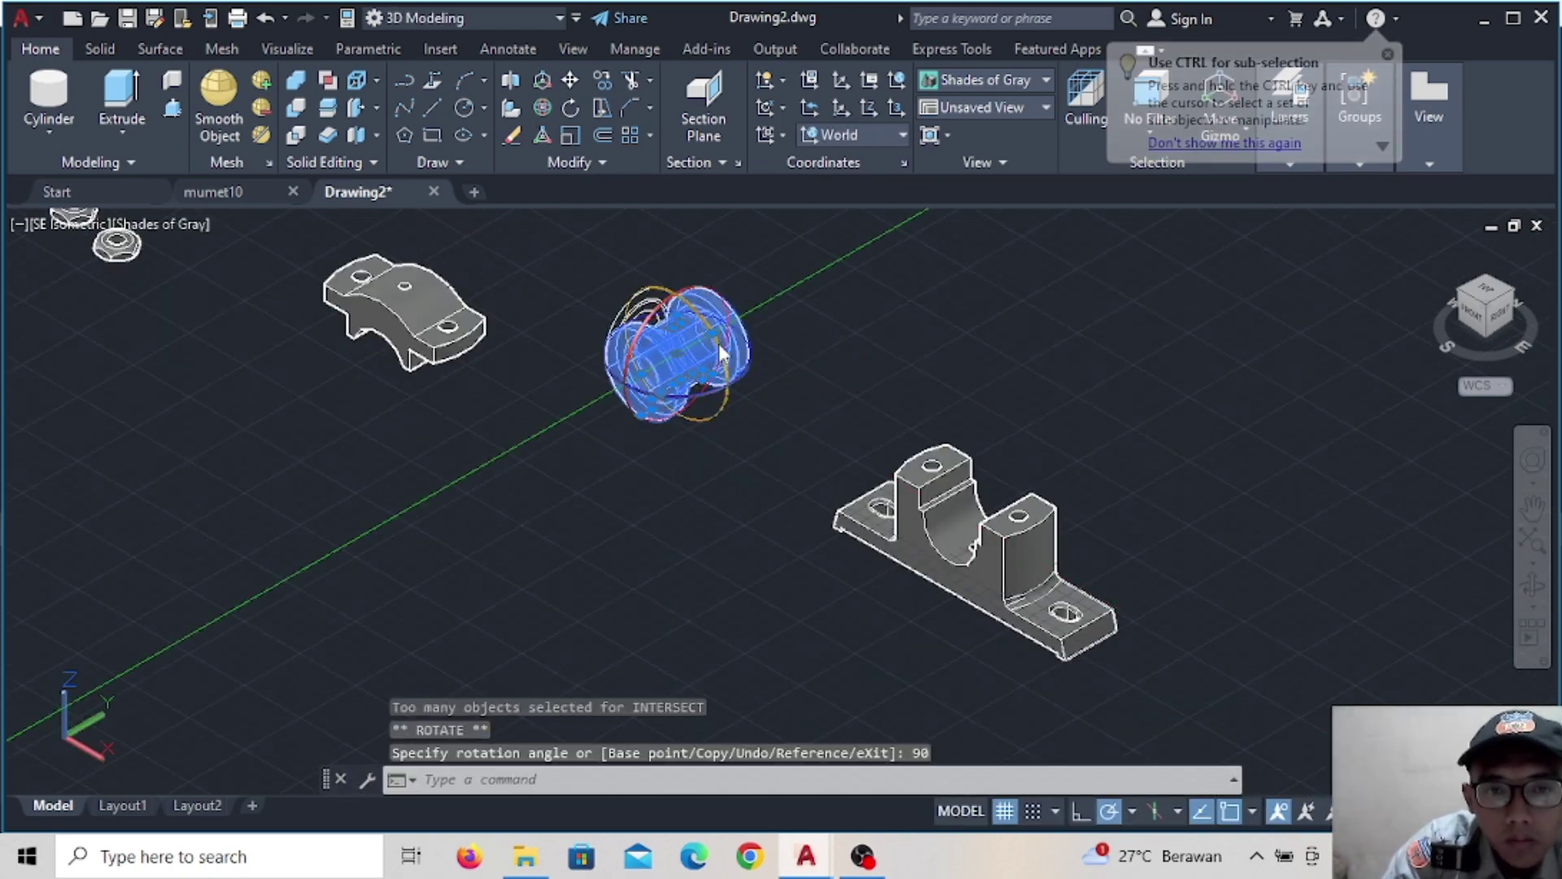
{"action": "left_click", "coordinate": [726, 394]}
{"action": "key", "text": "Return"}
{"action": "scroll", "coordinate": [732, 406], "scroll_direction": "up", "scroll_amount": 3}
{"action": "key", "text": "Escape"}
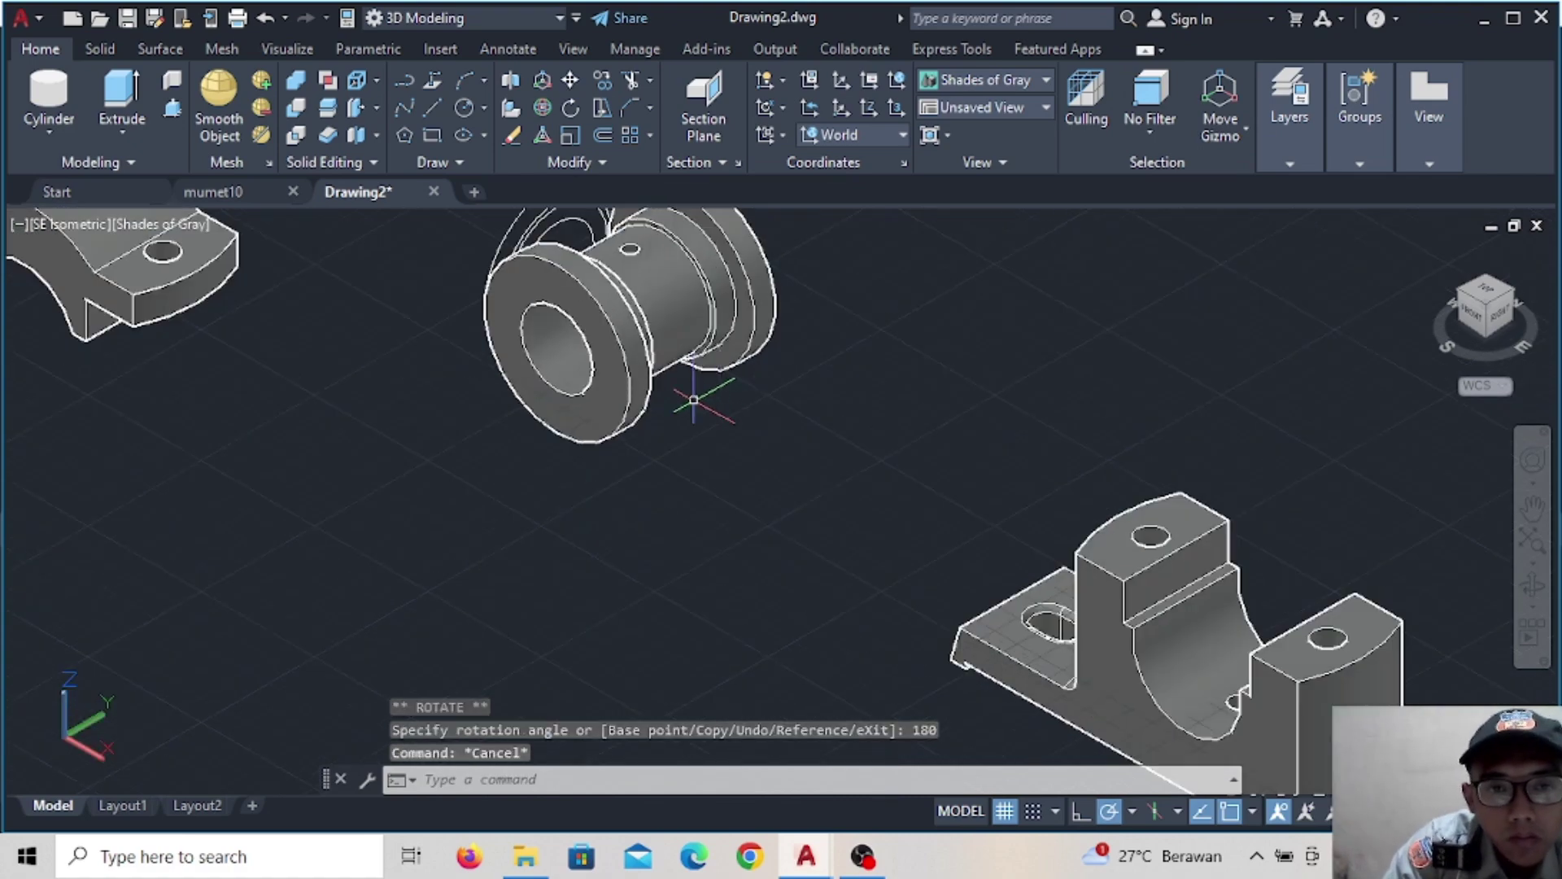
{"action": "type", "text": "m"}
Start moving the bushing, restarting the move after cancelling the first placement
{"action": "key", "text": "Return"}
{"action": "left_click", "coordinate": [651, 266]}
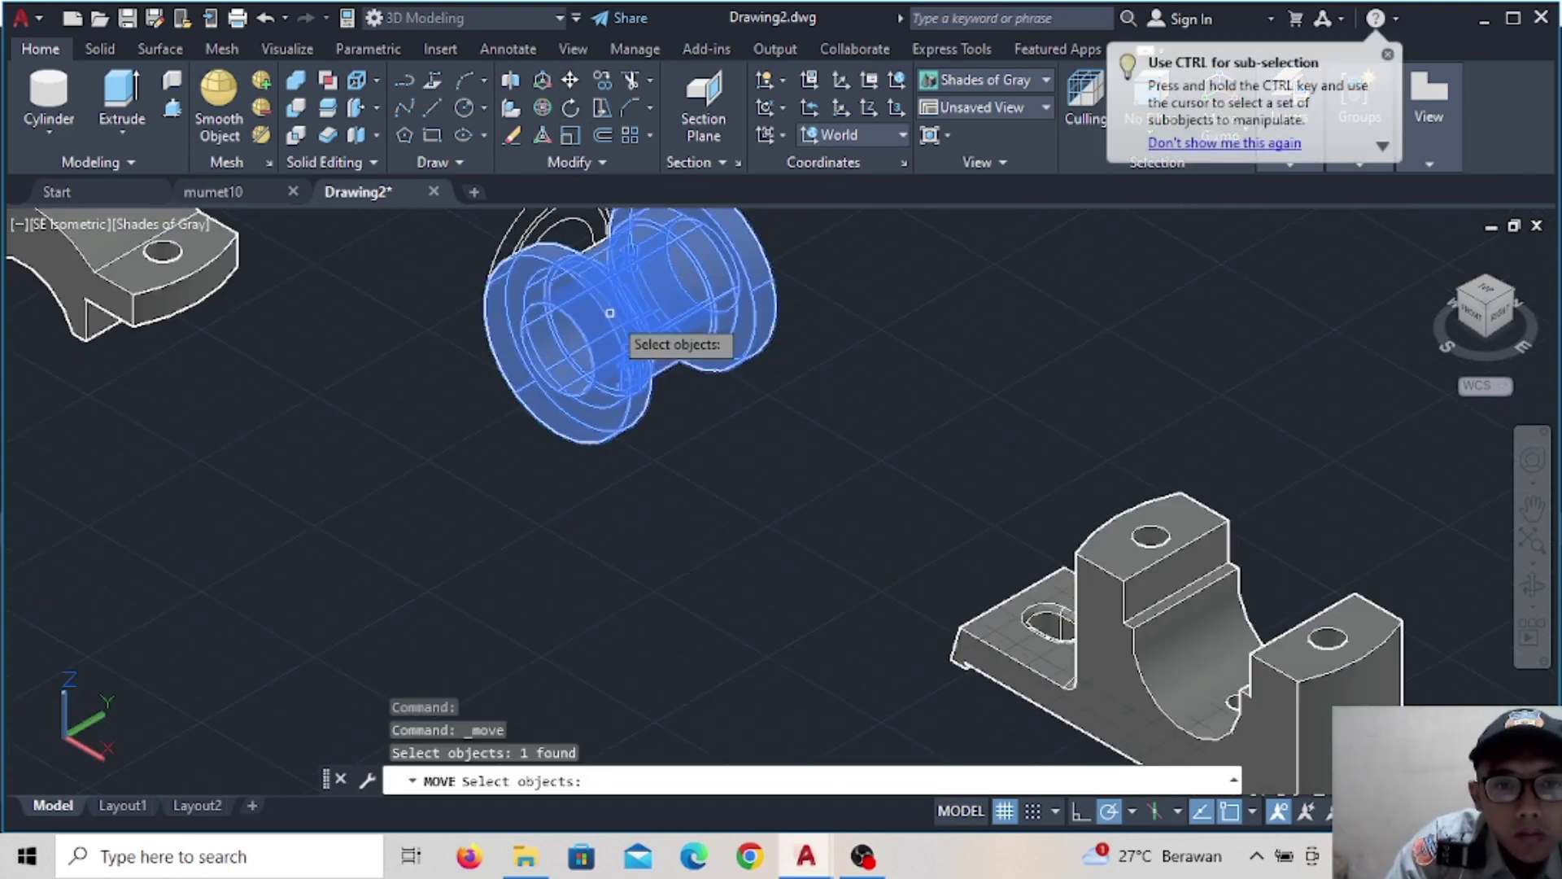
{"action": "key", "text": "Return"}
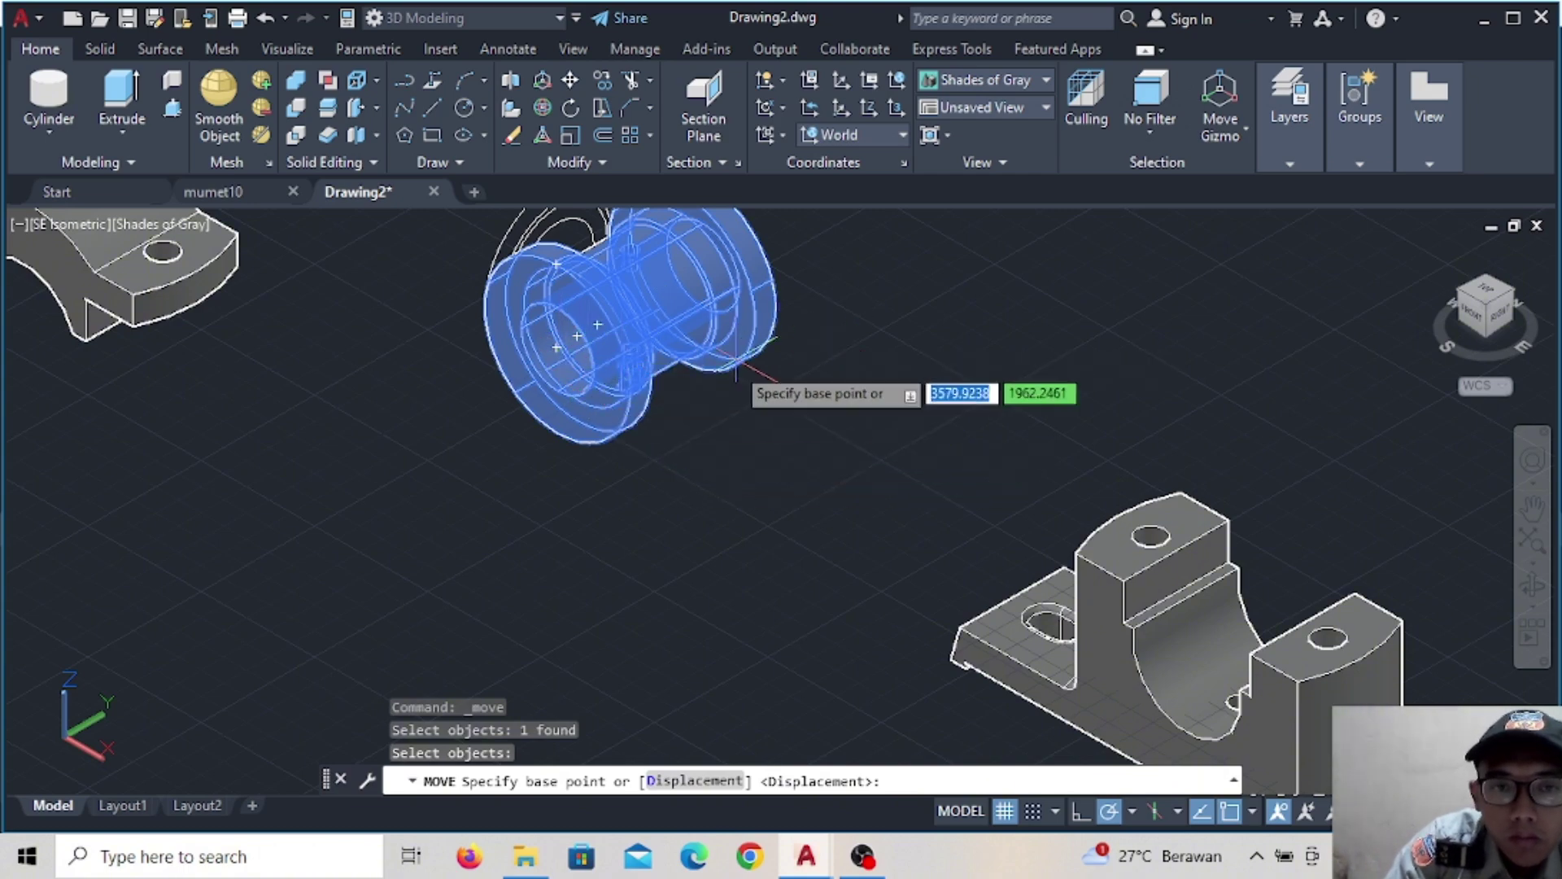
{"action": "left_click", "coordinate": [558, 348]}
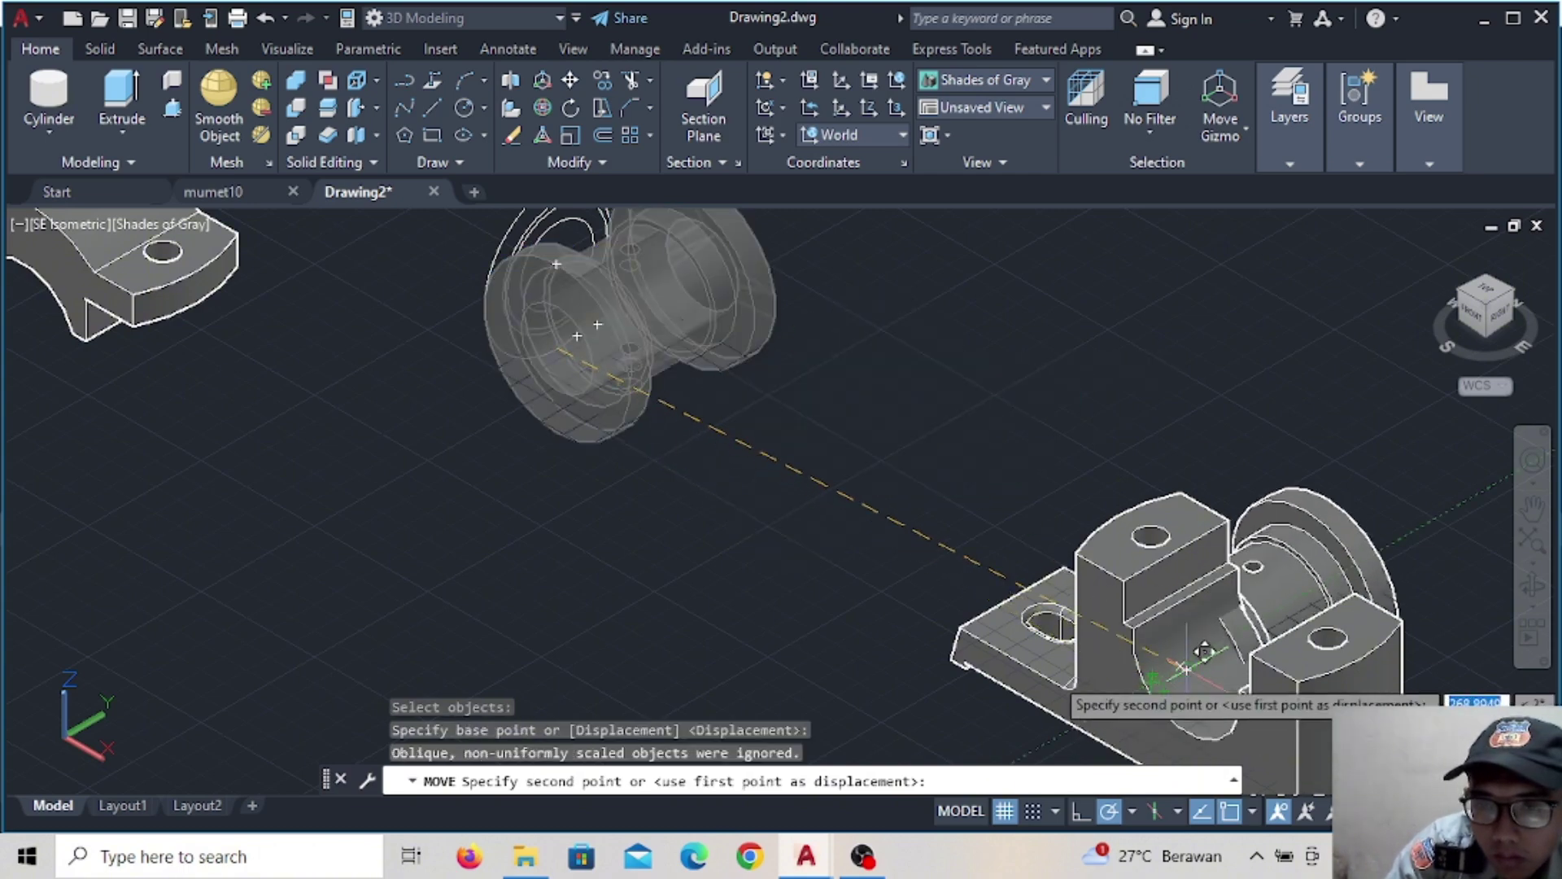
{"action": "key", "text": "Escape"}
{"action": "middle_click_drag", "start_coordinate": [784, 491], "coordinate": [784, 603]}
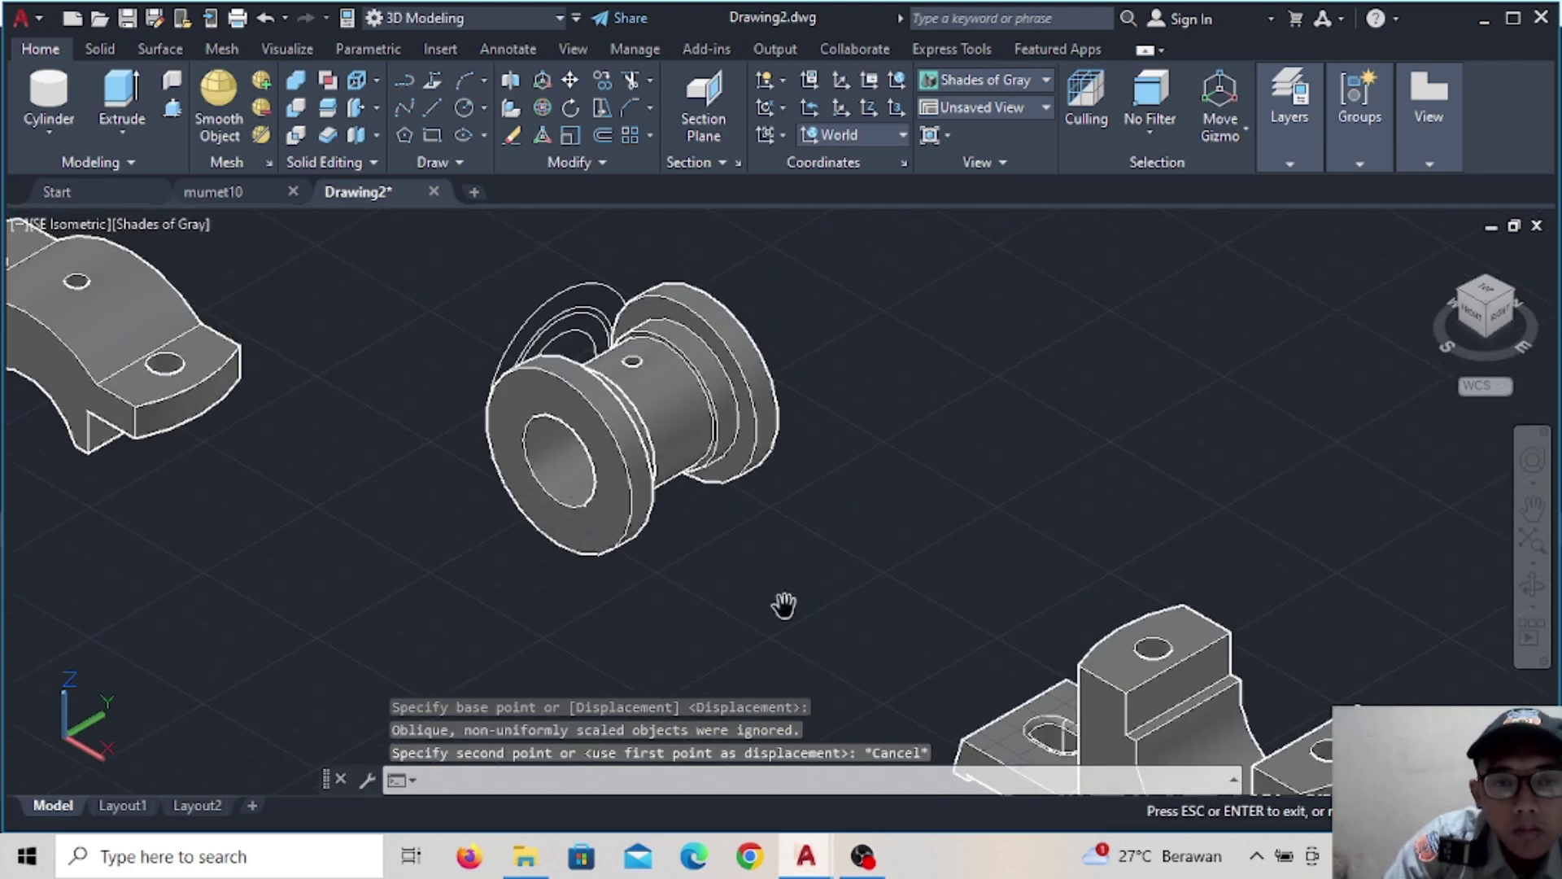
{"action": "key", "text": "space"}
{"action": "left_click", "coordinate": [710, 479]}
{"action": "key", "text": "Return"}
Orbit to show the block and pick the bushing's end as the move base point
{"action": "middle_click_drag", "start_coordinate": [697, 473], "coordinate": [757, 501], "text": "shift"}
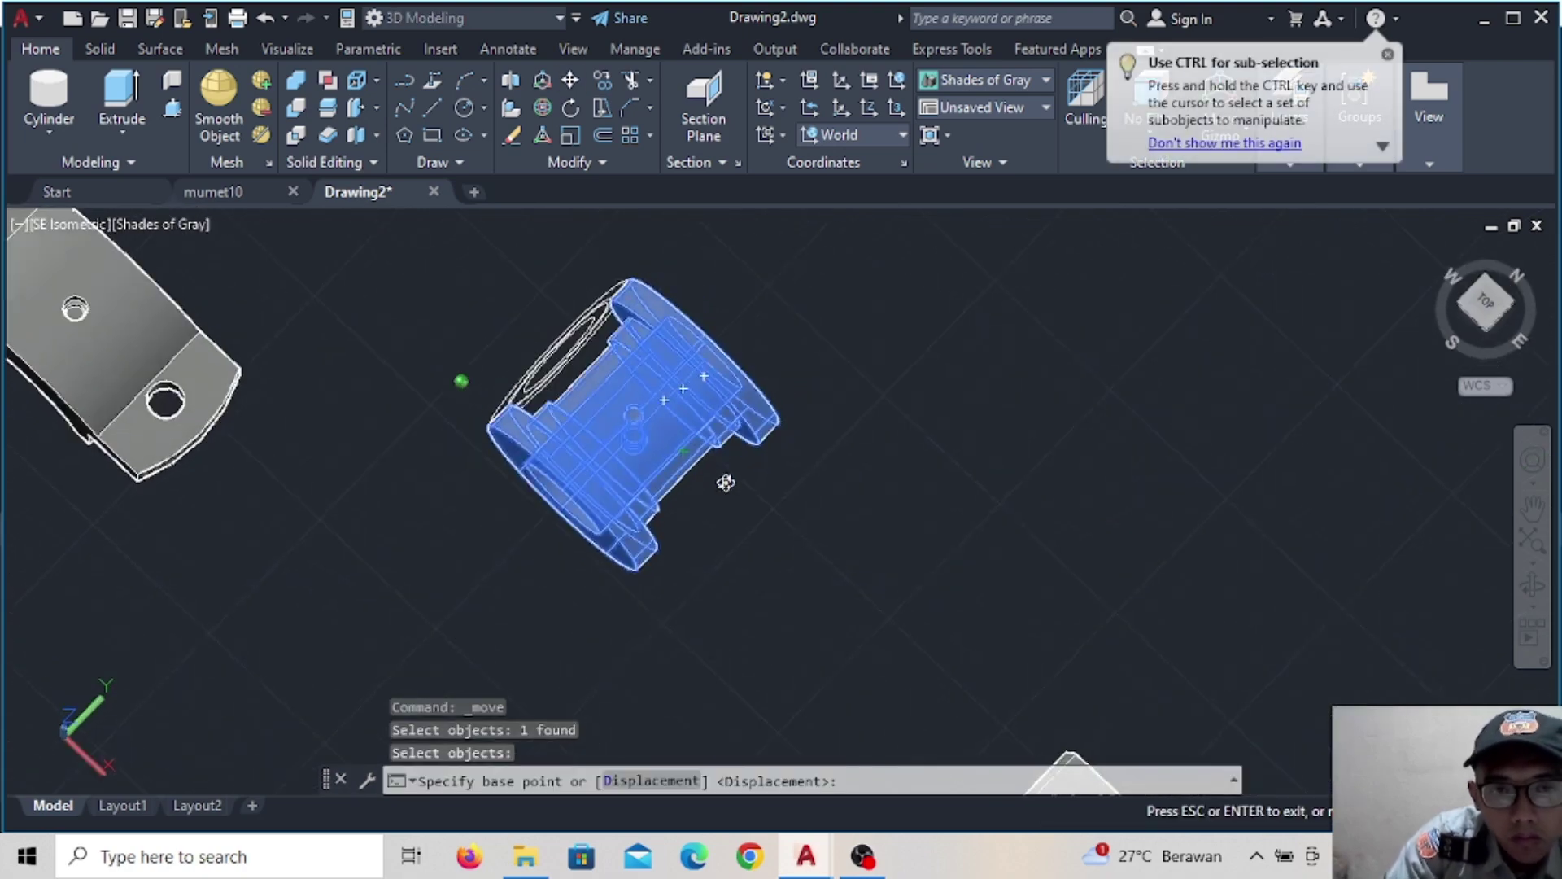
{"action": "scroll", "coordinate": [633, 419], "scroll_direction": "up", "scroll_amount": 3}
{"action": "middle_click_drag", "start_coordinate": [637, 452], "coordinate": [637, 348]}
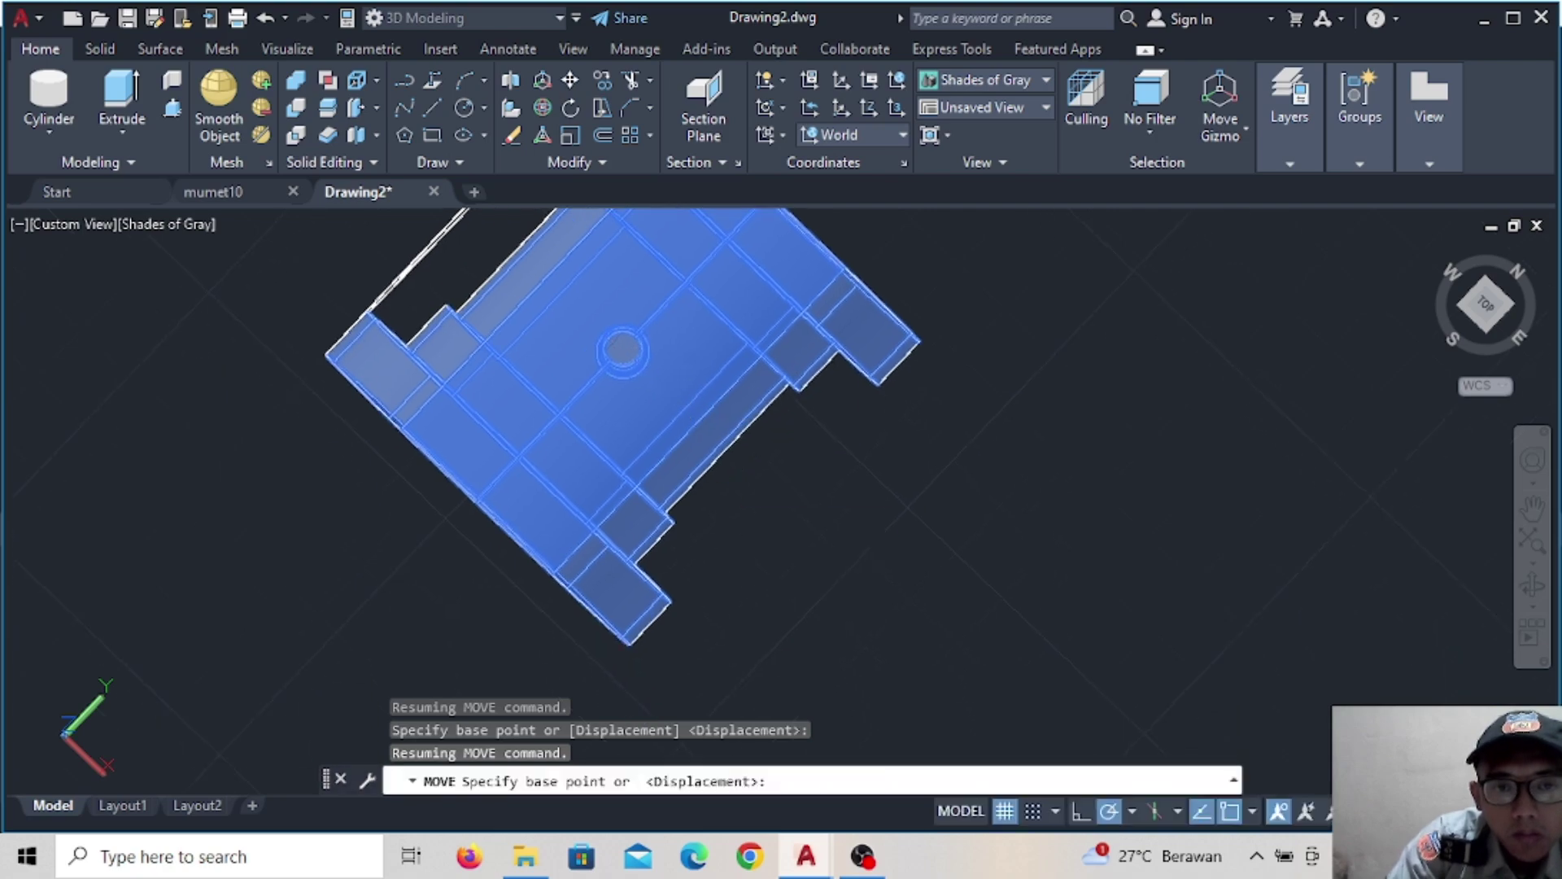
{"action": "scroll", "coordinate": [711, 492], "scroll_direction": "down", "scroll_amount": 3}
{"action": "middle_click_drag", "start_coordinate": [714, 496], "coordinate": [680, 401], "text": "shift"}
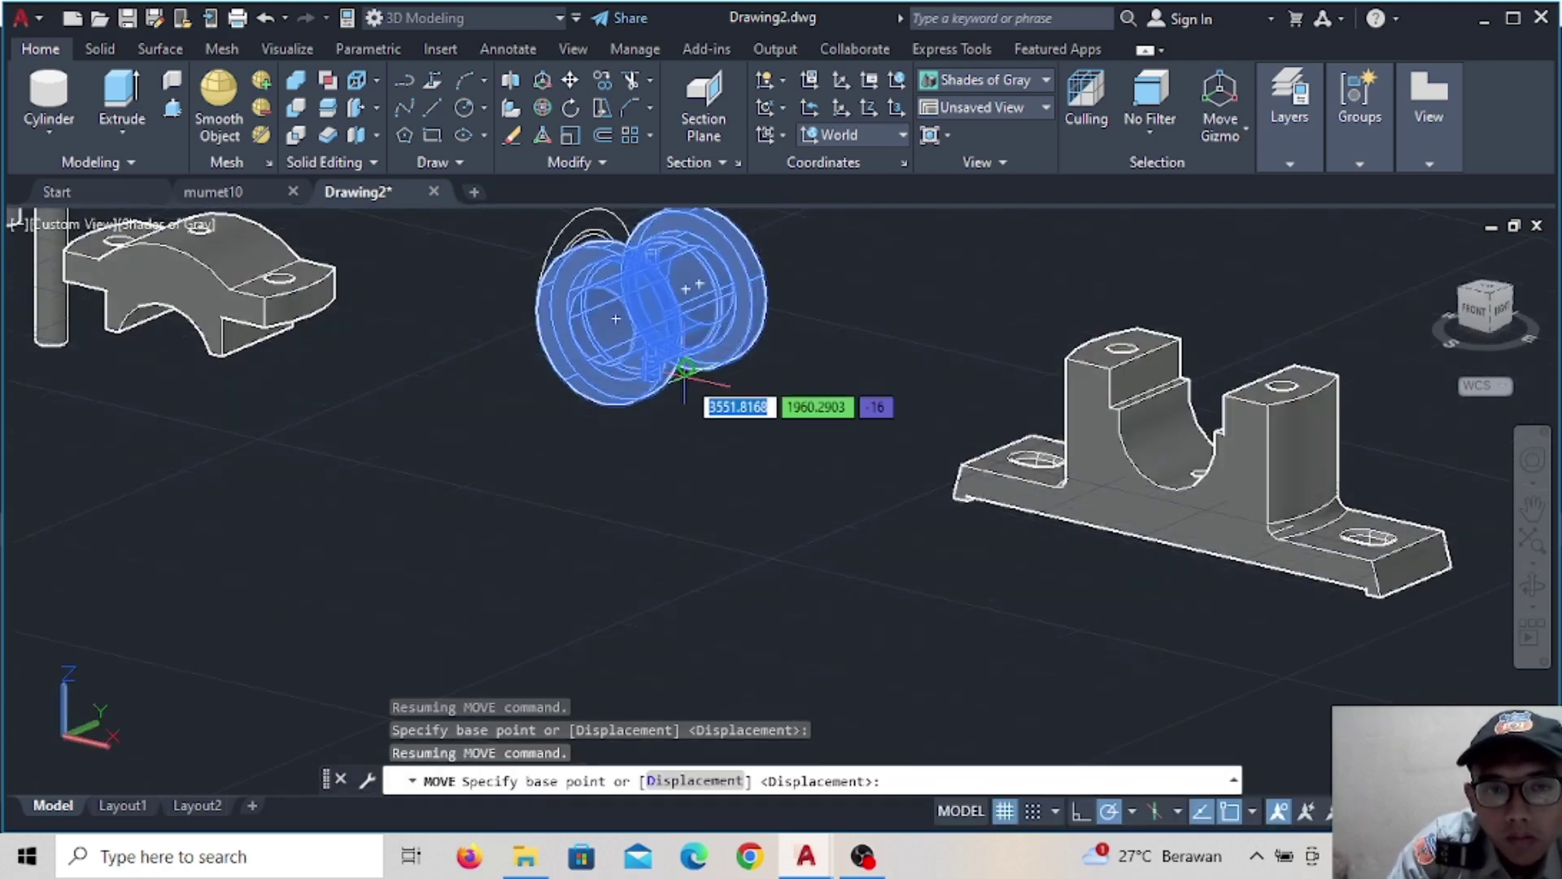
{"action": "scroll", "coordinate": [616, 378], "scroll_direction": "up", "scroll_amount": 3}
{"action": "left_click", "coordinate": [547, 261]}
{"action": "scroll", "coordinate": [569, 284], "scroll_direction": "down", "scroll_amount": 3}
{"action": "scroll", "coordinate": [1082, 488], "scroll_direction": "up", "scroll_amount": 2}
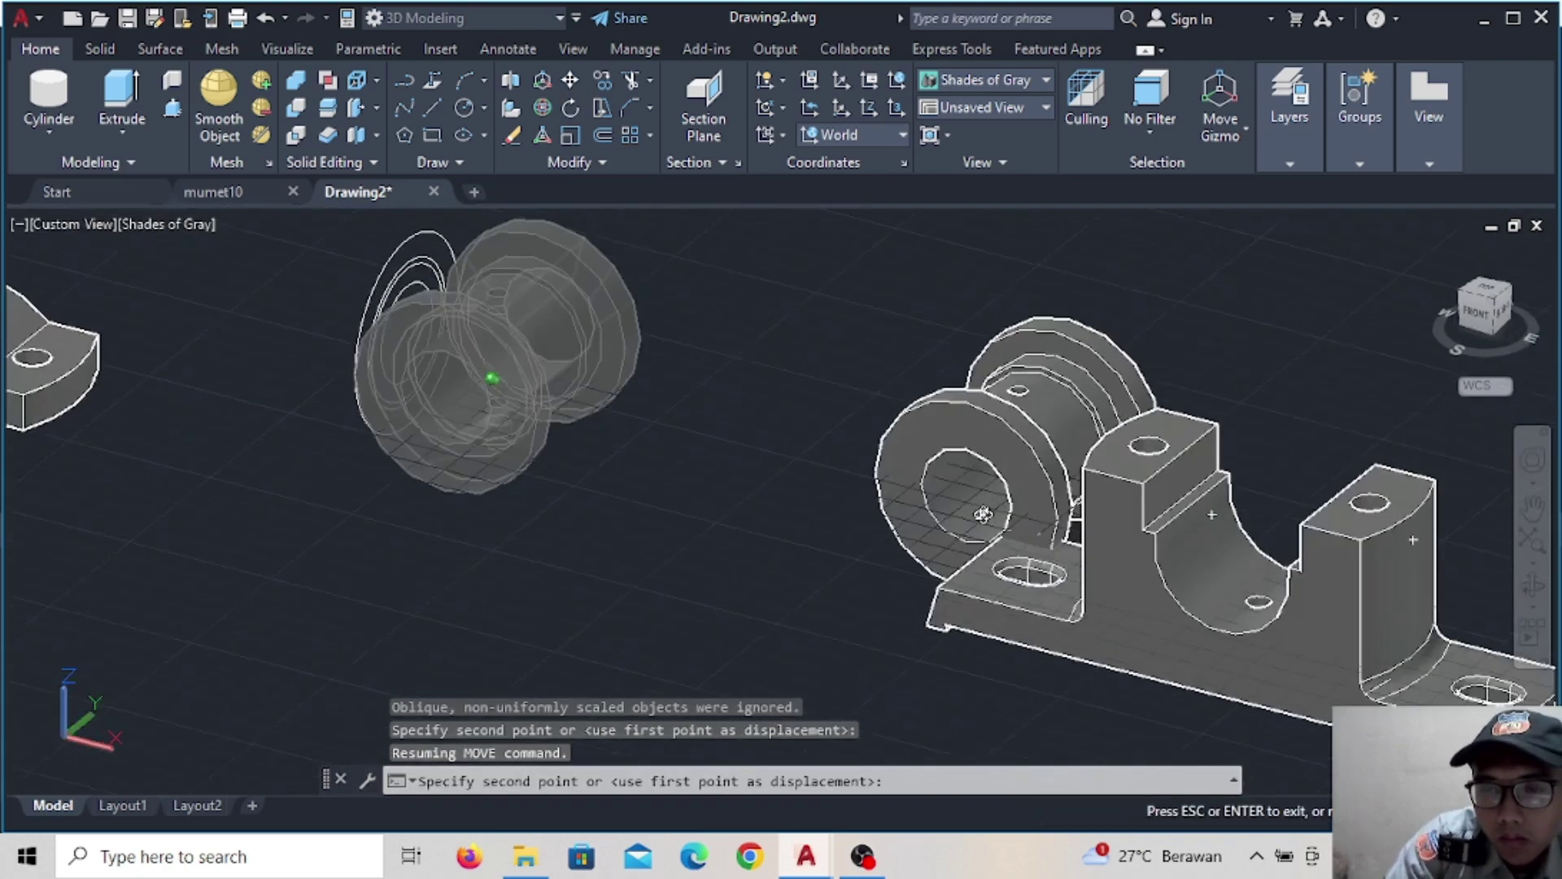
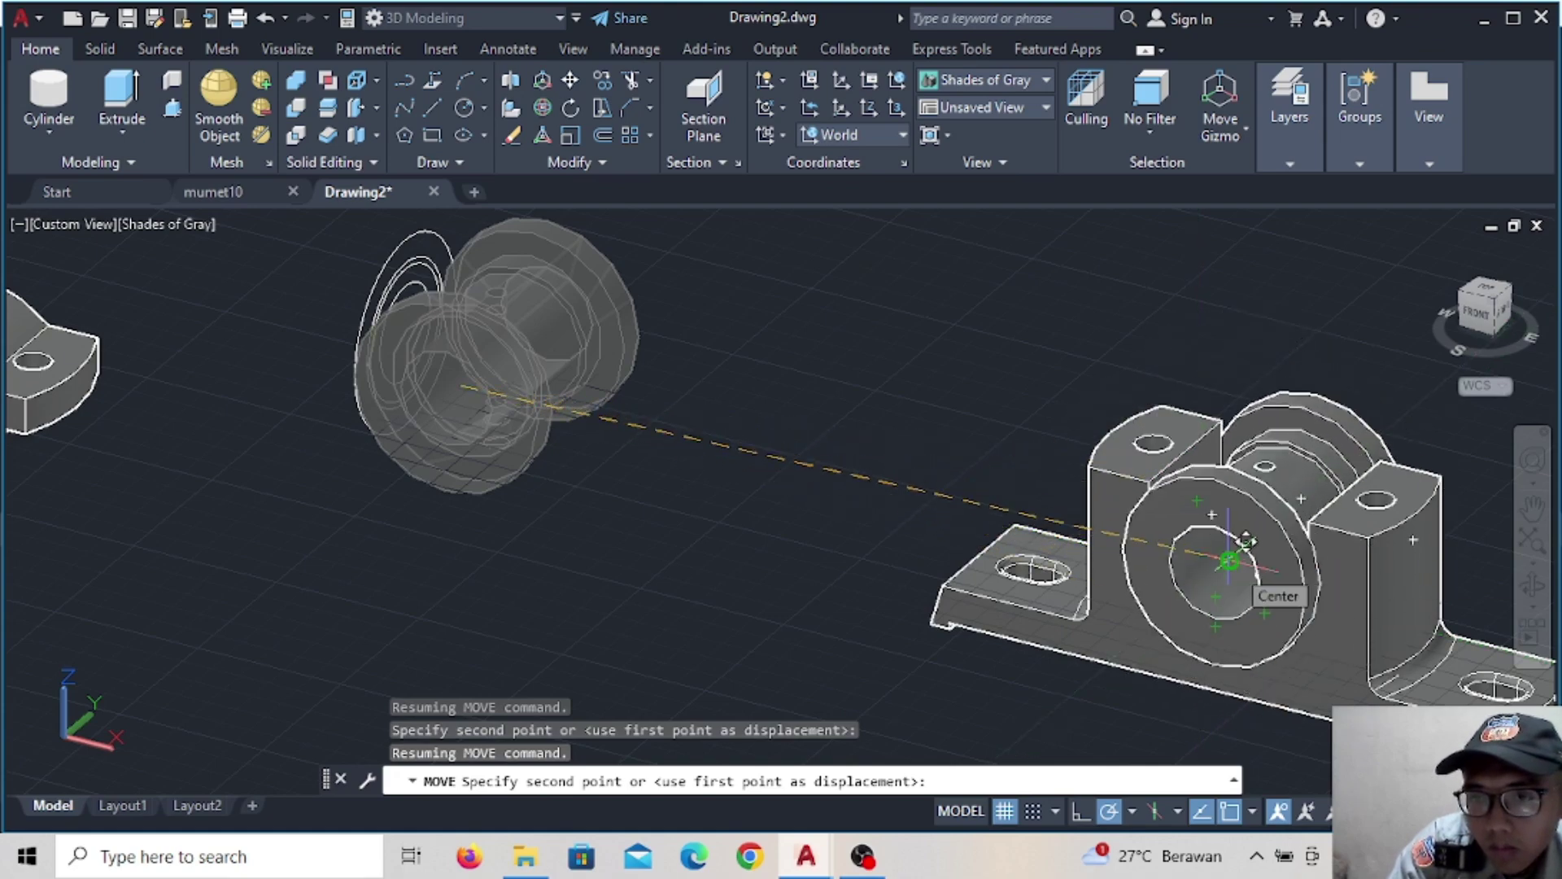
Seat the flanged sleeve at the centre of the bearing bore
{"action": "left_click", "coordinate": [1212, 569]}
{"action": "mouse_move", "coordinate": [1212, 570]}
{"action": "middle_mouse_down", "text": "shift"}
{"action": "mouse_move", "coordinate": [796, 476]}
{"action": "mouse_move", "coordinate": [753, 488]}
{"action": "middle_mouse_up", "text": "shift"}
{"action": "scroll", "coordinate": [754, 488], "scroll_direction": "down", "scroll_amount": 3}
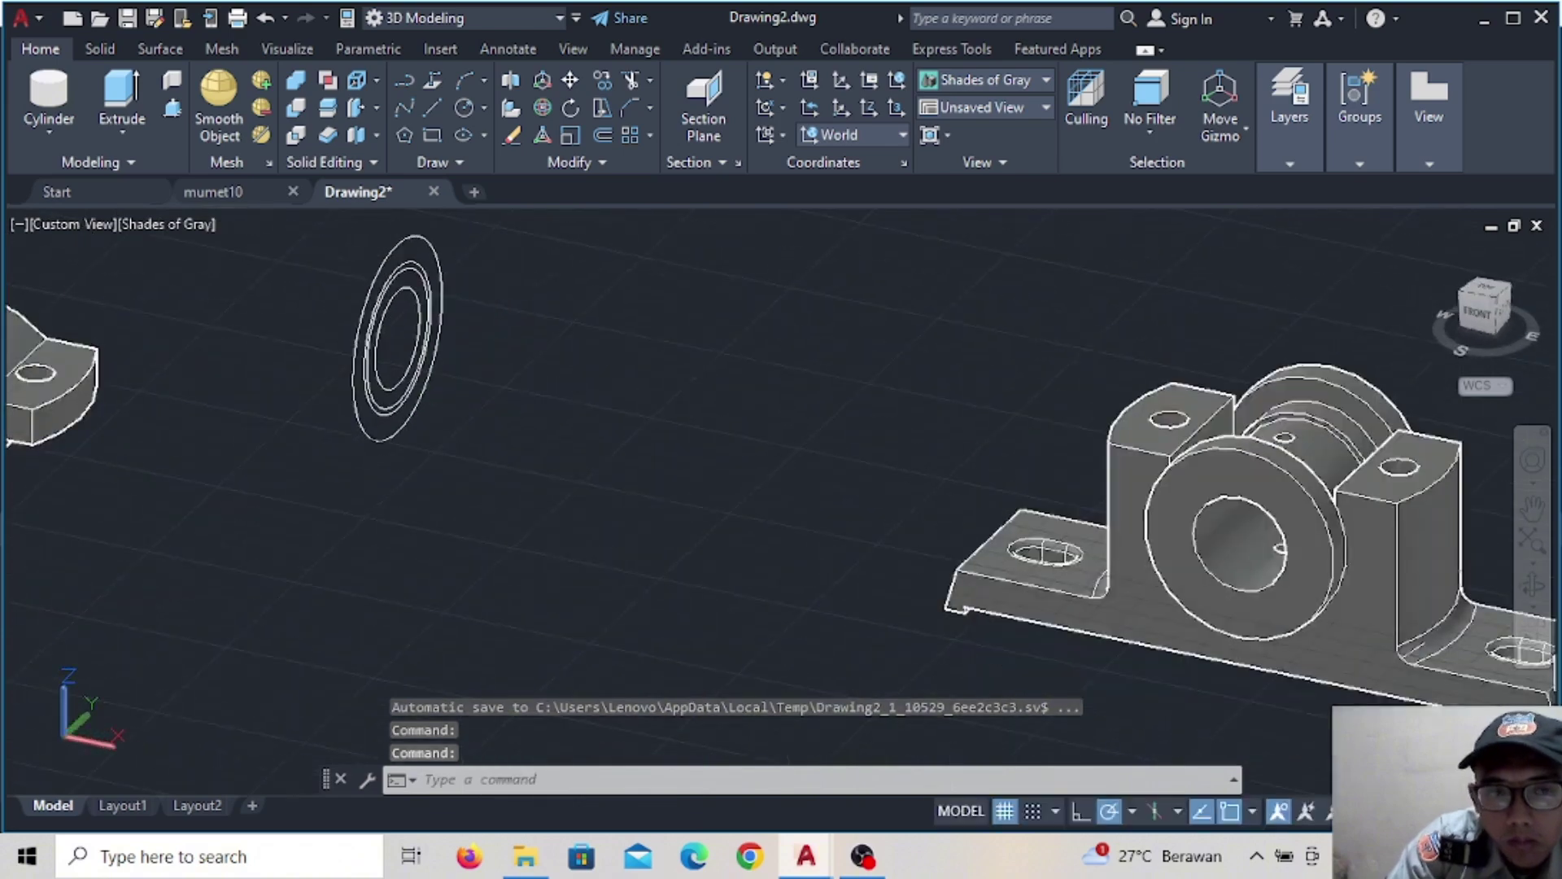
{"action": "scroll", "coordinate": [753, 488], "scroll_direction": "down", "scroll_amount": 2}
Move the top cap from its base point onto the pillow block base
{"action": "left_click", "coordinate": [191, 390]}
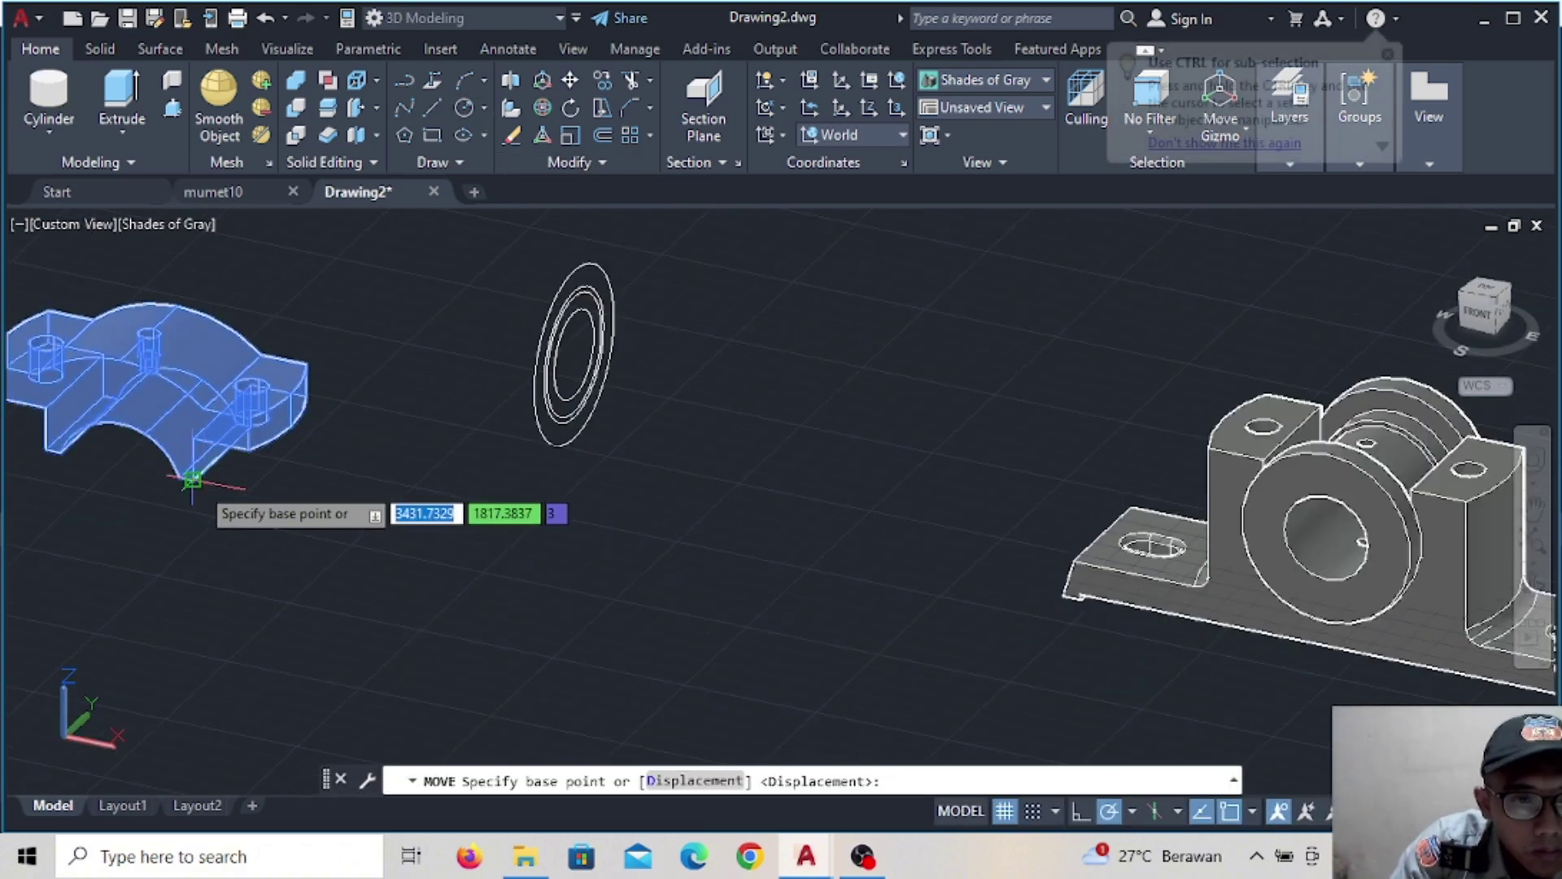
{"action": "left_click", "coordinate": [199, 482]}
{"action": "scroll", "coordinate": [1221, 614], "scroll_direction": "up", "scroll_amount": 2}
{"action": "scroll", "coordinate": [1244, 615], "scroll_direction": "up", "scroll_amount": 1}
{"action": "scroll", "coordinate": [1246, 615], "scroll_direction": "up", "scroll_amount": 2}
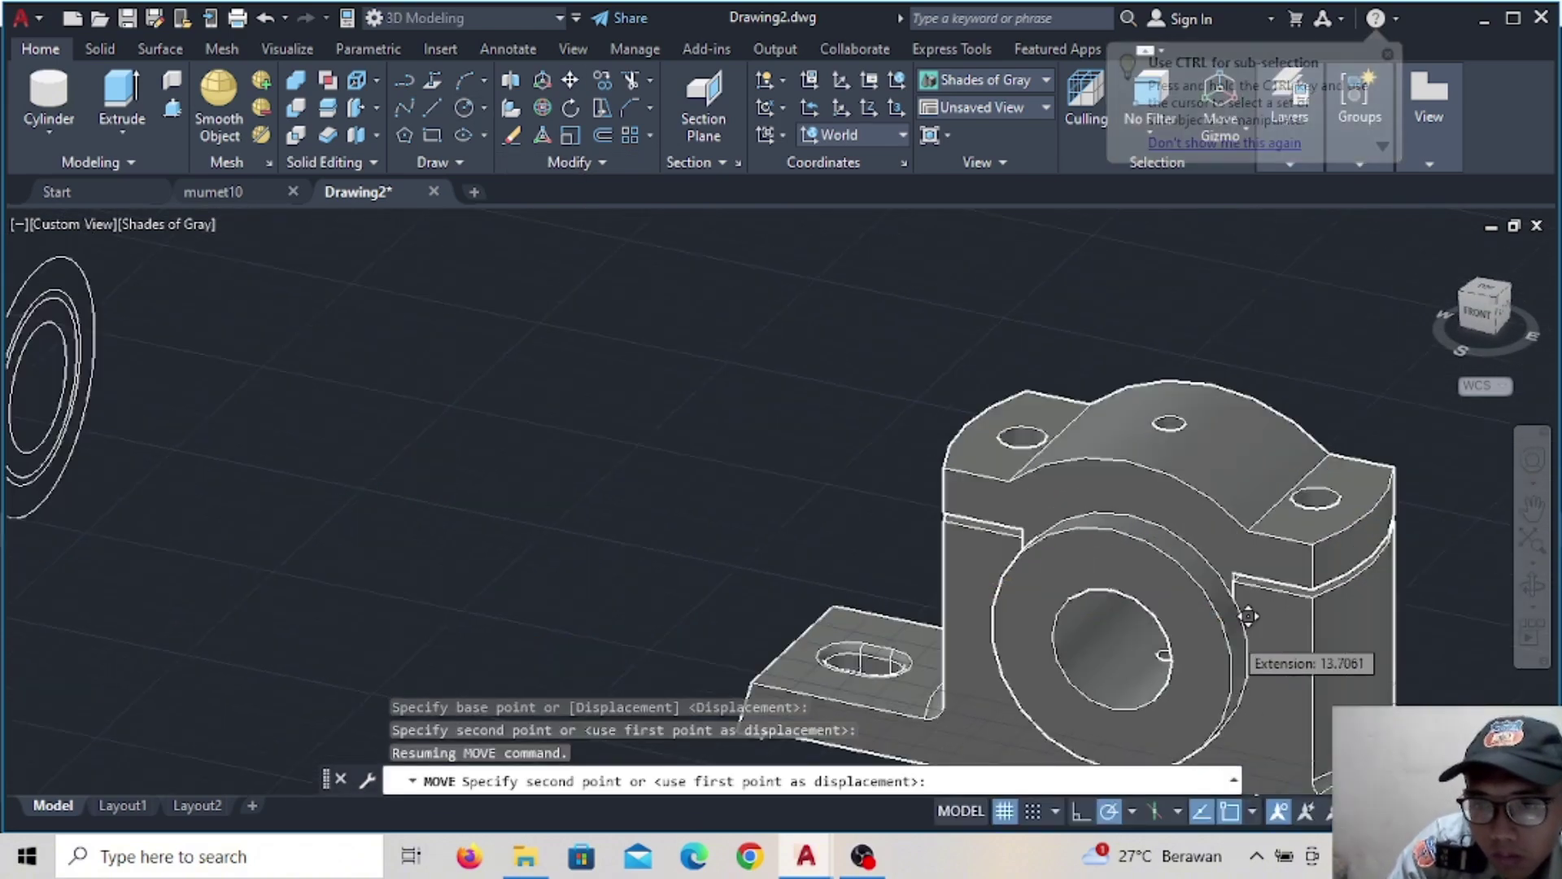
{"action": "scroll", "coordinate": [1251, 616], "scroll_direction": "up", "scroll_amount": 1}
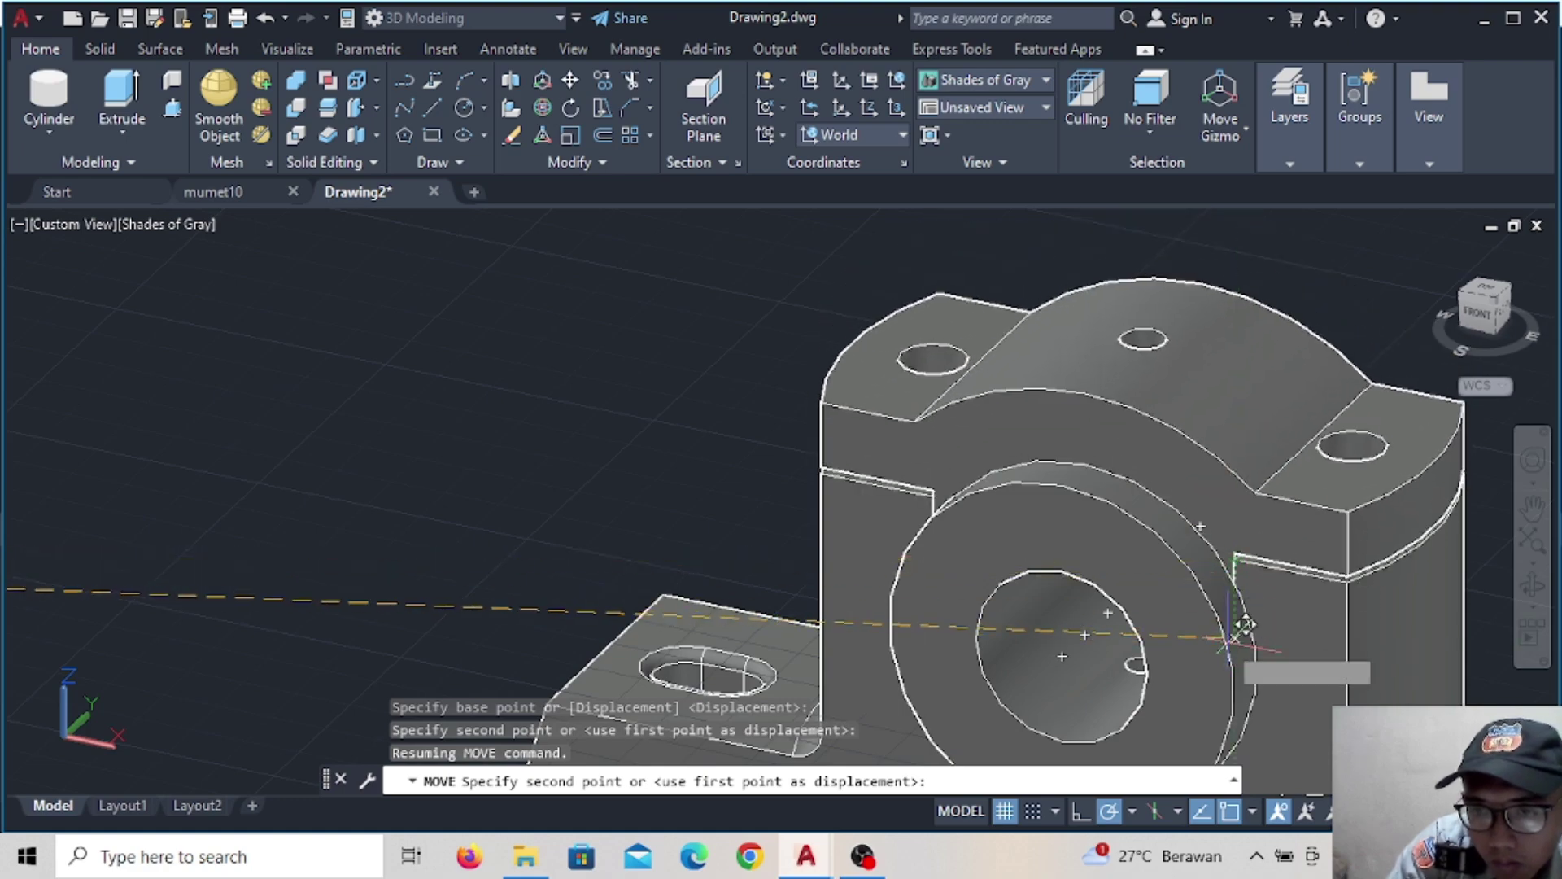
{"action": "mouse_move", "coordinate": [1252, 616]}
{"action": "middle_mouse_down", "text": "shift"}
{"action": "mouse_move", "coordinate": [1199, 566]}
{"action": "mouse_move", "coordinate": [1218, 499]}
{"action": "middle_mouse_up", "text": "shift"}
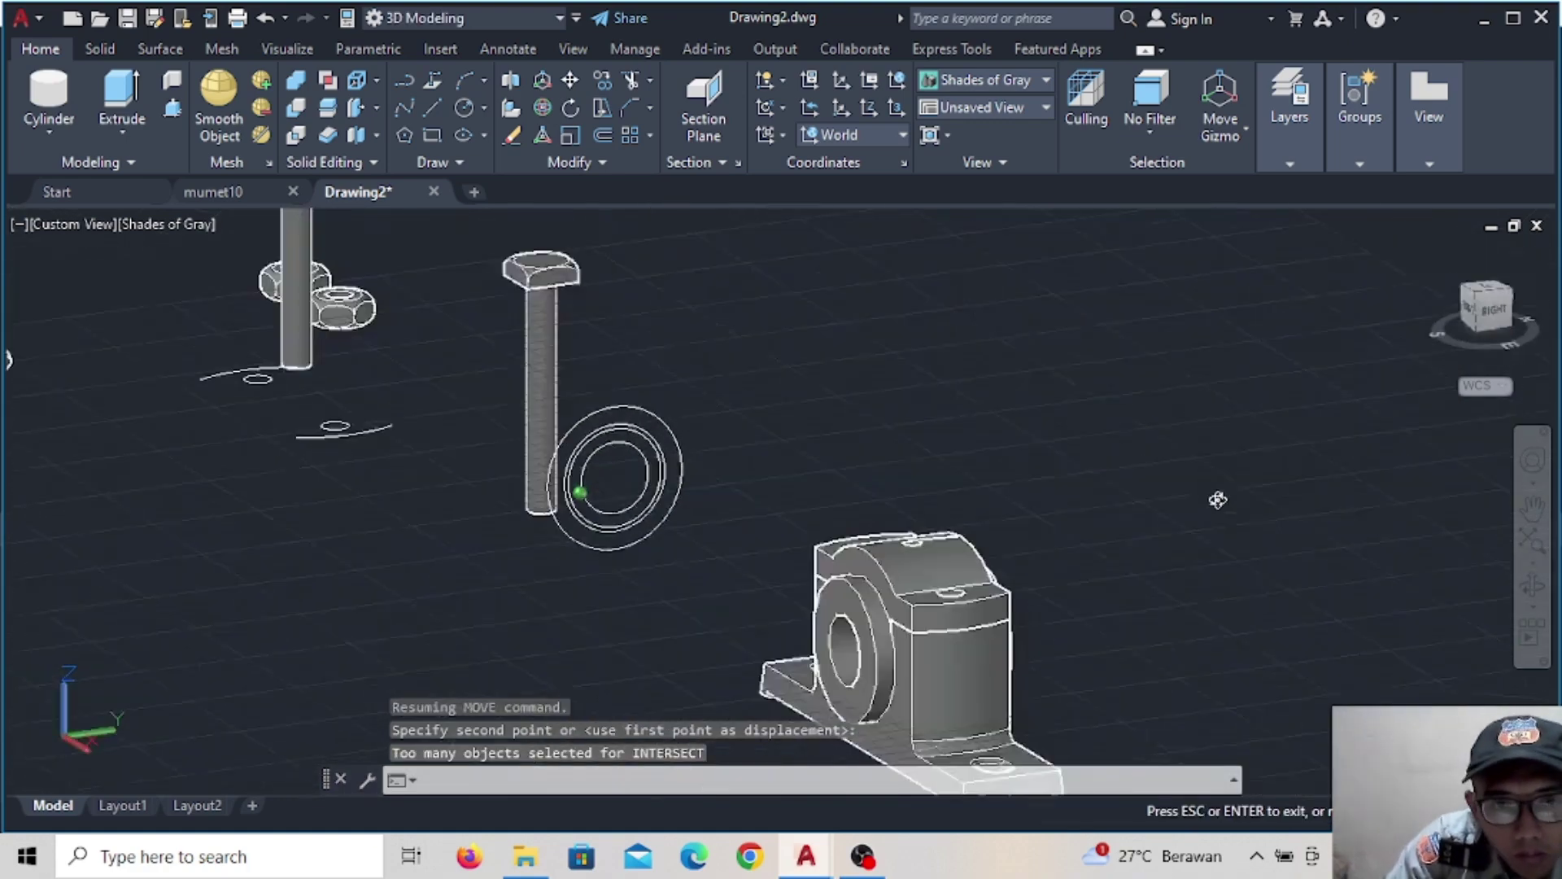
Rotate both loose hex bolts 180 degrees with 3DROTATE so their heads face down
{"action": "key", "text": "Escape"}
{"action": "key", "text": "Escape"}
{"action": "scroll", "coordinate": [537, 521], "scroll_direction": "down", "scroll_amount": 3}
{"action": "scroll", "coordinate": [538, 529], "scroll_direction": "down", "scroll_amount": 2}
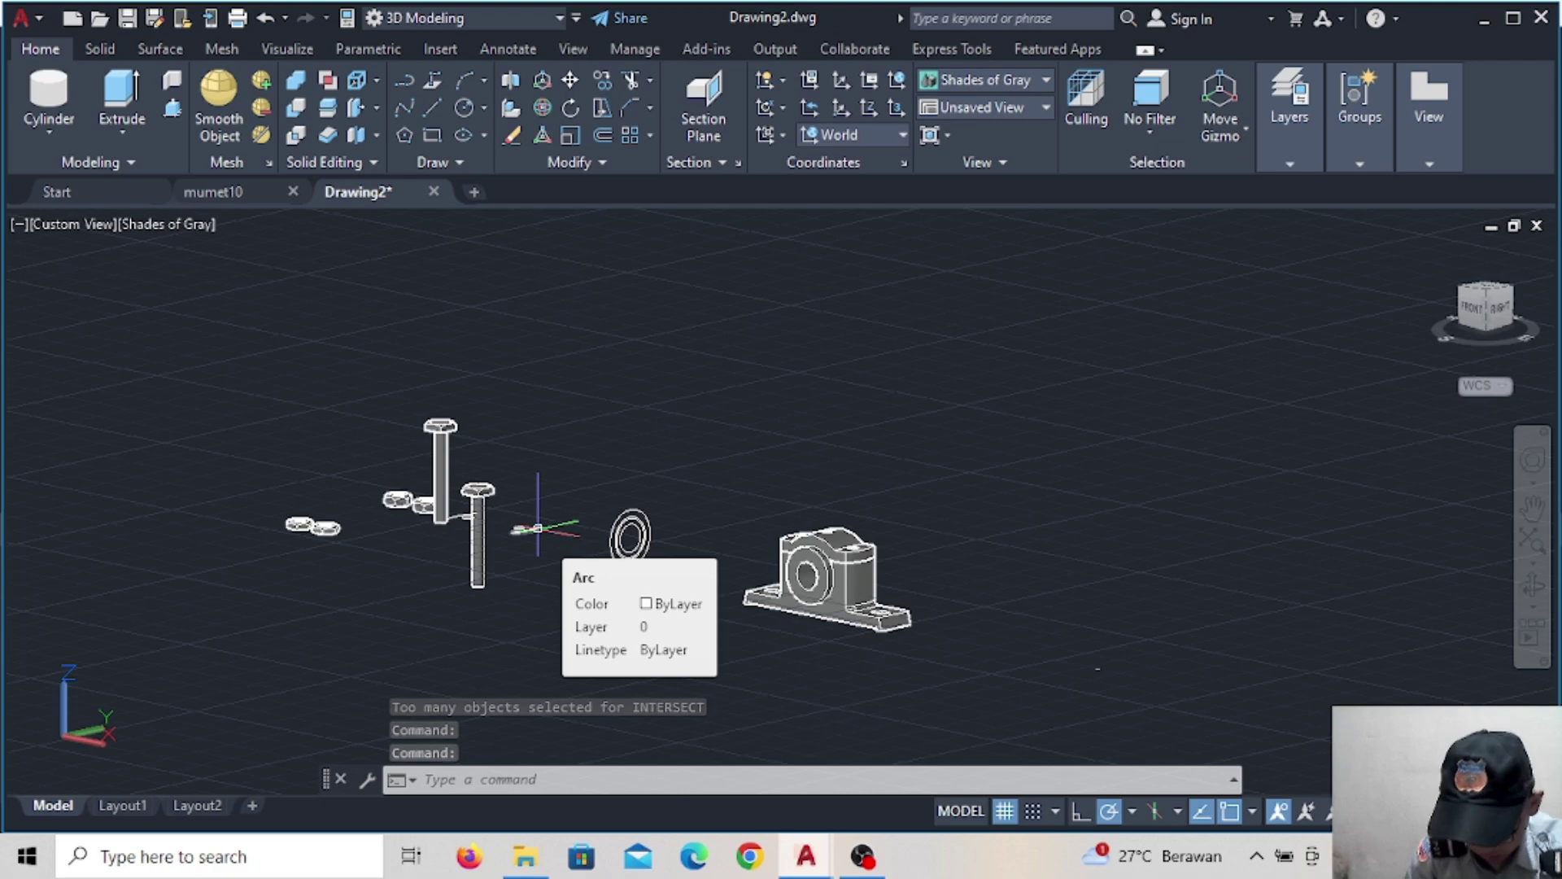
{"action": "scroll", "coordinate": [521, 533], "scroll_direction": "up", "scroll_amount": 3}
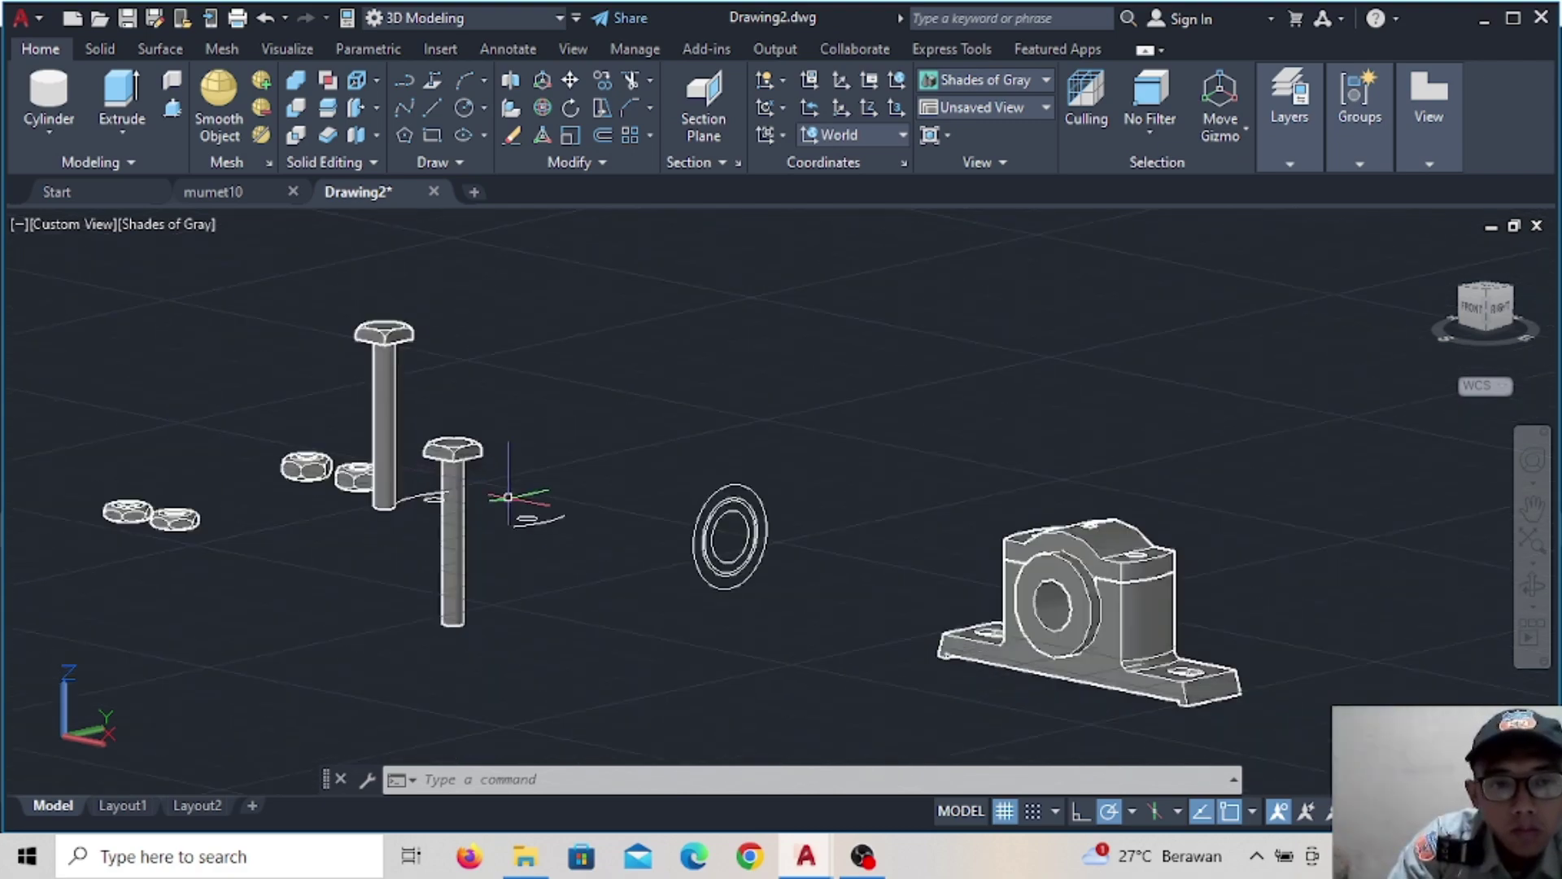
{"action": "left_click", "coordinate": [541, 106]}
{"action": "left_click", "coordinate": [419, 470]}
{"action": "type", "text": "180"}
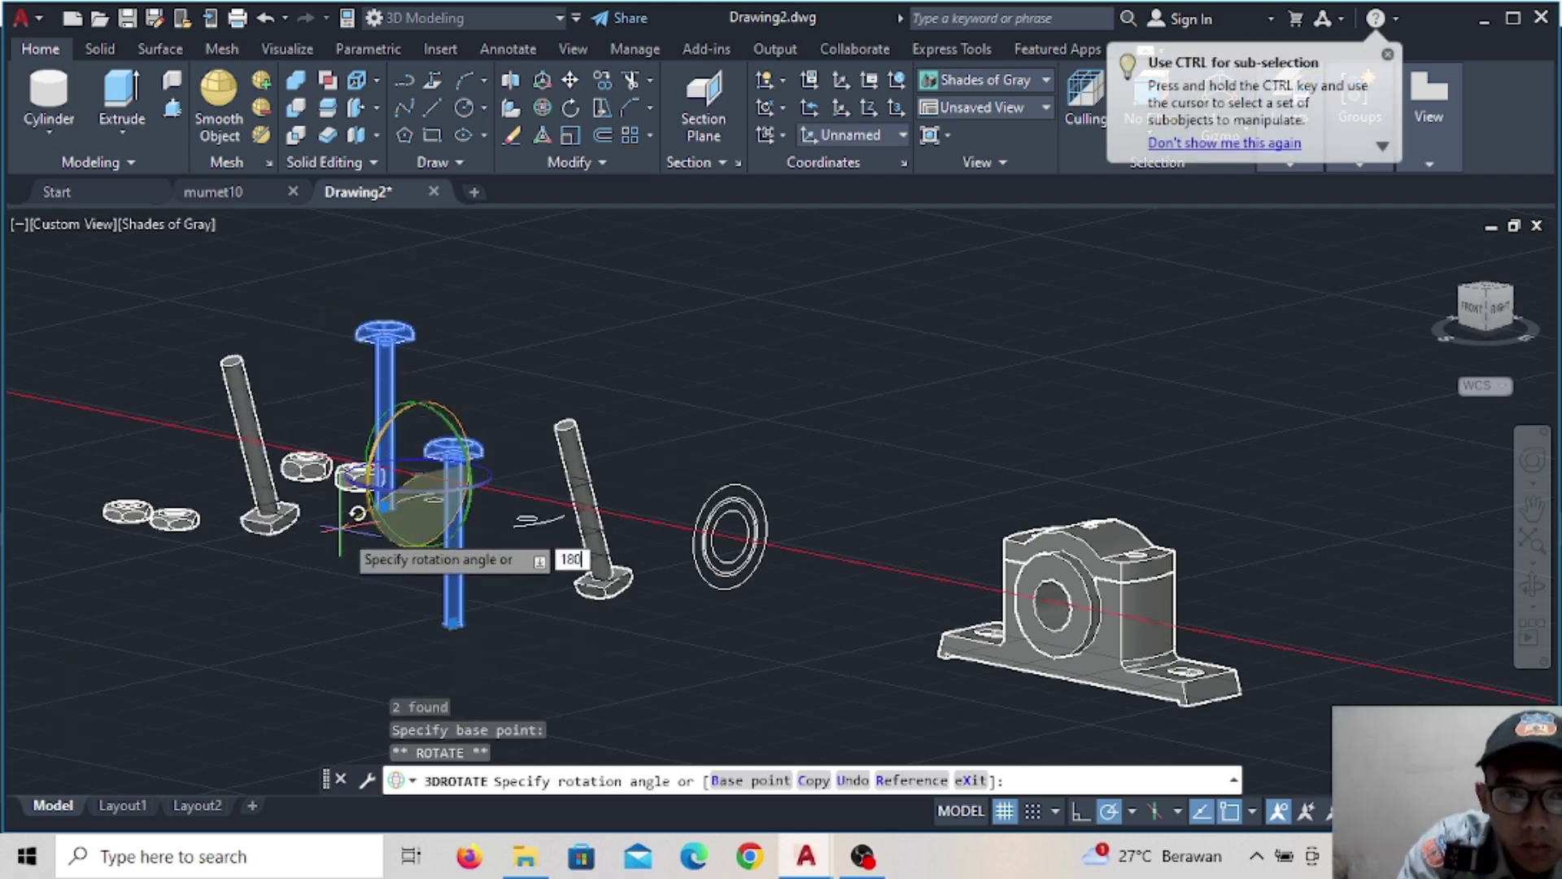
{"action": "key", "text": "Return"}
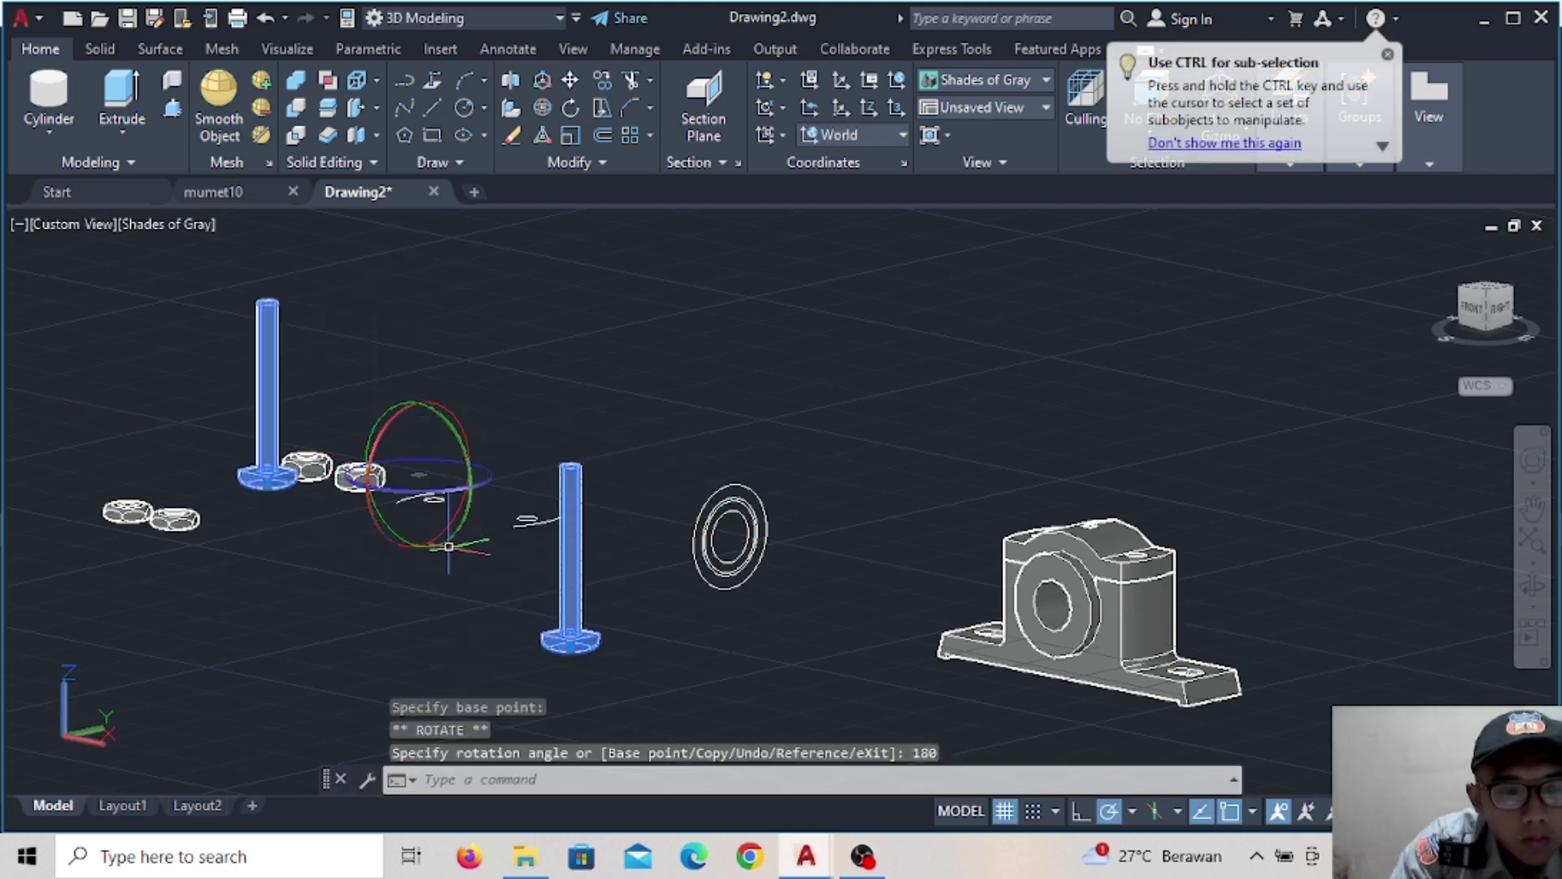
{"action": "key", "text": "Escape"}
Start moving one flipped bolt, using its head centre as the base point
{"action": "left_click", "coordinate": [571, 79]}
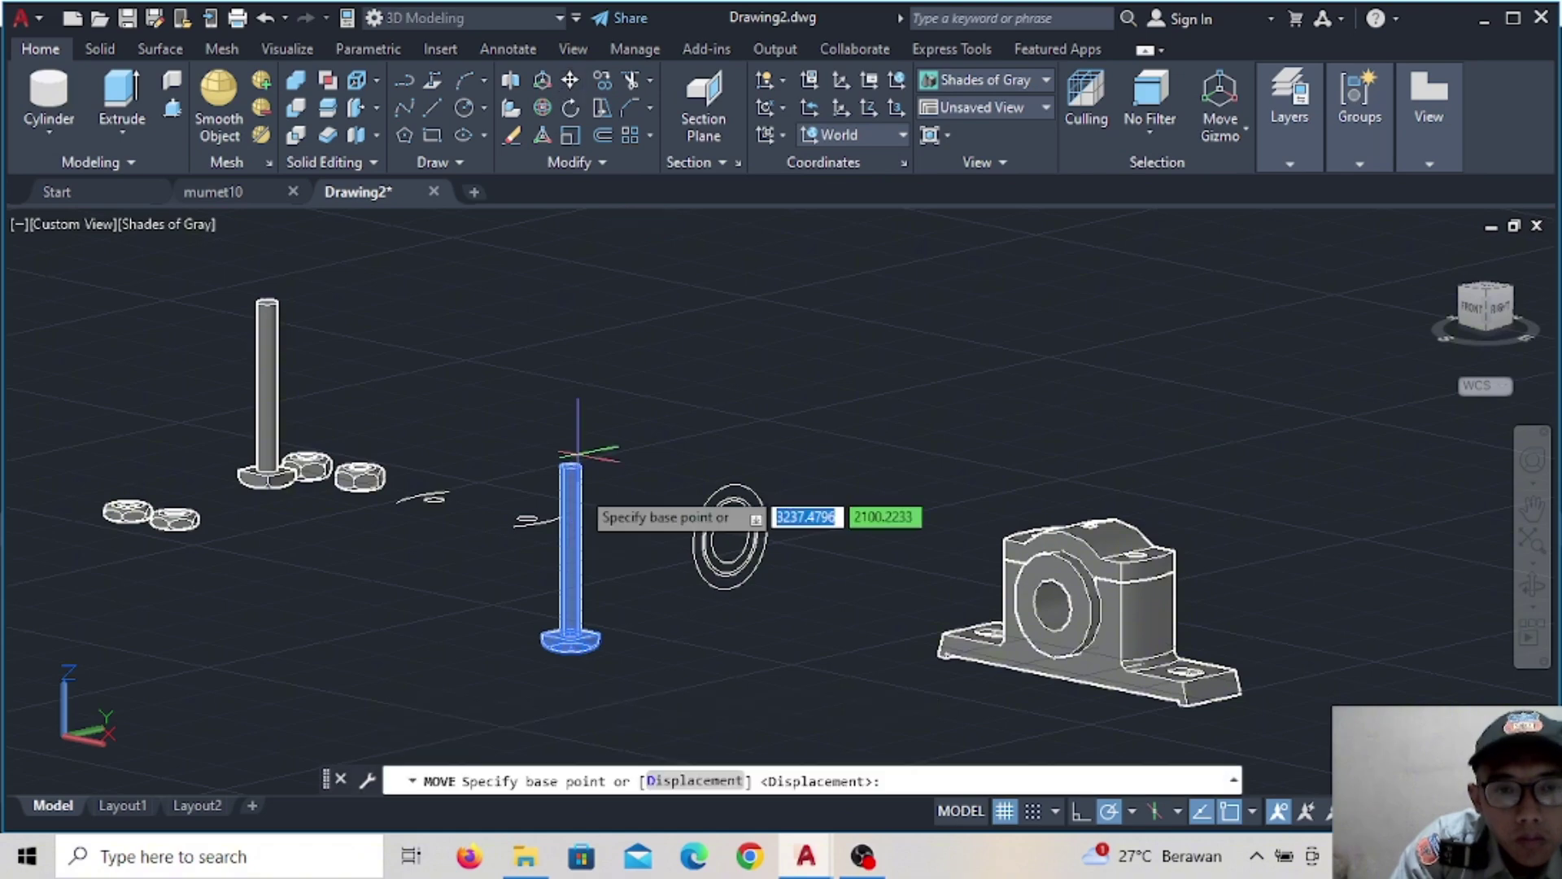
{"action": "scroll", "coordinate": [598, 521], "scroll_direction": "up", "scroll_amount": 3}
{"action": "scroll", "coordinate": [521, 618], "scroll_direction": "up", "scroll_amount": 2}
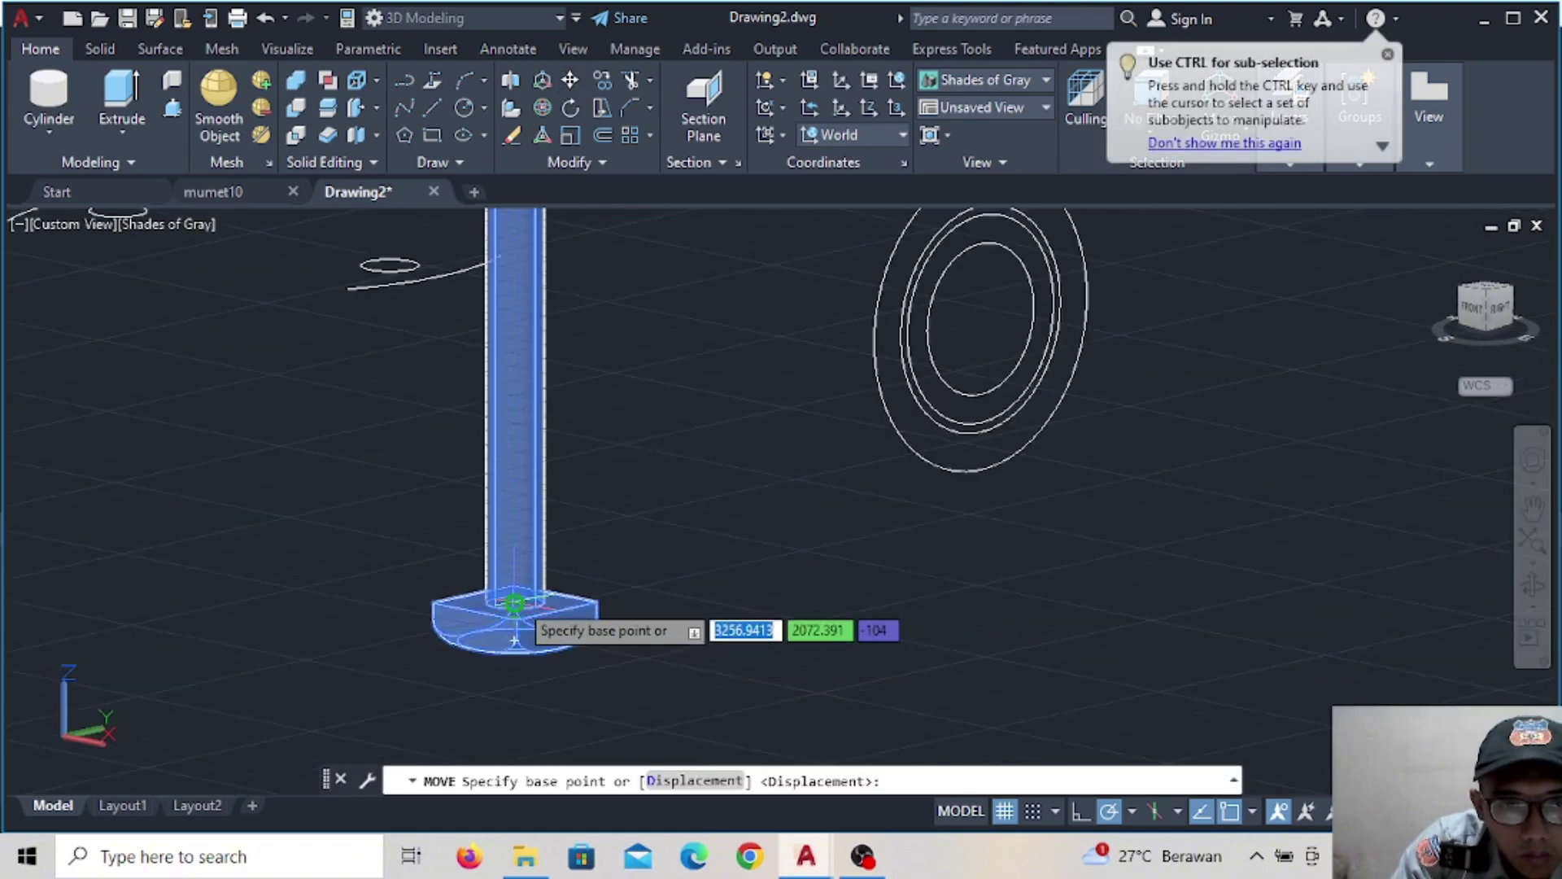
{"action": "left_click", "coordinate": [514, 603]}
Orbit to the base underside and drop the bolt head into the square recess centre
{"action": "middle_click_drag", "start_coordinate": [750, 645], "coordinate": [516, 610]}
{"action": "scroll", "coordinate": [914, 725], "scroll_direction": "down", "scroll_amount": 3}
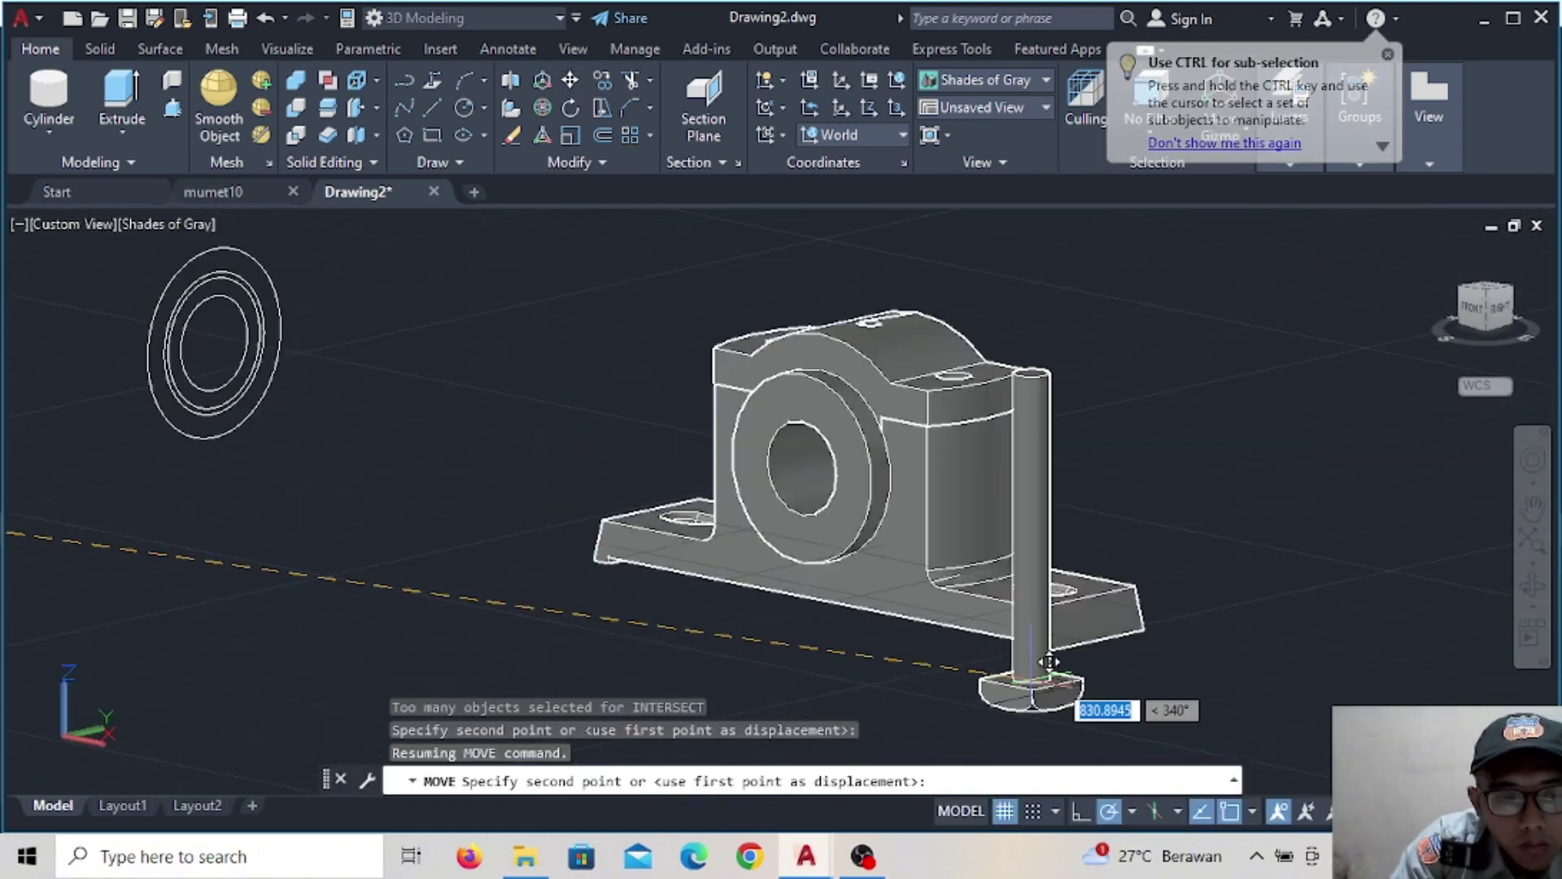
{"action": "mouse_move", "coordinate": [1049, 661]}
{"action": "middle_mouse_down", "text": "shift"}
{"action": "mouse_move", "coordinate": [1008, 548]}
{"action": "mouse_move", "coordinate": [480, 457]}
{"action": "mouse_move", "coordinate": [604, 503]}
{"action": "mouse_move", "coordinate": [505, 436]}
{"action": "middle_mouse_up", "text": "shift"}
{"action": "scroll", "coordinate": [1008, 470], "scroll_direction": "up", "scroll_amount": 3}
{"action": "middle_click_drag", "start_coordinate": [1008, 471], "coordinate": [1147, 419], "text": "shift"}
{"action": "scroll", "coordinate": [1047, 423], "scroll_direction": "up", "scroll_amount": 3}
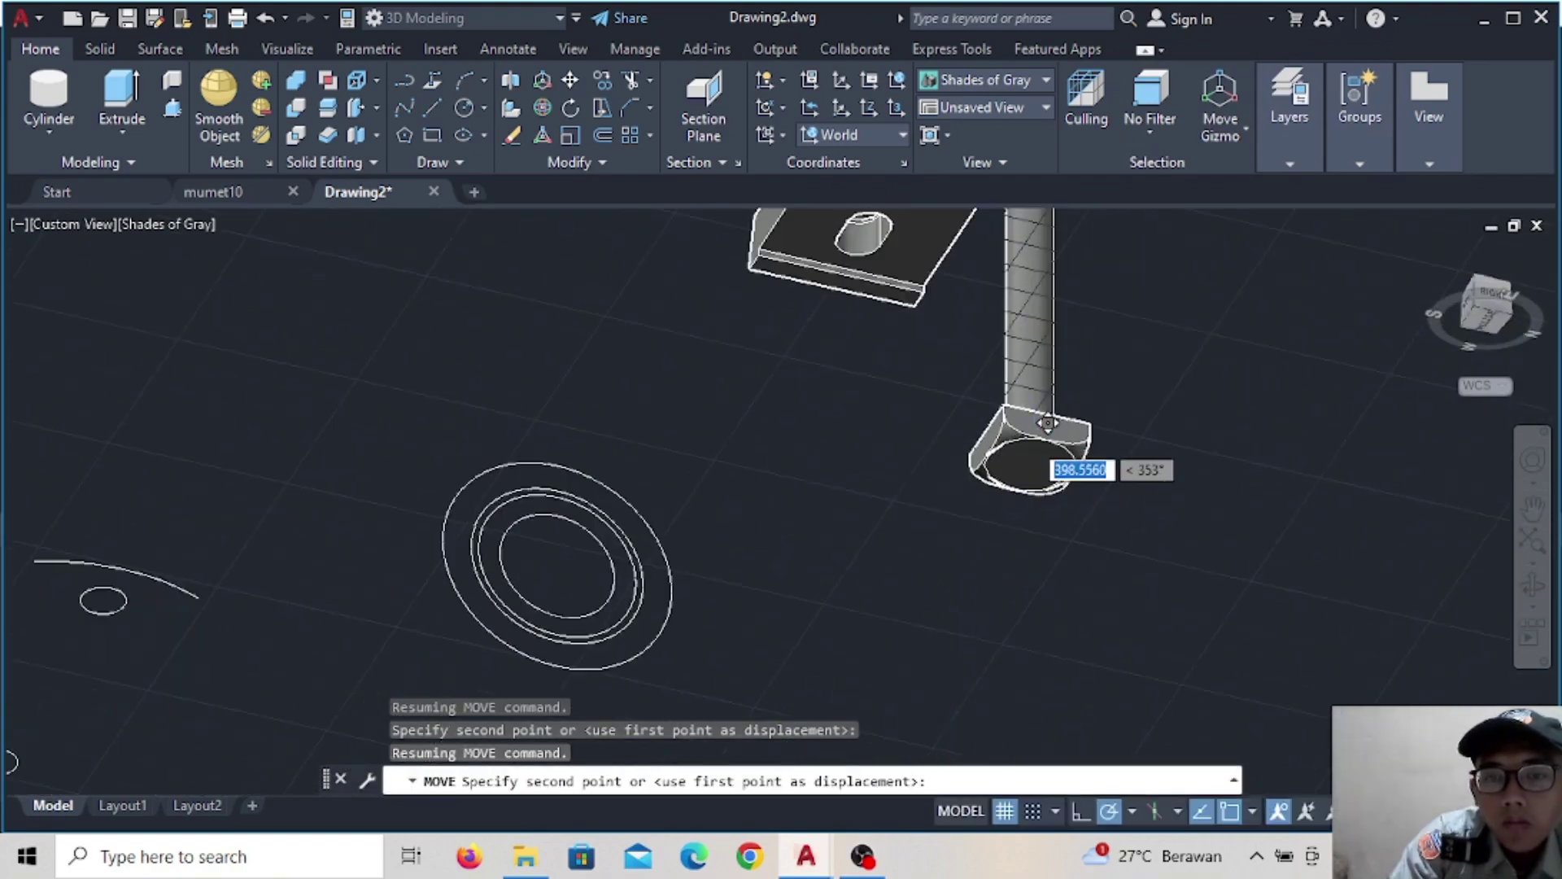
{"action": "scroll", "coordinate": [1047, 423], "scroll_direction": "down", "scroll_amount": 3}
{"action": "middle_click_drag", "start_coordinate": [1035, 447], "coordinate": [986, 442], "text": "shift"}
{"action": "scroll", "coordinate": [990, 361], "scroll_direction": "up", "scroll_amount": 2}
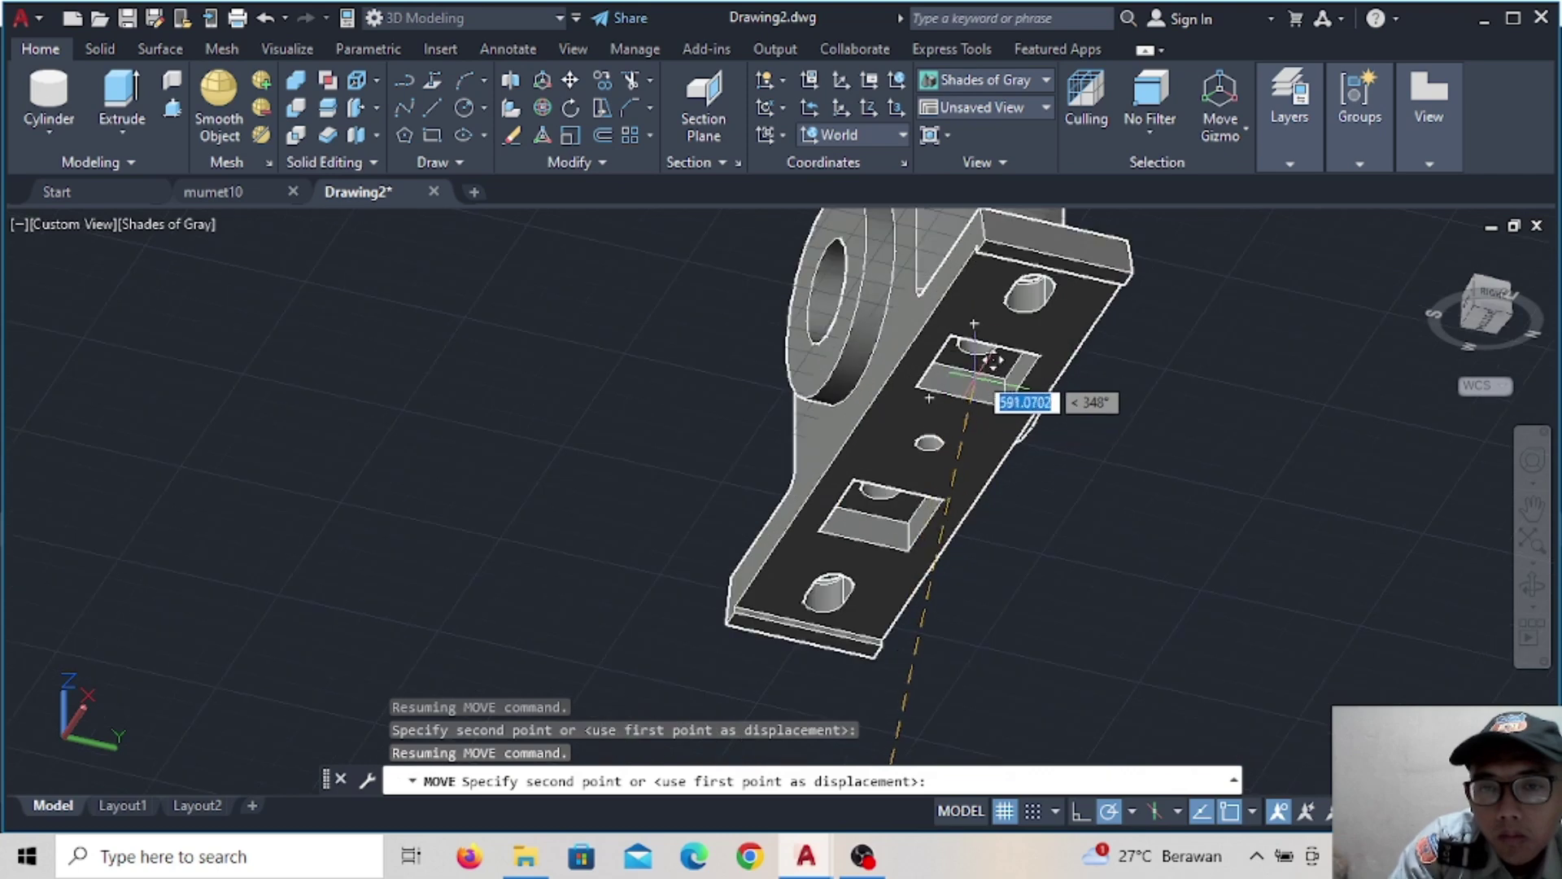
{"action": "scroll", "coordinate": [994, 330], "scroll_direction": "up", "scroll_amount": 2}
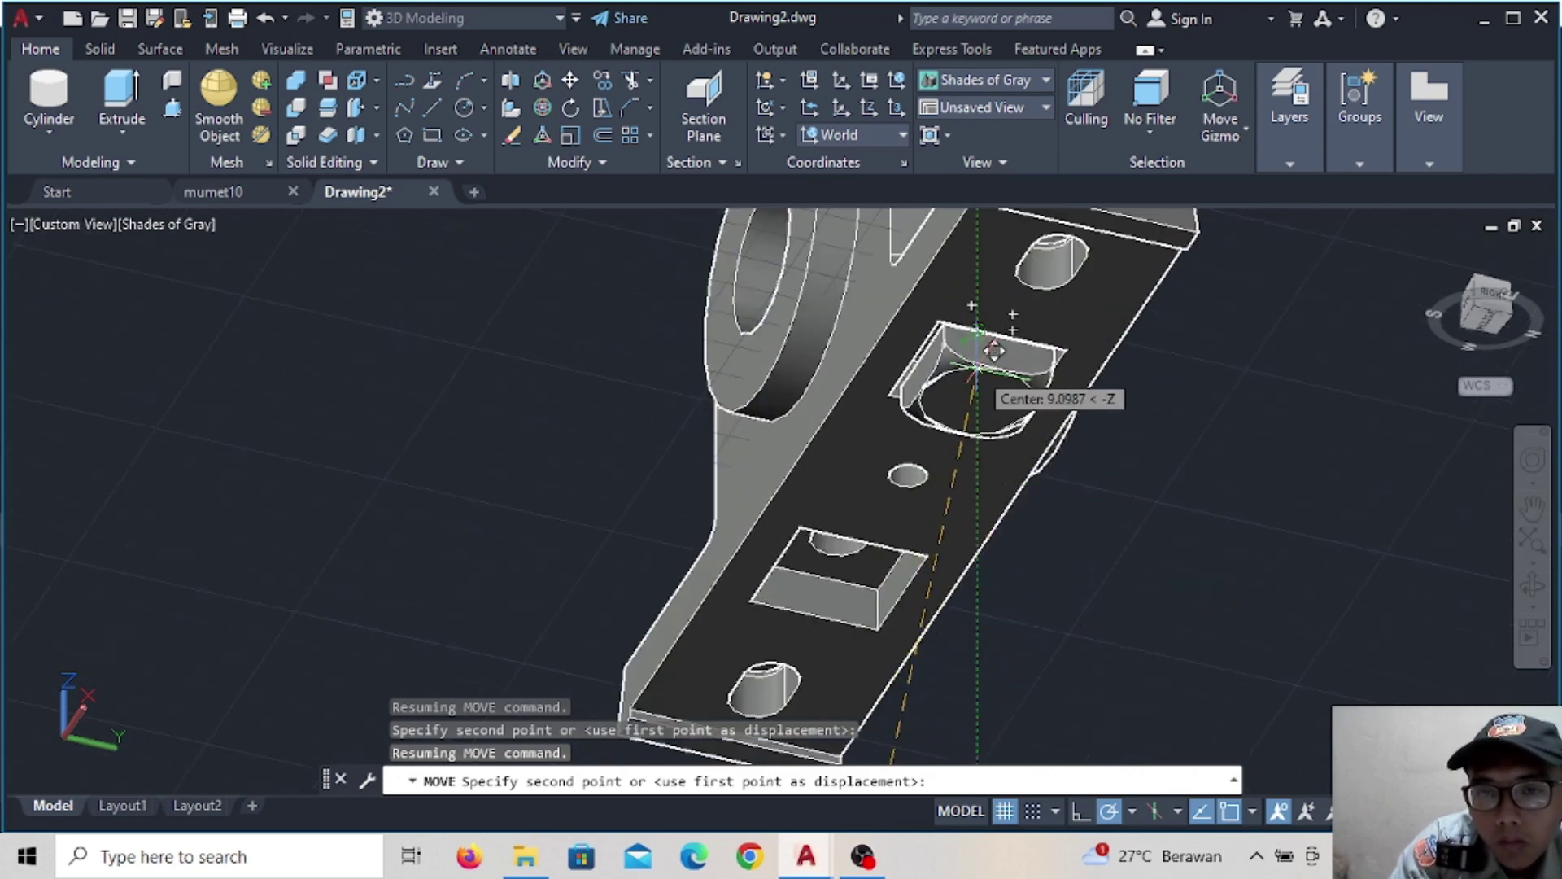
{"action": "scroll", "coordinate": [990, 325], "scroll_direction": "up", "scroll_amount": 2}
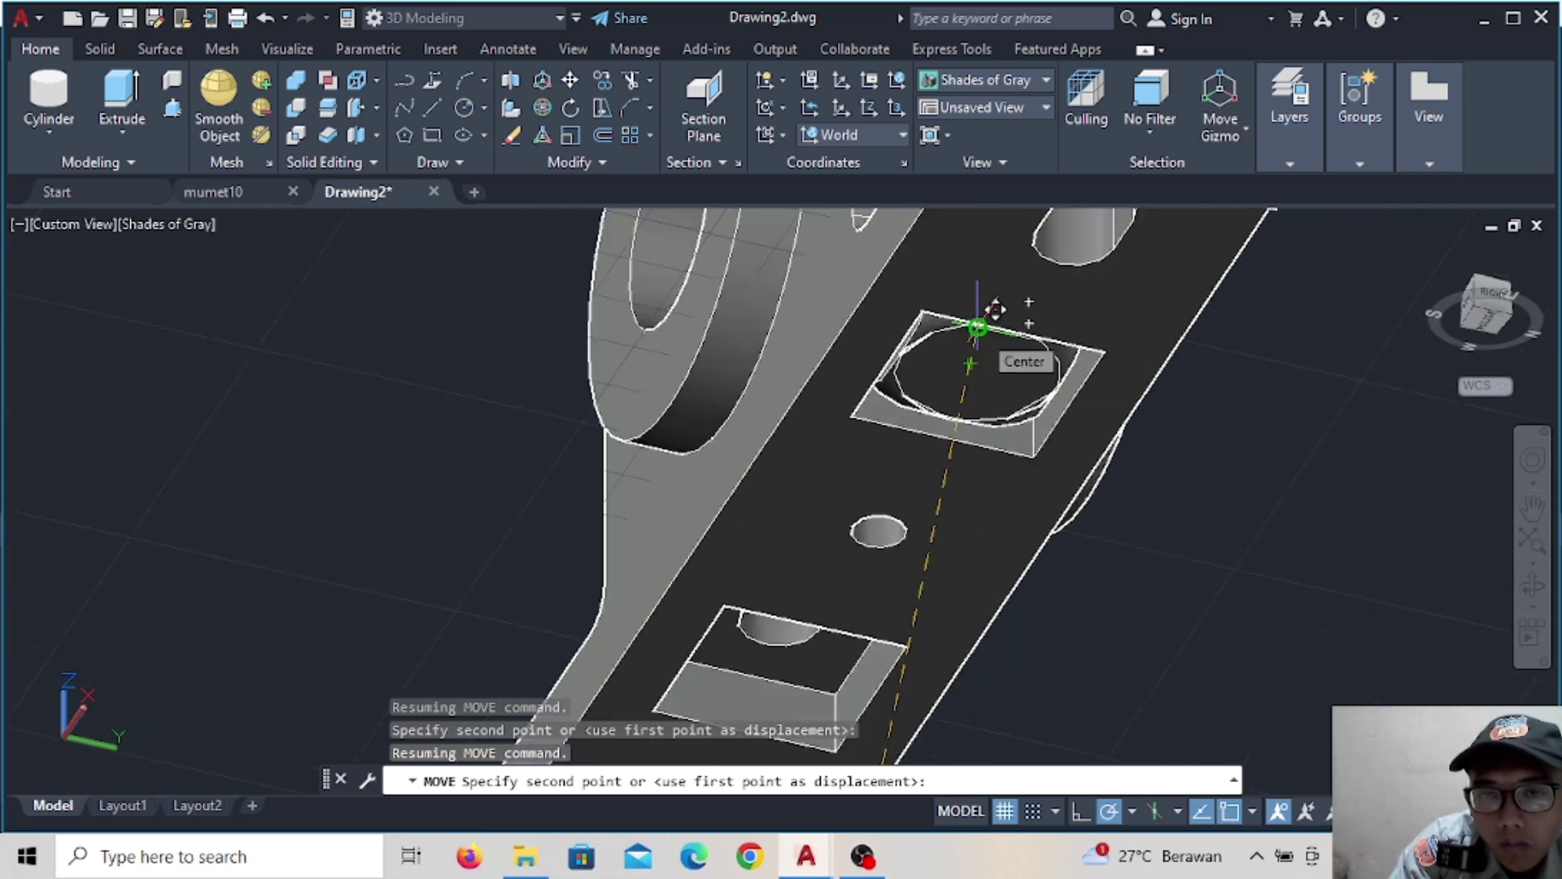
{"action": "left_click", "coordinate": [977, 327]}
{"action": "scroll", "coordinate": [891, 488], "scroll_direction": "down", "scroll_amount": 4}
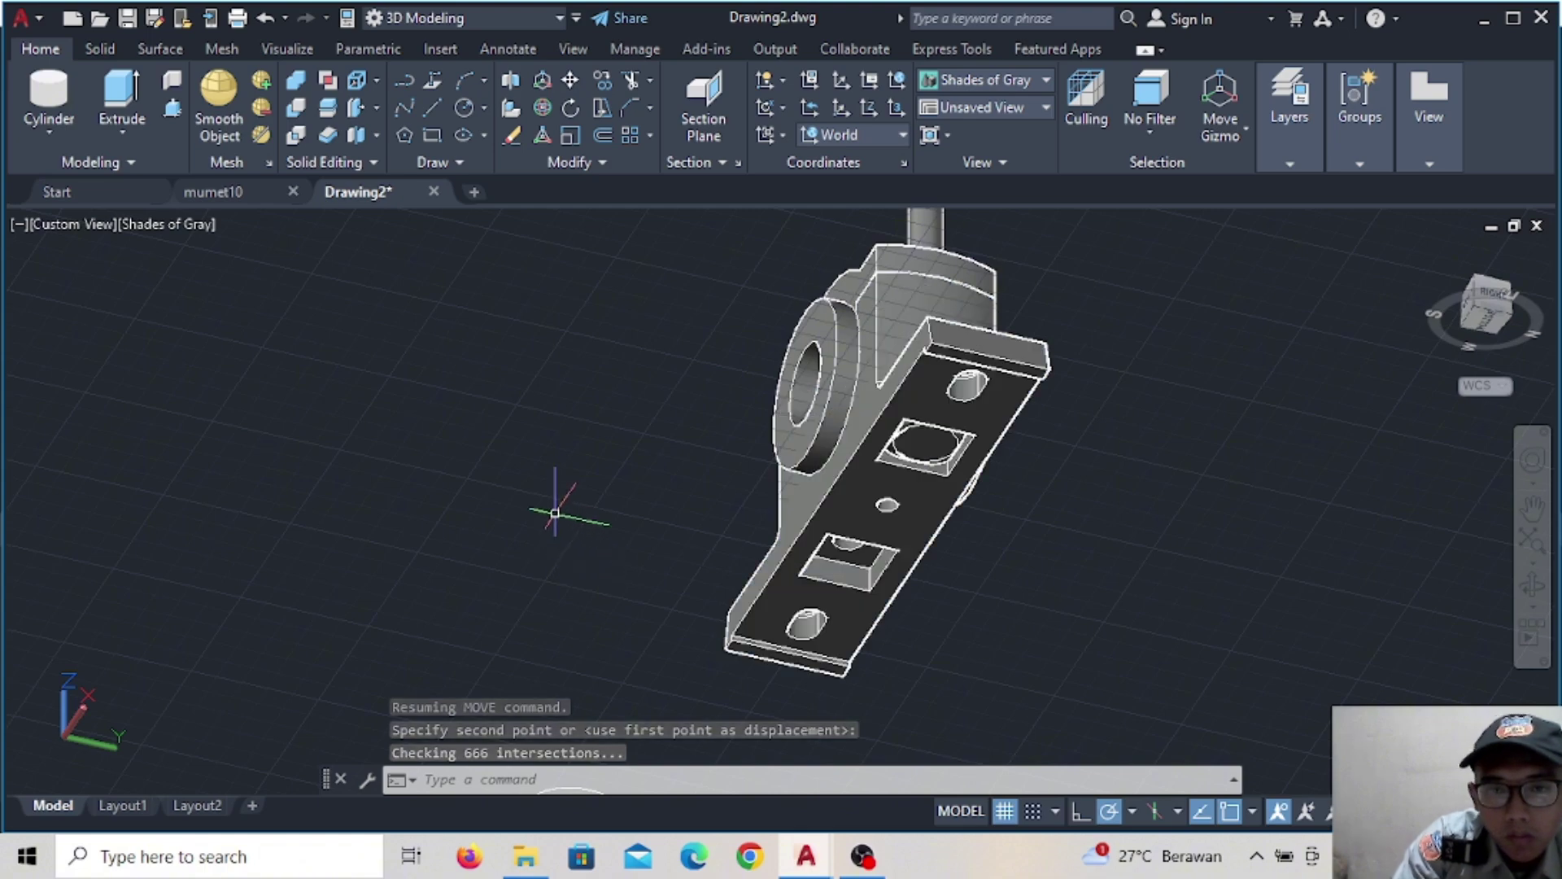
{"action": "middle_click_drag", "start_coordinate": [555, 512], "coordinate": [580, 552]}
{"action": "mouse_move", "coordinate": [976, 449]}
{"action": "middle_mouse_down", "text": "shift"}
{"action": "mouse_move", "coordinate": [523, 524]}
{"action": "mouse_move", "coordinate": [153, 473]}
{"action": "middle_mouse_up", "text": "shift"}
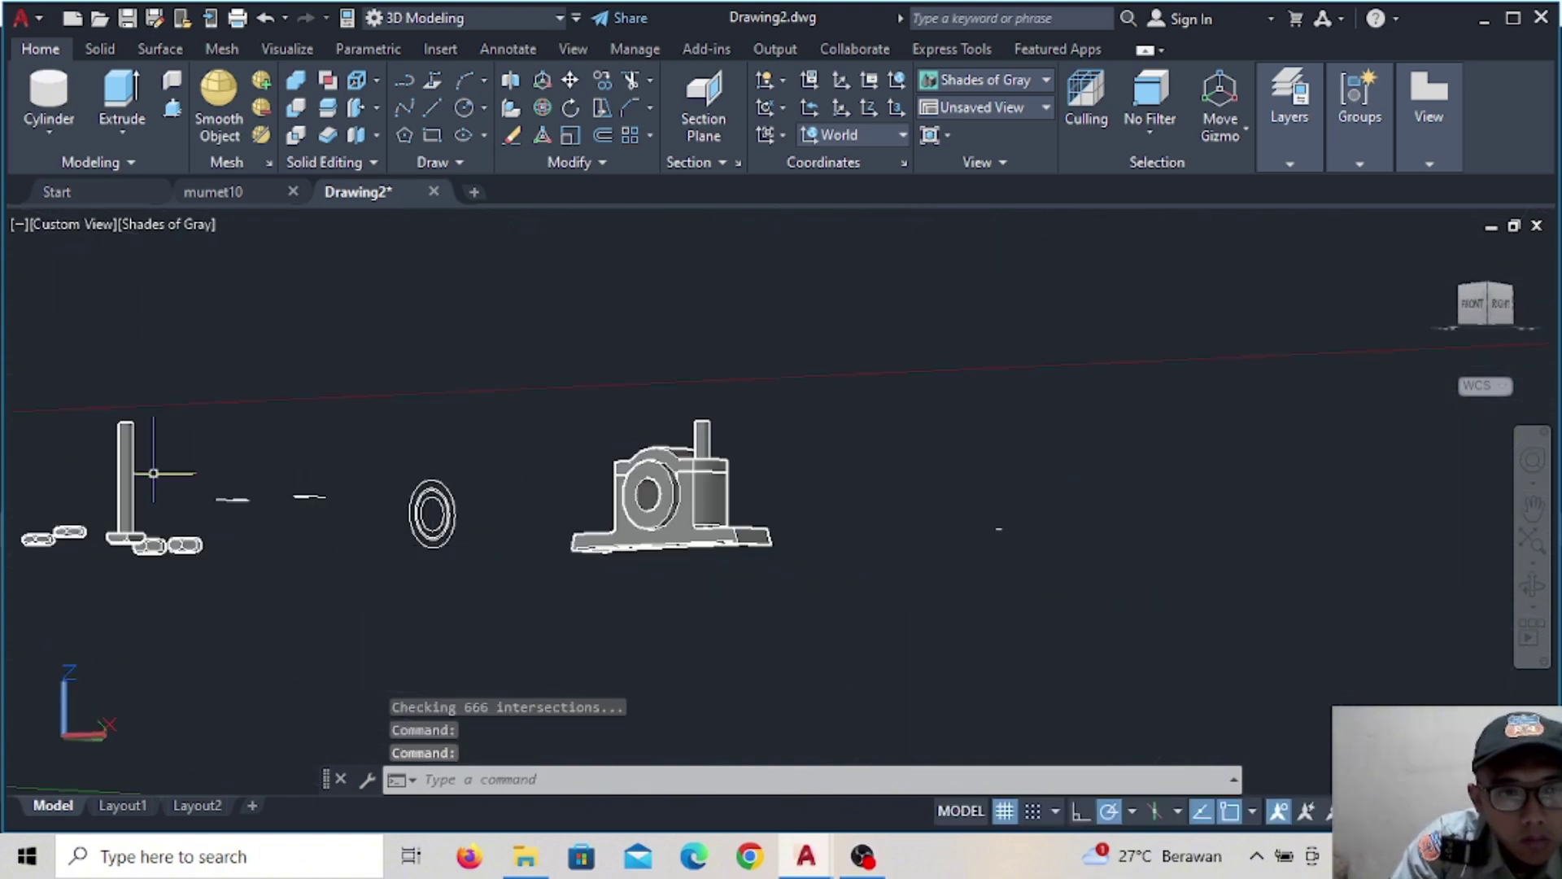
Start moving the second bolt, using its head centre as the base point
{"action": "scroll", "coordinate": [175, 490], "scroll_direction": "up", "scroll_amount": 3}
{"action": "scroll", "coordinate": [286, 509], "scroll_direction": "up", "scroll_amount": 2}
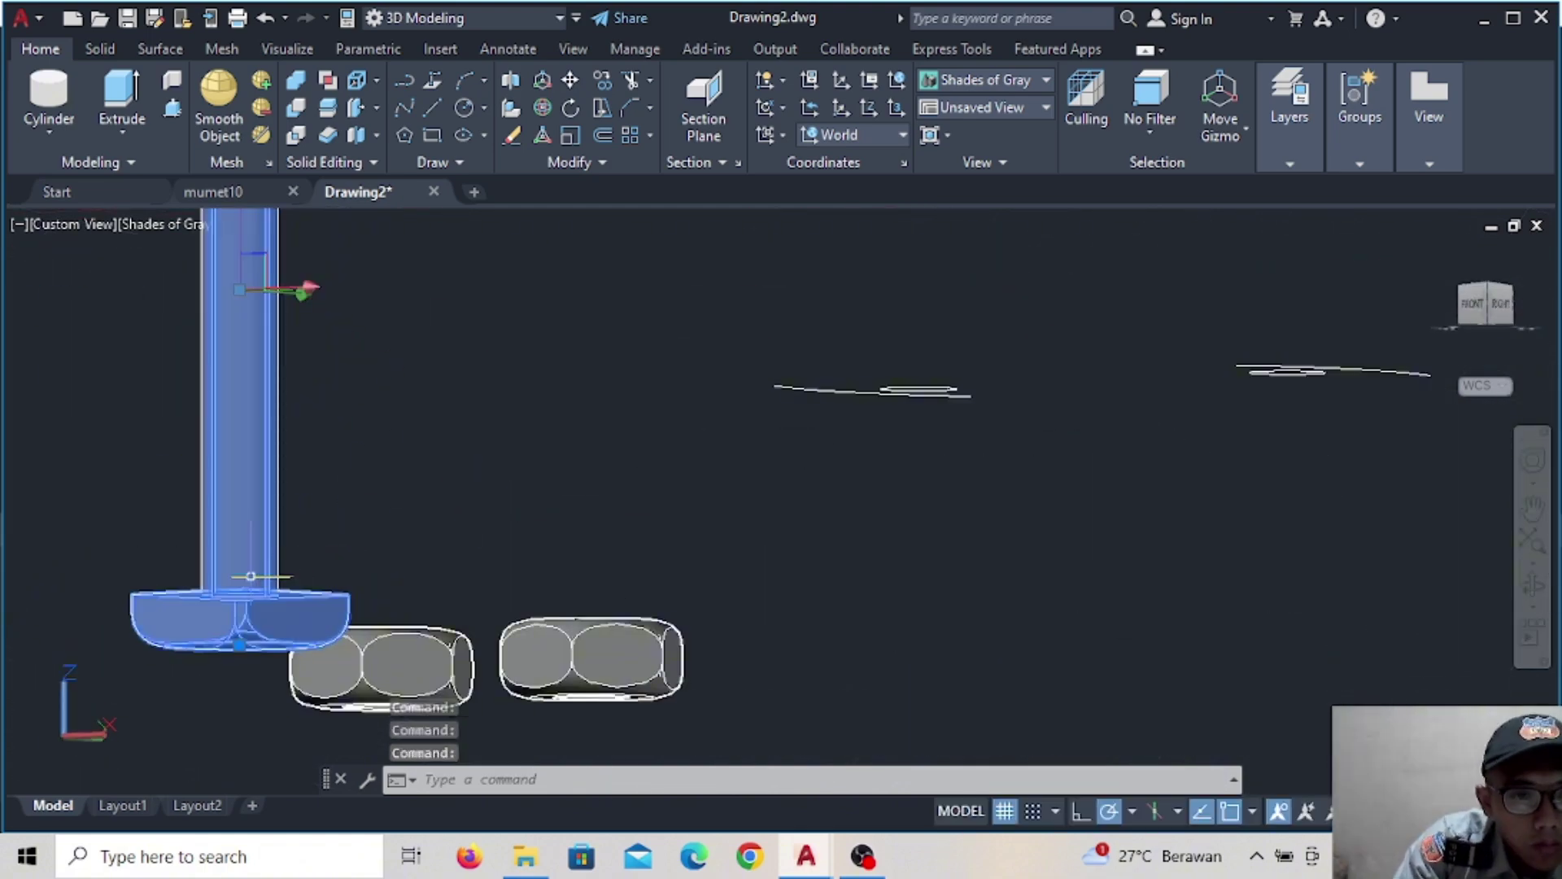
{"action": "left_click", "coordinate": [571, 84]}
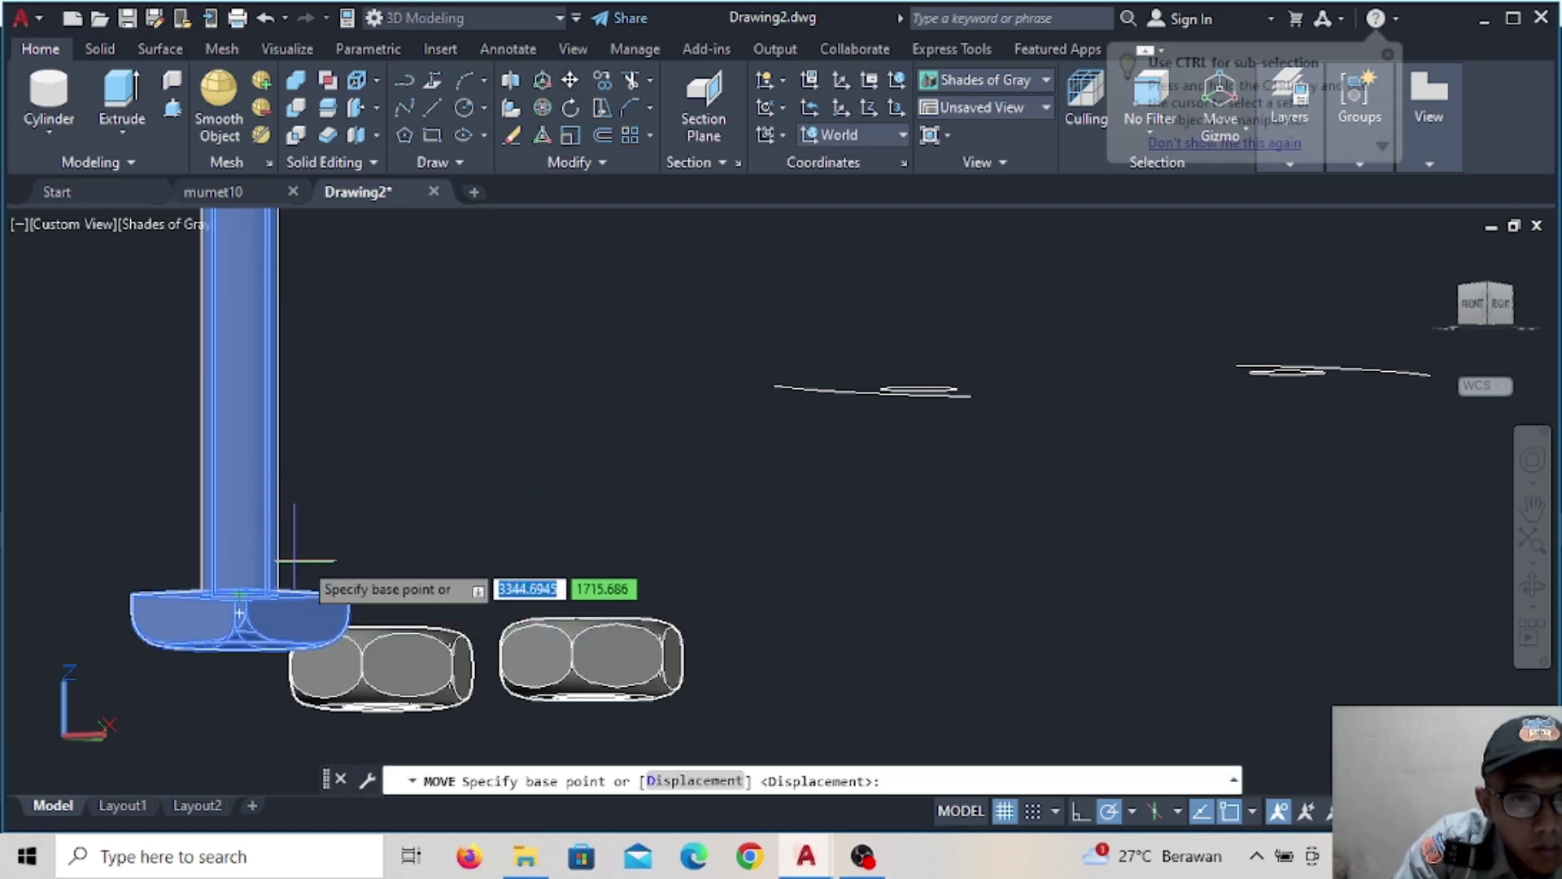
{"action": "middle_click_drag", "start_coordinate": [297, 528], "coordinate": [240, 606], "text": "shift"}
{"action": "scroll", "coordinate": [237, 446], "scroll_direction": "up", "scroll_amount": 2}
{"action": "scroll", "coordinate": [237, 447], "scroll_direction": "up", "scroll_amount": 2}
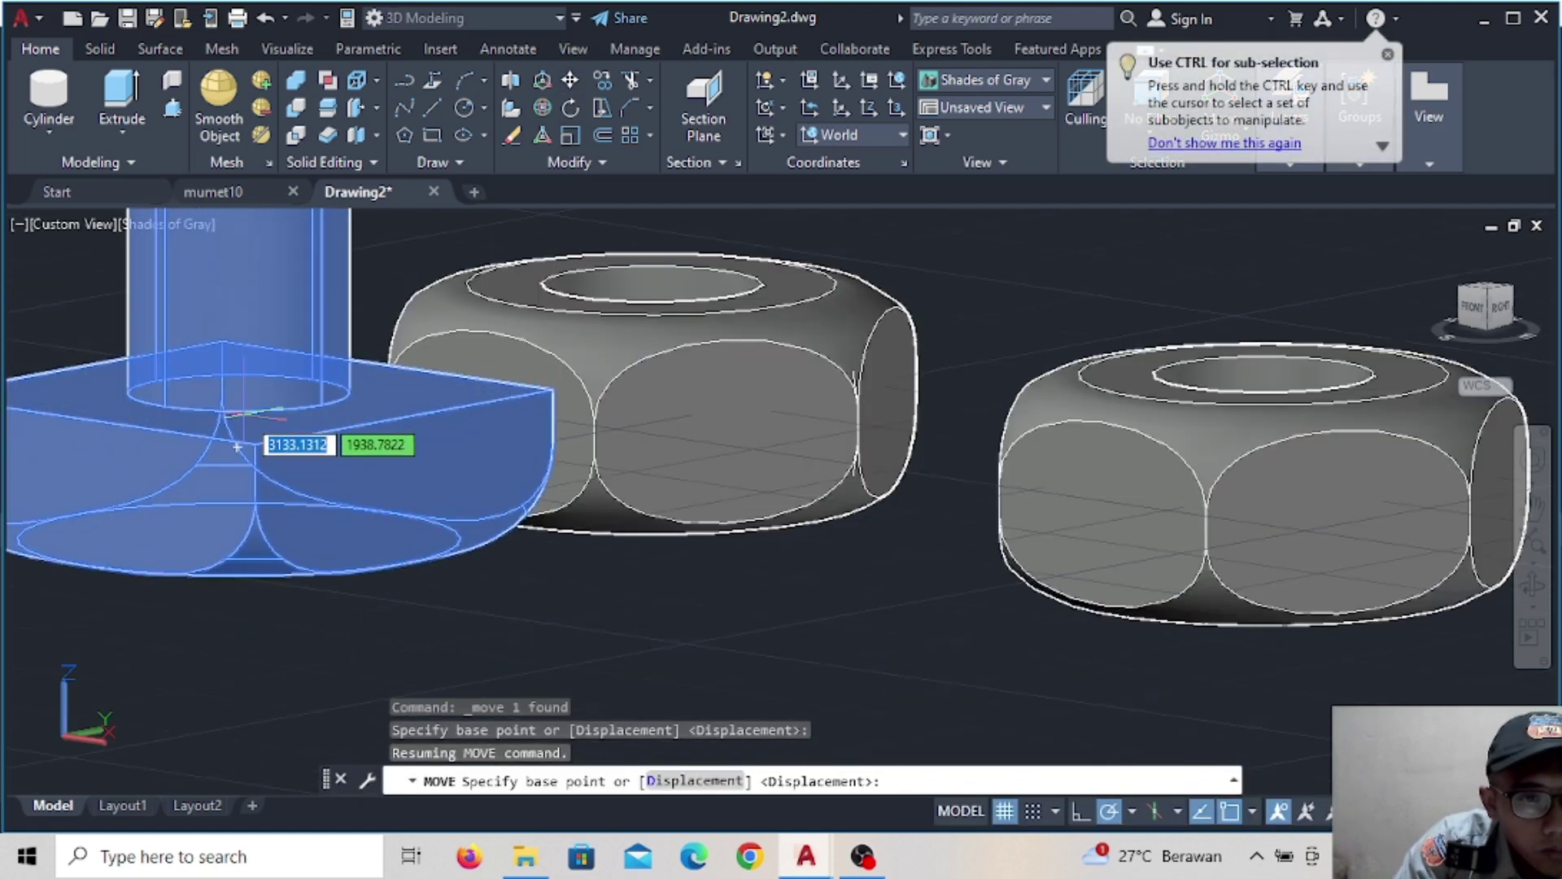
{"action": "left_click", "coordinate": [237, 446]}
{"action": "scroll", "coordinate": [813, 456], "scroll_direction": "down", "scroll_amount": 3}
{"action": "scroll", "coordinate": [488, 528], "scroll_direction": "up", "scroll_amount": 3}
{"action": "scroll", "coordinate": [680, 486], "scroll_direction": "down", "scroll_amount": 2}
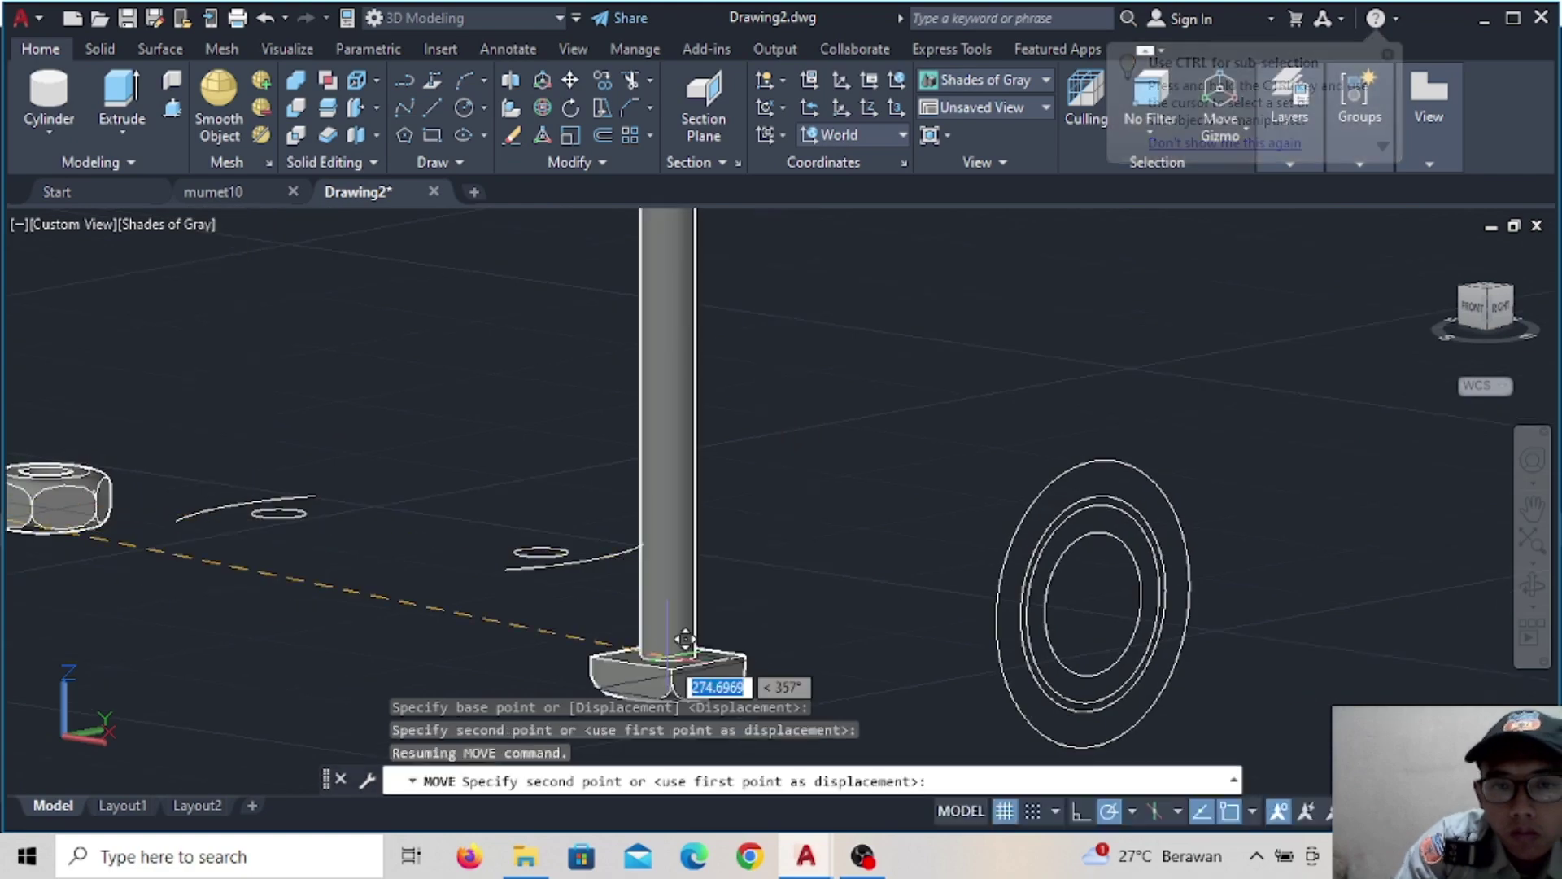
{"action": "scroll", "coordinate": [680, 486], "scroll_direction": "down", "scroll_amount": 5}
Orbit beneath the base and place the second bolt in the other square recess
{"action": "mouse_move", "coordinate": [1049, 659]}
{"action": "middle_mouse_down", "text": "shift"}
{"action": "mouse_move", "coordinate": [854, 643]}
{"action": "mouse_move", "coordinate": [813, 529]}
{"action": "middle_mouse_up", "text": "shift"}
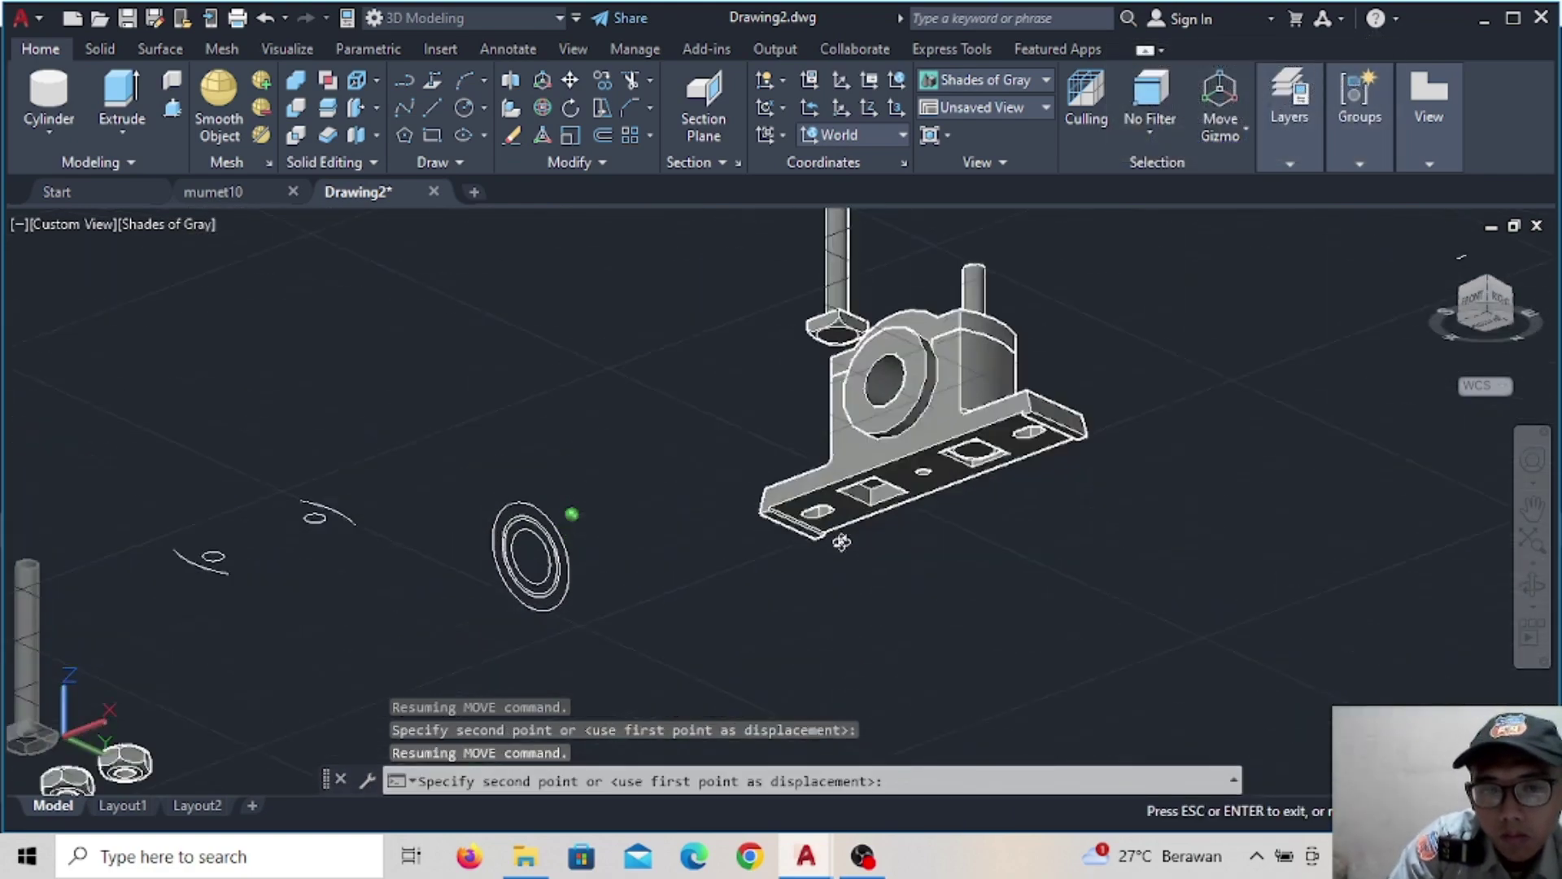
{"action": "scroll", "coordinate": [899, 567], "scroll_direction": "up", "scroll_amount": 3}
{"action": "middle_click_drag", "start_coordinate": [899, 567], "coordinate": [862, 464], "text": "shift"}
{"action": "scroll", "coordinate": [858, 456], "scroll_direction": "up", "scroll_amount": 4}
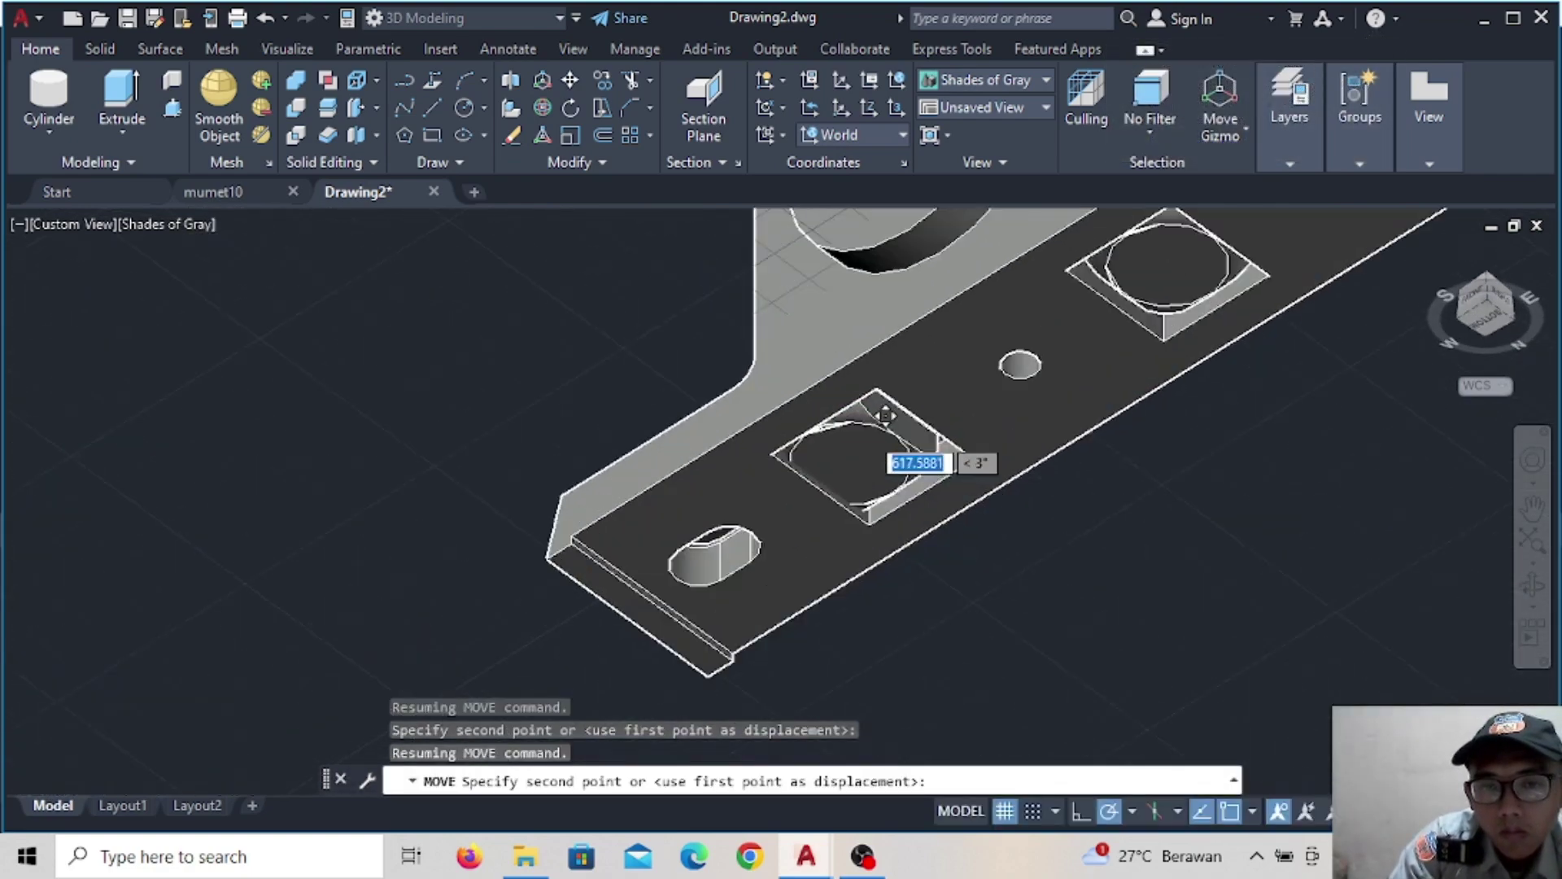
{"action": "scroll", "coordinate": [862, 456], "scroll_direction": "up", "scroll_amount": 2}
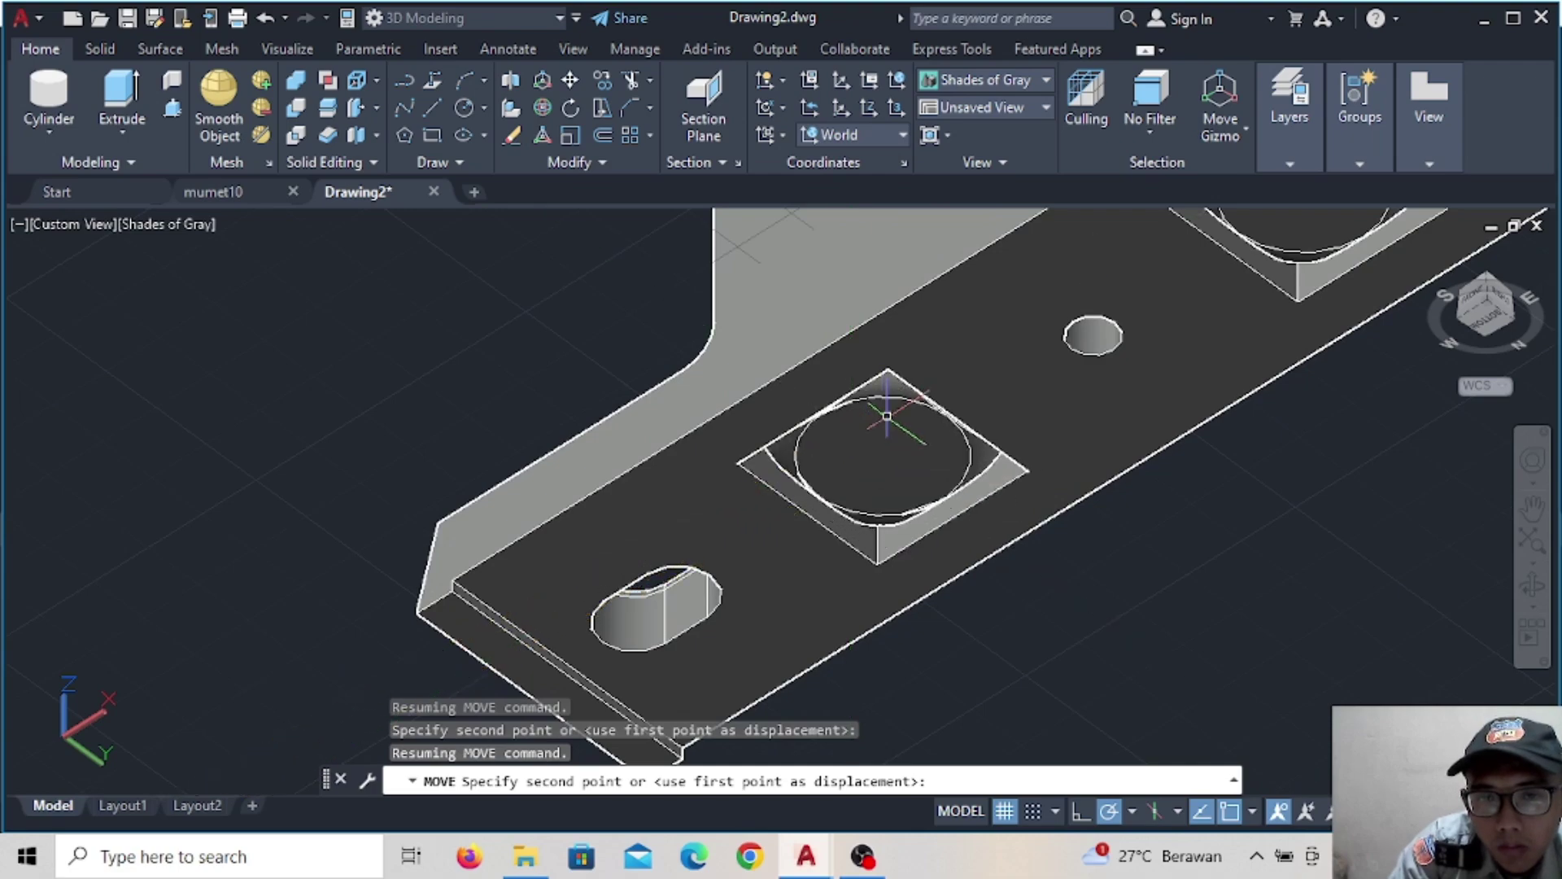
{"action": "scroll", "coordinate": [886, 415], "scroll_direction": "down", "scroll_amount": 5}
{"action": "mouse_move", "coordinate": [887, 414]}
{"action": "middle_mouse_down", "text": "shift"}
{"action": "mouse_move", "coordinate": [610, 453]}
{"action": "mouse_move", "coordinate": [656, 645]}
{"action": "mouse_move", "coordinate": [698, 575]}
{"action": "middle_mouse_up", "text": "shift"}
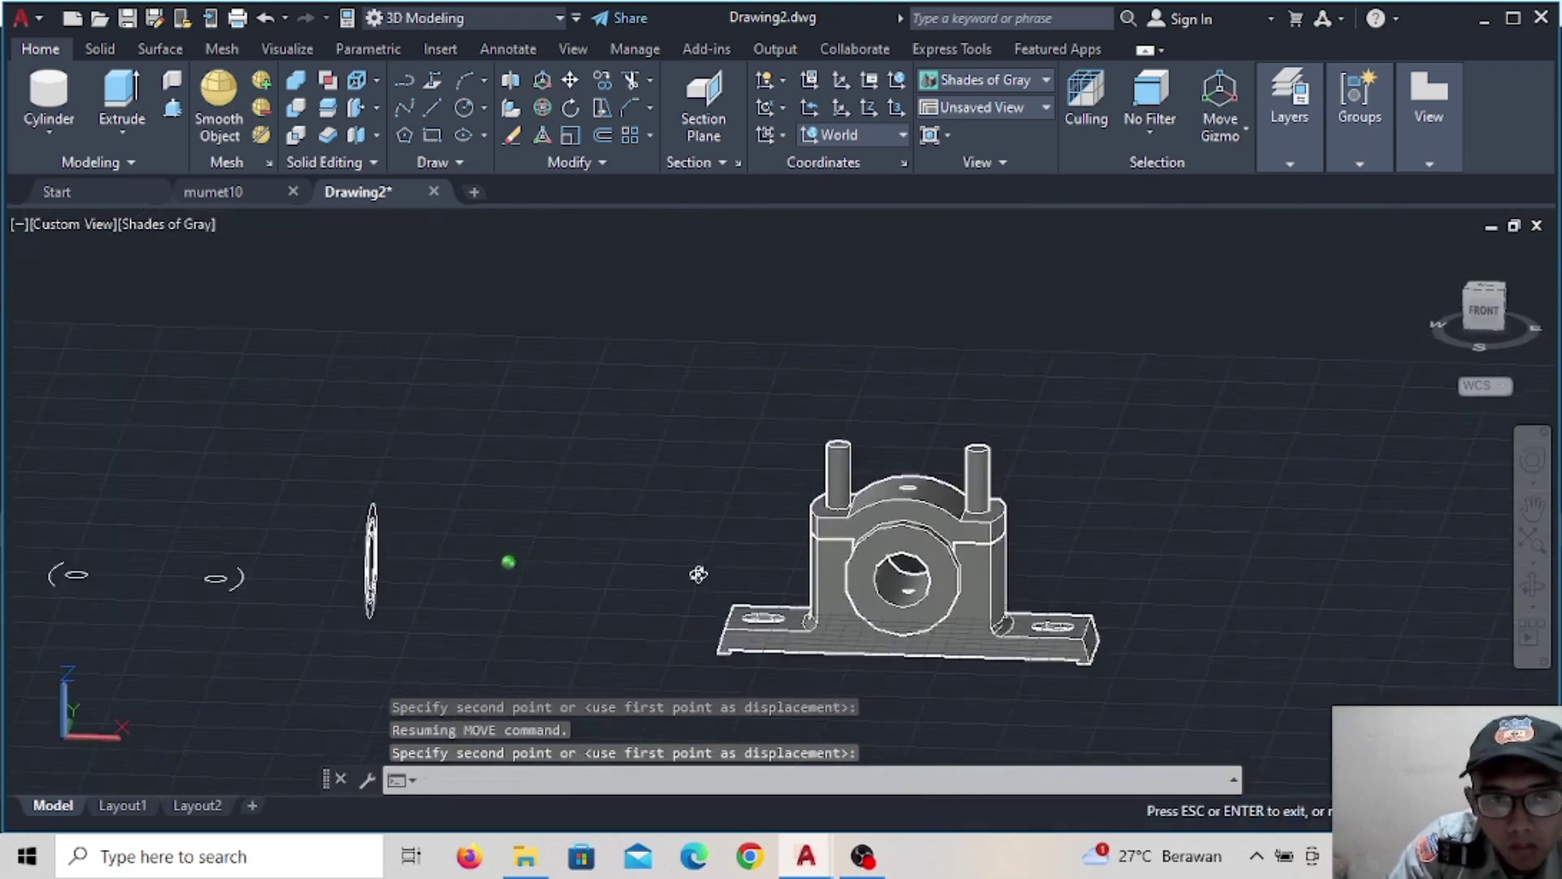
{"action": "left_click", "coordinate": [686, 543]}
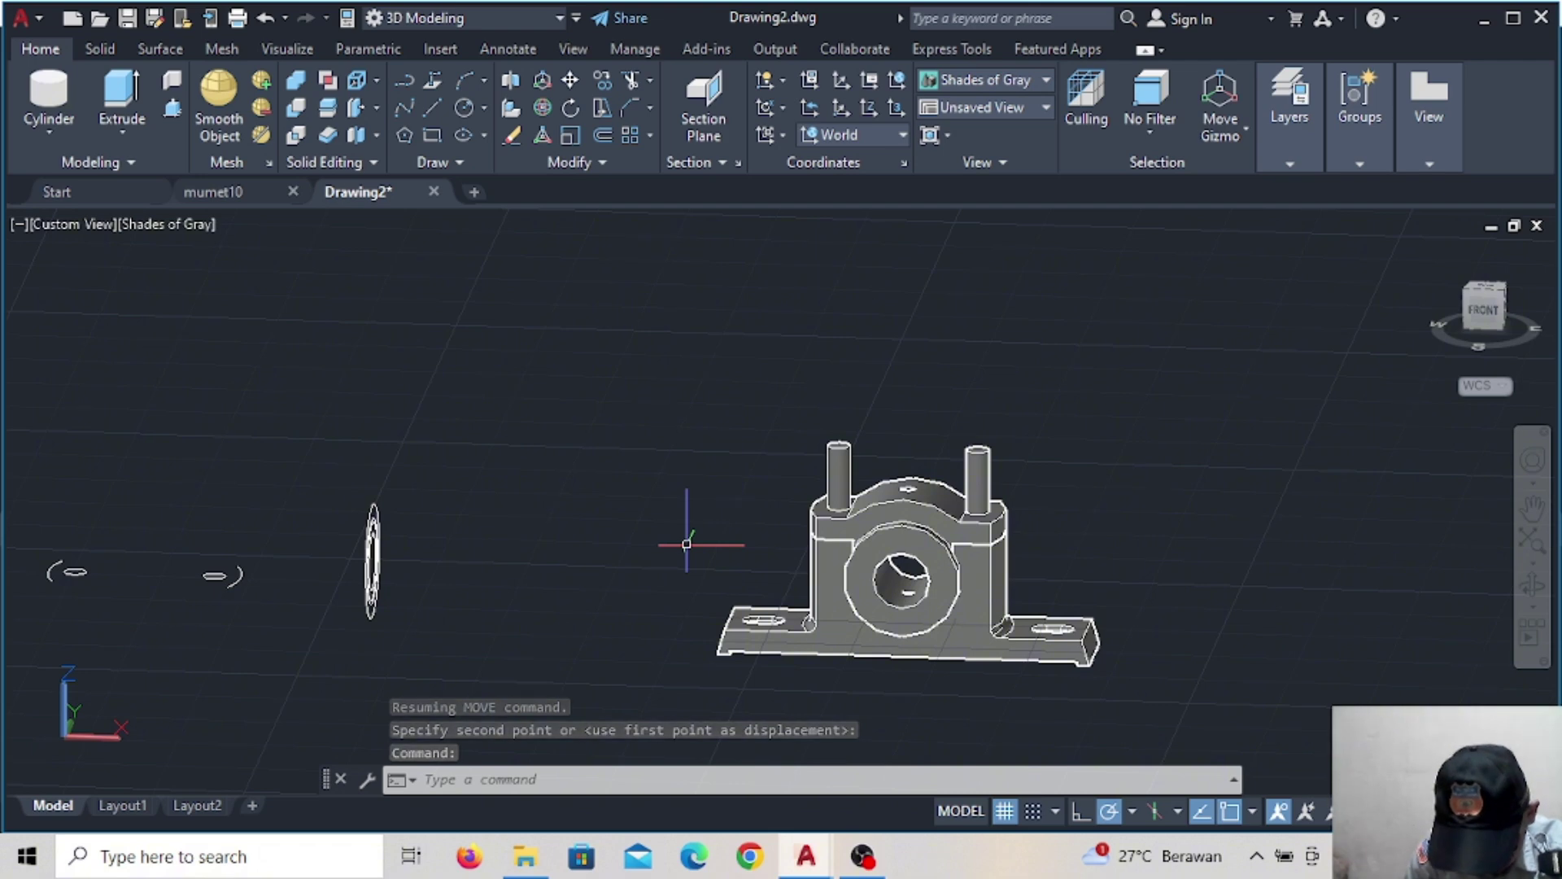
Begin moving a loose washer from its centre, then cancel the unfinished move
{"action": "scroll", "coordinate": [385, 555], "scroll_direction": "down", "scroll_amount": 4}
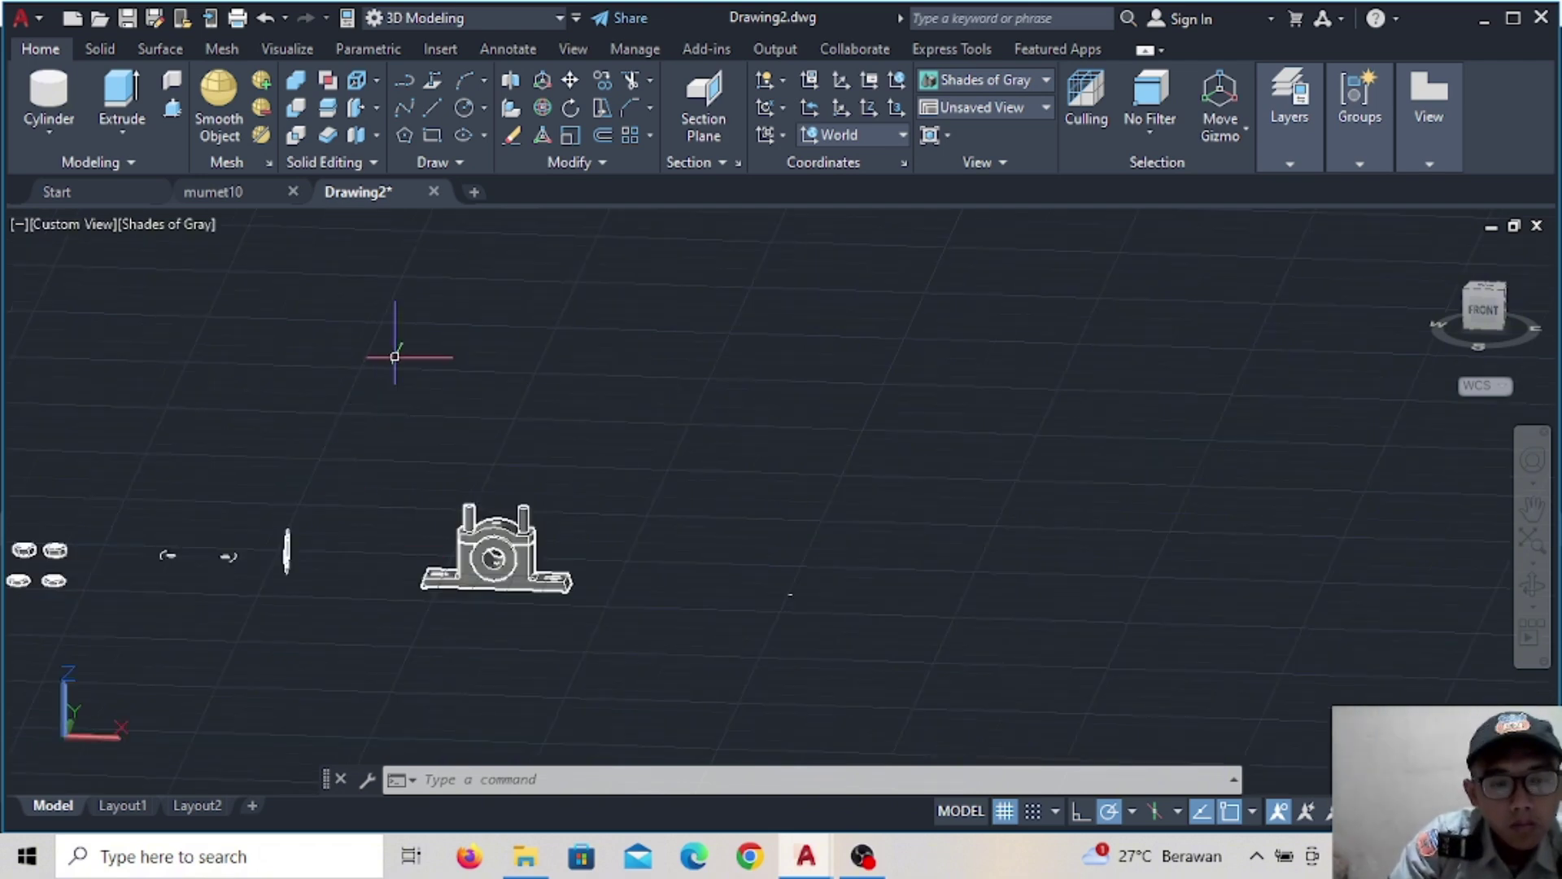
{"action": "middle_click_drag", "start_coordinate": [310, 425], "coordinate": [184, 485], "text": "shift"}
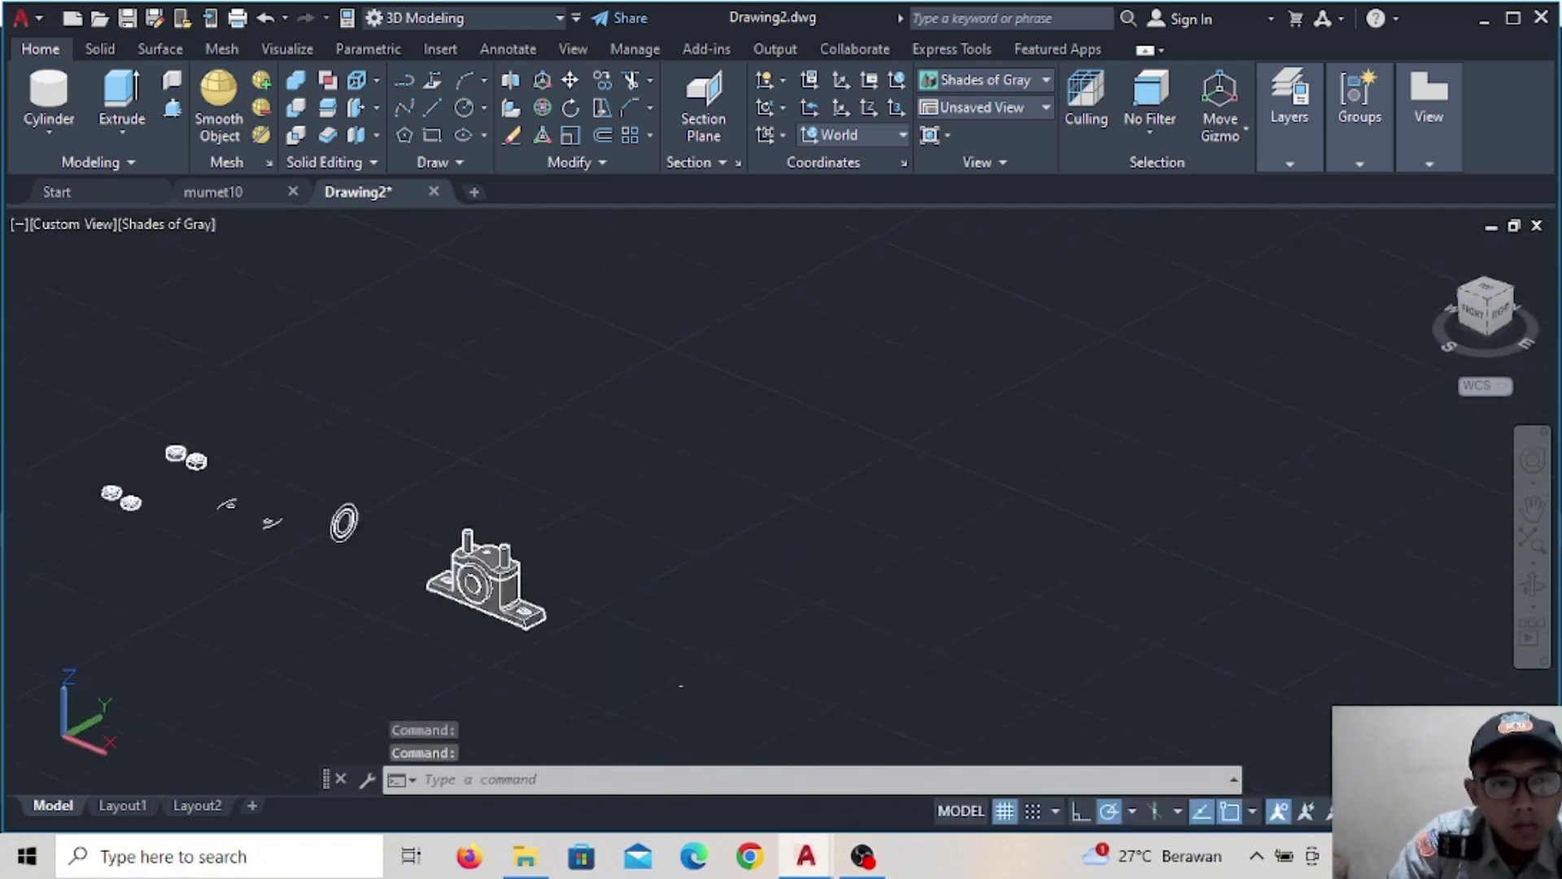
{"action": "scroll", "coordinate": [185, 484], "scroll_direction": "up", "scroll_amount": 5}
{"action": "middle_click_drag", "start_coordinate": [163, 361], "coordinate": [519, 393]}
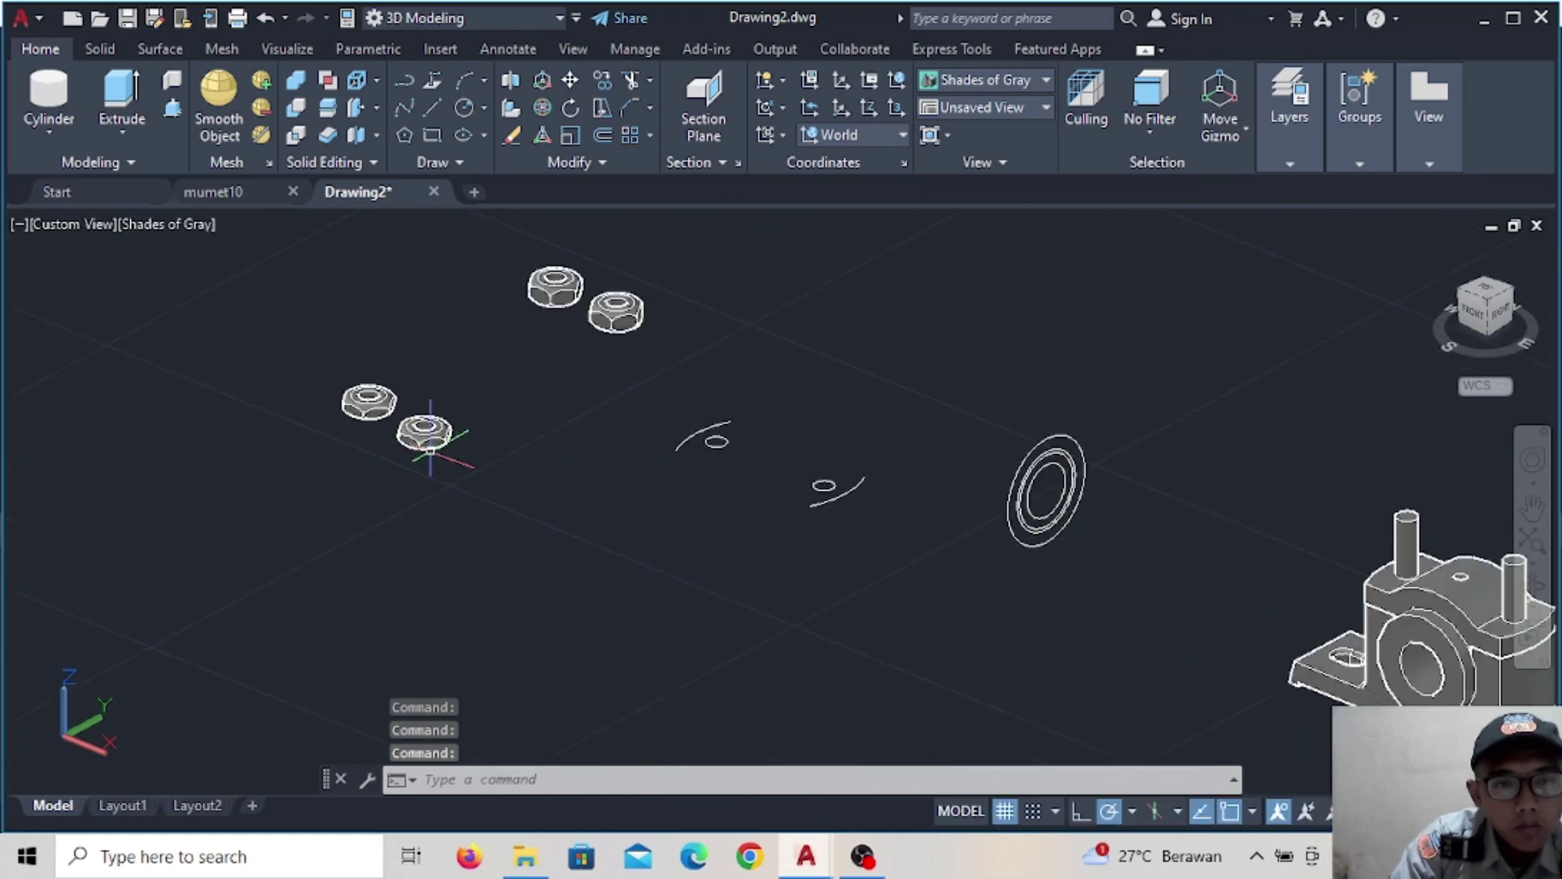
{"action": "left_click", "coordinate": [570, 80]}
{"action": "scroll", "coordinate": [374, 382], "scroll_direction": "up", "scroll_amount": 3}
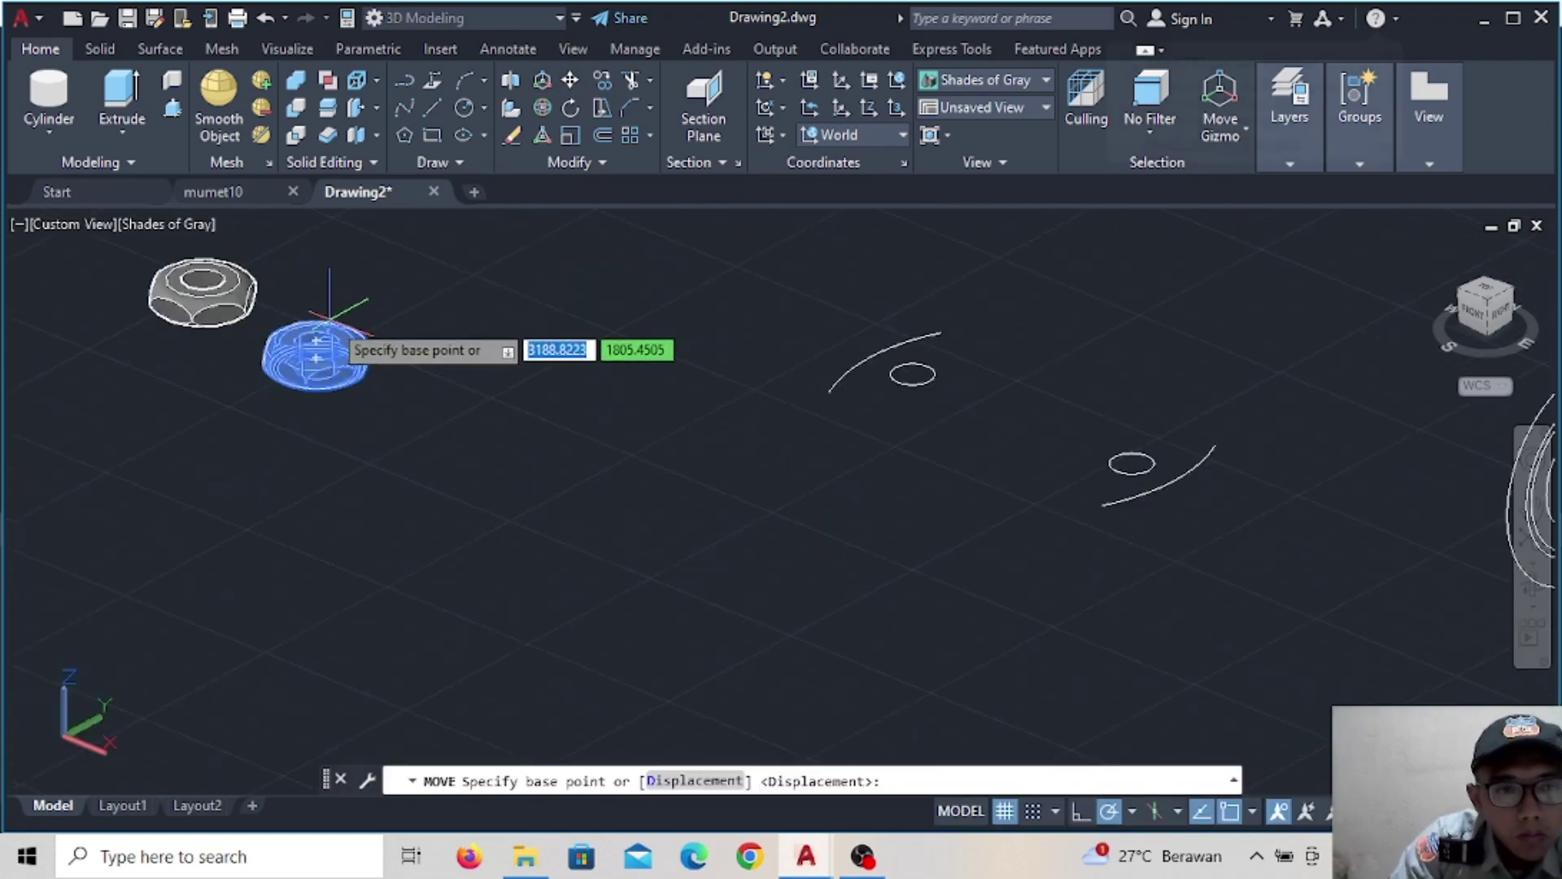
{"action": "scroll", "coordinate": [341, 358], "scroll_direction": "up", "scroll_amount": 2}
{"action": "left_click", "coordinate": [338, 358]}
{"action": "scroll", "coordinate": [895, 399], "scroll_direction": "down", "scroll_amount": 3}
{"action": "scroll", "coordinate": [1057, 504], "scroll_direction": "up", "scroll_amount": 5}
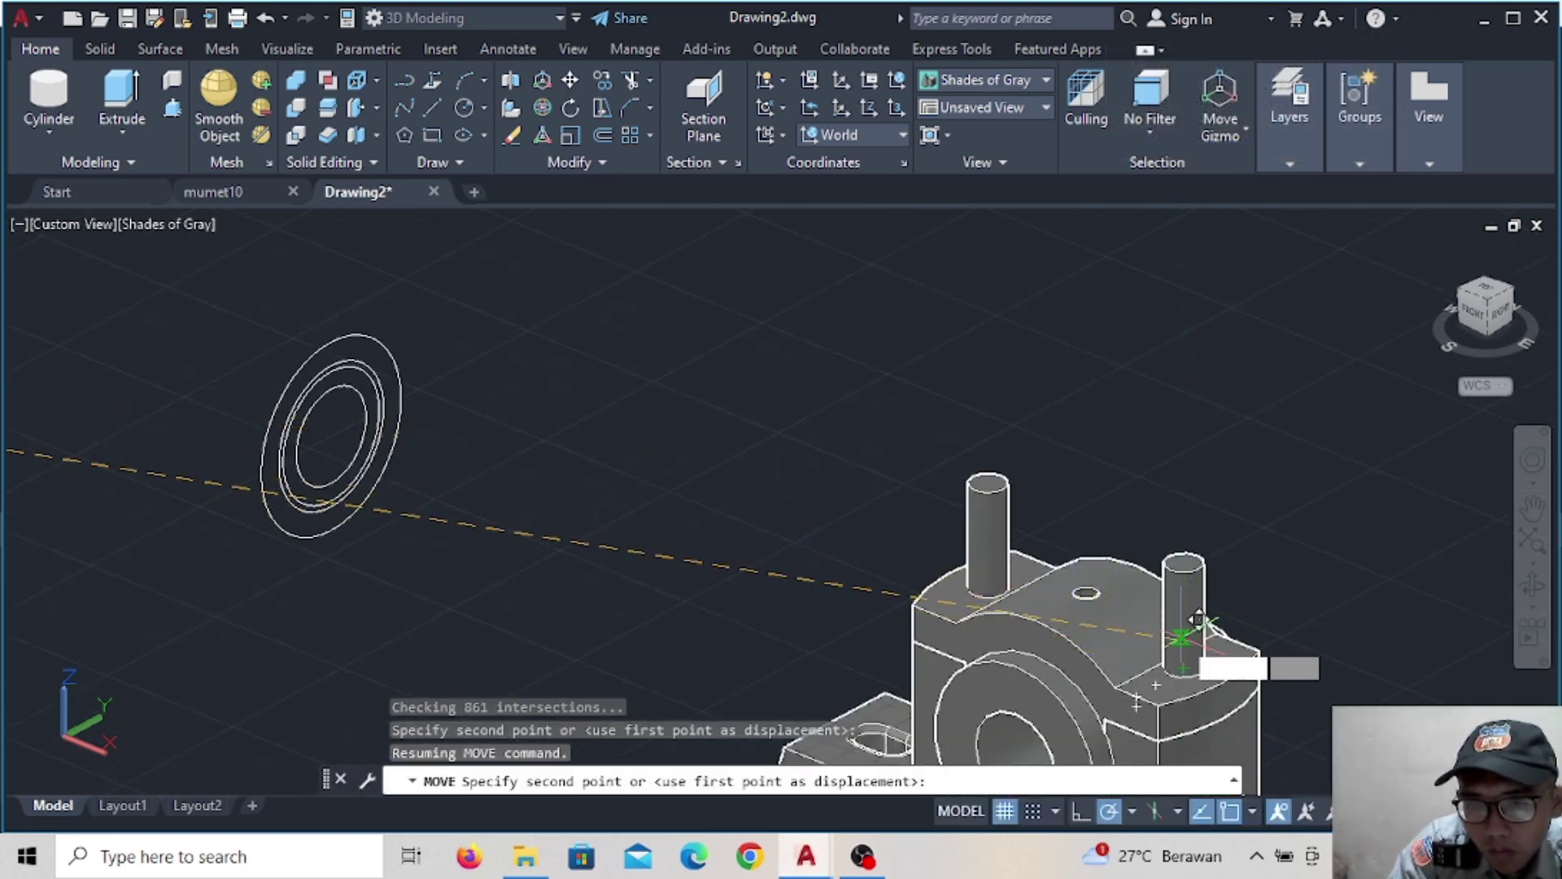
{"action": "middle_click_drag", "start_coordinate": [1192, 620], "coordinate": [1041, 622]}
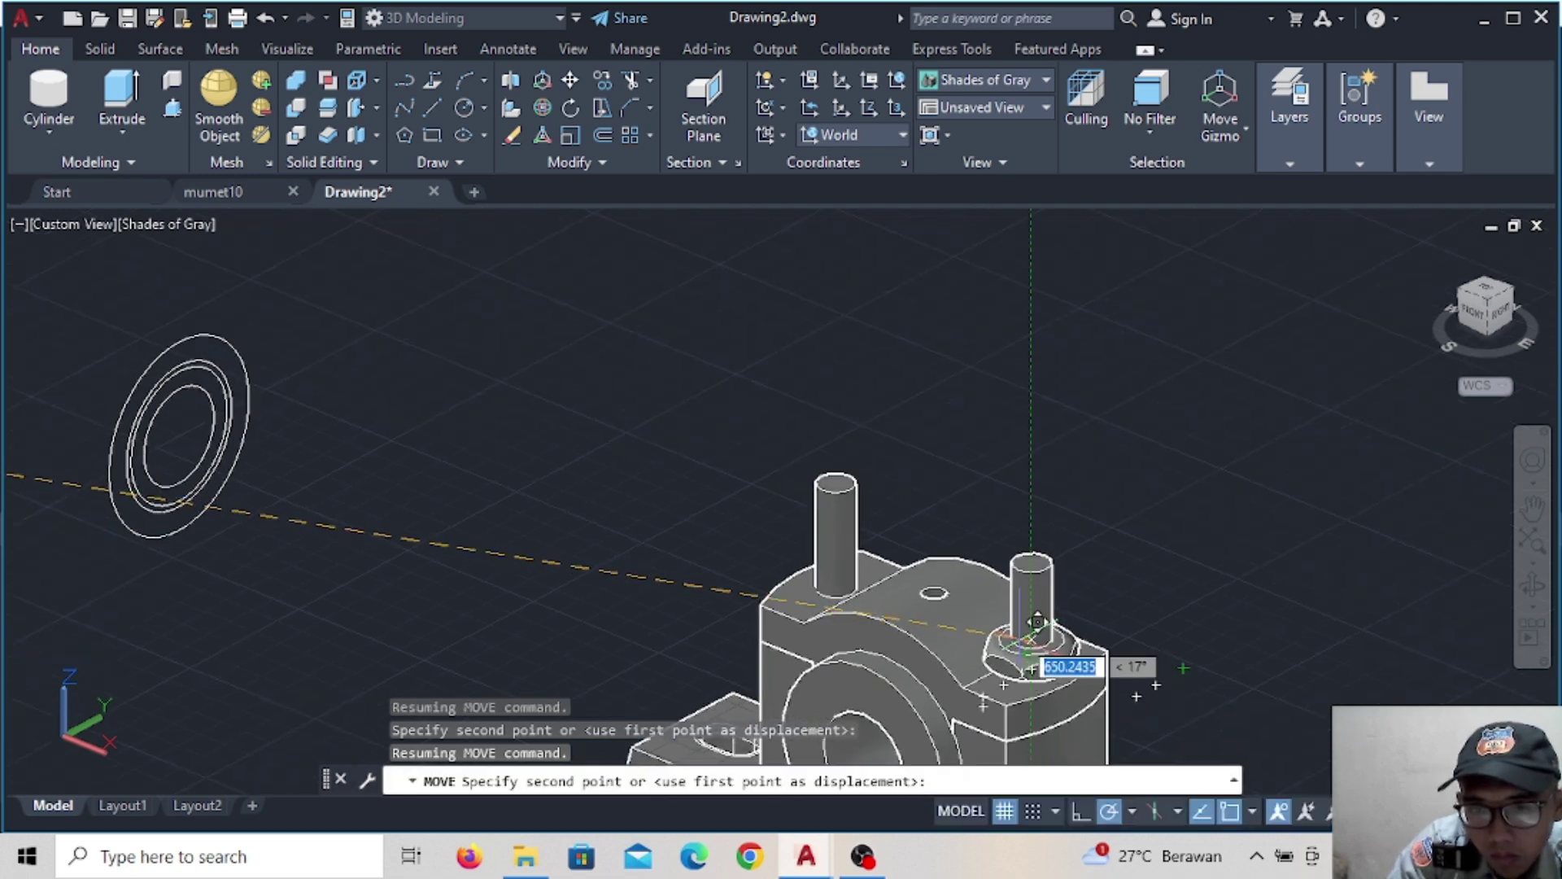
{"action": "key", "text": "Escape"}
Move the loose washer from its centre onto the right stud's base
{"action": "mouse_move", "coordinate": [377, 436]}
{"action": "middle_mouse_down"}
{"action": "mouse_move", "coordinate": [854, 410]}
{"action": "mouse_move", "coordinate": [1087, 515]}
{"action": "middle_mouse_up"}
{"action": "left_click", "coordinate": [686, 393]}
{"action": "left_click", "coordinate": [572, 80]}
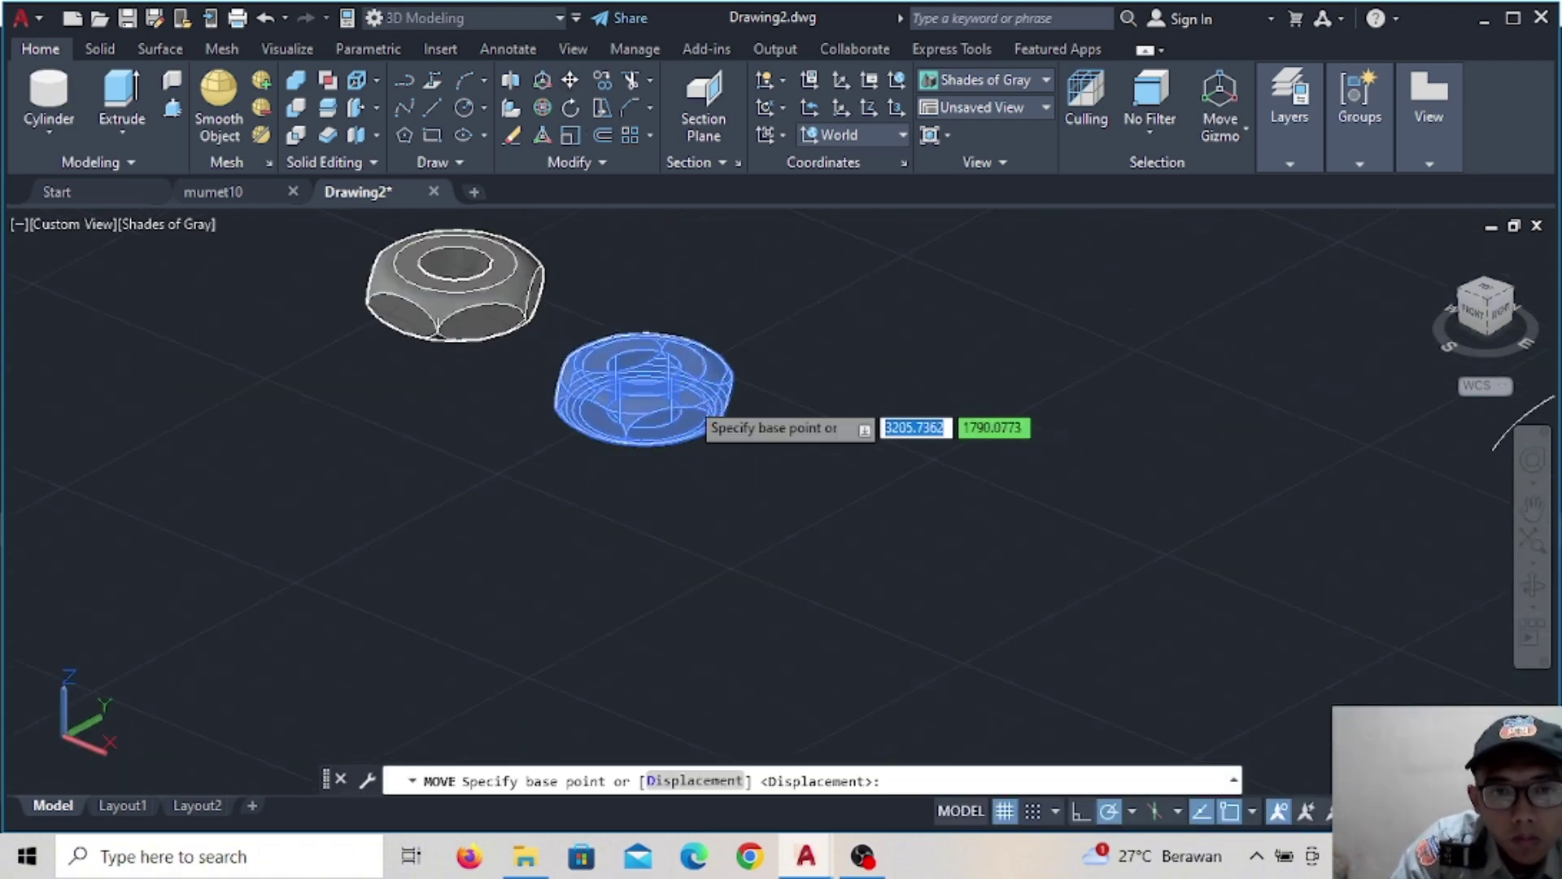
{"action": "left_click", "coordinate": [665, 399]}
{"action": "scroll", "coordinate": [488, 488], "scroll_direction": "up", "scroll_amount": 5}
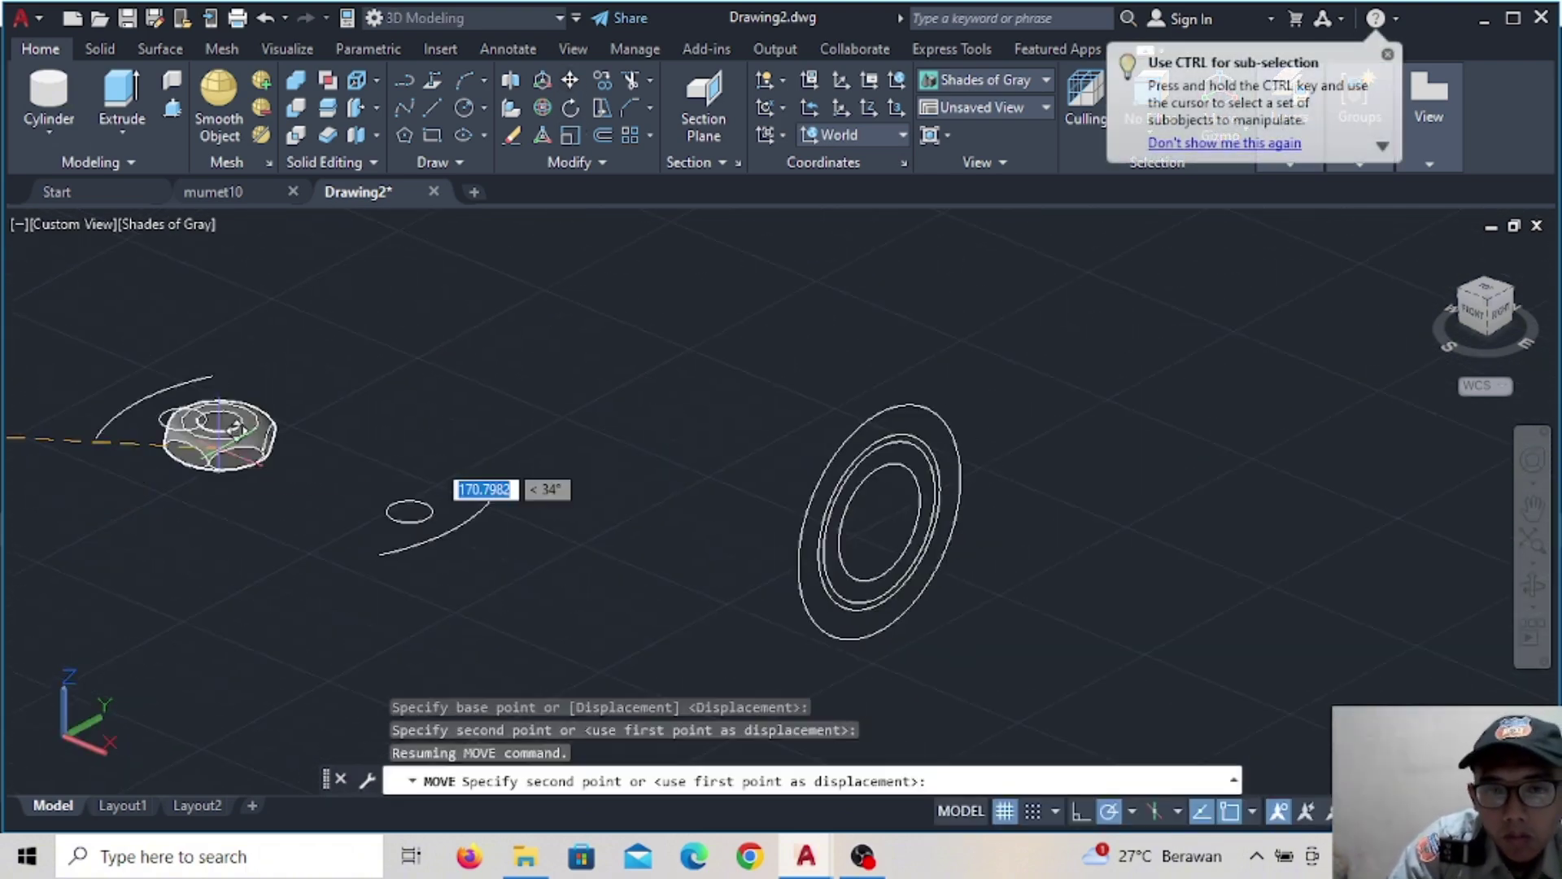
{"action": "scroll", "coordinate": [895, 569], "scroll_direction": "up", "scroll_amount": 3}
{"action": "left_click", "coordinate": [964, 619]}
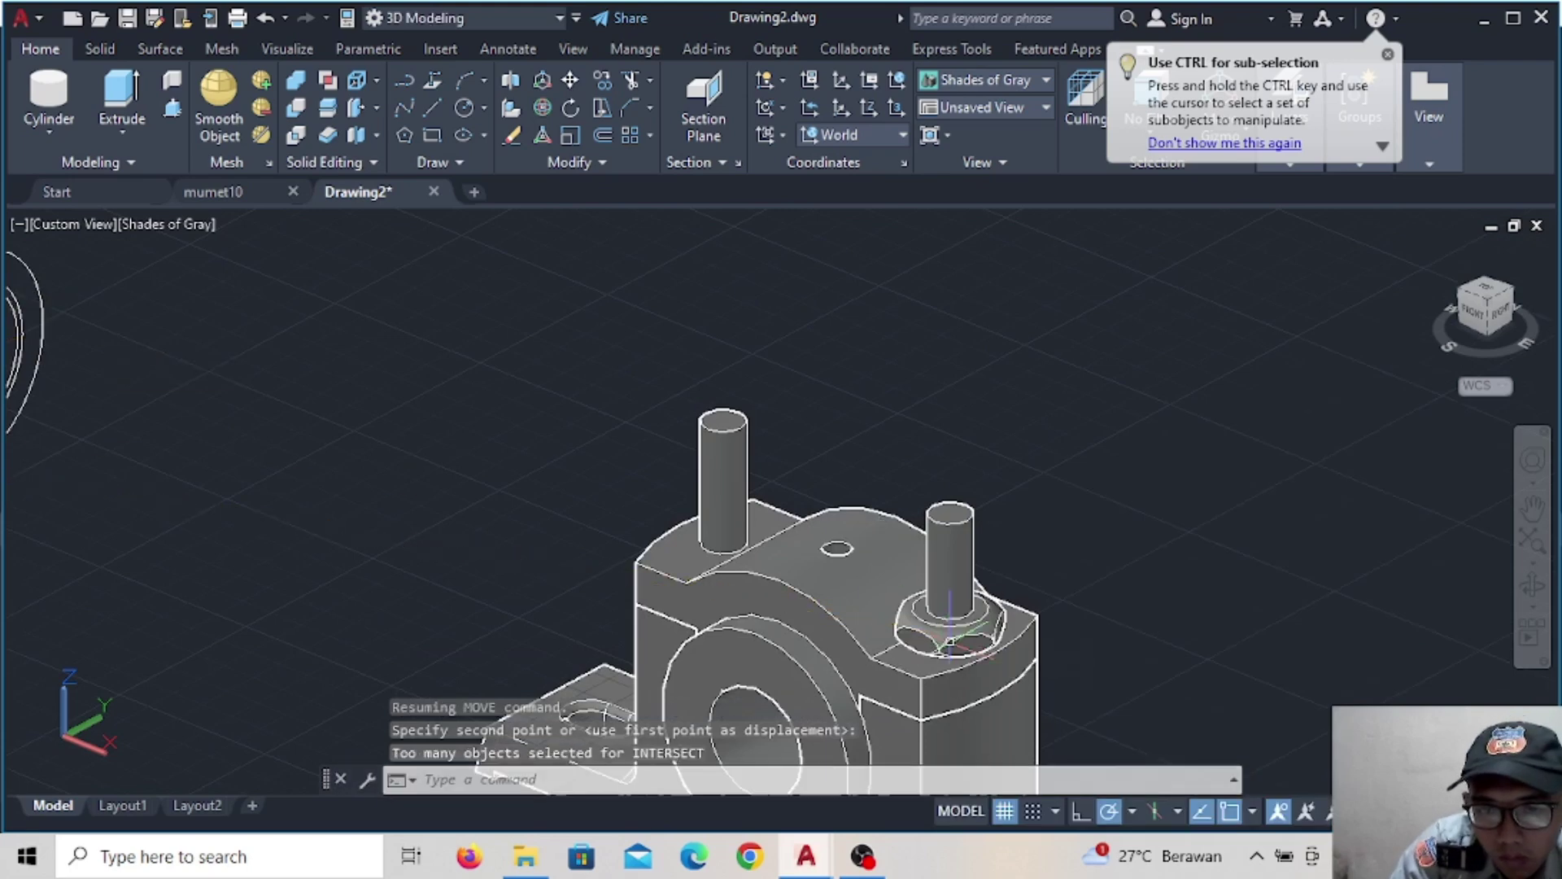
{"action": "middle_click_drag", "start_coordinate": [460, 497], "coordinate": [827, 497]}
{"action": "middle_click_drag", "start_coordinate": [122, 436], "coordinate": [558, 436]}
{"action": "middle_click_drag", "start_coordinate": [24, 321], "coordinate": [379, 321]}
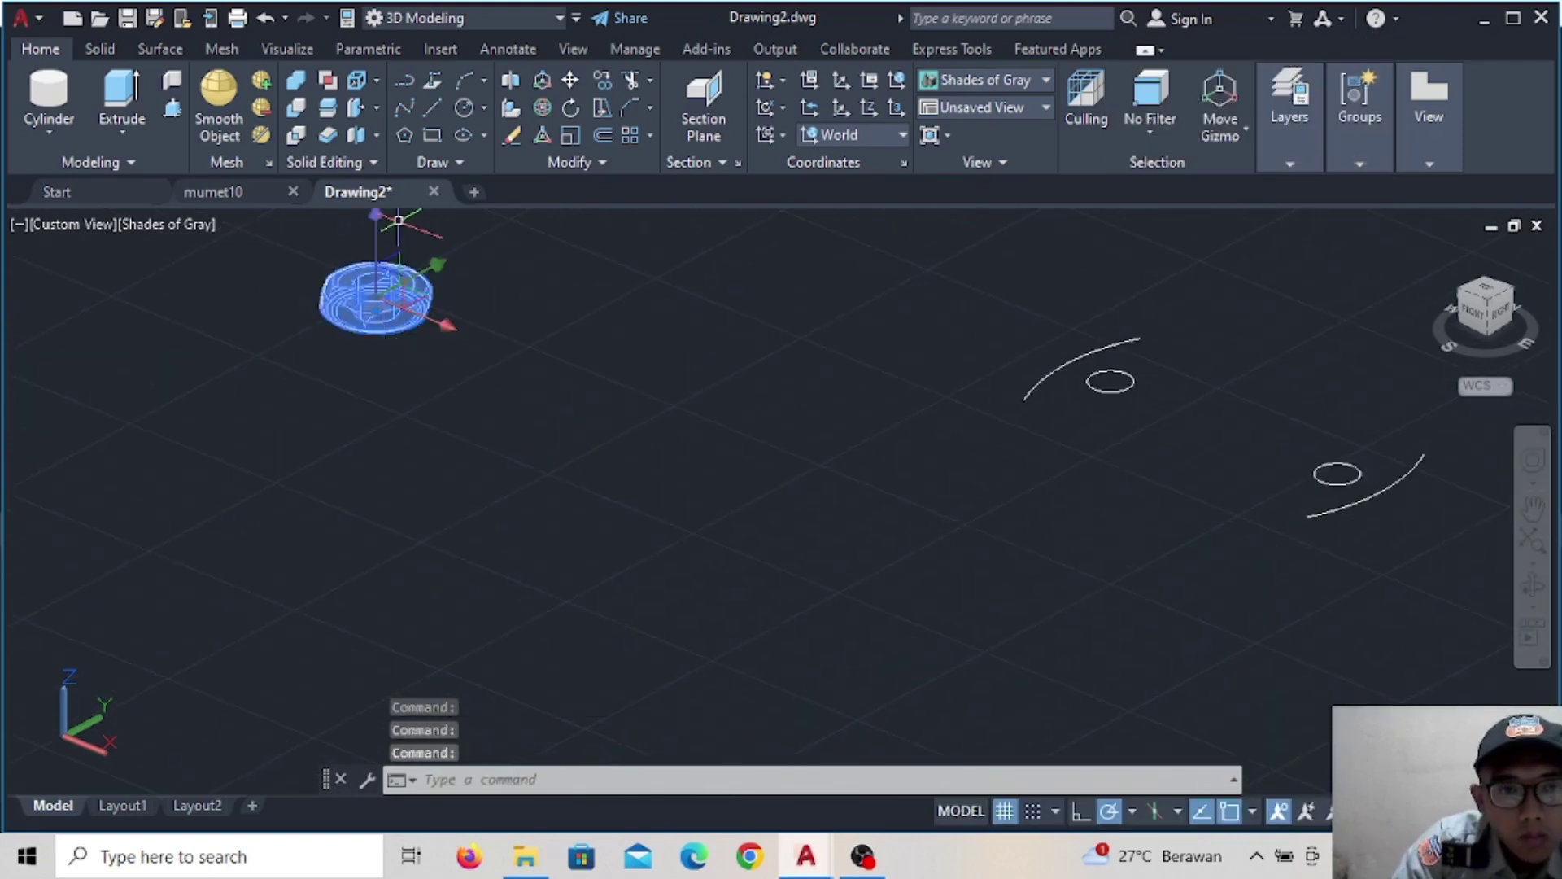
Seat the second washer from its centre at the left stud's base
{"action": "left_click", "coordinate": [573, 81]}
{"action": "scroll", "coordinate": [399, 268], "scroll_direction": "up", "scroll_amount": 2}
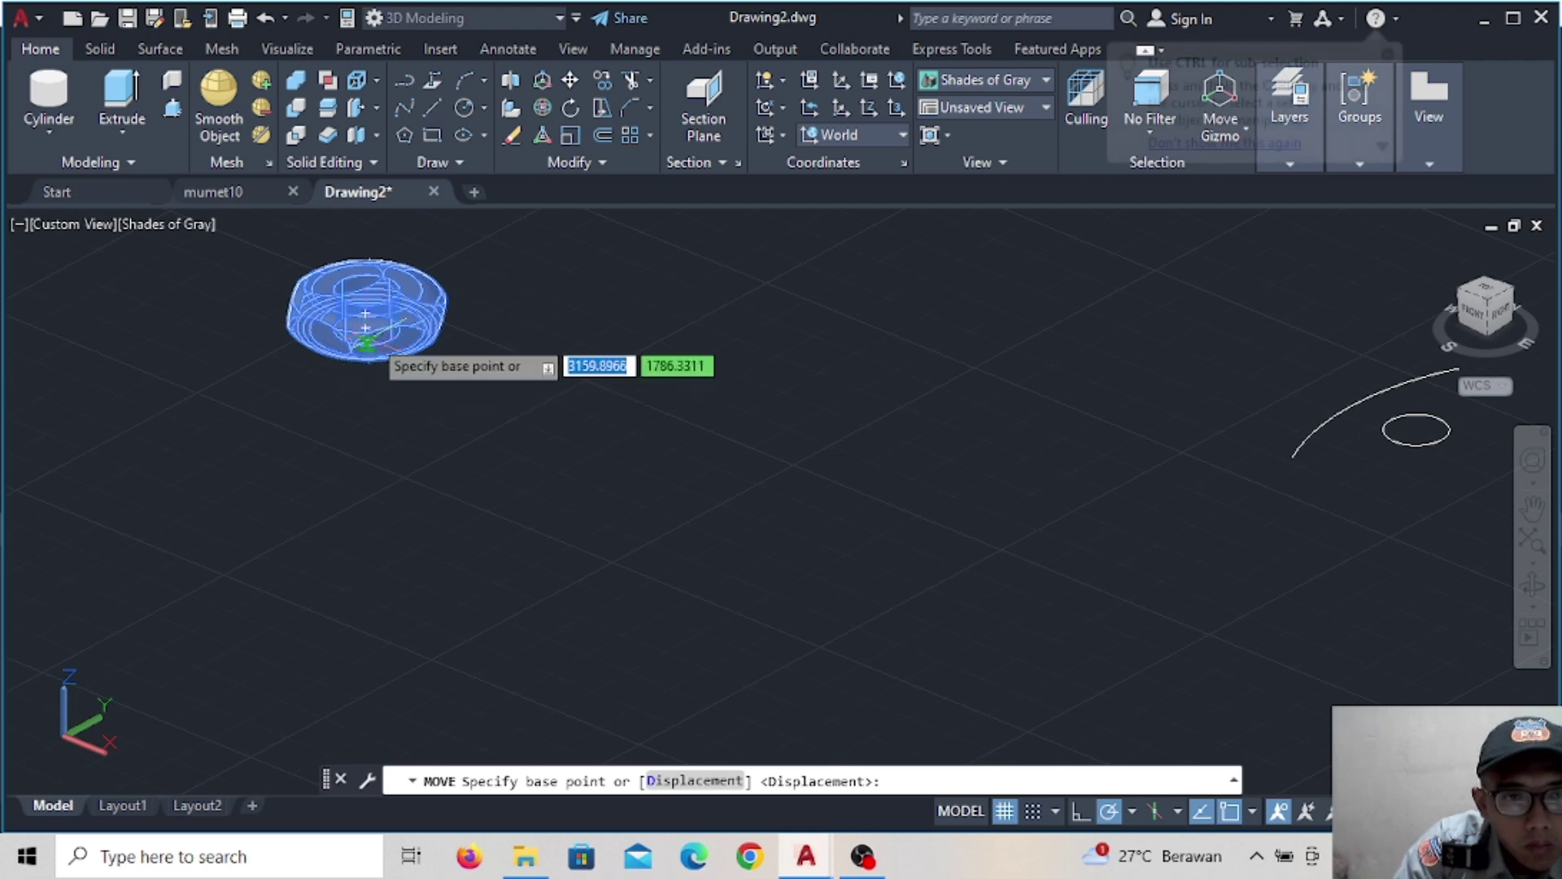
{"action": "left_click", "coordinate": [365, 309]}
{"action": "scroll", "coordinate": [1011, 453], "scroll_direction": "up", "scroll_amount": 3}
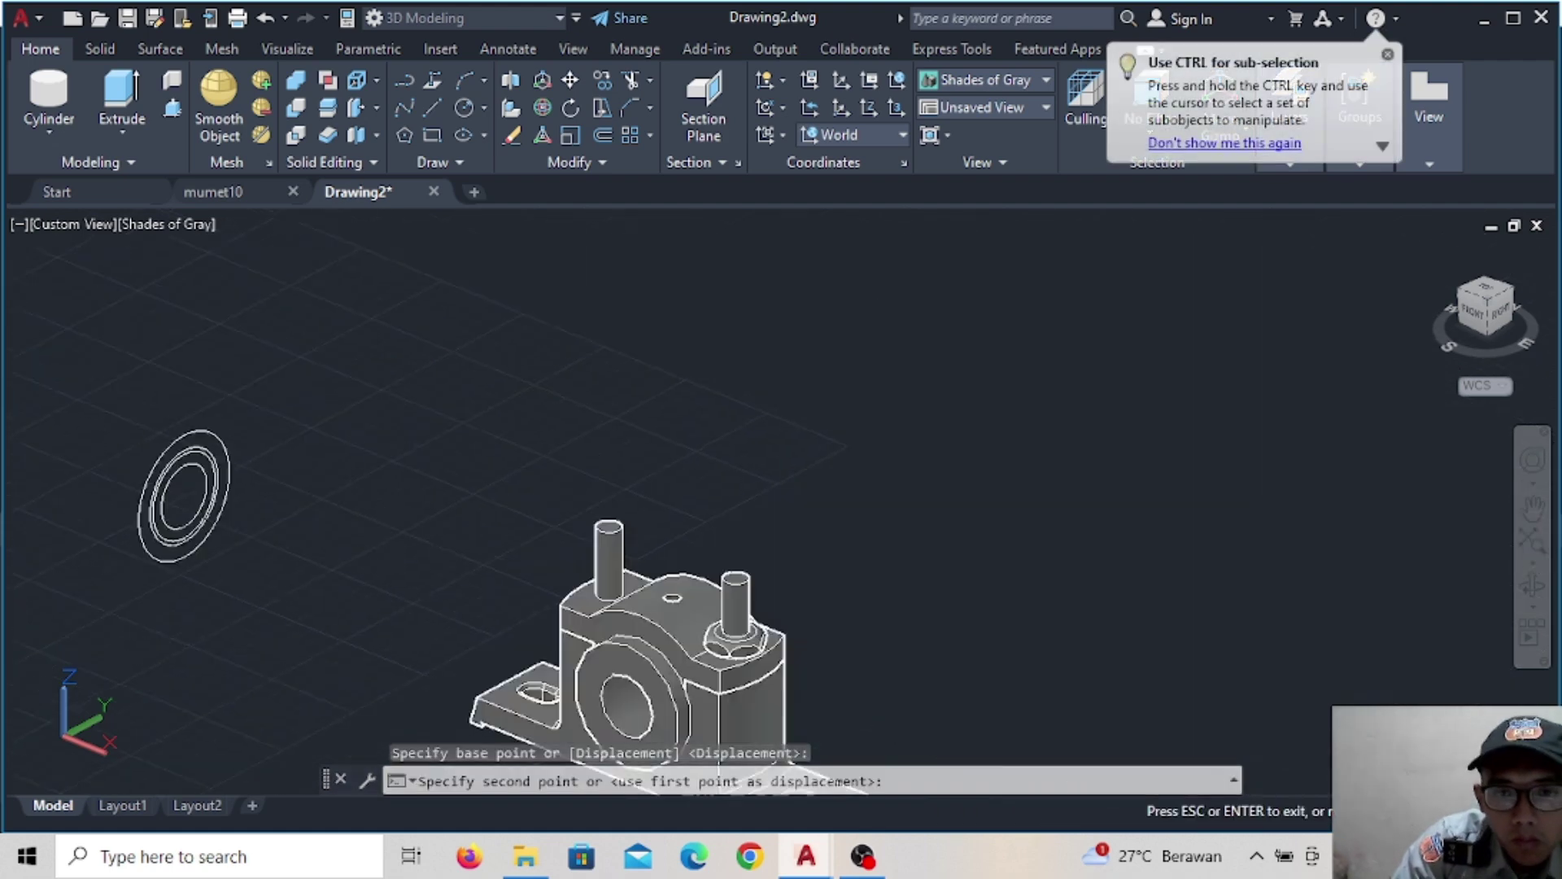
{"action": "scroll", "coordinate": [676, 610], "scroll_direction": "up", "scroll_amount": 2}
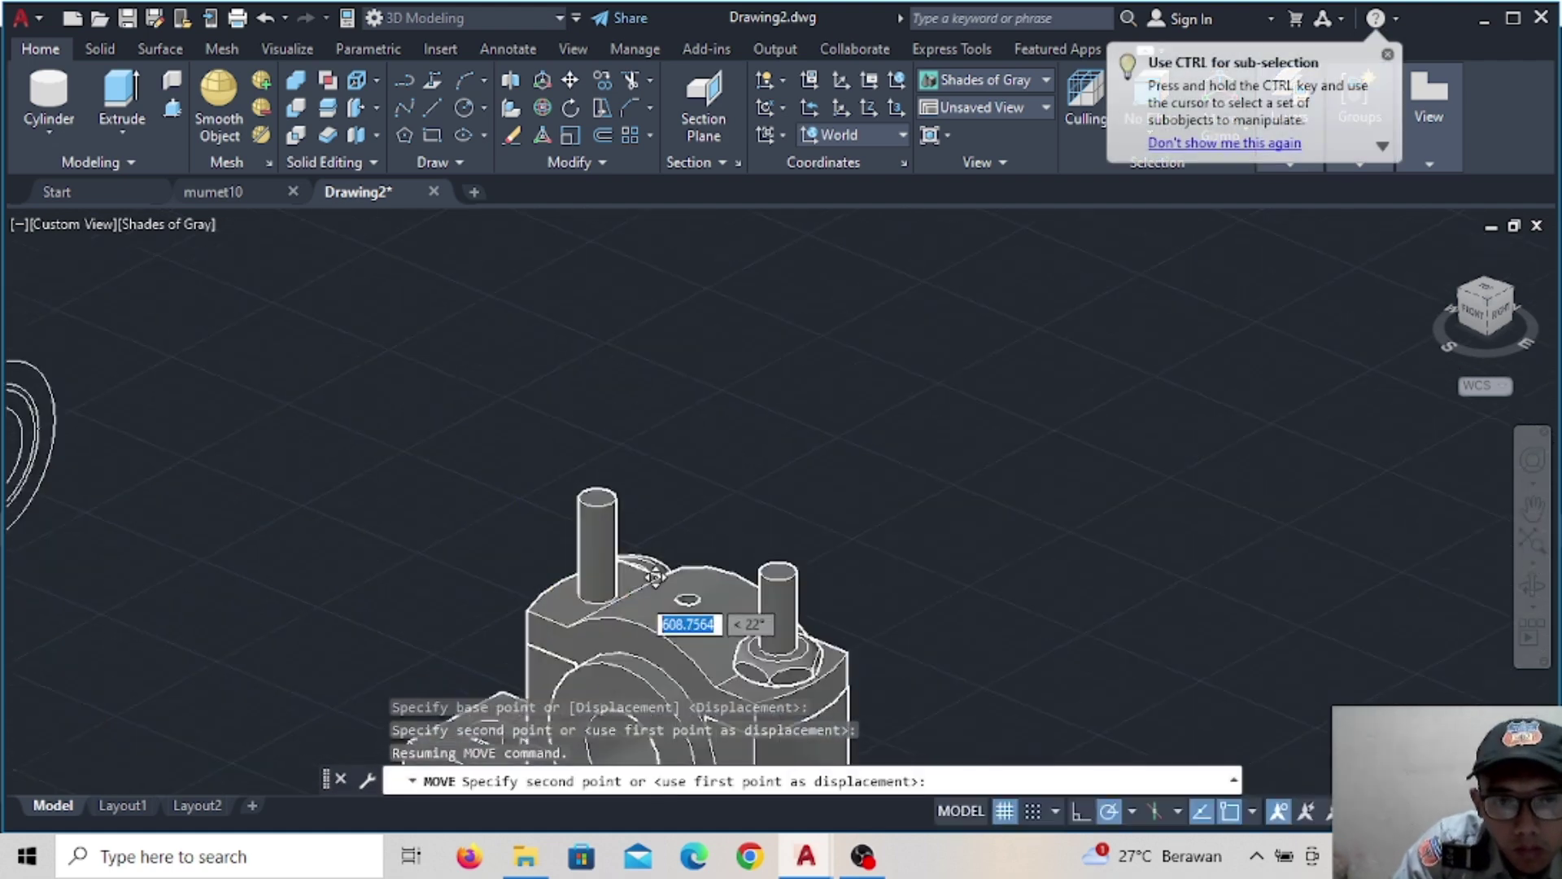
{"action": "left_click", "coordinate": [606, 598]}
{"action": "scroll", "coordinate": [606, 597], "scroll_direction": "down", "scroll_amount": 5}
{"action": "middle_click_drag", "start_coordinate": [81, 390], "coordinate": [591, 385]}
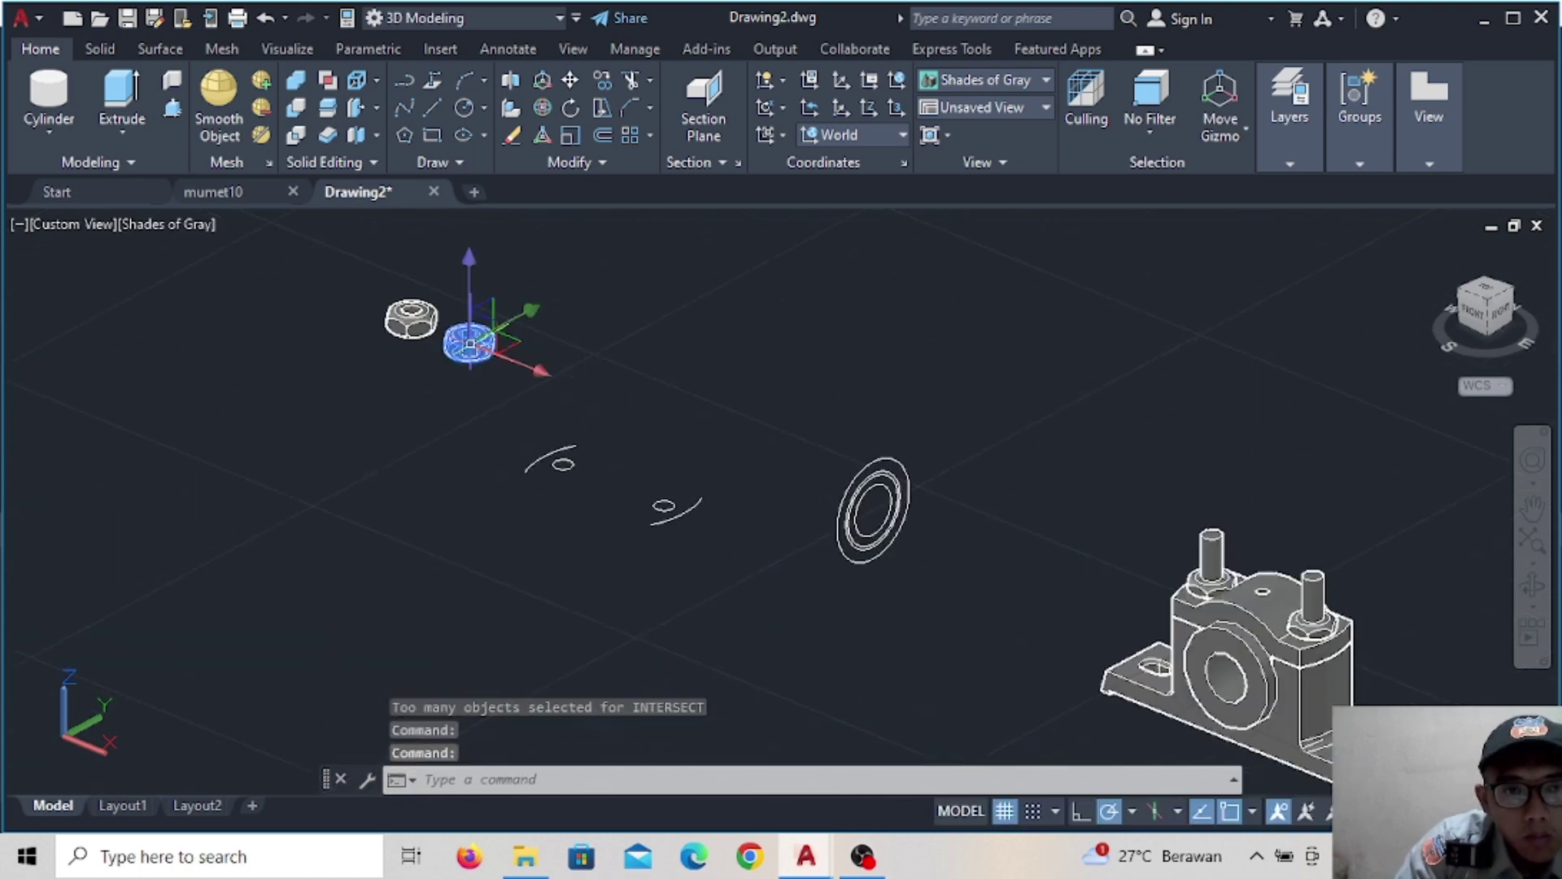
Move a hex nut with M from its centre onto the left stud
{"action": "scroll", "coordinate": [469, 344], "scroll_direction": "up", "scroll_amount": 3}
{"action": "type", "text": "m"}
{"action": "key", "text": "Return"}
{"action": "scroll", "coordinate": [467, 341], "scroll_direction": "up", "scroll_amount": 2}
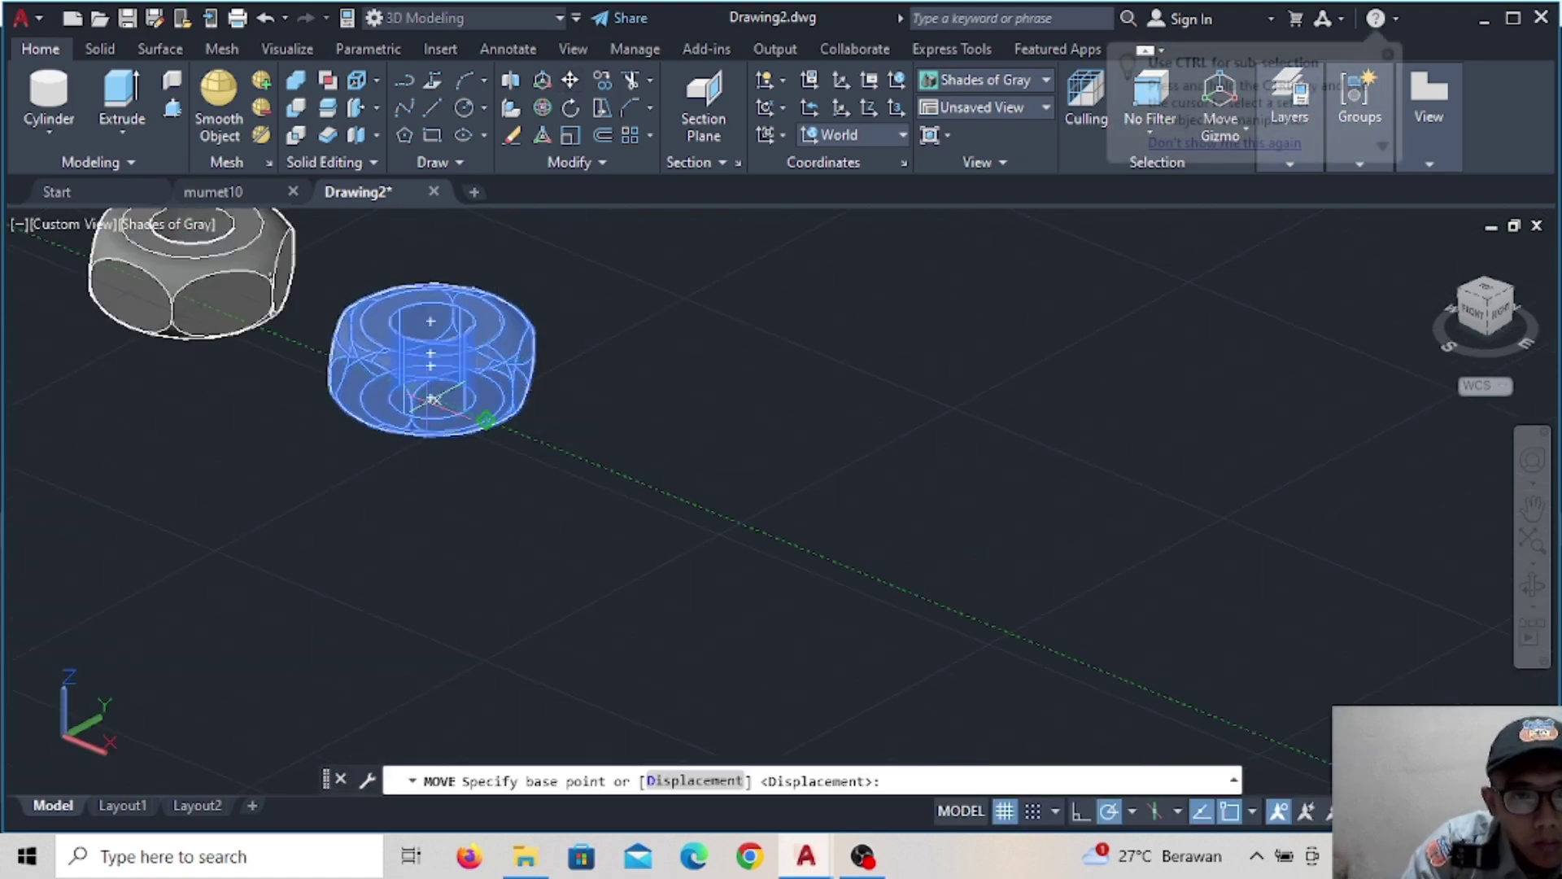
{"action": "left_click", "coordinate": [439, 391]}
{"action": "scroll", "coordinate": [814, 456], "scroll_direction": "down", "scroll_amount": 2}
{"action": "scroll", "coordinate": [537, 582], "scroll_direction": "up", "scroll_amount": 5}
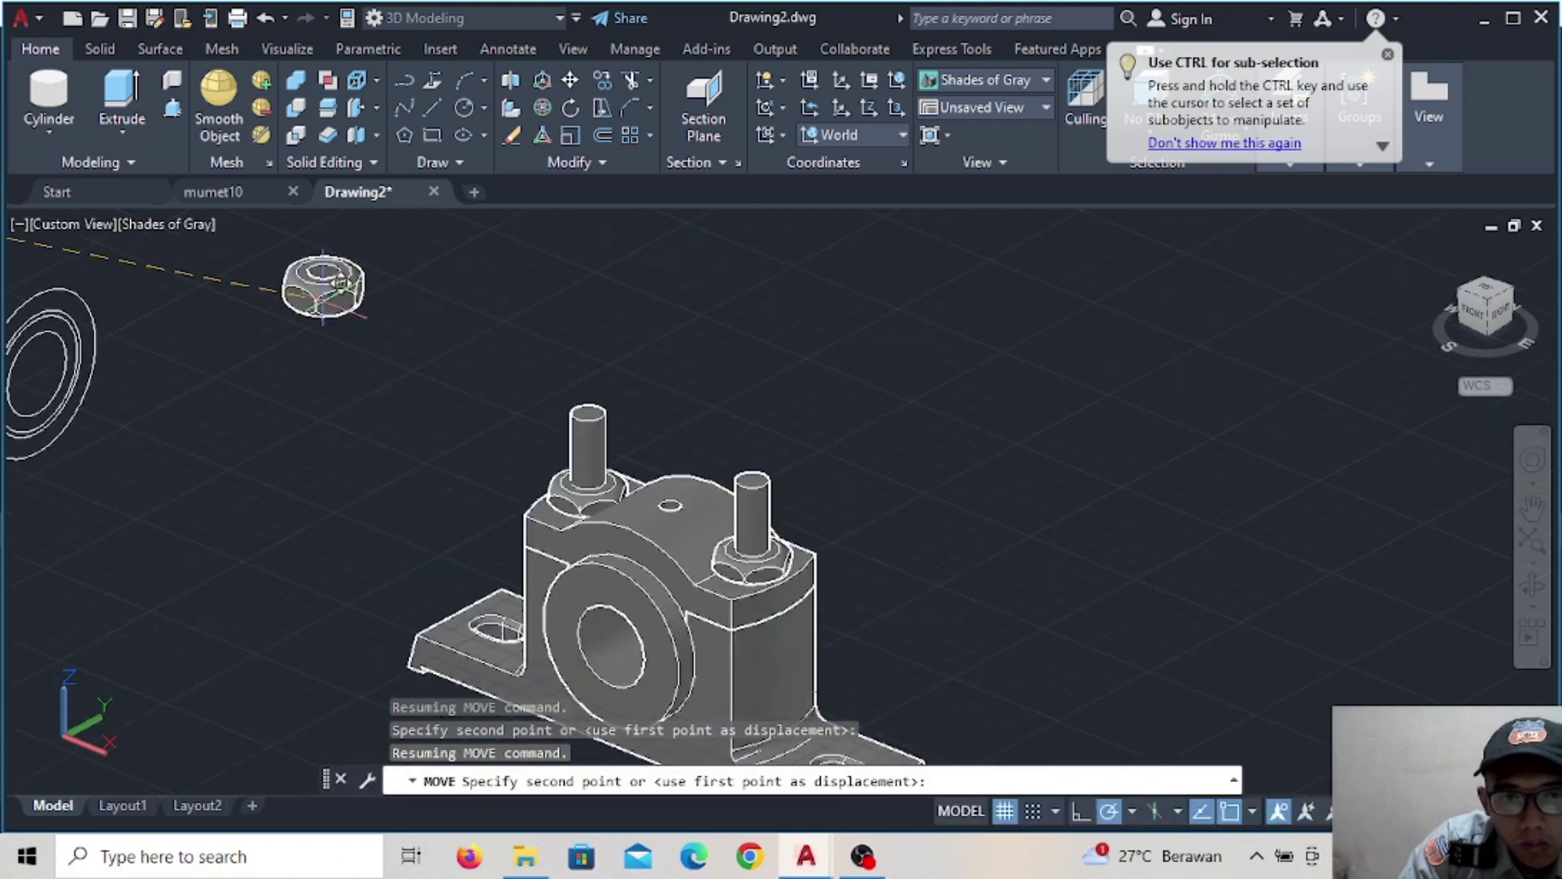
{"action": "scroll", "coordinate": [643, 521], "scroll_direction": "up", "scroll_amount": 2}
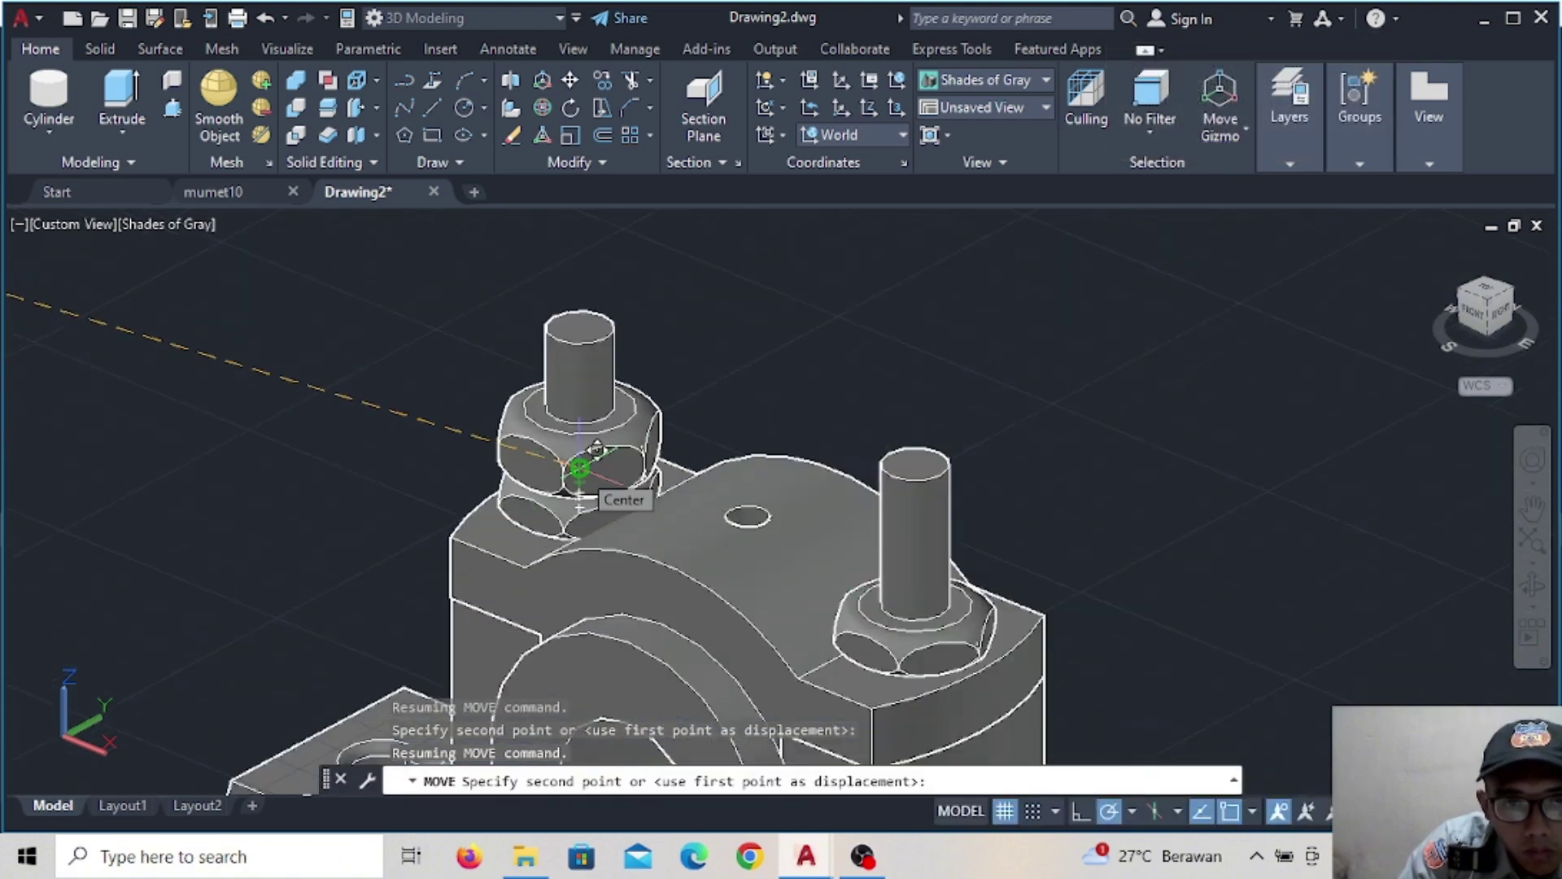
{"action": "left_click", "coordinate": [579, 468]}
{"action": "scroll", "coordinate": [569, 456], "scroll_direction": "down", "scroll_amount": 3}
{"action": "scroll", "coordinate": [397, 500], "scroll_direction": "down", "scroll_amount": 2}
Seat the last hex nut from its centre on the right stud
{"action": "middle_click_drag", "start_coordinate": [397, 501], "coordinate": [720, 628]}
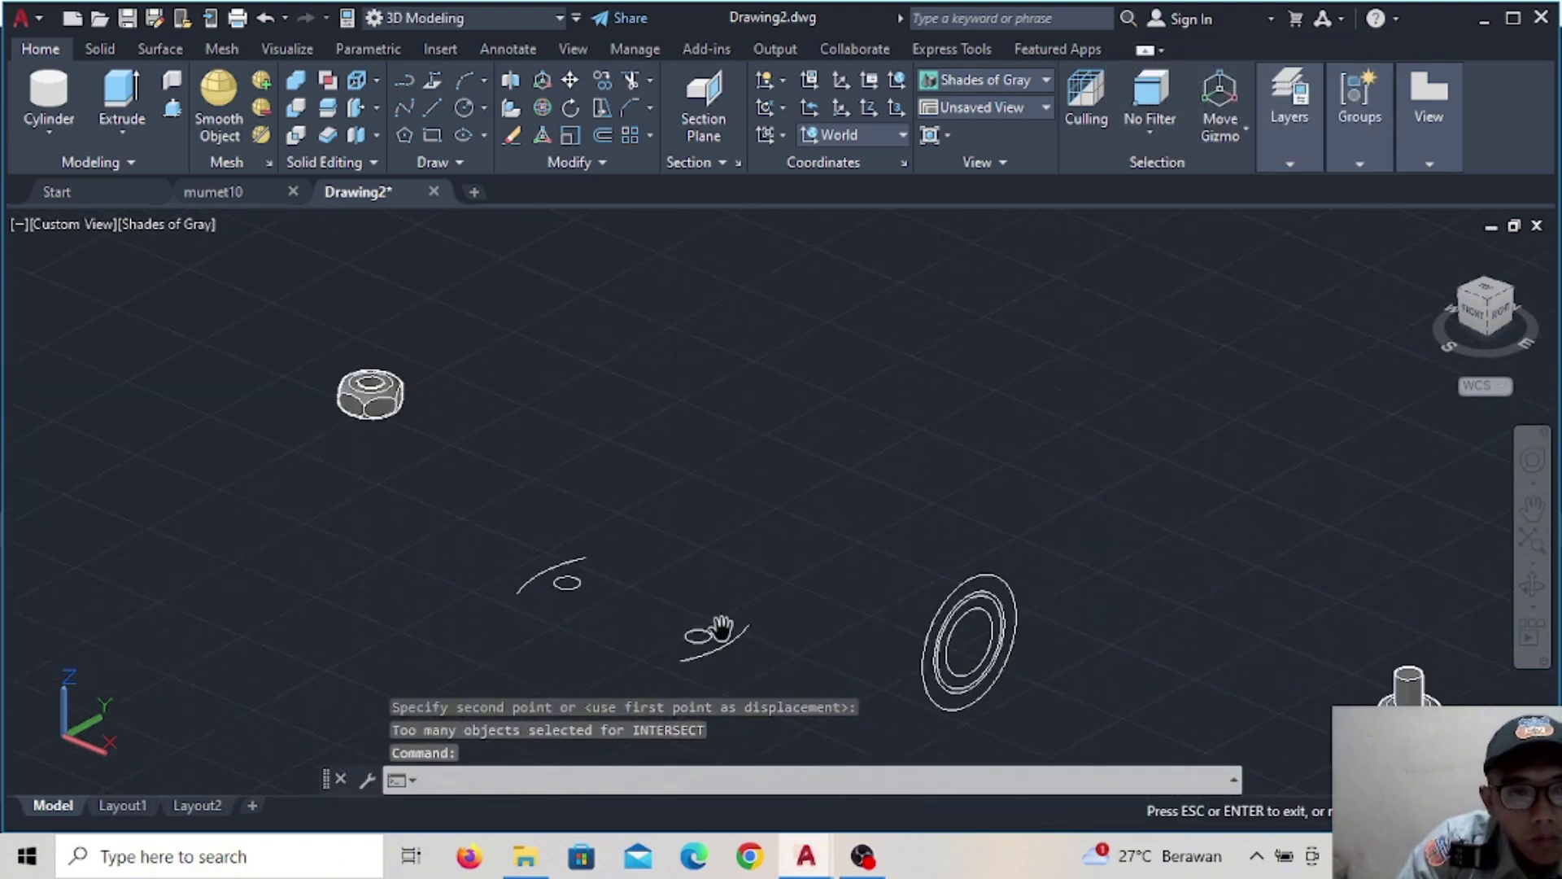
{"action": "key", "text": "space"}
{"action": "scroll", "coordinate": [414, 406], "scroll_direction": "up", "scroll_amount": 2}
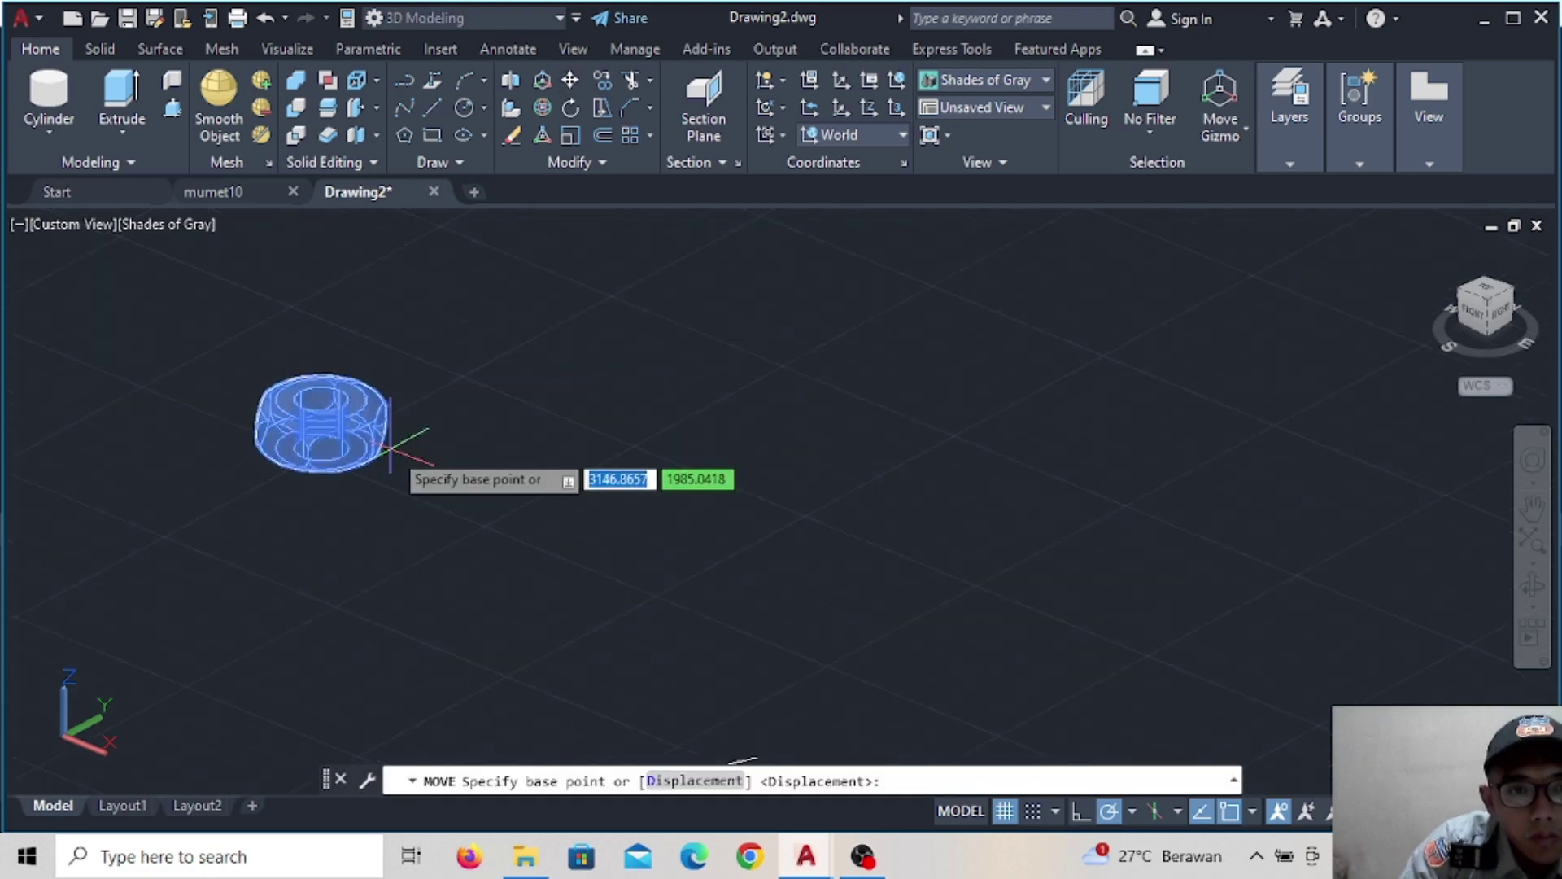
{"action": "left_click", "coordinate": [321, 447]}
{"action": "scroll", "coordinate": [783, 521], "scroll_direction": "down", "scroll_amount": 3}
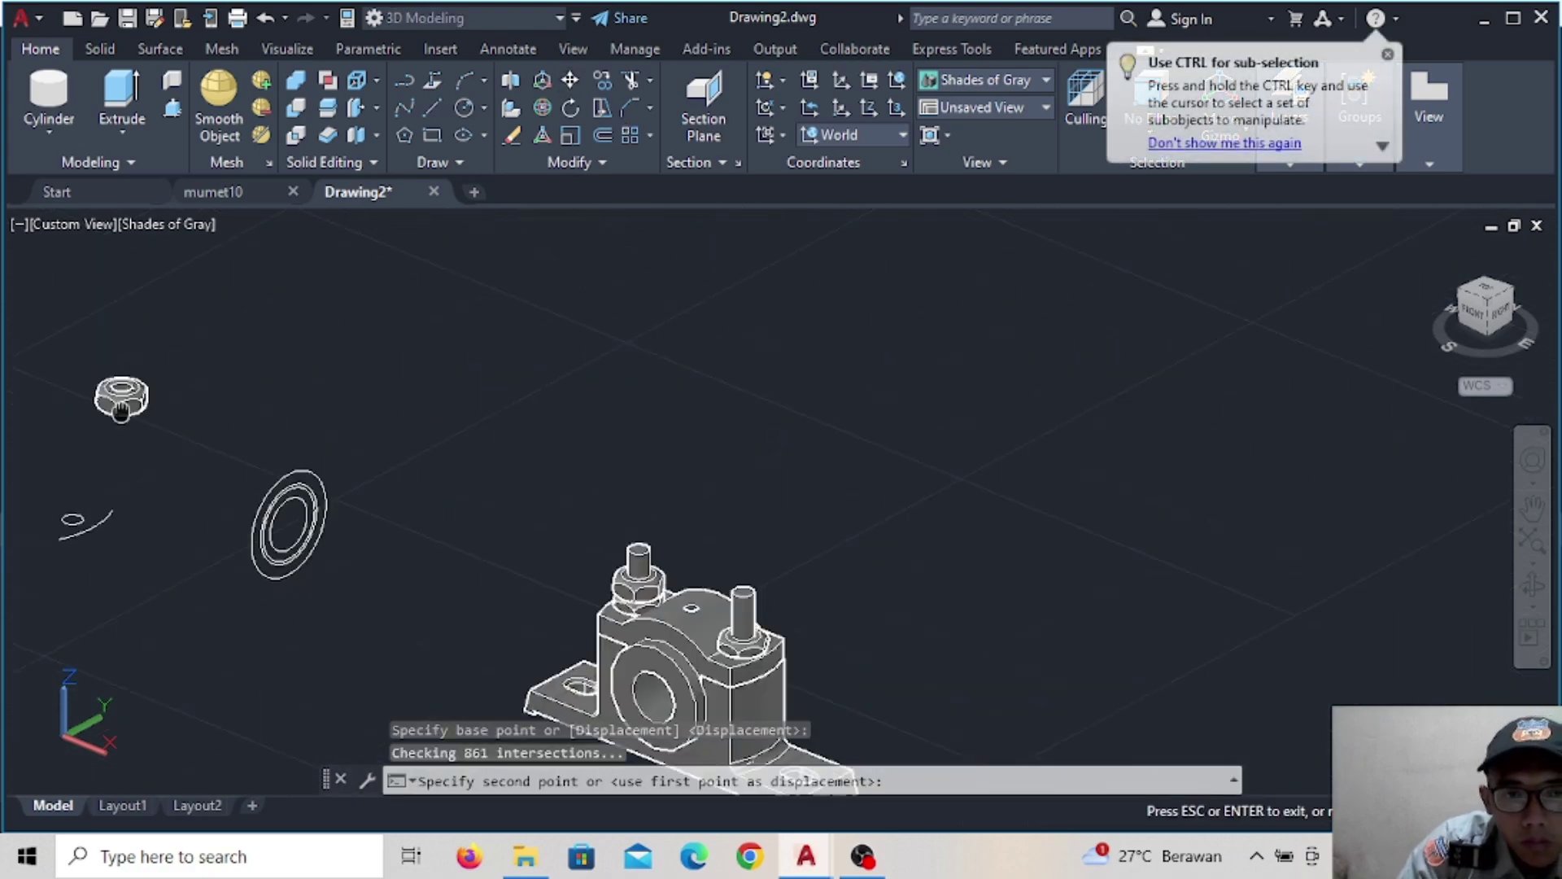
{"action": "middle_click_drag", "start_coordinate": [698, 569], "coordinate": [456, 519]}
{"action": "scroll", "coordinate": [456, 519], "scroll_direction": "up", "scroll_amount": 4}
{"action": "left_click", "coordinate": [415, 536]}
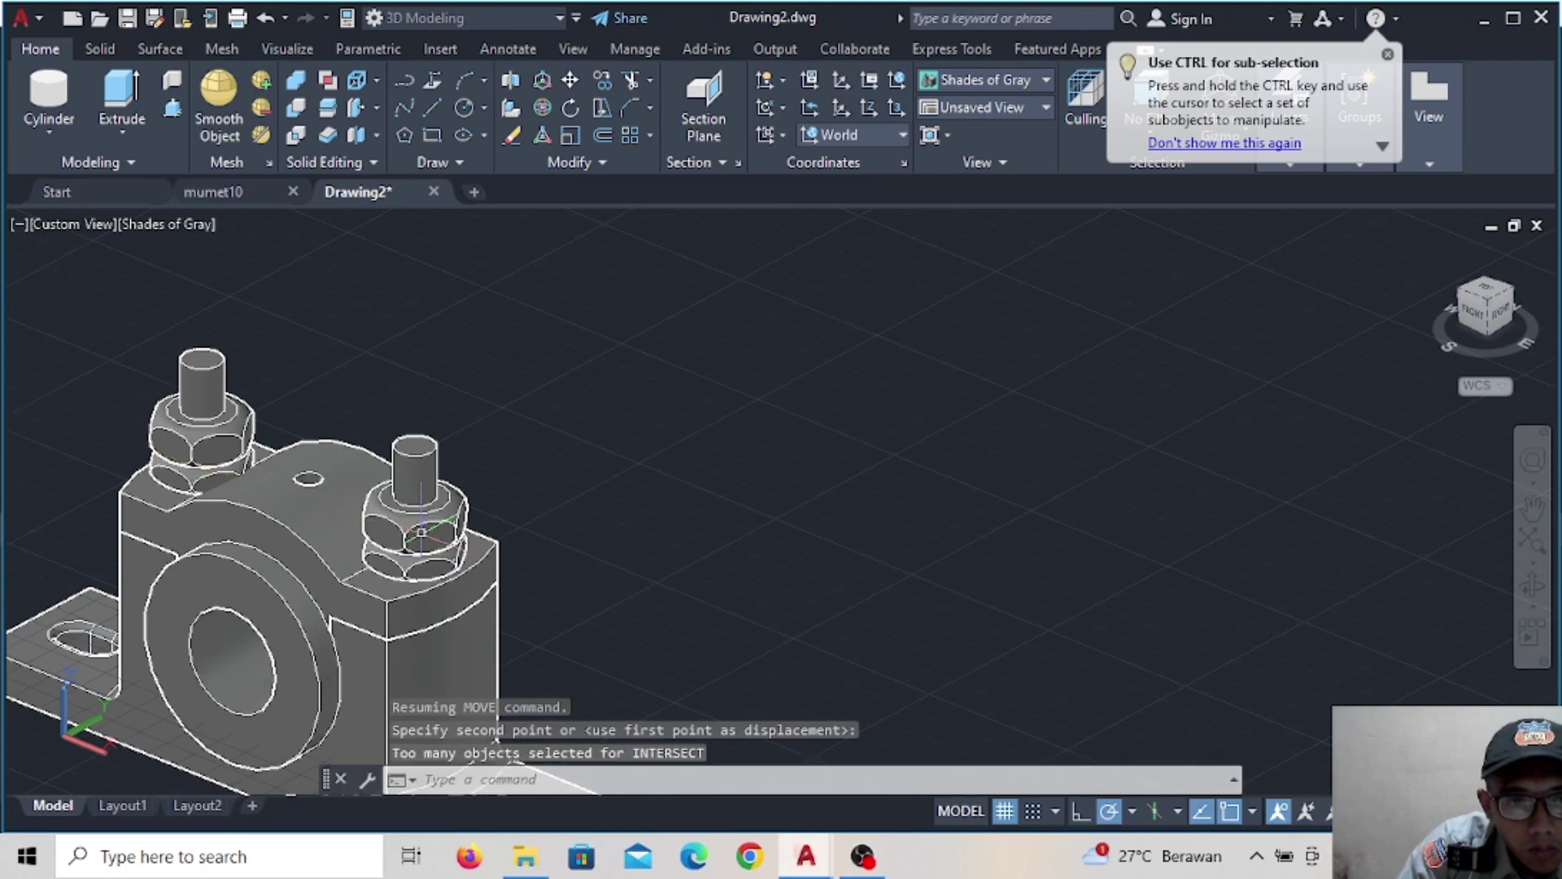
Lasso-select the leftover loose parts on the left and delete them
{"action": "scroll", "coordinate": [610, 446], "scroll_direction": "down", "scroll_amount": 3}
{"action": "scroll", "coordinate": [425, 354], "scroll_direction": "down", "scroll_amount": 2}
{"action": "left_click_drag", "start_coordinate": [425, 353], "coordinate": [49, 497]}
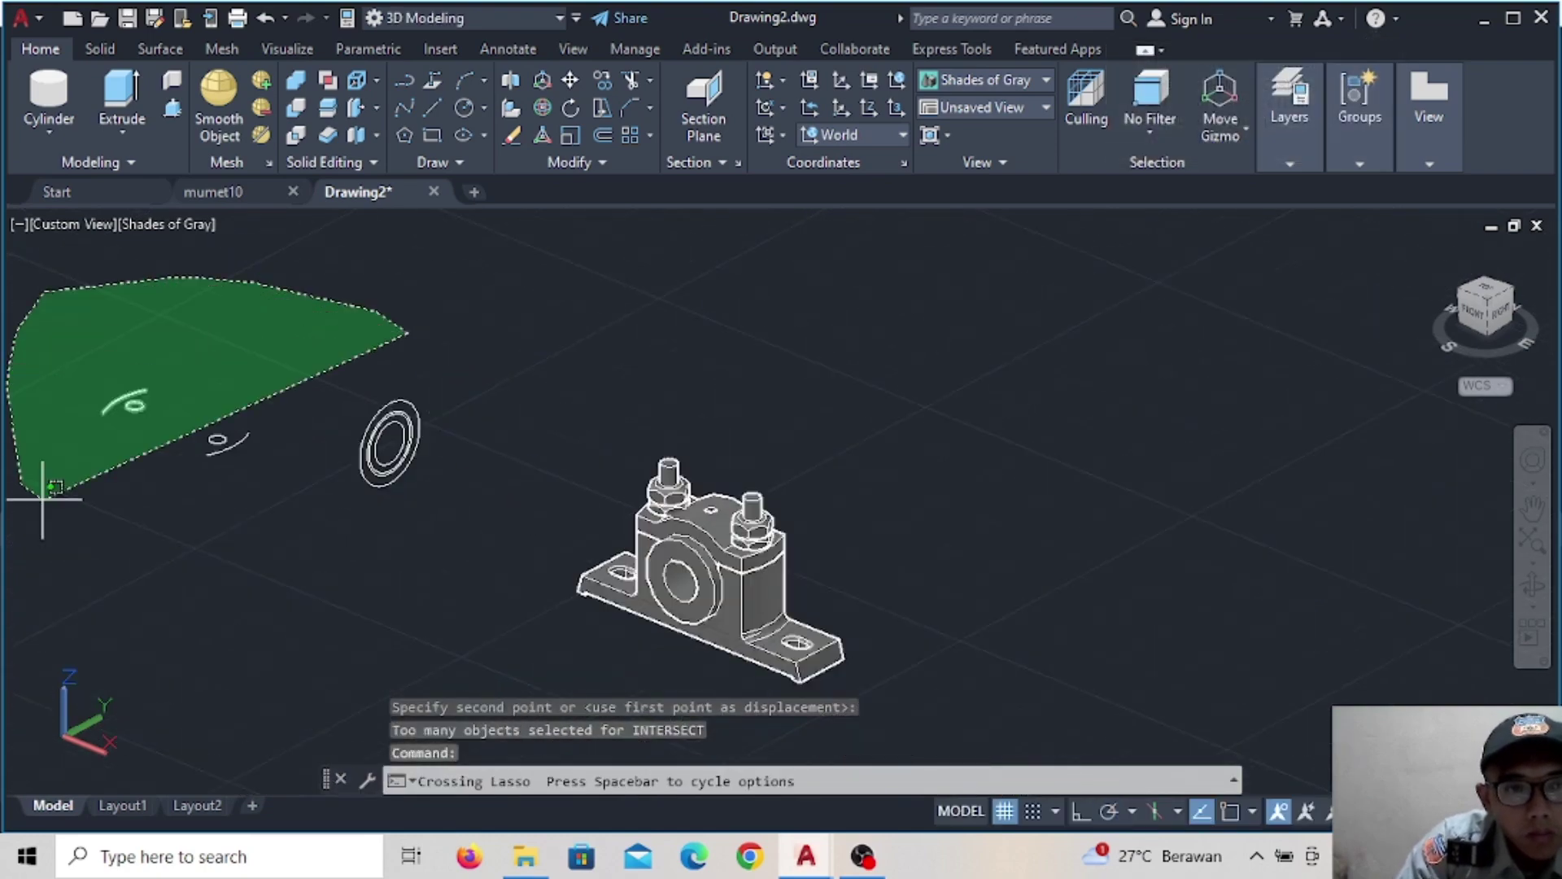
{"action": "key", "text": "Delete"}
{"action": "scroll", "coordinate": [675, 575], "scroll_direction": "up", "scroll_amount": 3}
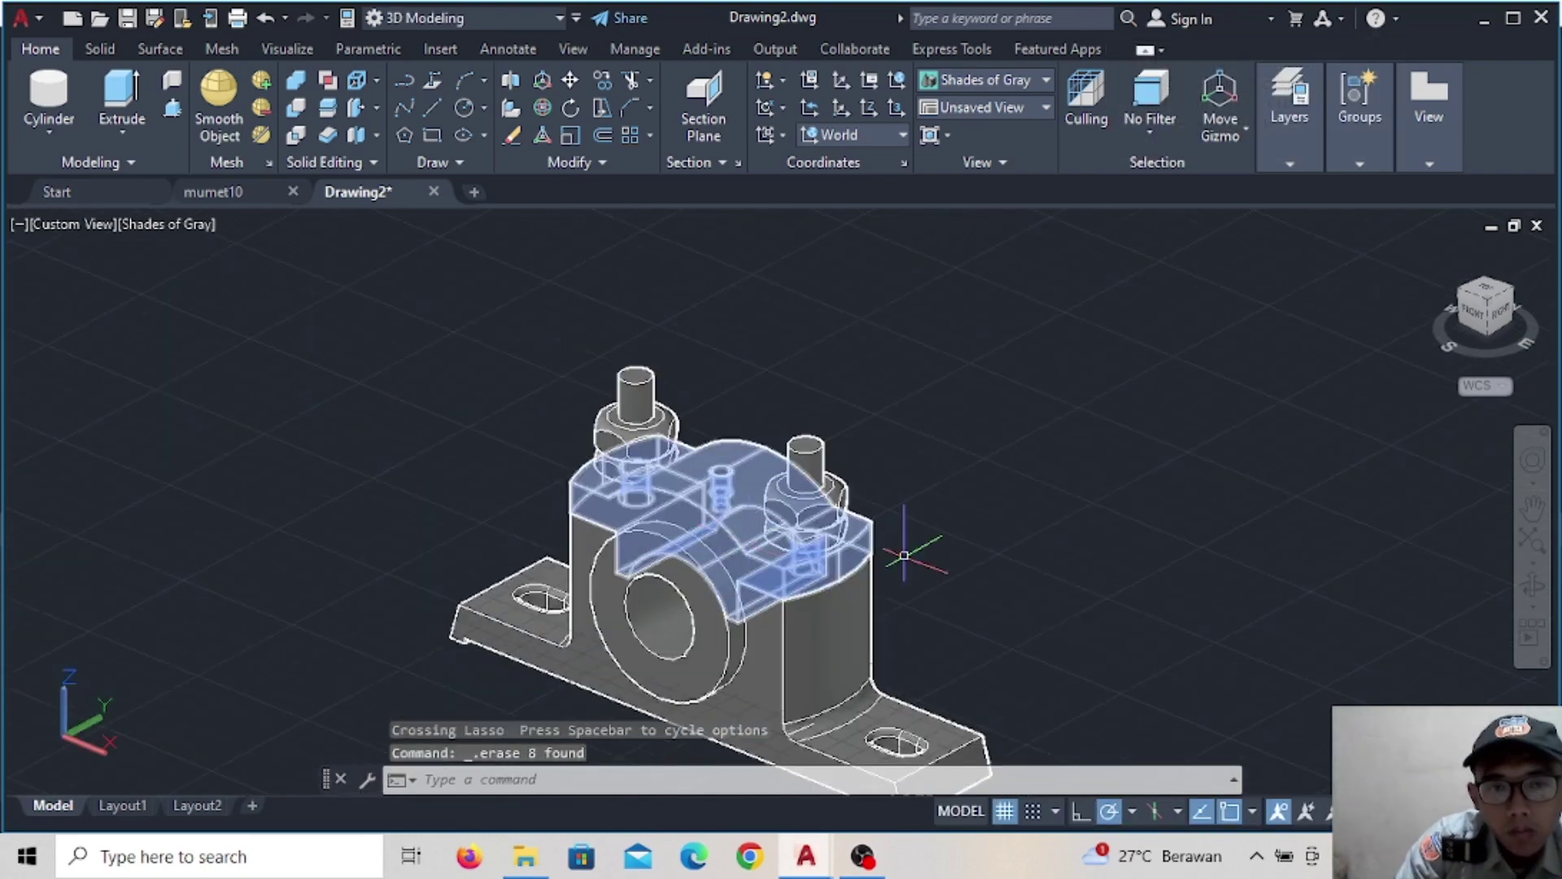
{"action": "scroll", "coordinate": [921, 535], "scroll_direction": "down", "scroll_amount": 2}
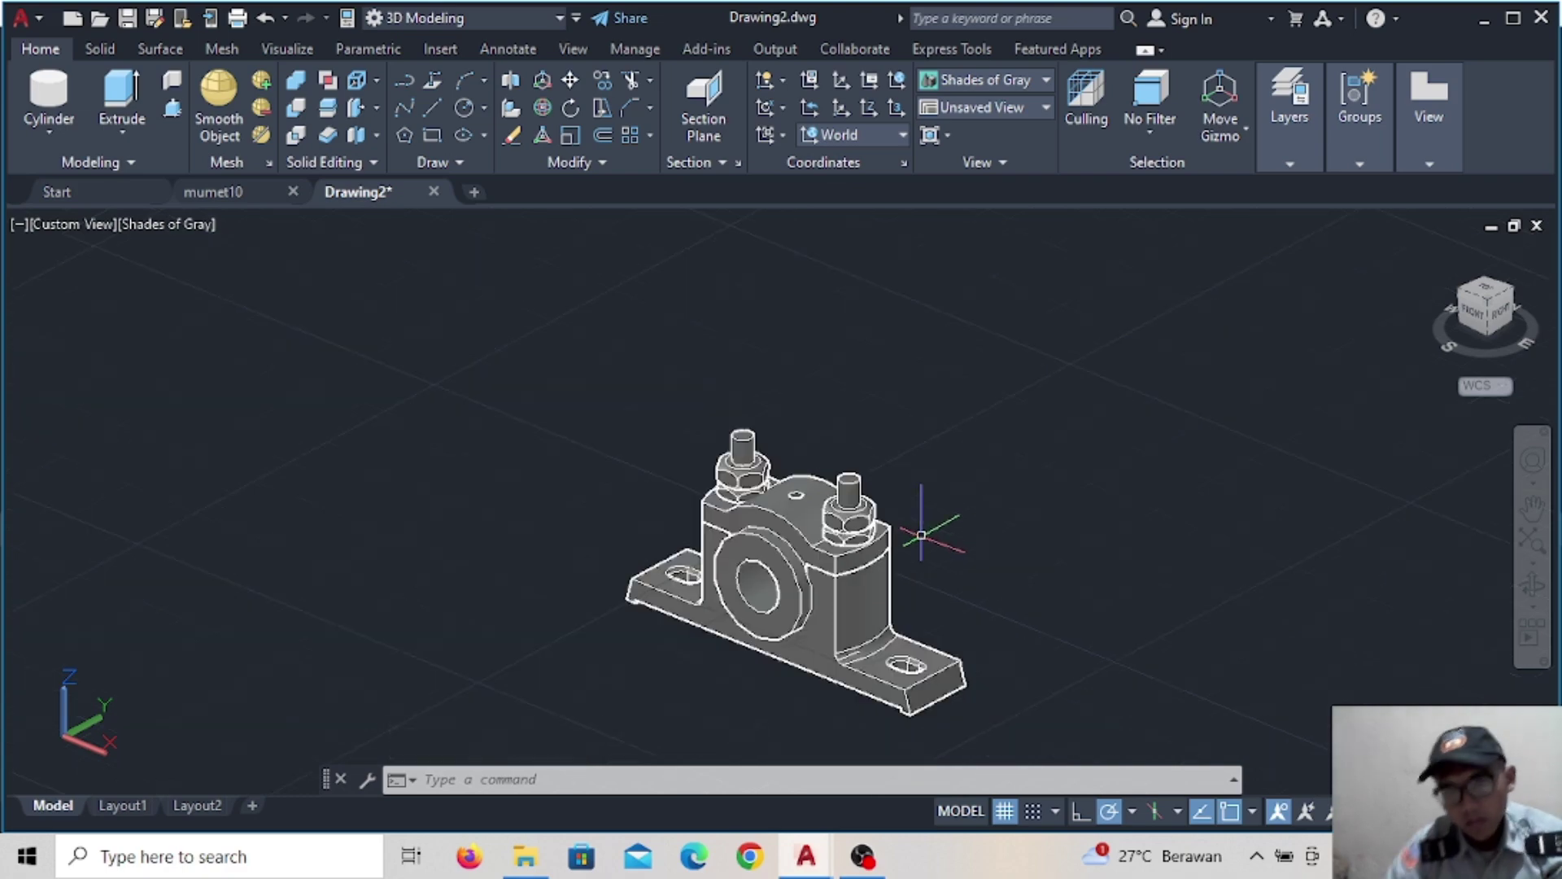
Start moving the bolt from a base point on it, then cancel the move
{"action": "scroll", "coordinate": [921, 535], "scroll_direction": "up", "scroll_amount": 5}
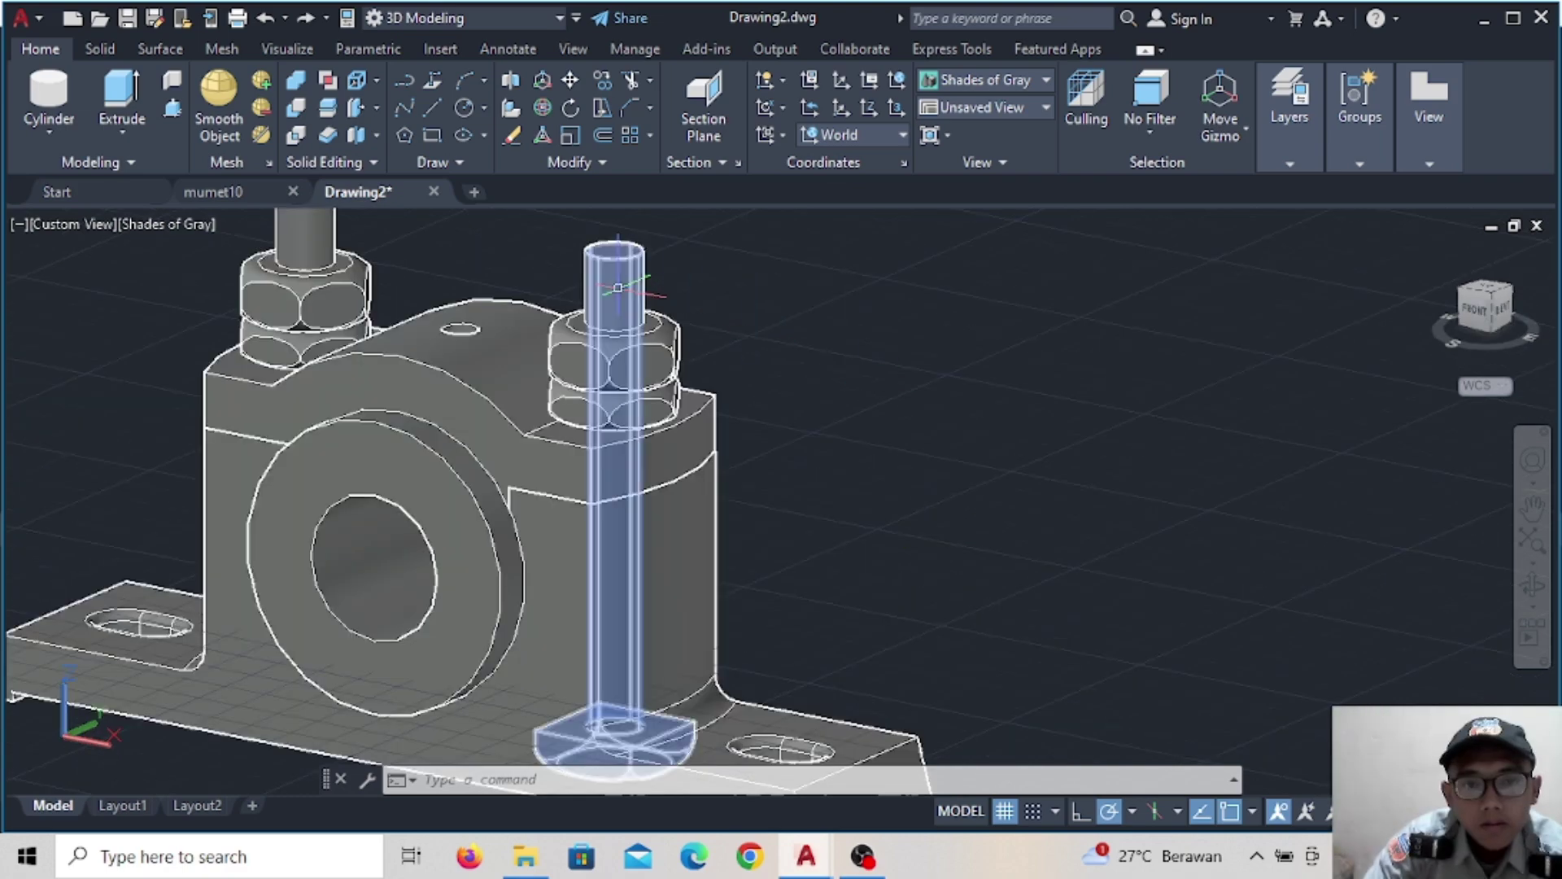
{"action": "left_click", "coordinate": [572, 84]}
{"action": "middle_click_drag", "start_coordinate": [712, 671], "coordinate": [736, 508]}
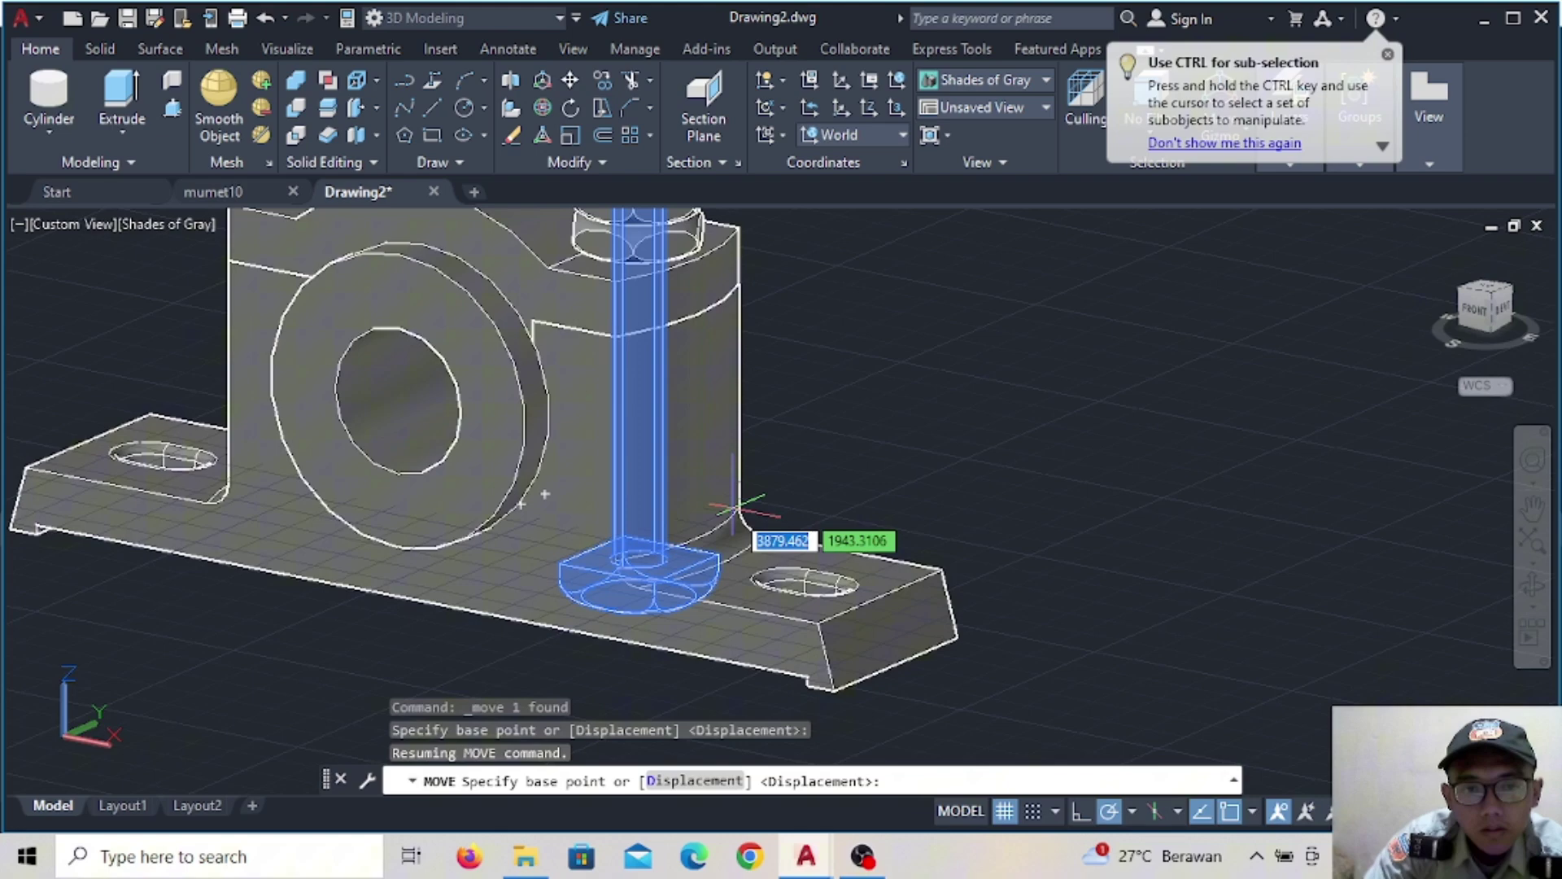
{"action": "left_click", "coordinate": [638, 561]}
{"action": "mouse_move", "coordinate": [642, 570]}
{"action": "middle_mouse_down"}
{"action": "mouse_move", "coordinate": [648, 492]}
{"action": "mouse_move", "coordinate": [599, 453]}
{"action": "middle_mouse_up"}
{"action": "key", "text": "Escape"}
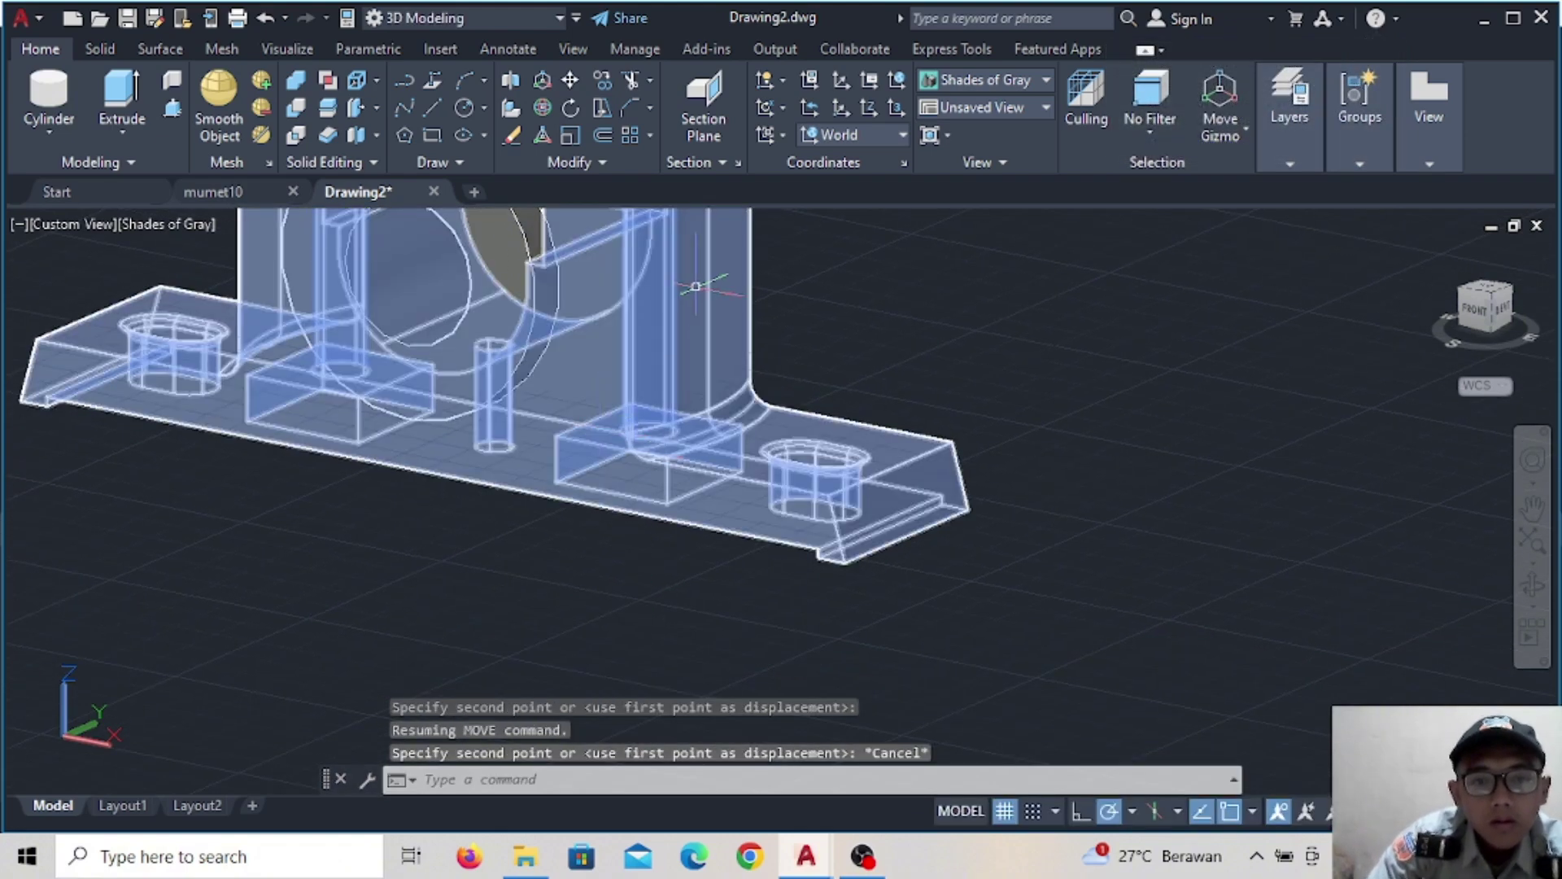
Retry moving the bolt from its head centre toward the base plate, then cancel again
{"action": "left_click", "coordinate": [570, 80]}
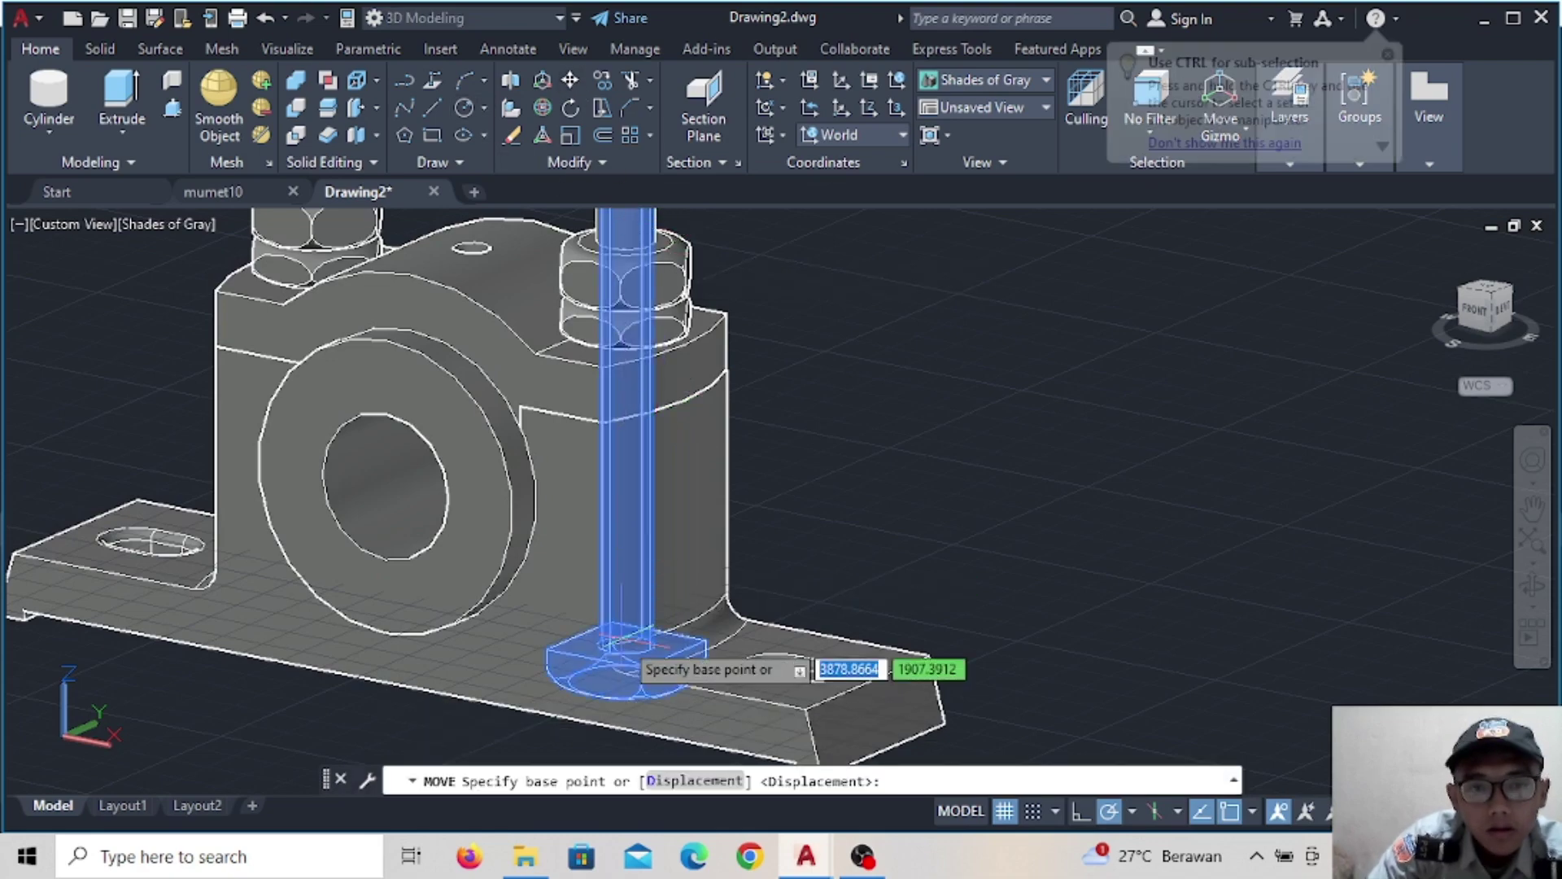
{"action": "middle_click_drag", "start_coordinate": [614, 638], "coordinate": [624, 651], "text": "shift"}
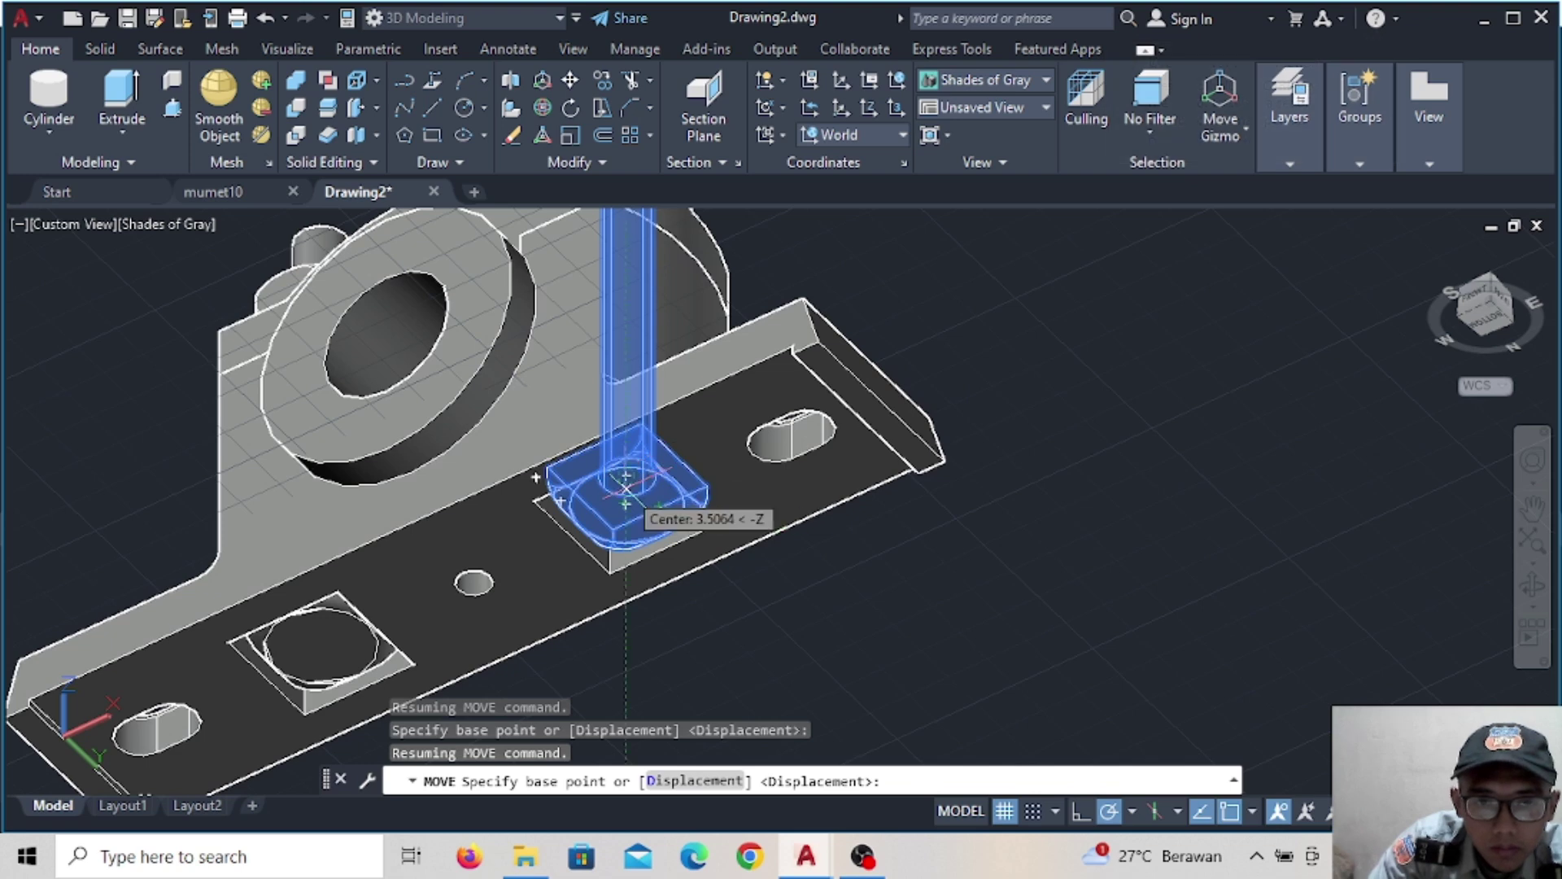
{"action": "left_click", "coordinate": [625, 499]}
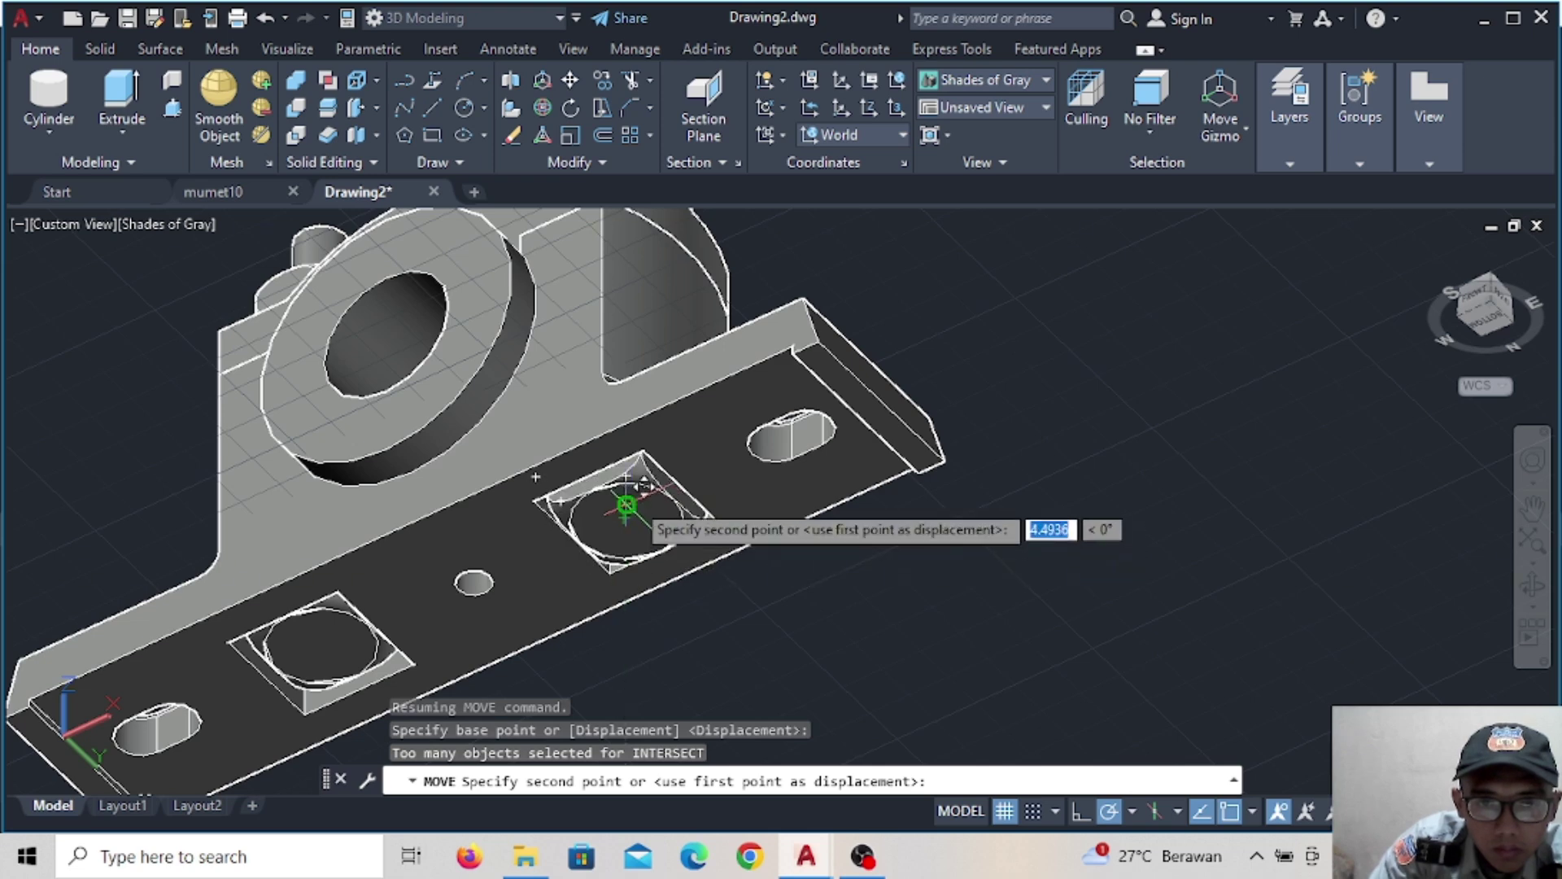
{"action": "left_click", "coordinate": [625, 504]}
{"action": "left_click", "coordinate": [321, 488]}
{"action": "left_click", "coordinate": [375, 216]}
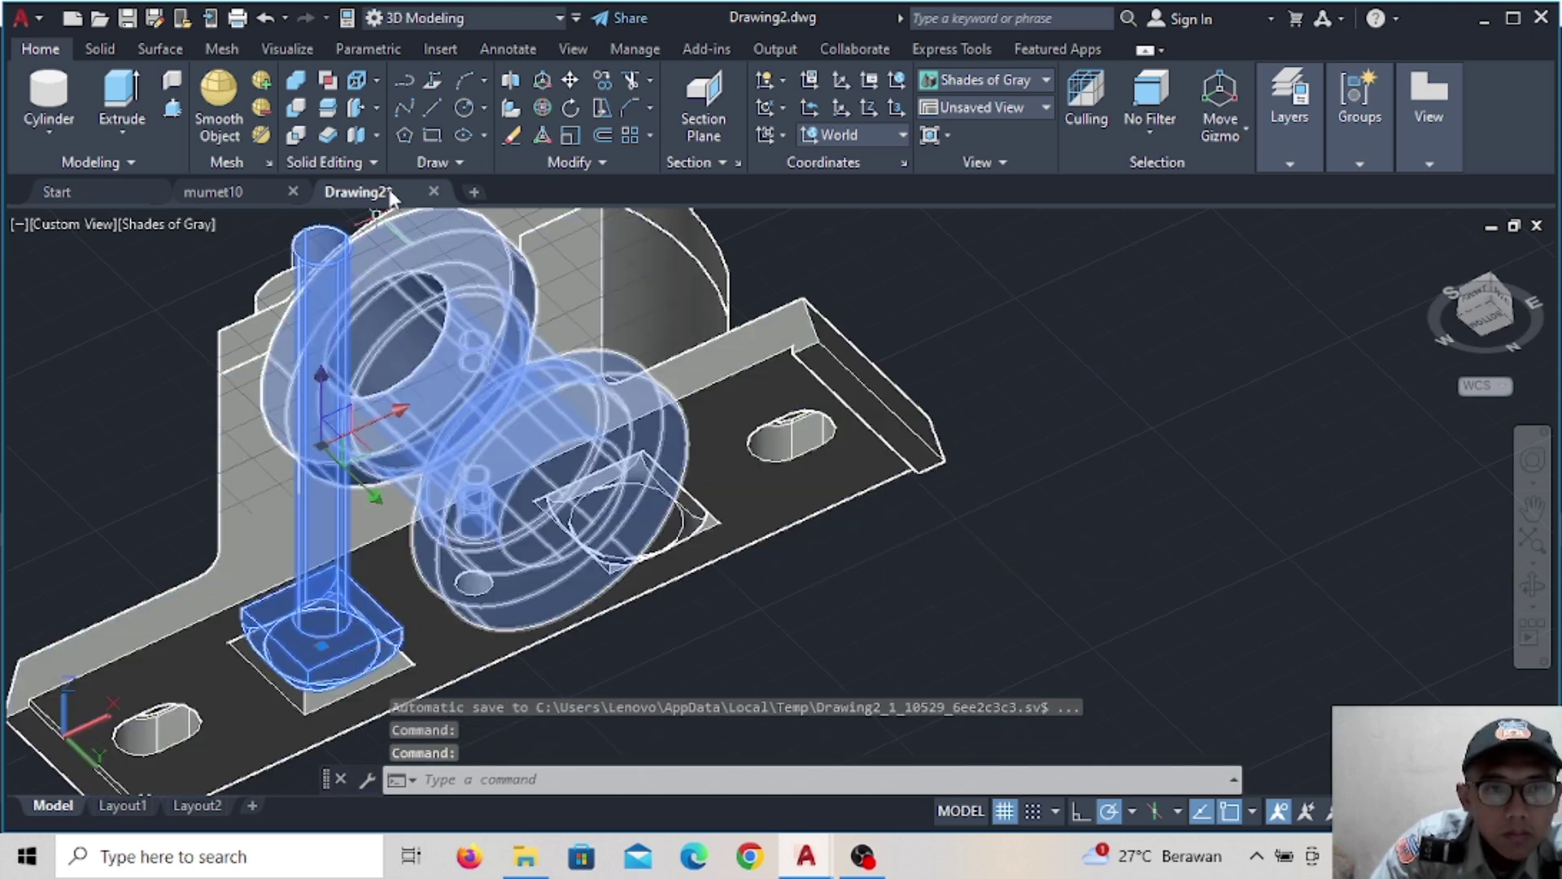
{"action": "left_click", "coordinate": [571, 82]}
{"action": "left_click", "coordinate": [322, 643]}
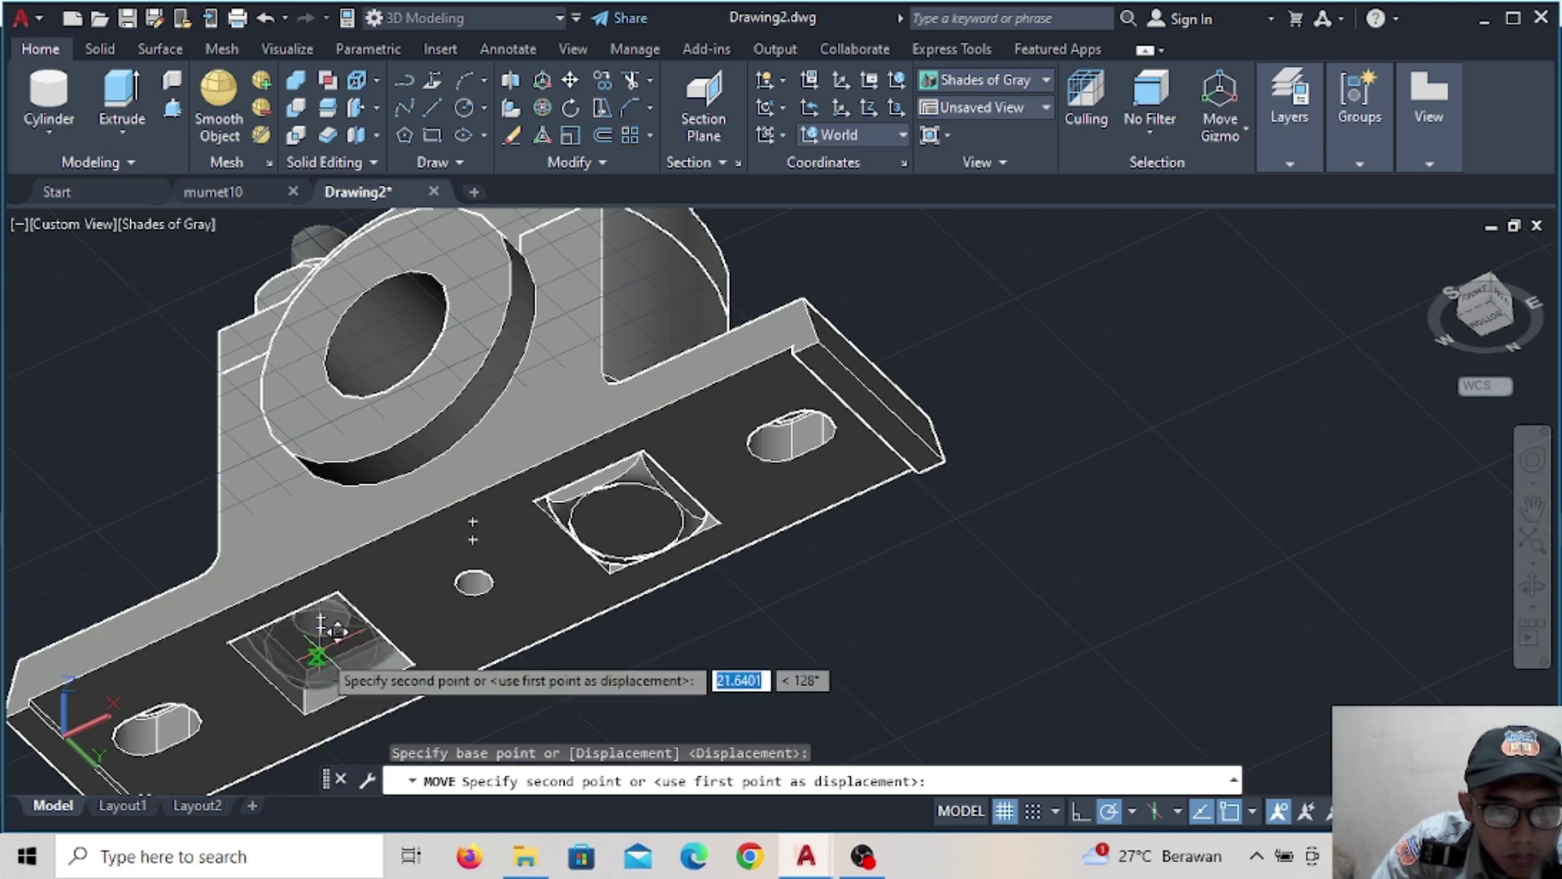
{"action": "middle_click_drag", "start_coordinate": [321, 628], "coordinate": [396, 600]}
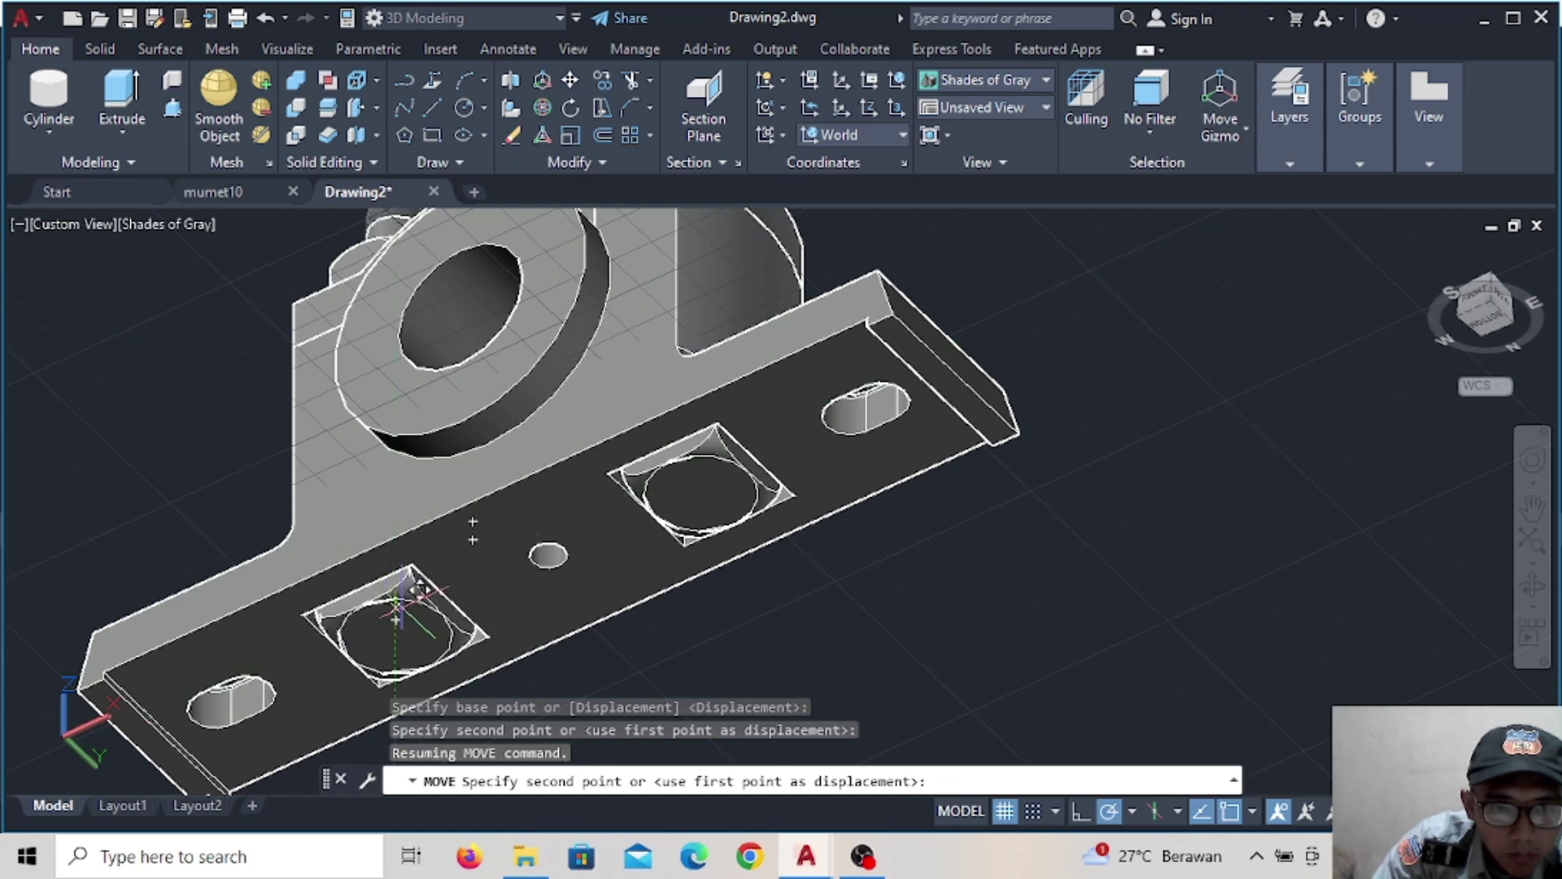
{"action": "key", "text": "Escape"}
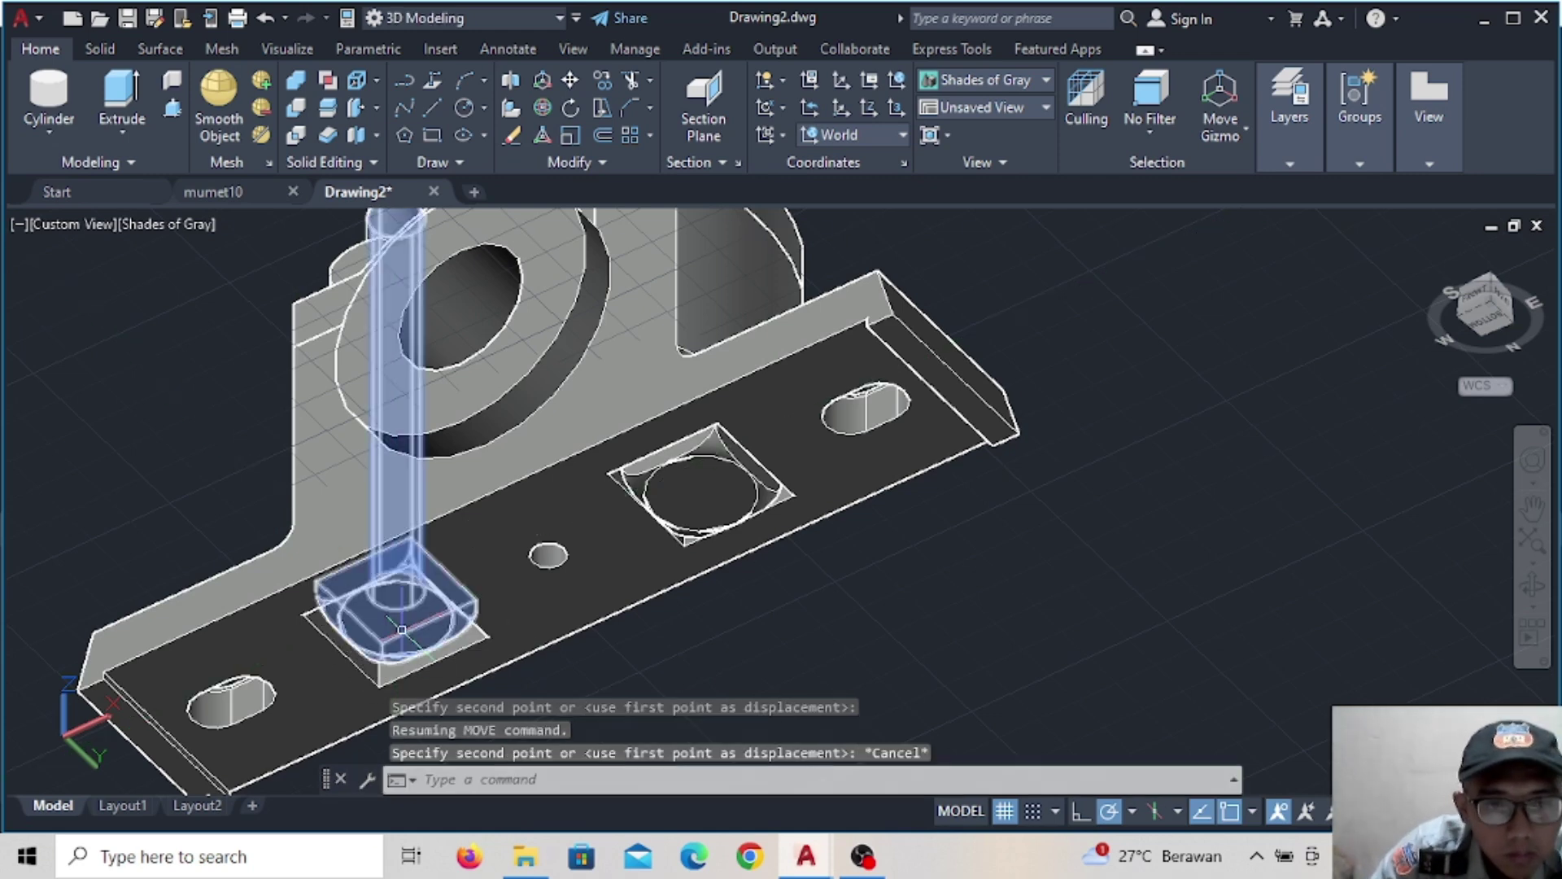
Move the left bolt from its centre into the left square recess of the base plate
{"action": "mouse_move", "coordinate": [418, 612]}
{"action": "middle_mouse_down", "text": "shift"}
{"action": "mouse_move", "coordinate": [565, 655]}
{"action": "mouse_move", "coordinate": [659, 643]}
{"action": "mouse_move", "coordinate": [554, 659]}
{"action": "middle_mouse_up", "text": "shift"}
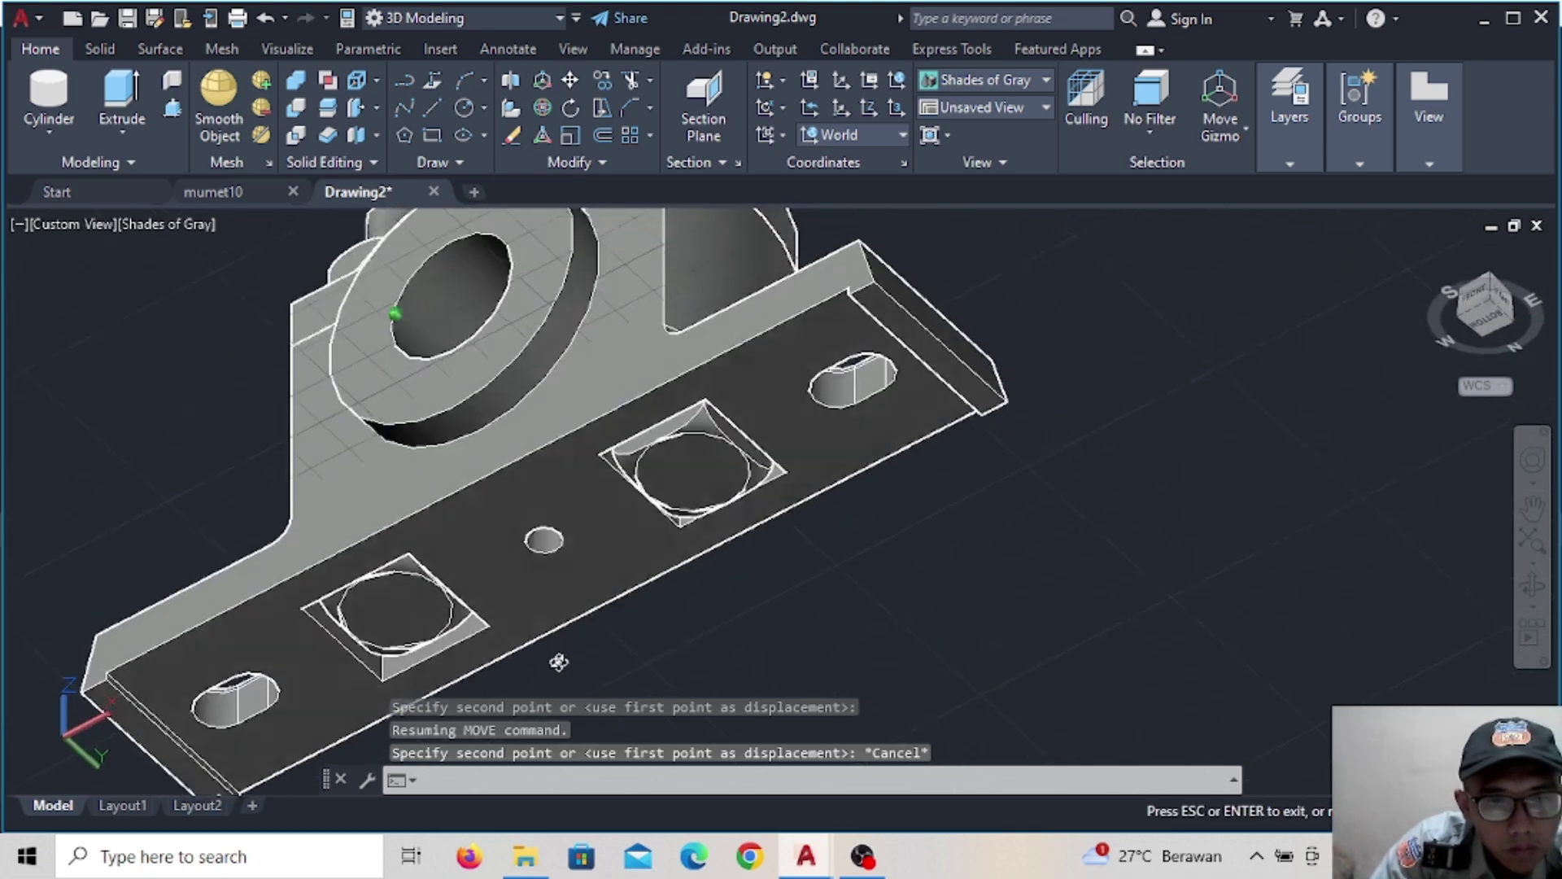
{"action": "left_click", "coordinate": [395, 606]}
{"action": "left_click", "coordinate": [569, 80]}
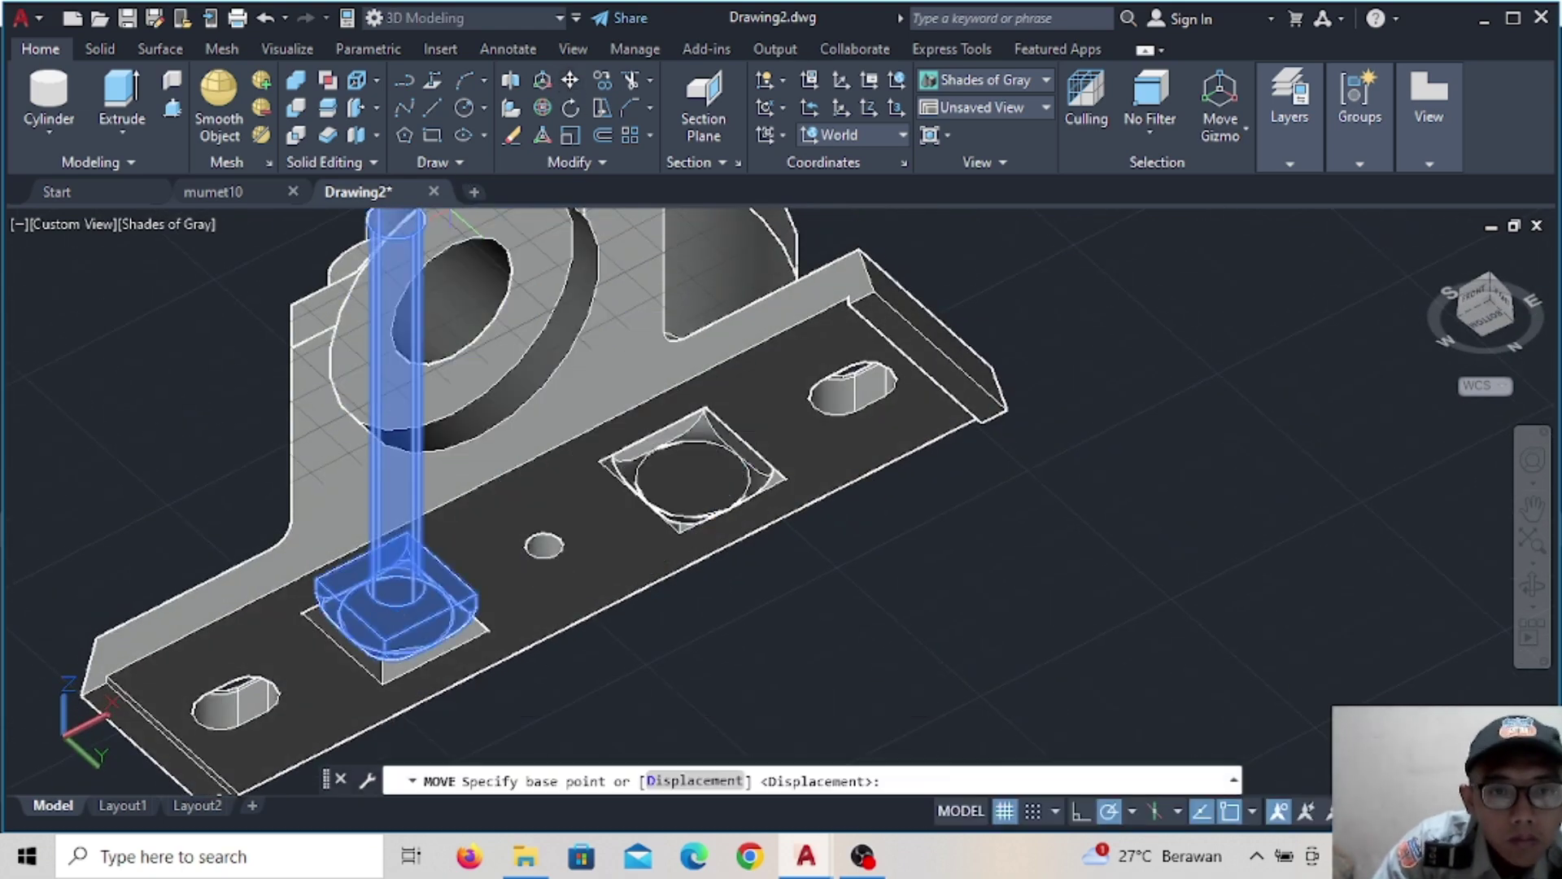
{"action": "left_click", "coordinate": [395, 585]}
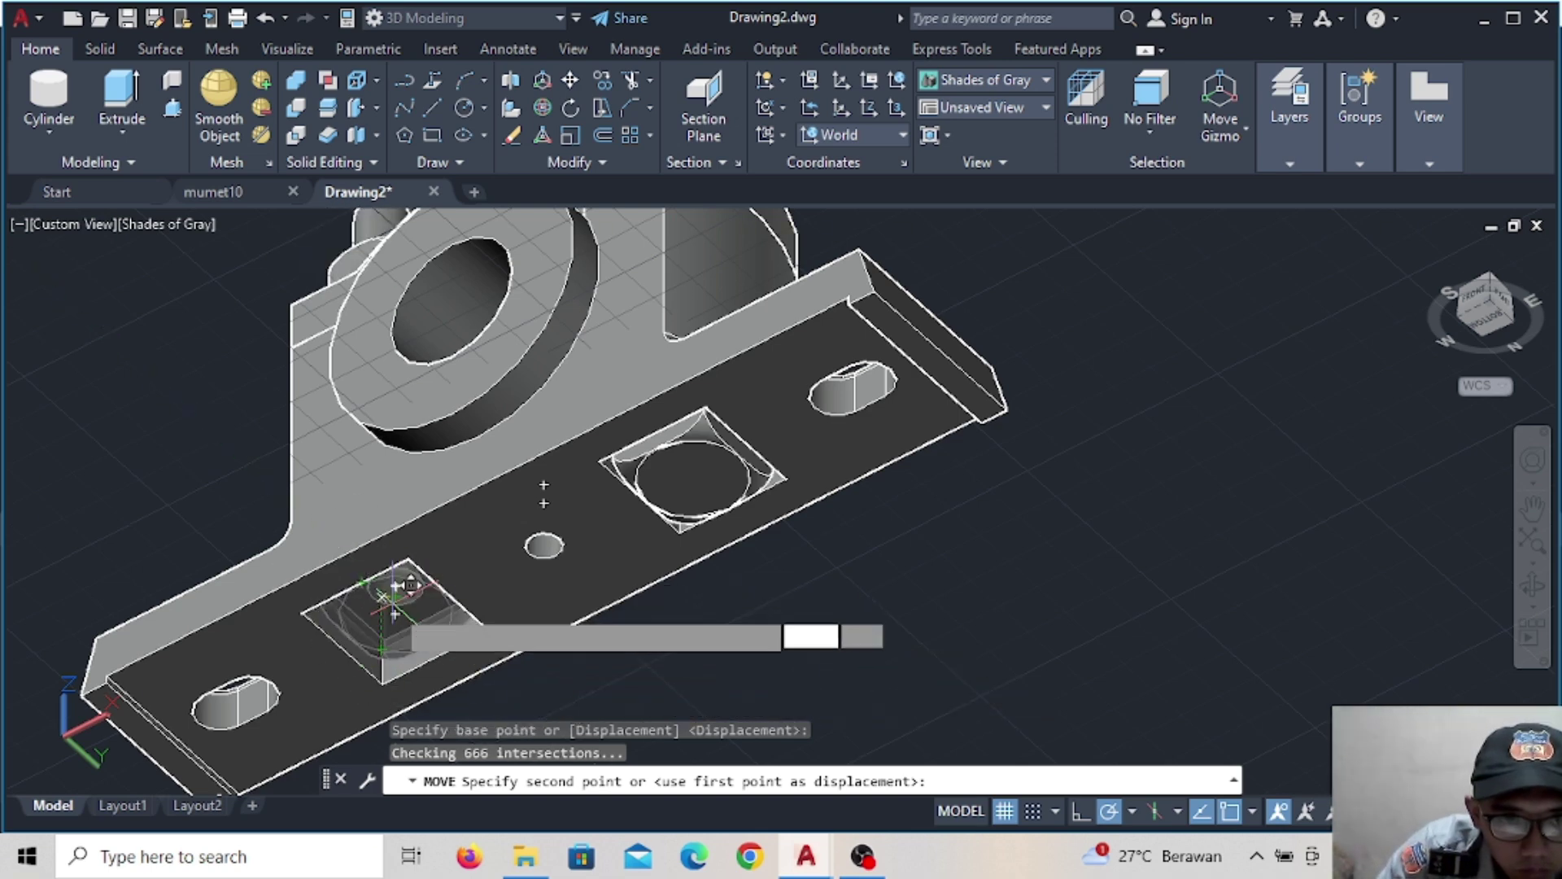
{"action": "left_click", "coordinate": [395, 614]}
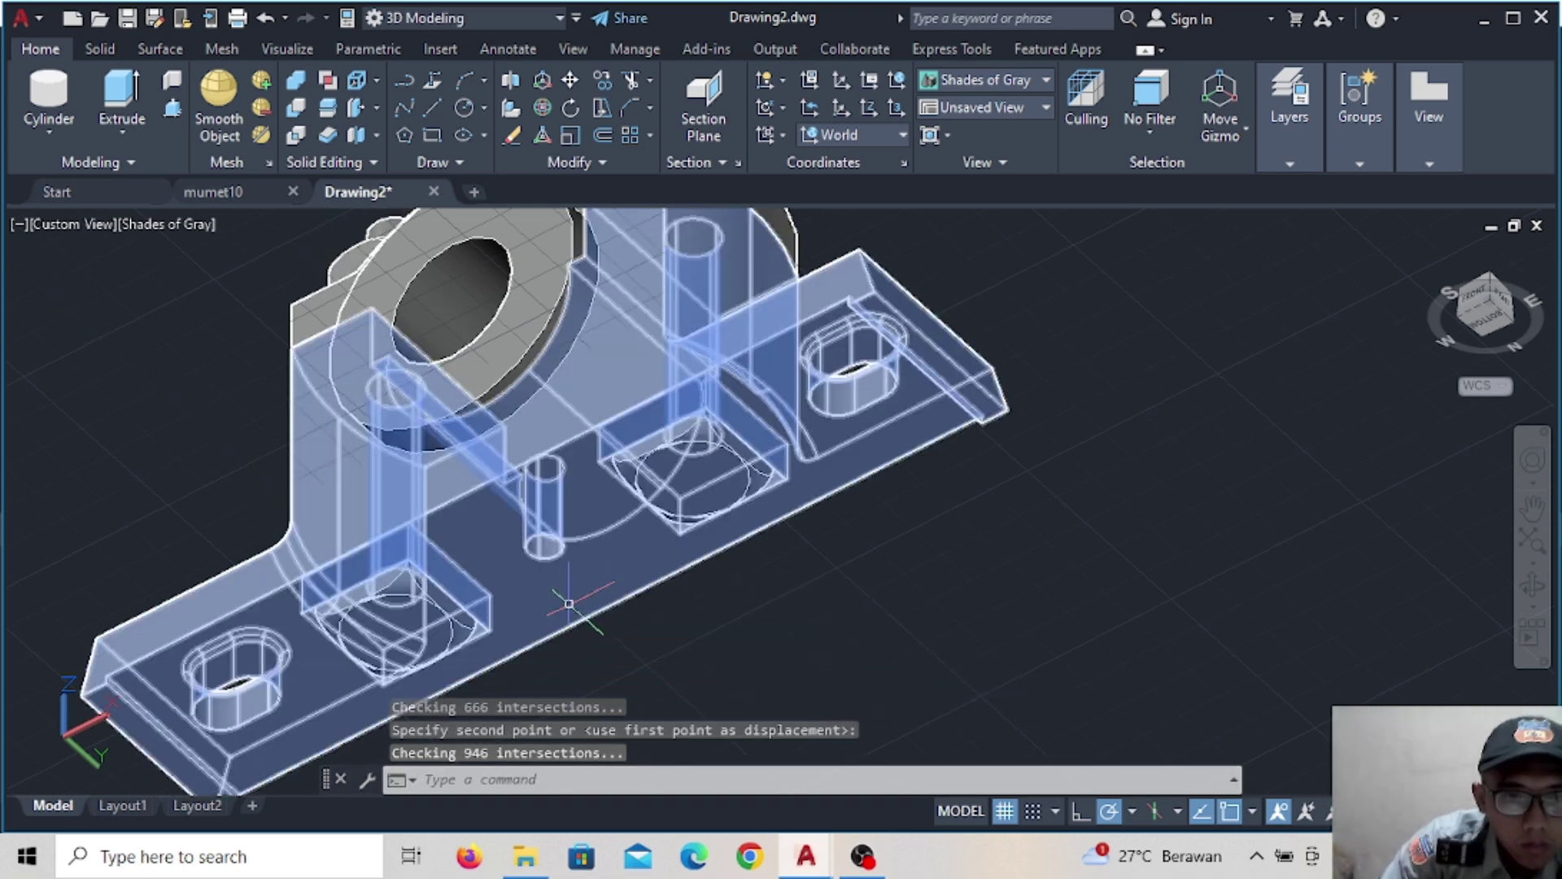
Switch the assembly to the SW Isometric view using the ViewCube
{"action": "scroll", "coordinate": [498, 576], "scroll_direction": "down", "scroll_amount": 2}
{"action": "scroll", "coordinate": [498, 576], "scroll_direction": "up", "scroll_amount": 1}
{"action": "right_click", "coordinate": [497, 576], "text": "shift"}
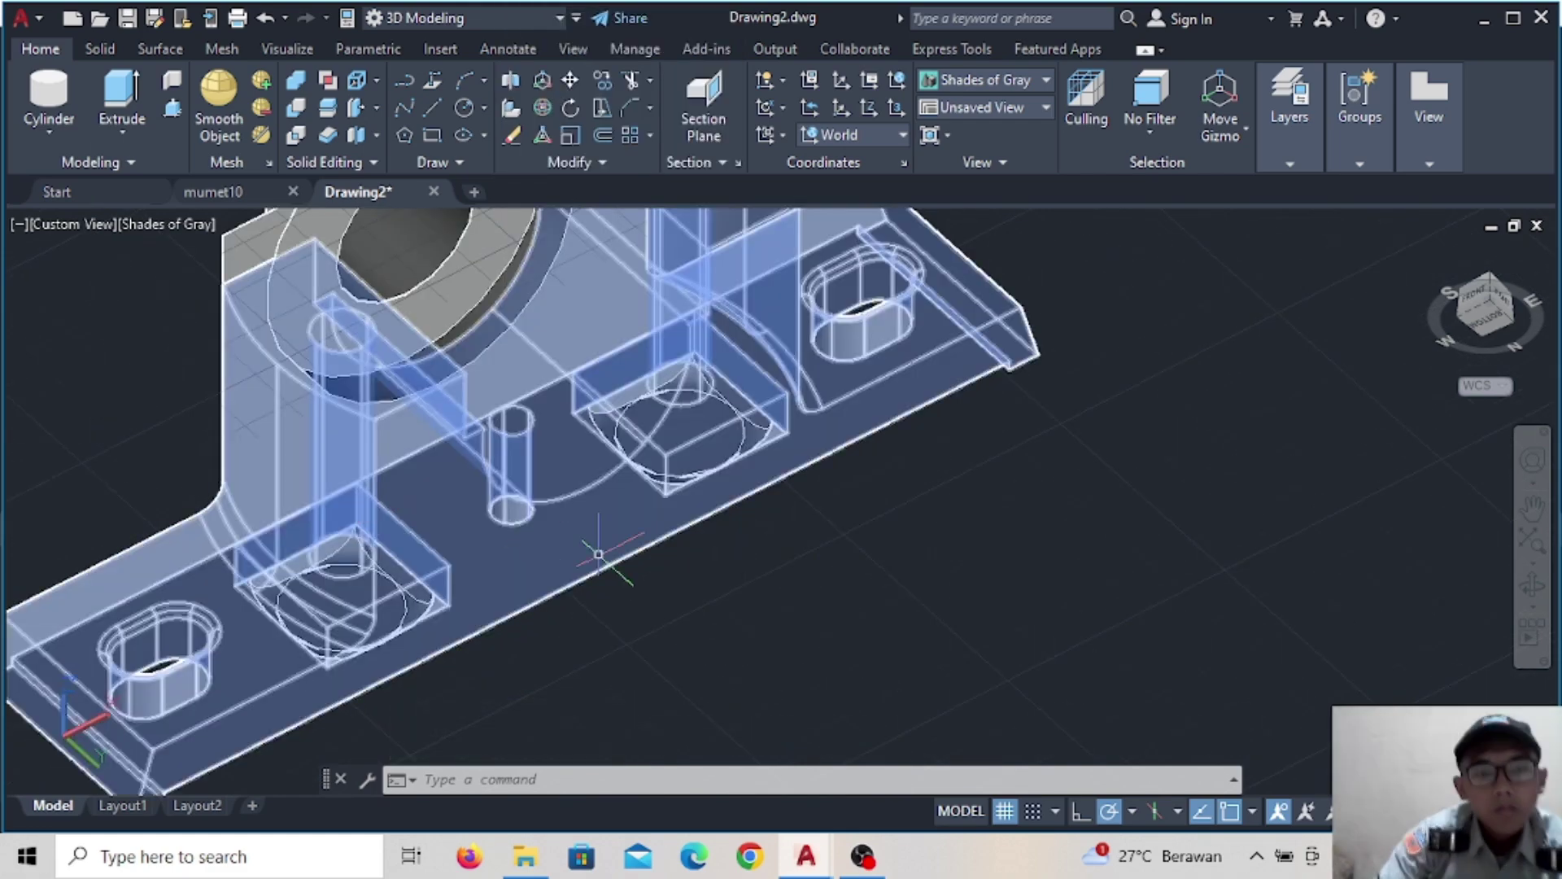
{"action": "scroll", "coordinate": [498, 576], "scroll_direction": "up", "scroll_amount": 2}
{"action": "left_click", "coordinate": [1490, 279]}
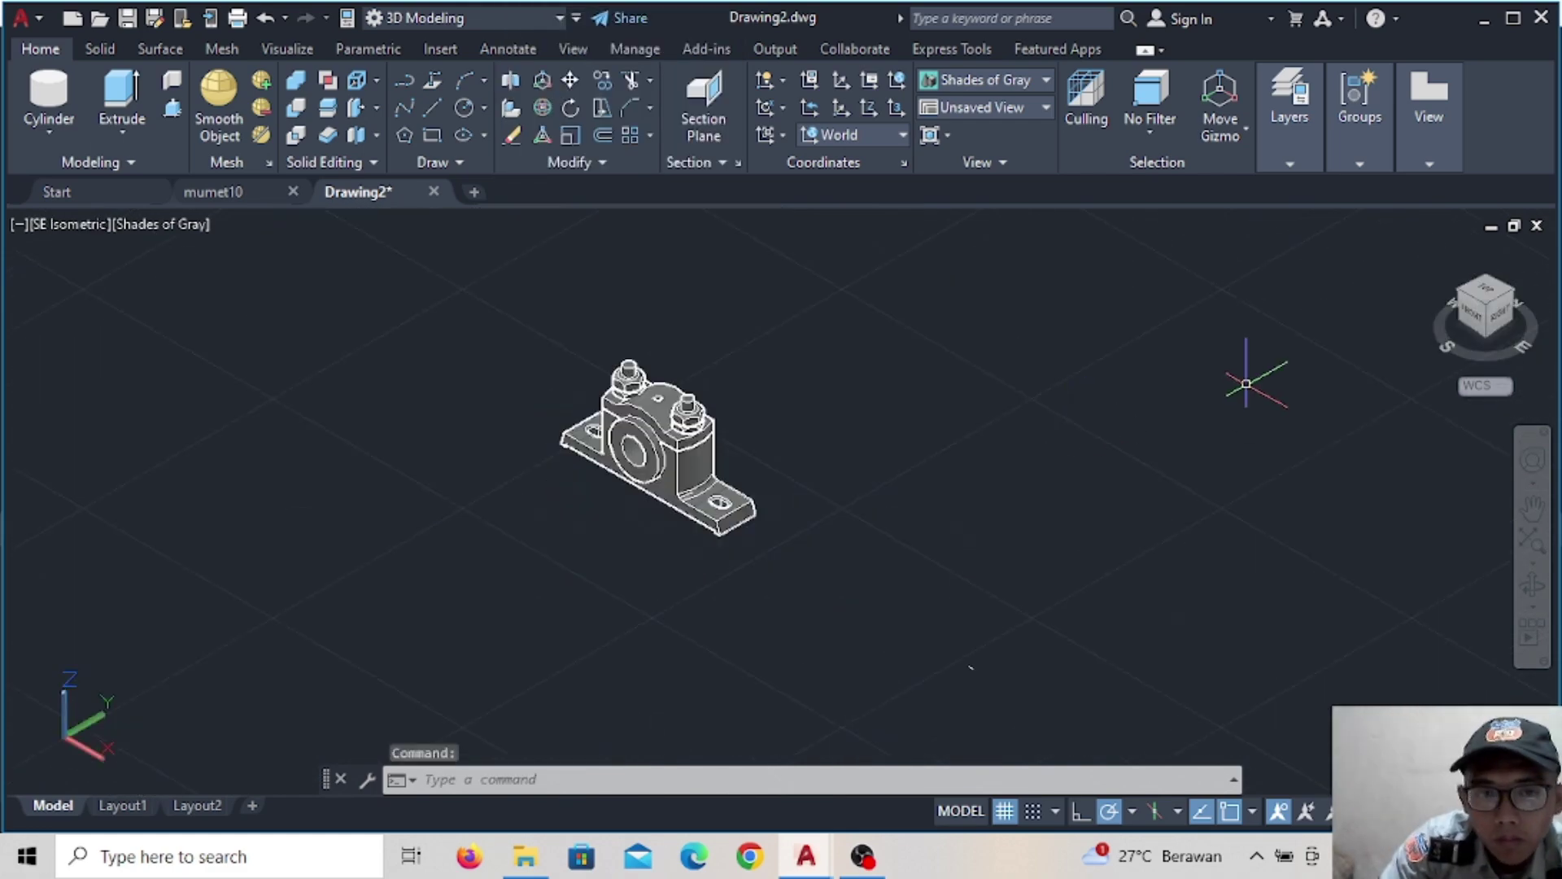
{"action": "left_click", "coordinate": [1466, 297]}
{"action": "scroll", "coordinate": [662, 523], "scroll_direction": "up", "scroll_amount": 2}
{"action": "scroll", "coordinate": [653, 418], "scroll_direction": "up", "scroll_amount": 2}
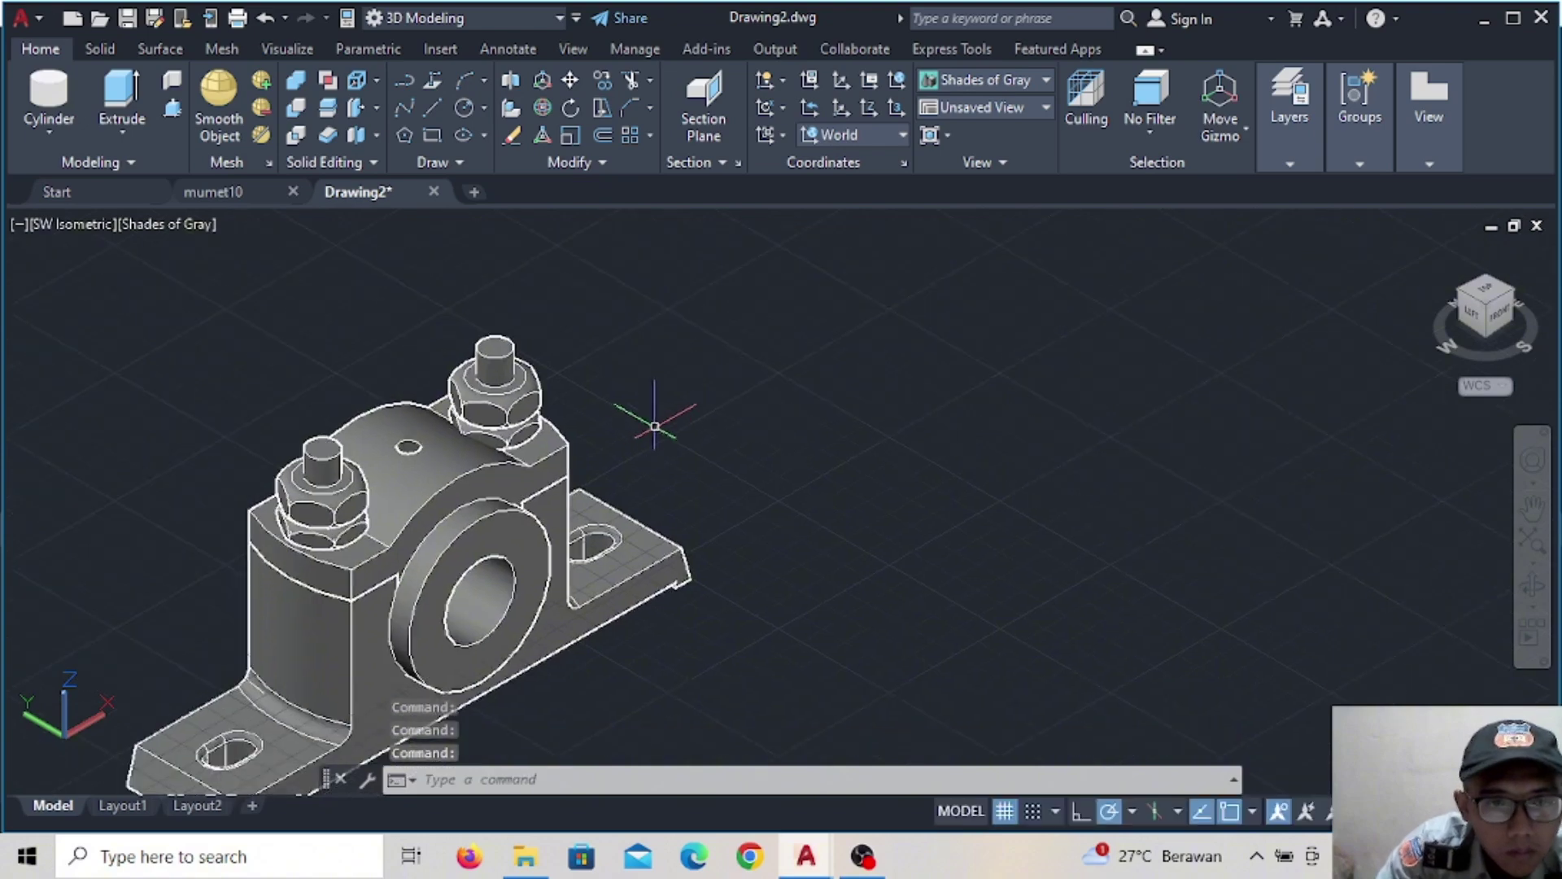
{"action": "scroll", "coordinate": [719, 486], "scroll_direction": "down", "scroll_amount": 3}
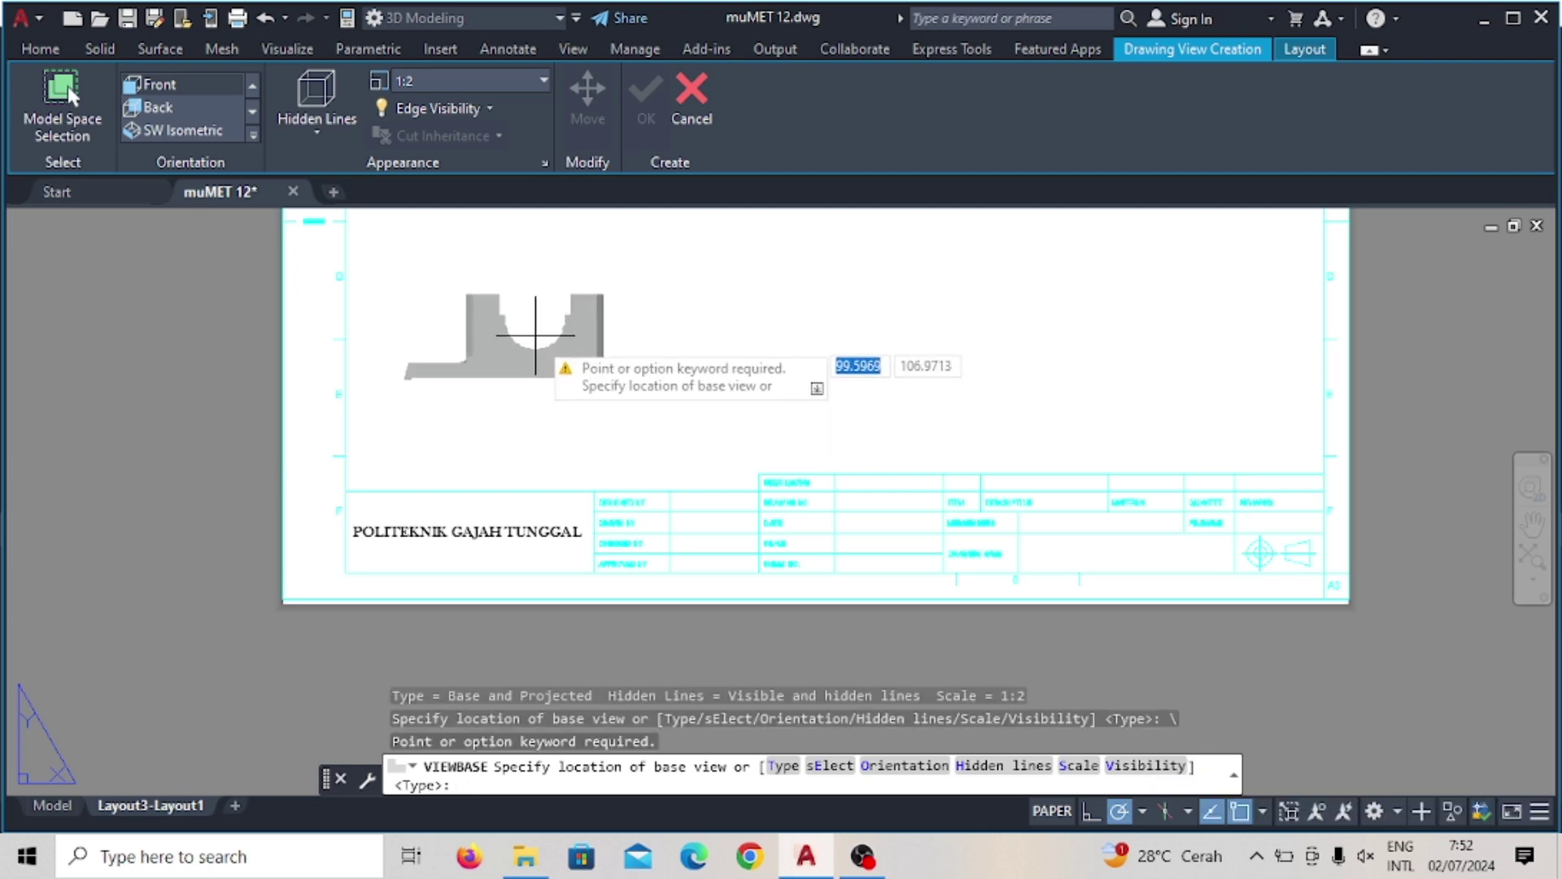
Place the pillow block's base view with side and isometric projected views
{"action": "left_click", "coordinate": [519, 358]}
{"action": "key", "text": "Return"}
{"action": "left_click", "coordinate": [760, 383]}
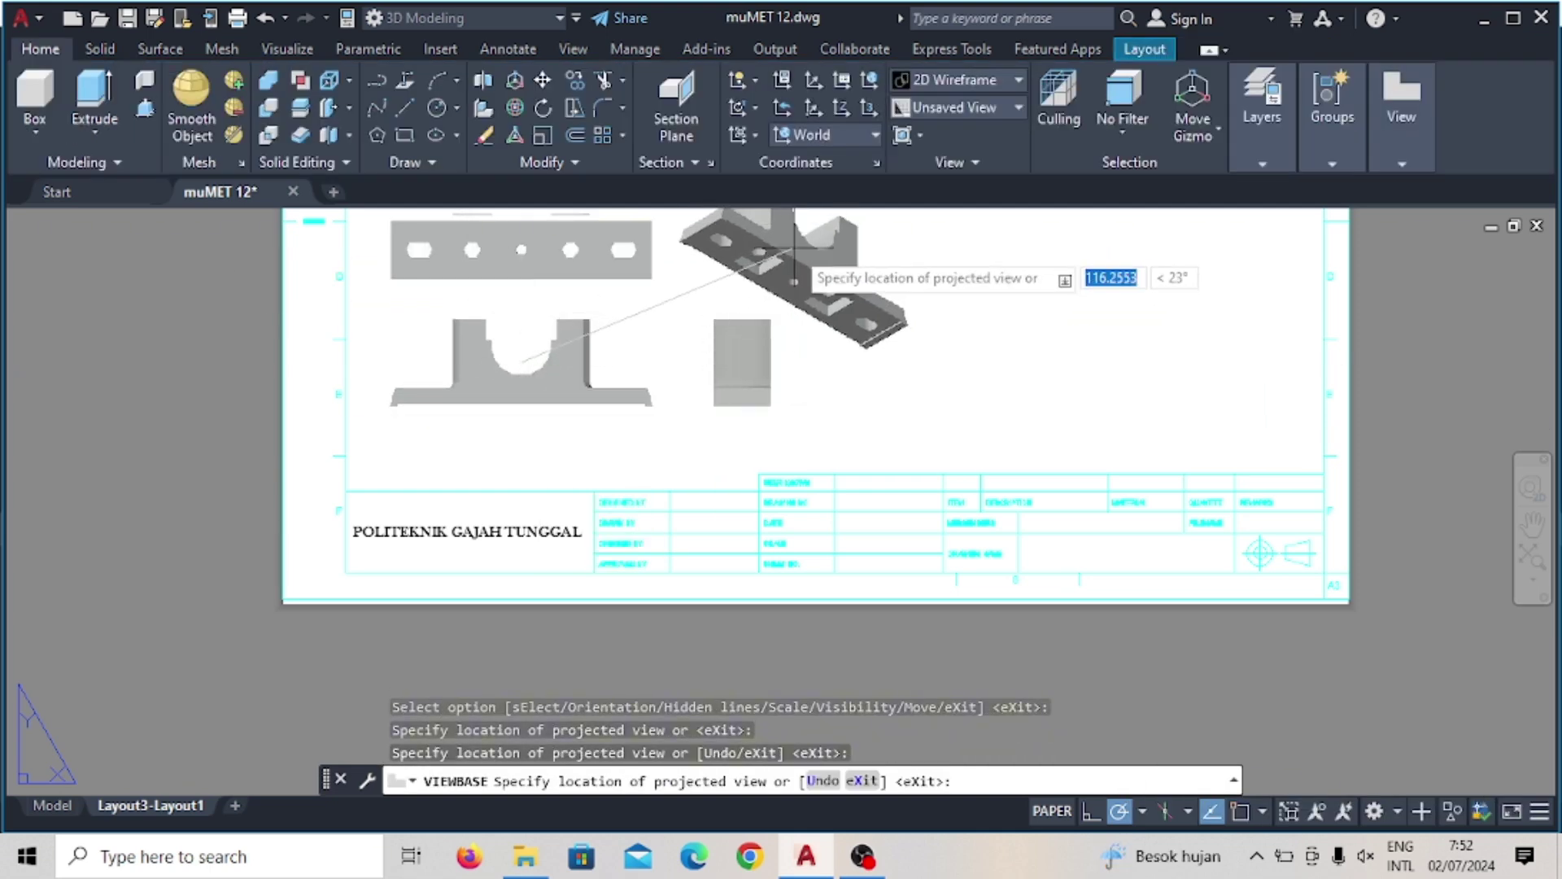
{"action": "left_click", "coordinate": [793, 276]}
{"action": "key", "text": "Return"}
{"action": "scroll", "coordinate": [688, 379], "scroll_direction": "up", "scroll_amount": 3}
{"action": "scroll", "coordinate": [917, 377], "scroll_direction": "down", "scroll_amount": 3}
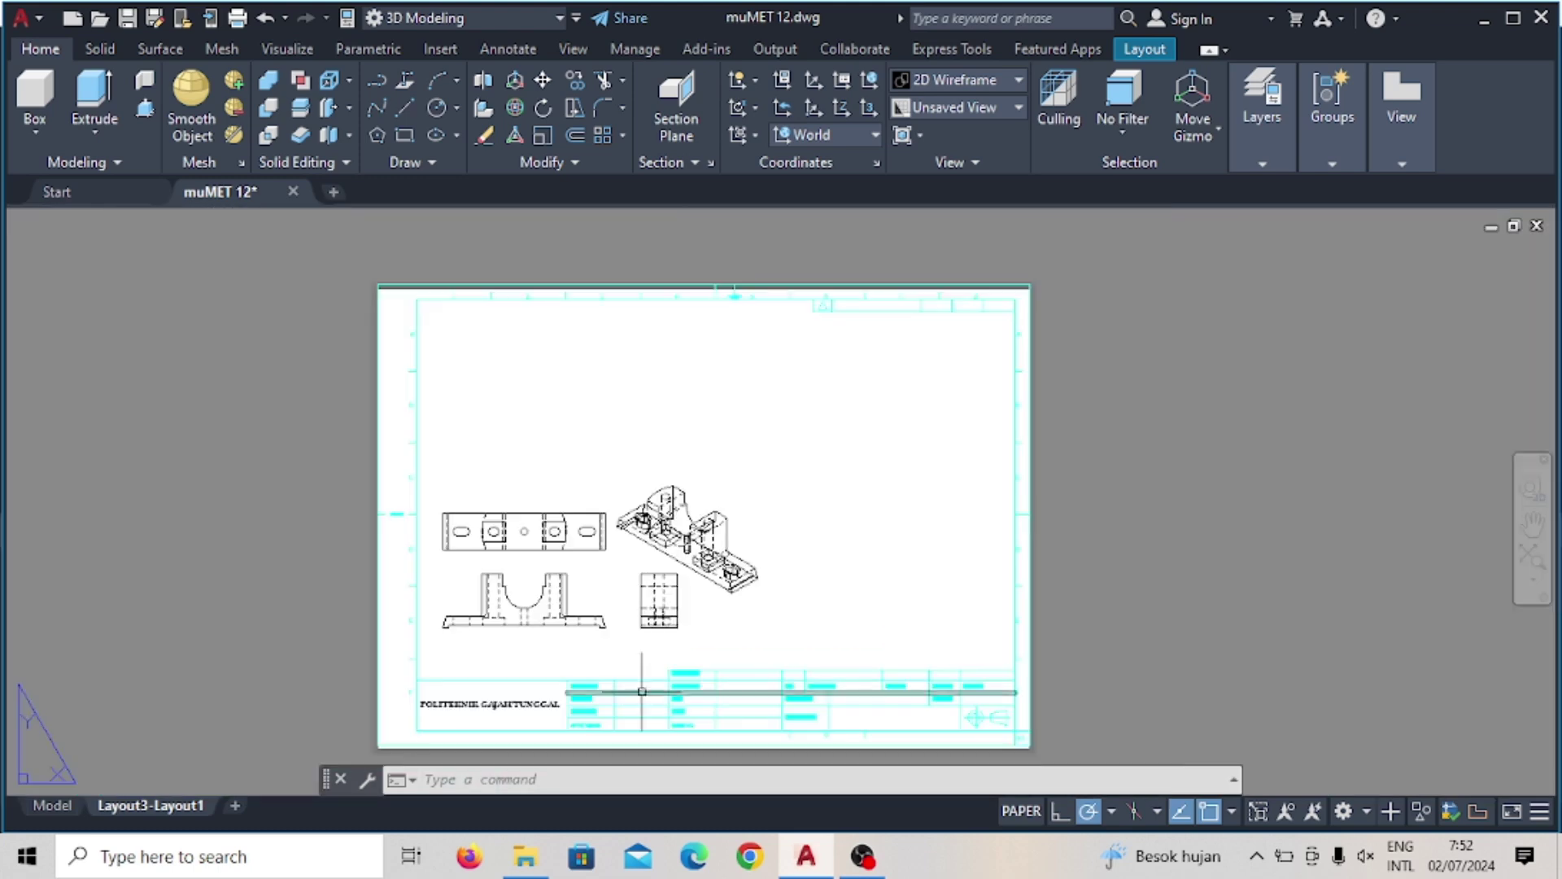
Add the housing cap's base view and isometric projected view to the sheet
{"action": "key", "text": "ctrl+Page_Up"}
{"action": "left_click", "coordinate": [1401, 114]}
{"action": "left_click", "coordinate": [1393, 236]}
{"action": "key", "text": "Return"}
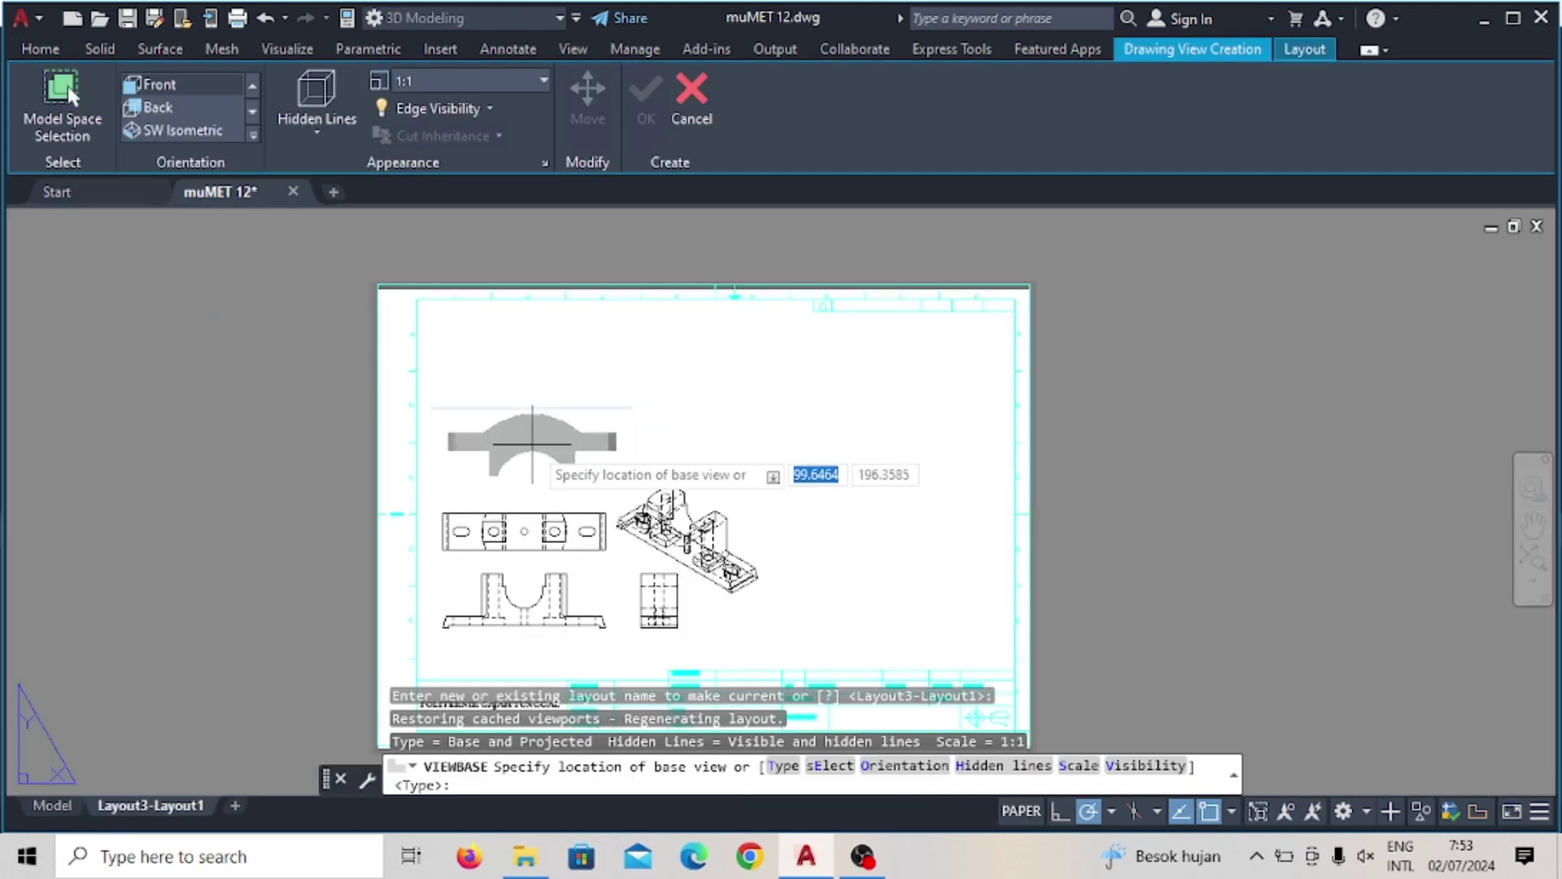
{"action": "left_click", "coordinate": [540, 431]}
{"action": "key", "text": "Return"}
{"action": "left_click", "coordinate": [702, 383]}
{"action": "key", "text": "Return"}
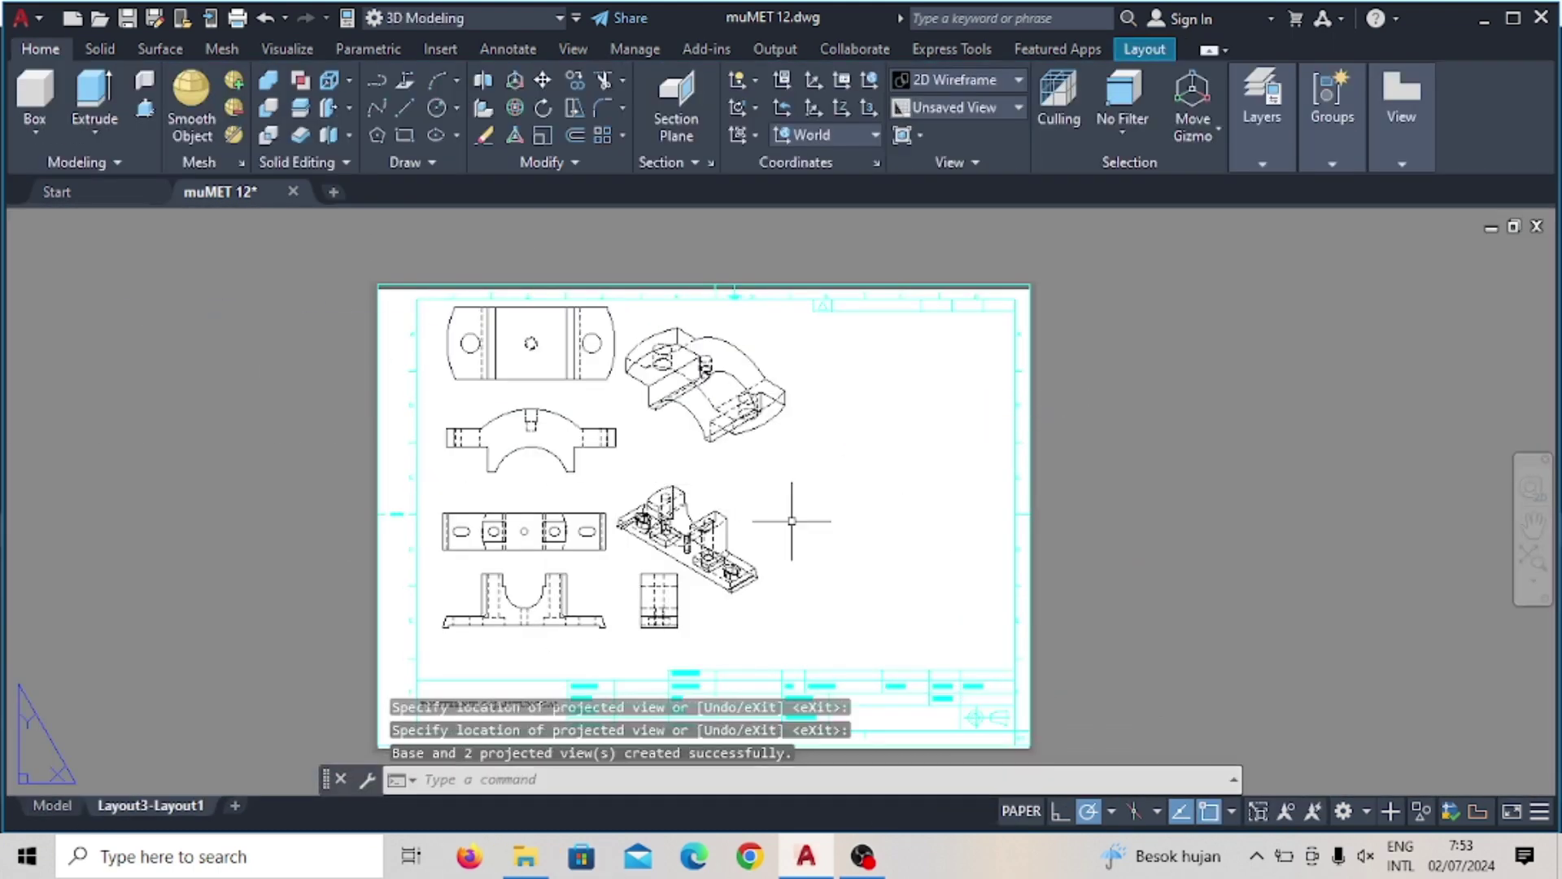
Add the bushing's base, side, top and isometric views to the sheet
{"action": "key", "text": "ctrl+Page_Up"}
{"action": "left_click", "coordinate": [1401, 114]}
{"action": "left_click", "coordinate": [1393, 236]}
{"action": "key", "text": "Return"}
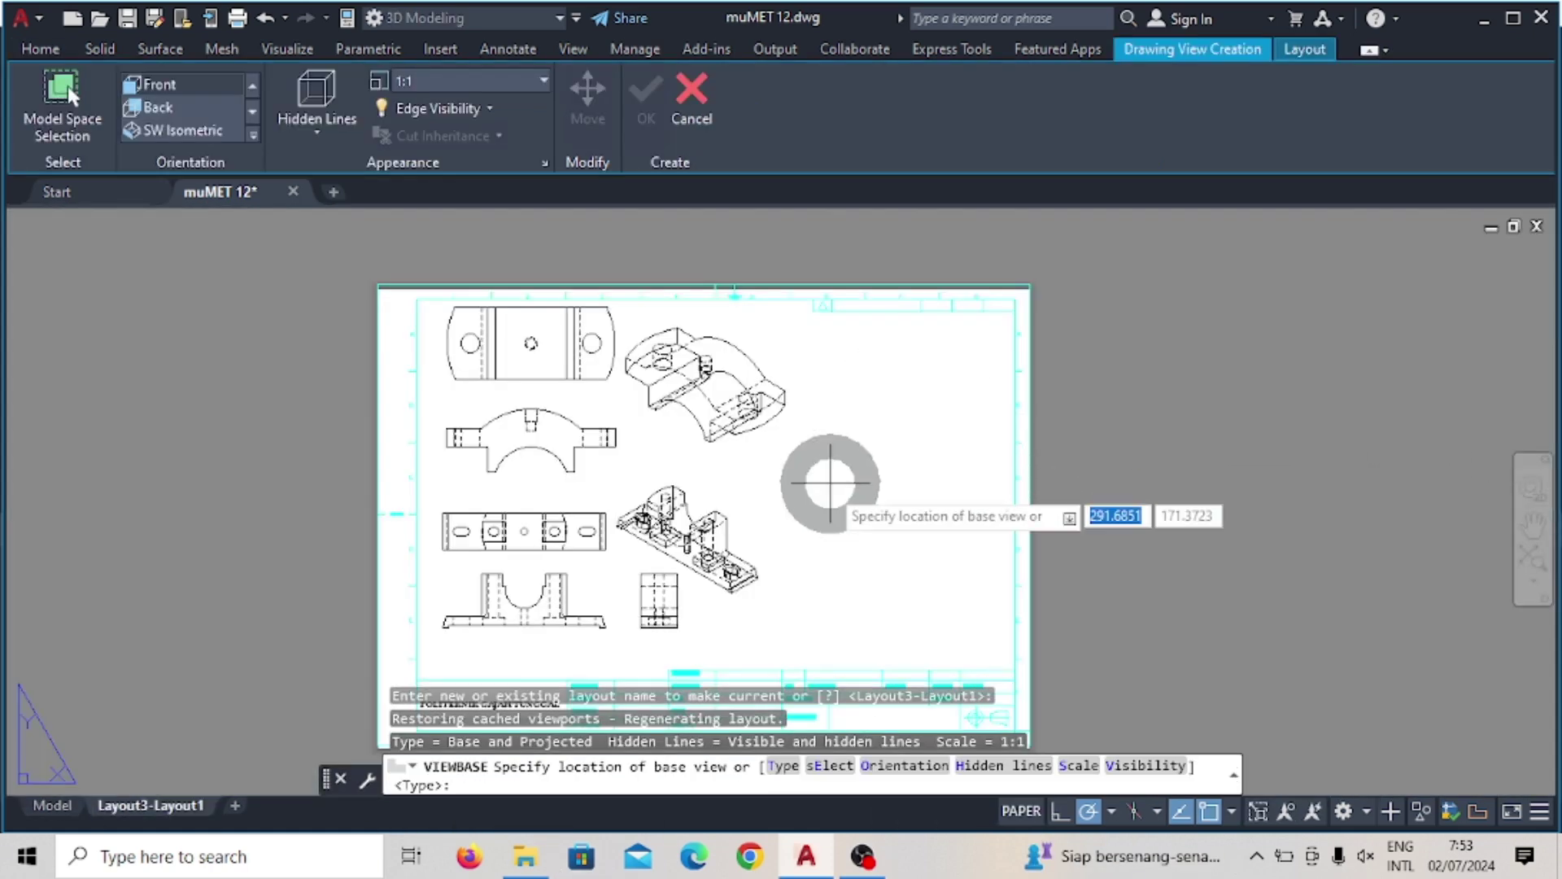
{"action": "left_click", "coordinate": [834, 617]}
{"action": "key", "text": "Return"}
{"action": "left_click", "coordinate": [952, 616]}
{"action": "left_click", "coordinate": [833, 506]}
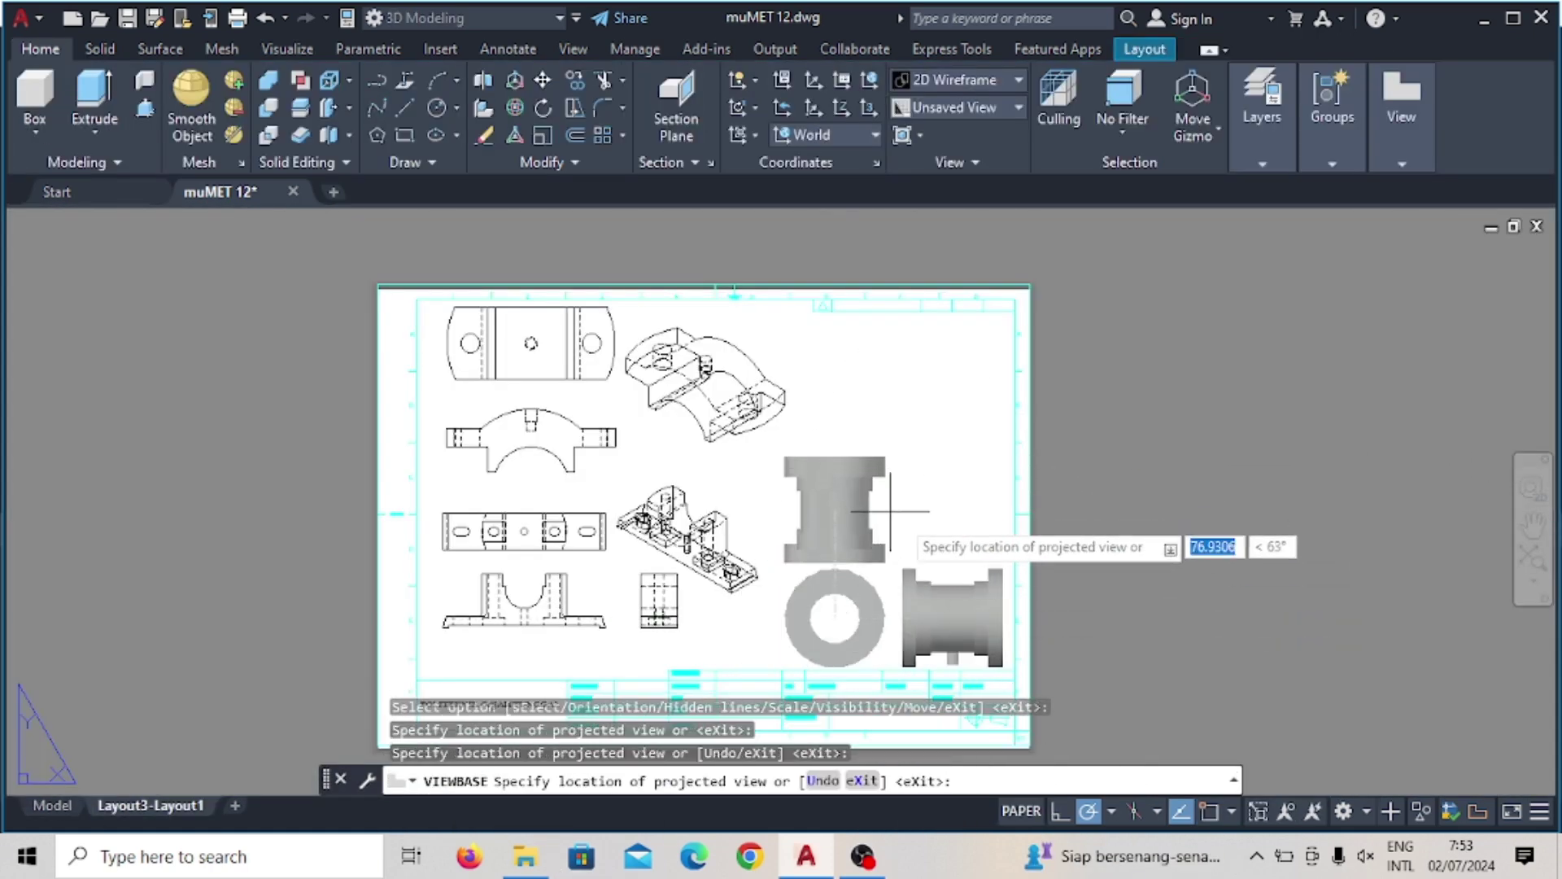
{"action": "left_click", "coordinate": [947, 508]}
{"action": "key", "text": "Return"}
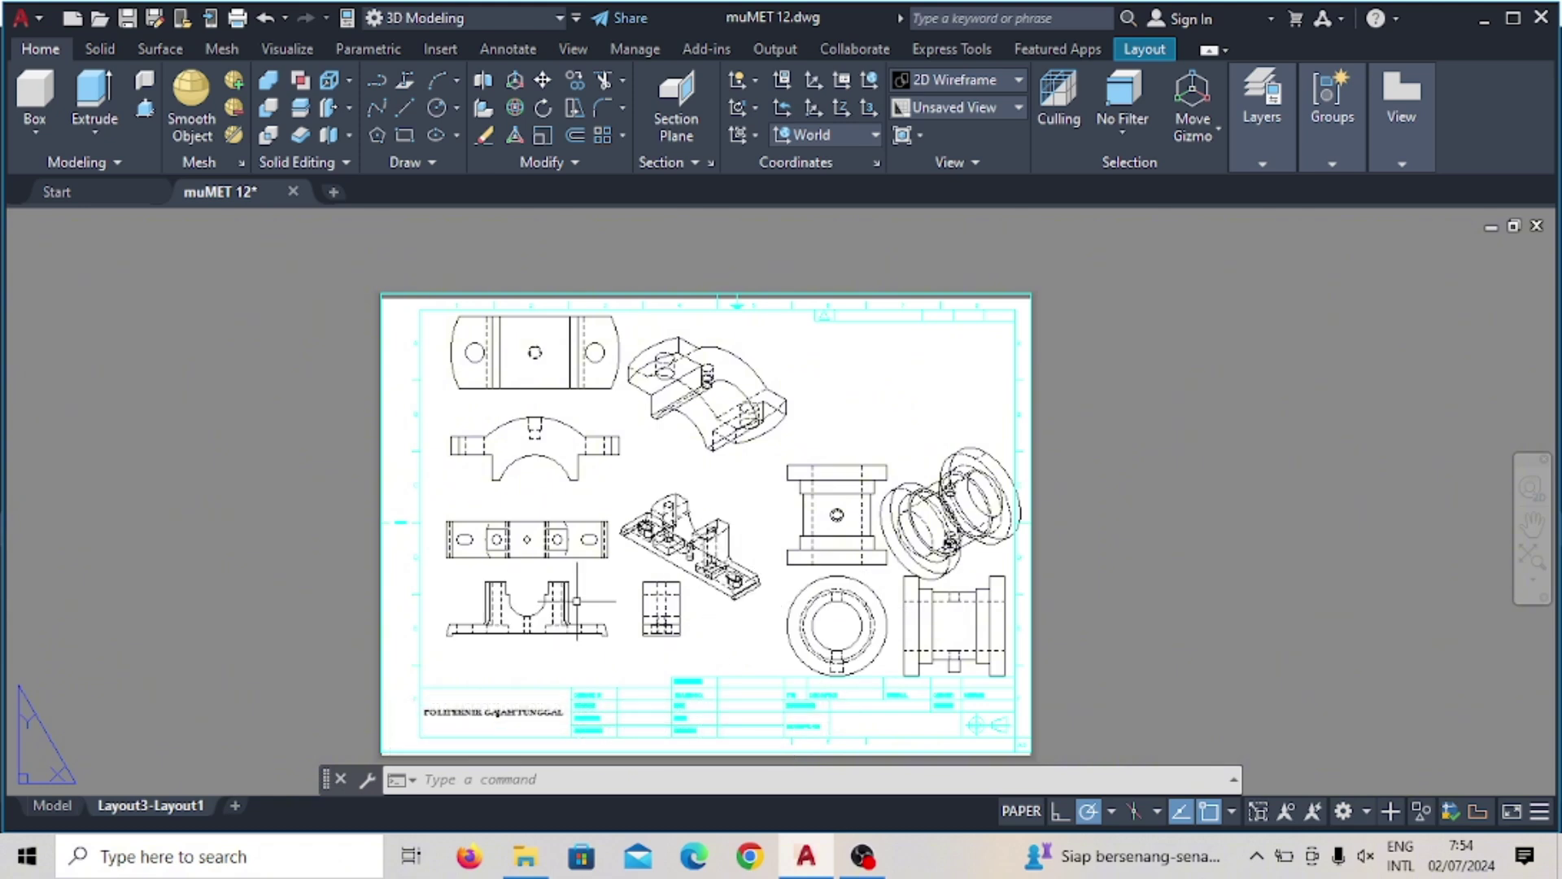
Set the bushing views to 1:2 scale, reposition its isometric view, and begin a bolt base view
{"action": "left_click", "coordinate": [838, 516]}
{"action": "left_click", "coordinate": [994, 115]}
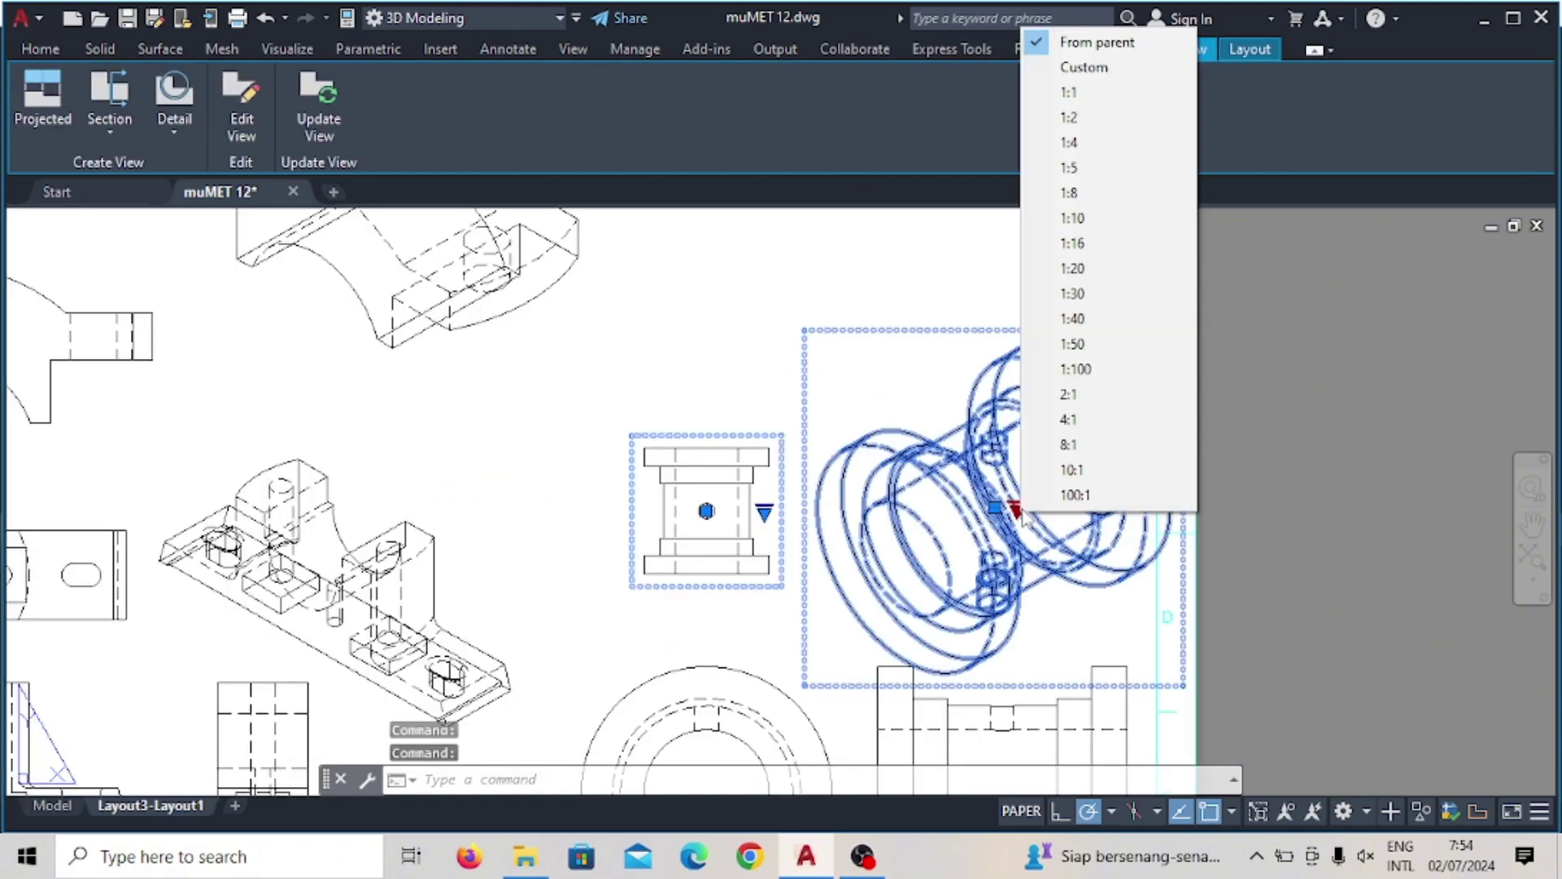
{"action": "scroll", "coordinate": [831, 500], "scroll_direction": "up", "scroll_amount": 2}
{"action": "left_click", "coordinate": [1018, 461]}
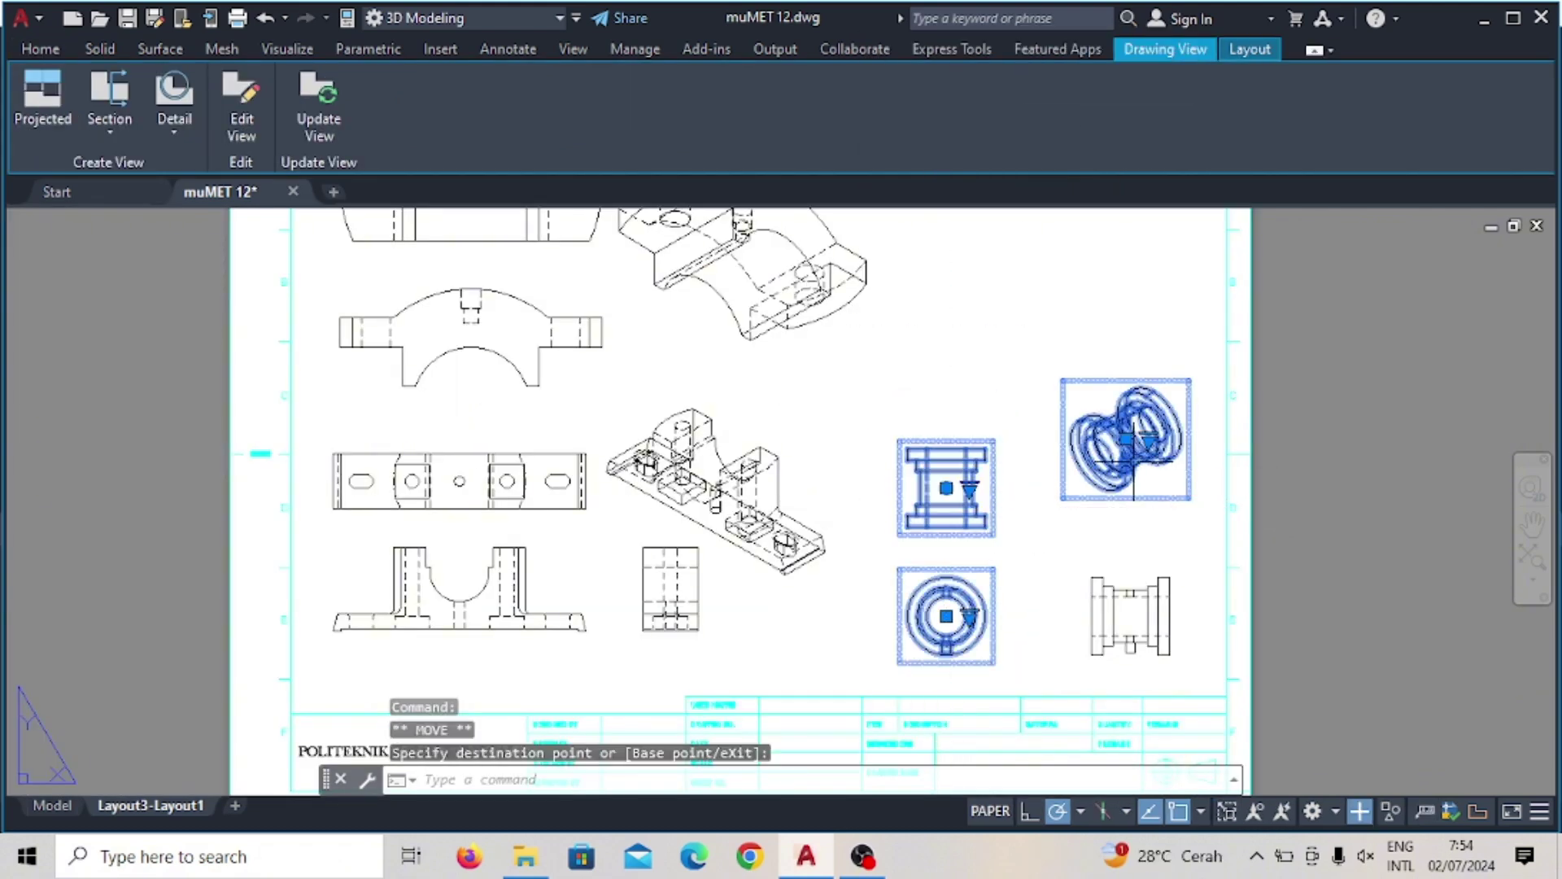
{"action": "scroll", "coordinate": [1330, 503], "scroll_direction": "down", "scroll_amount": 2}
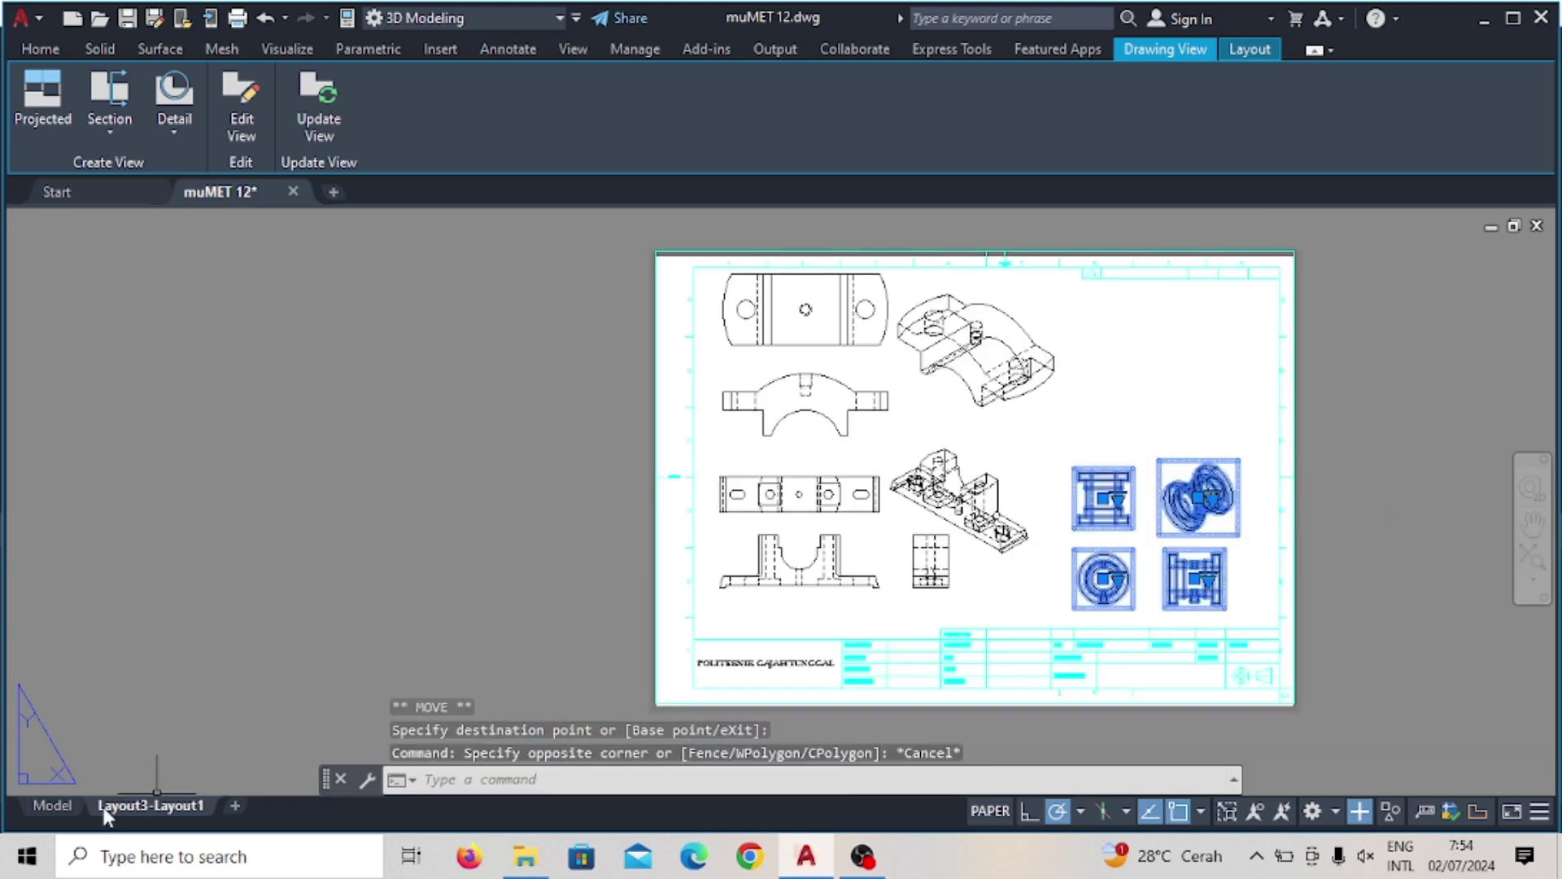
{"action": "left_click", "coordinate": [52, 806]}
{"action": "key", "text": "Return"}
Place the bolt's base view and a projected view on the layout sheet
{"action": "left_click", "coordinate": [1097, 366]}
{"action": "key", "text": "Return"}
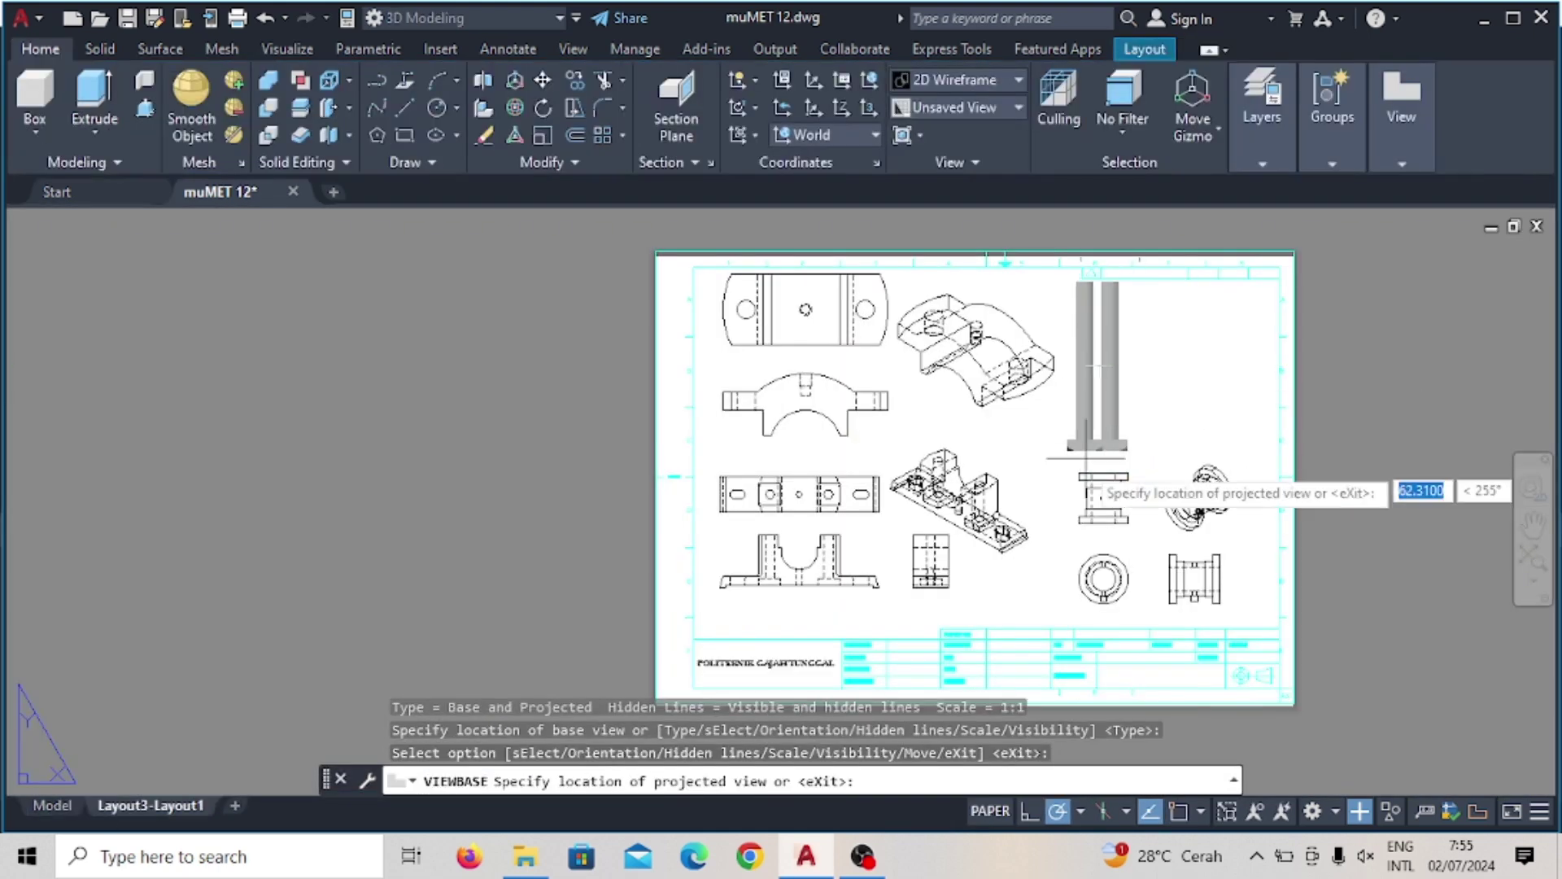
{"action": "key", "text": "Escape"}
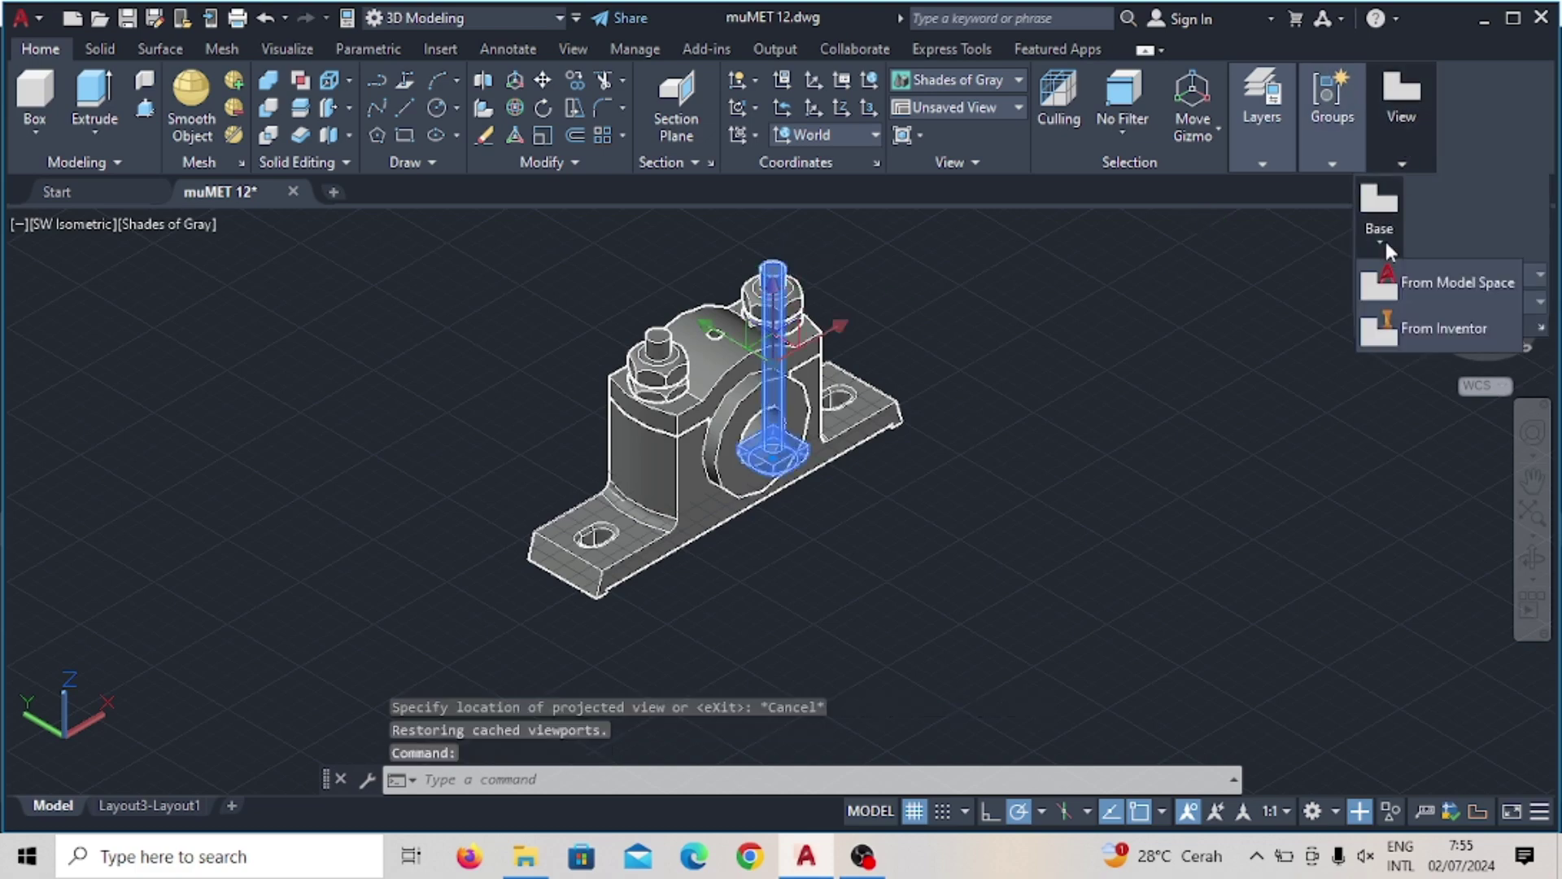
{"action": "left_click", "coordinate": [1384, 237]}
{"action": "left_click", "coordinate": [1105, 322]}
{"action": "left_click", "coordinate": [1161, 518]}
{"action": "left_click", "coordinate": [1198, 496]}
{"action": "key", "text": "Return"}
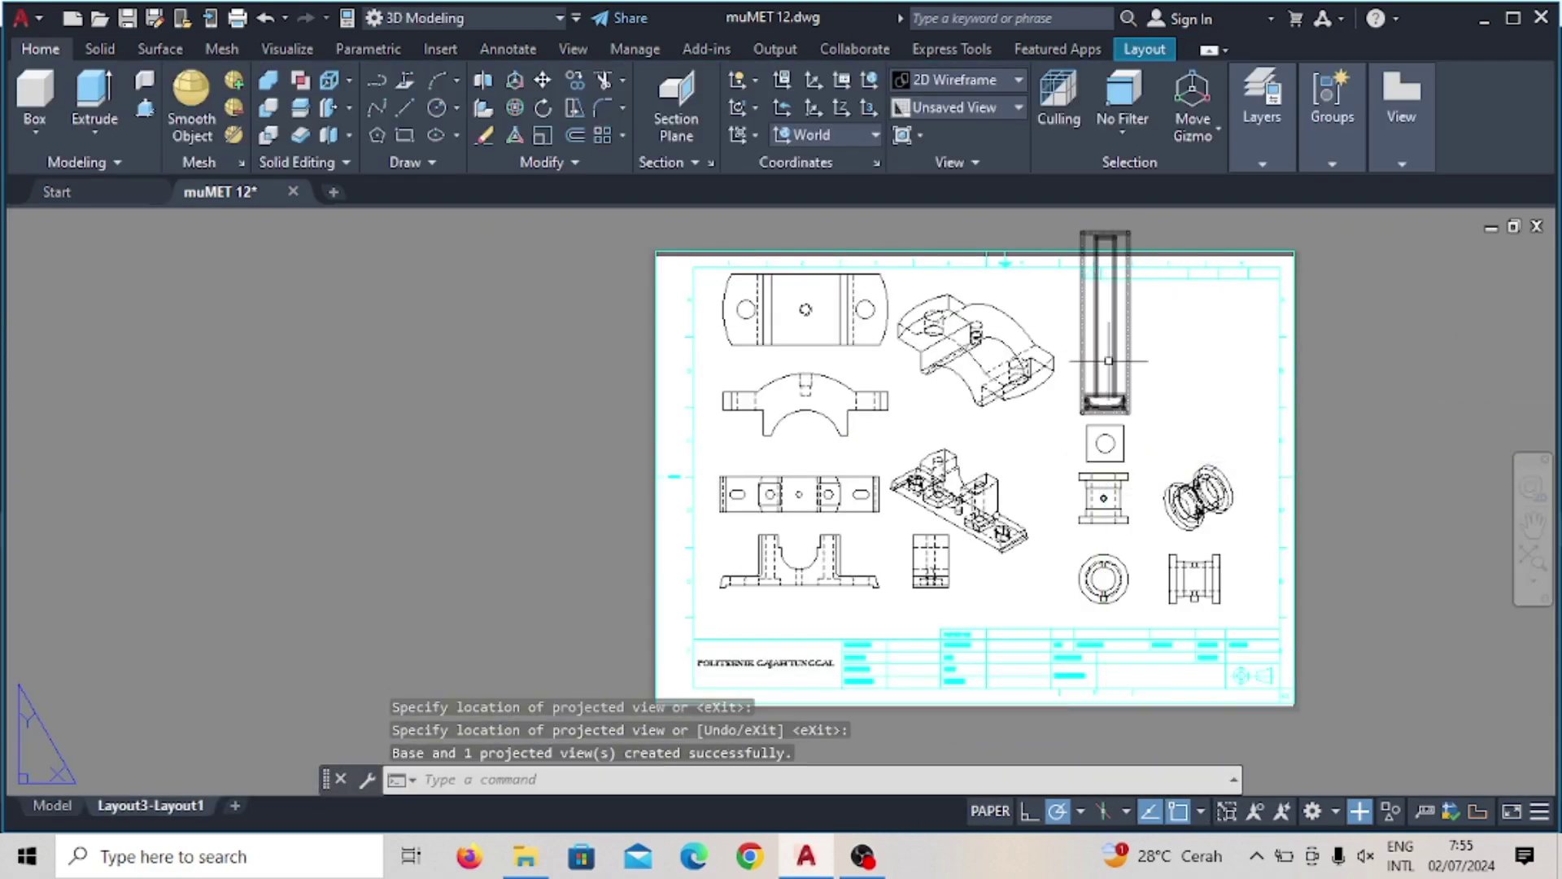
{"action": "scroll", "coordinate": [1117, 346], "scroll_direction": "up", "scroll_amount": 4}
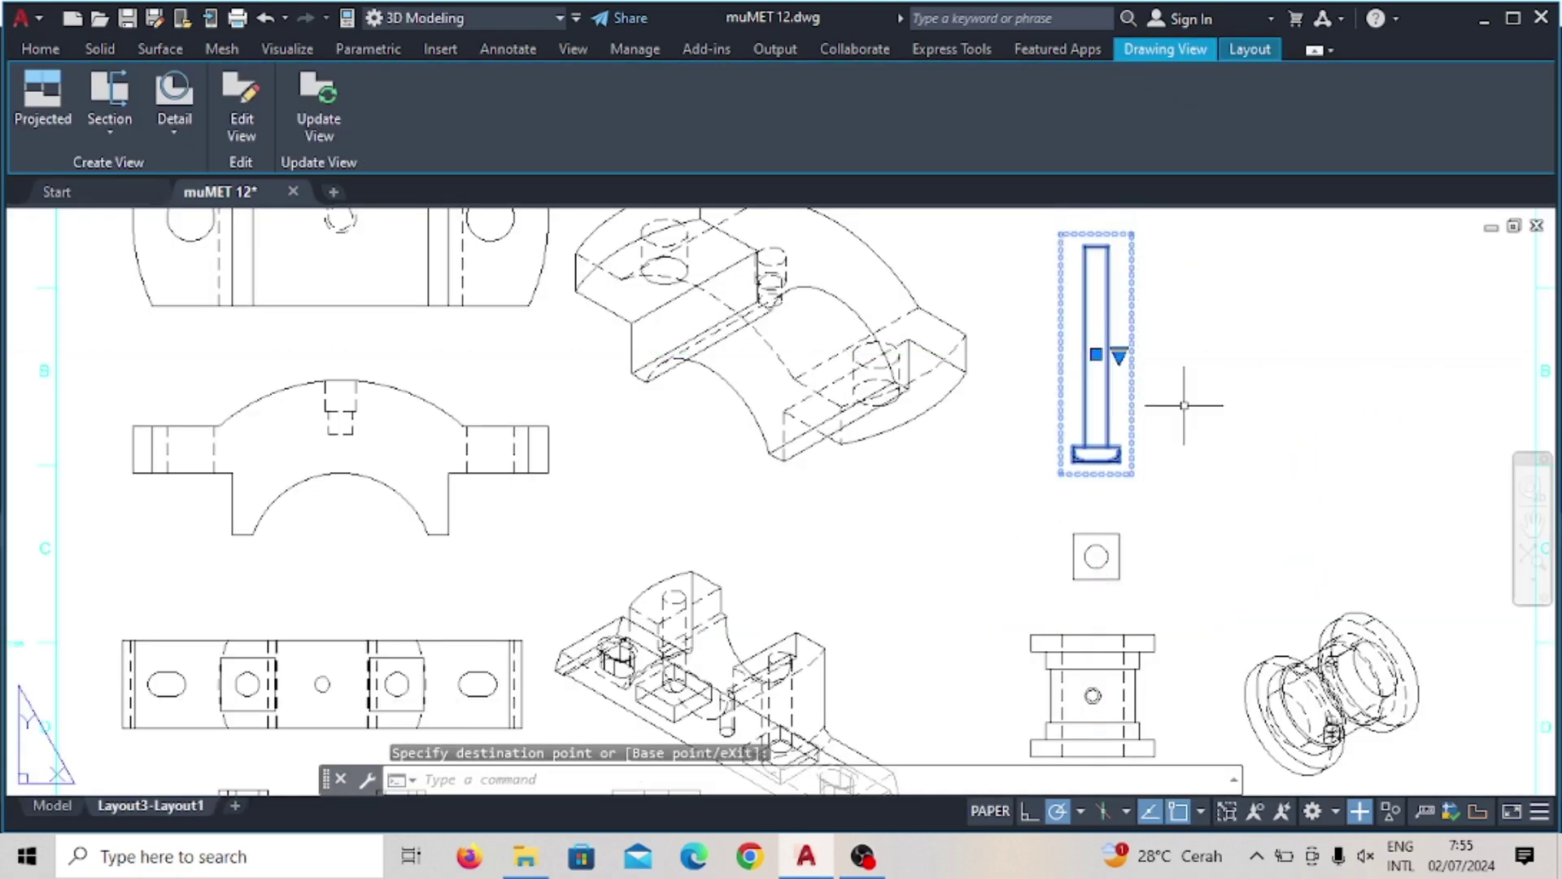
{"action": "key", "text": "Escape"}
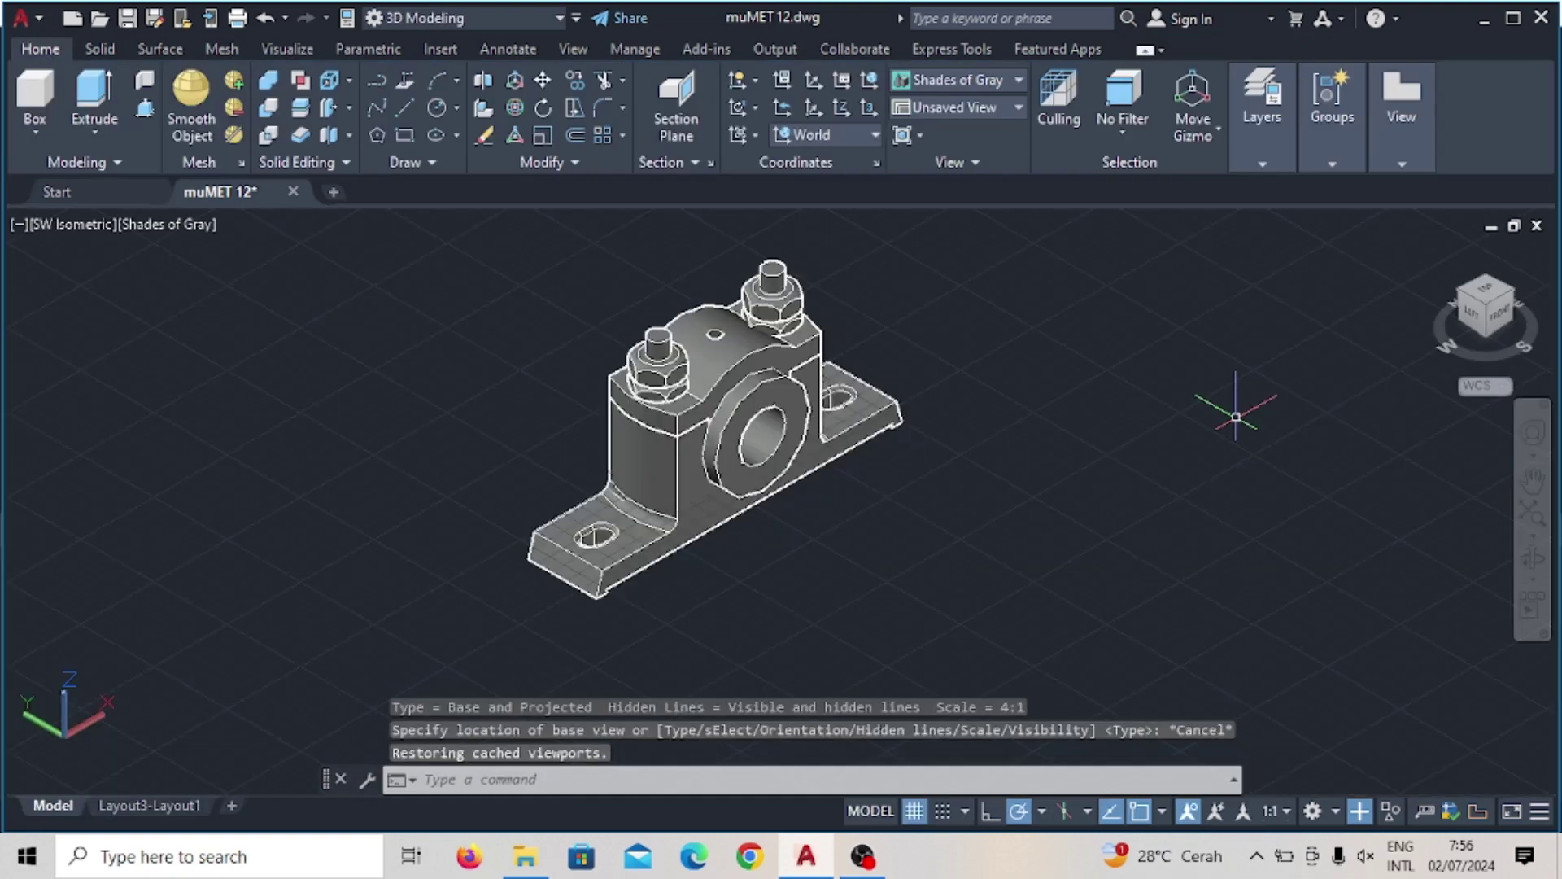
{"action": "scroll", "coordinate": [659, 370], "scroll_direction": "up", "scroll_amount": 3}
Add the nut's 2:1 base and projected views, moving its top view beside the hexagon view
{"action": "left_click", "coordinate": [662, 378]}
{"action": "key", "text": "Return"}
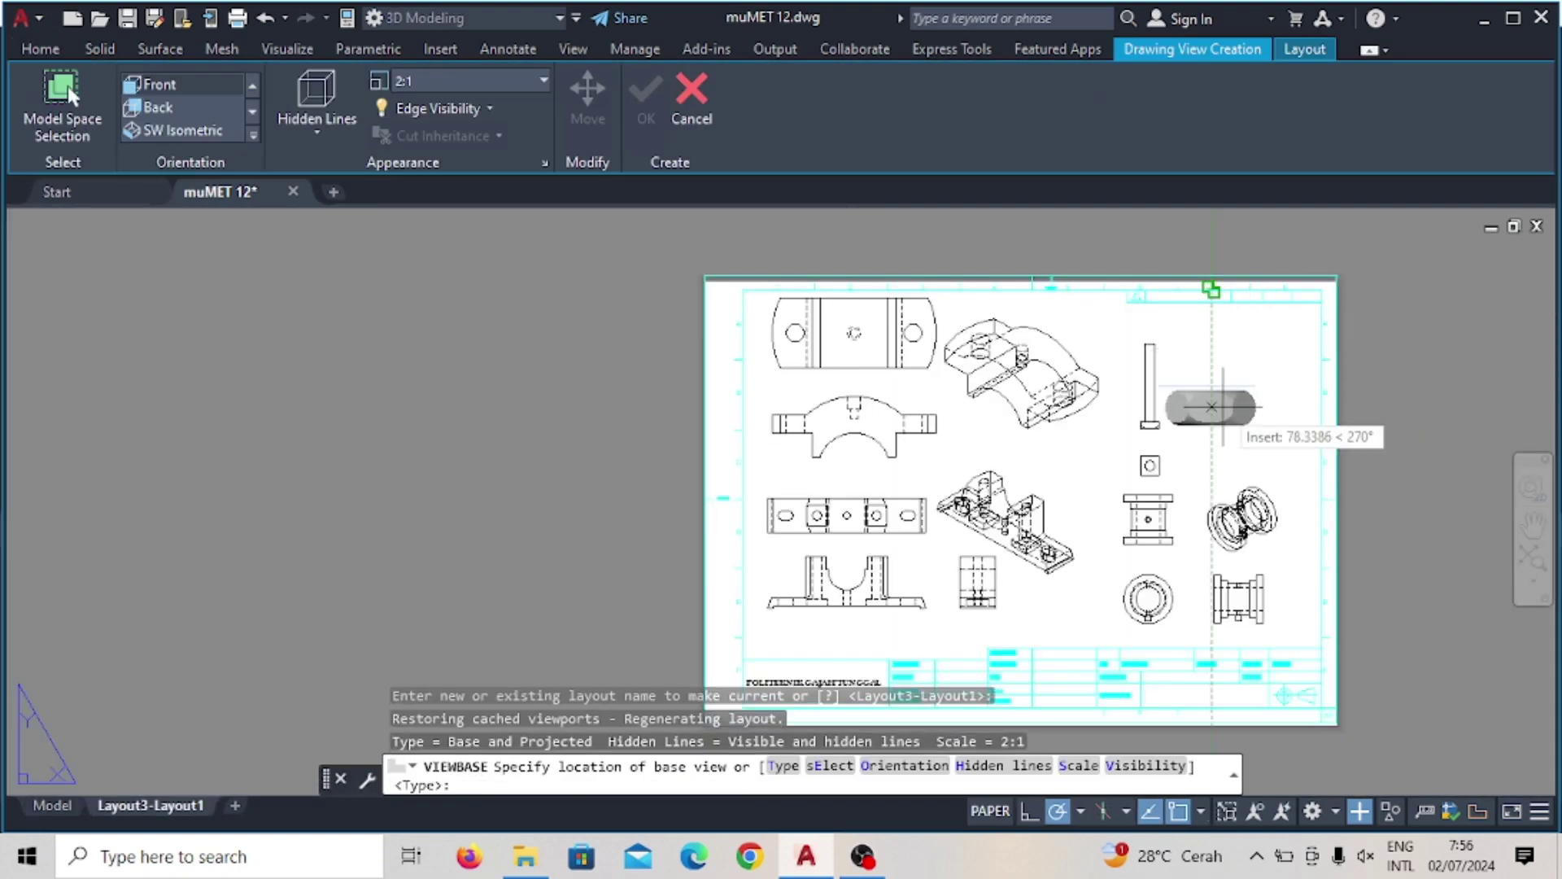
{"action": "left_click", "coordinate": [1218, 413]}
{"action": "key", "text": "Return"}
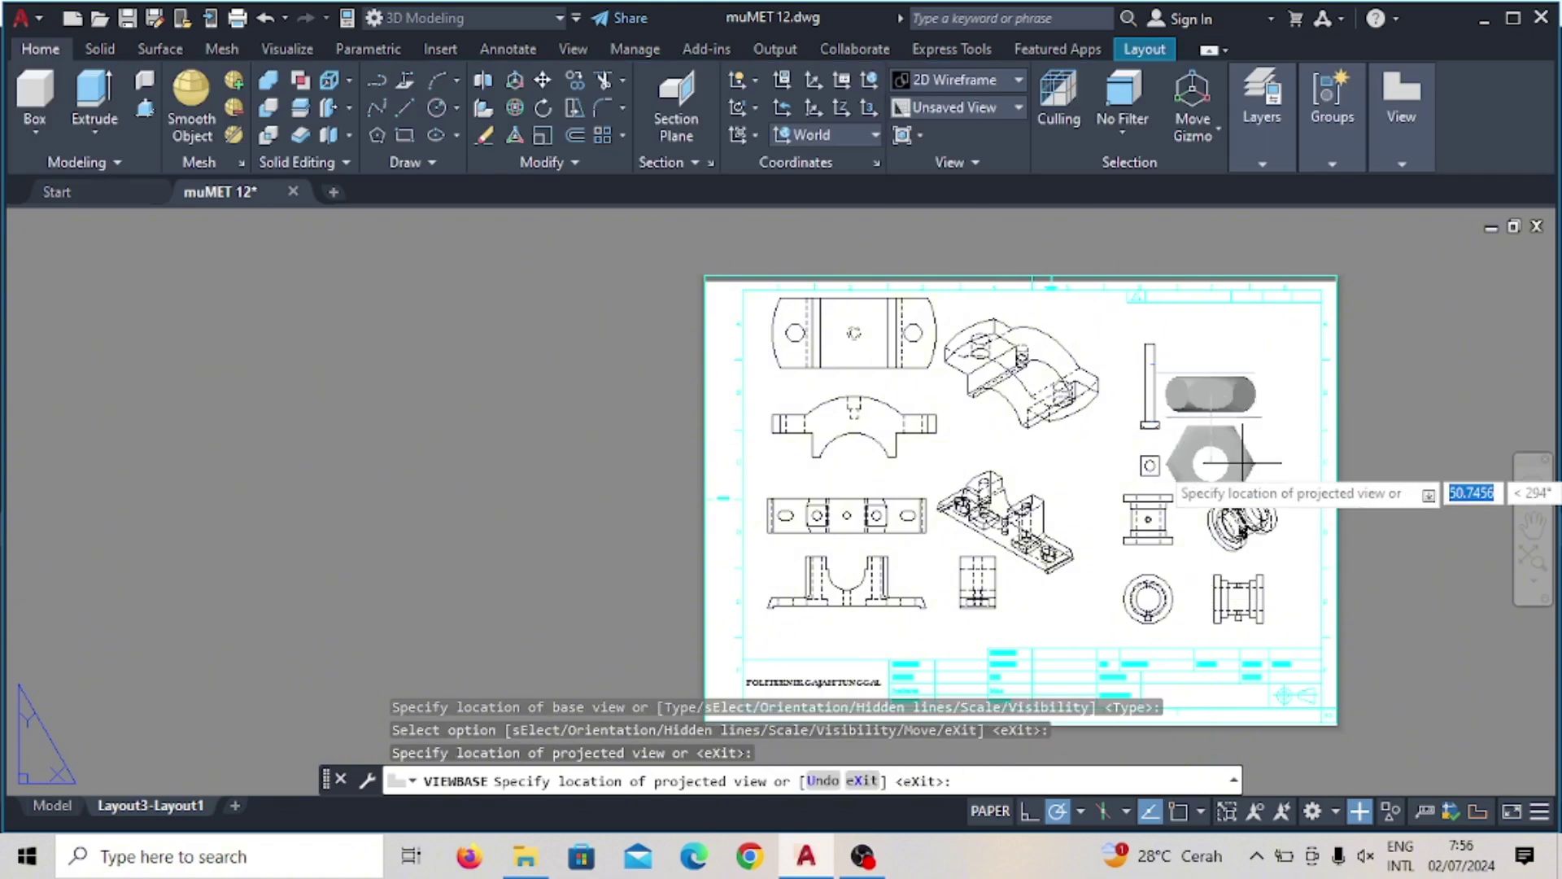
{"action": "left_click", "coordinate": [1240, 516]}
{"action": "key", "text": "Return"}
{"action": "left_click", "coordinate": [1271, 443]}
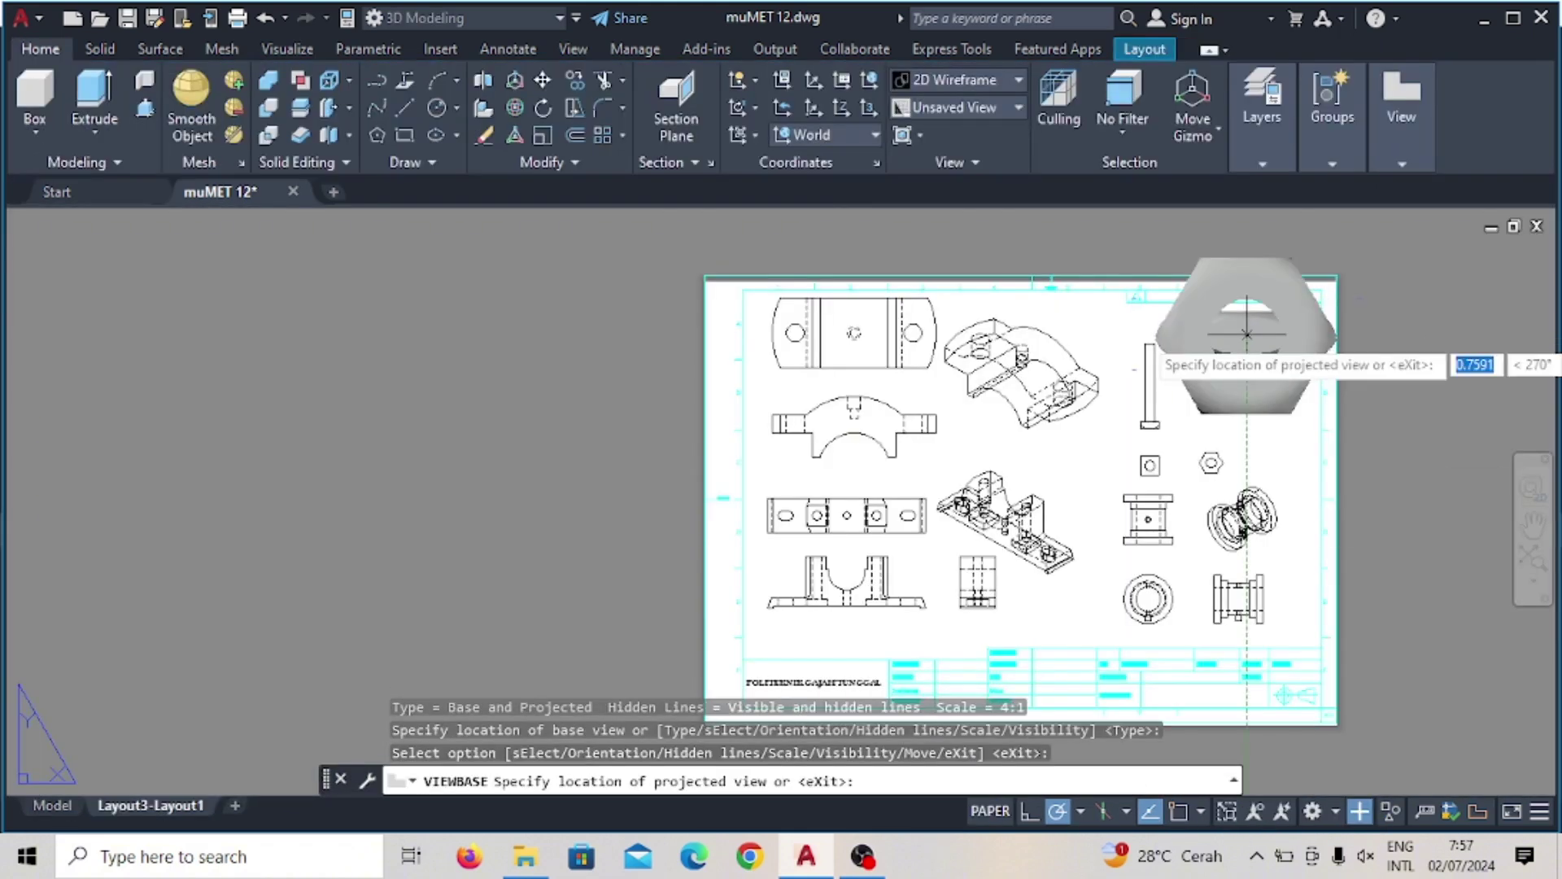
{"action": "left_click", "coordinate": [1245, 447]}
{"action": "key", "text": "Return"}
{"action": "scroll", "coordinate": [1452, 382], "scroll_direction": "up", "scroll_amount": 4}
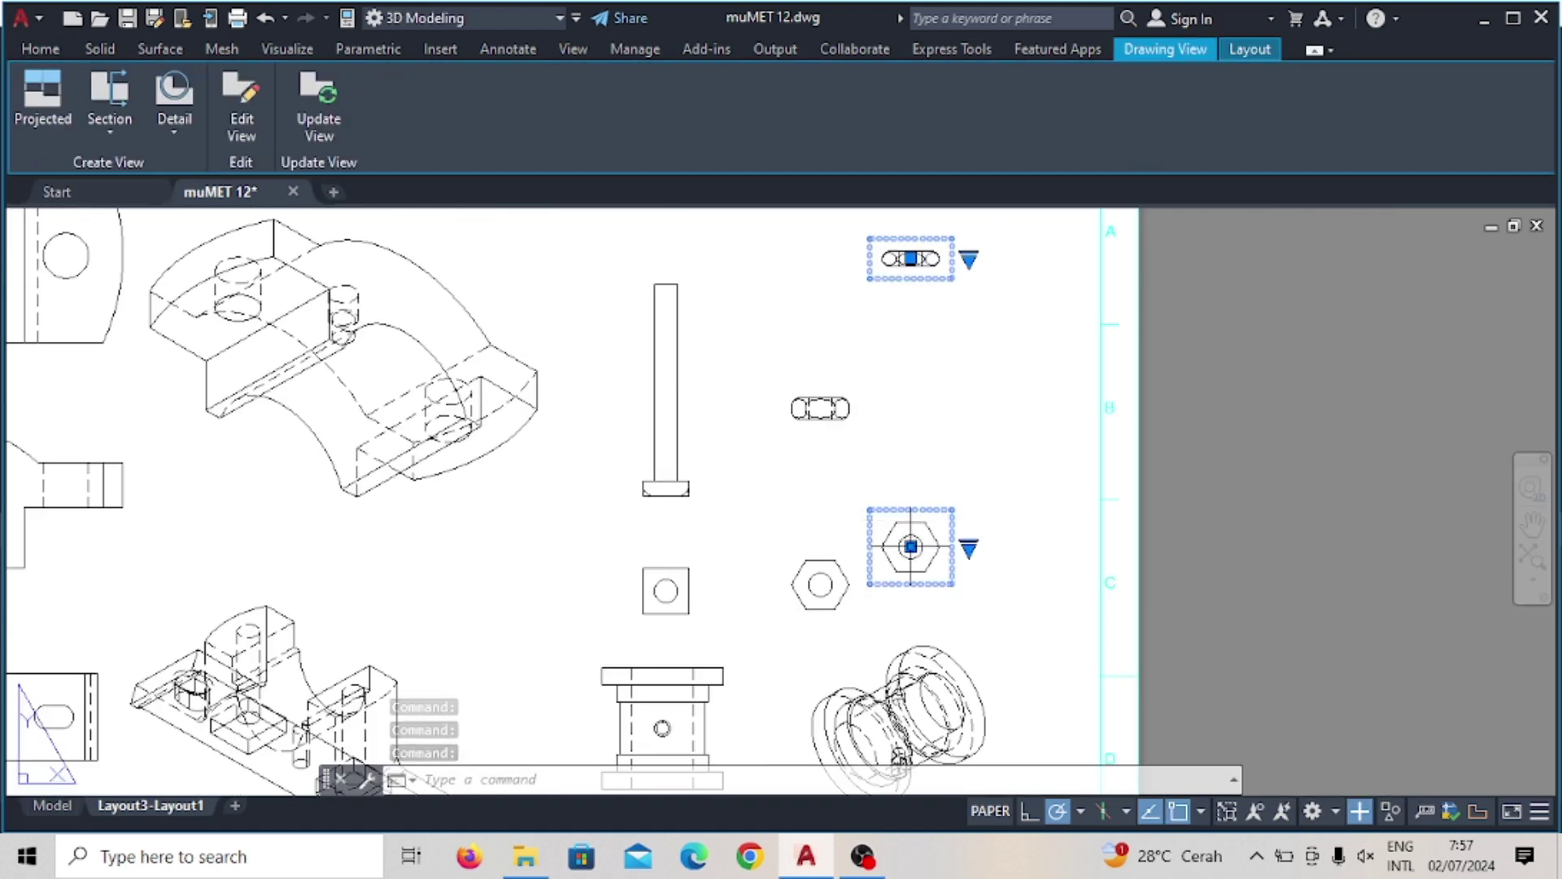
{"action": "middle_click_drag", "start_coordinate": [924, 317], "coordinate": [948, 427]}
{"action": "left_click", "coordinate": [934, 610]}
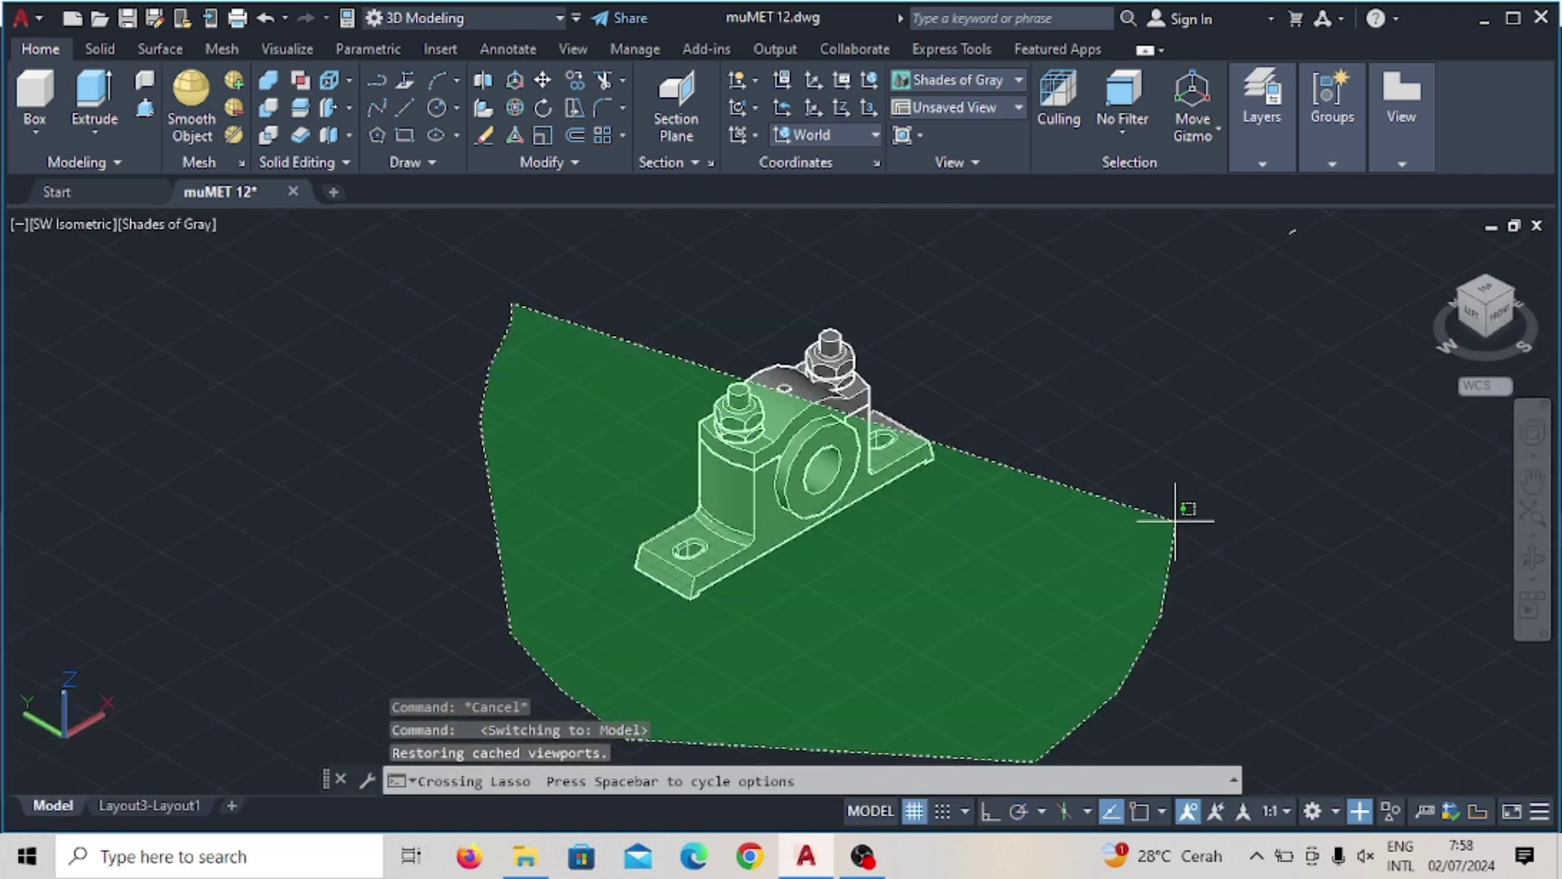
Create a base view of the entire assembly with an isometric projected view
{"action": "left_click", "coordinate": [1418, 287]}
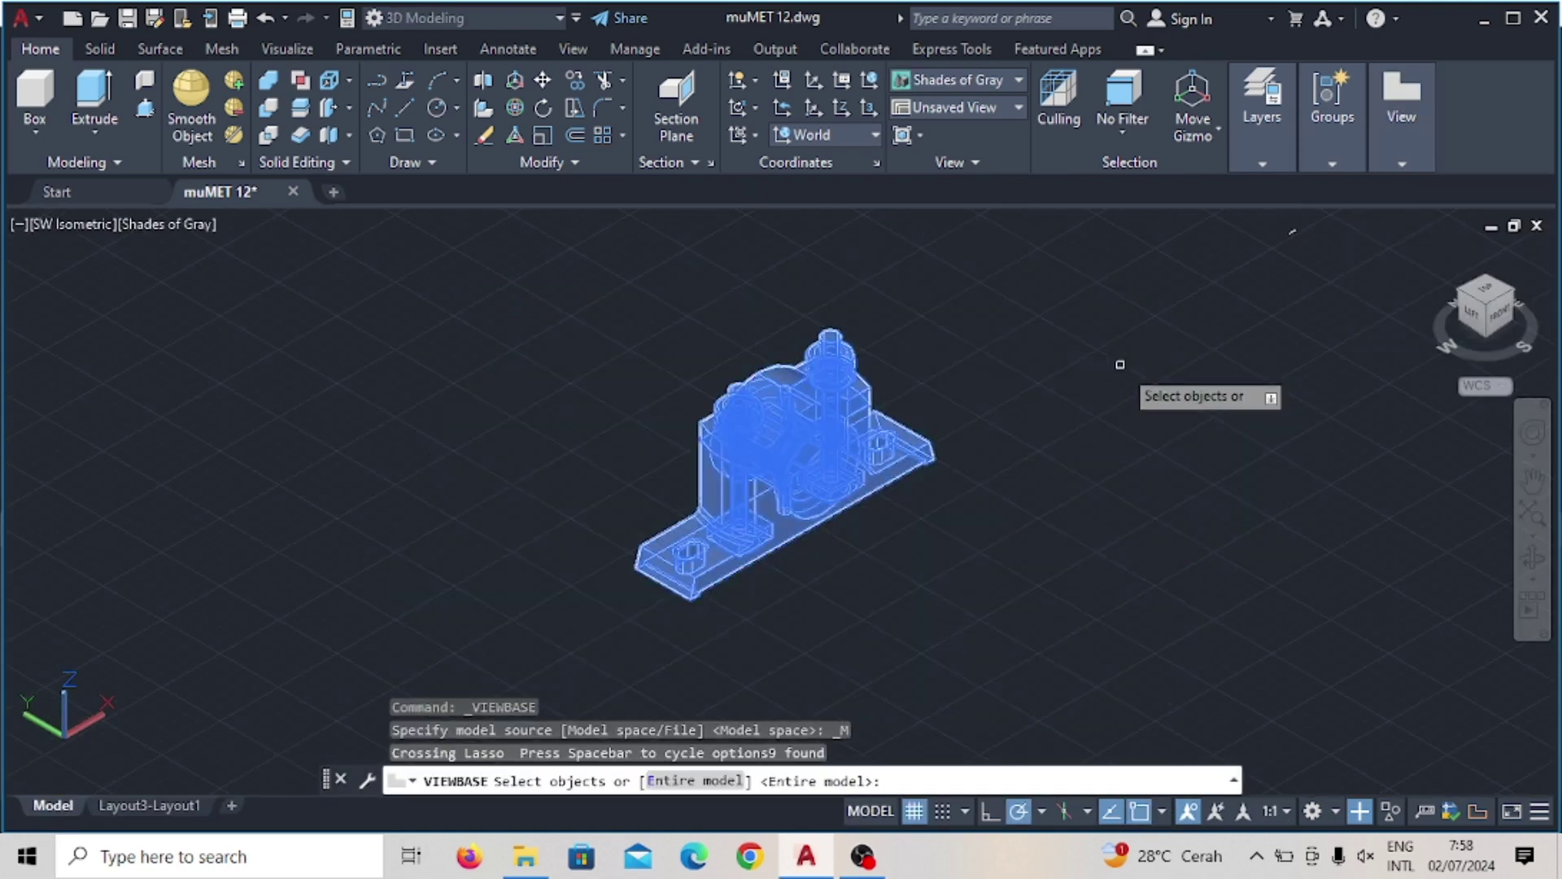
{"action": "key", "text": "Return"}
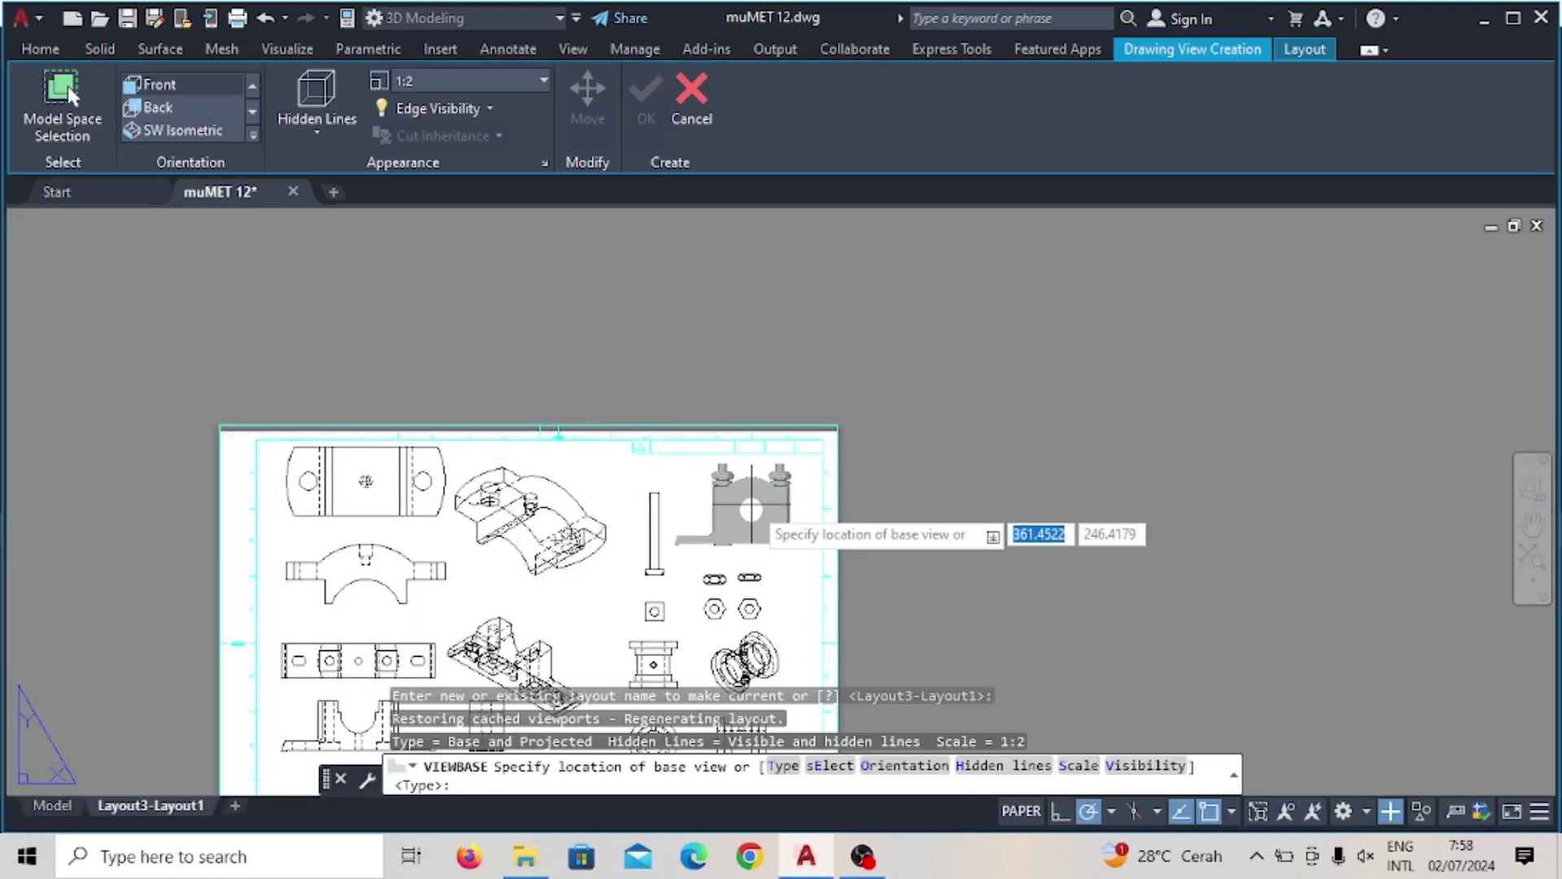
{"action": "left_click", "coordinate": [750, 506]}
{"action": "key", "text": "Return"}
{"action": "left_click", "coordinate": [209, 431]}
{"action": "key", "text": "Return"}
{"action": "key", "text": "Escape"}
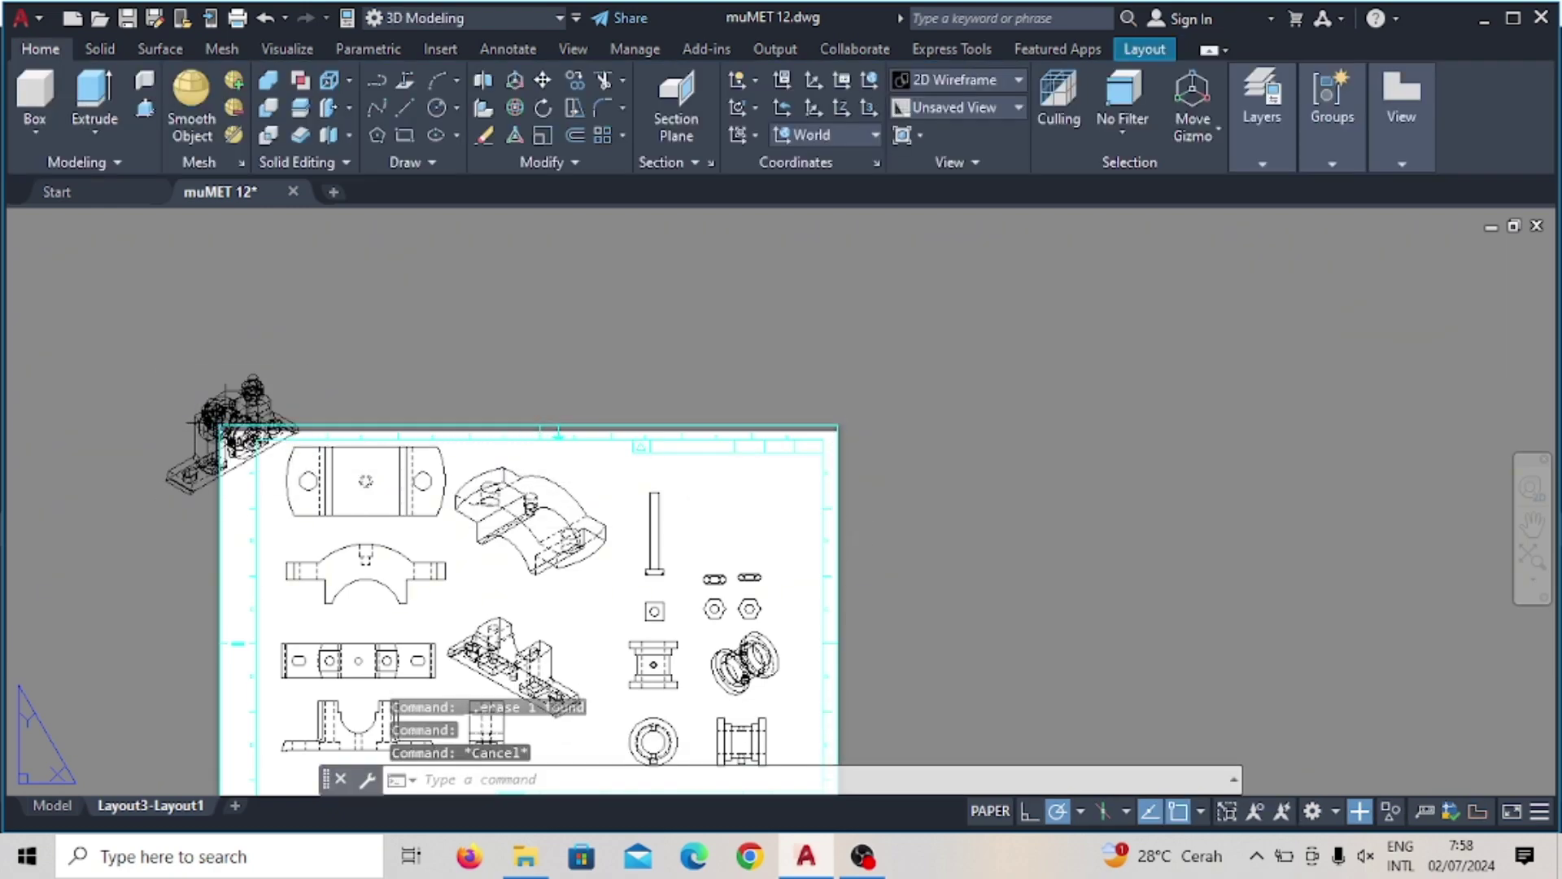
Move the assembly's isometric view to the sheet's upper right and adjust the bushing's isometric view
{"action": "left_click", "coordinate": [220, 423]}
{"action": "scroll", "coordinate": [226, 358], "scroll_direction": "up", "scroll_amount": 4}
{"action": "left_click", "coordinate": [237, 425]}
{"action": "scroll", "coordinate": [520, 456], "scroll_direction": "down", "scroll_amount": 4}
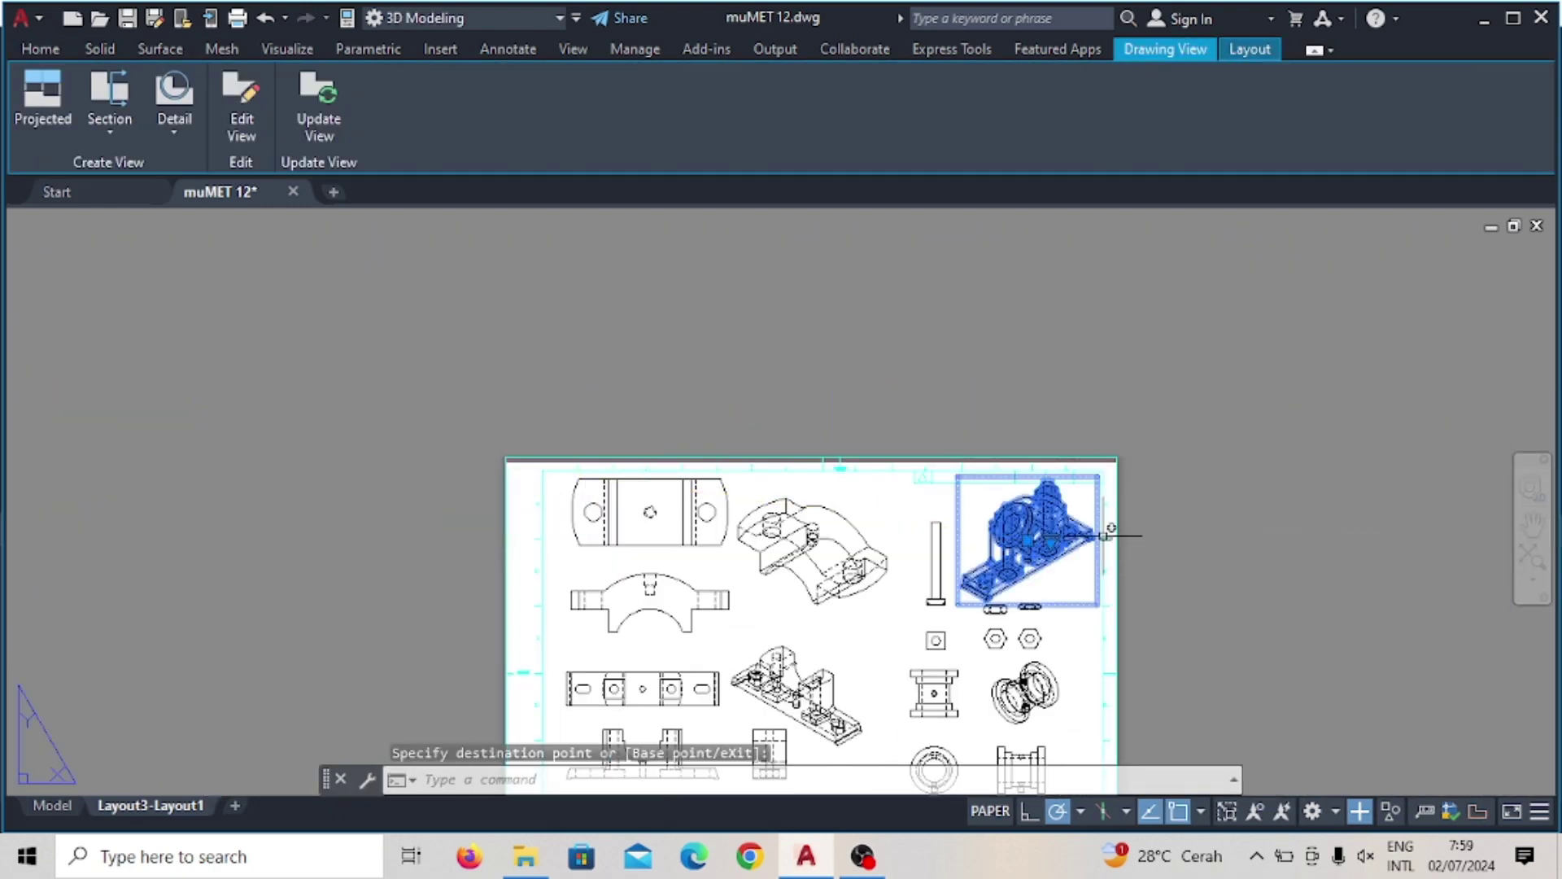
{"action": "left_click", "coordinate": [1029, 558]}
{"action": "scroll", "coordinate": [964, 523], "scroll_direction": "up", "scroll_amount": 4}
{"action": "scroll", "coordinate": [964, 523], "scroll_direction": "down", "scroll_amount": 4}
{"action": "scroll", "coordinate": [964, 523], "scroll_direction": "up", "scroll_amount": 2}
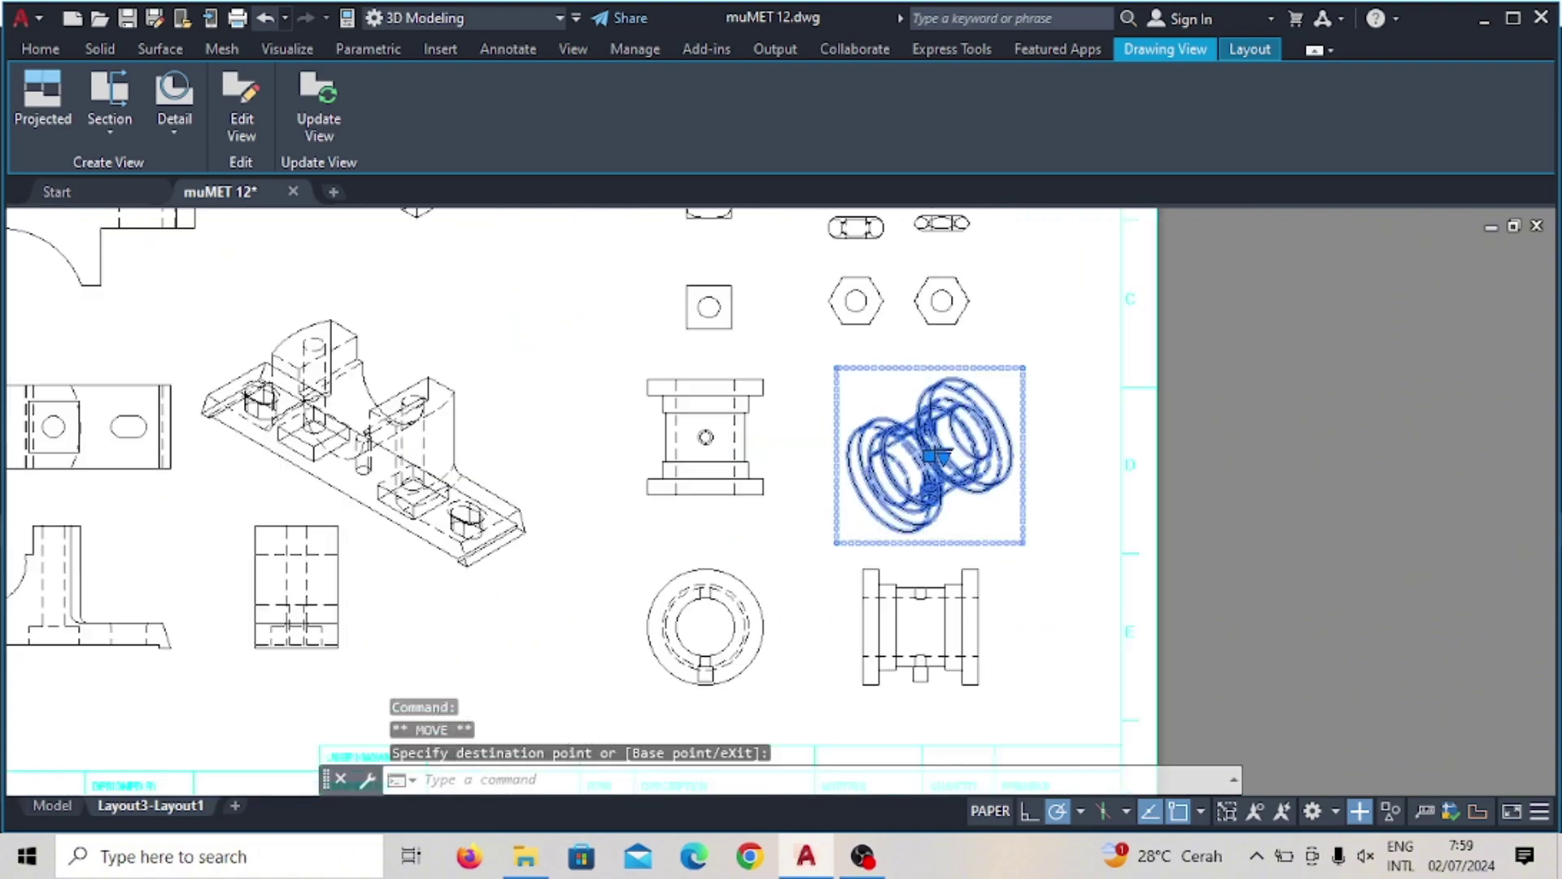
{"action": "middle_click_drag", "start_coordinate": [964, 523], "coordinate": [965, 583]}
{"action": "scroll", "coordinate": [968, 586], "scroll_direction": "down", "scroll_amount": 2}
{"action": "scroll", "coordinate": [966, 583], "scroll_direction": "up", "scroll_amount": 3}
Dimension the base front view's overall length of 208
{"action": "left_click", "coordinate": [507, 49]}
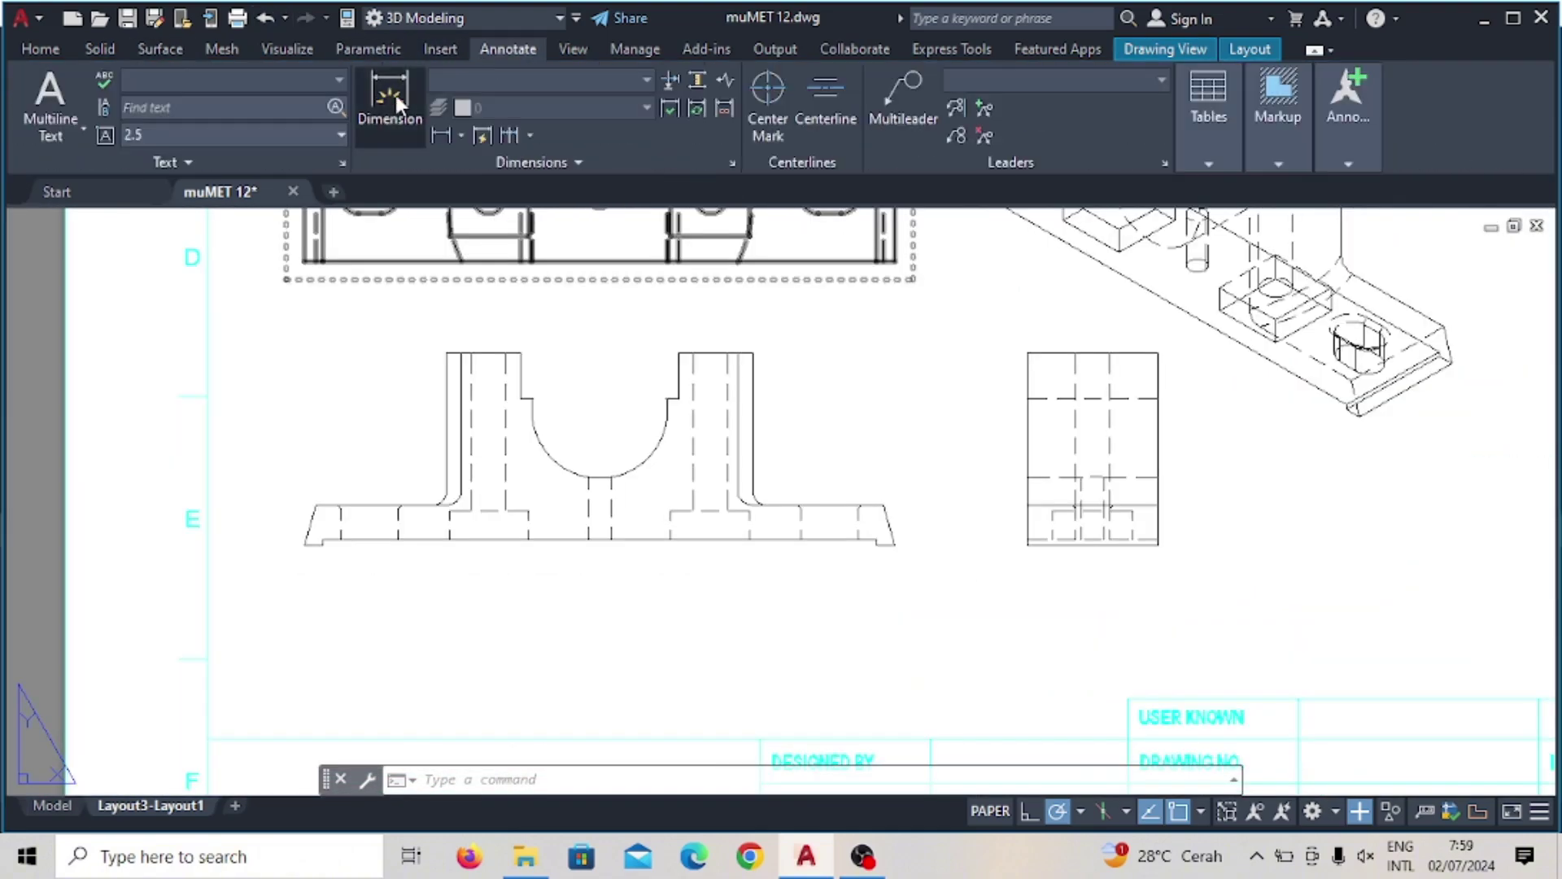
{"action": "left_click", "coordinate": [390, 98]}
{"action": "scroll", "coordinate": [569, 407], "scroll_direction": "up", "scroll_amount": 2}
{"action": "left_click", "coordinate": [237, 491]}
{"action": "left_click", "coordinate": [1174, 491]}
{"action": "left_click", "coordinate": [1166, 571]}
Dimension the base front view's left end with 14 and 12 heights
{"action": "scroll", "coordinate": [211, 336], "scroll_direction": "up", "scroll_amount": 2}
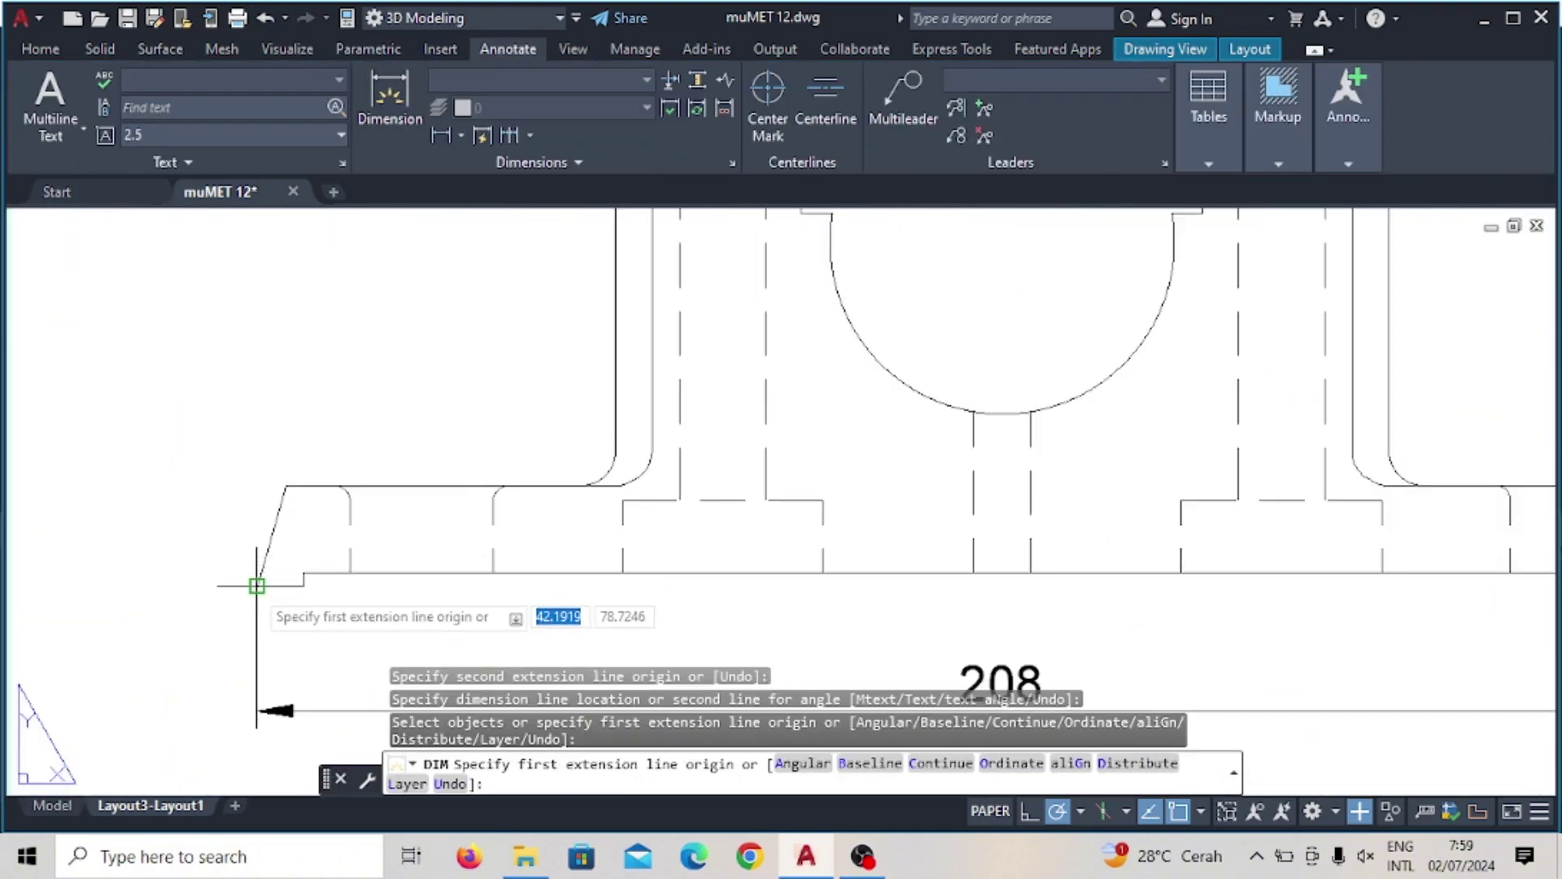
{"action": "left_click", "coordinate": [303, 585]}
{"action": "left_click", "coordinate": [285, 486]}
{"action": "left_click", "coordinate": [106, 529]}
{"action": "left_click", "coordinate": [257, 573]}
{"action": "left_click", "coordinate": [58, 529]}
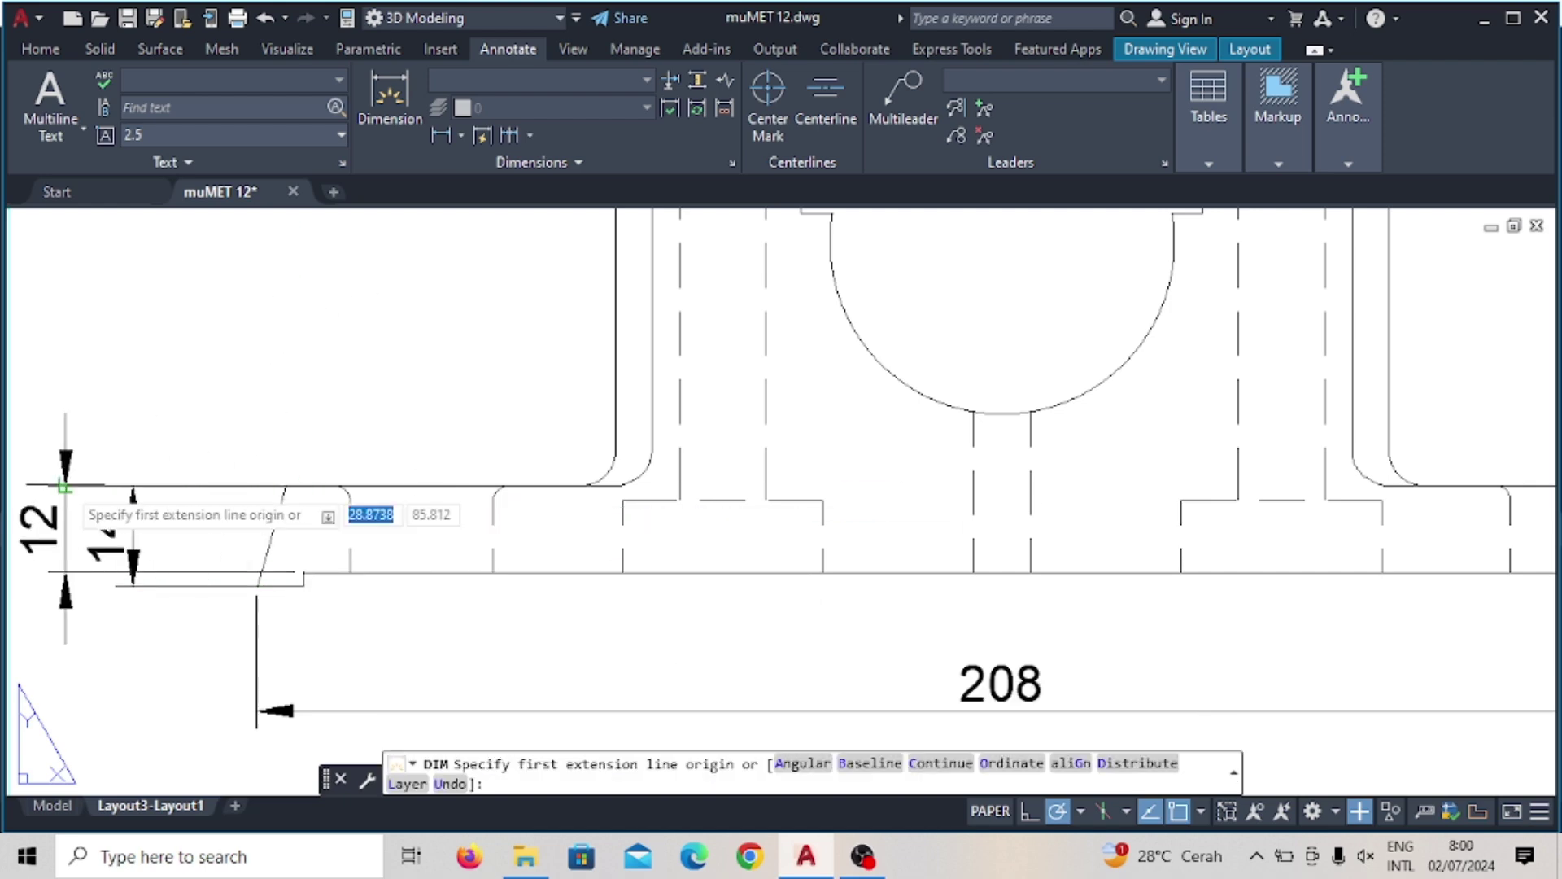
Add the 26 upright width, R24 cutout radius and 54 overall height to the front view
{"action": "scroll", "coordinate": [359, 491], "scroll_direction": "down", "scroll_amount": 2}
{"action": "left_click", "coordinate": [378, 362]}
{"action": "left_click", "coordinate": [493, 362]}
{"action": "left_click", "coordinate": [435, 315]}
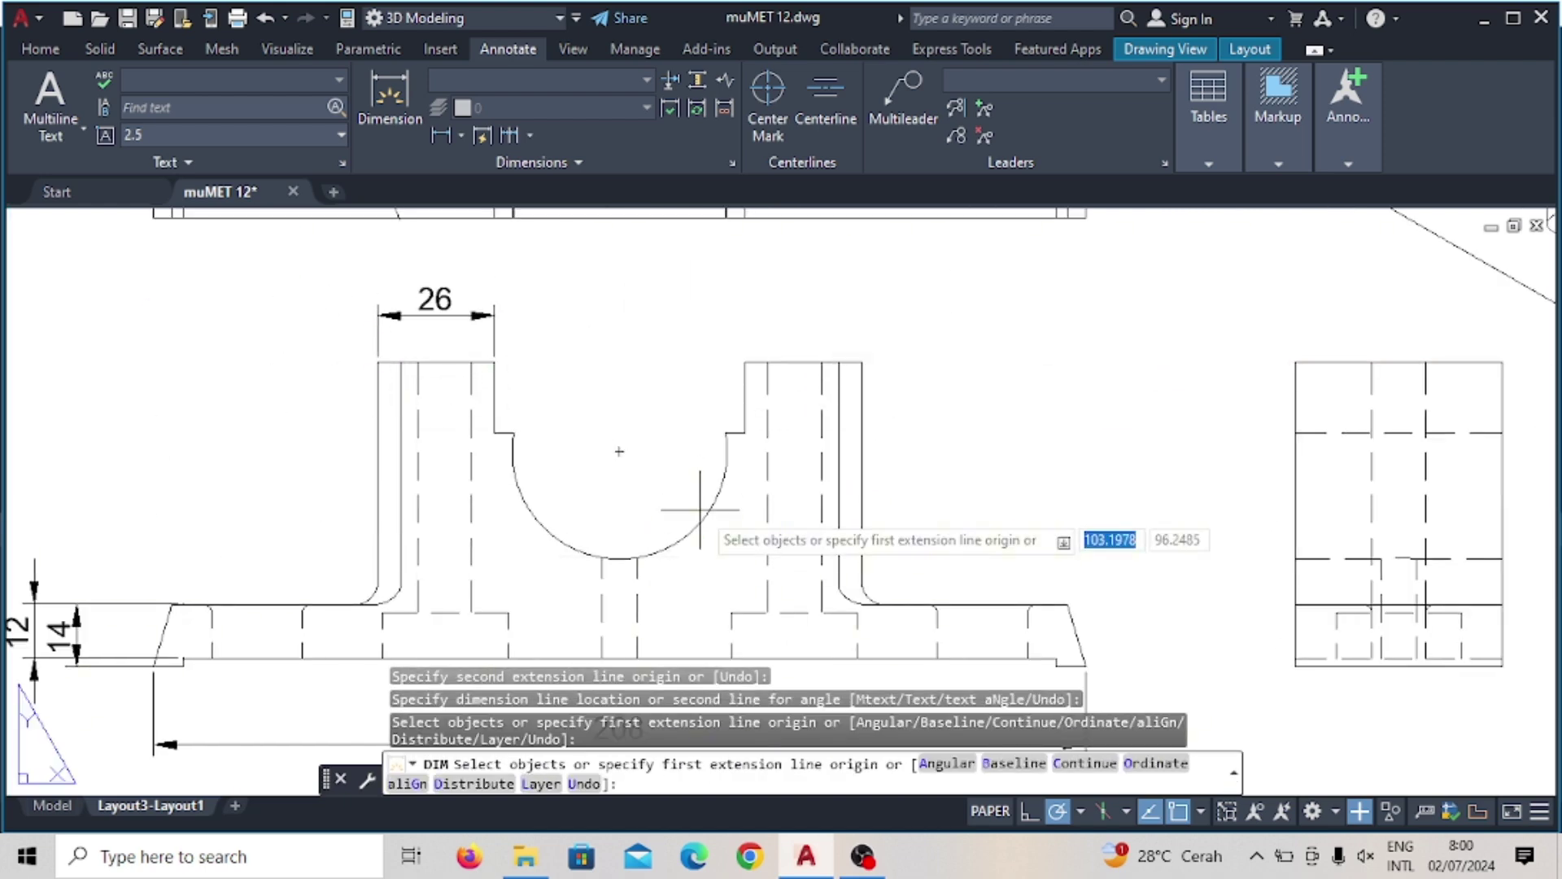
{"action": "left_click", "coordinate": [530, 486]}
{"action": "left_click", "coordinate": [618, 447]}
{"action": "middle_click_drag", "start_coordinate": [994, 358], "coordinate": [957, 287]}
{"action": "left_click", "coordinate": [825, 293]}
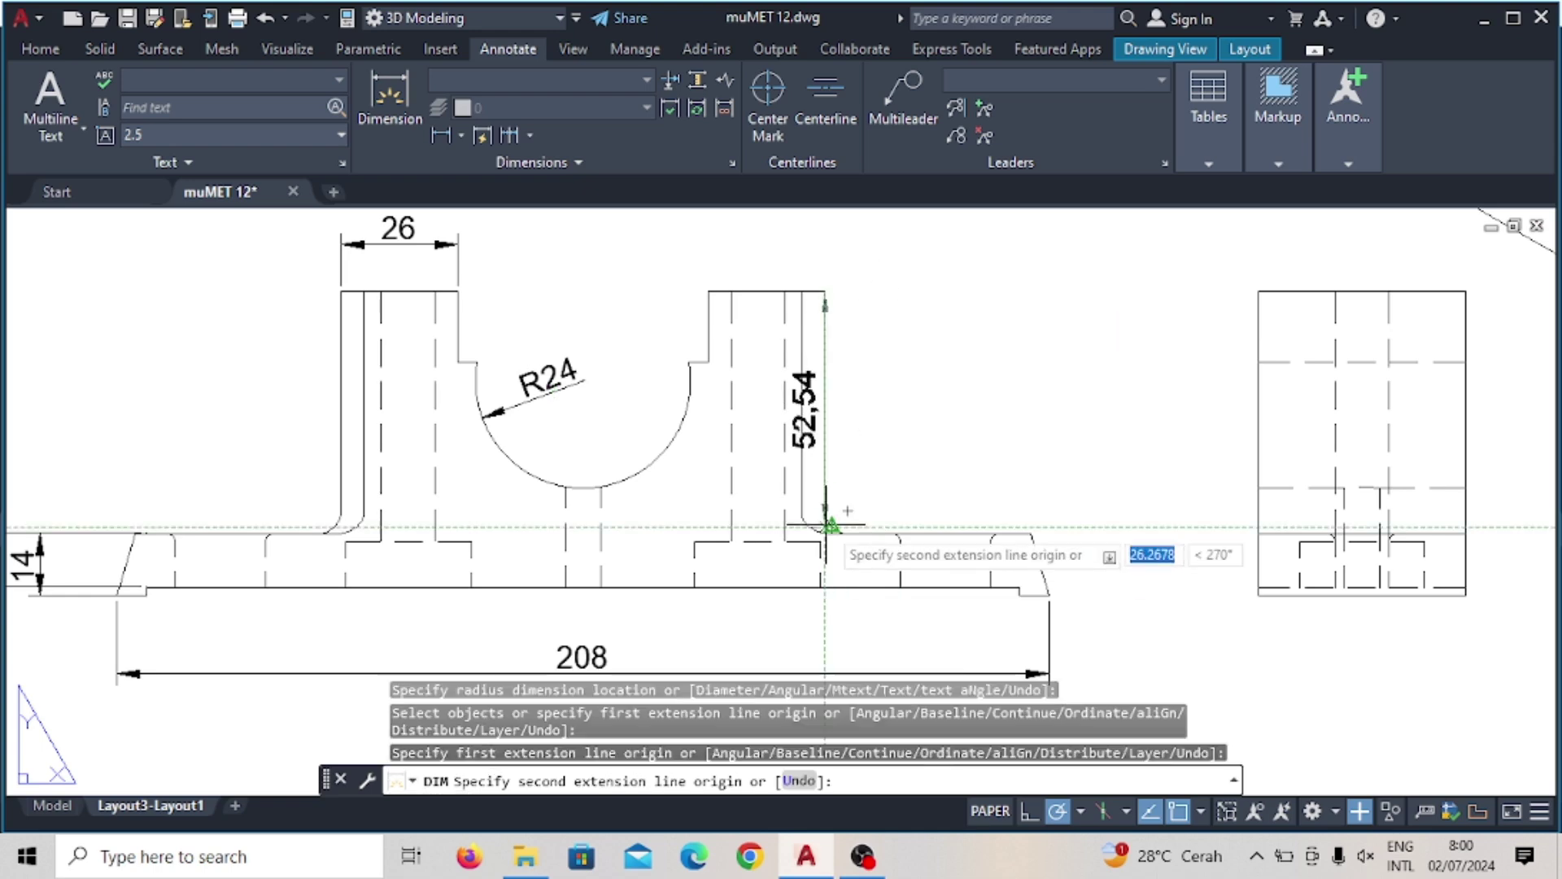
{"action": "left_click", "coordinate": [826, 525]}
{"action": "left_click", "coordinate": [1114, 407]}
Dimension the top view's overall 208 width, cancelling two misplaced dimension attempts
{"action": "scroll", "coordinate": [871, 398], "scroll_direction": "down", "scroll_amount": 3}
{"action": "scroll", "coordinate": [420, 336], "scroll_direction": "up", "scroll_amount": 3}
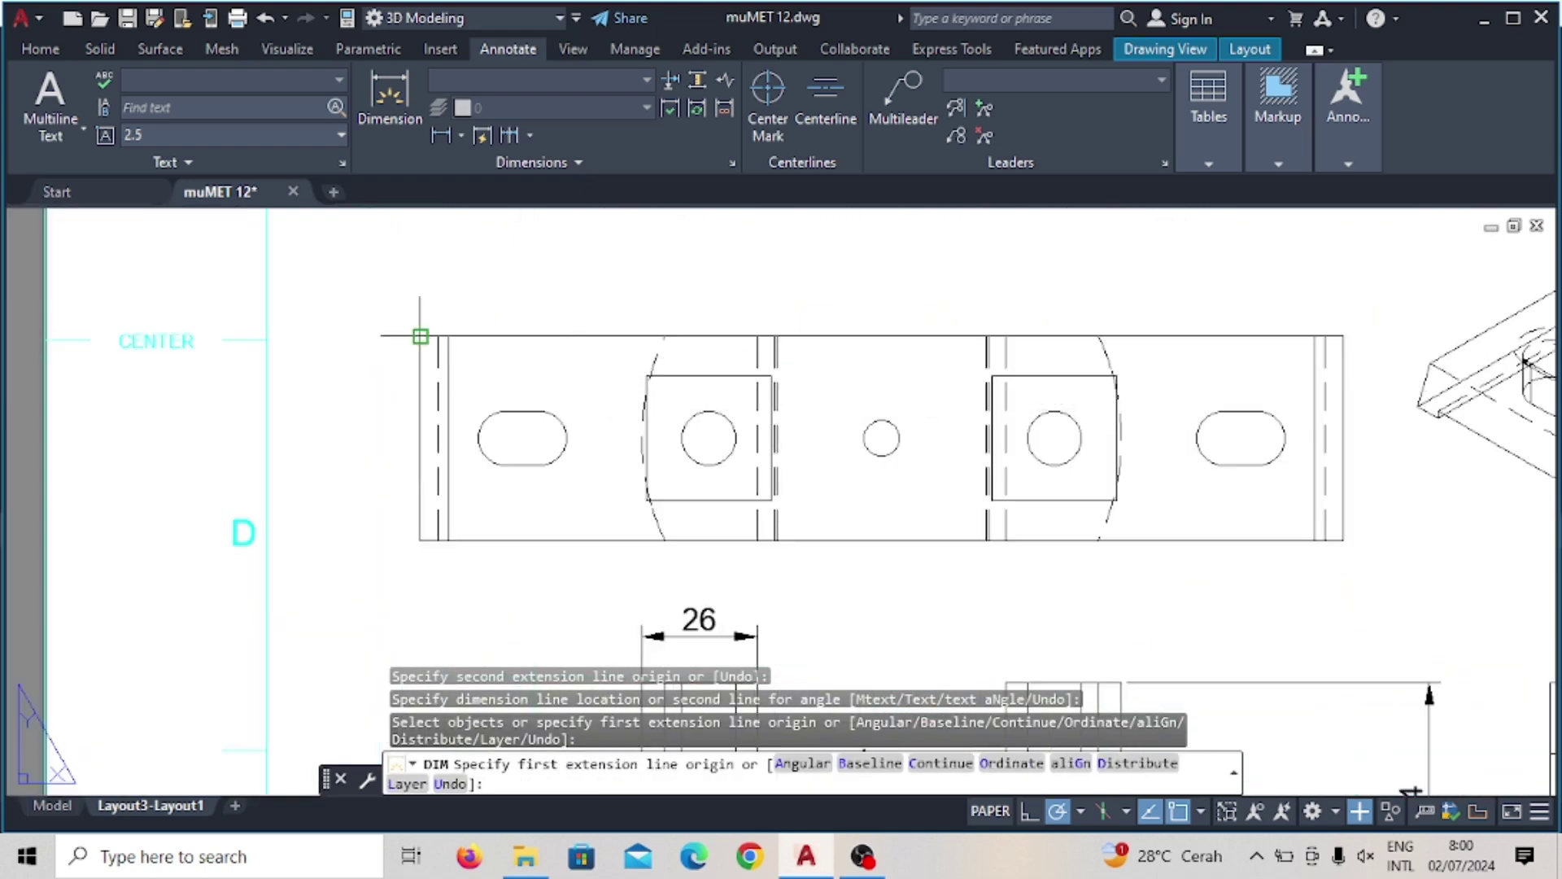
{"action": "left_click", "coordinate": [420, 336]}
{"action": "left_click", "coordinate": [1342, 336]}
{"action": "left_click", "coordinate": [1057, 270]}
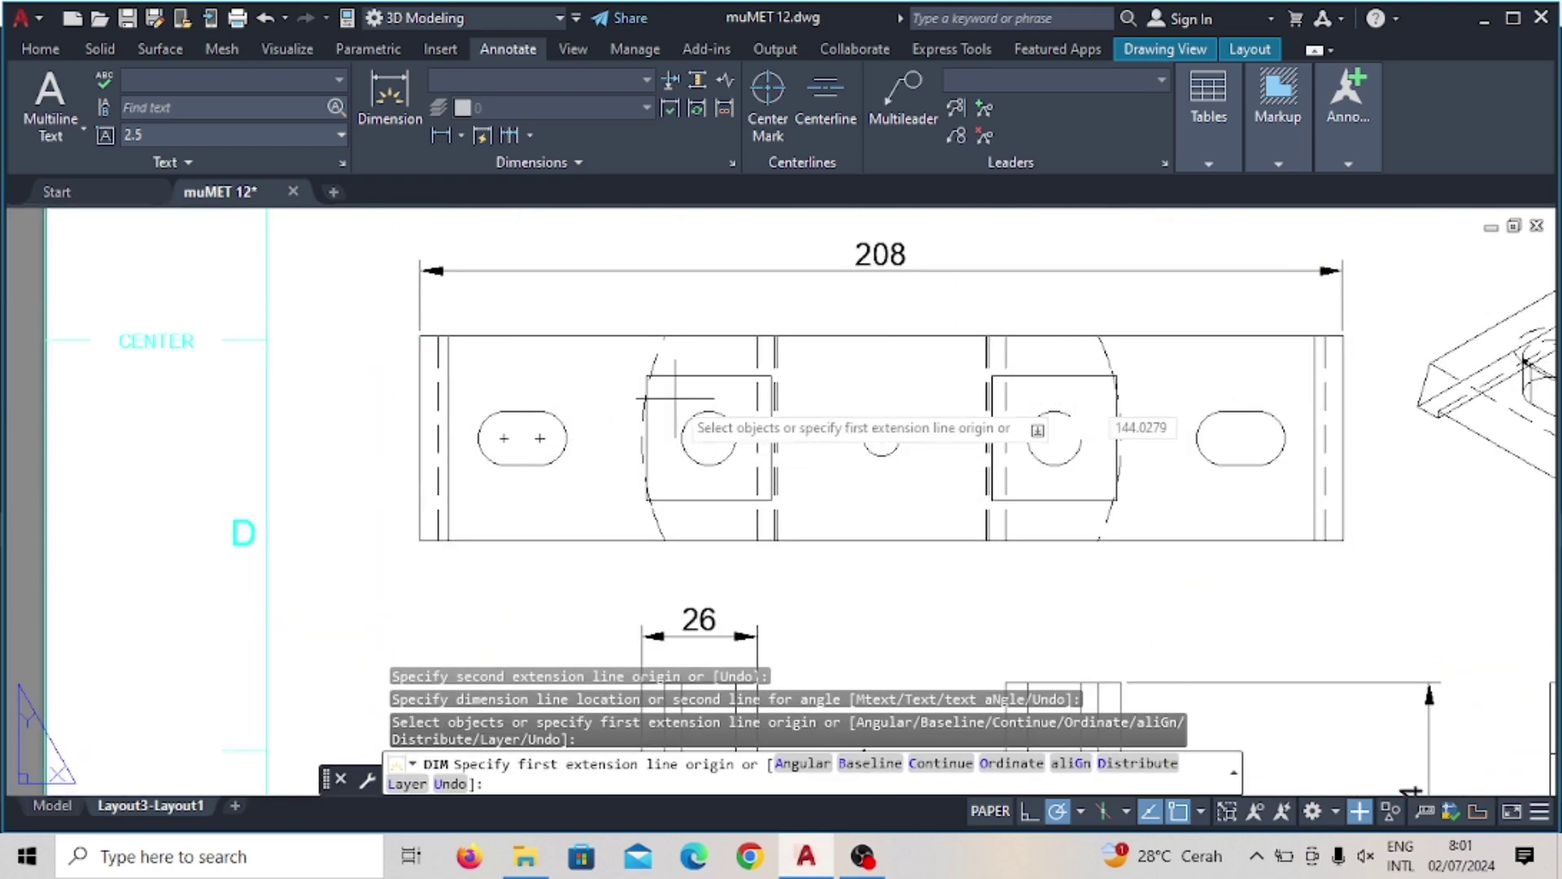
{"action": "left_click", "coordinate": [647, 376]}
{"action": "key", "text": "Escape"}
{"action": "key", "text": "Return"}
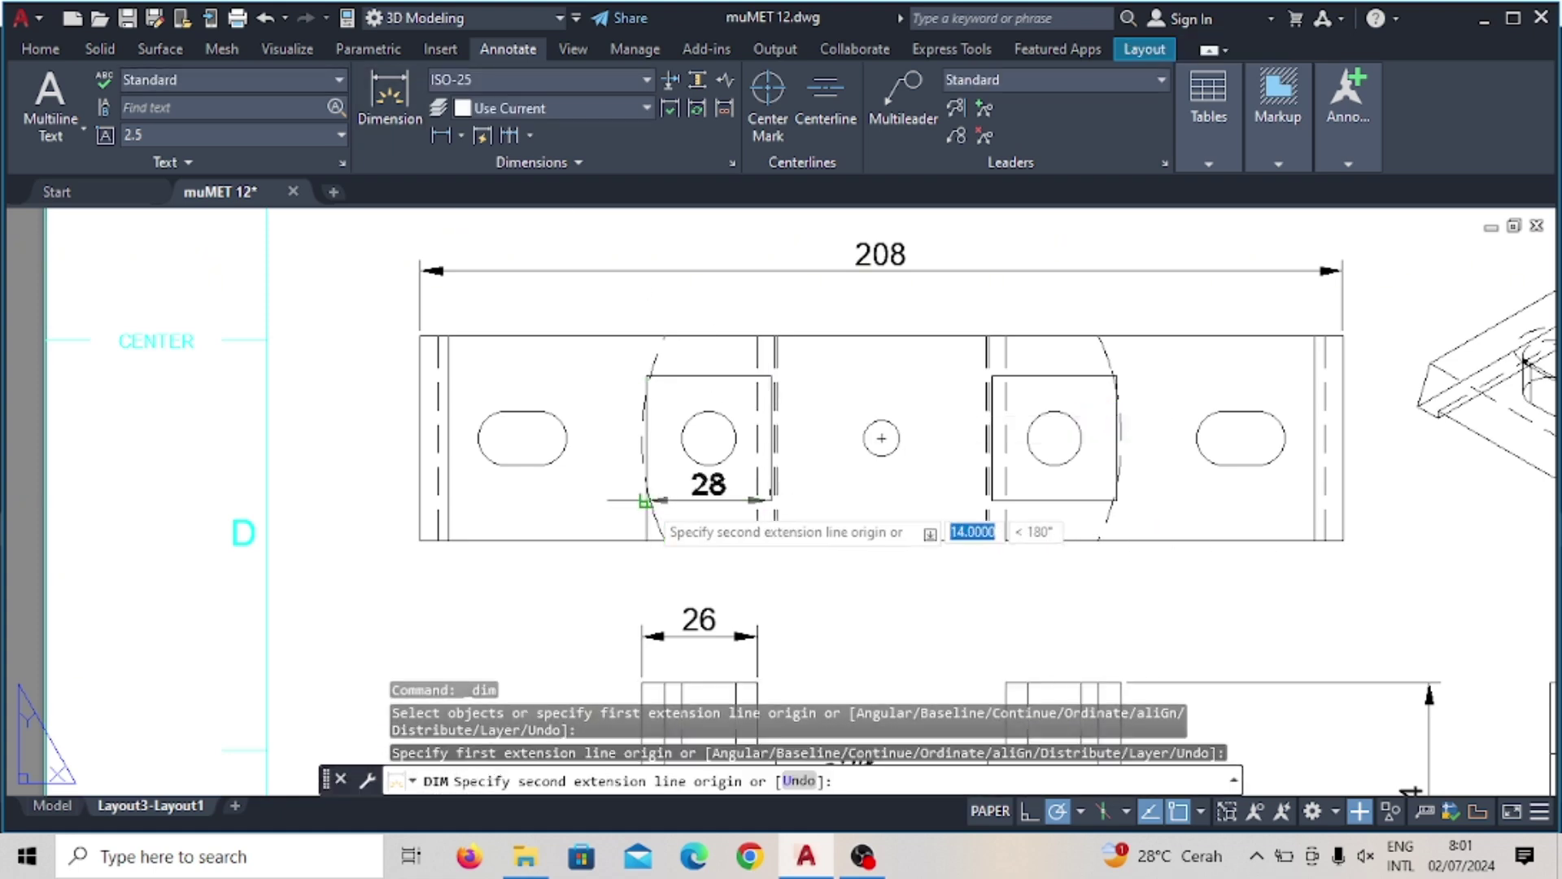
{"action": "left_click", "coordinate": [647, 500]}
{"action": "key", "text": "Escape"}
{"action": "scroll", "coordinate": [766, 331], "scroll_direction": "down", "scroll_amount": 3}
{"action": "scroll", "coordinate": [766, 332], "scroll_direction": "up", "scroll_amount": 3}
Add the 56 pad spacing and 46 depth dimensions to the top view
{"action": "left_click", "coordinate": [766, 331]}
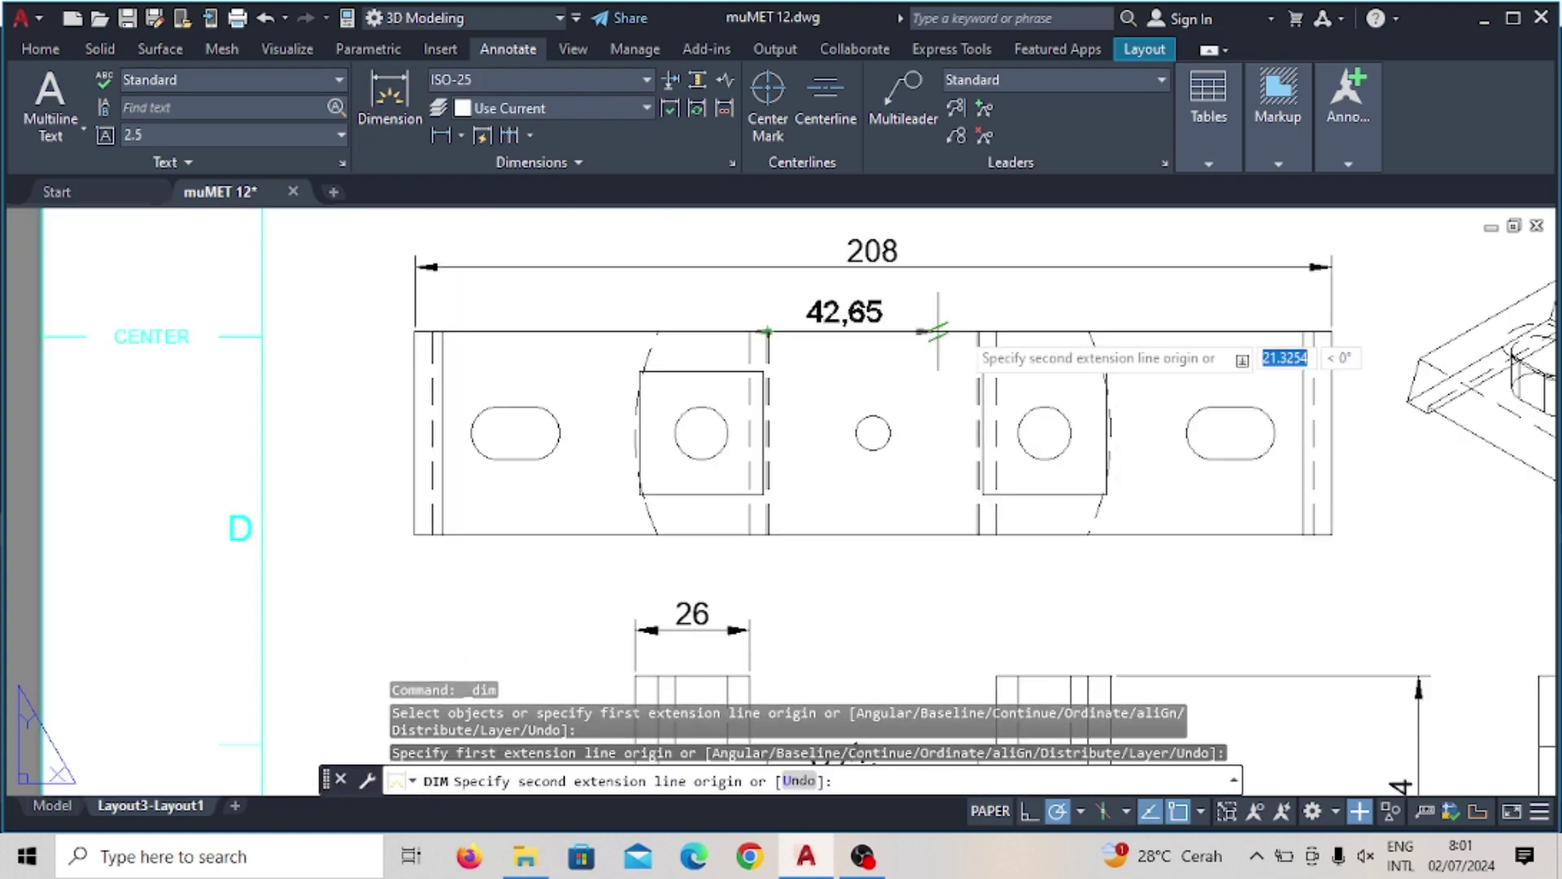
{"action": "left_click", "coordinate": [981, 331]}
{"action": "left_click", "coordinate": [879, 305]}
{"action": "scroll", "coordinate": [512, 459], "scroll_direction": "down", "scroll_amount": 2}
{"action": "left_click", "coordinate": [451, 504]}
{"action": "left_click", "coordinate": [452, 380]}
{"action": "left_click", "coordinate": [411, 444]}
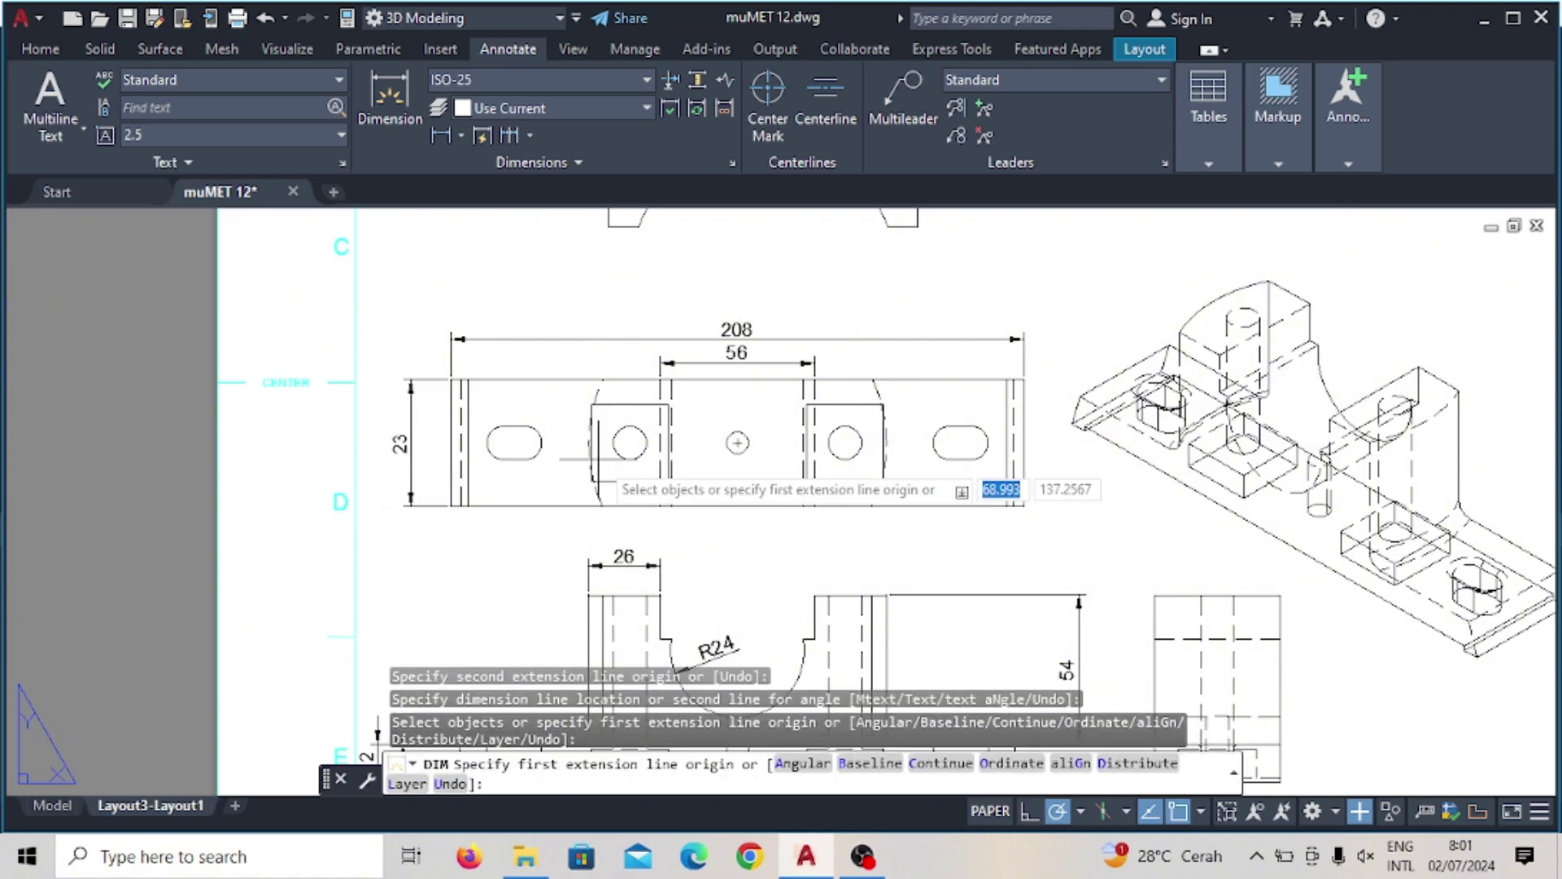
Switch to diameter dimensioning and mark the left pad hole Ø12
{"action": "scroll", "coordinate": [773, 611], "scroll_direction": "up", "scroll_amount": 2}
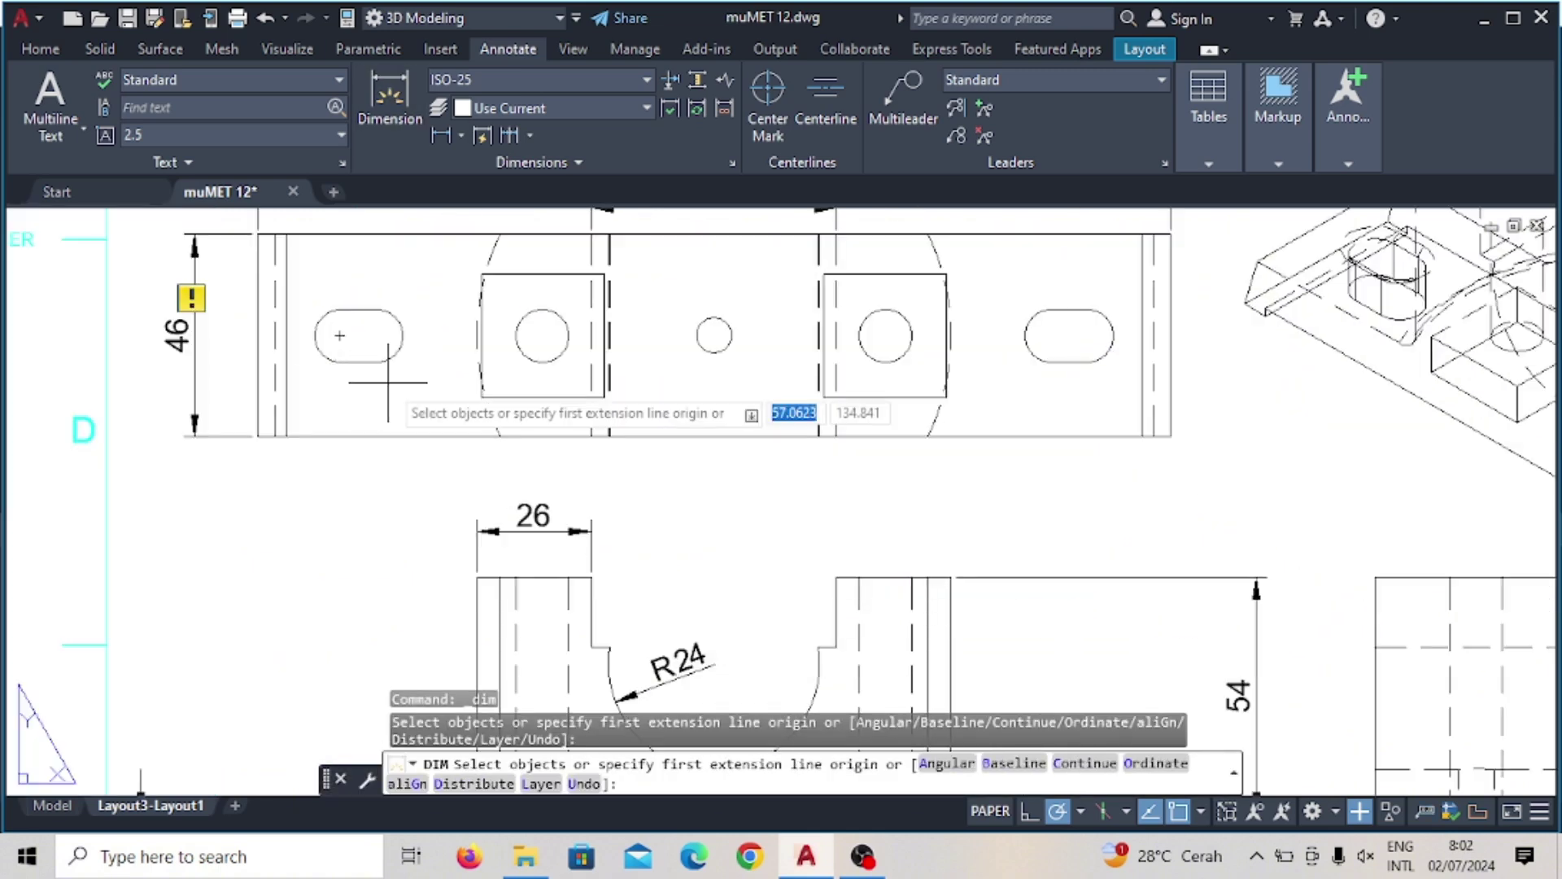
{"action": "left_click", "coordinate": [441, 135]}
{"action": "left_click", "coordinate": [480, 285]}
{"action": "left_click", "coordinate": [523, 354]}
{"action": "left_click", "coordinate": [407, 520]}
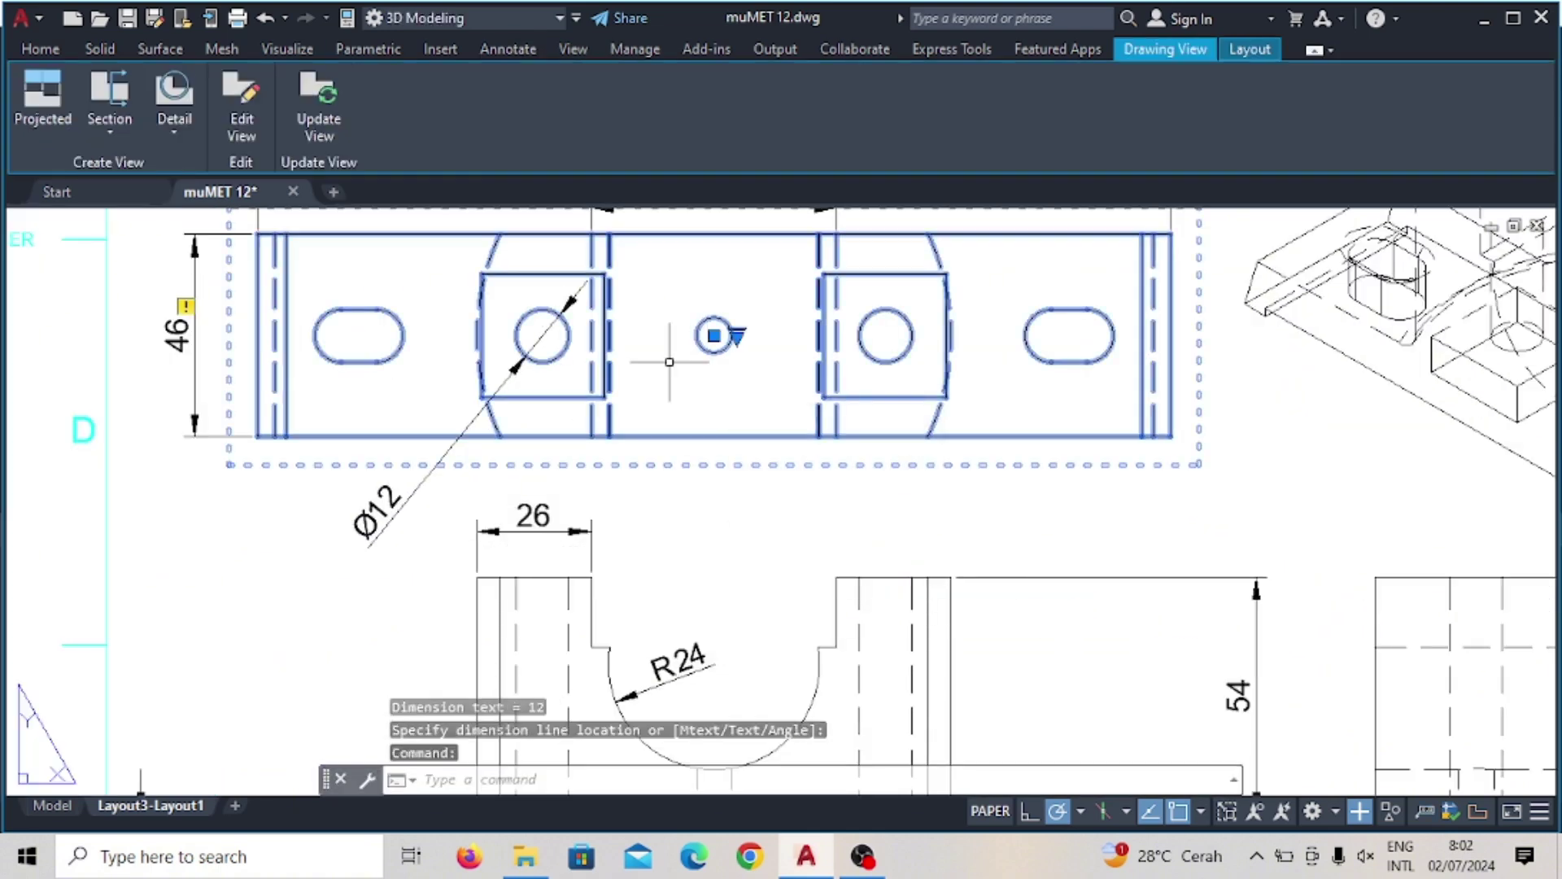
{"action": "type", "text": "dim"}
{"action": "key", "text": "Return"}
Label the centre hole Ø8 and the right slot end Ø12
{"action": "left_click", "coordinate": [714, 335]}
{"action": "left_click", "coordinate": [639, 488]}
{"action": "key", "text": "Return"}
{"action": "left_click", "coordinate": [1032, 358]}
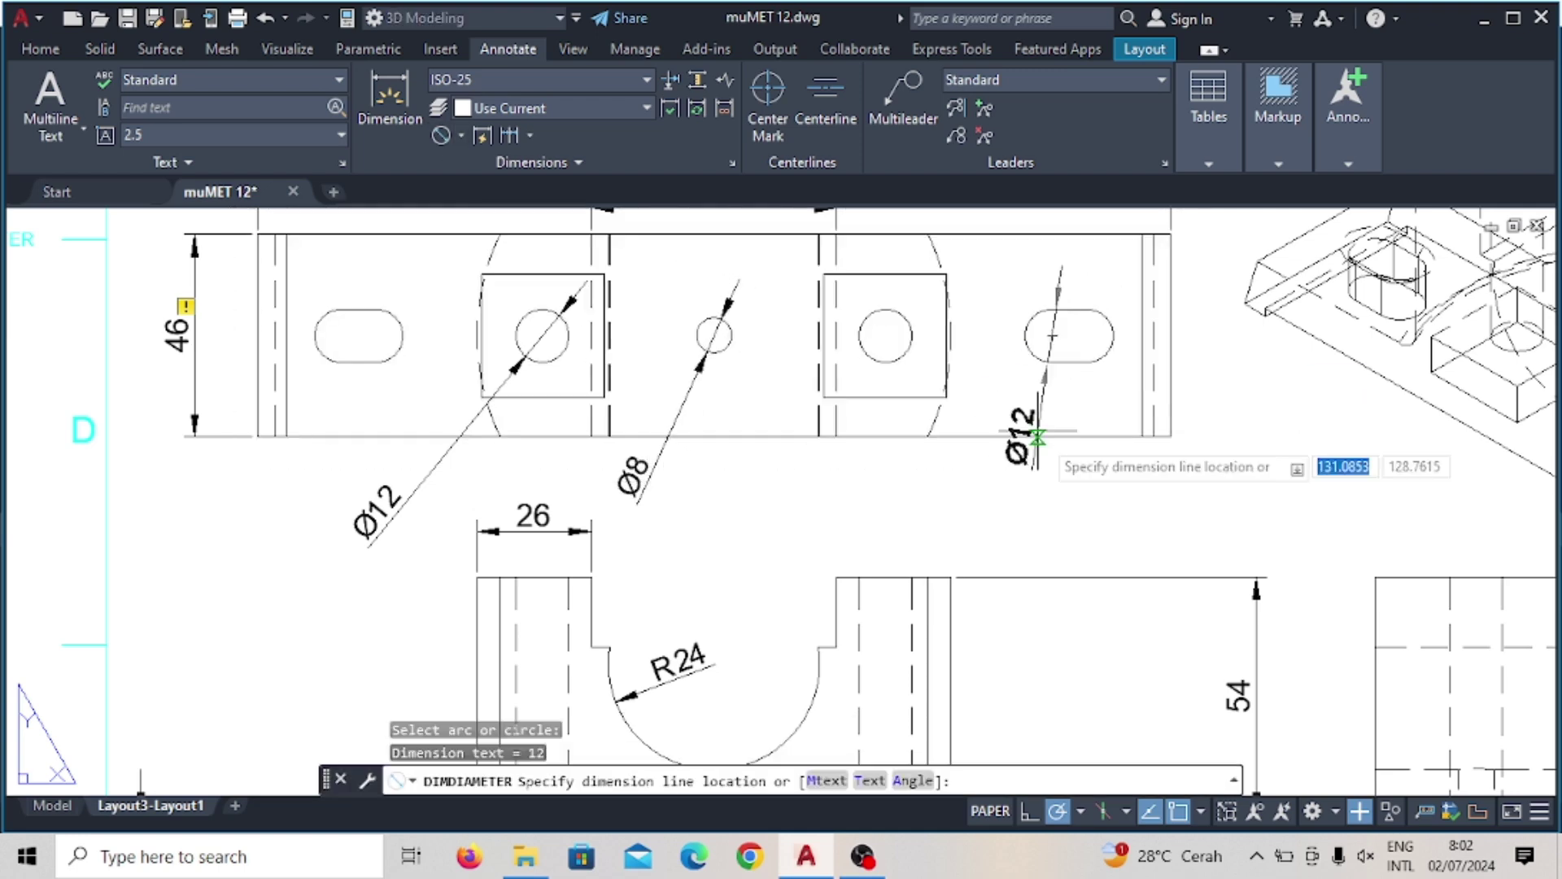
{"action": "left_click", "coordinate": [935, 500]}
{"action": "scroll", "coordinate": [1109, 479], "scroll_direction": "down", "scroll_amount": 3}
{"action": "key", "text": "Escape"}
{"action": "middle_click_drag", "start_coordinate": [537, 391], "coordinate": [533, 732]}
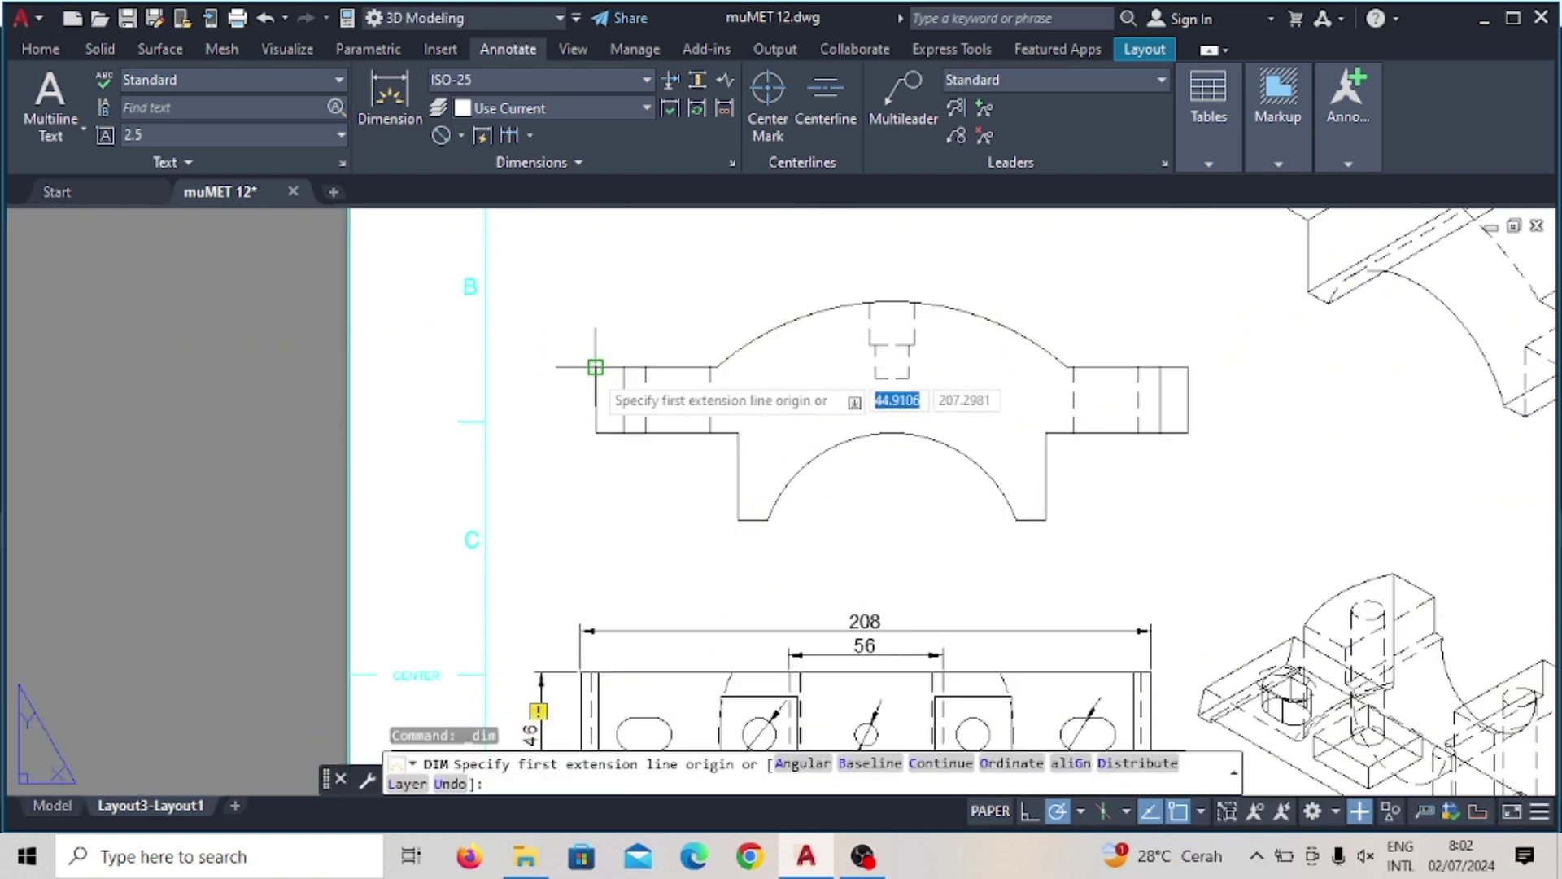
Dimension the cap's left lug with 12 thickness and 26 length
{"action": "left_click", "coordinate": [595, 367]}
{"action": "left_click", "coordinate": [595, 432]}
{"action": "left_click", "coordinate": [559, 399]}
{"action": "left_click", "coordinate": [596, 432]}
{"action": "left_click", "coordinate": [738, 519]}
{"action": "left_click", "coordinate": [665, 557]}
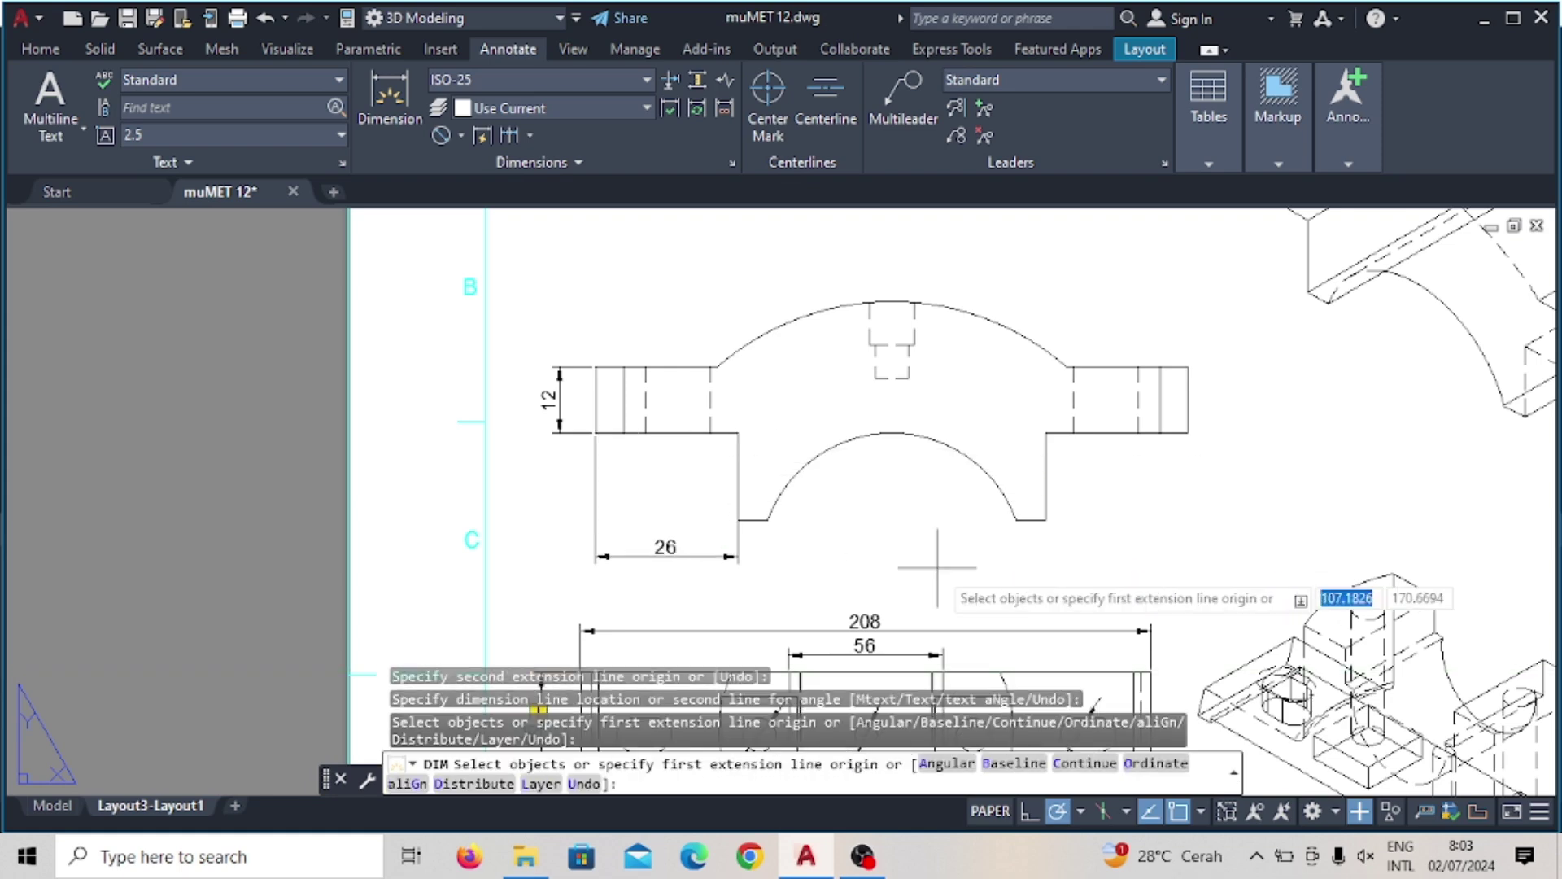
{"action": "key", "text": "Escape"}
Add Ø48 and Ø96 diameter dimensions to the cap's arcs using ddi
{"action": "type", "text": "ddi"}
{"action": "key", "text": "Return"}
{"action": "left_click", "coordinate": [989, 480]}
{"action": "left_click", "coordinate": [868, 535]}
{"action": "key", "text": "Return"}
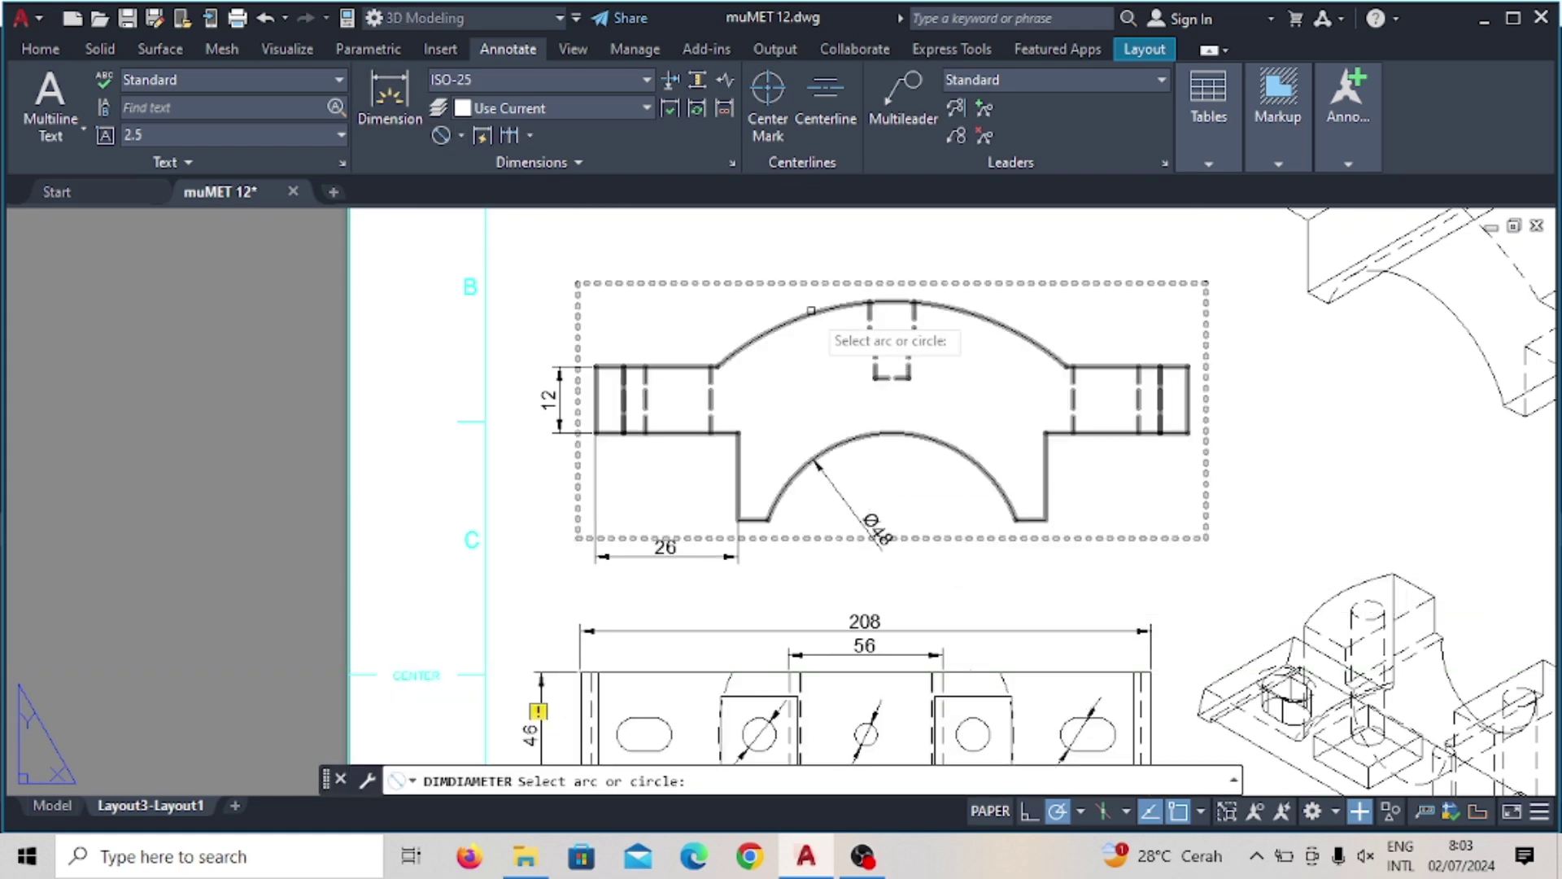
{"action": "left_click", "coordinate": [813, 314]}
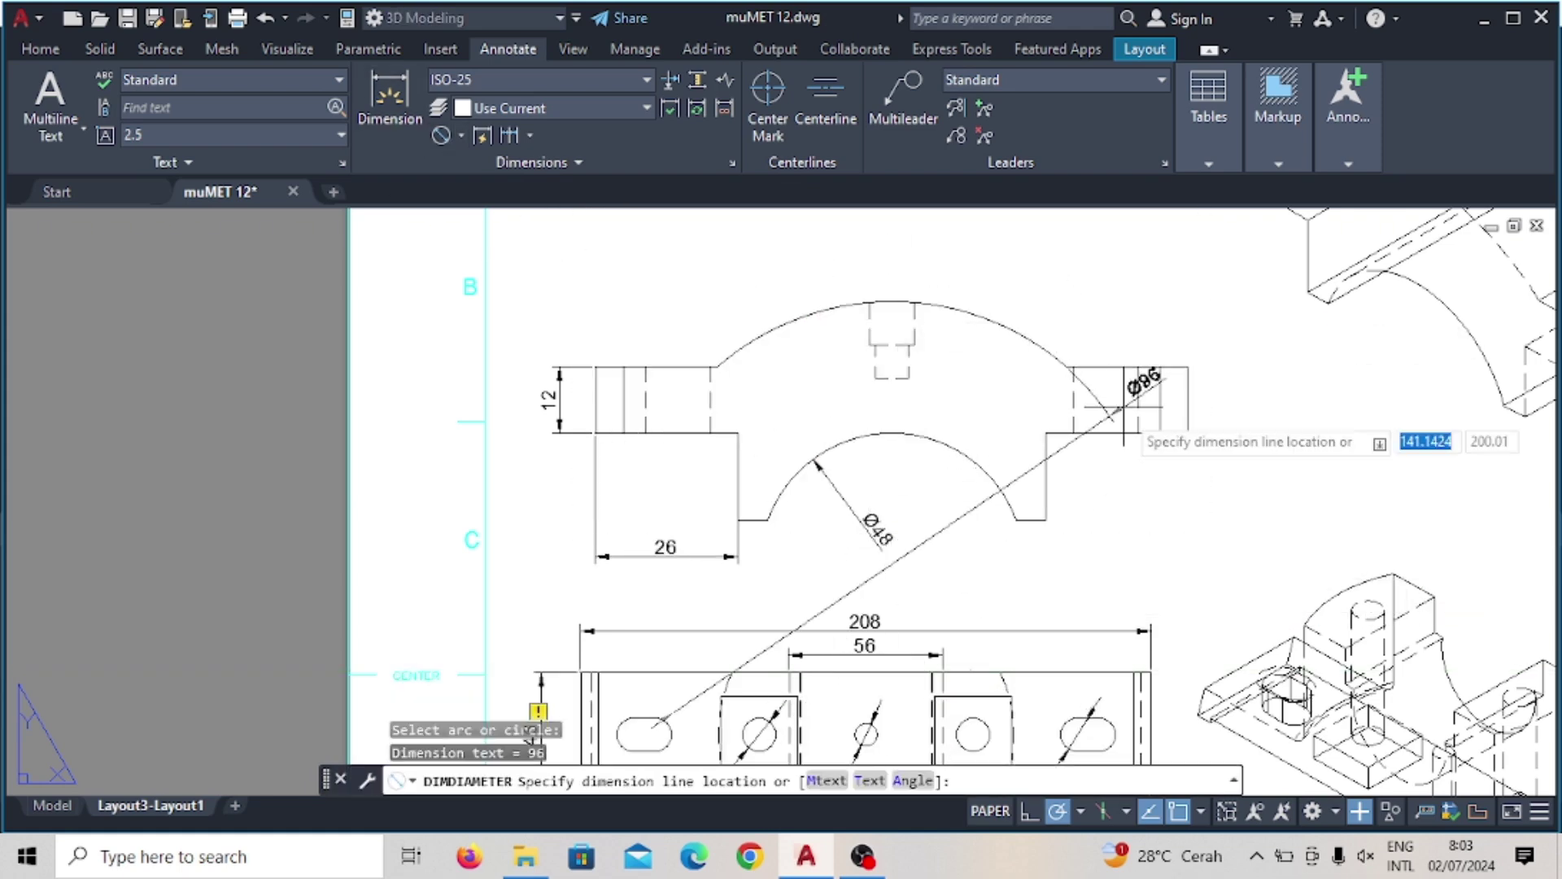
{"action": "left_click", "coordinate": [930, 481]}
{"action": "scroll", "coordinate": [817, 423], "scroll_direction": "down", "scroll_amount": 3}
Mark the cap top view's Ø12 and Ø8 holes, discarding an unwanted Ø108 dimension
{"action": "key", "text": "Escape"}
{"action": "type", "text": "ddi"}
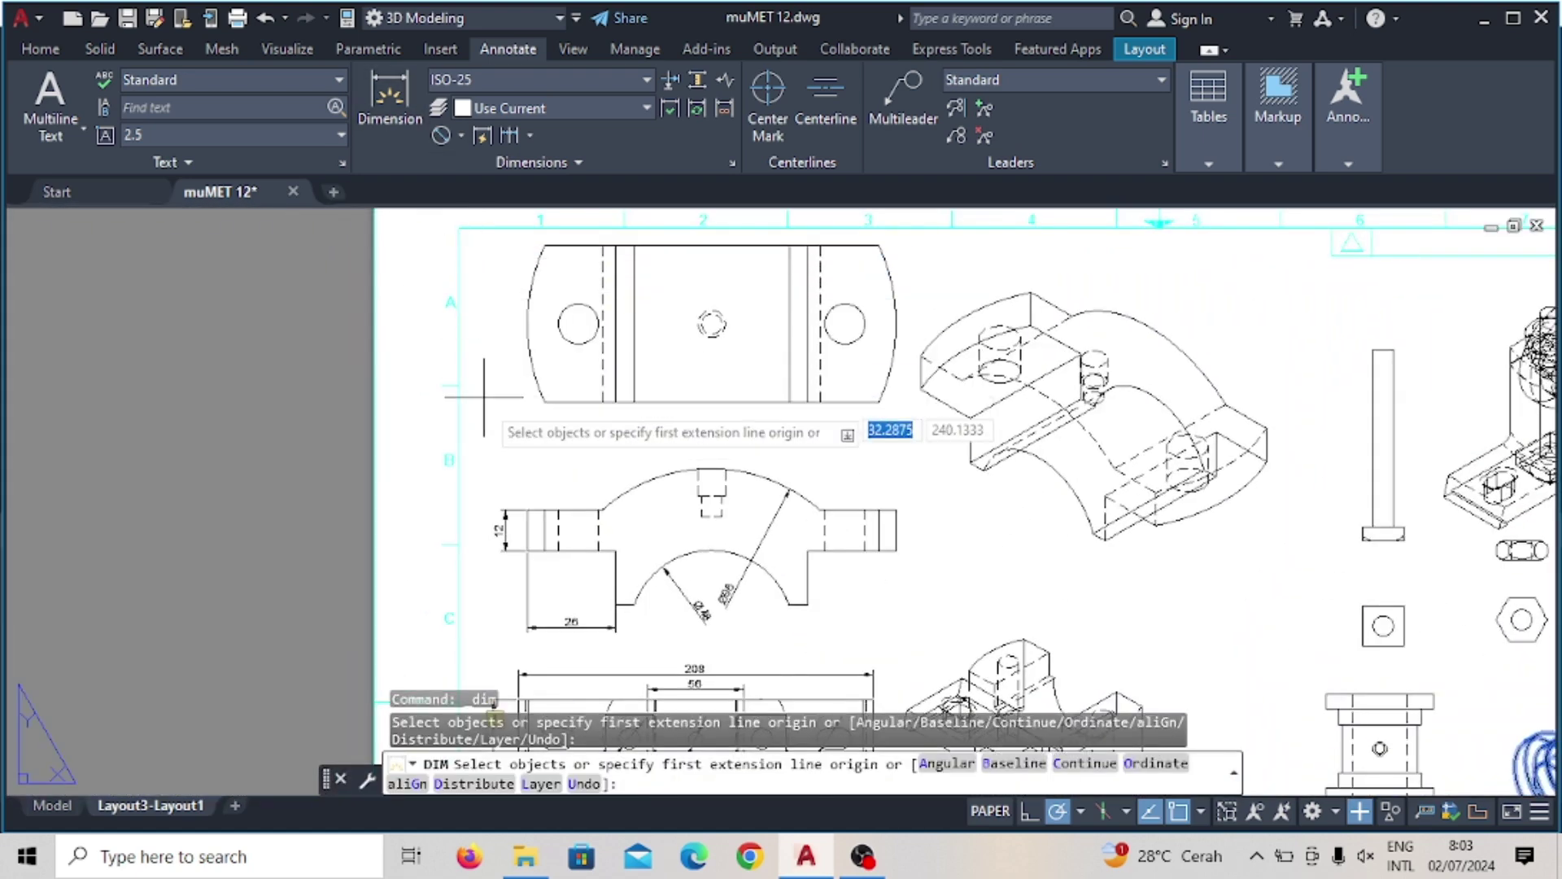
{"action": "key", "text": "Return"}
{"action": "left_click", "coordinate": [559, 334]}
{"action": "left_click", "coordinate": [495, 417]}
{"action": "key", "text": "Return"}
{"action": "left_click", "coordinate": [701, 332]}
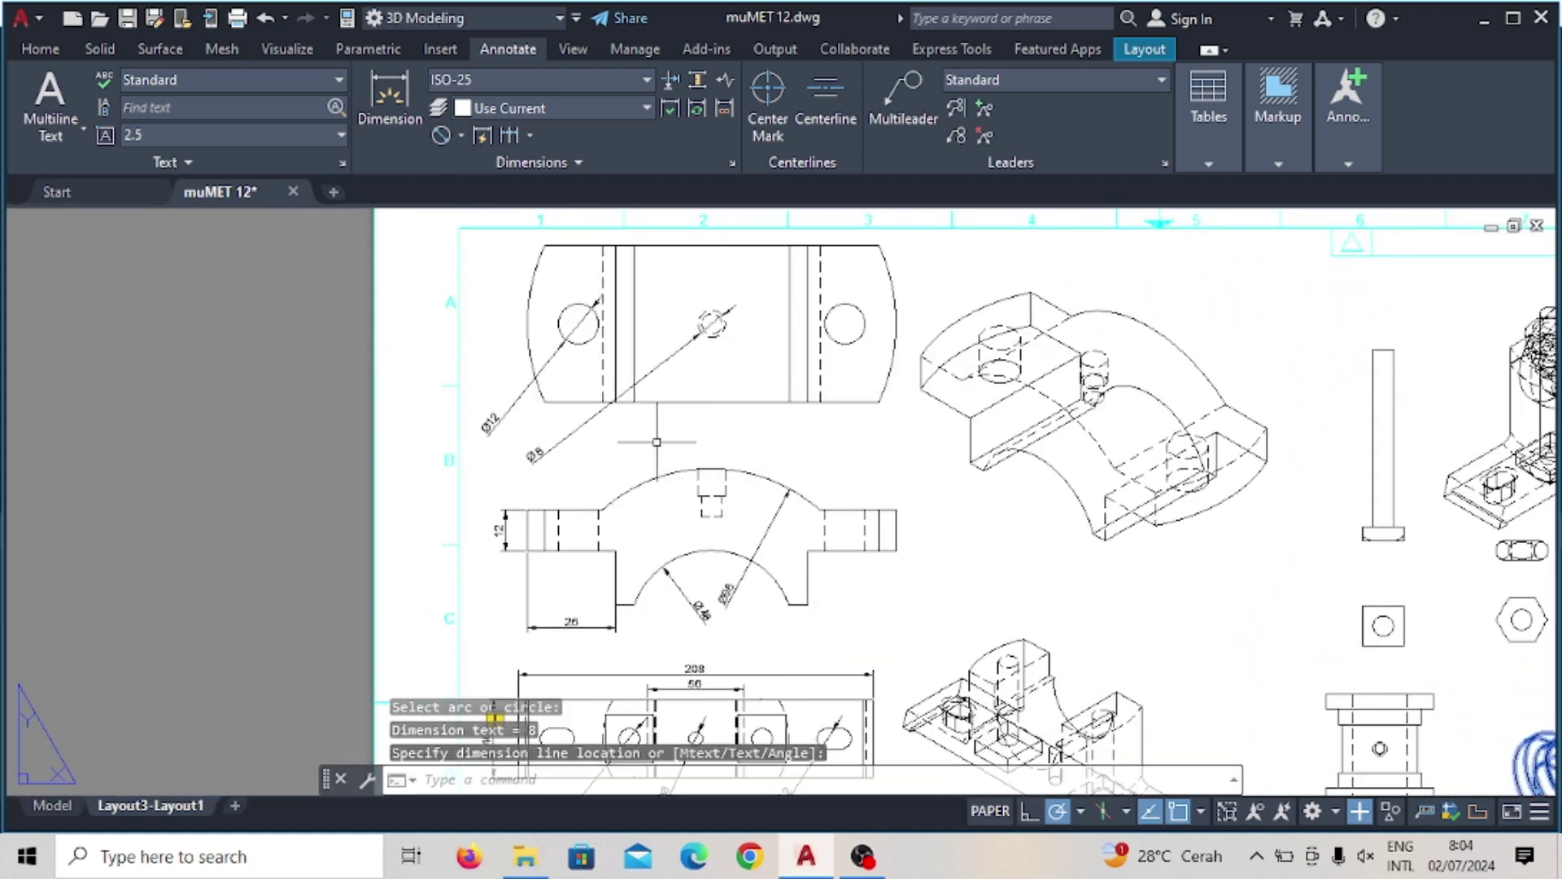
{"action": "left_click", "coordinate": [869, 286]}
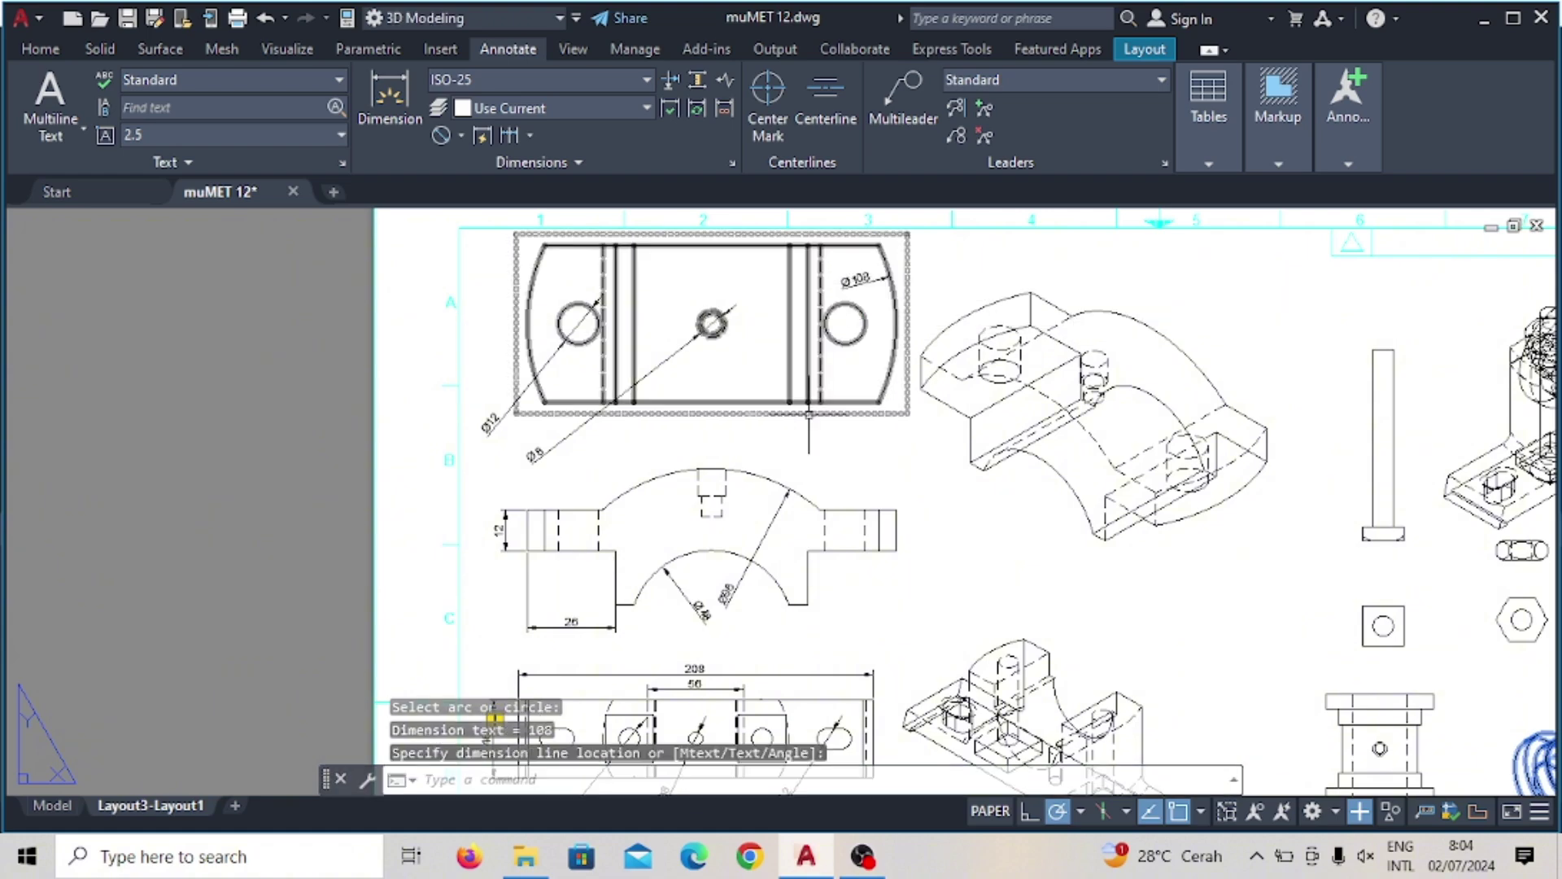
{"action": "key", "text": "ctrl+p"}
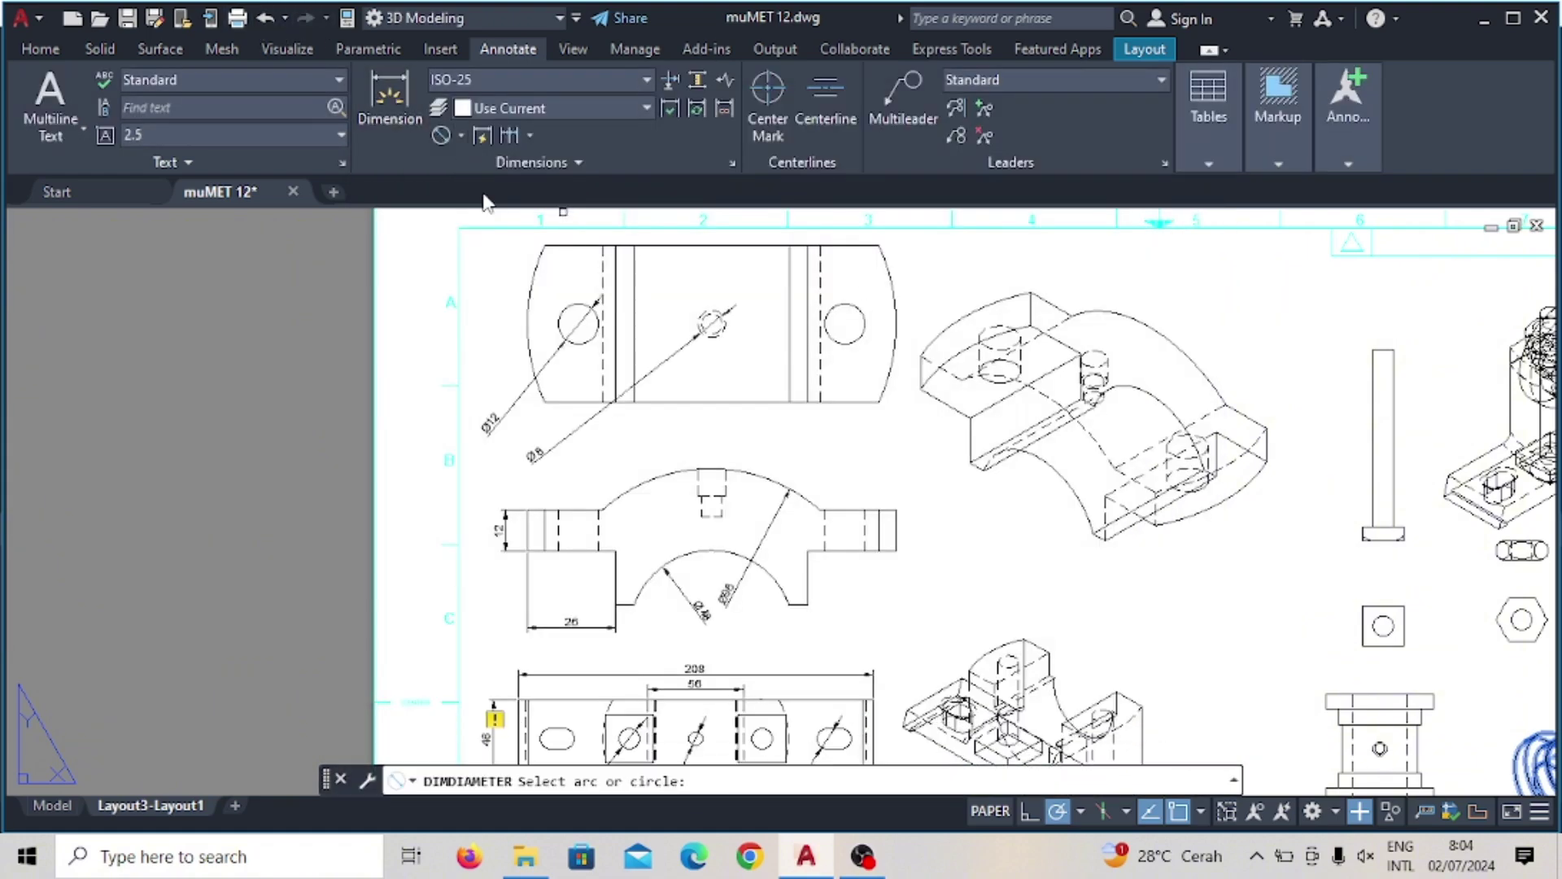
{"action": "left_click", "coordinate": [528, 323]}
{"action": "left_click", "coordinate": [498, 342]}
{"action": "scroll", "coordinate": [775, 545], "scroll_direction": "up", "scroll_amount": 3}
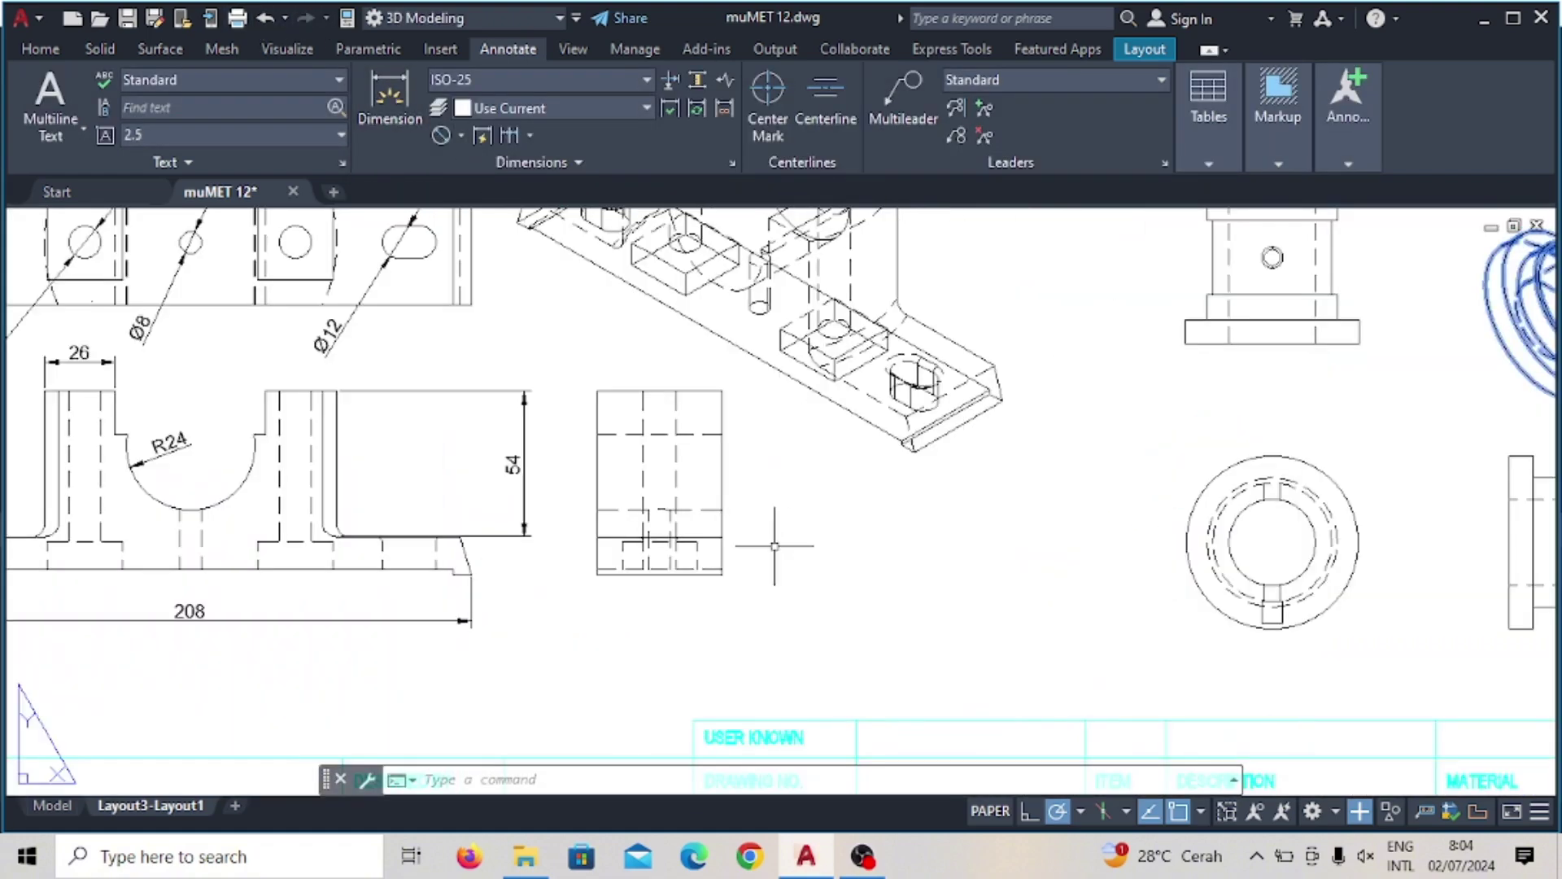
Add a 66 height dimension beside the block's side view
{"action": "key", "text": "Return"}
{"action": "left_click", "coordinate": [722, 390]}
{"action": "left_click", "coordinate": [721, 569]}
{"action": "left_click", "coordinate": [786, 488]}
{"action": "scroll", "coordinate": [1050, 651], "scroll_direction": "up", "scroll_amount": 2}
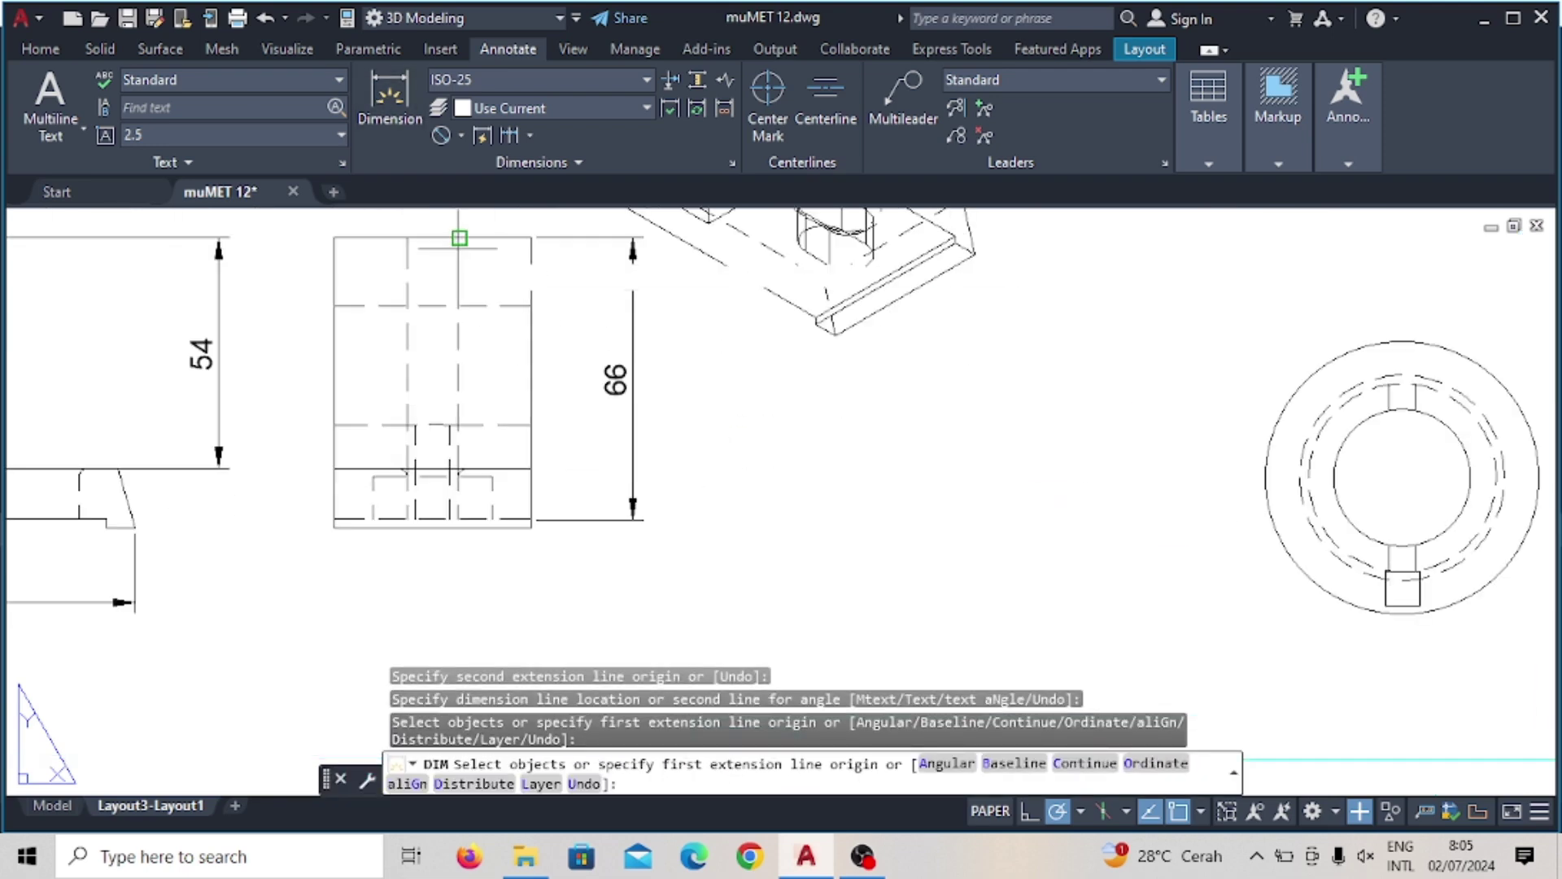
{"action": "left_click", "coordinate": [531, 238]}
{"action": "scroll", "coordinate": [714, 541], "scroll_direction": "down", "scroll_amount": 3}
{"action": "key", "text": "Escape"}
Give the bushing's inner and outer circles Ø32 and Ø64 diameter dimensions
{"action": "type", "text": "ddi"}
{"action": "key", "text": "Return"}
{"action": "scroll", "coordinate": [569, 439], "scroll_direction": "up", "scroll_amount": 4}
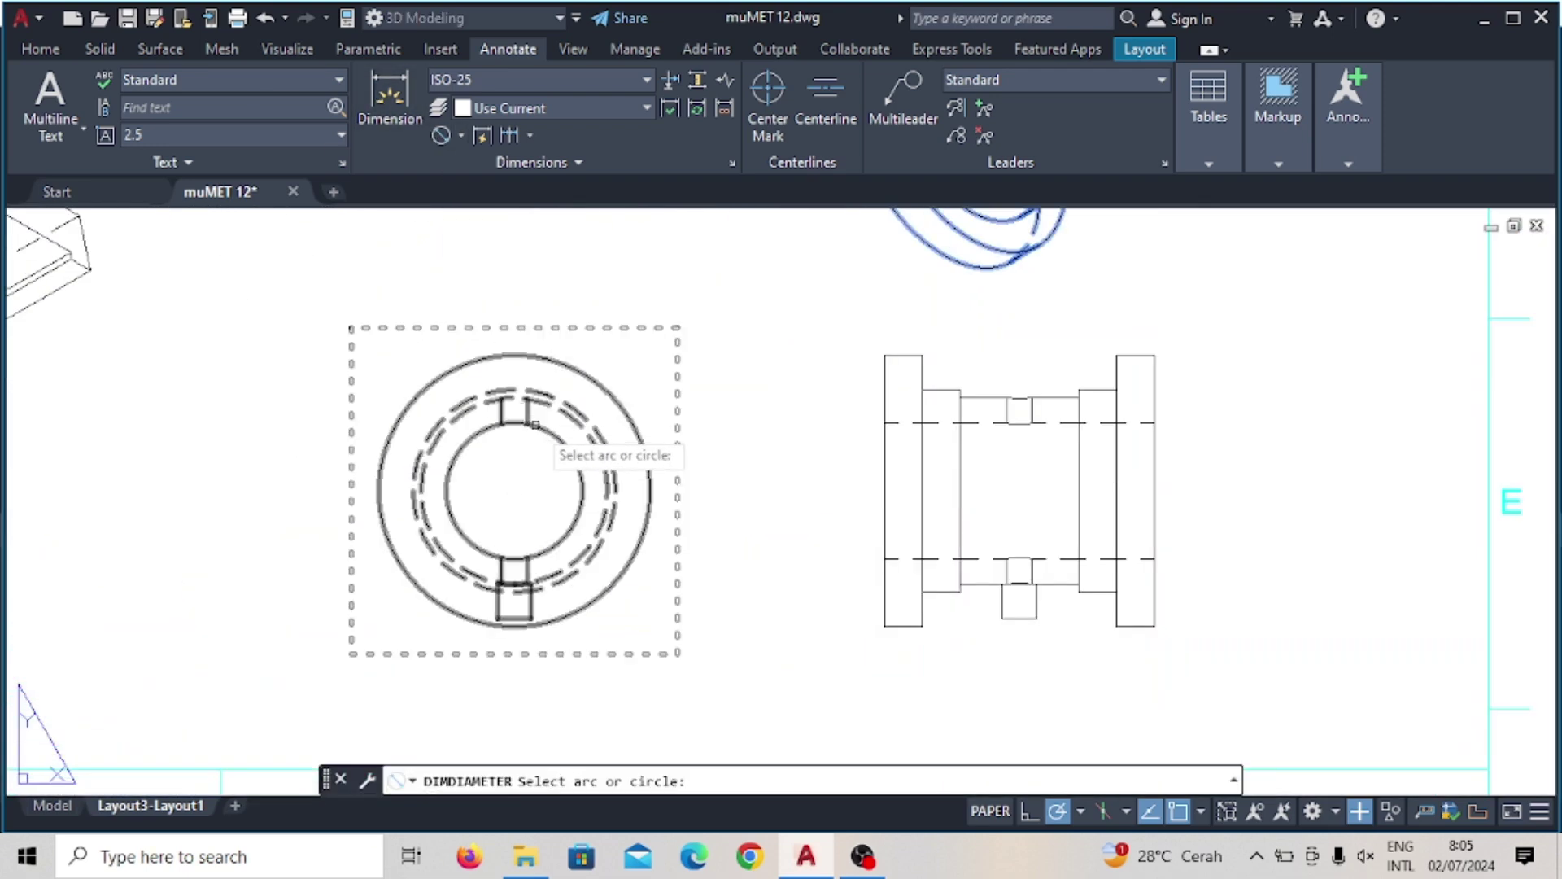
{"action": "left_click", "coordinate": [527, 423]}
{"action": "left_click", "coordinate": [725, 345]}
{"action": "key", "text": "Return"}
{"action": "left_click", "coordinate": [610, 397]}
{"action": "left_click", "coordinate": [675, 326]}
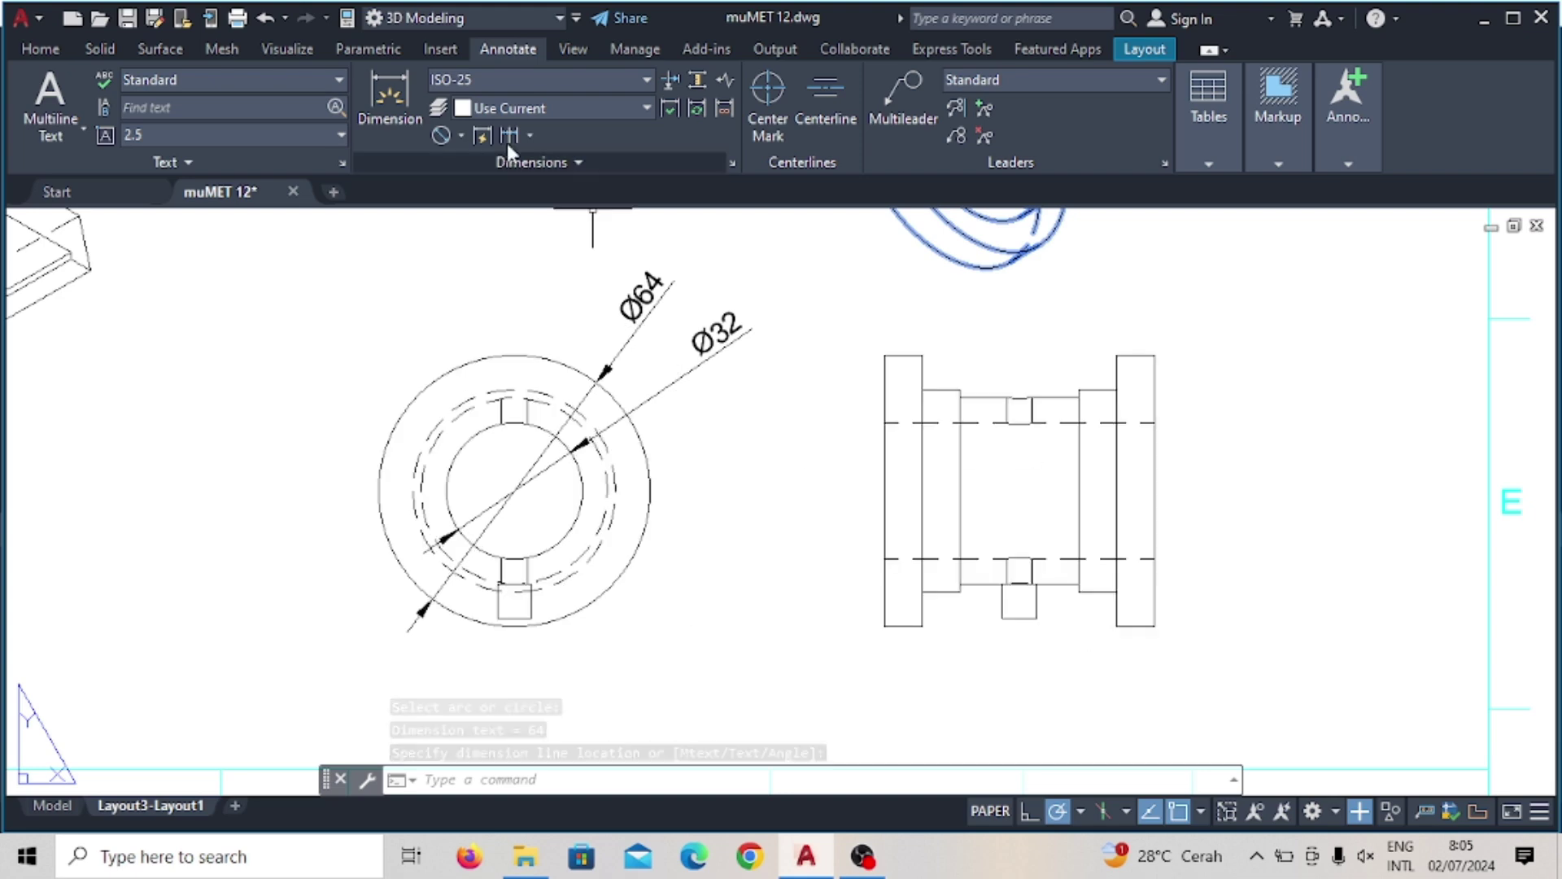
Dimension the keyway with an 8 width and a 6 depth
{"action": "left_click", "coordinate": [390, 97]}
{"action": "scroll", "coordinate": [506, 600], "scroll_direction": "up", "scroll_amount": 2}
{"action": "scroll", "coordinate": [506, 600], "scroll_direction": "up", "scroll_amount": 2}
{"action": "left_click", "coordinate": [499, 651]}
{"action": "left_click", "coordinate": [576, 651]}
{"action": "left_click", "coordinate": [561, 618]}
{"action": "scroll", "coordinate": [562, 619], "scroll_direction": "up", "scroll_amount": 2}
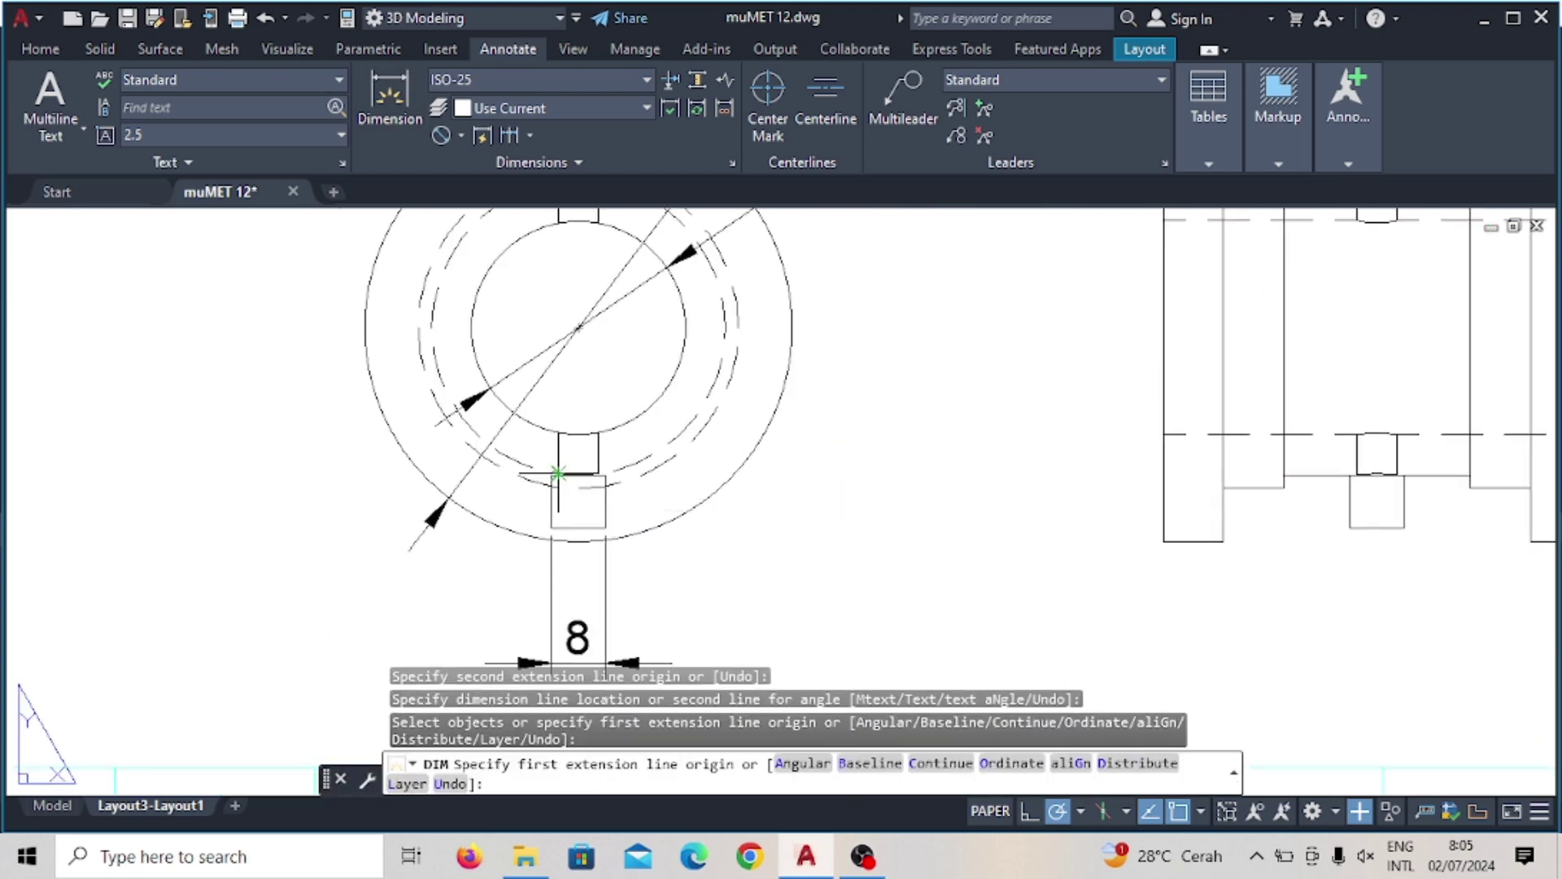
{"action": "left_click", "coordinate": [553, 483]}
{"action": "left_click", "coordinate": [655, 482]}
{"action": "scroll", "coordinate": [655, 482], "scroll_direction": "down", "scroll_amount": 3}
{"action": "left_click", "coordinate": [642, 533]}
{"action": "scroll", "coordinate": [642, 532], "scroll_direction": "down", "scroll_amount": 3}
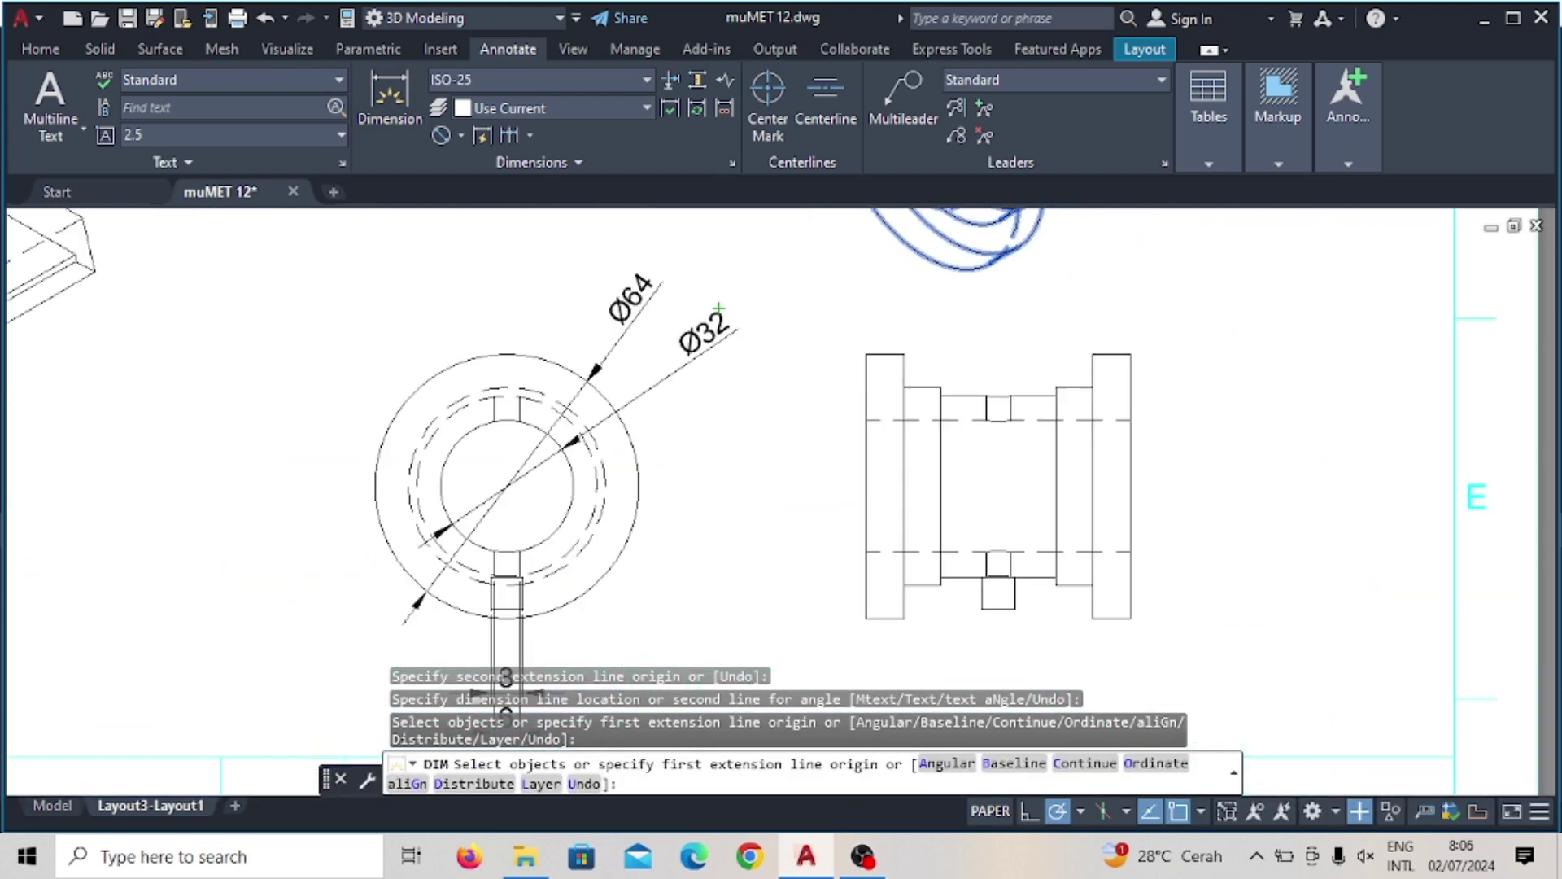
Add 64 and 46 height dimensions to the bushing's side view
{"action": "middle_click_drag", "start_coordinate": [1098, 453], "coordinate": [933, 302]}
{"action": "left_click", "coordinate": [936, 564]}
{"action": "left_click", "coordinate": [1081, 281]}
{"action": "key", "text": "Return"}
{"action": "left_click", "coordinate": [390, 98]}
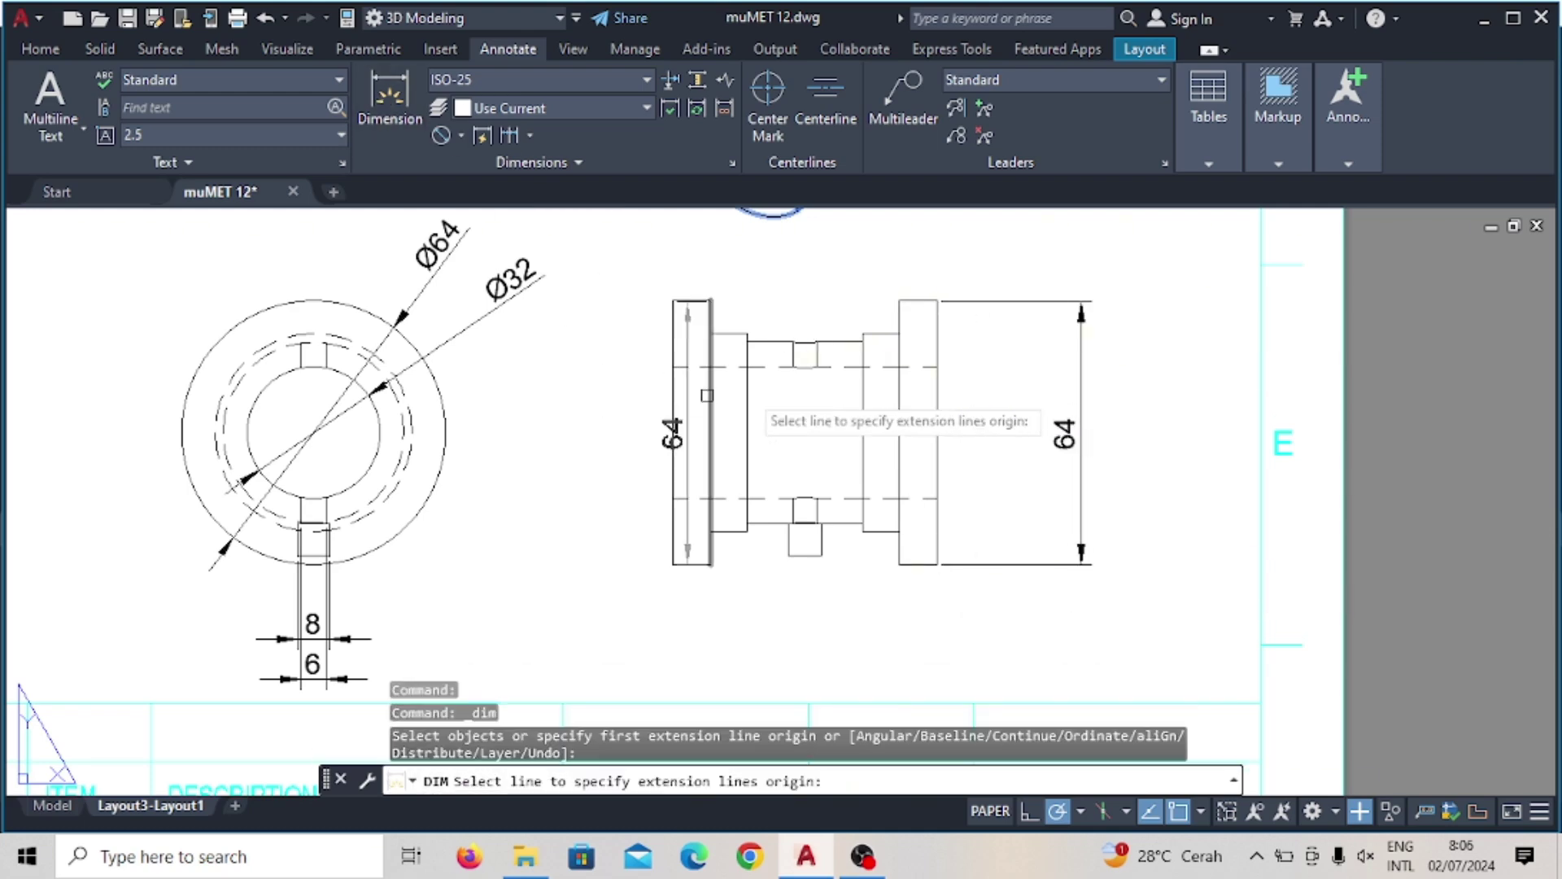
{"action": "left_click", "coordinate": [862, 541]}
{"action": "left_click", "coordinate": [1017, 439]}
{"action": "scroll", "coordinate": [895, 407], "scroll_direction": "down", "scroll_amount": 3}
{"action": "key", "text": "Escape"}
Begin a linear dimension on the spacer from its top-left corner
{"action": "scroll", "coordinate": [826, 368], "scroll_direction": "up", "scroll_amount": 1}
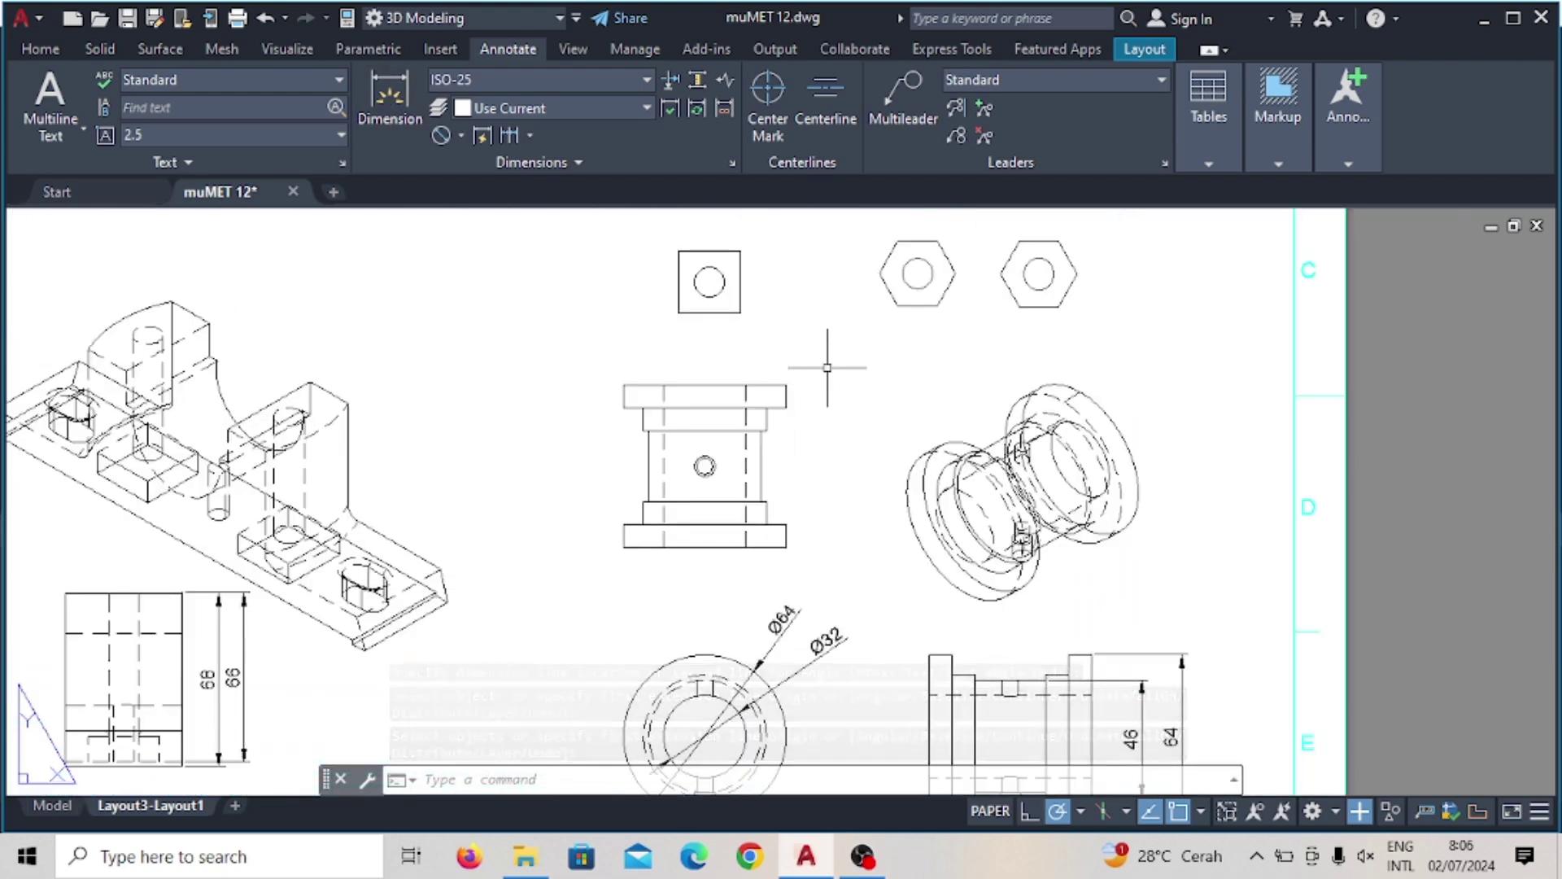
{"action": "scroll", "coordinate": [839, 456], "scroll_direction": "down", "scroll_amount": 2}
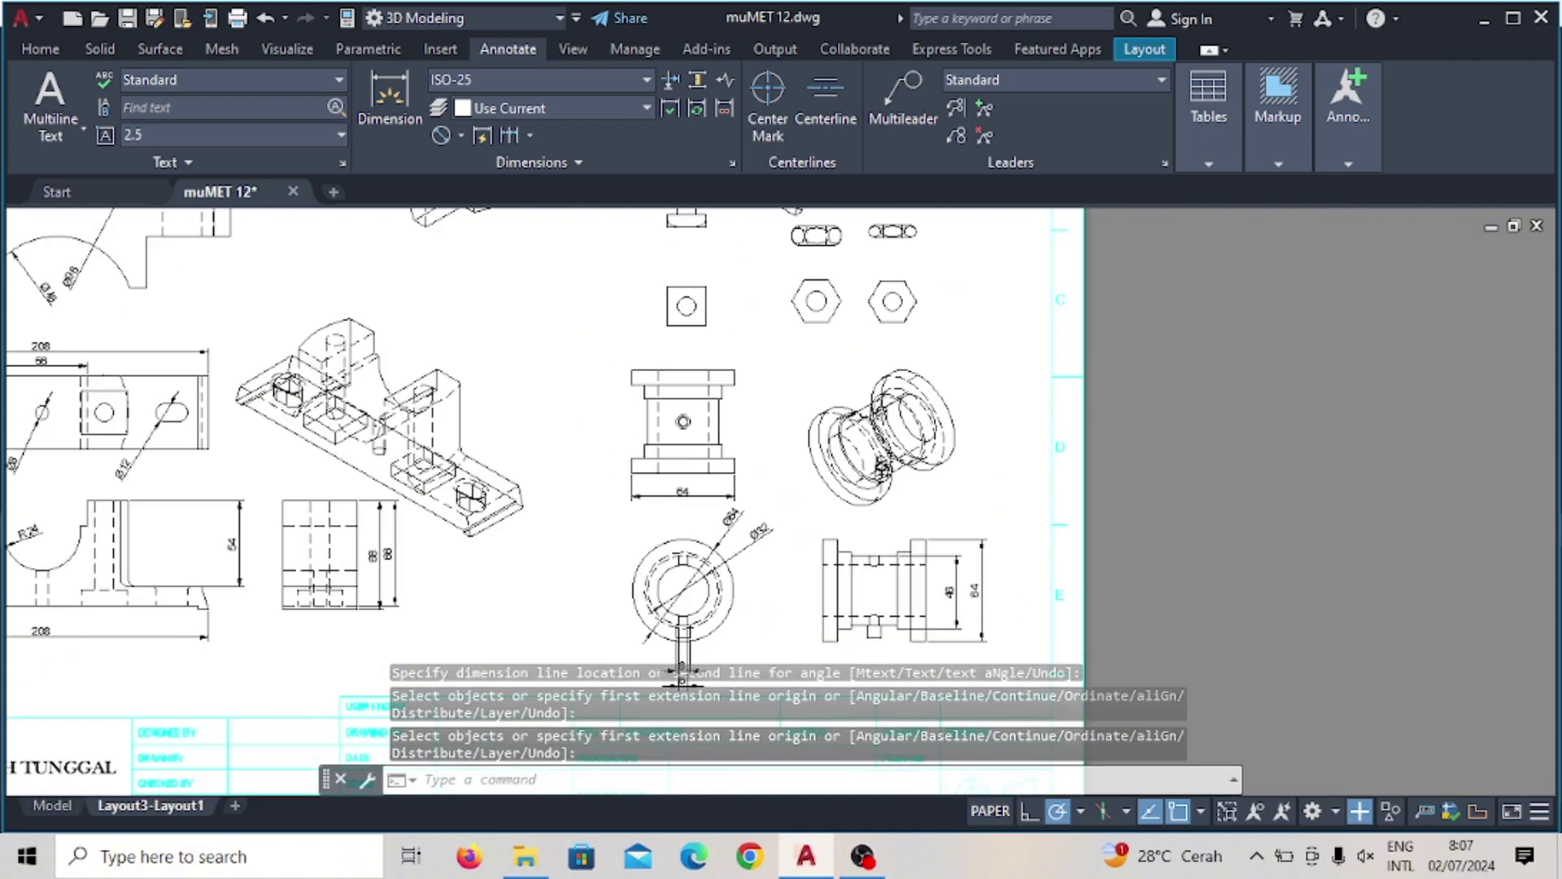
{"action": "scroll", "coordinate": [839, 455], "scroll_direction": "up", "scroll_amount": 2}
{"action": "left_click", "coordinate": [390, 98]}
{"action": "scroll", "coordinate": [675, 456], "scroll_direction": "up", "scroll_amount": 2}
{"action": "left_click", "coordinate": [545, 356]}
Dimension the spacer's Ø8 hole and the square nut's 24 width
{"action": "key", "text": "Escape"}
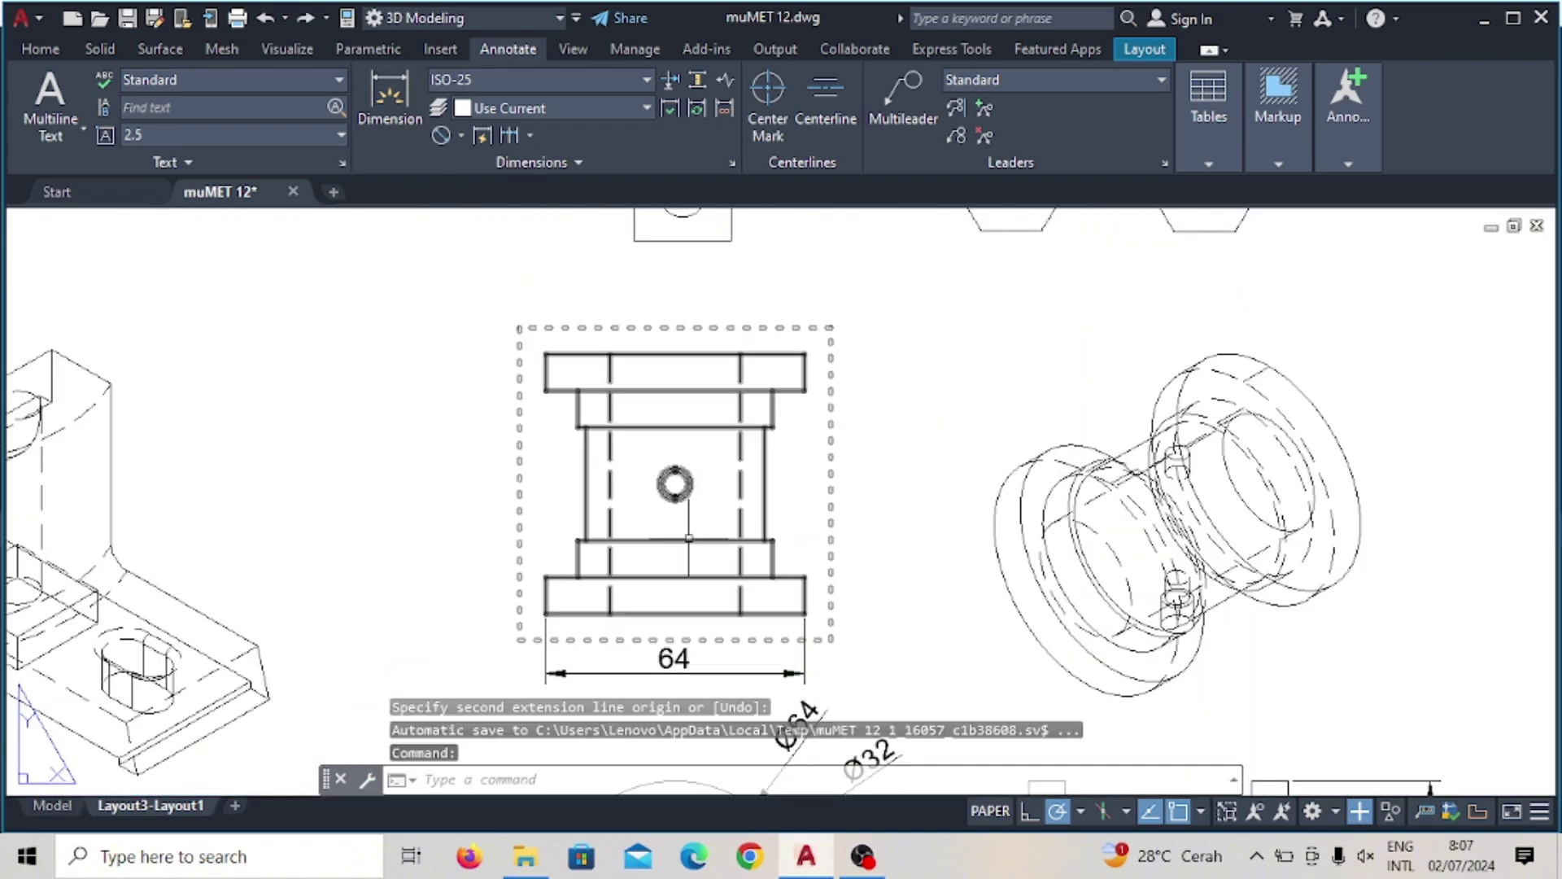
{"action": "key", "text": "space"}
{"action": "left_click", "coordinate": [661, 490]}
{"action": "left_click", "coordinate": [440, 554]}
{"action": "scroll", "coordinate": [525, 417], "scroll_direction": "down", "scroll_amount": 2}
{"action": "left_click", "coordinate": [599, 467]}
{"action": "left_click", "coordinate": [659, 467]}
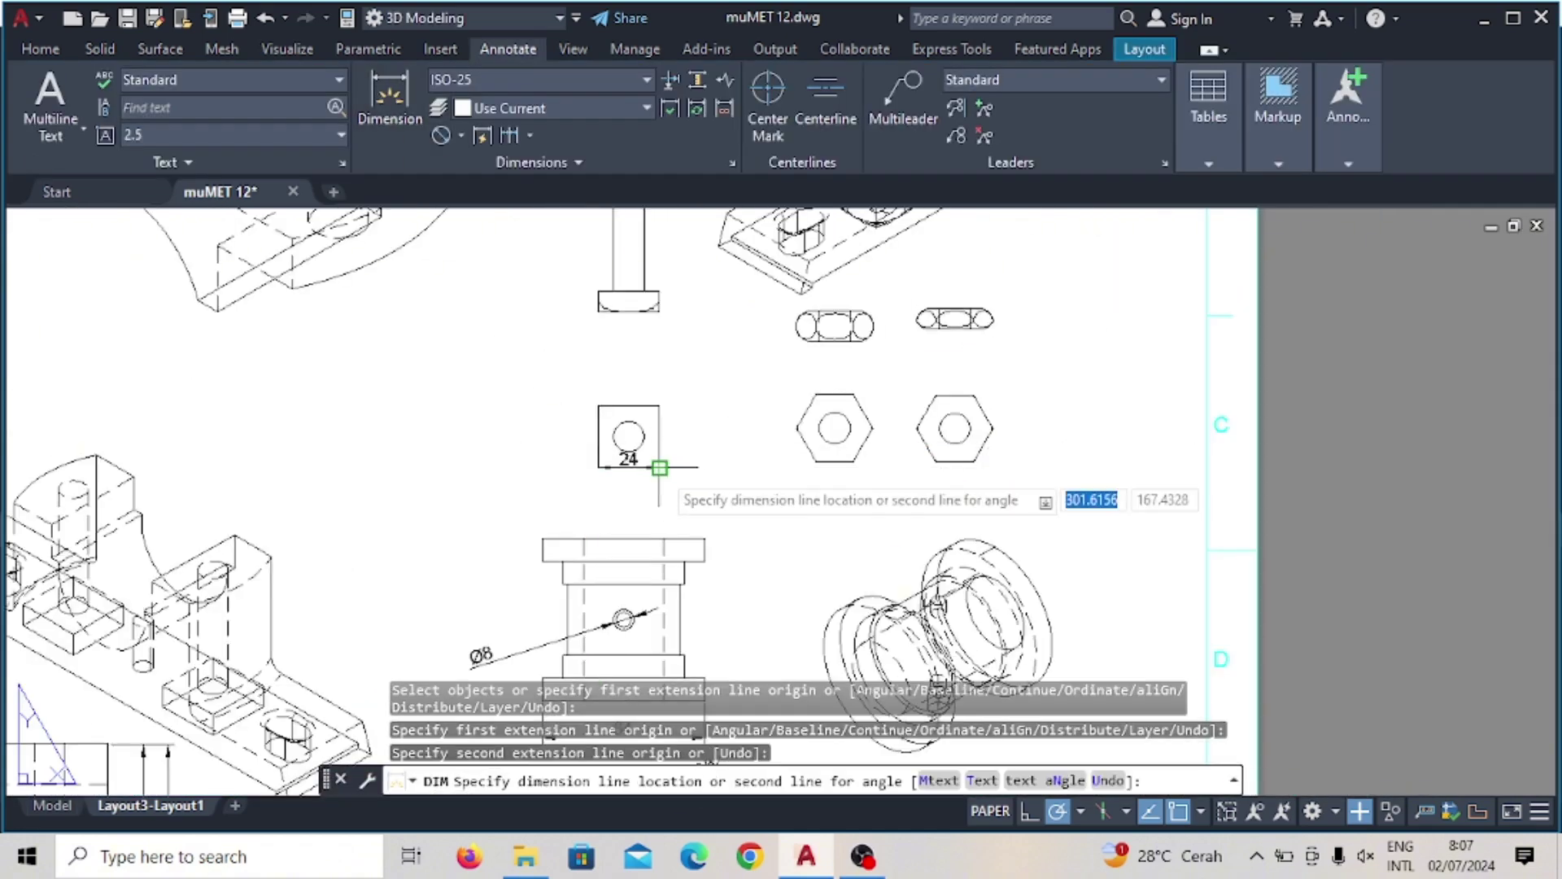
{"action": "left_click", "coordinate": [643, 496]}
Add the 26 height dimension to the right hexagon nut view
{"action": "left_click", "coordinate": [796, 427]}
{"action": "scroll", "coordinate": [871, 435], "scroll_direction": "up", "scroll_amount": 3}
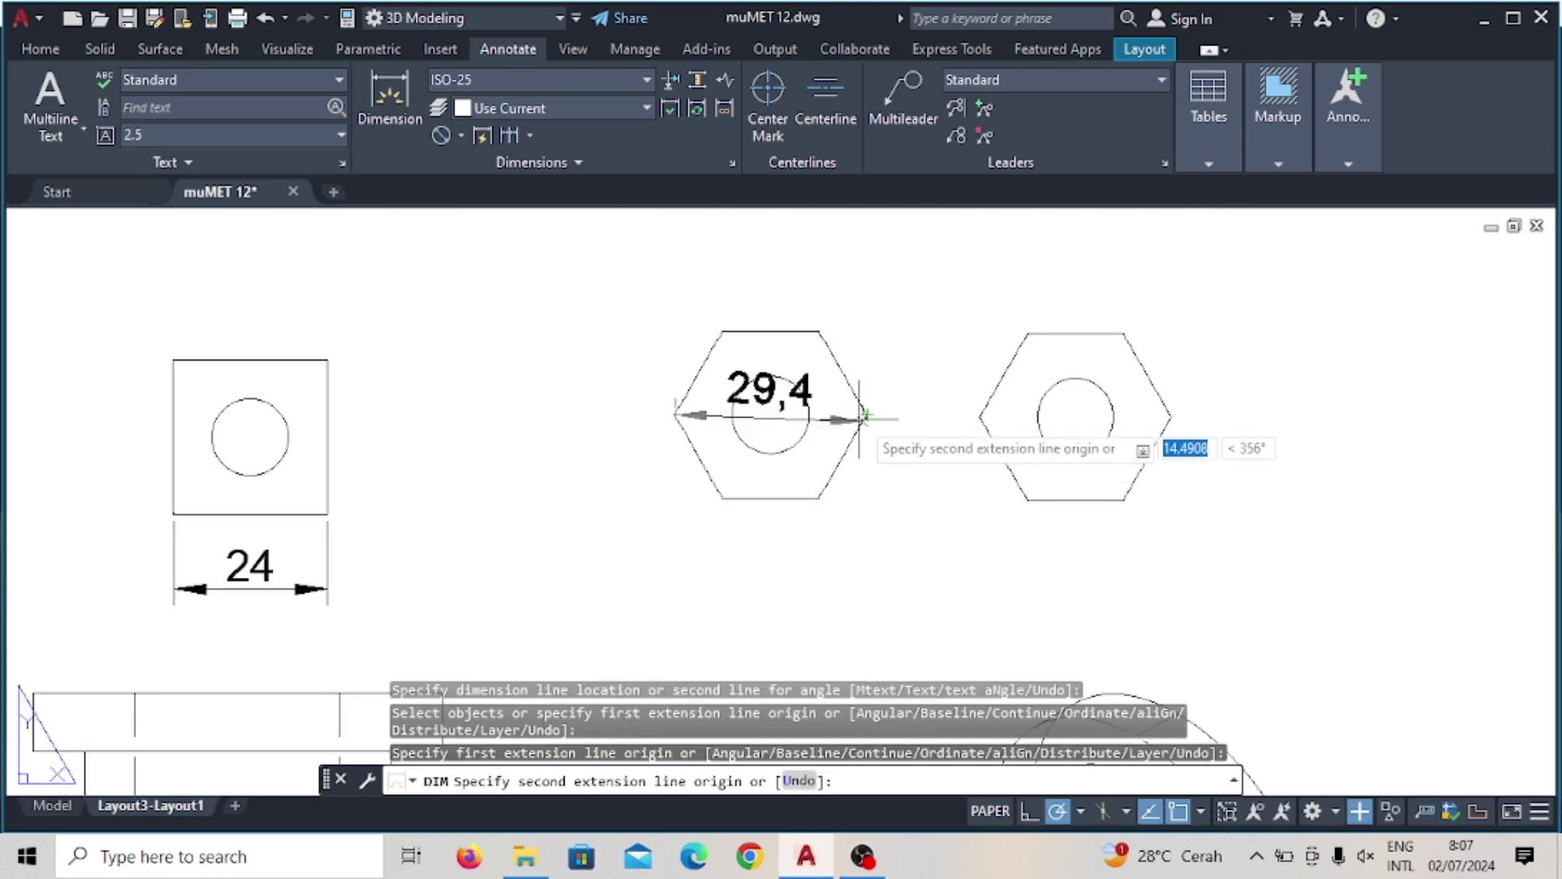
{"action": "key", "text": "Escape"}
{"action": "key", "text": "space"}
{"action": "left_click", "coordinate": [722, 332]}
{"action": "scroll", "coordinate": [479, 470], "scroll_direction": "down", "scroll_amount": 2}
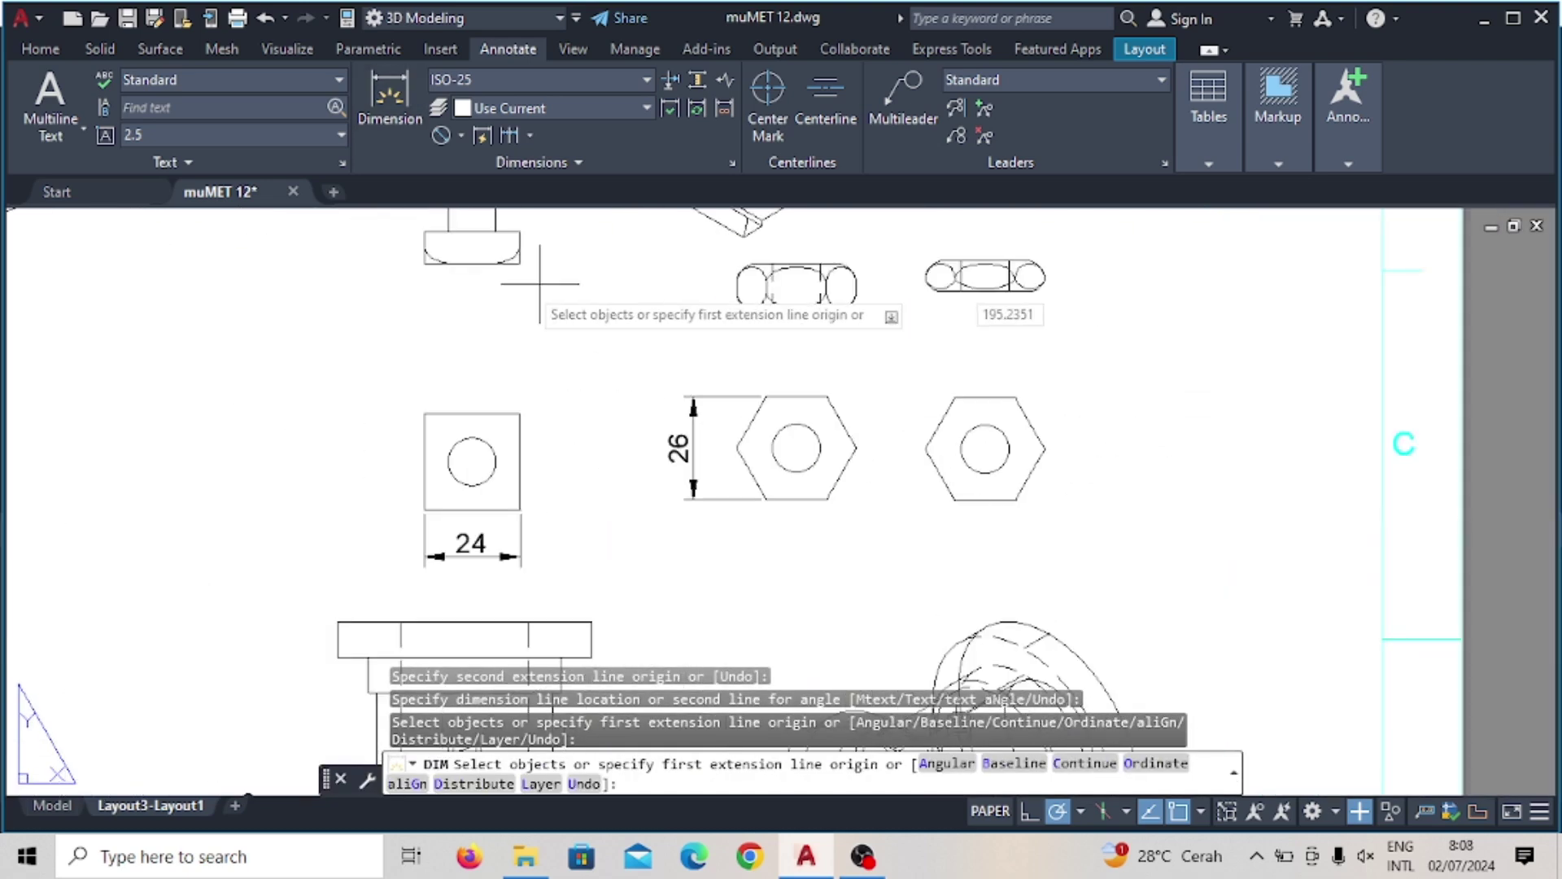
{"action": "key", "text": "Escape"}
{"action": "scroll", "coordinate": [261, 237], "scroll_direction": "up", "scroll_amount": 2}
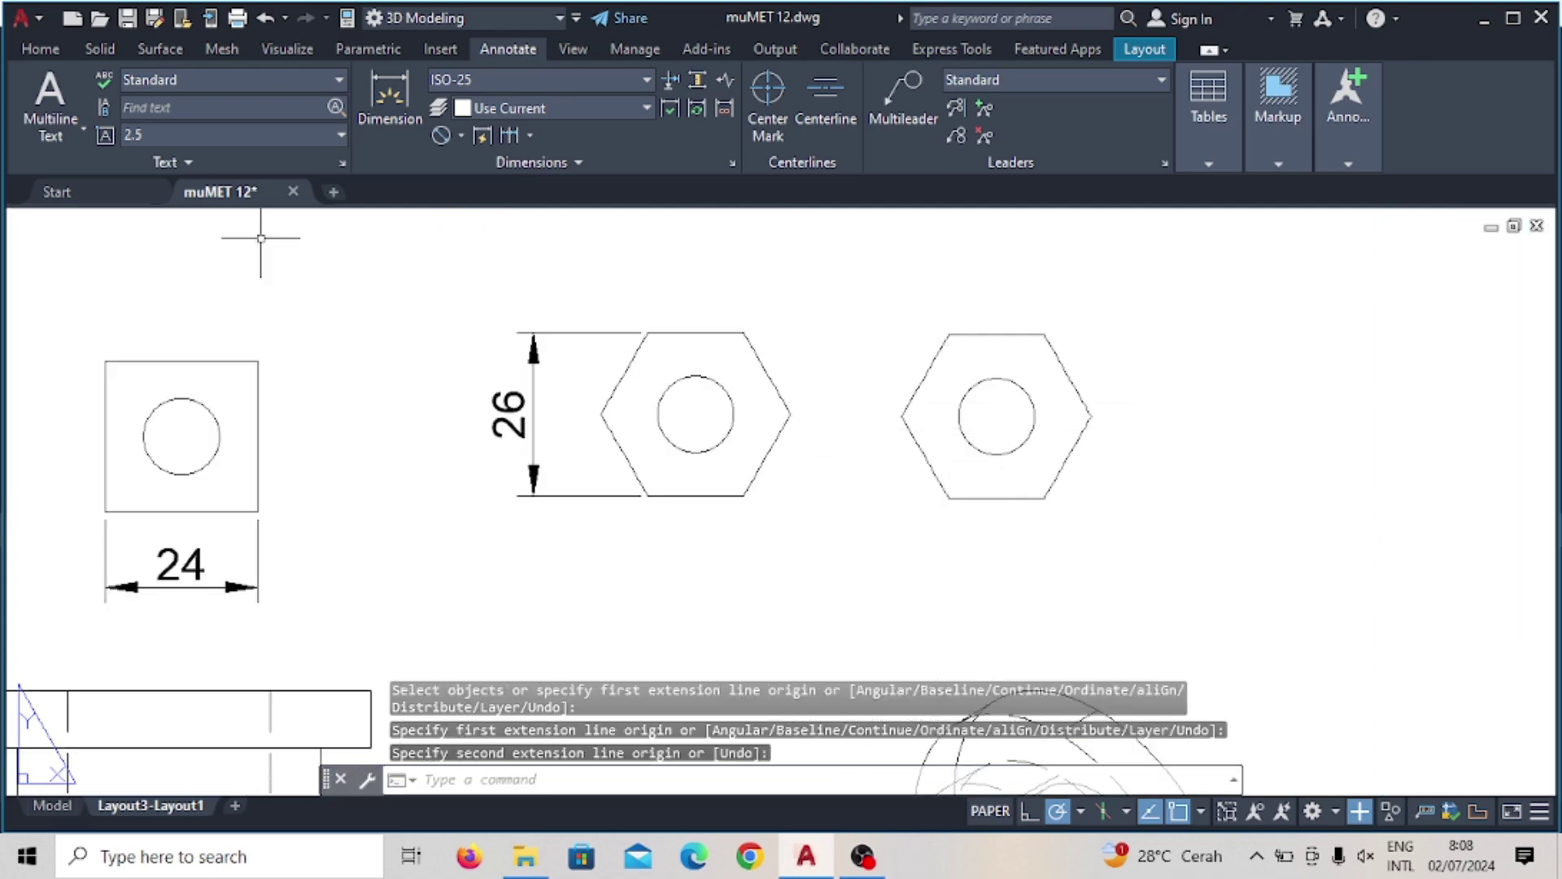
{"action": "key", "text": "space"}
{"action": "scroll", "coordinate": [898, 317], "scroll_direction": "up", "scroll_amount": 1}
{"action": "left_click", "coordinate": [976, 606]}
{"action": "left_click", "coordinate": [820, 539]}
{"action": "scroll", "coordinate": [820, 539], "scroll_direction": "down", "scroll_amount": 3}
Place the Ø12 diameter dimension on the hex nut's hole using DDI
{"action": "key", "text": "Escape"}
{"action": "type", "text": "ddi"}
{"action": "key", "text": "space"}
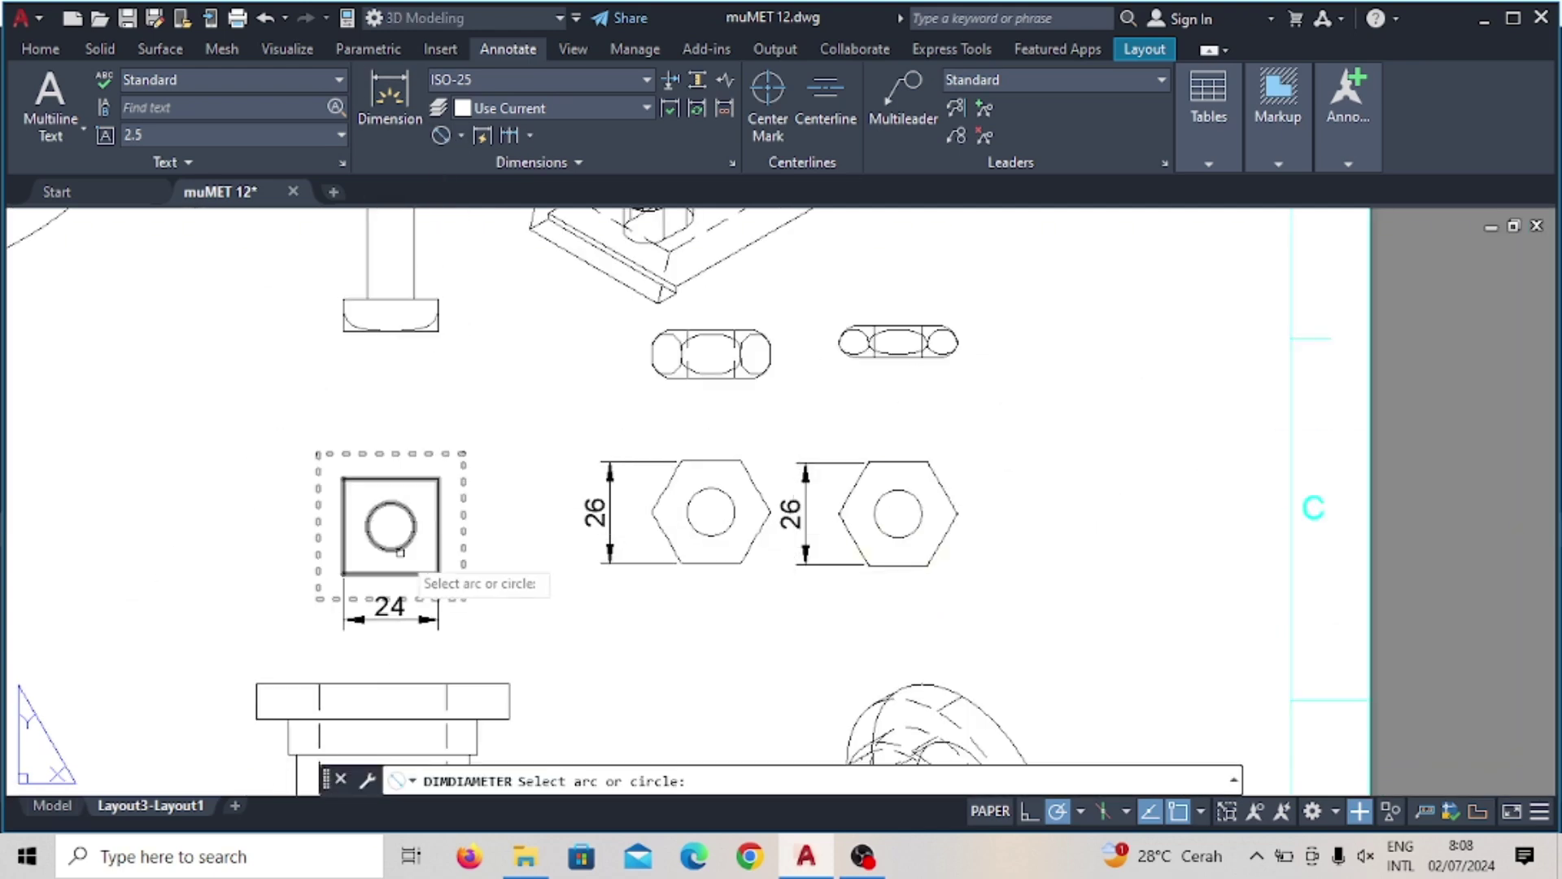
{"action": "left_click", "coordinate": [470, 474]}
Dimension the left pill shape's 30,02 length
{"action": "type", "text": "dim"}
{"action": "key", "text": "space"}
{"action": "scroll", "coordinate": [548, 442], "scroll_direction": "down", "scroll_amount": 2}
{"action": "scroll", "coordinate": [209, 339], "scroll_direction": "up", "scroll_amount": 3}
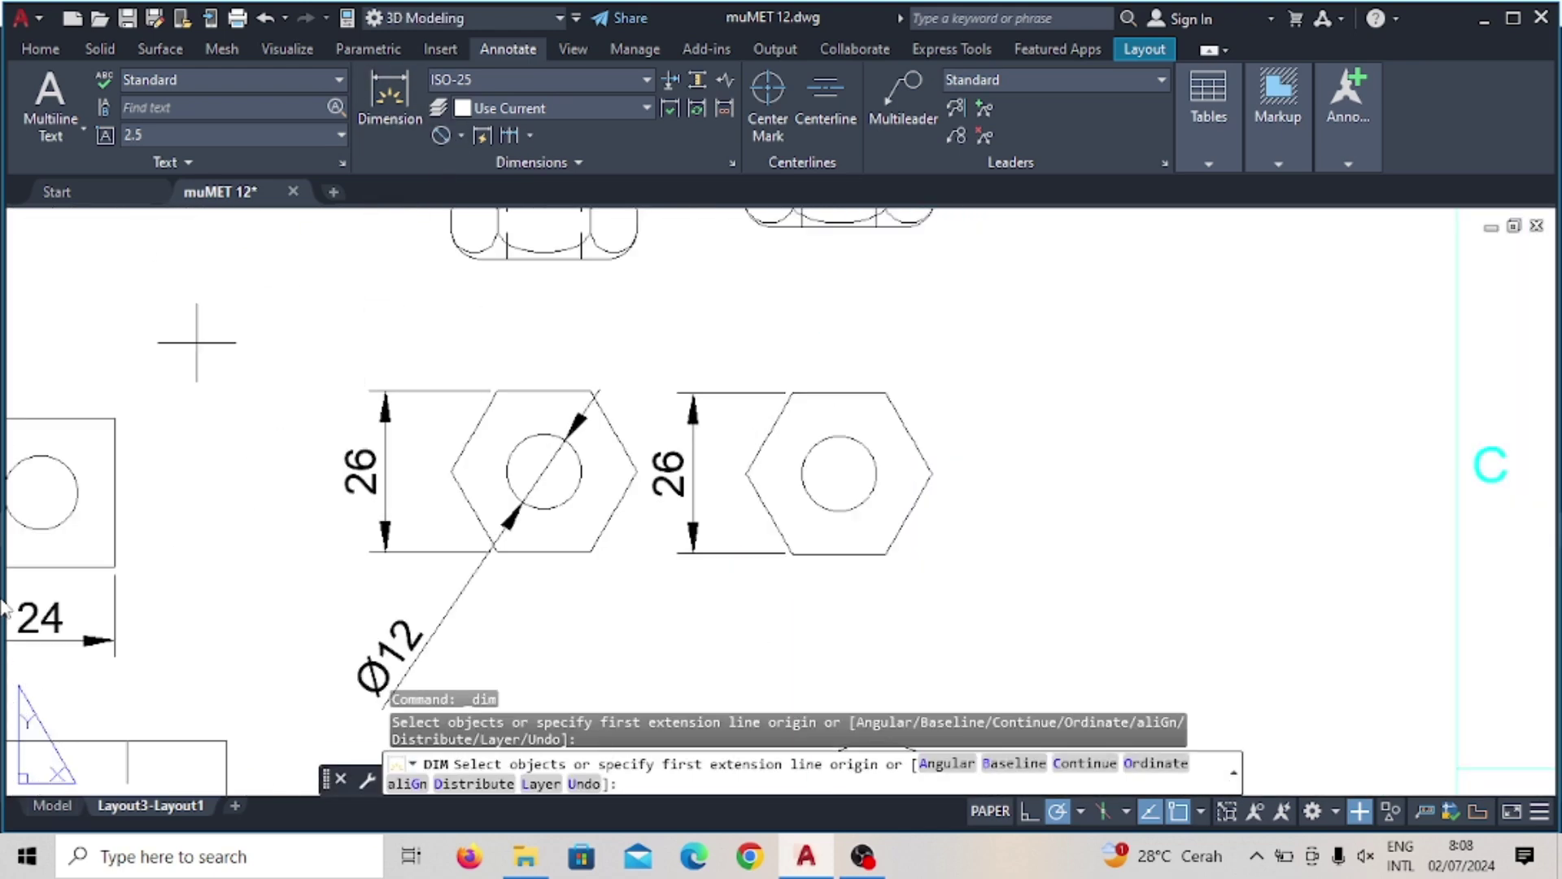
{"action": "scroll", "coordinate": [468, 333], "scroll_direction": "up", "scroll_amount": 3}
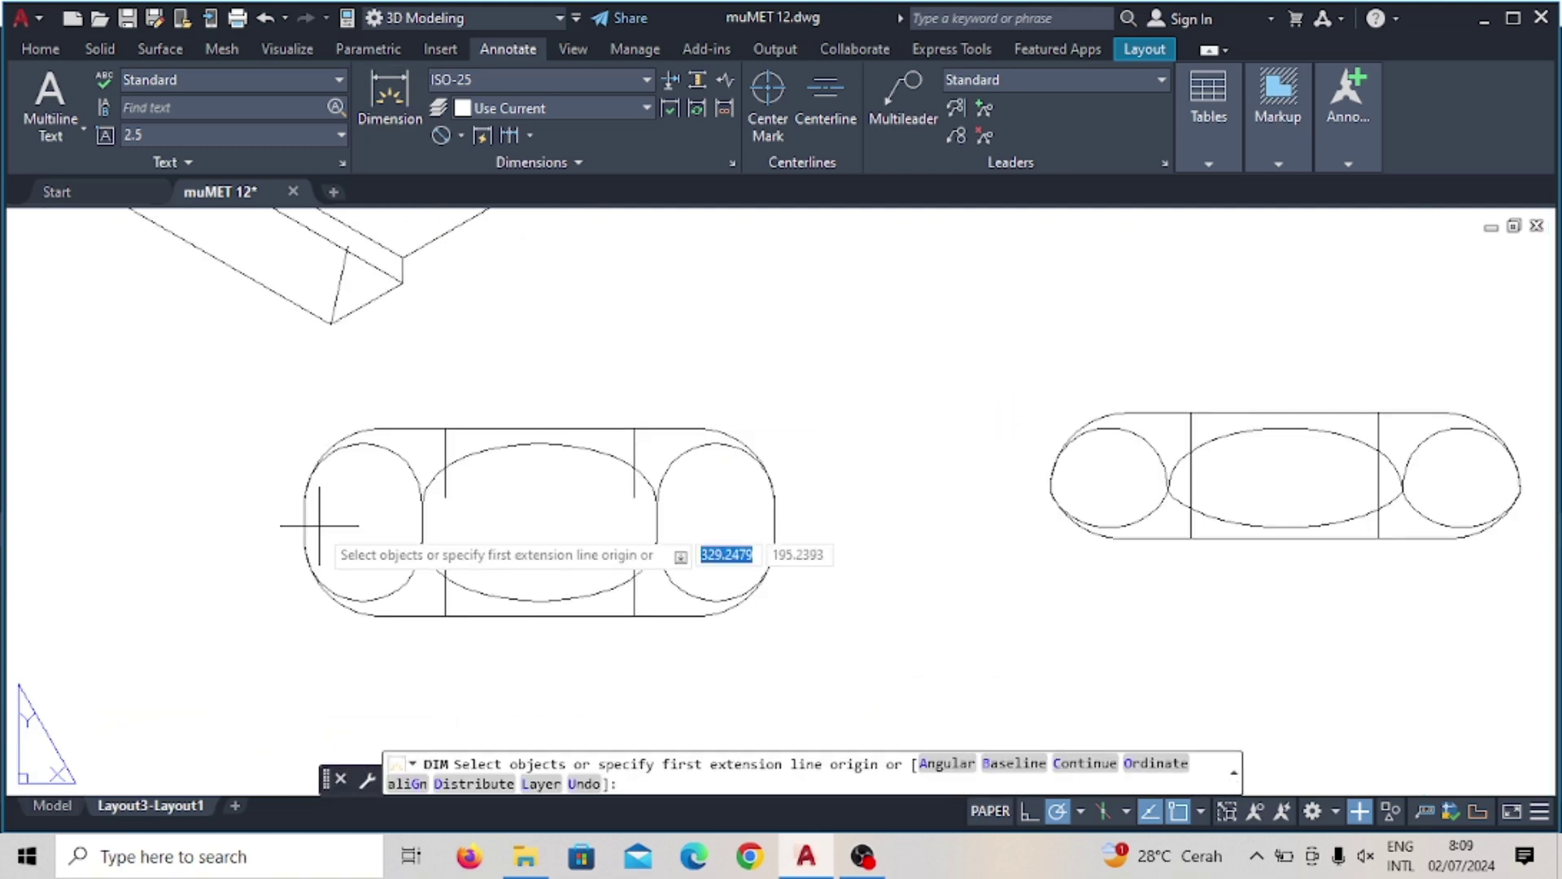
{"action": "left_click", "coordinate": [308, 524]}
{"action": "left_click", "coordinate": [925, 524]}
{"action": "left_click", "coordinate": [673, 558]}
{"action": "scroll", "coordinate": [691, 488], "scroll_direction": "down", "scroll_amount": 2}
{"action": "scroll", "coordinate": [539, 433], "scroll_direction": "down", "scroll_amount": 4}
{"action": "scroll", "coordinate": [585, 478], "scroll_direction": "up", "scroll_amount": 5}
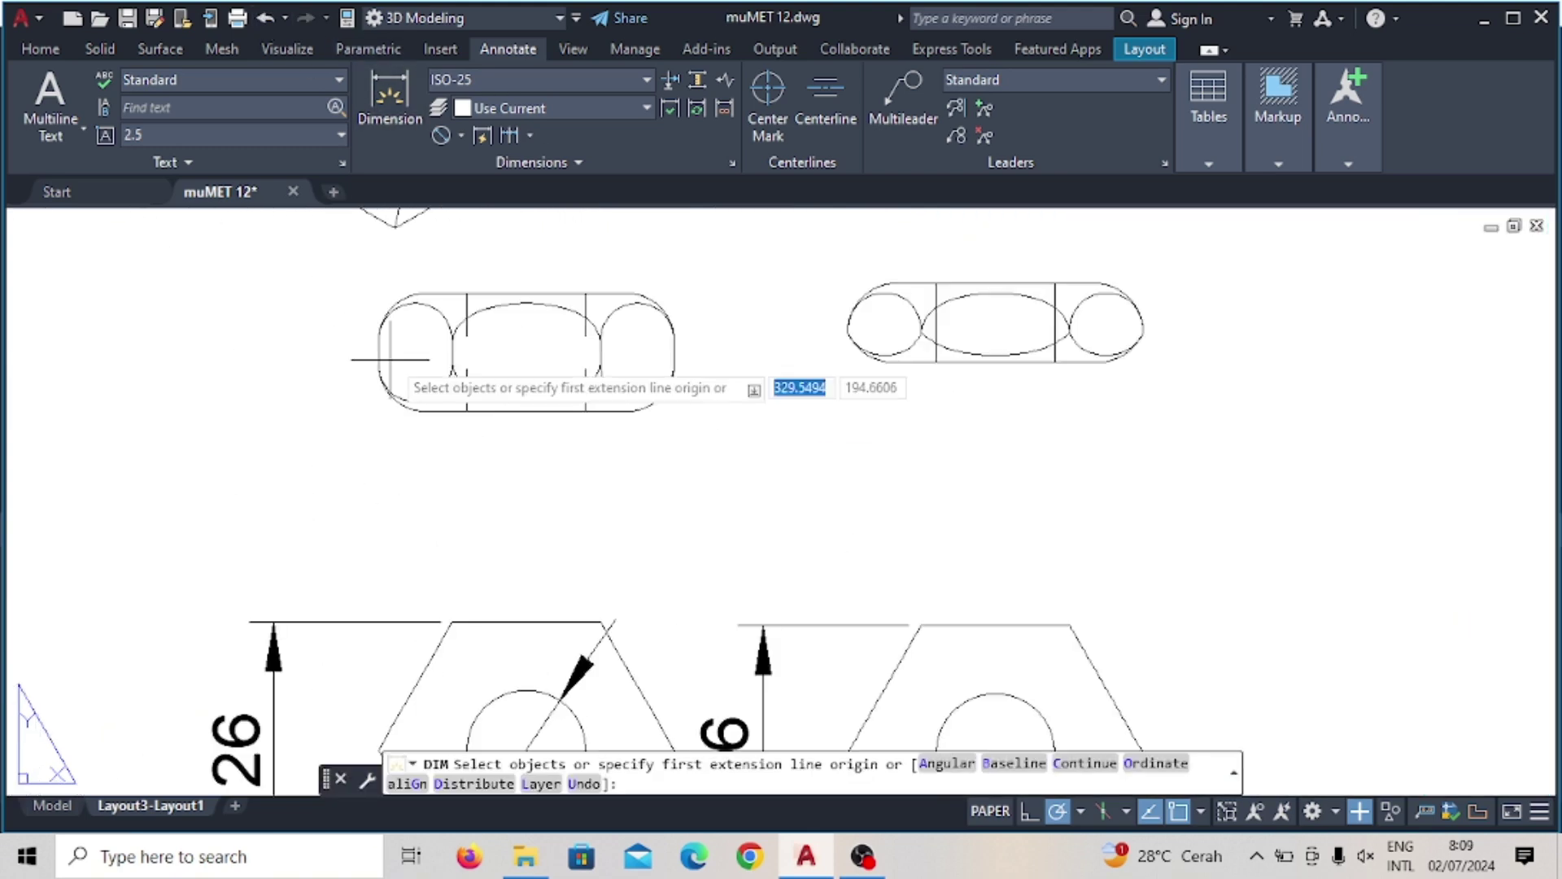
{"action": "left_click", "coordinate": [674, 352]}
{"action": "left_click", "coordinate": [862, 500]}
{"action": "scroll", "coordinate": [839, 335], "scroll_direction": "up", "scroll_amount": 2}
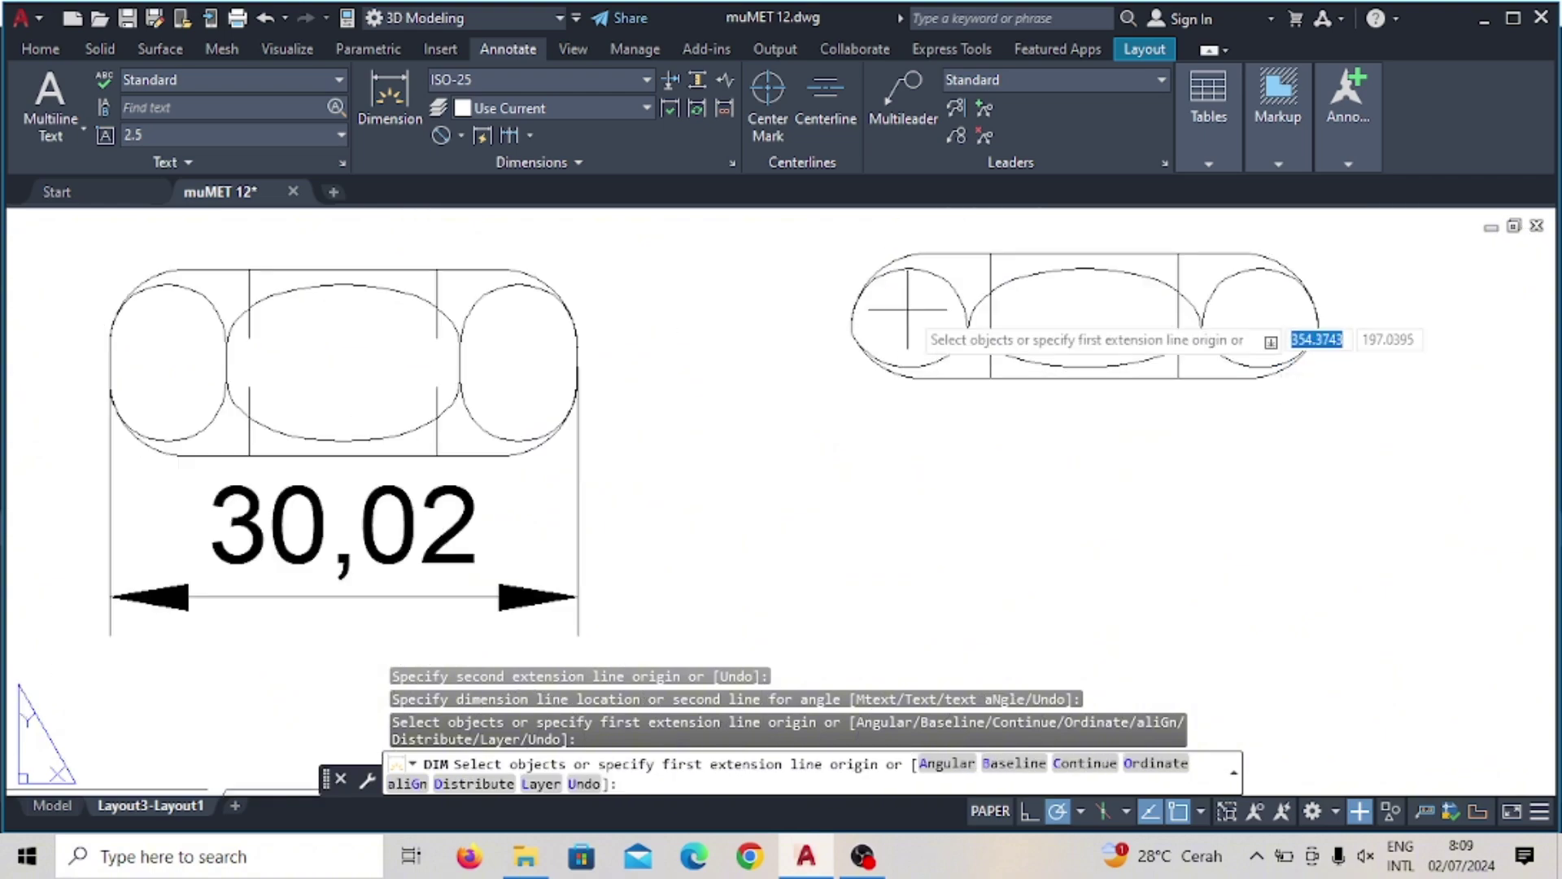
Add the pill heights: 12 on the left pill and 8 on the right
{"action": "left_click", "coordinate": [851, 331]}
{"action": "left_click", "coordinate": [1318, 324]}
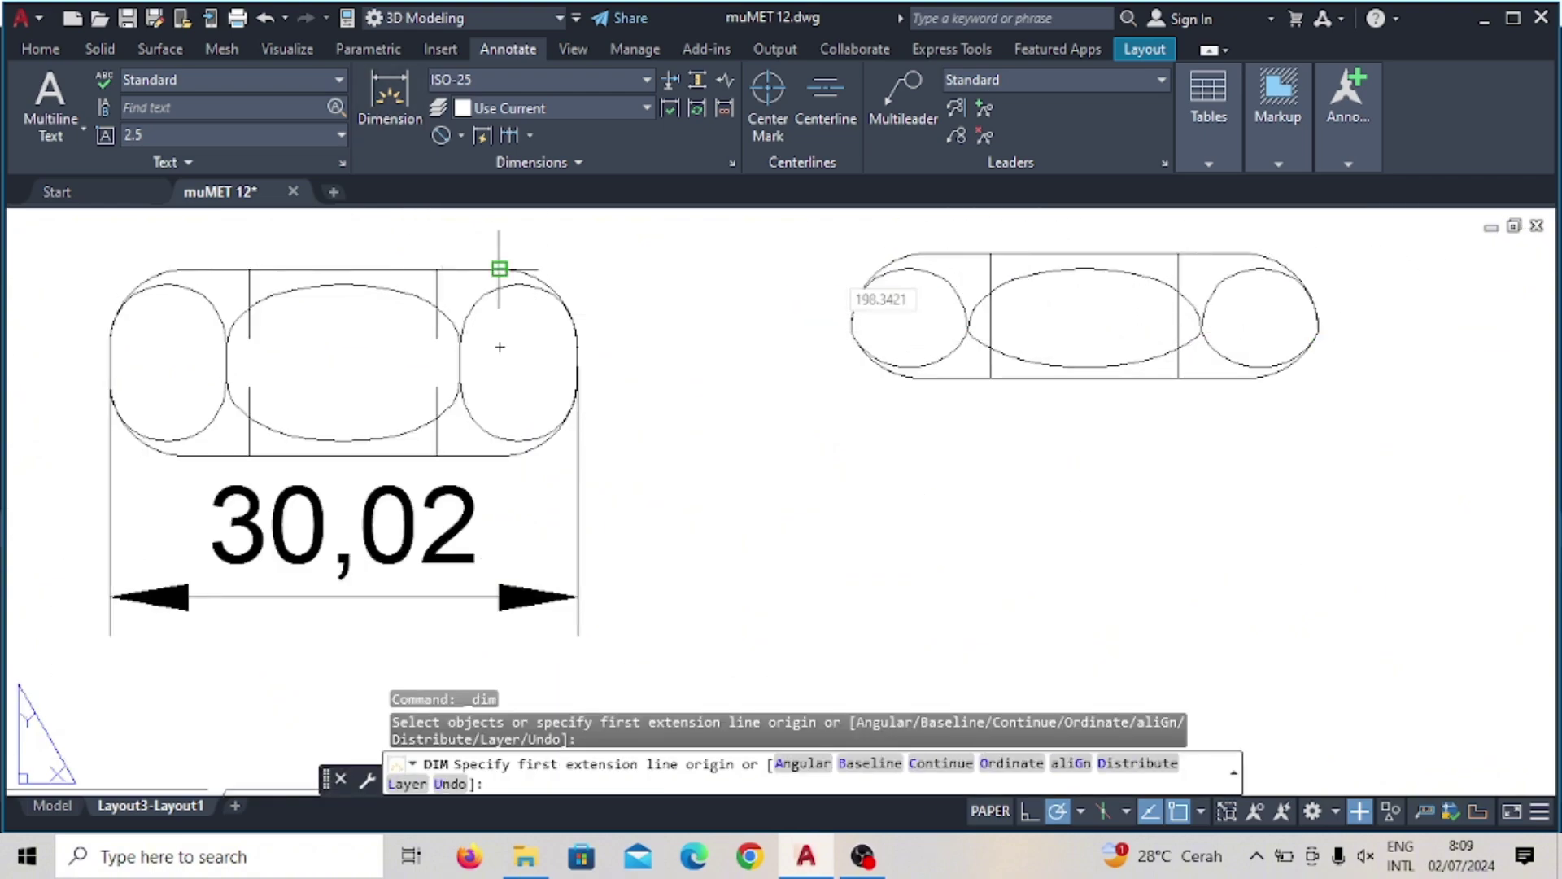
{"action": "left_click", "coordinate": [946, 557]}
{"action": "left_click", "coordinate": [1057, 504]}
{"action": "scroll", "coordinate": [826, 342], "scroll_direction": "down", "scroll_amount": 3}
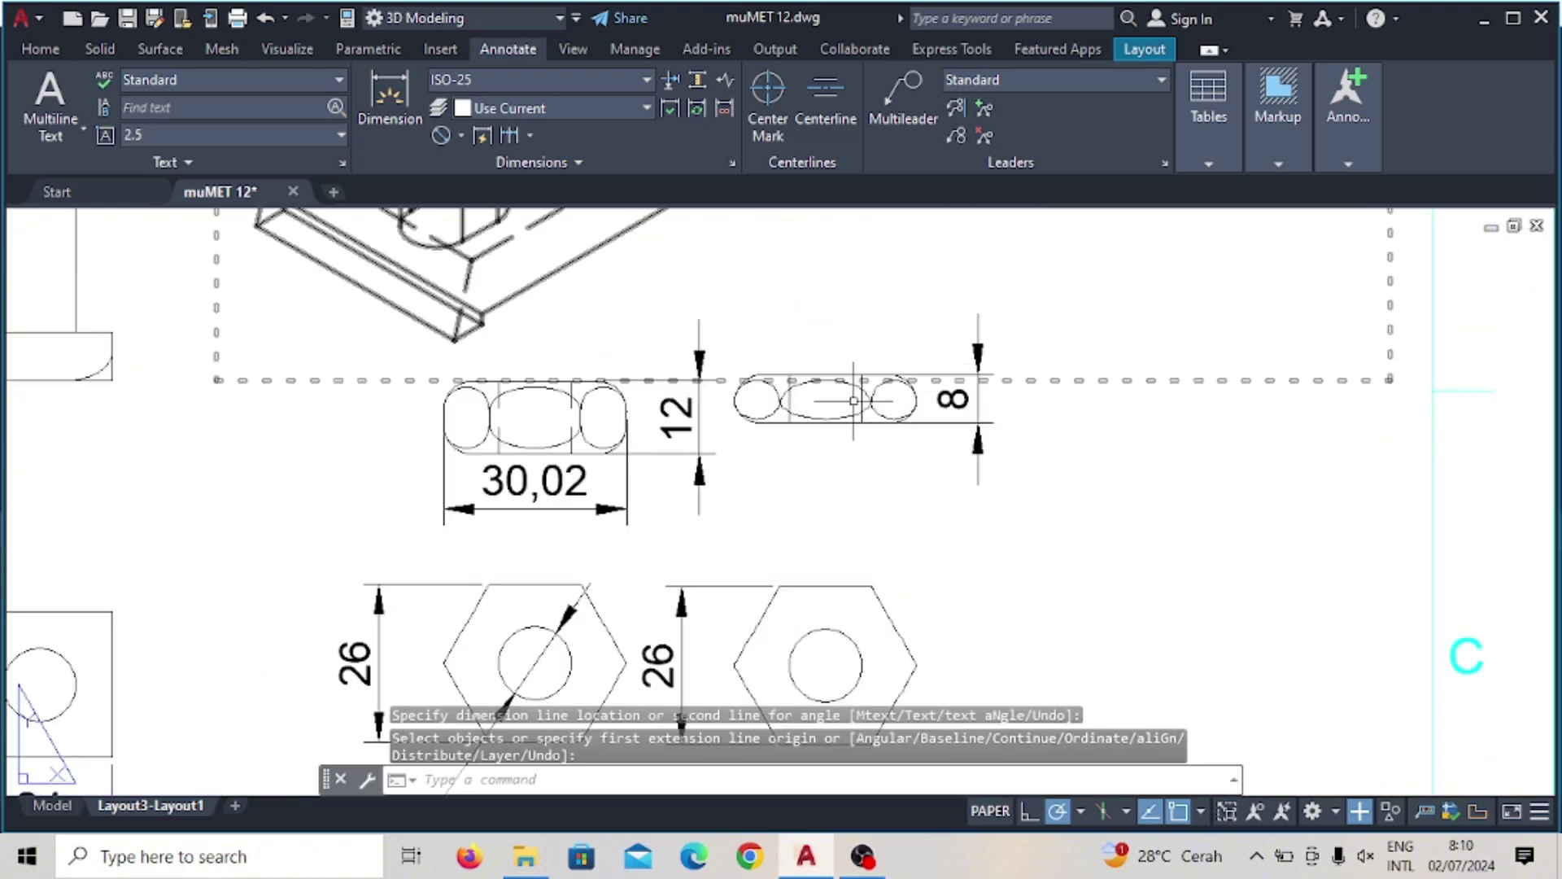
{"action": "scroll", "coordinate": [722, 533], "scroll_direction": "up", "scroll_amount": 3}
Dimension the bolt shank's 12 width after an aborted bolt-head attempt
{"action": "left_click", "coordinate": [579, 377]}
{"action": "scroll", "coordinate": [805, 431], "scroll_direction": "up", "scroll_amount": 4}
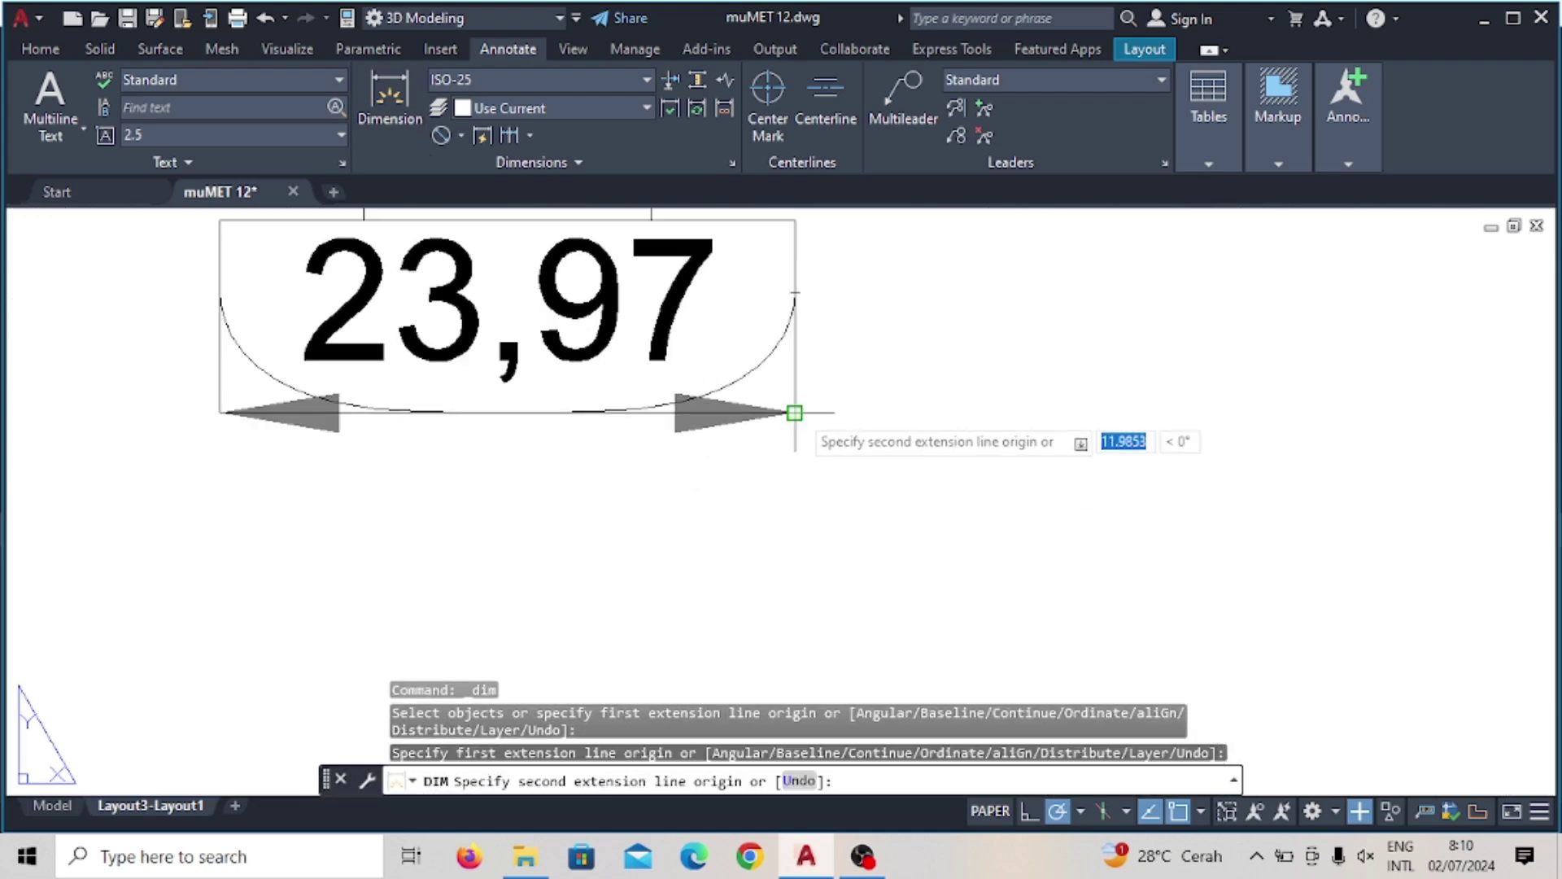
{"action": "type", "text": "u"}
{"action": "key", "text": "Return"}
{"action": "left_click", "coordinate": [218, 411]}
{"action": "left_click", "coordinate": [793, 412]}
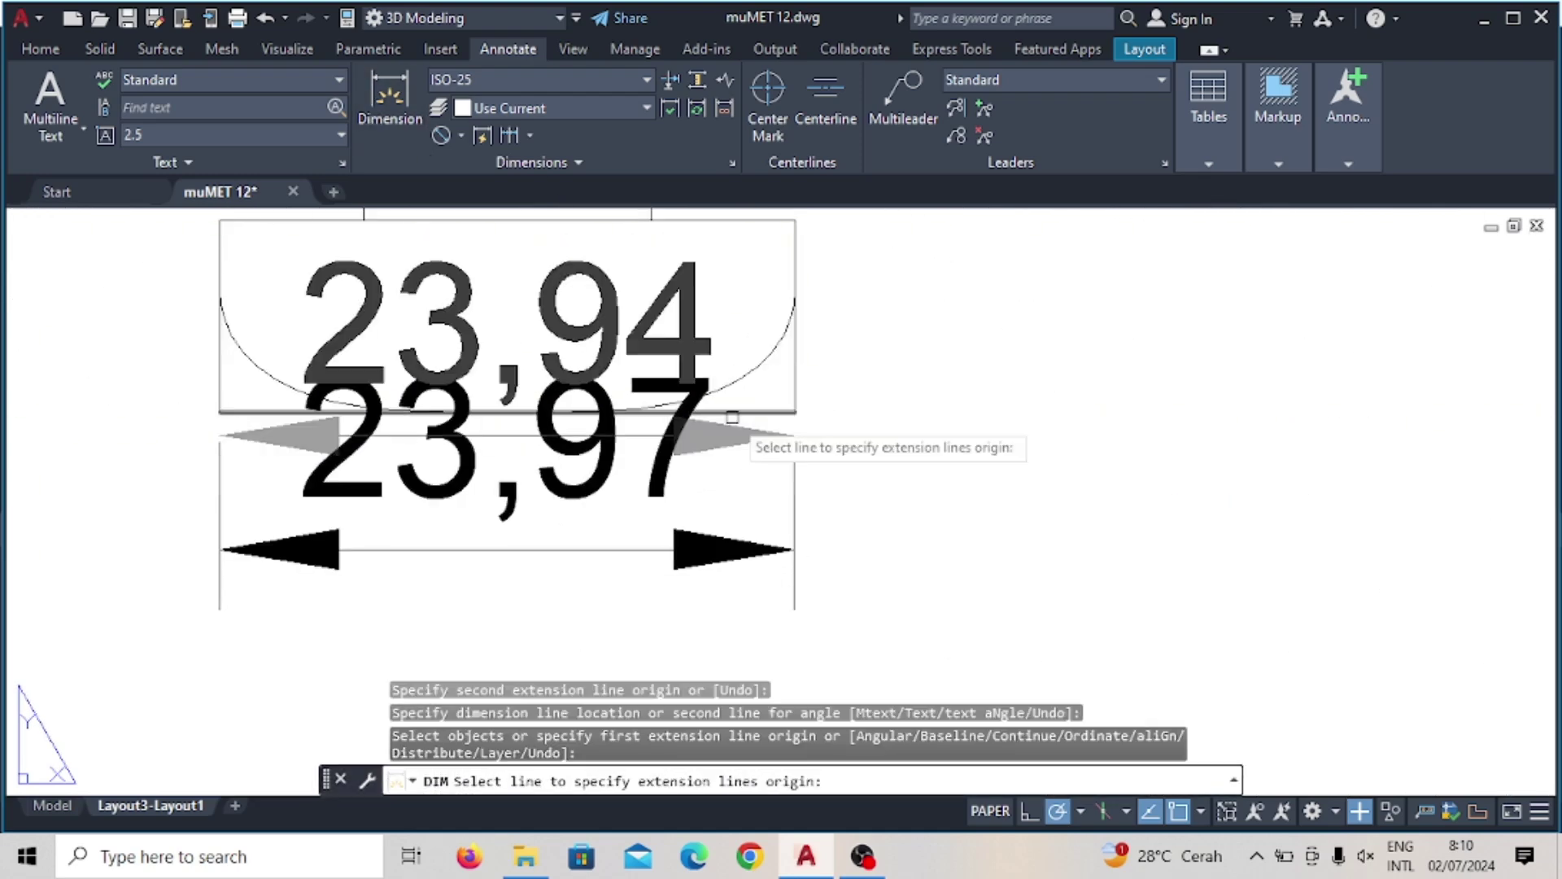
{"action": "key", "text": "Escape"}
{"action": "key", "text": "Return"}
{"action": "scroll", "coordinate": [262, 506], "scroll_direction": "up", "scroll_amount": 2}
{"action": "left_click", "coordinate": [192, 356]}
{"action": "left_click", "coordinate": [1124, 356]}
{"action": "scroll", "coordinate": [1116, 523], "scroll_direction": "down", "scroll_amount": 3}
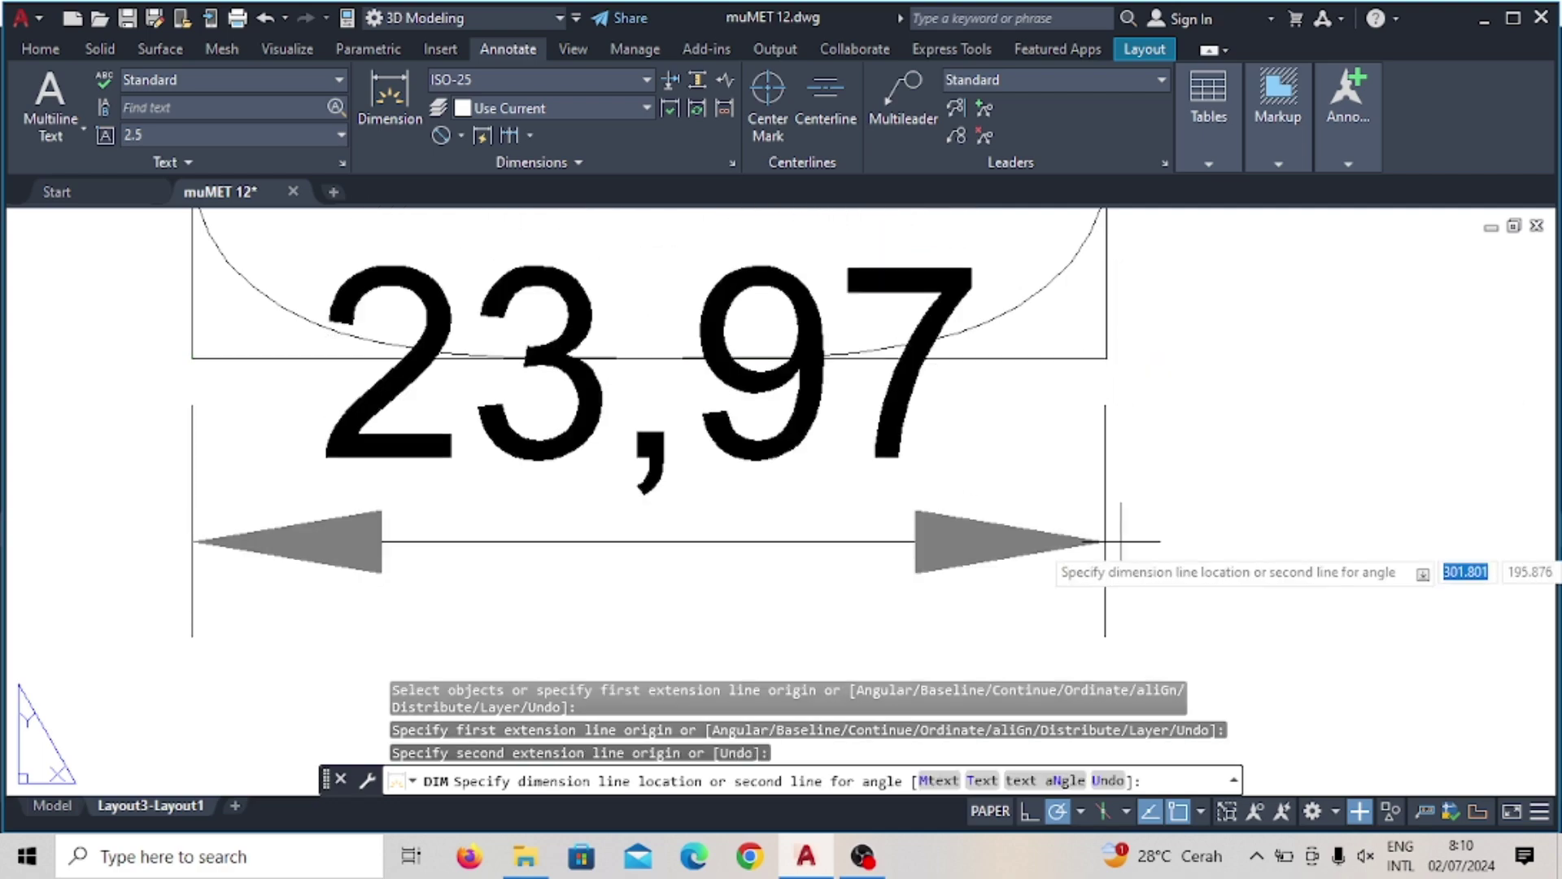
{"action": "scroll", "coordinate": [1133, 627], "scroll_direction": "down", "scroll_amount": 3}
{"action": "left_click", "coordinate": [1133, 627]}
{"action": "scroll", "coordinate": [1015, 289], "scroll_direction": "up", "scroll_amount": 3}
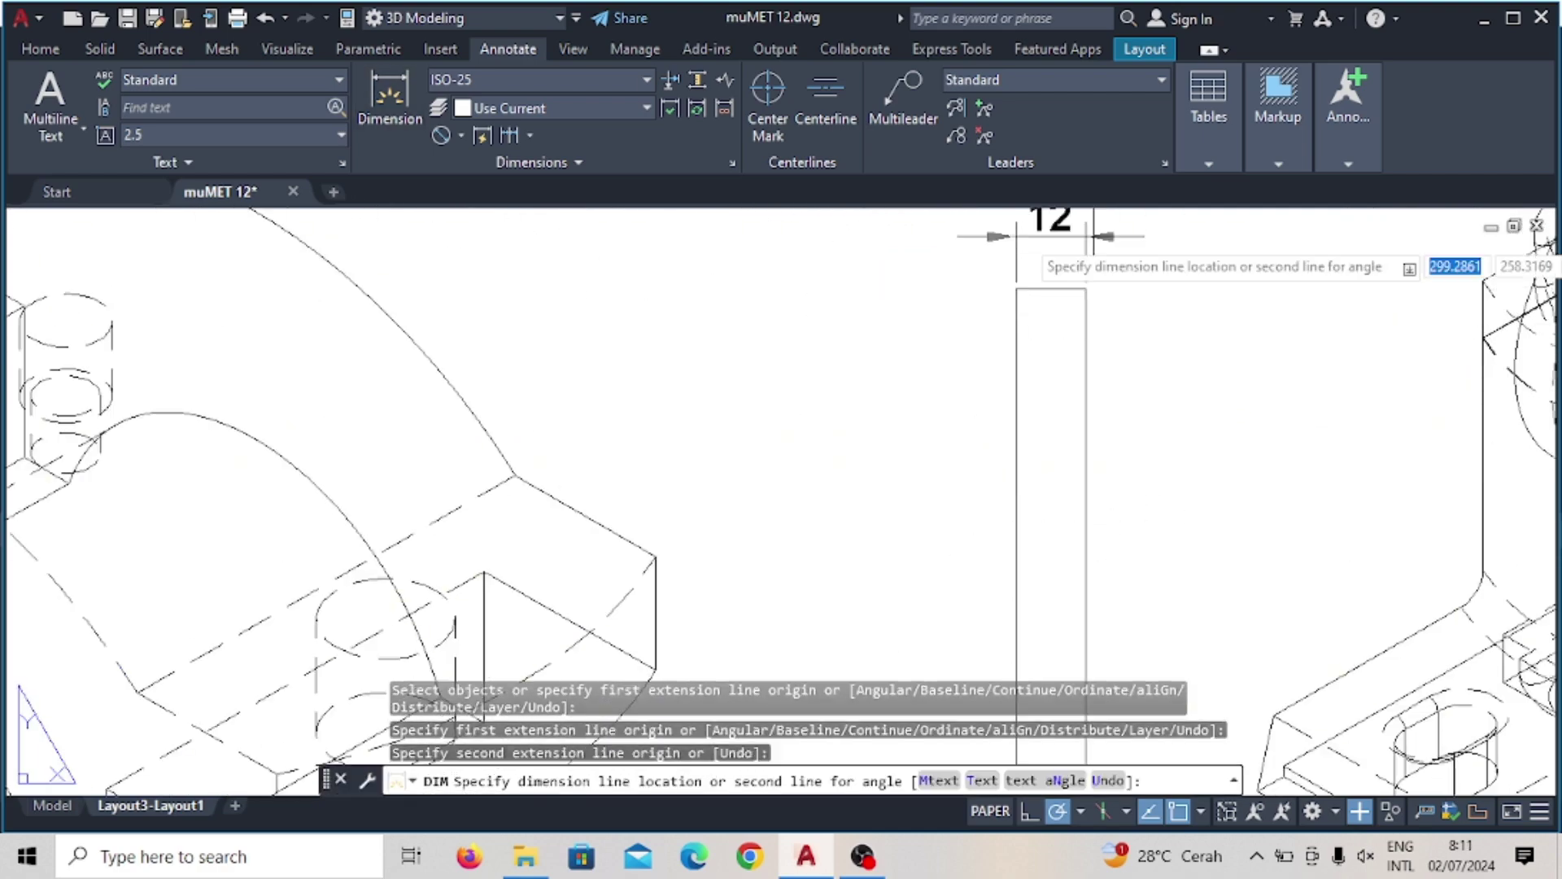
{"action": "left_click", "coordinate": [1131, 232]}
{"action": "scroll", "coordinate": [1216, 253], "scroll_direction": "down", "scroll_amount": 3}
Add the bolt's 52 length and the 24 bolt-head width
{"action": "left_click", "coordinate": [1220, 474]}
{"action": "left_click", "coordinate": [1196, 570]}
{"action": "left_click", "coordinate": [1219, 642]}
{"action": "scroll", "coordinate": [1152, 528], "scroll_direction": "up", "scroll_amount": 2}
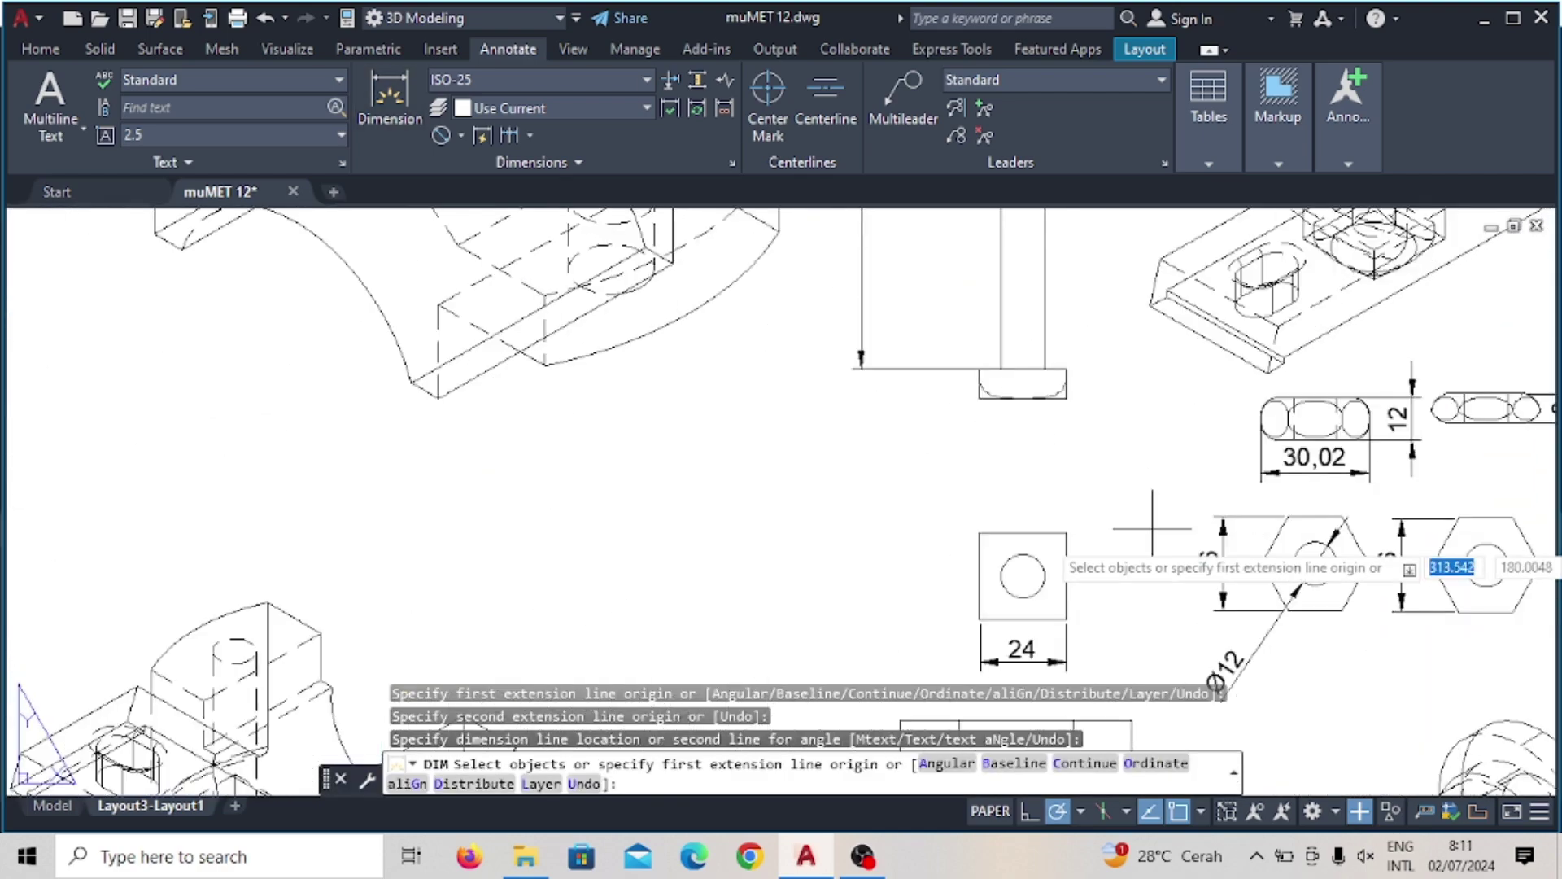
{"action": "scroll", "coordinate": [1098, 545], "scroll_direction": "down", "scroll_amount": 3}
{"action": "scroll", "coordinate": [1041, 423], "scroll_direction": "up", "scroll_amount": 3}
{"action": "scroll", "coordinate": [949, 359], "scroll_direction": "up", "scroll_amount": 2}
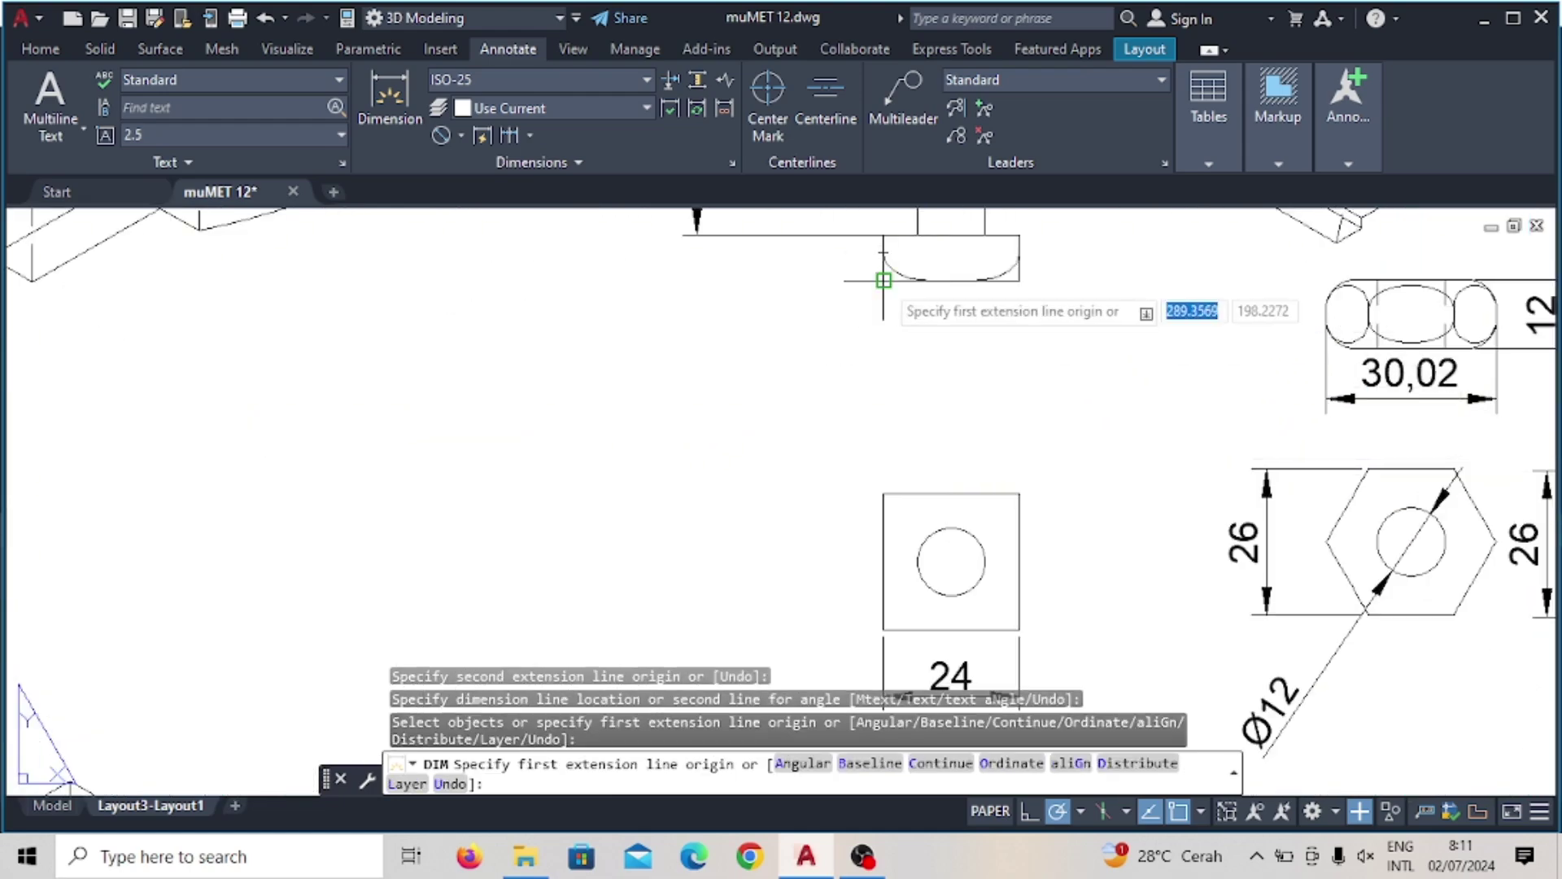
{"action": "left_click", "coordinate": [1017, 282]}
{"action": "left_click", "coordinate": [951, 345]}
{"action": "scroll", "coordinate": [952, 346], "scroll_direction": "down", "scroll_amount": 2}
{"action": "scroll", "coordinate": [952, 345], "scroll_direction": "down", "scroll_amount": 2}
{"action": "scroll", "coordinate": [562, 230], "scroll_direction": "up", "scroll_amount": 3}
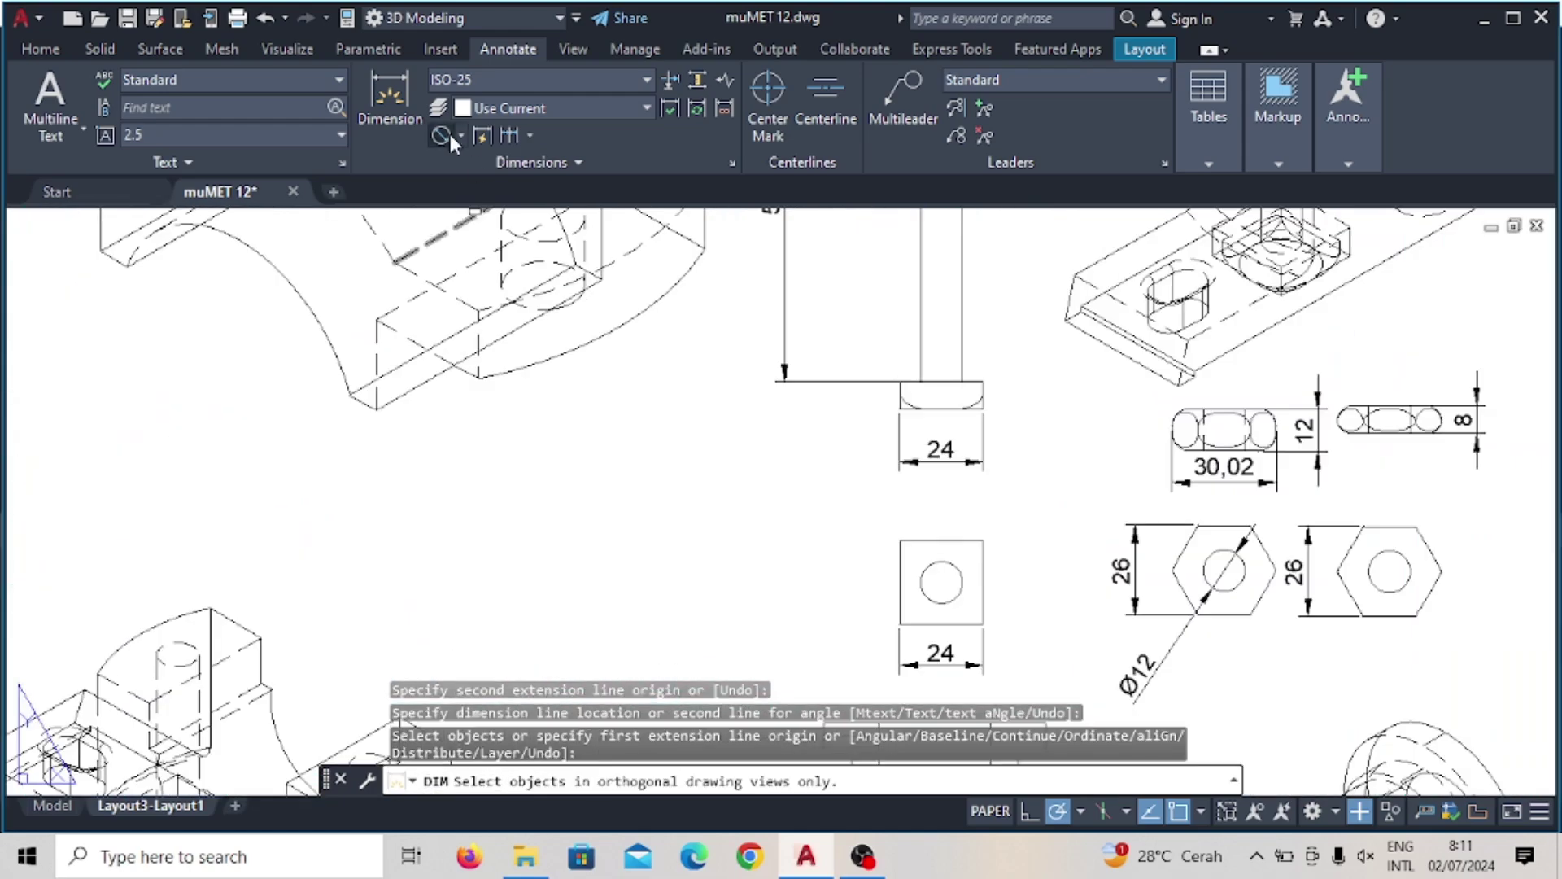